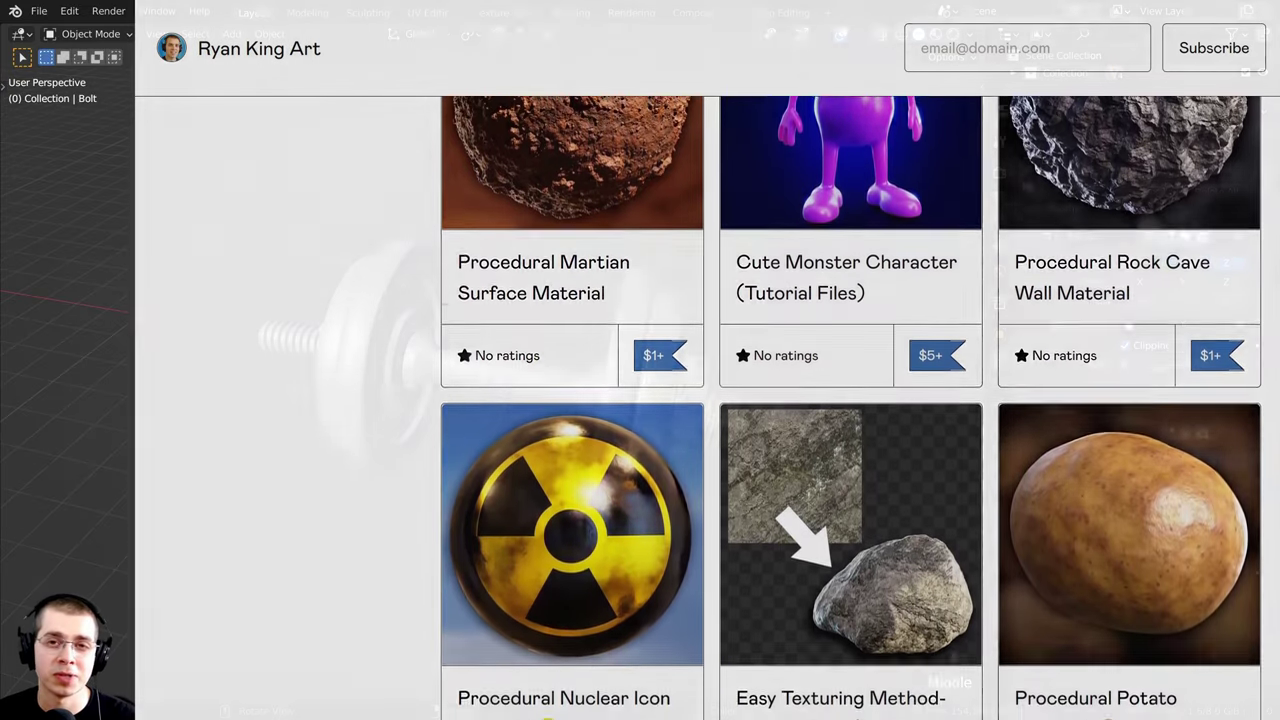
middle_drag(764, 500, 859, 357)
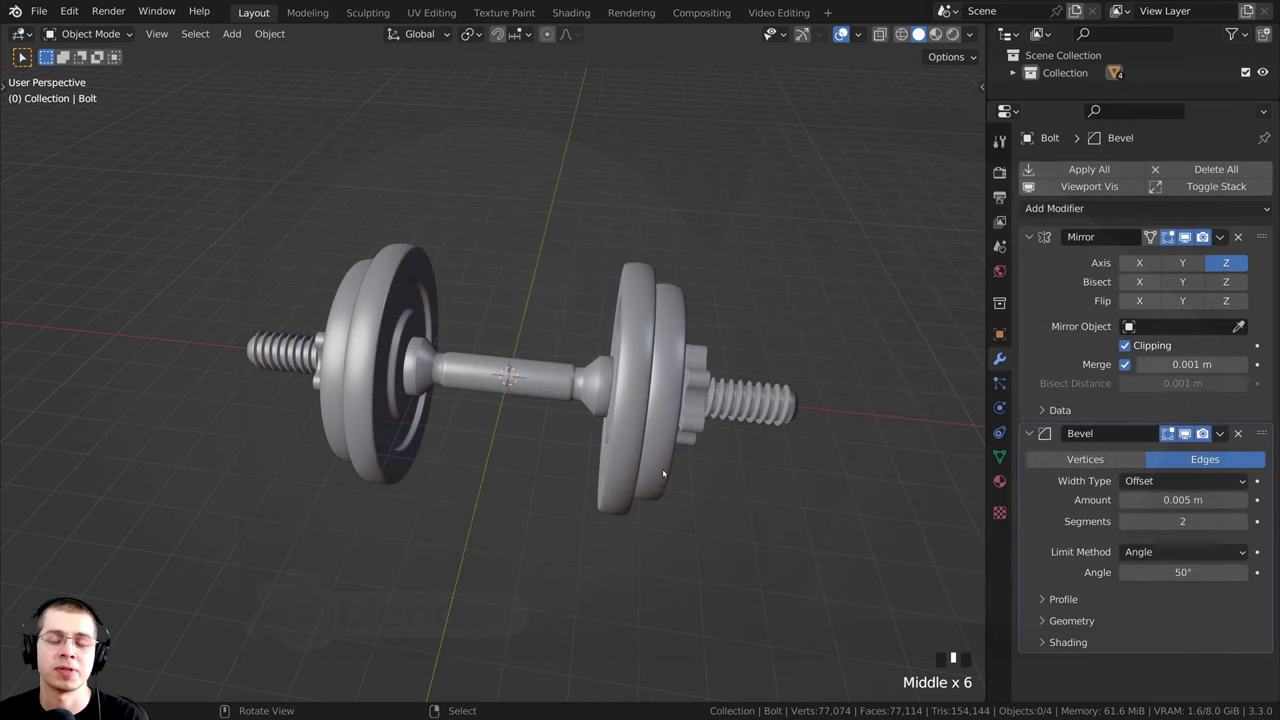
middle_drag(662, 470, 696, 412)
middle_drag(696, 412, 723, 354)
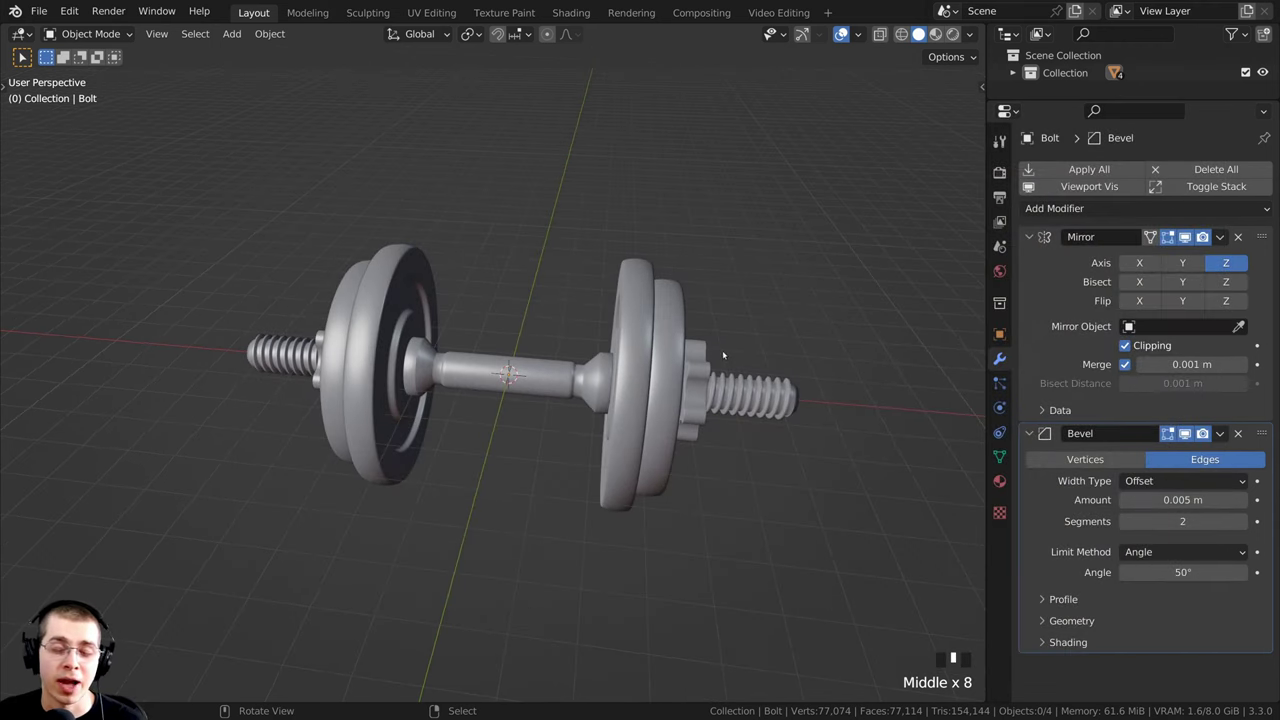
Step: Select Cycles as the scene's render engine
click(999, 171)
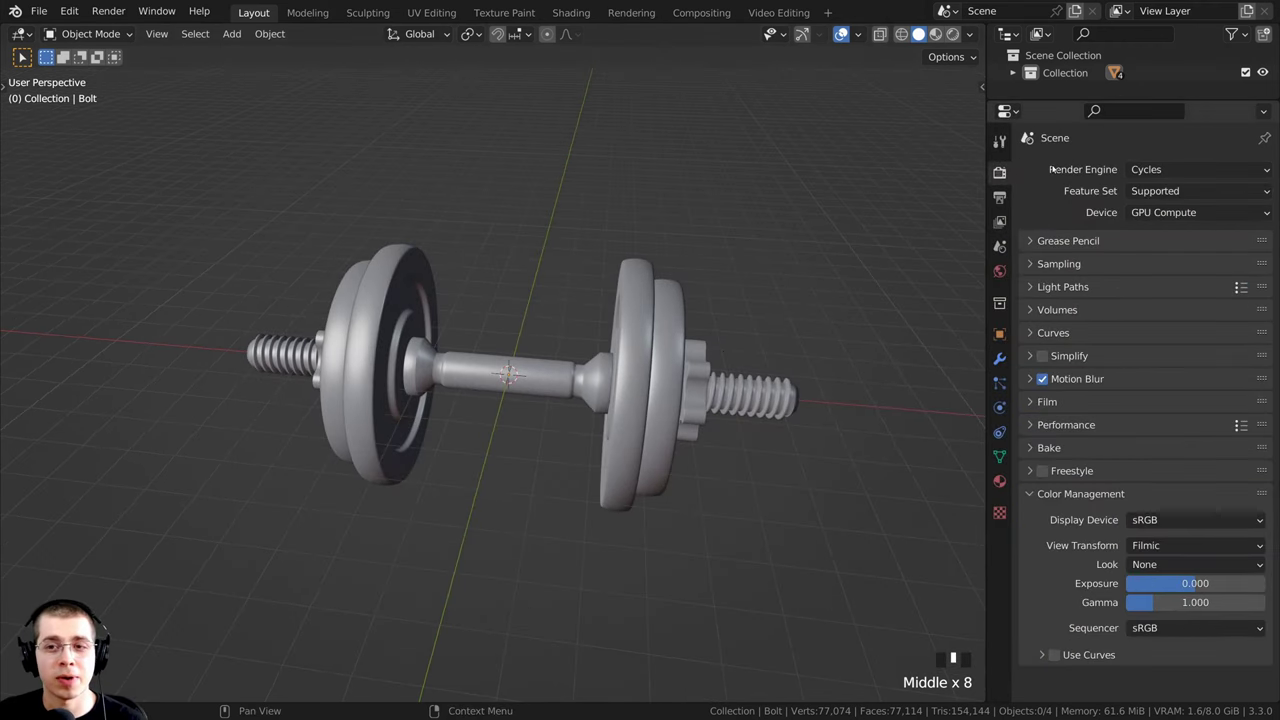
click(1140, 170)
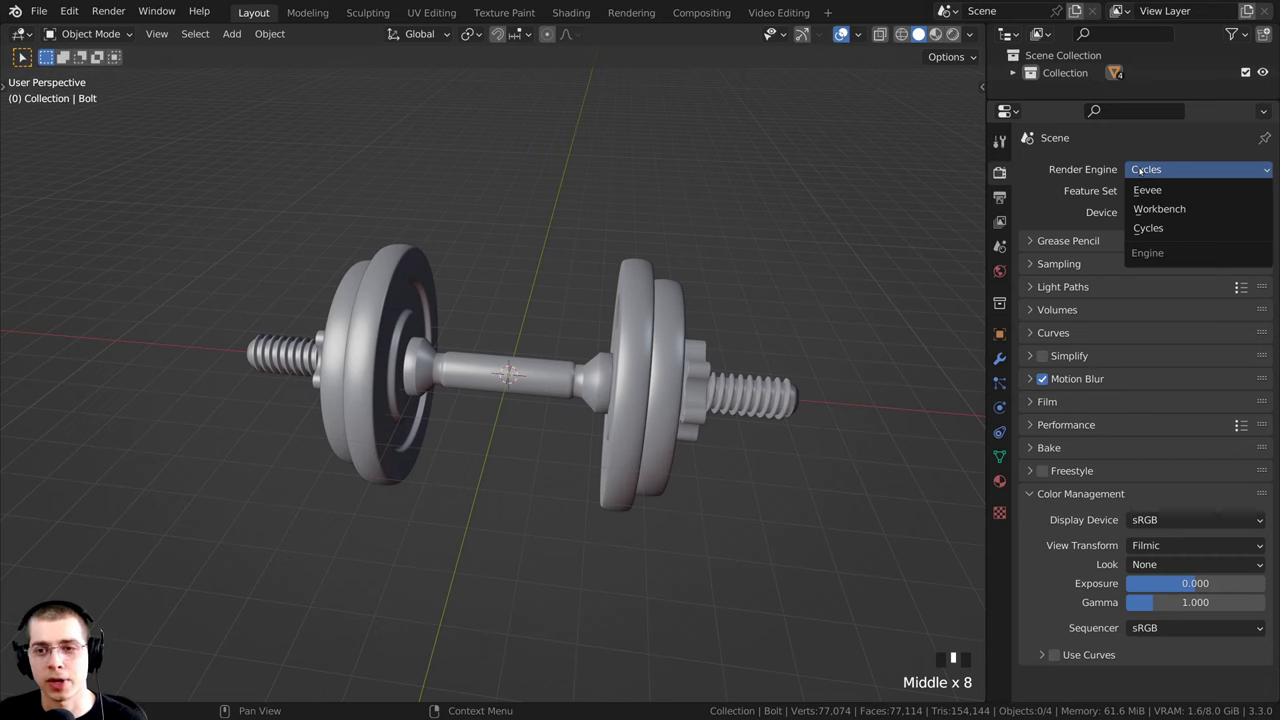
click(1140, 170)
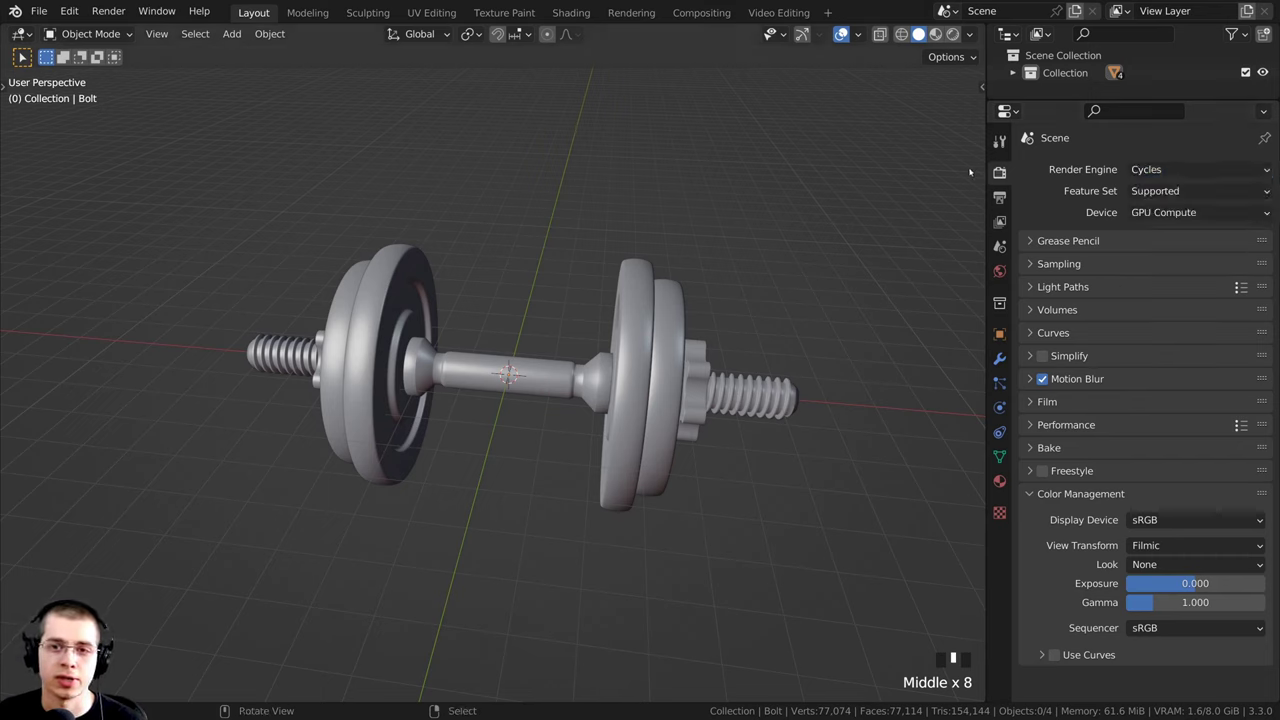
click(1140, 170)
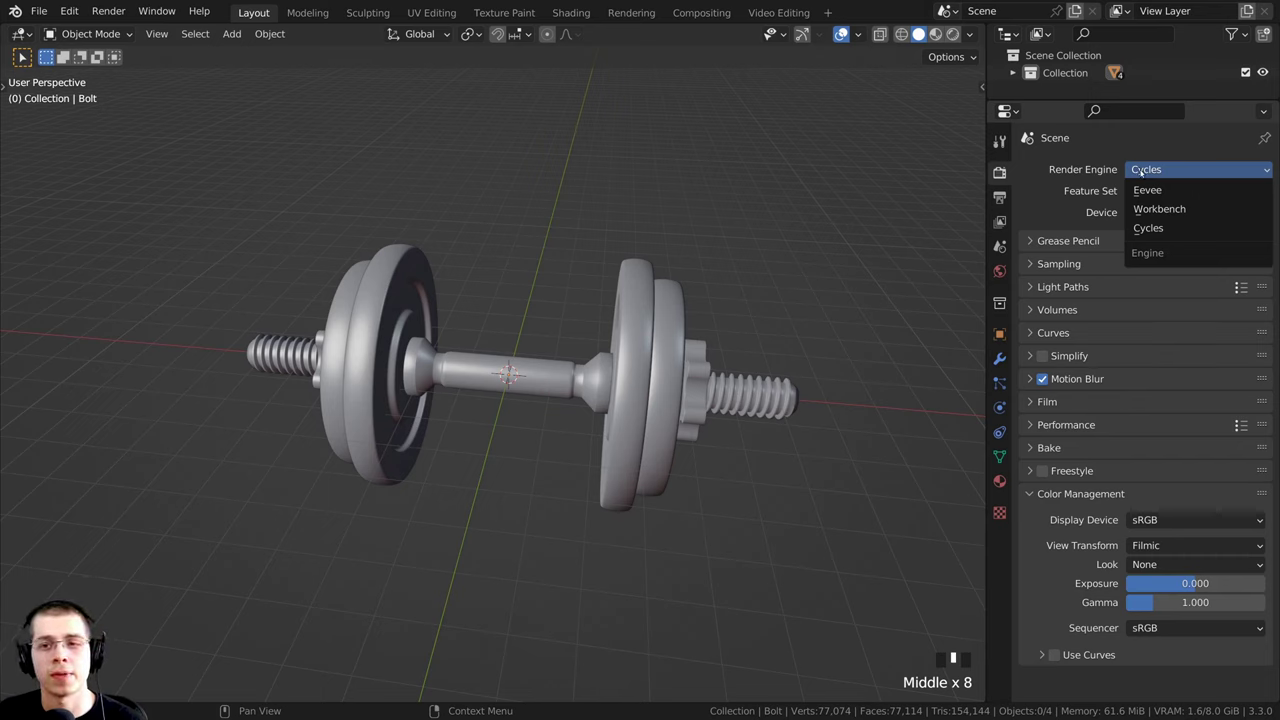
click(1150, 239)
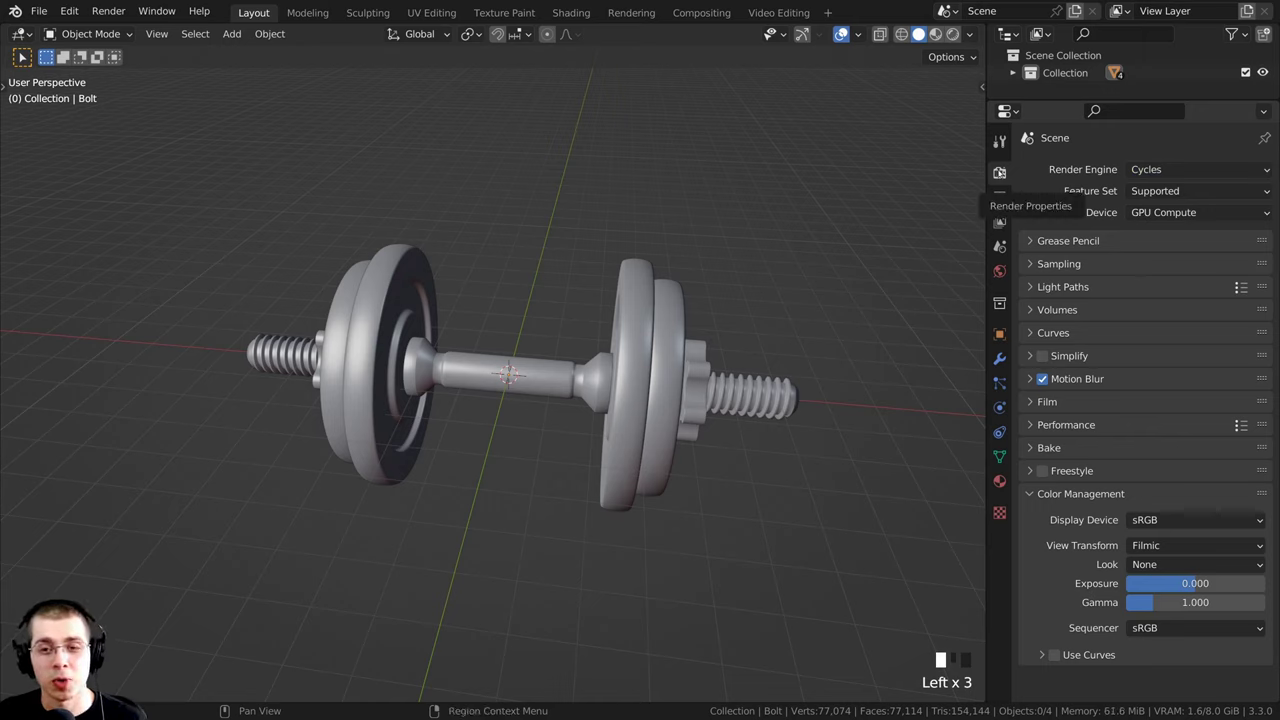
Step: Set the colour management look to High Contrast for the scene
click(1046, 502)
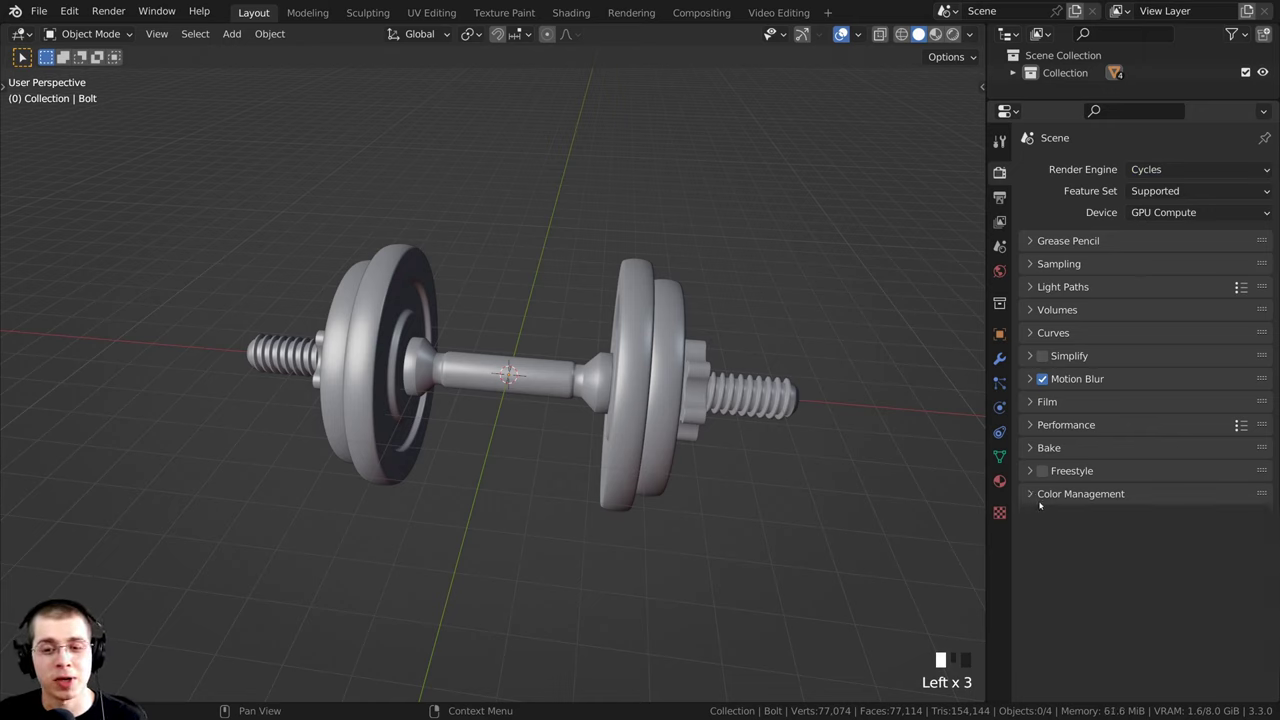
click(1035, 501)
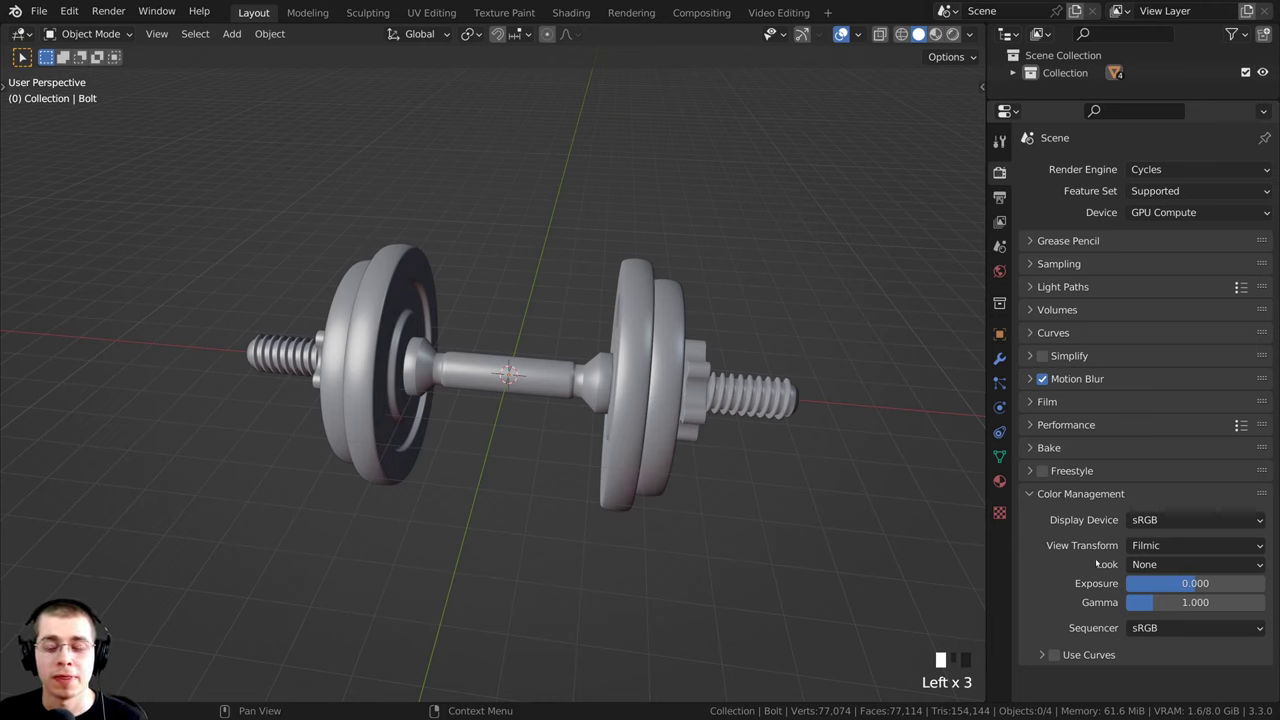
click(1130, 565)
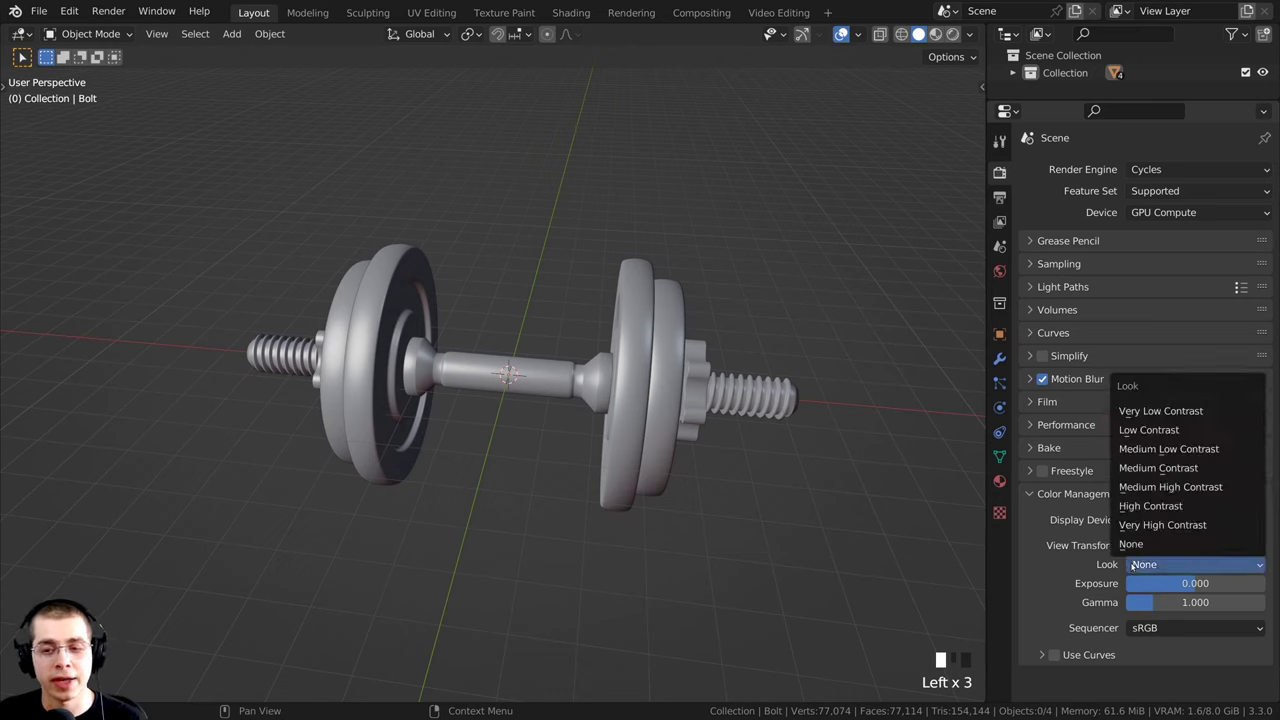
click(1139, 507)
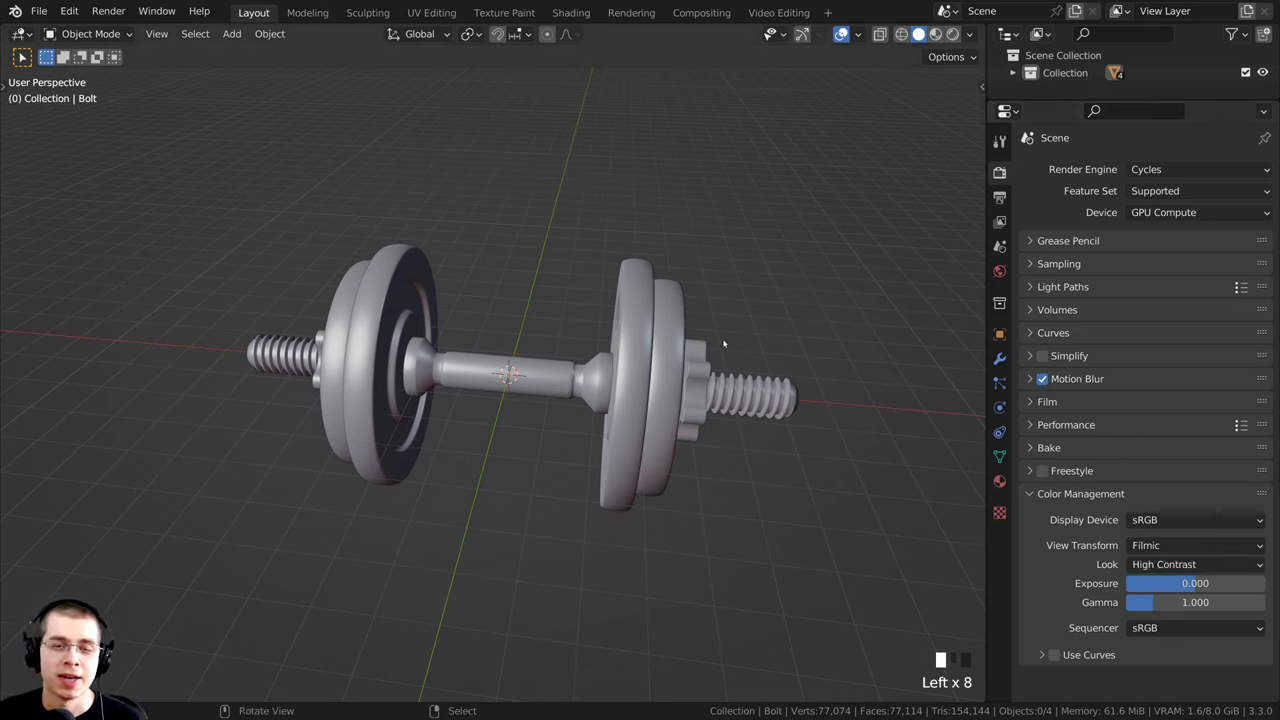
scroll(674, 311, up, 1)
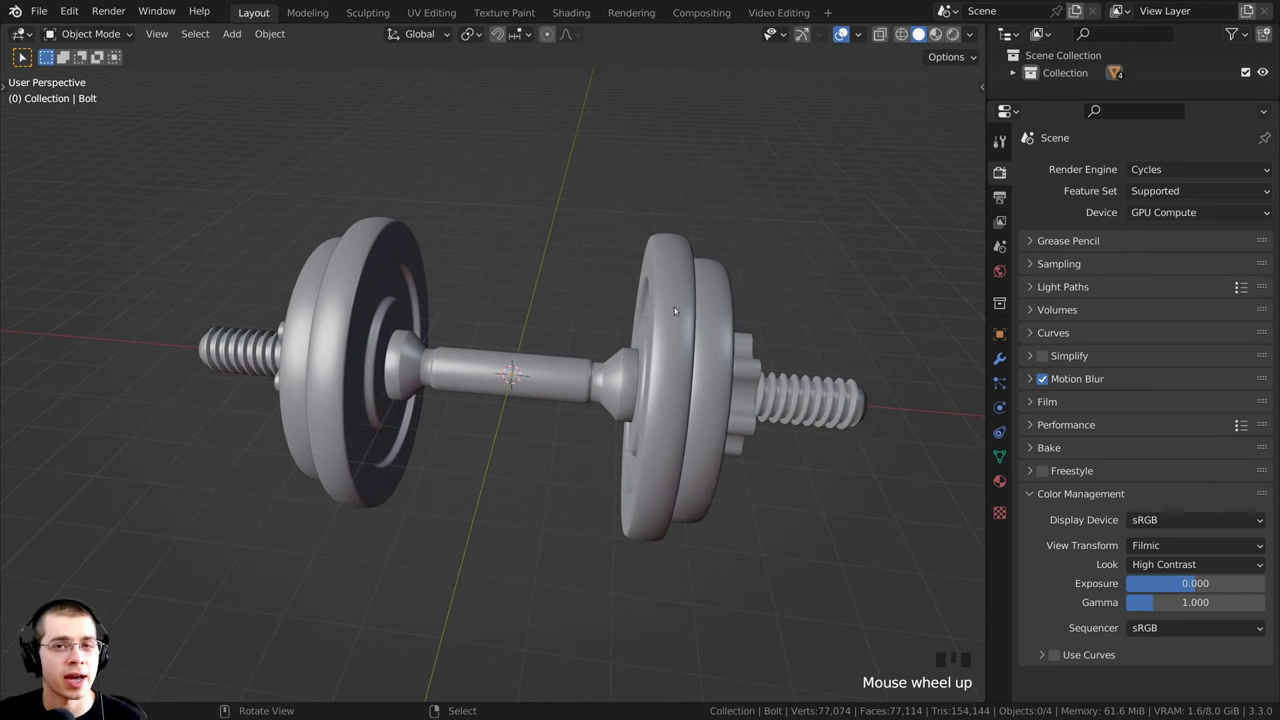
middle_drag(755, 313, 769, 291)
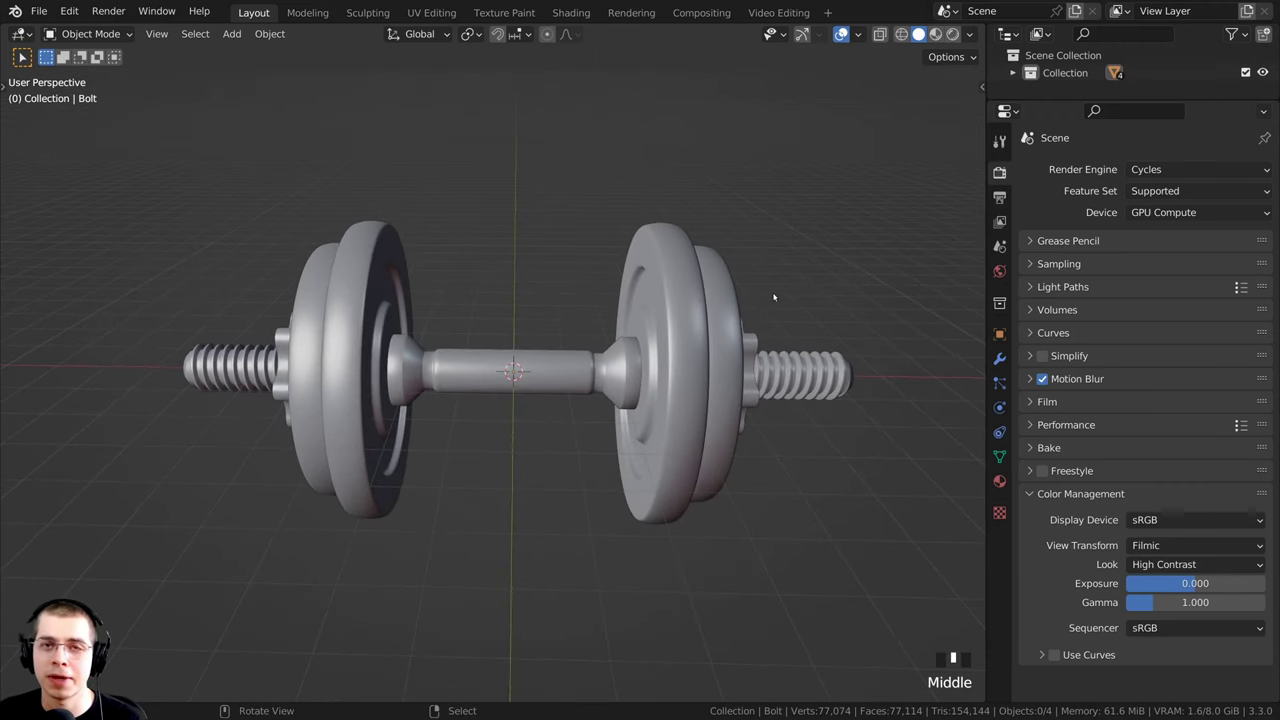
middle_drag(772, 341, 671, 212)
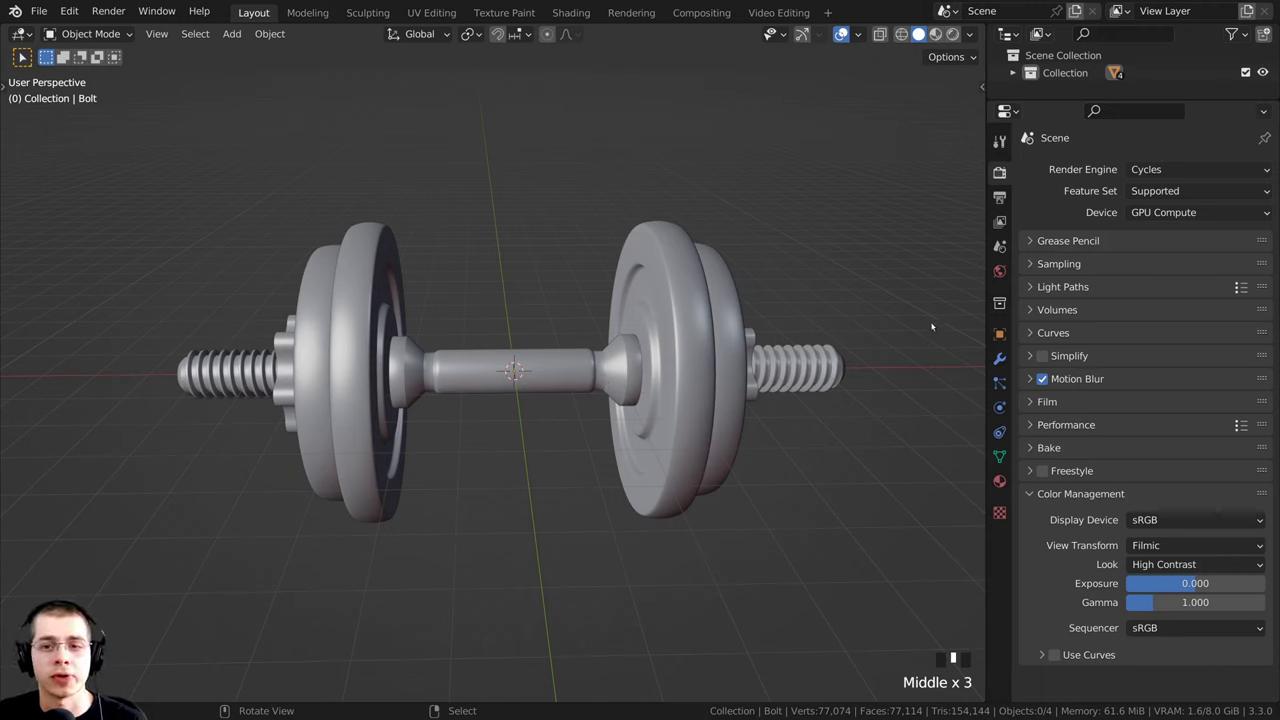
Step: Give the world background colour an Environment Texture and load the HDRI courtyard_1k.hdr into it
click(1000, 272)
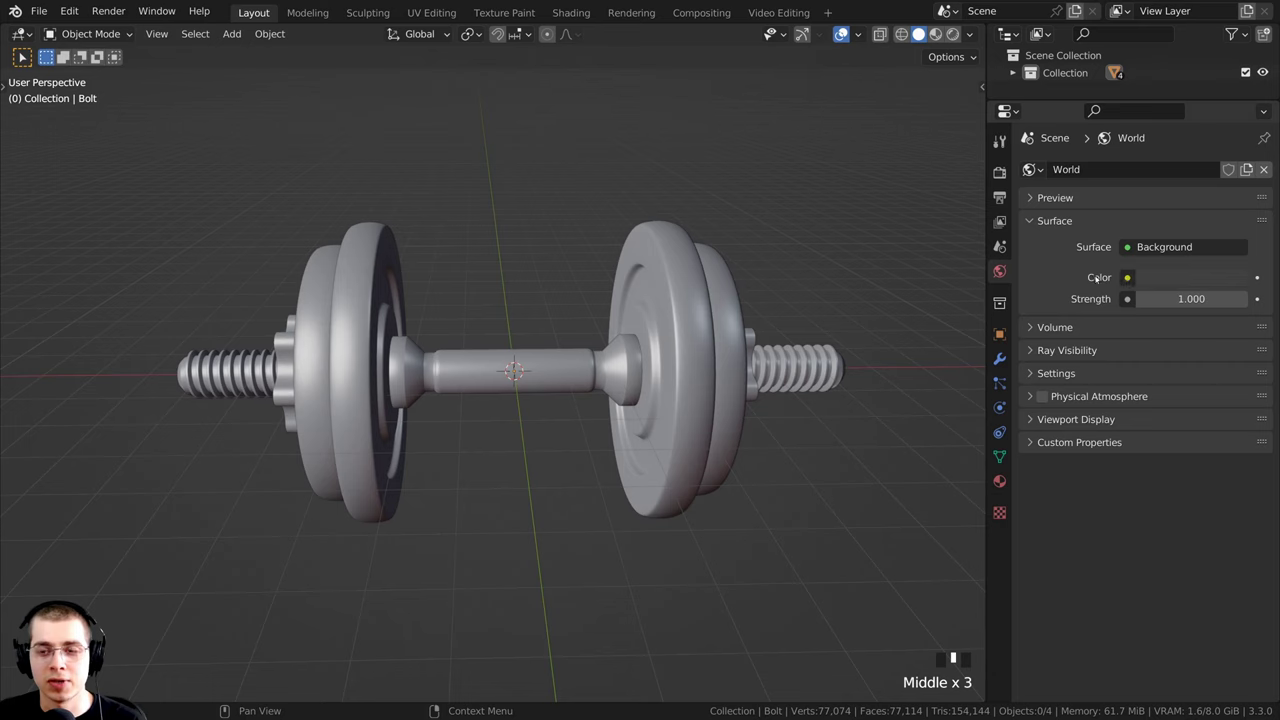
click(1127, 278)
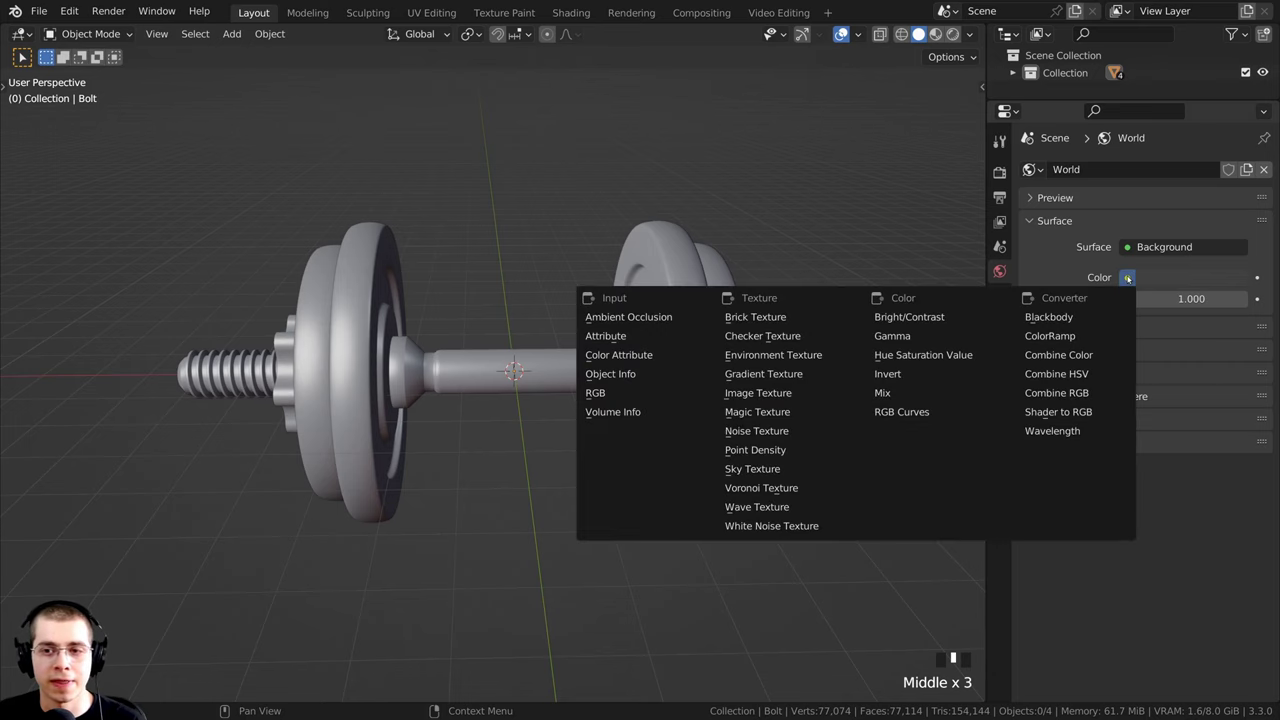
click(810, 355)
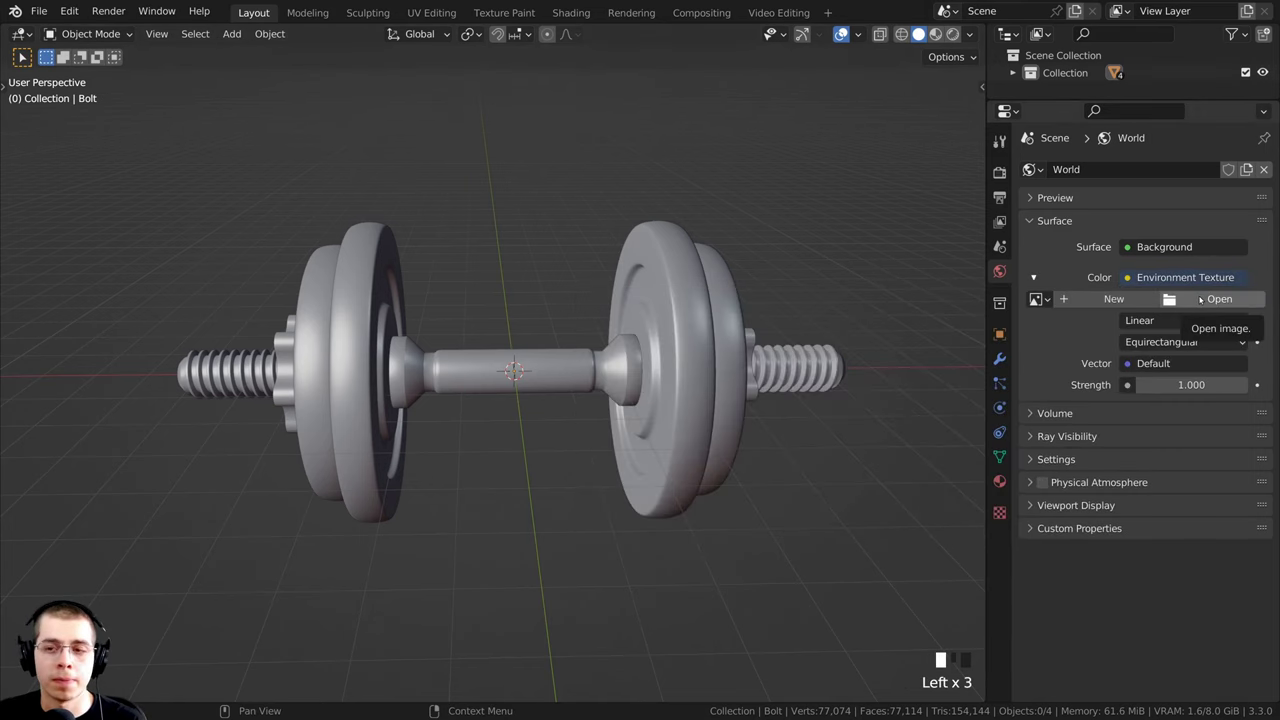
click(1210, 299)
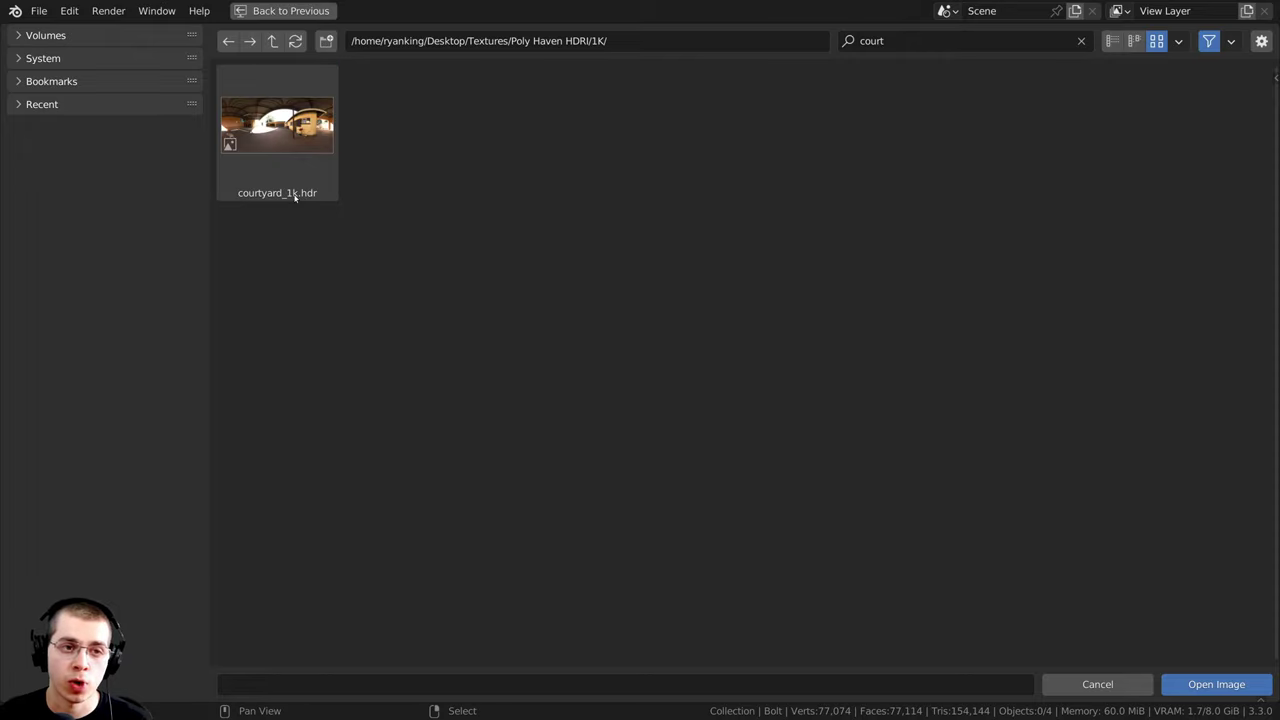
click(292, 196)
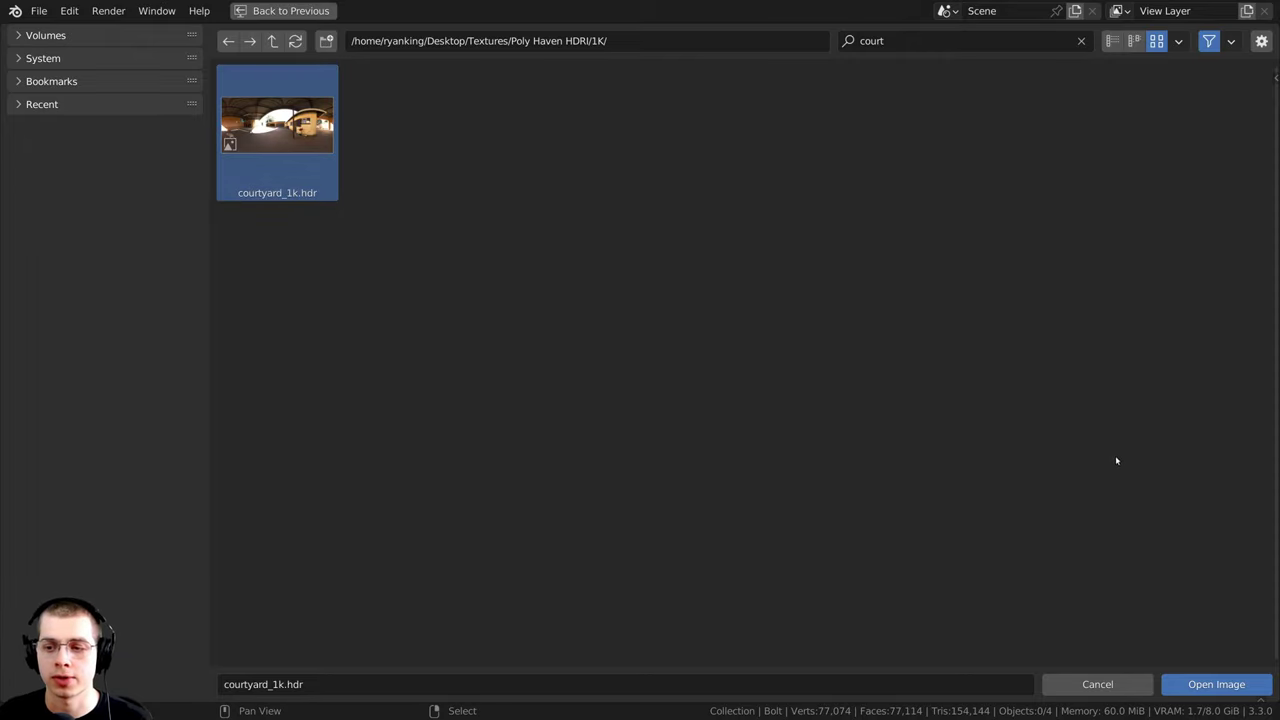
click(1200, 684)
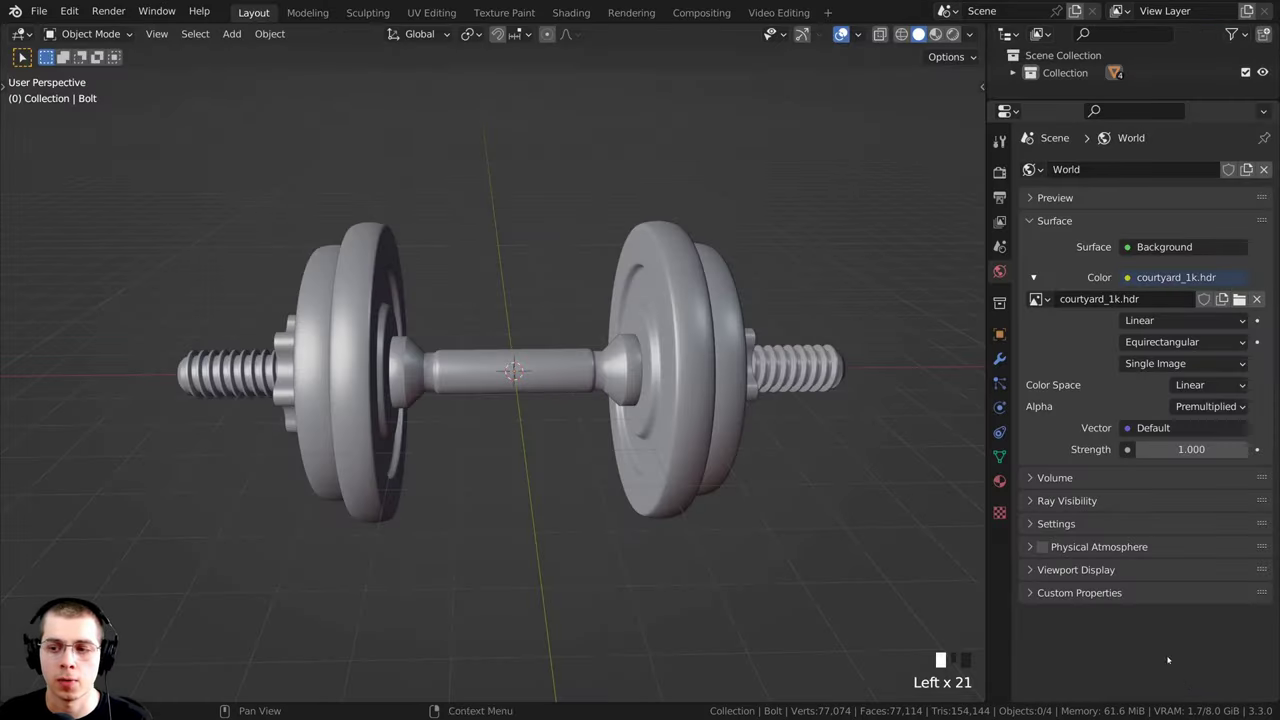
Step: Switch the viewport to rendered shading and view the dumbbell in the HDRI lighting from several angles
middle_drag(562, 498, 577, 484)
scroll(645, 467, down, 2)
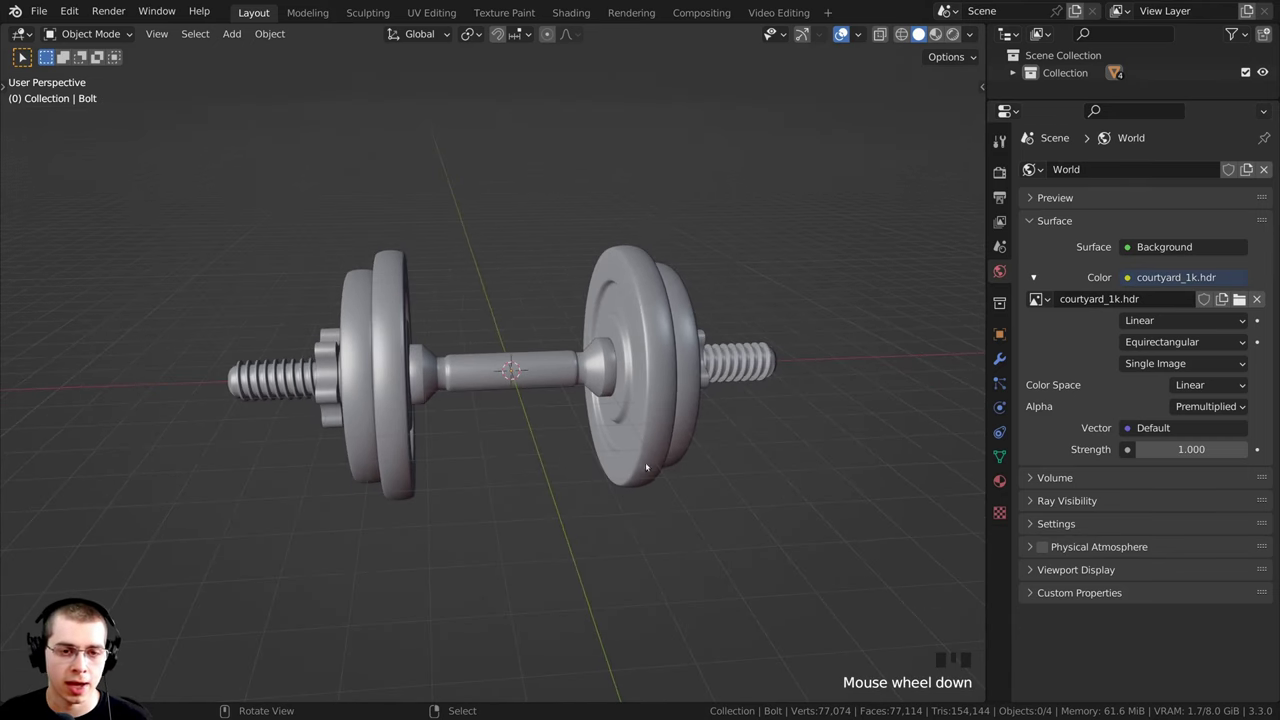
key(z)
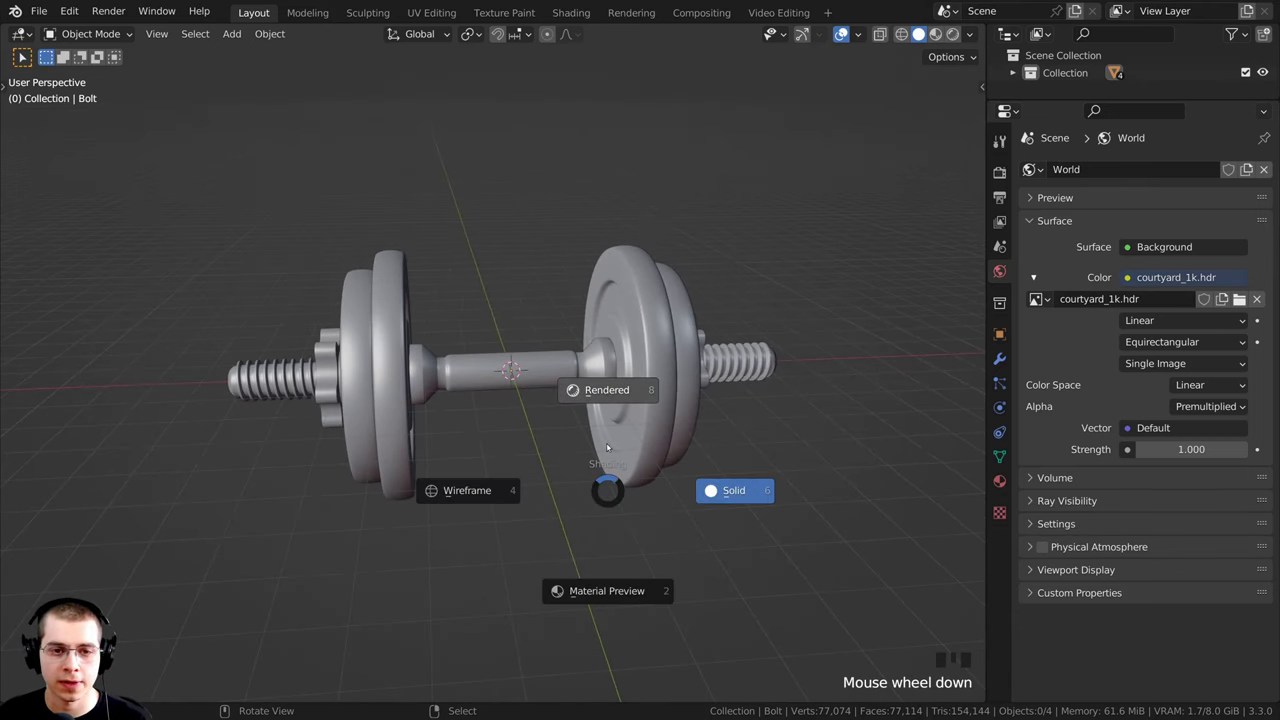
click(614, 399)
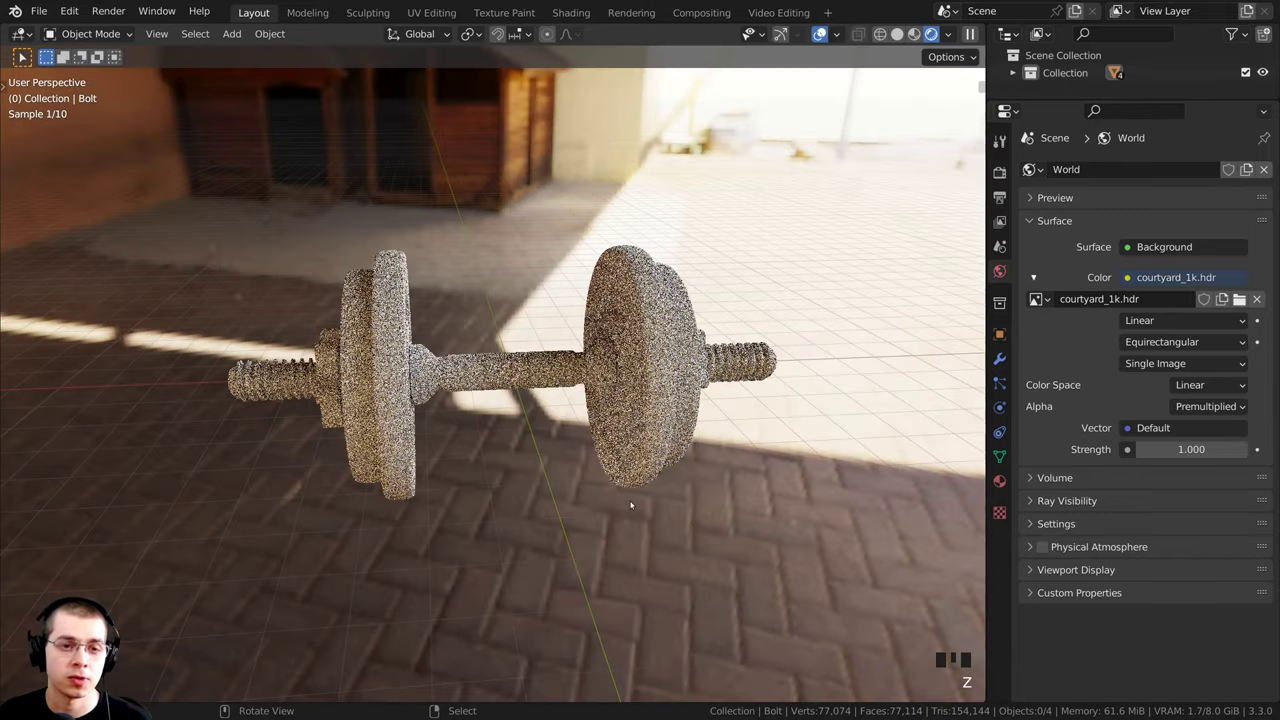
middle_drag(698, 371, 749, 388)
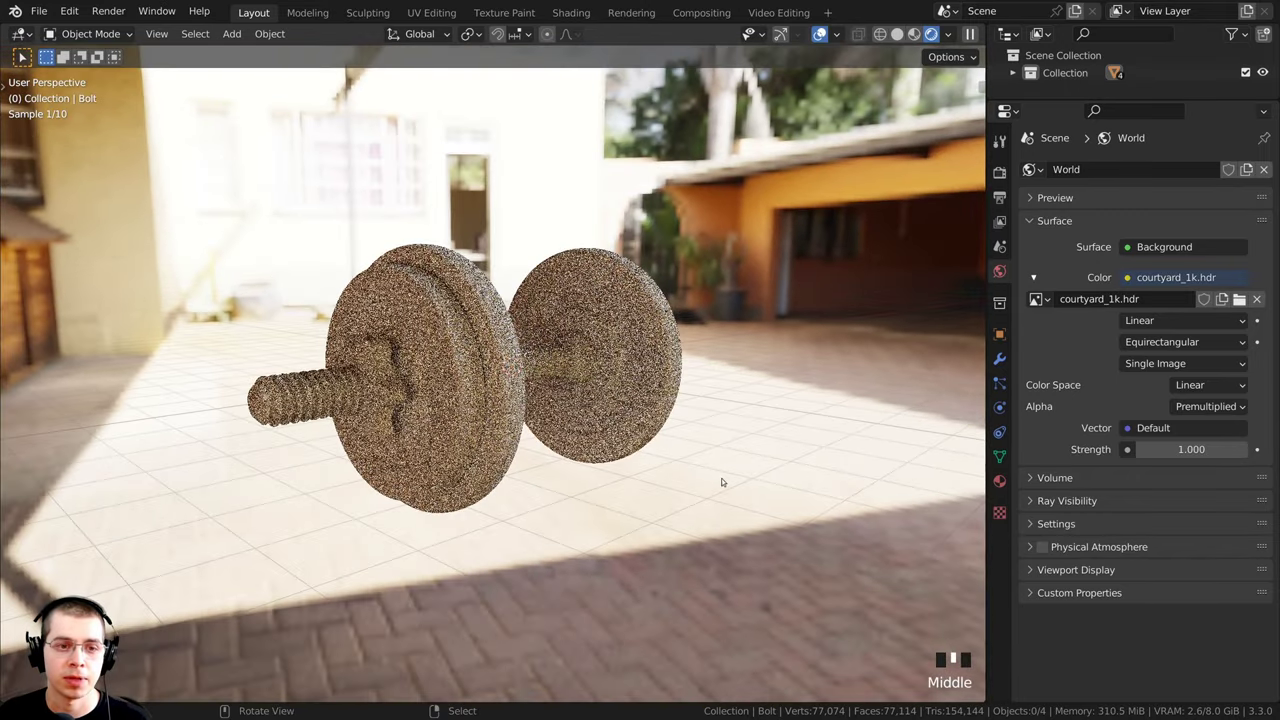
middle_drag(721, 482, 738, 283)
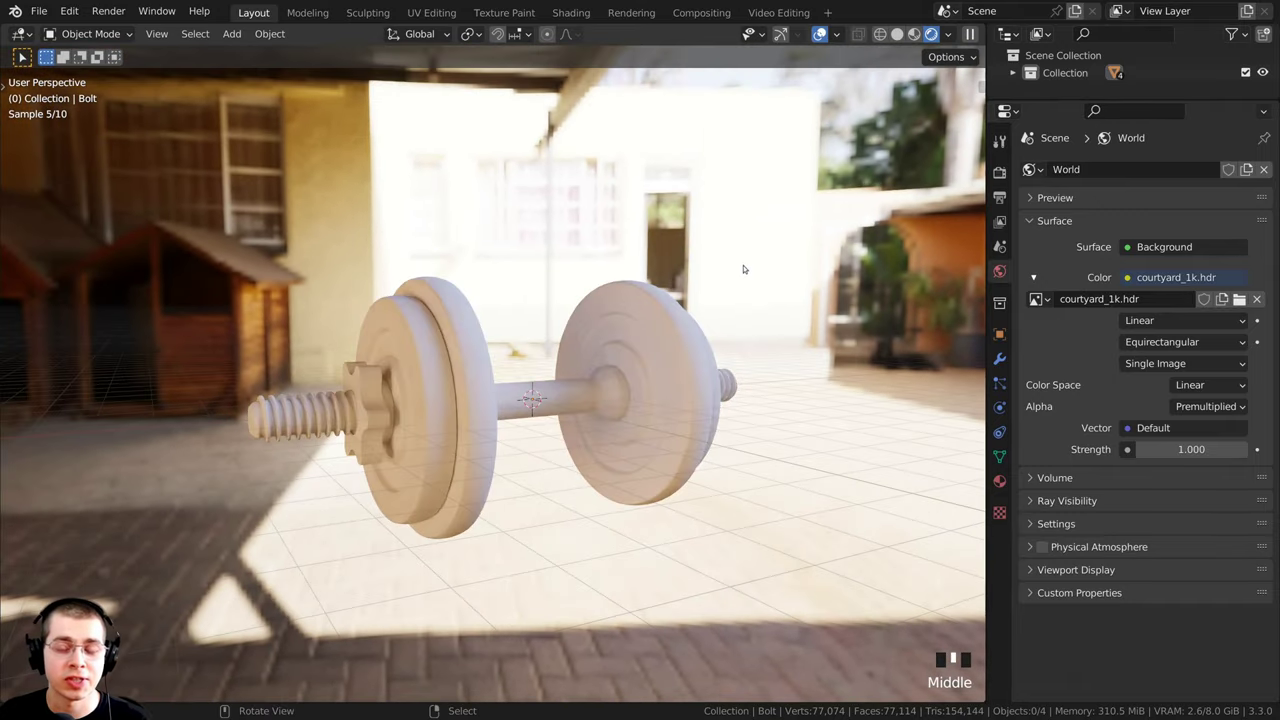
middle_drag(333, 338, 247, 257)
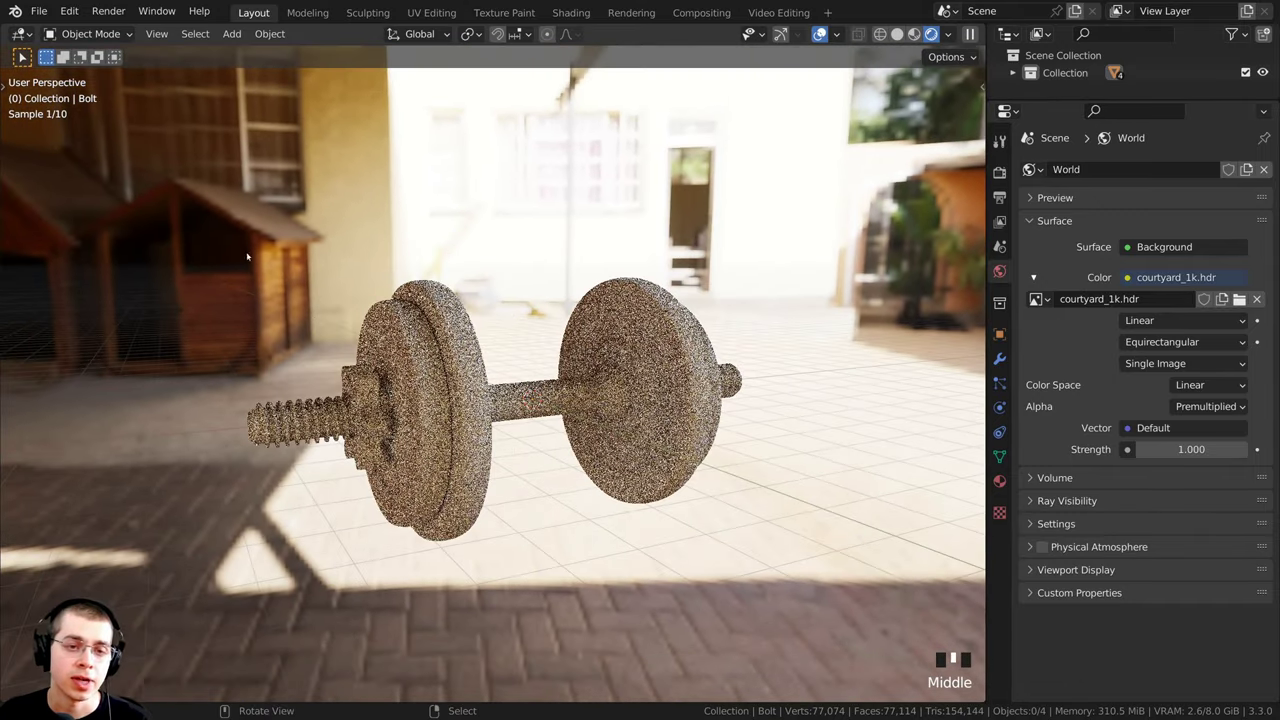
middle_drag(537, 343, 858, 456)
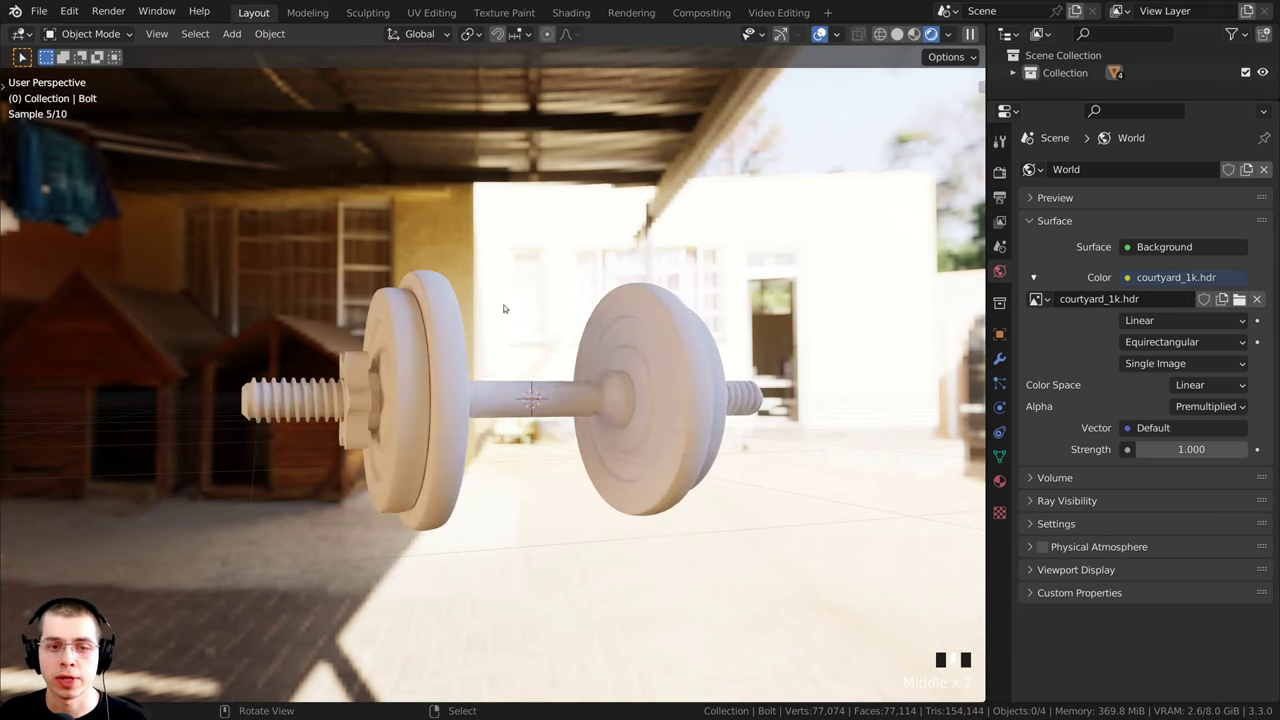
Step: Set the world background strength to 0.5
click(1176, 449)
text(.5)
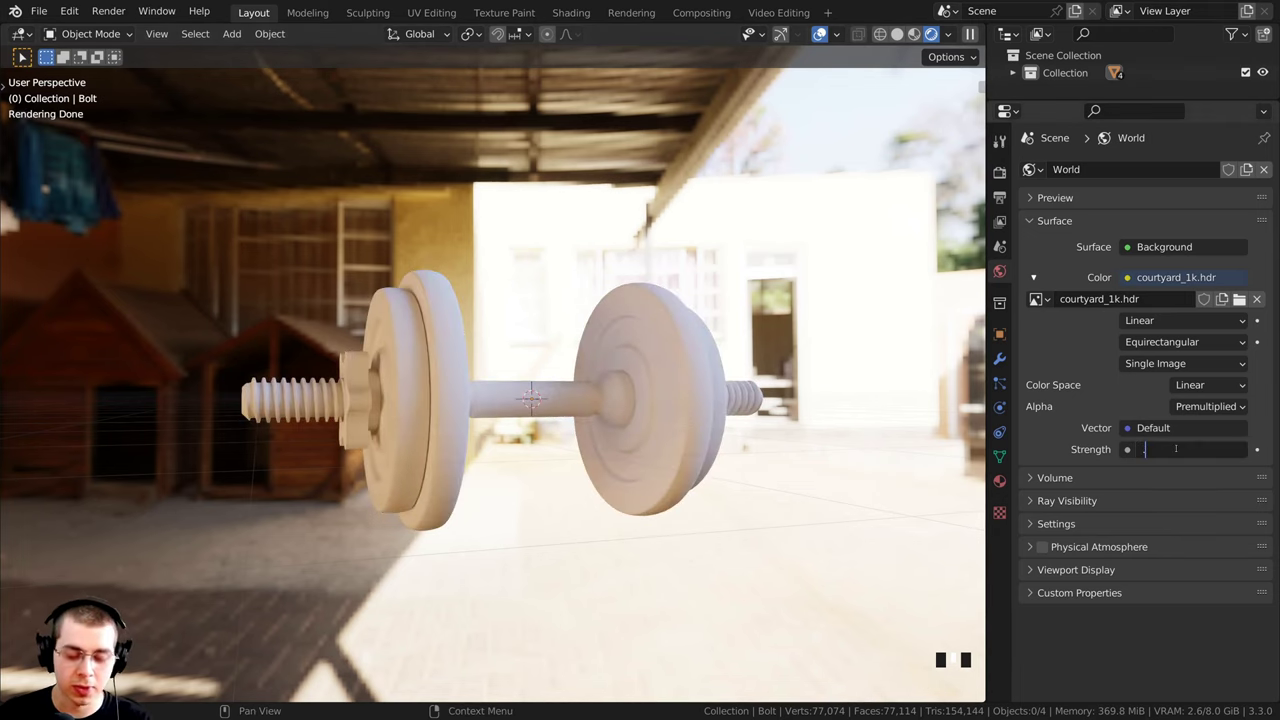
key(Return)
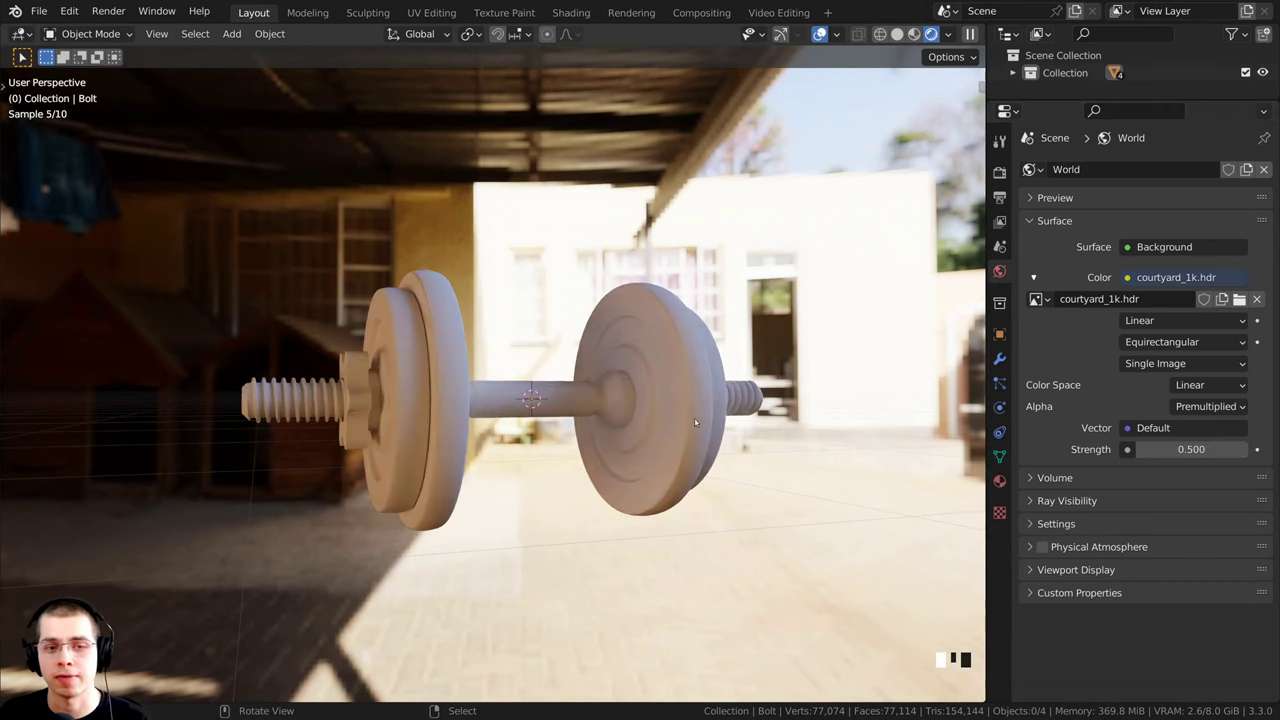
Step: Add a camera and align it to an angled view that shows the dumbbell from the side and slightly above
middle_drag(679, 443, 509, 298)
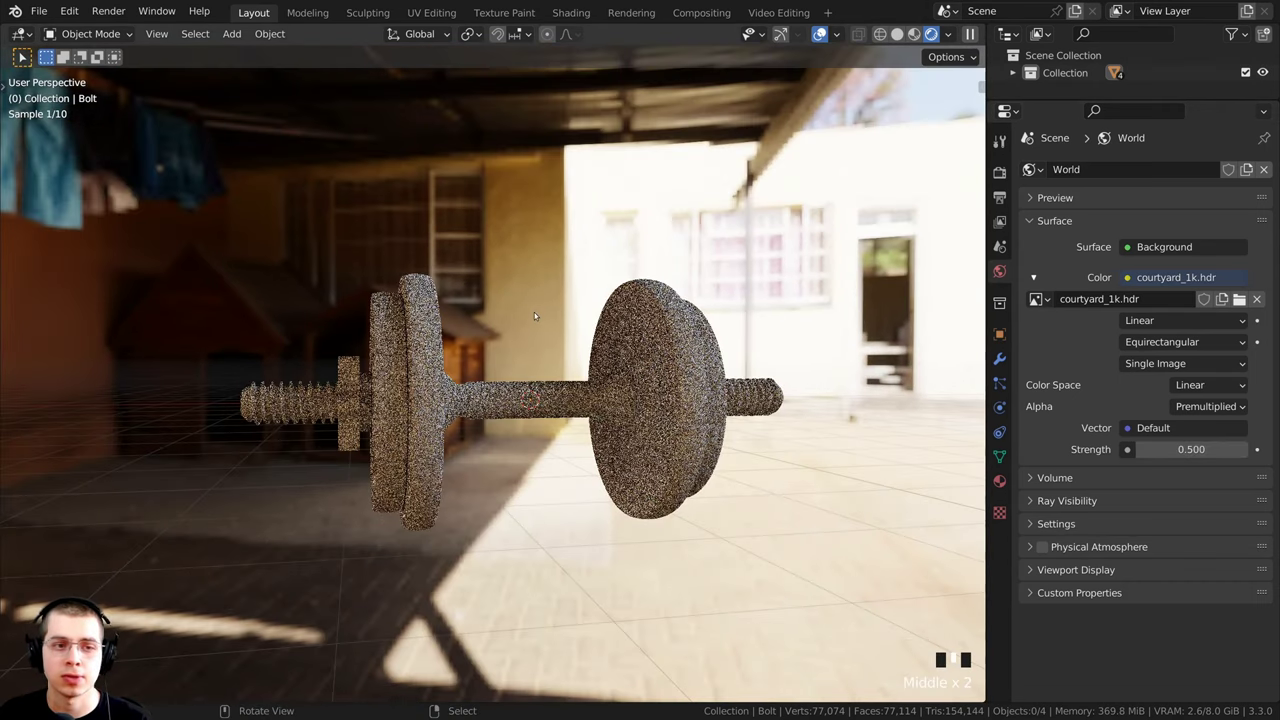
middle_drag(417, 302, 519, 304)
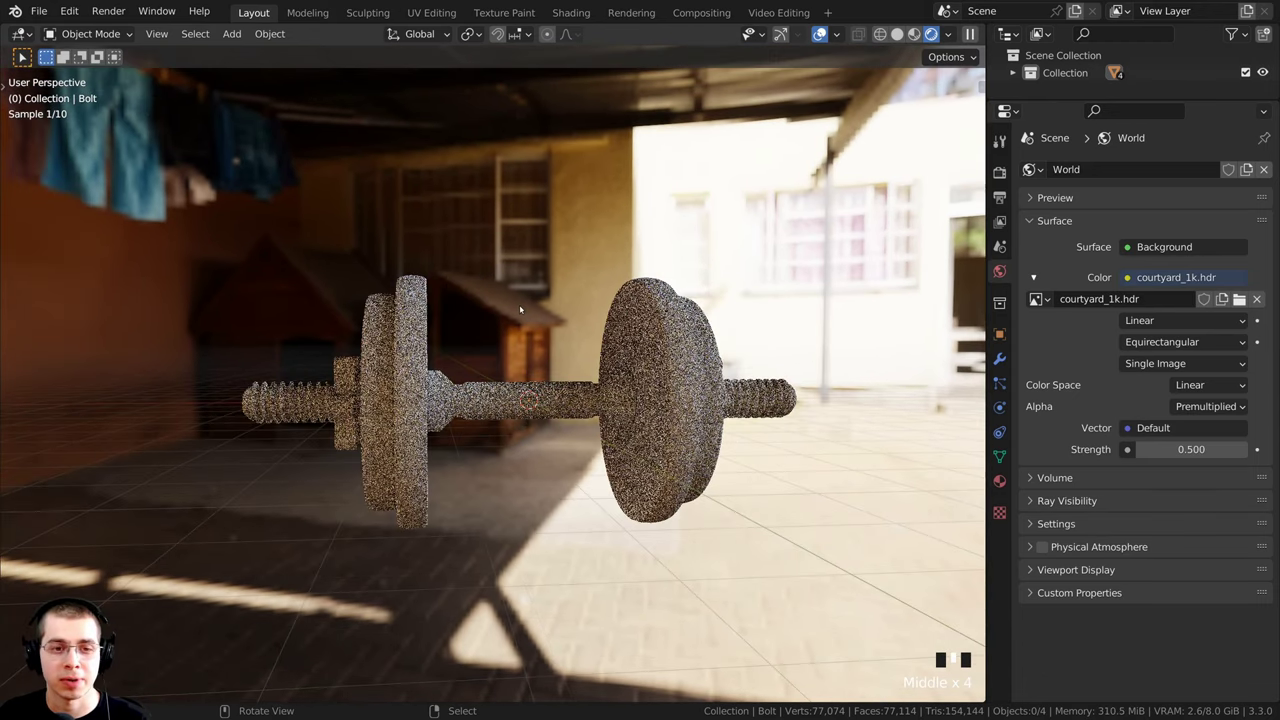
key(shift+a)
mouse_move(519, 304)
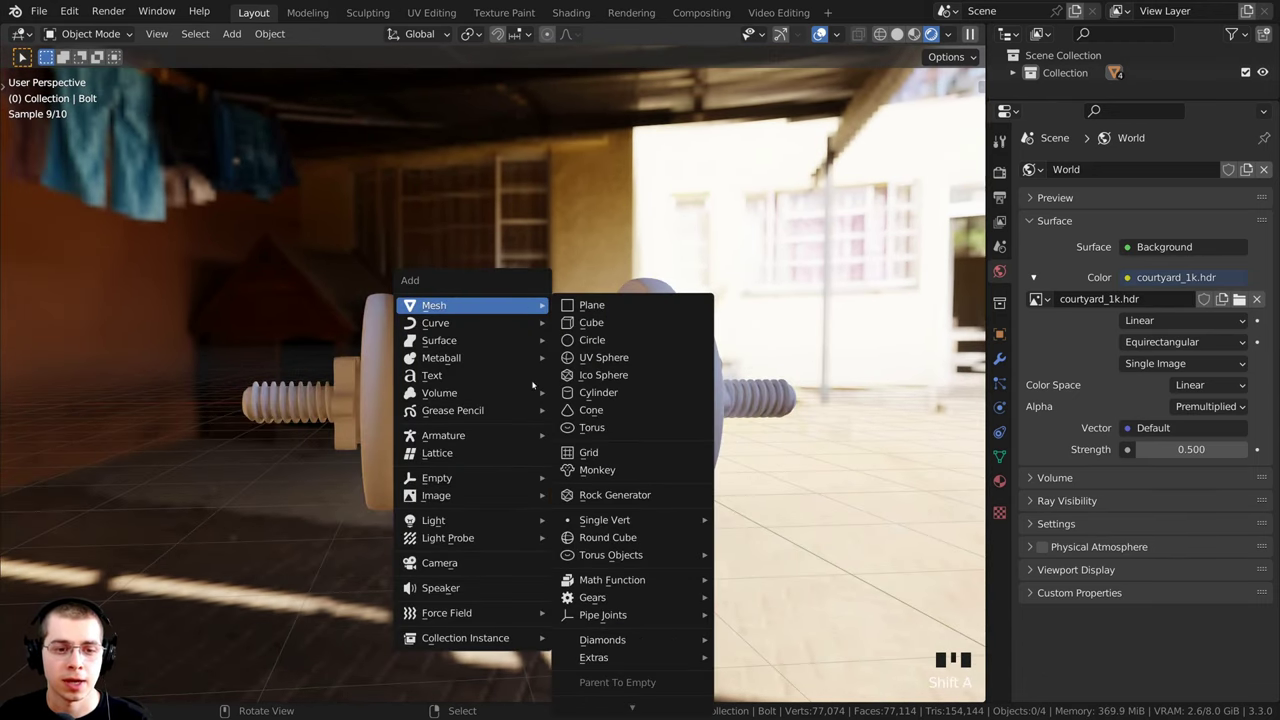
click(459, 563)
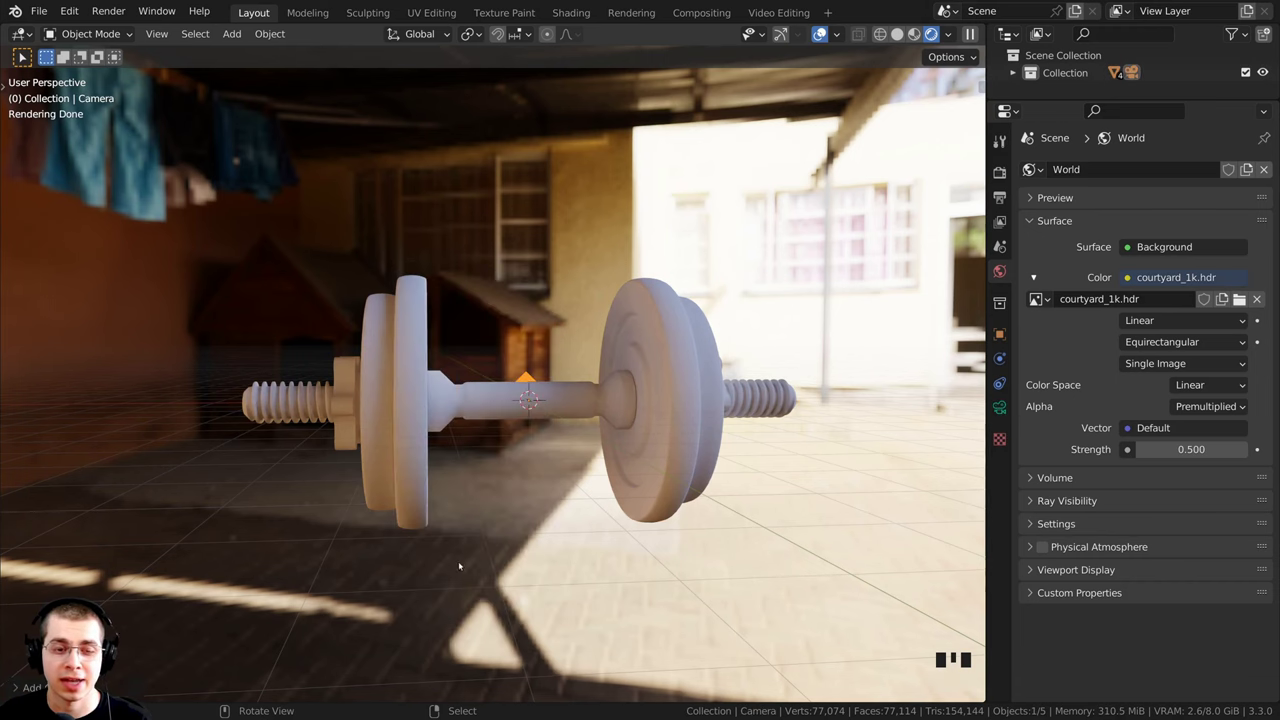
middle_drag(462, 540, 508, 398)
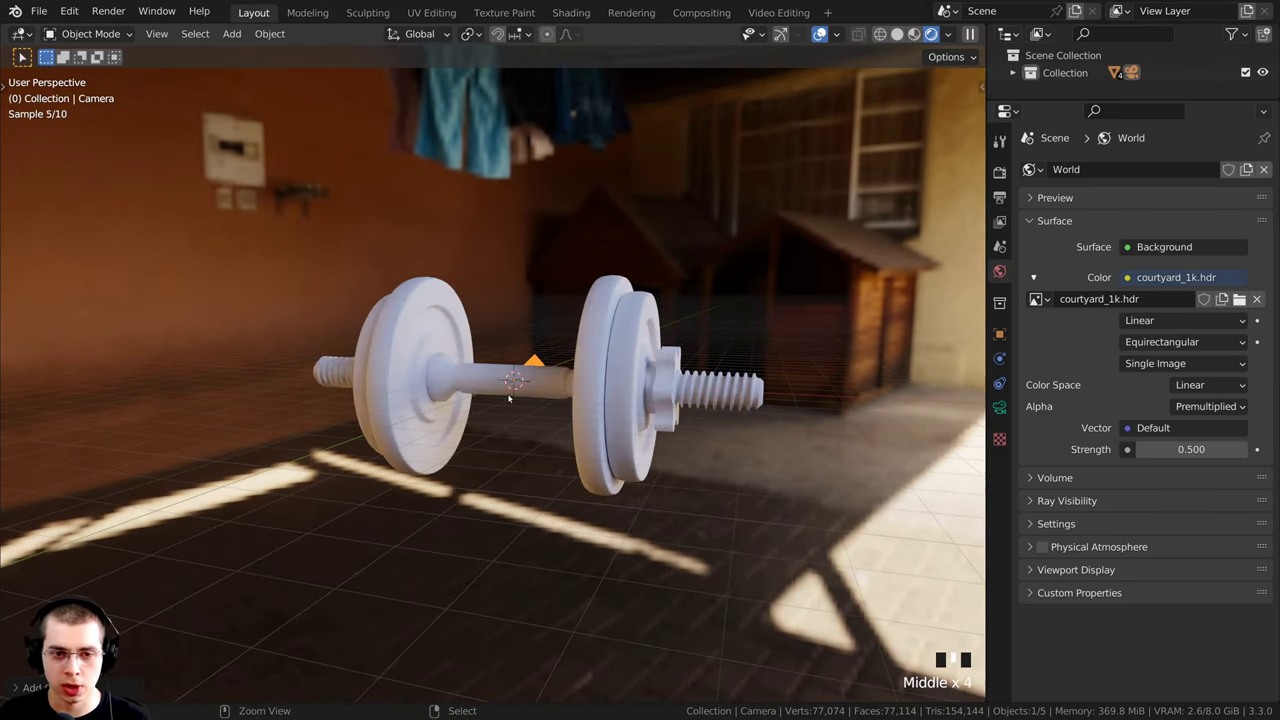
key(ctrl+alt+KP_0)
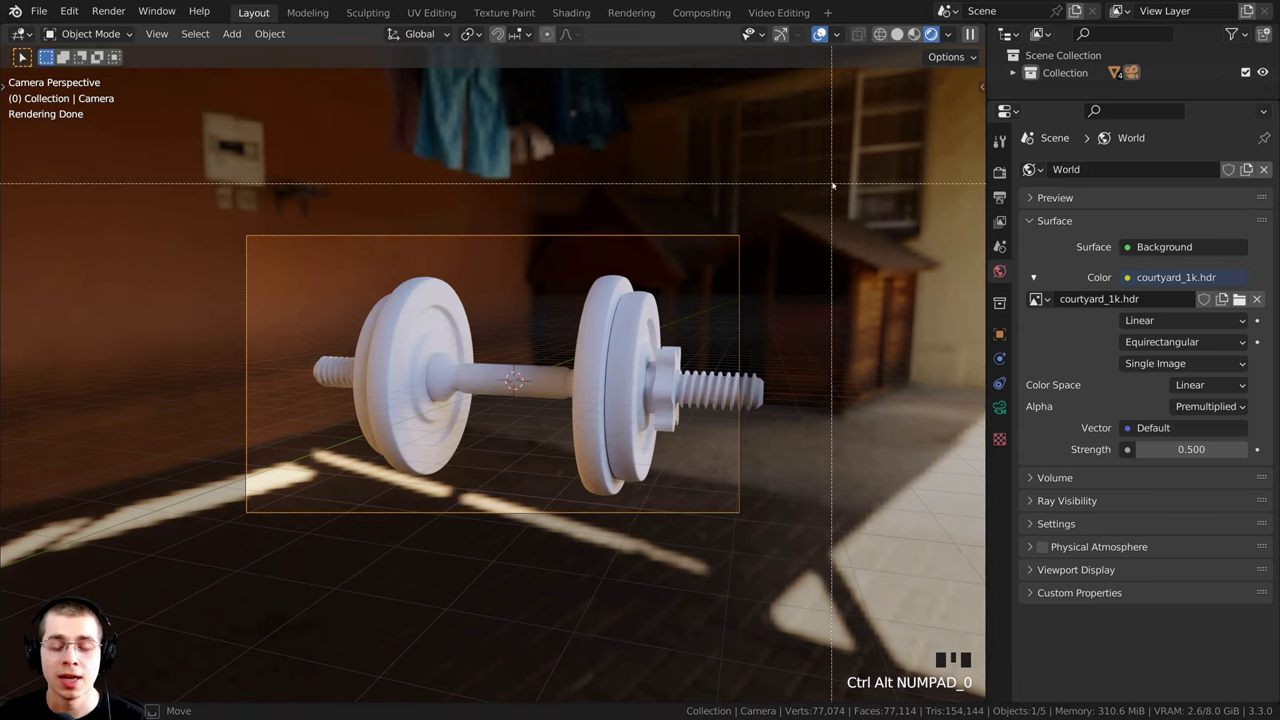
Step: Limit the rendered viewport preview to the camera frame with a render region
key(ctrl+b)
drag(838, 170, 201, 578)
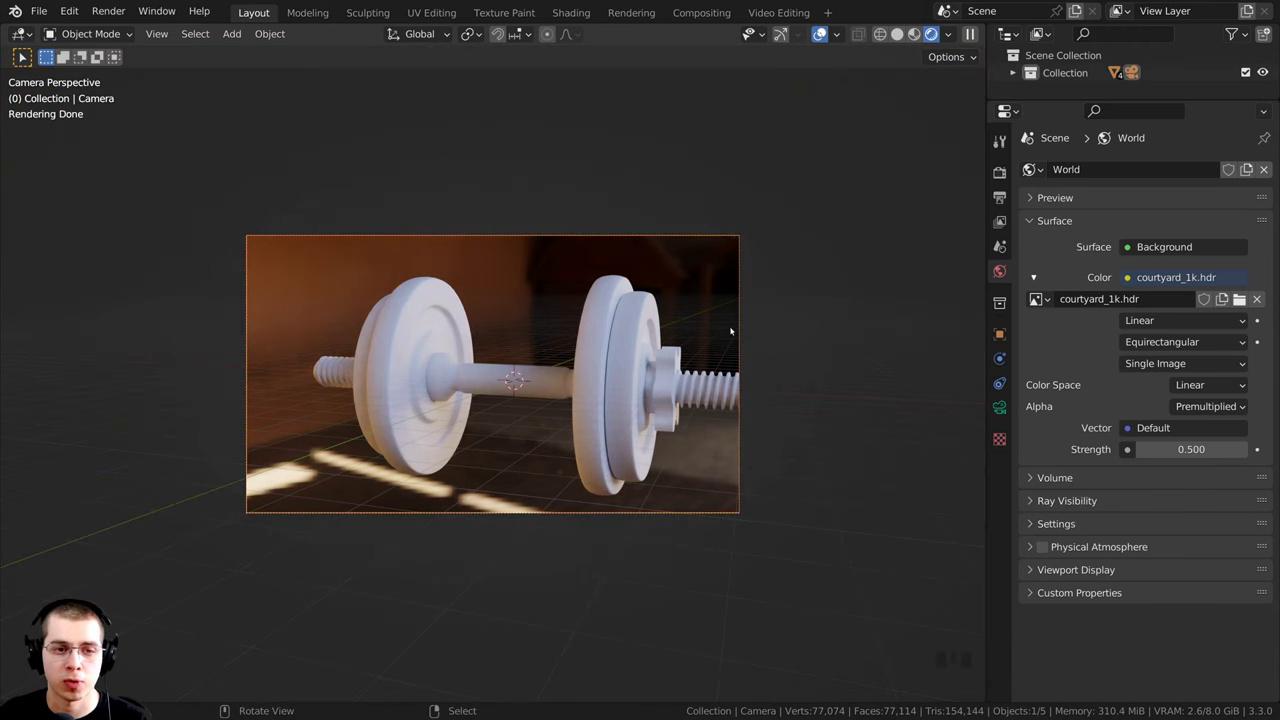
scroll(417, 455, up, 2)
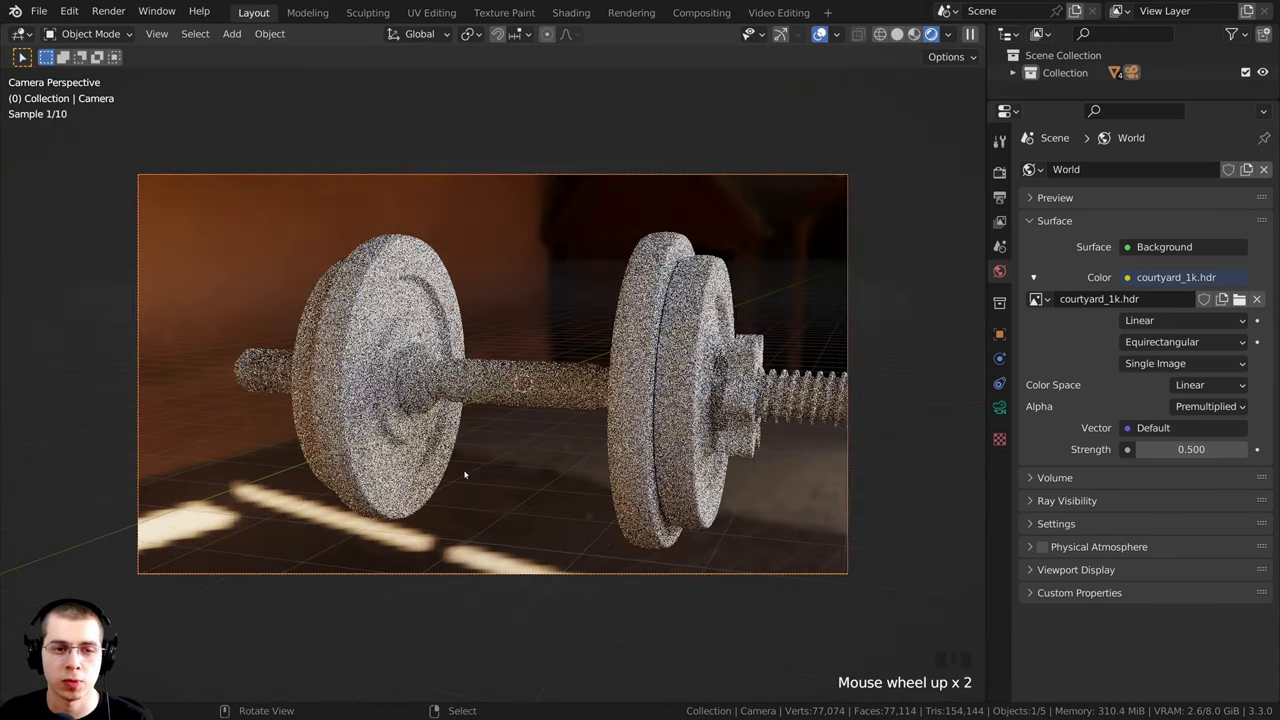
scroll(318, 300, down, 4)
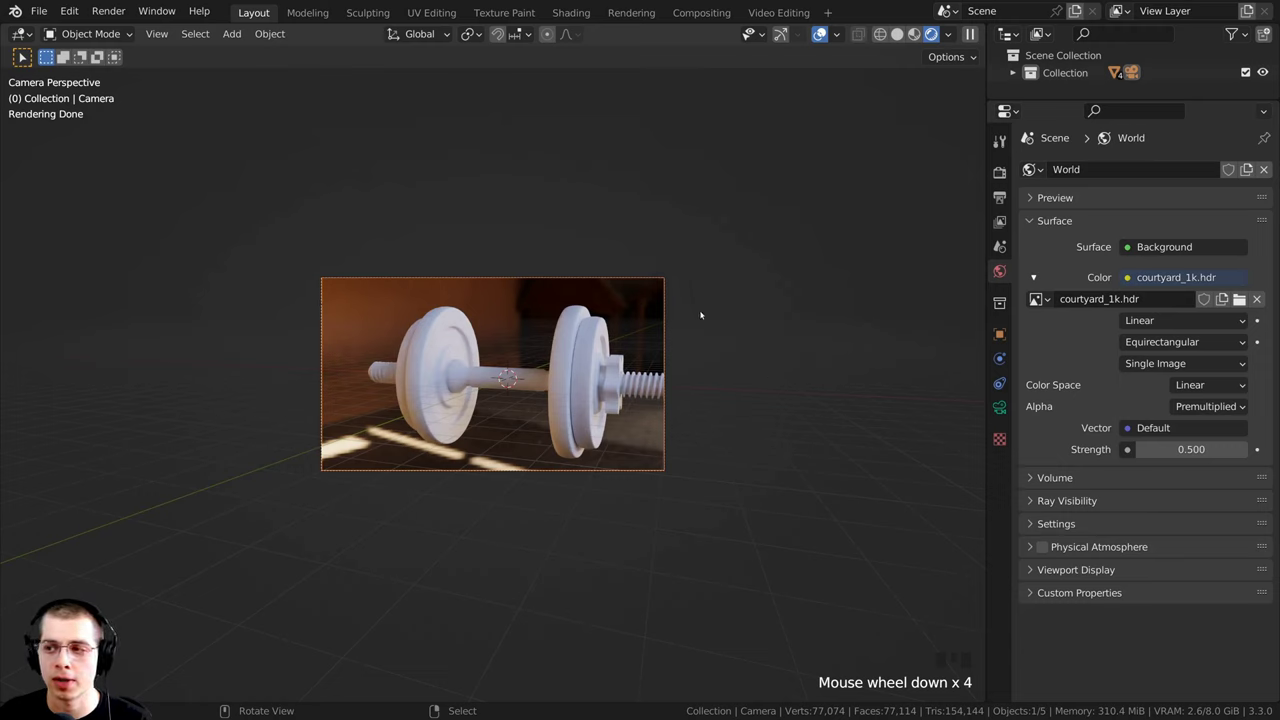
scroll(423, 554, up, 1)
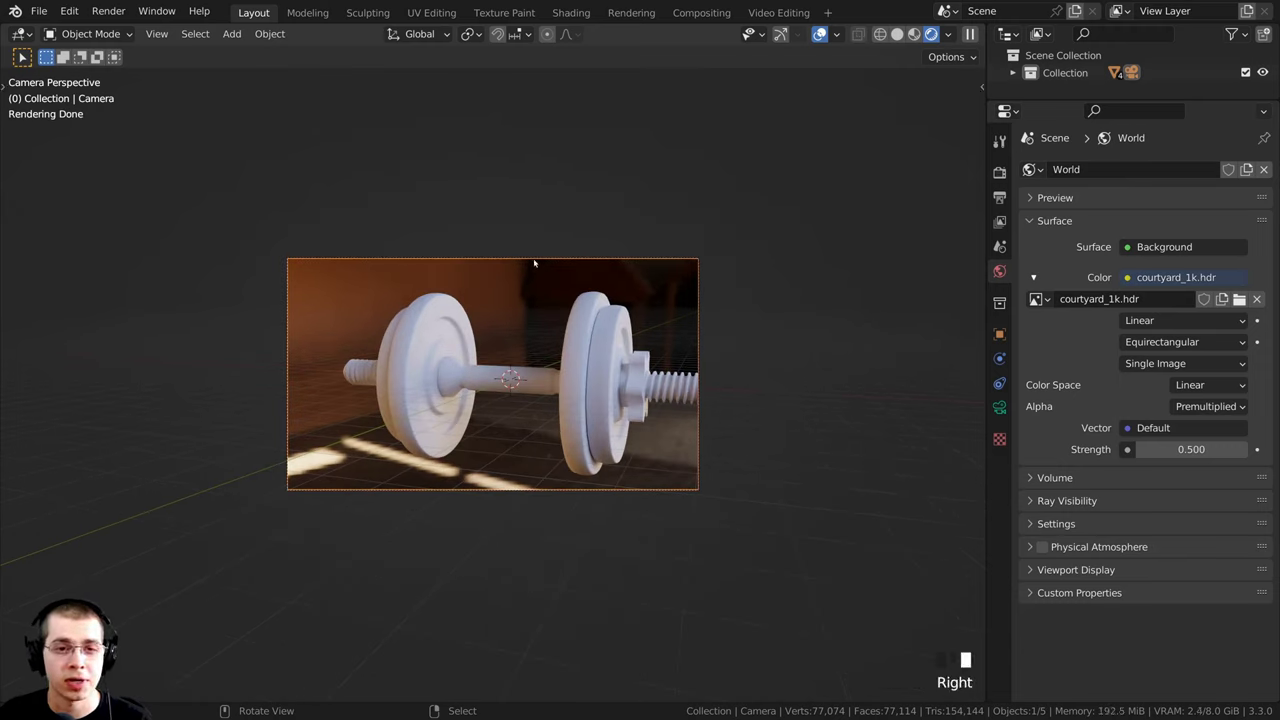
Step: Set the camera's focal length to 70 mm
click(1000, 410)
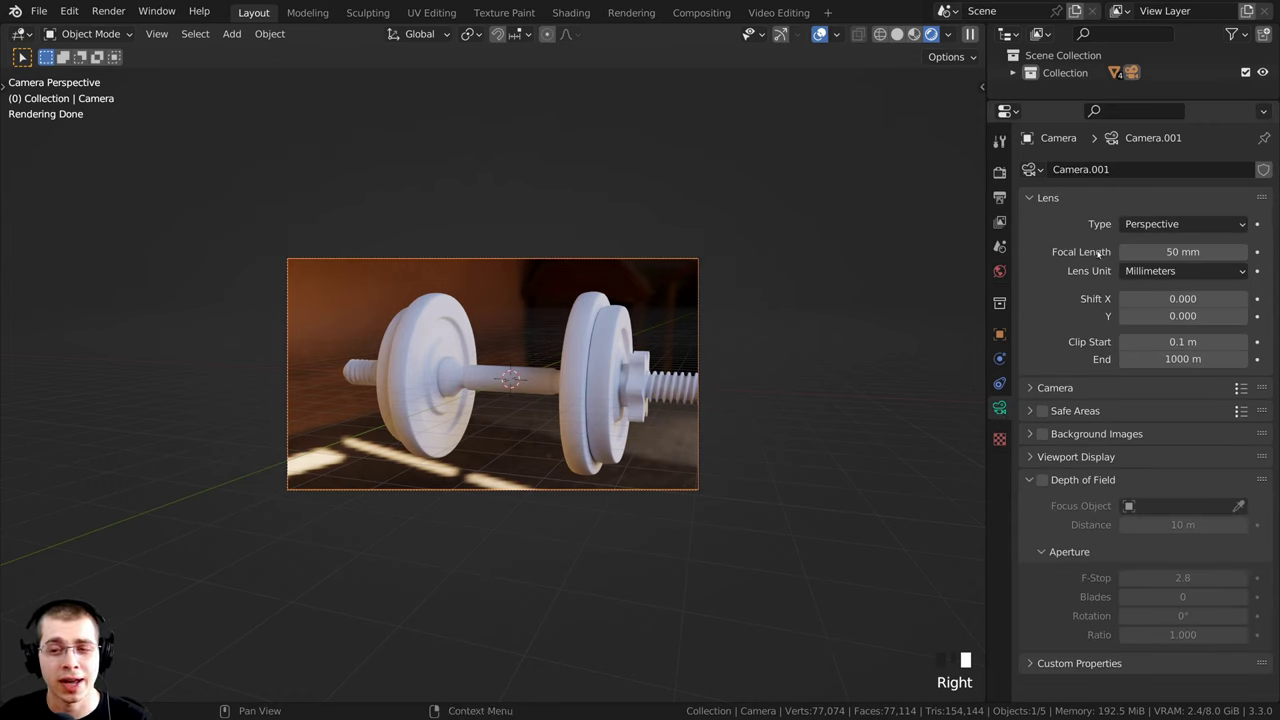
click(1182, 251)
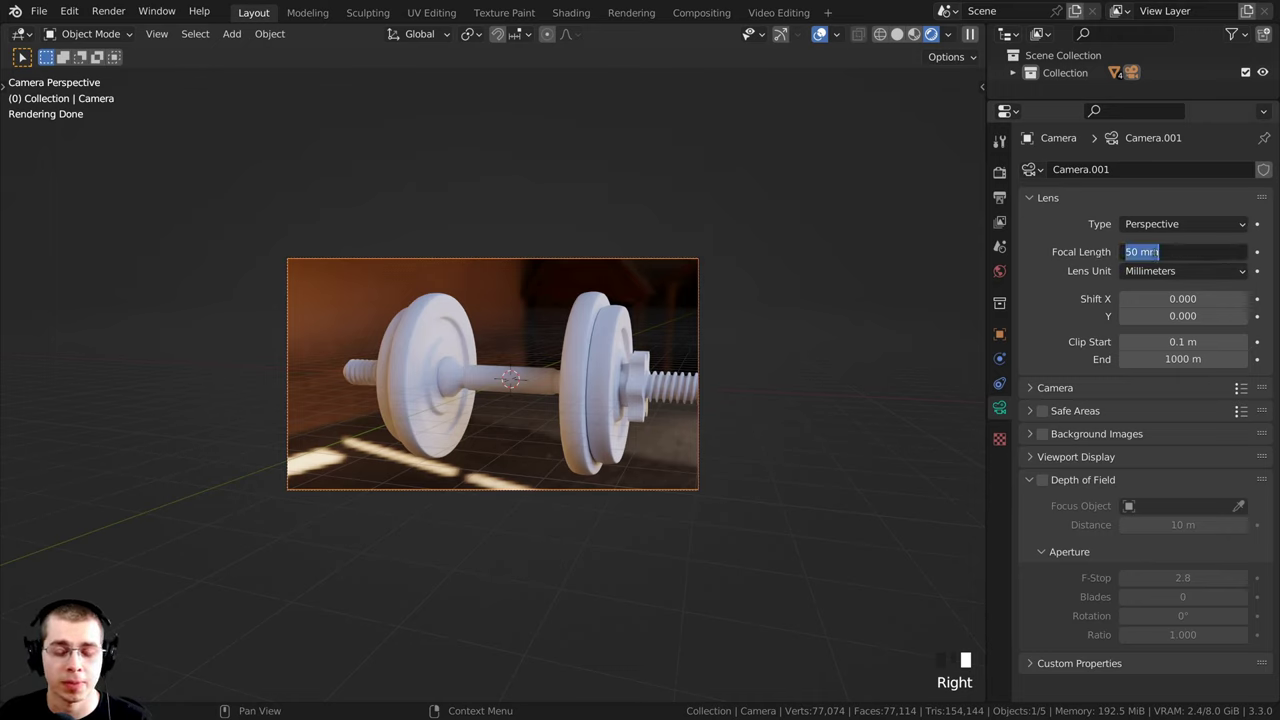
text(70)
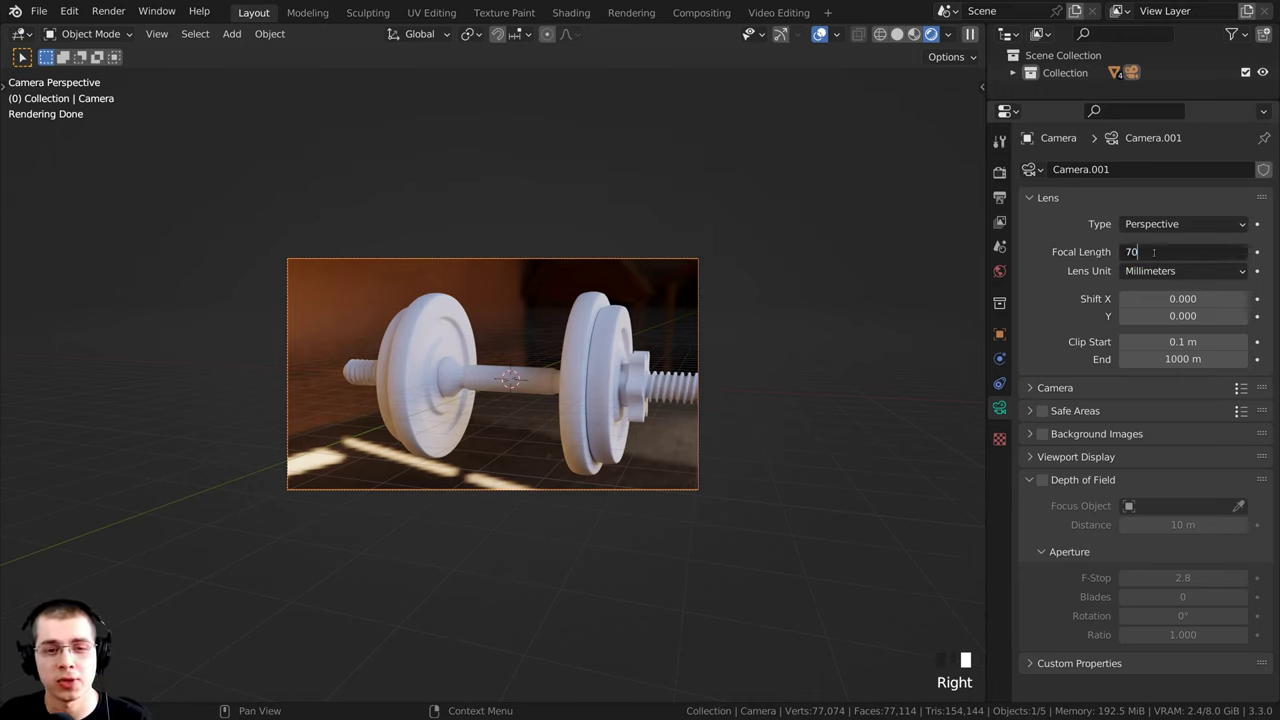
key(Return)
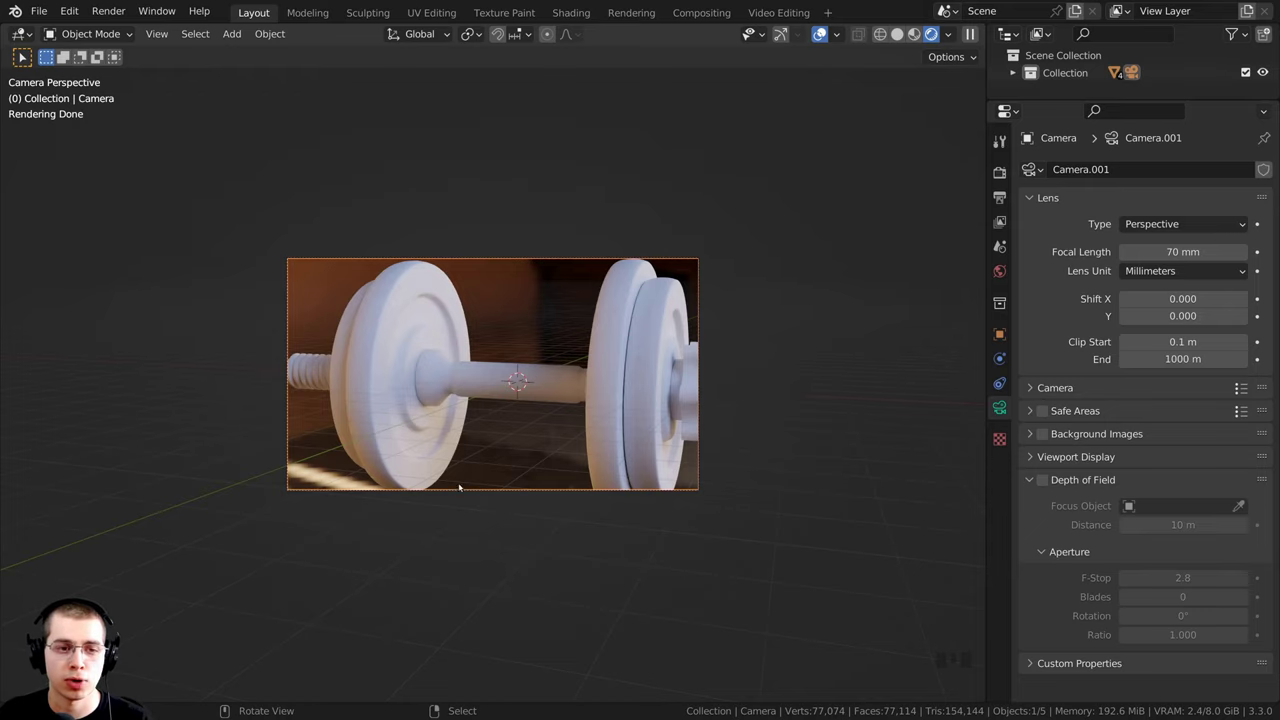
Step: Move the camera sideways to bring the nut on the dumbbell's near end into the frame
scroll(459, 487, up, 1)
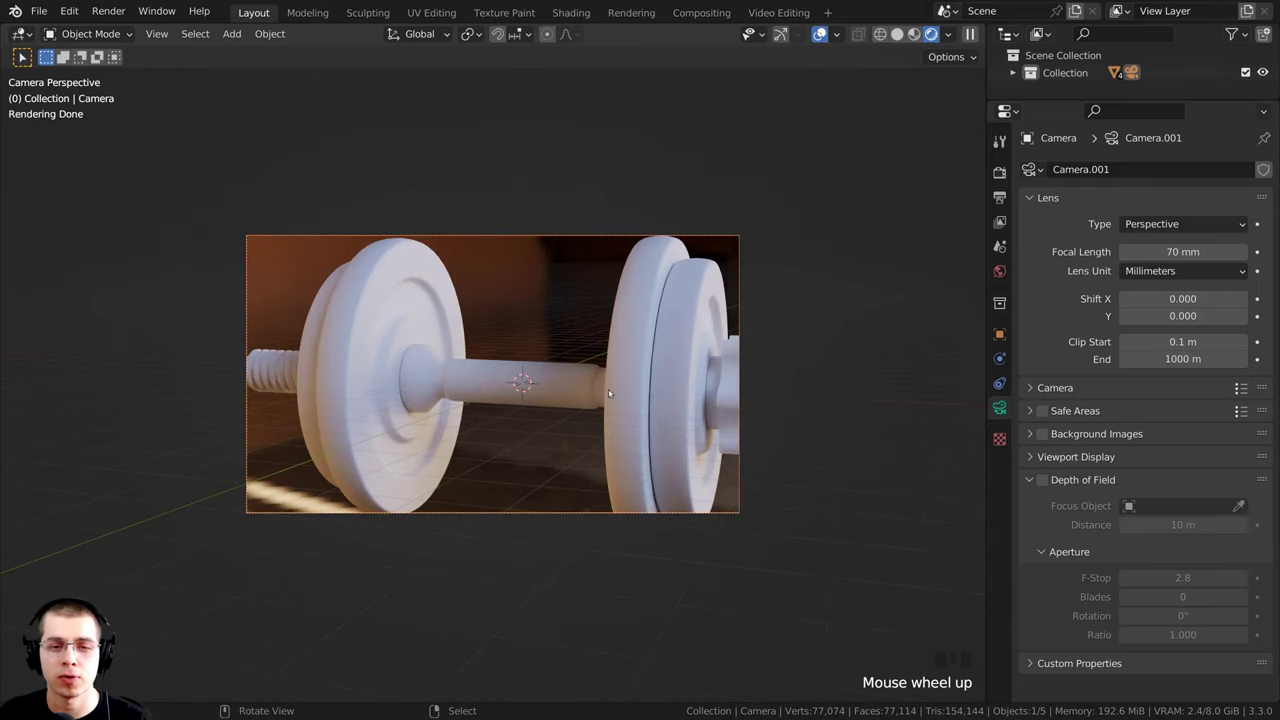
key(g)
click(650, 453)
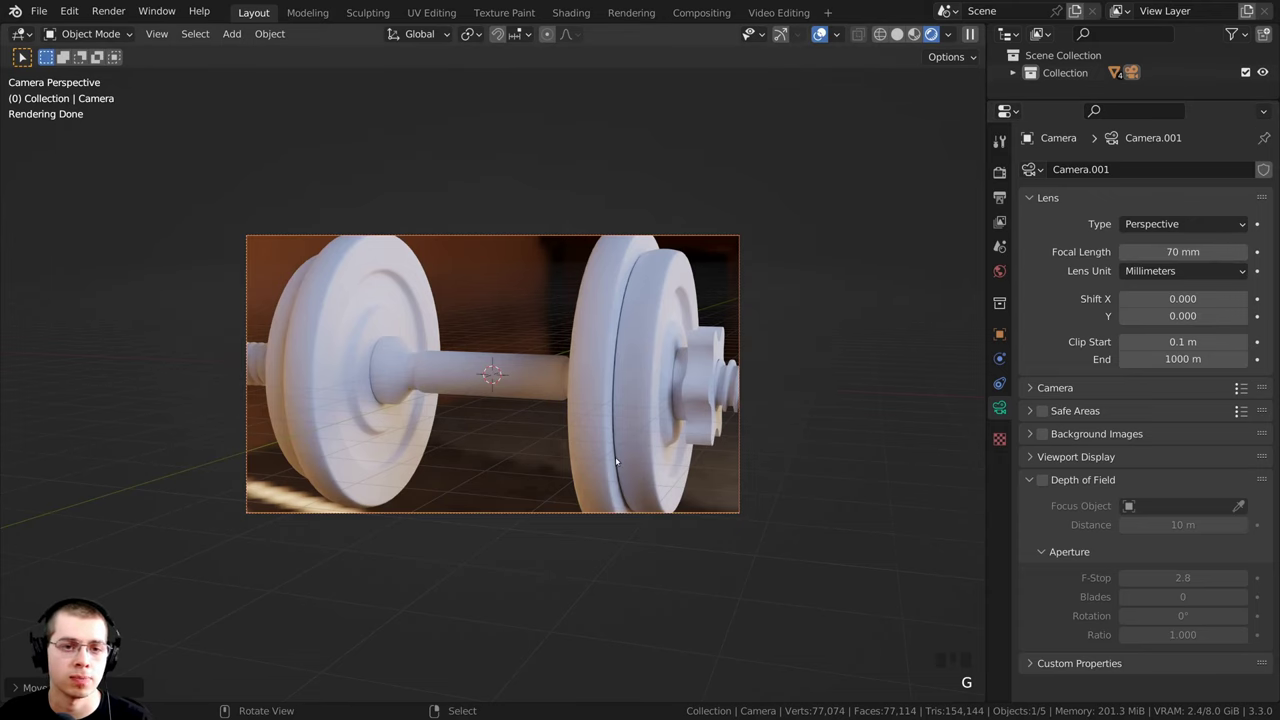
shift+middle_drag(616, 461, 633, 476)
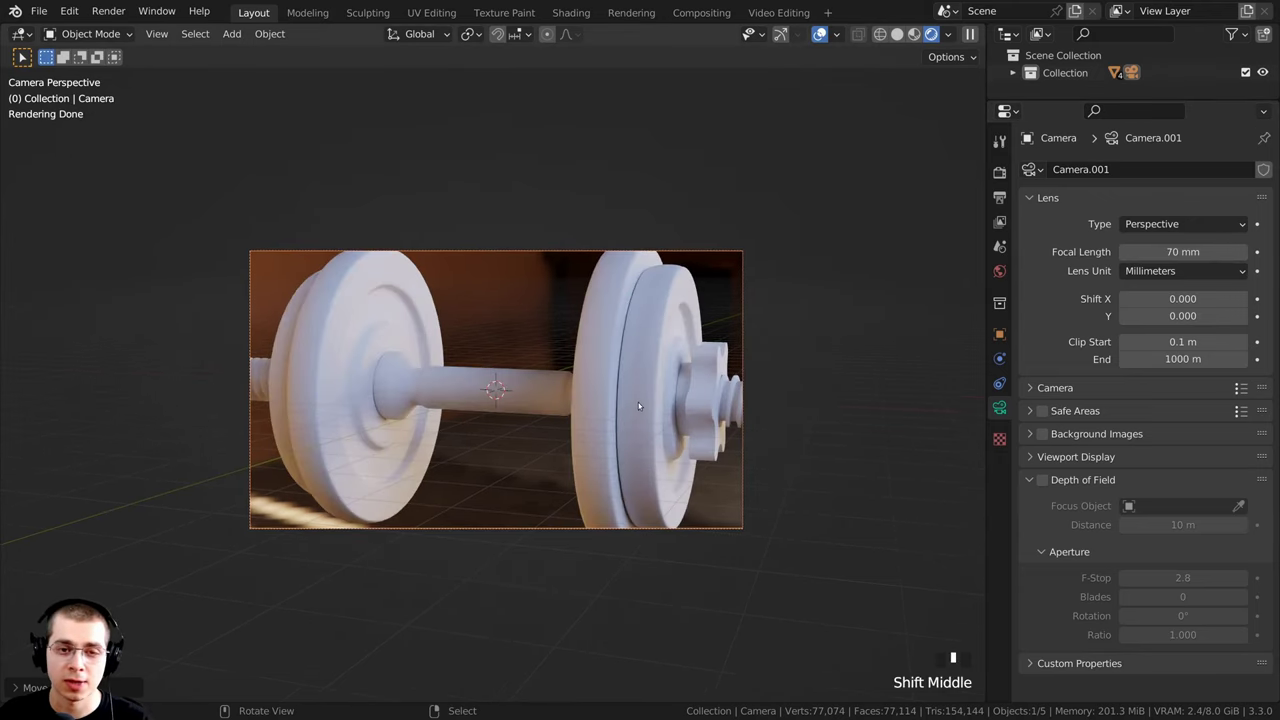
key(g)
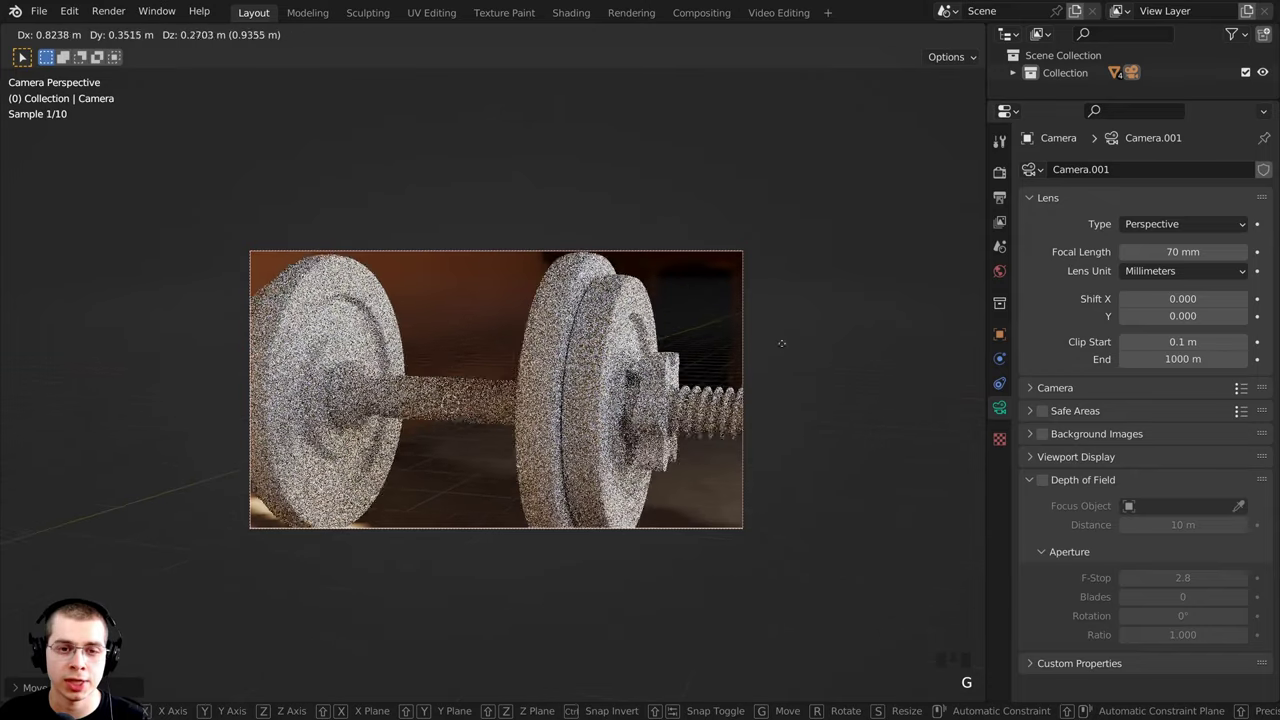
click(637, 384)
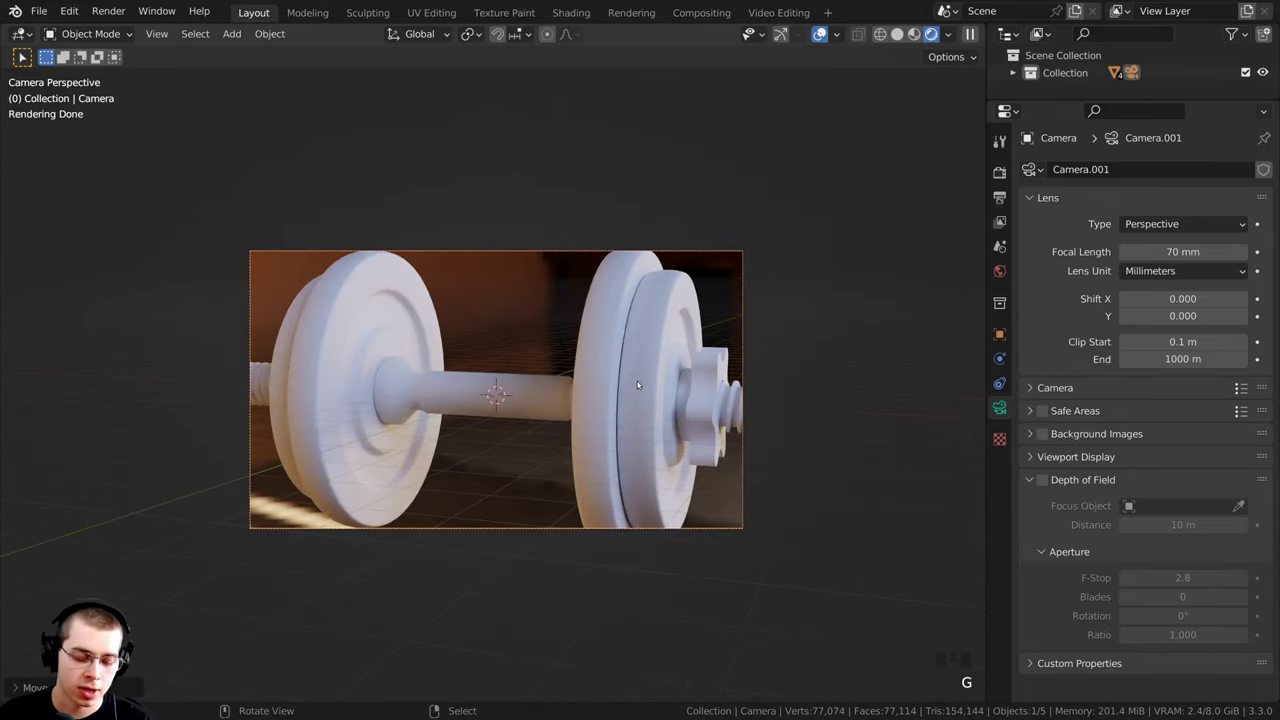
Step: Move the camera back along its local Z axis until the whole dumbbell fits, and centre the dumbbell in the frame
key(g)
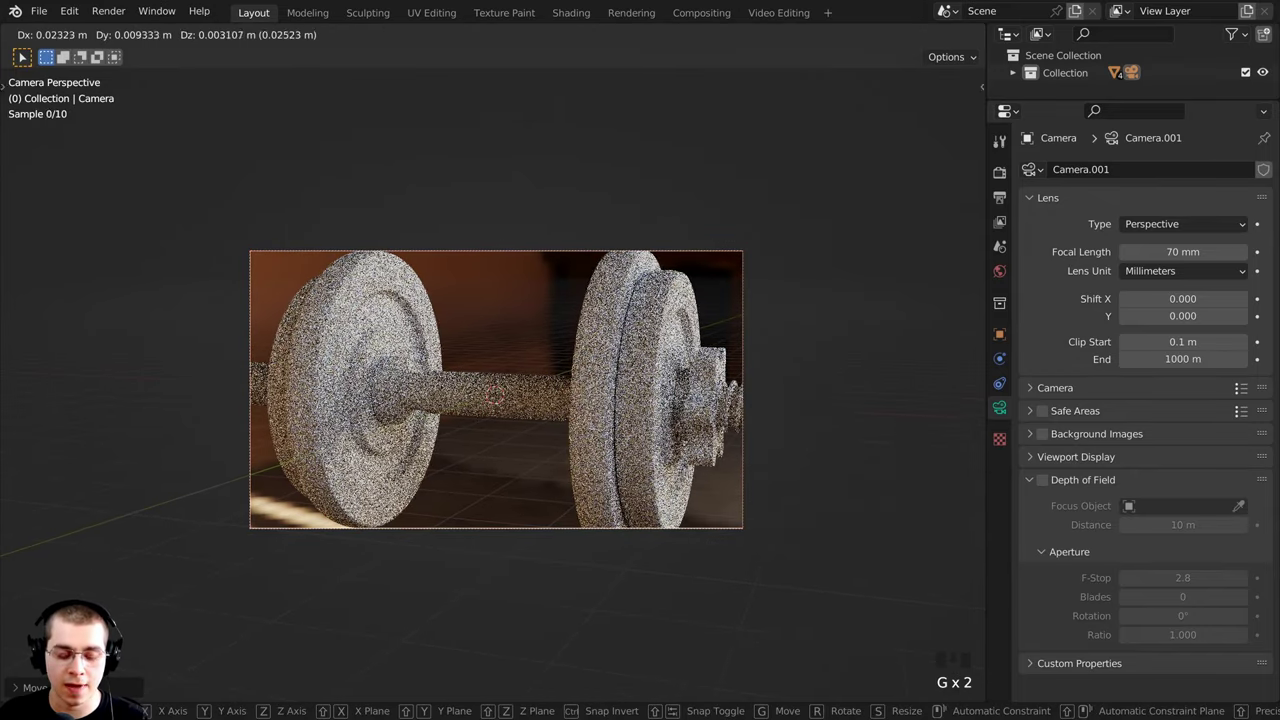
key(z)
key(z)
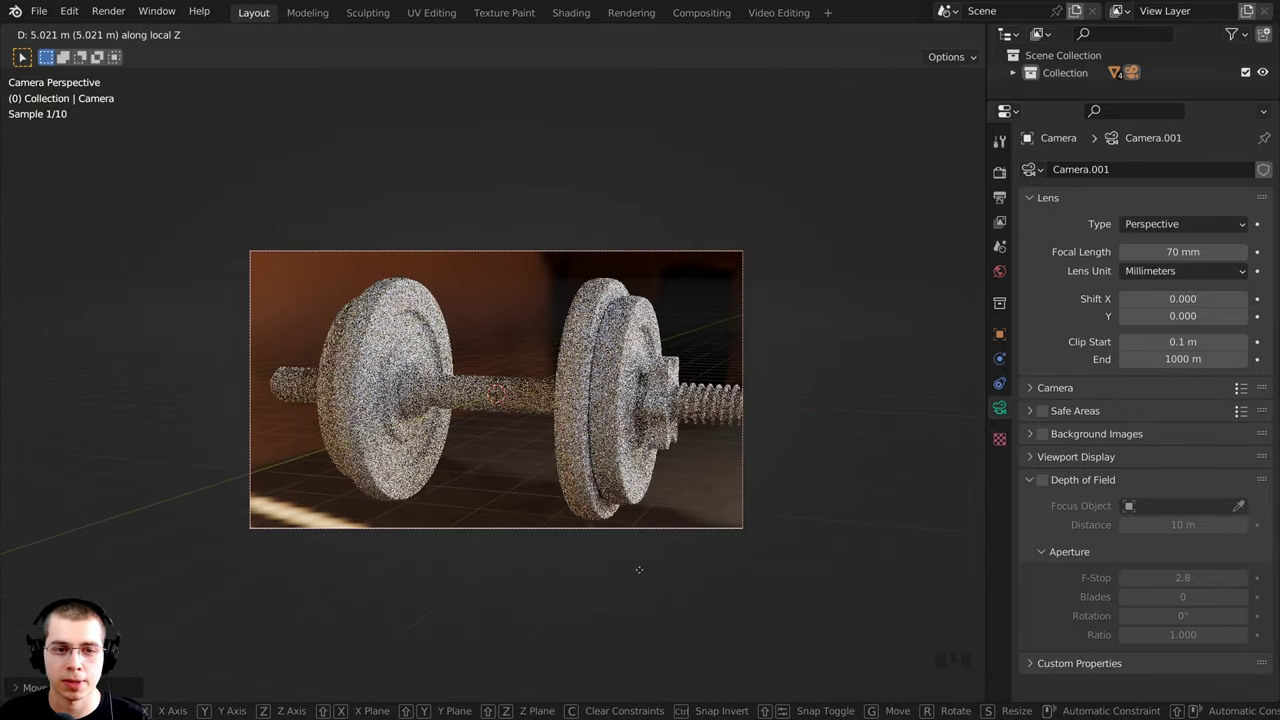
key(g)
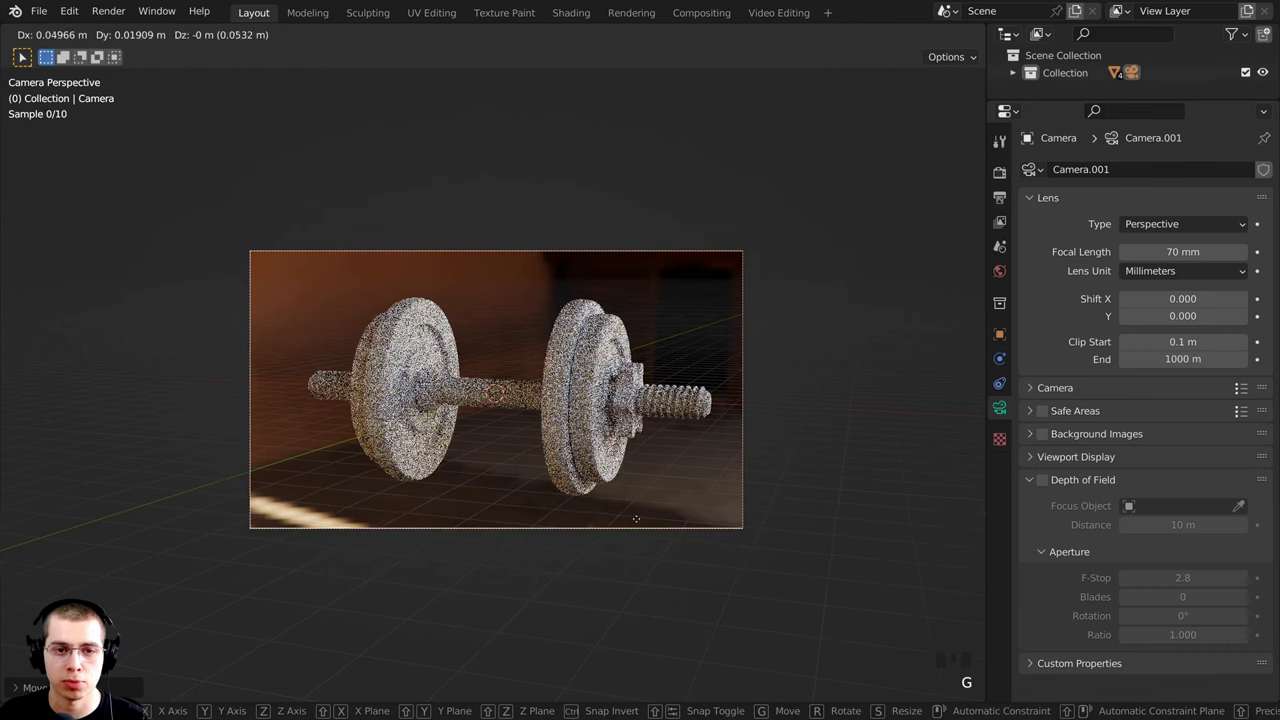
click(648, 526)
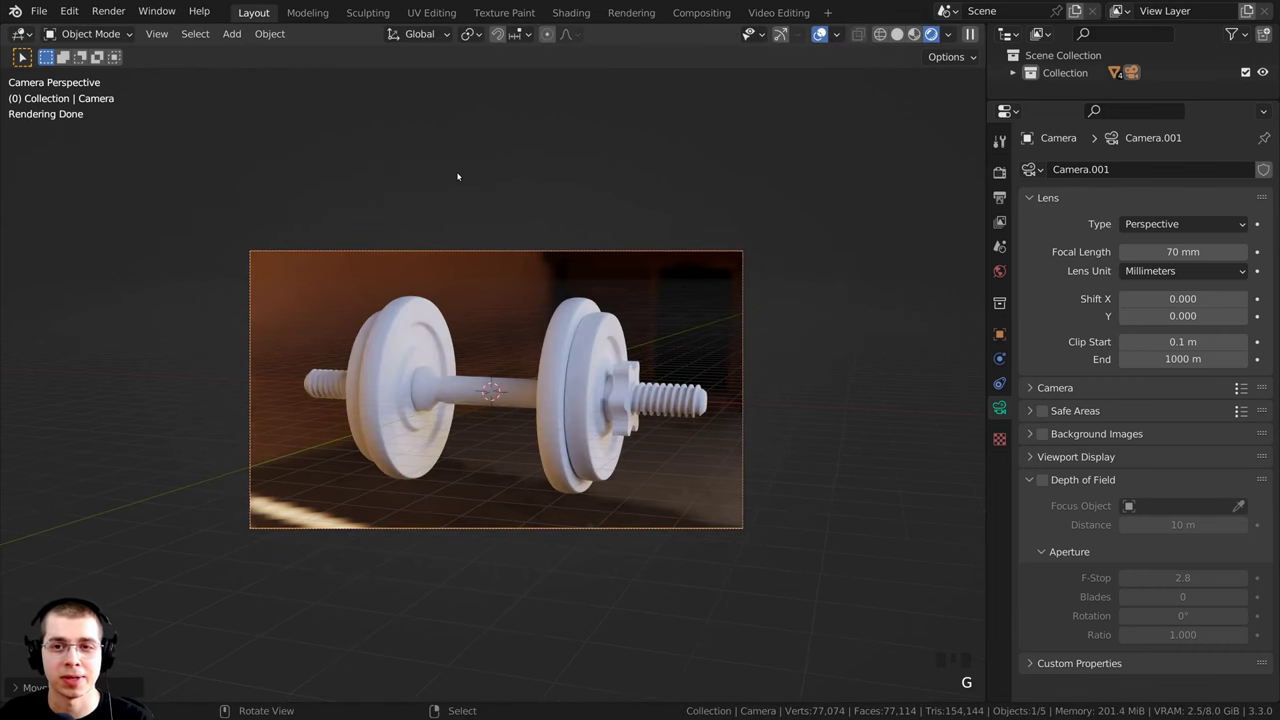
Step: Split the 3D viewport into a narrow rendered camera view and a wide solid view, and show the wide one from the top
shift+middle_drag(457, 177, 607, 155)
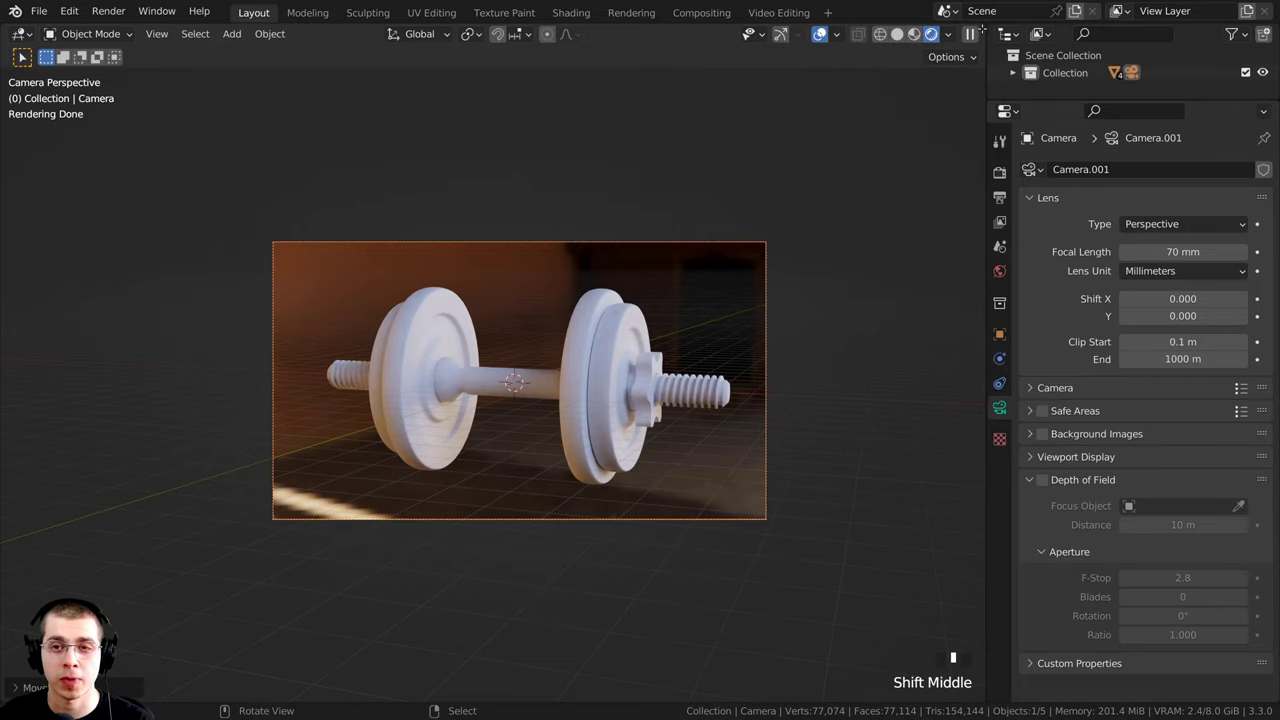
drag(982, 28, 300, 93)
shift+middle_drag(140, 390, 153, 399)
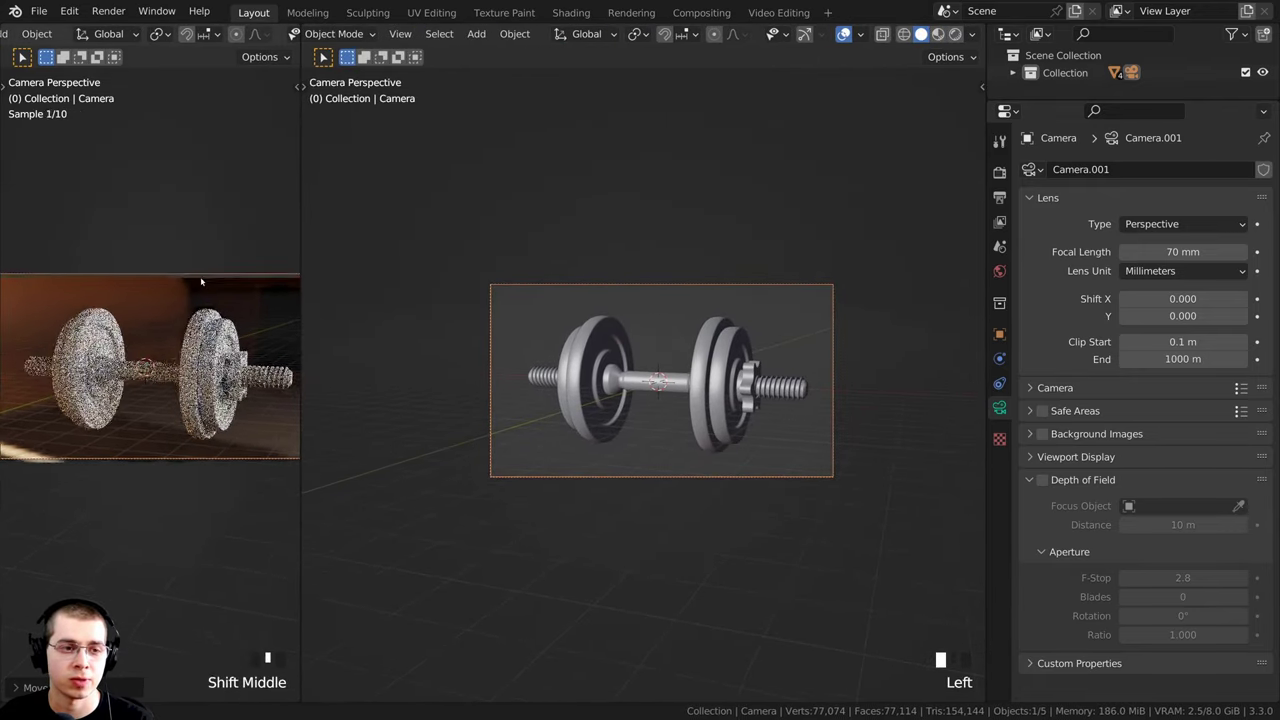
scroll(153, 399, up, 3)
scroll(153, 399, down, 1)
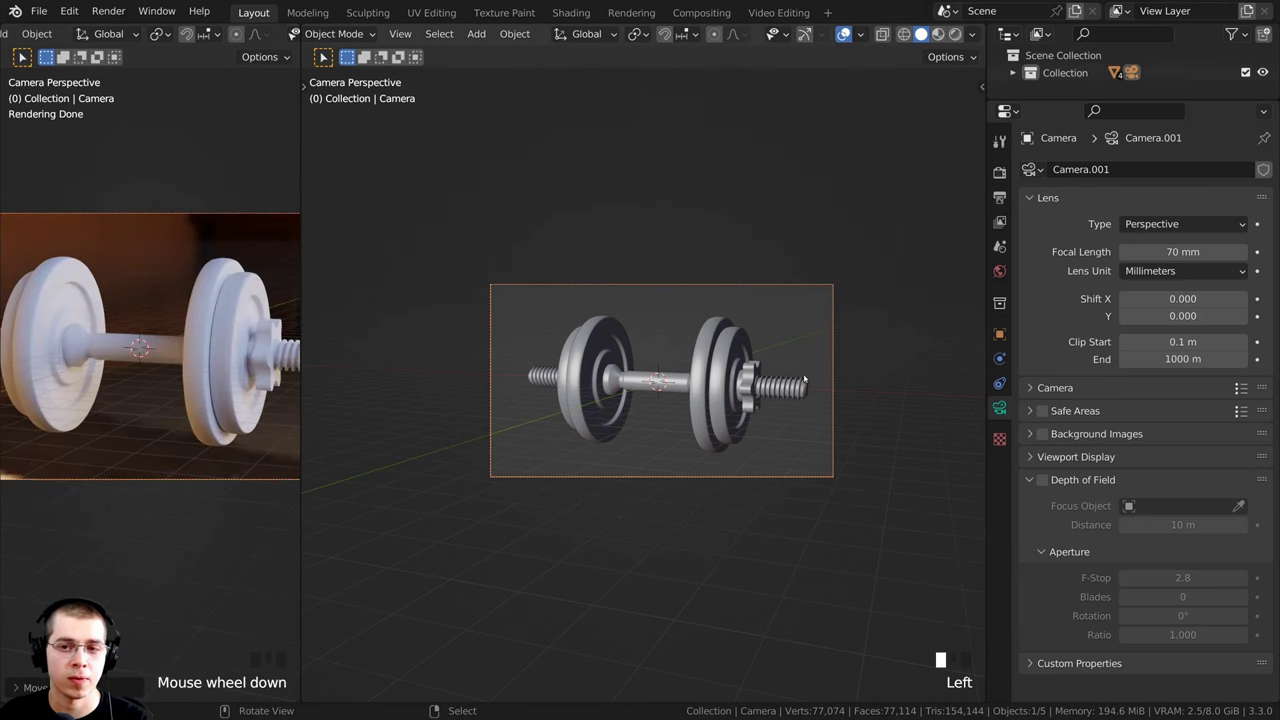
drag(982, 335, 1110, 335)
middle_drag(800, 420, 762, 366)
key(KP_7)
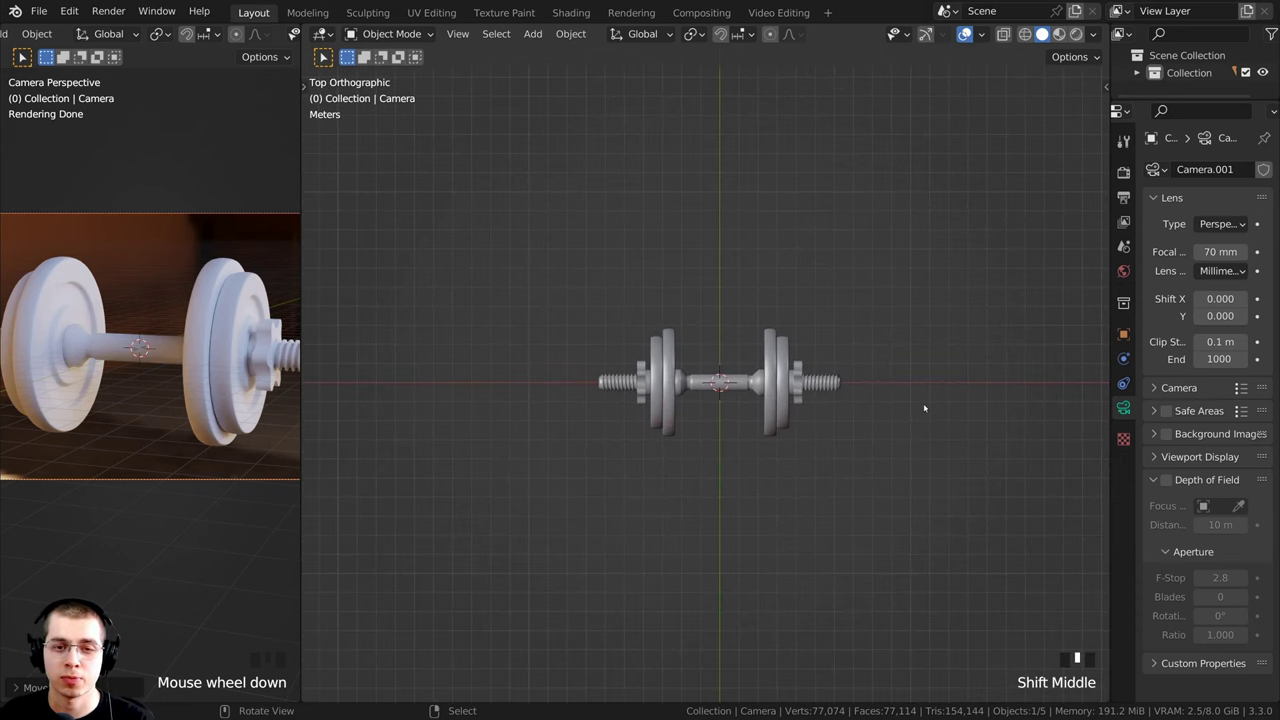
Step: Add an area light at the scene origin, working from the top view
middle_drag(924, 408, 794, 318)
shift+middle_drag(170, 330, 158, 316)
scroll(158, 316, up, 4)
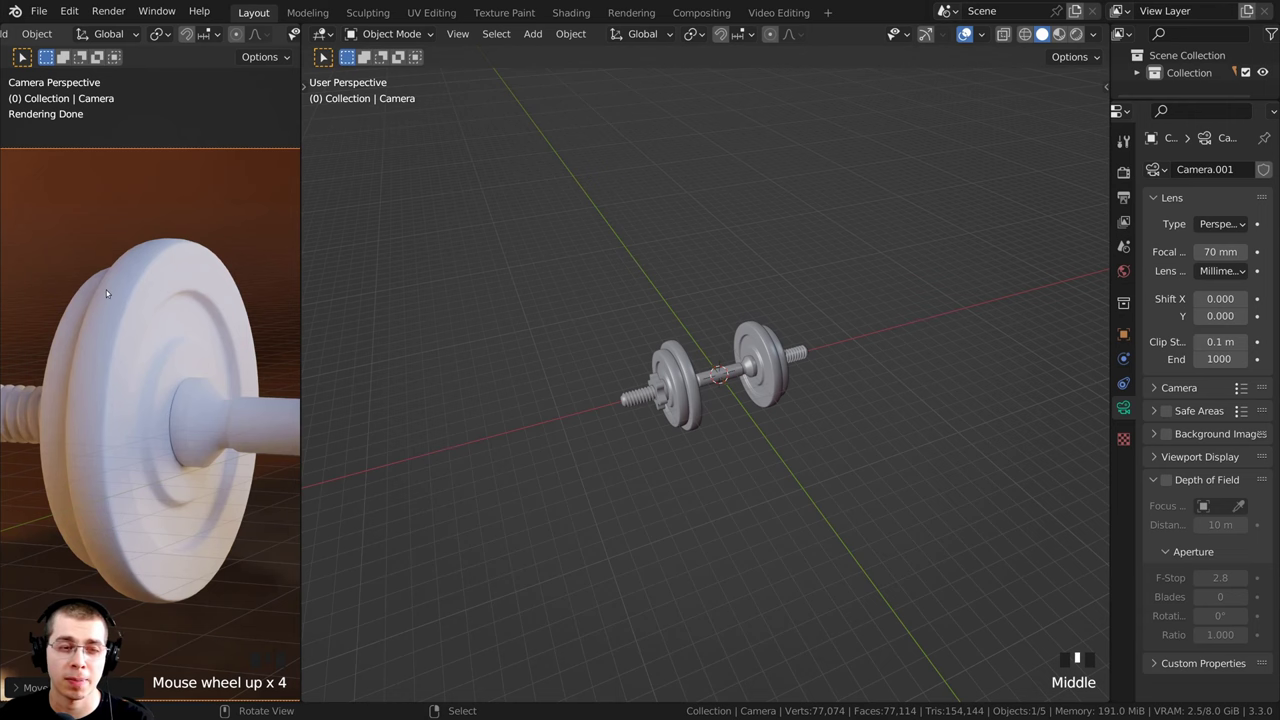
scroll(172, 250, down, 3)
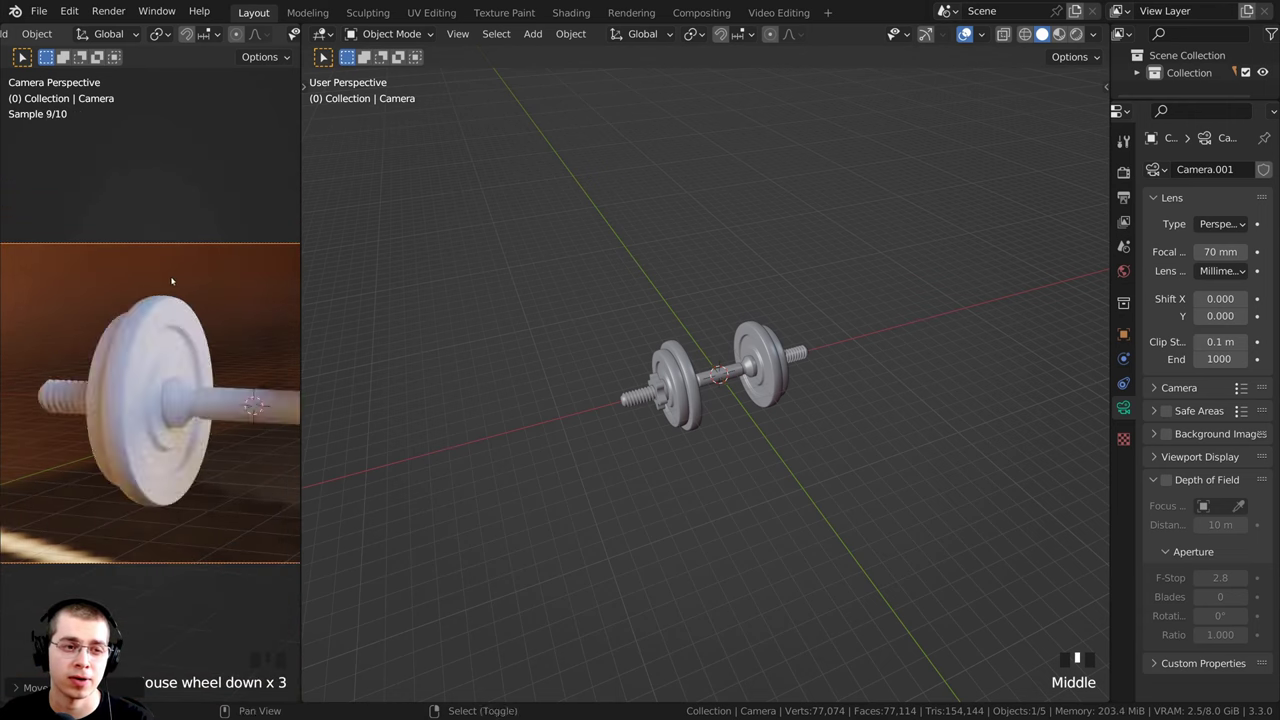
shift+middle_drag(174, 280, 290, 320)
middle_drag(512, 337, 722, 394)
key(KP_7)
key(shift+a)
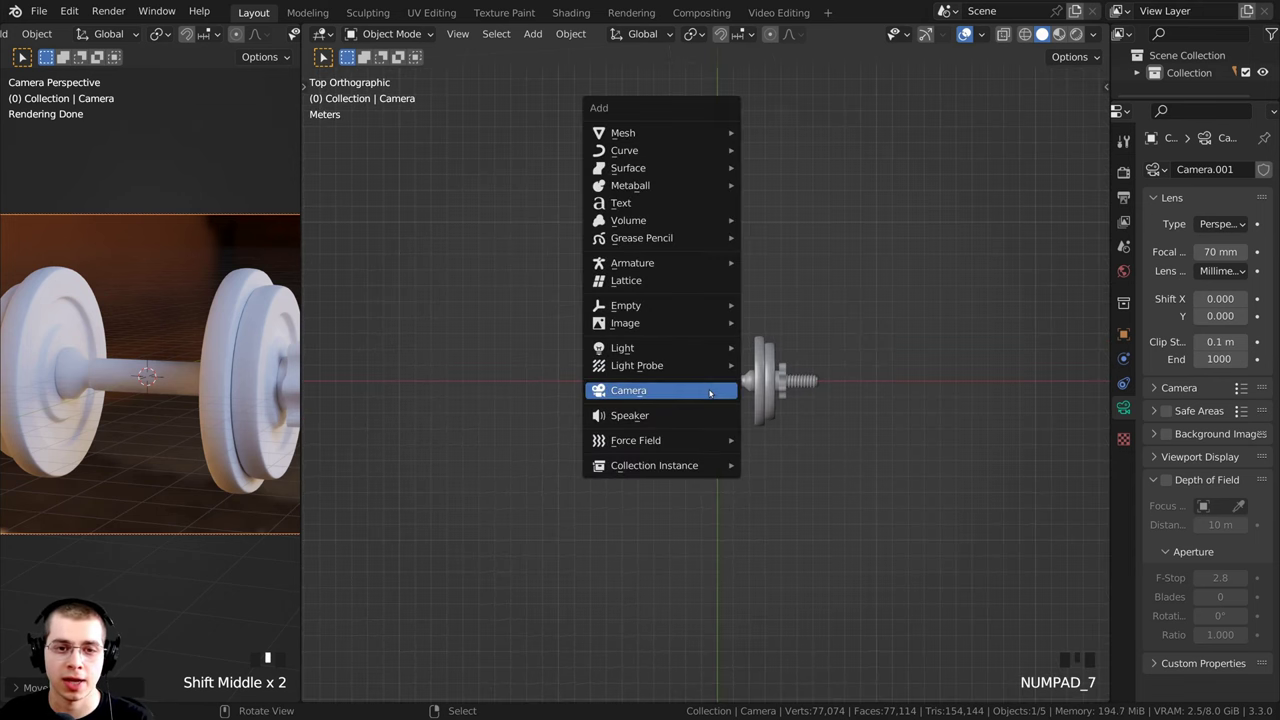
mouse_move(647, 352)
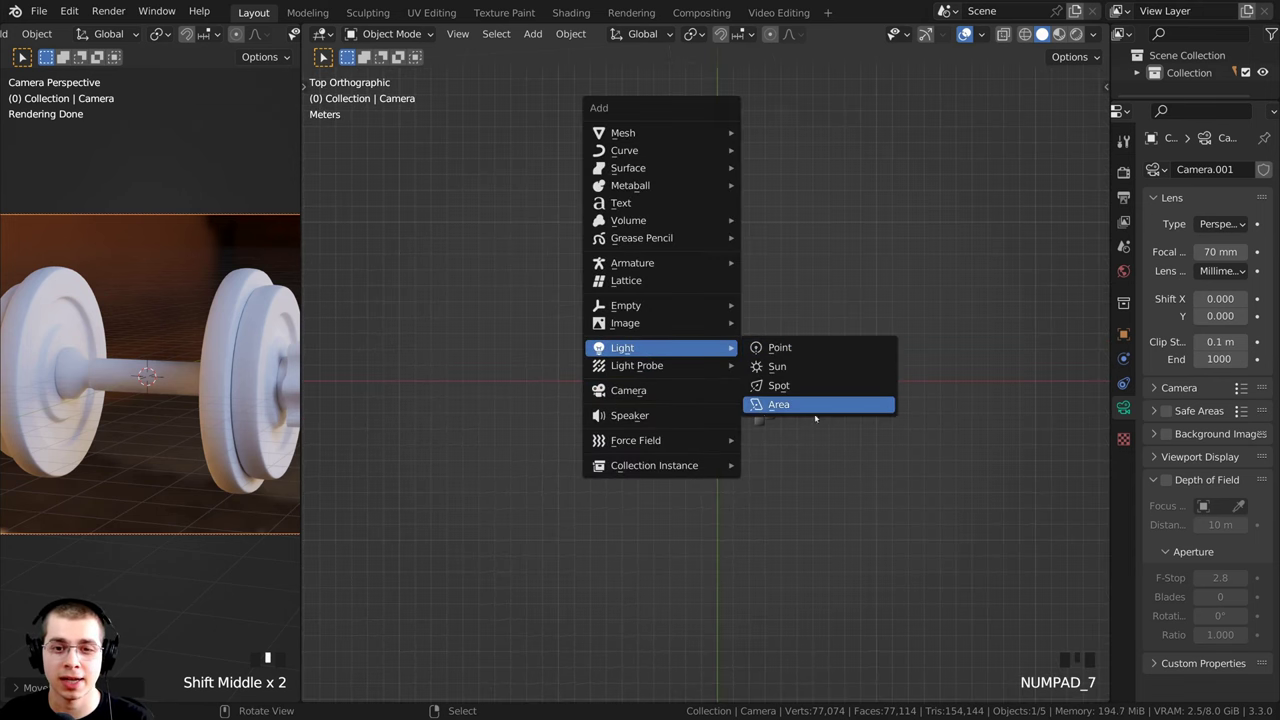
click(768, 405)
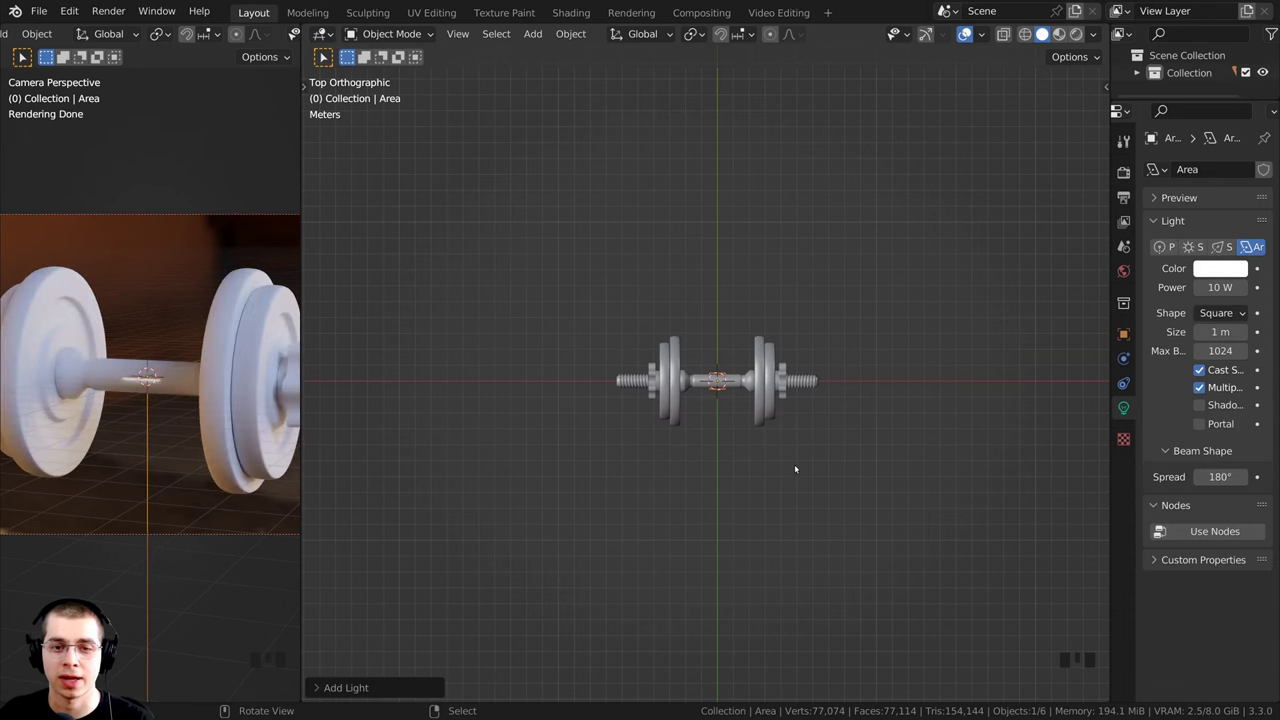
Step: Place the area light behind the dumbbell's left end as seen by the camera and raise it above the dumbbell
key(g)
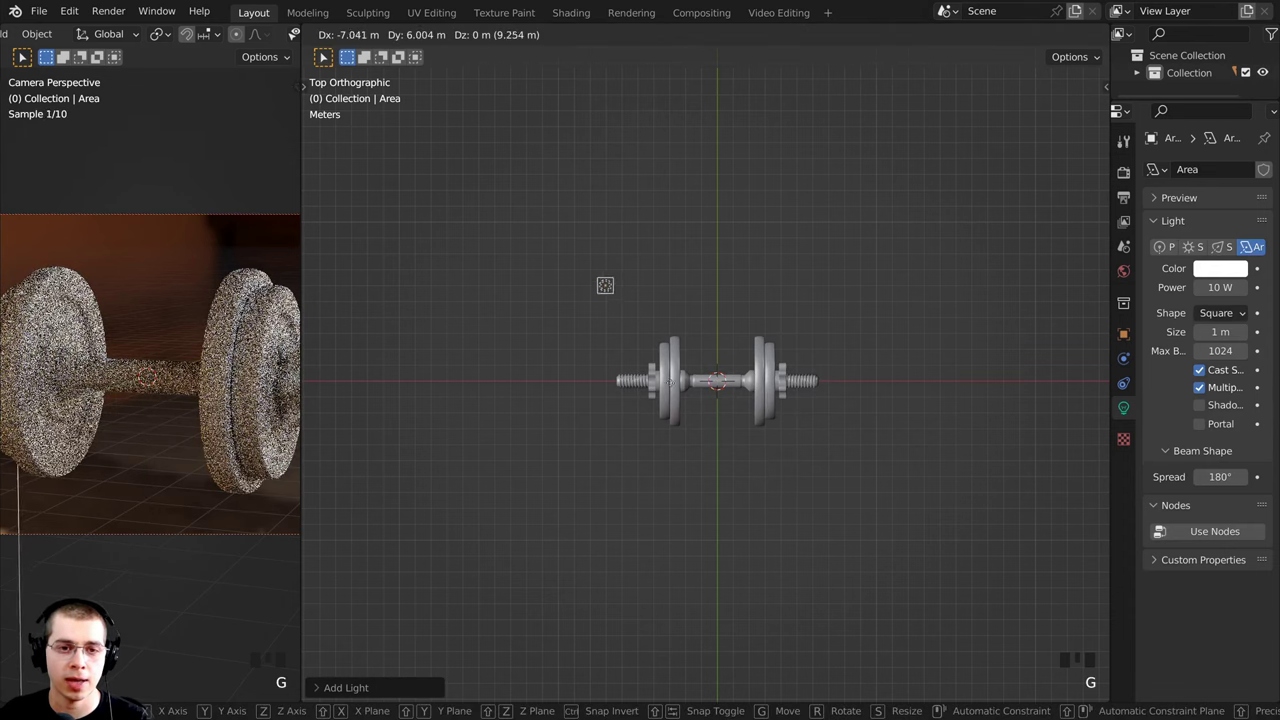
click(645, 482)
middle_drag(645, 482, 811, 288)
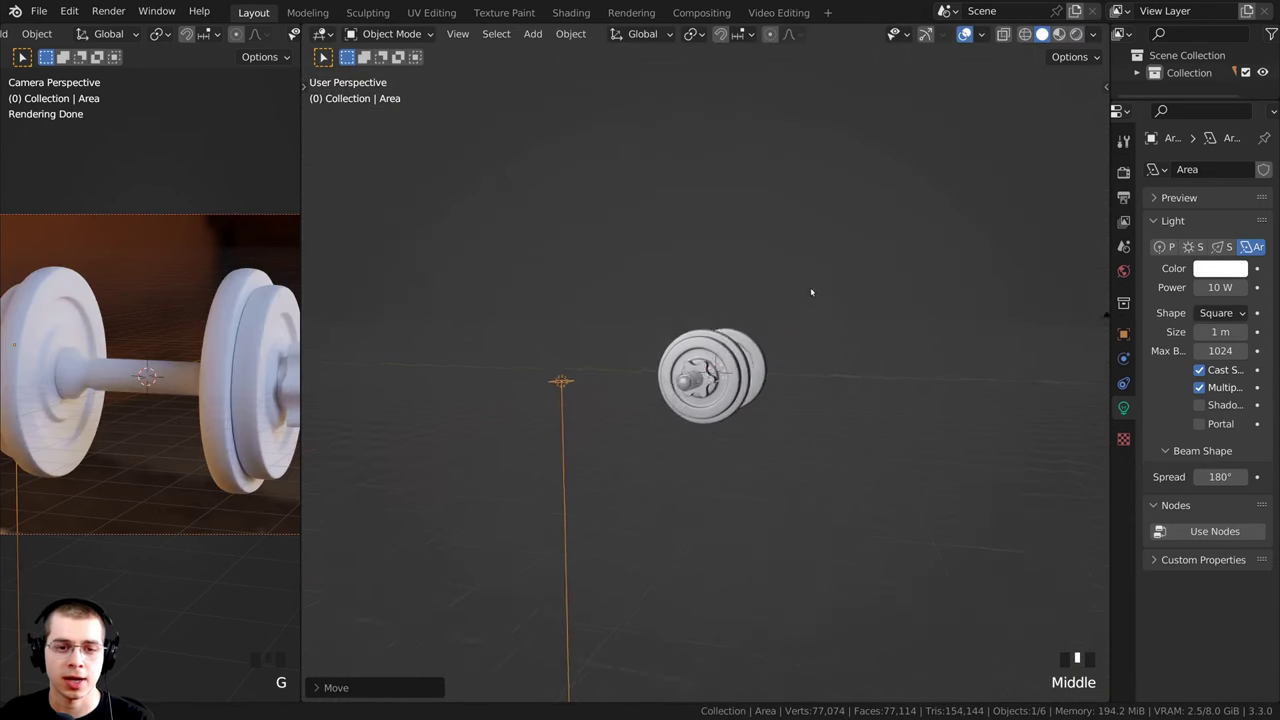
scroll(811, 348, down, 2)
key(g)
click(747, 288)
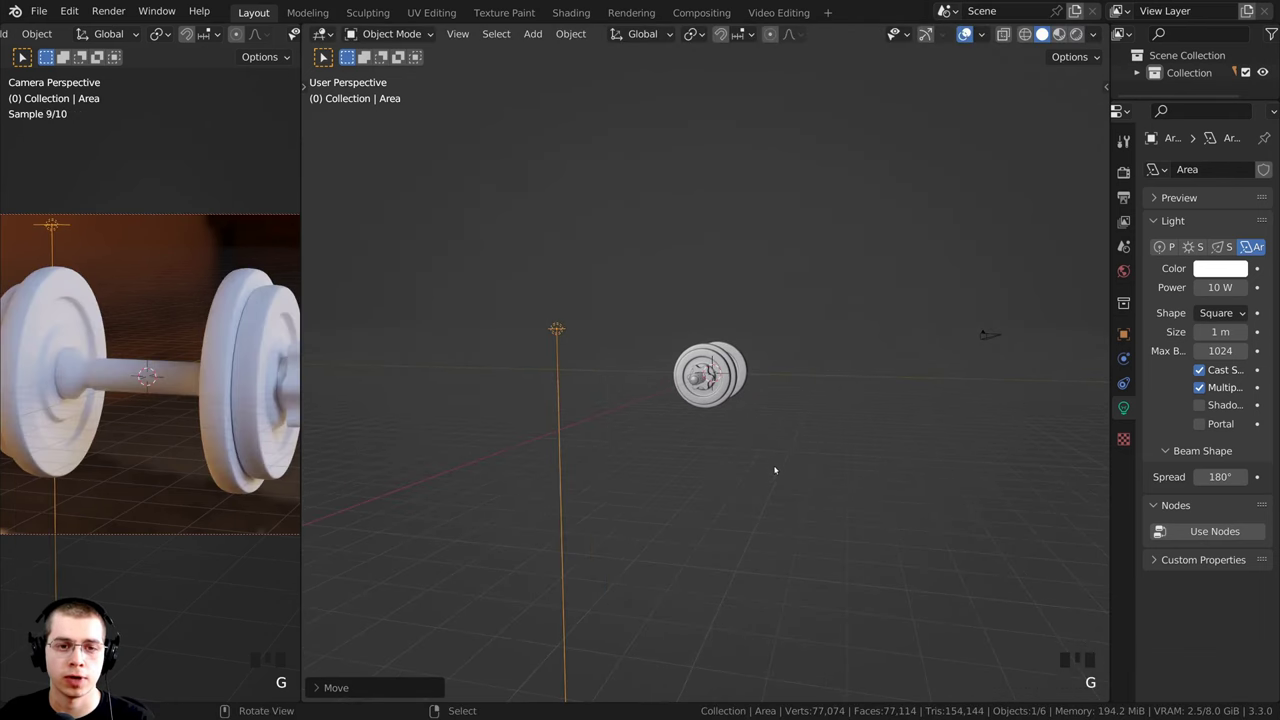
Step: Rotate the area light to aim almost horizontally towards the dumbbell and lower it slightly
key(r)
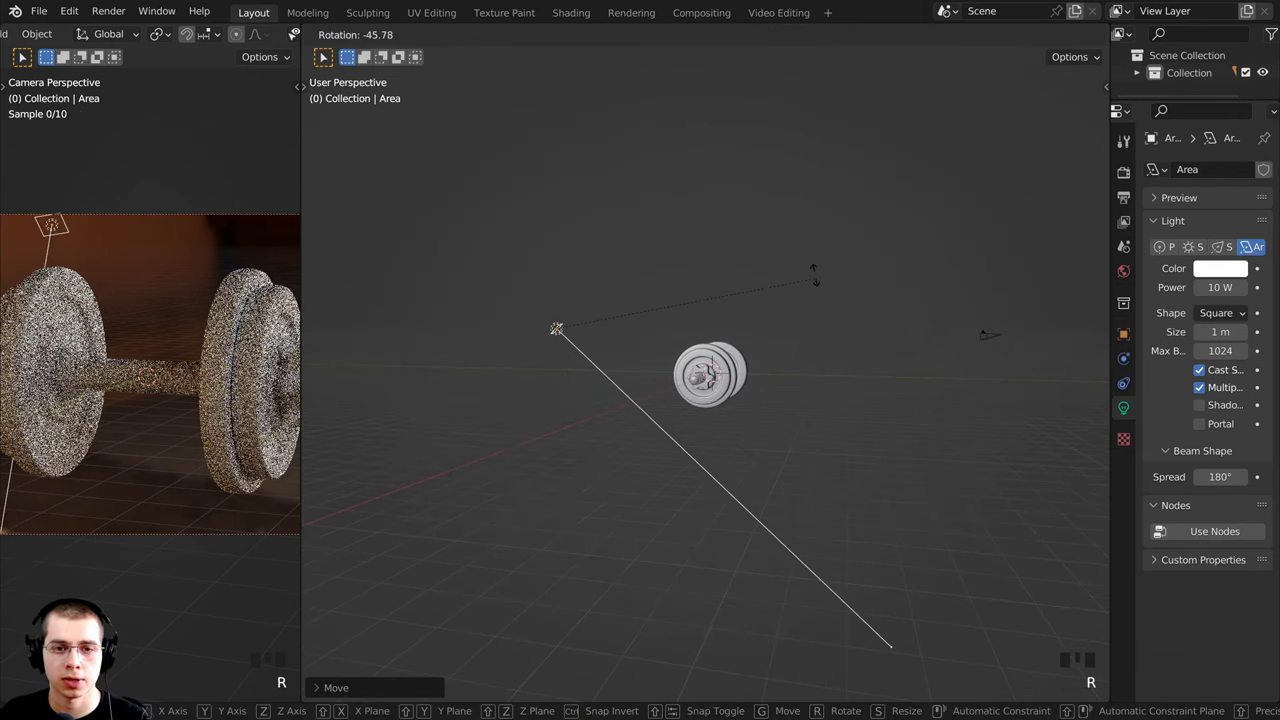
click(718, 111)
key(g)
click(710, 132)
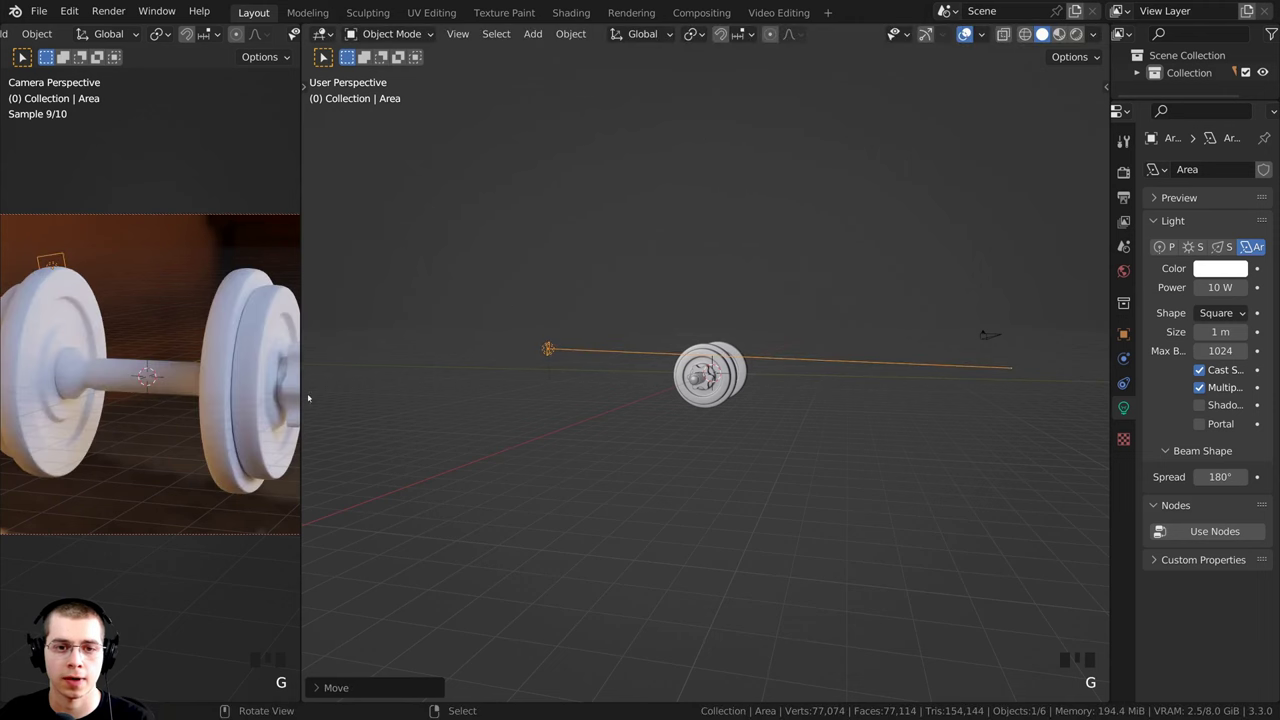
middle_drag(716, 200, 720, 201)
Step: Widen the properties area and set the area light's power to 2000 W
drag(1110, 269, 977, 255)
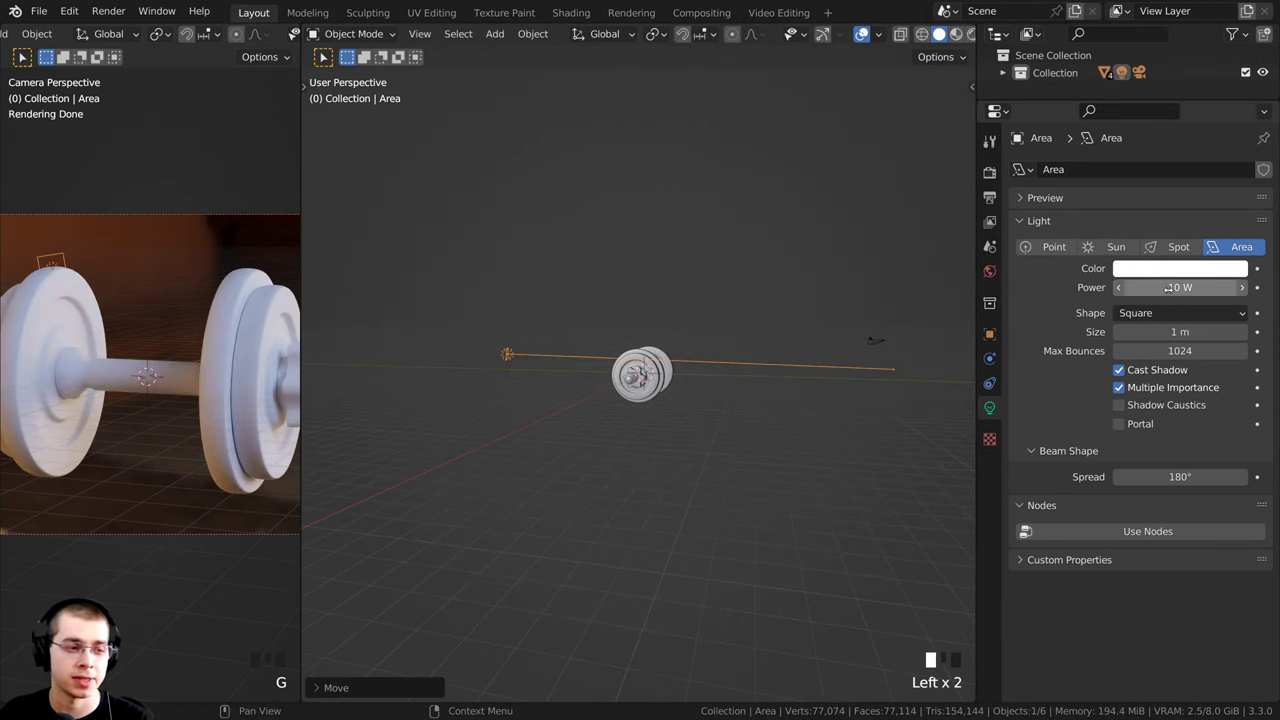
click(1171, 289)
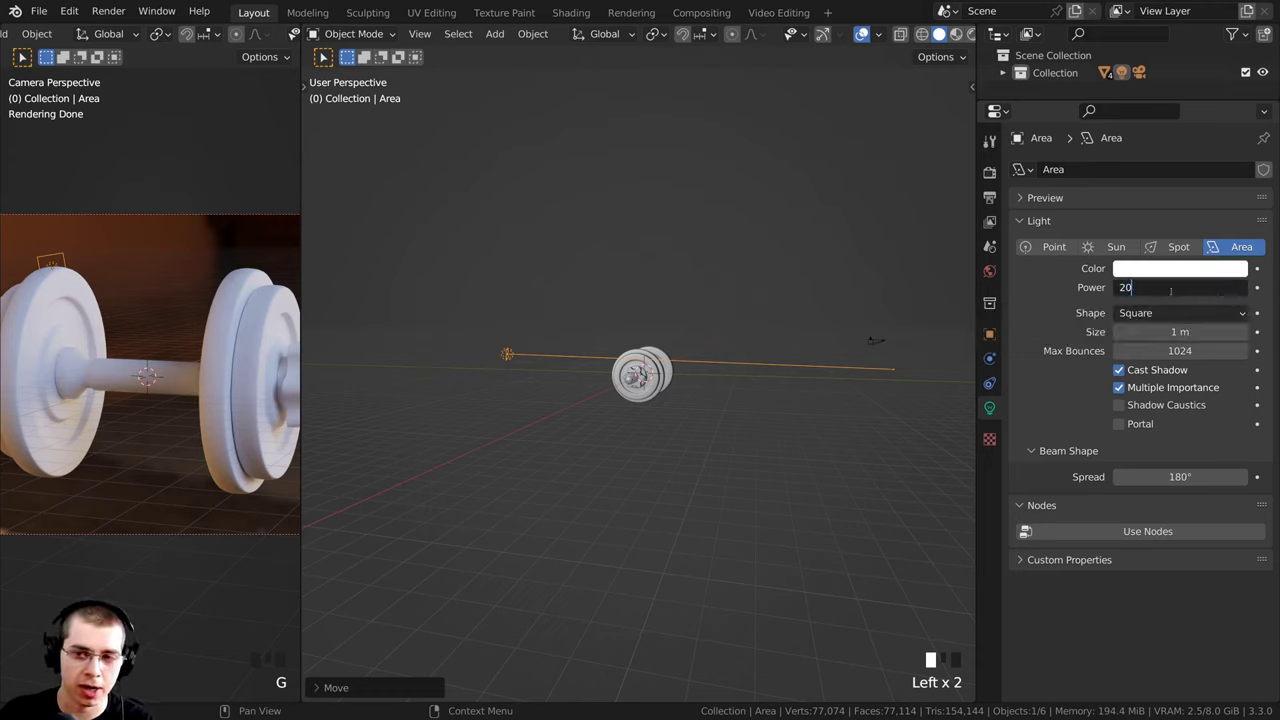
key(Return)
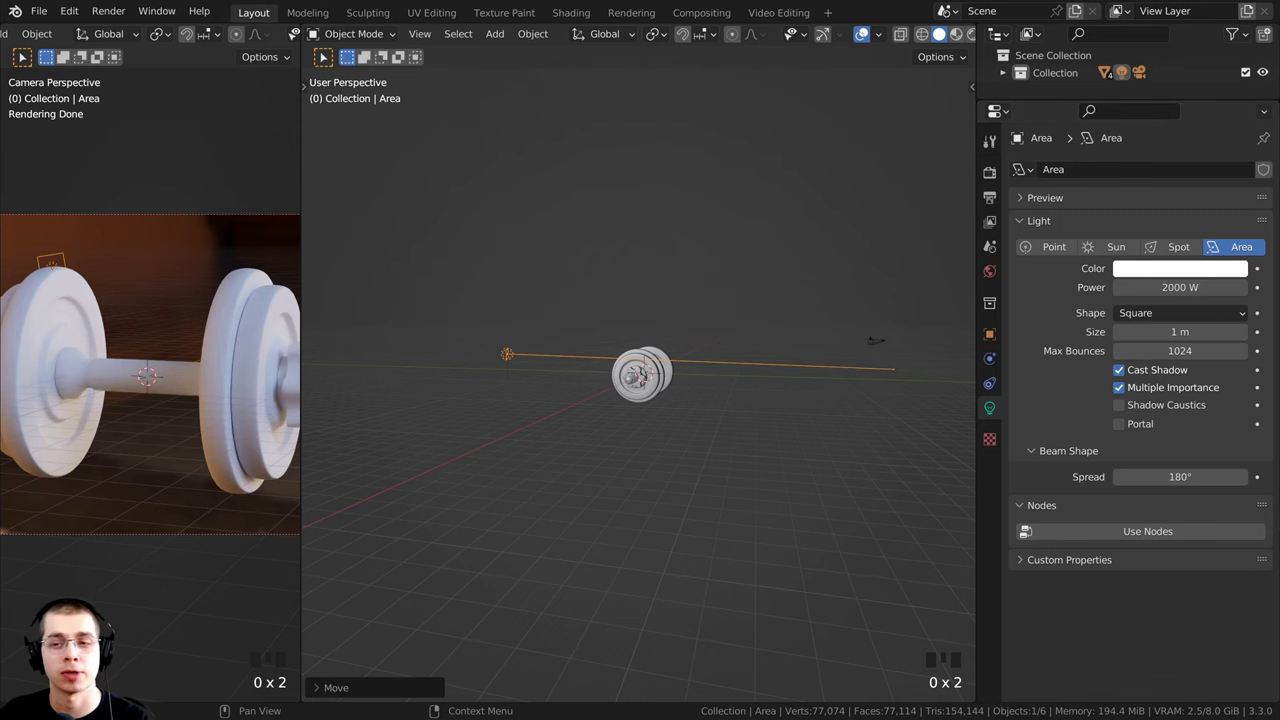
middle_drag(700, 420, 629, 434)
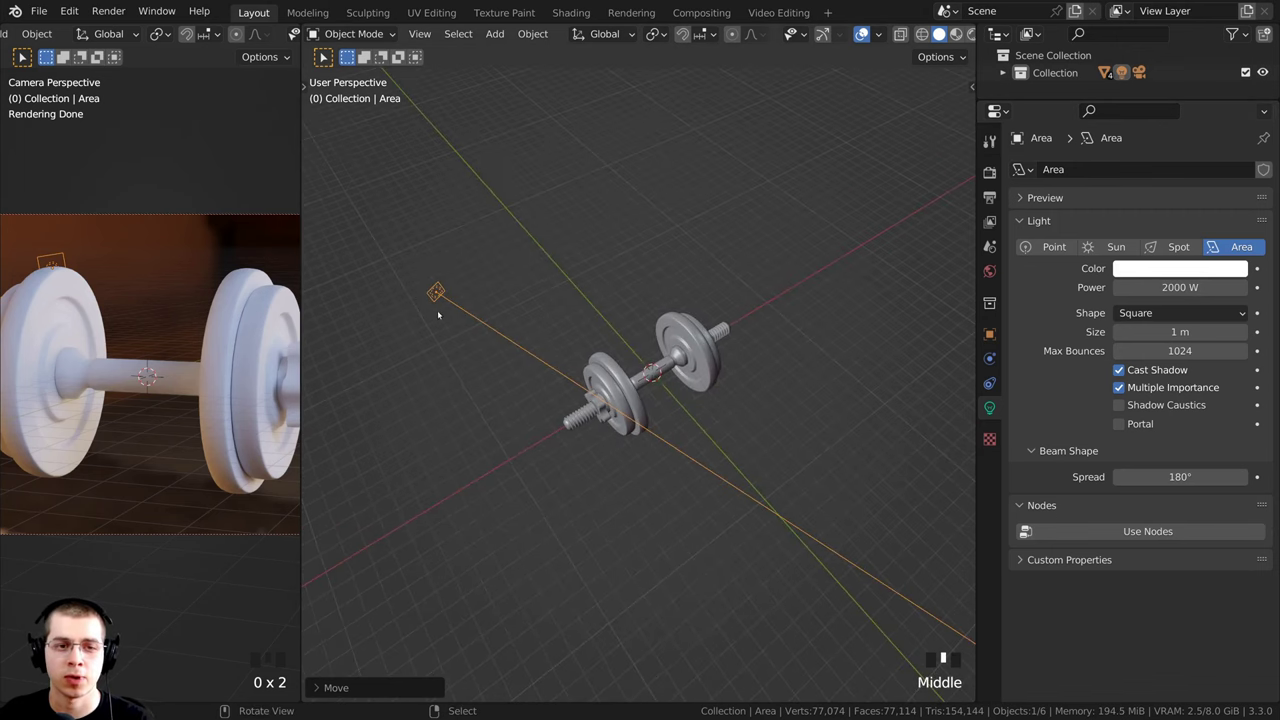
Step: Change the area light's shape to Rectangle and enlarge it to 11.3 m by 6.39 m
click(1156, 314)
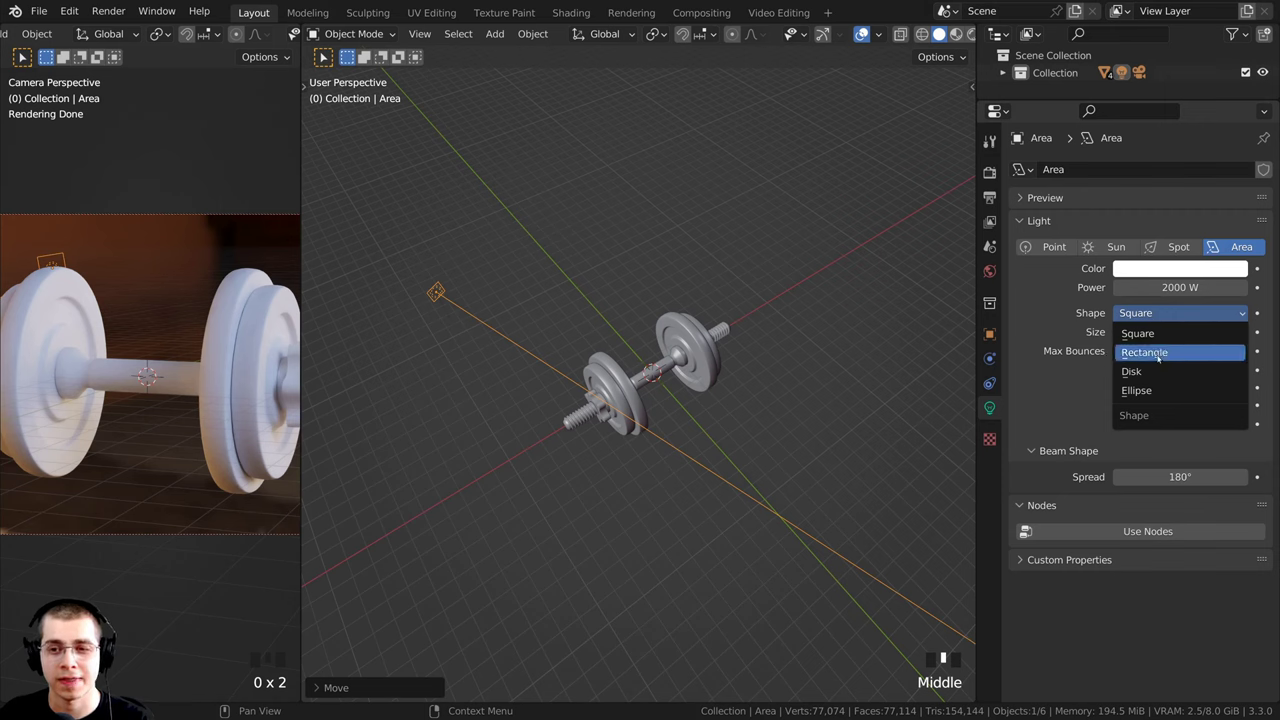
click(1144, 352)
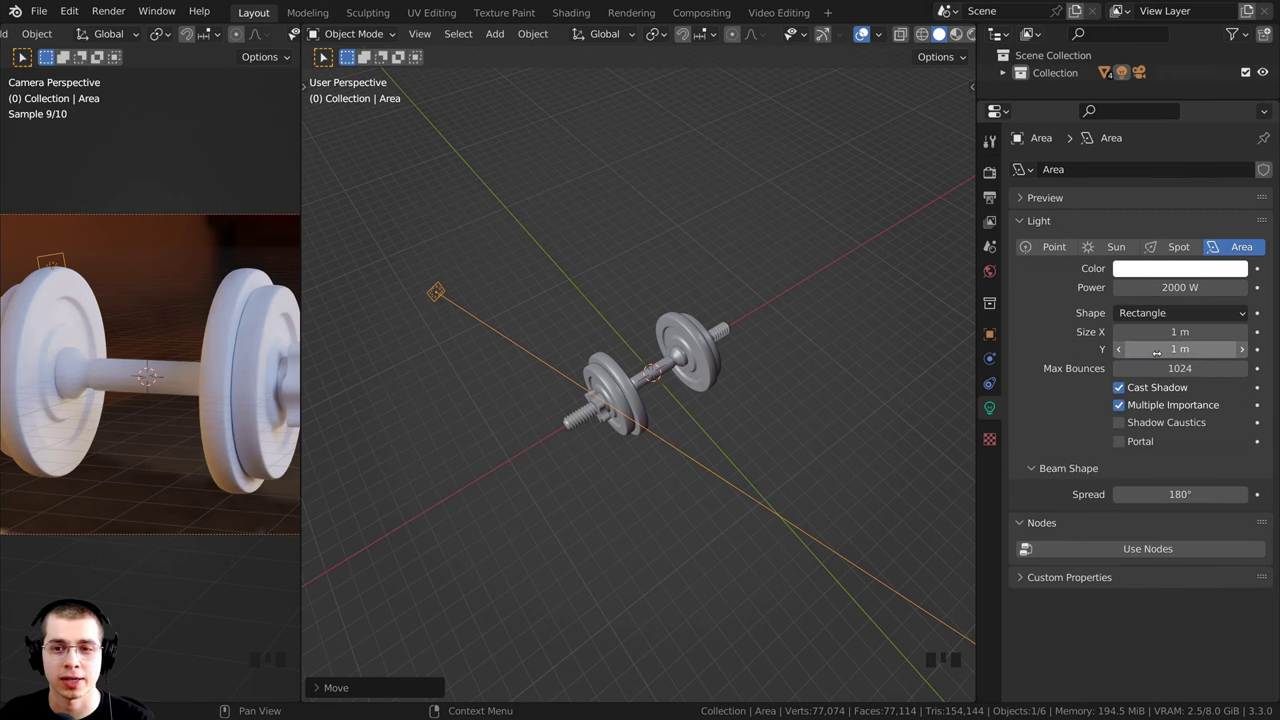
drag(1158, 335, 1230, 349)
Step: Rotate the enlarged area light towards the dumbbell and shift it slightly behind the model's left end
scroll(480, 348, down, 2)
middle_drag(480, 348, 665, 411)
key(r)
click(690, 364)
key(g)
click(697, 371)
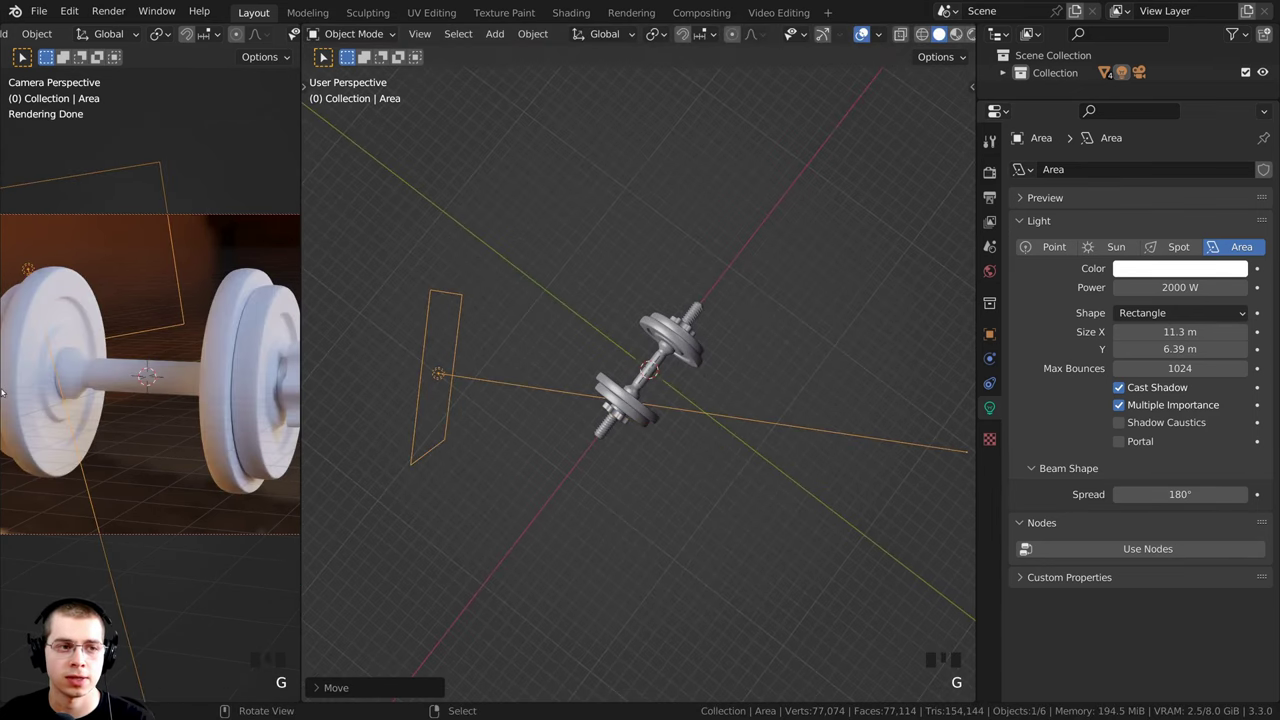
Step: Tint the area light pale blue, with hue 0.612 and saturation 0.370
scroll(110, 375, down, 1)
shift+middle_drag(108, 375, 120, 375)
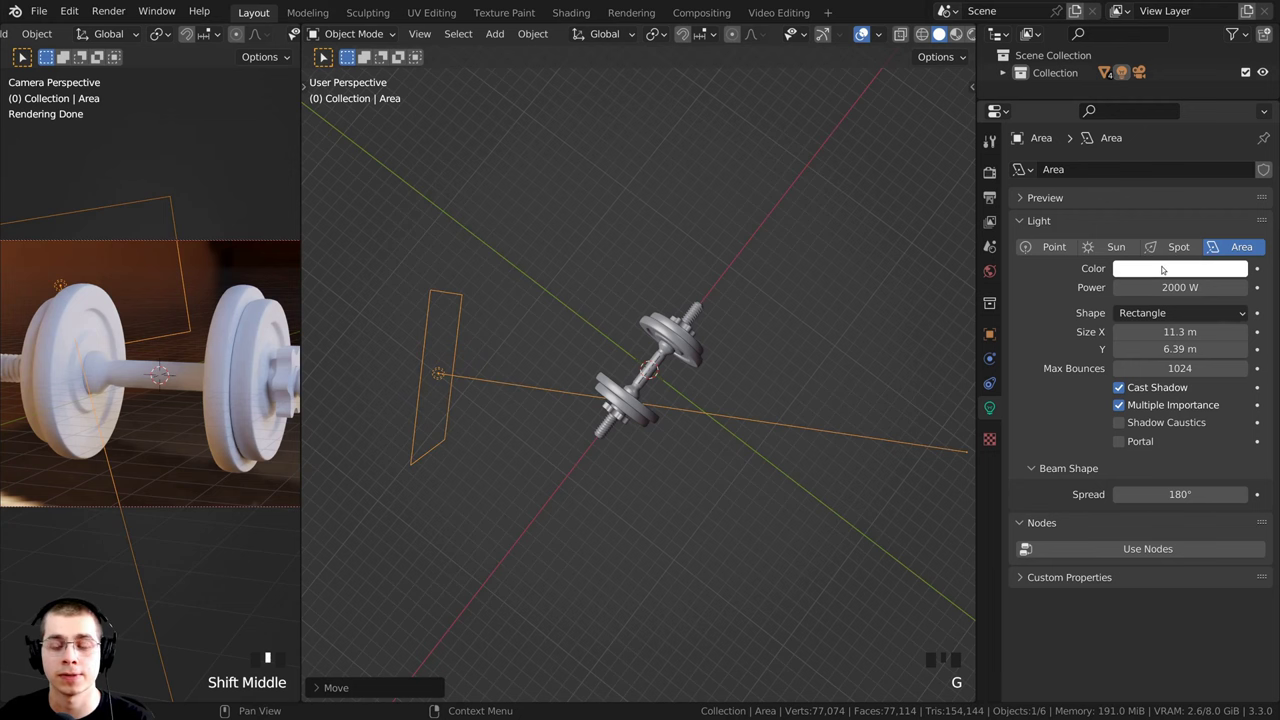
click(1162, 269)
drag(1157, 98, 1148, 107)
Step: Refine the pale blue area light's position and angle so it aims at the dumbbell from behind its left end
middle_drag(677, 464, 666, 511)
key(g)
key(r)
key(r)
click(796, 258)
key(g)
click(771, 271)
key(g)
click(679, 515)
scroll(214, 330, down, 2)
middle_drag(796, 346, 789, 342)
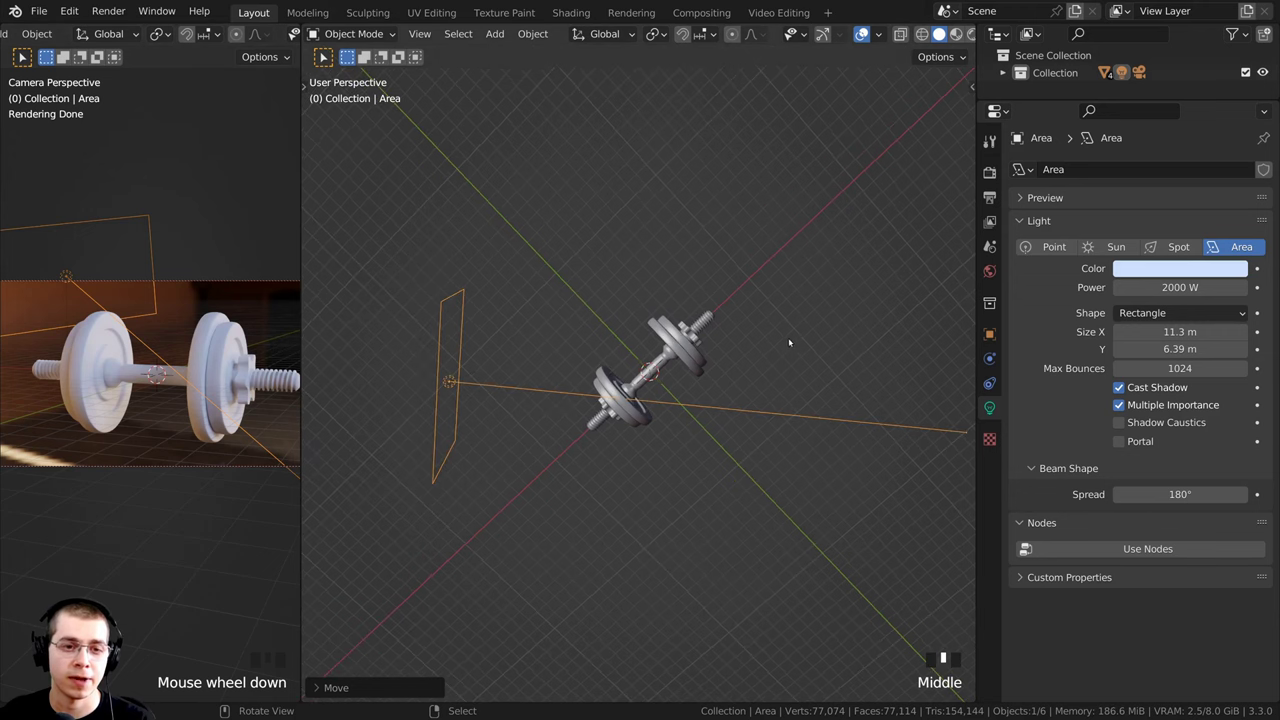
Step: Duplicate the area light and turn the copy to face the dumbbell from another side behind it
scroll(788, 348, down, 1)
key(shift+d)
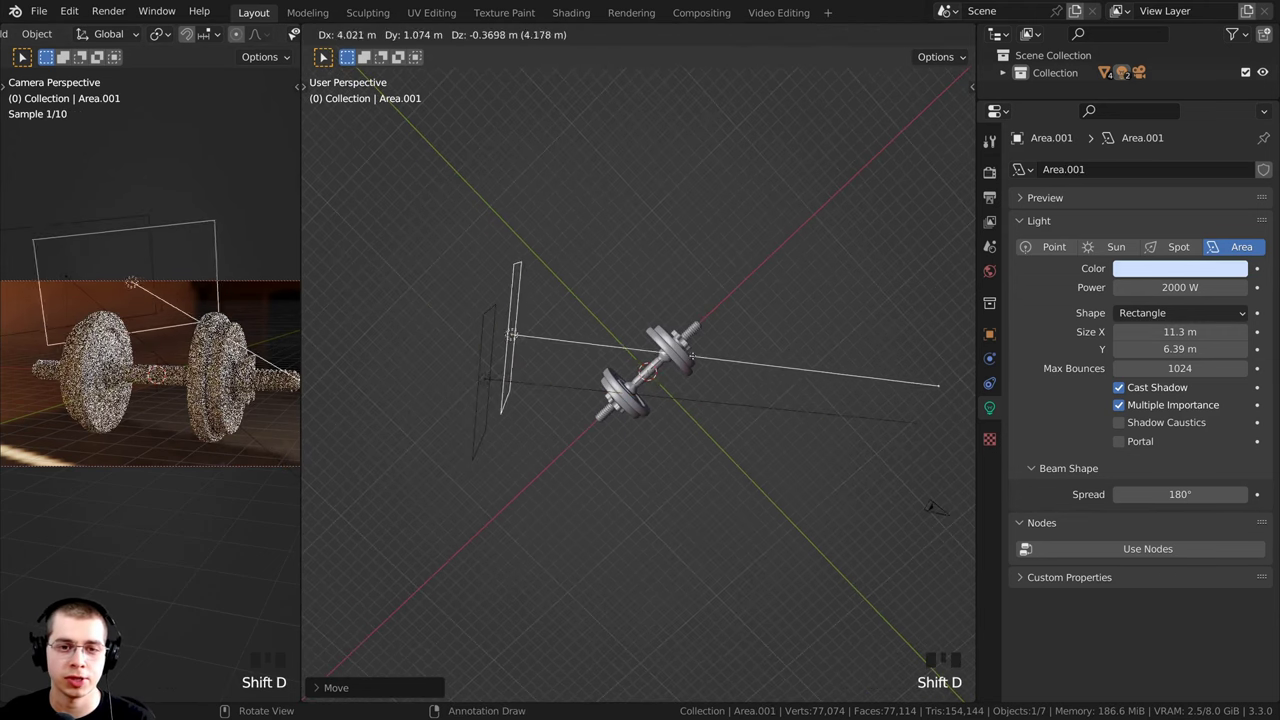
click(839, 254)
key(r)
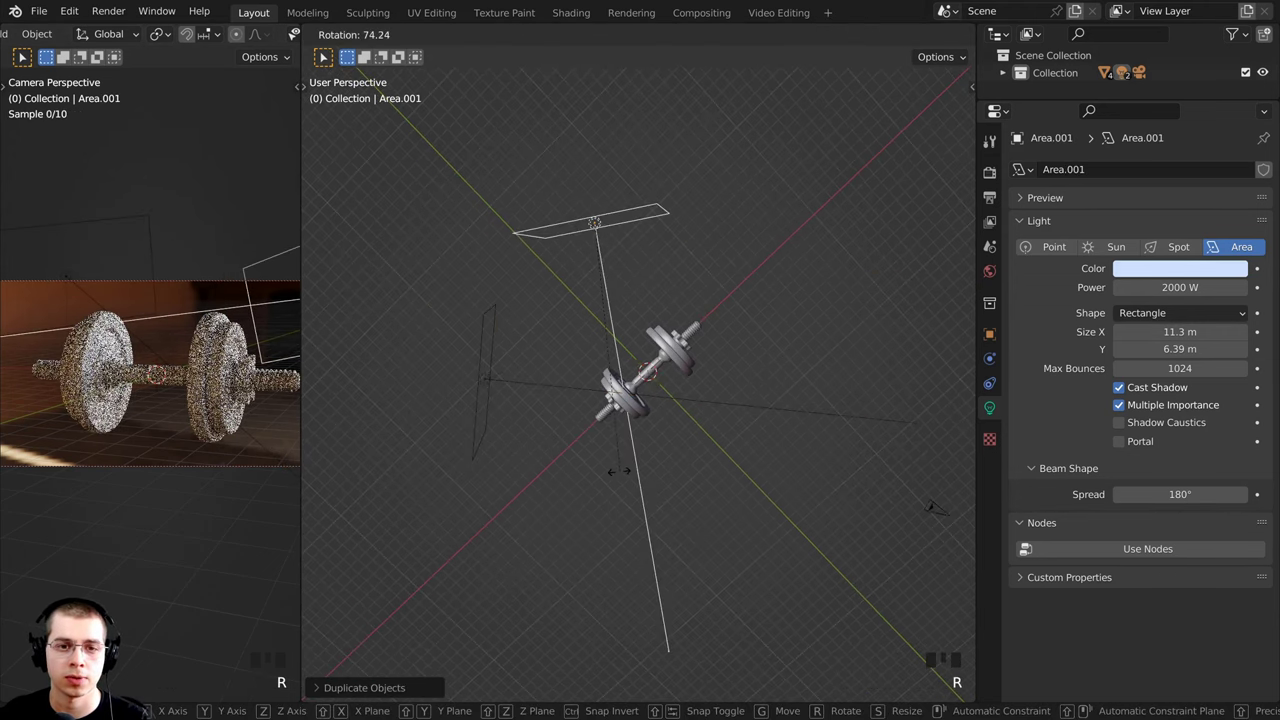
click(600, 500)
Step: Freely rotate the duplicated area light to aim at the dumbbell from a low side view, and adjust its position
middle_drag(600, 500, 843, 266)
key(r)
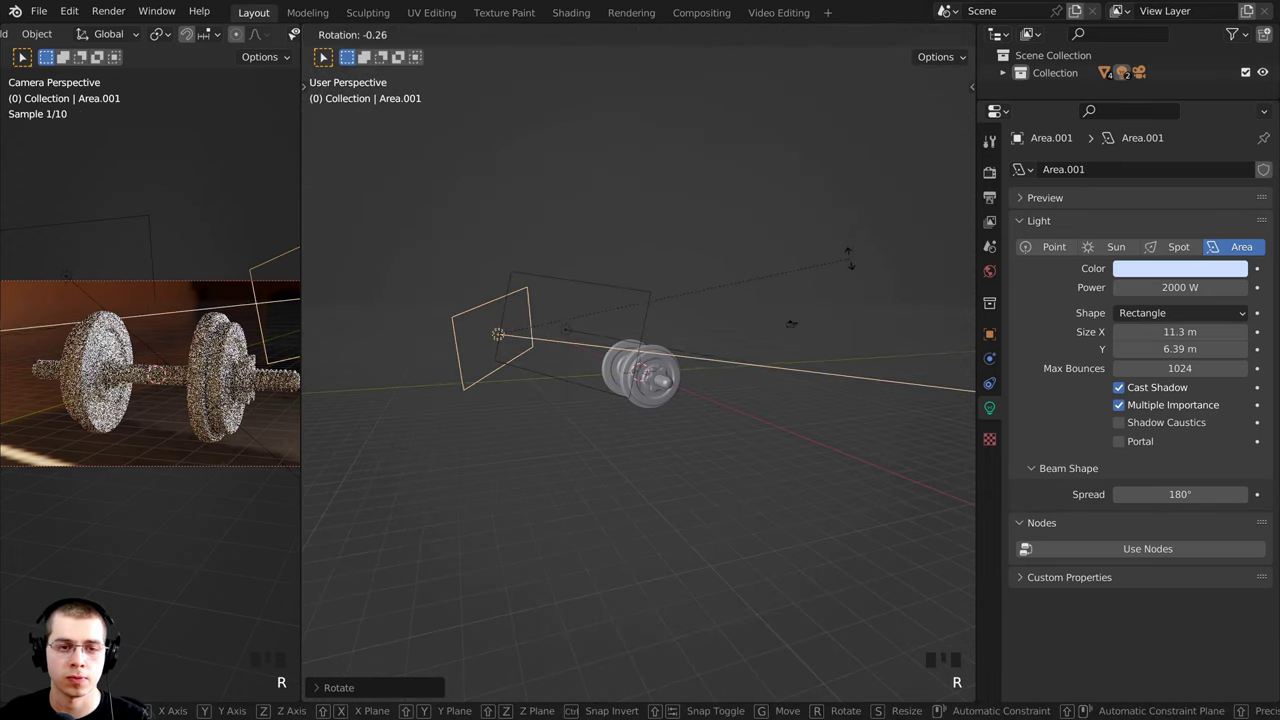
key(r)
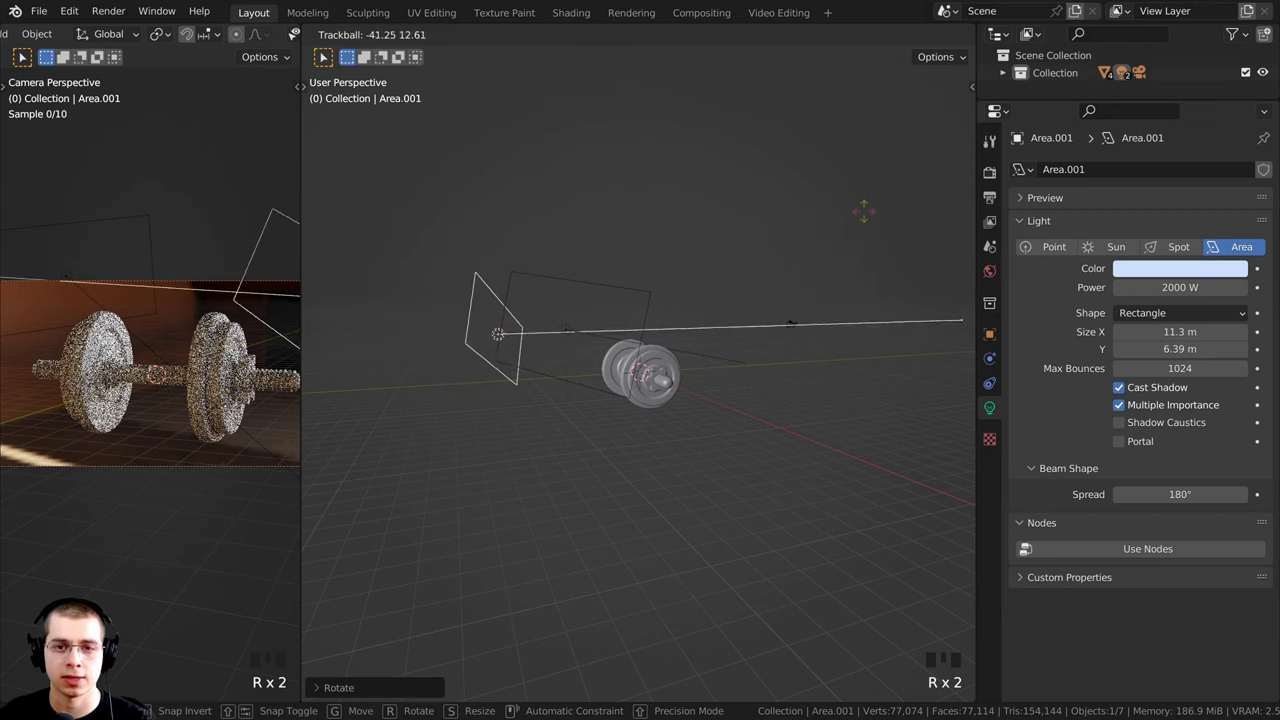
click(866, 237)
key(r)
click(851, 303)
key(g)
click(836, 310)
Step: Move the duplicated area light behind the dumbbell's right end and turn it to point at the model
middle_drag(830, 314, 672, 462)
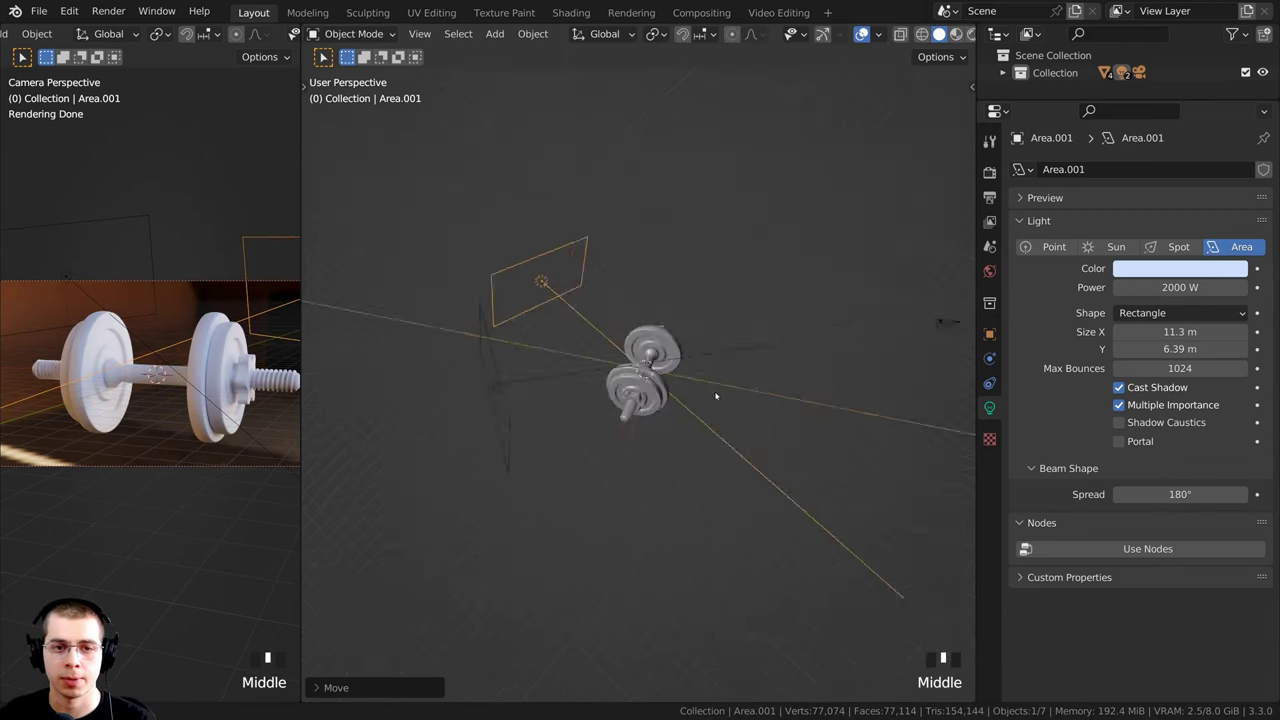
key(g)
click(663, 483)
key(g)
click(652, 478)
key(r)
click(761, 434)
key(g)
click(774, 460)
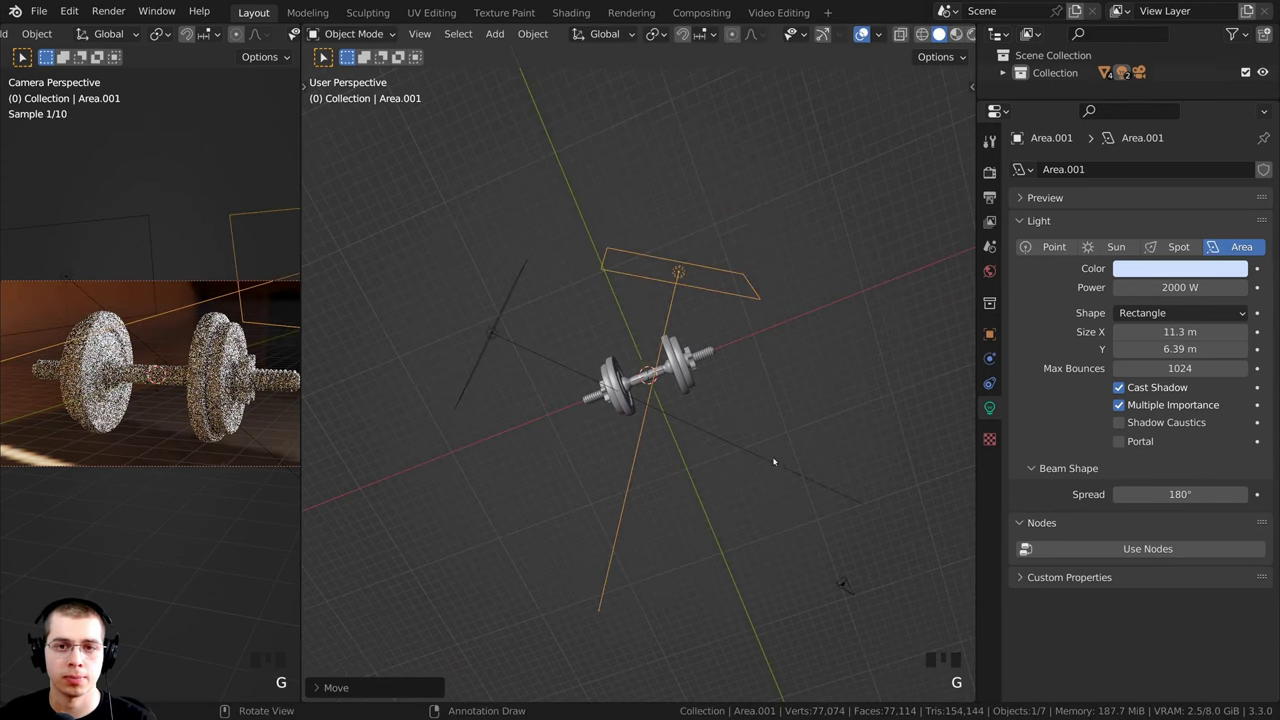
middle_drag(774, 460, 831, 346)
key(g)
click(820, 361)
Step: Duplicate the right rear light, place the copy above the dumbbell and clear its rotation to point it straight down
scroll(137, 419, down, 1)
middle_drag(805, 462, 703, 400)
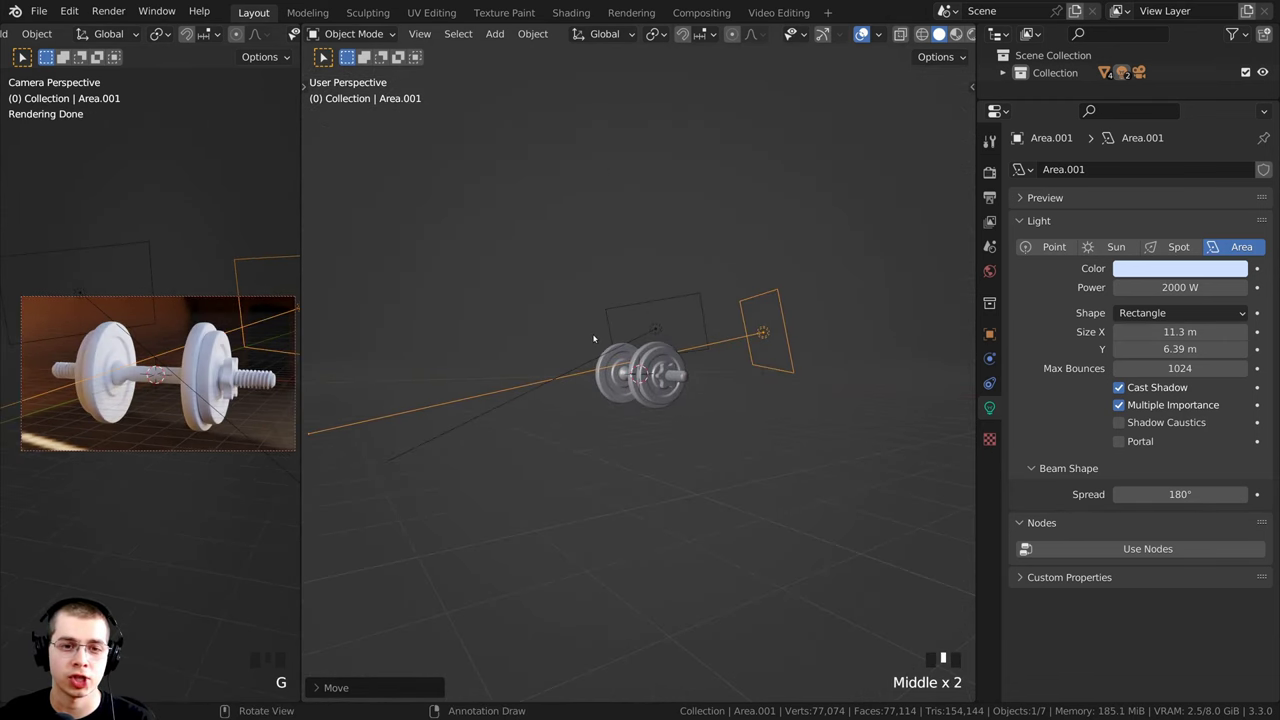
middle_drag(593, 339, 587, 349)
middle_drag(811, 369, 805, 373)
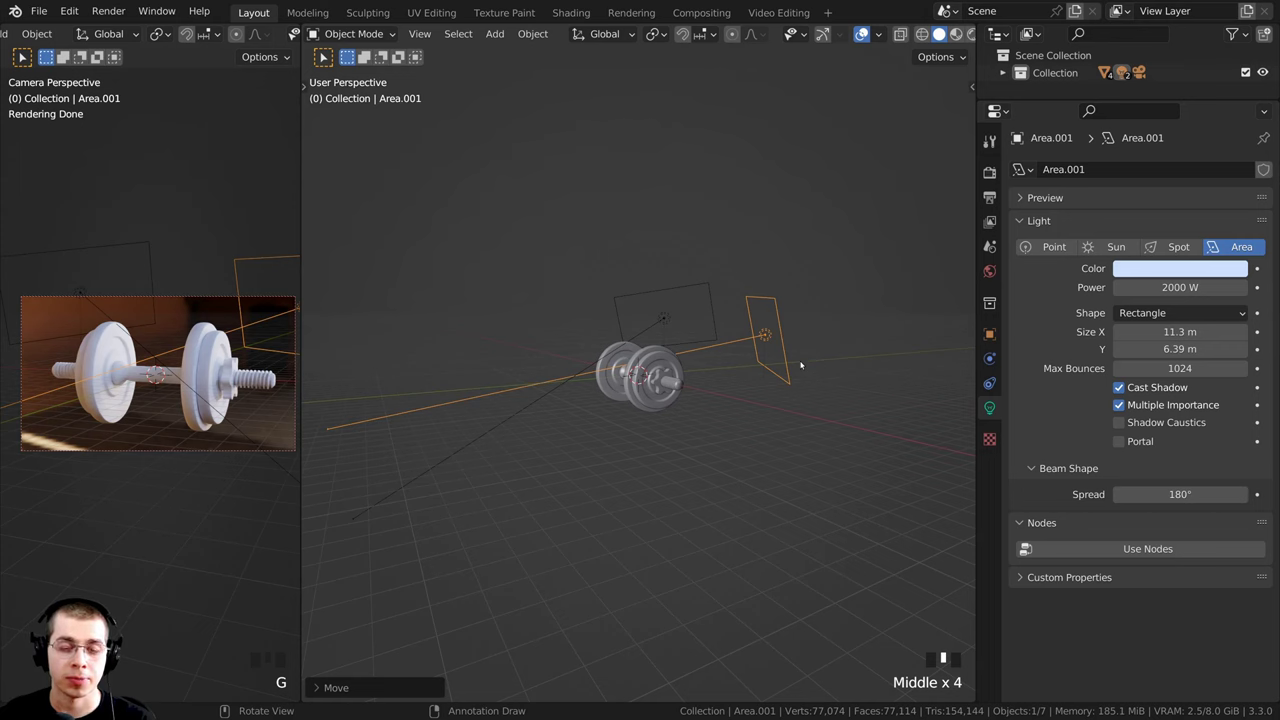
key(shift+d)
click(658, 215)
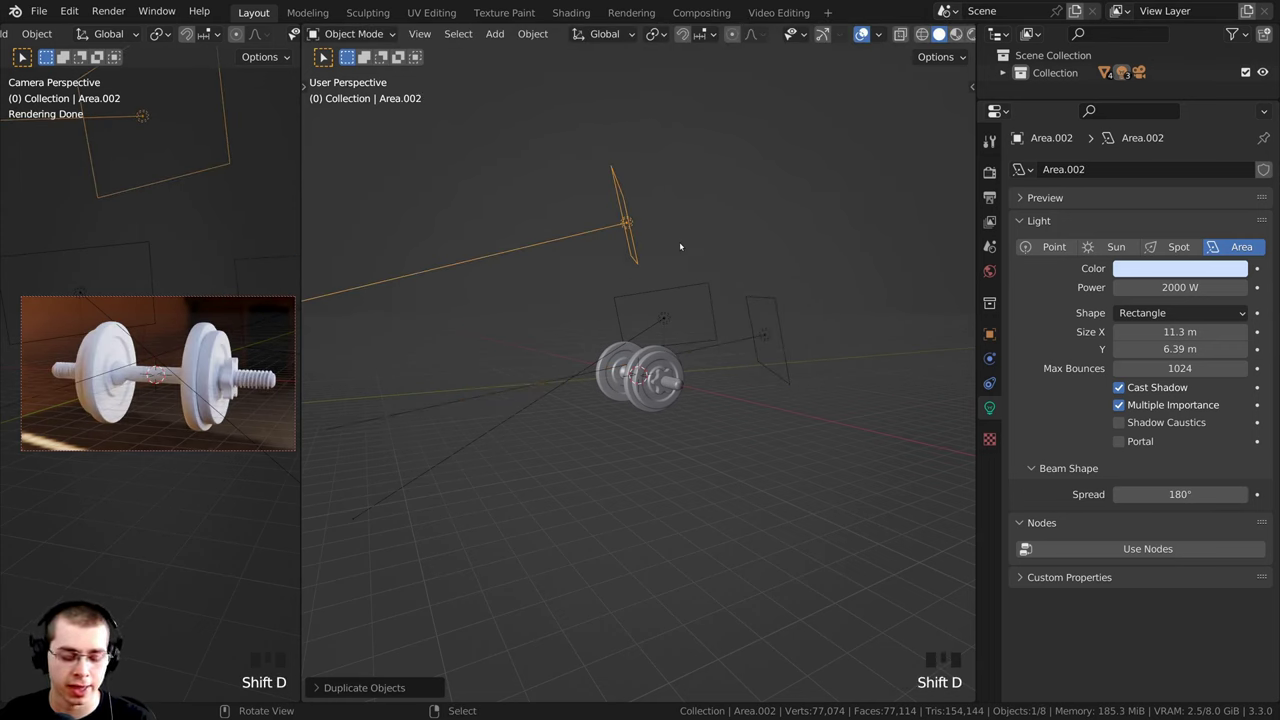
key(alt+r)
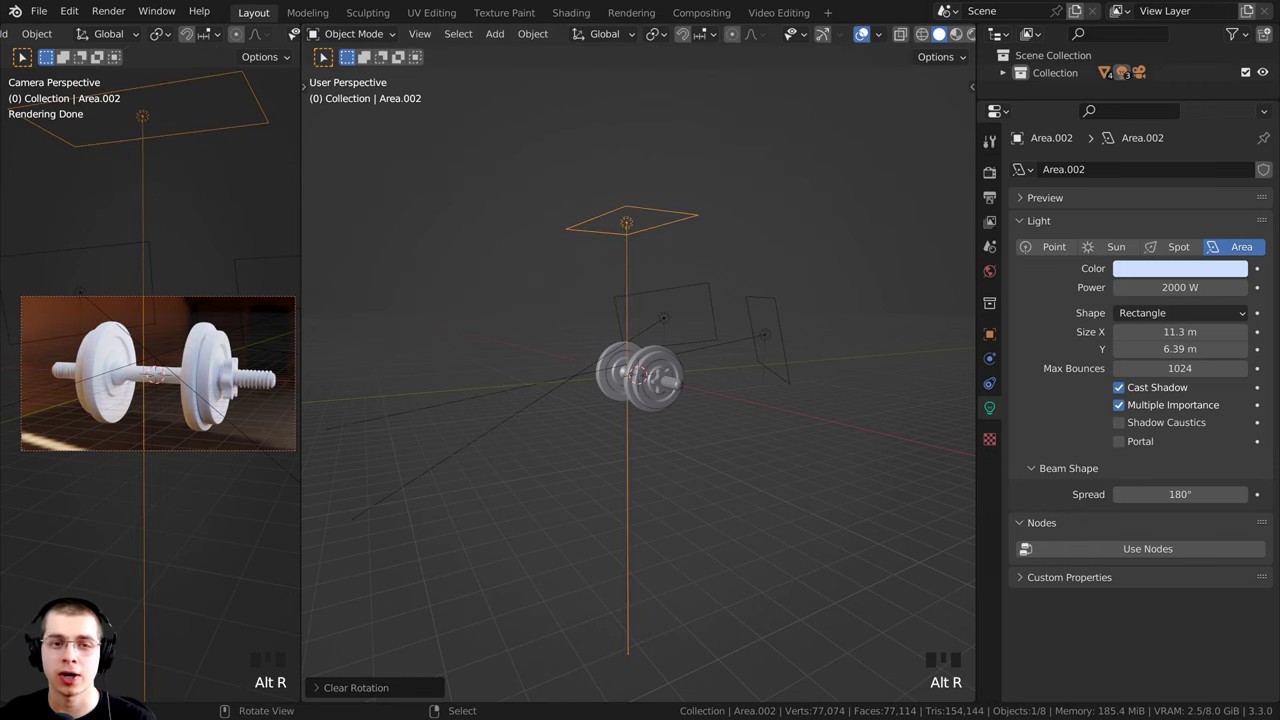
shift+middle_drag(768, 479, 712, 423)
scroll(729, 382, down, 3)
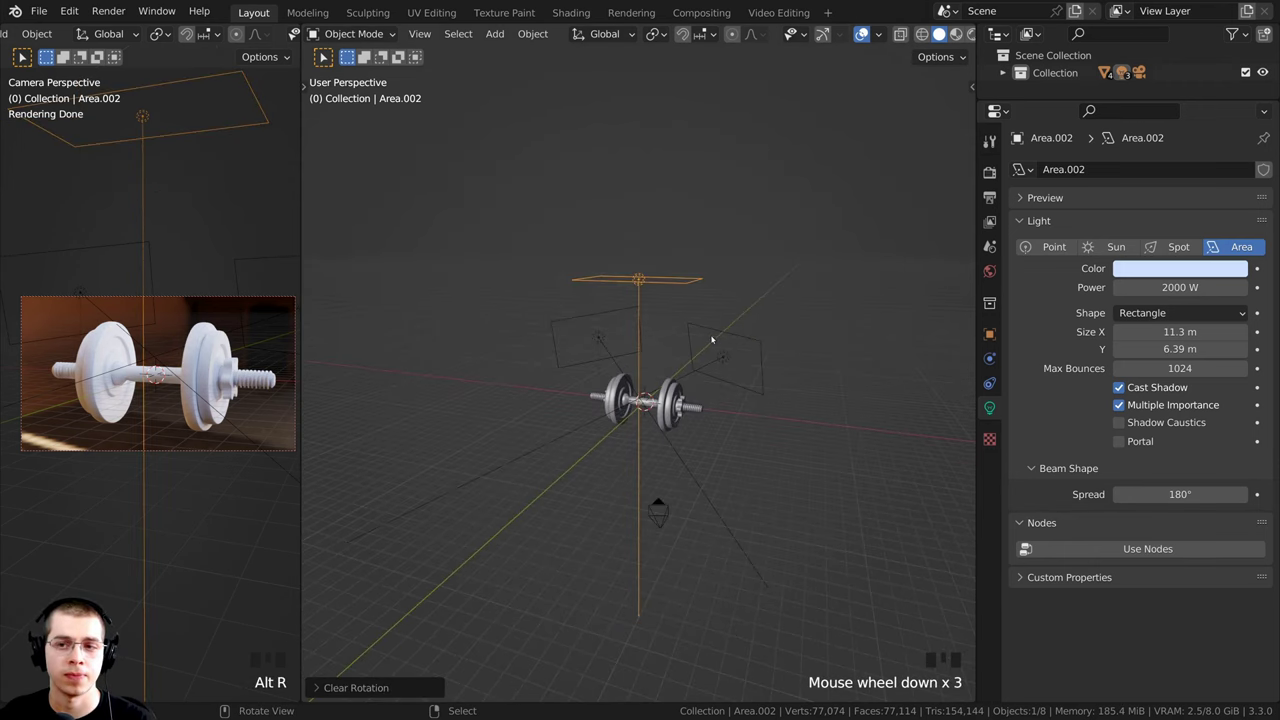
Step: Scale the overhead area light up to about three times its size and set its power to 5000 W
key(s)
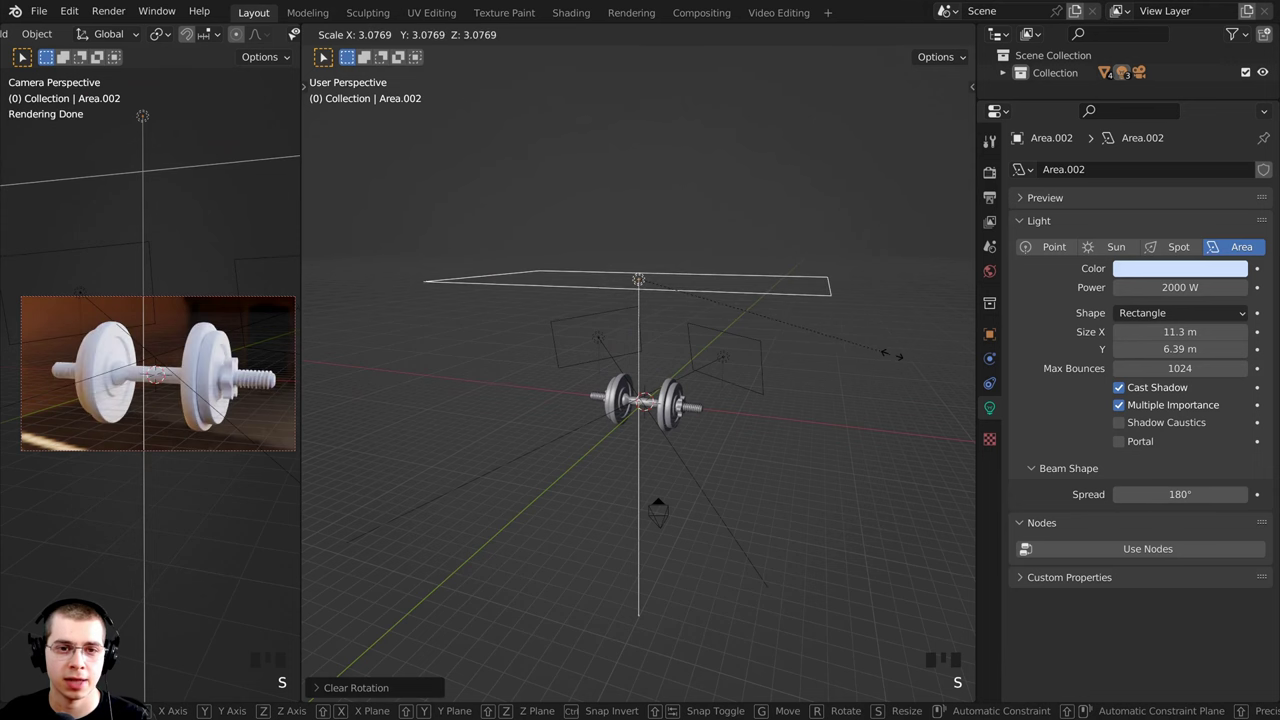
click(733, 343)
mouse_move(733, 343)
middle_down()
mouse_move(766, 334)
mouse_move(727, 364)
middle_up()
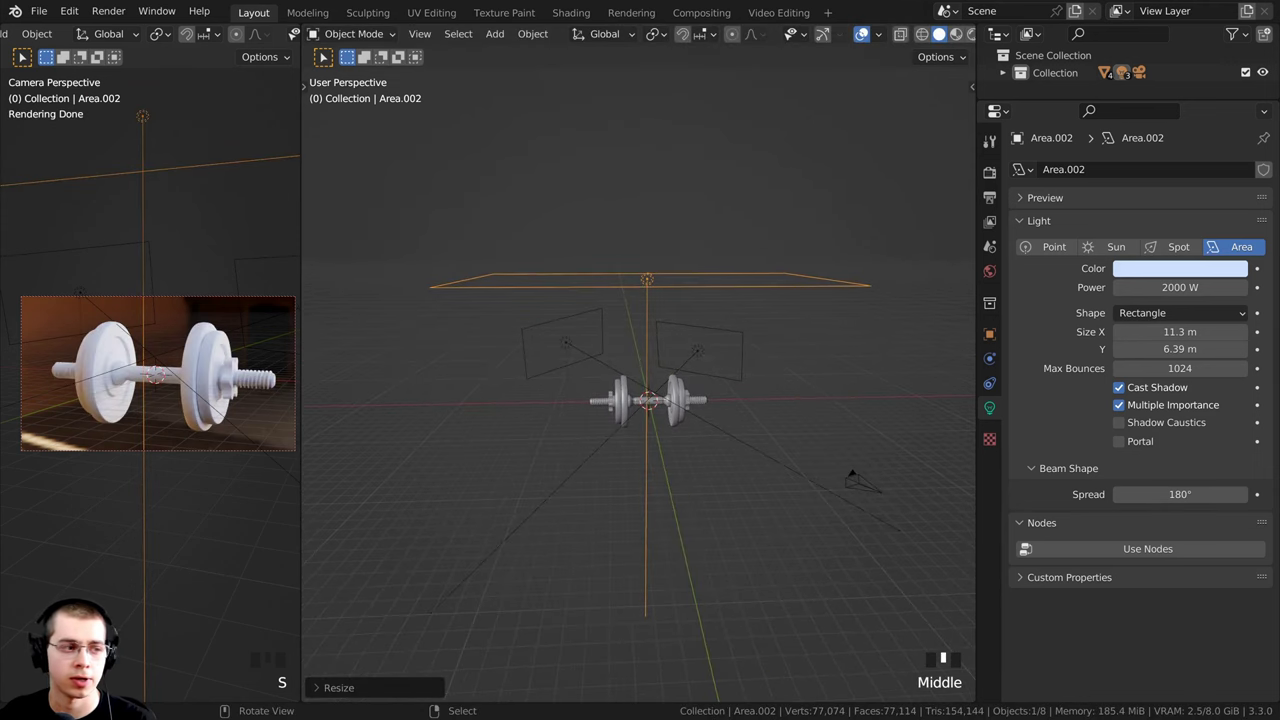
click(1155, 288)
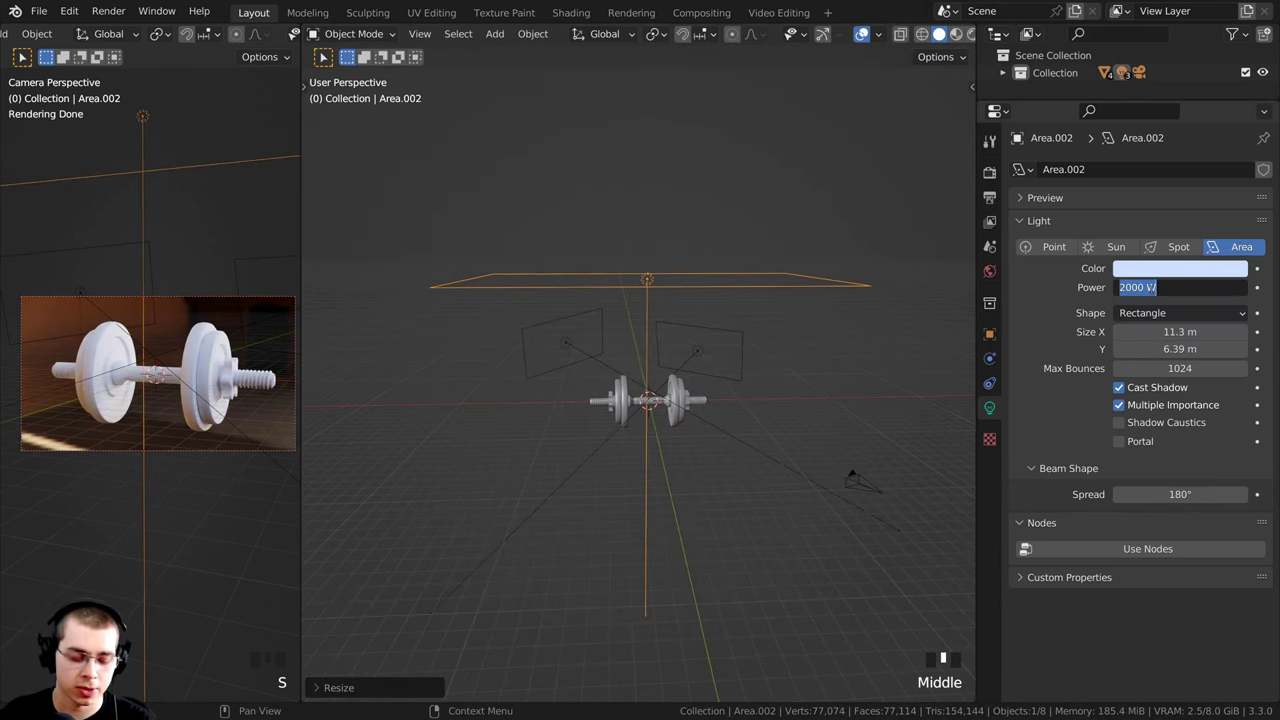
key(Return)
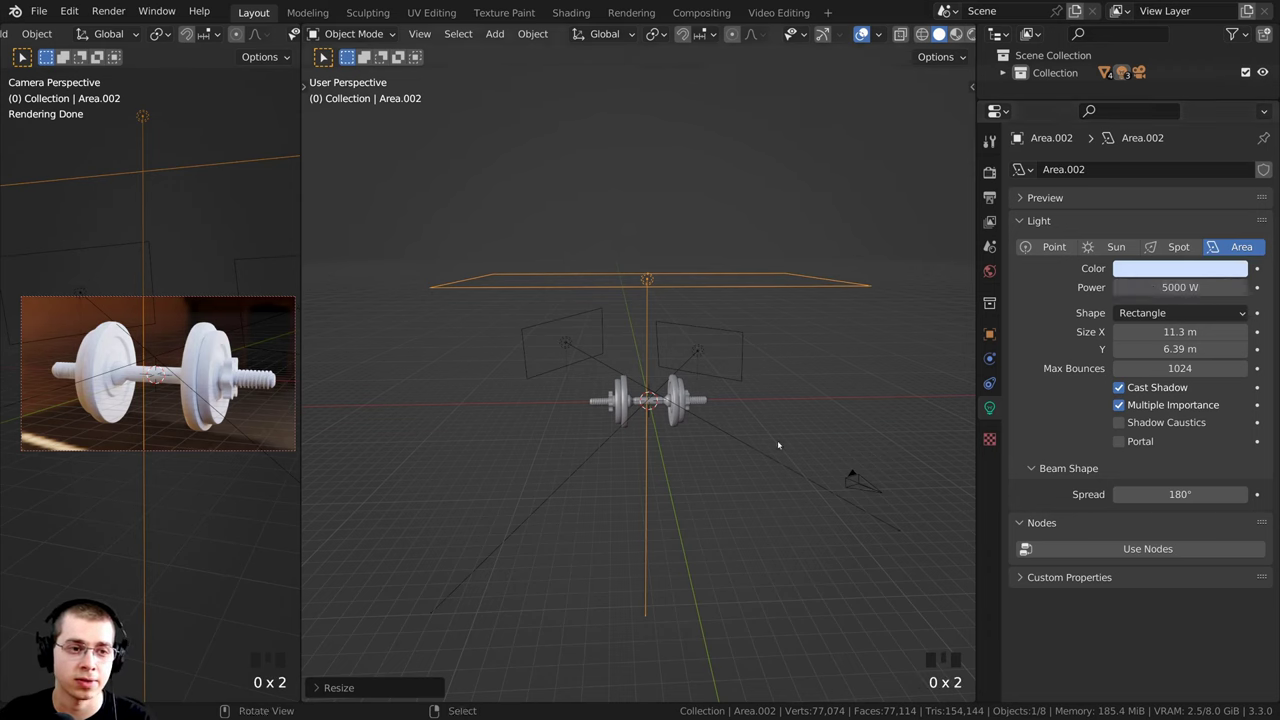
Step: Raise the overhead area light slightly and tint it warm white, with hue 0.113 and saturation 0.197
key(g)
click(909, 338)
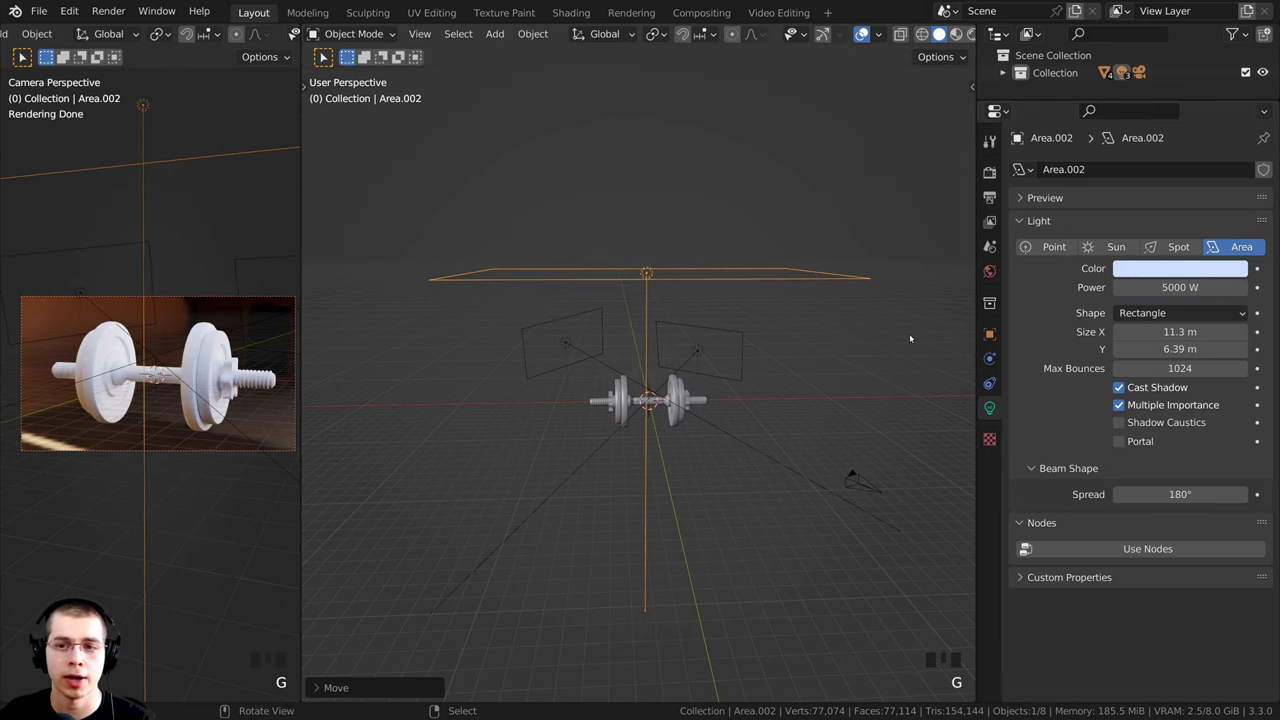
click(1133, 276)
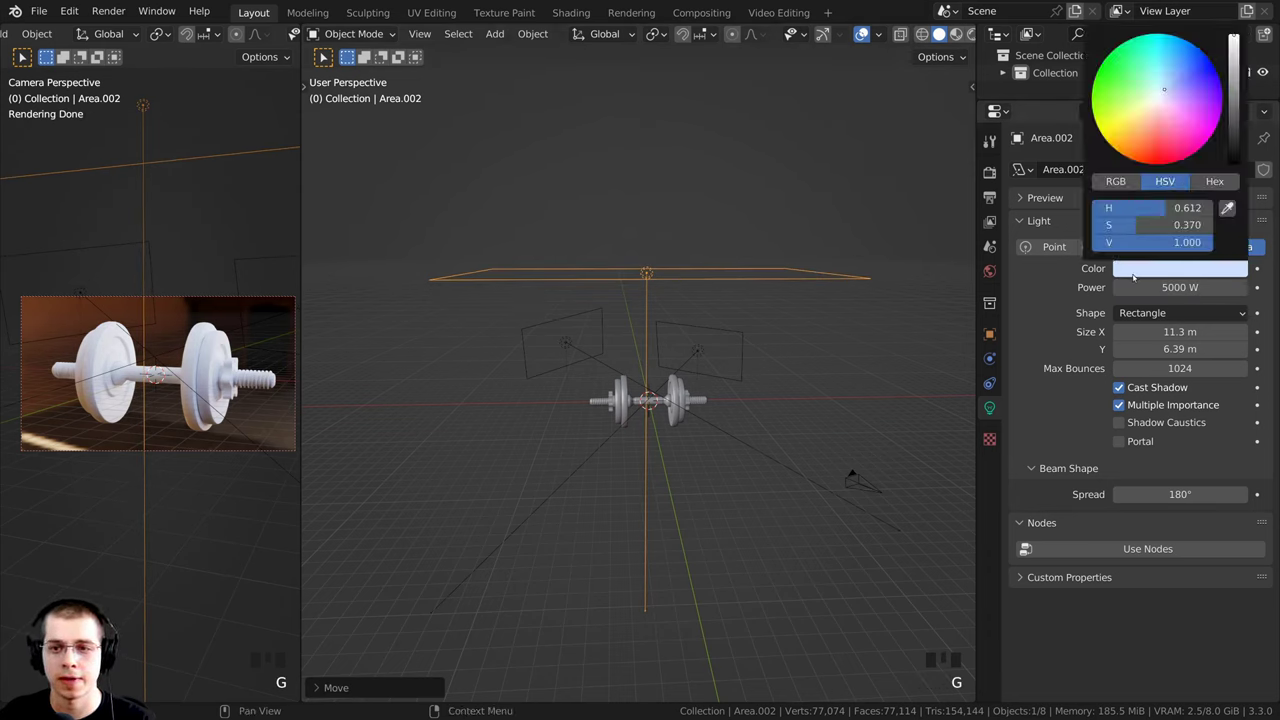
click(1153, 104)
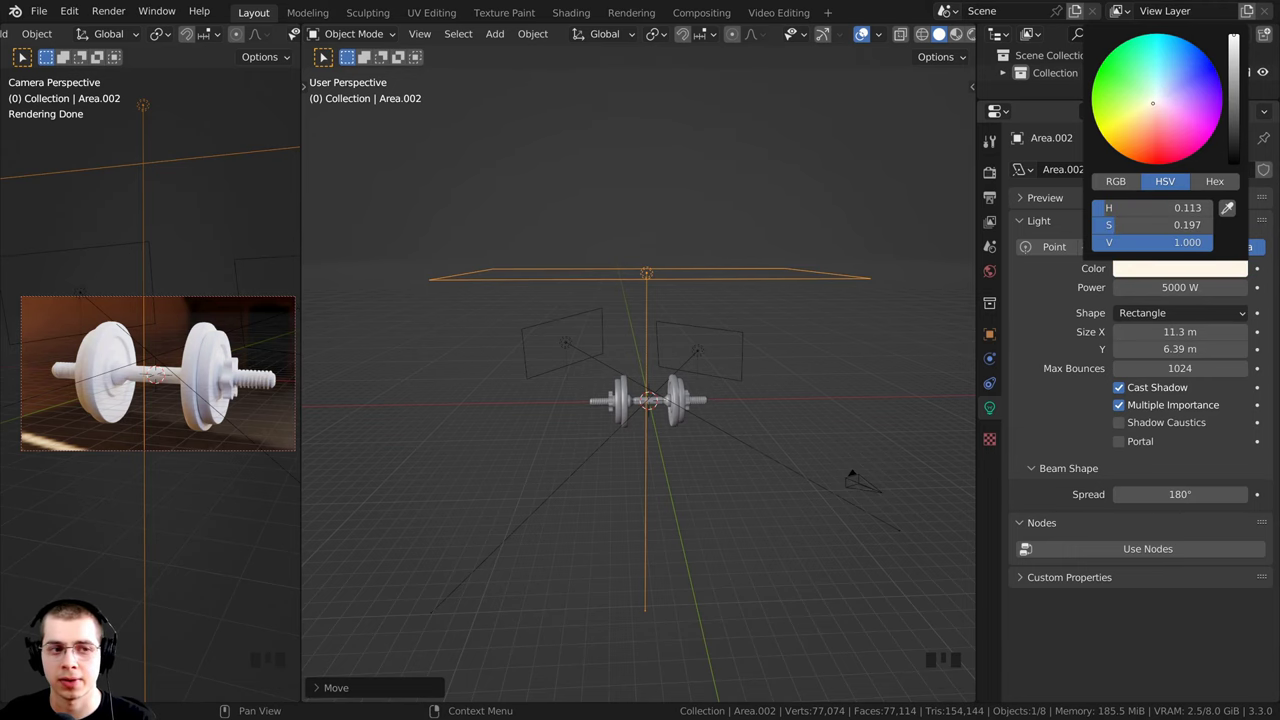
Step: Strengthen the right rear area light's blue tint to hue 0.608 and saturation 0.513
scroll(702, 416, up, 2)
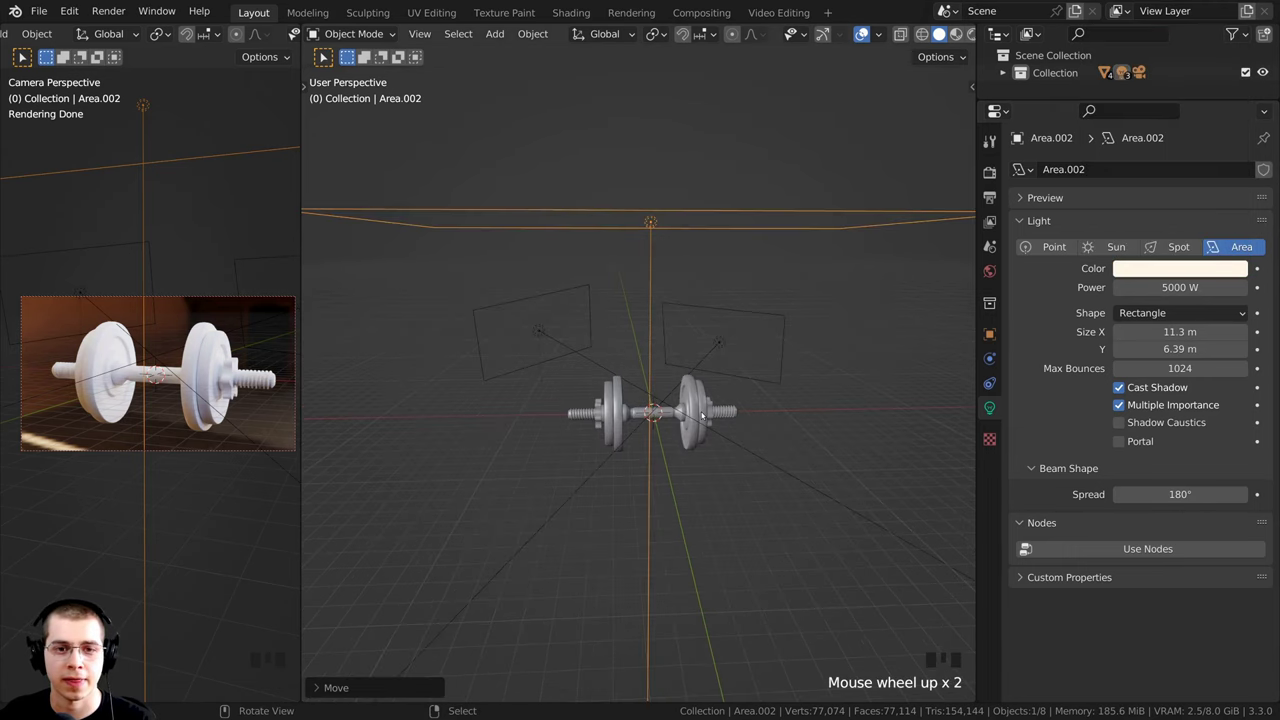
click(722, 343)
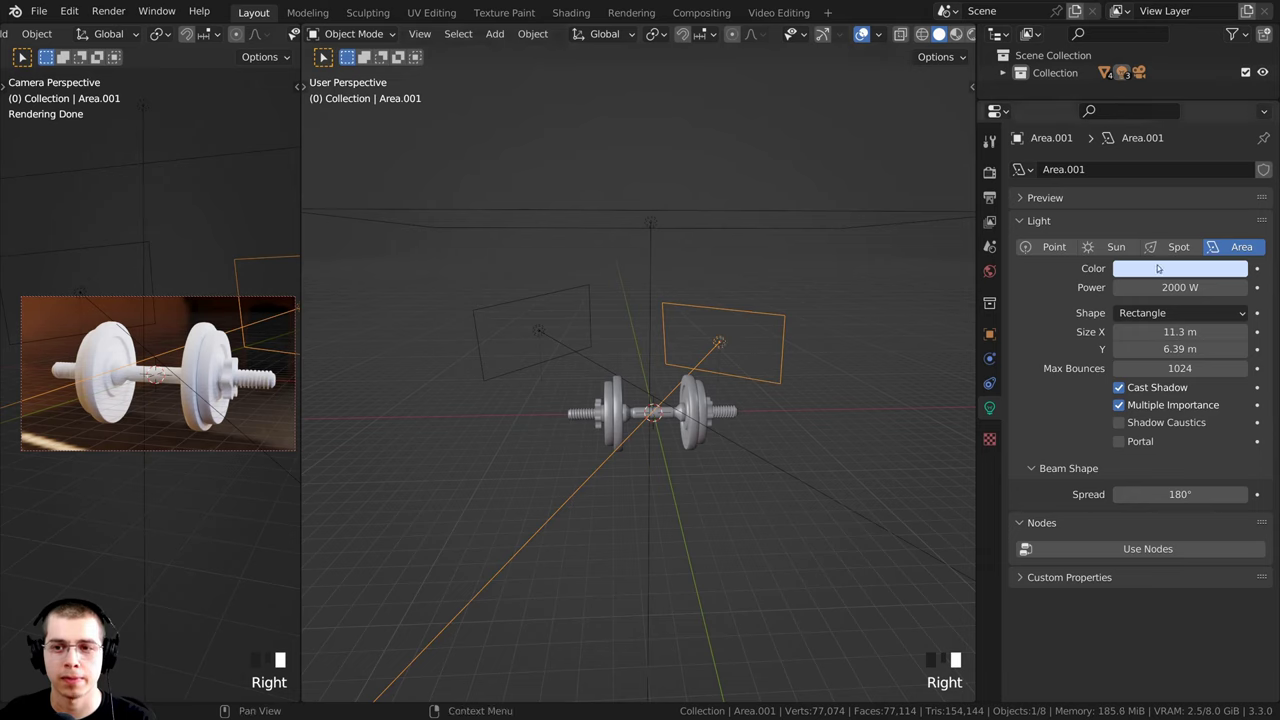
click(1157, 269)
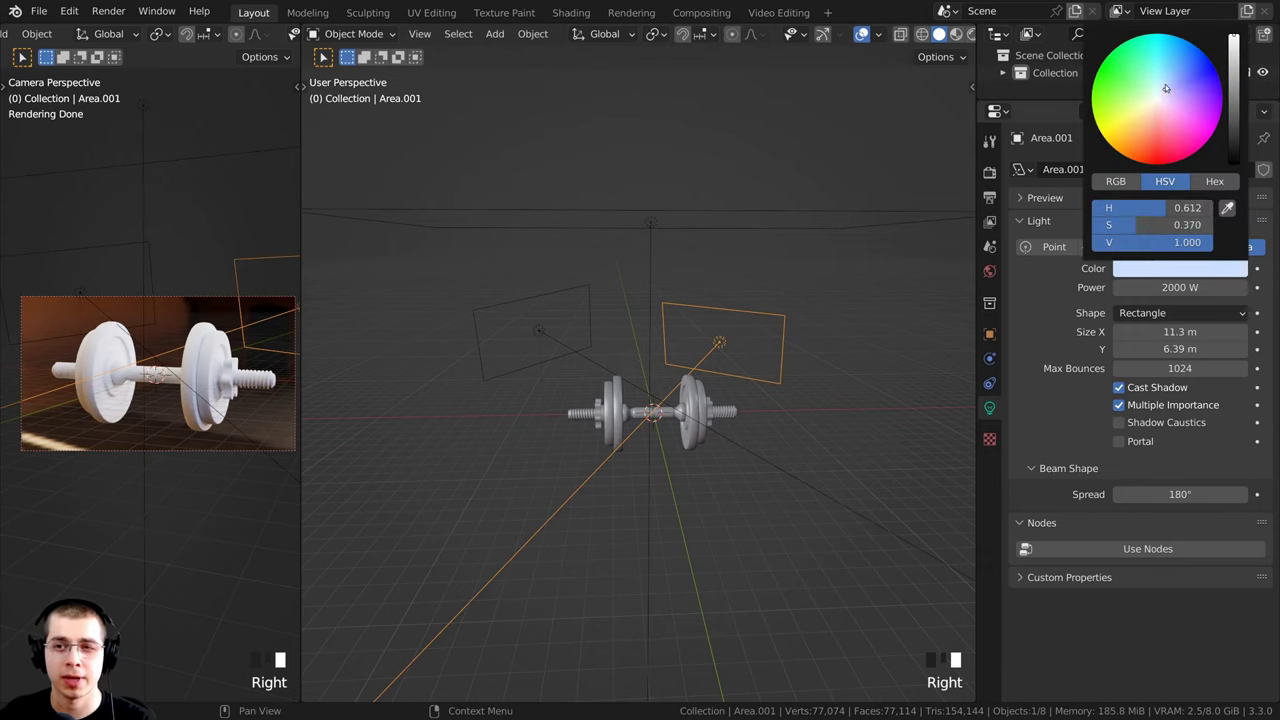
drag(1166, 89, 1167, 84)
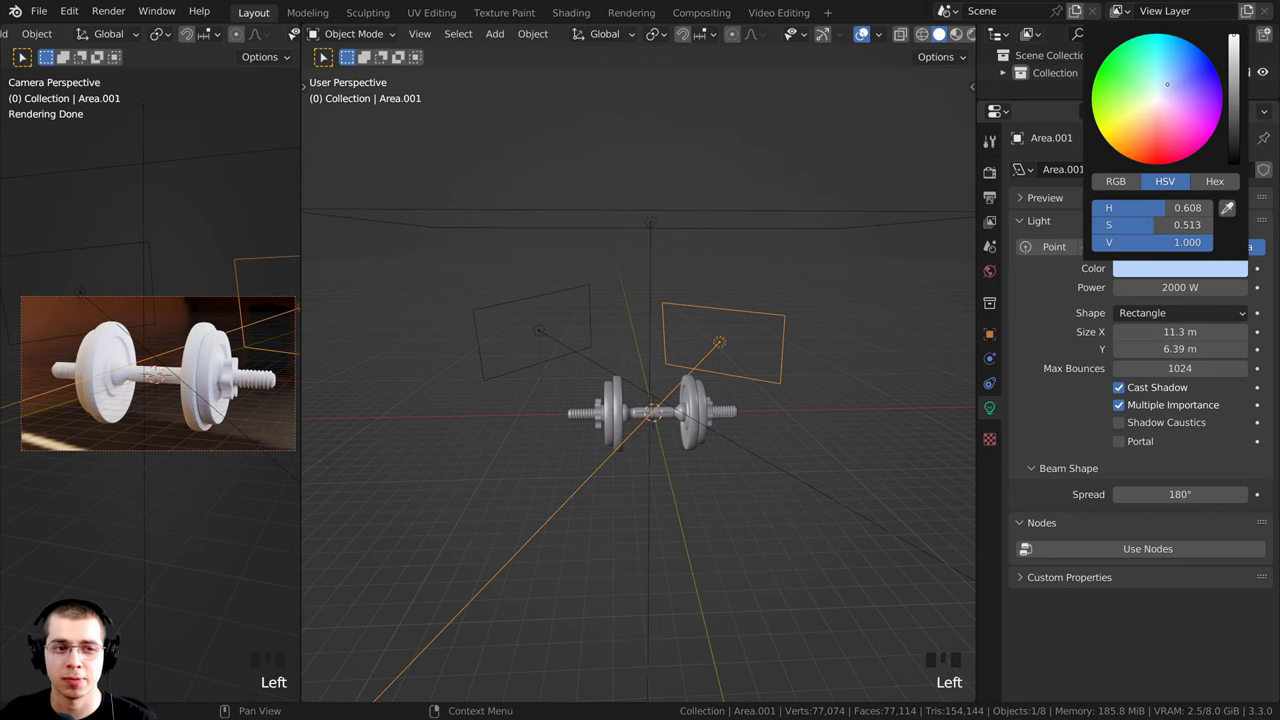
Step: Give the left rear area light a more saturated light blue colour
right_click(532, 327)
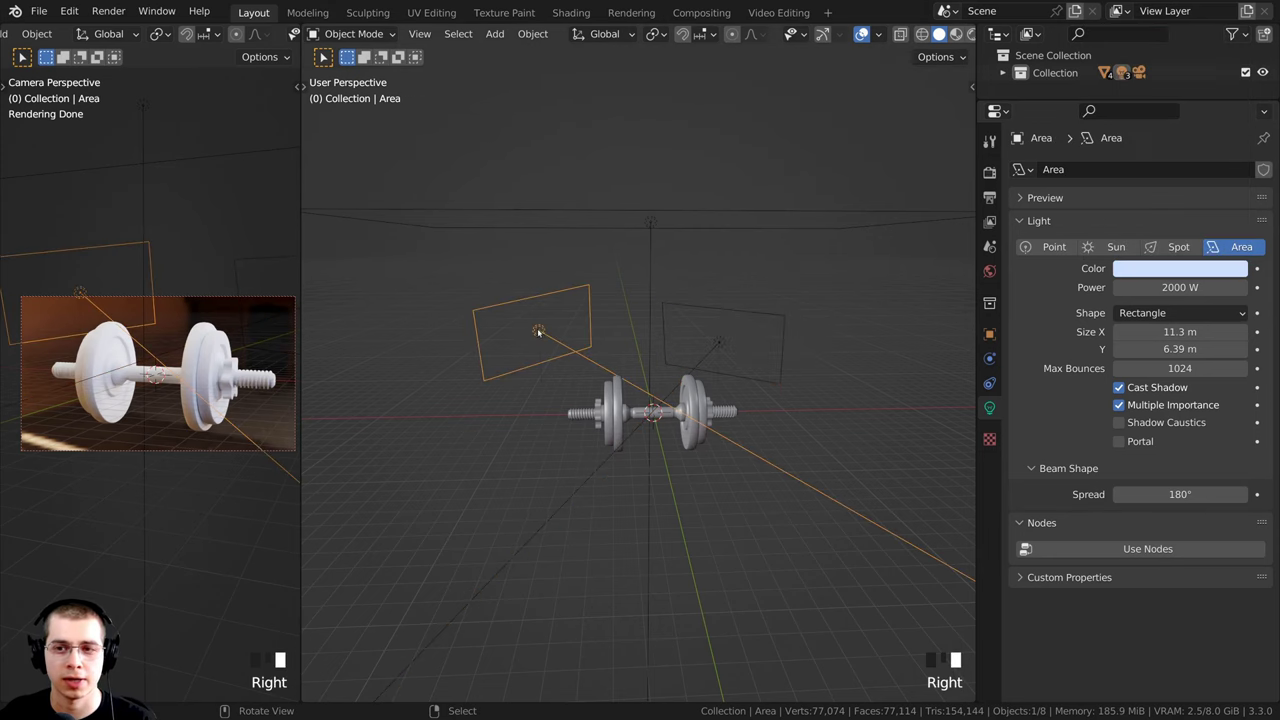
click(1159, 278)
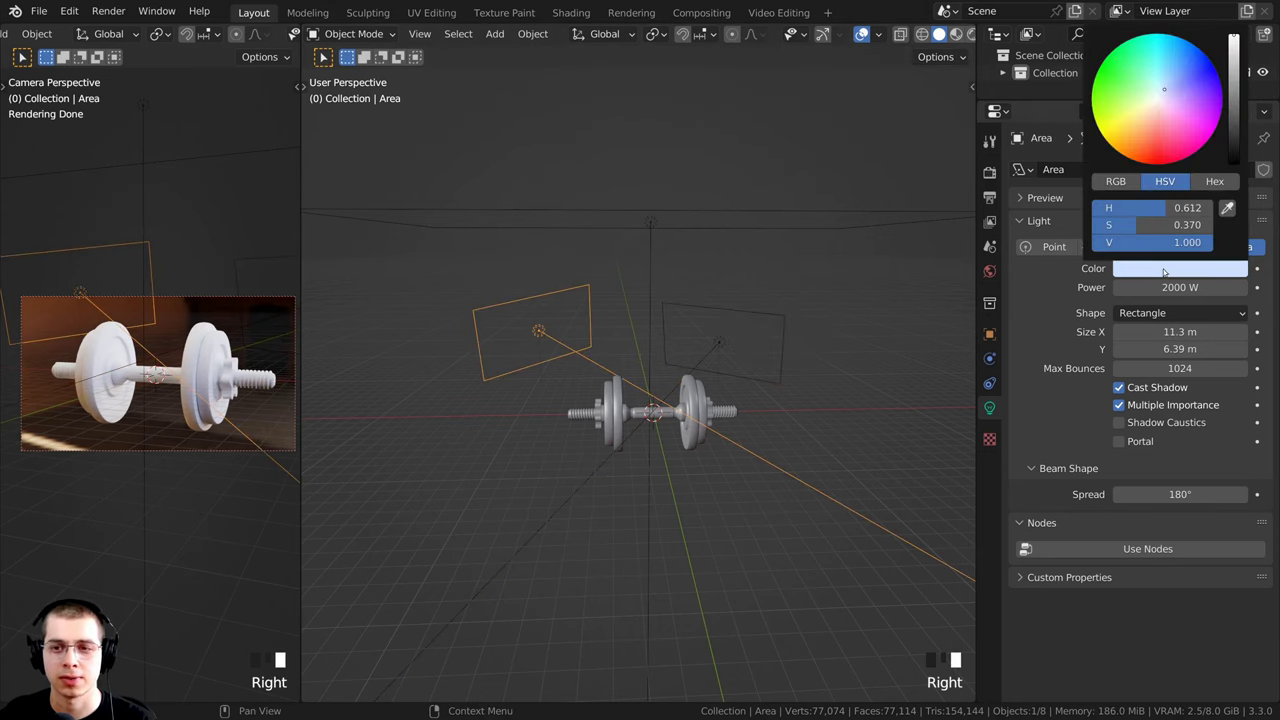
drag(1164, 93, 1176, 84)
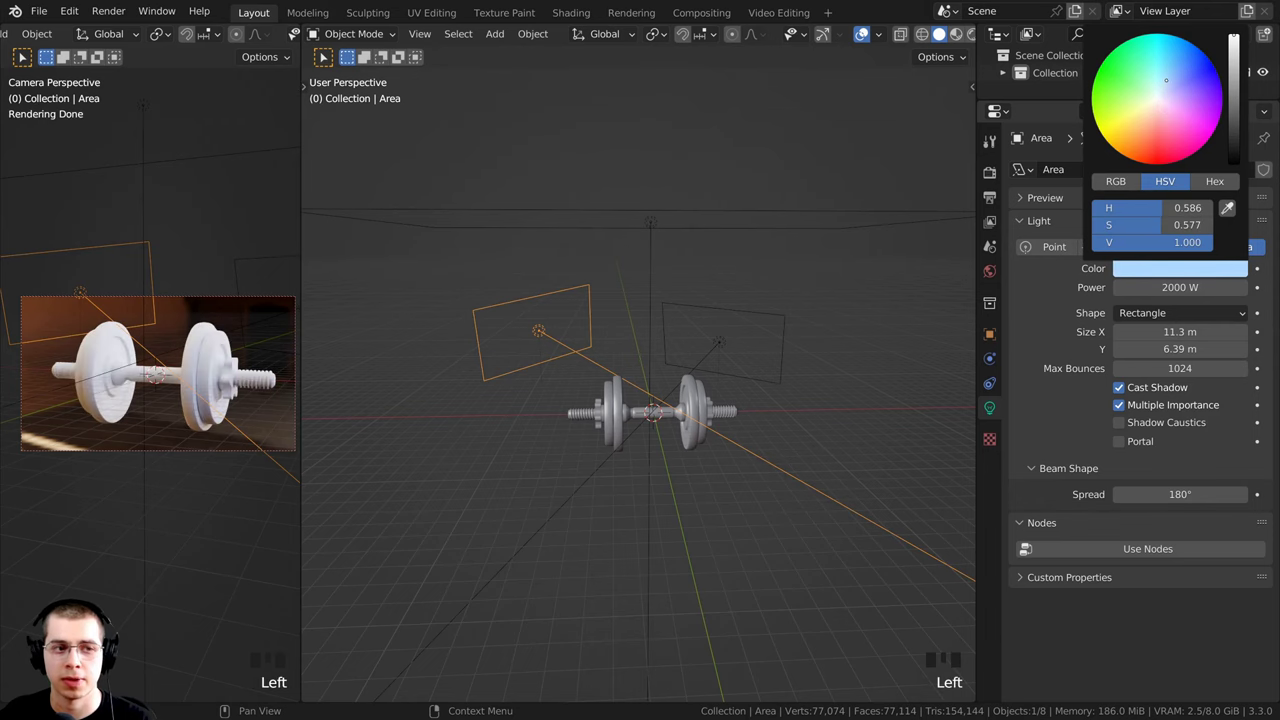
Step: Duplicate the large overhead area light and place the copy in front of the dumbbell, to the left of the camera
scroll(143, 378, up, 2)
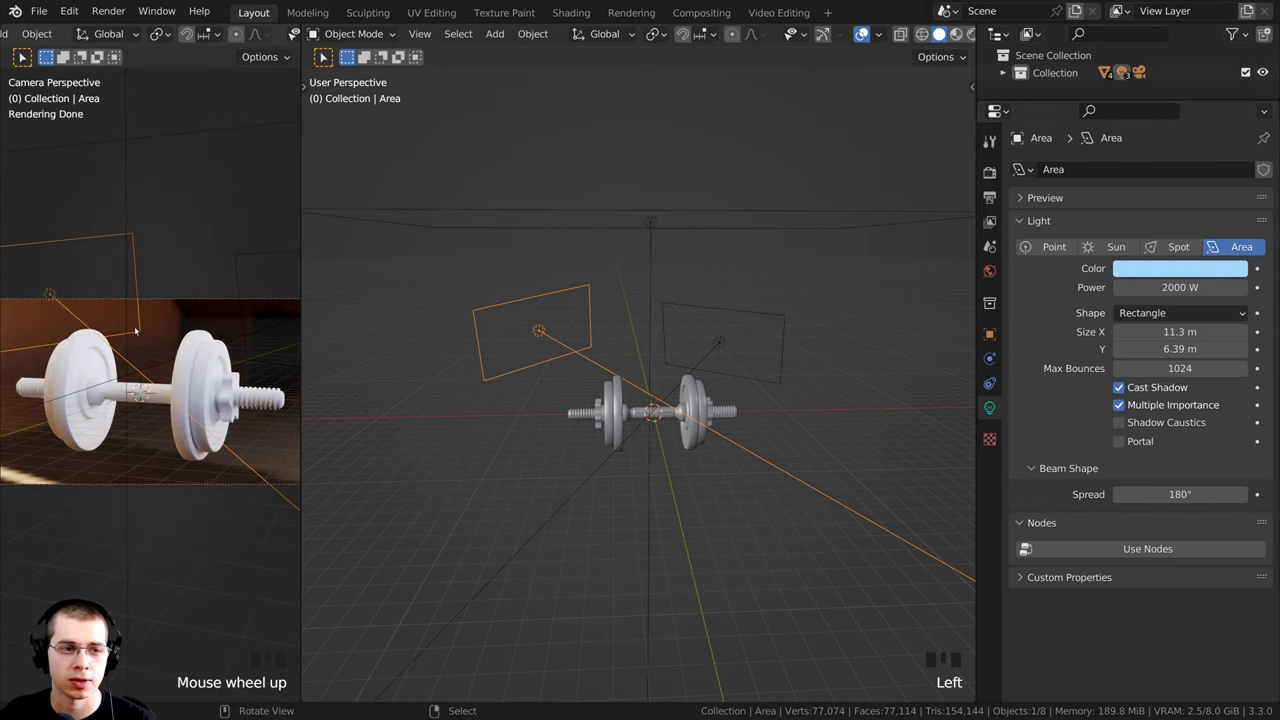
middle_drag(640, 420, 650, 412)
middle_drag(704, 452, 622, 335)
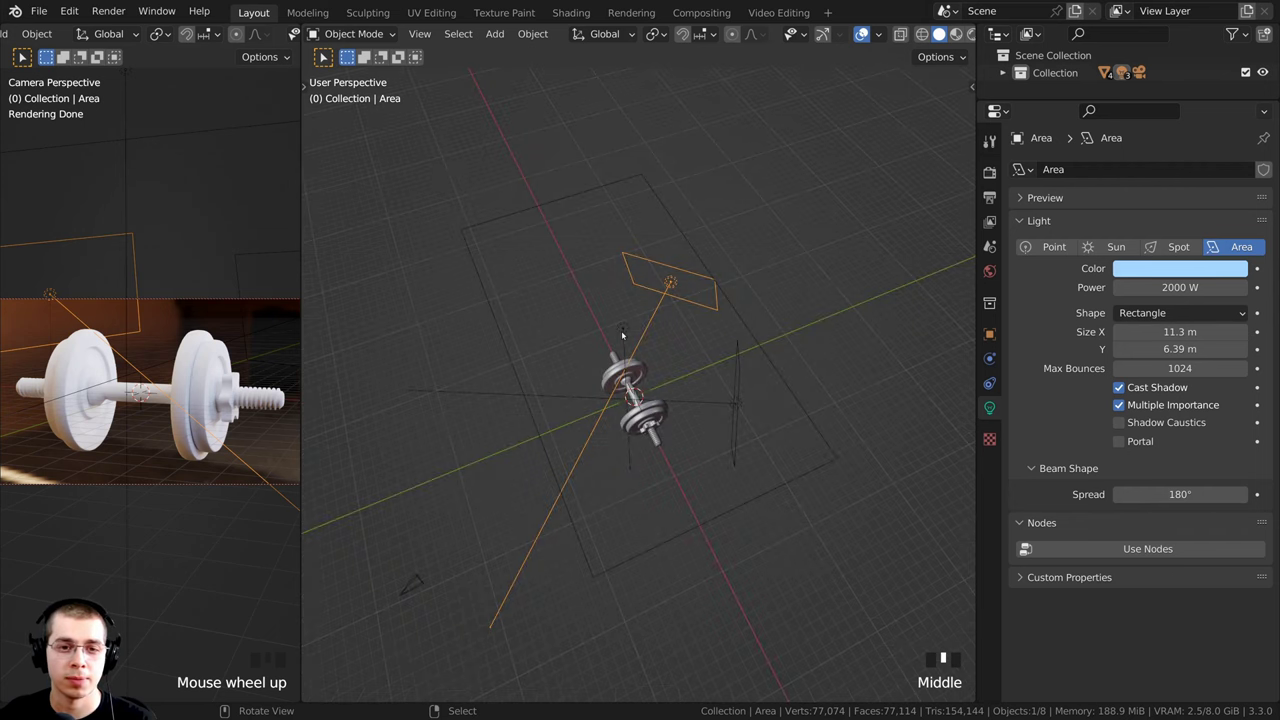
right_click(630, 340)
middle_drag(695, 357, 731, 263)
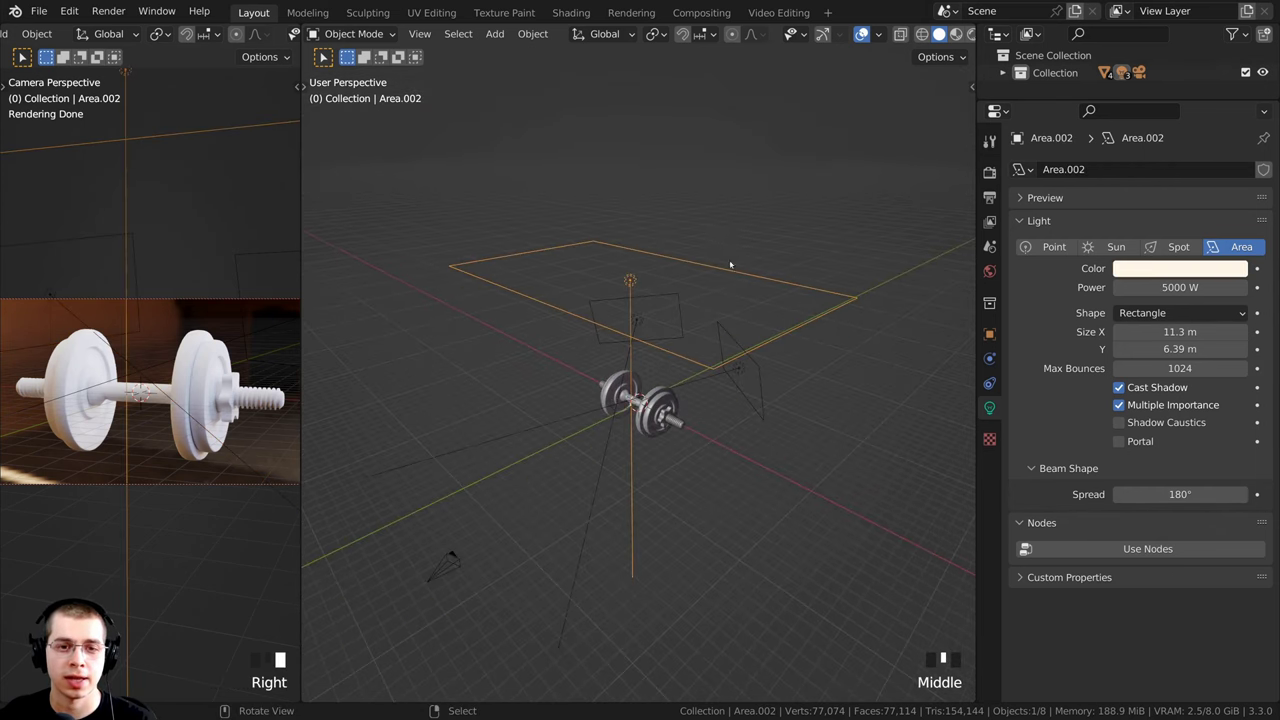
scroll(694, 388, down, 3)
middle_drag(694, 388, 731, 388)
key(shift+d)
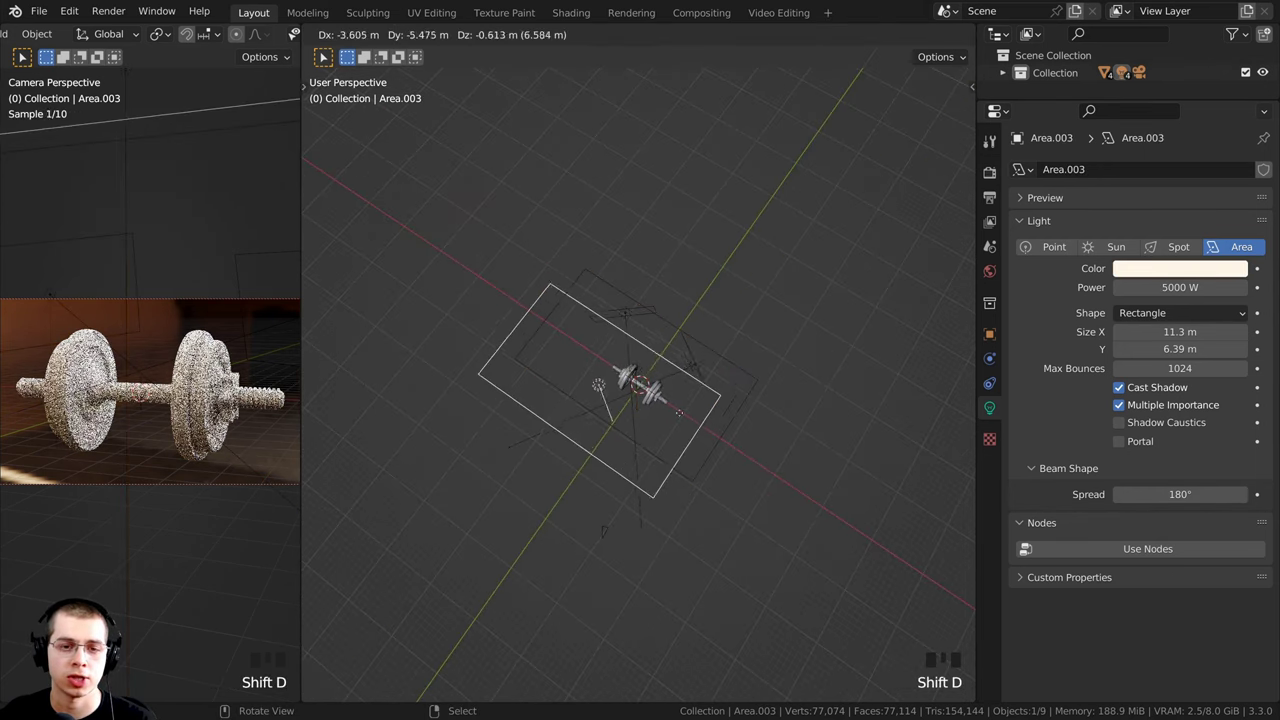
click(558, 441)
scroll(555, 480, down, 1)
middle_drag(555, 480, 552, 531)
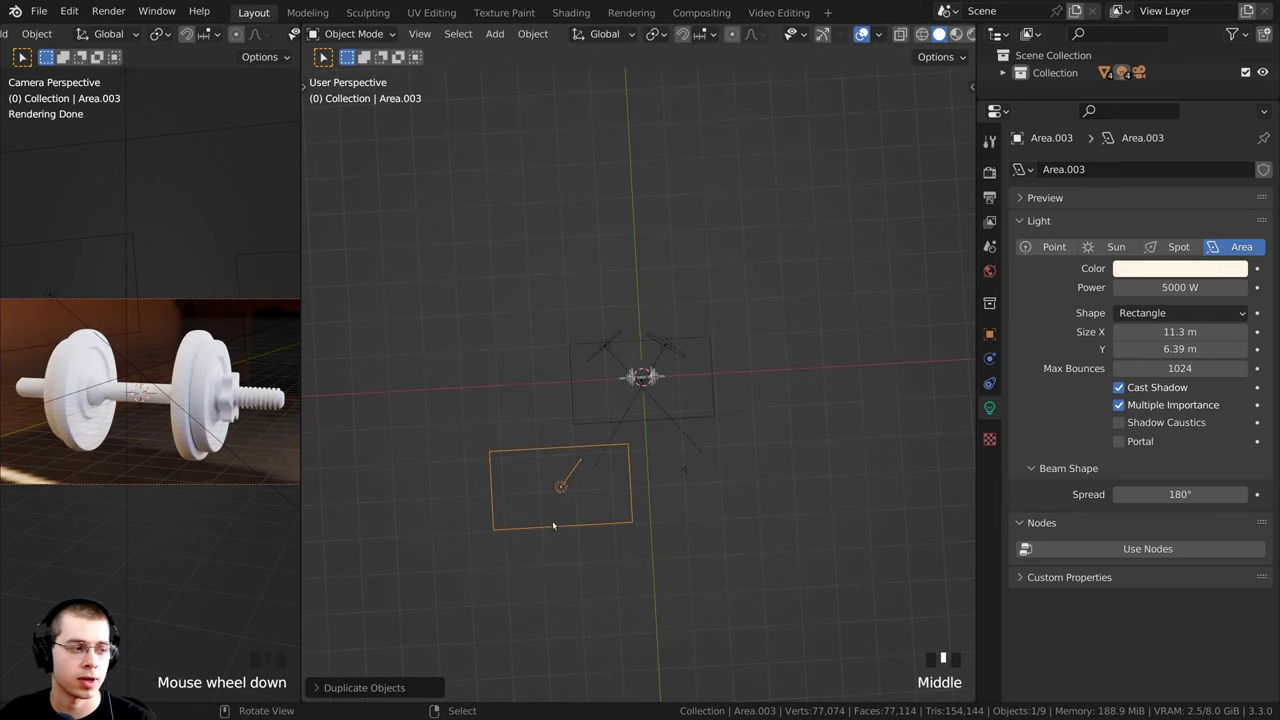
Step: Lower the copied area light in front of the dumbbell and rotate it to face the model
middle_drag(696, 410, 917, 251)
key(g)
click(705, 382)
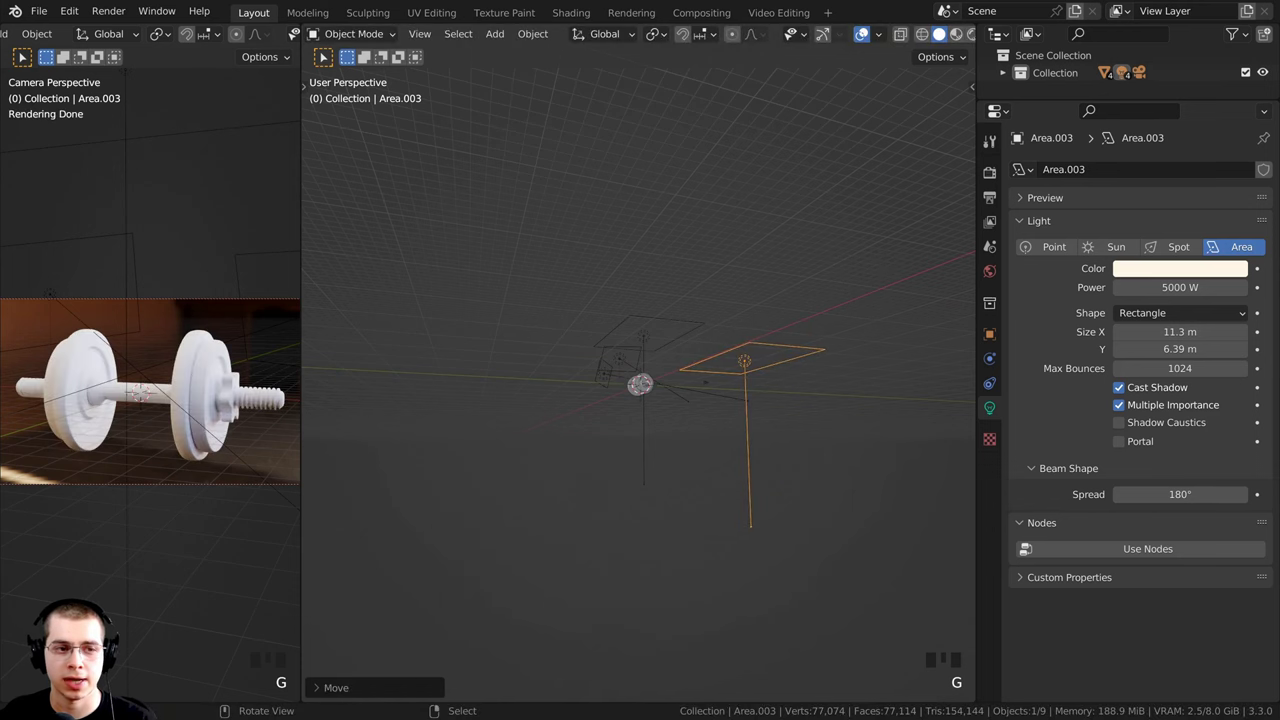
key(r)
click(820, 449)
middle_drag(820, 449, 770, 382)
key(r)
click(640, 470)
scroll(770, 382, up, 2)
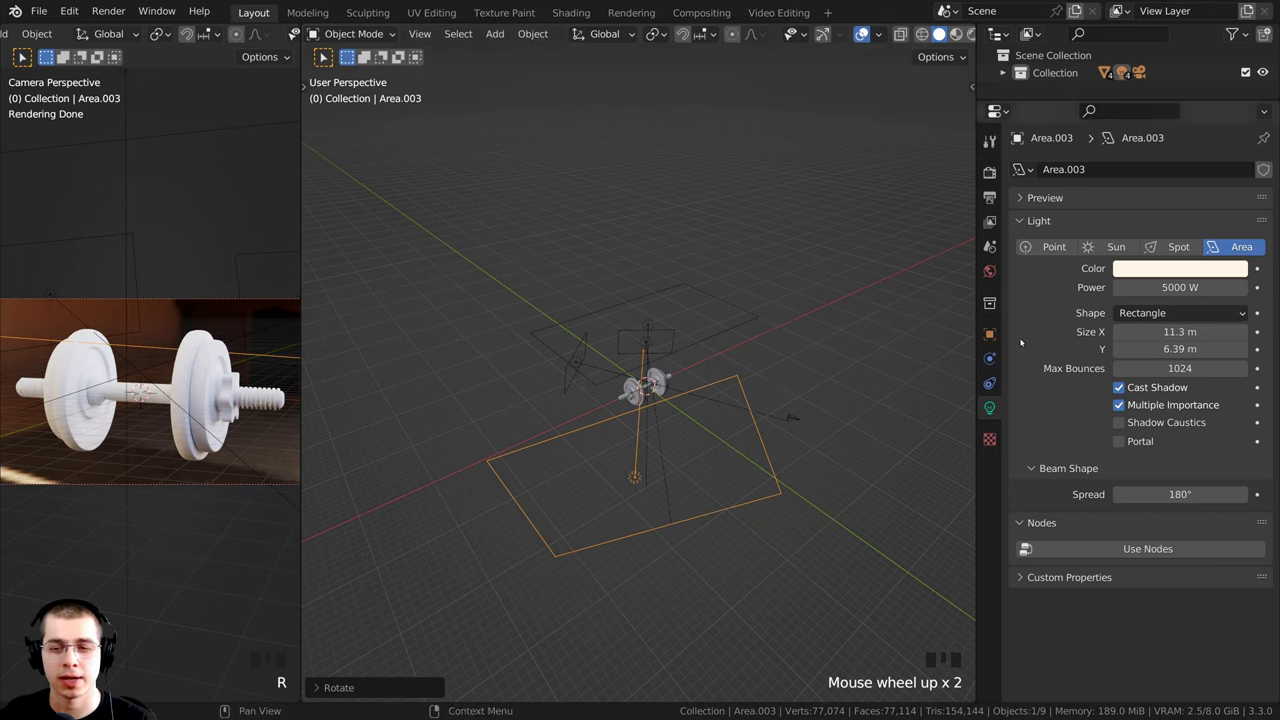
Step: Change the copied front light's shape to Disk and adjust its scale
click(1126, 316)
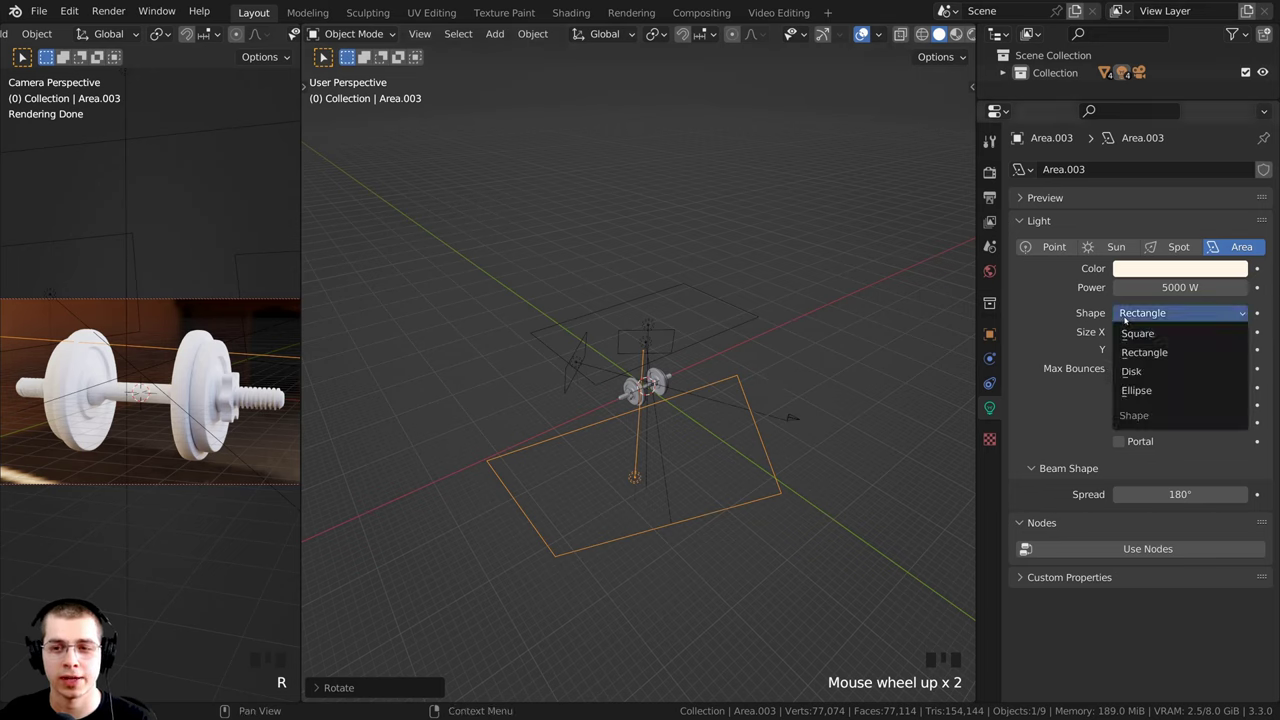
click(1131, 371)
middle_drag(726, 549, 697, 616)
key(s)
click(789, 457)
key(s)
click(797, 461)
Step: Reposition the disk light in front of the dumbbell and fine-tune its size
key(g)
click(936, 445)
key(s)
click(934, 440)
key(g)
click(721, 622)
Step: Tint the disk light pale orange, with hue about 0.08 and saturation about 0.47, and re-aim it at the dumbbell
click(1168, 270)
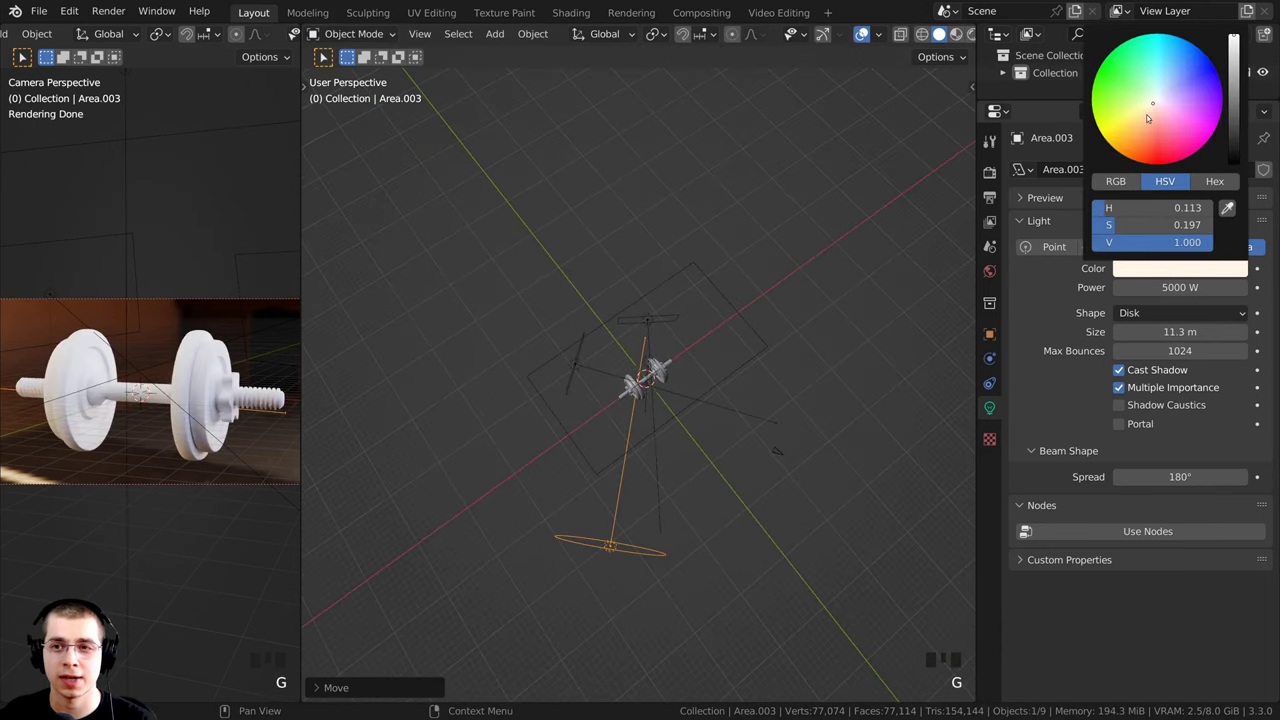
click(1148, 112)
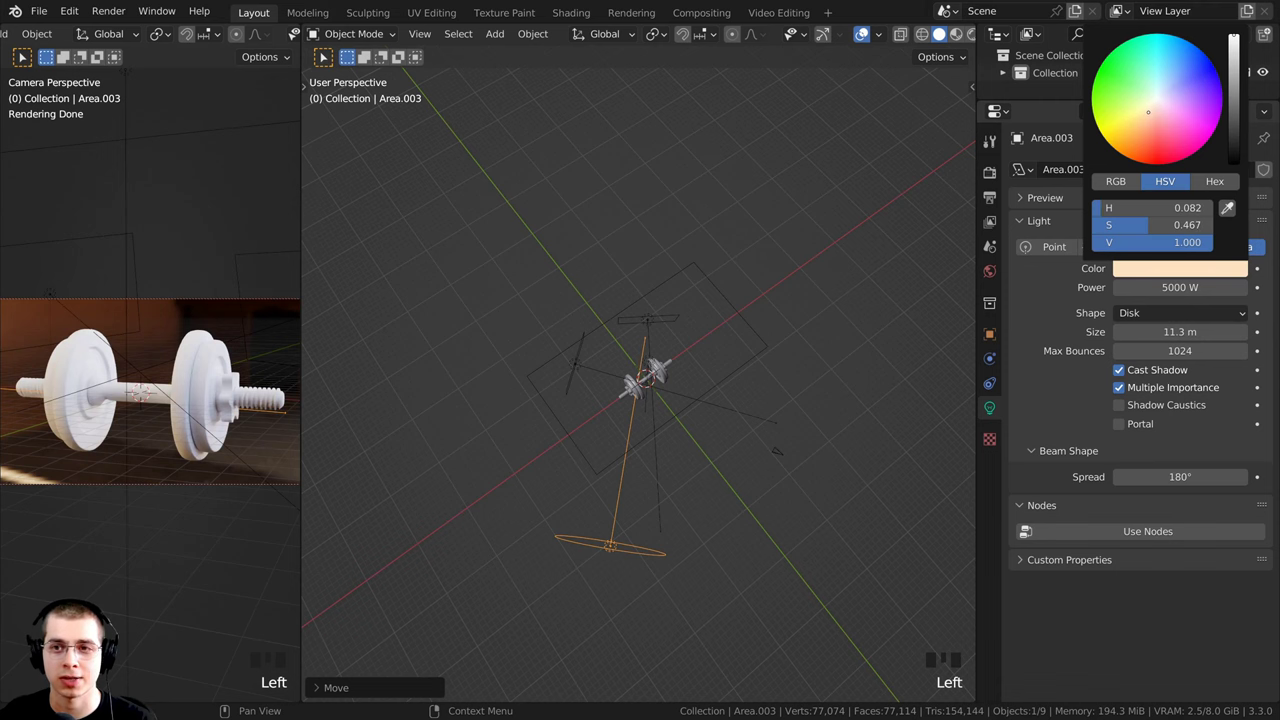
key(r)
click(740, 472)
key(g)
click(746, 479)
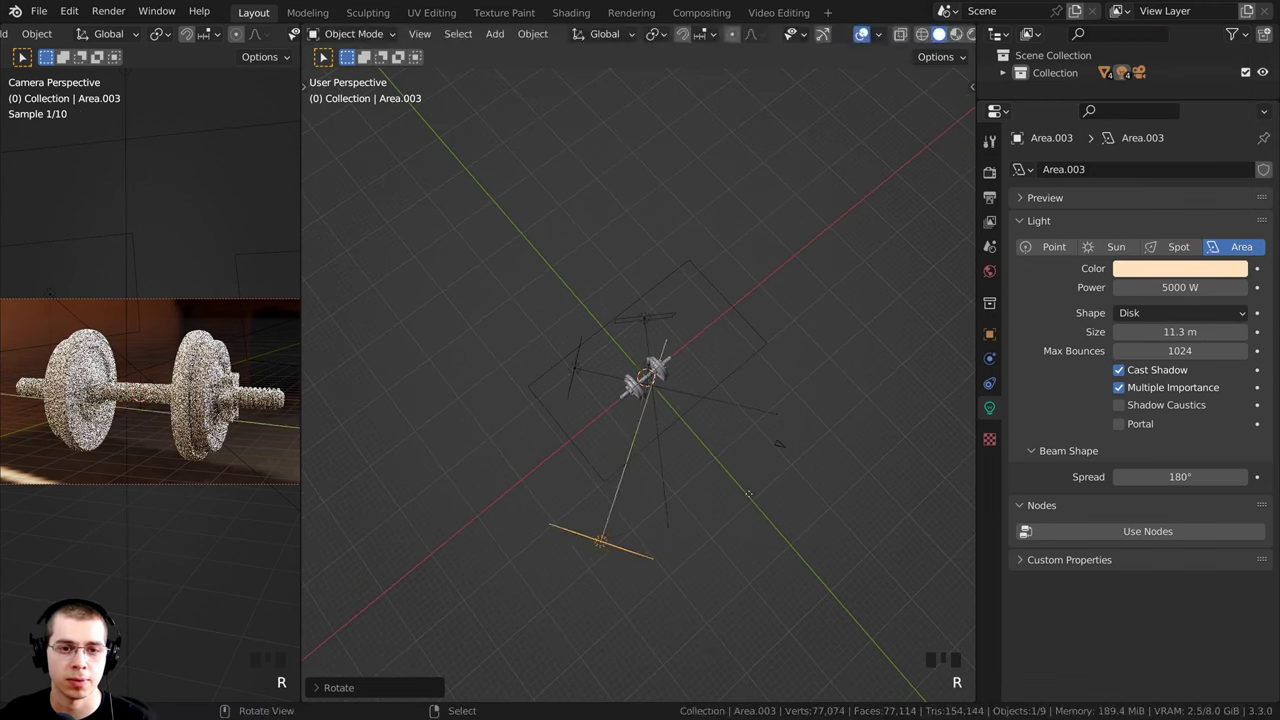
Step: Duplicate the orange disk light to the opposite side of the dumbbell and turn the copy towards the model
middle_drag(590, 520, 558, 470)
key(KP_7)
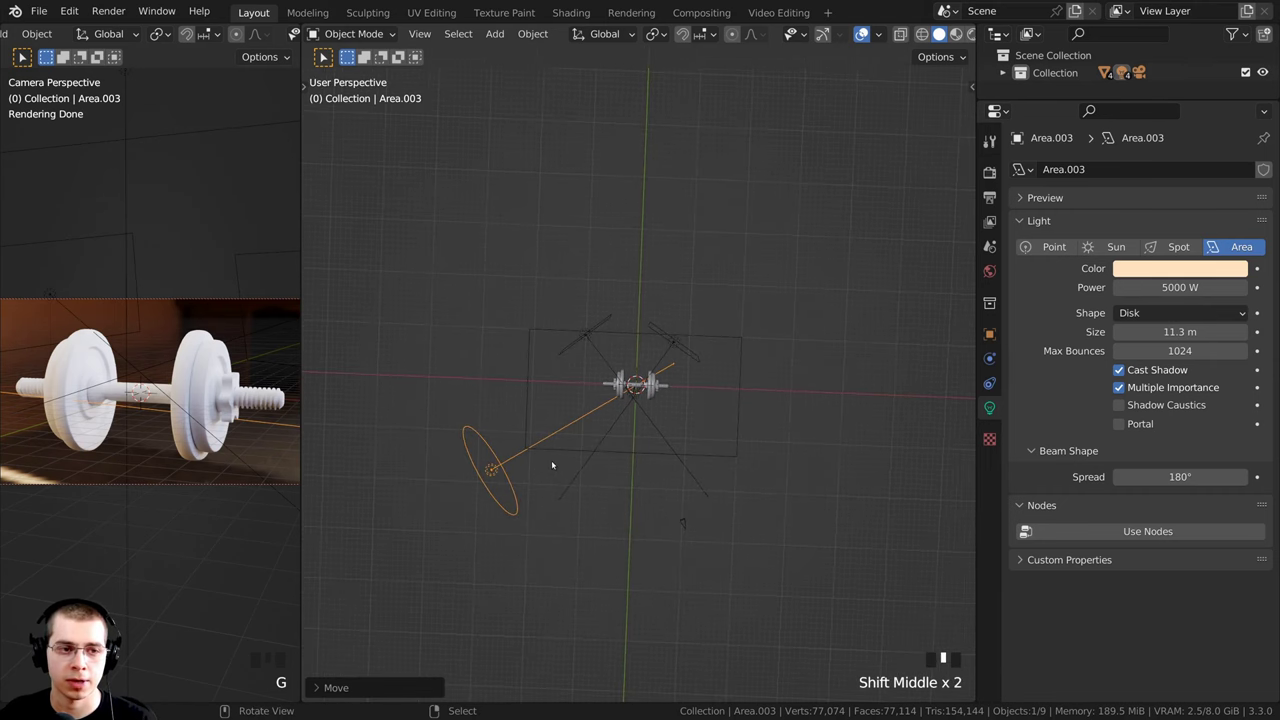
key(shift+d)
click(822, 478)
key(r)
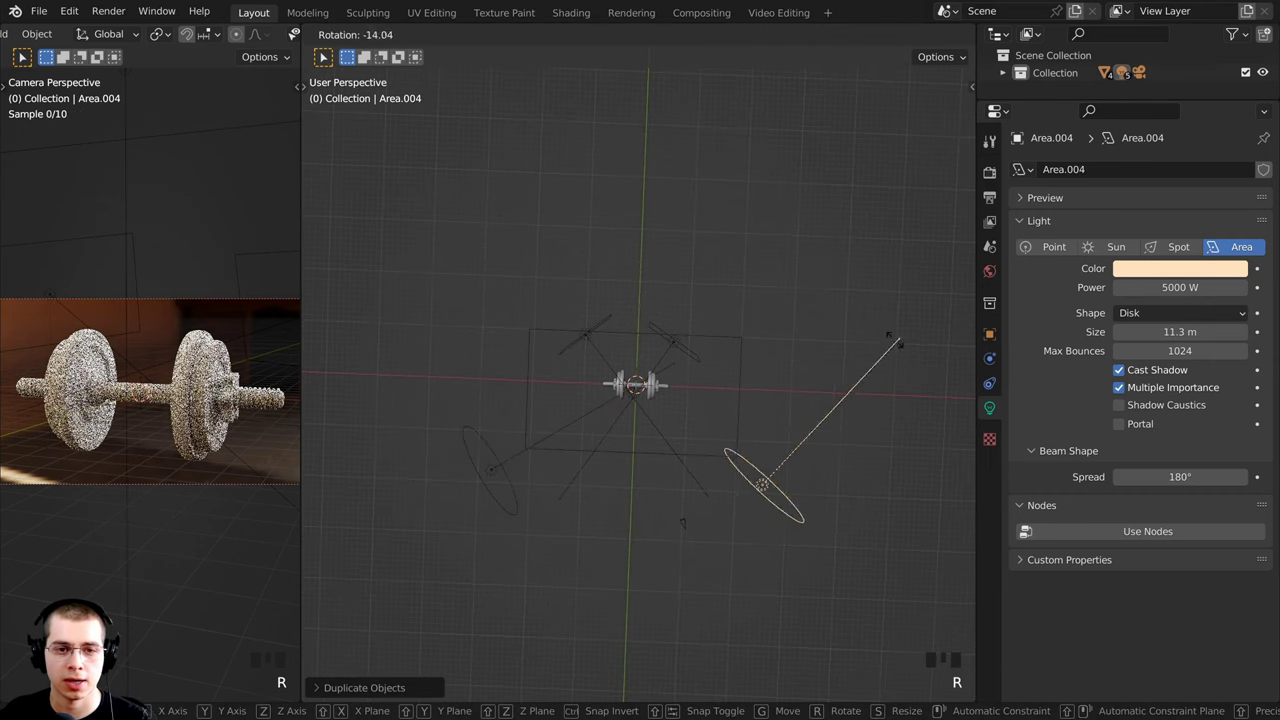
click(512, 408)
key(g)
click(838, 342)
Step: Raise the duplicated disk light and rotate it to point at the dumbbell
middle_drag(838, 342, 918, 307)
key(g)
click(829, 212)
key(r)
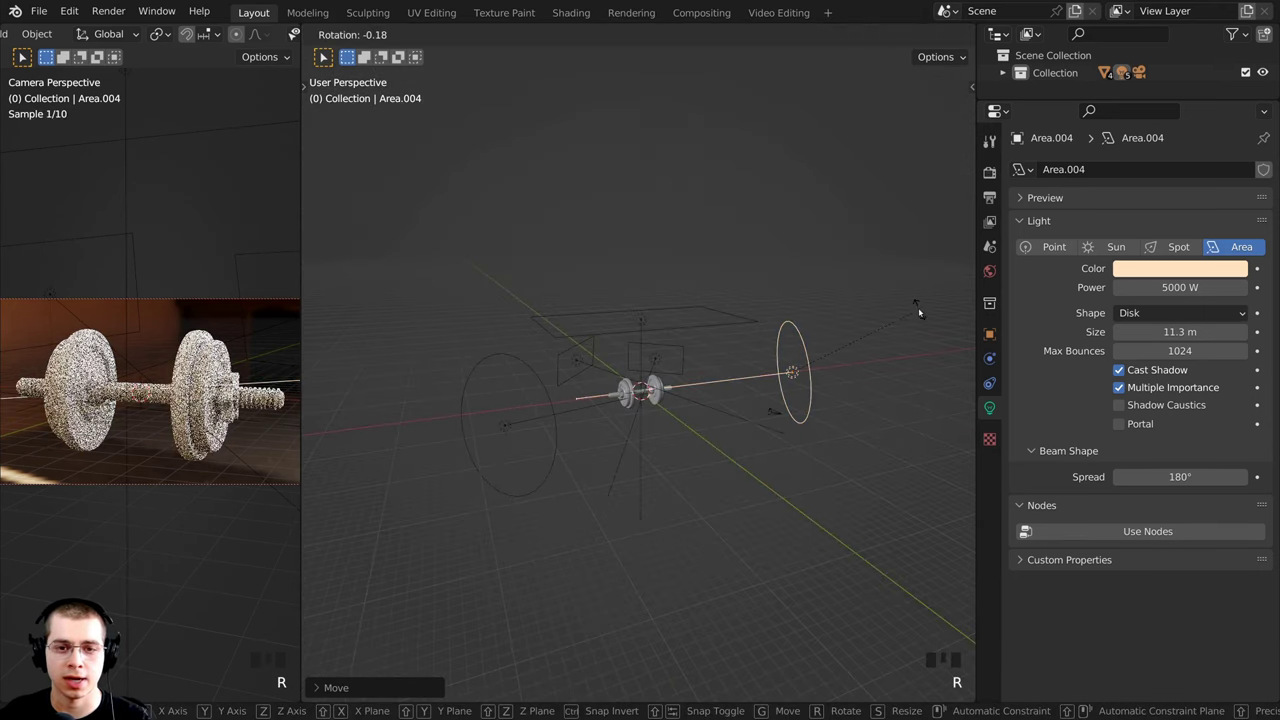
click(918, 307)
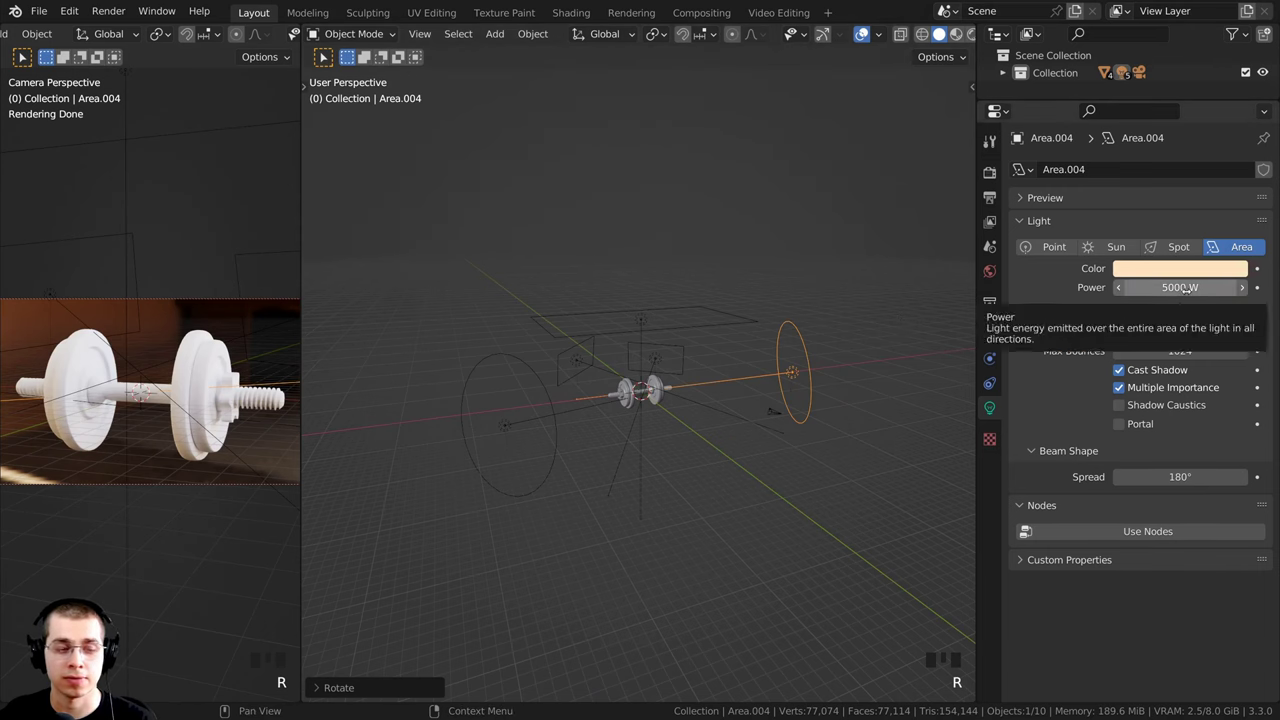
Step: Enlarge the duplicated disk light about 1.35 times and change its colour to light blue
middle_drag(900, 415, 920, 422)
key(s)
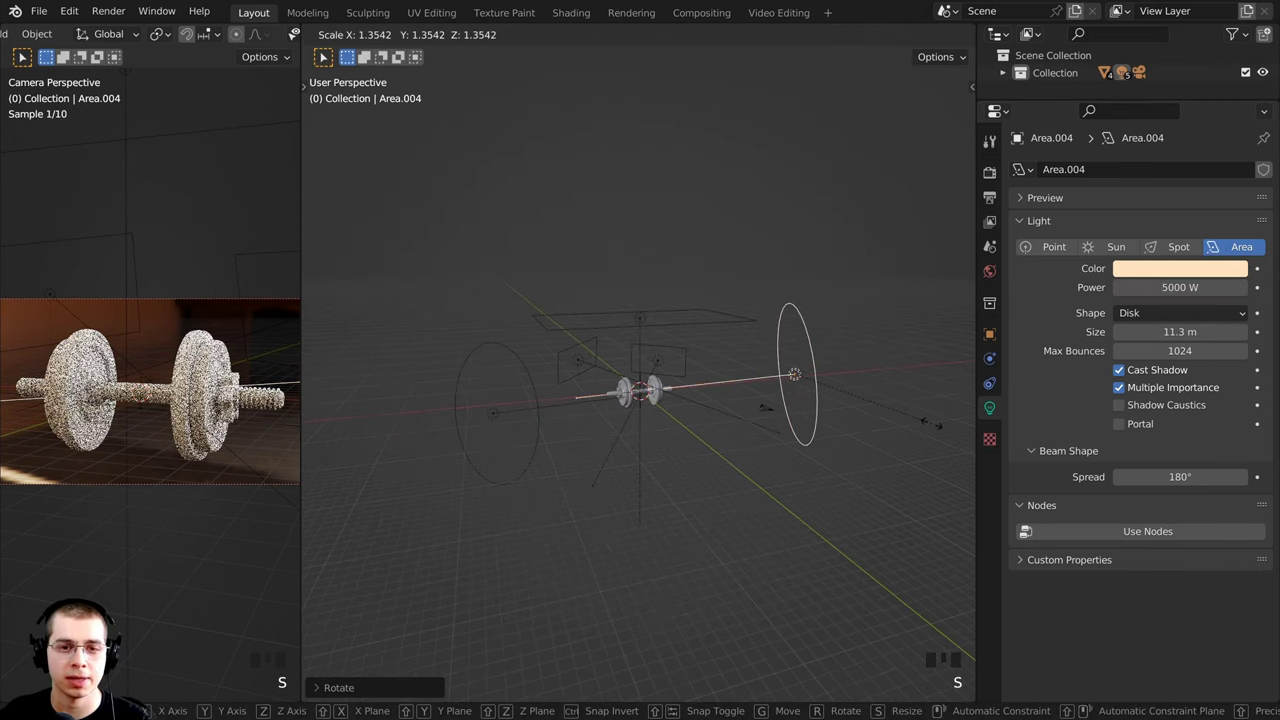
click(928, 424)
click(1128, 269)
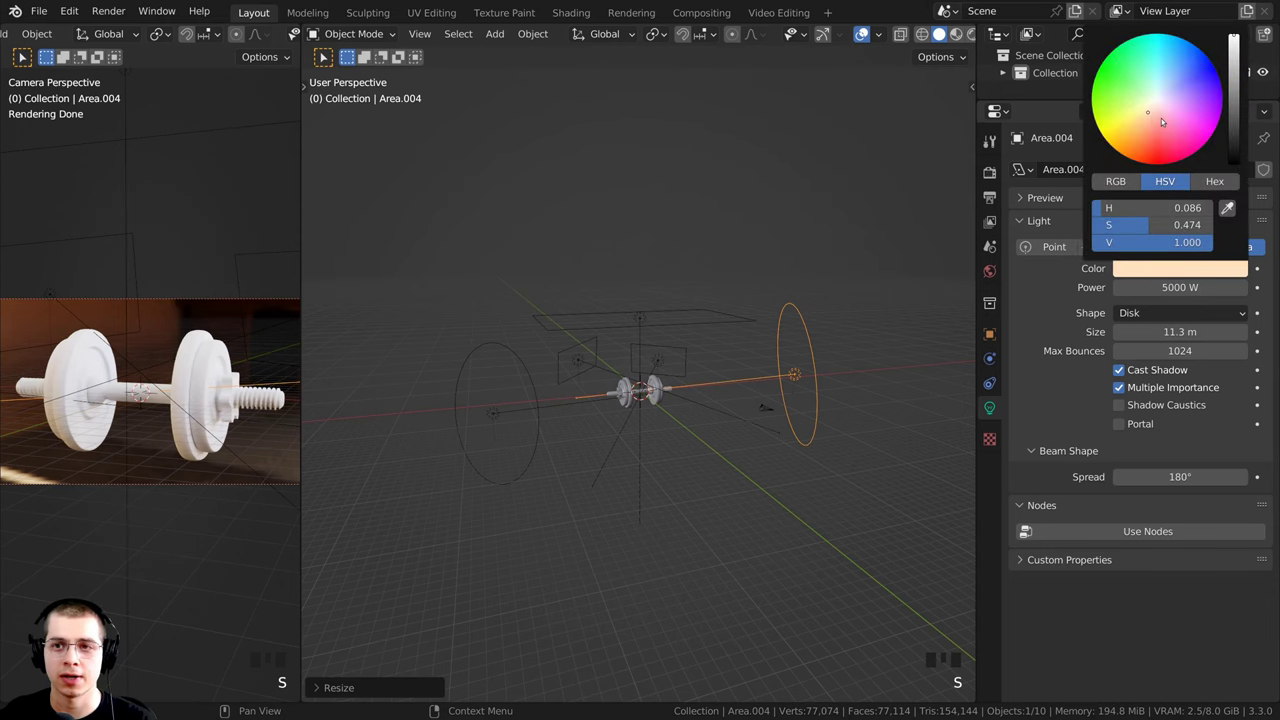
drag(1155, 116, 1161, 87)
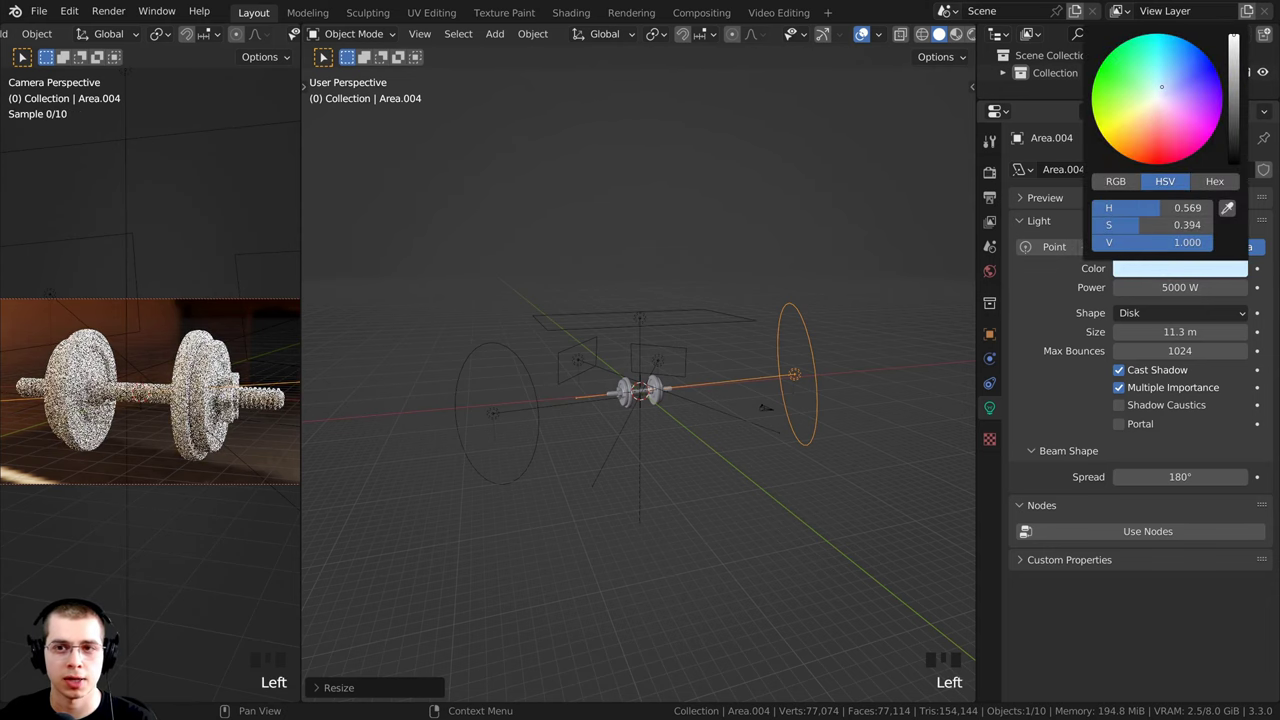
Step: Widen the rendered camera view and examine the lighting on the dumbbell and the arrangement of lights around it
drag(297, 435, 352, 430)
scroll(300, 430, up, 4)
scroll(290, 424, up, 2)
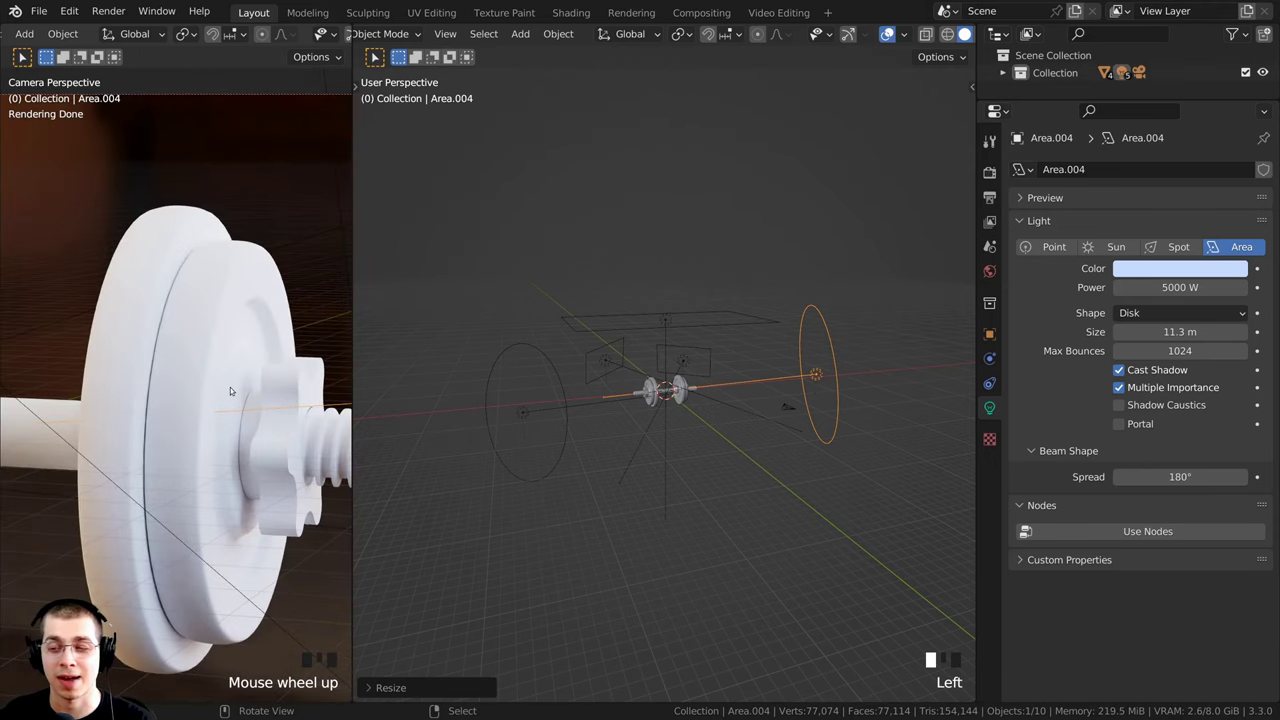
scroll(180, 470, down, 5)
shift+middle_drag(128, 482, 230, 474)
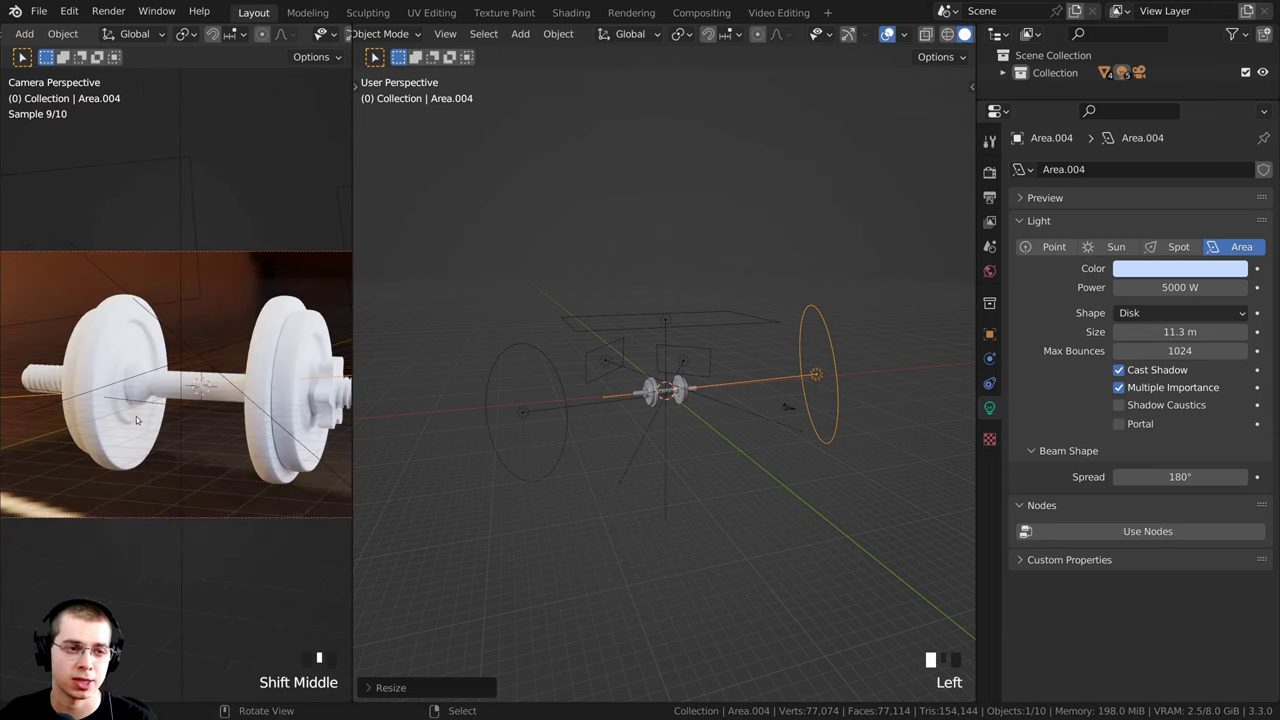
shift+middle_drag(137, 420, 134, 429)
key(g)
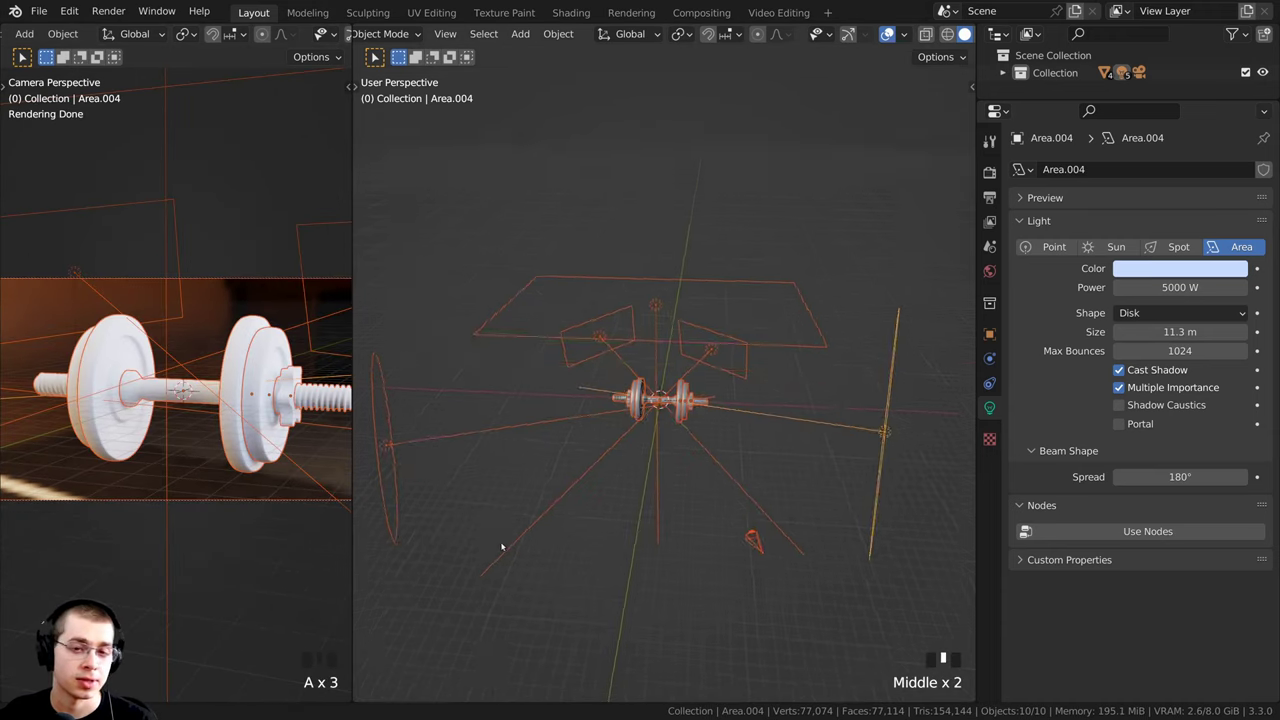
middle_drag(503, 546, 577, 345)
scroll(529, 386, up, 1)
key(a)
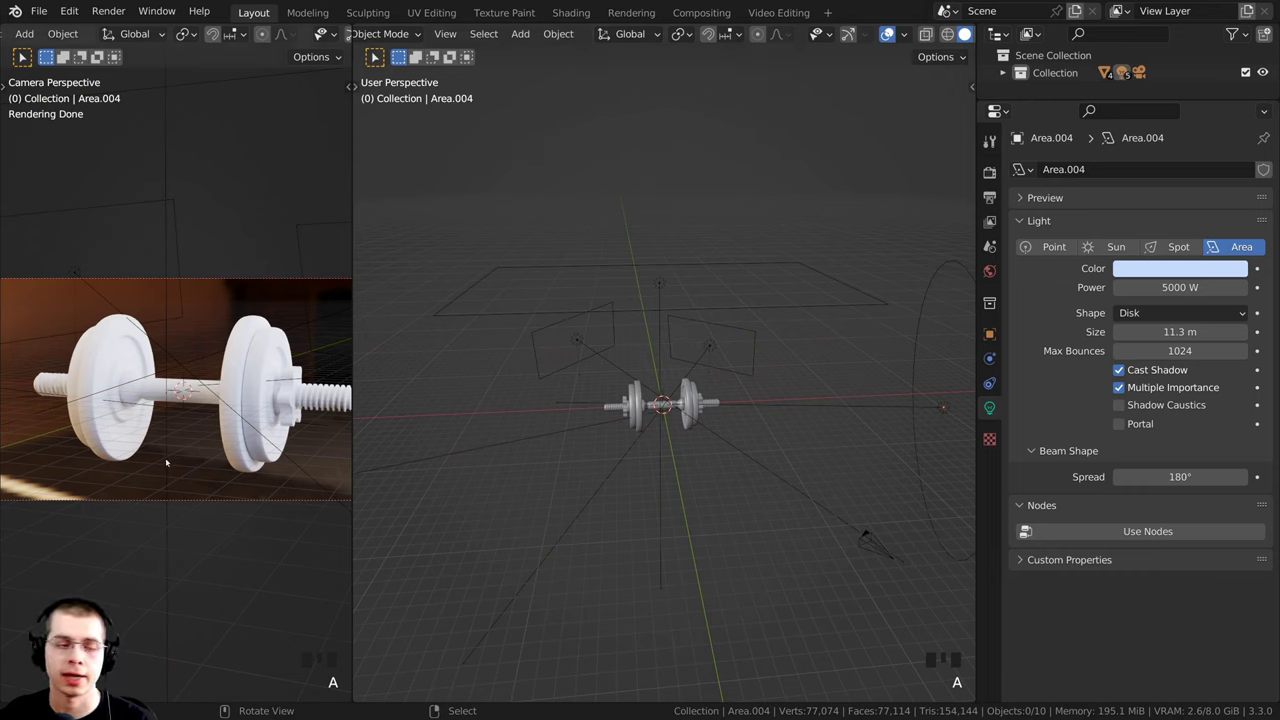
shift+middle_drag(259, 408, 241, 416)
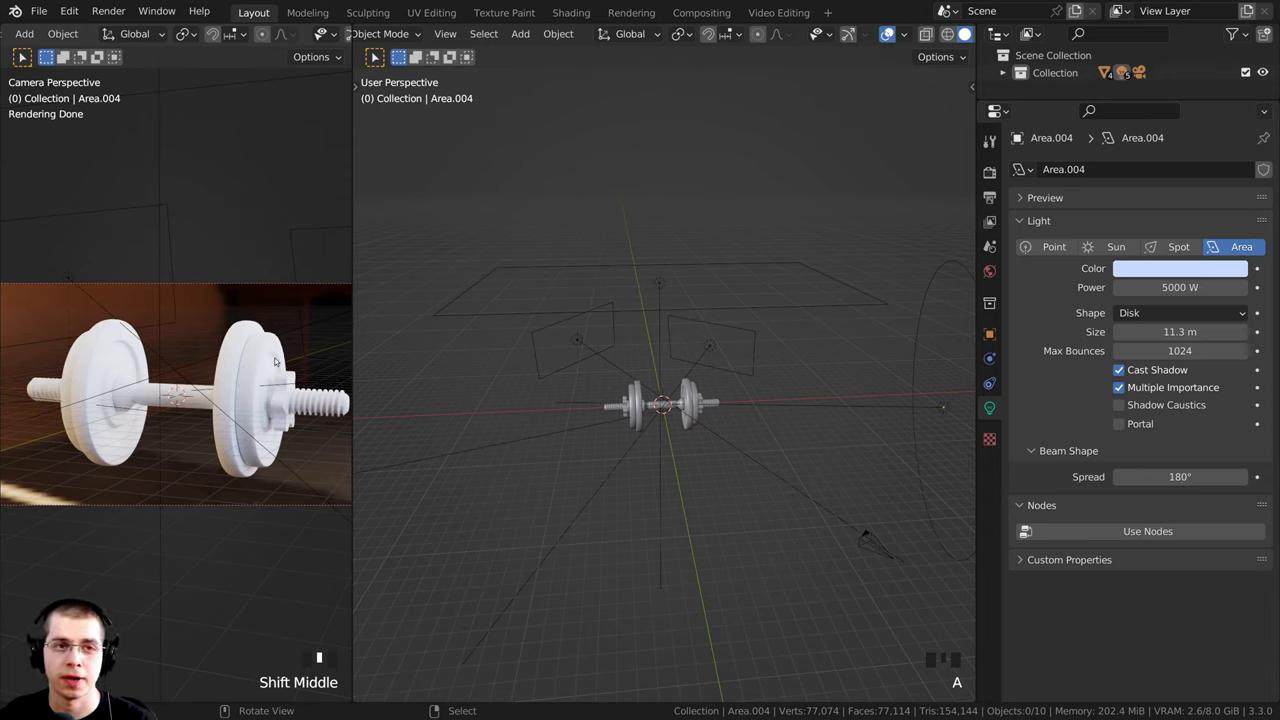
Step: Switch to the Shading workspace and select the dumbbell's threaded bar
click(570, 13)
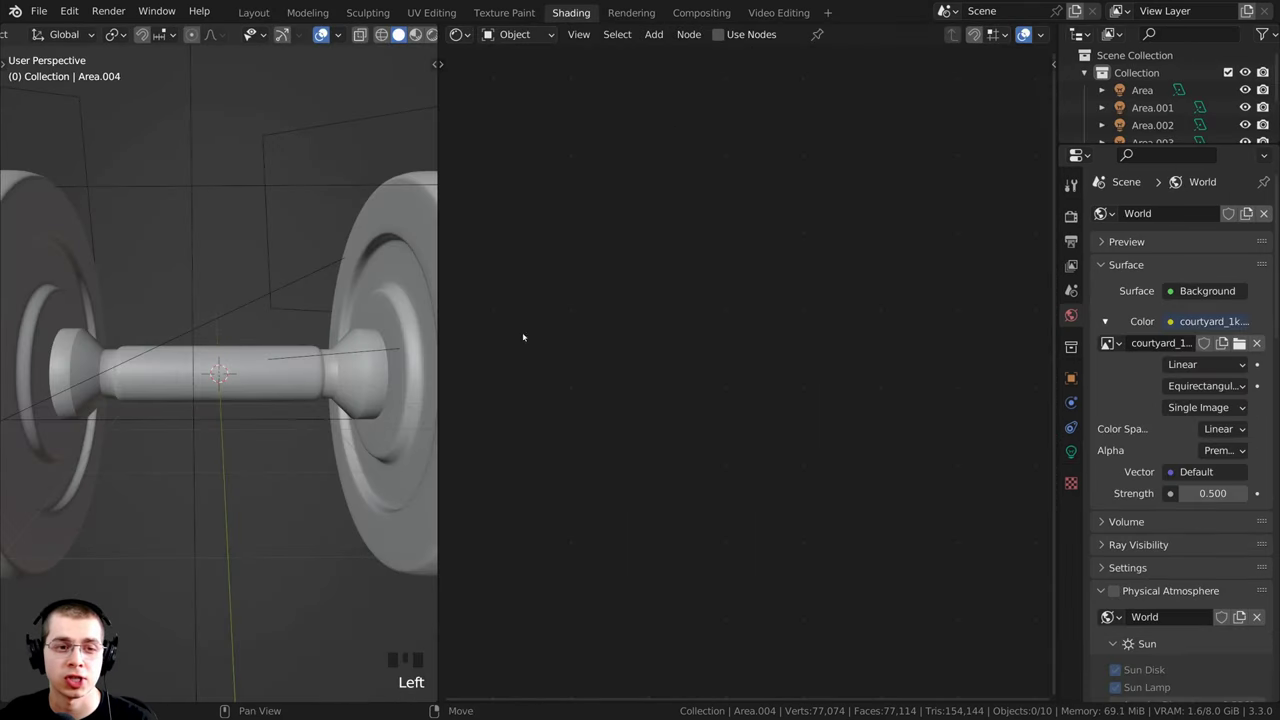
scroll(303, 528, down, 3)
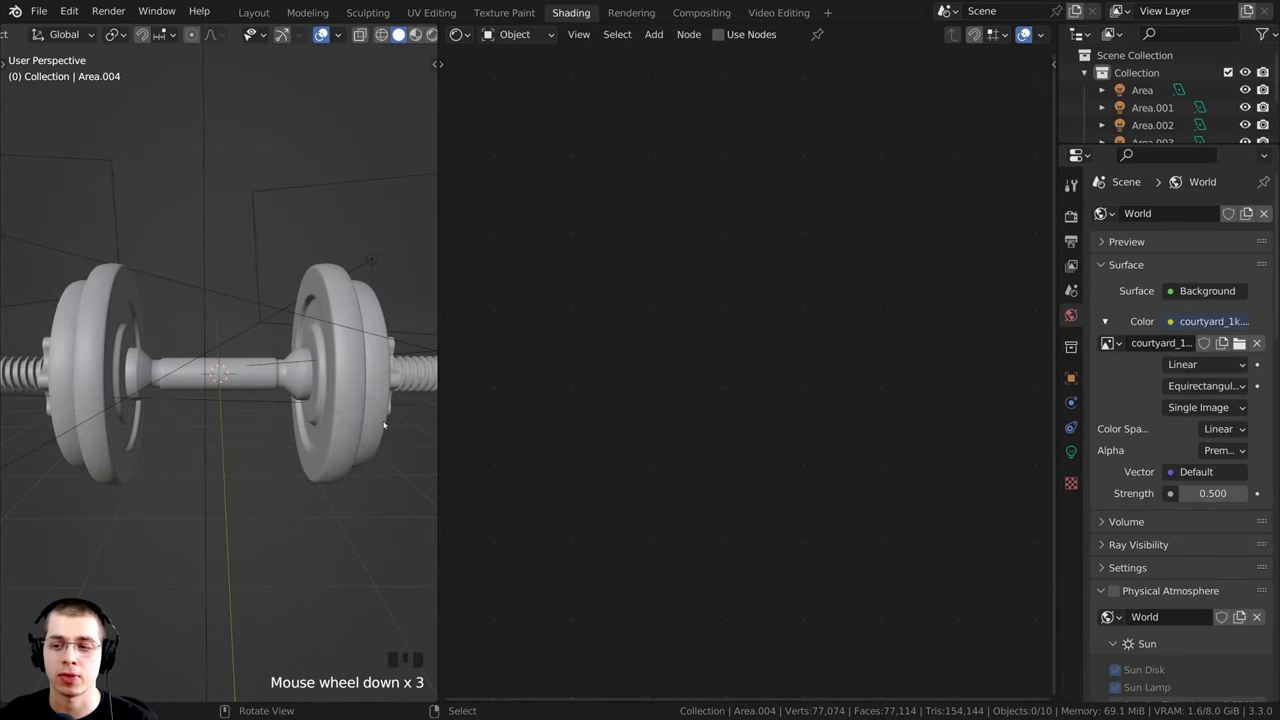
middle_drag(185, 429, 245, 405)
scroll(253, 400, up, 2)
click(249, 378)
scroll(246, 387, down, 2)
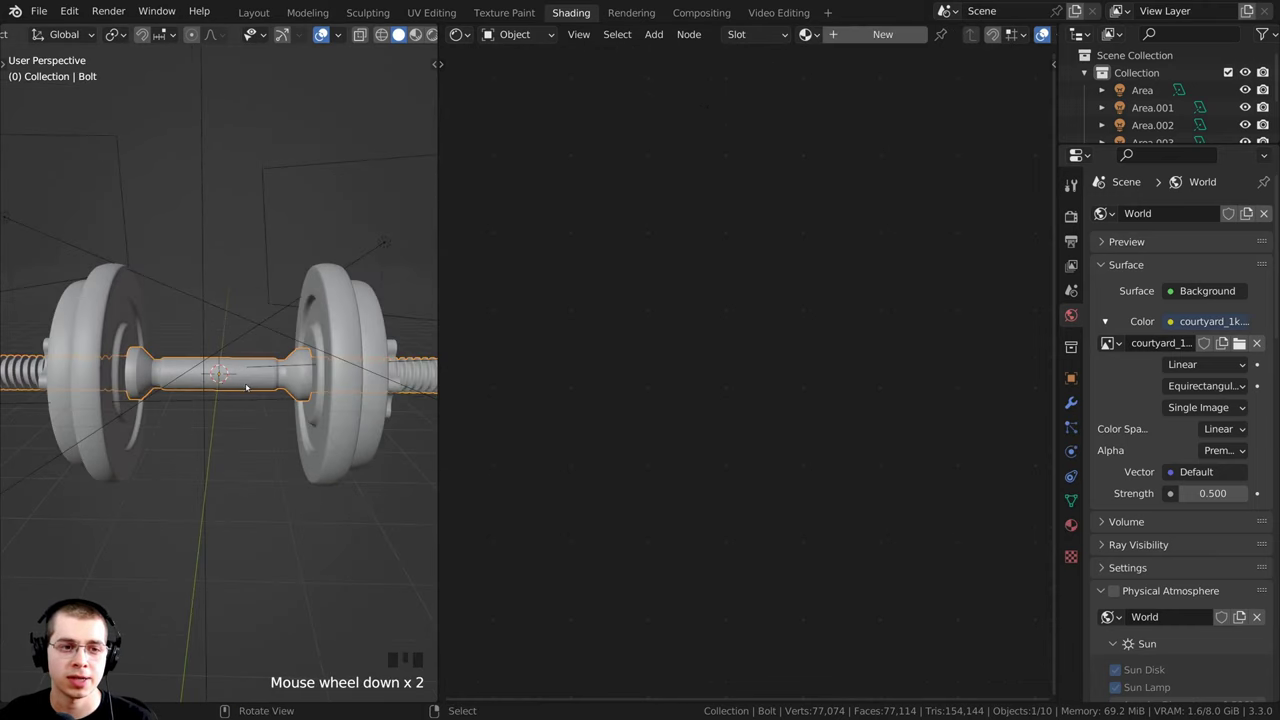
Step: Enlarge the node editor and show the camera view in Rendered shading, close up on the bar's threaded end
drag(438, 344, 348, 352)
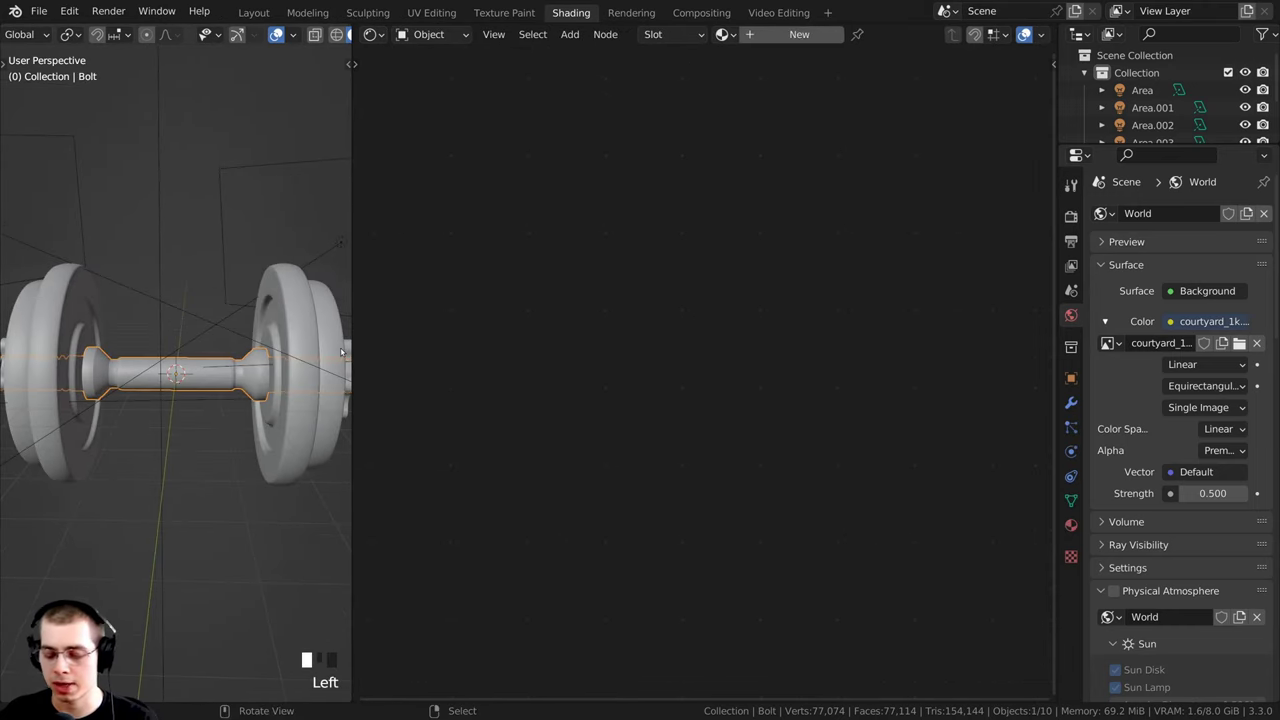
key(KP_0)
scroll(250, 420, up, 9)
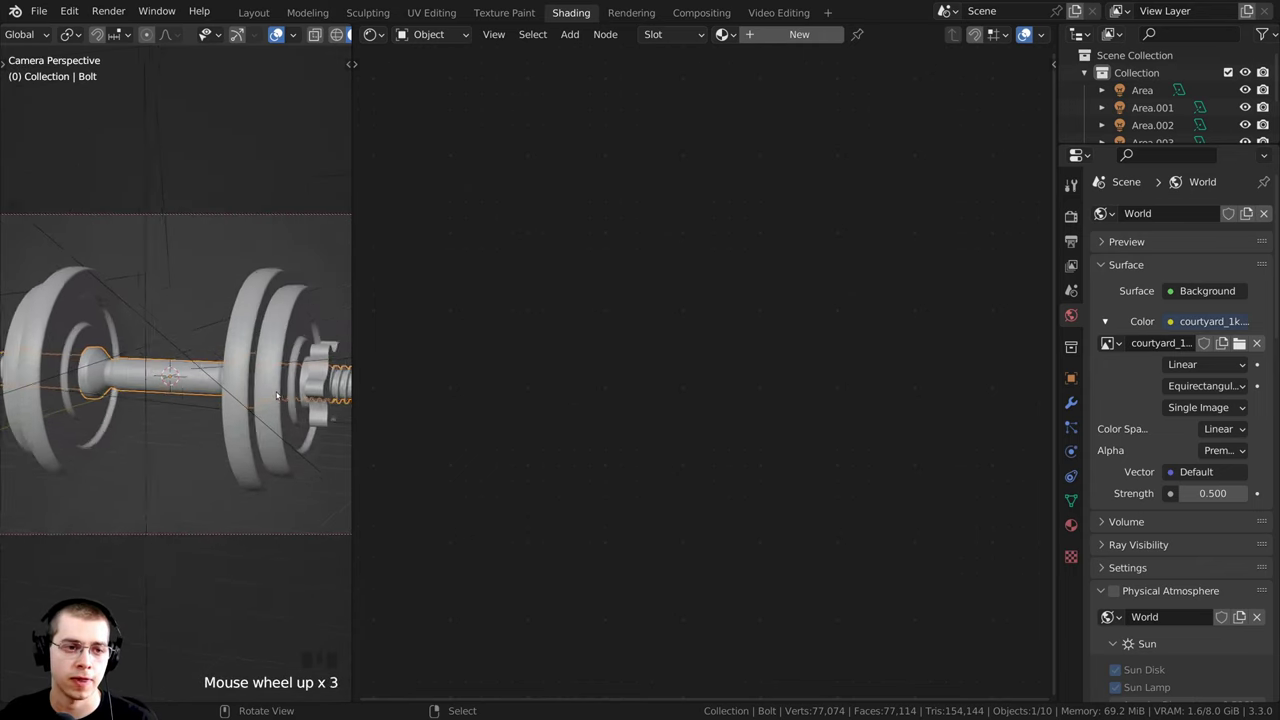
key(z)
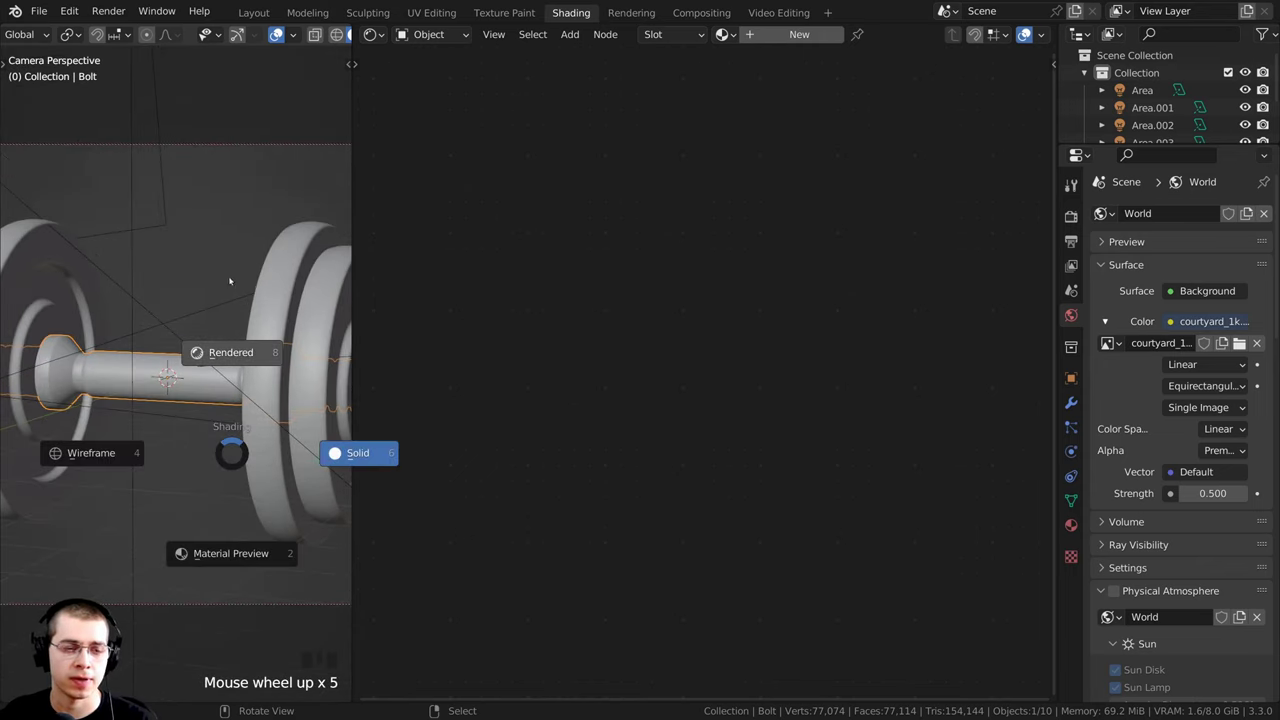
click(231, 277)
shift+middle_drag(151, 371, 106, 380)
scroll(100, 382, up, 3)
scroll(203, 378, up, 1)
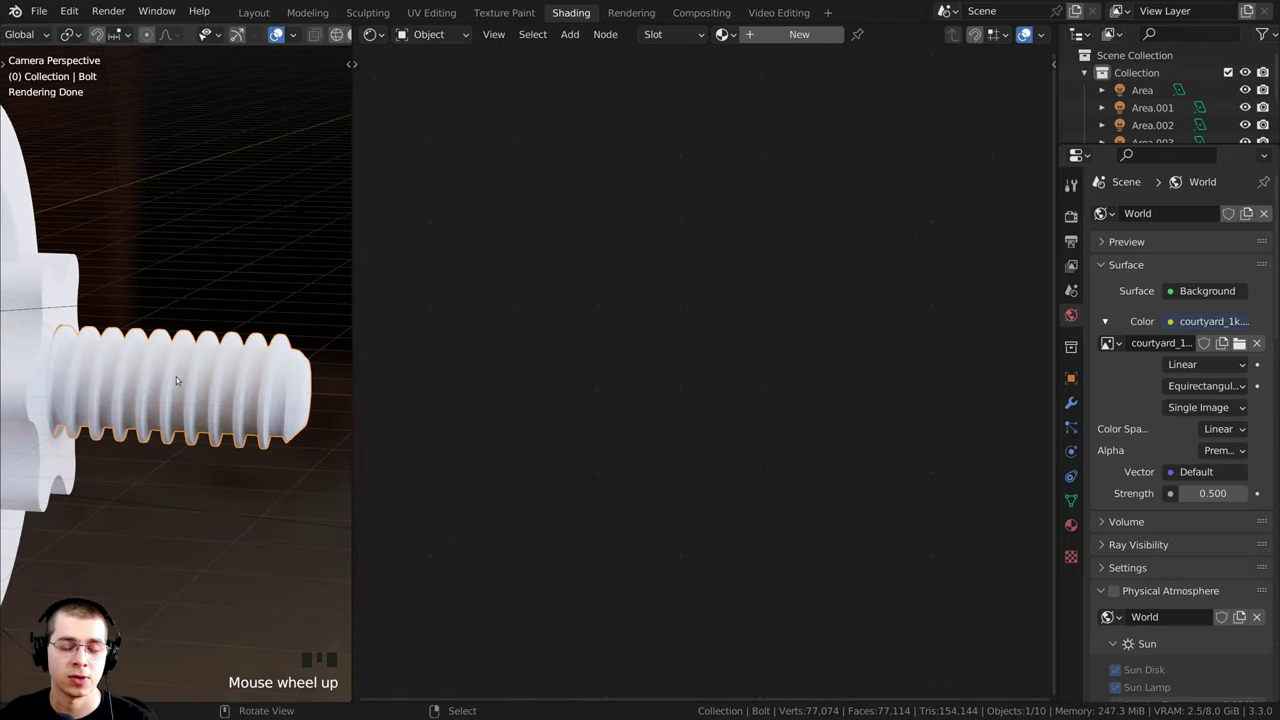
Step: Create a new material on the threaded bar and name it Metal
click(781, 35)
click(850, 34)
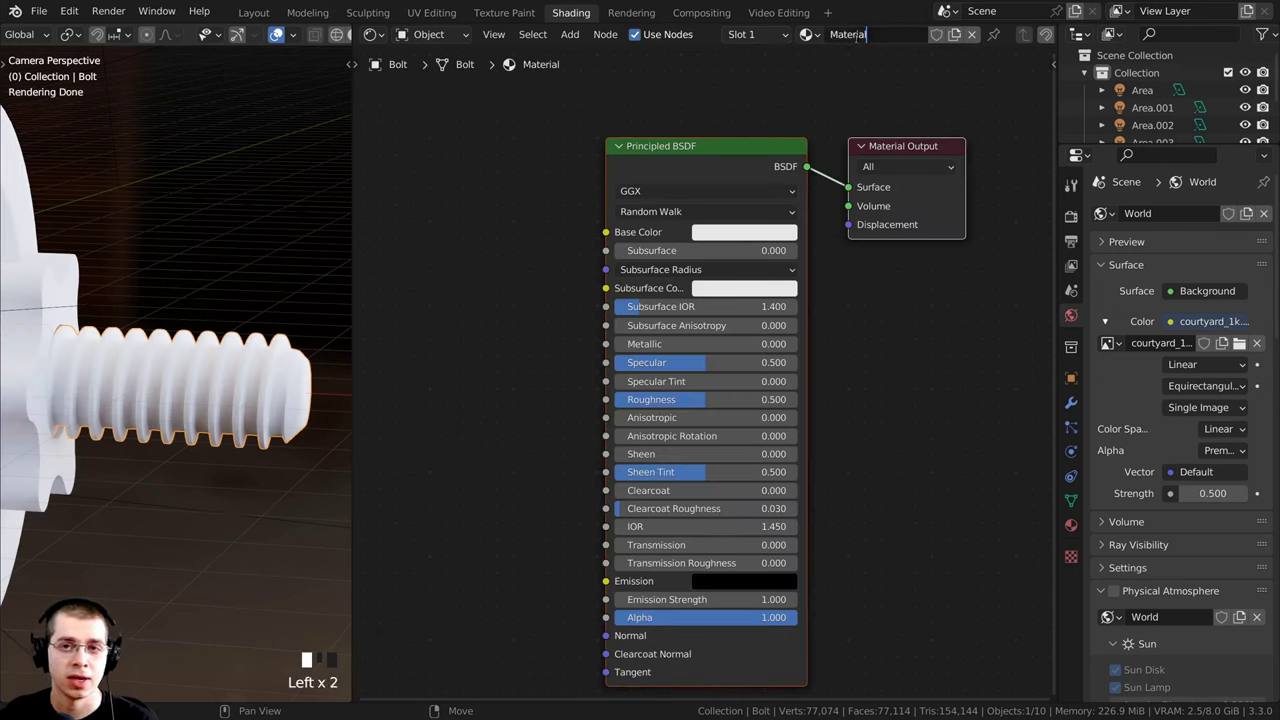
drag(860, 35, 829, 35)
text(Me)
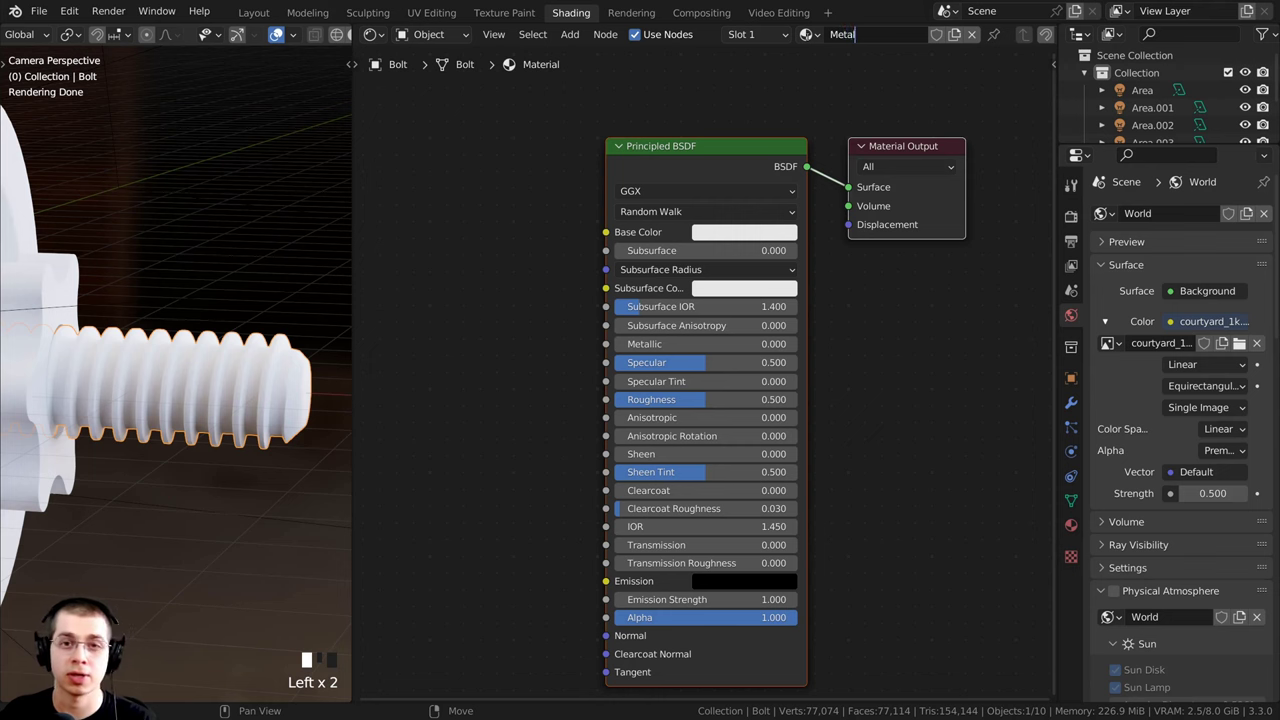
key(Return)
Step: Show the bar's material properties and adjust the editor layout to leave more room for the shader nodes
click(1071, 525)
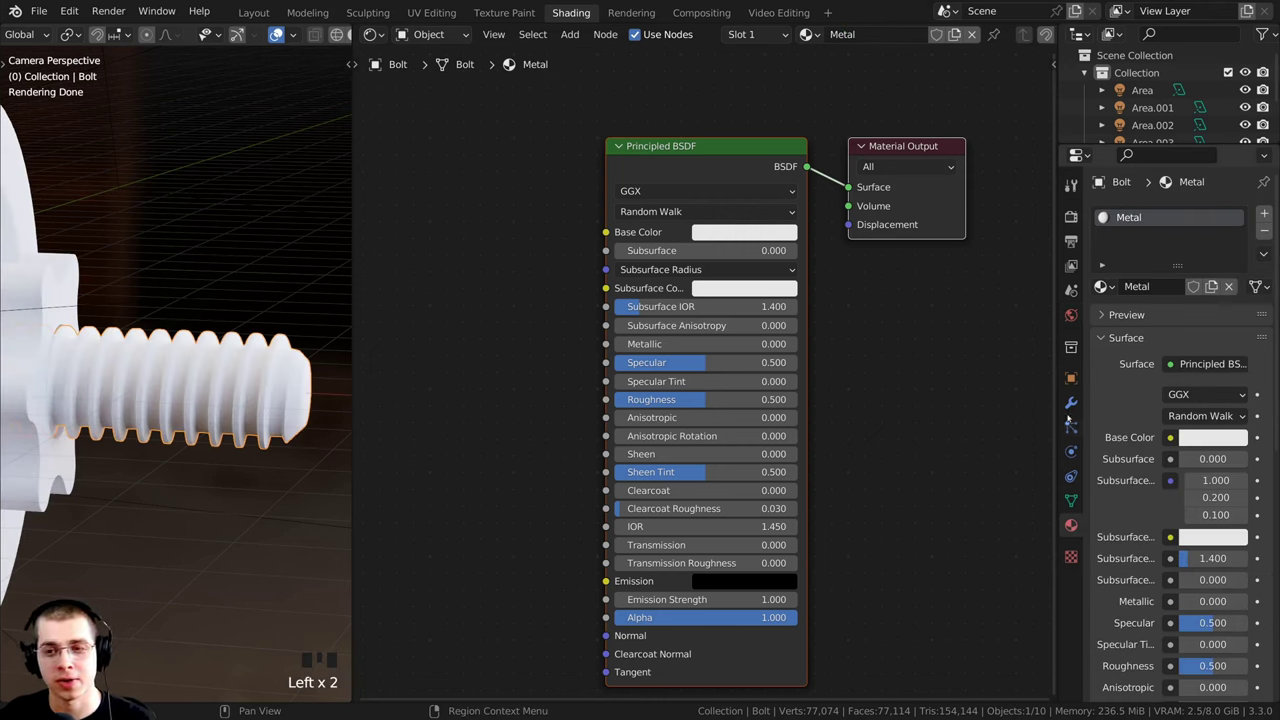
drag(1051, 390, 1029, 392)
scroll(869, 380, down, 2)
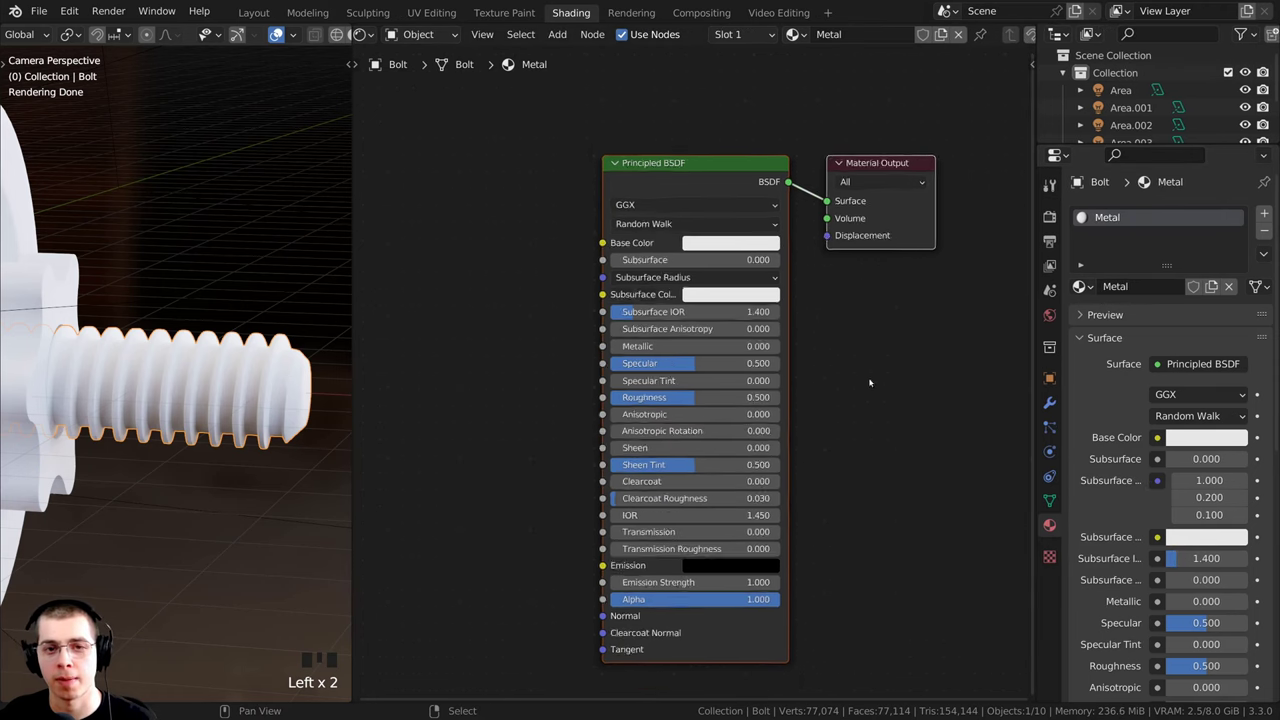
middle_drag(869, 380, 892, 369)
drag(1035, 237, 1071, 237)
scroll(617, 206, down, 3)
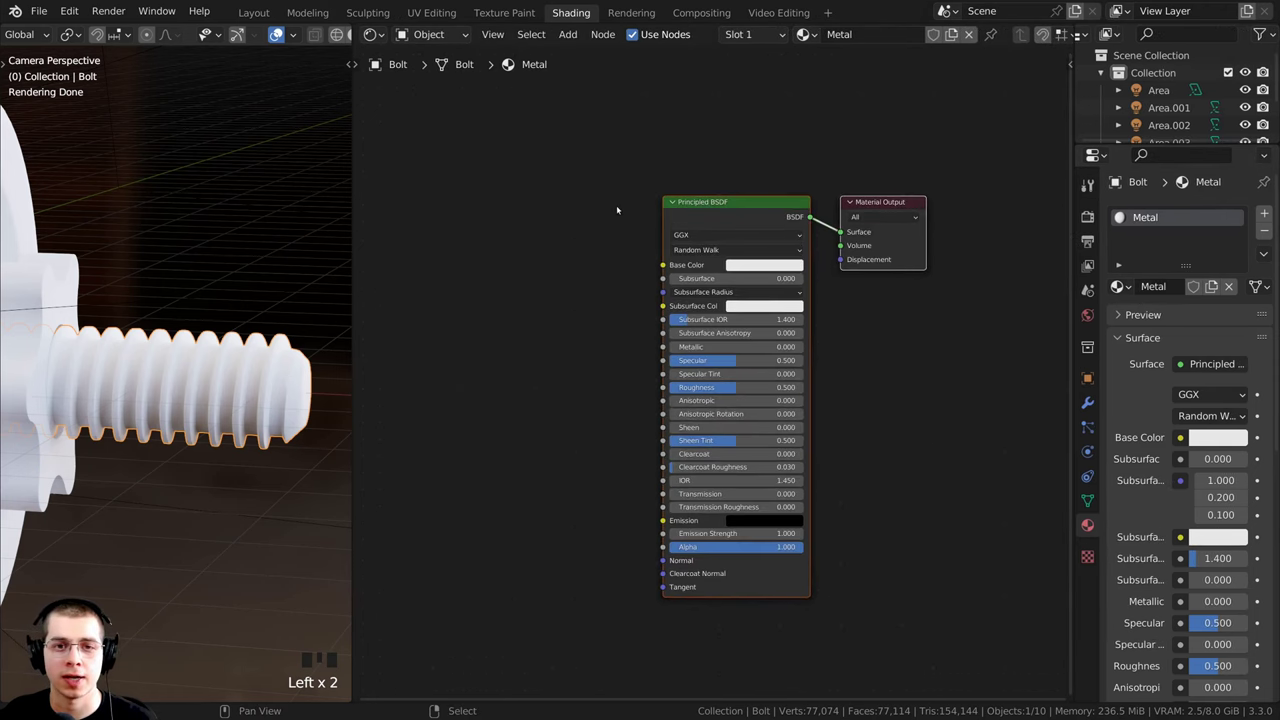
Step: Set Metallic to 1 on the Metal material's Principled BSDF and check the result on the threads
scroll(744, 234, up, 2)
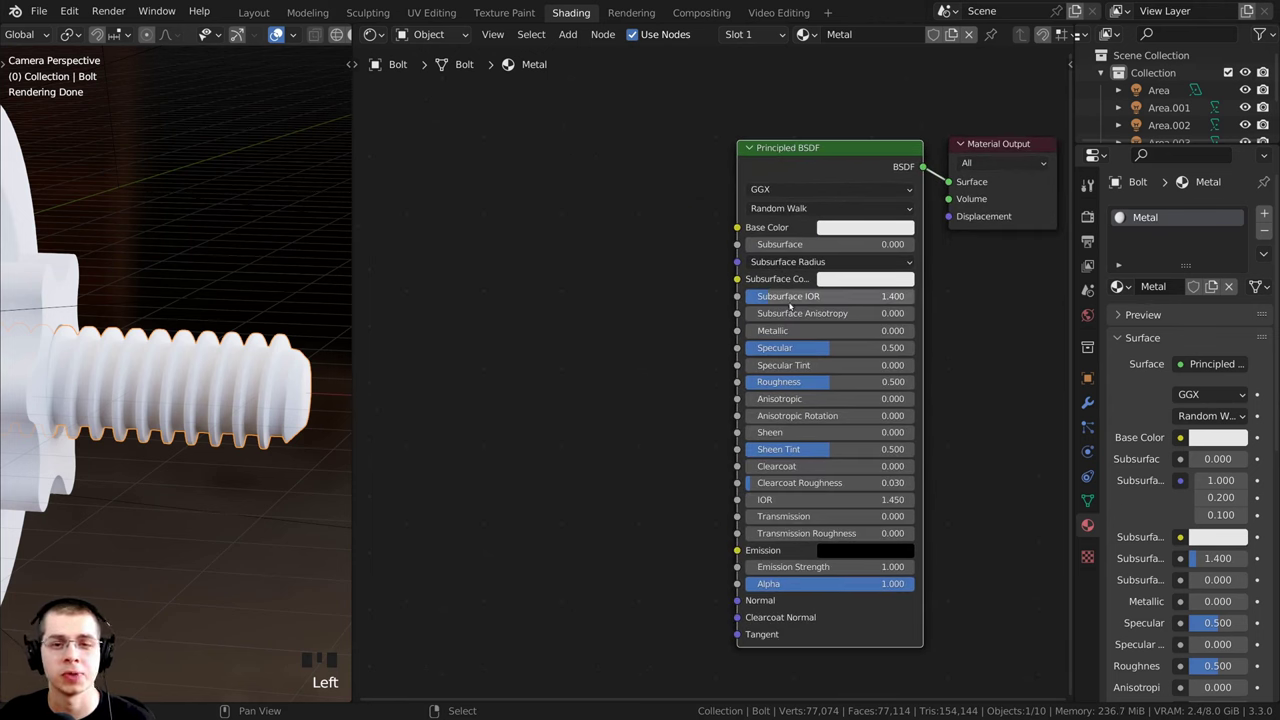
scroll(819, 365, up, 1)
scroll(818, 365, up, 1)
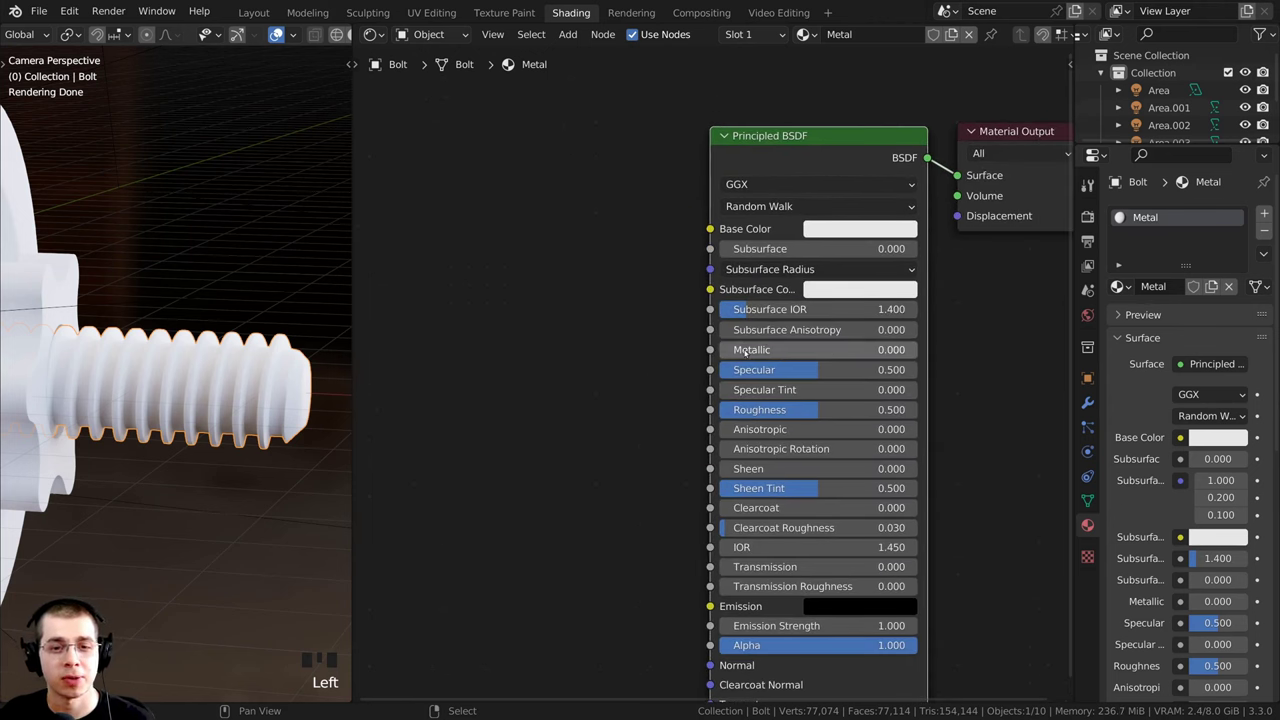
drag(741, 354, 935, 354)
shift+middle_drag(290, 373, 240, 270)
scroll(176, 387, up, 2)
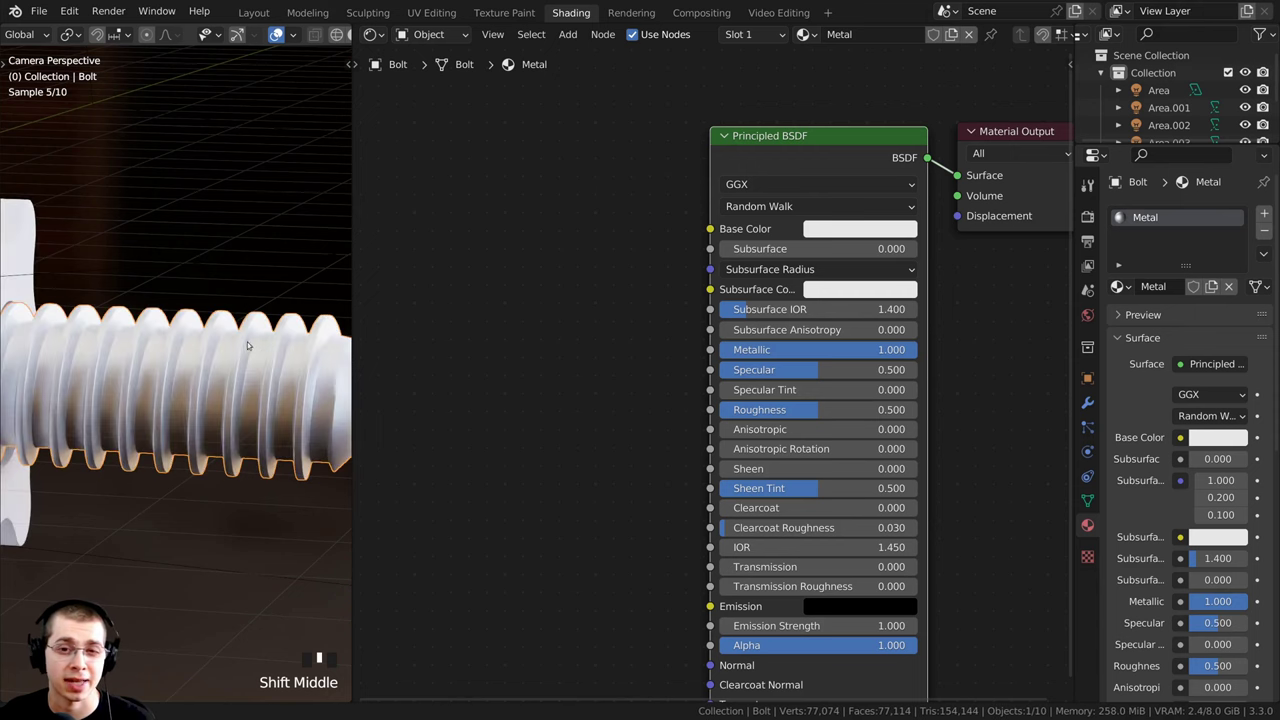
scroll(240, 270, down, 1)
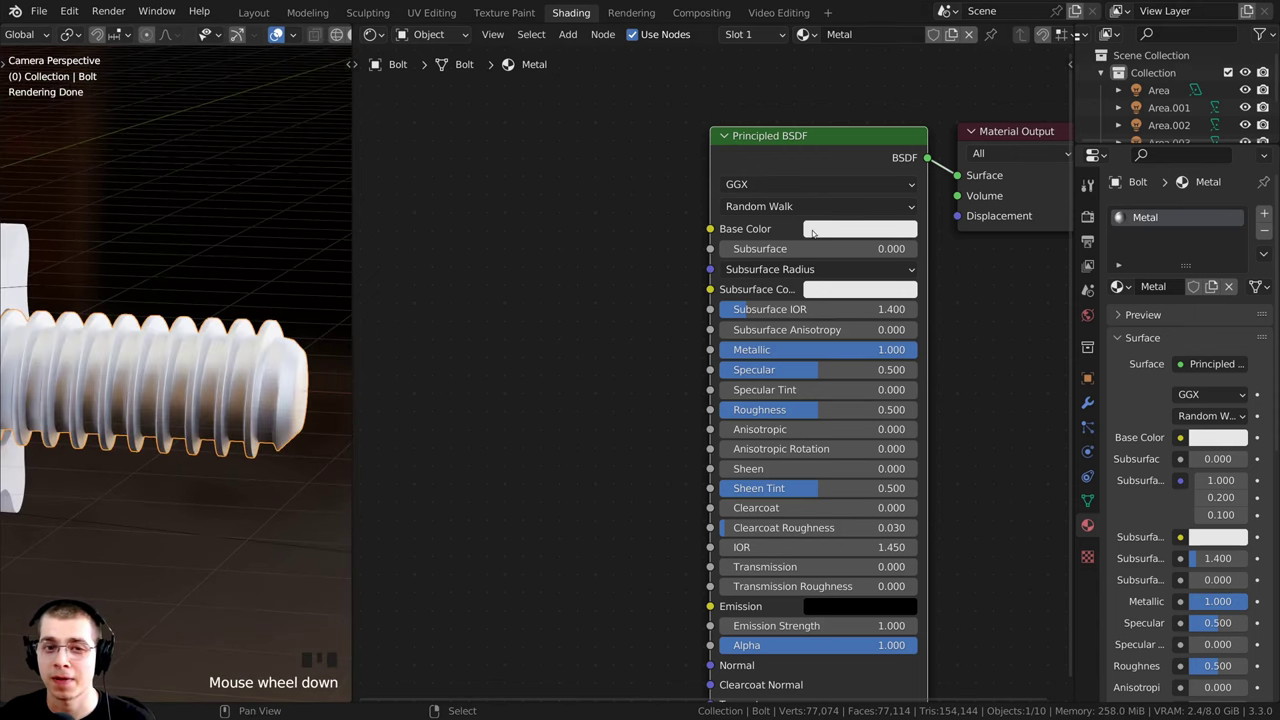
Step: Darken the Metal material's Base Color to a mid grey with a value of about 0.397
scroll(812, 232, down, 1)
click(824, 252)
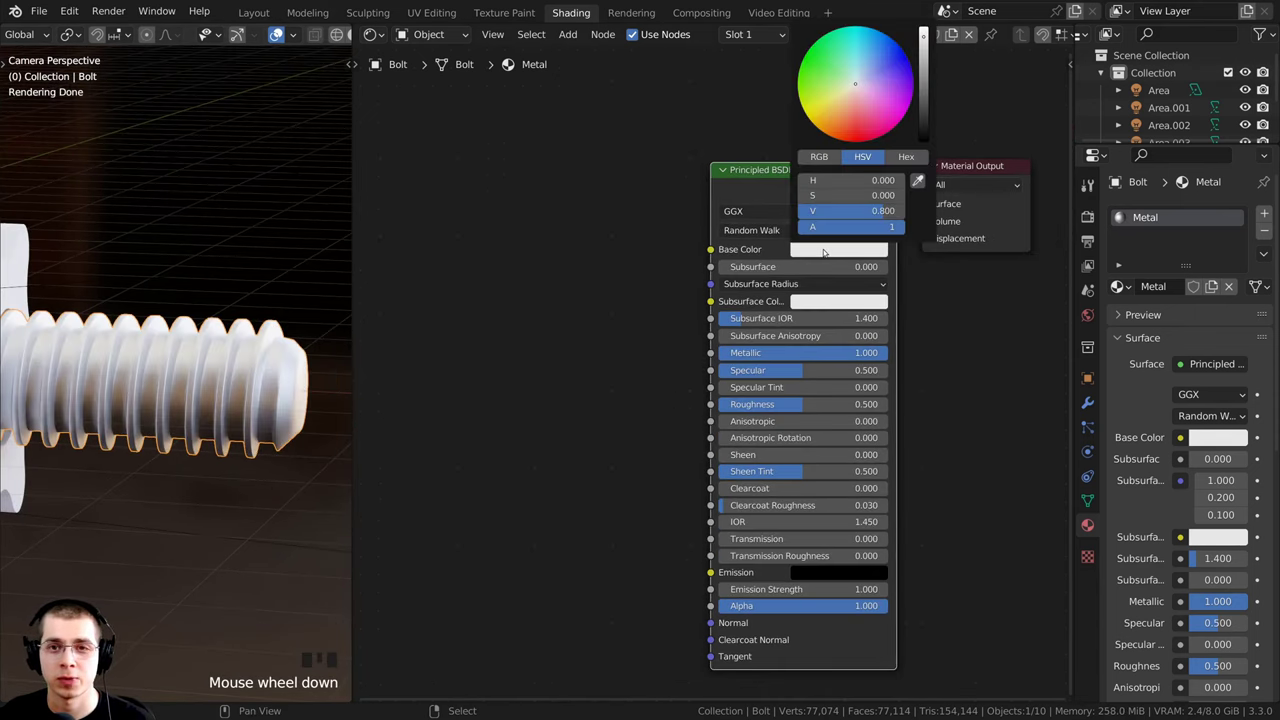
drag(924, 37, 923, 64)
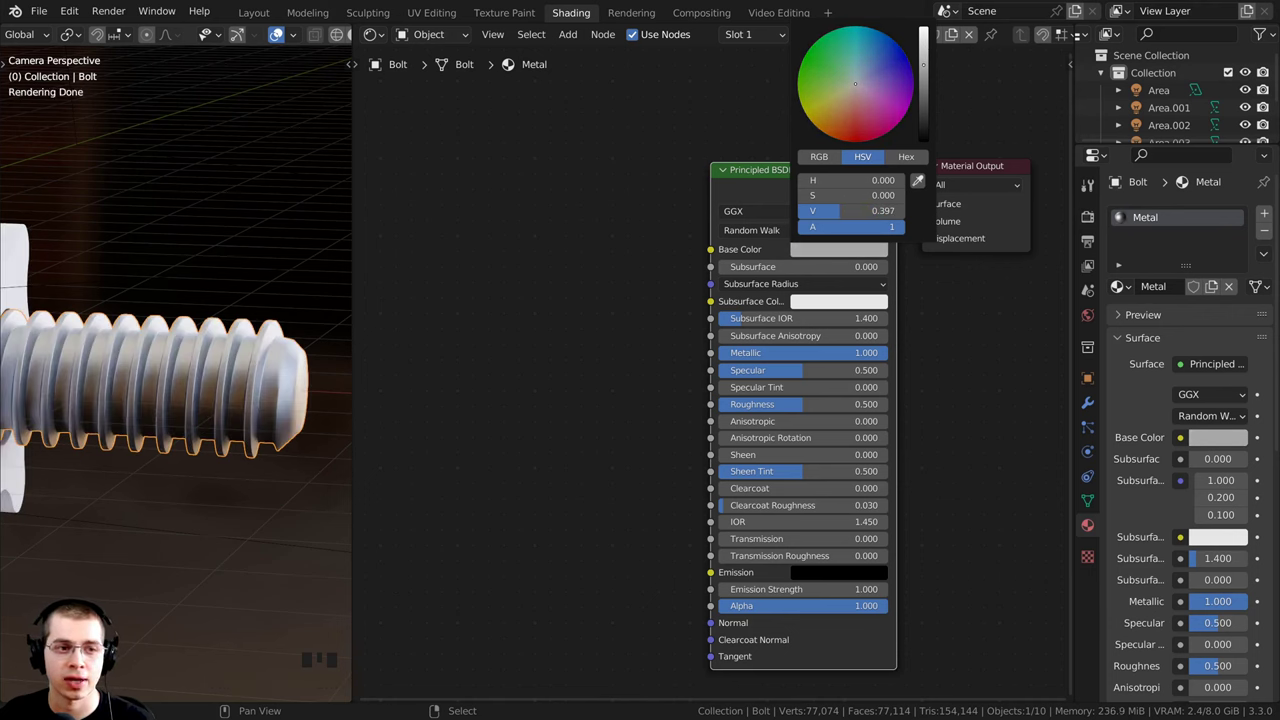
scroll(773, 388, down, 1)
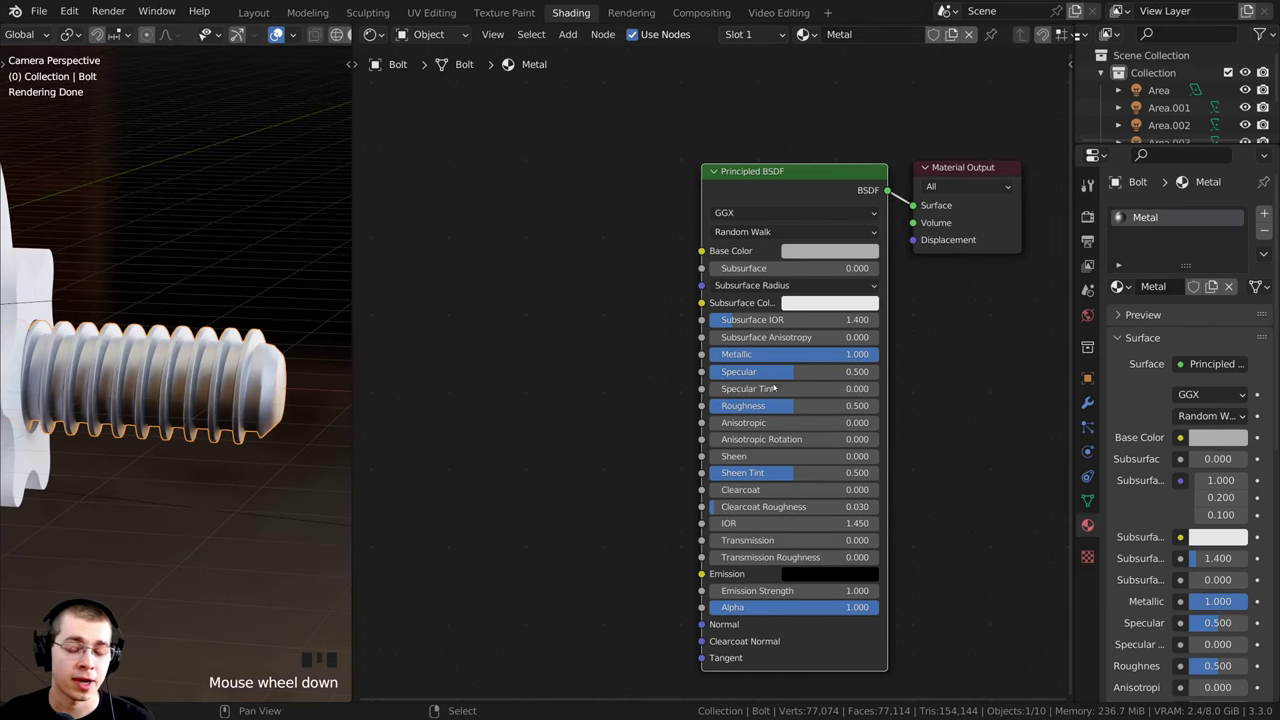
Step: Set the Principled BSDF's Roughness to 0.29 and check the reflections on the bar's threaded end
scroll(773, 390, down, 2)
mouse_move(777, 417)
mouse_down()
mouse_move(743, 417)
mouse_move(777, 417)
mouse_up()
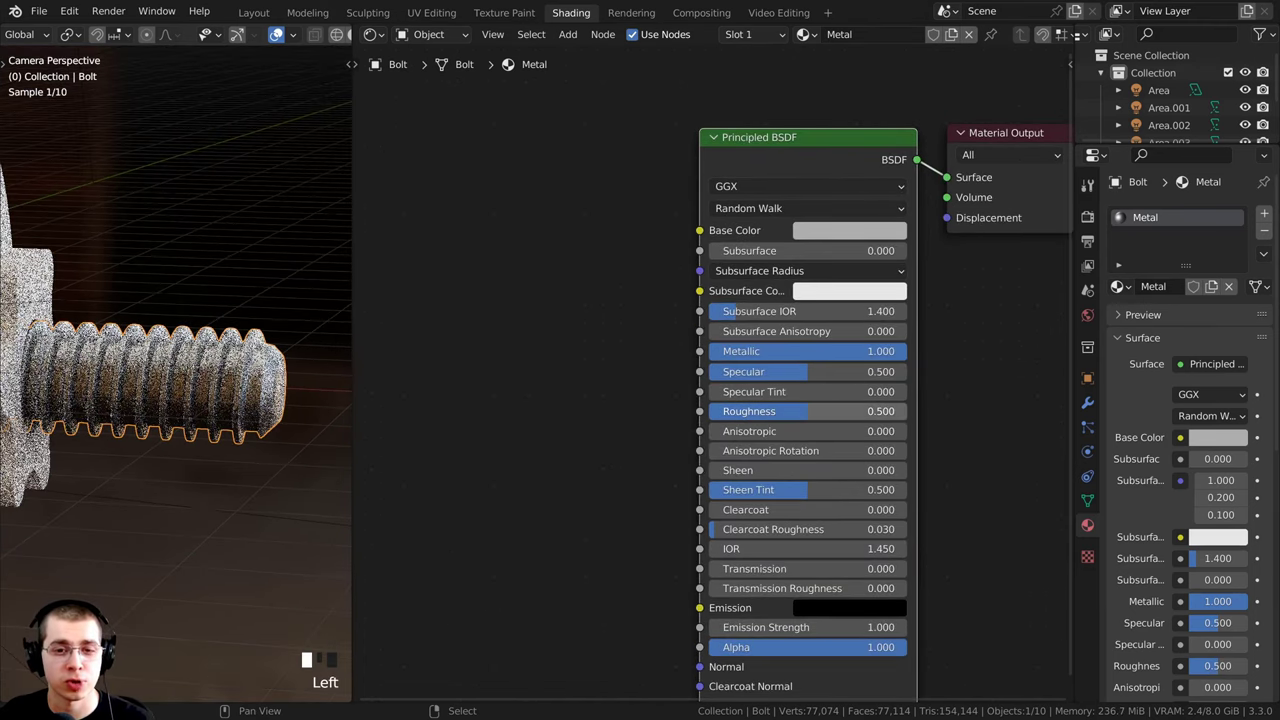
double_click(770, 412)
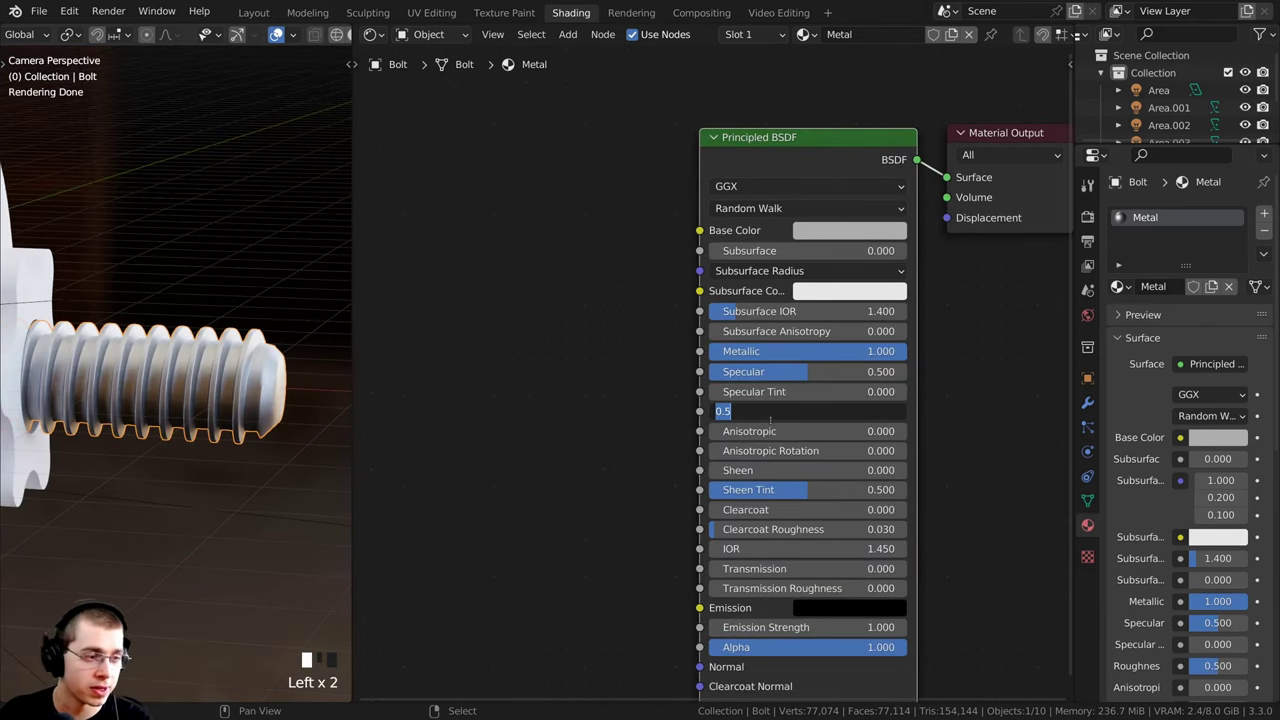
key(BackSpace)
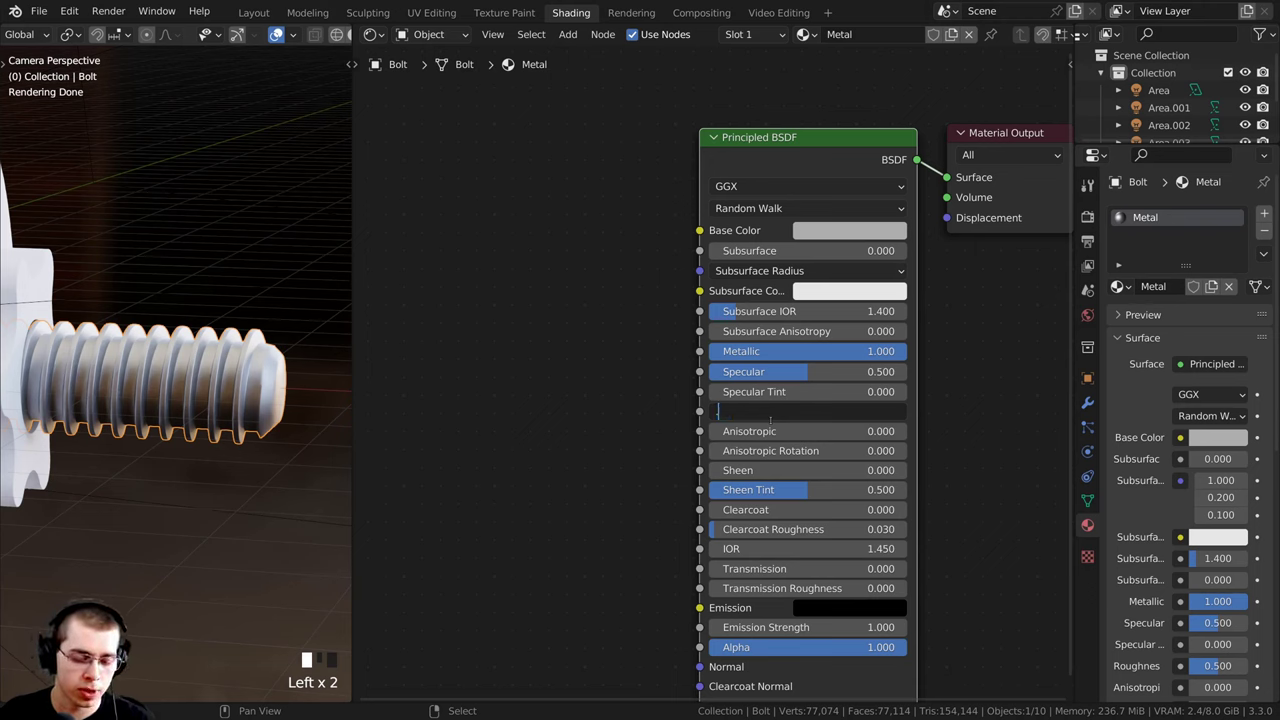
text(.29)
key(Return)
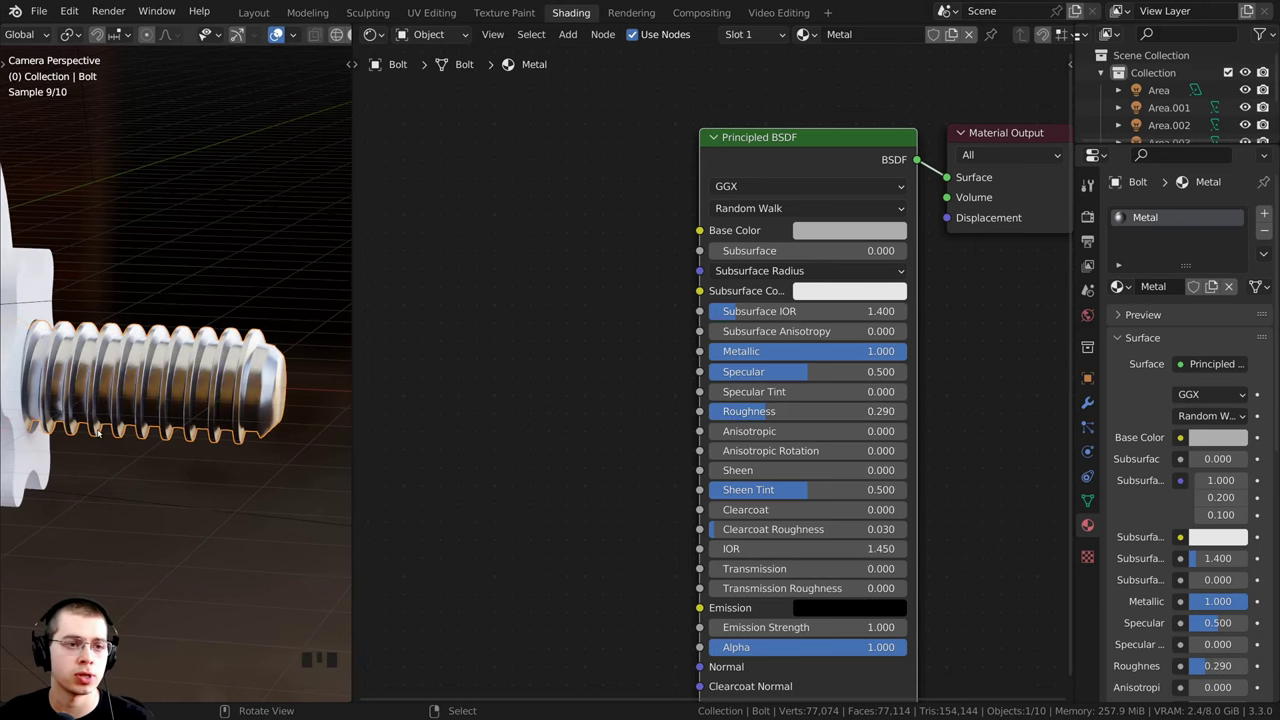
scroll(194, 375, up, 2)
scroll(712, 380, down, 2)
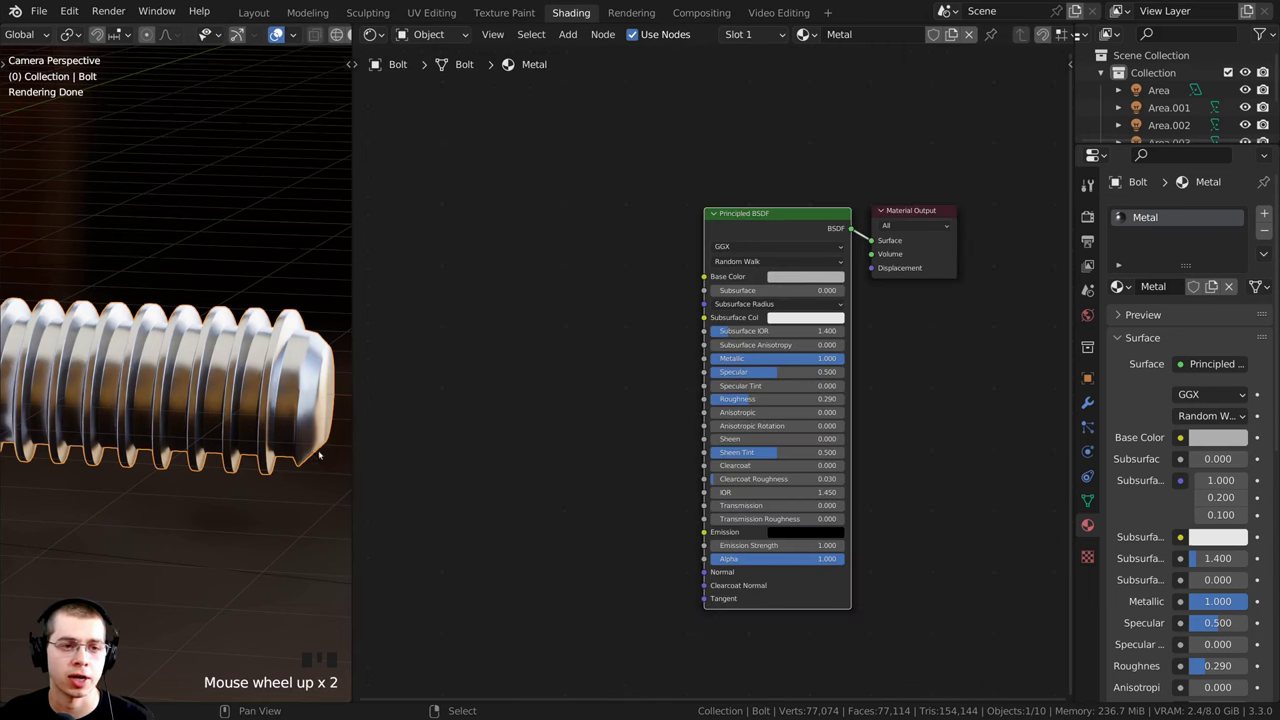
scroll(194, 410, down, 4)
scroll(253, 352, up, 3)
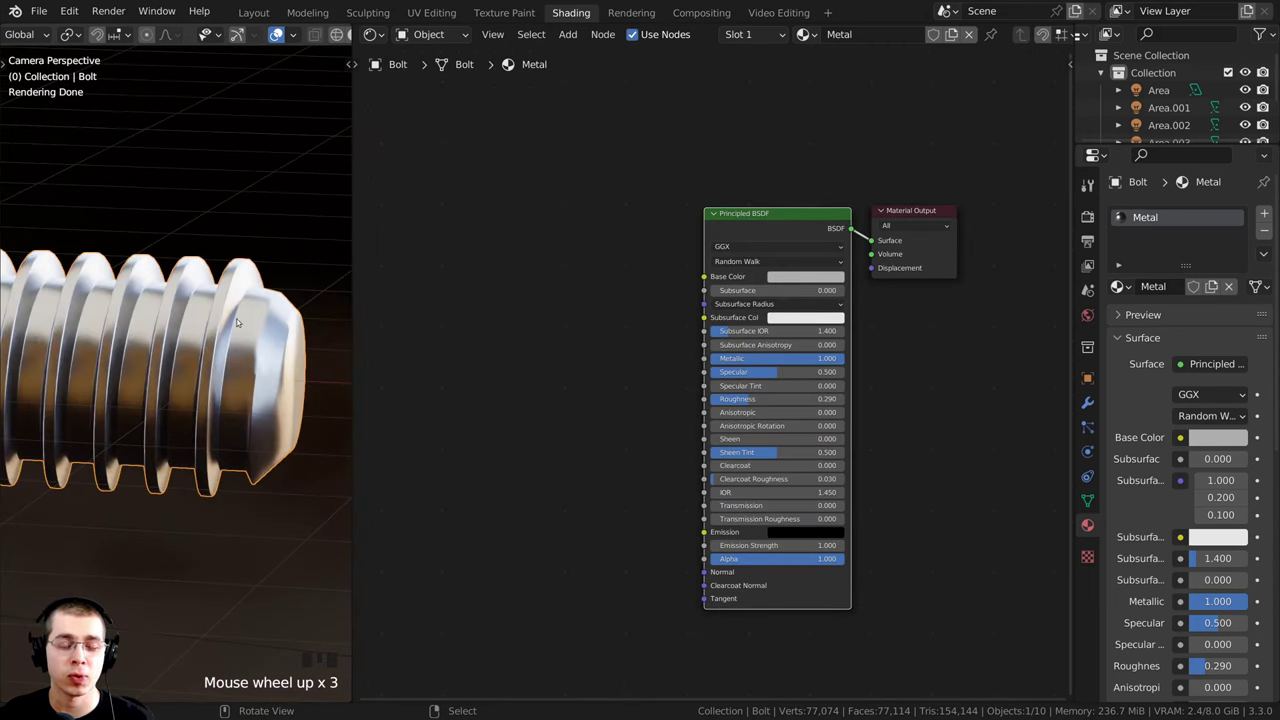
Step: Add a Noise Texture node in the free space beside the Principled BSDF
scroll(804, 484, up, 1)
middle_drag(703, 488, 773, 427)
key(shift+a)
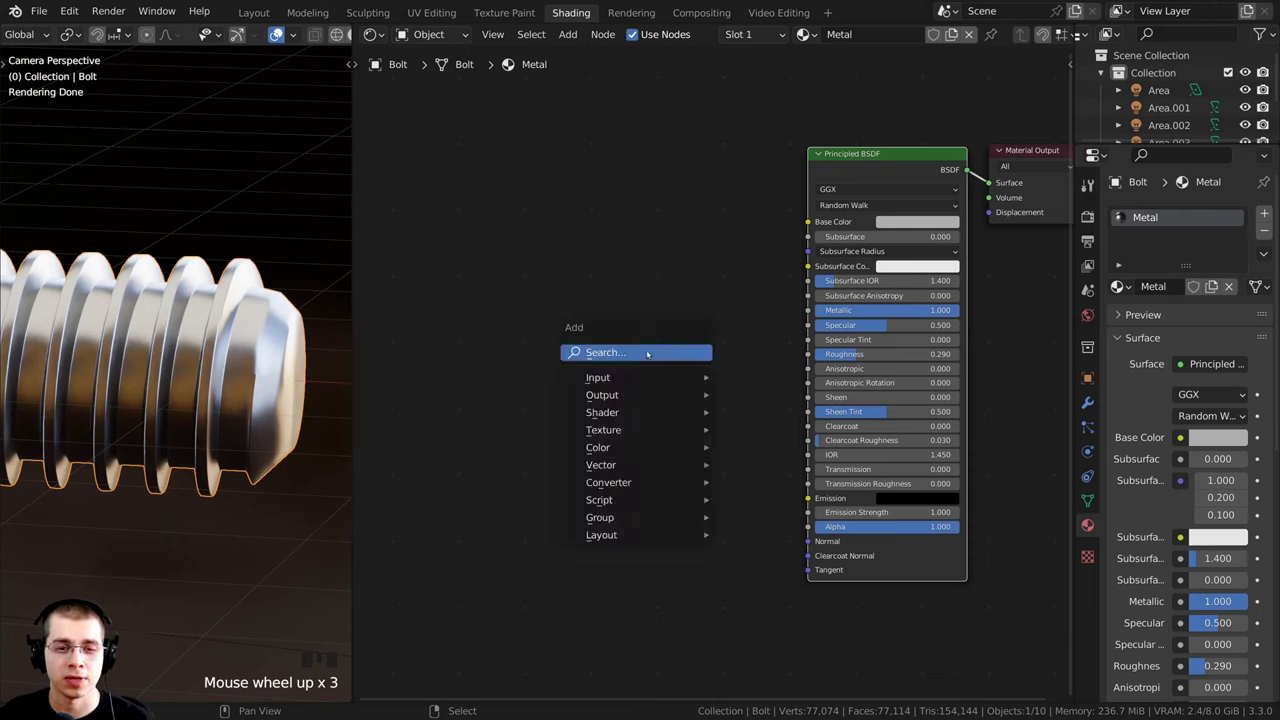
click(603, 353)
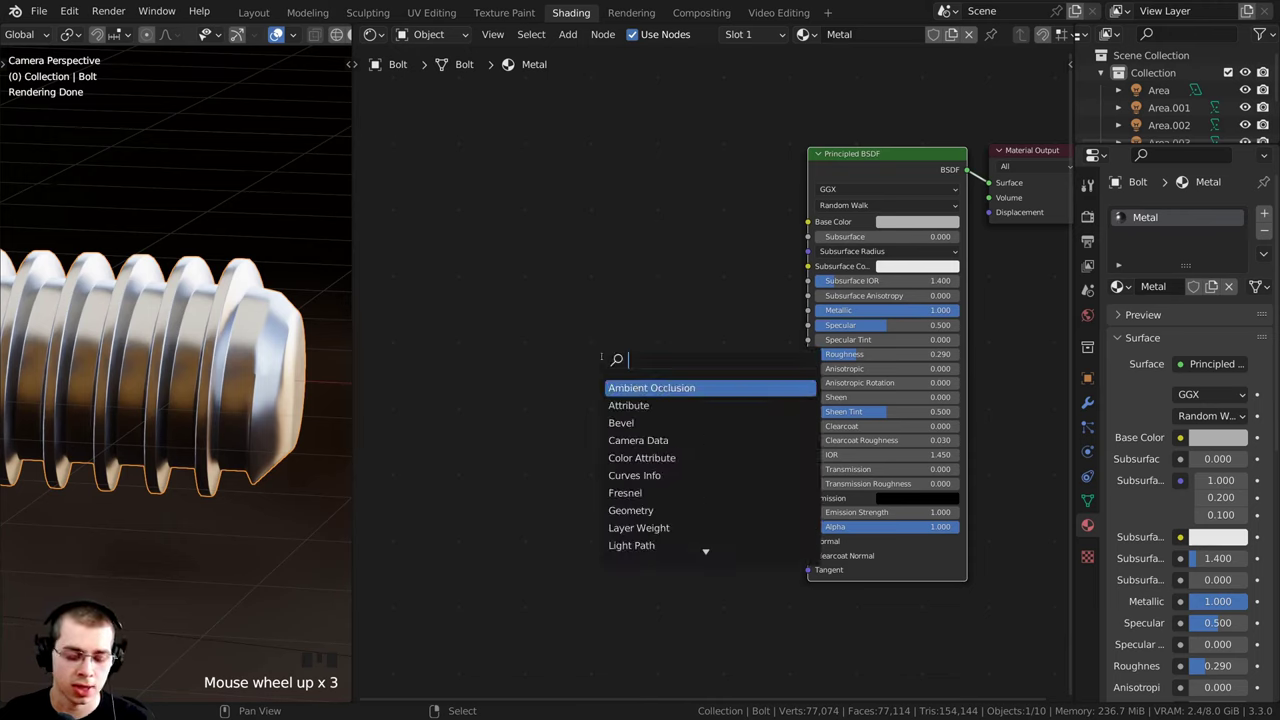
text(noise)
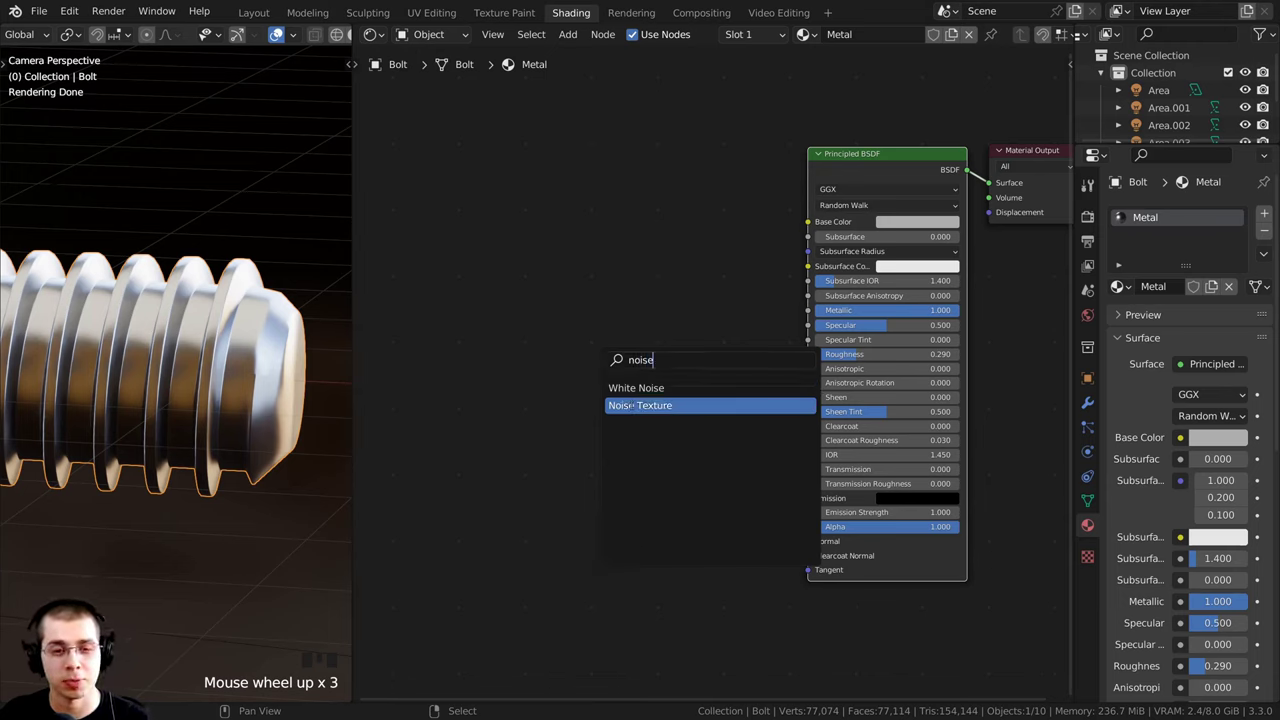
click(636, 405)
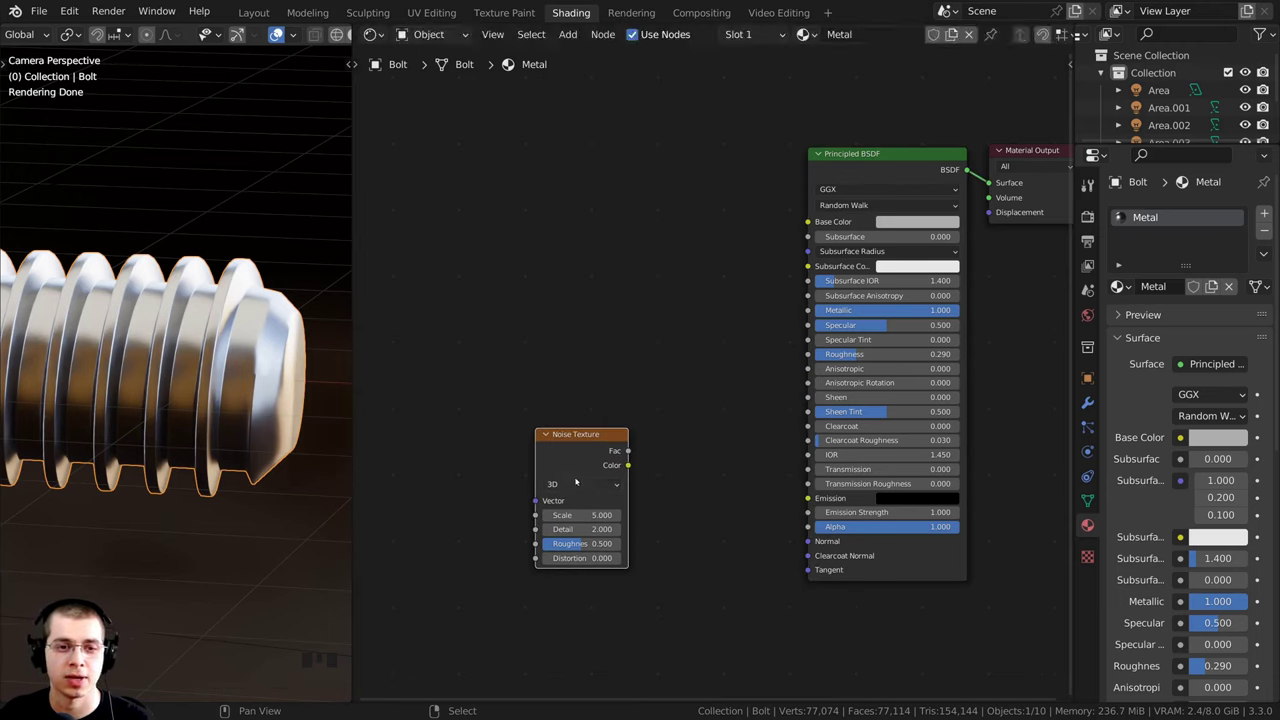
click(587, 455)
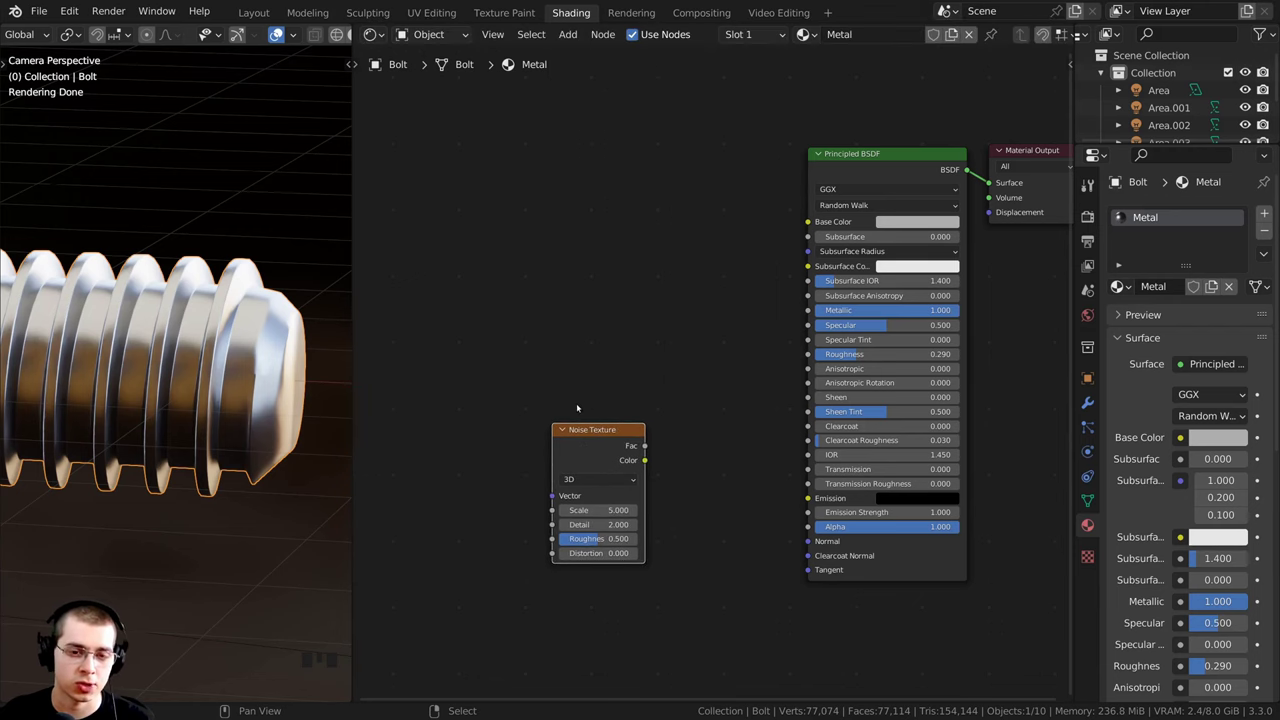
Step: Attach Texture Coordinate and Mapping nodes to the Noise Texture
middle_drag(577, 408, 714, 380)
key(ctrl+t)
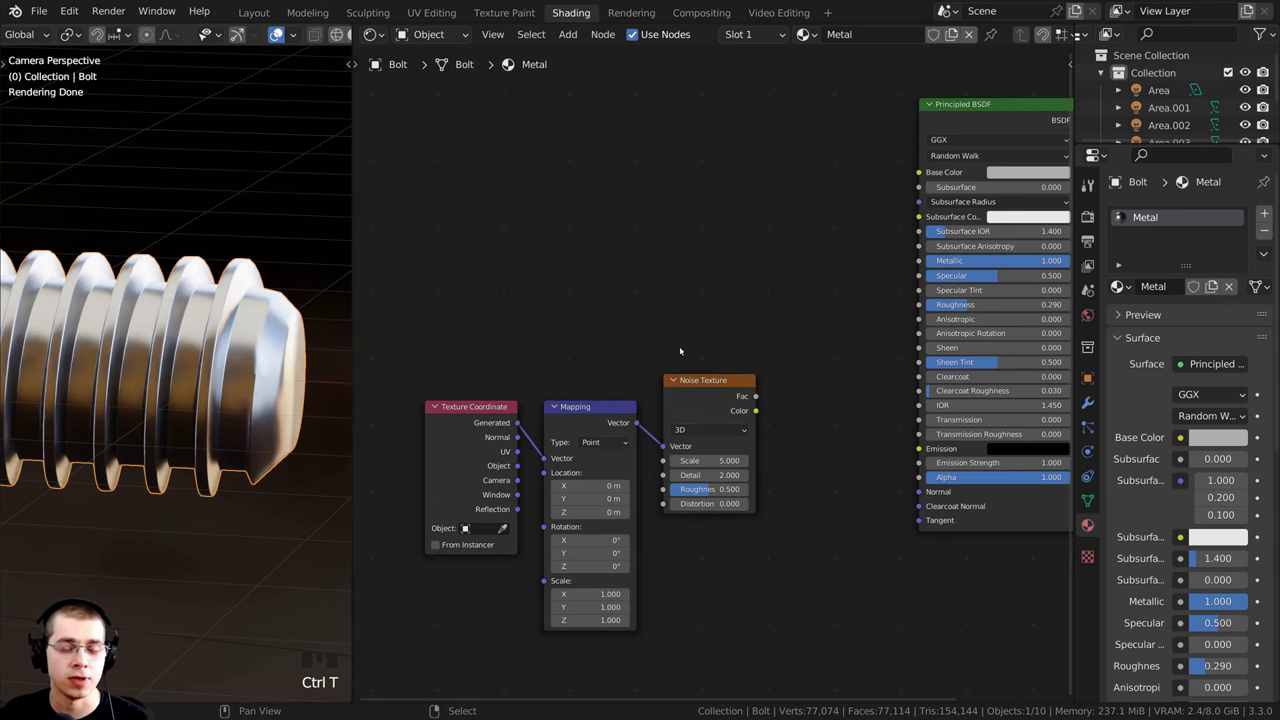
scroll(621, 377, up, 1)
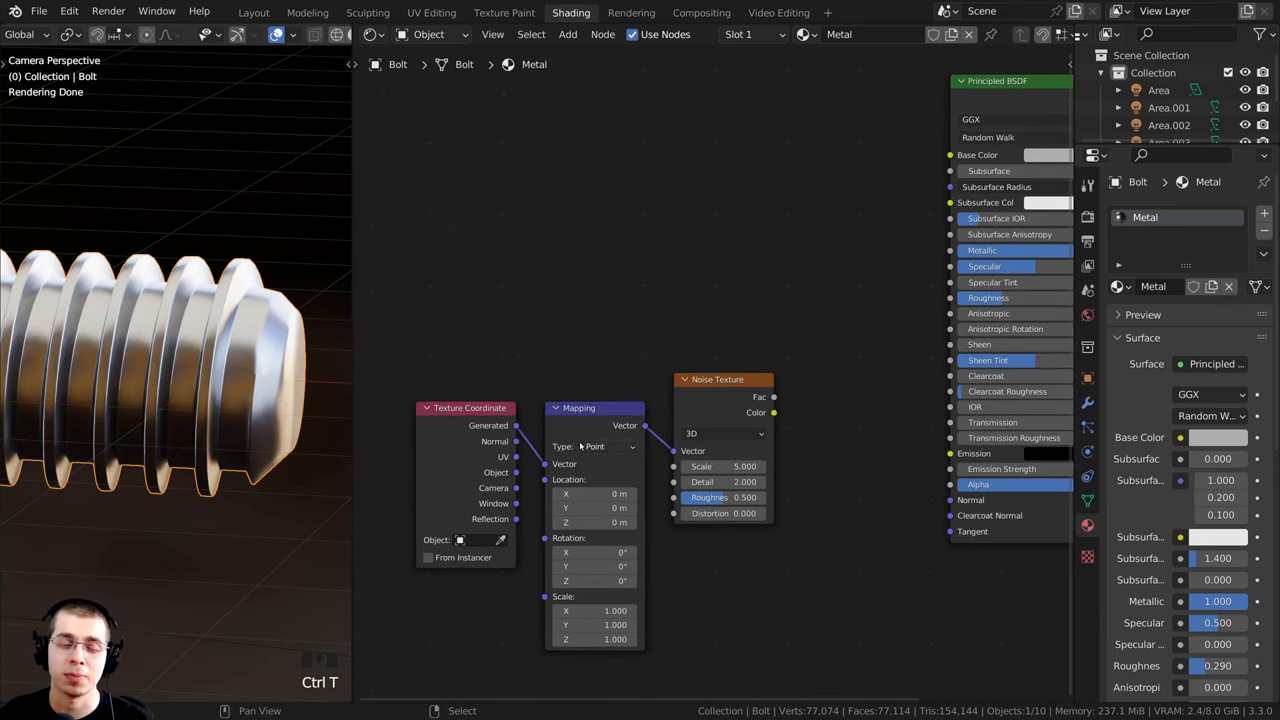
middle_drag(594, 427, 597, 390)
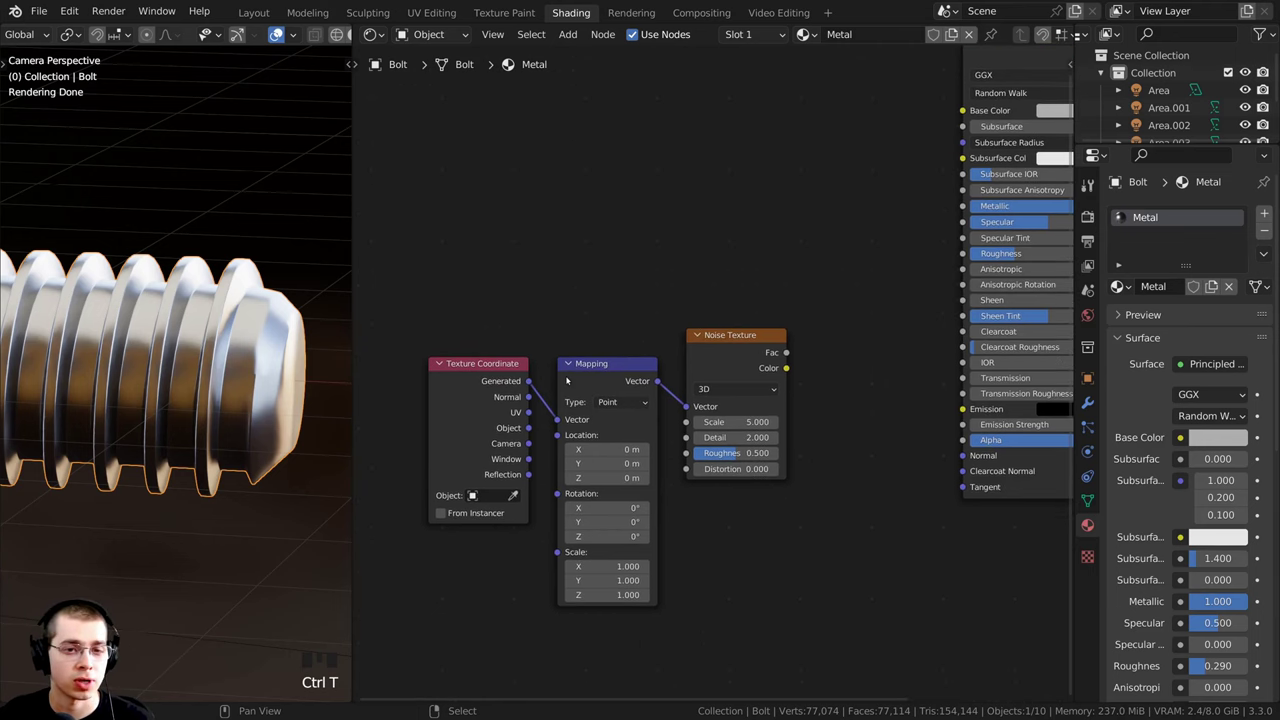
Step: Delete the Mapping node and move the Noise Texture slightly closer to the Texture Coordinate node
click(583, 380)
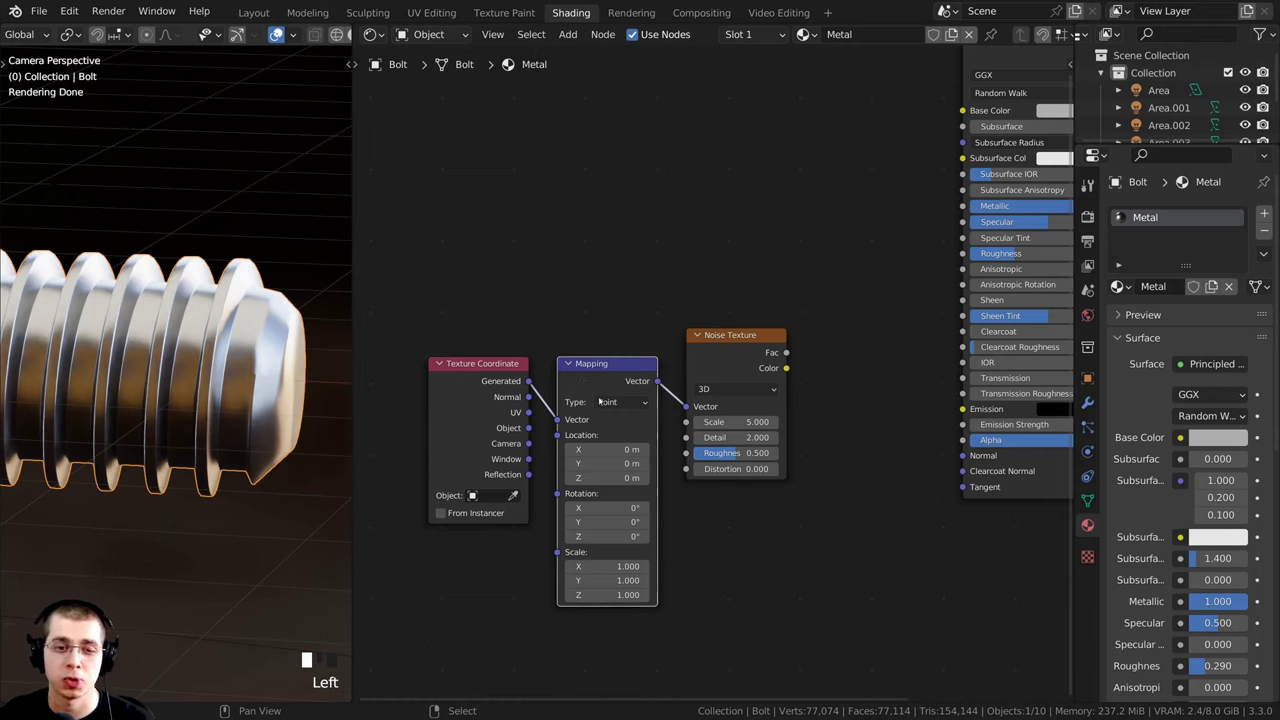
drag(610, 396, 609, 376)
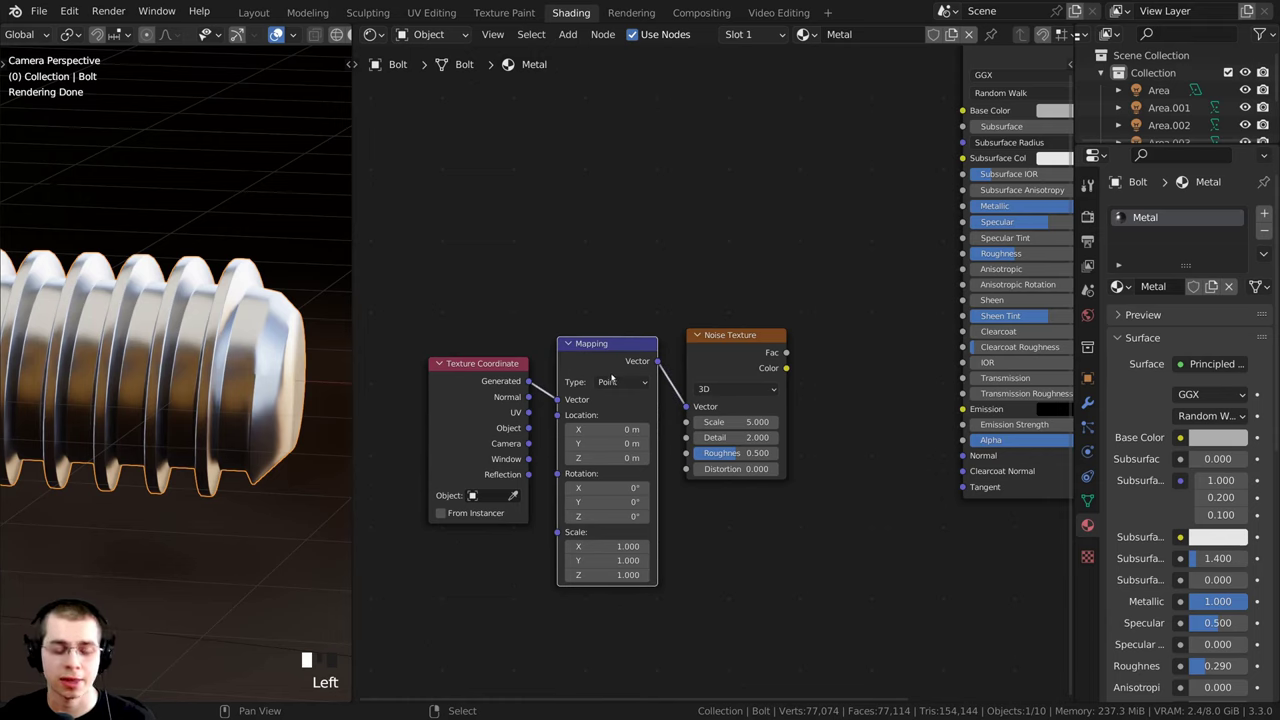
key(x)
scroll(637, 371, down, 2)
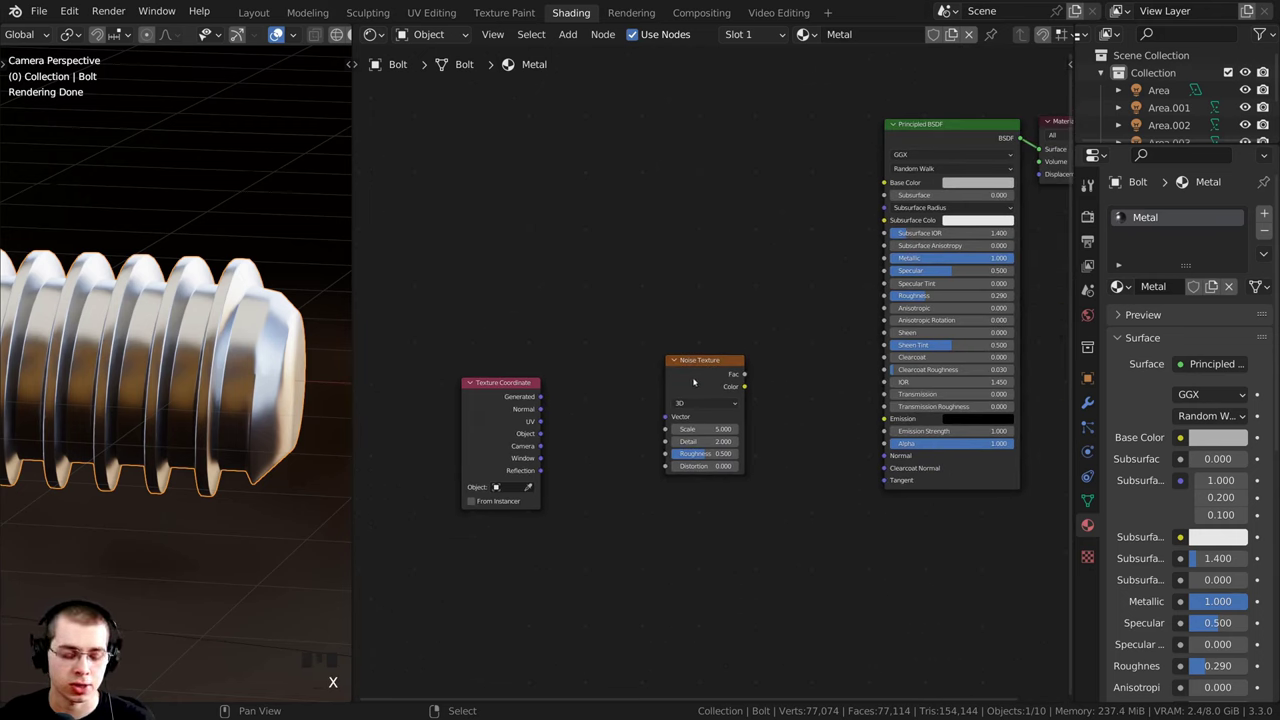
drag(693, 381, 681, 387)
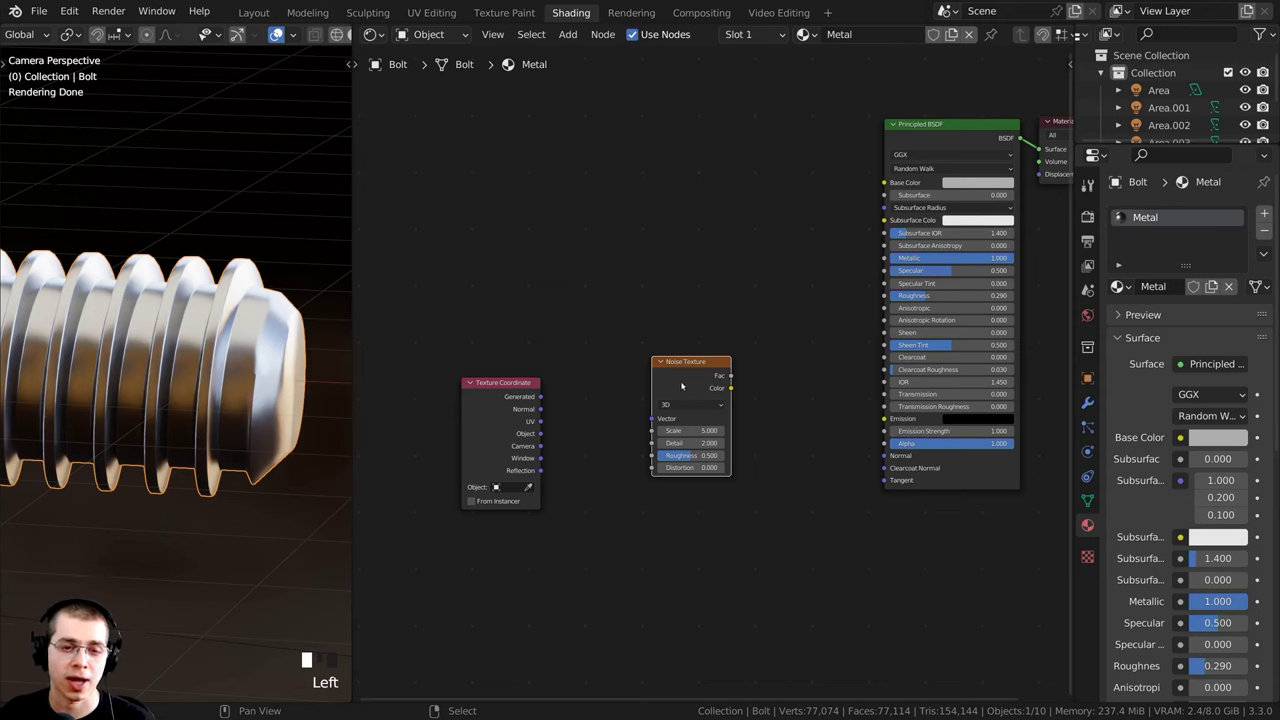
Step: Preview the Noise Texture's Fac output directly on the threaded bar and inspect the pattern up close
scroll(681, 387, up, 1)
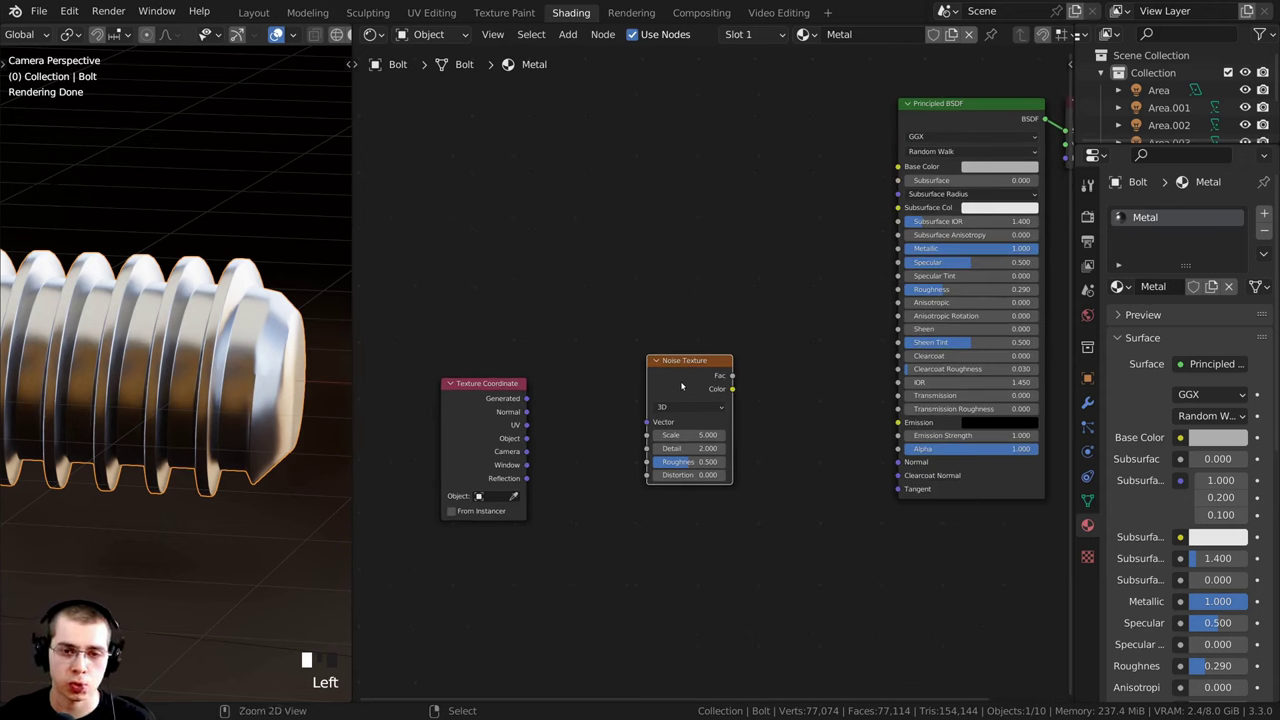
ctrl+shift+click(683, 372)
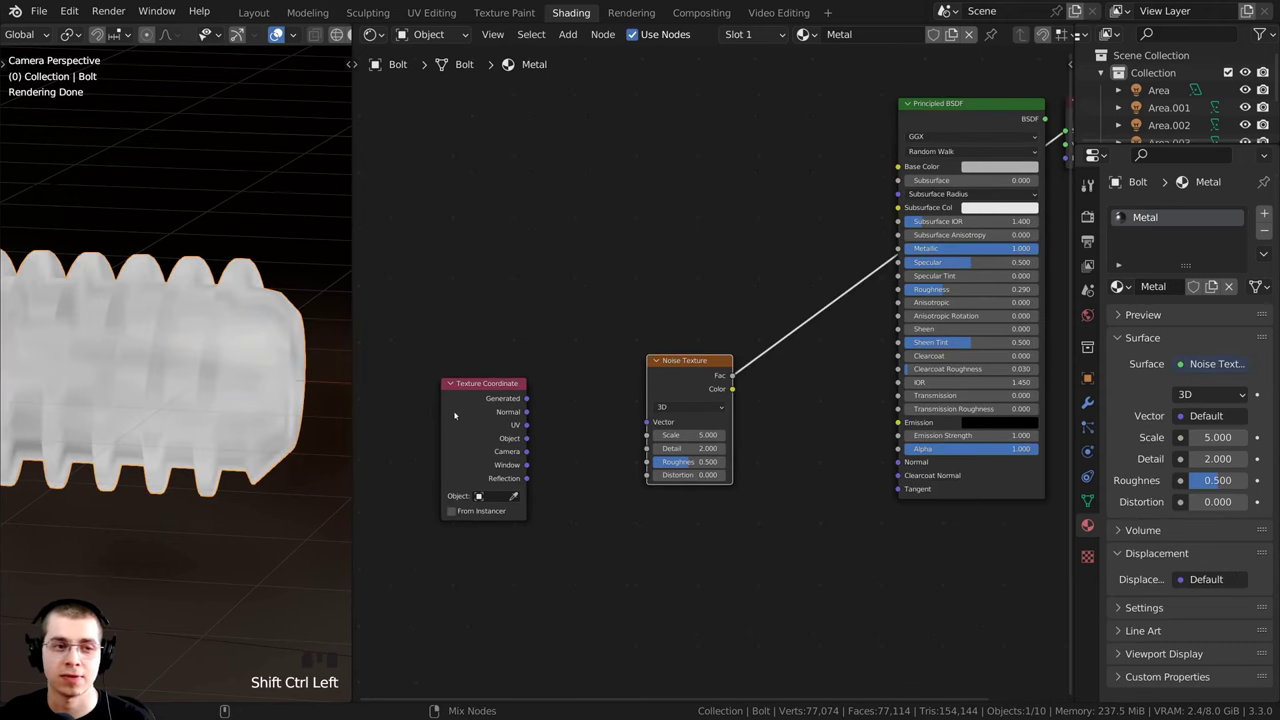
ctrl+shift+click(686, 314)
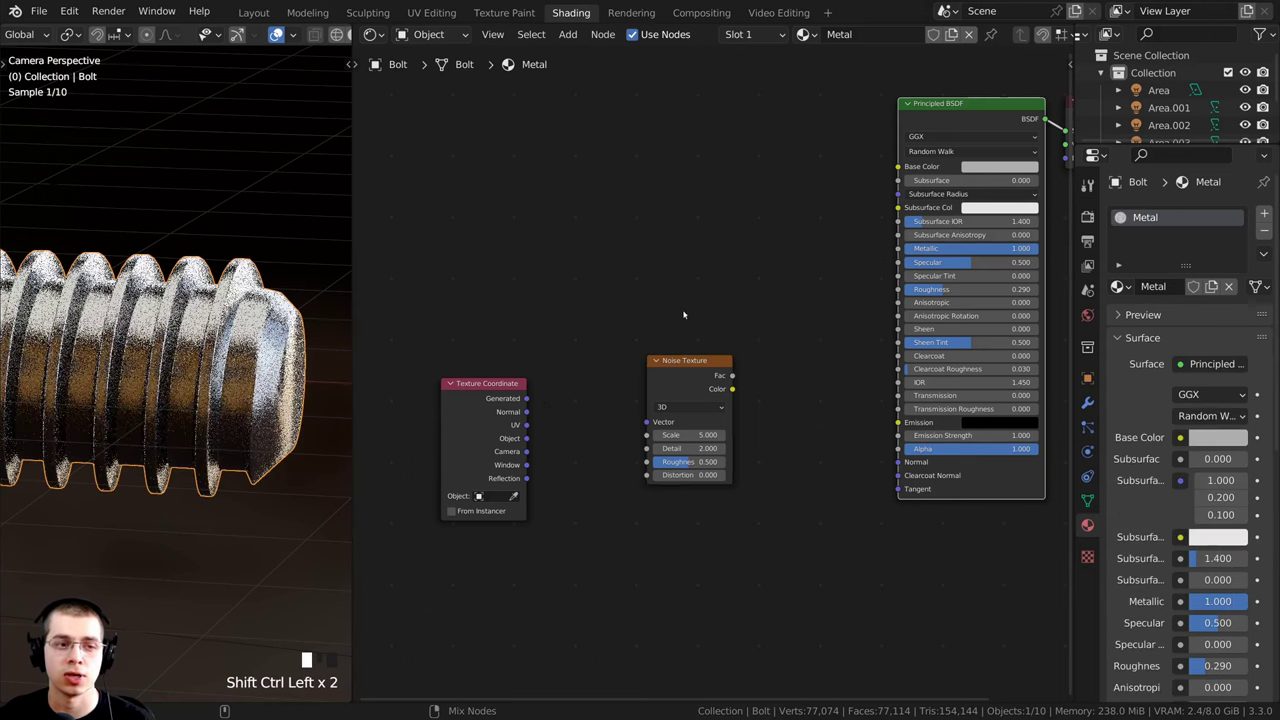
ctrl+shift+click(673, 368)
shift+middle_drag(166, 440, 217, 407)
scroll(217, 407, up, 4)
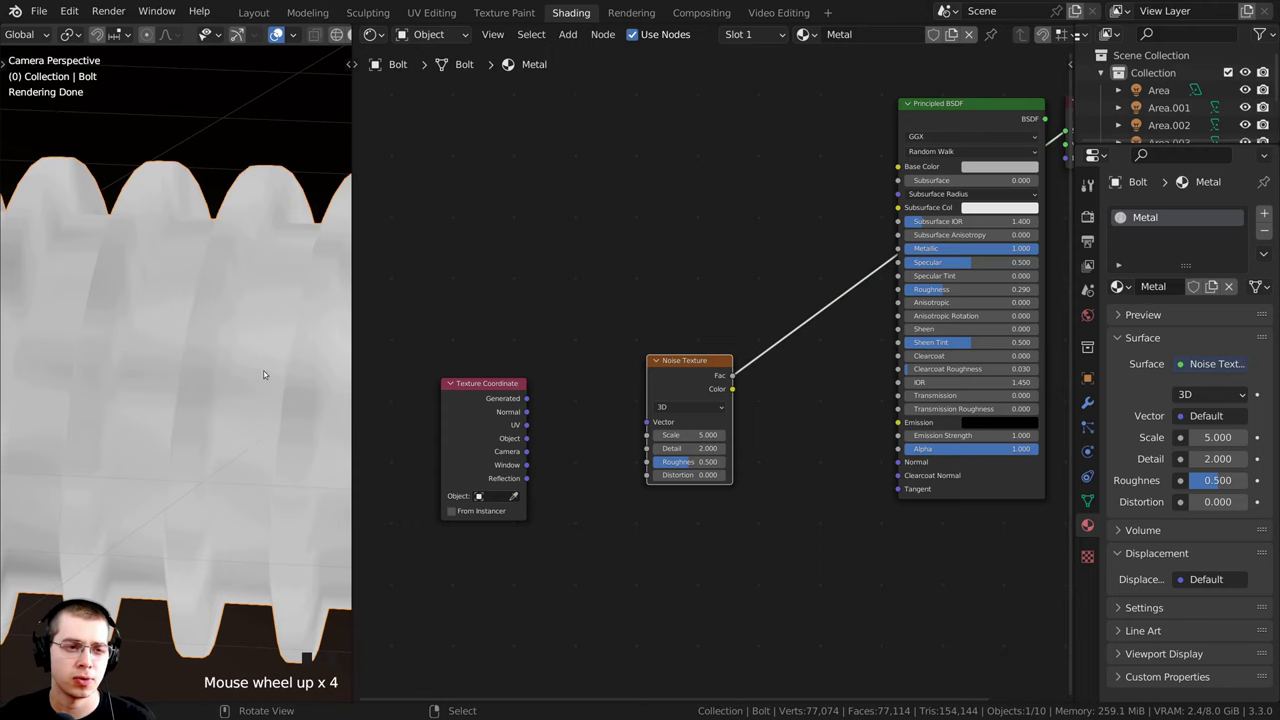
Step: Connect the Texture Coordinate's Object output to the Noise Texture's Vector input and place the two nodes closer together
scroll(437, 442, up, 3)
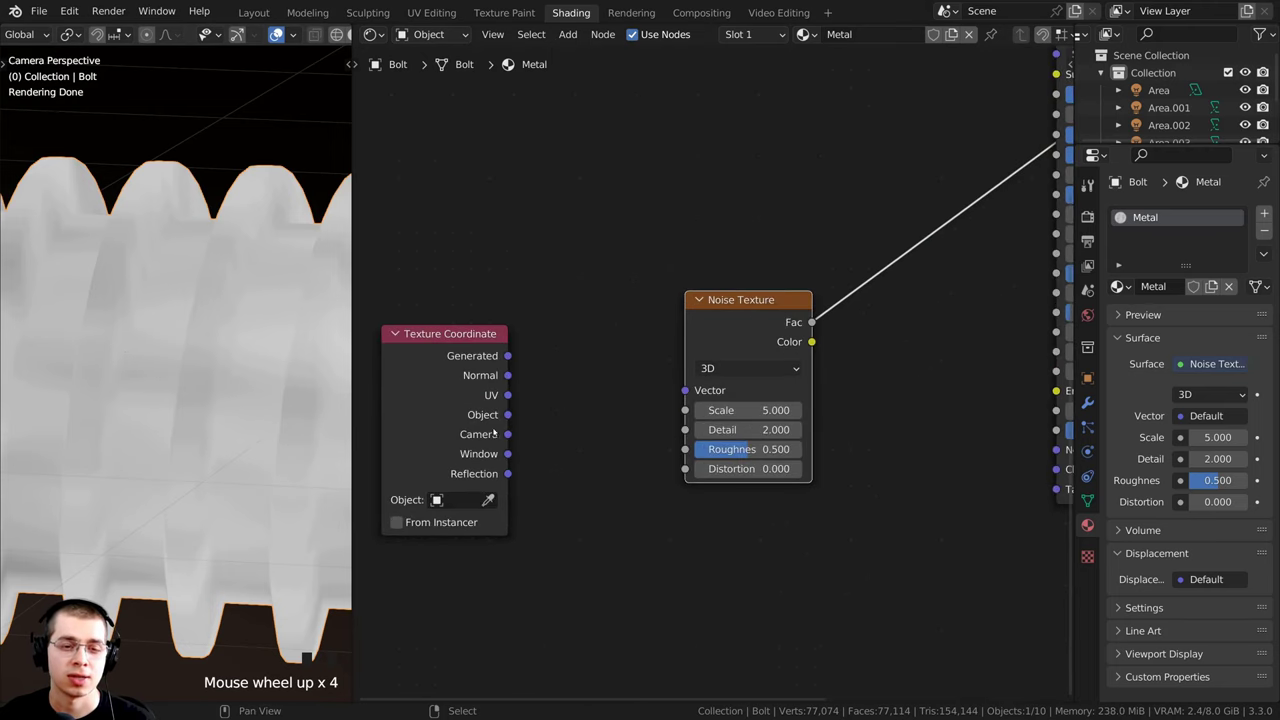
drag(508, 416, 683, 395)
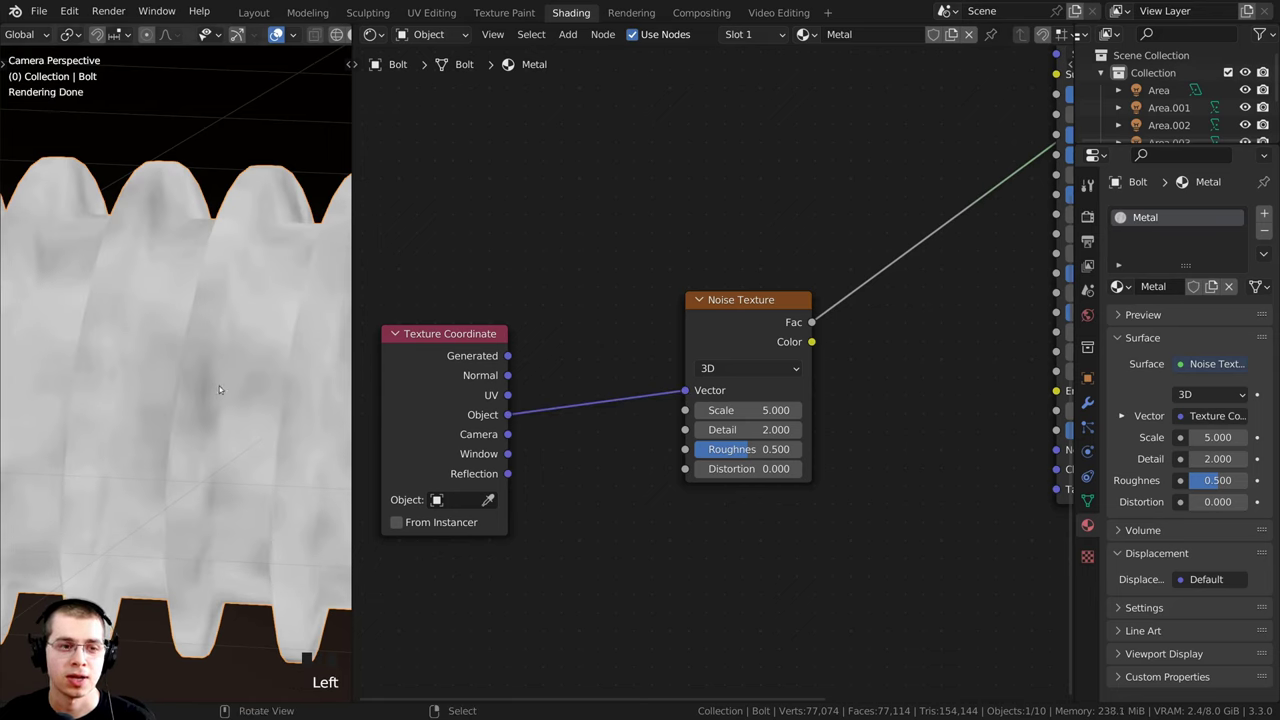
drag(454, 341, 537, 316)
scroll(160, 341, down, 3)
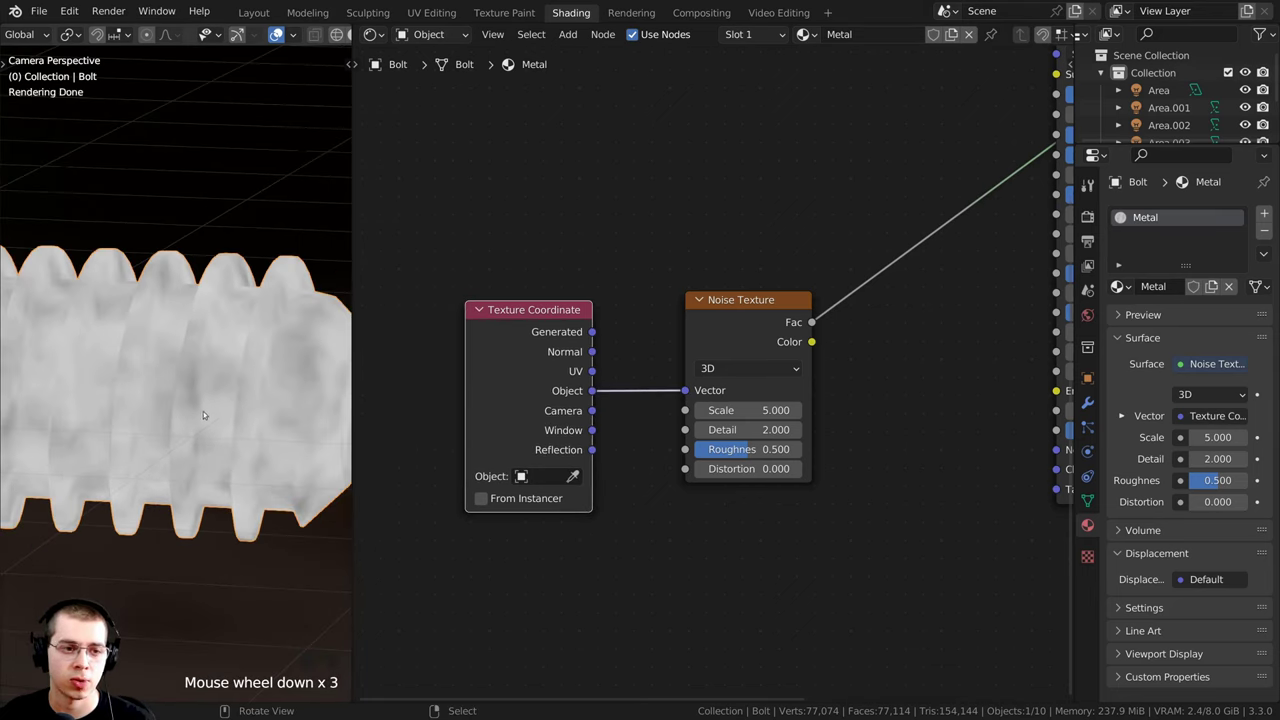
scroll(244, 269, up, 3)
scroll(229, 381, down, 1)
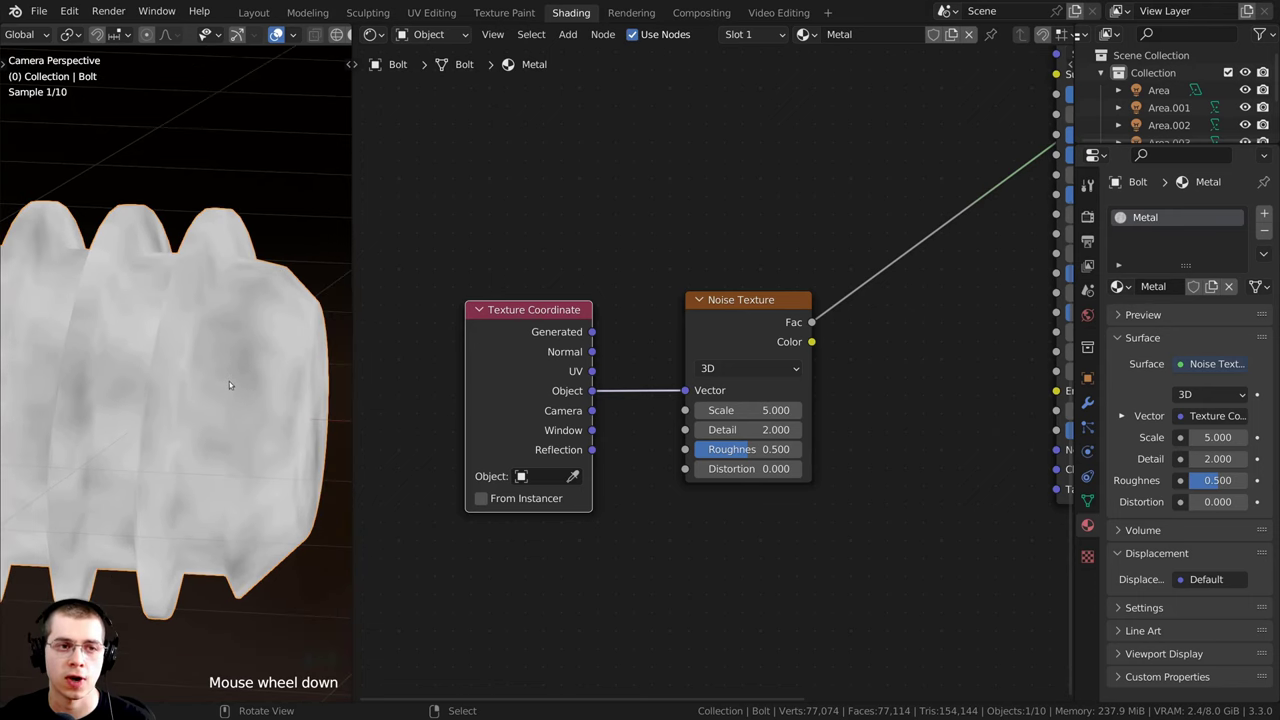
Step: Set the Noise Texture's Scale to 7 and its Detail to 15
middle_drag(760, 436, 748, 454)
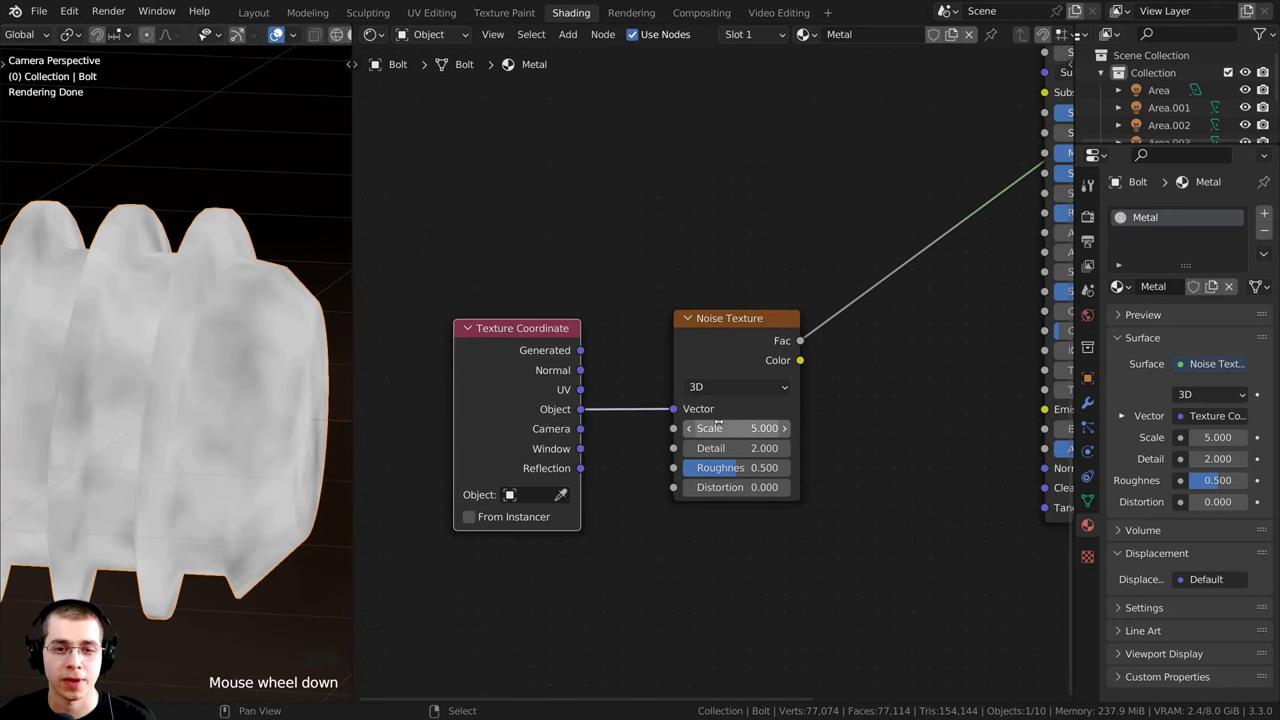
click(733, 428)
text(7)
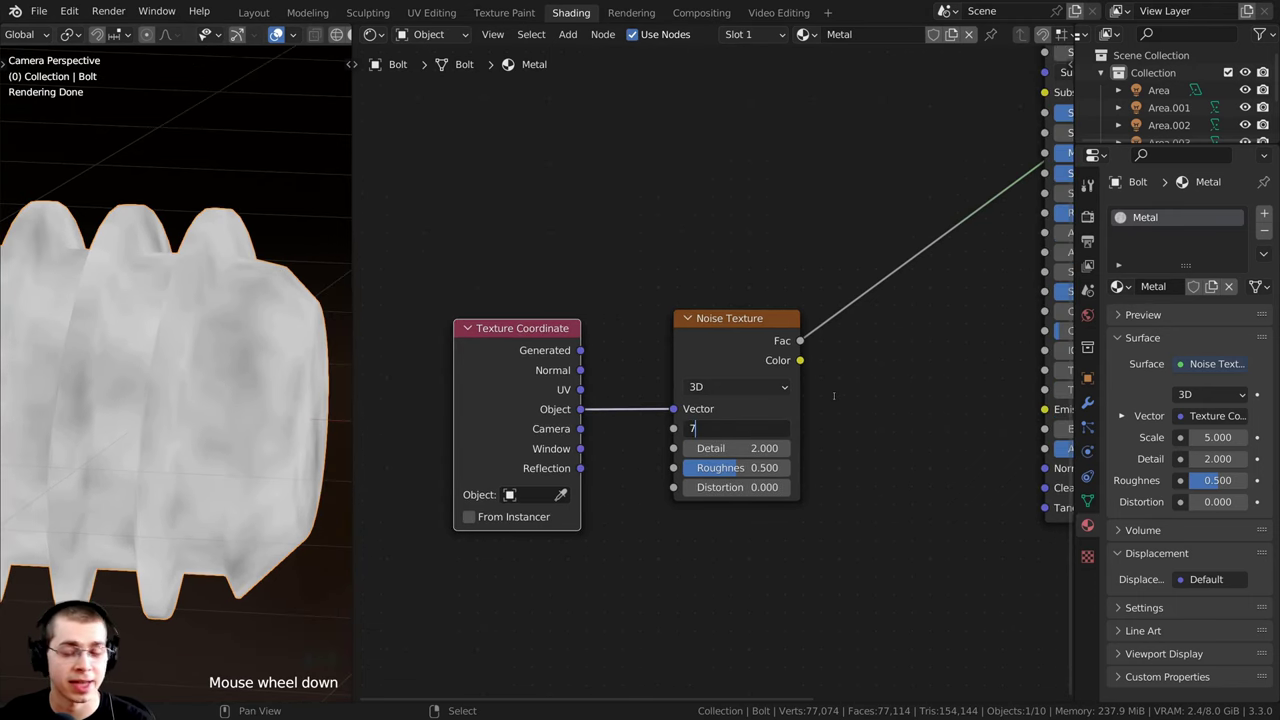
click(805, 423)
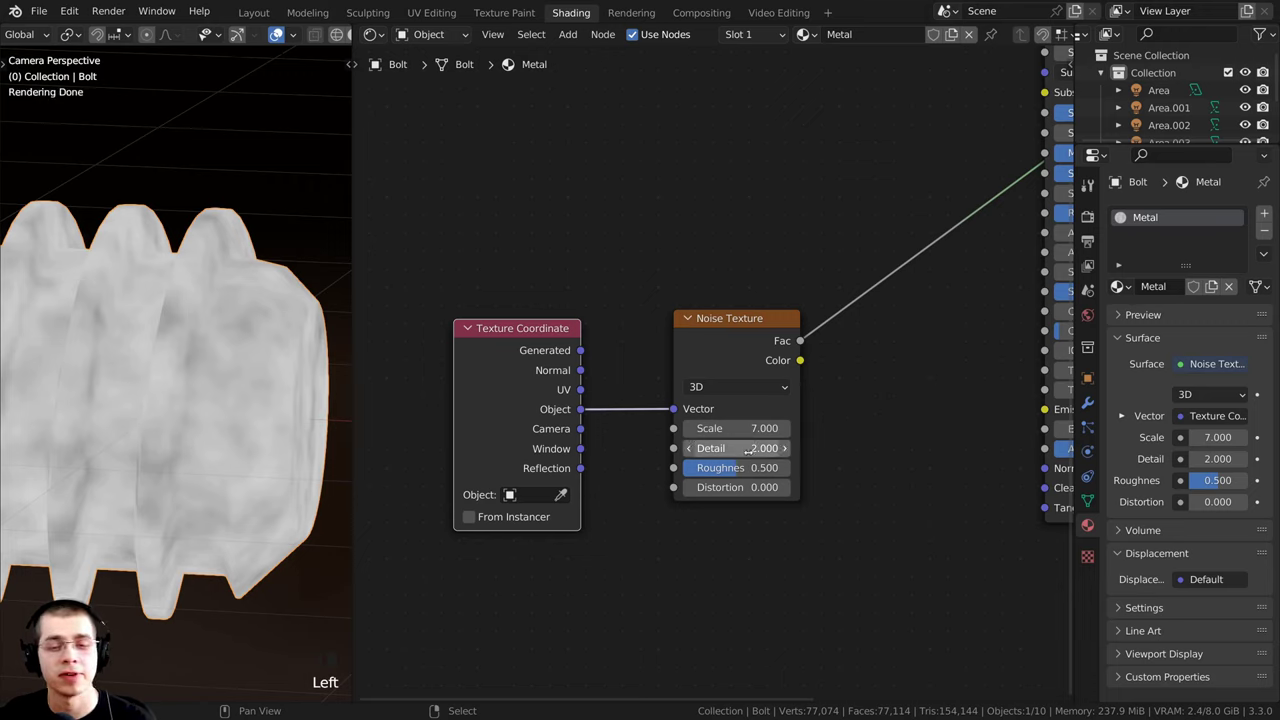
drag(735, 448, 876, 448)
Step: Move the Noise Texture node closer to the Texture Coordinate node and select the Principled BSDF
drag(756, 350, 740, 352)
scroll(705, 358, down, 2)
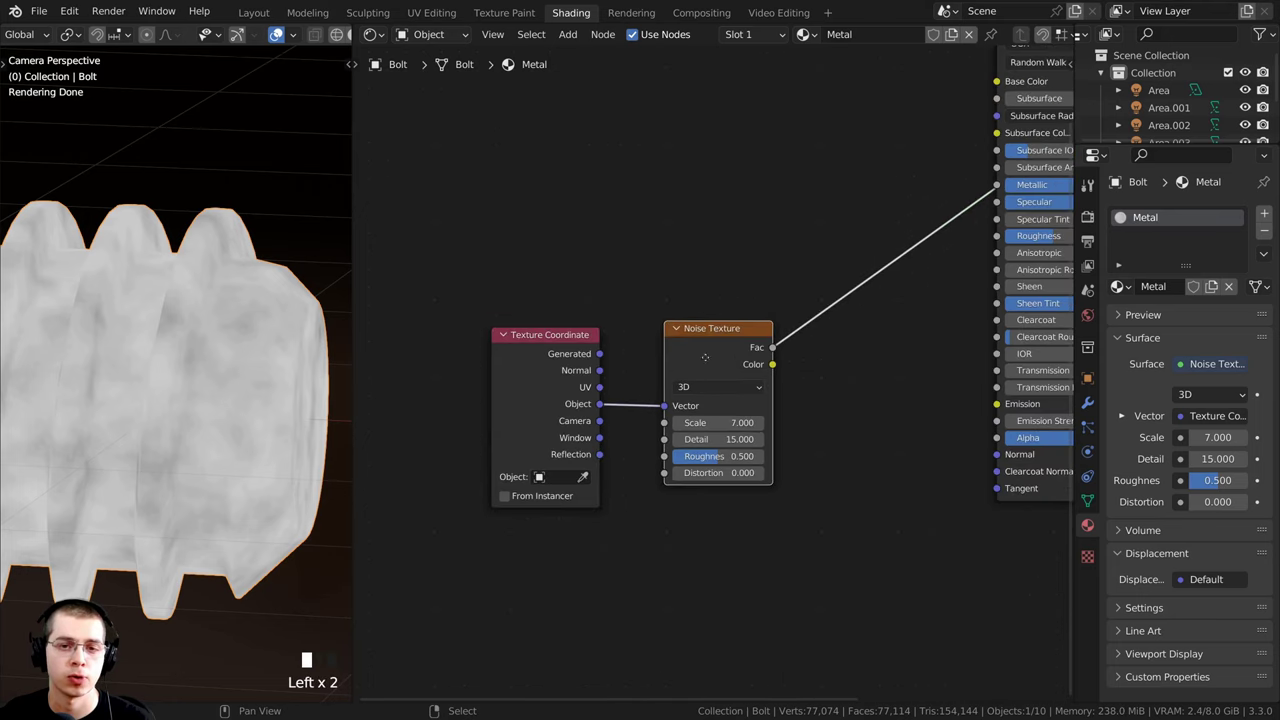
middle_drag(703, 357, 650, 357)
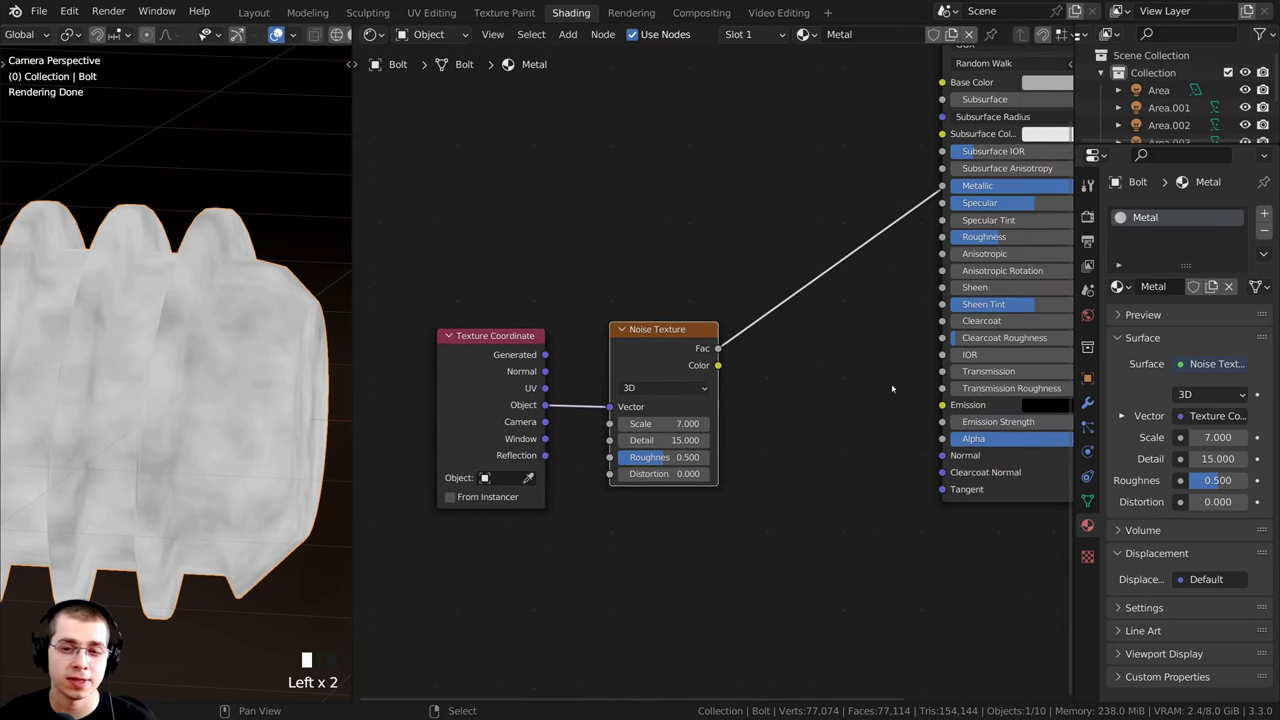
click(945, 455)
middle_drag(759, 391, 638, 392)
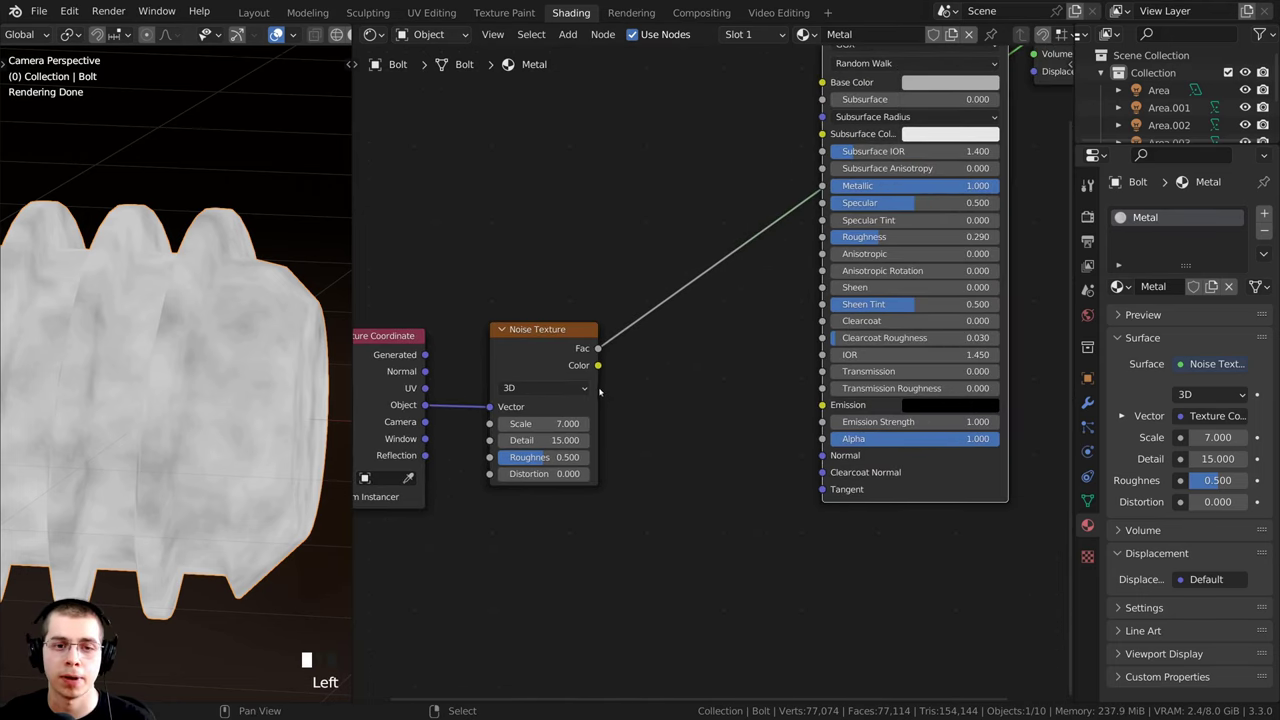
Step: Link the Noise Texture's Fac output to the Principled BSDF's Normal input and route the Principled BSDF back to the Material Output
drag(597, 348, 823, 458)
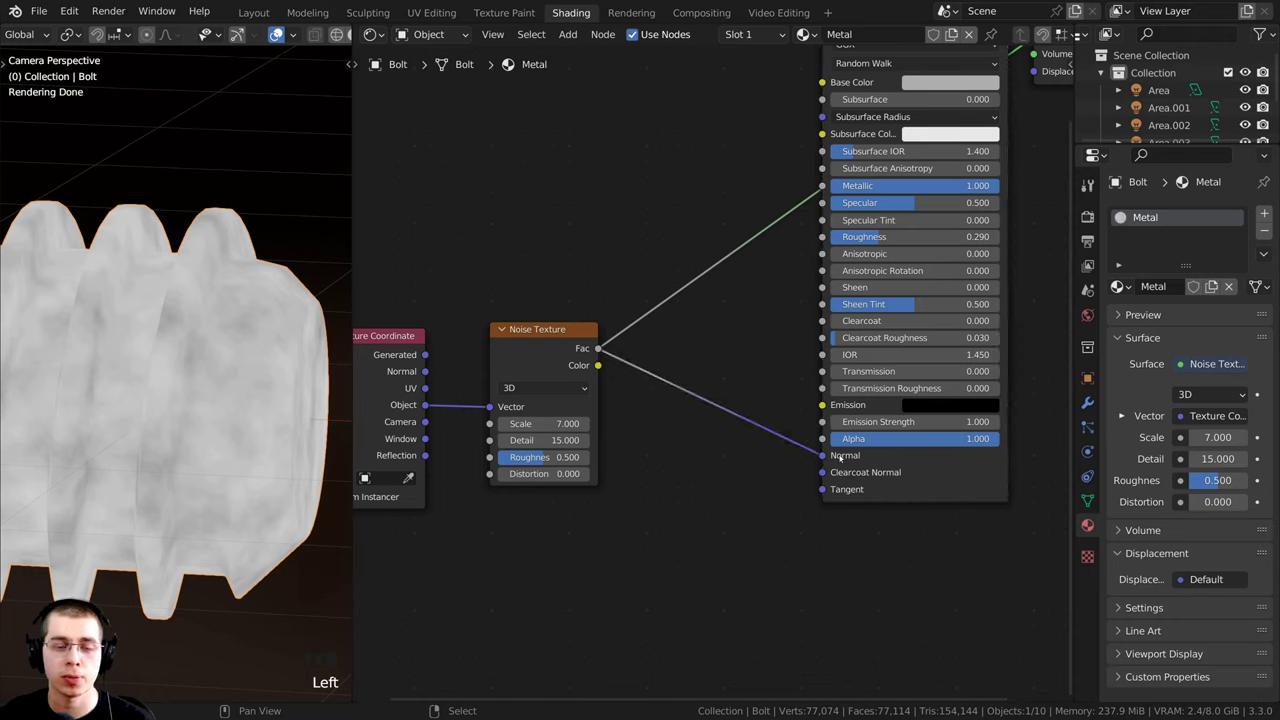
click(596, 349)
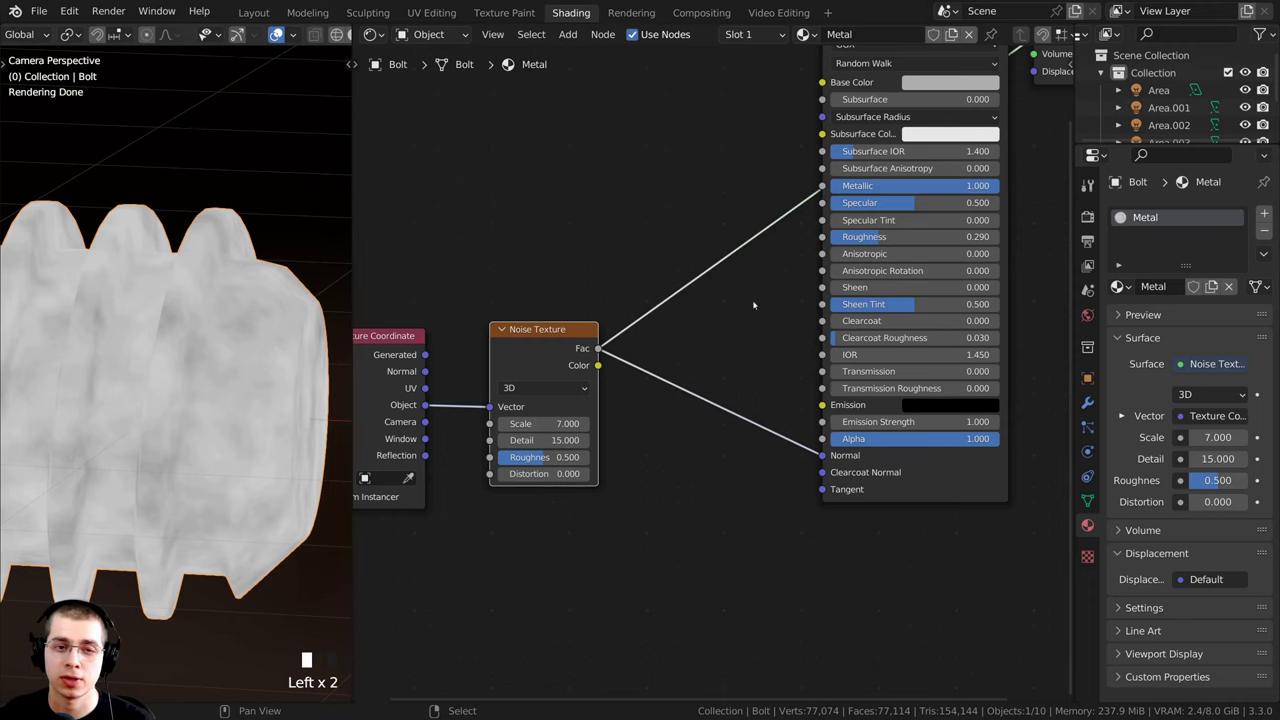
key(Home)
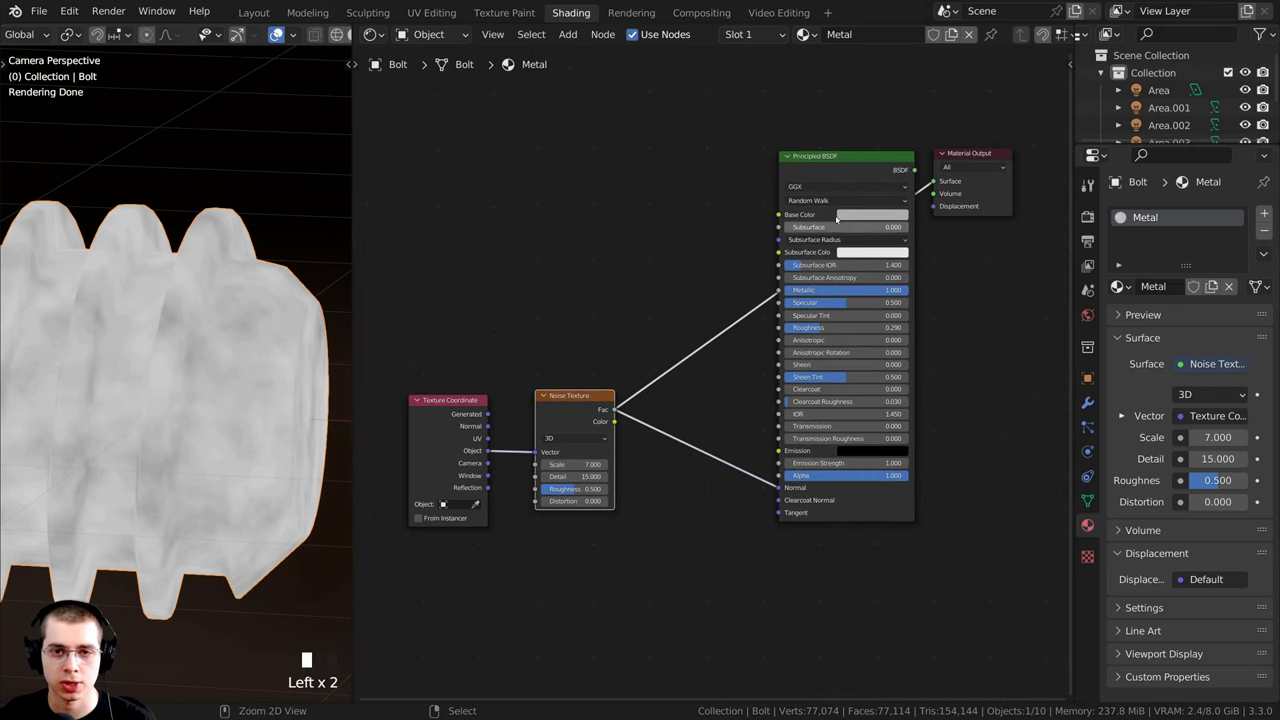
ctrl+shift+click(800, 163)
shift+middle_drag(126, 418, 143, 410)
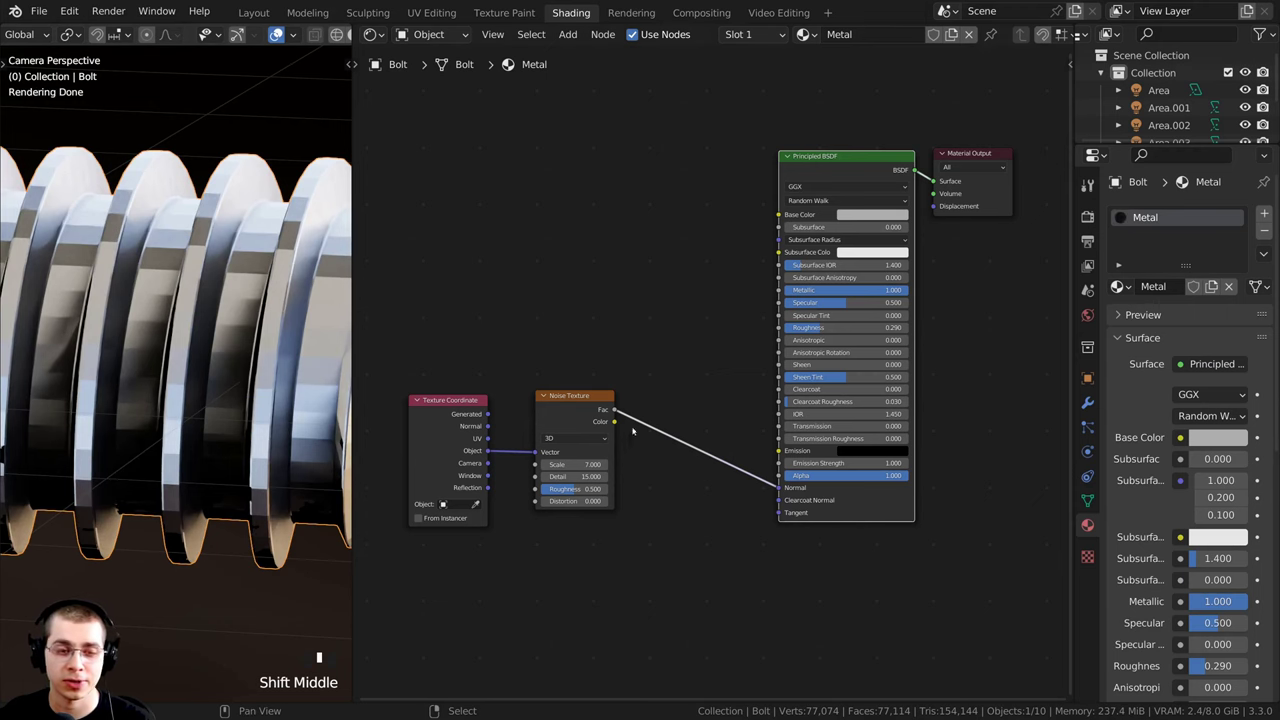
Step: Insert a Bump node into the link between the Noise Texture and the Principled BSDF's Normal input
scroll(640, 485, up, 3)
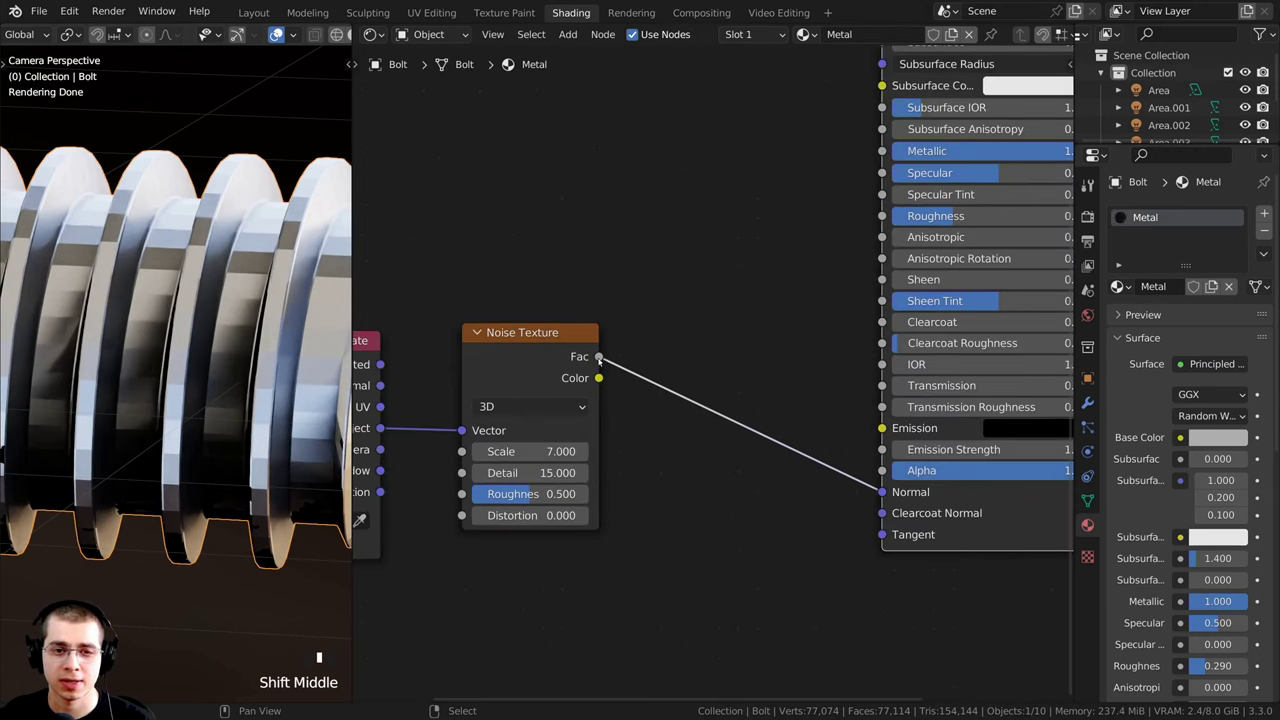
drag(598, 358, 664, 305)
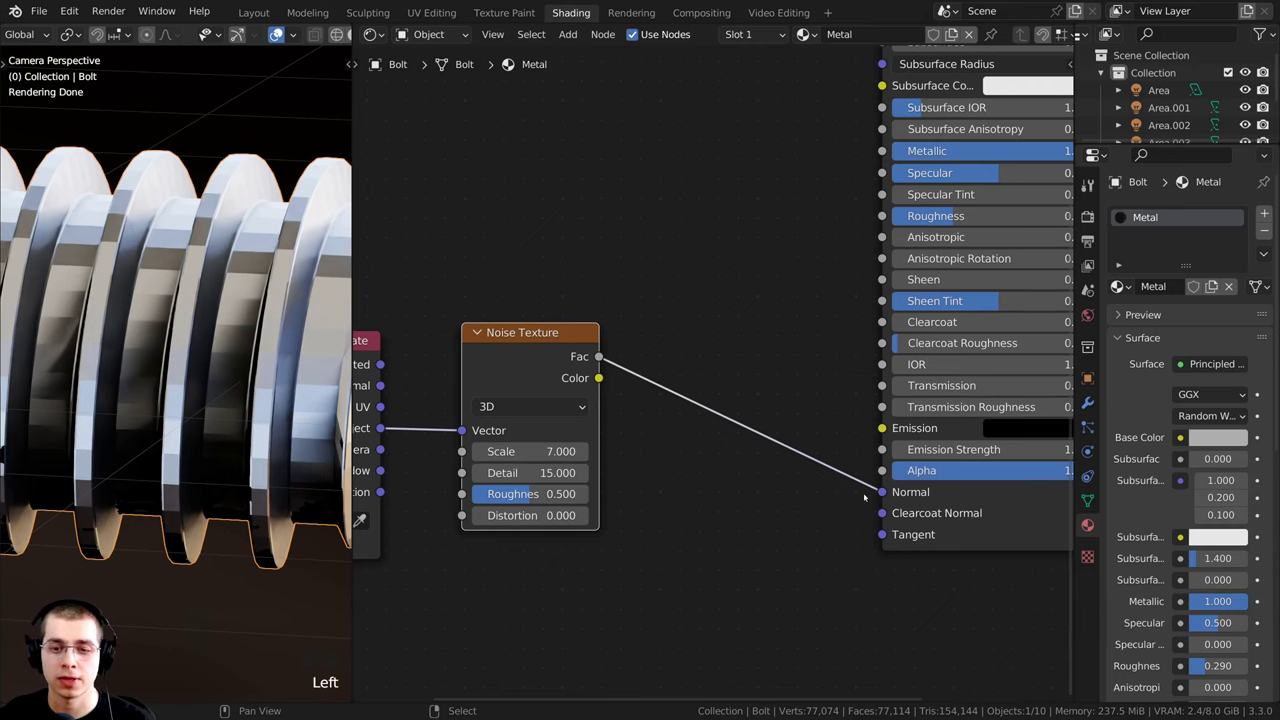
scroll(858, 400, down, 5)
scroll(878, 254, up, 5)
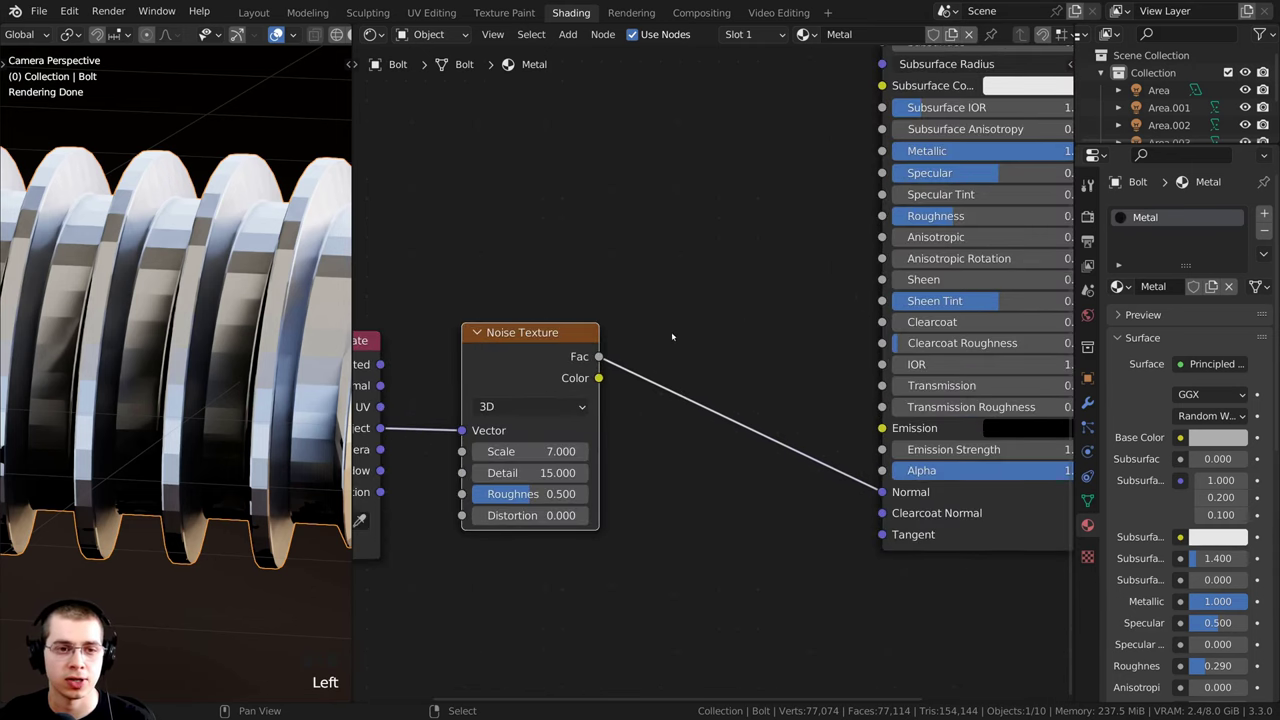
key(shift+a)
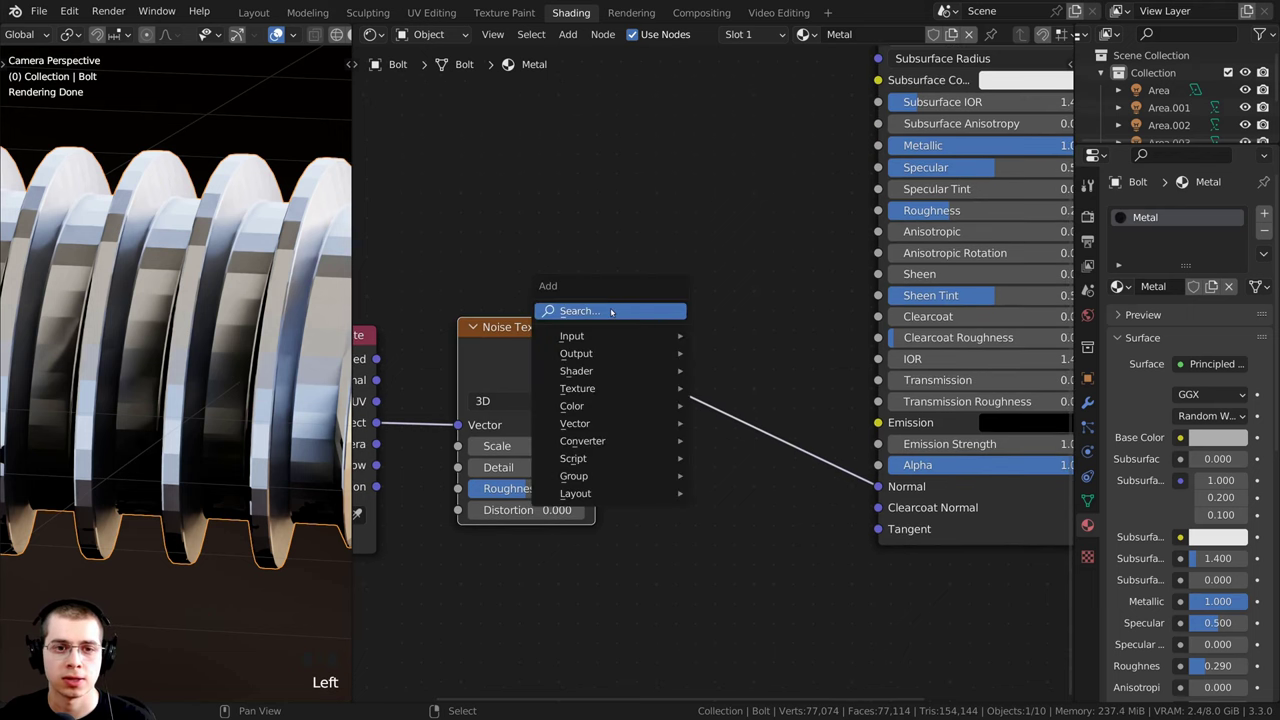
click(611, 310)
text(bum)
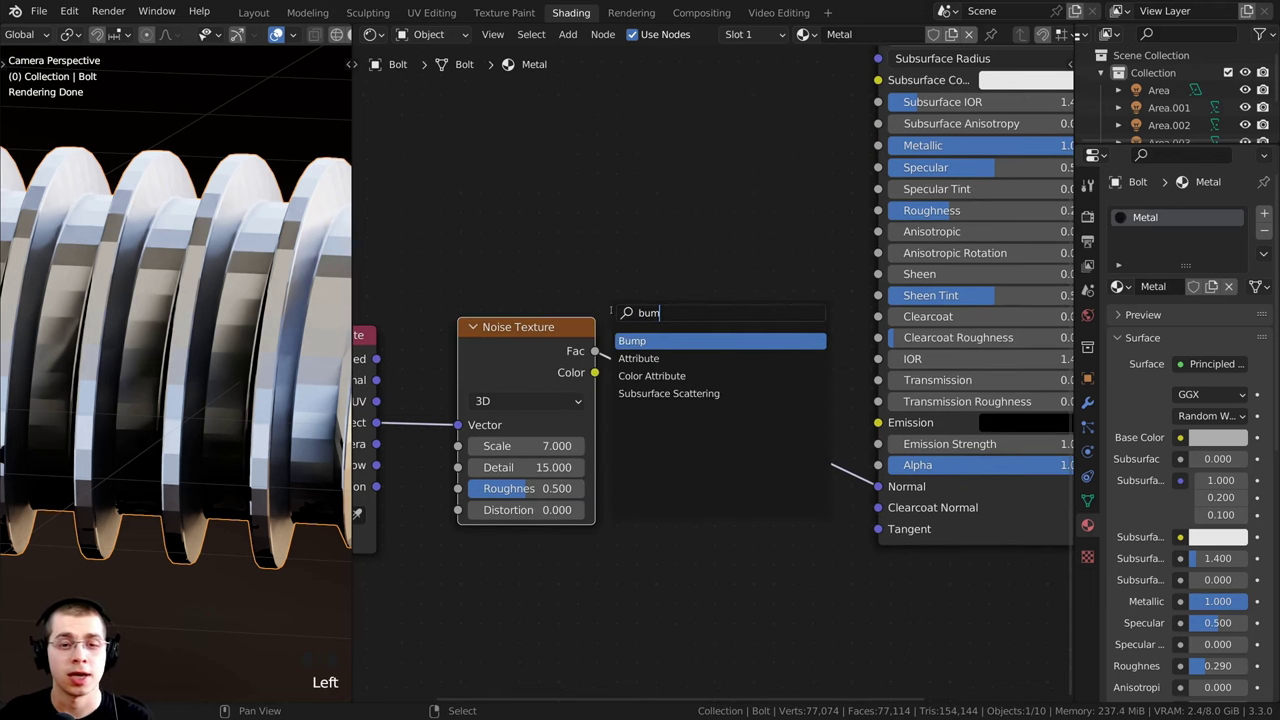
key(Return)
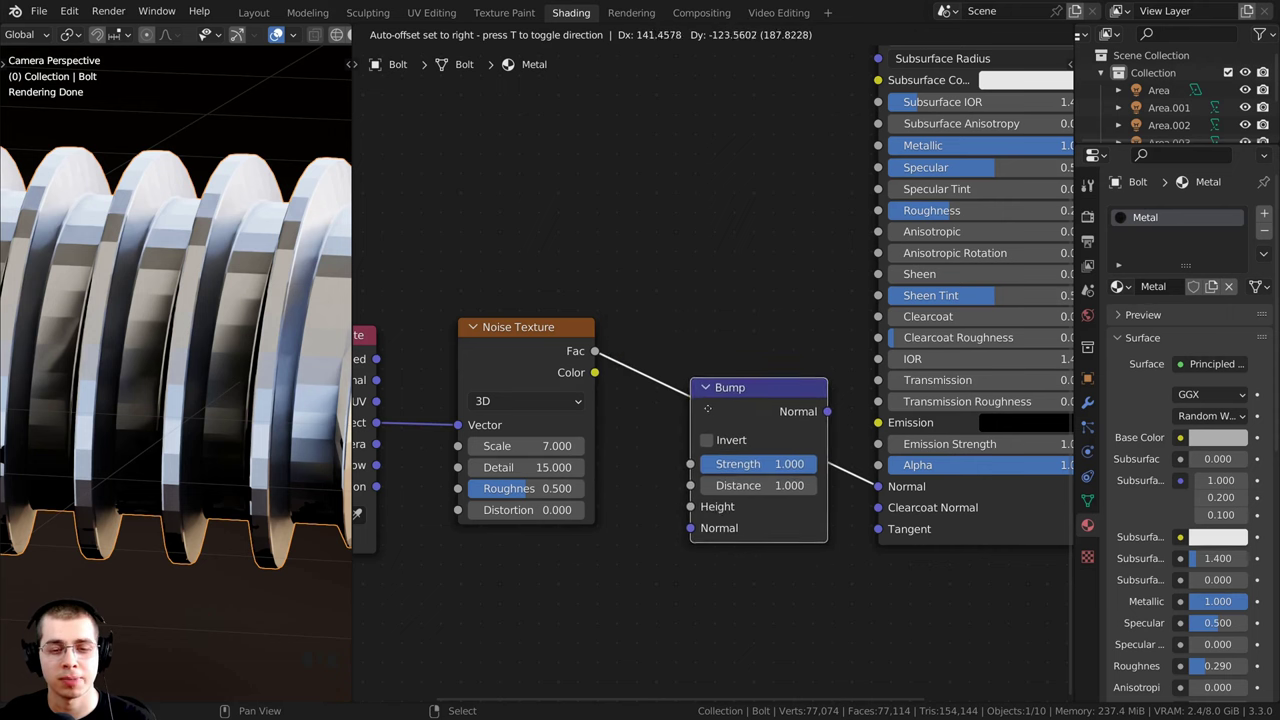
click(687, 378)
scroll(714, 373, down, 4)
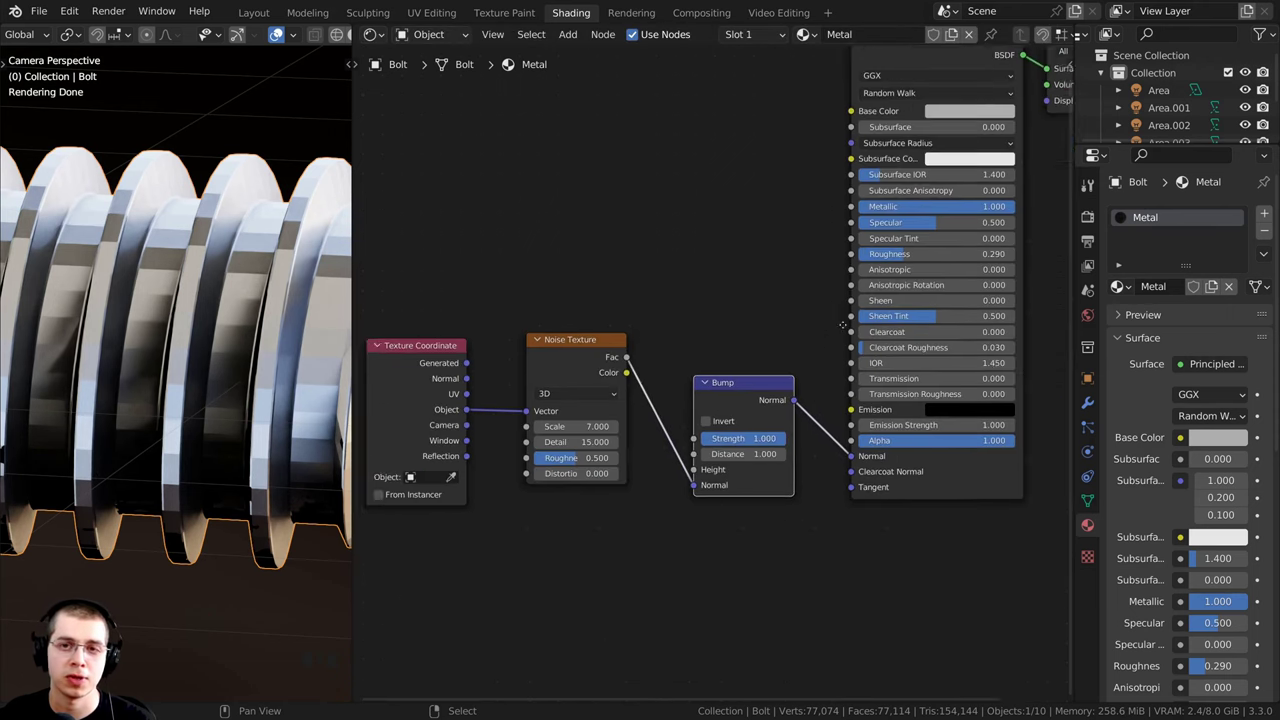
Step: Reroute the Noise Texture's Fac link from the Bump node's Normal input to its Height input
middle_drag(749, 326, 729, 386)
middle_drag(705, 481, 724, 357)
scroll(724, 357, up, 5)
drag(512, 233, 513, 249)
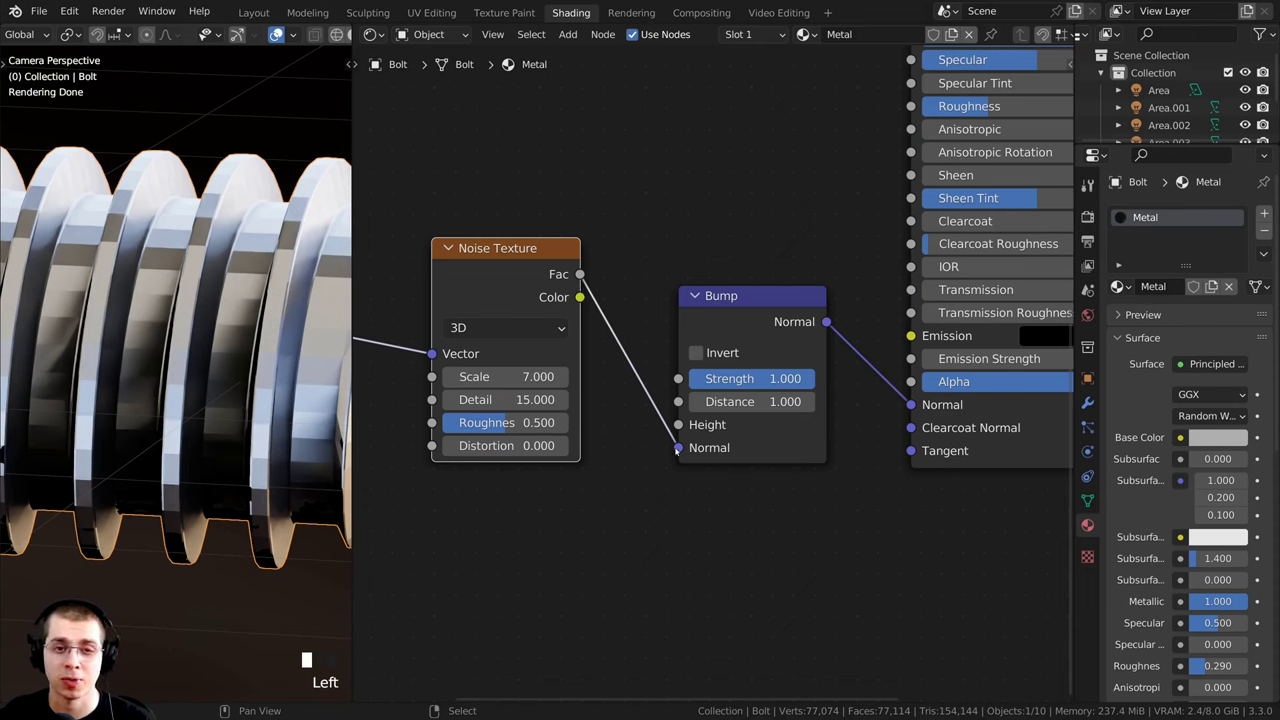
drag(677, 450, 678, 424)
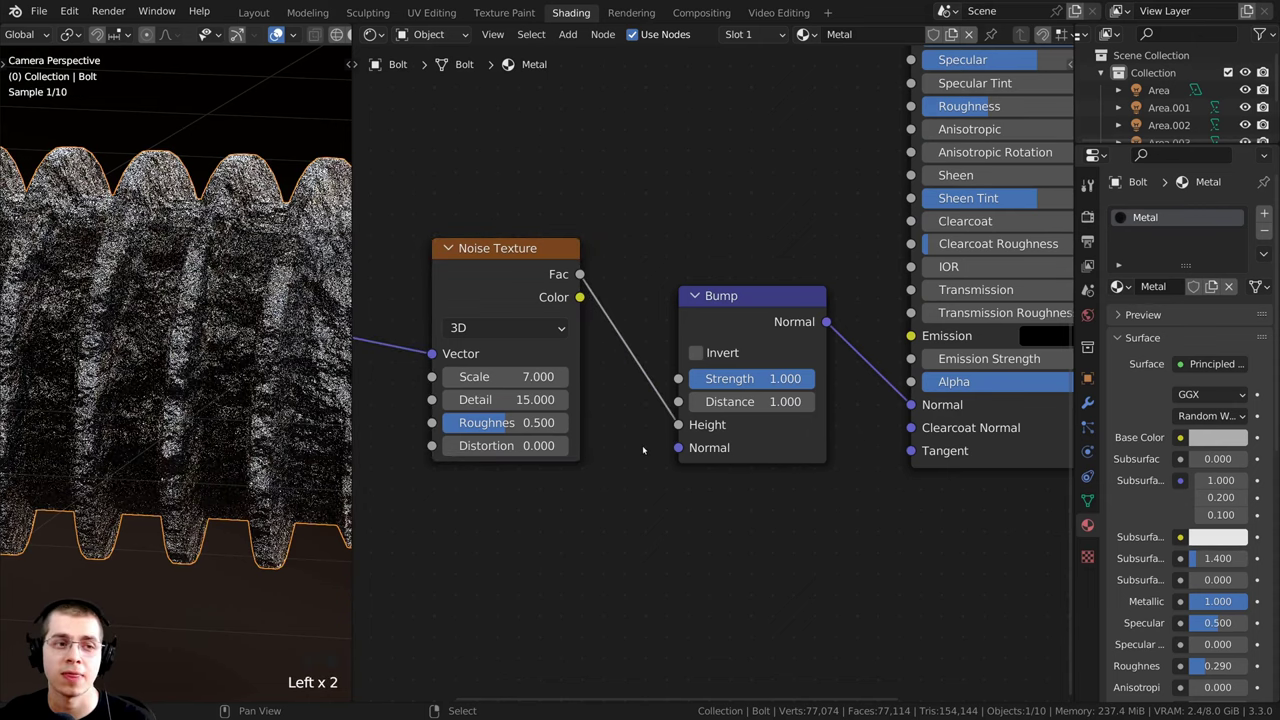
Step: Set the Bump node's Strength to 0.02
scroll(212, 345, down, 4)
scroll(229, 340, up, 2)
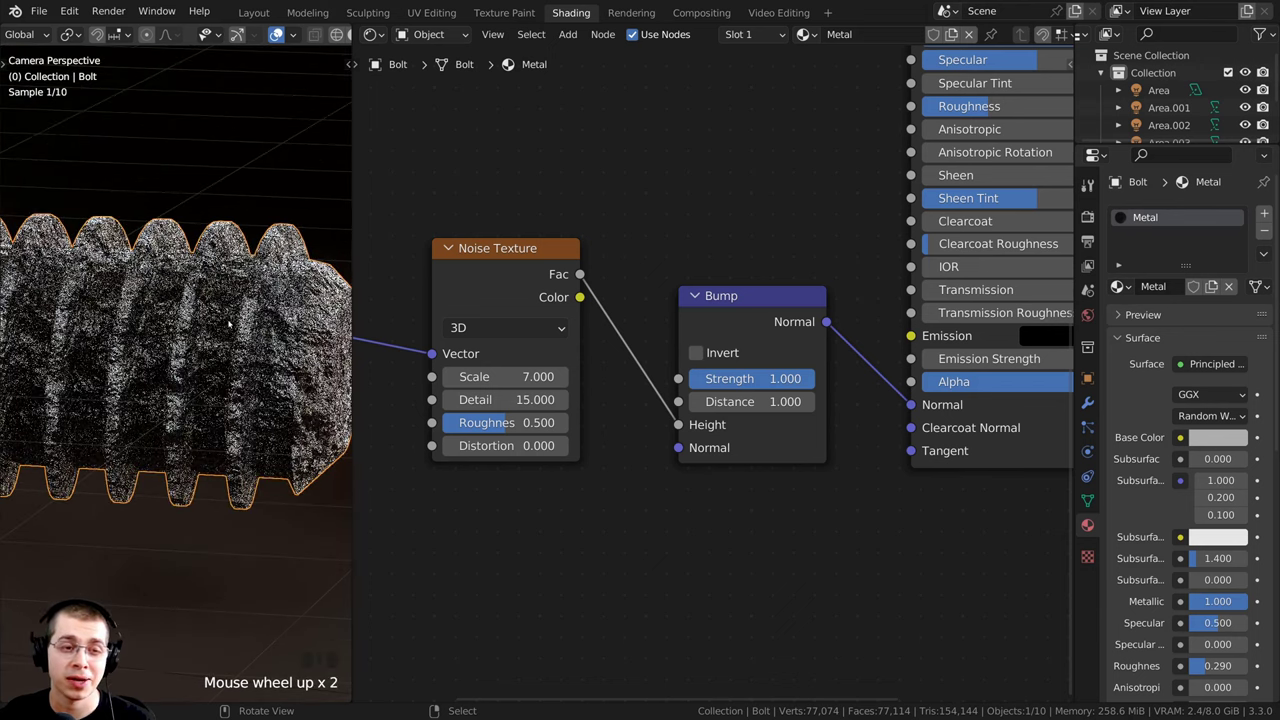
mouse_move(748, 382)
mouse_down()
mouse_move(705, 378)
mouse_move(735, 387)
mouse_up()
double_click(735, 387)
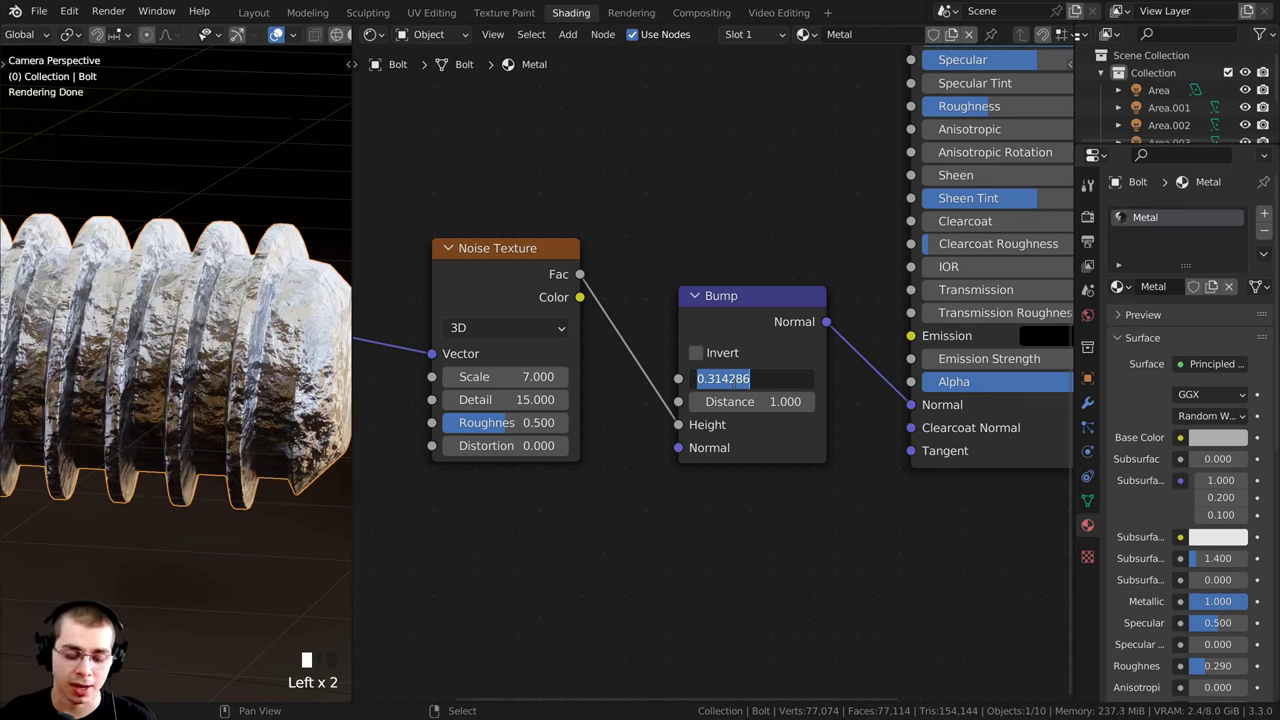
key(BackSpace)
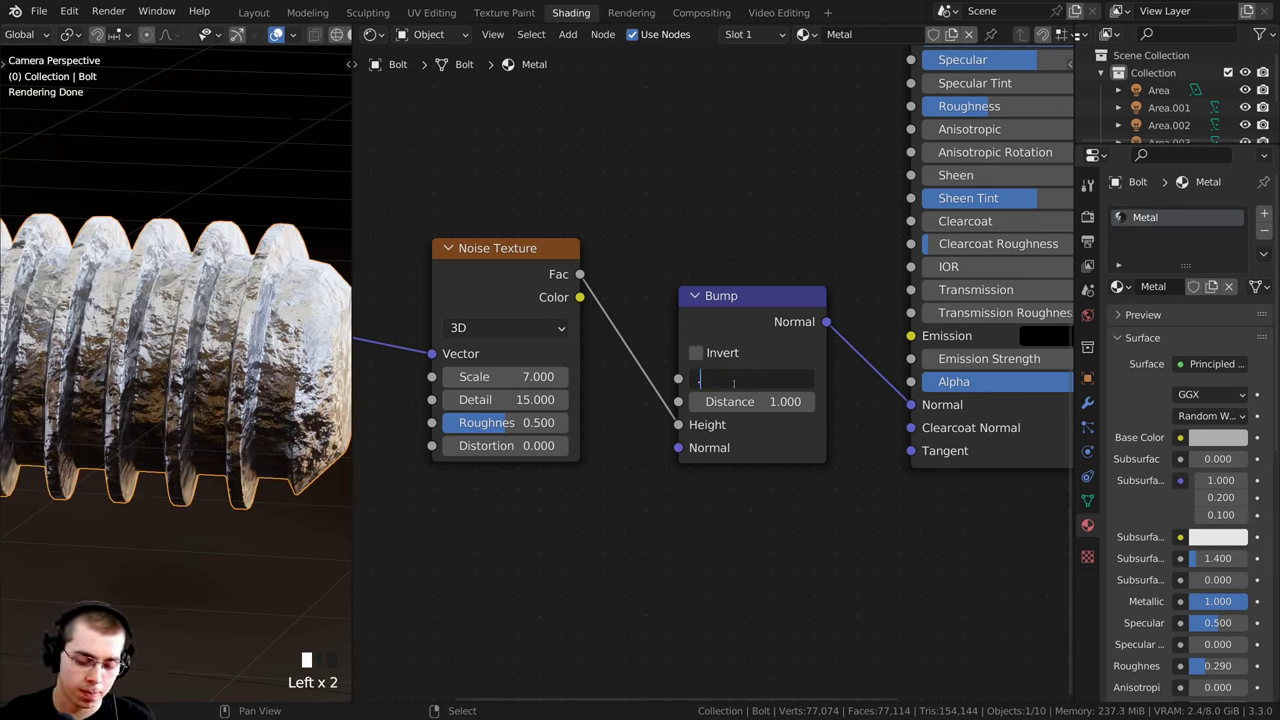
text(.02)
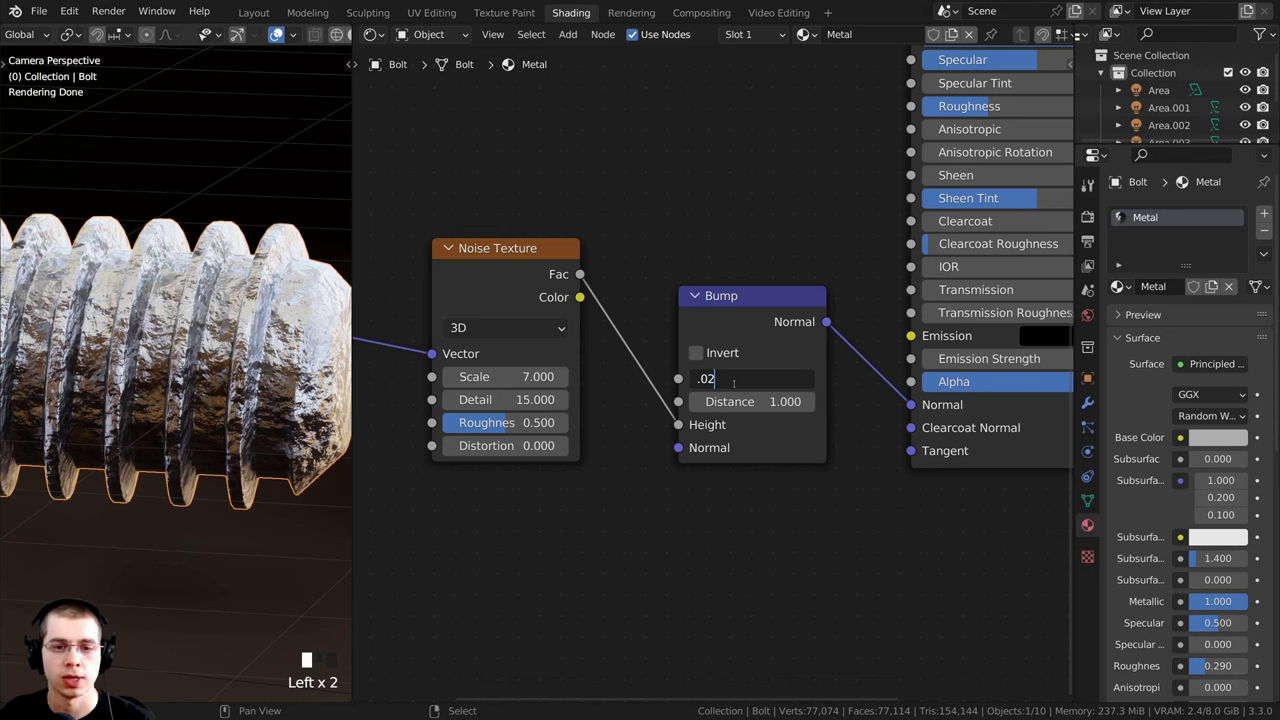
key(Return)
Step: Examine the bumpy metal surface on the threaded end and on the handle from close up and from a distance
shift+middle_drag(193, 351, 163, 371)
scroll(272, 390, up, 4)
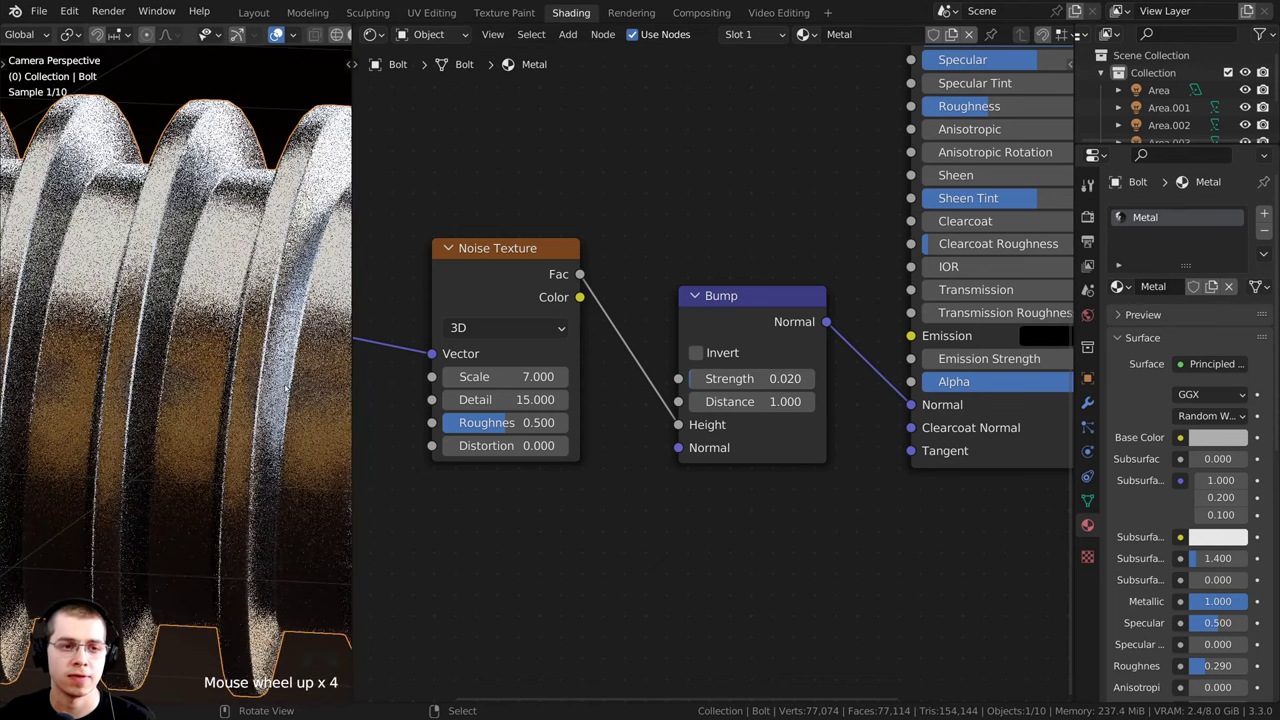
shift+middle_drag(287, 388, 187, 453)
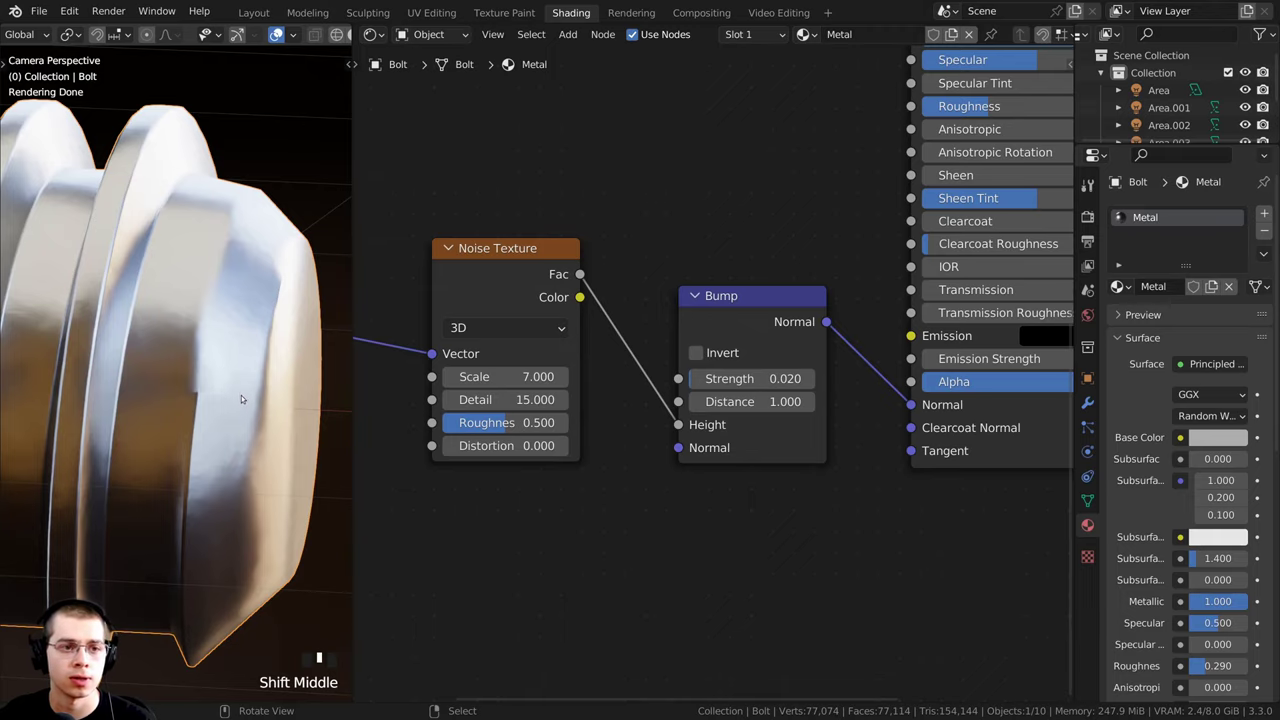
middle_drag(241, 395, 256, 332)
scroll(215, 420, up, 7)
scroll(138, 451, up, 2)
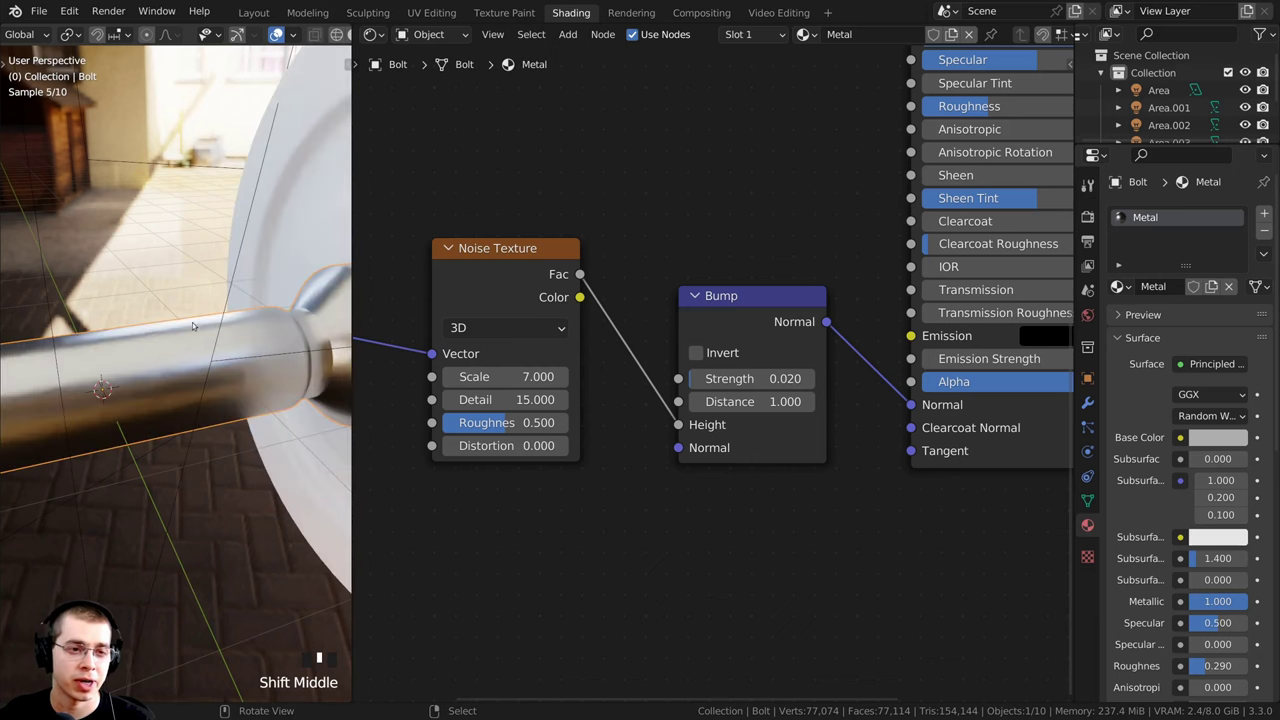
scroll(234, 395, down, 4)
middle_drag(234, 395, 196, 356)
scroll(228, 389, up, 2)
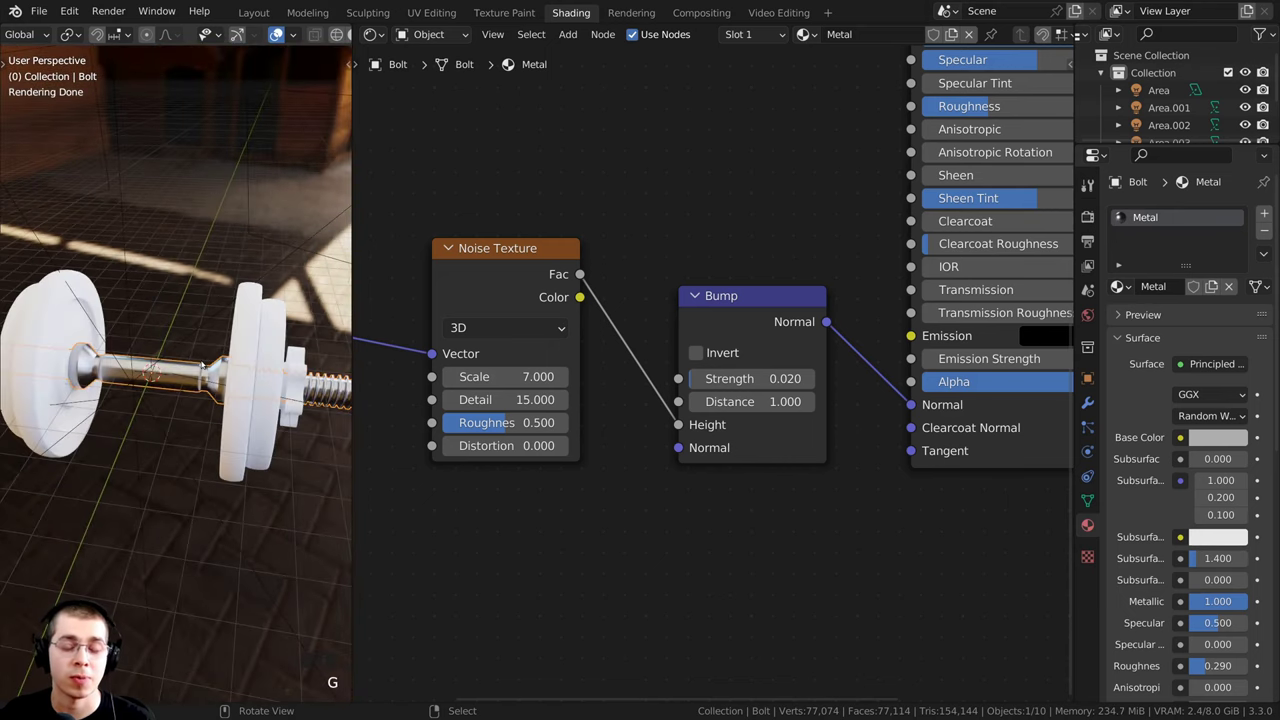
scroll(204, 366, up, 3)
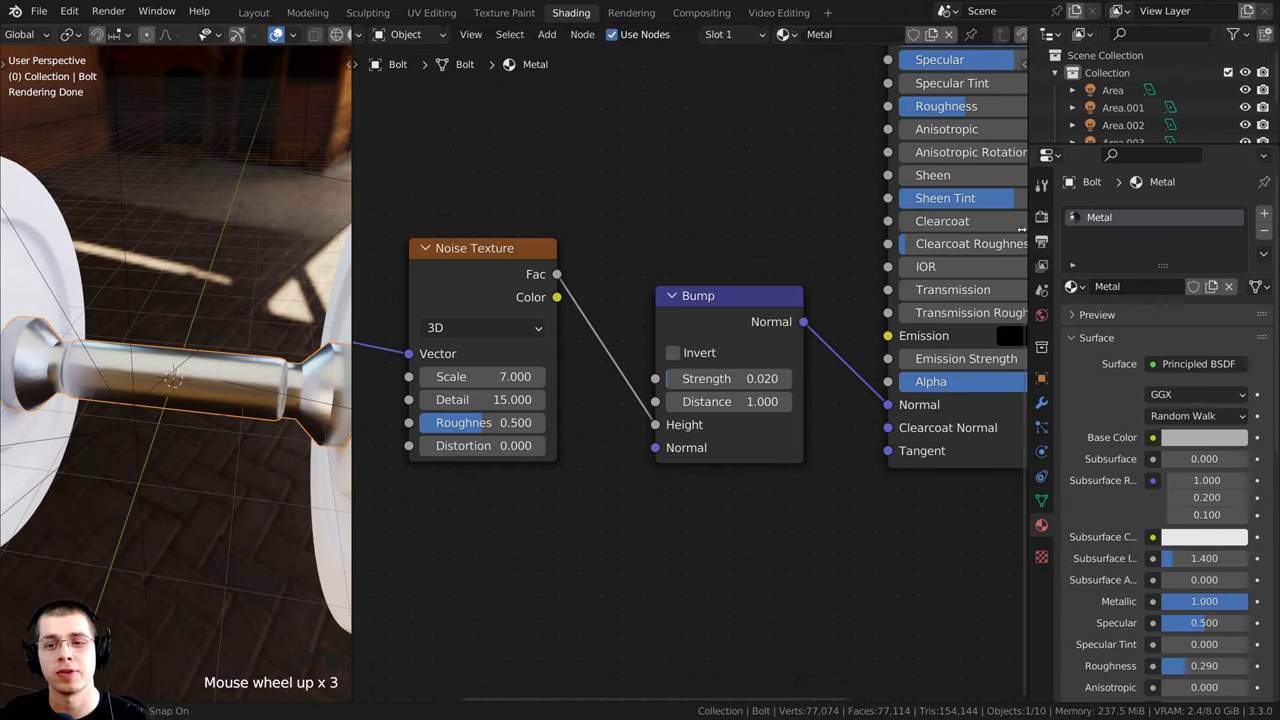
Step: Widen the material properties area, add a second material slot to the bar and put the existing Metal material in it
drag(1074, 240, 1014, 240)
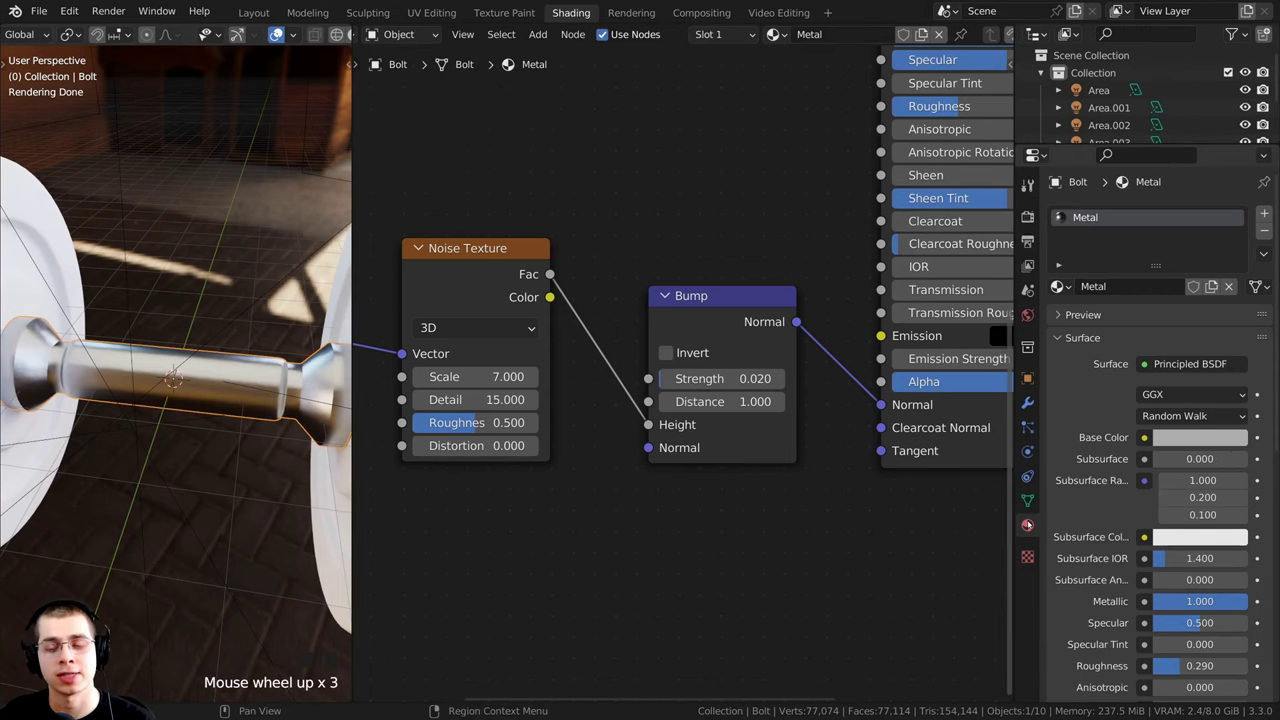
click(1264, 213)
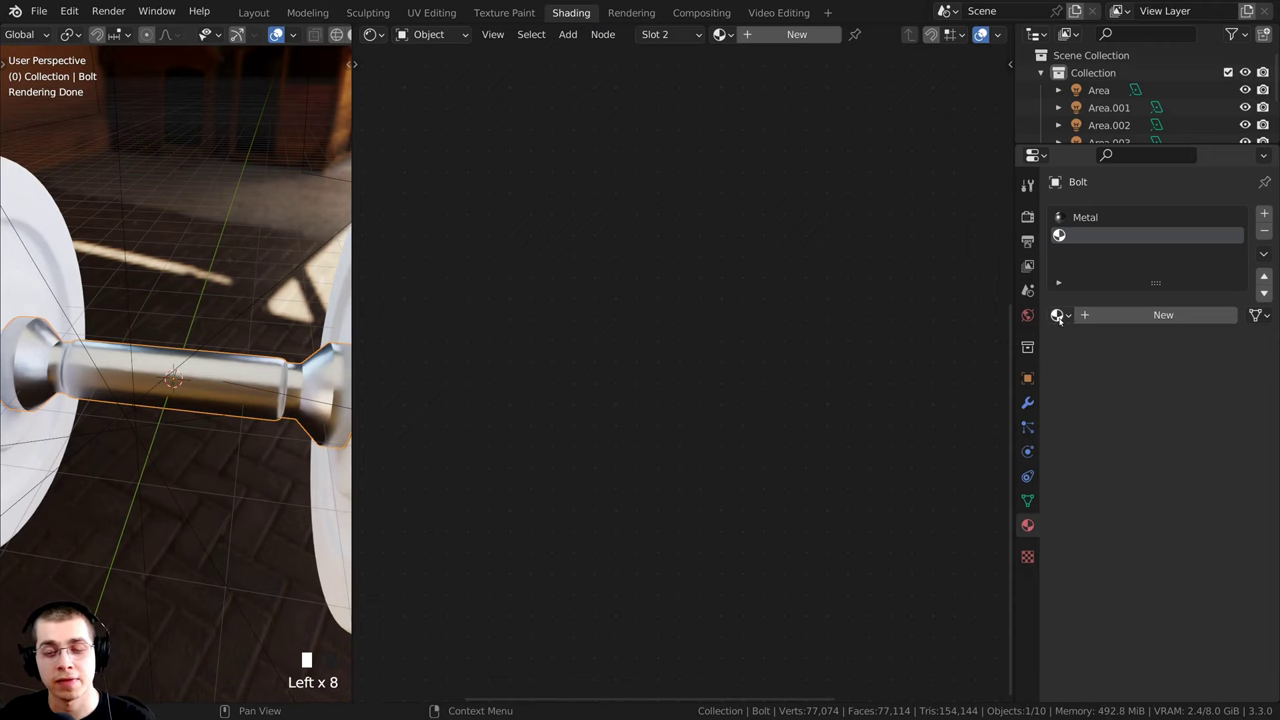
click(1058, 315)
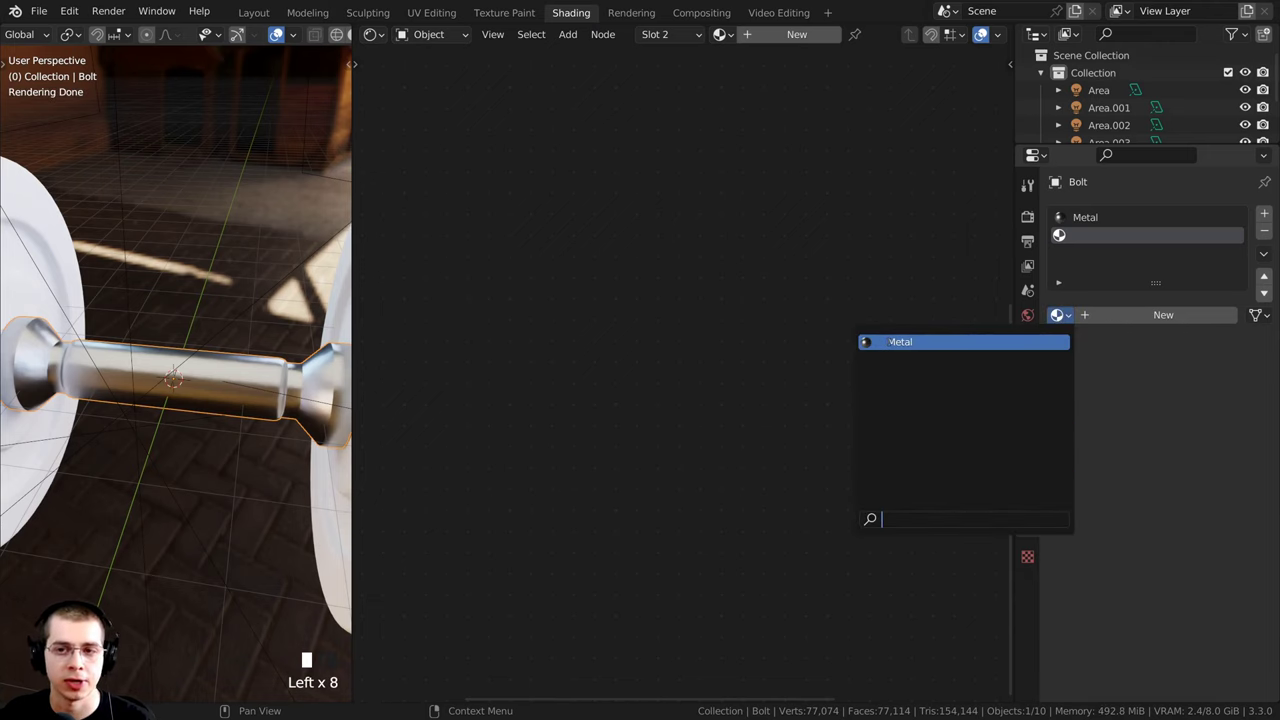
click(890, 342)
scroll(1099, 224, down, 1)
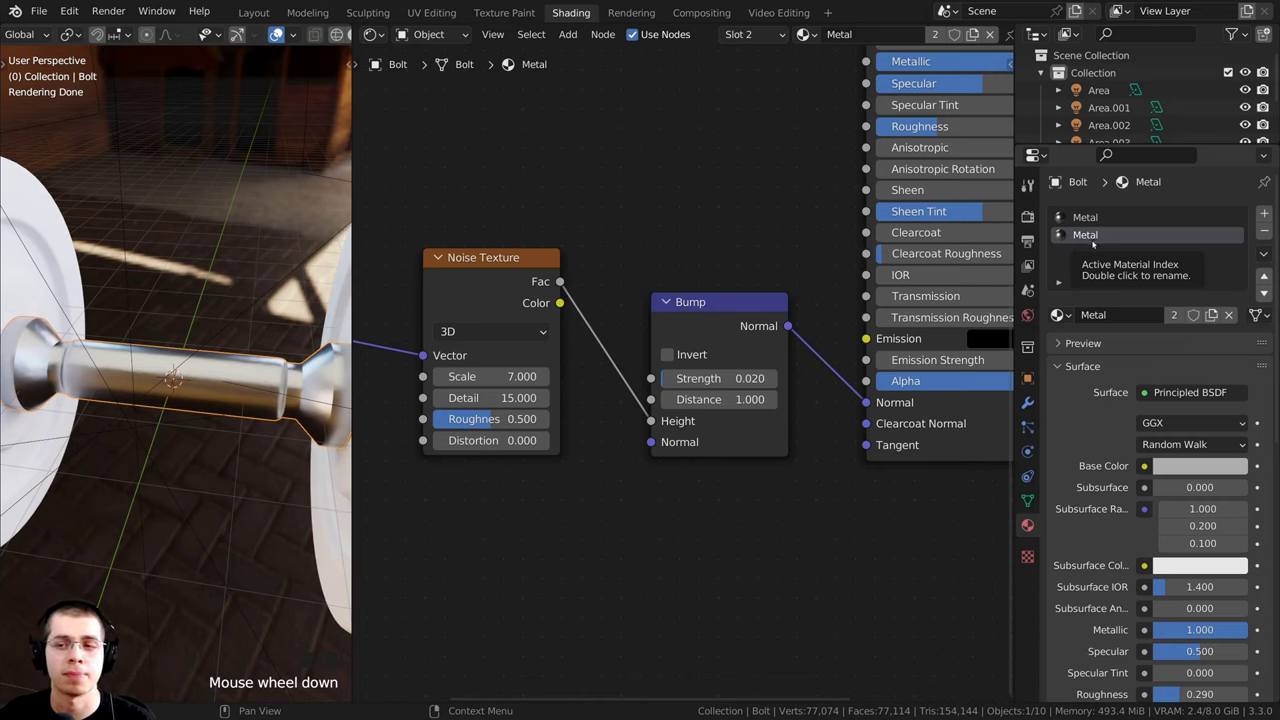
Step: Make an independent copy of the Metal material in the second slot and rename it Metal Grip
click(1212, 315)
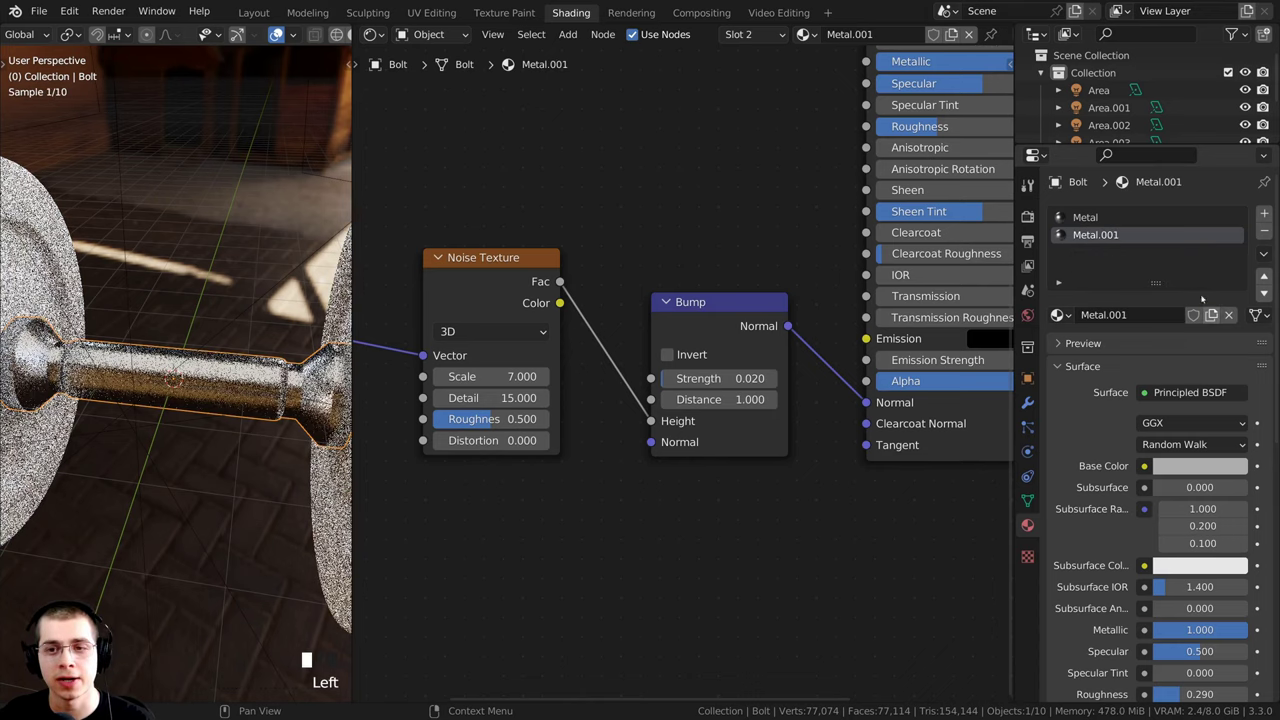
double_click(1117, 234)
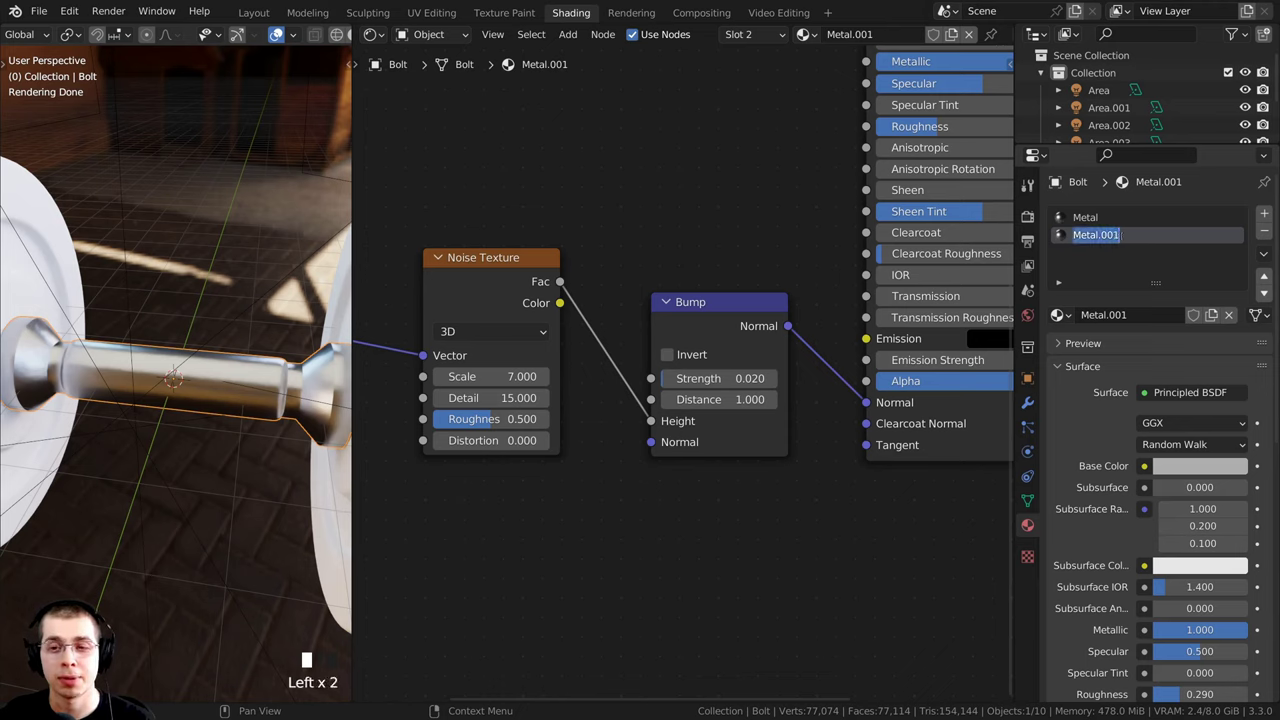
drag(1118, 234, 1099, 234)
text(G)
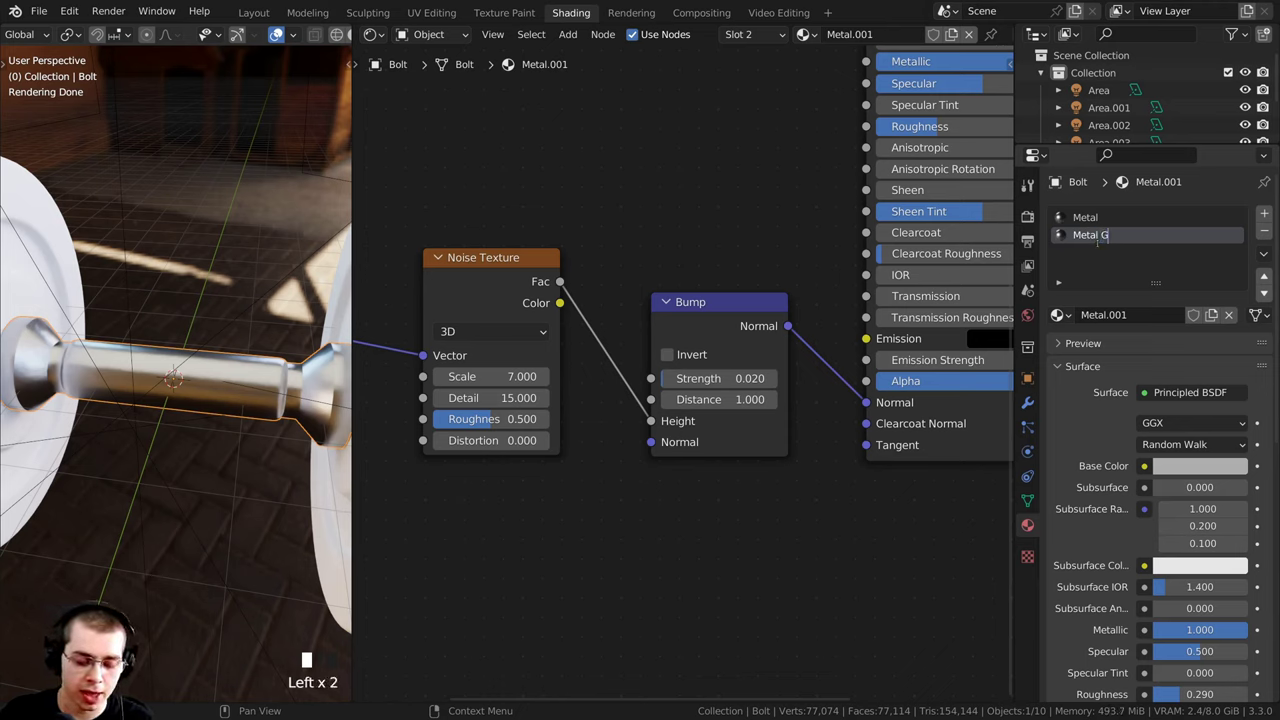
text(rip)
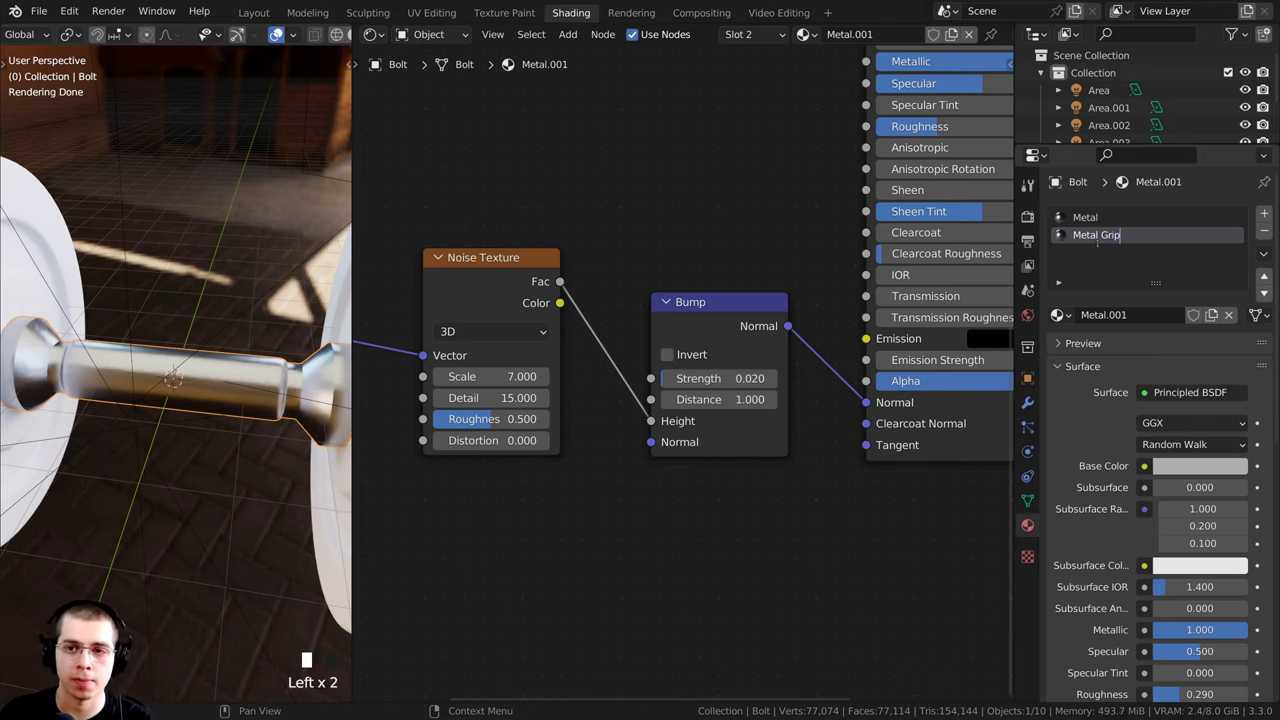
key(Return)
scroll(1088, 251, down, 1)
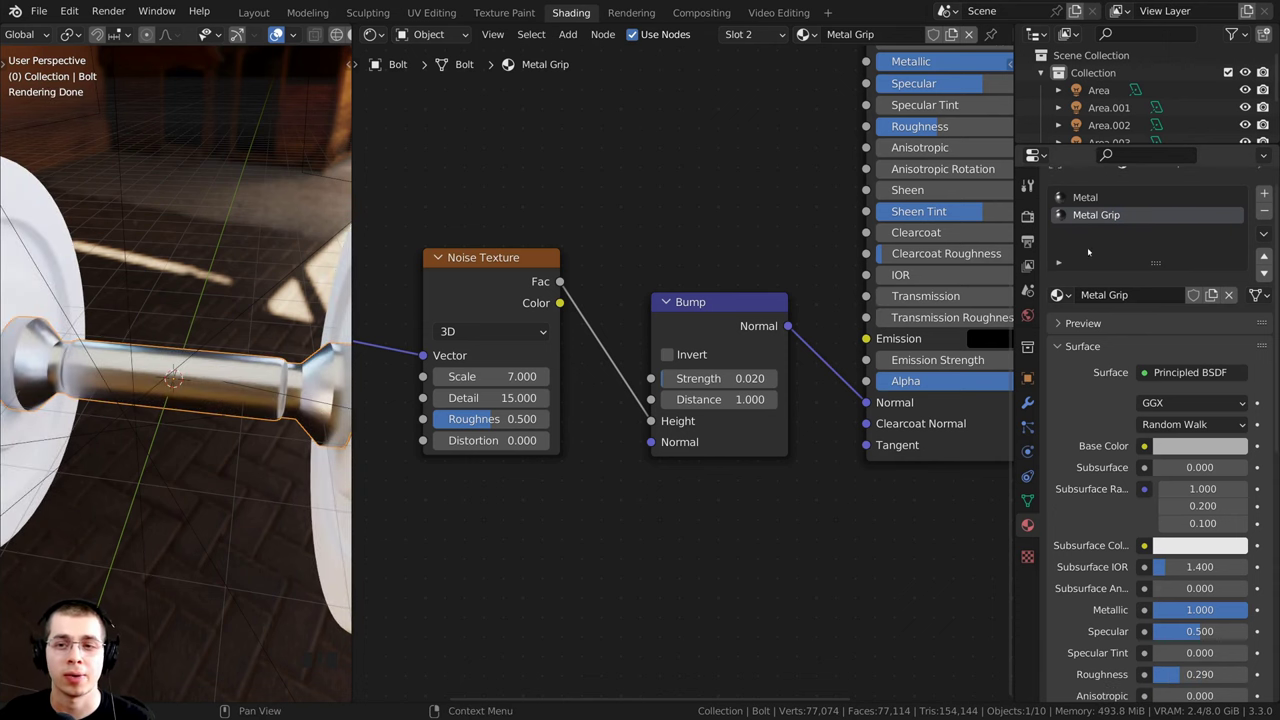
scroll(1102, 234, up, 1)
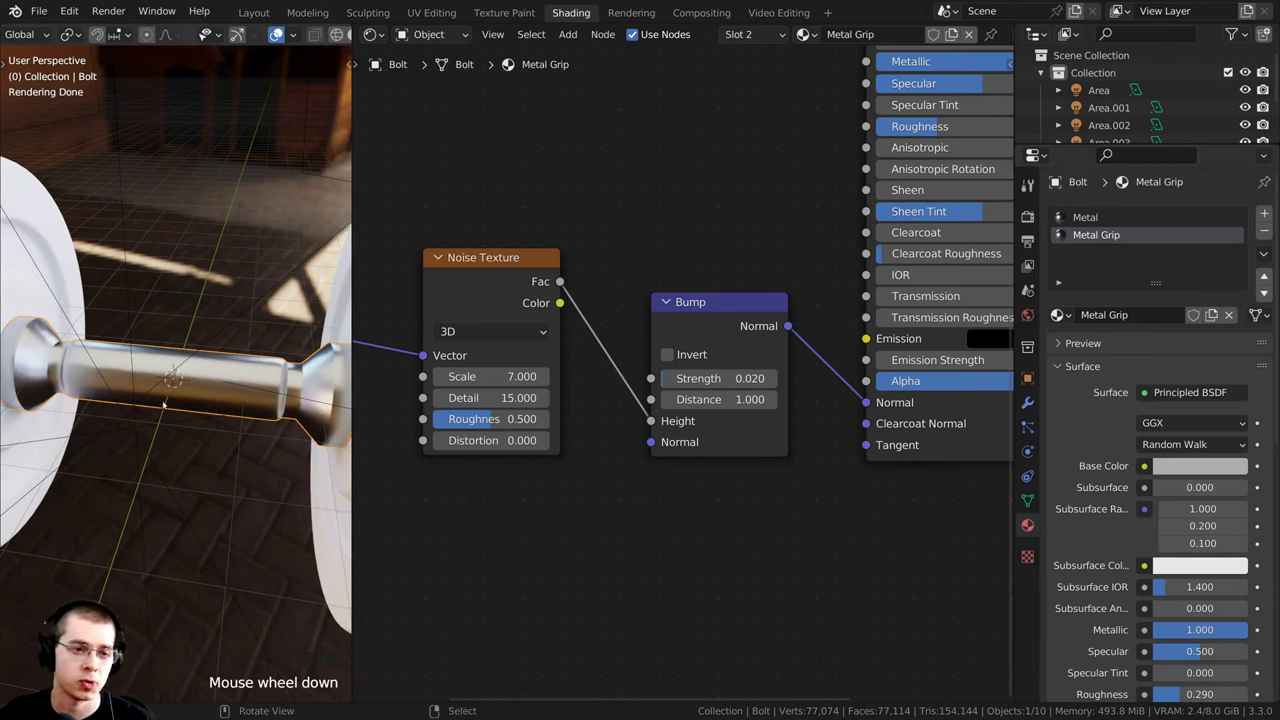
Step: Switch the viewport to Solid shading and enter Edit Mode on the bar, with the handle grip's rounded end in close view
middle_drag(164, 404, 196, 398)
key(z)
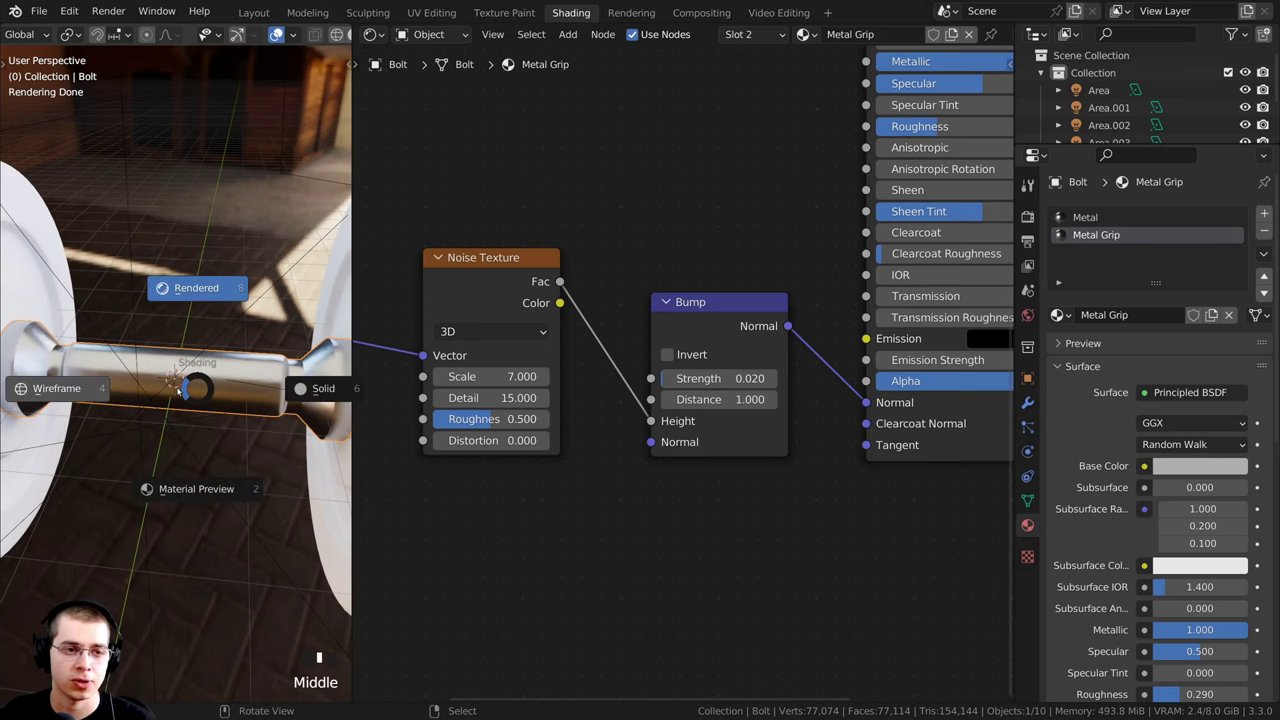
click(309, 388)
shift+middle_drag(309, 388, 246, 392)
key(Tab)
scroll(246, 392, up, 2)
scroll(246, 392, up, 2)
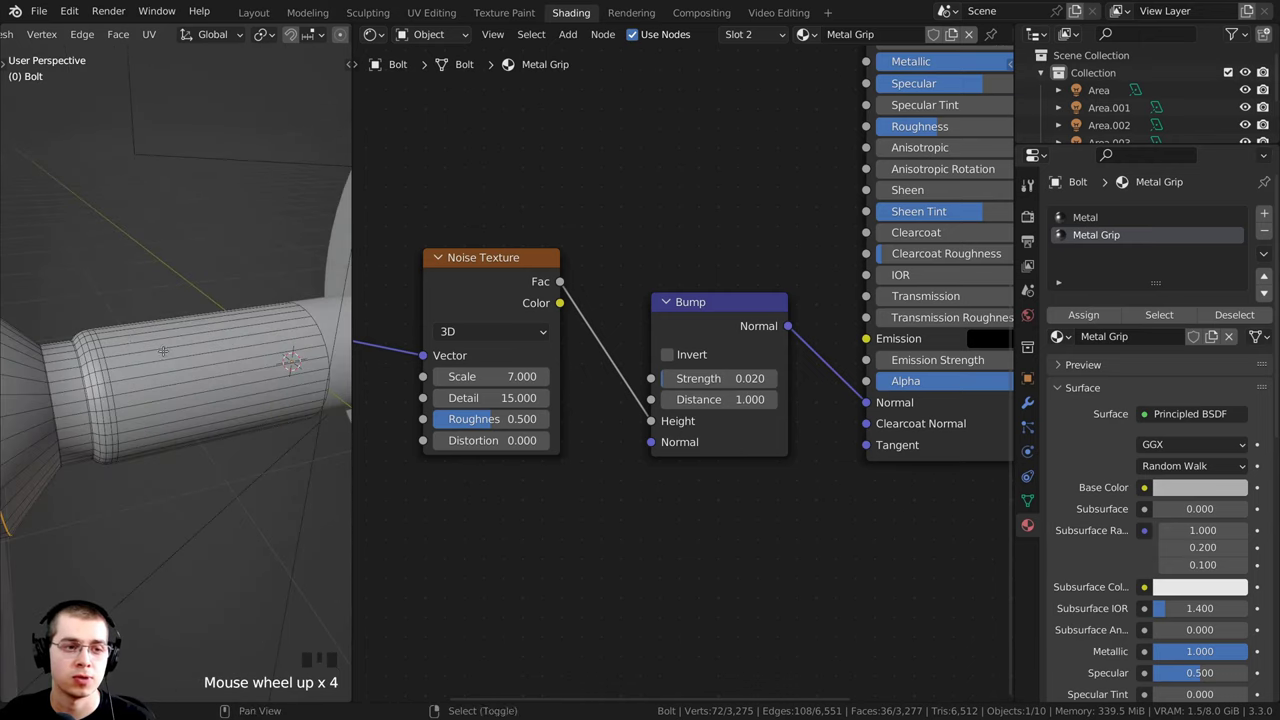
scroll(199, 353, up, 1)
scroll(142, 378, up, 2)
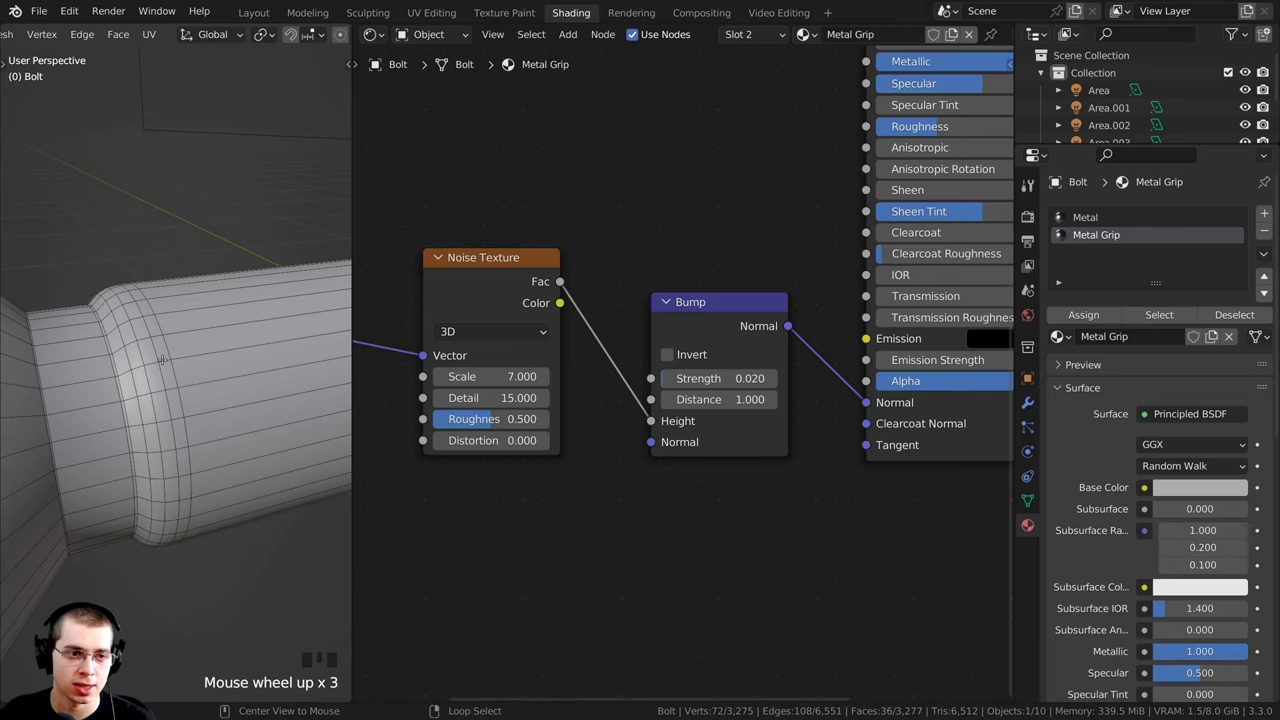
Step: Select all the face loops of the handle grip, from its rounded end to the long cylindrical faces
alt+right_click(161, 360)
scroll(160, 424, up, 1)
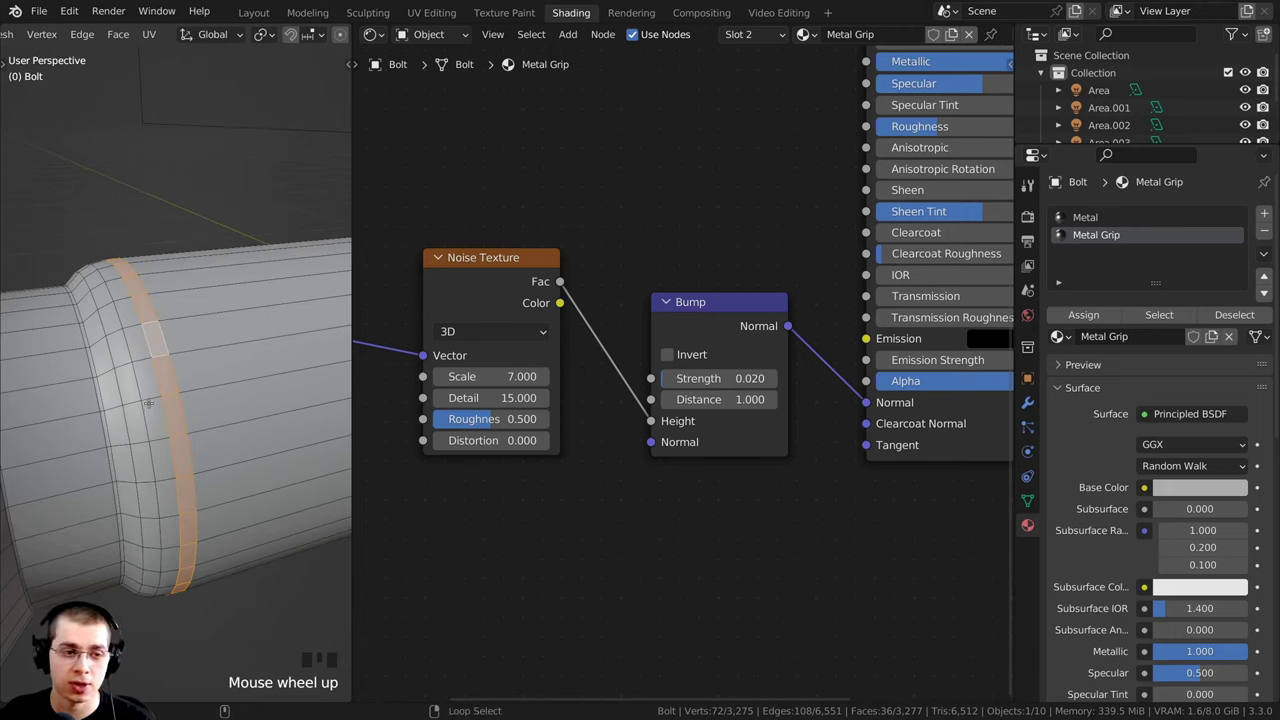
alt+shift+right_click(147, 398)
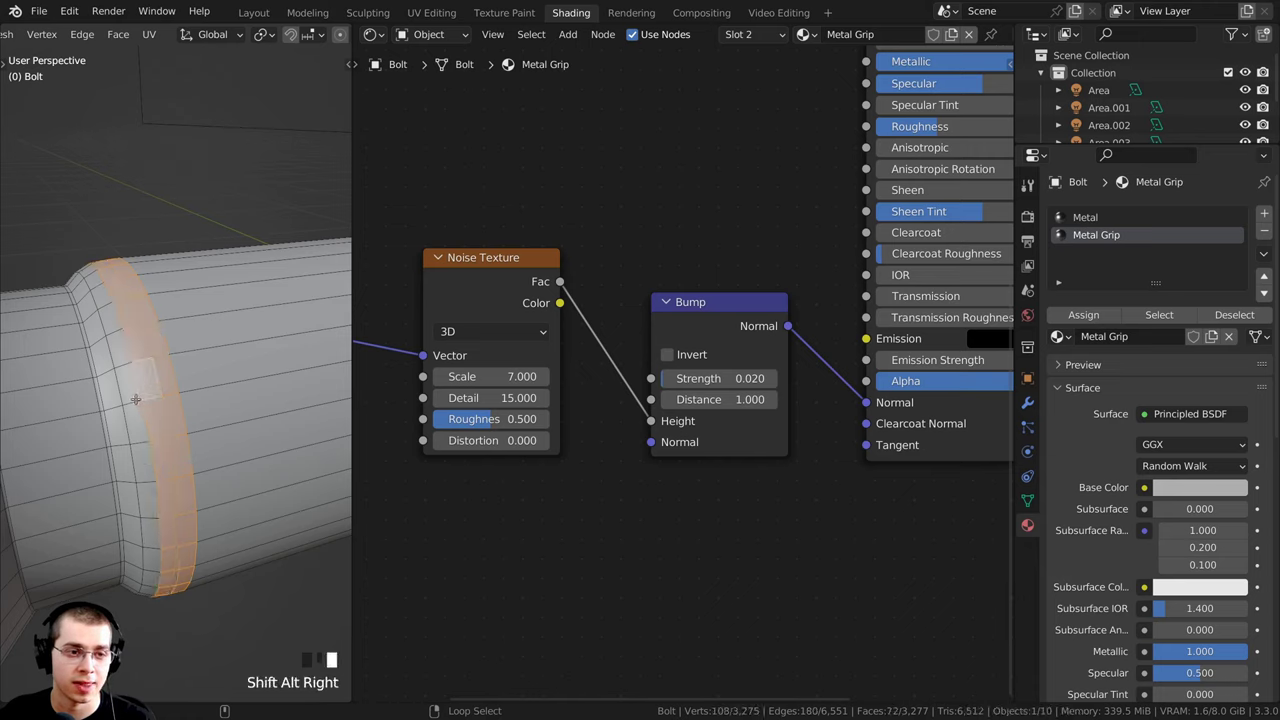
alt+shift+right_click(128, 403)
alt+shift+right_click(115, 406)
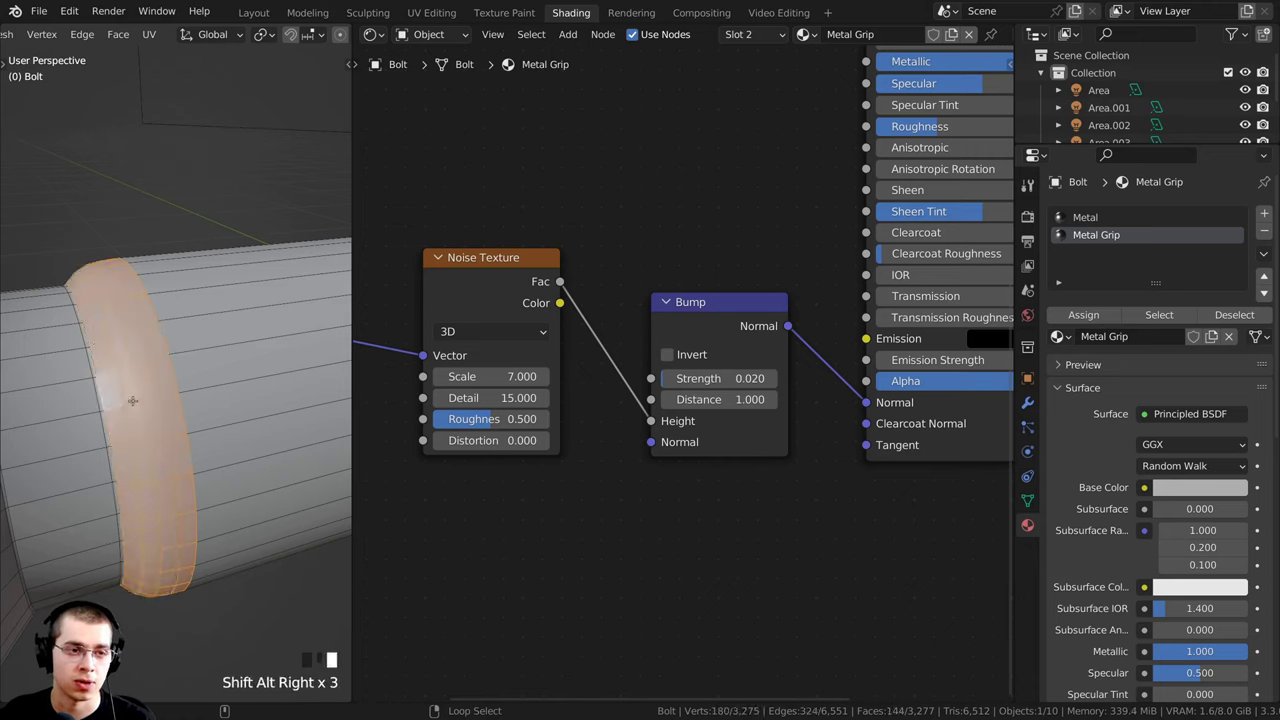
alt+shift+right_click(200, 387)
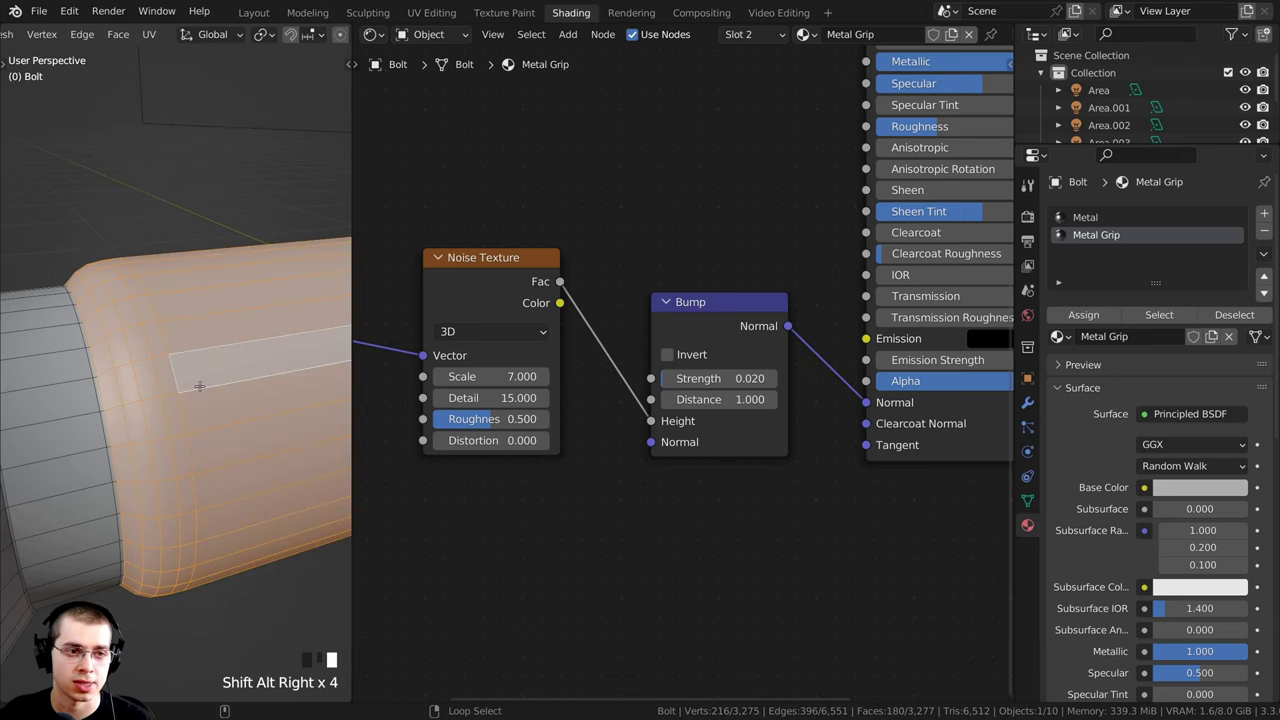
Step: Assign the Metal Grip material to the selected grip faces and leave Edit Mode
scroll(200, 387, down, 6)
shift+middle_drag(120, 500, 190, 379)
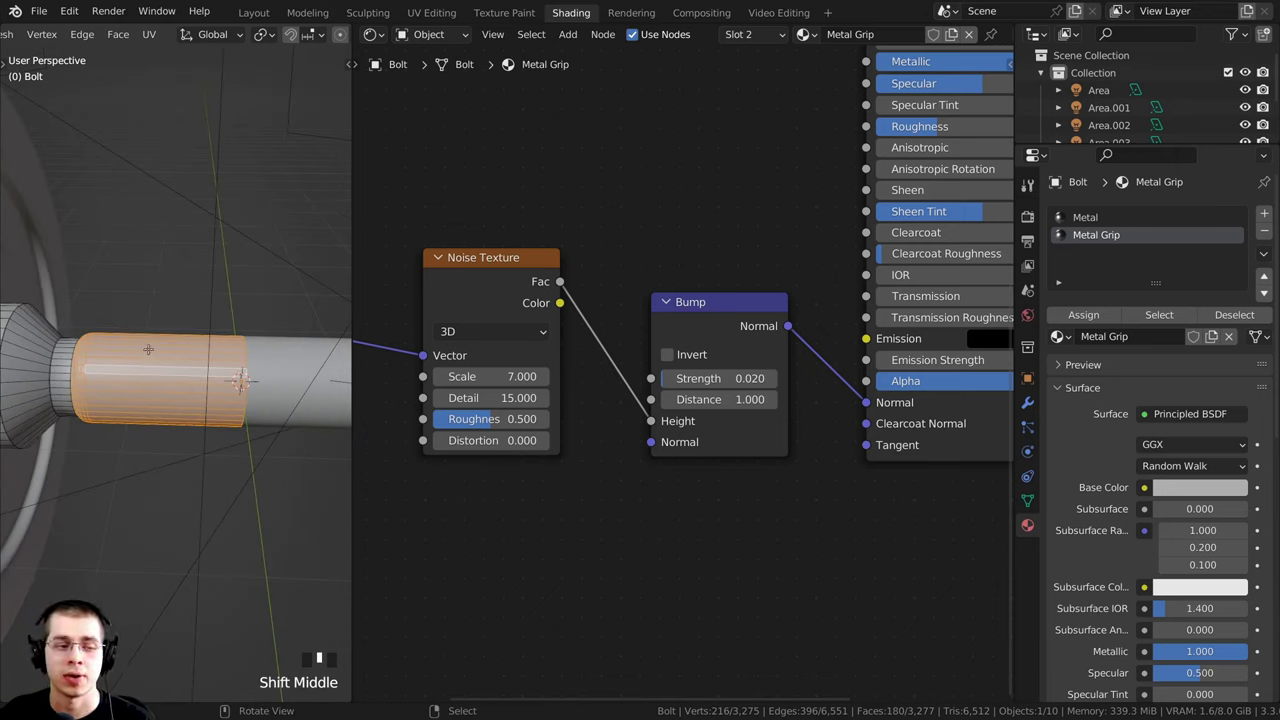
middle_drag(172, 355, 190, 360)
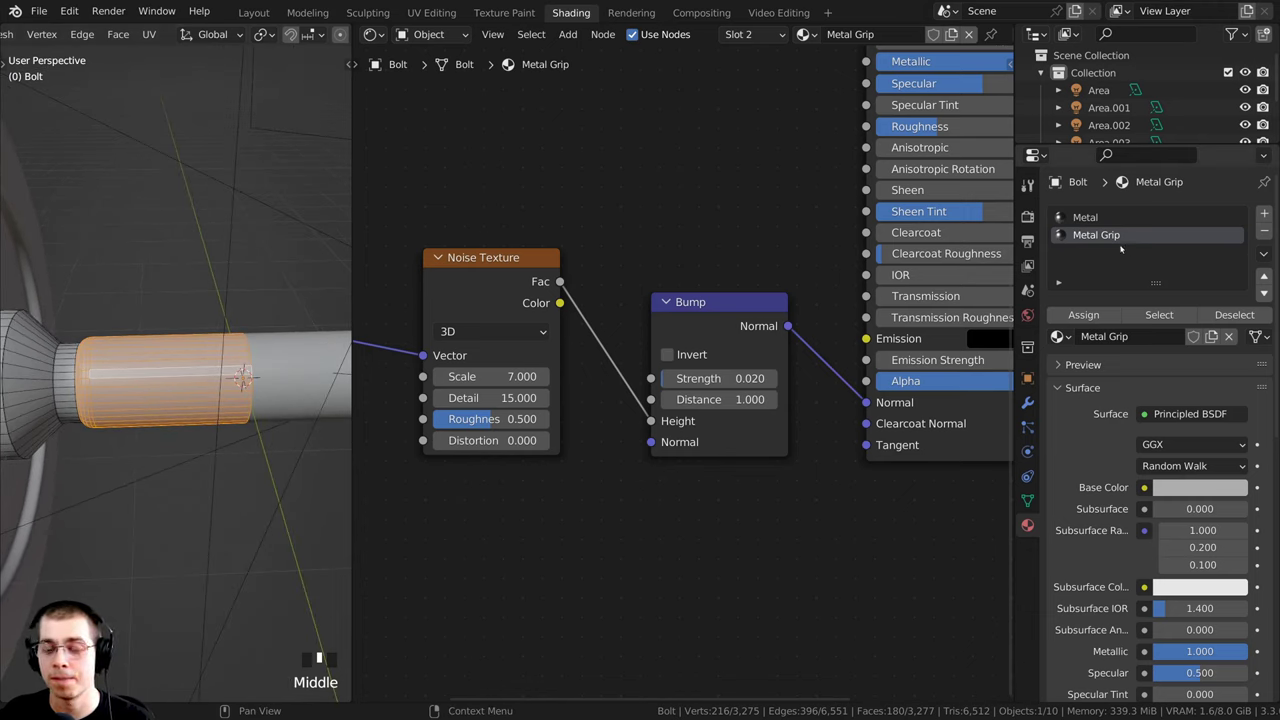
click(1087, 236)
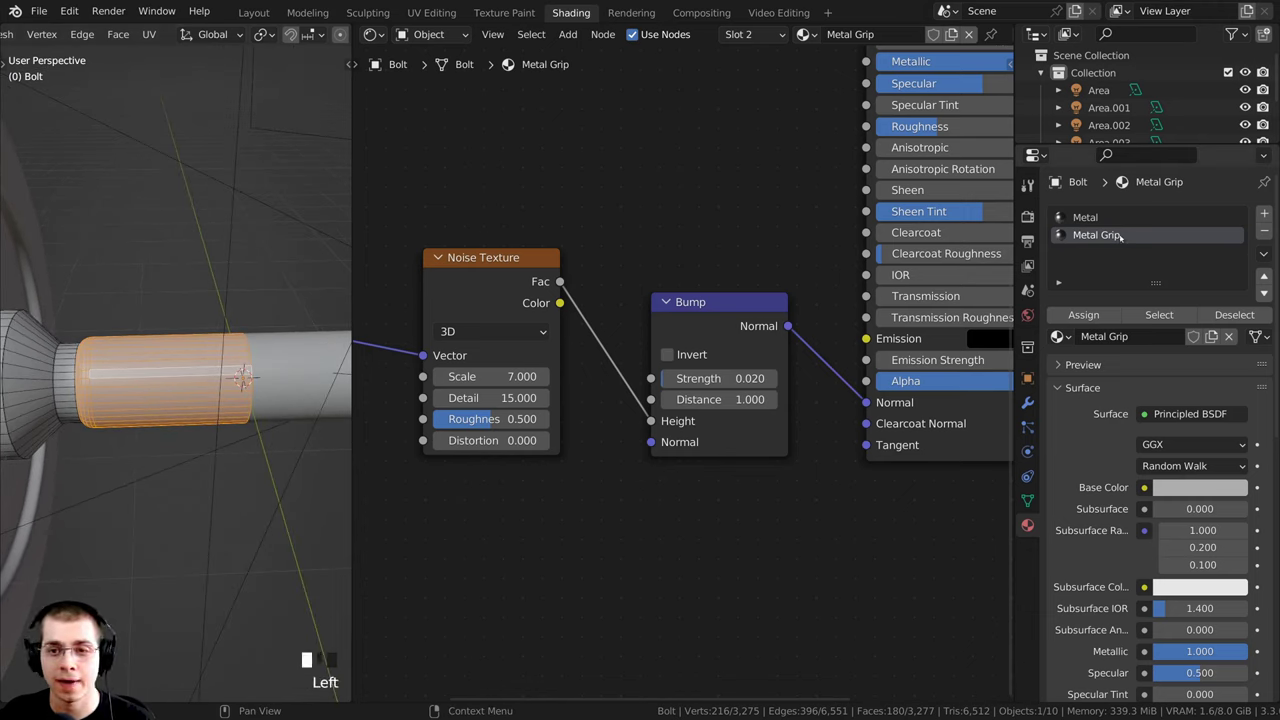
click(1085, 316)
key(Tab)
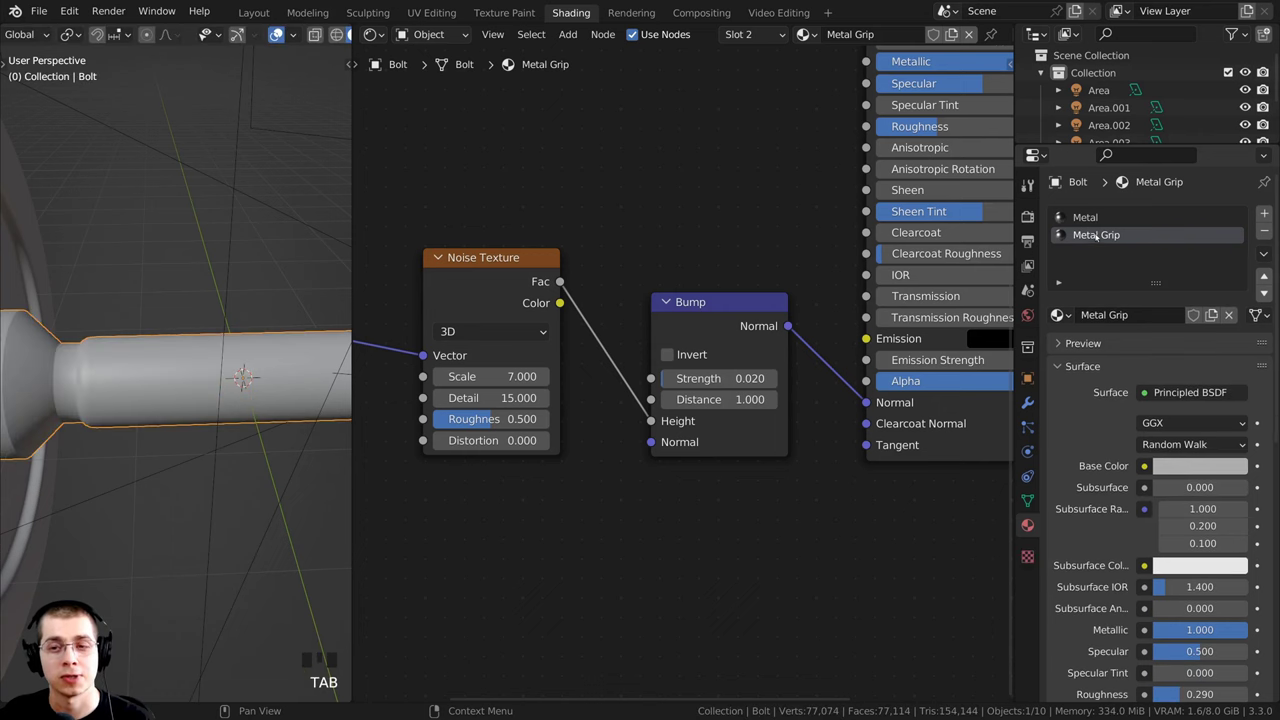
Step: Switch the viewport to Rendered shading and look through the camera with the handle grip in close view
middle_drag(170, 385, 203, 404)
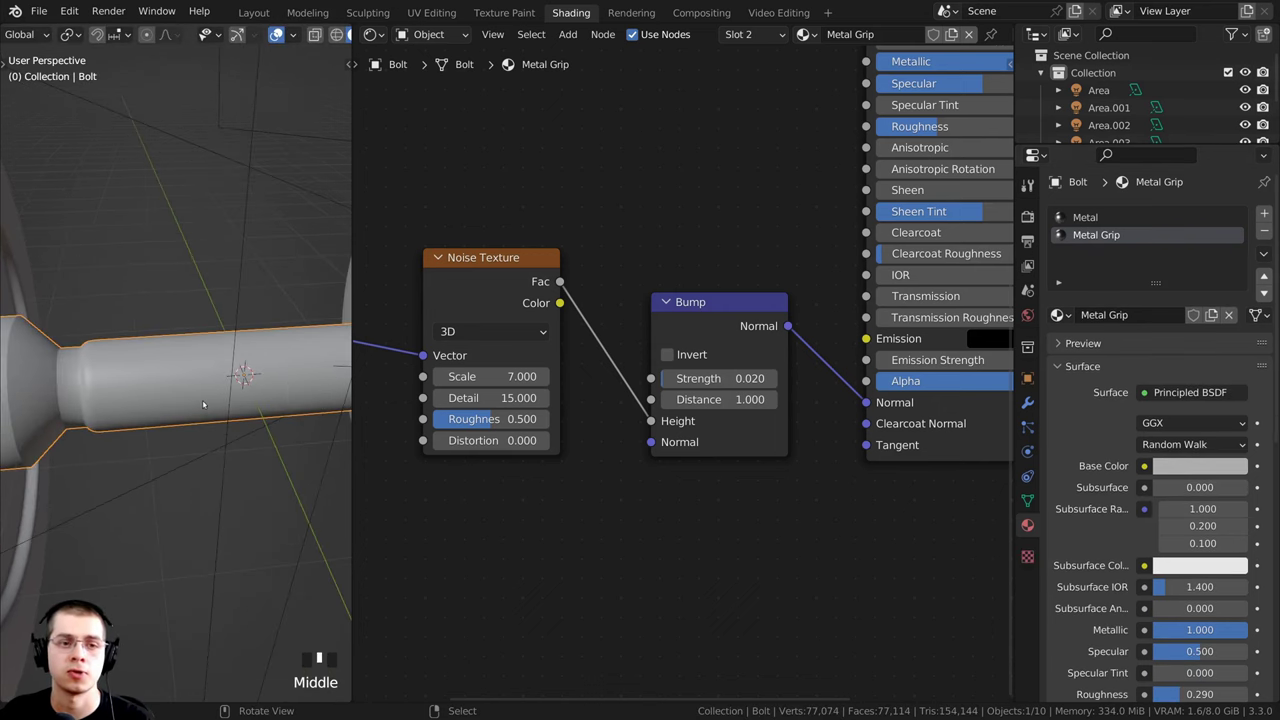
key(z)
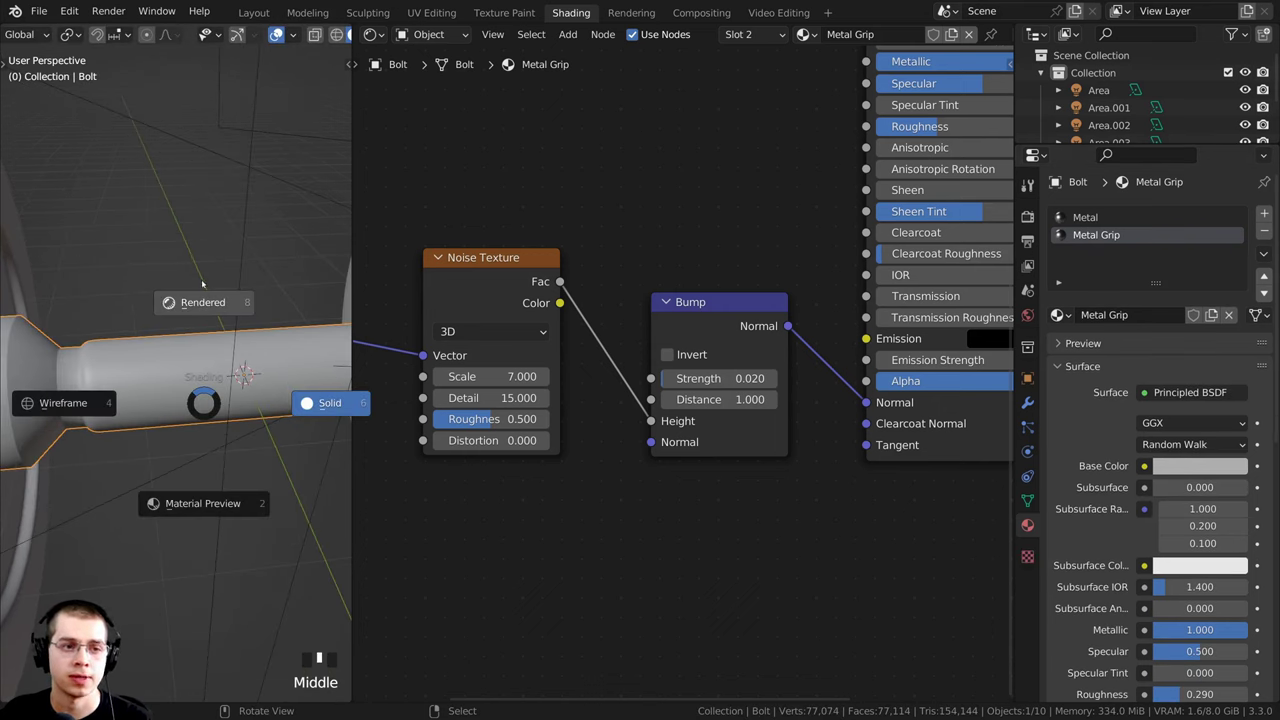
click(202, 300)
key(KP_0)
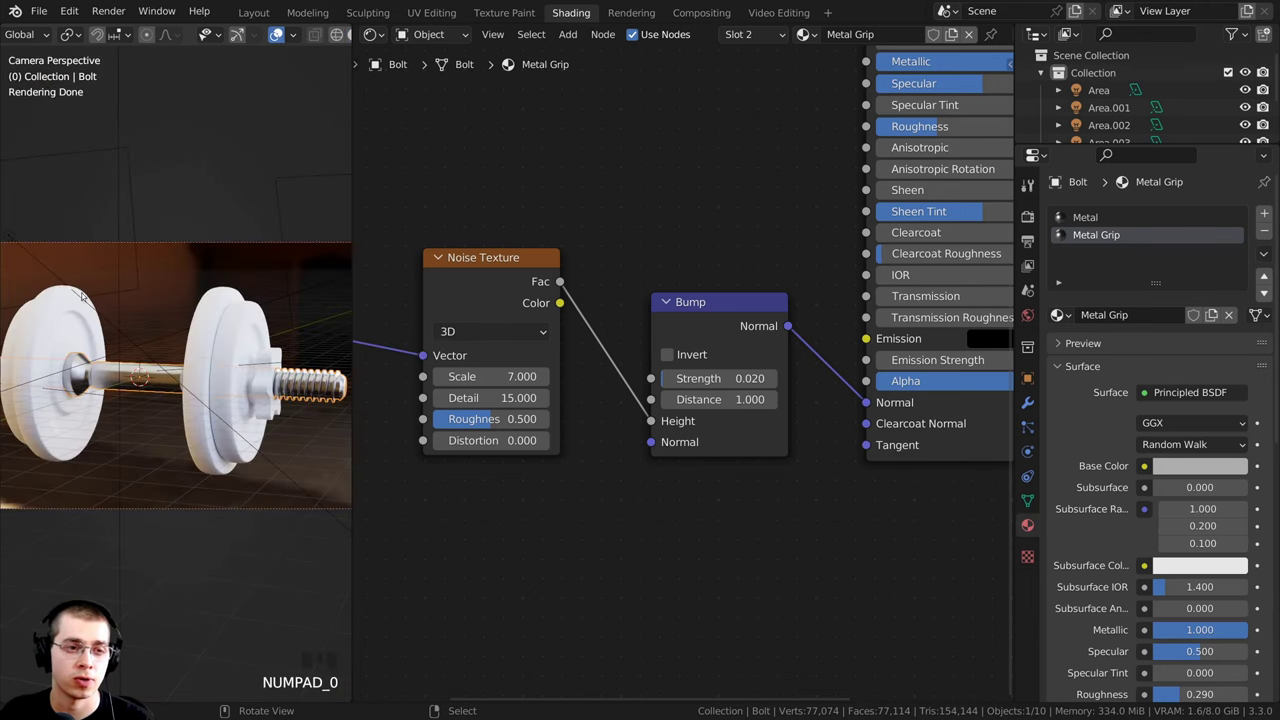
scroll(83, 296, up, 4)
shift+middle_drag(100, 345, 150, 353)
Step: Add a Brick Texture node to the Metal Grip material, placed above the Noise Texture
scroll(631, 314, down, 5)
click(1114, 236)
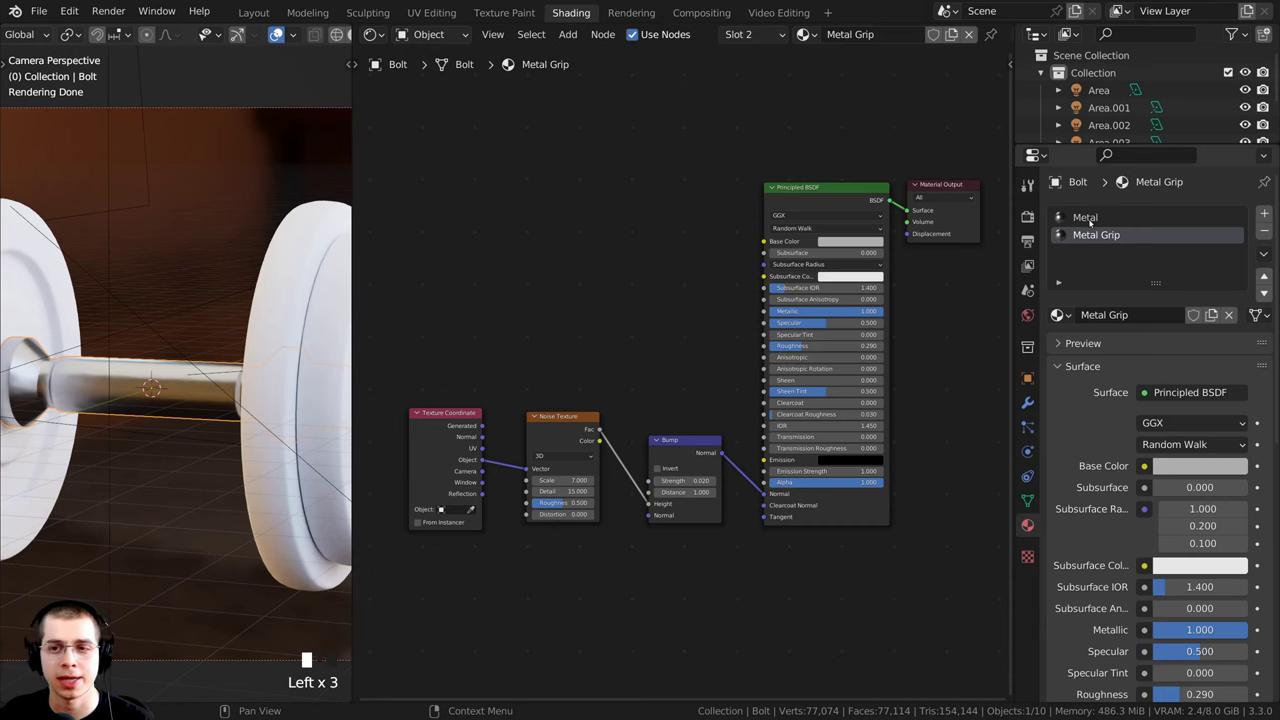
scroll(530, 300, up, 1)
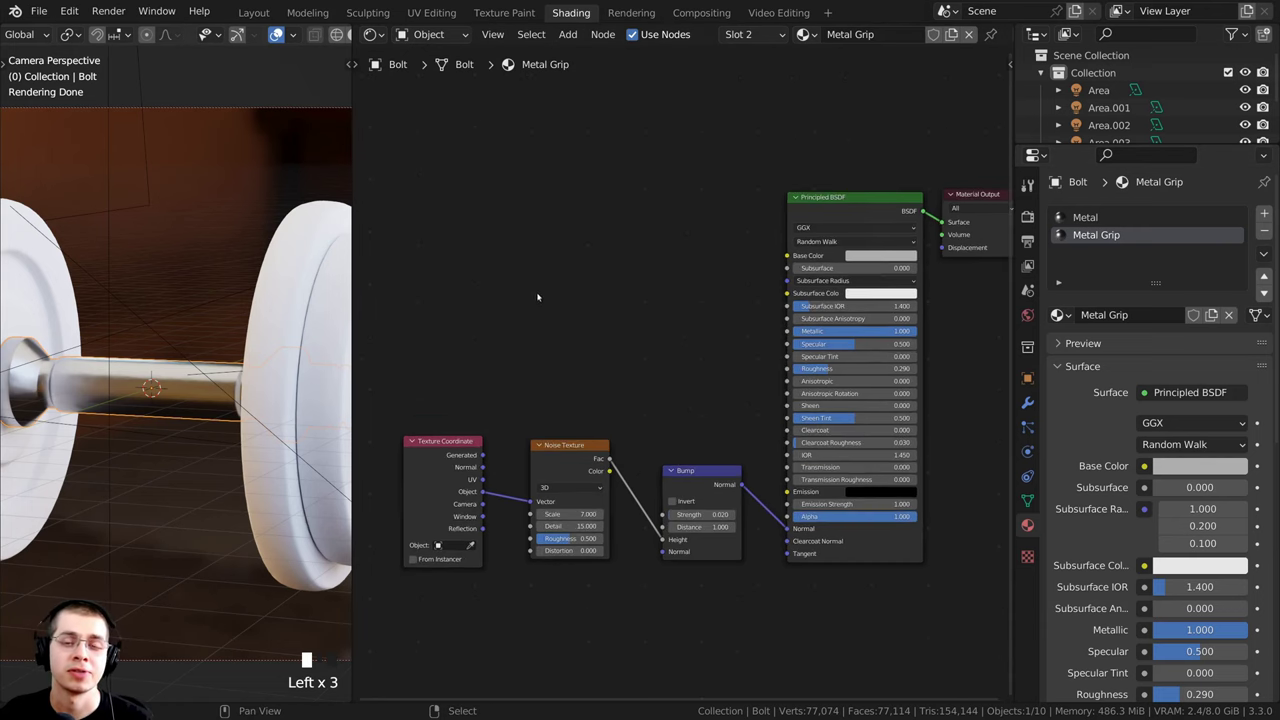
middle_drag(619, 325, 623, 329)
key(shift+a)
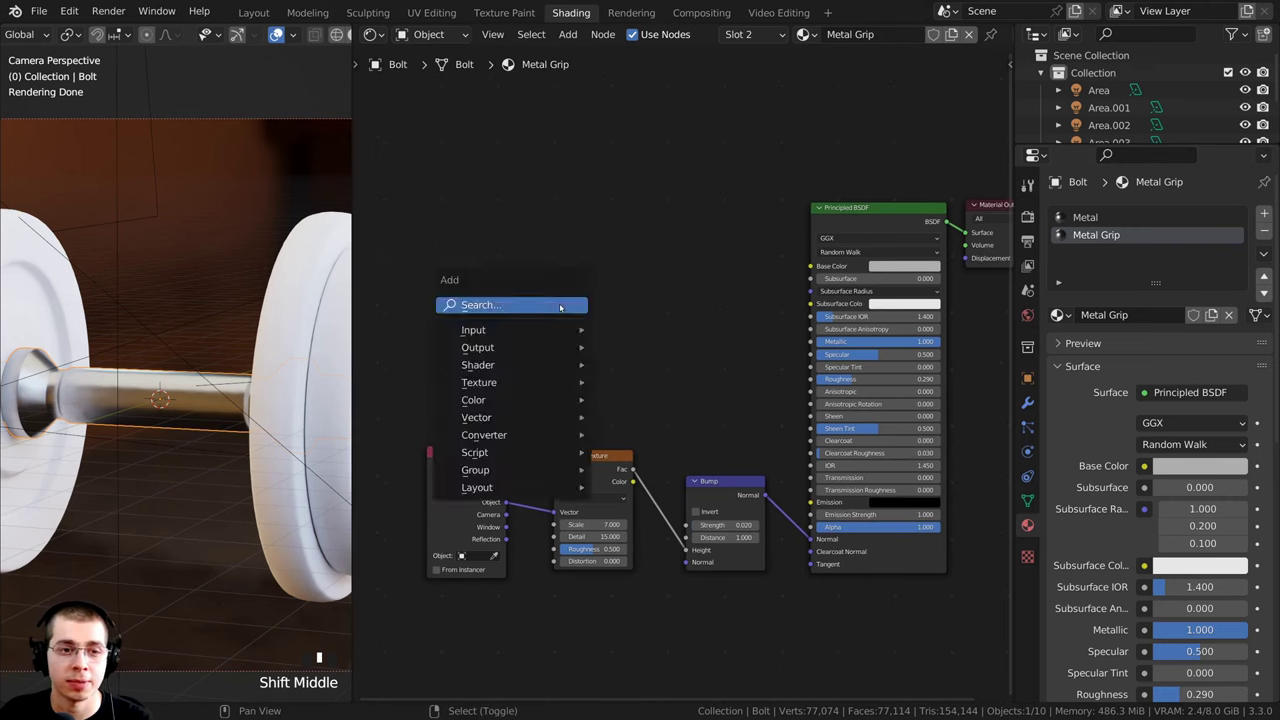
click(553, 305)
text(br)
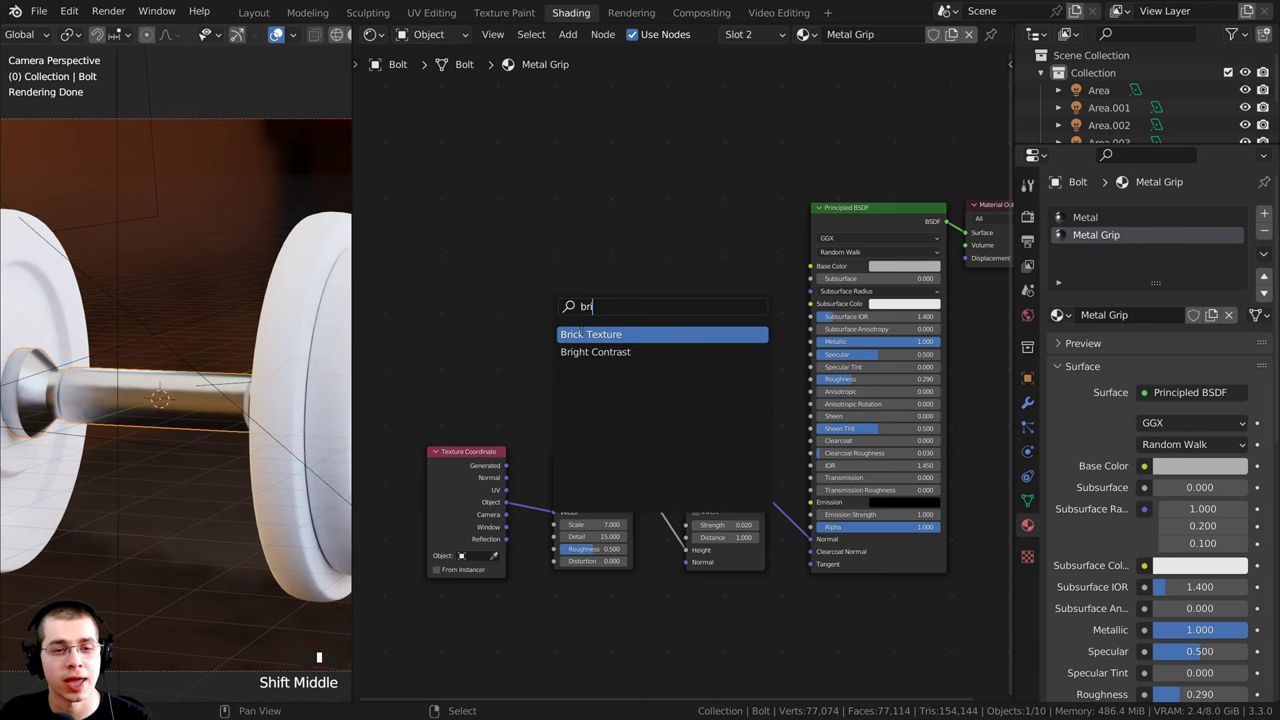
click(582, 333)
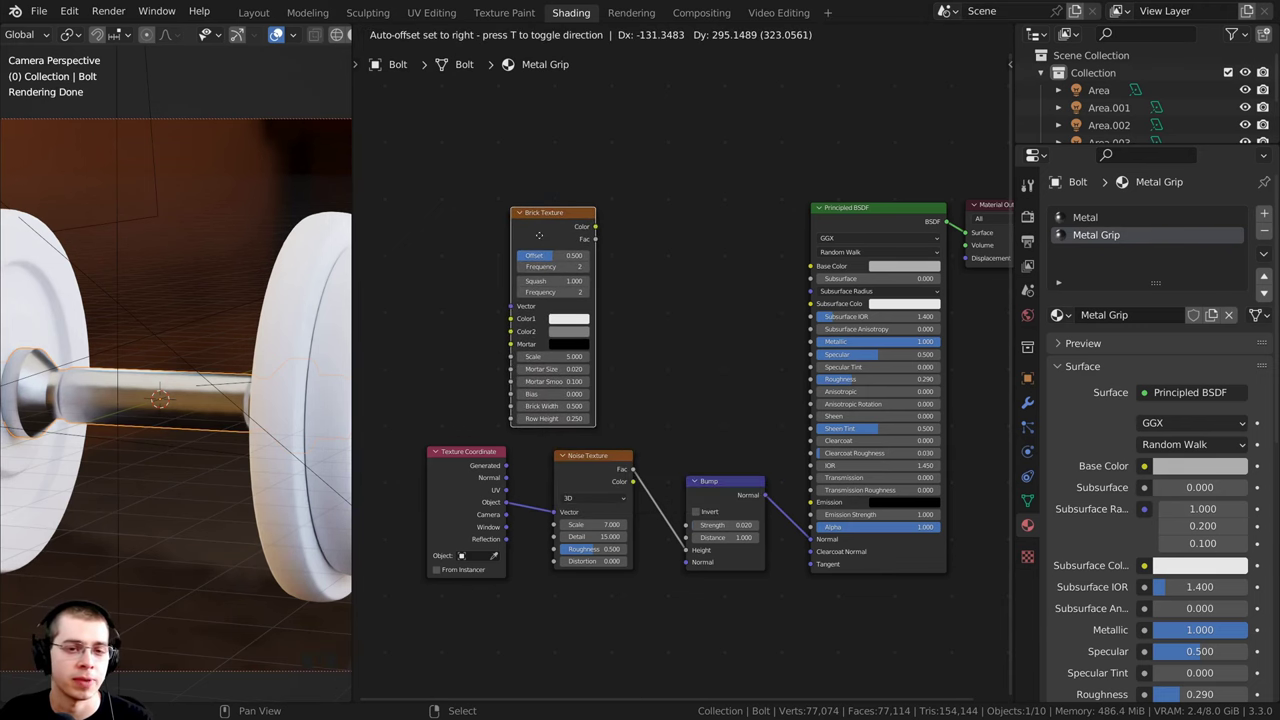
click(537, 245)
Step: Move the Texture Coordinate node away from the Noise Texture and connect its UV output to the Brick Texture's Vector input
shift+middle_drag(586, 357, 723, 346)
drag(612, 493, 525, 490)
scroll(541, 497, up, 1)
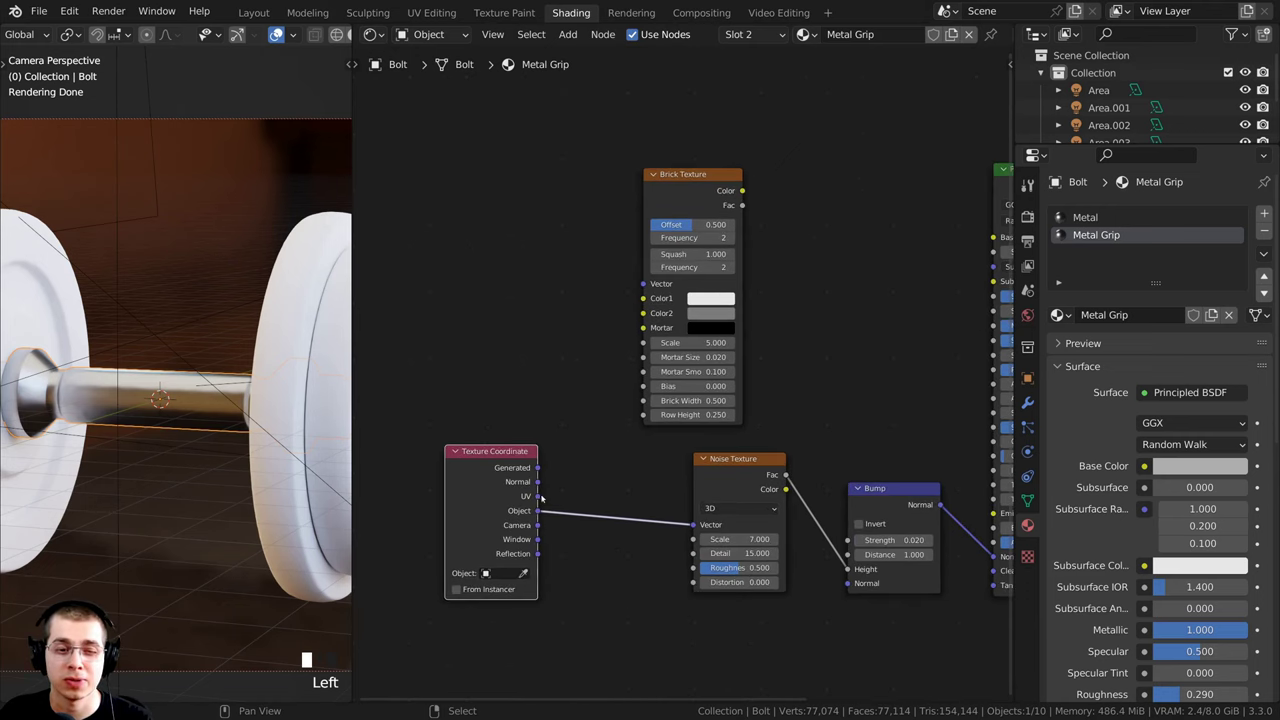
drag(537, 497, 646, 286)
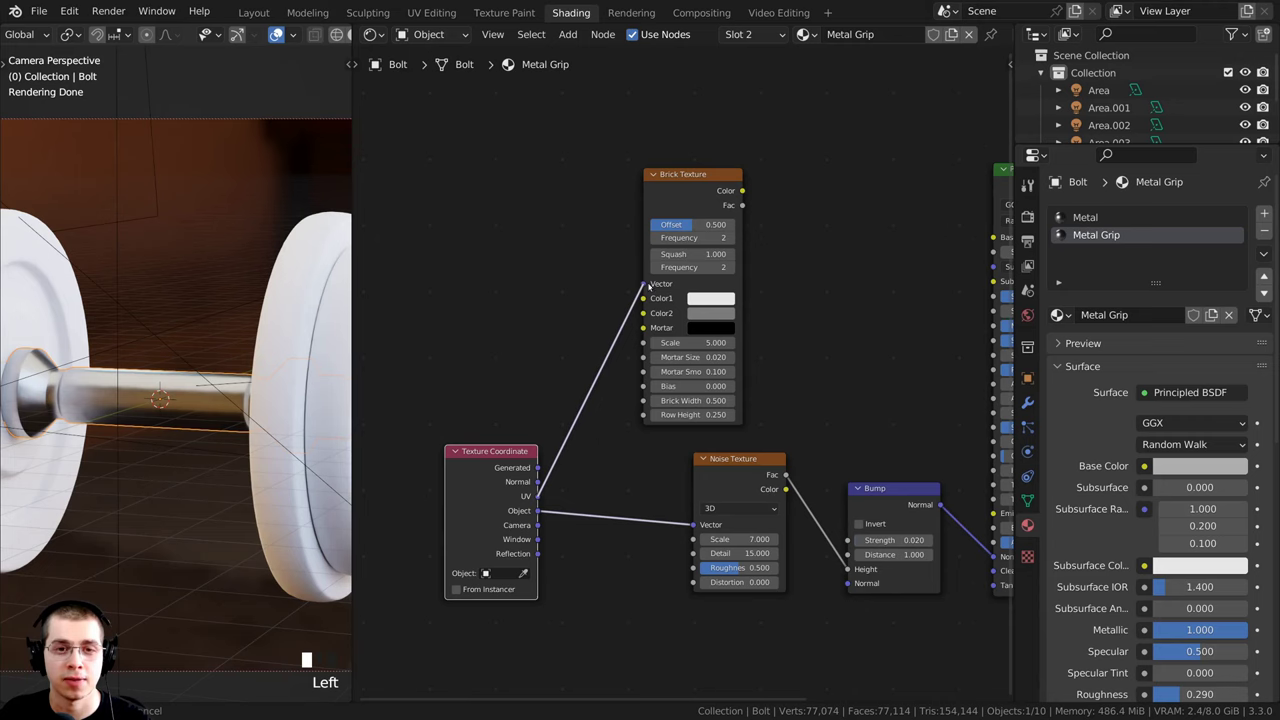
drag(688, 175, 705, 175)
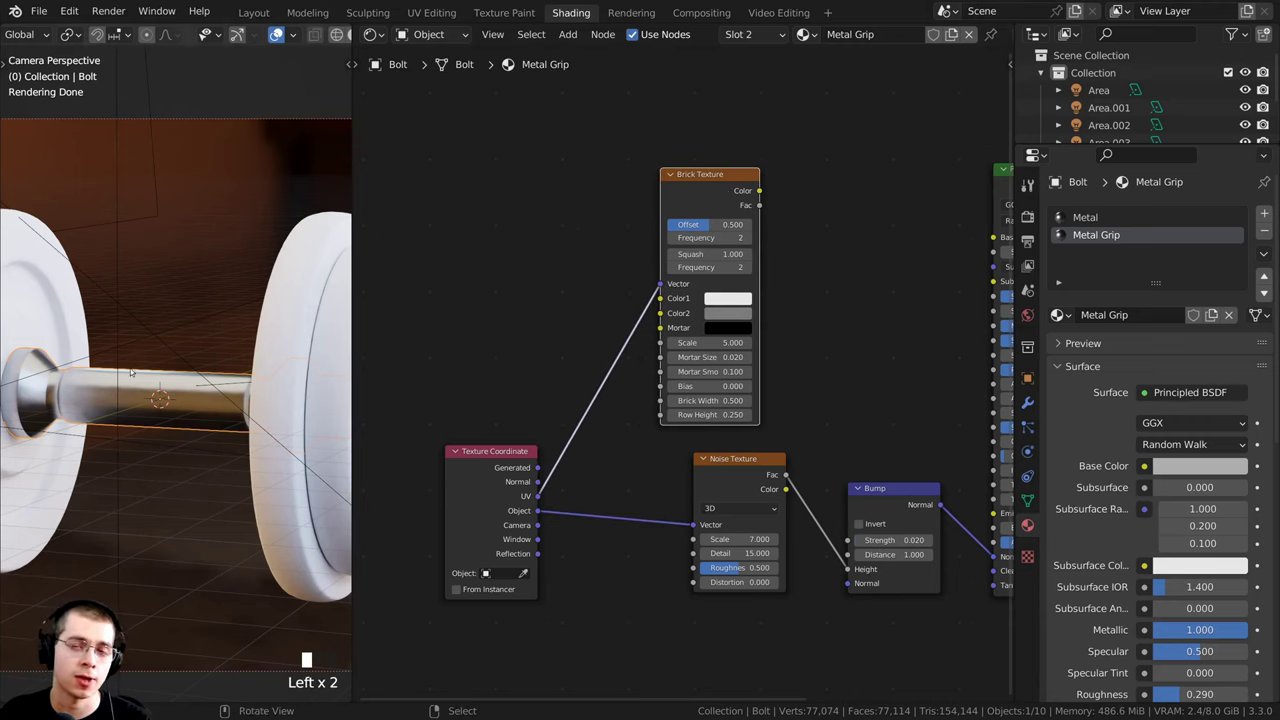
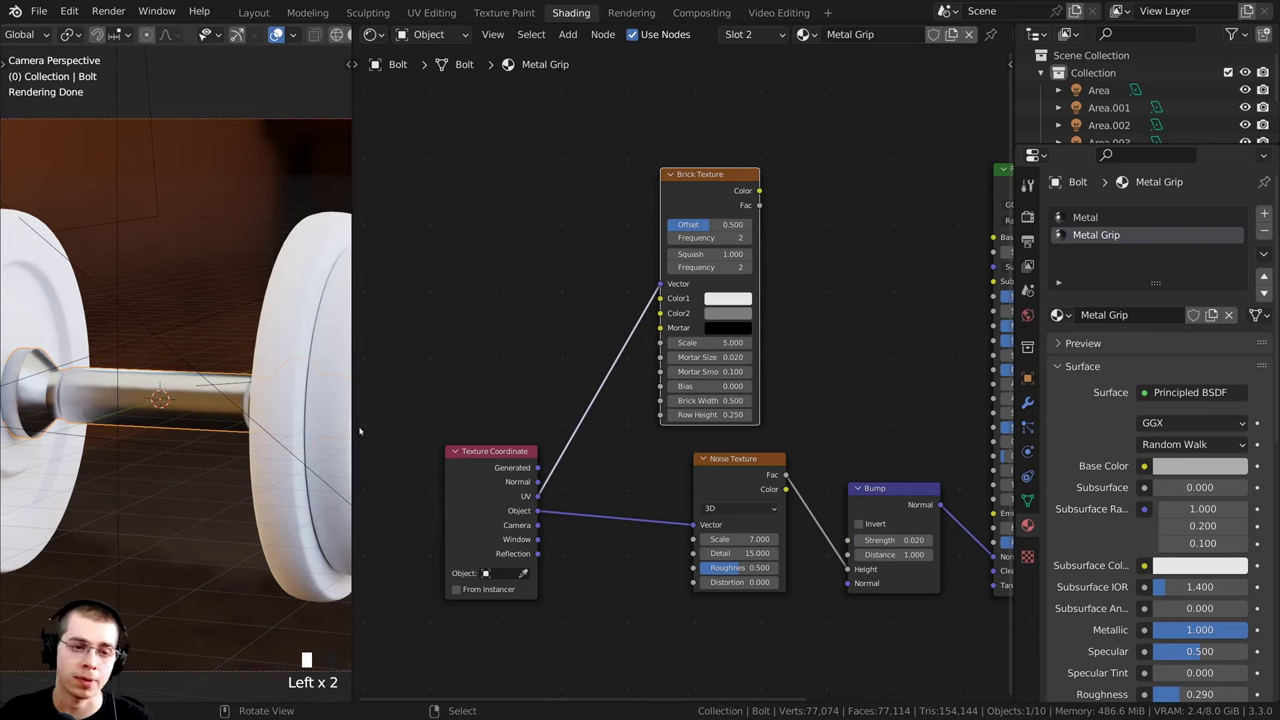
Step: Preview the Brick Texture's color directly on the handle grip and inspect the grip up close
ctrl+shift+click(723, 186)
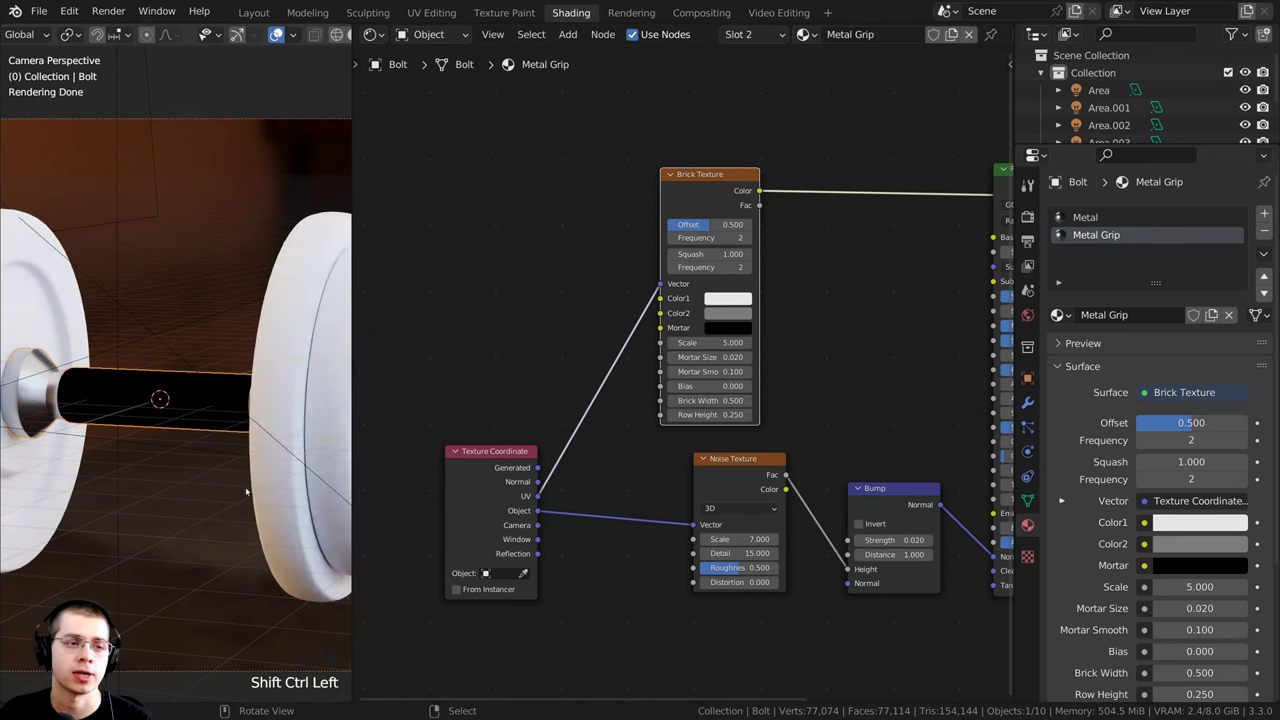
middle_drag(190, 430, 147, 390)
scroll(213, 456, up, 2)
scroll(210, 440, up, 3)
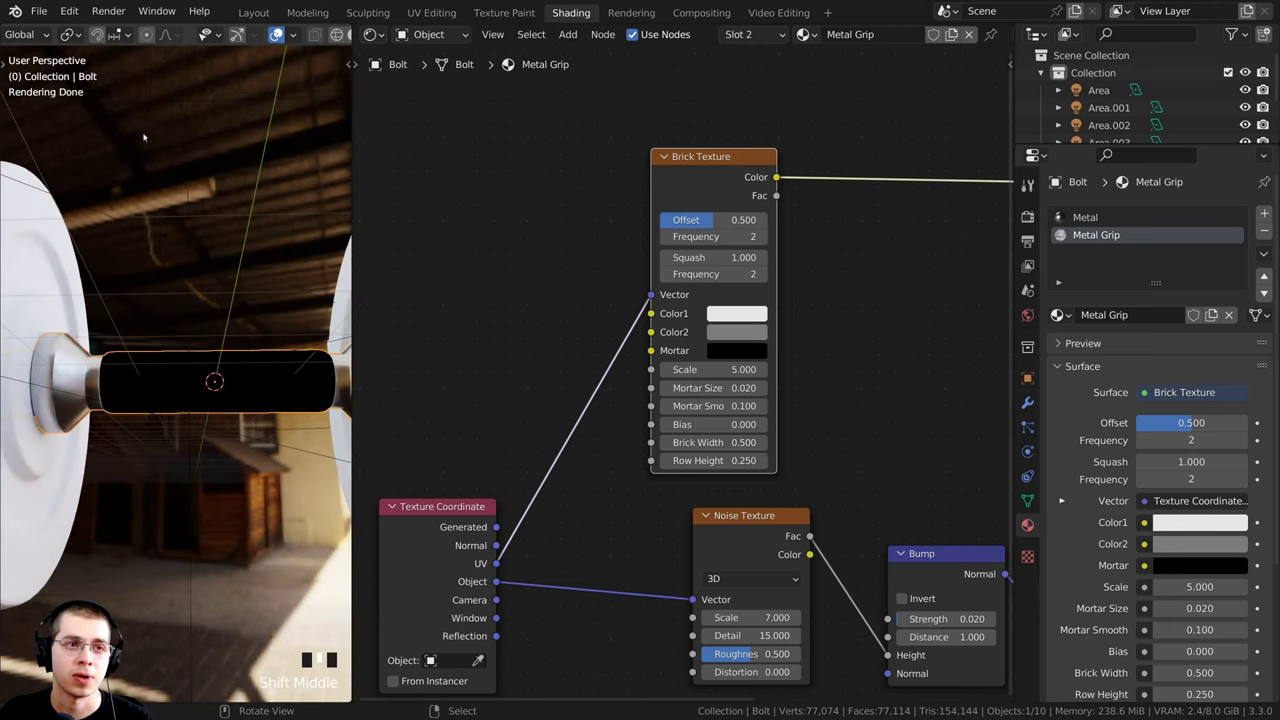
Step: Open the Layout workspace, narrow the camera-view viewport to enlarge the main one, and set the camera view to Solid shading
click(253, 12)
drag(343, 300, 102, 300)
key(z)
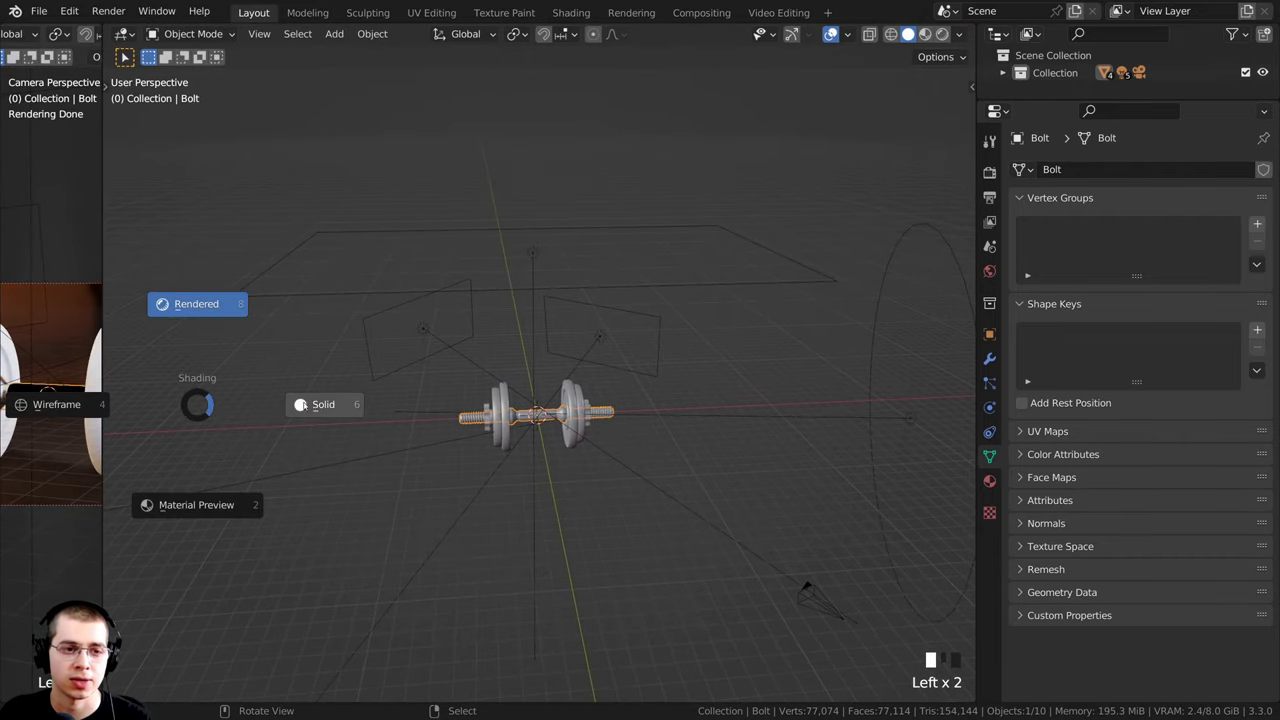
click(305, 405)
Step: Enter Edit Mode on the bar in the main viewport with the selected grip faces in close view
scroll(371, 400, down, 2)
mouse_move(371, 400)
middle_down()
mouse_move(537, 385)
mouse_move(586, 366)
mouse_move(587, 435)
middle_up()
scroll(586, 366, up, 5)
scroll(590, 430, up, 3)
key(Tab)
scroll(585, 394, up, 2)
scroll(587, 435, up, 2)
shift+scroll(587, 435, up, 2)
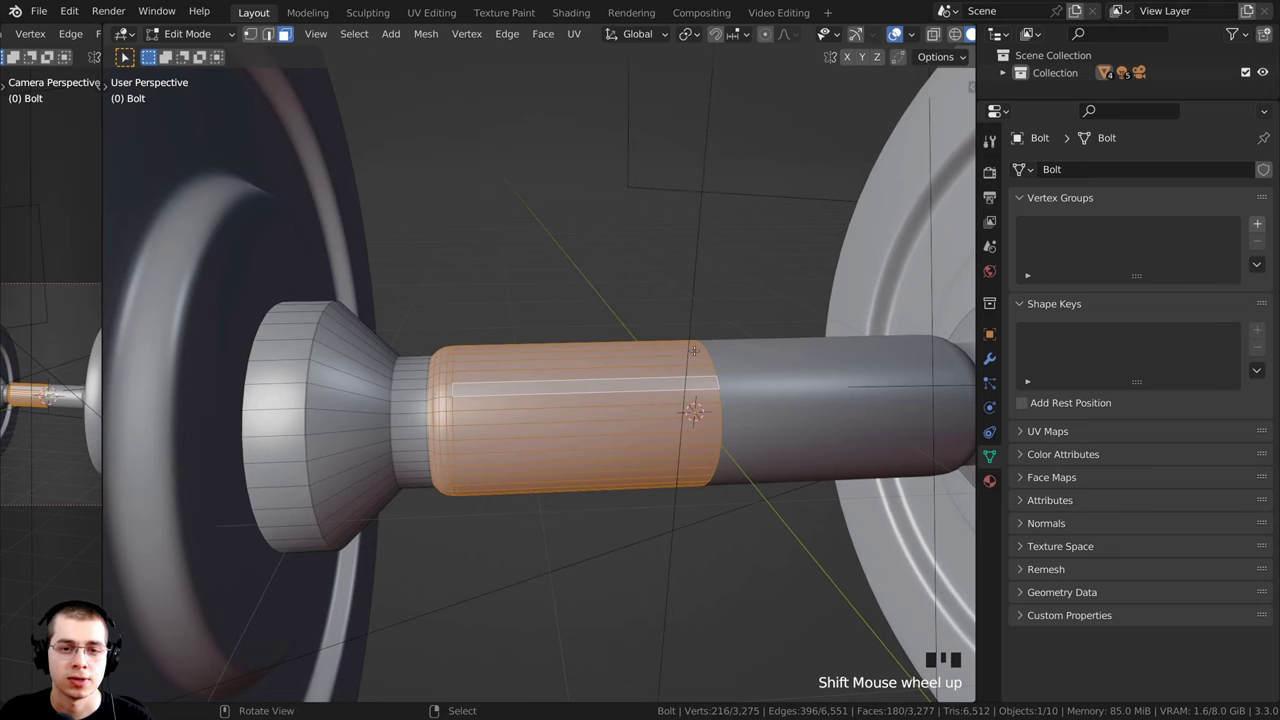
middle_drag(516, 402, 401, 292)
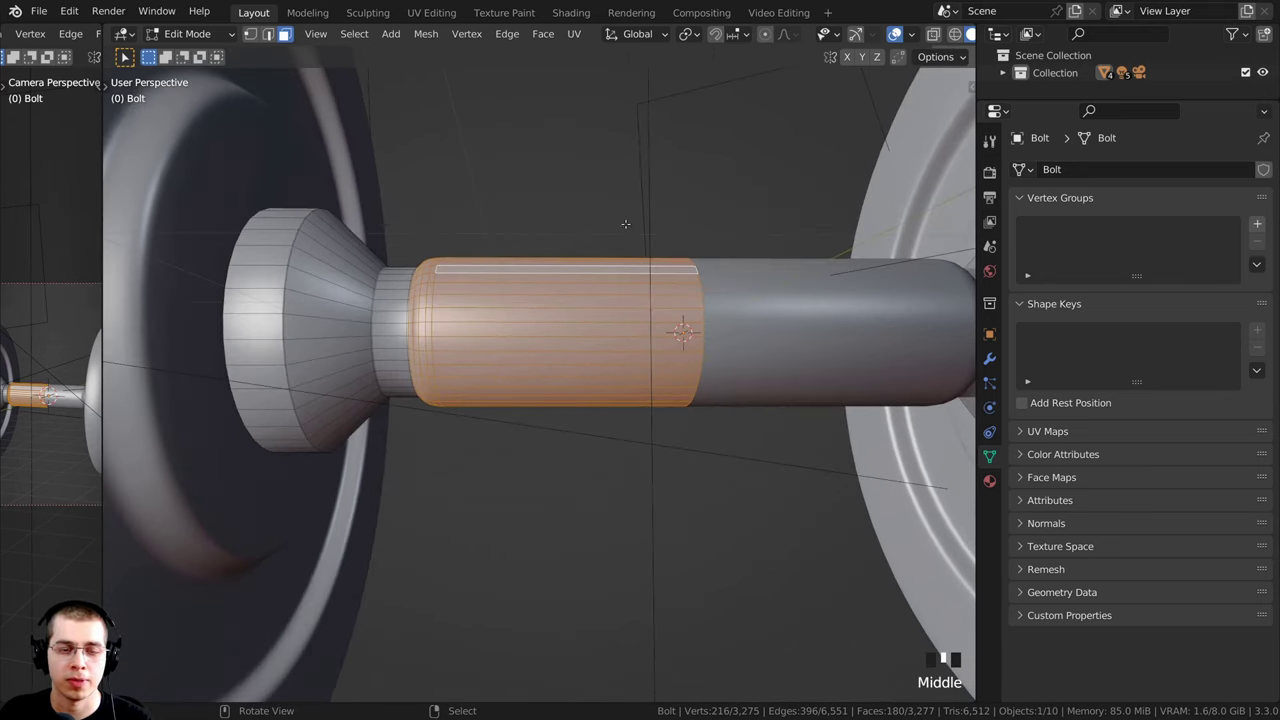
scroll(557, 281, down, 1)
middle_drag(601, 294, 516, 347)
scroll(569, 346, up, 1)
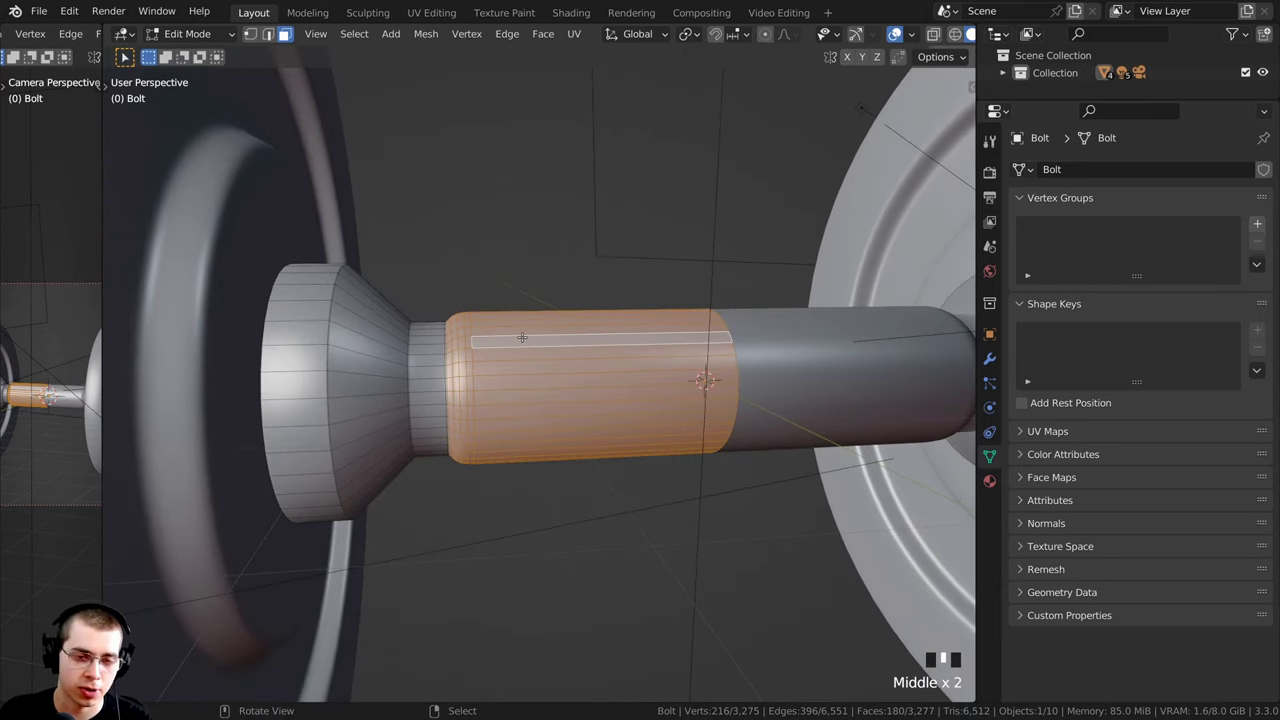
Step: Invert the face selection and hide everything on the bar except the grip faces
key(ctrl+i)
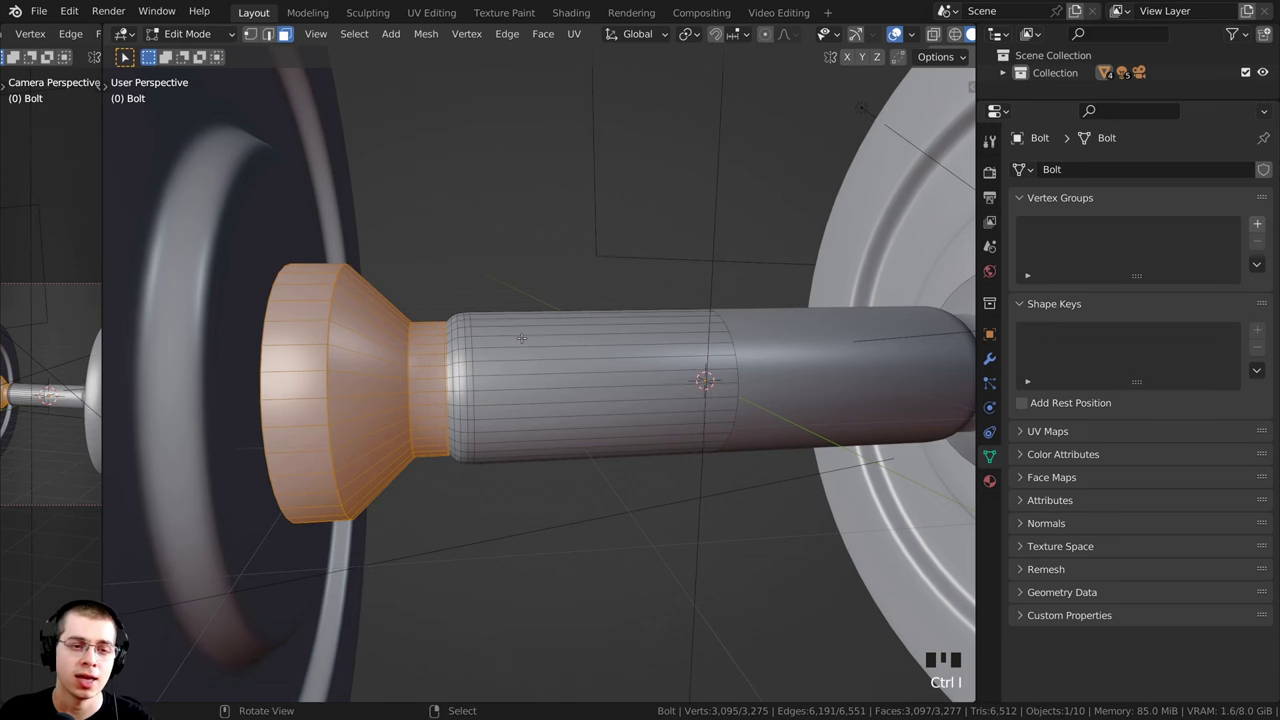
scroll(521, 340, down, 3)
scroll(535, 372, down, 3)
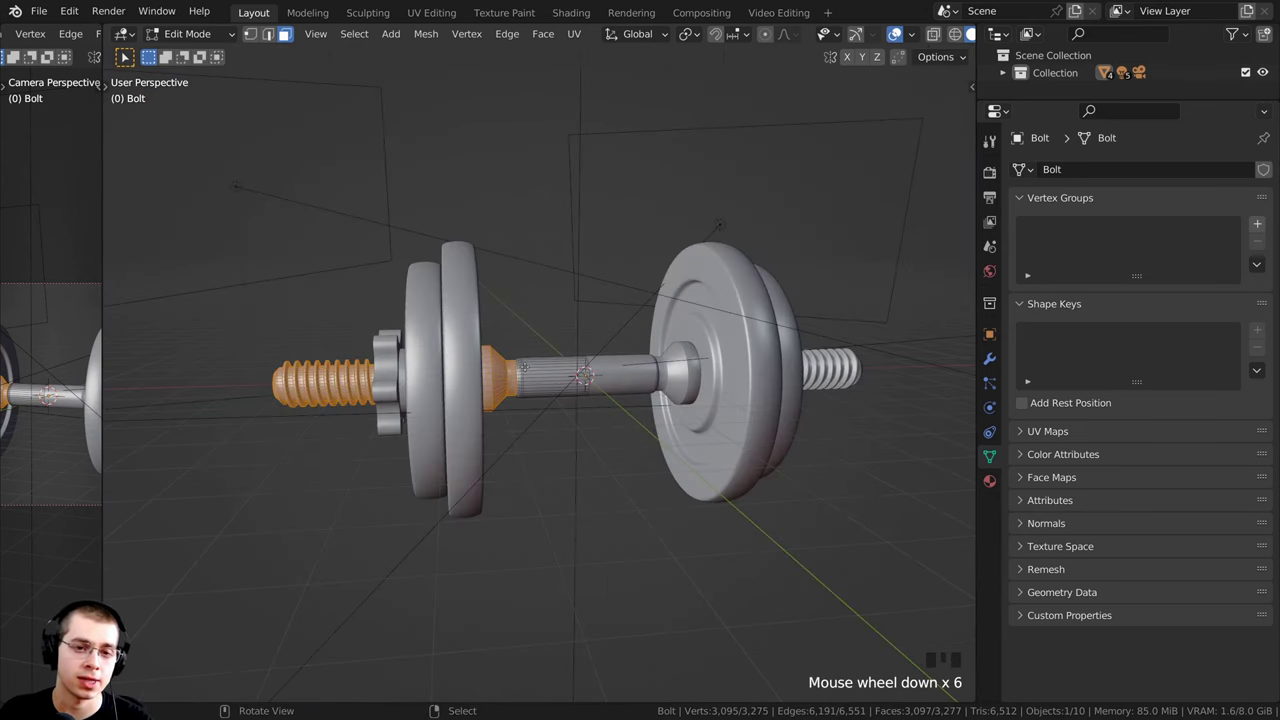
scroll(536, 398, up, 2)
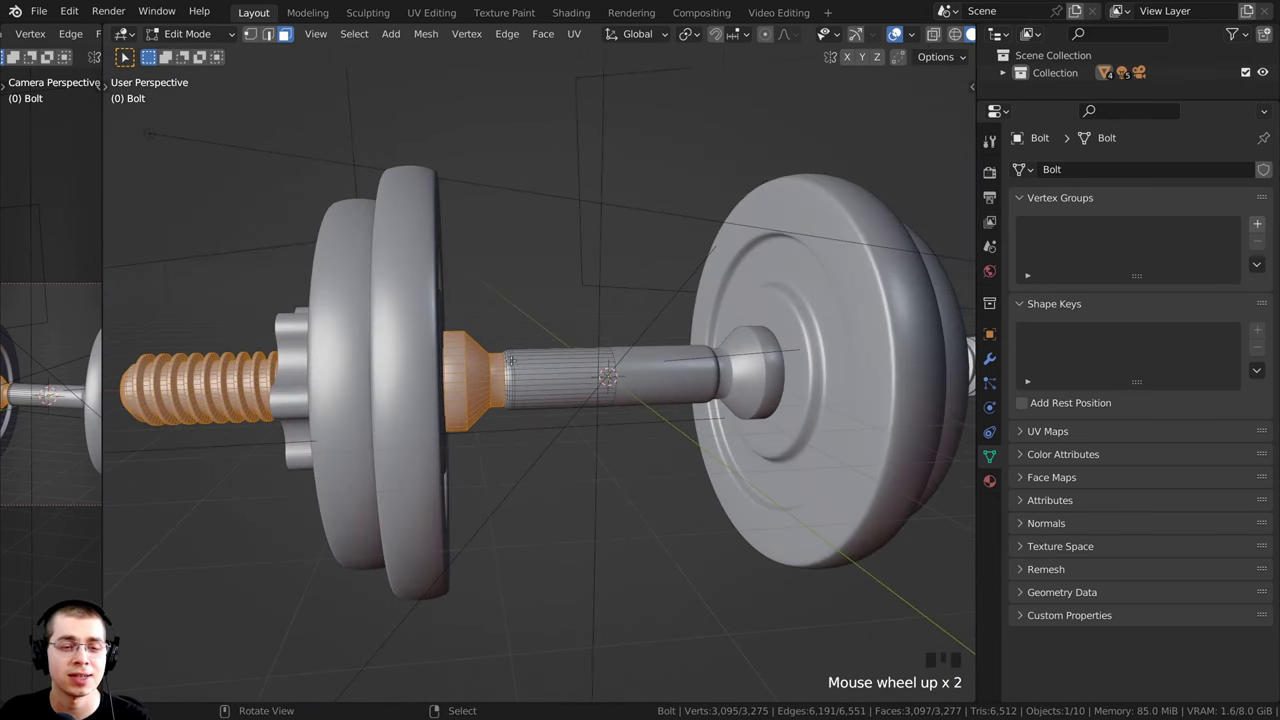
scroll(531, 347, up, 1)
key(h)
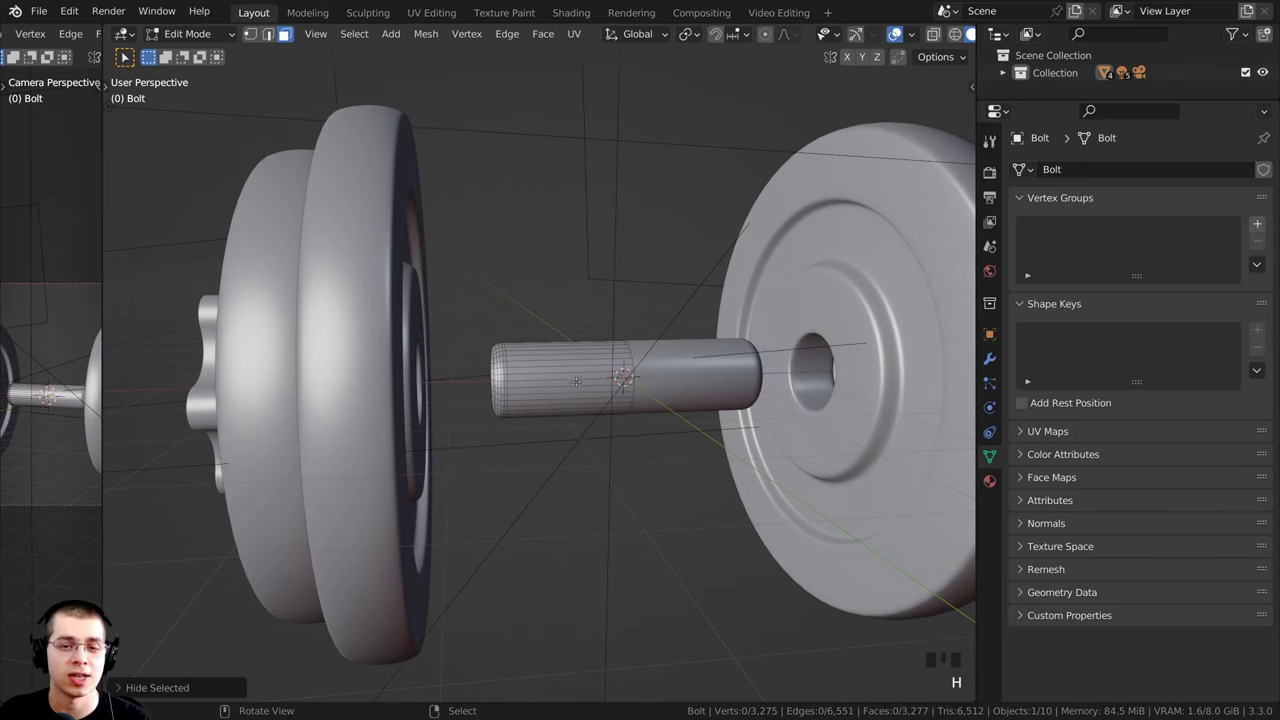
Step: Turn the view to show the isolated grip at an angle and switch to vertex selection mode
mouse_move(531, 350)
middle_down()
mouse_move(514, 312)
mouse_move(534, 342)
middle_up()
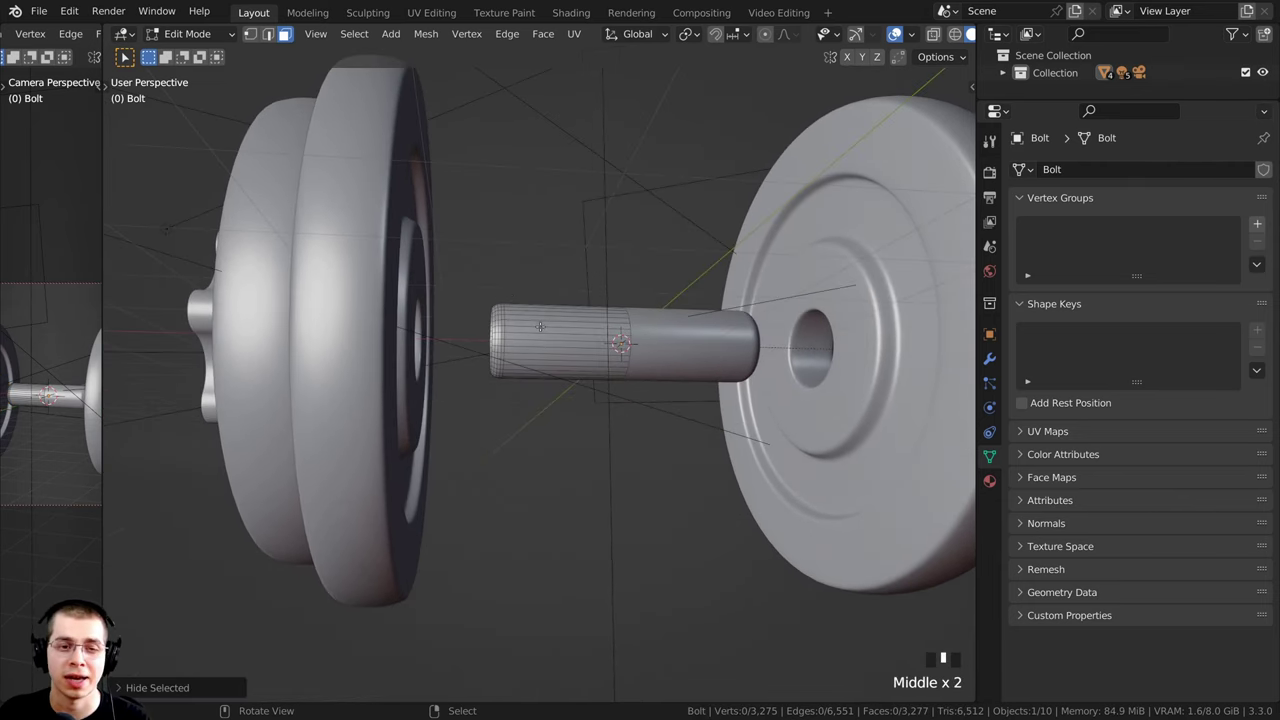
scroll(534, 342, up, 2)
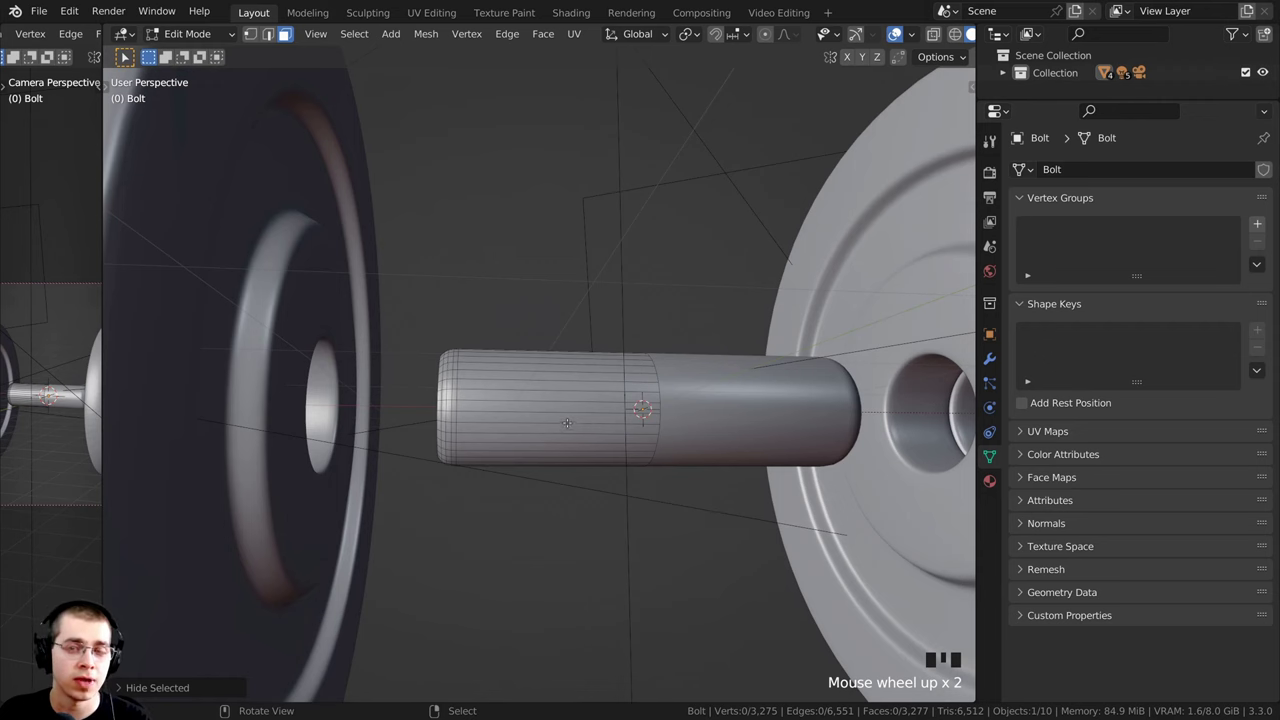
middle_drag(567, 423, 511, 269)
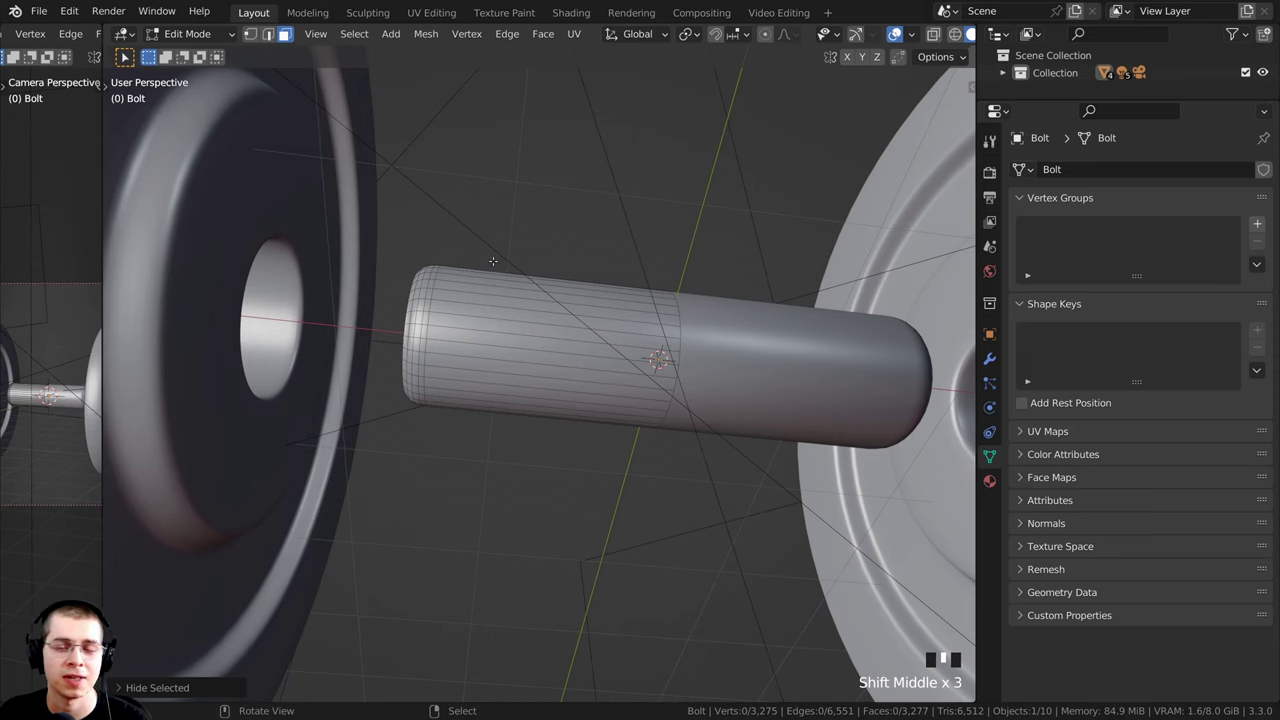
middle_drag(507, 283, 349, 102)
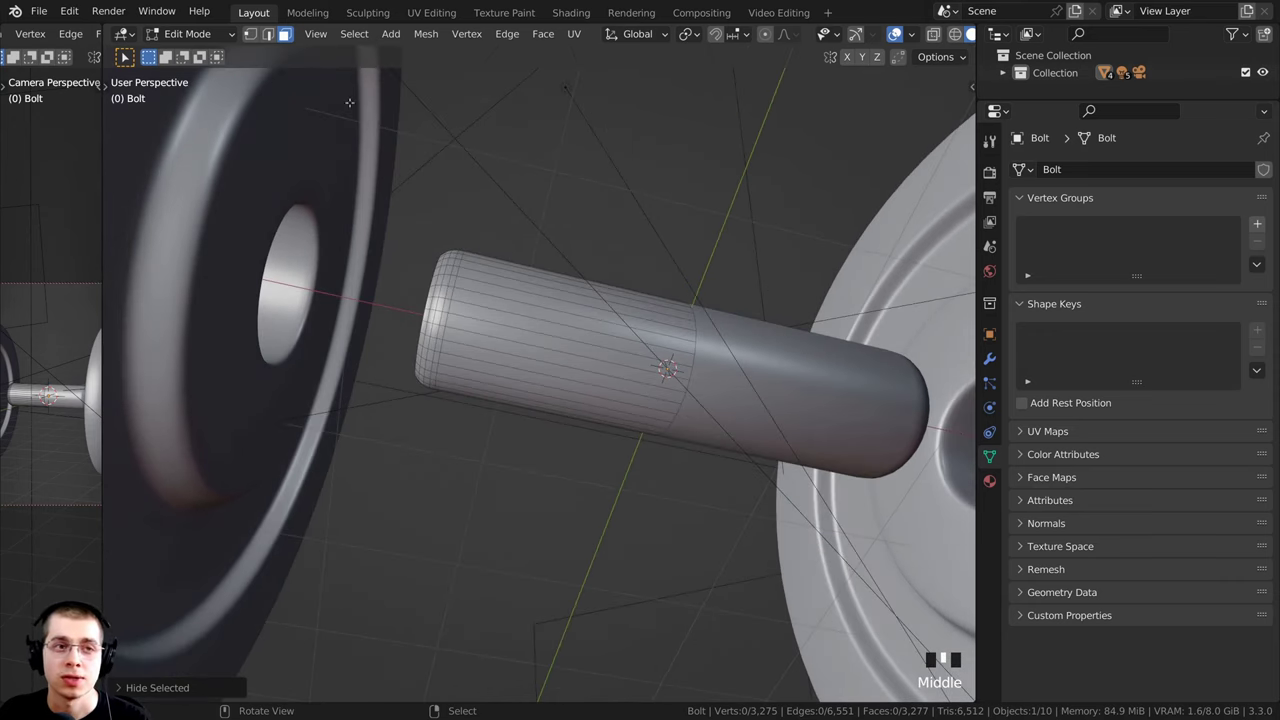
click(251, 34)
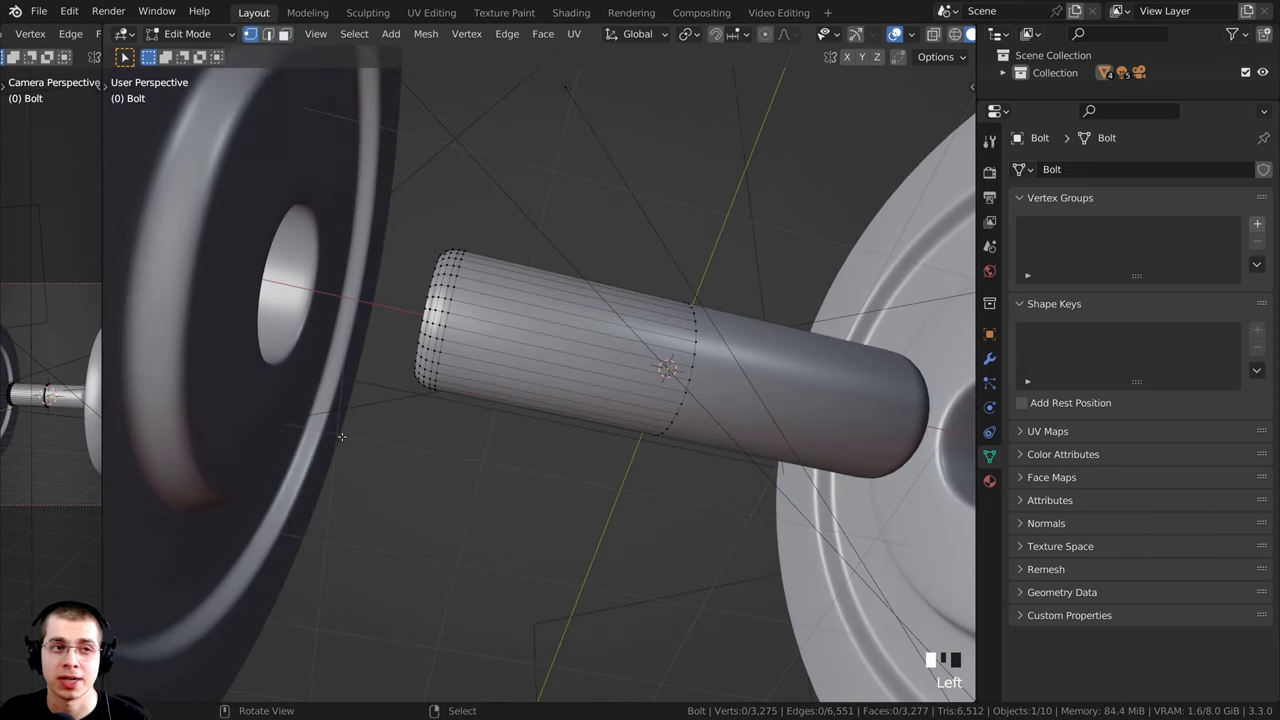
Step: Select one lengthwise edge loop along the grip, including its rounded end, and mark it as a UV seam
middle_drag(500, 433, 559, 463)
scroll(494, 320, up, 2)
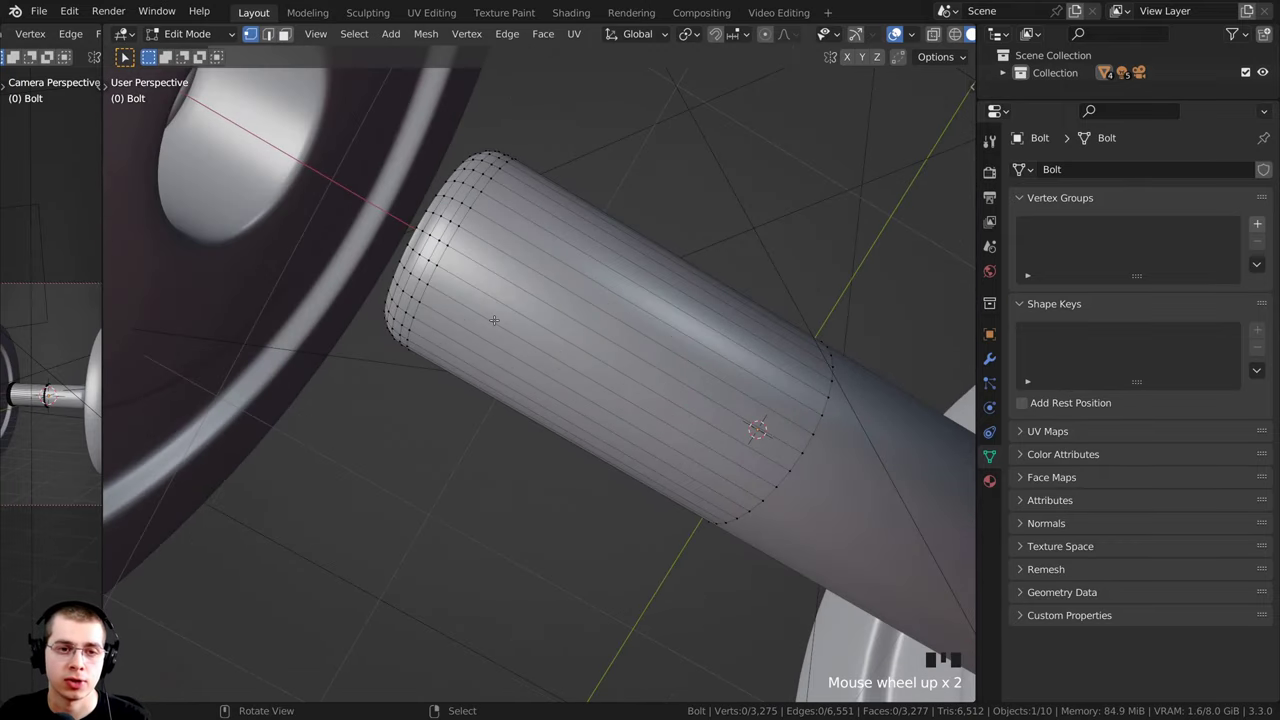
middle_drag(494, 320, 482, 283)
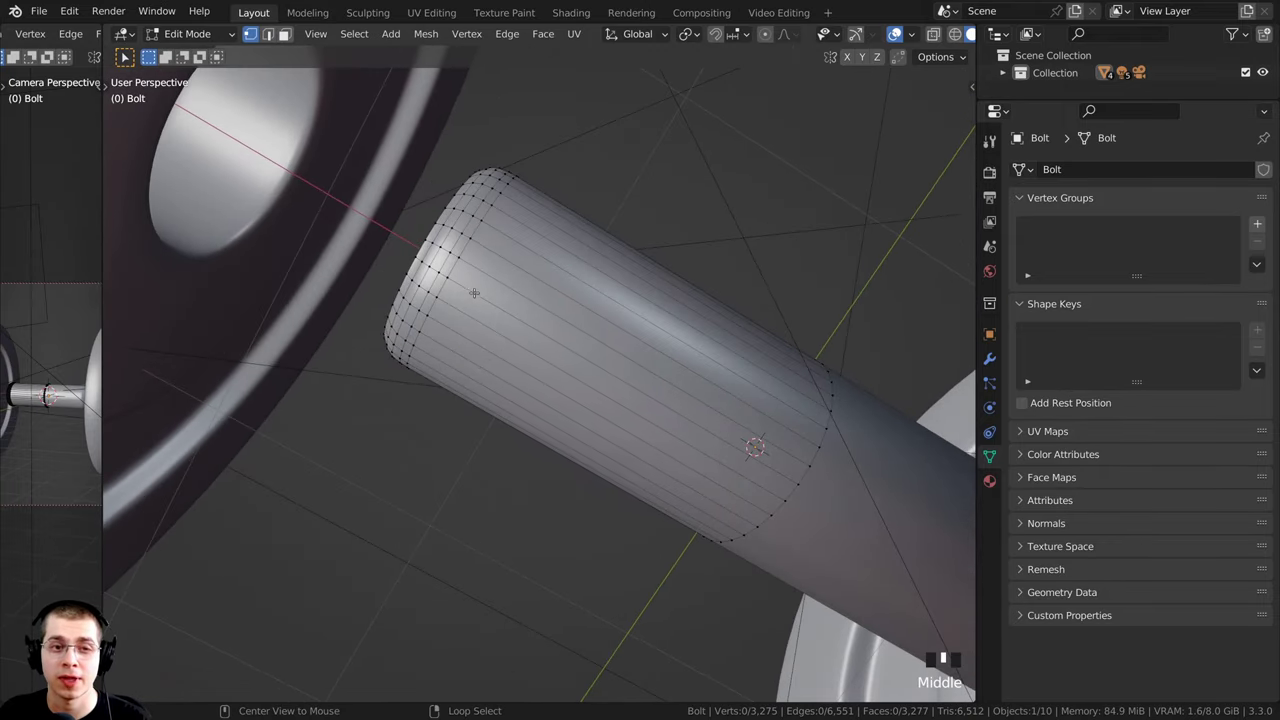
alt+right_click(383, 286)
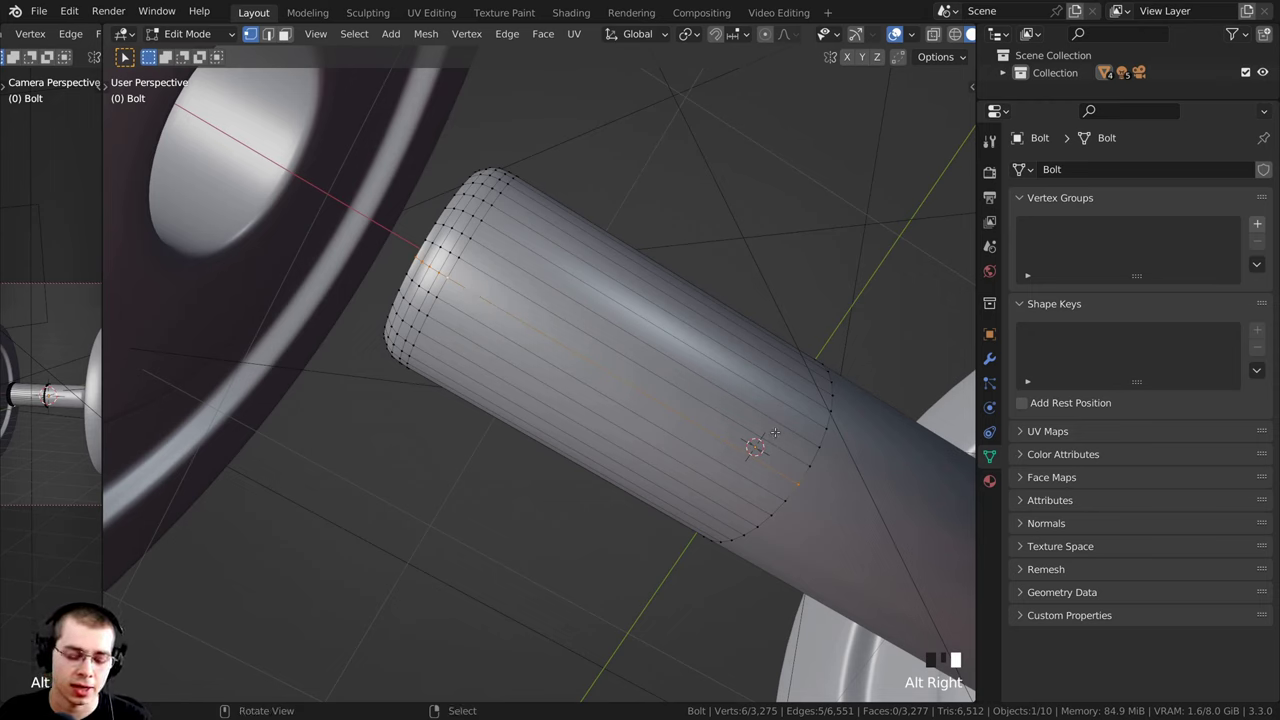
key(u)
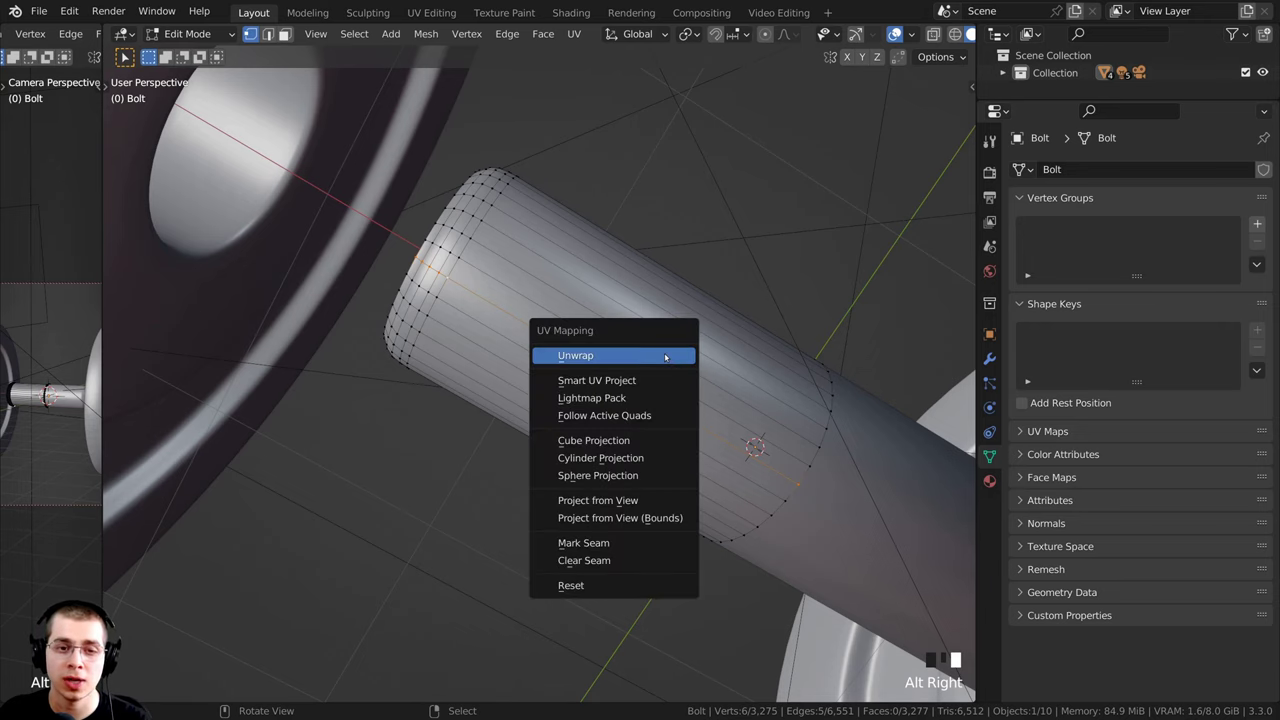
click(613, 543)
Step: Select all of the visible grip mesh and unwrap it with the Unwrap method
middle_drag(613, 543, 571, 326)
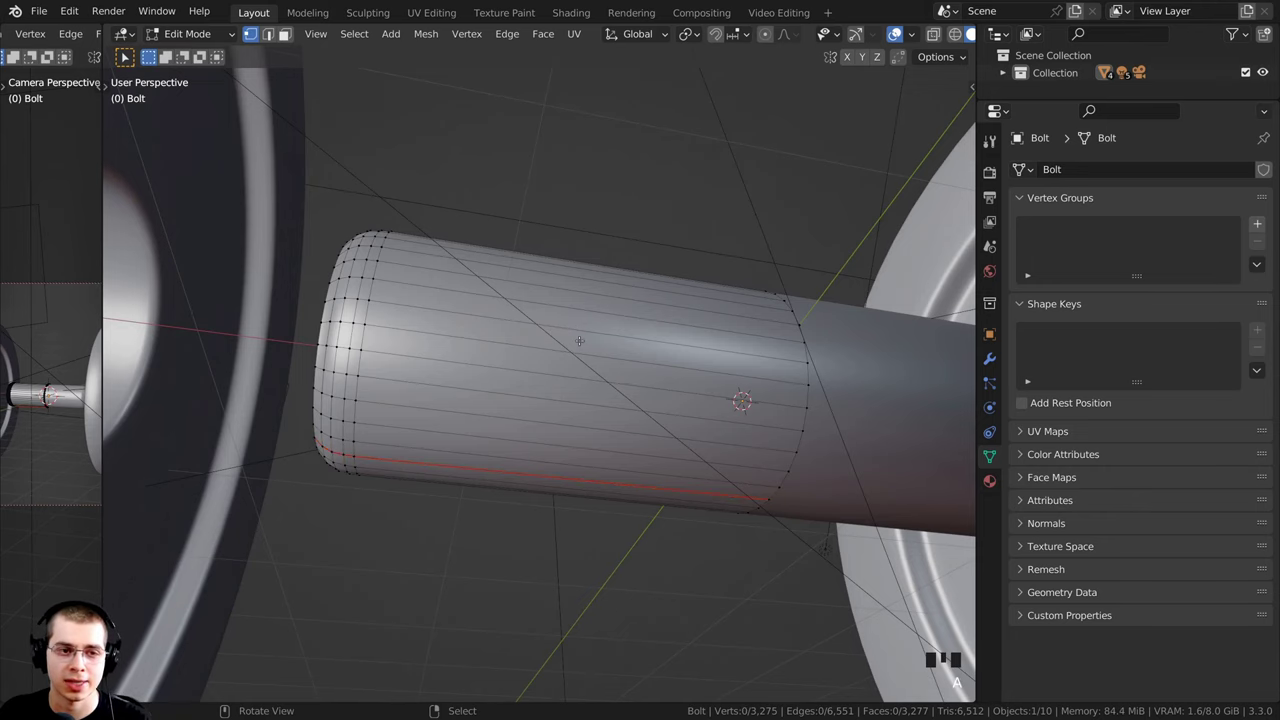
key(a)
key(a)
scroll(542, 264, down, 3)
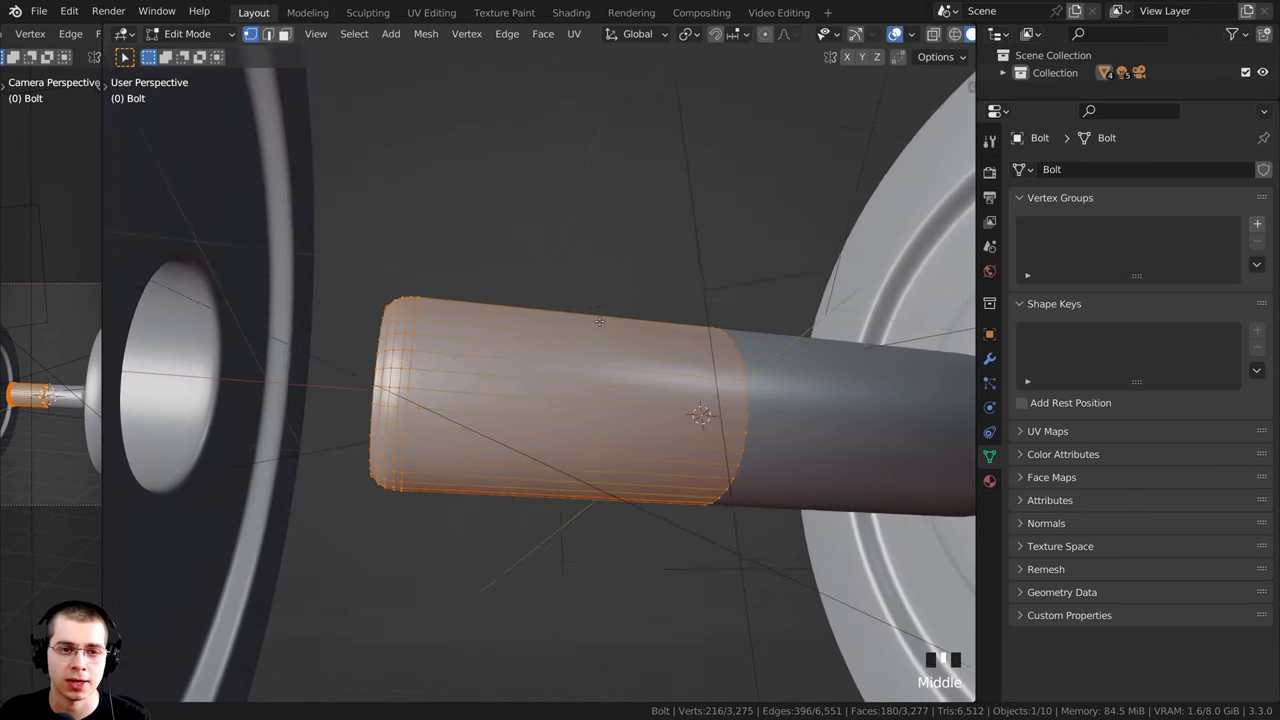
scroll(600, 290, up, 3)
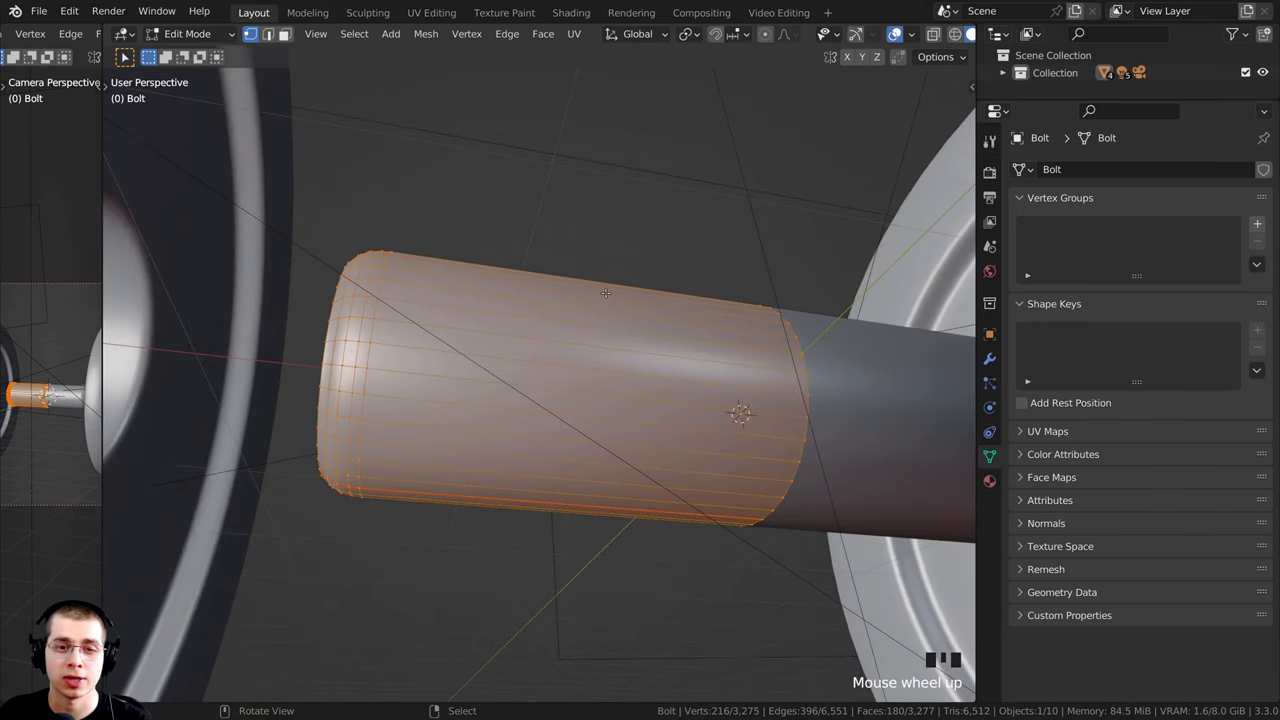
key(u)
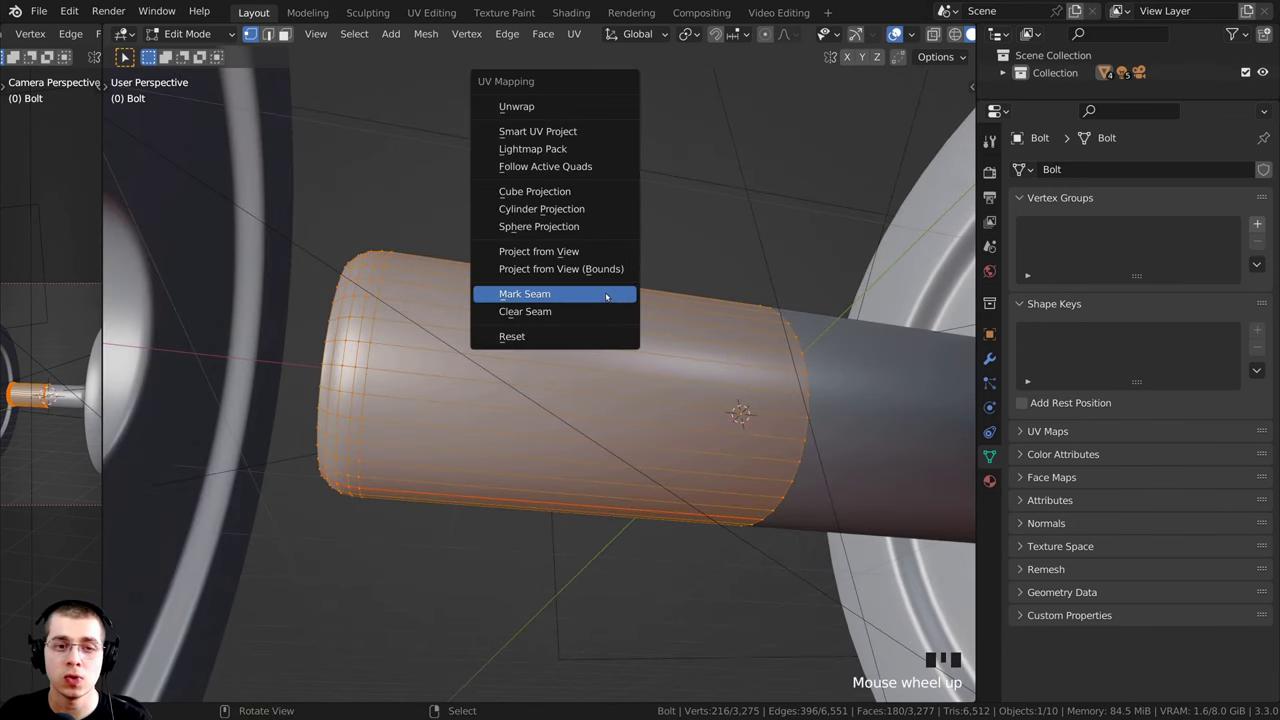
click(523, 106)
middle_drag(571, 291, 567, 327)
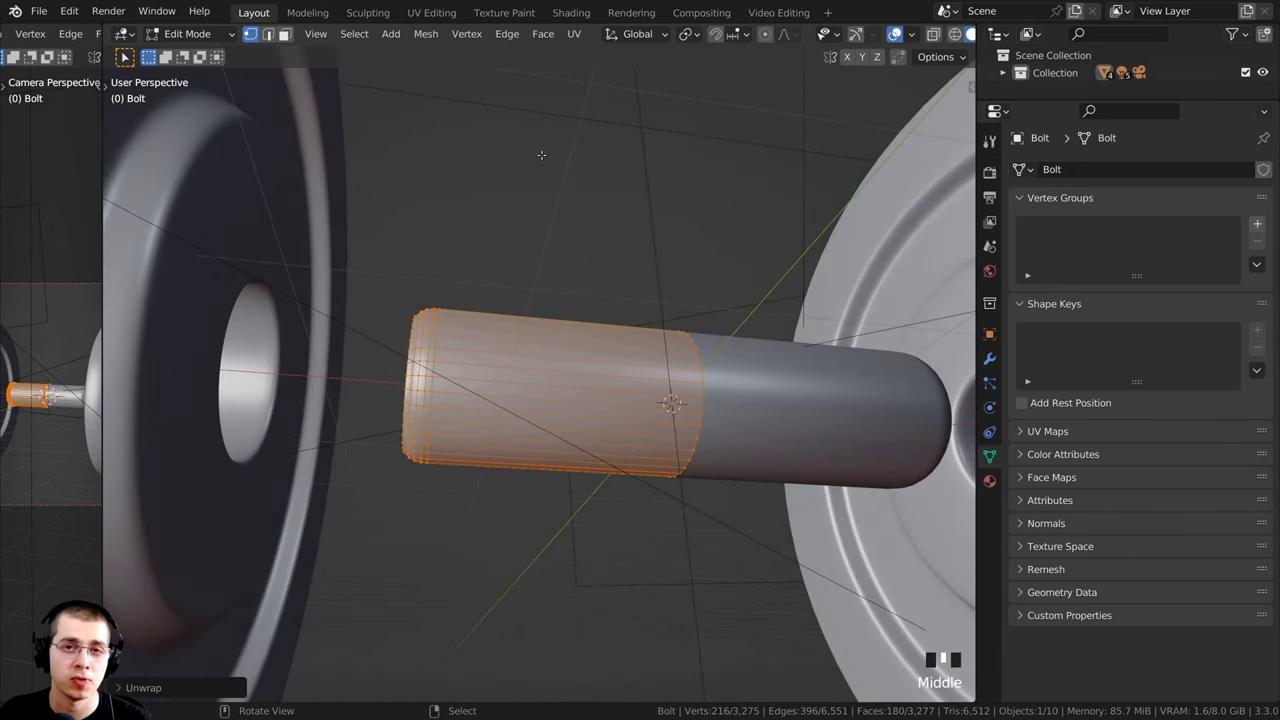
Step: Open the UV Editing workspace and examine the grip's unwrapped UV island and its selection on the dumbbell
click(432, 13)
middle_drag(346, 356, 414, 374)
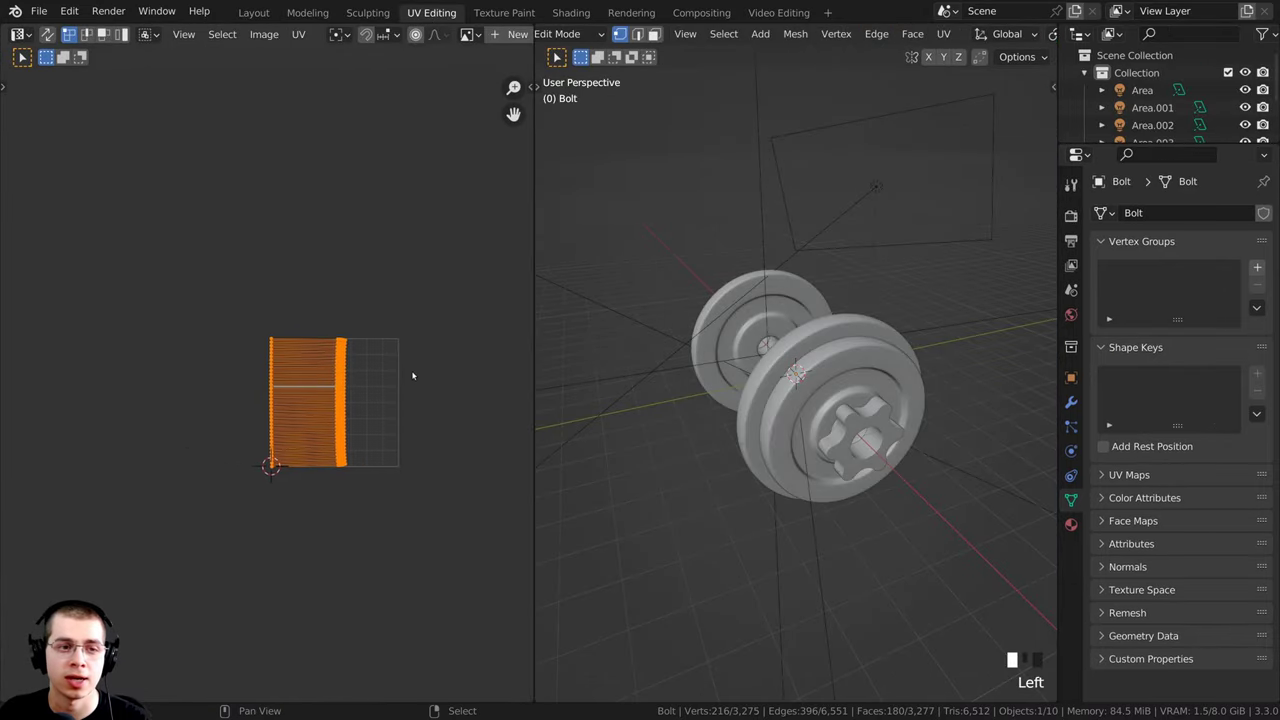
scroll(414, 374, up, 5)
middle_drag(417, 323, 272, 285)
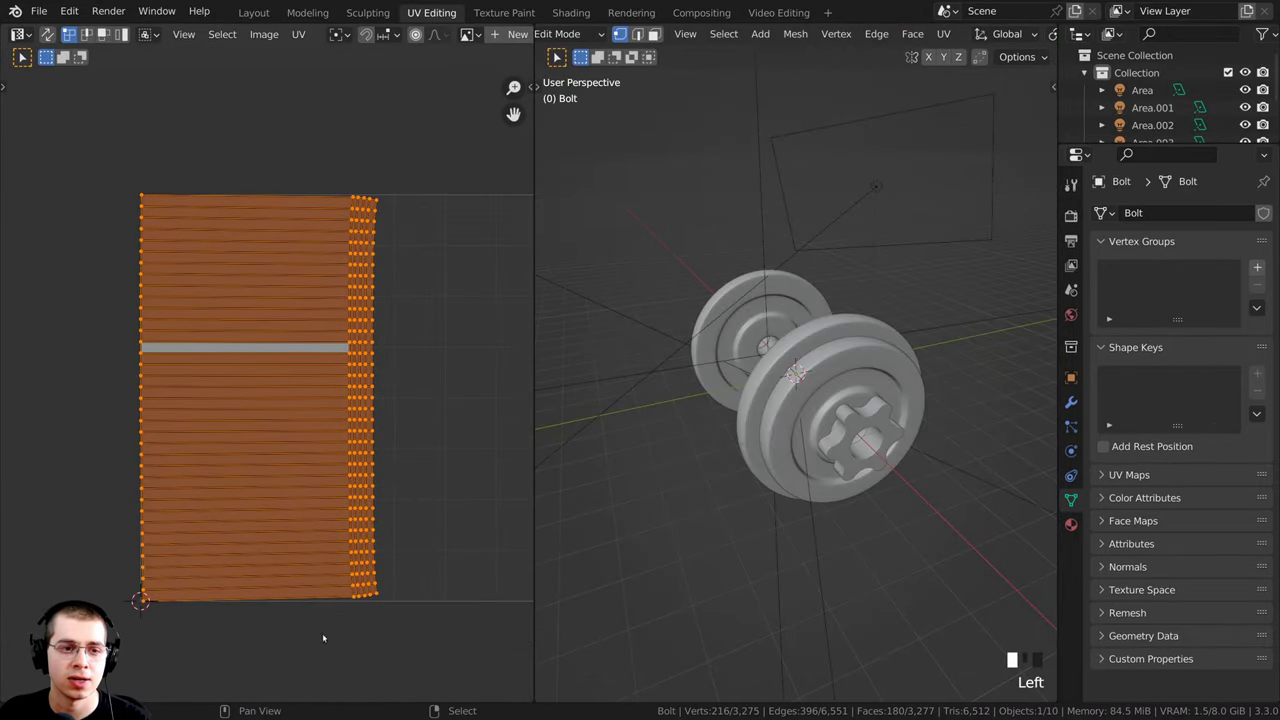
middle_drag(395, 325, 340, 296)
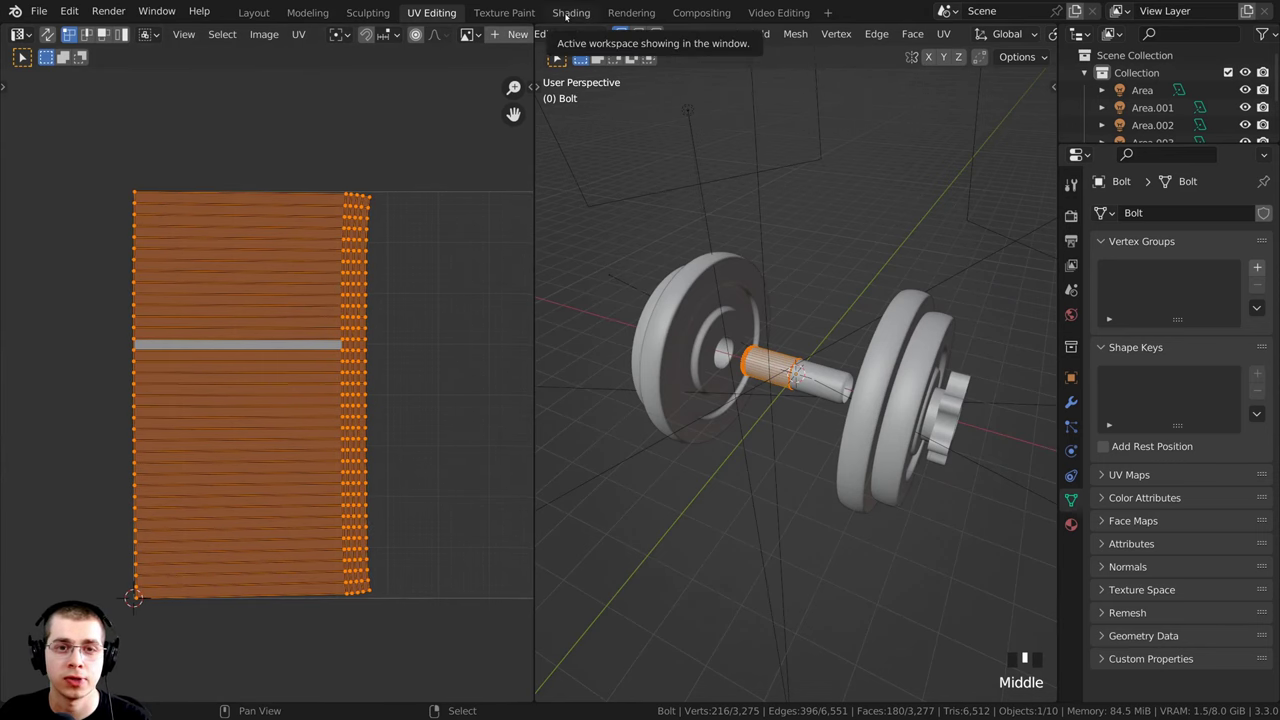
Step: Open the Shading workspace and preview the Brick Texture's Fac output on the handle, then its Color output again
click(569, 13)
middle_drag(219, 457, 230, 440)
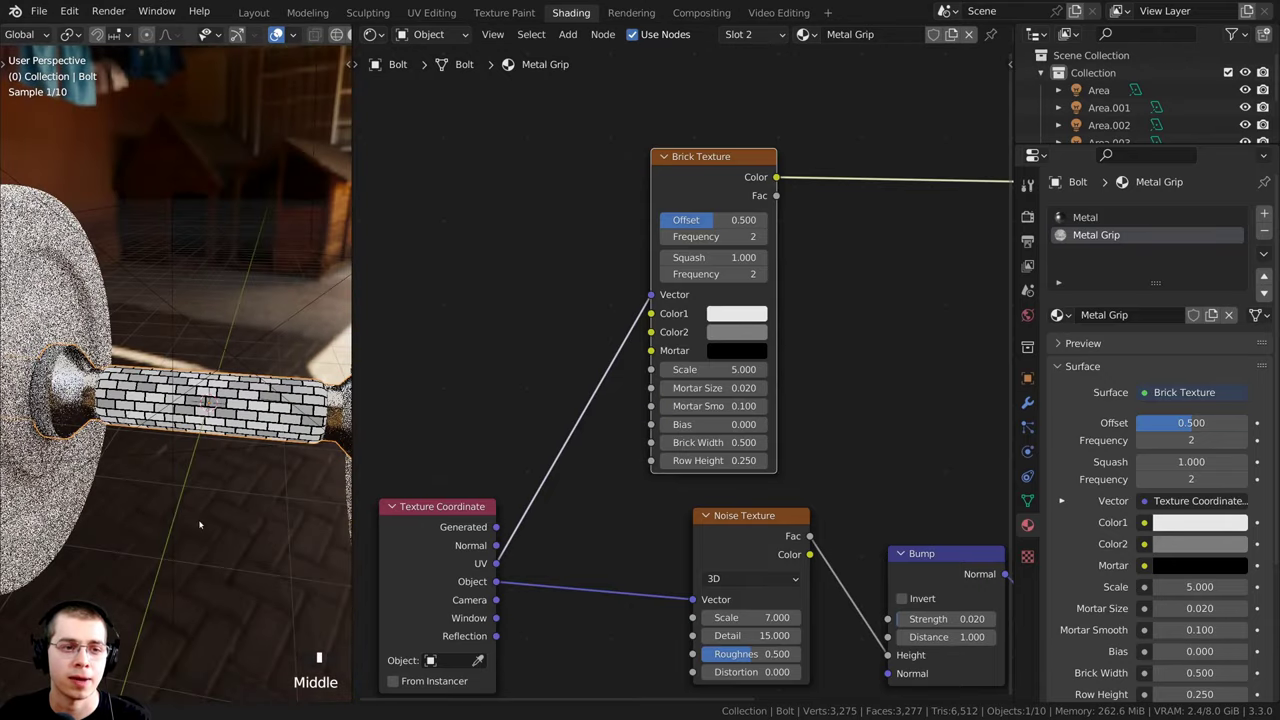
scroll(230, 440, up, 4)
ctrl+shift+click(722, 166)
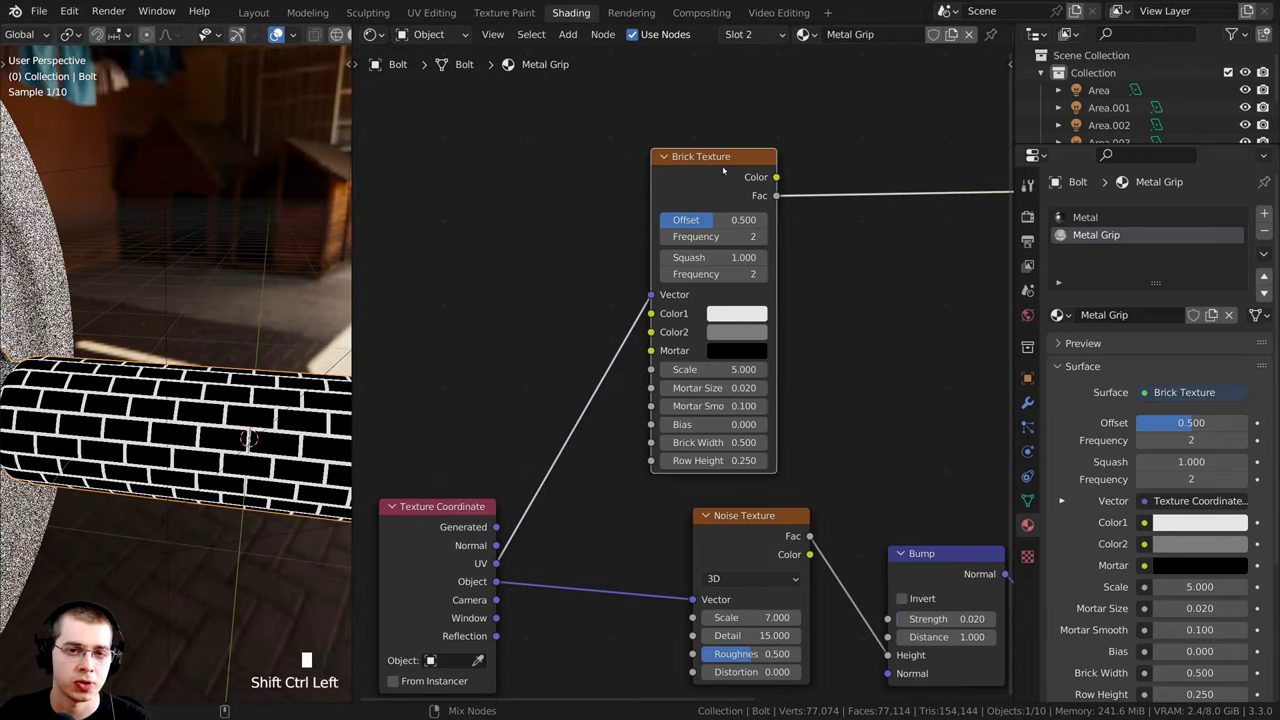
ctrl+shift+click(722, 166)
middle_drag(240, 470, 240, 330)
scroll(244, 430, up, 7)
scroll(222, 293, down, 4)
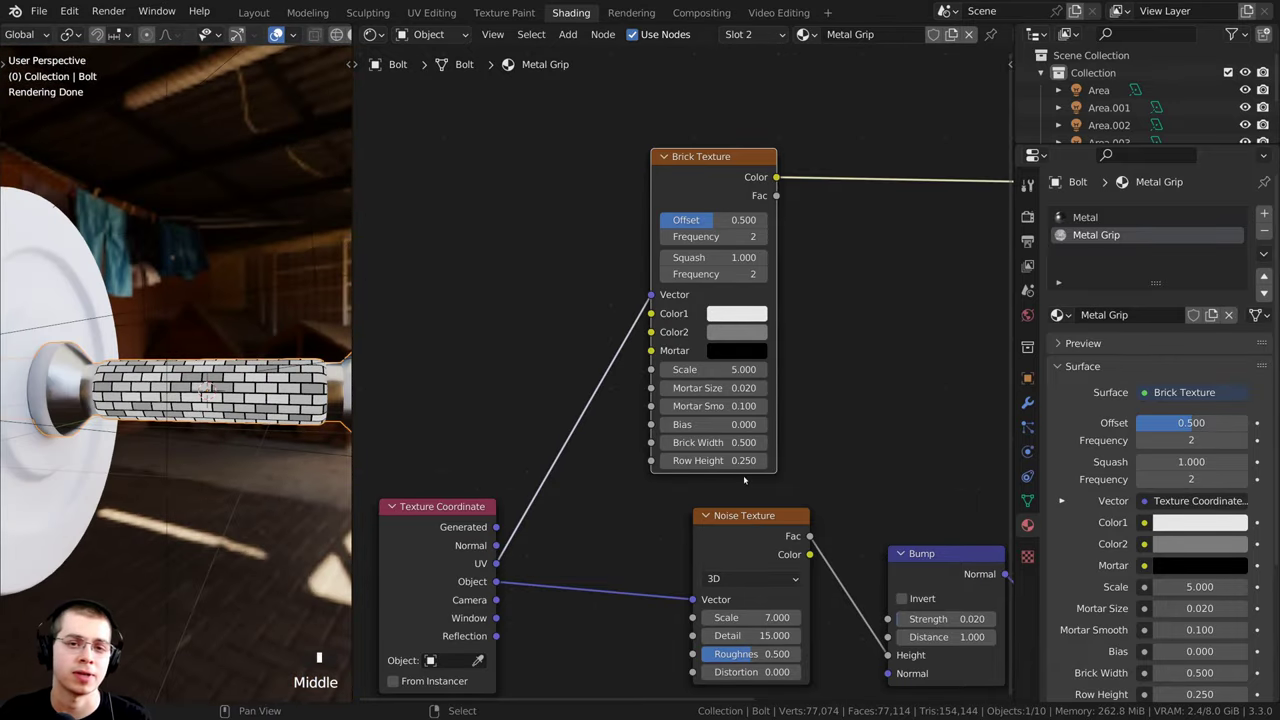
Step: Set both Color1 and Color2 of the Brick Texture to pure white
scroll(743, 480, up, 1)
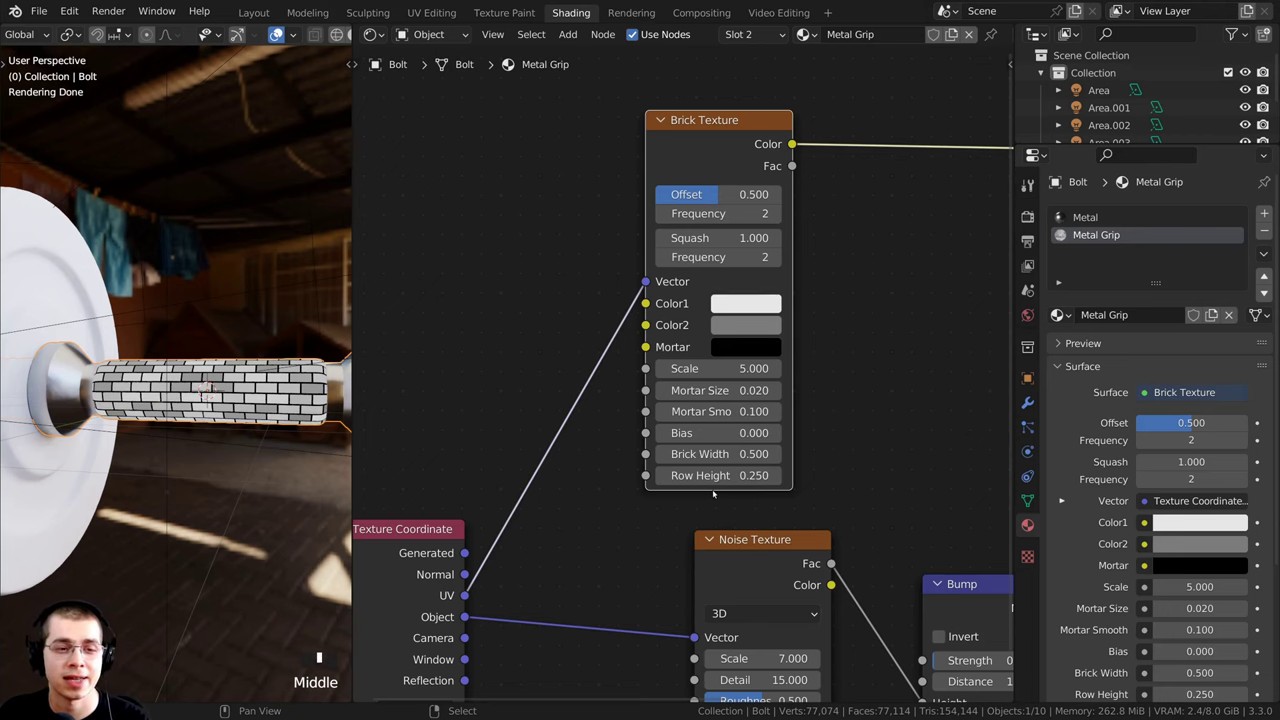
scroll(725, 400, up, 2)
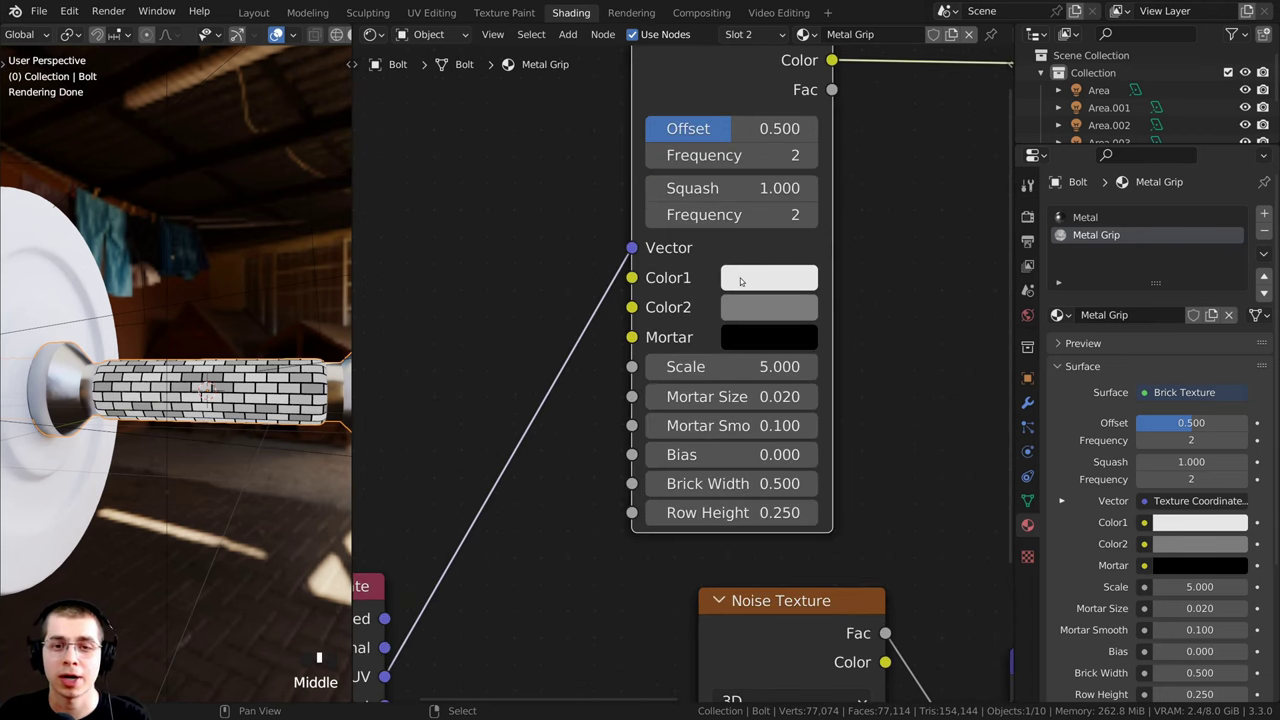
click(741, 281)
scroll(742, 282, up, 4)
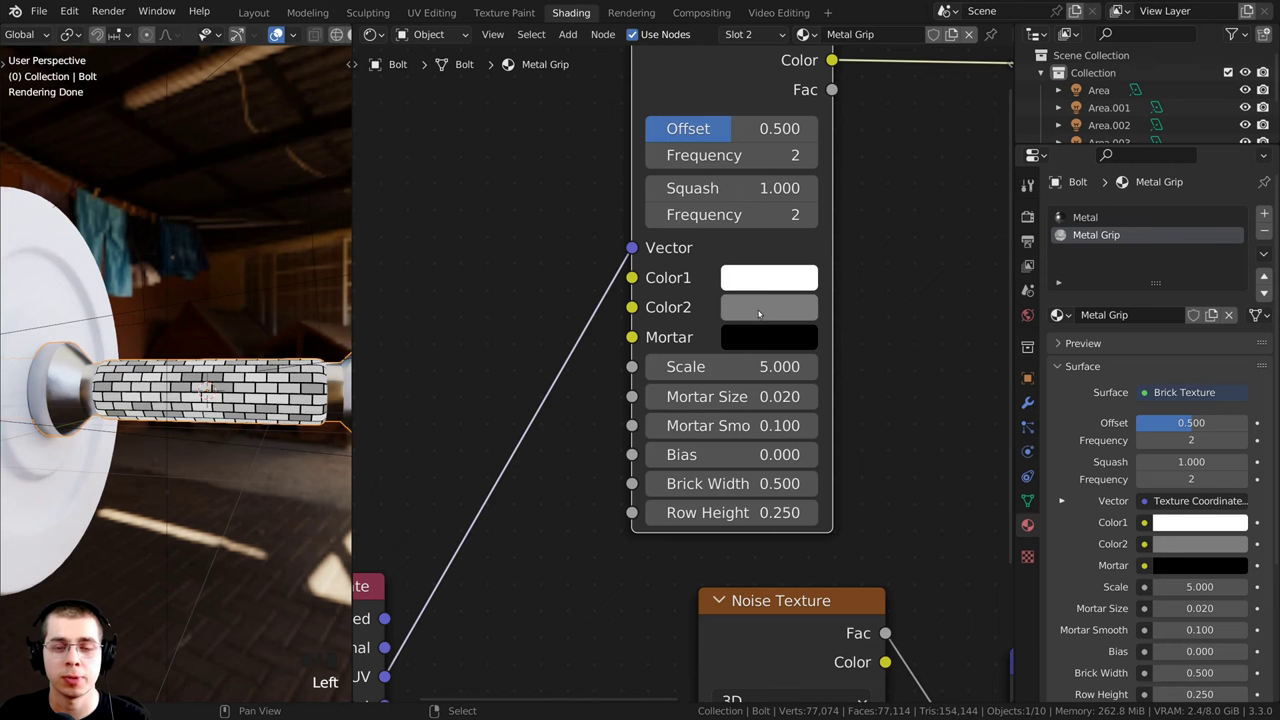
click(759, 314)
scroll(759, 316, up, 11)
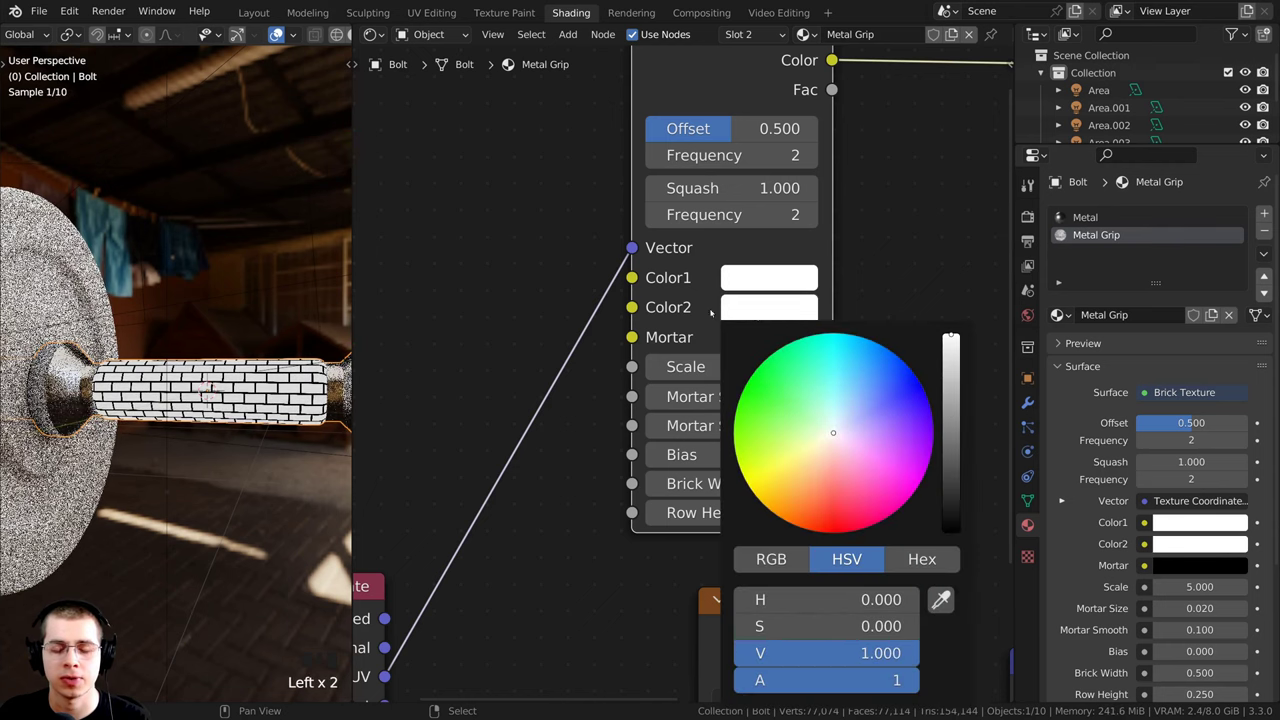
scroll(707, 425, down, 2)
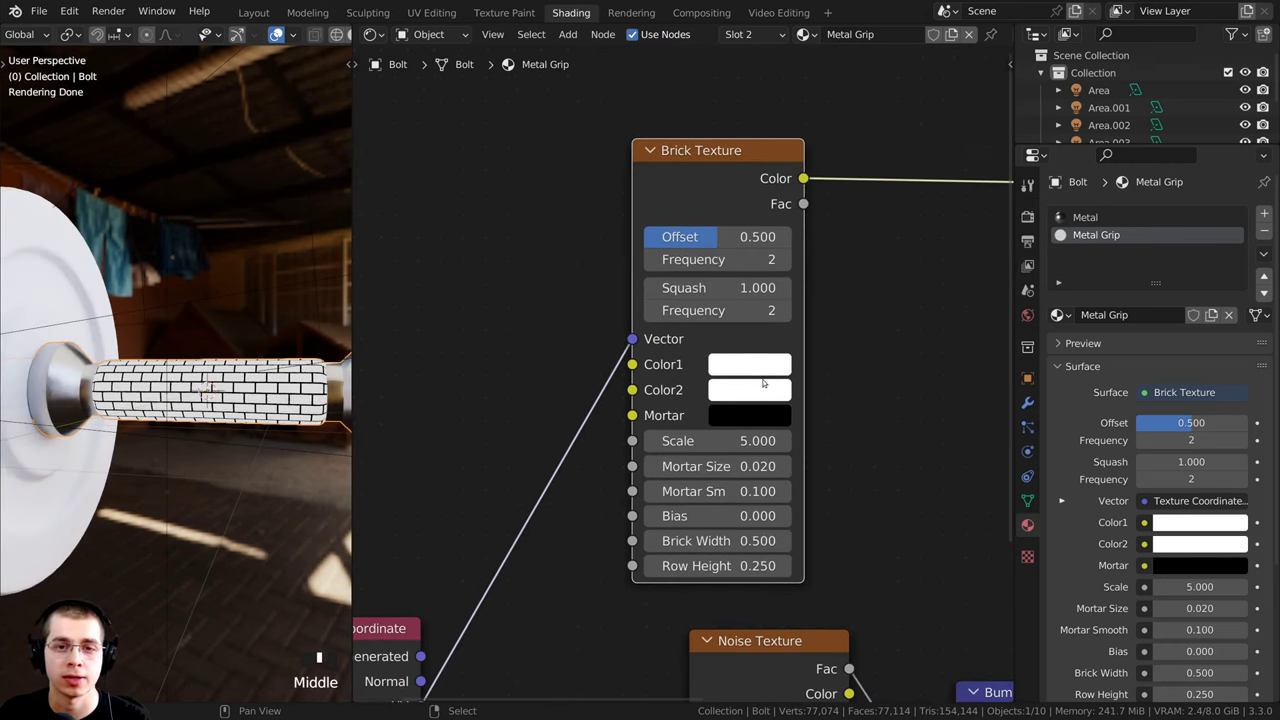
Step: Set the Brick Texture's Offset to 1.000 so the brick rows line up in a grid
middle_drag(205, 335, 230, 362)
scroll(230, 362, up, 4)
drag(736, 238, 766, 237)
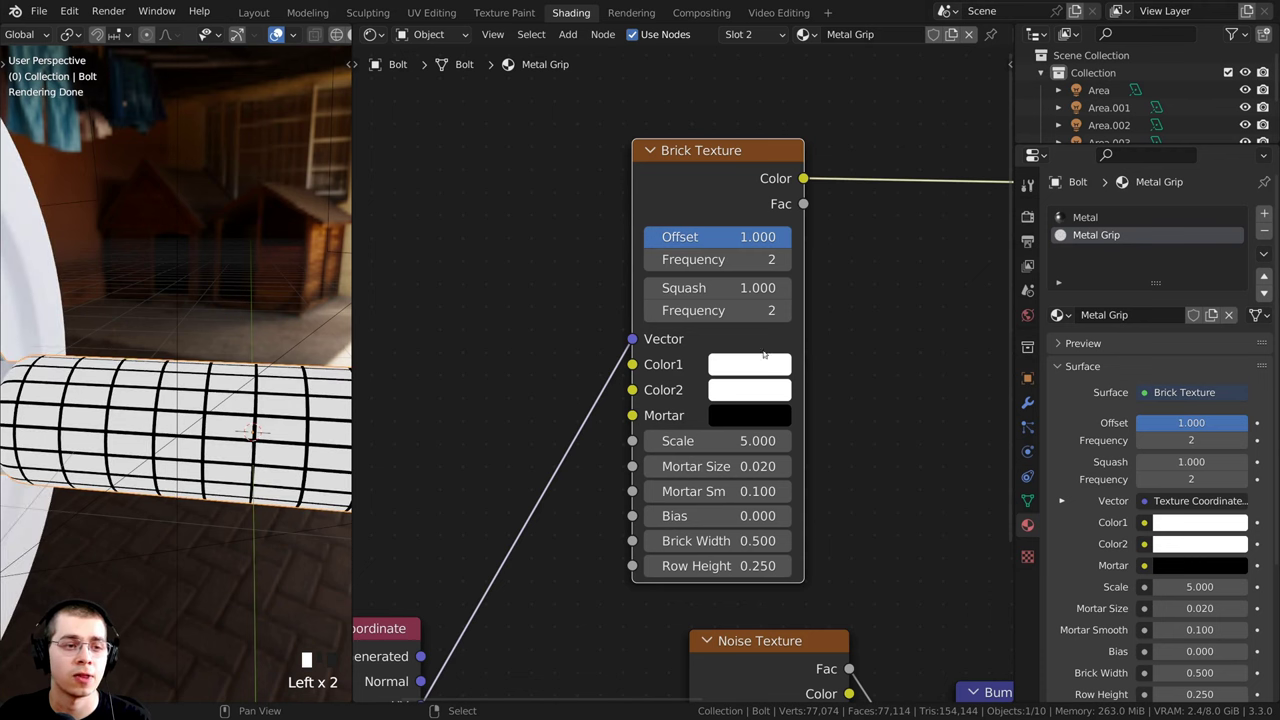
Step: Set the Brick Texture's Mortar Size to 0.3
scroll(240, 362, up, 2)
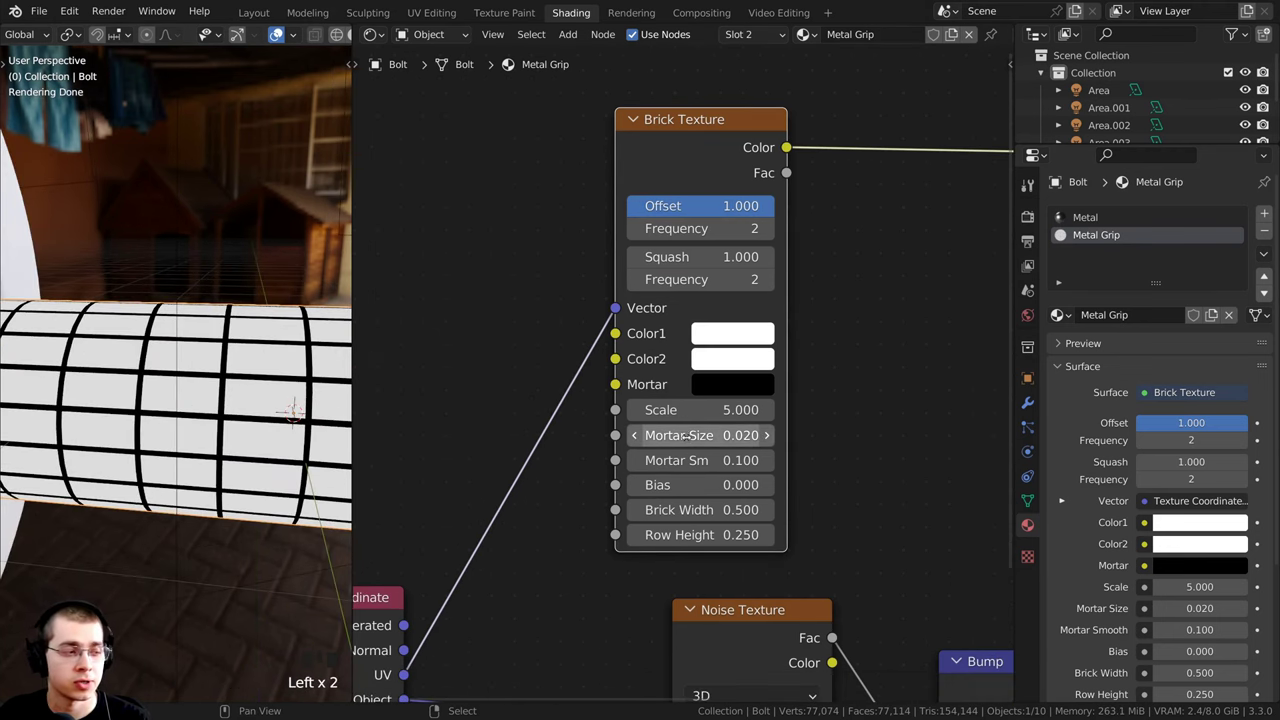
mouse_move(691, 436)
mouse_down()
mouse_move(665, 436)
mouse_move(691, 436)
mouse_up()
right_click(691, 436)
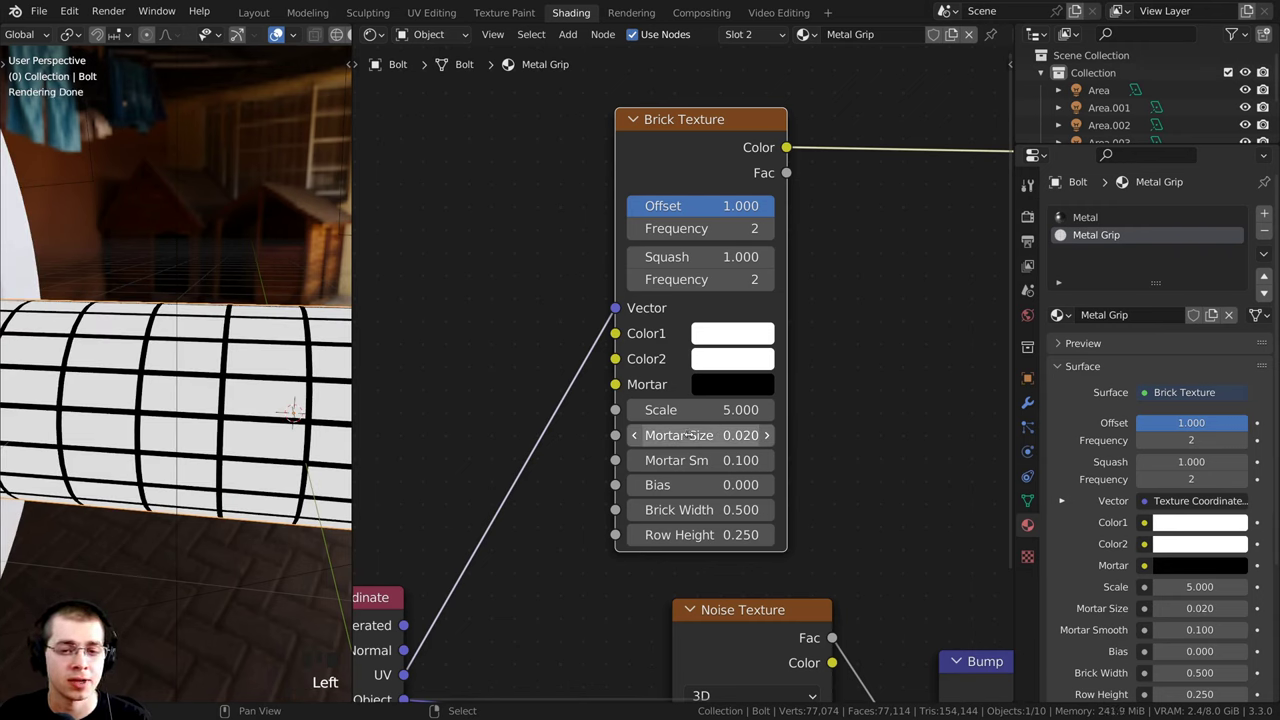
click(686, 435)
text(.3)
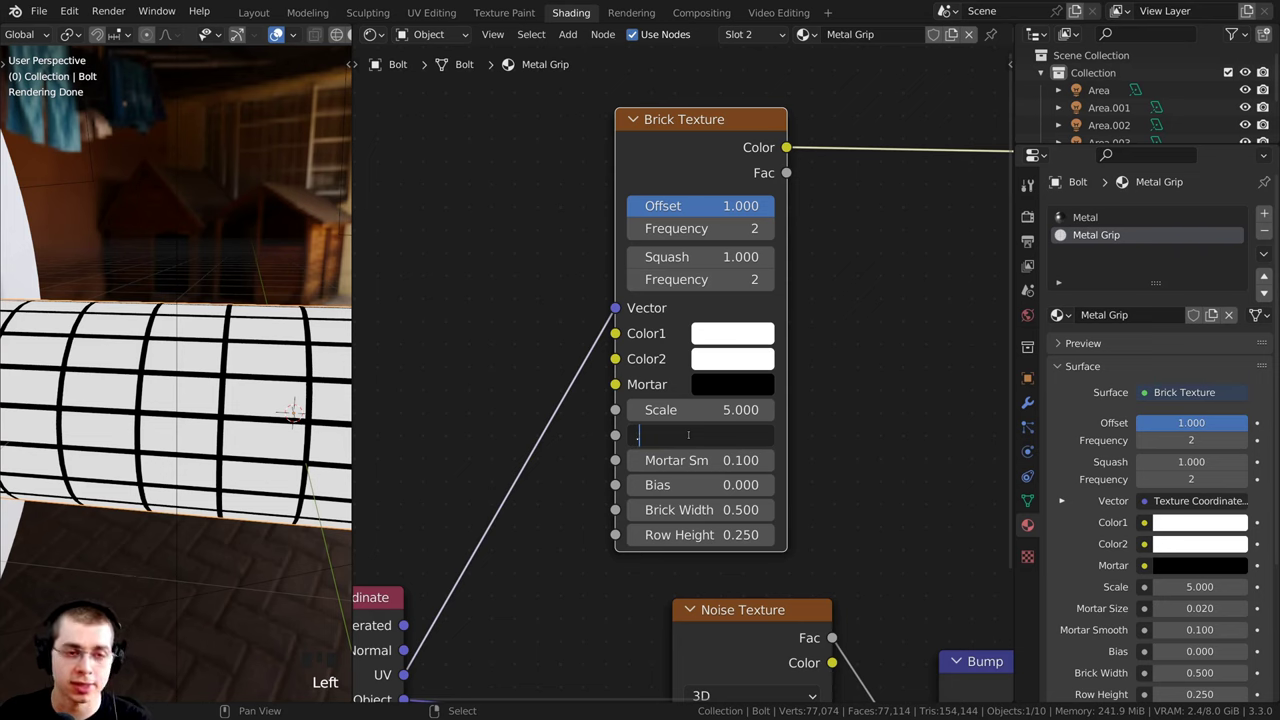
key(Return)
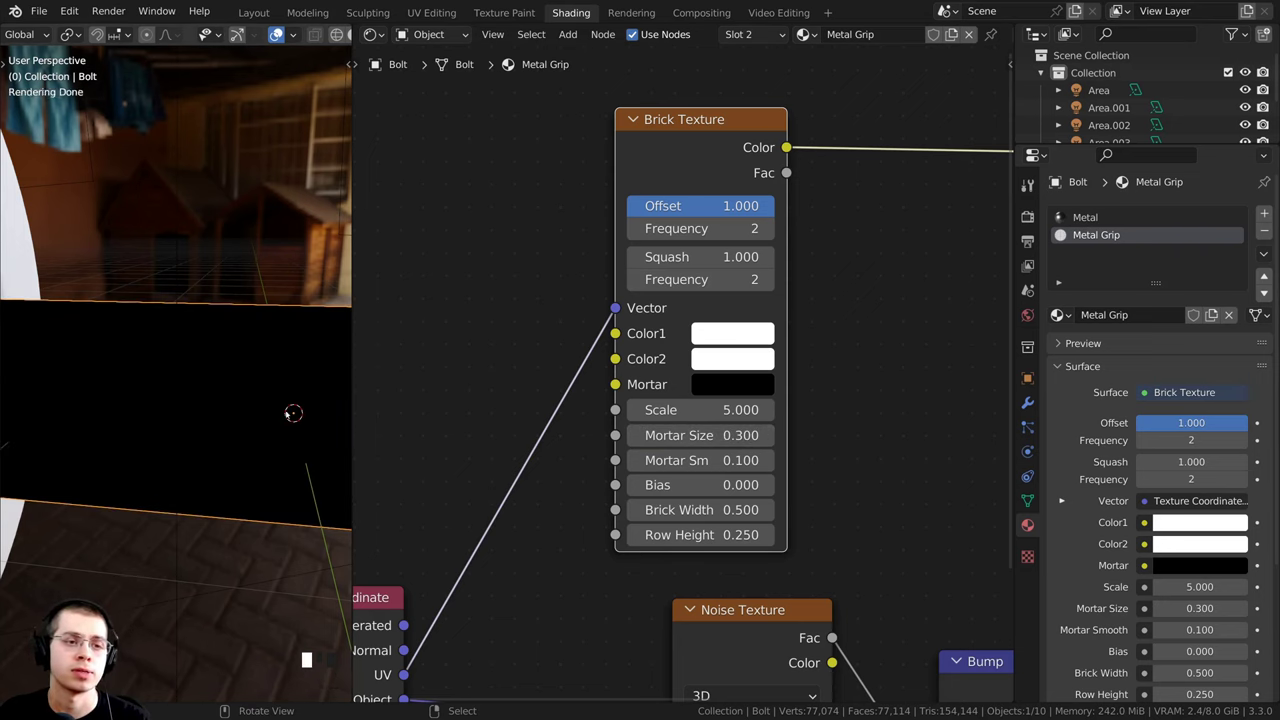
Step: Widen the Brick Texture node to show its full labels and set Mortar Smooth to 1
scroll(271, 406, down, 2)
middle_drag(214, 428, 215, 435)
scroll(215, 435, up, 2)
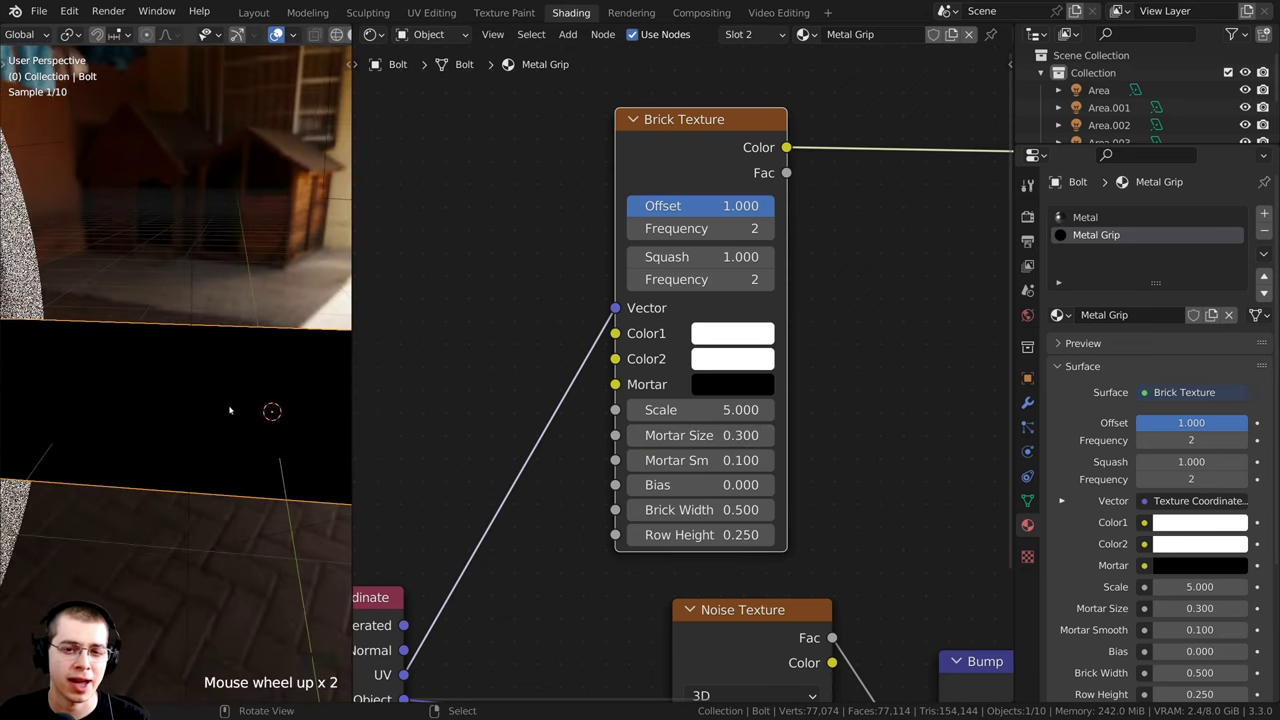
click(787, 455)
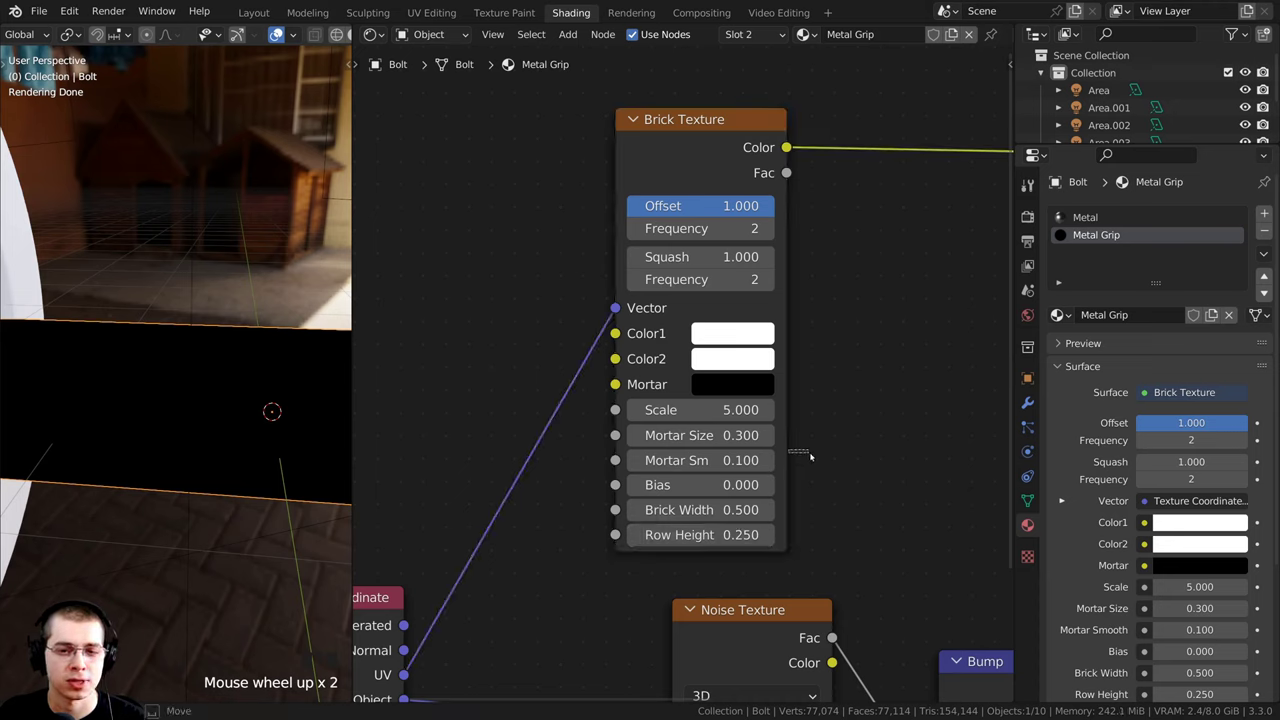
drag(787, 457, 814, 457)
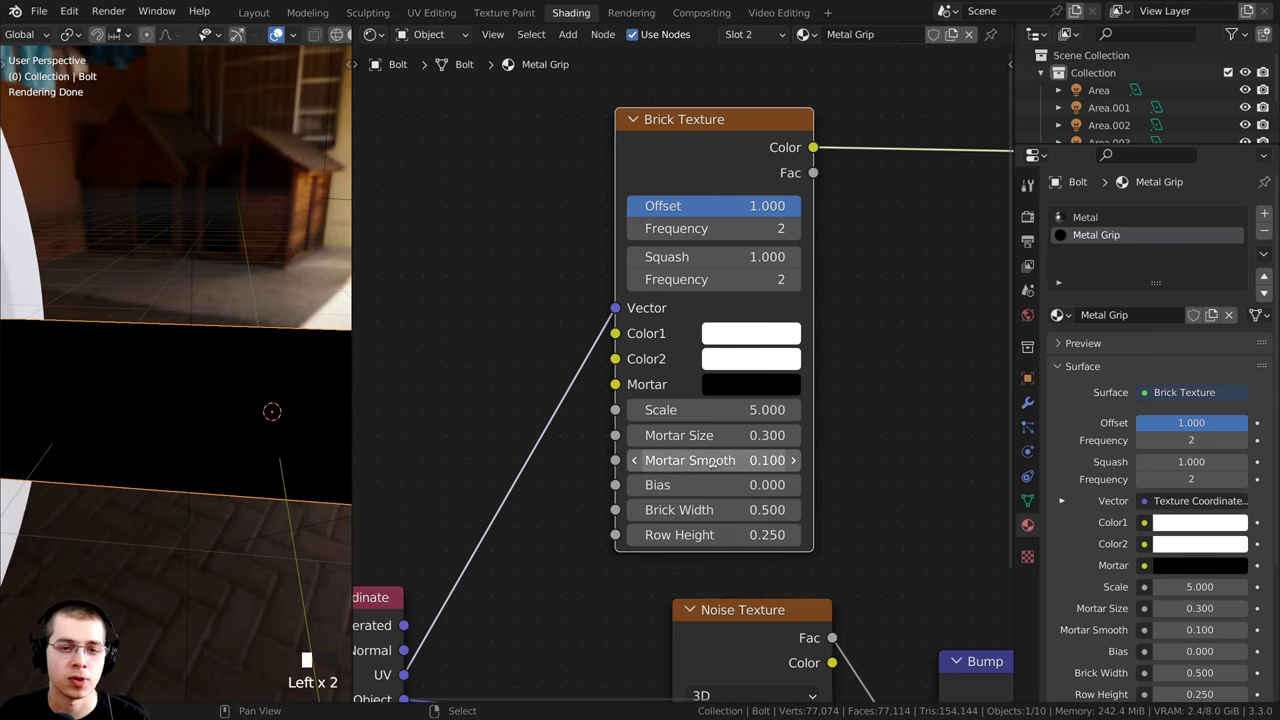
click(706, 463)
text(1)
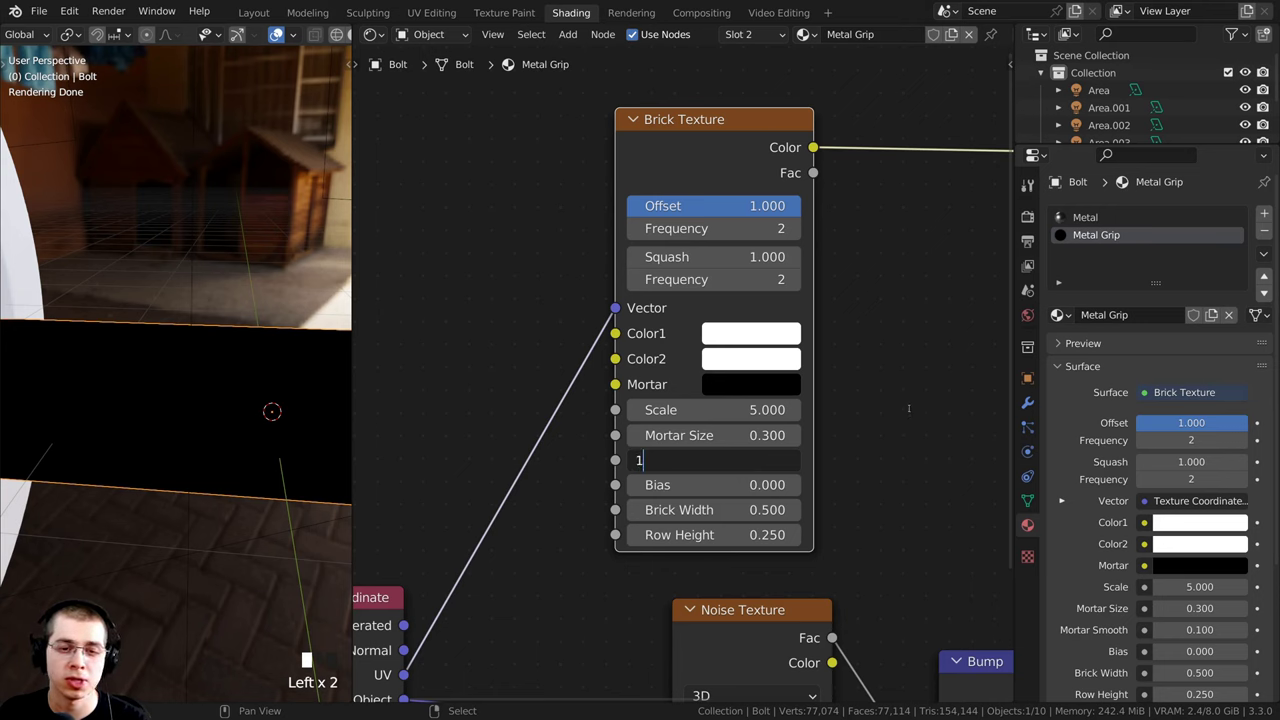
click(163, 423)
scroll(195, 435, up, 3)
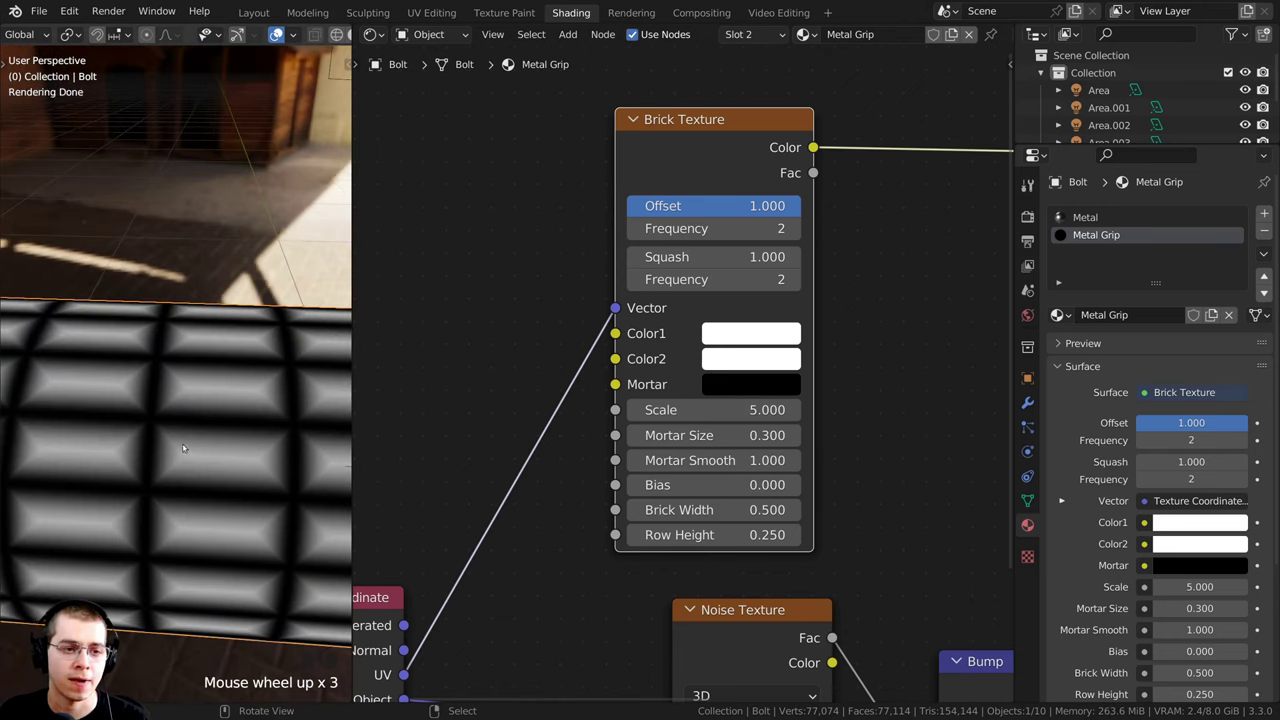
Step: Set the Brick Texture's Row Height to 0.5 to make the bricks square and check the pattern on the grip
scroll(185, 460, down, 2)
middle_drag(209, 443, 230, 440)
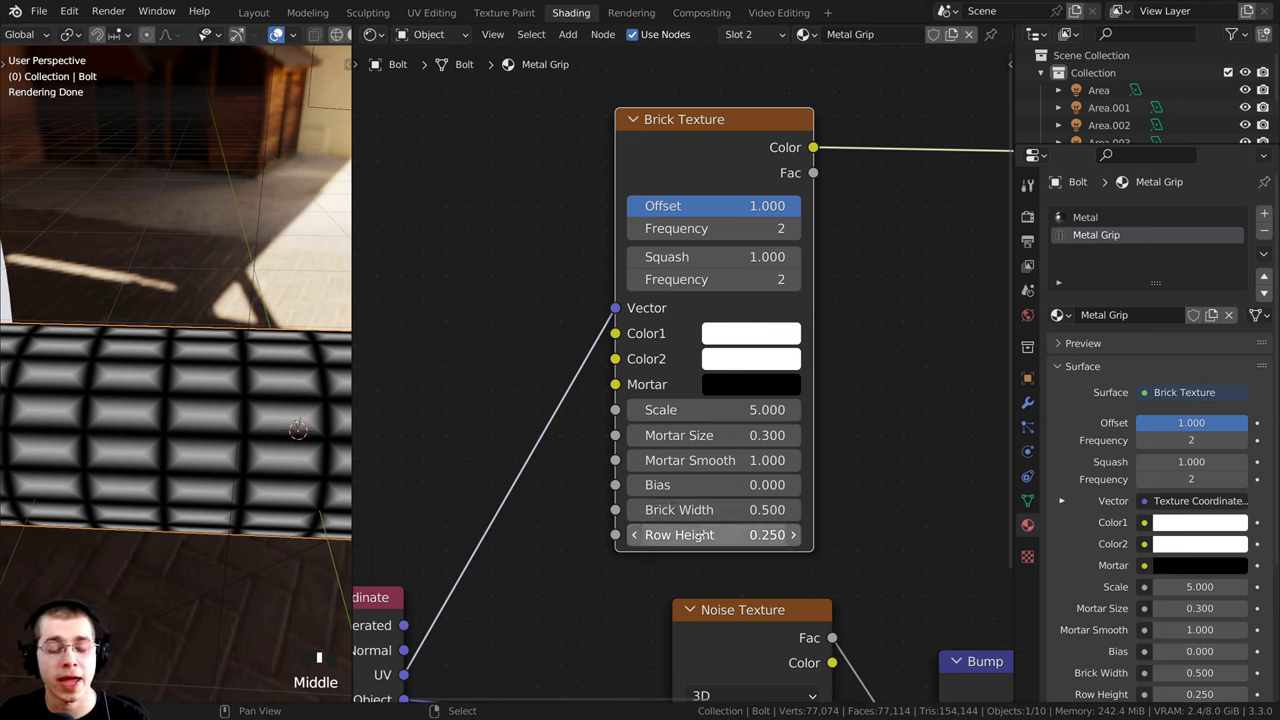
scroll(160, 383, down, 2)
scroll(175, 424, up, 1)
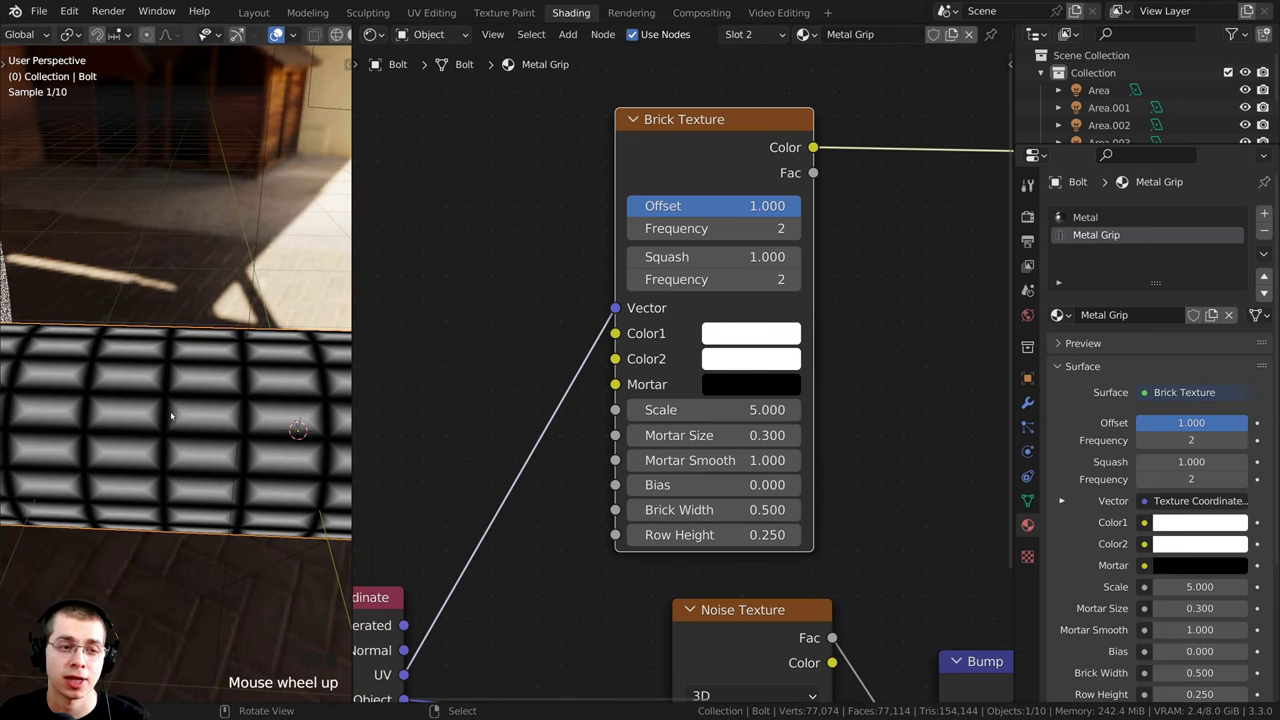
click(690, 535)
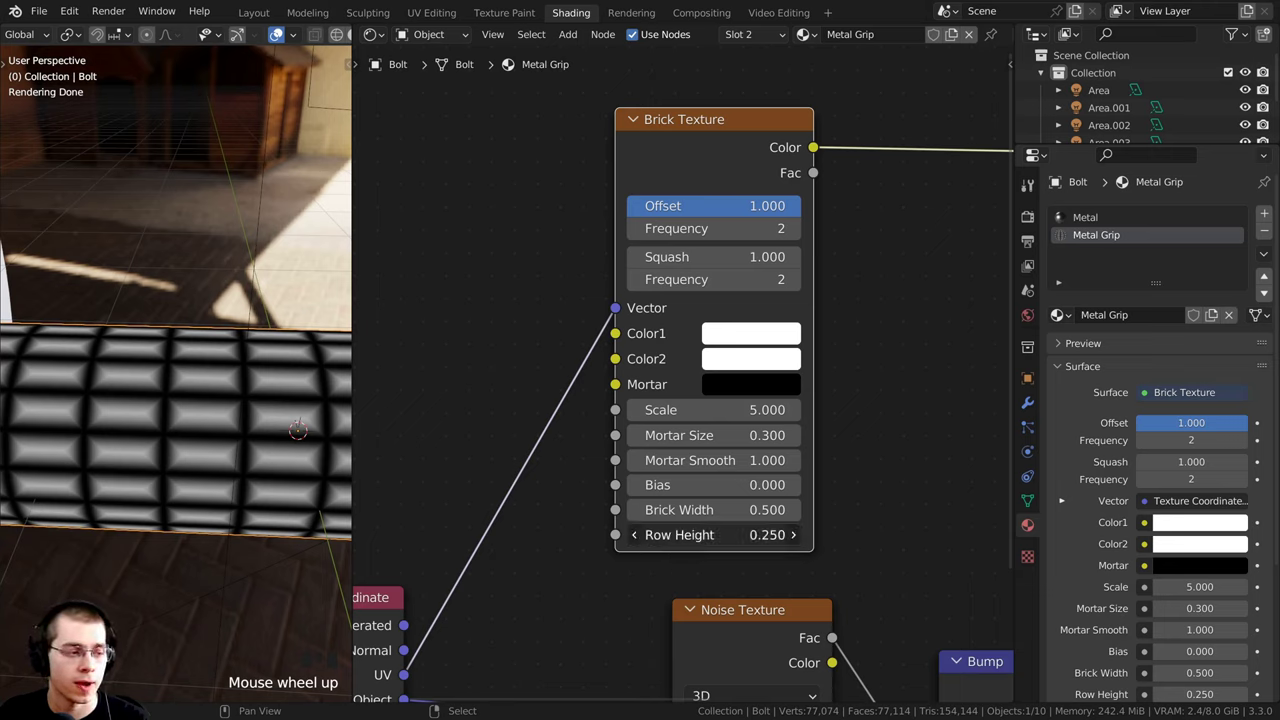
text(.5)
key(Return)
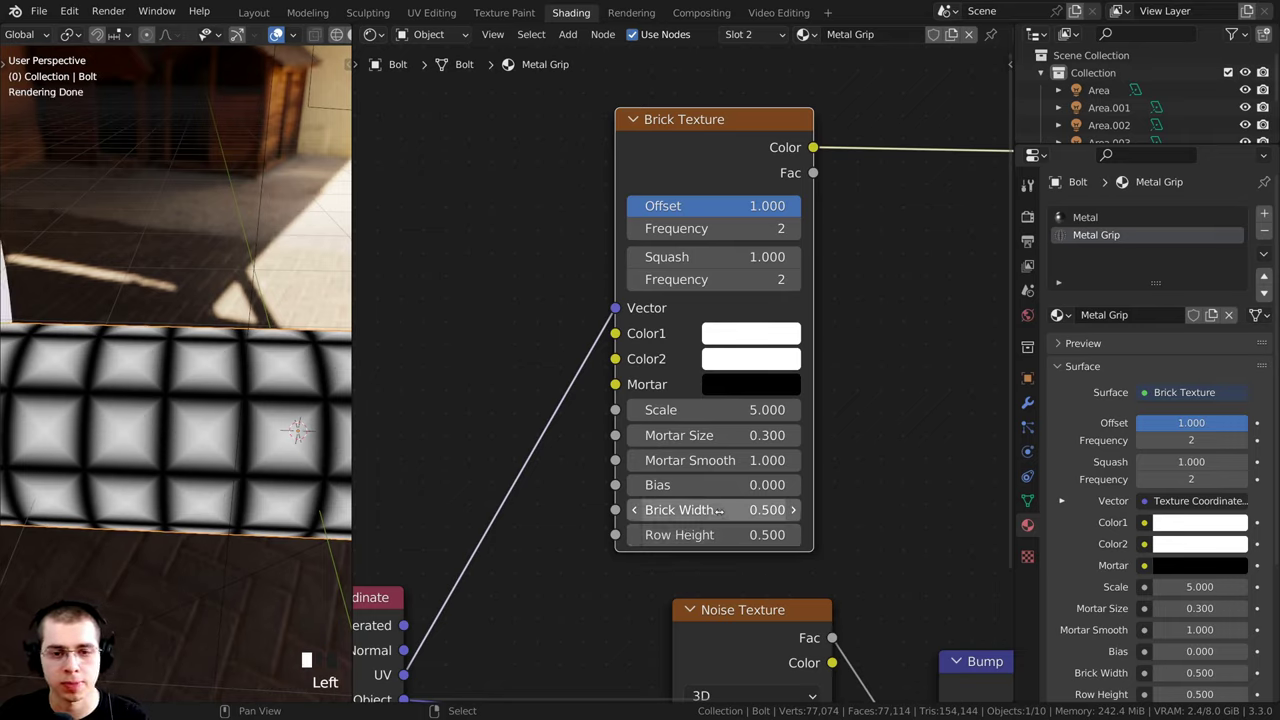
scroll(188, 506, down, 3)
middle_drag(188, 506, 240, 490)
scroll(238, 485, up, 1)
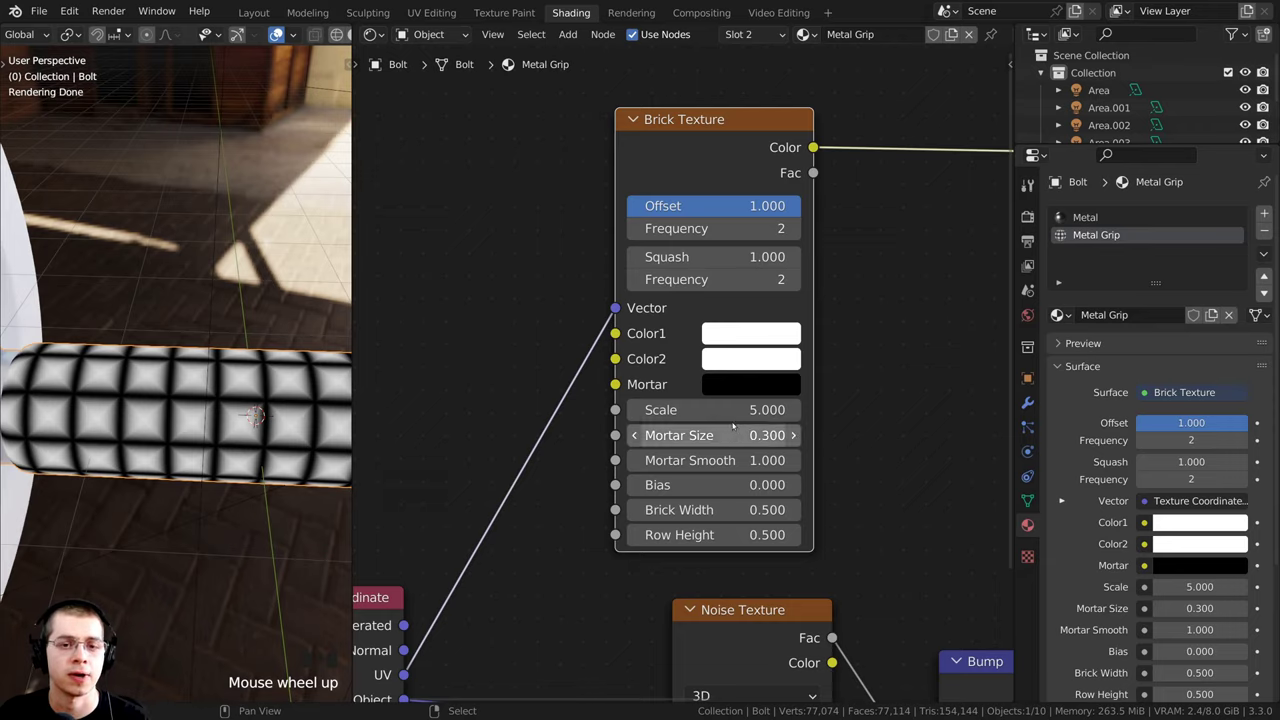
Step: Increase the Brick Texture's Scale to 30 for a fine knurl pattern along the grip
drag(716, 410, 1031, 410)
scroll(225, 453, down, 3)
middle_drag(225, 453, 240, 430)
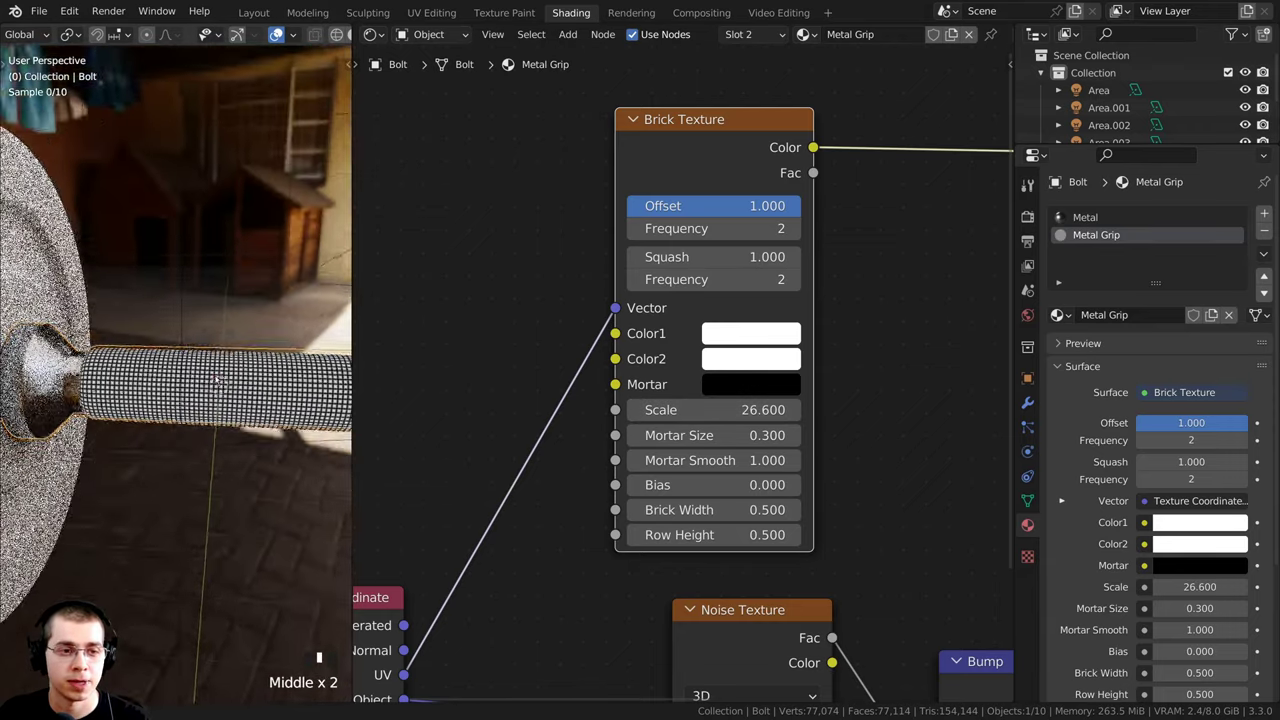
scroll(240, 420, up, 3)
drag(690, 410, 738, 410)
scroll(145, 425, down, 2)
middle_drag(140, 422, 162, 444)
click(707, 410)
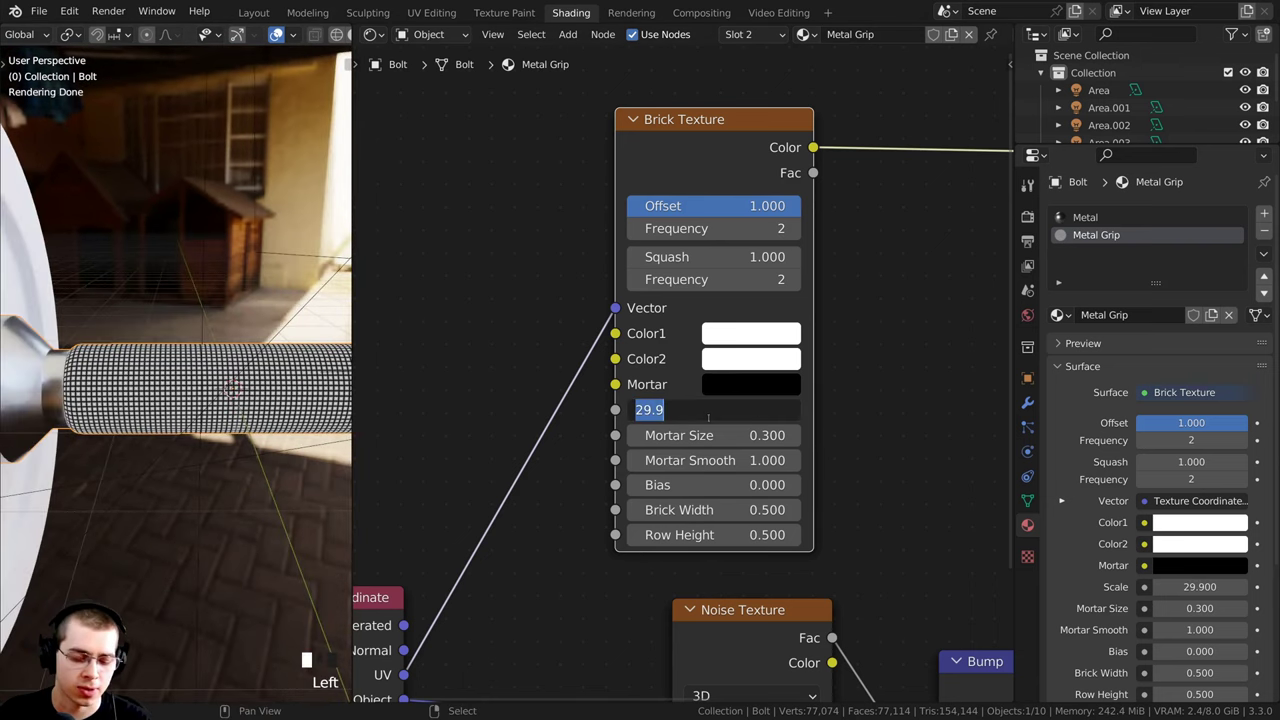
text(30)
key(Return)
Step: Duplicate the Bump node and insert the copy between the original Bump and the Principled BSDF's Normal input
scroll(709, 418, down, 1)
scroll(229, 466, down, 2)
middle_drag(315, 479, 282, 482)
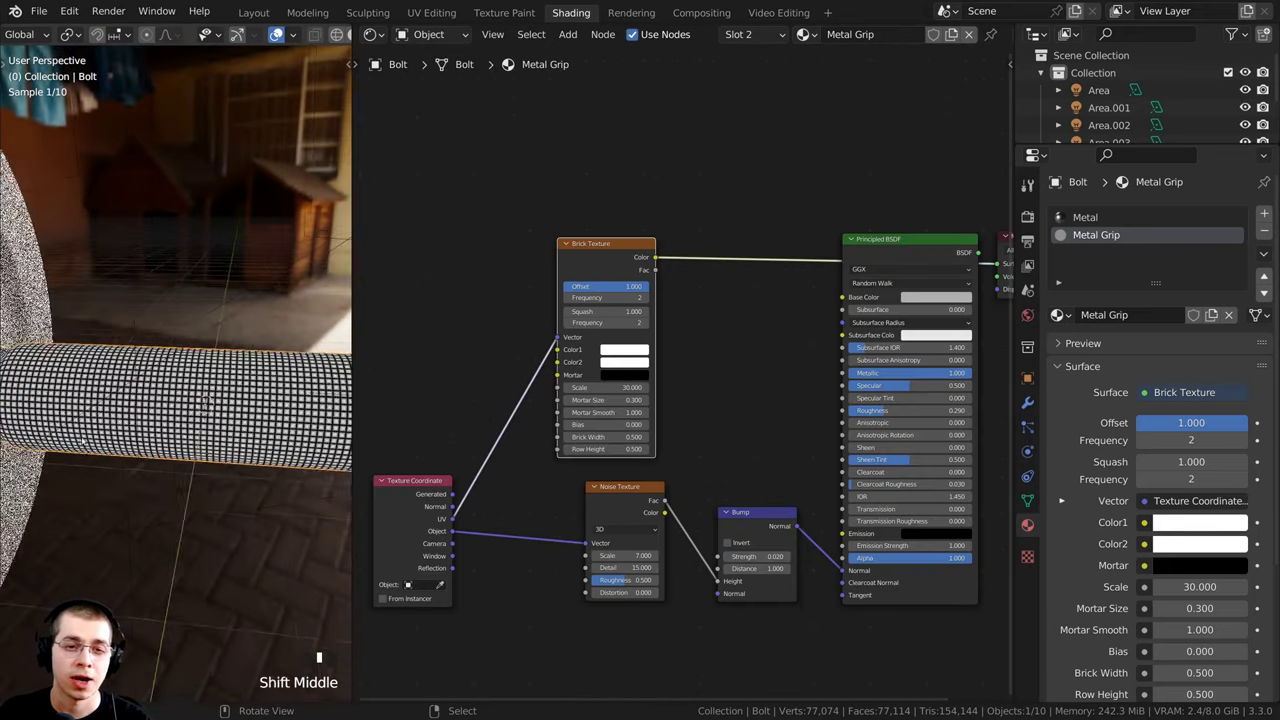
scroll(583, 213, up, 4)
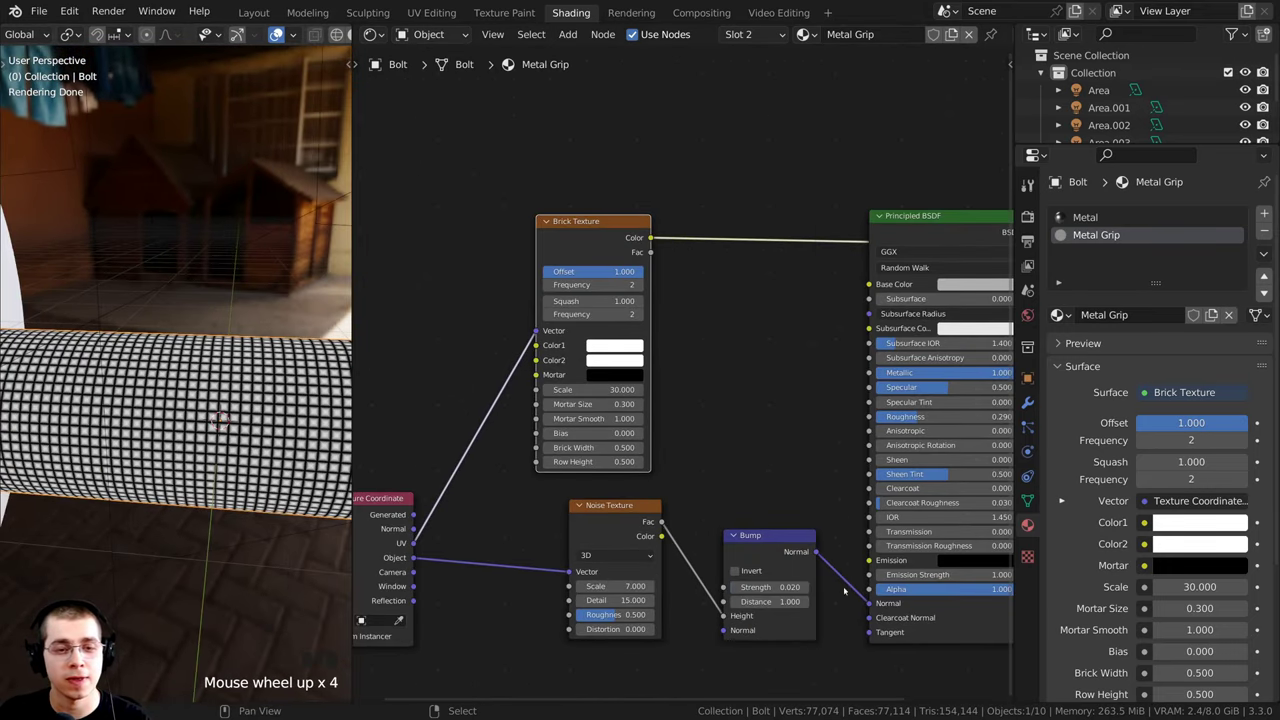
middle_drag(183, 405, 205, 409)
scroll(205, 409, up, 1)
middle_drag(786, 551, 734, 489)
click(729, 478)
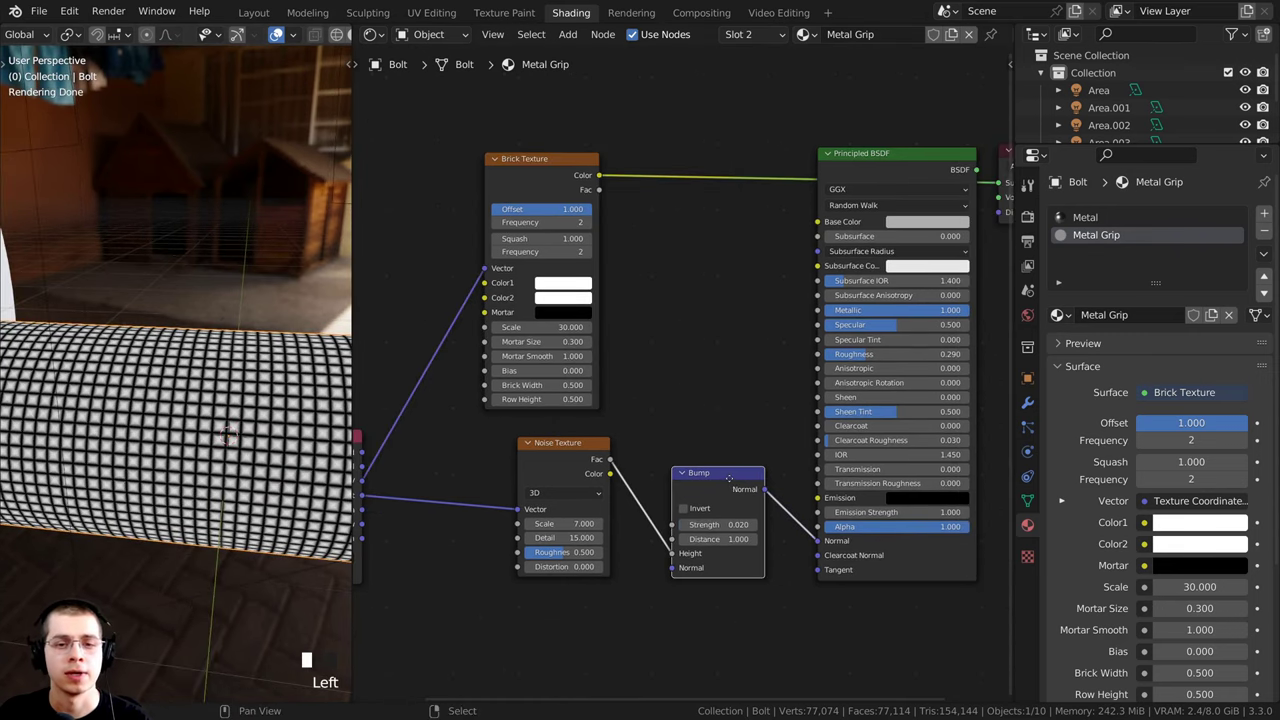
drag(729, 478, 717, 476)
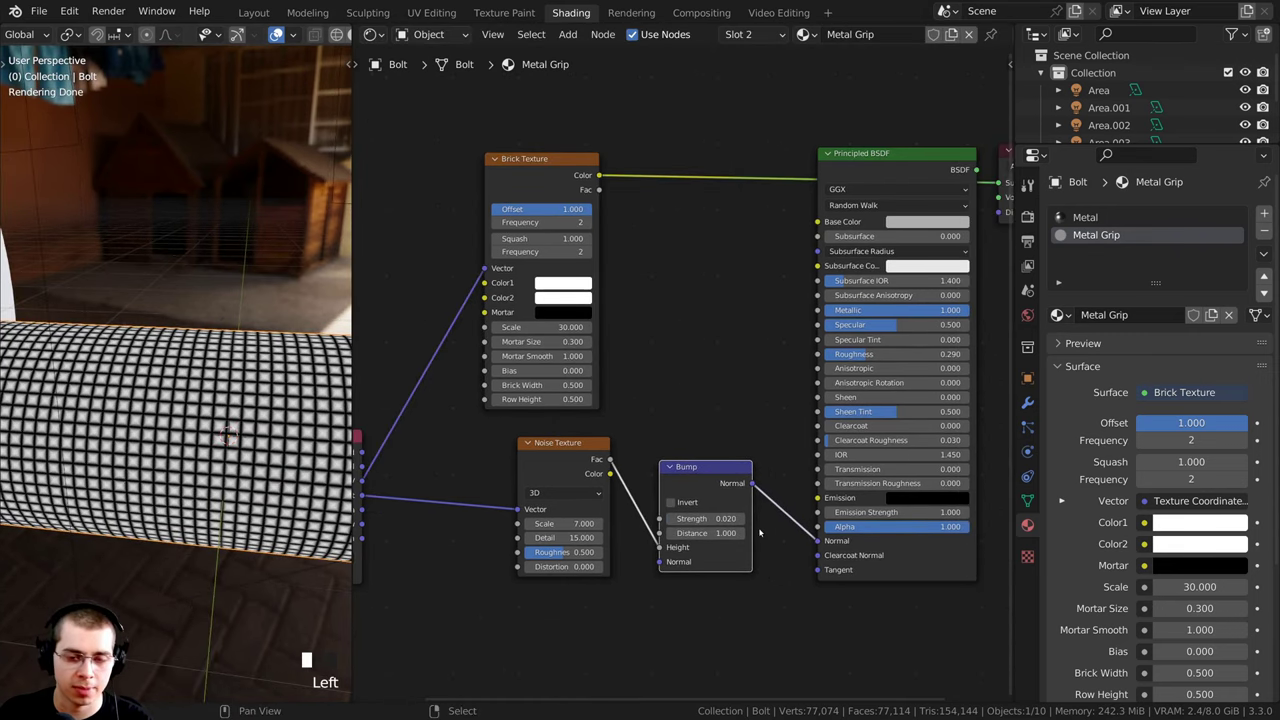
key(shift+d)
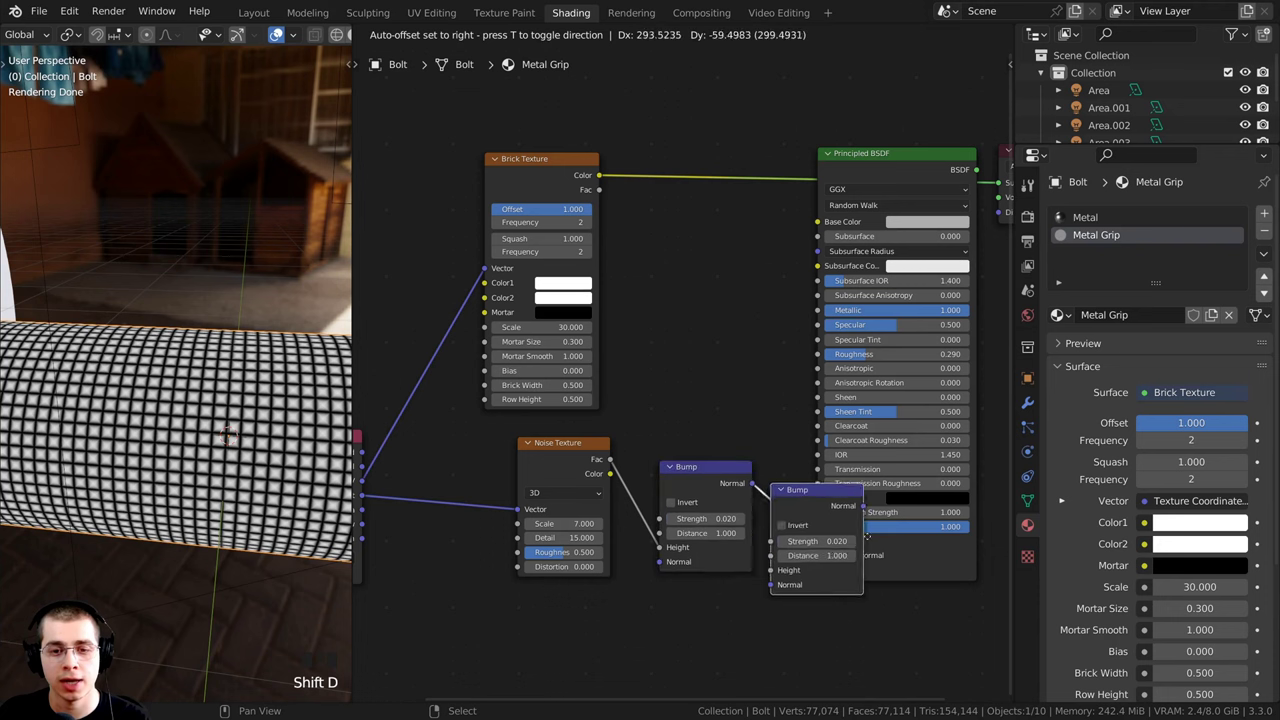
click(848, 517)
drag(825, 479, 825, 466)
Step: Connect the Brick Texture's Color output to the second Bump node's Height input and raise that Bump node slightly
scroll(706, 484, up, 1)
middle_drag(737, 494, 555, 368)
scroll(569, 385, up, 5)
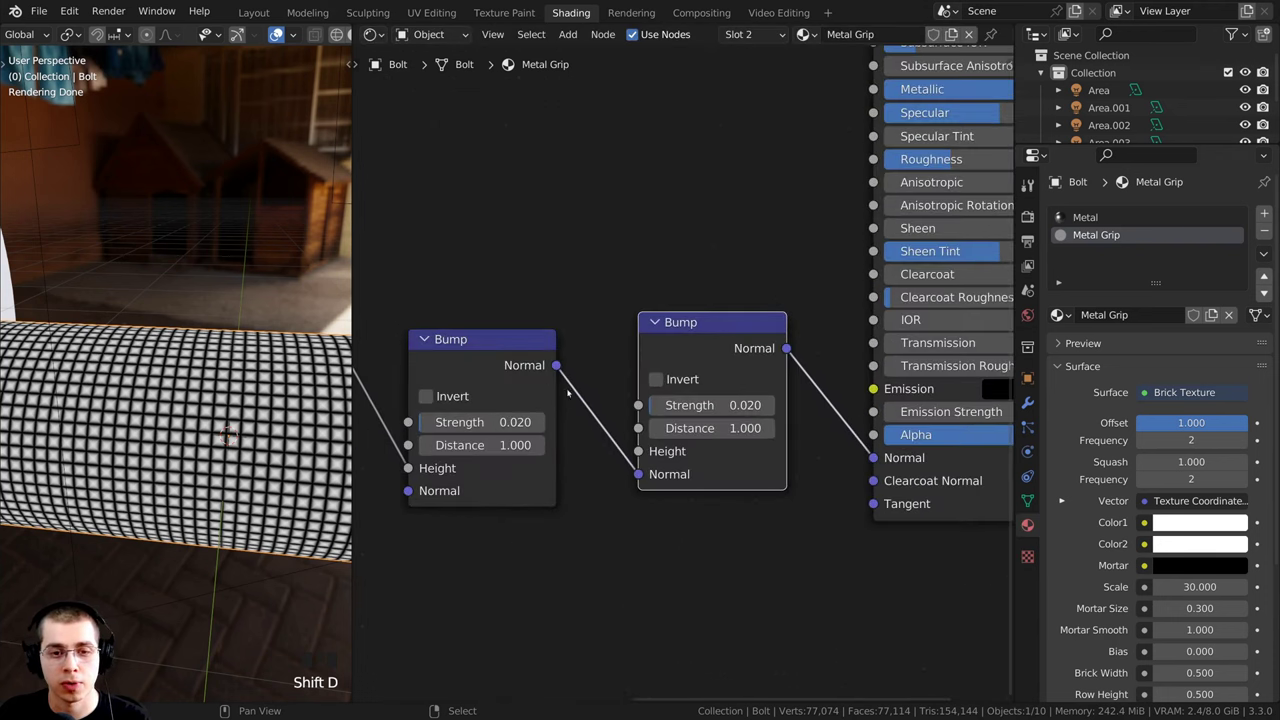
scroll(603, 331, down, 4)
middle_drag(603, 331, 640, 389)
drag(680, 487, 454, 200)
middle_drag(506, 172, 537, 223)
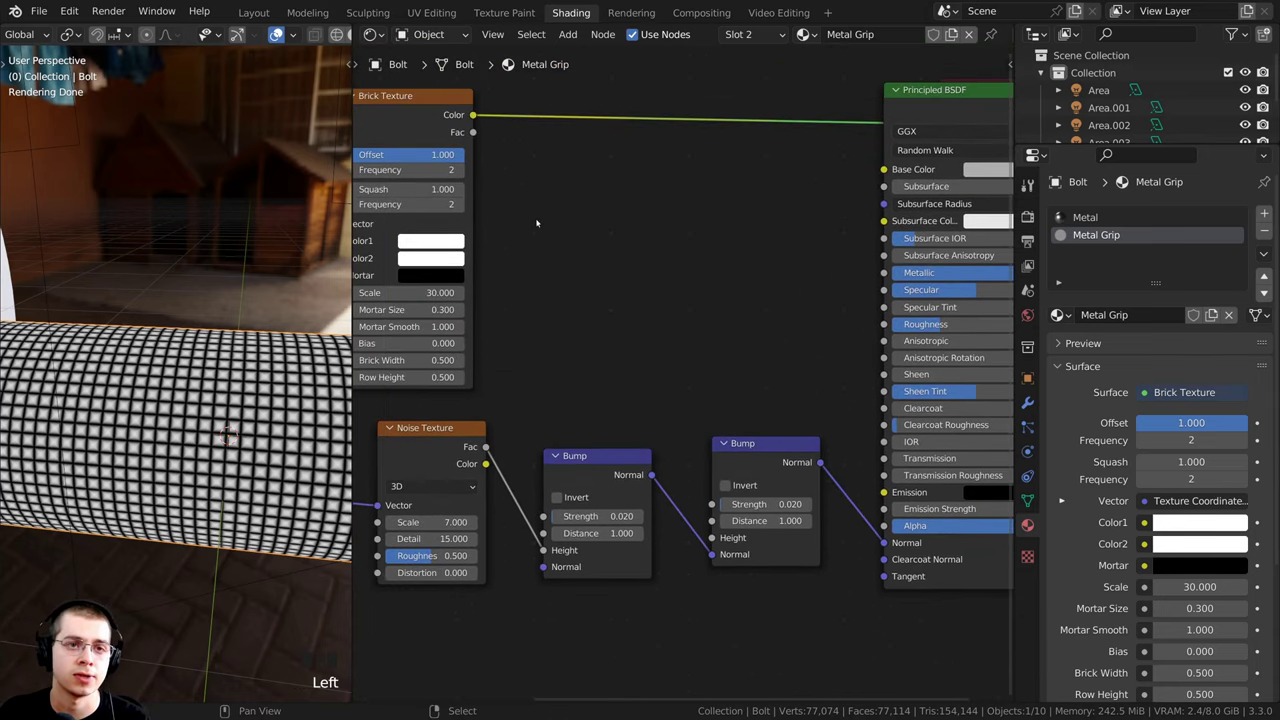
drag(474, 117, 713, 539)
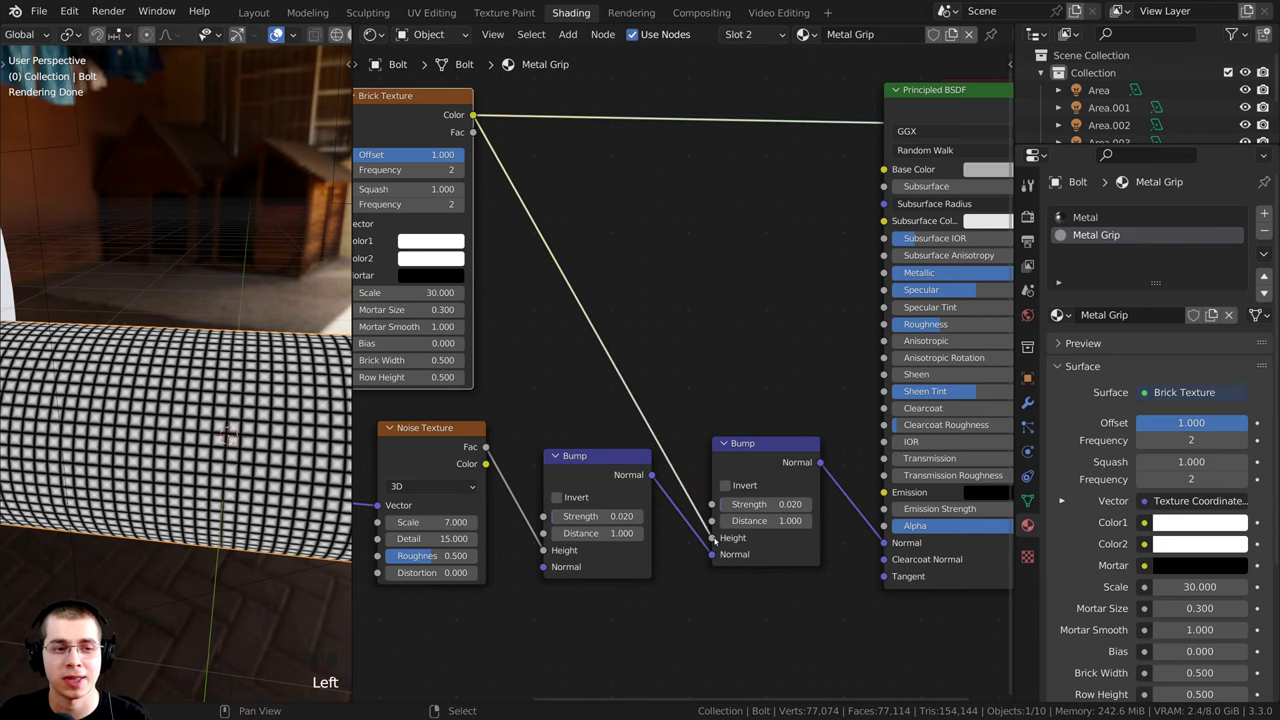
drag(770, 461, 770, 436)
Step: Preview the Principled BSDF through the Material Output in place of the Brick Texture and lower the shader node slightly
scroll(768, 380, down, 2)
middle_drag(767, 366, 670, 420)
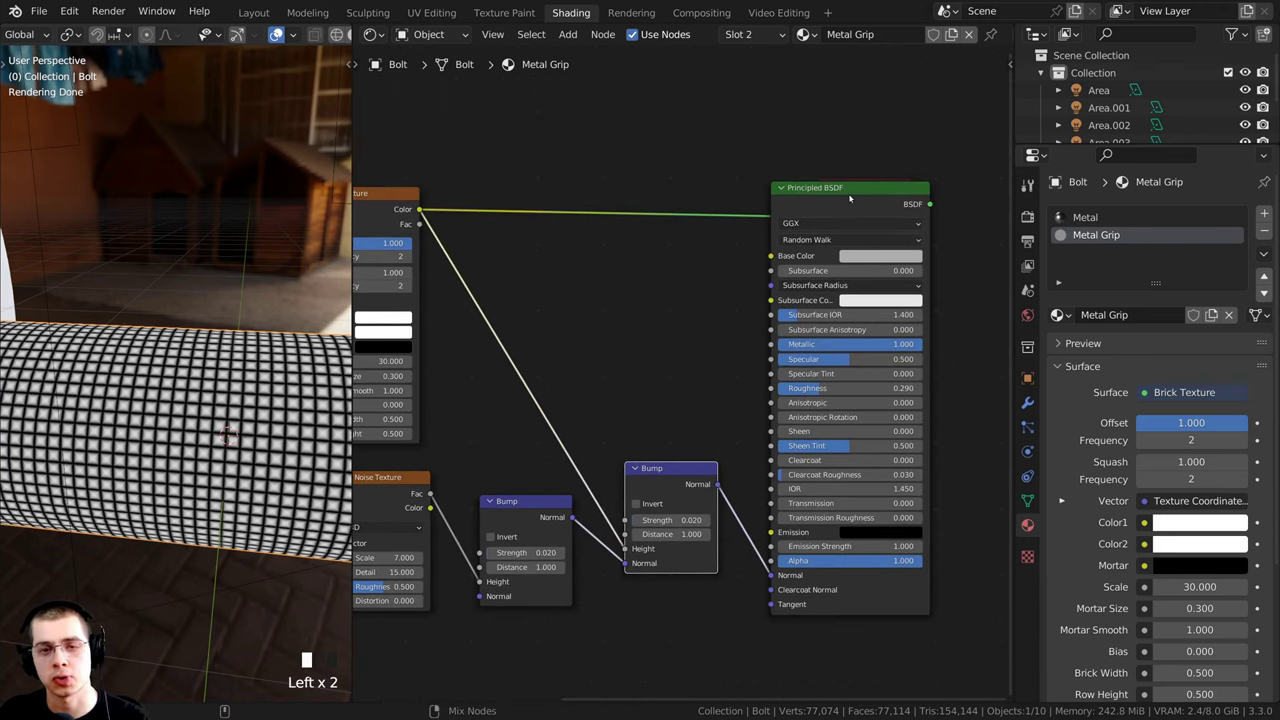
ctrl+shift+click(845, 198)
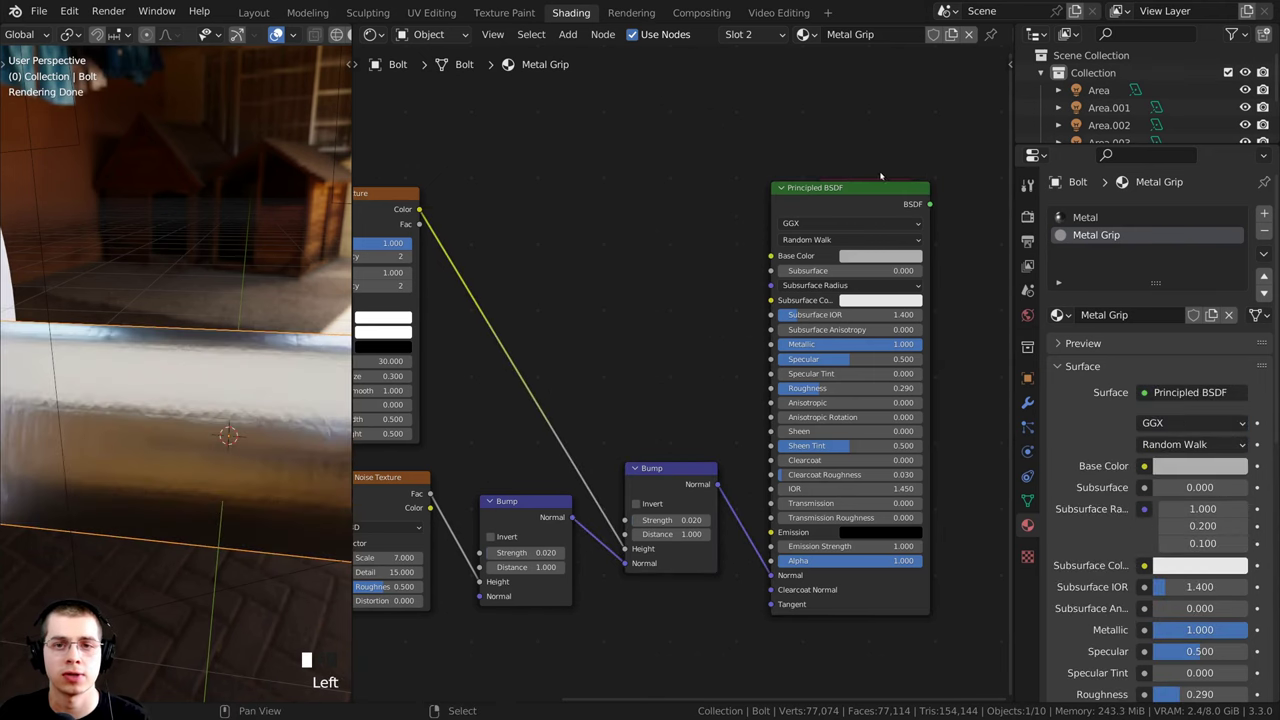
drag(862, 201, 862, 211)
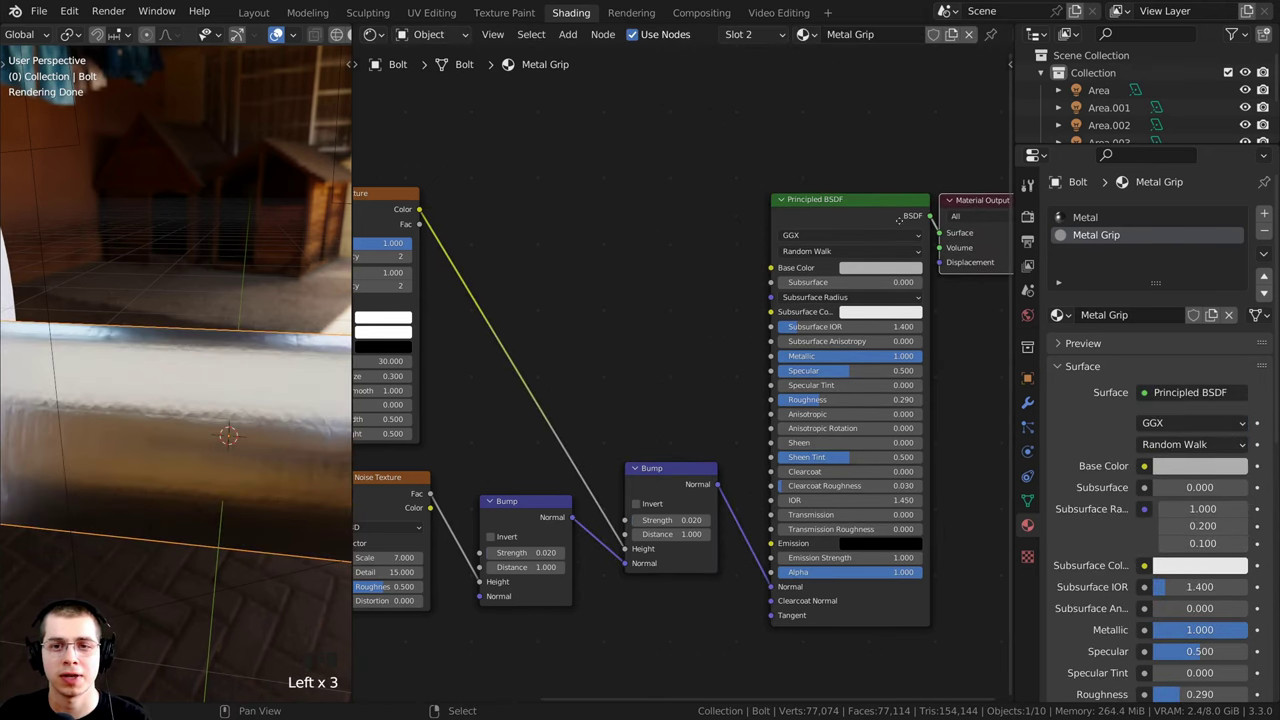
middle_drag(895, 243, 821, 255)
Step: Set the Strength of the second Bump node, driven by the Brick Texture, to 0.2
scroll(78, 453, up, 2)
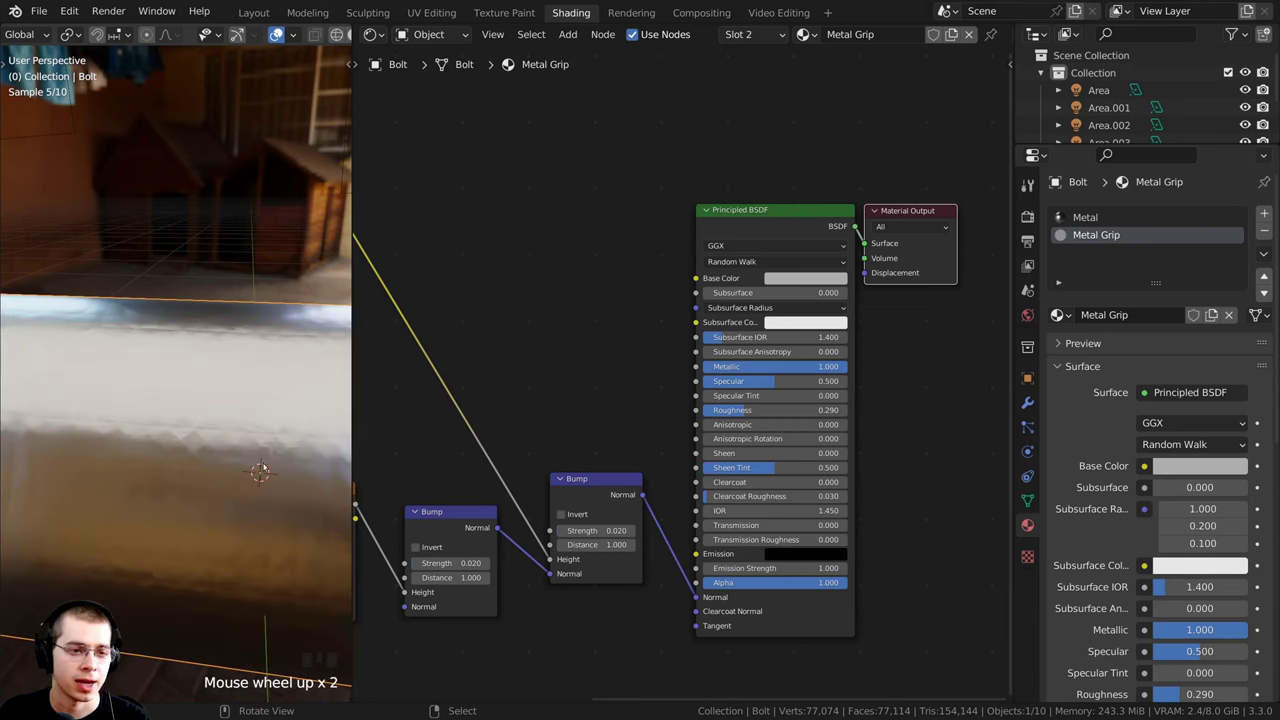
scroll(616, 503, up, 3)
middle_drag(616, 503, 641, 379)
scroll(641, 377, up, 1)
drag(556, 420, 572, 421)
click(572, 420)
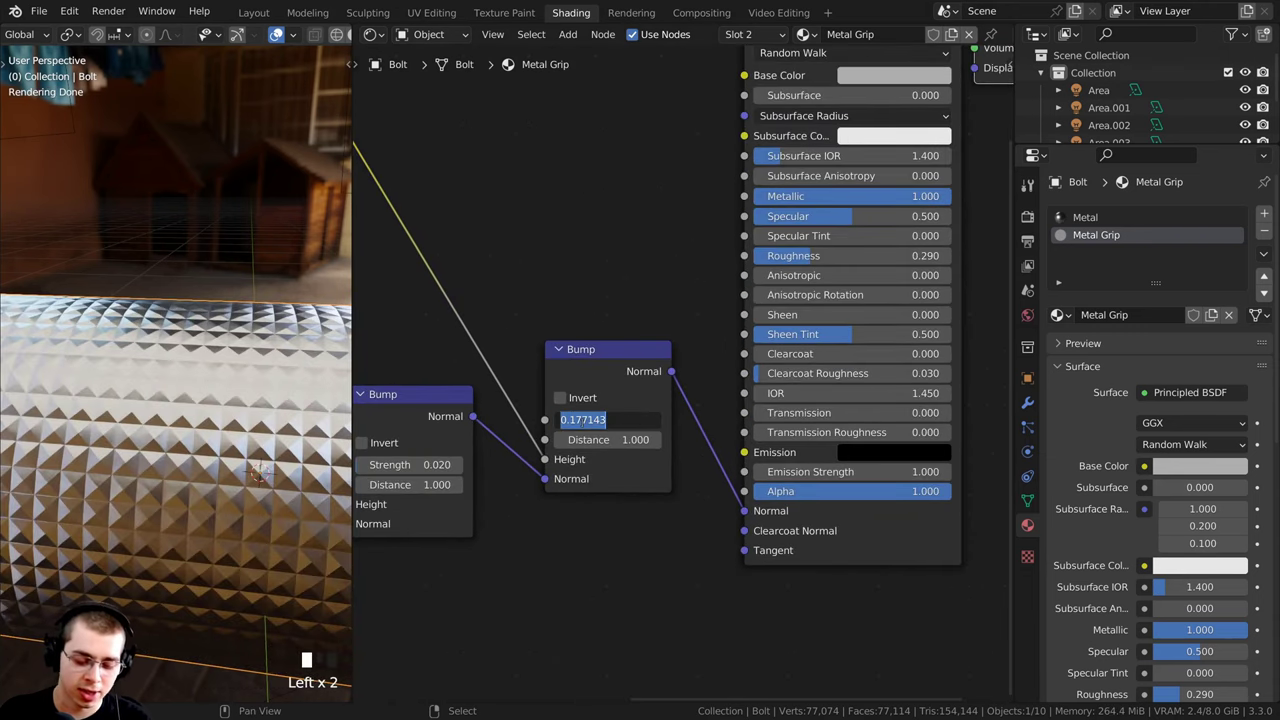
key(BackSpace)
text(.2)
key(Return)
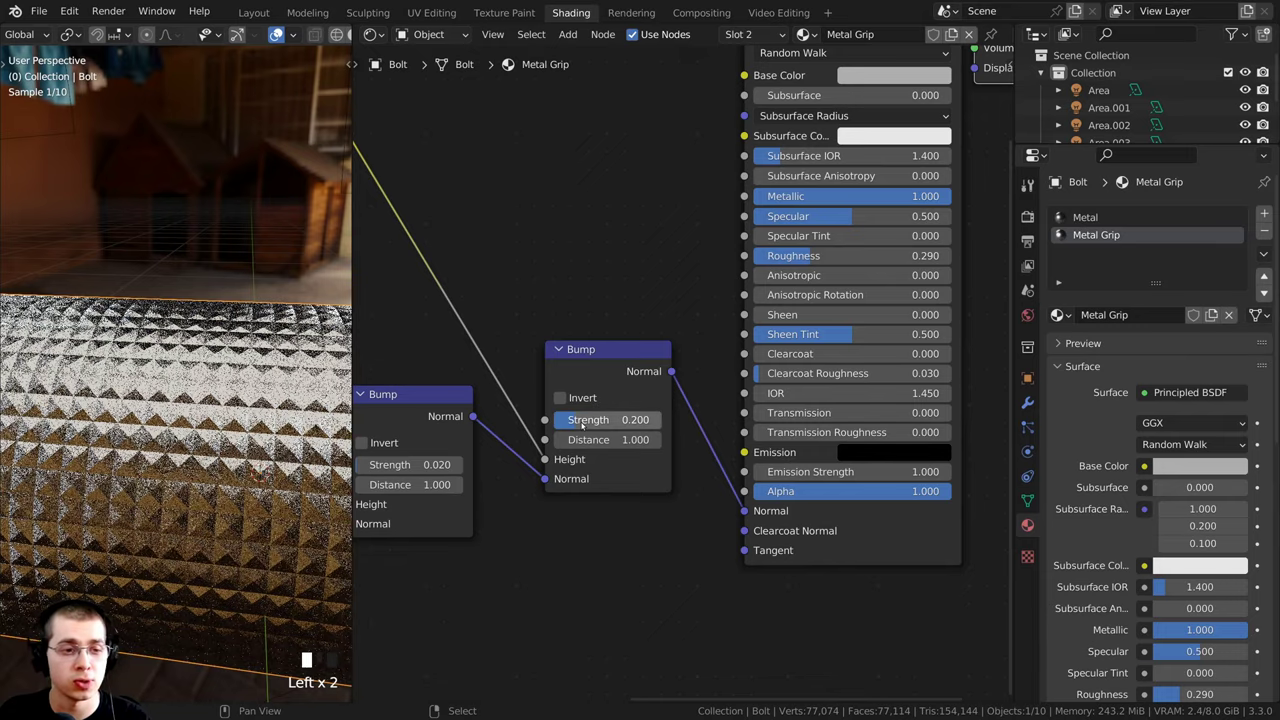
Step: Check the knurled grip and insert a ColorRamp node between the Brick Texture's Color and the second Bump's Height
scroll(192, 452, down, 3)
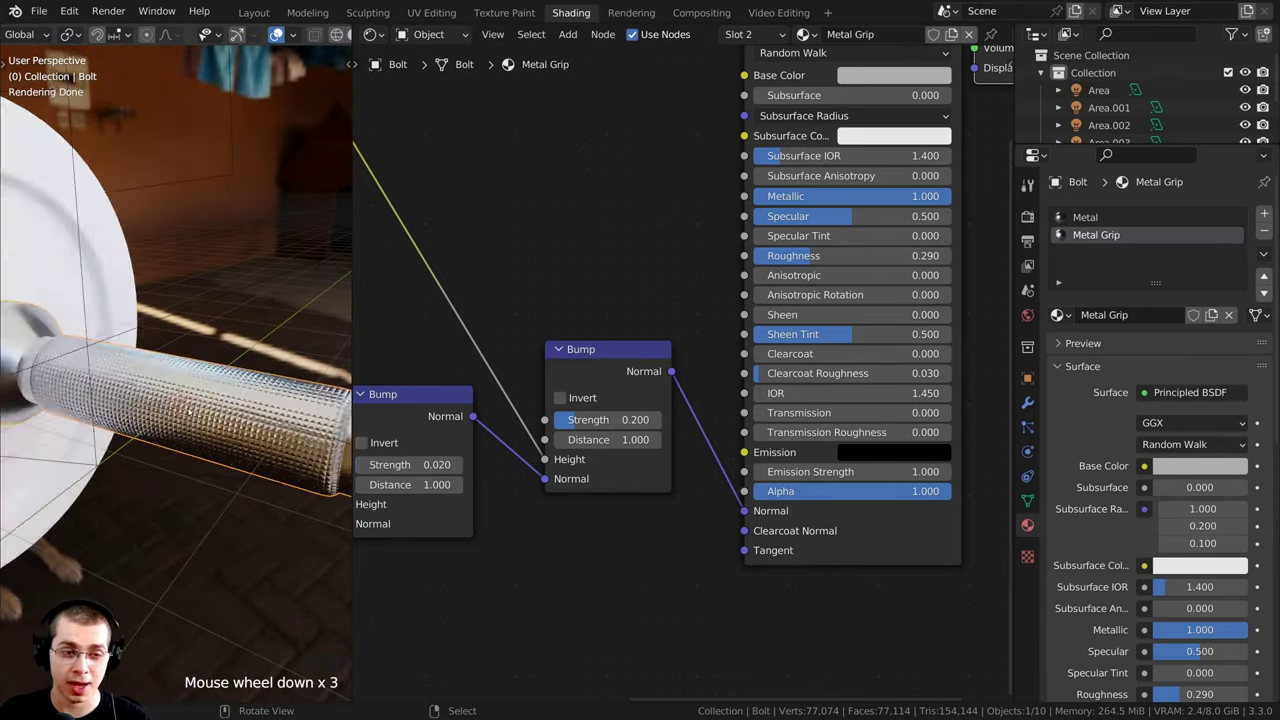
middle_drag(192, 452, 205, 440)
scroll(195, 445, up, 4)
scroll(533, 408, down, 2)
middle_drag(434, 280, 567, 370)
scroll(260, 428, up, 2)
shift+middle_drag(260, 428, 254, 410)
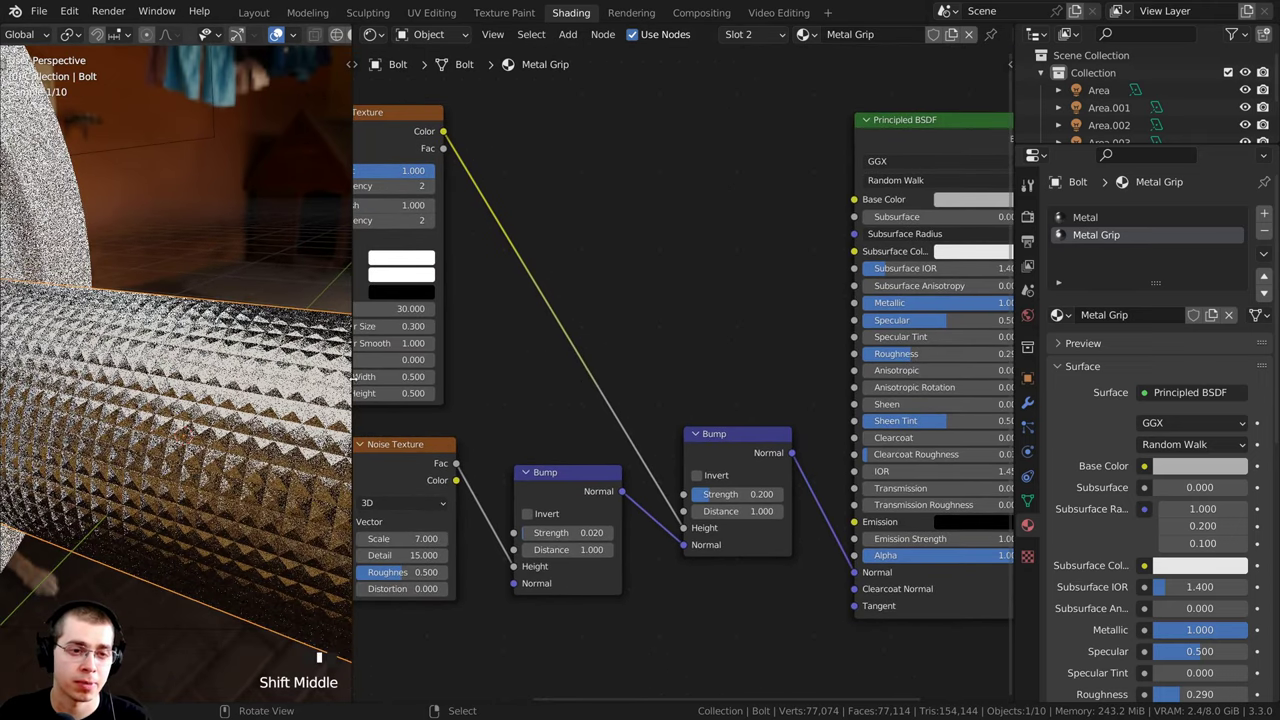
scroll(660, 234, up, 1)
middle_drag(660, 234, 666, 236)
key(shift+a)
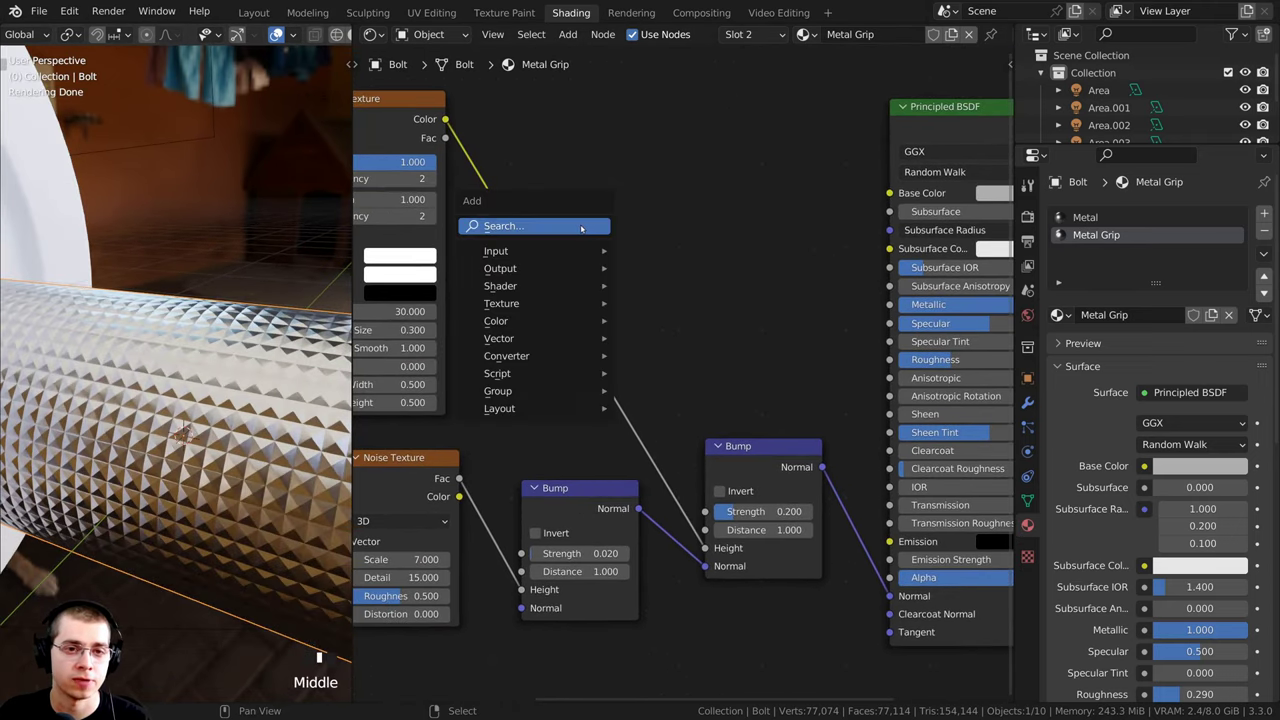
click(559, 228)
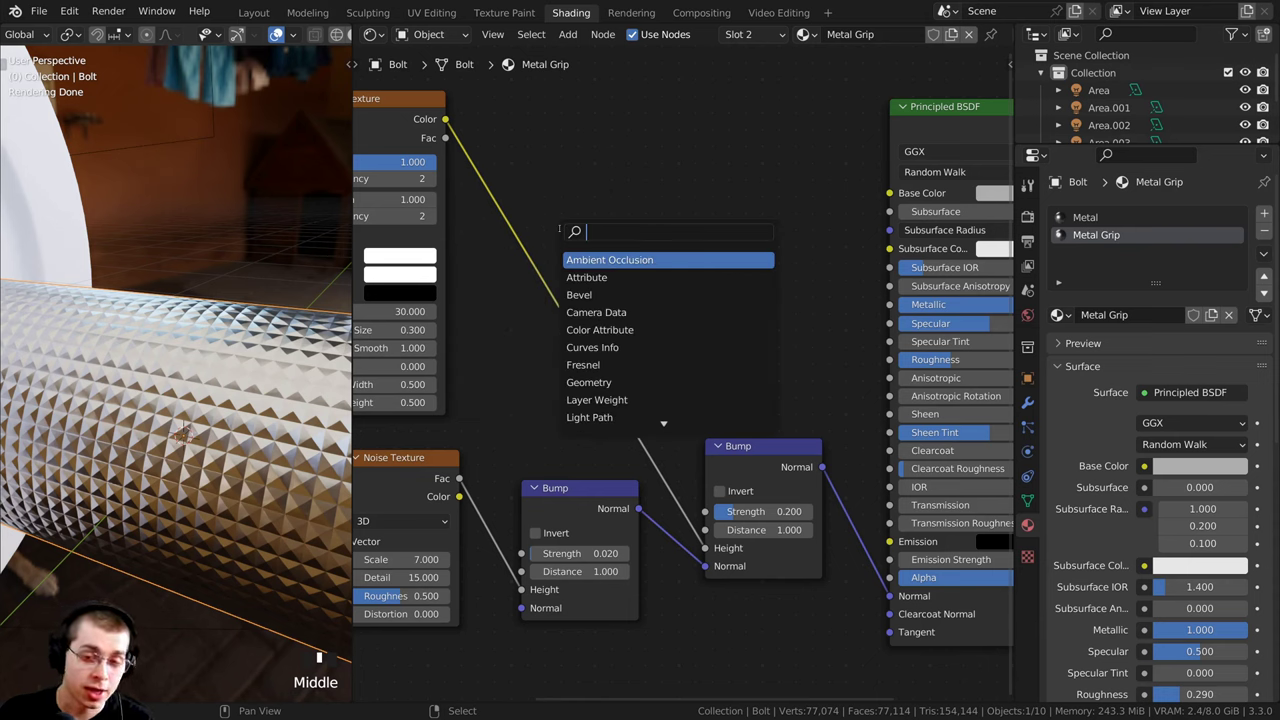
text(col)
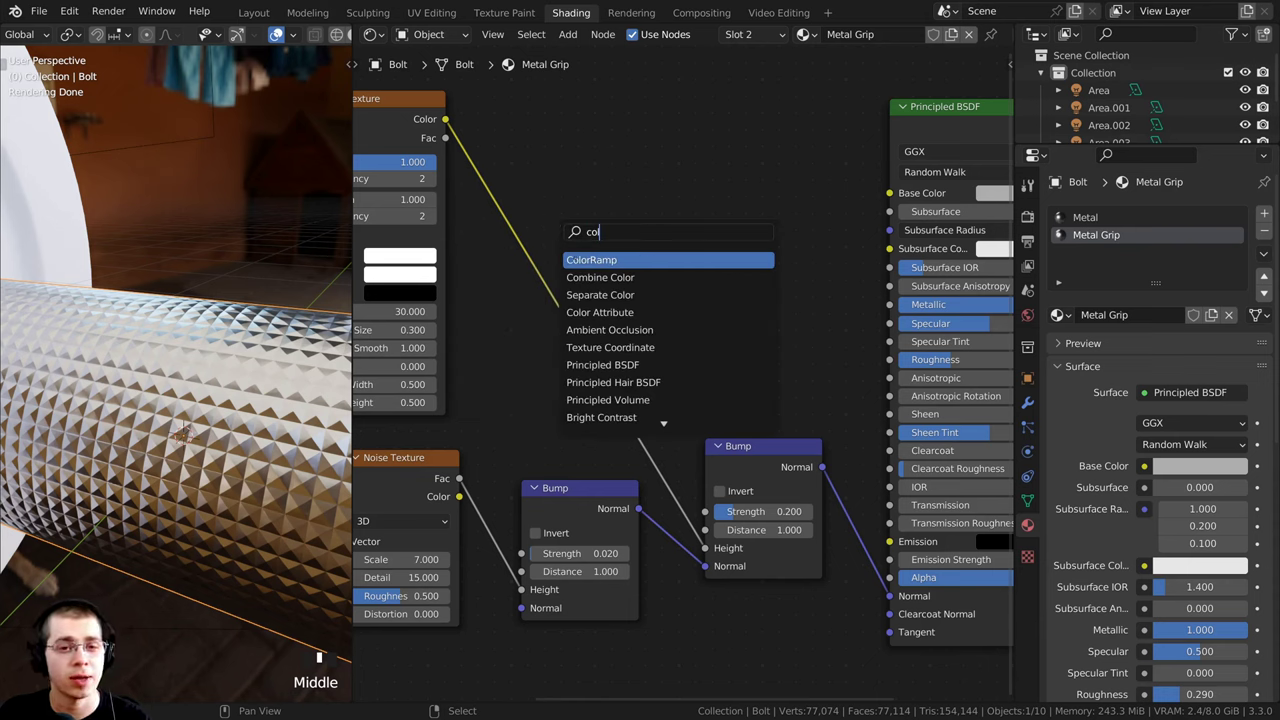
key(Return)
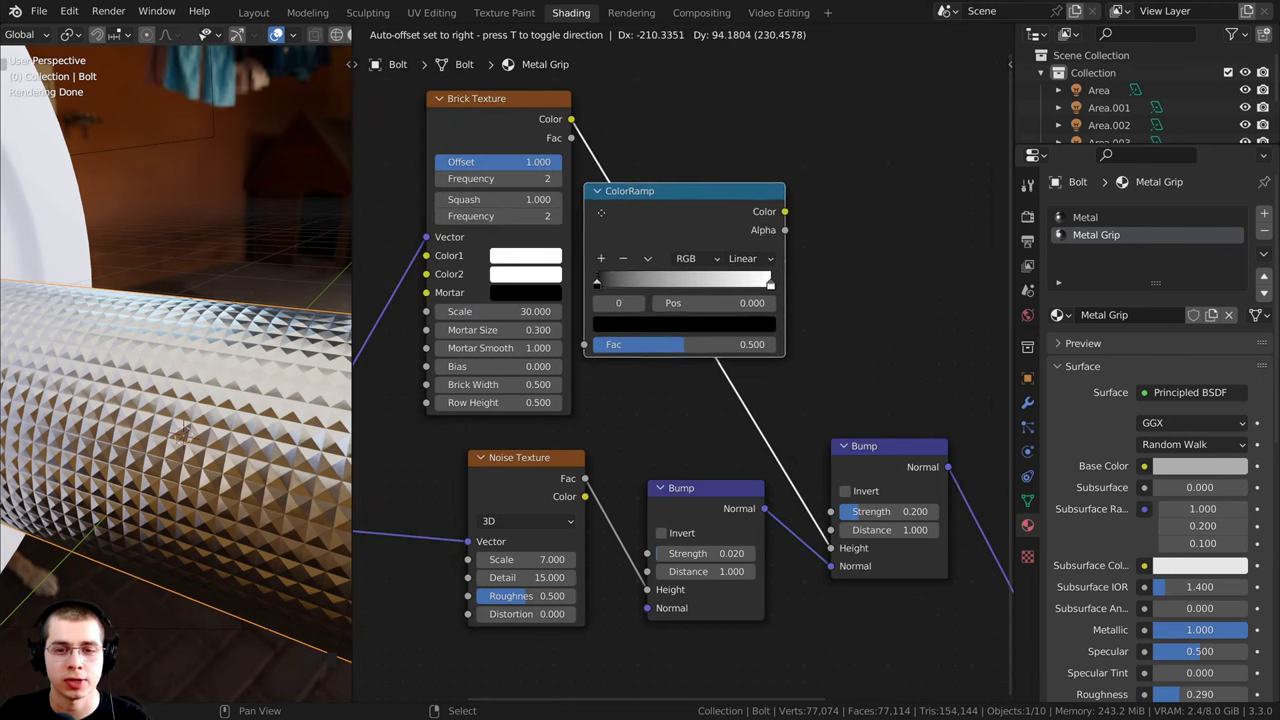
click(620, 235)
Step: Move the ColorRamp's black stop to position 0.081 and its white stop to 0.966
scroll(620, 300, up, 2)
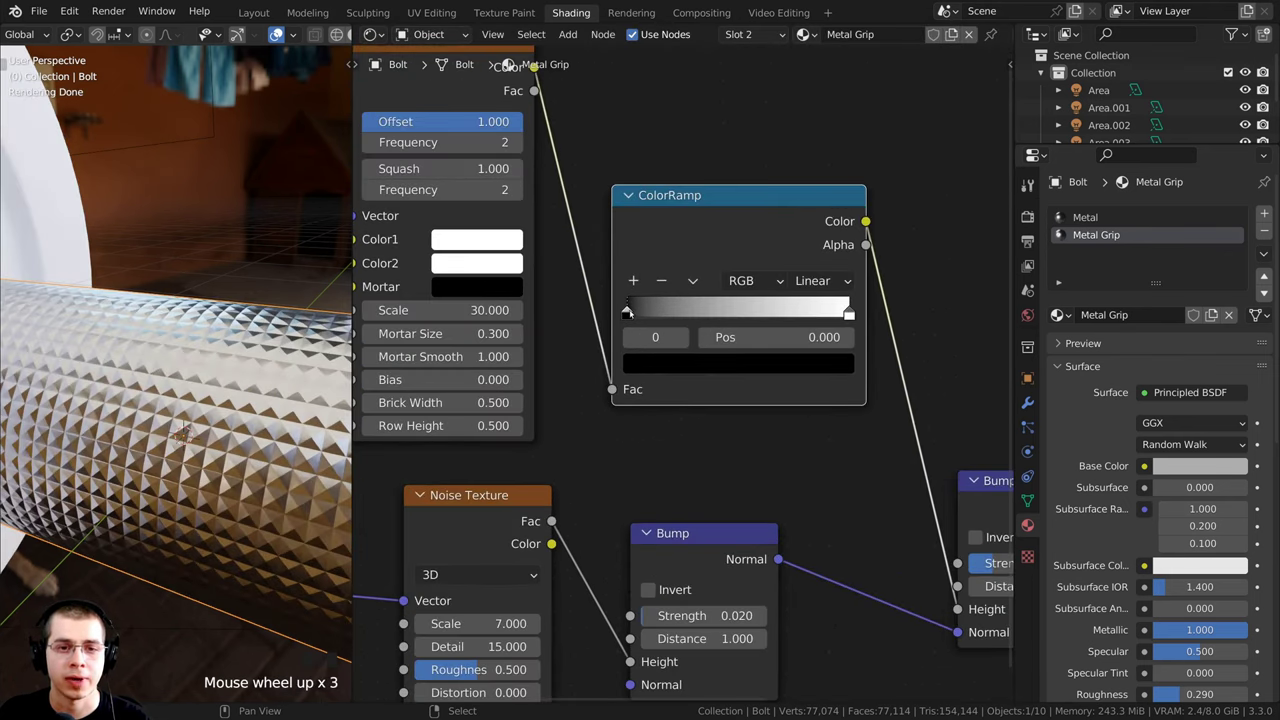
mouse_move(627, 311)
mouse_down()
mouse_move(694, 314)
mouse_move(645, 322)
mouse_up()
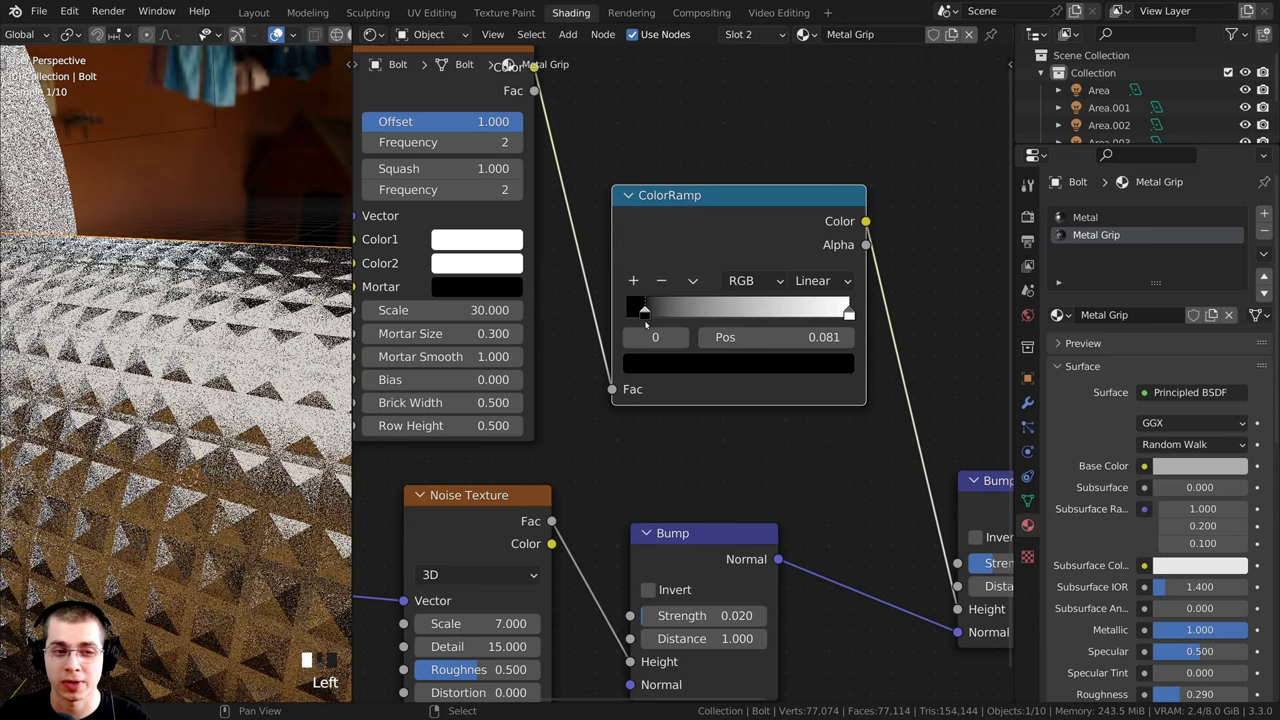
mouse_move(848, 313)
mouse_down()
mouse_move(722, 315)
mouse_move(842, 318)
mouse_up()
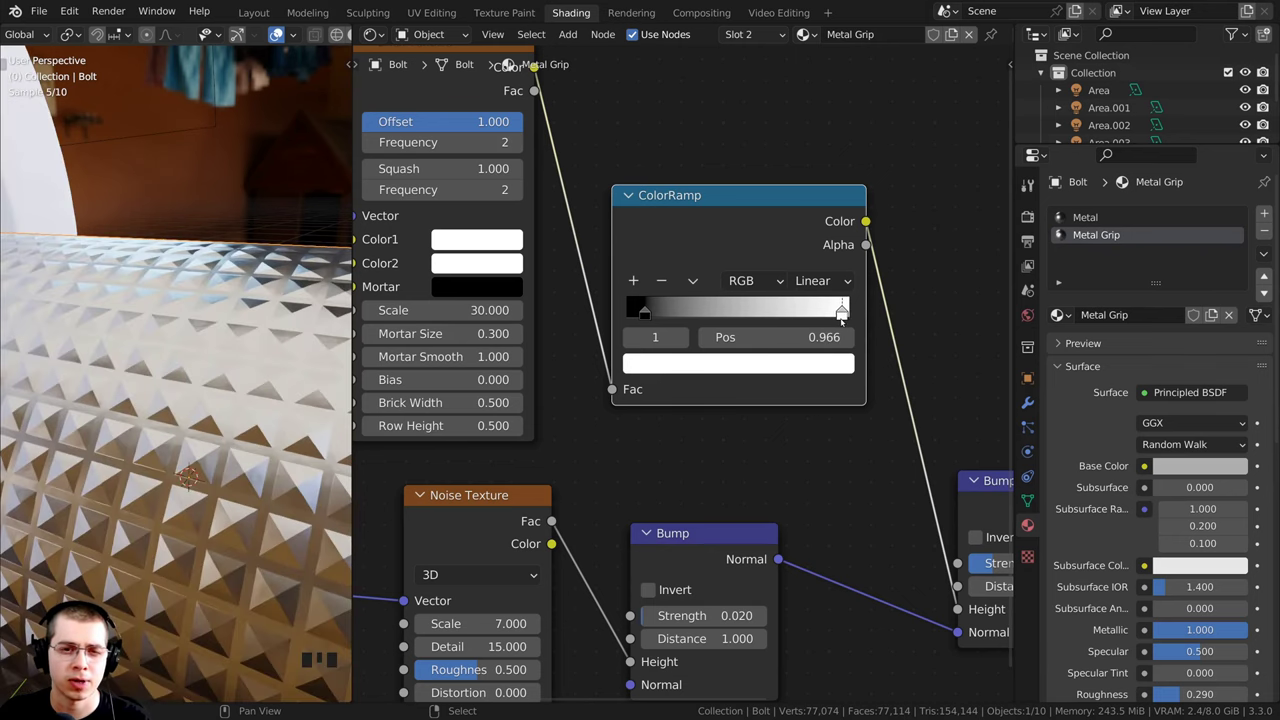
Step: Move the ColorRamp's black stop to position 0.052 and check the grip's bump pattern through the camera view
drag(645, 313, 639, 311)
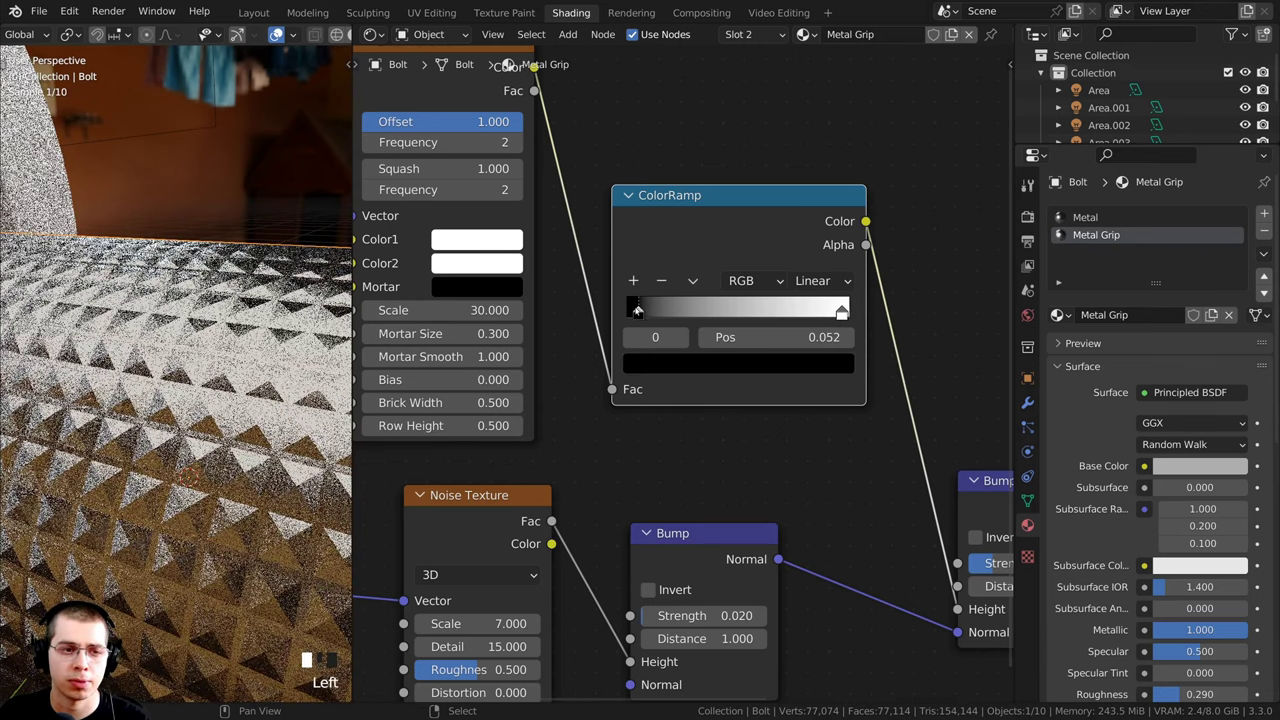
scroll(187, 432, down, 2)
middle_drag(200, 428, 201, 412)
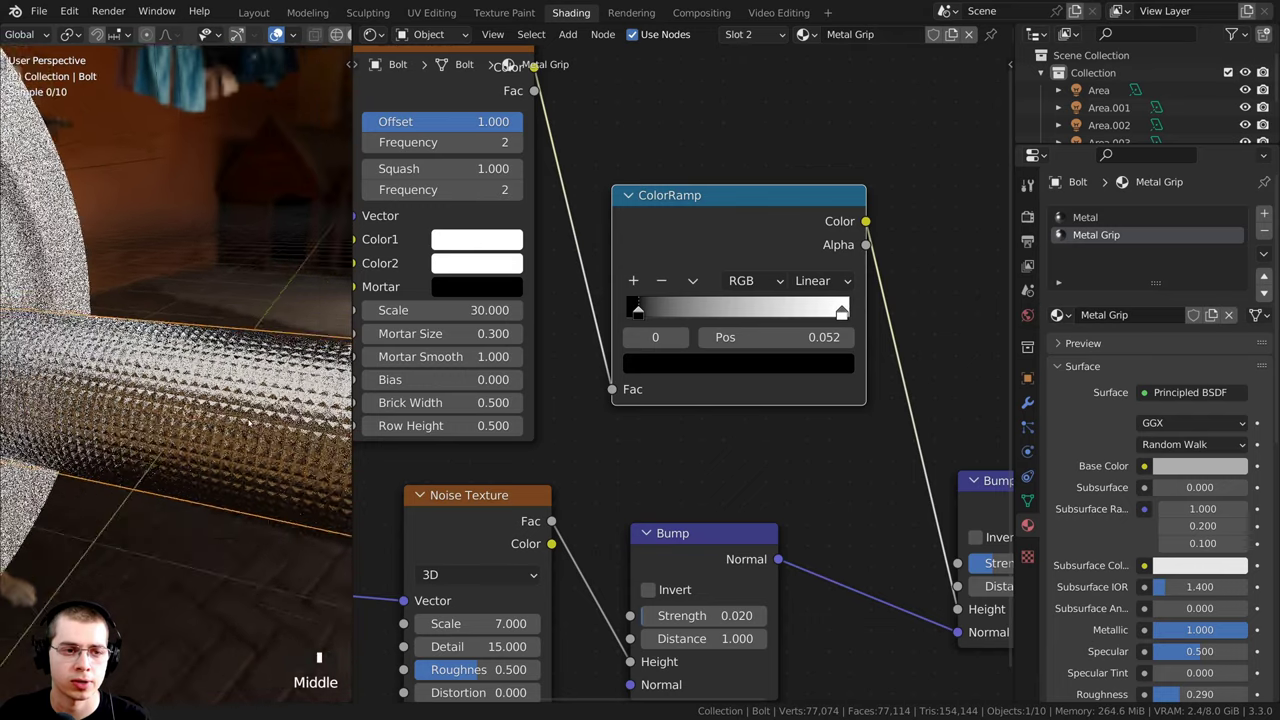
scroll(201, 408, down, 5)
key(KP_0)
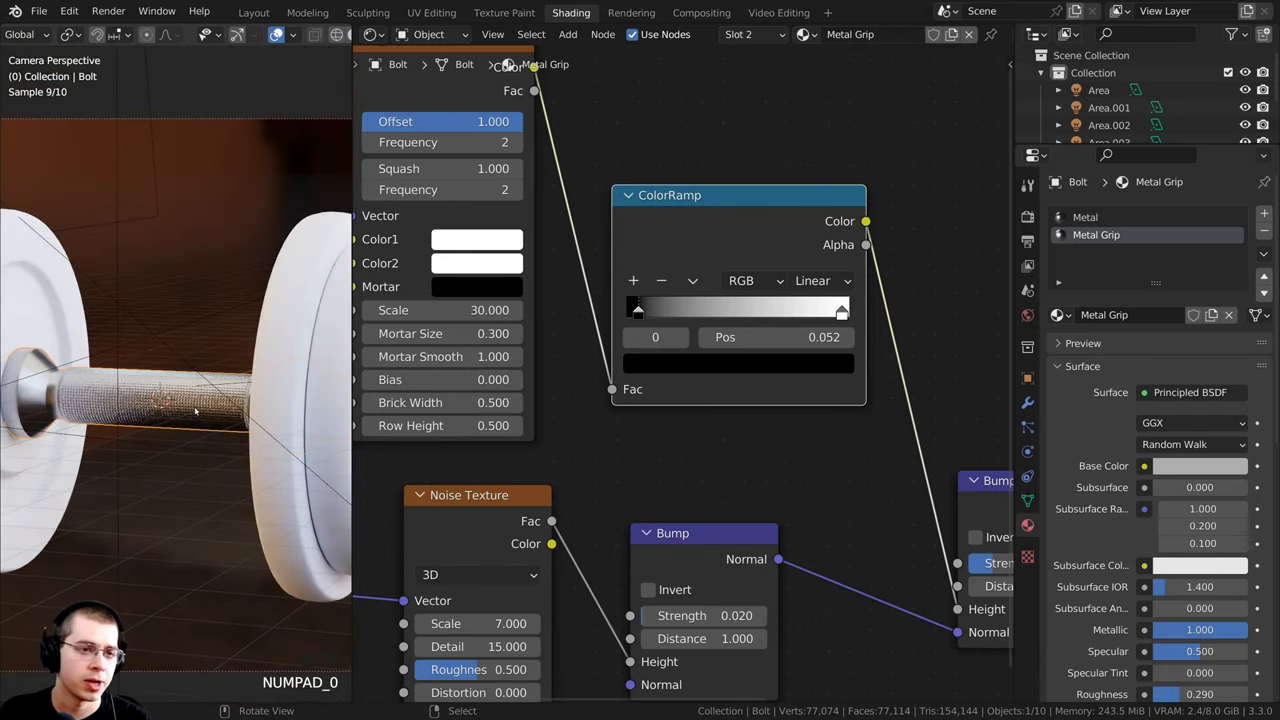
scroll(201, 406, up, 5)
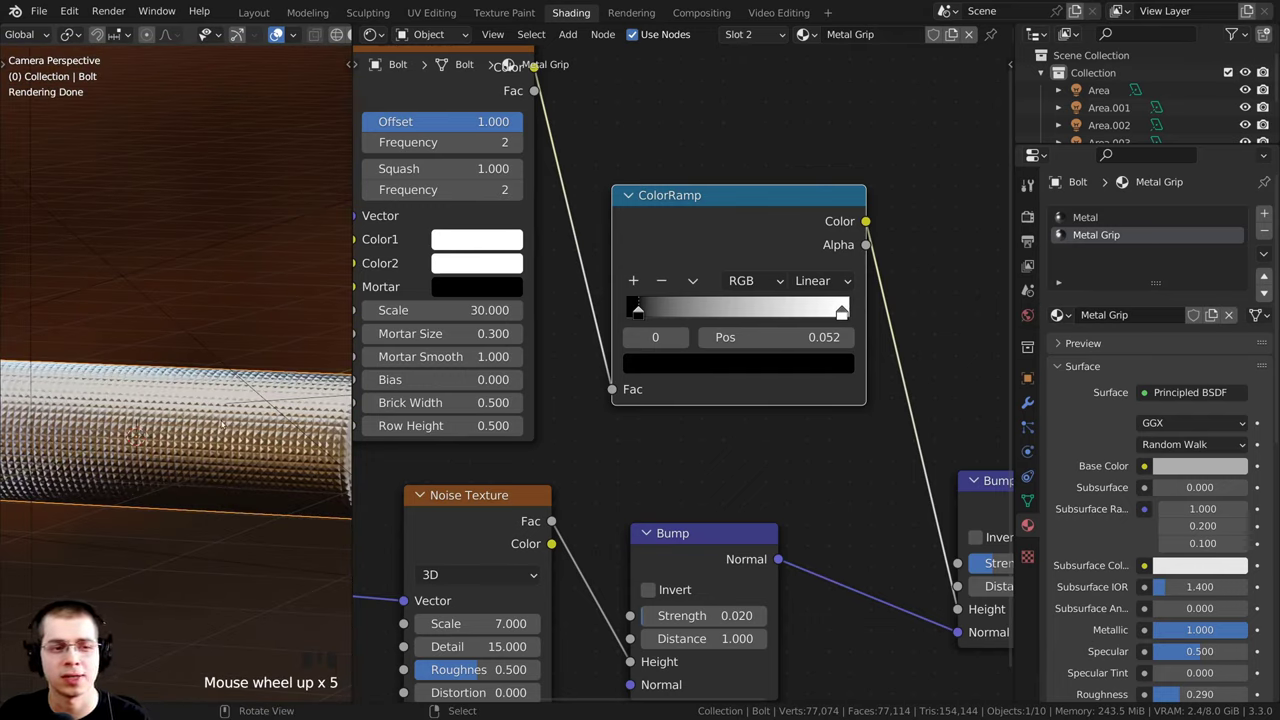
scroll(222, 423, down, 3)
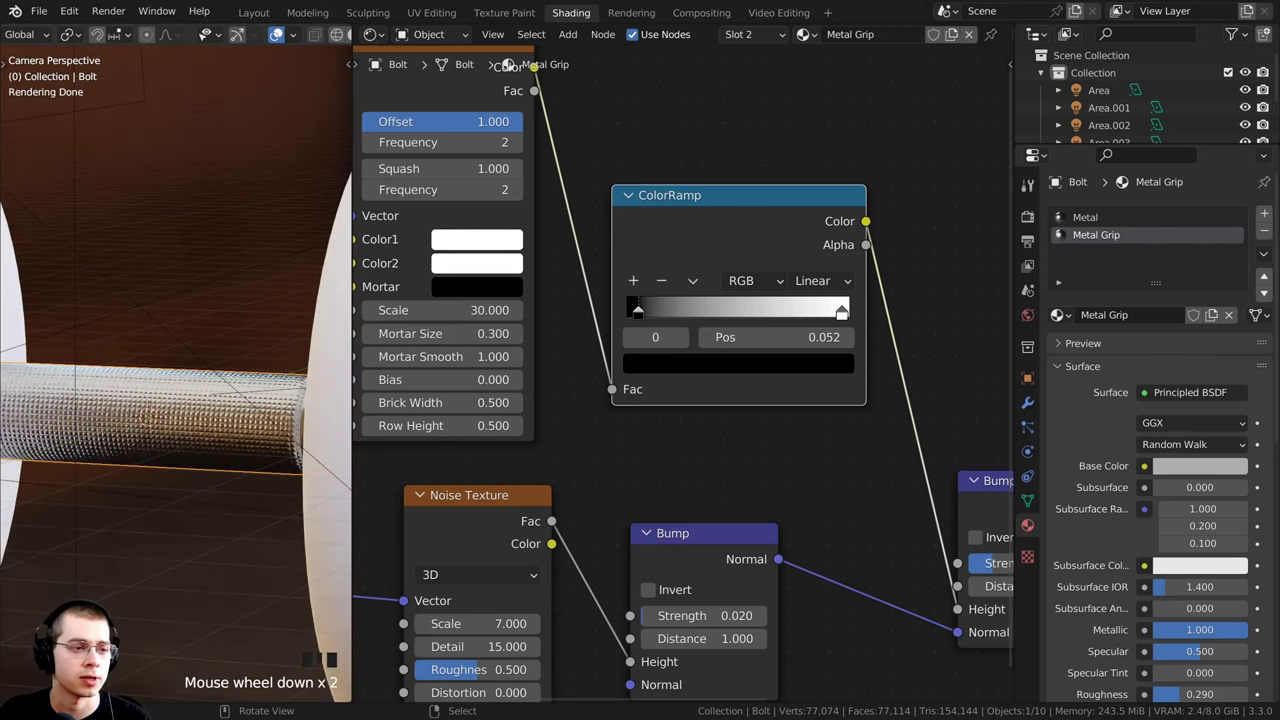
Step: Assign the existing Metal material to the star-shaped nut on the threaded end of the bar
shift+middle_drag(222, 423, 176, 421)
scroll(190, 418, up, 3)
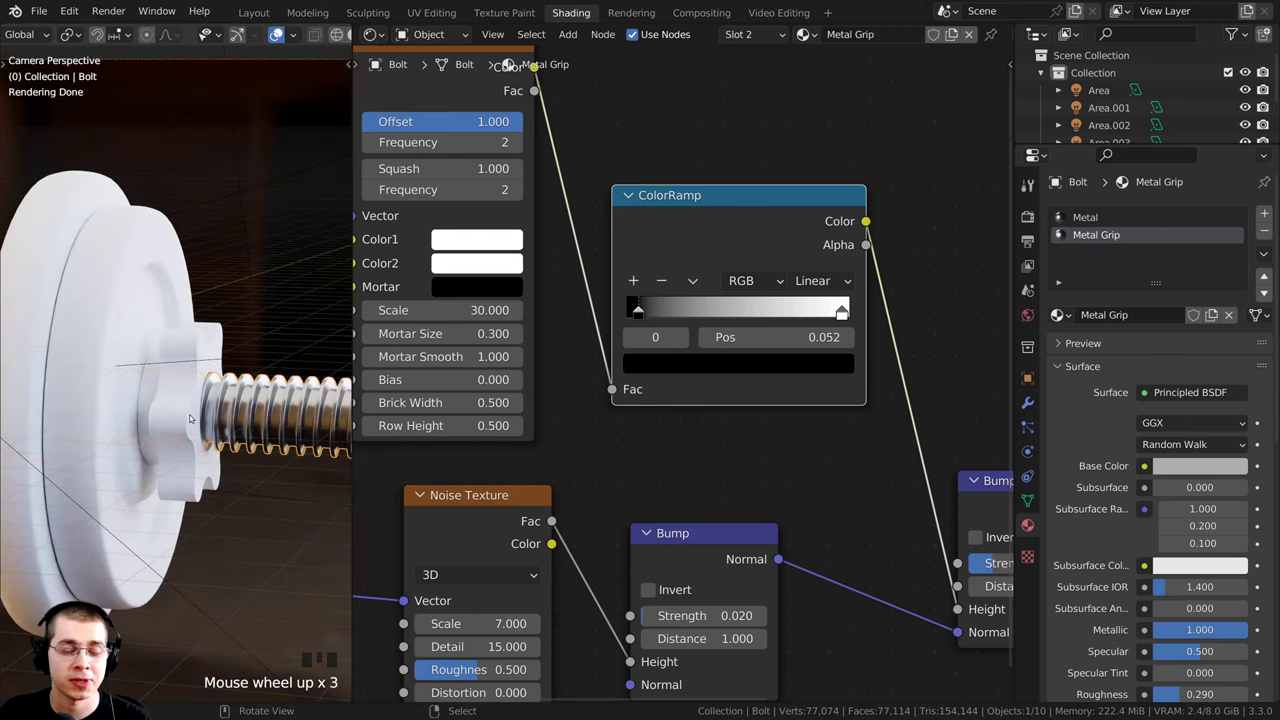
right_click(190, 418)
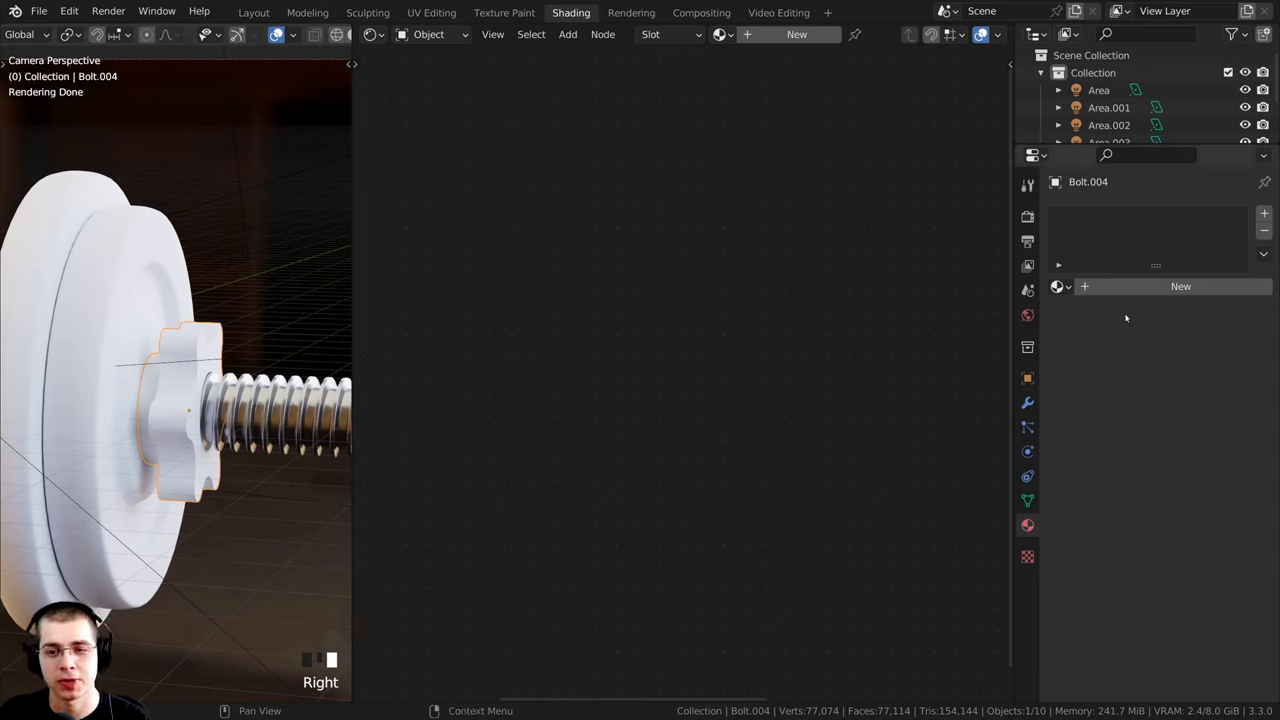
click(1059, 288)
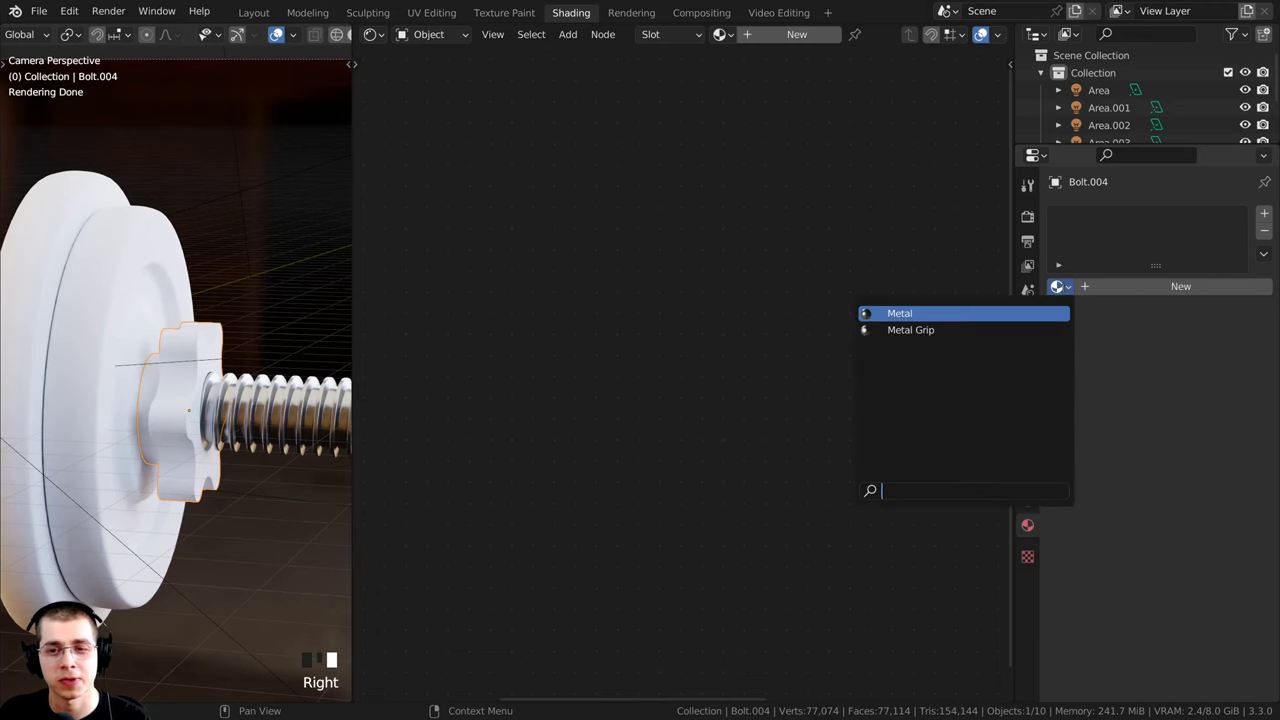
click(899, 313)
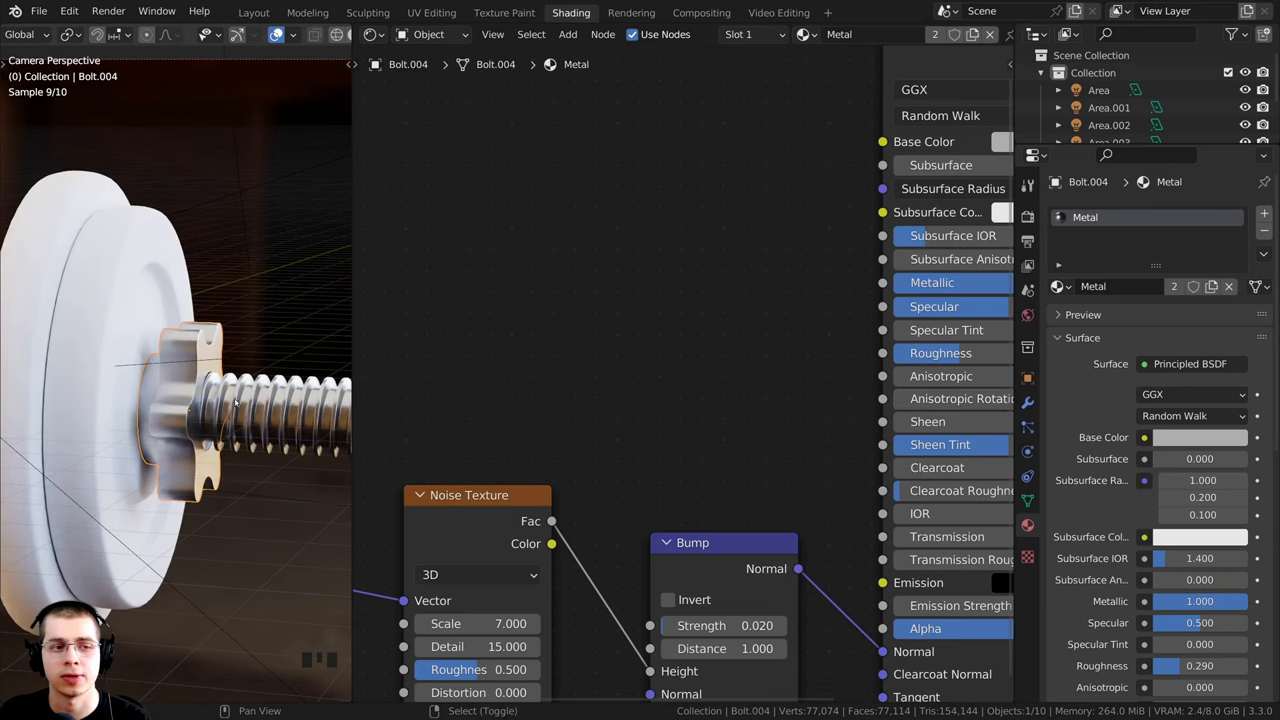
Step: Make the star nut's material an independent copy and rename it Metal Star
scroll(236, 402, up, 3)
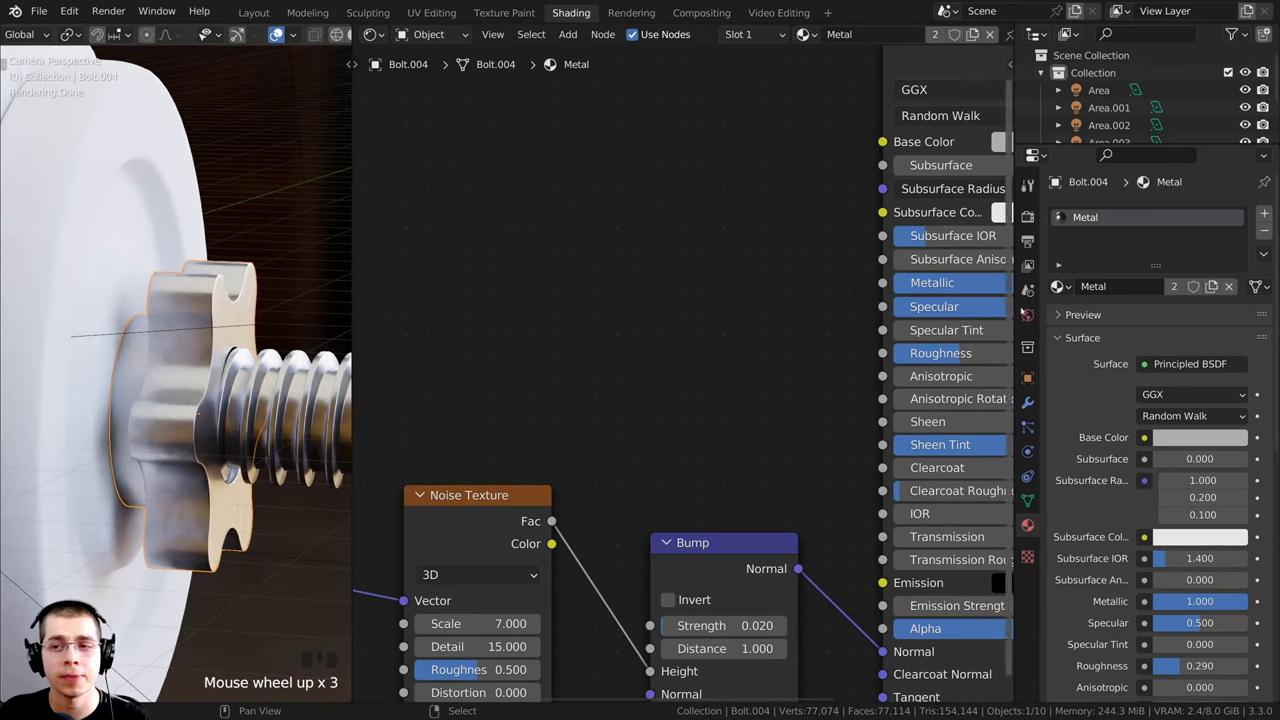
click(1212, 287)
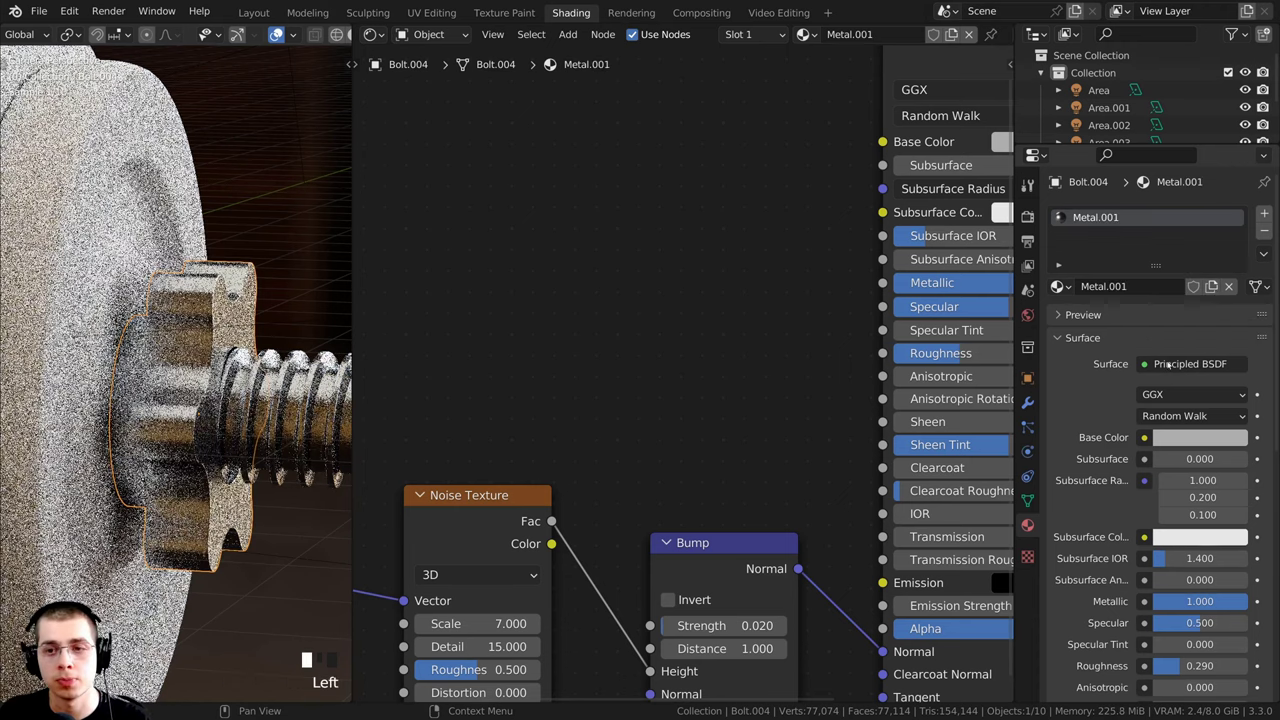
double_click(1136, 289)
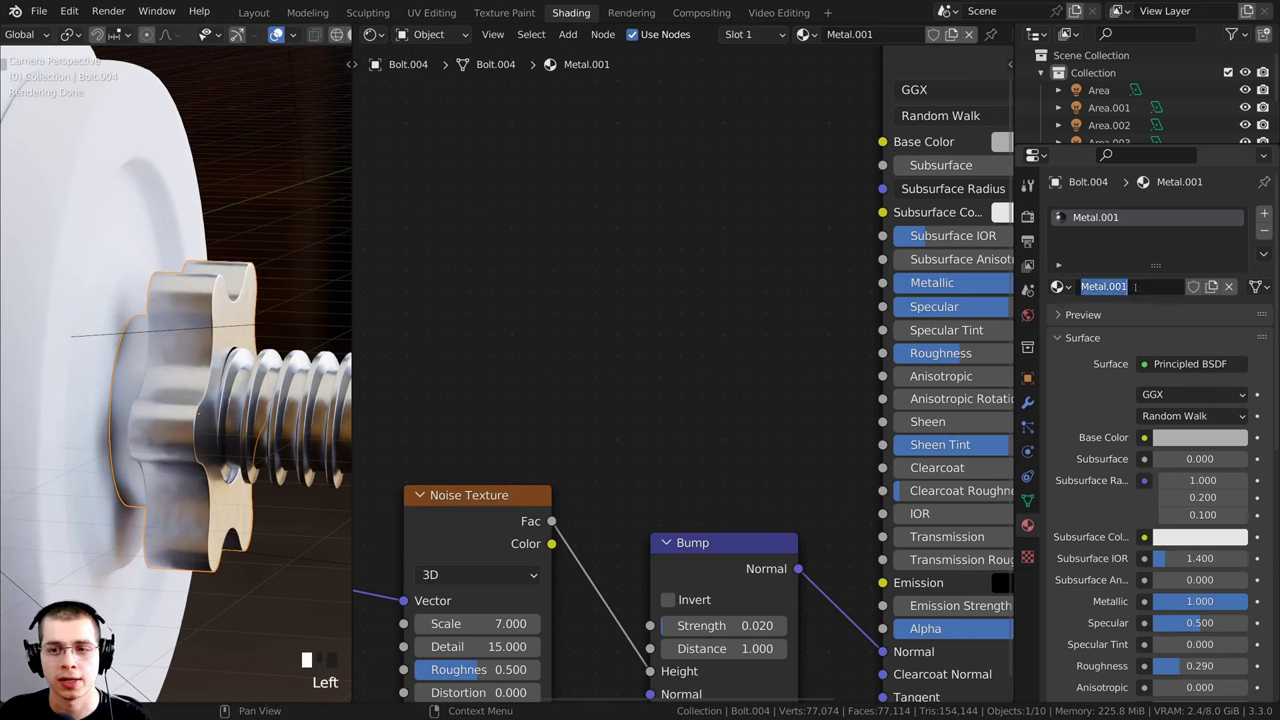
click(1148, 287)
drag(1148, 287, 1109, 287)
key(BackSpace)
key(BackSpace)
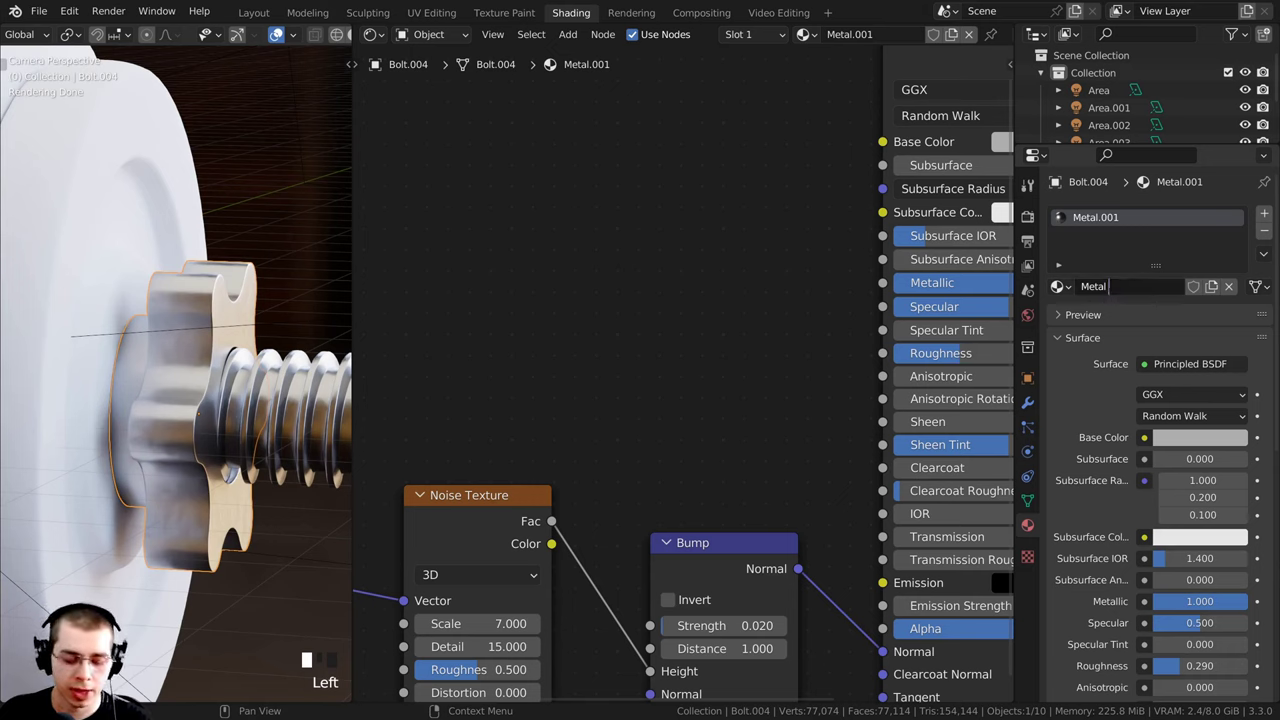
text(Star)
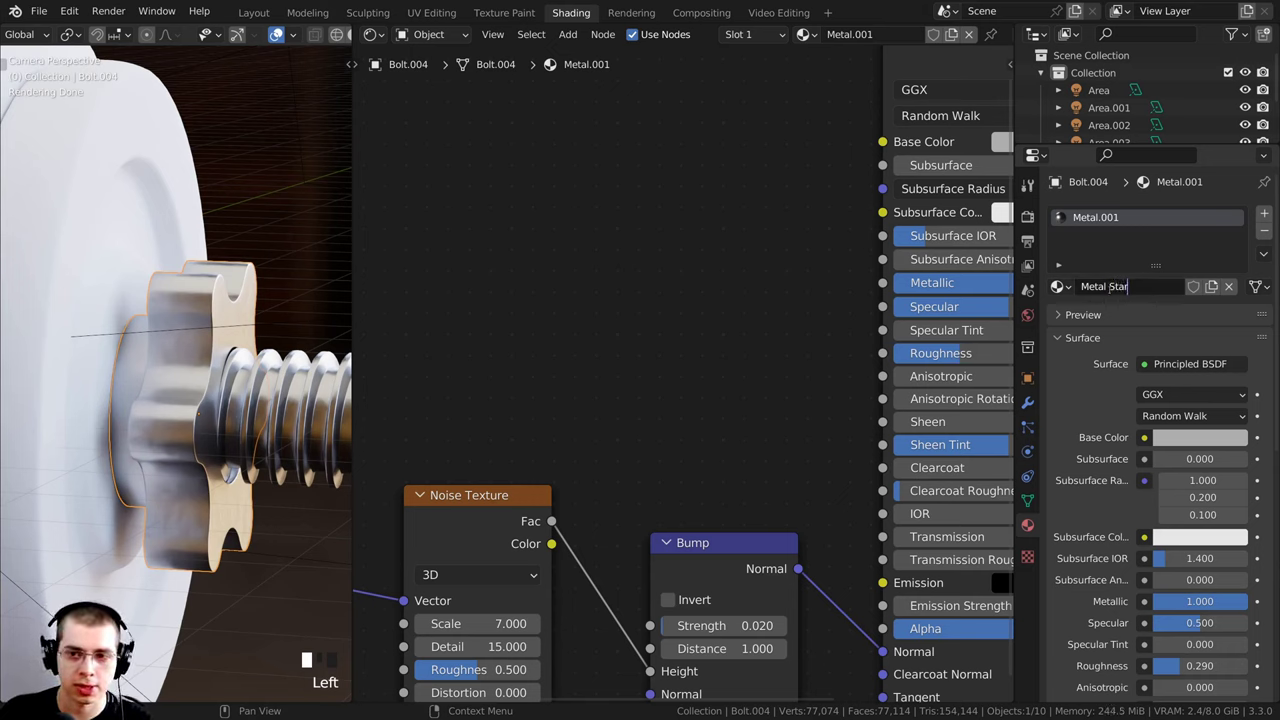
key(Return)
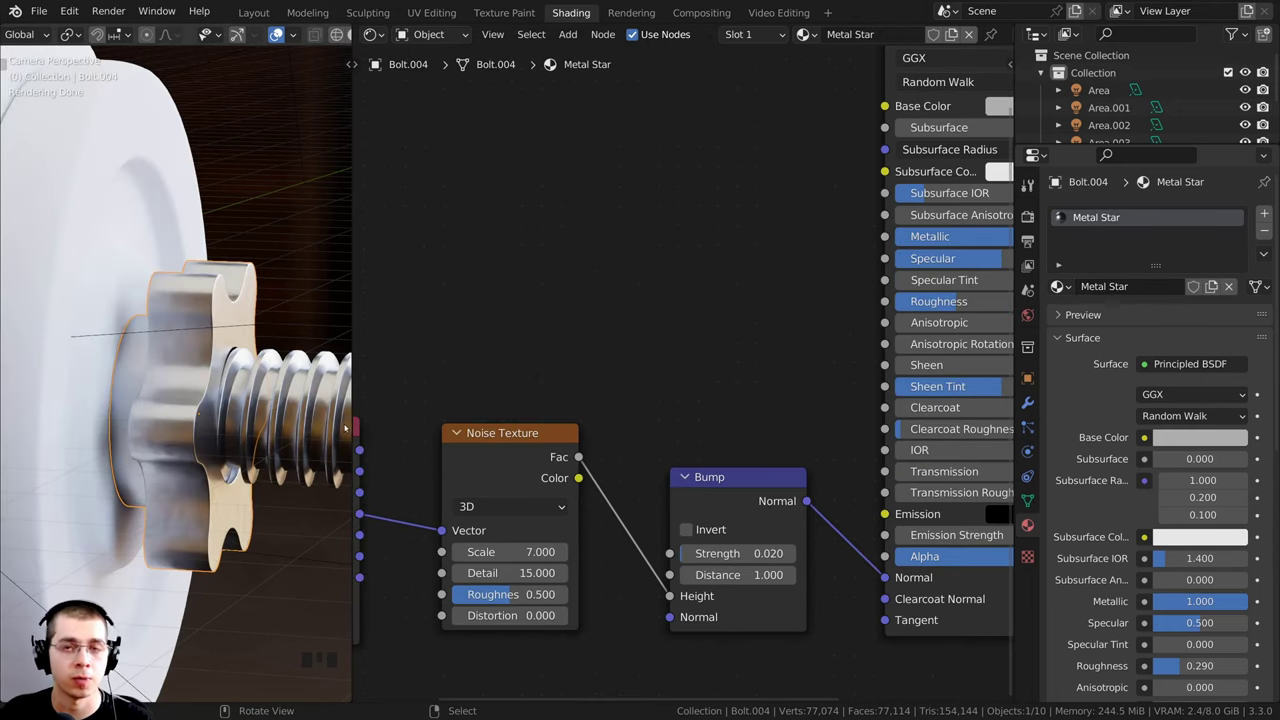
Step: Set the Bump node's strength to 0.03 in the Metal Star material
scroll(590, 412, down, 2)
middle_drag(569, 426, 635, 392)
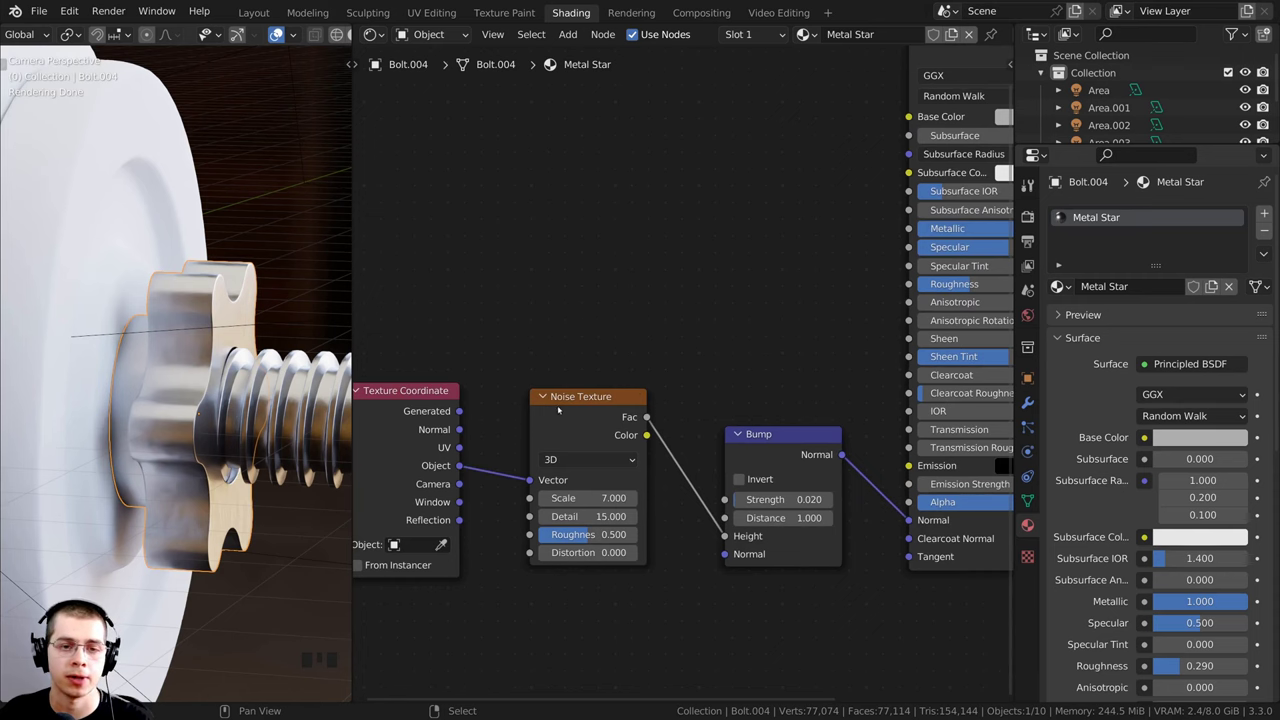
drag(564, 422, 568, 424)
middle_drag(619, 437, 659, 410)
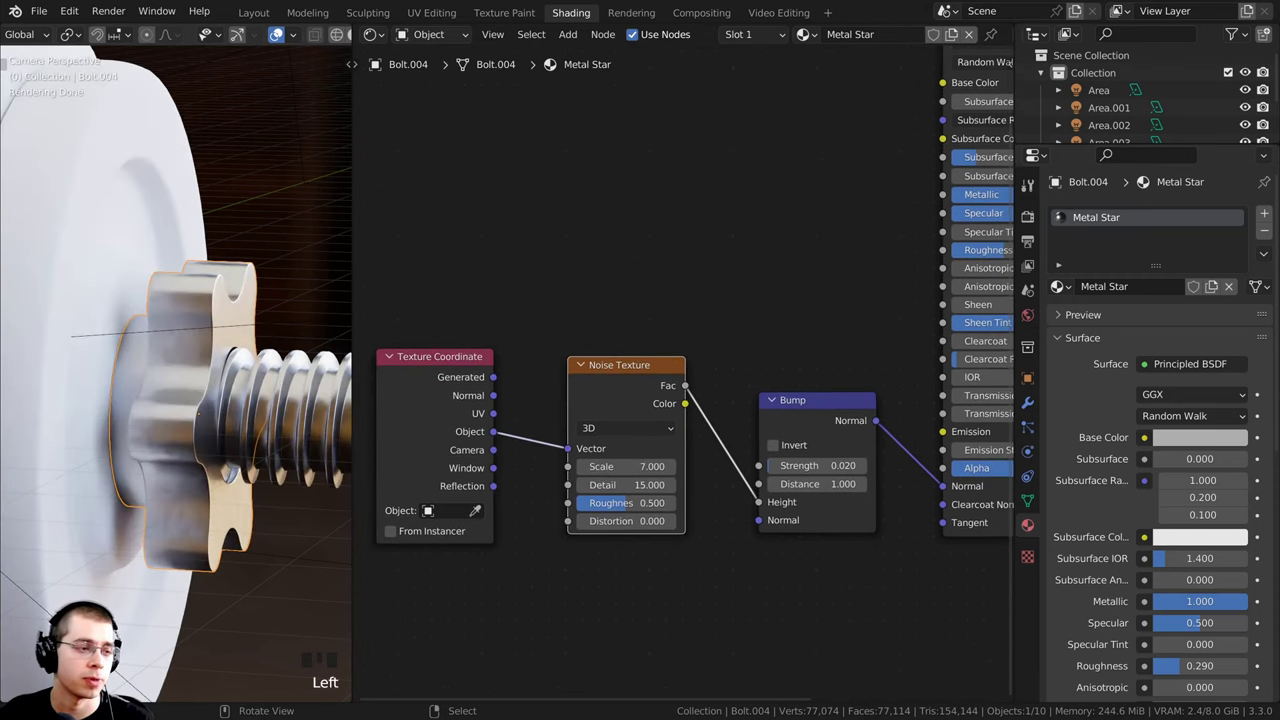
scroll(722, 425, up, 1)
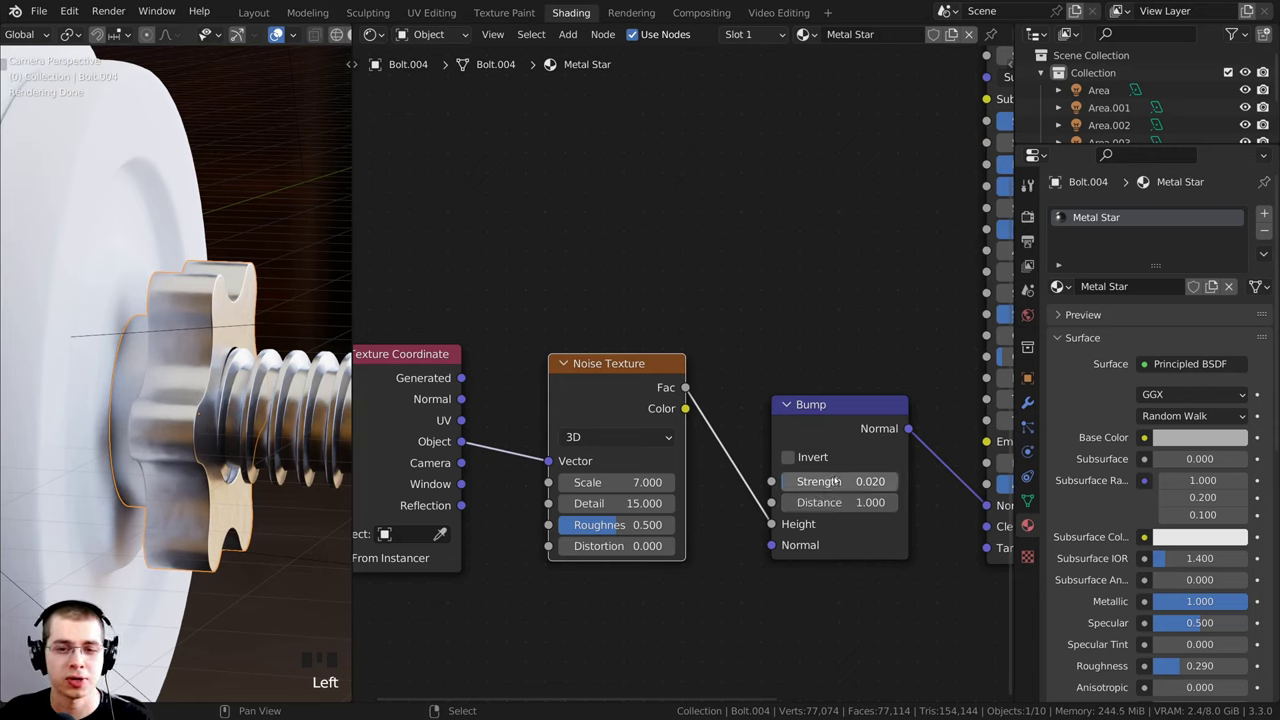
click(830, 481)
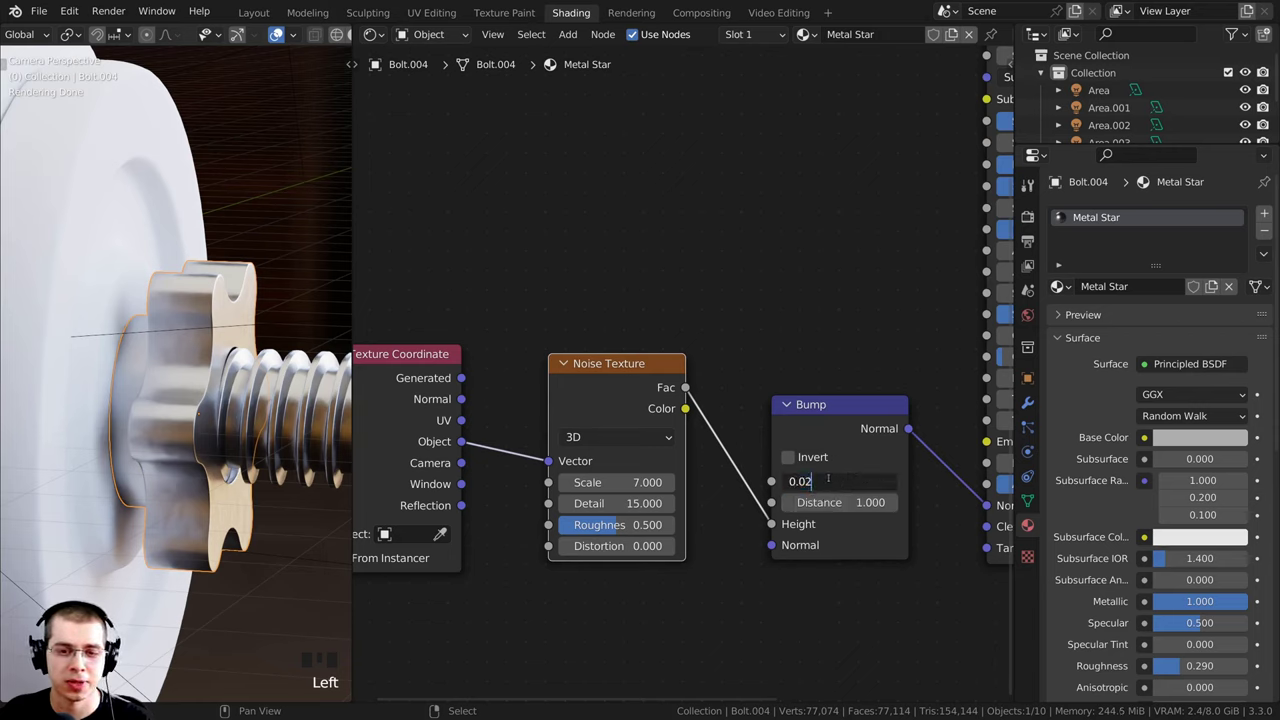
key(Return)
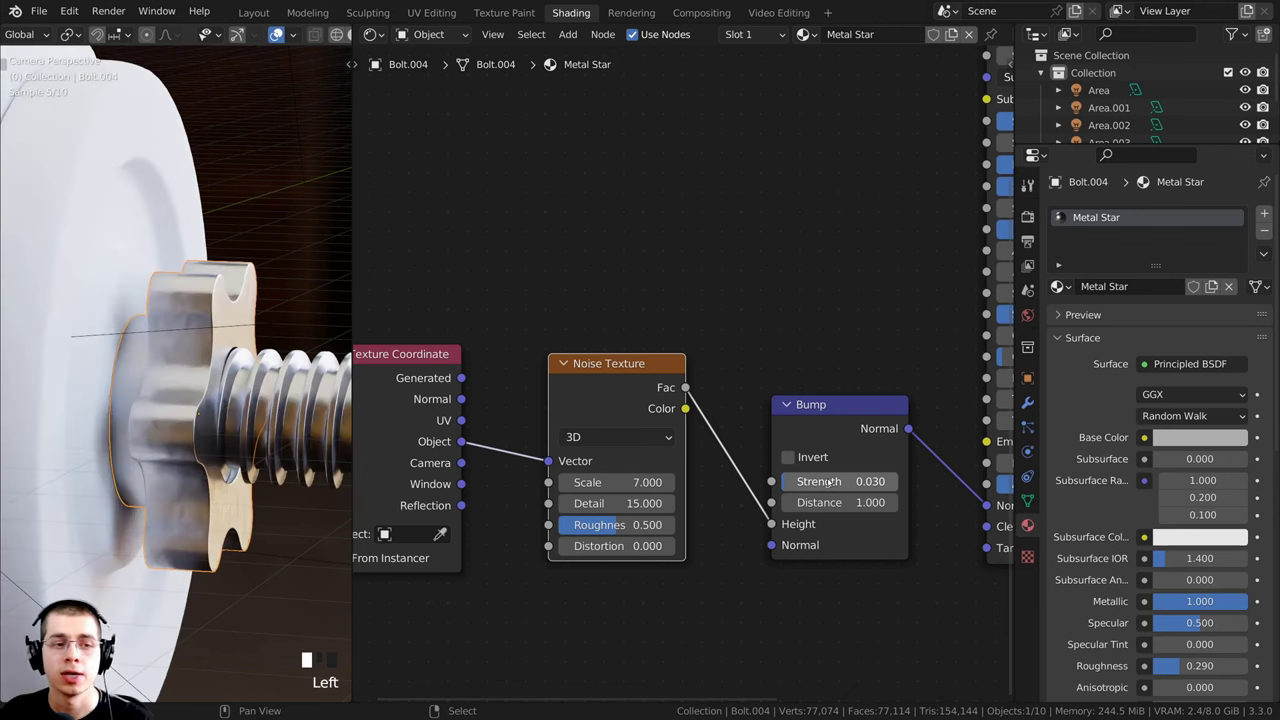
Step: Set the Noise Texture's scale to 12 in the Metal Star material
middle_drag(734, 519, 760, 500)
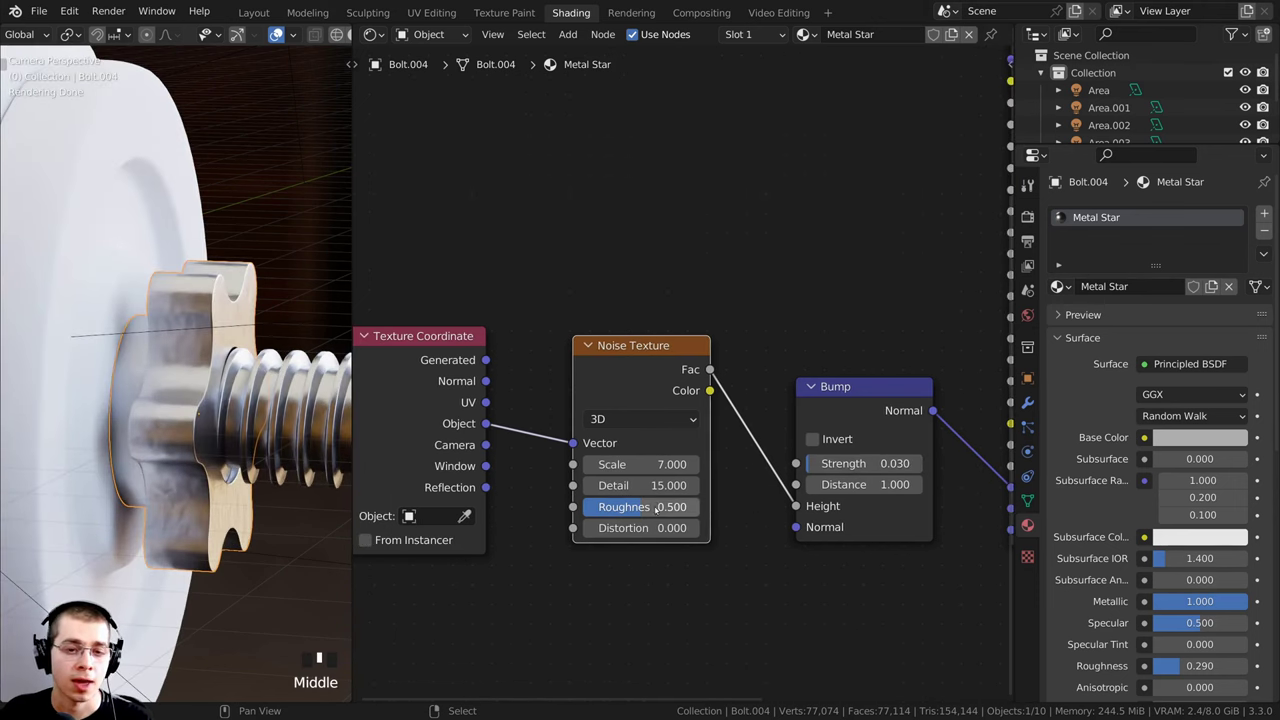
scroll(648, 494, up, 1)
click(633, 472)
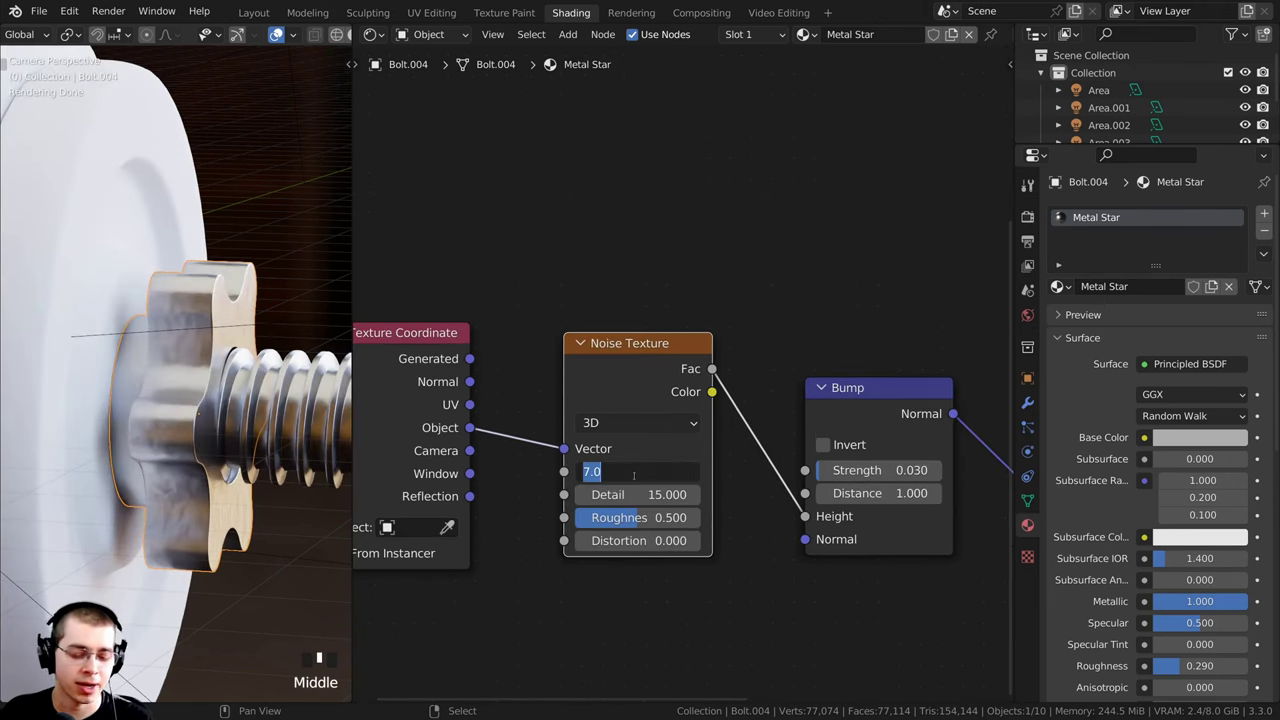
text(12)
click(640, 472)
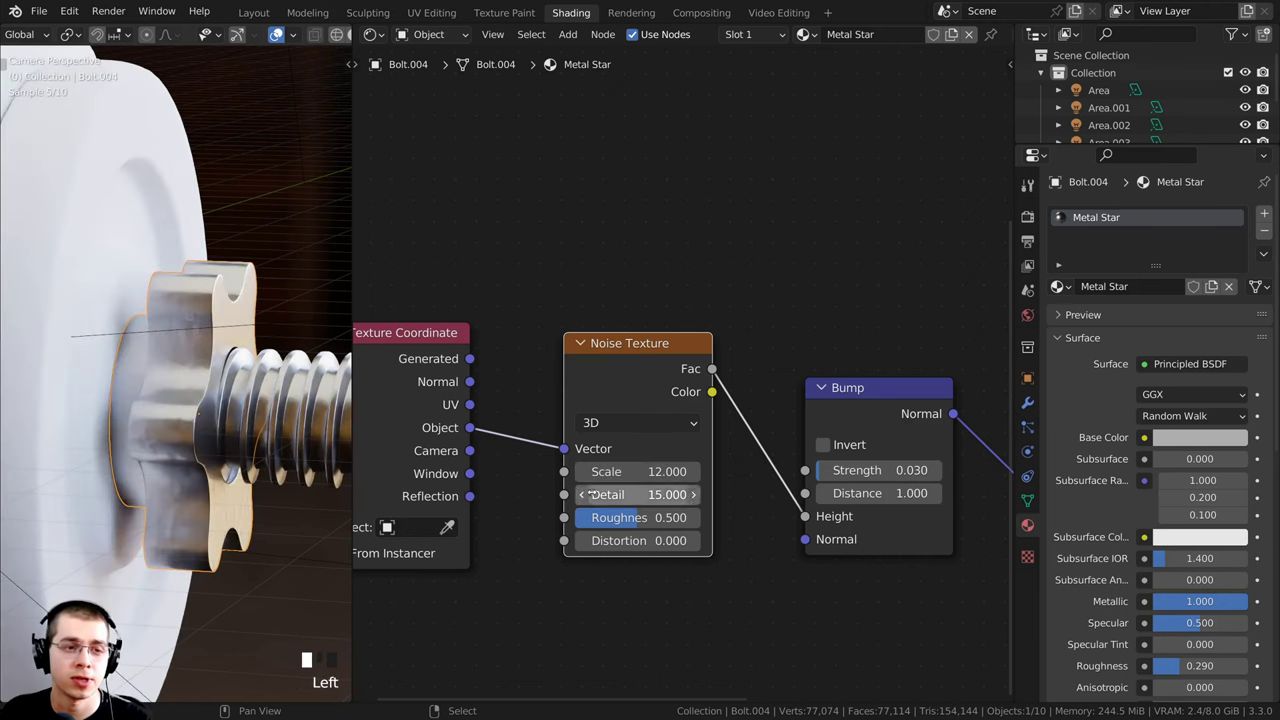
Step: Set the Noise Texture's roughness to 0.4 and check the star nut's surface up close
middle_drag(733, 522, 731, 487)
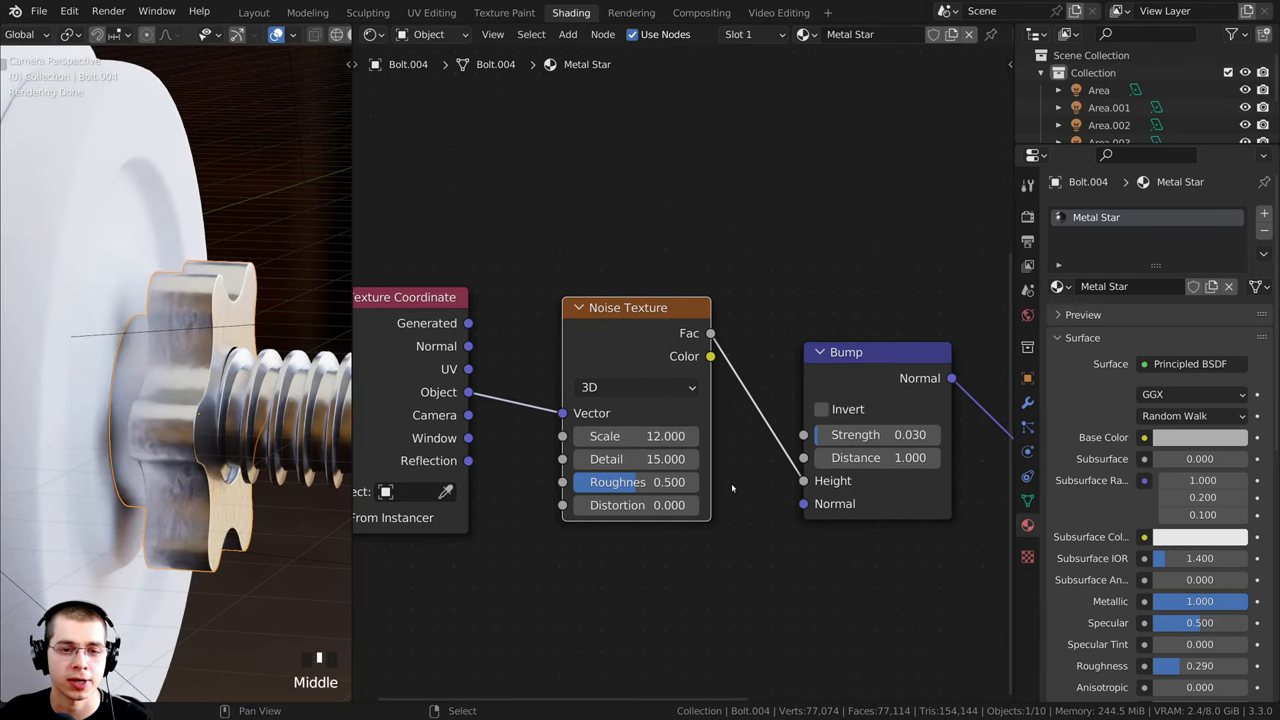
click(636, 485)
click(626, 487)
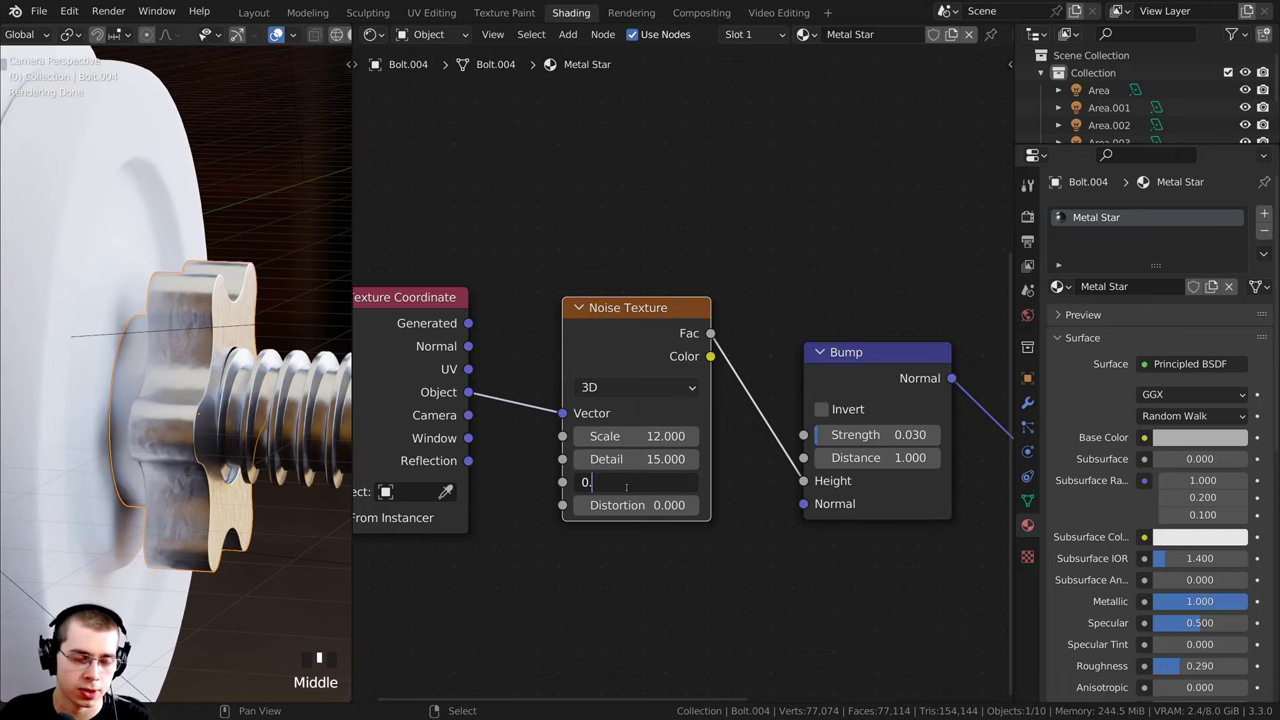
text(4)
key(Return)
shift+middle_drag(154, 225, 133, 202)
scroll(132, 201, up, 5)
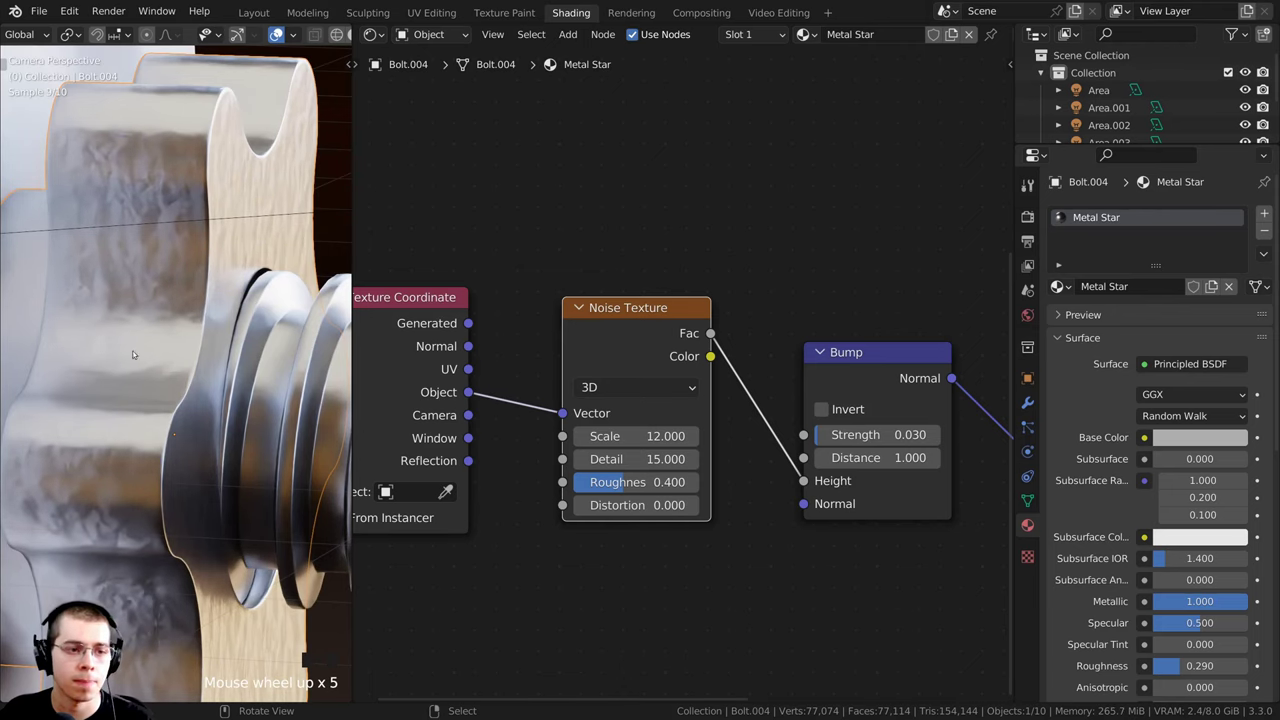
scroll(198, 330, down, 9)
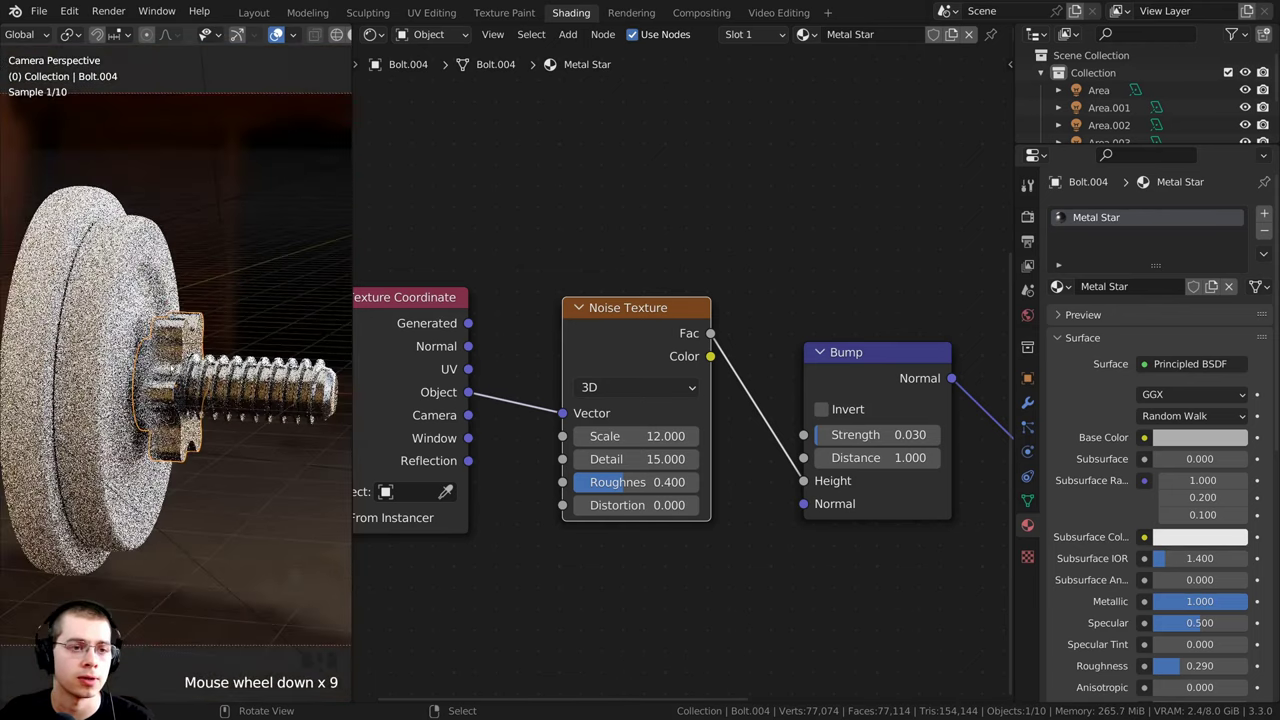
Step: Select the smaller outer weight plate and create a new material for it
shift+middle_drag(240, 385, 265, 433)
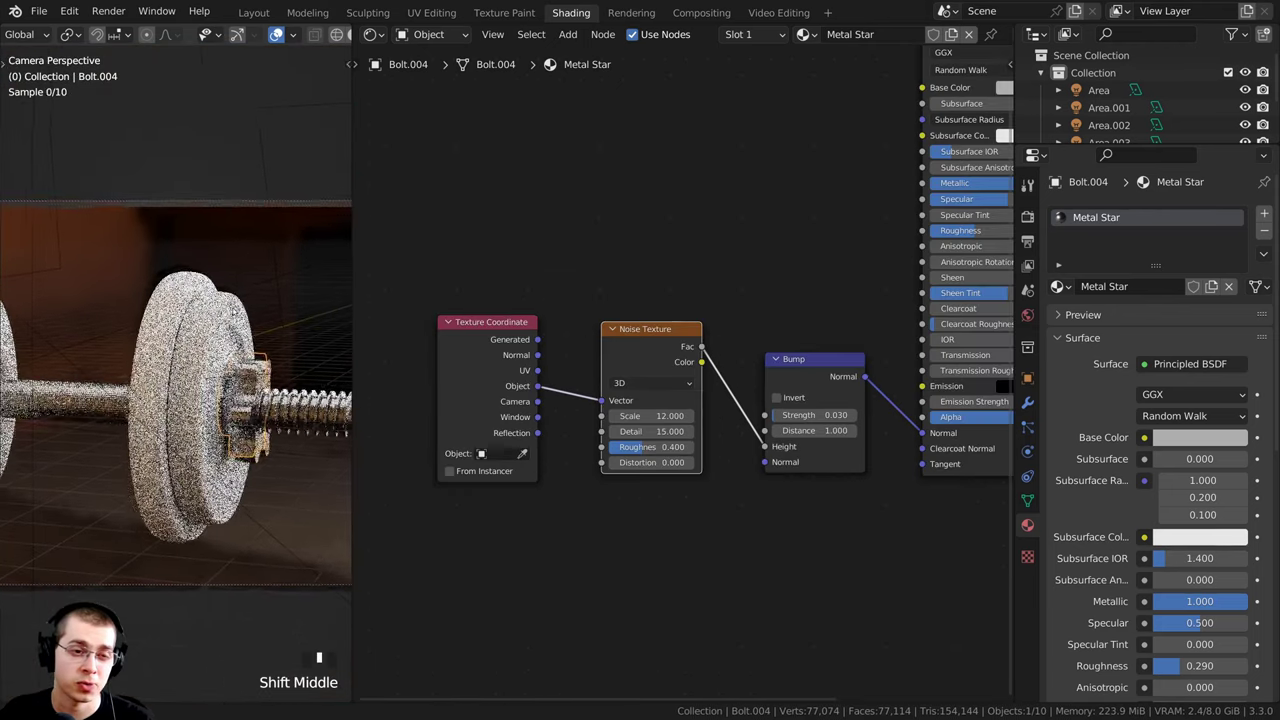
scroll(200, 400, up, 1)
scroll(198, 413, down, 1)
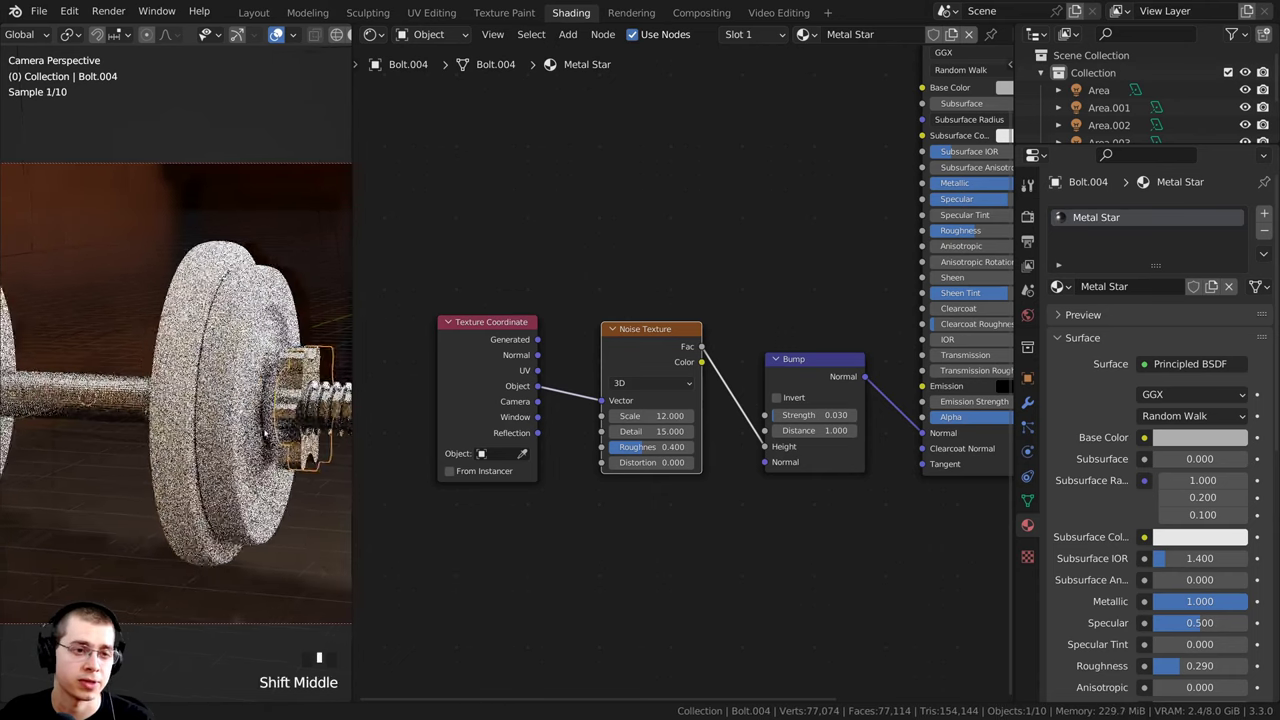
scroll(262, 433, down, 3)
shift+middle_drag(200, 470, 178, 449)
shift+middle_drag(222, 368, 187, 372)
scroll(187, 372, up, 2)
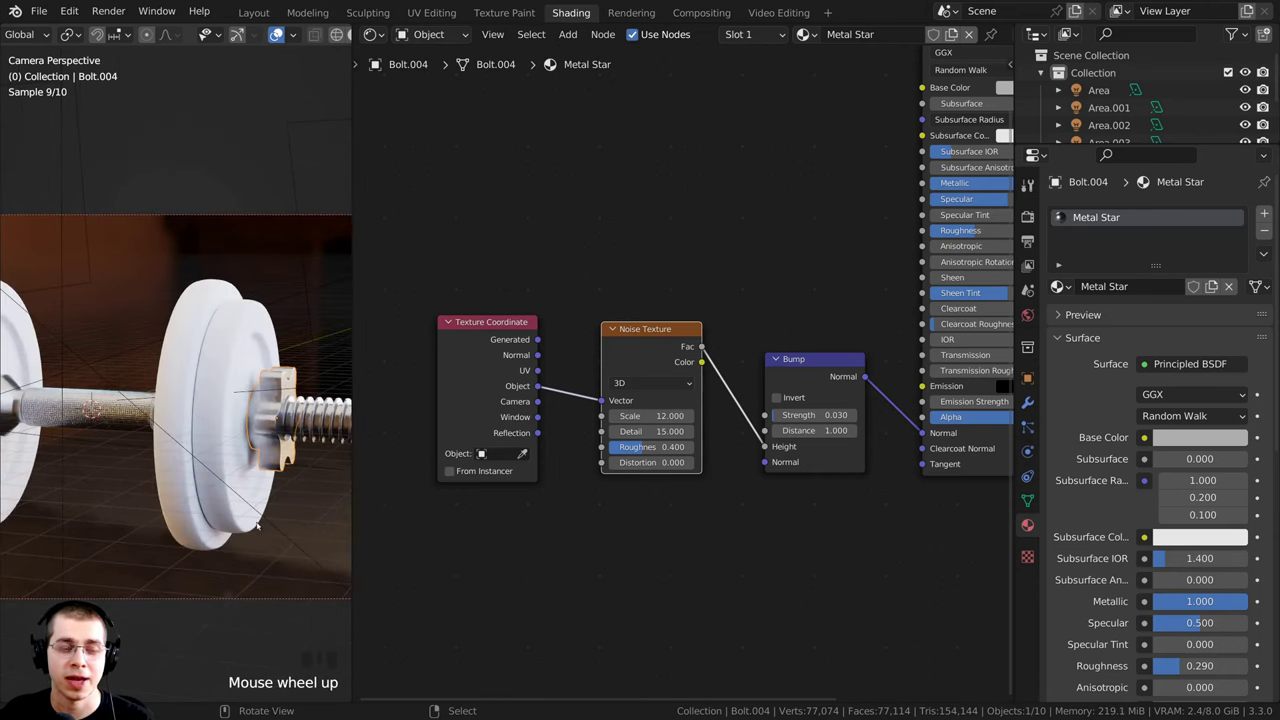
right_click(230, 377)
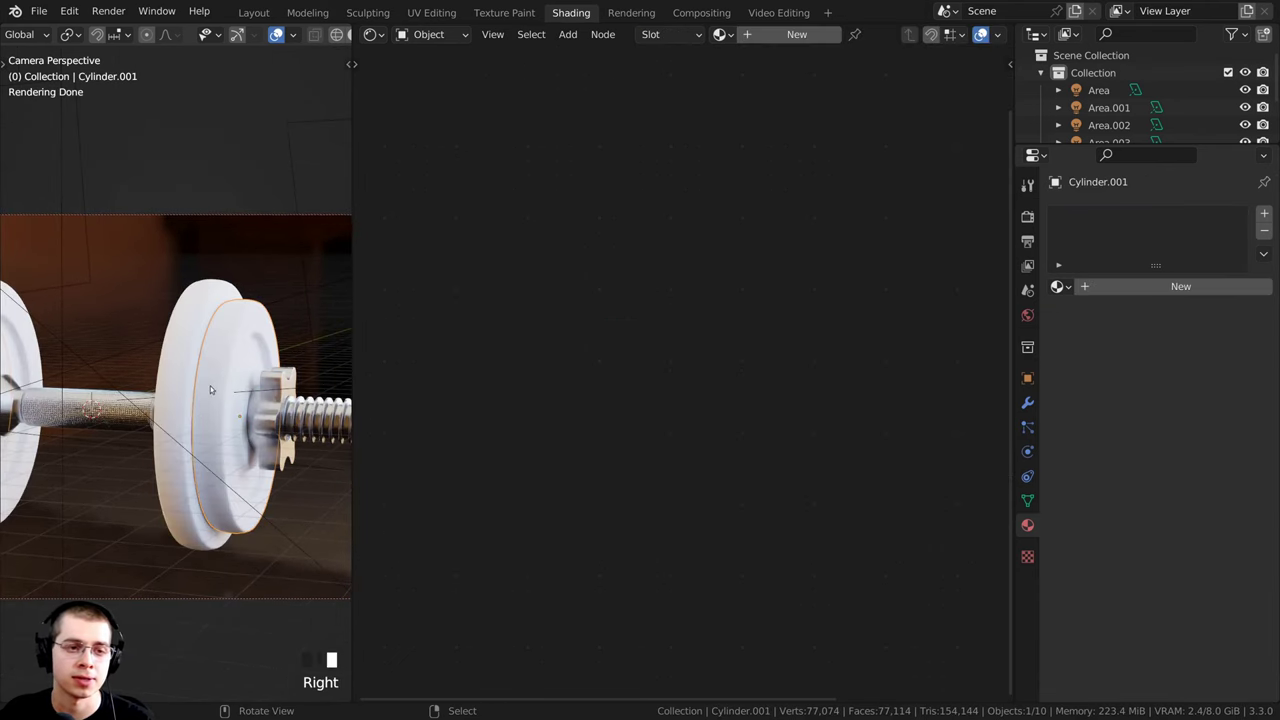
shift+middle_drag(211, 389, 197, 395)
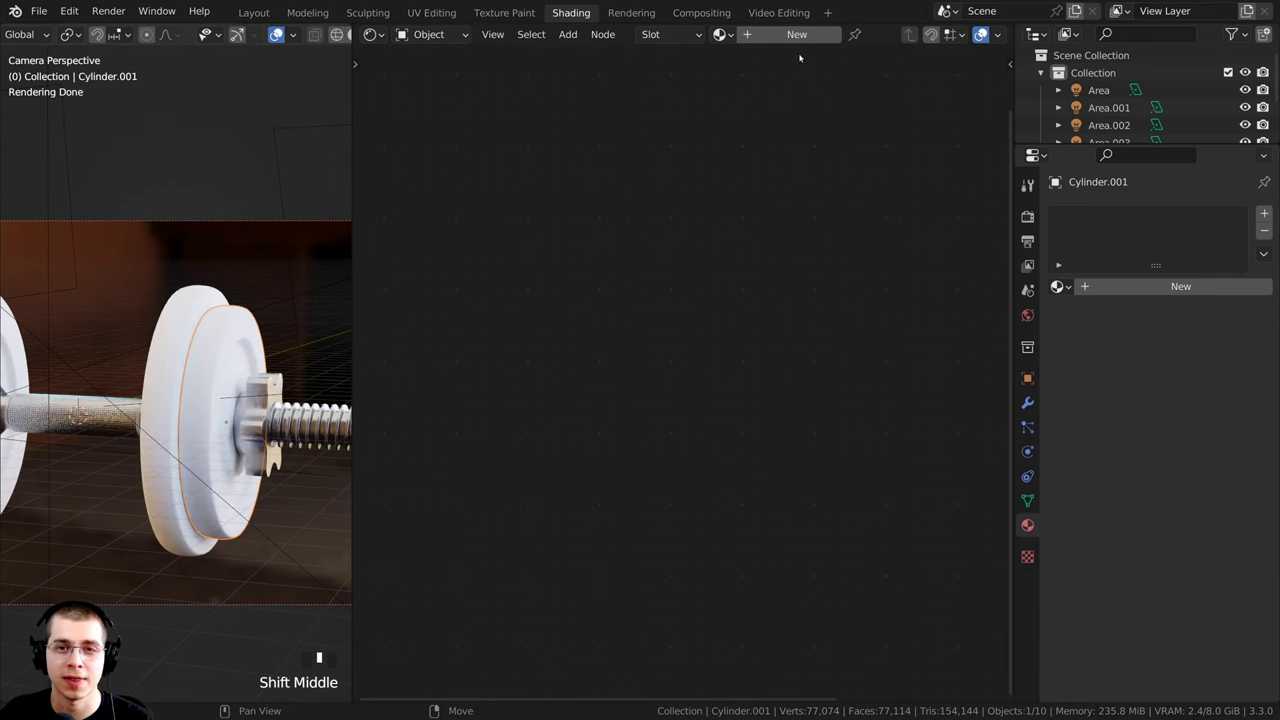
click(788, 36)
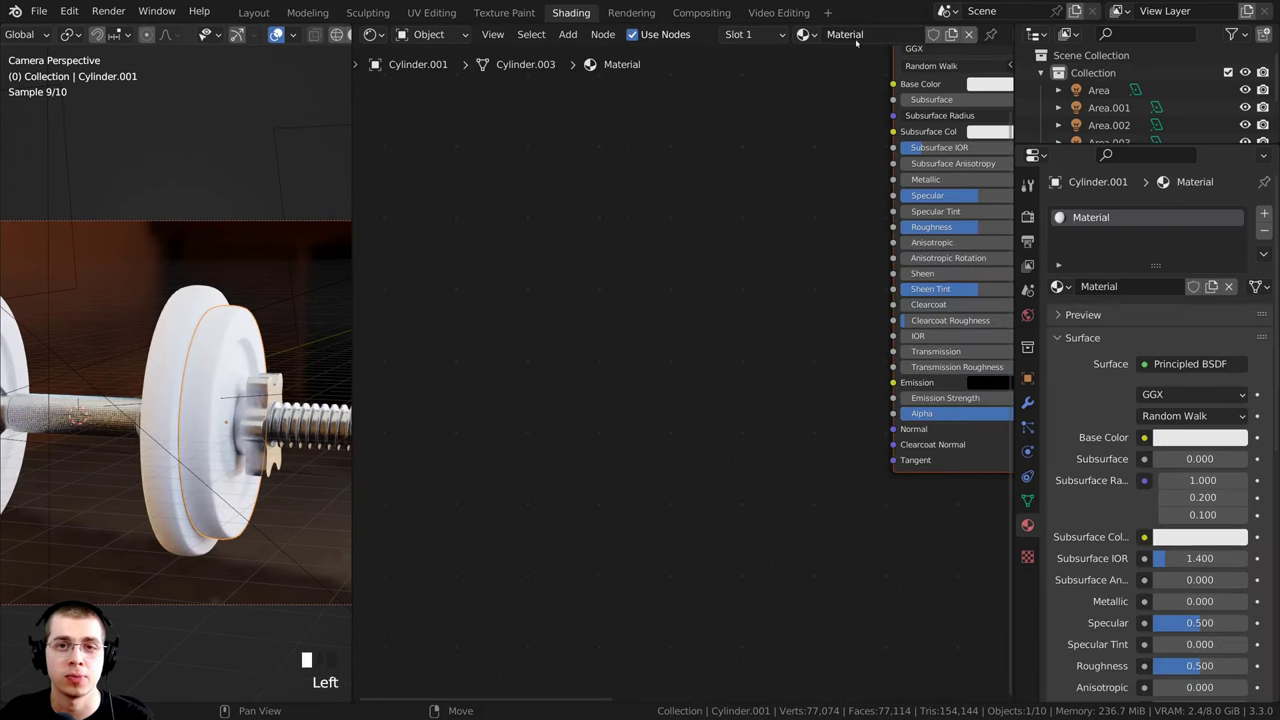
Step: Name the outer weight plate's new material Dark Metal
click(858, 36)
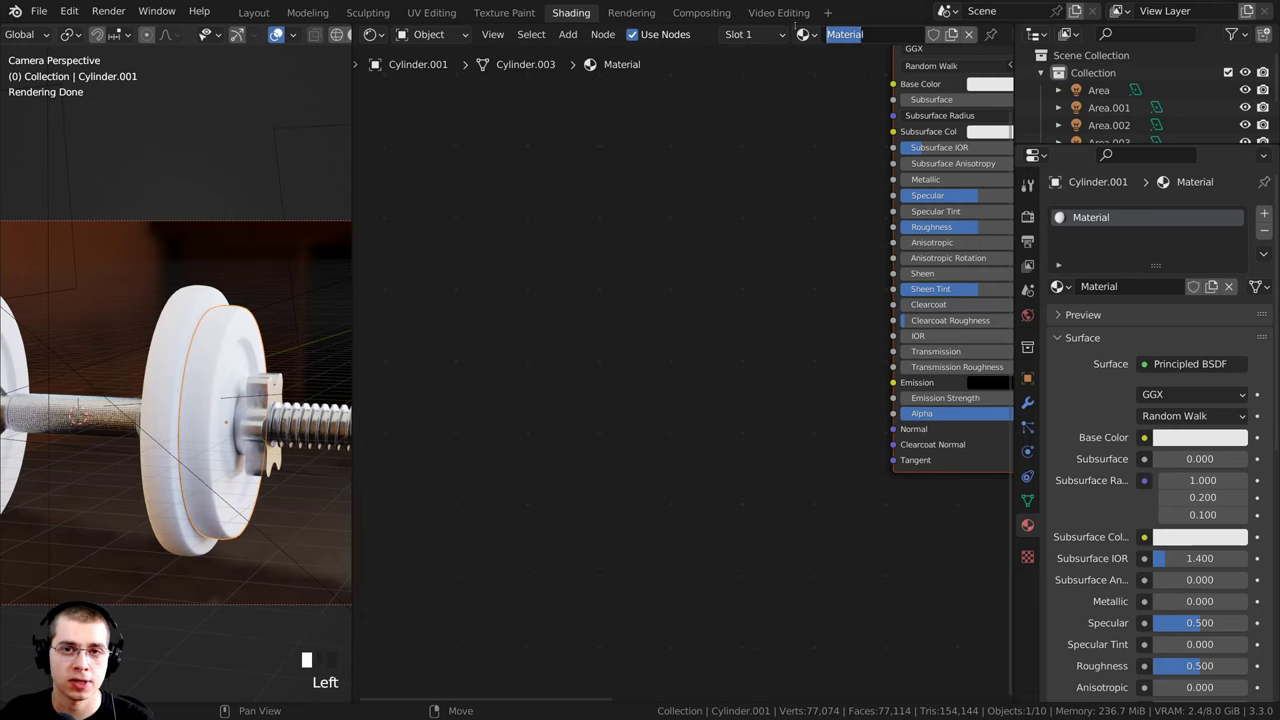
text(Da)
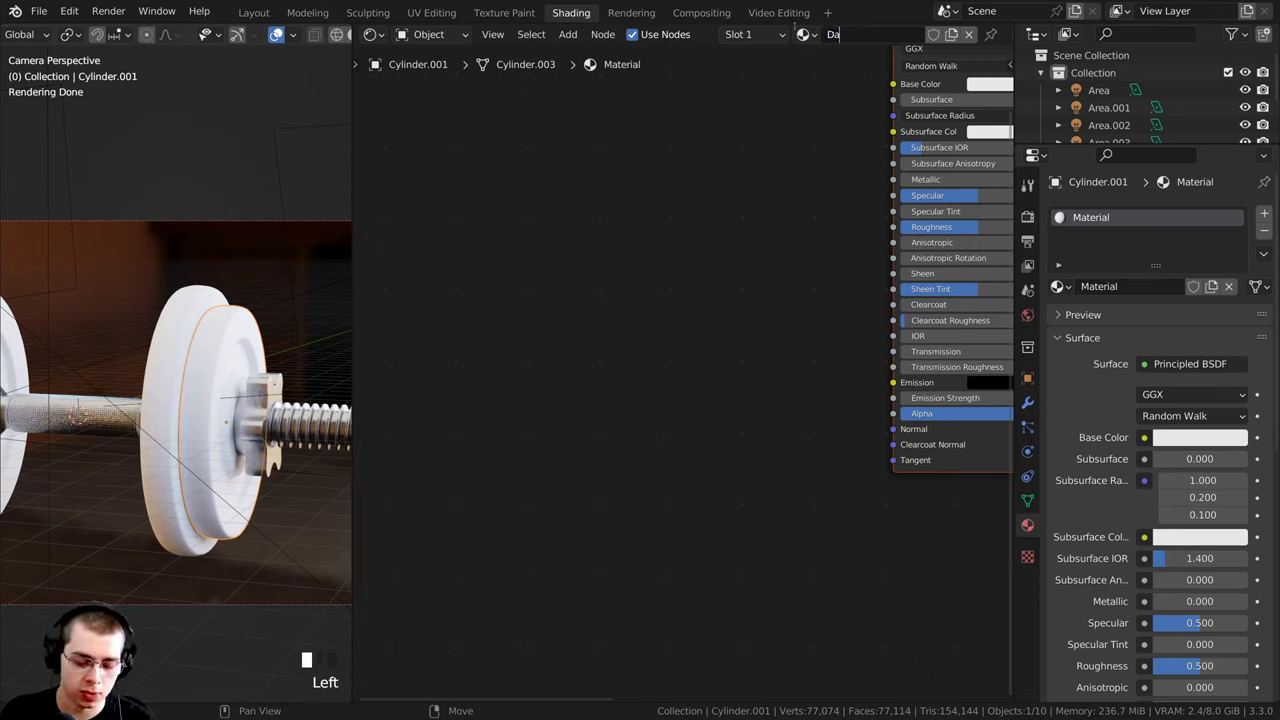
text(rk Metal)
key(Return)
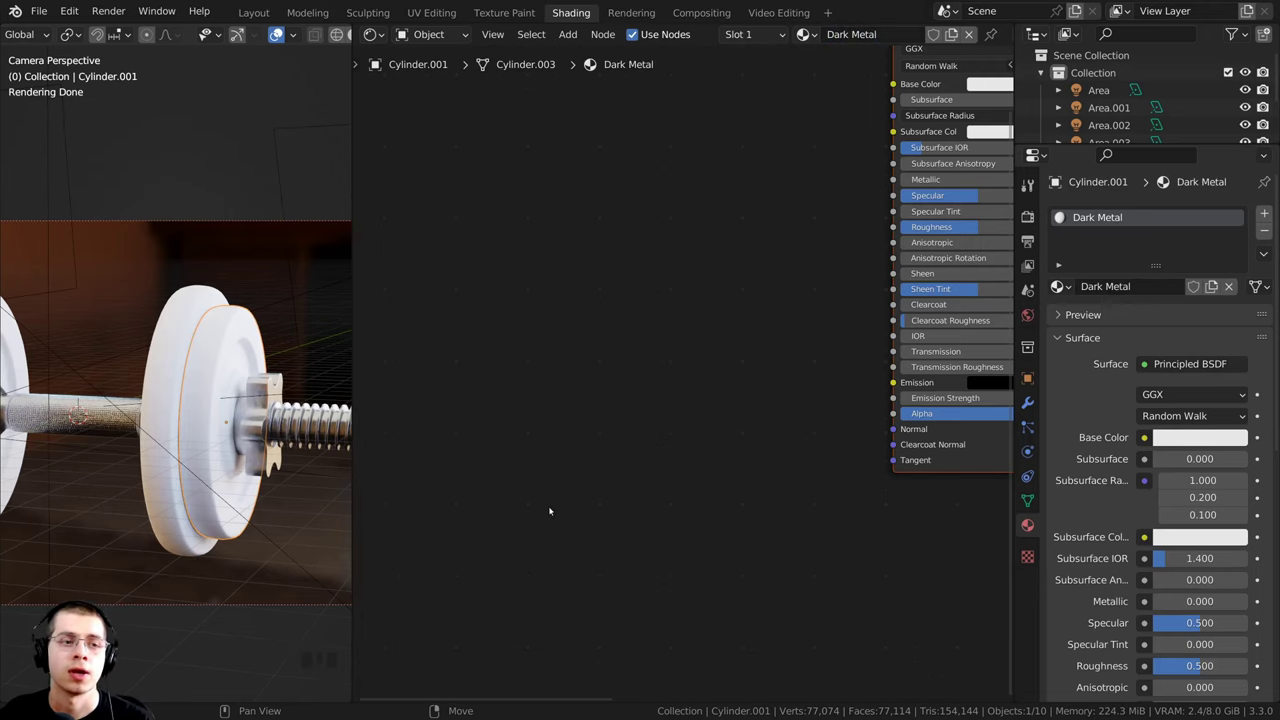
Step: Assign the existing Dark Metal material to the larger inner weight plate
right_click(200, 320)
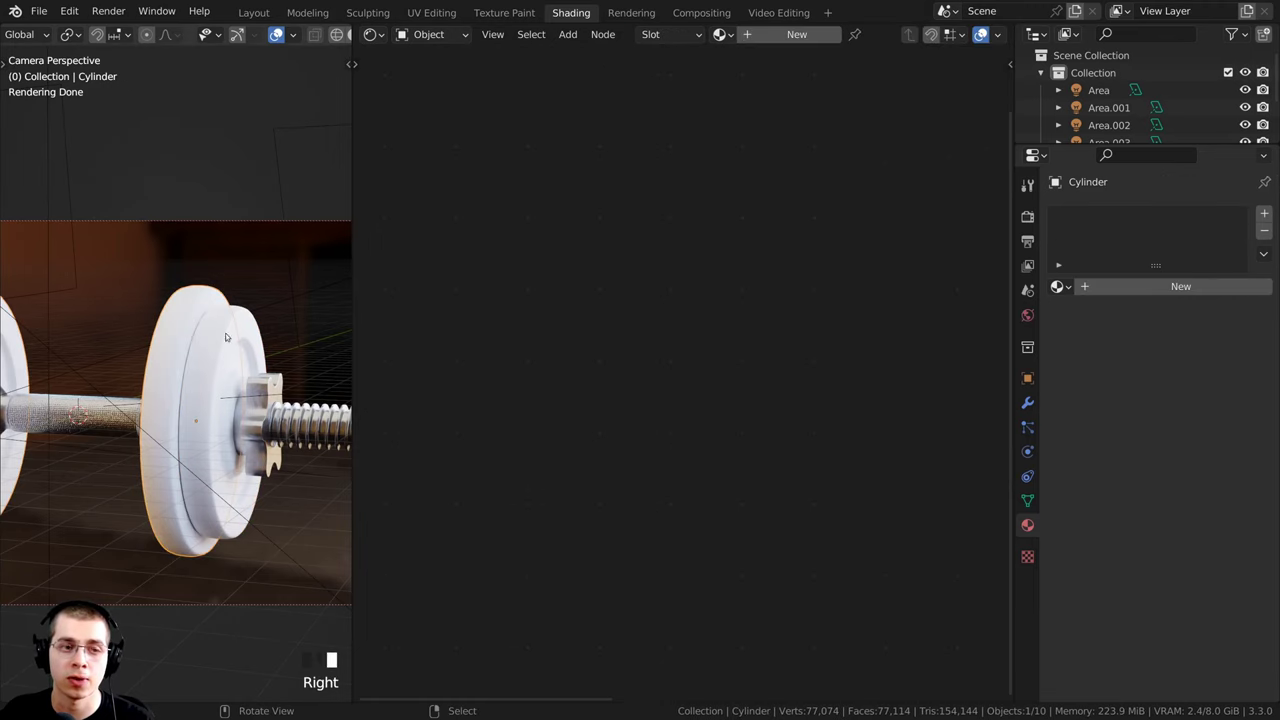
click(724, 34)
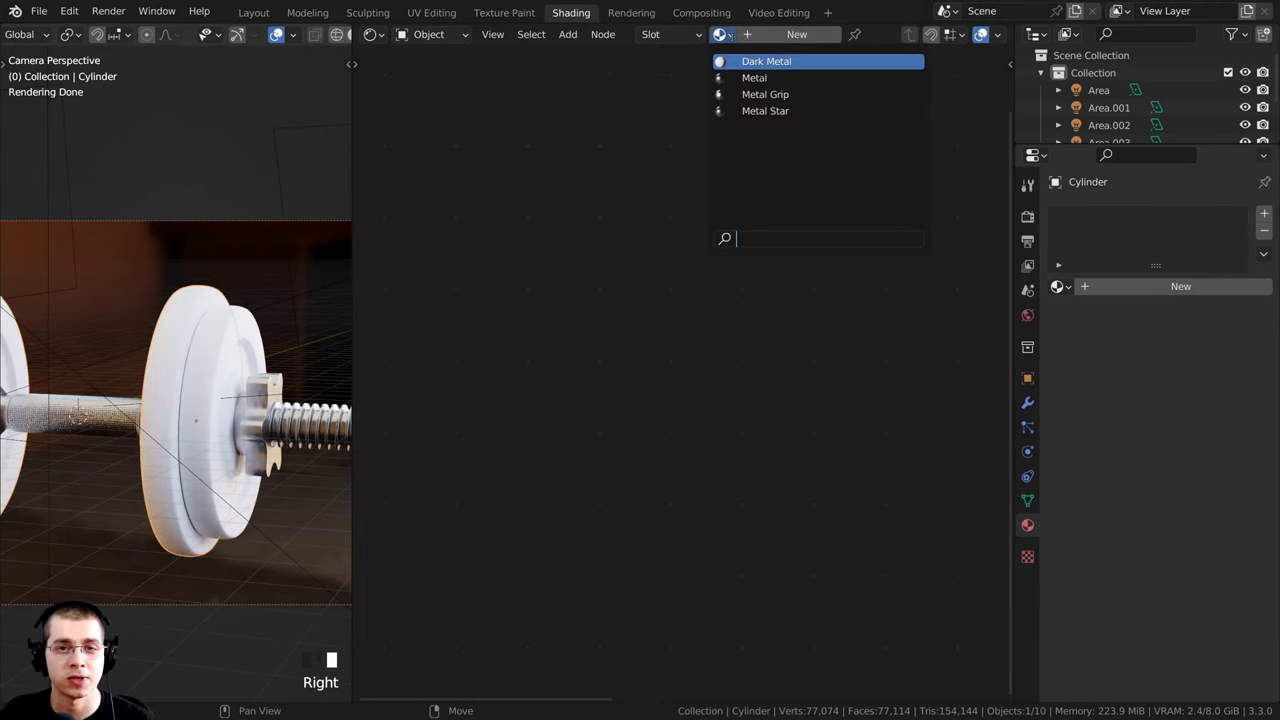
click(752, 62)
Step: Widen the node editor and darken the Dark Metal base color to a near-black with a value of about 0.031
scroll(680, 371, up, 1)
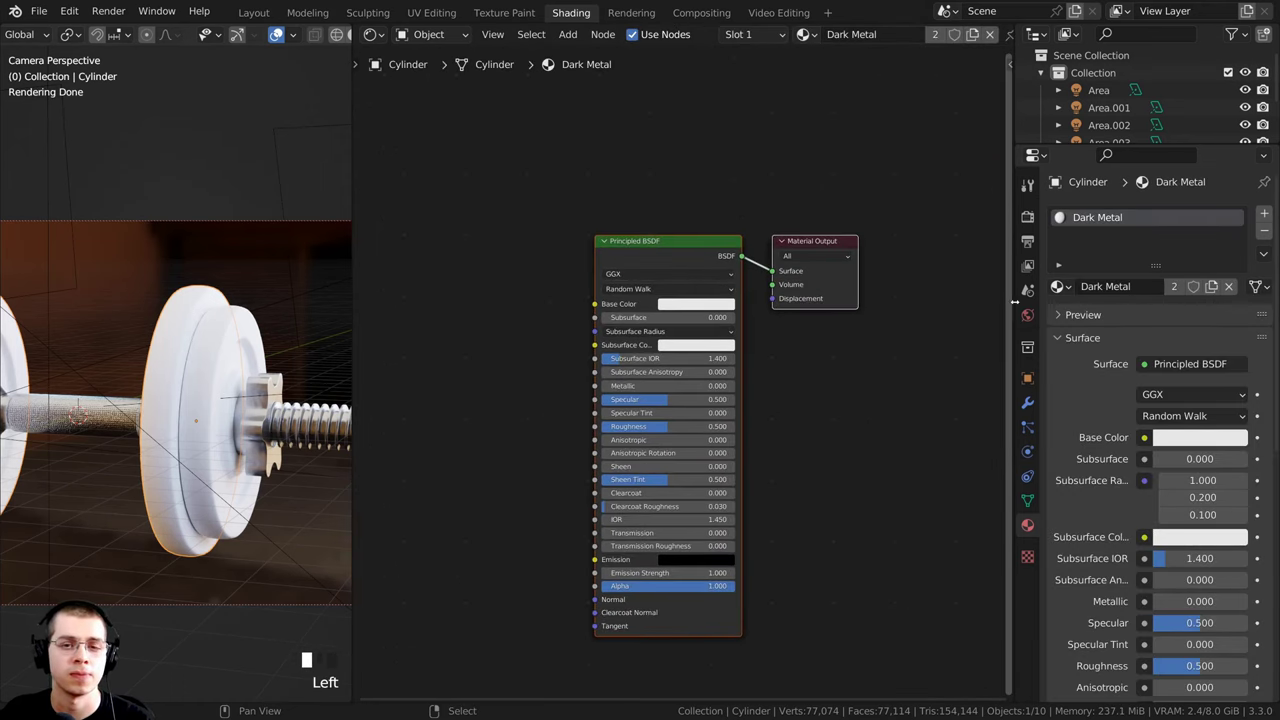
drag(1014, 290, 1050, 290)
scroll(700, 300, up, 1)
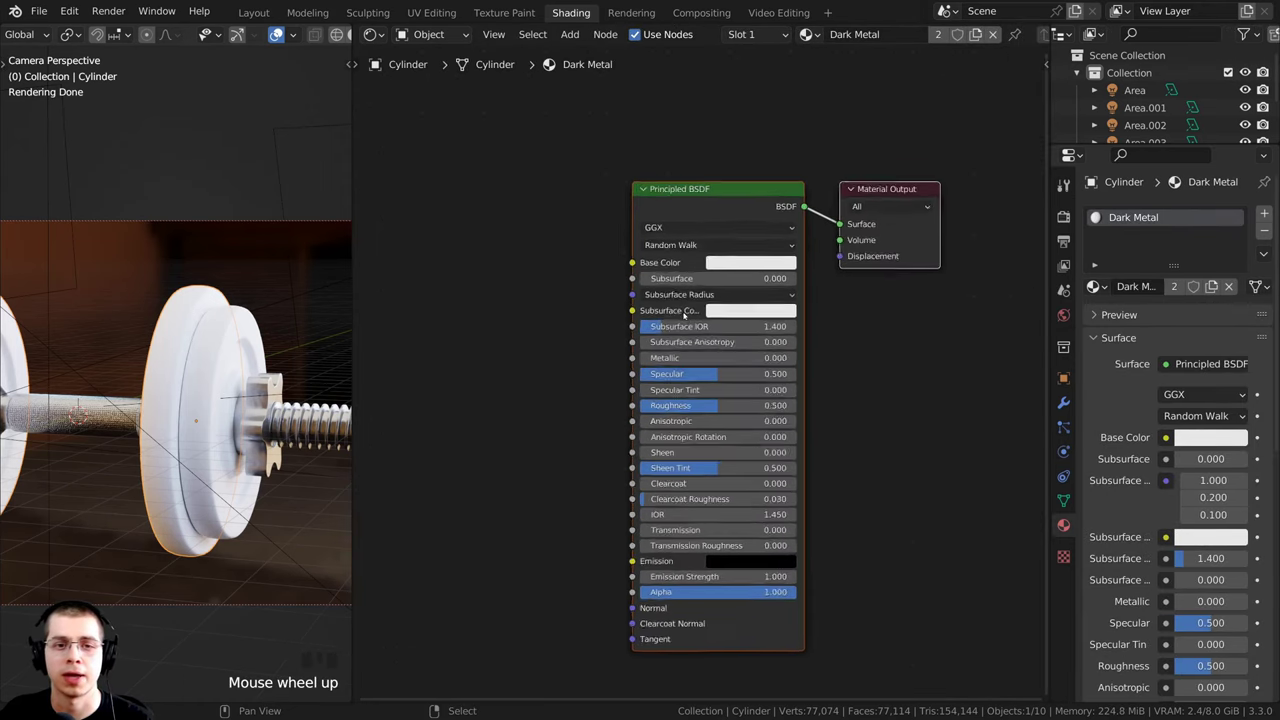
click(718, 244)
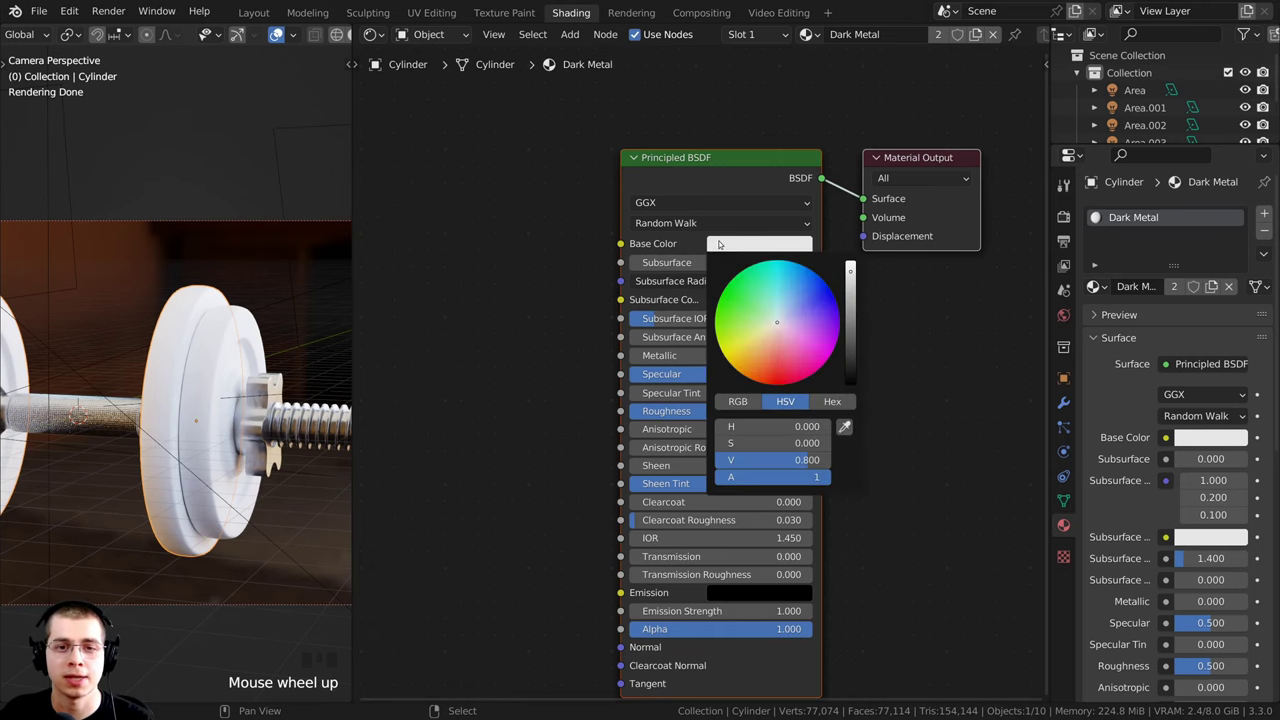
drag(849, 282, 846, 364)
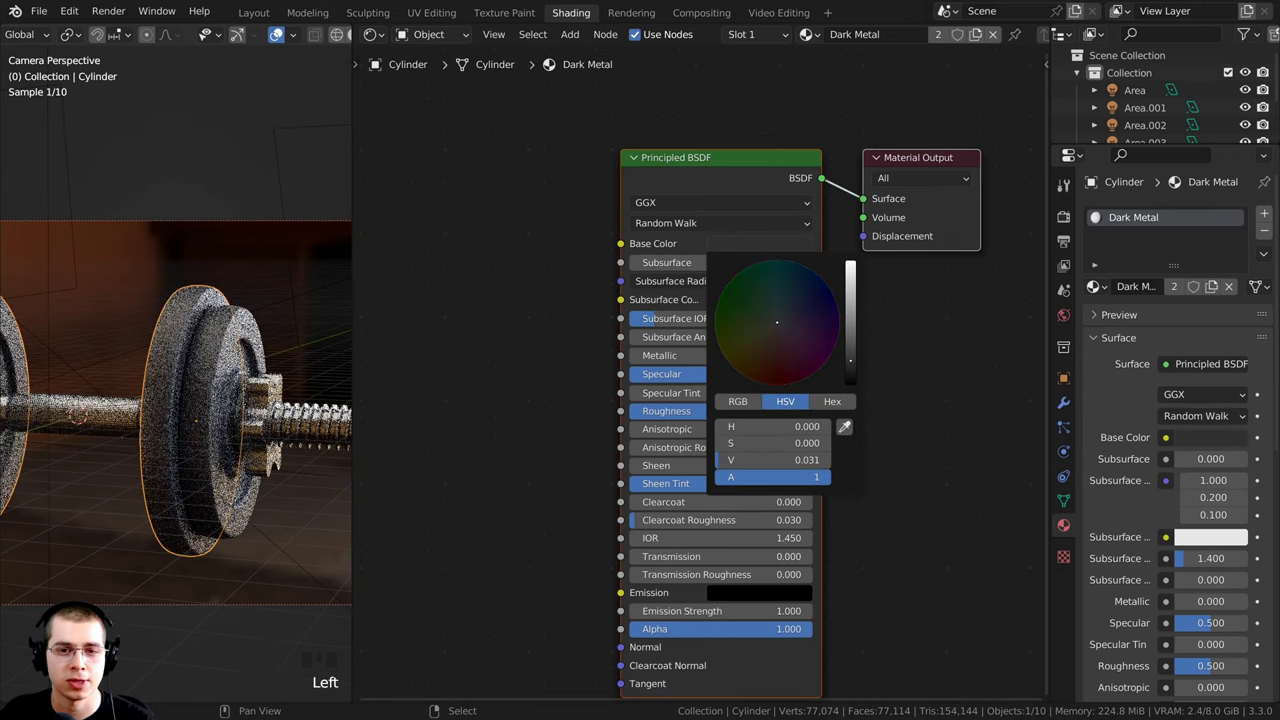
Step: Set the Principled BSDF's Metallic to 1 in Dark Metal and check the weight plates up close
scroll(830, 356, up, 2)
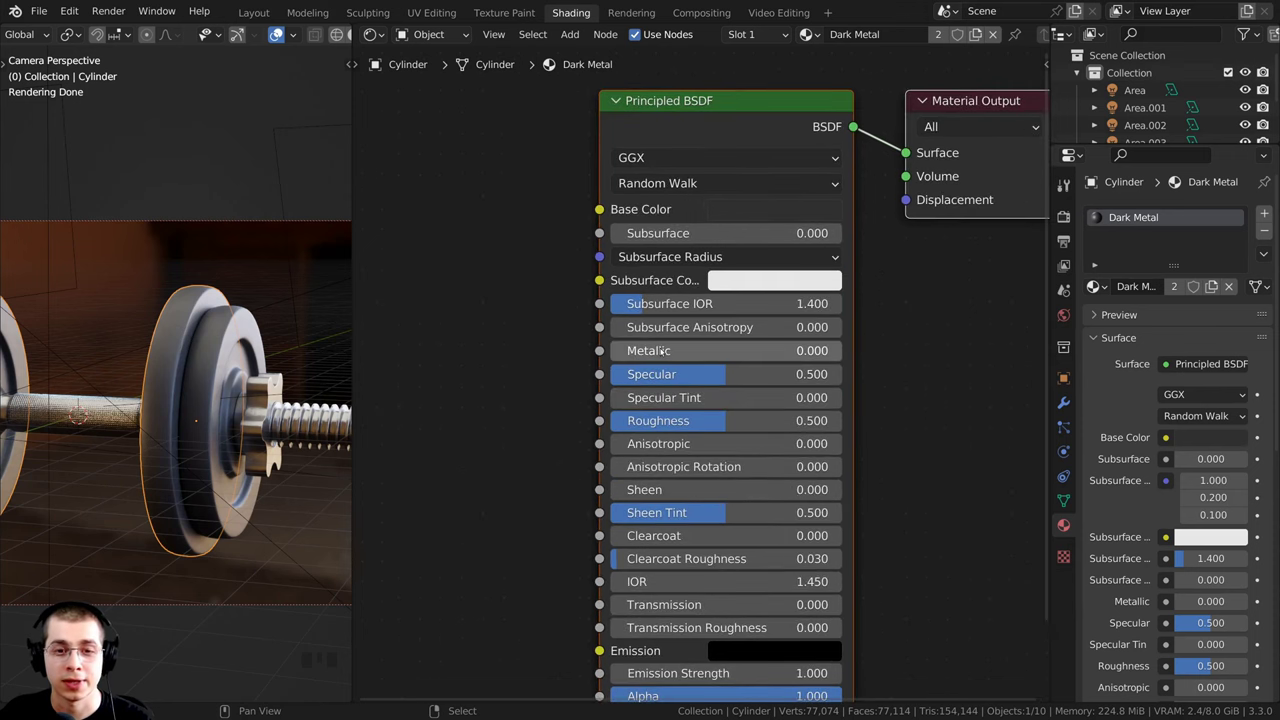
drag(650, 350, 842, 350)
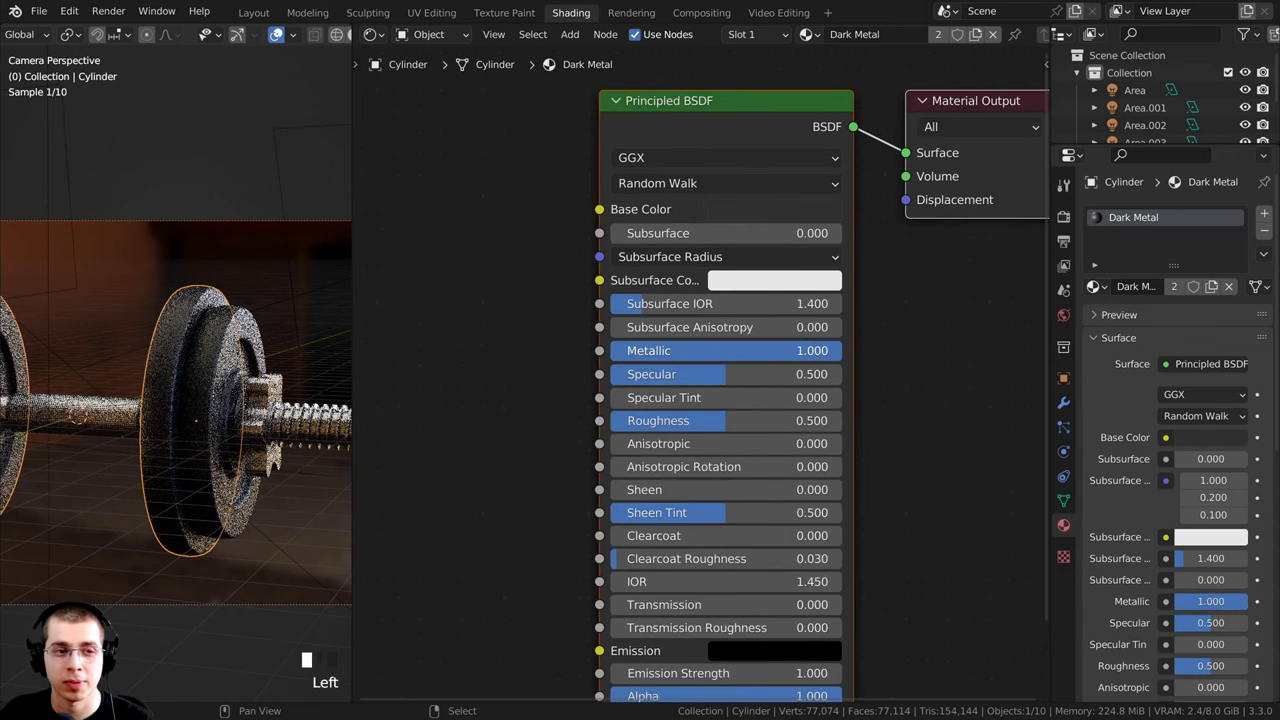
scroll(222, 436, down, 3)
shift+middle_drag(222, 436, 185, 405)
scroll(200, 425, up, 3)
scroll(185, 405, up, 2)
scroll(668, 411, up, 1)
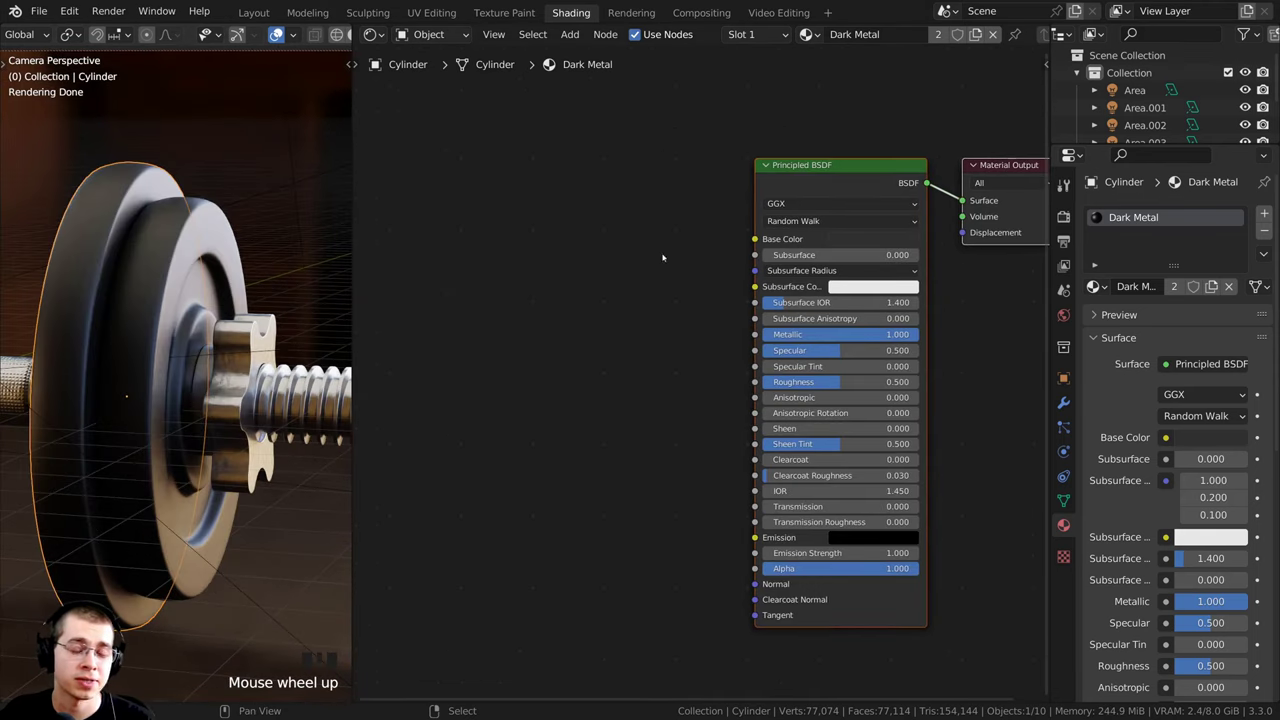
Step: Add a Noise Texture node to the left of the Principled BSDF in the Dark Metal material
scroll(648, 246, up, 1)
key(shift+a)
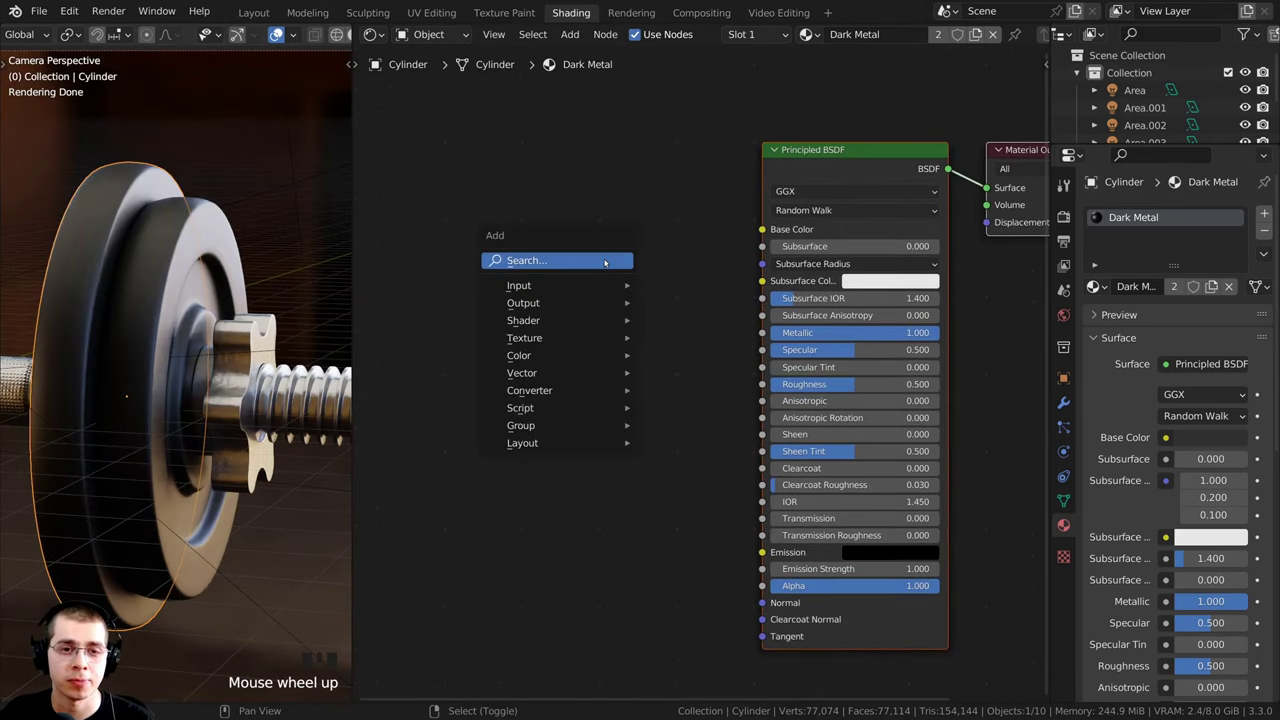
click(569, 261)
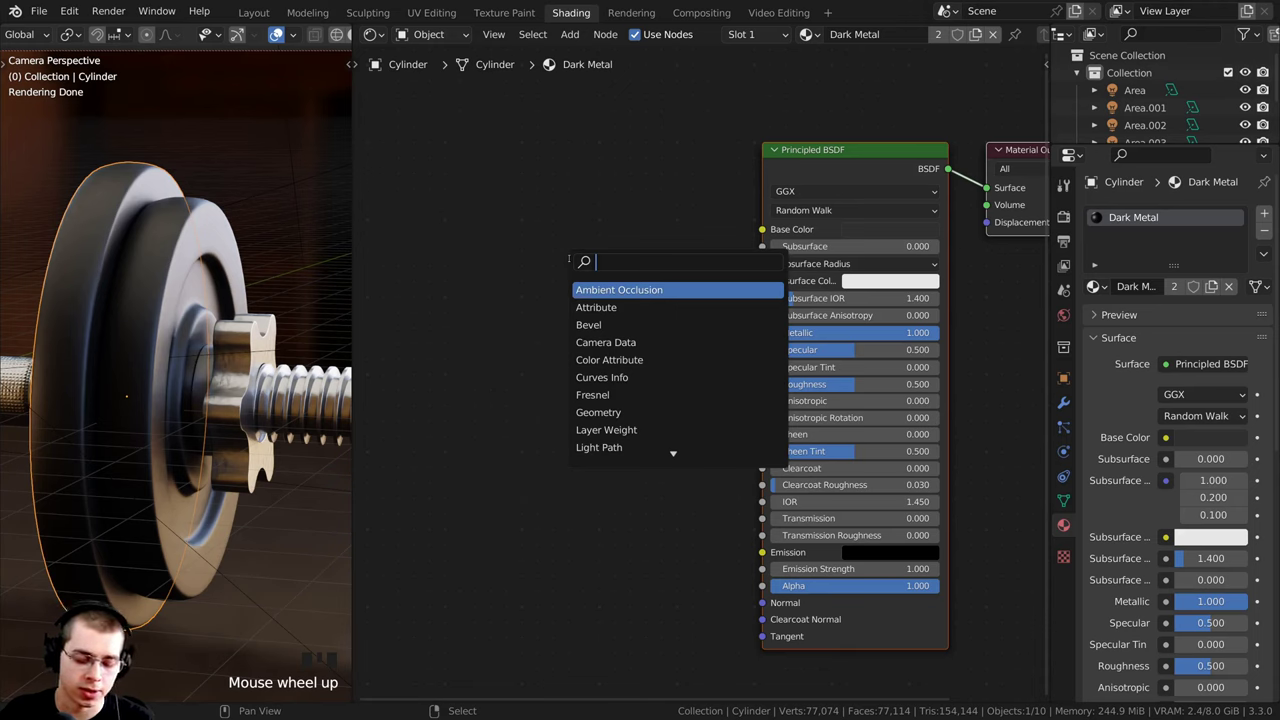
text(nois)
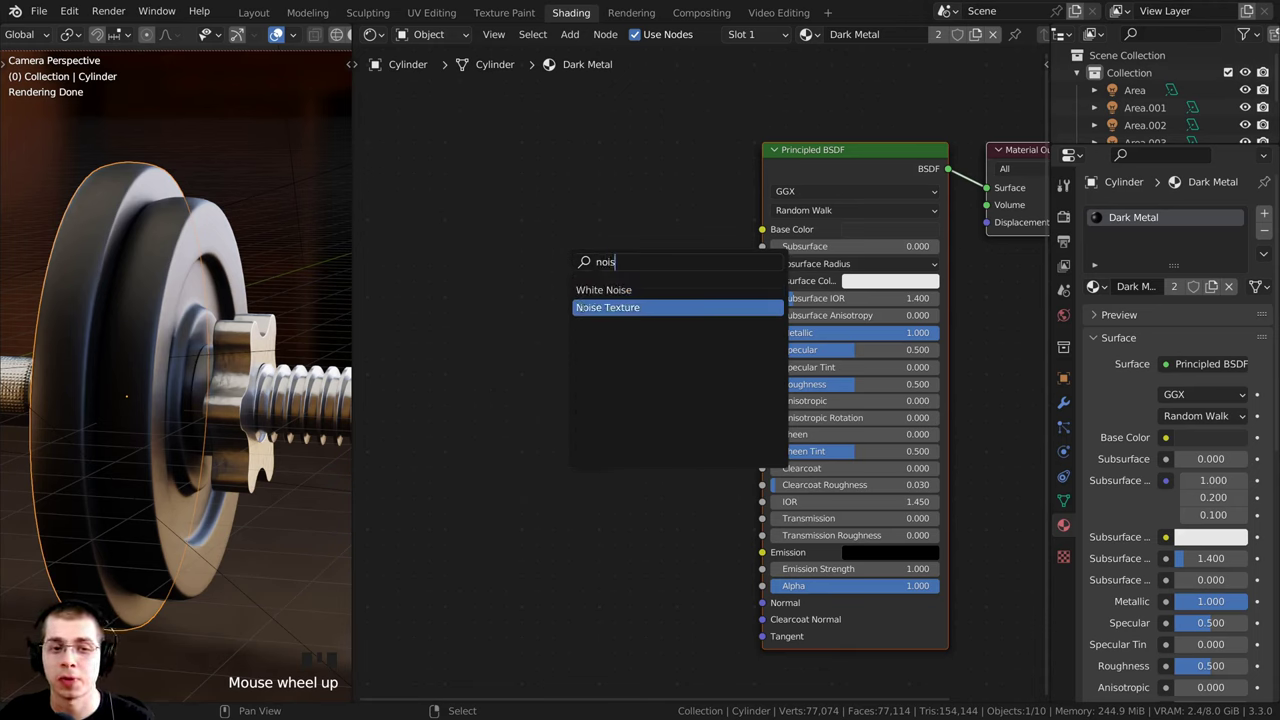
click(586, 307)
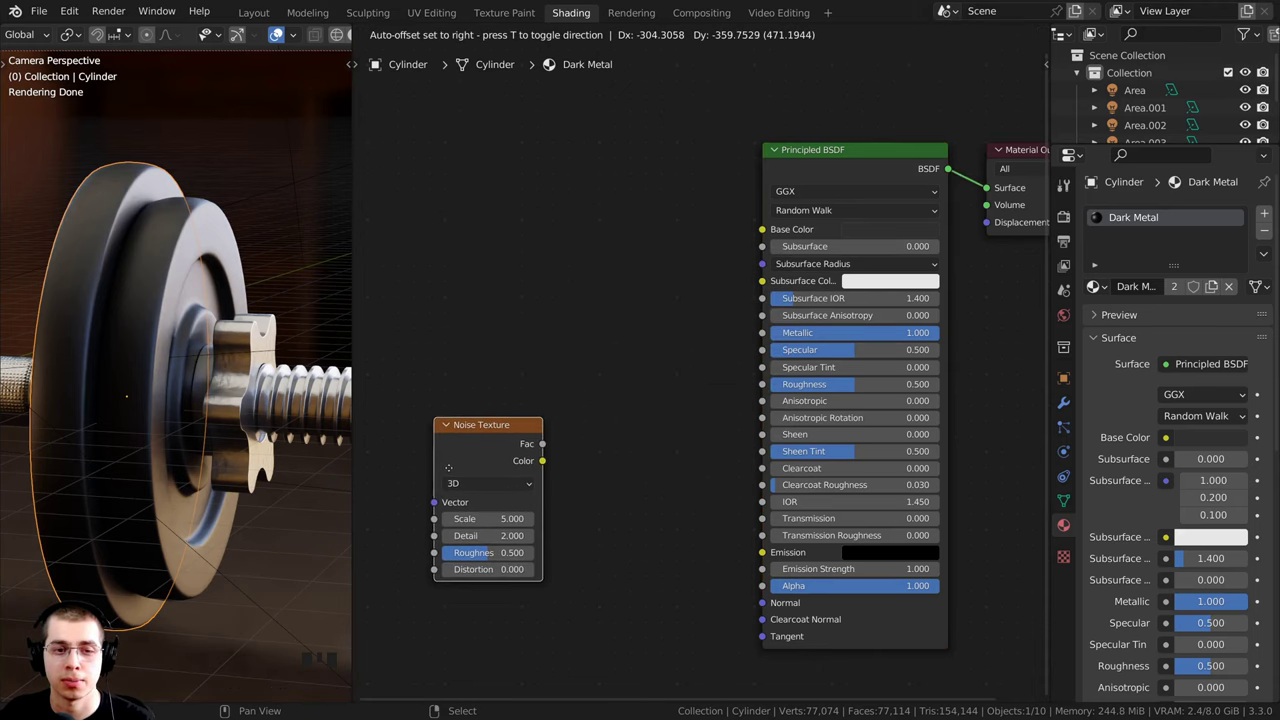
click(448, 464)
Step: Preview the Noise Texture's output directly on the weight plates
scroll(448, 464, down, 1)
middle_drag(448, 464, 631, 392)
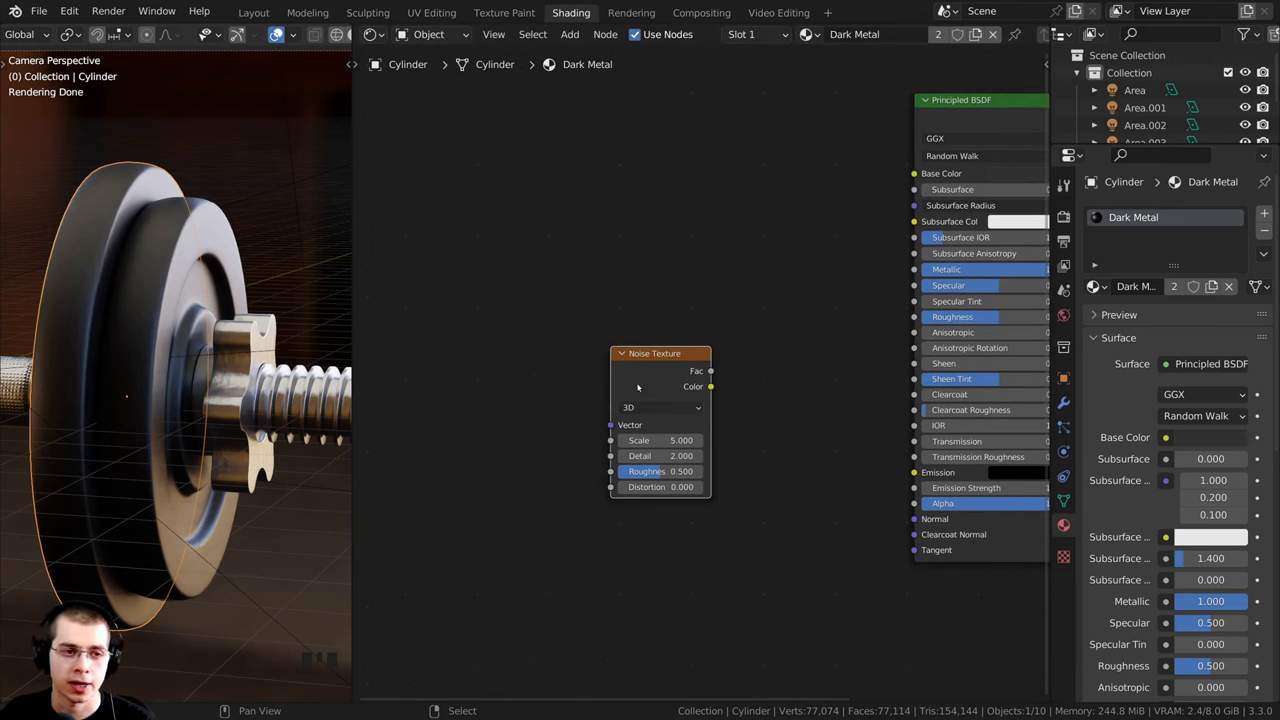
ctrl+shift+click(641, 383)
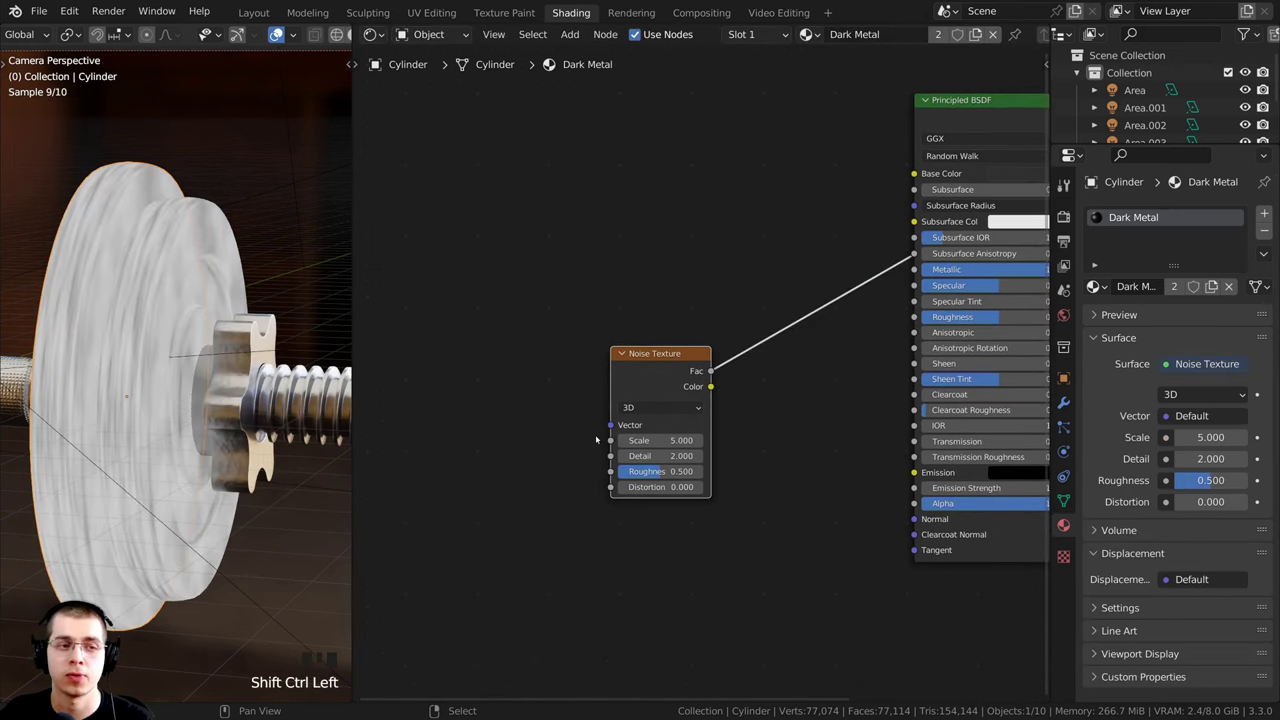
drag(620, 412, 622, 371)
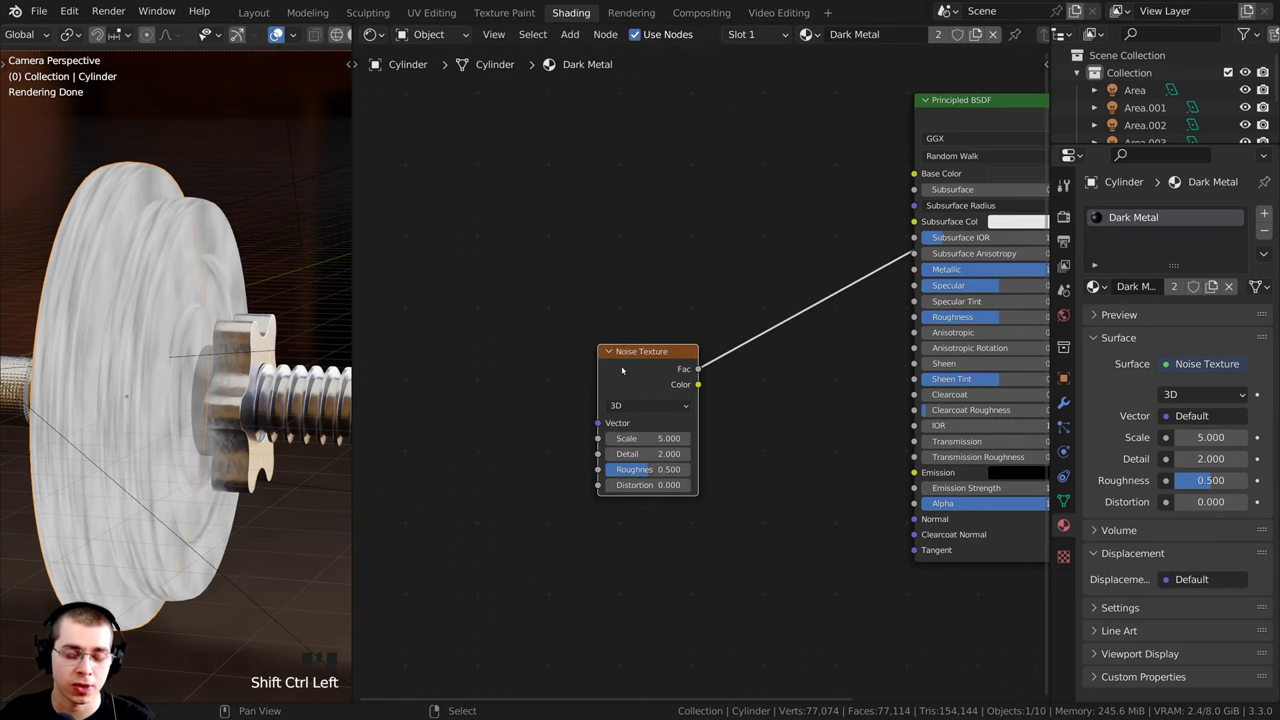
middle_drag(640, 374, 647, 378)
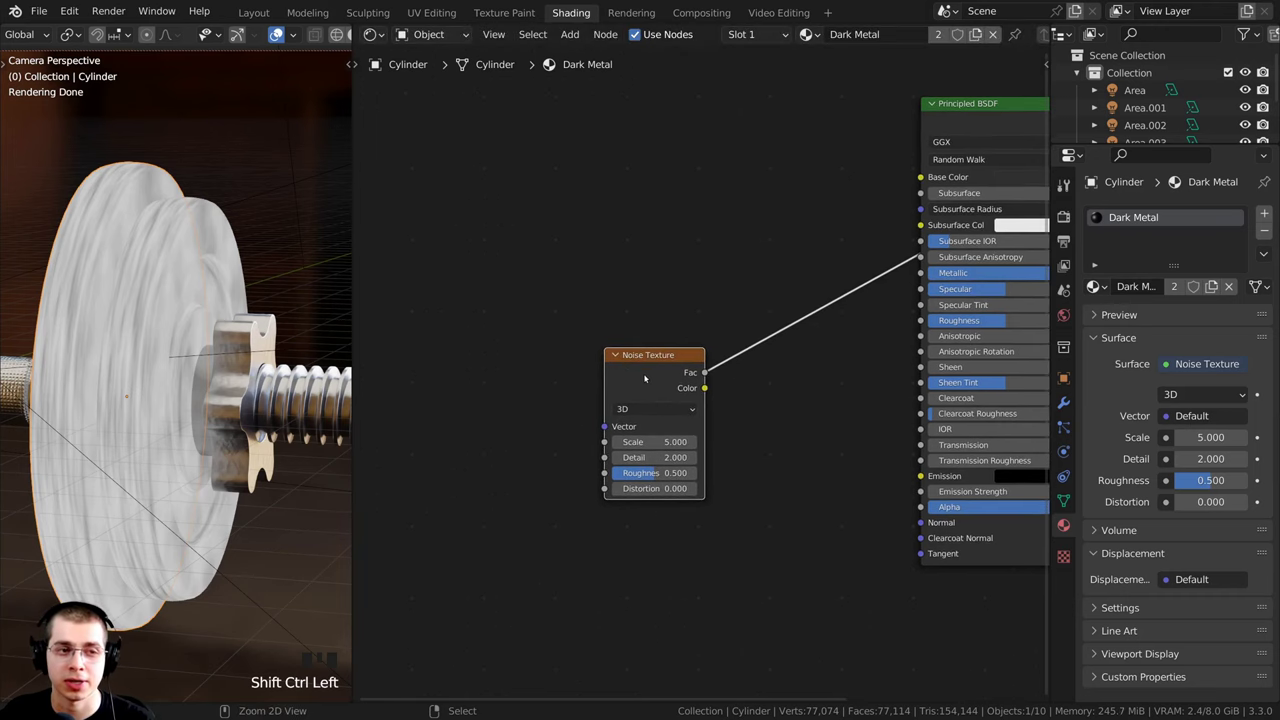
Step: Add Texture Coordinate and Mapping nodes to the Noise Texture, then connect the Object coordinates straight to its Vector input
key(ctrl+t)
scroll(670, 362, up, 2)
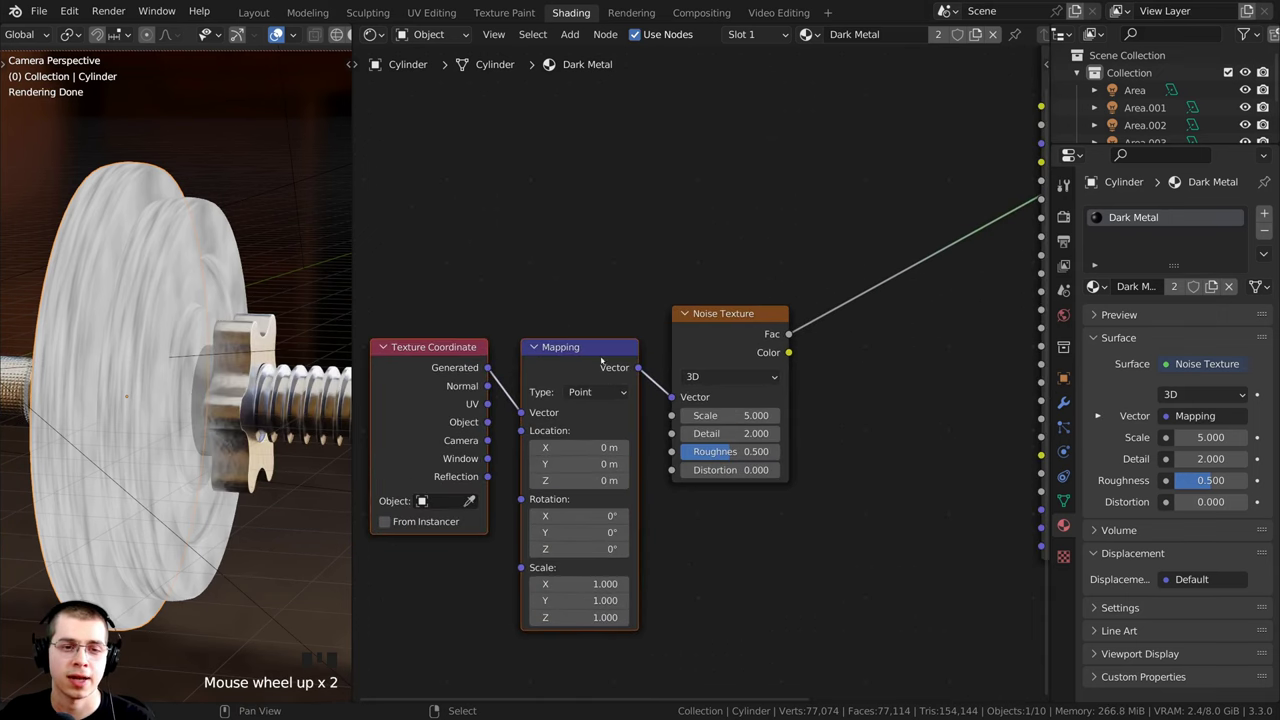
middle_drag(671, 362, 731, 340)
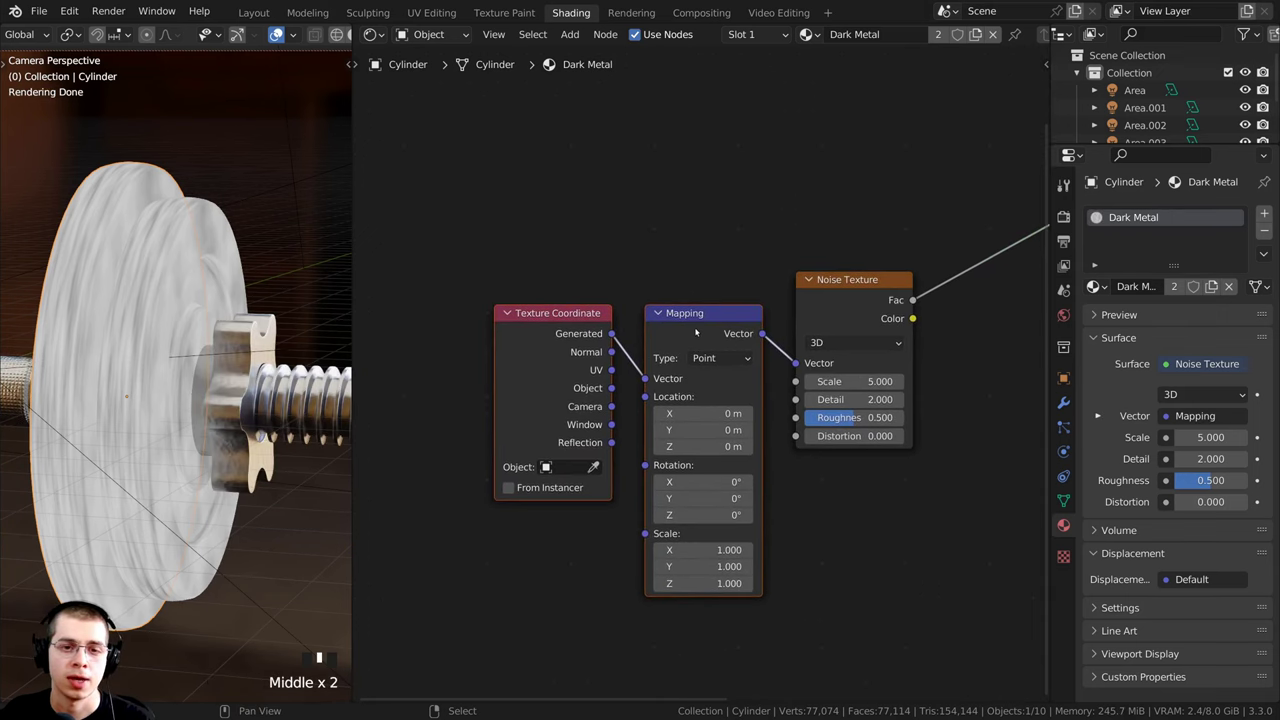
drag(696, 332, 664, 495)
click(692, 388)
drag(588, 426, 795, 364)
scroll(110, 261, up, 2)
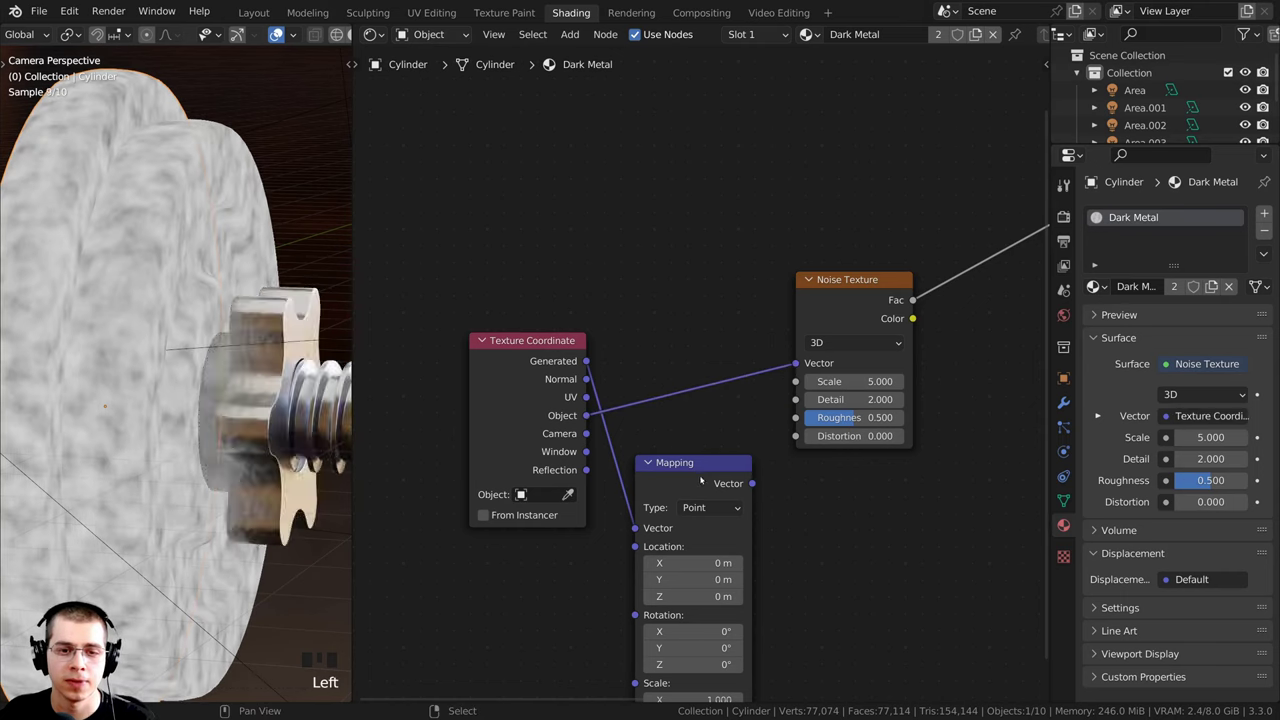
Step: Delete the unused Mapping node and move the Noise Texture closer to the Texture Coordinate node
click(696, 495)
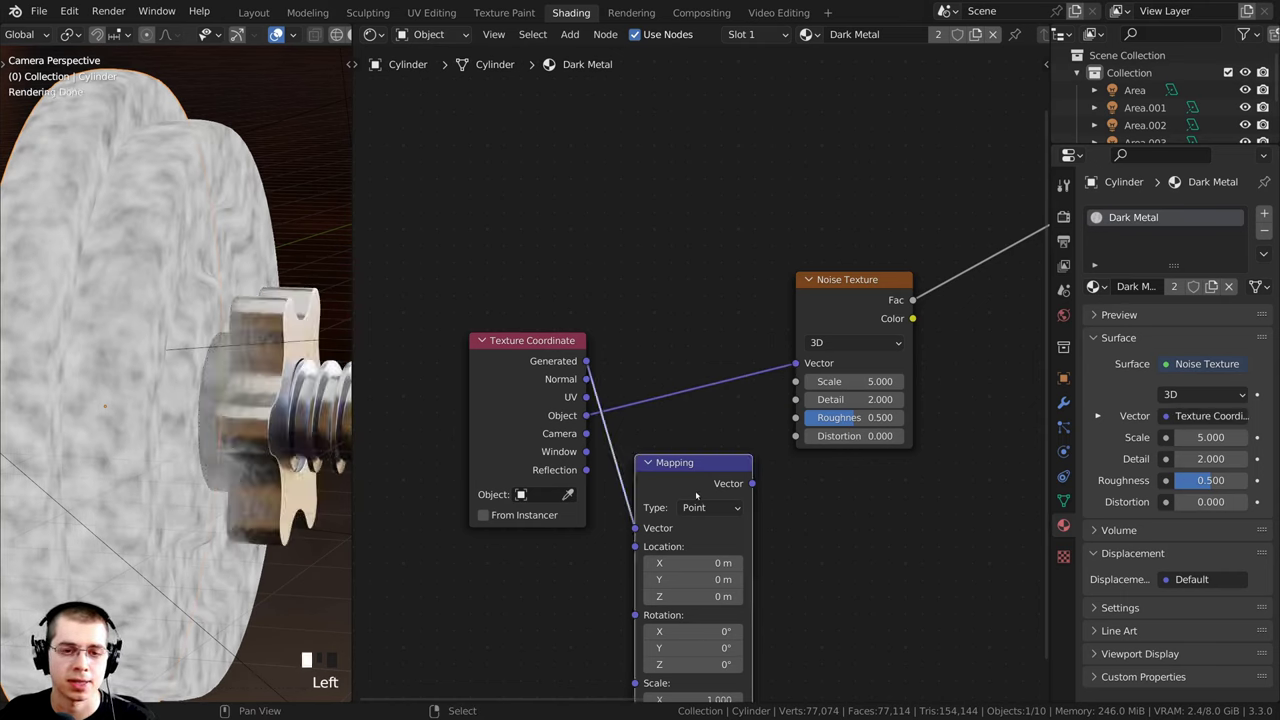
key(x)
drag(840, 310, 696, 372)
Step: Set the Noise Texture's detail to 15 and its roughness to 0.6 in the Dark Metal material
scroll(691, 362, down, 1)
middle_drag(690, 360, 648, 296)
scroll(647, 336, up, 4)
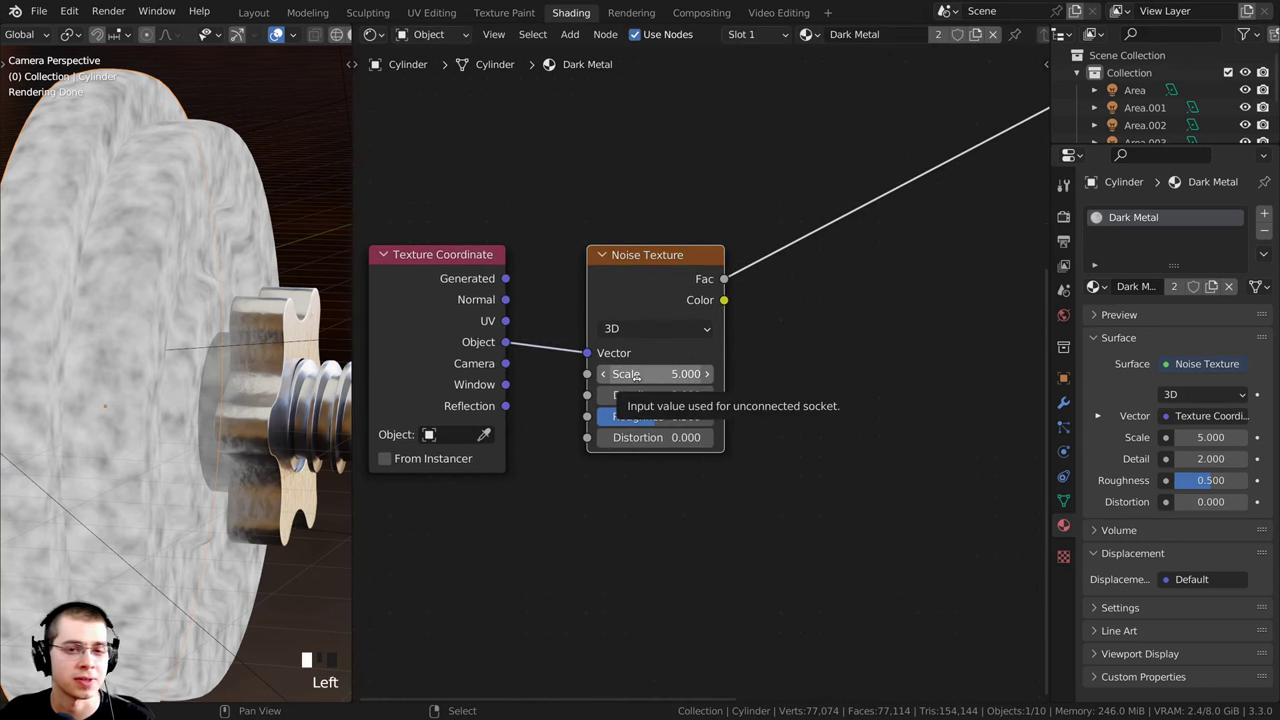
click(643, 395)
text(15)
key(Return)
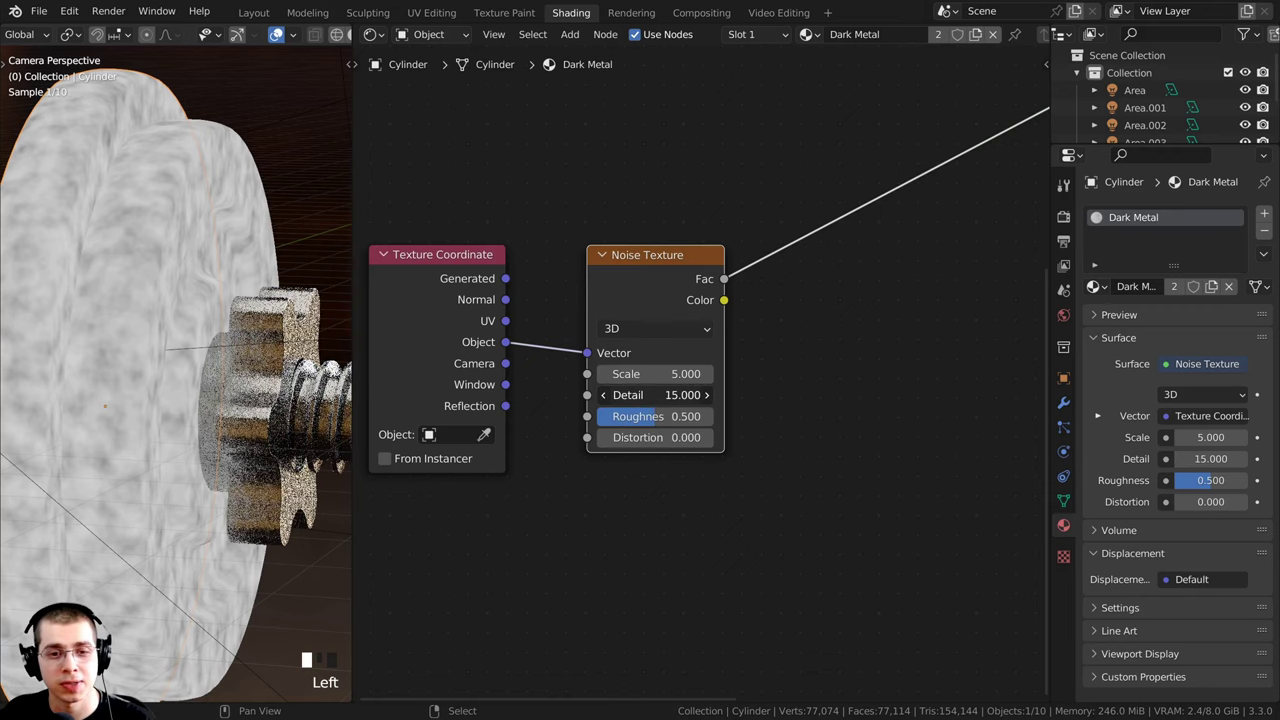
click(643, 419)
click(660, 419)
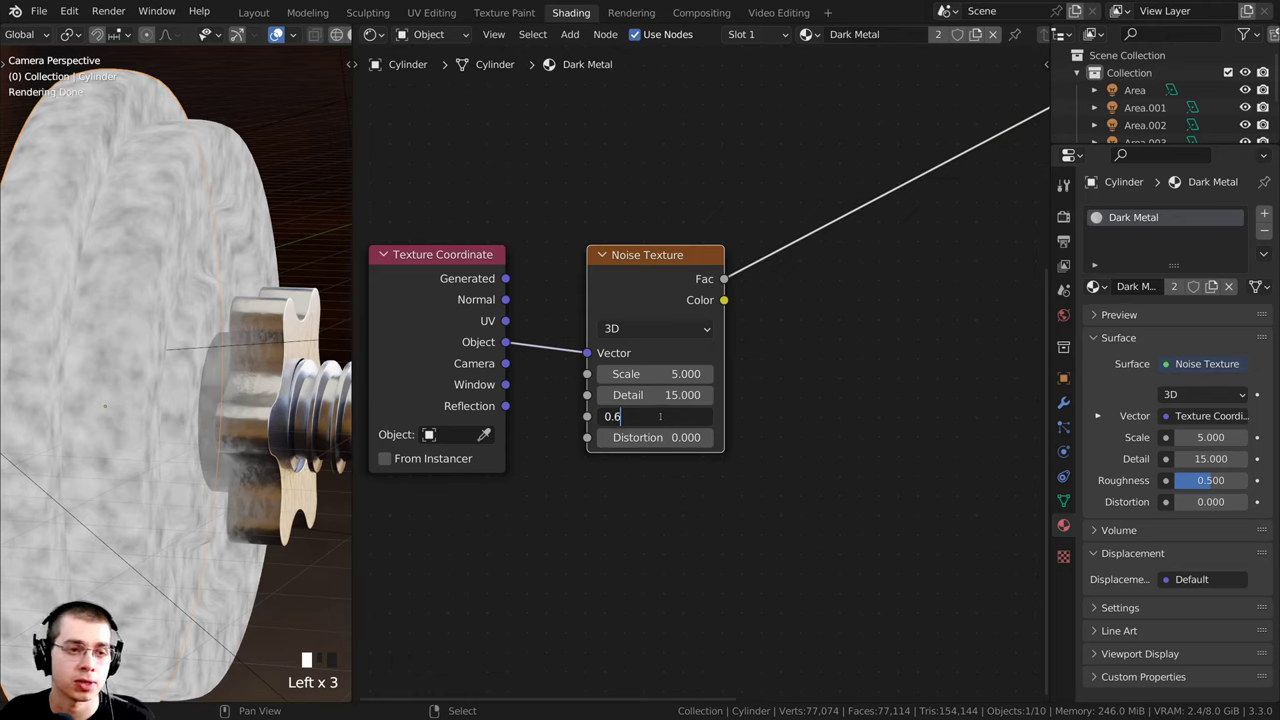
key(Return)
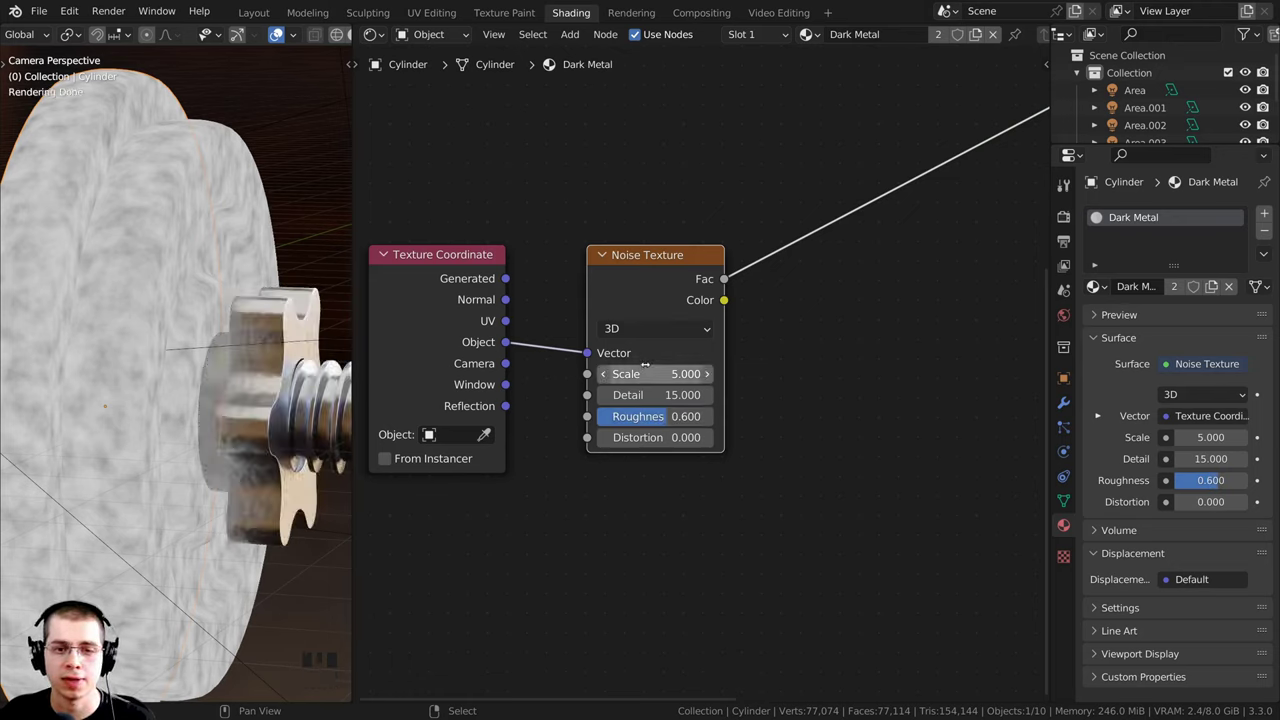
scroll(426, 394, down, 3)
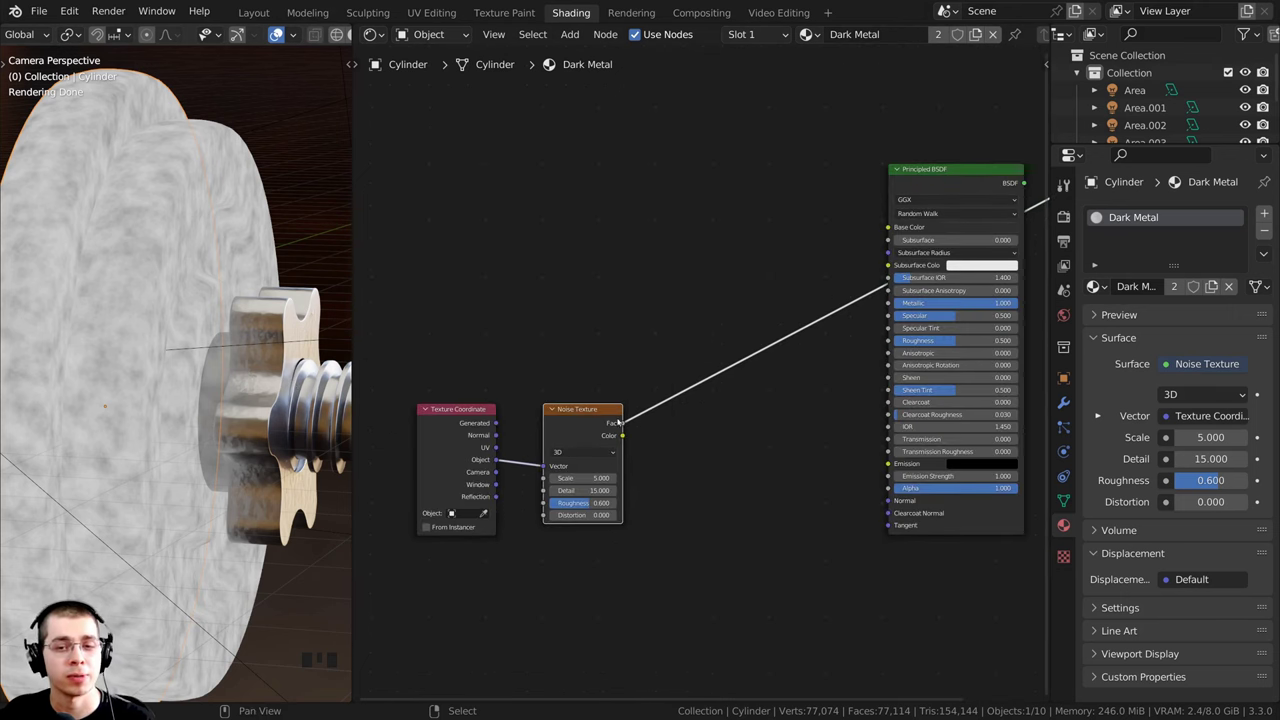
Step: Insert a Bump node between the Noise Texture's Fac output and the Principled BSDF's Normal input, with the noise feeding its Height
scroll(880, 506, up, 2)
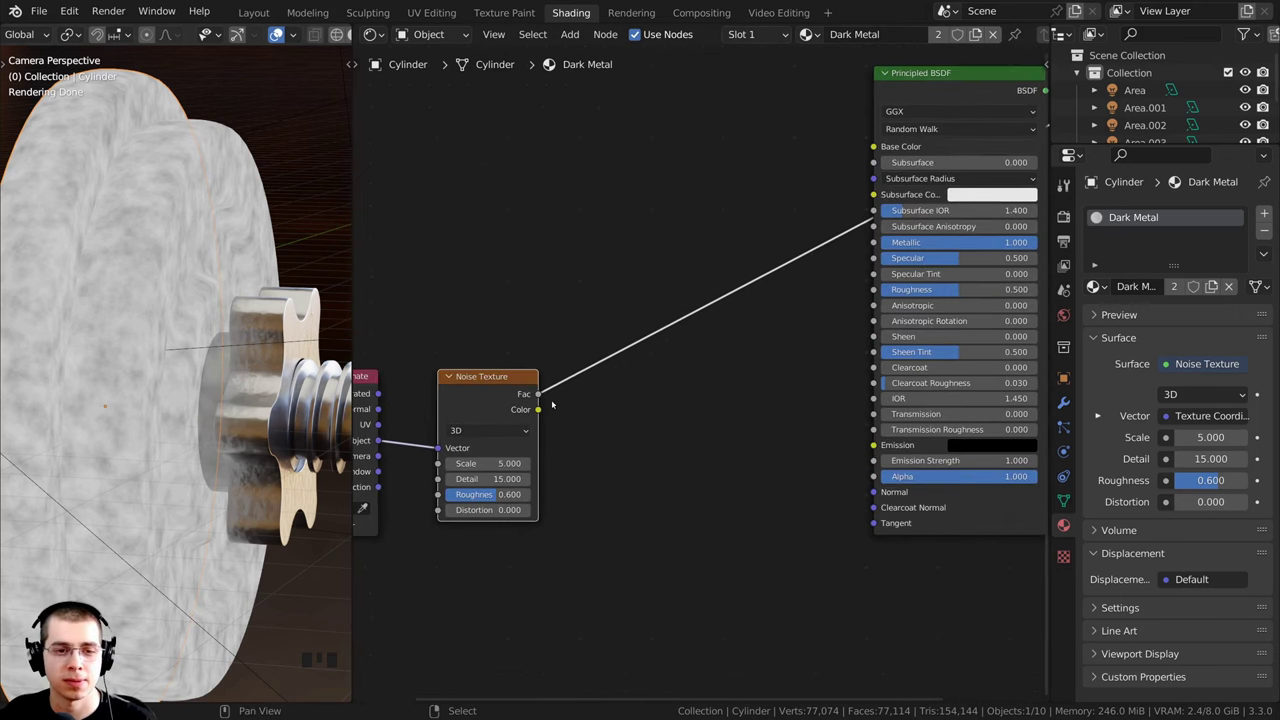
drag(538, 395, 874, 493)
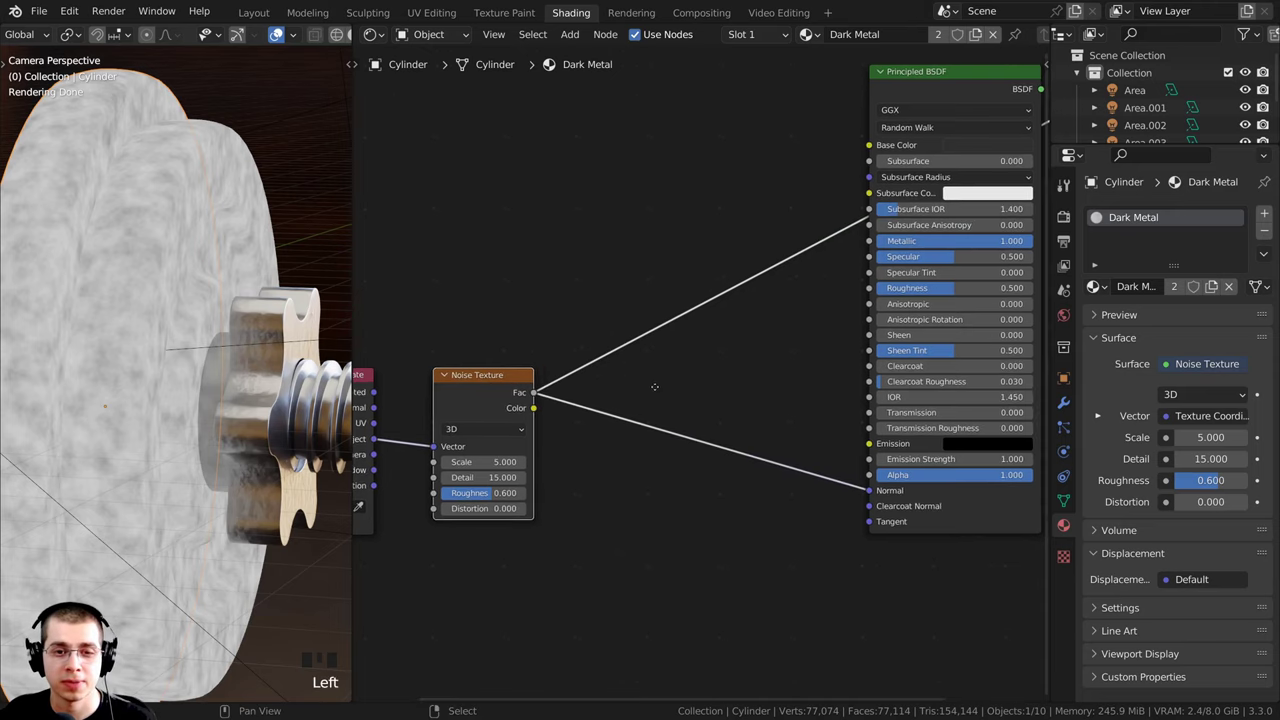
key(shift+a)
click(600, 385)
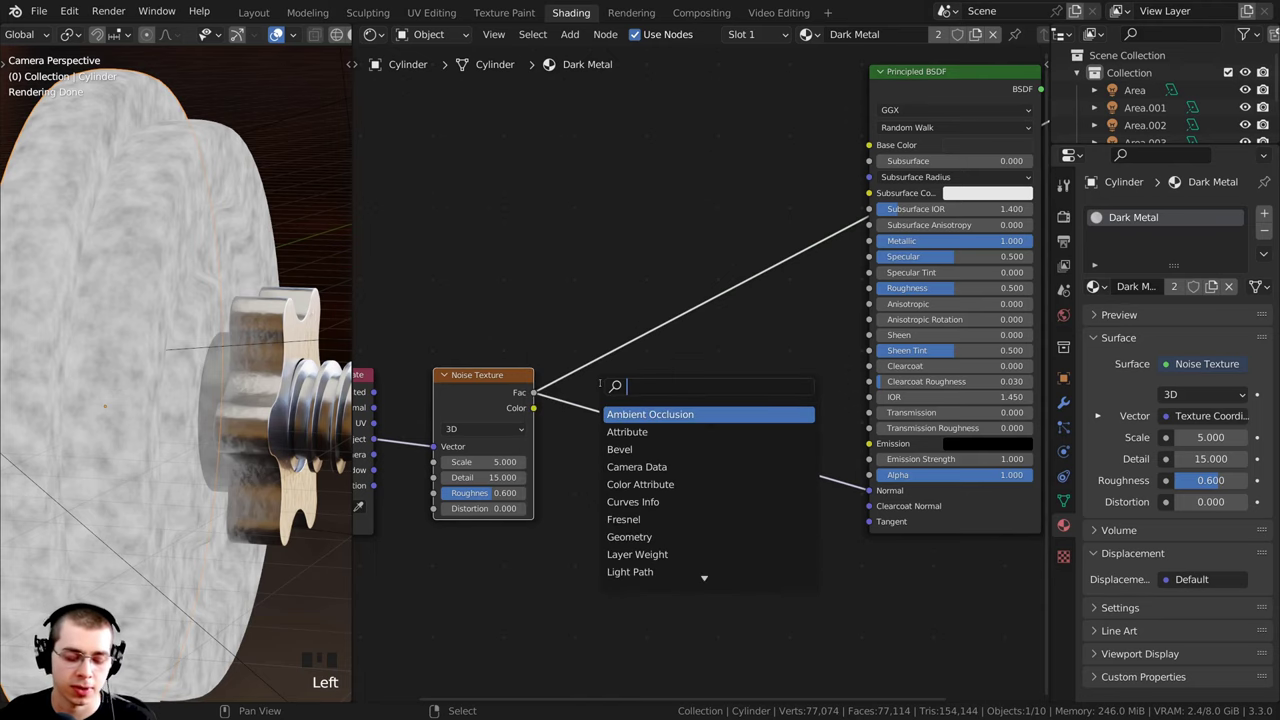
text(bump)
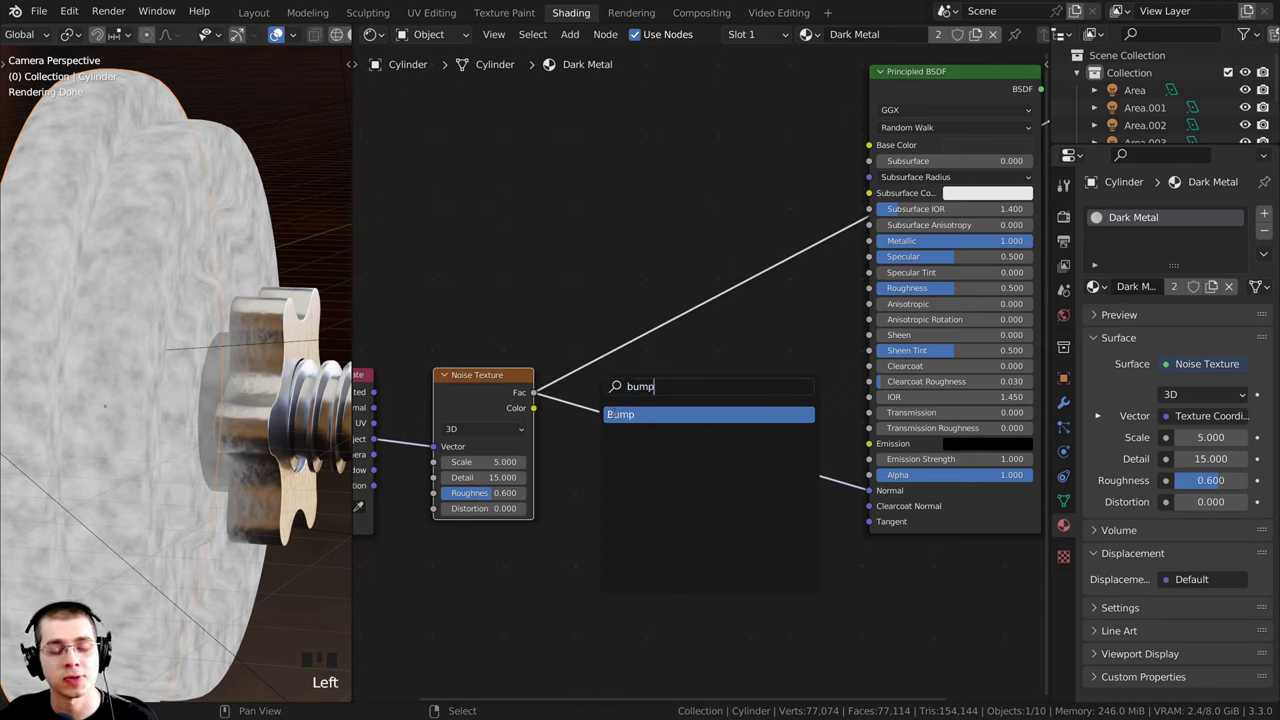
click(612, 414)
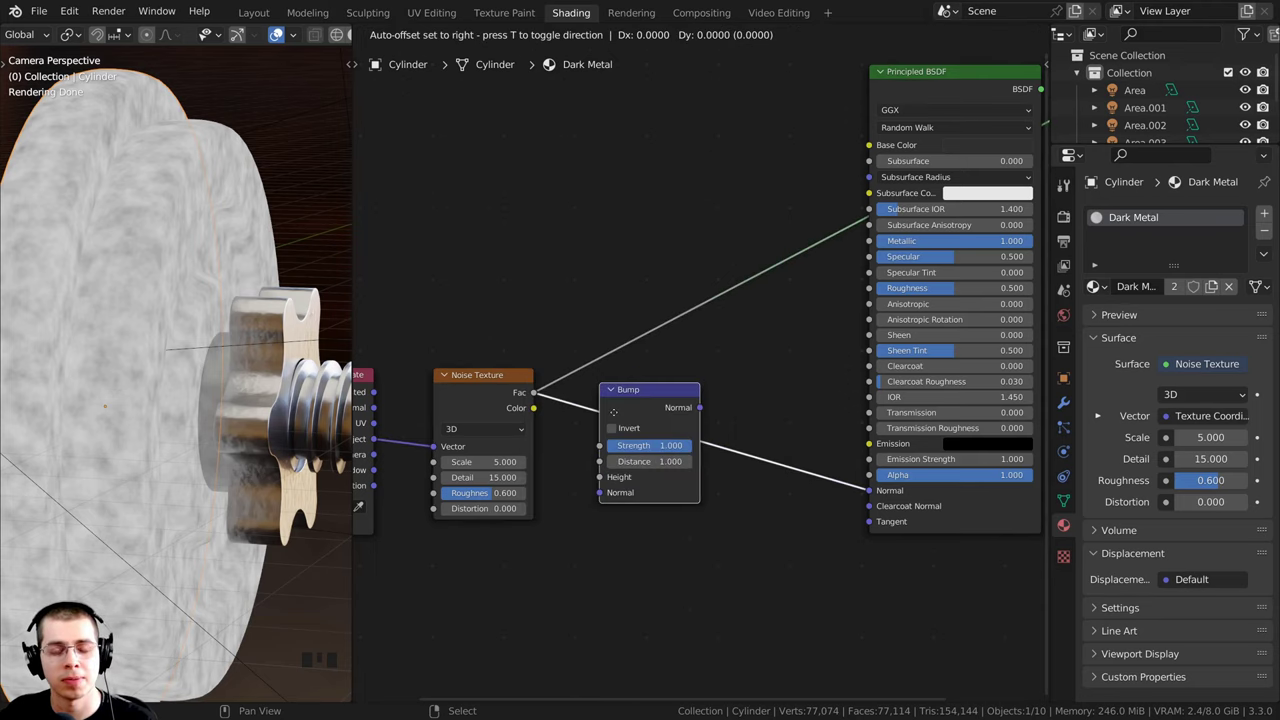
click(690, 436)
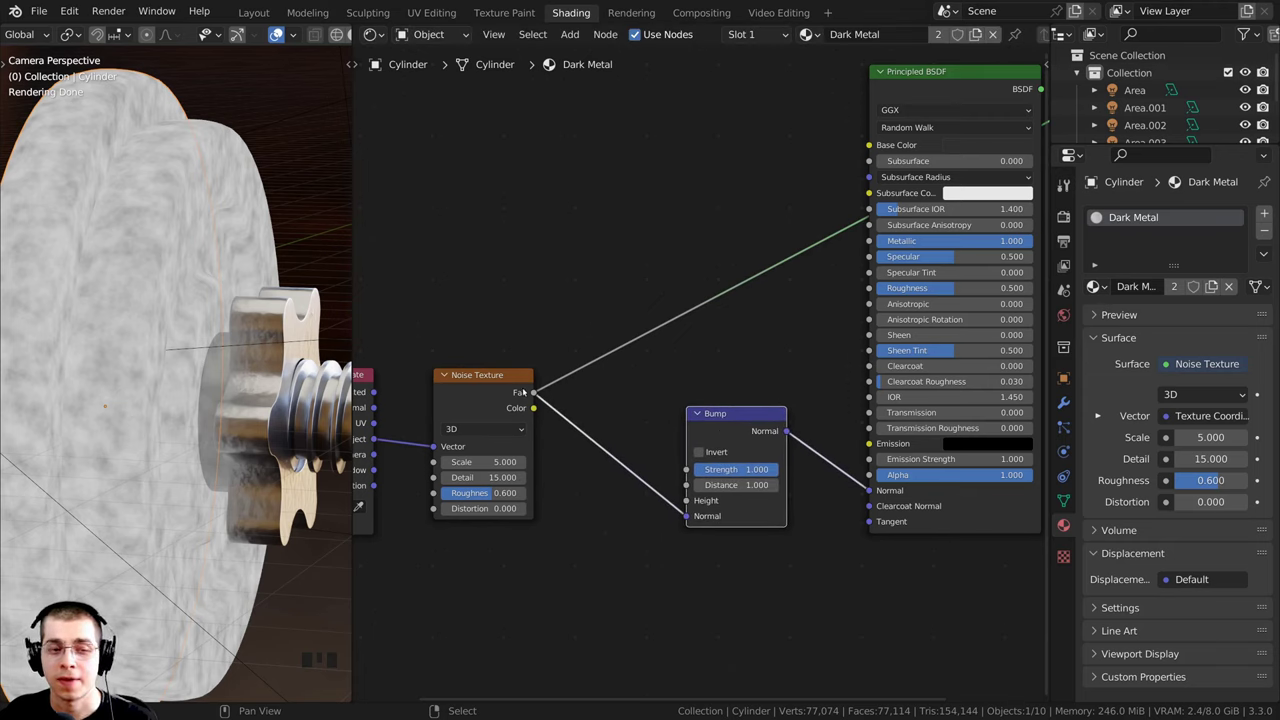
drag(686, 516, 687, 502)
Step: Switch the weight plates' preview back to the Principled BSDF shader
scroll(704, 353, down, 3)
middle_drag(704, 353, 614, 425)
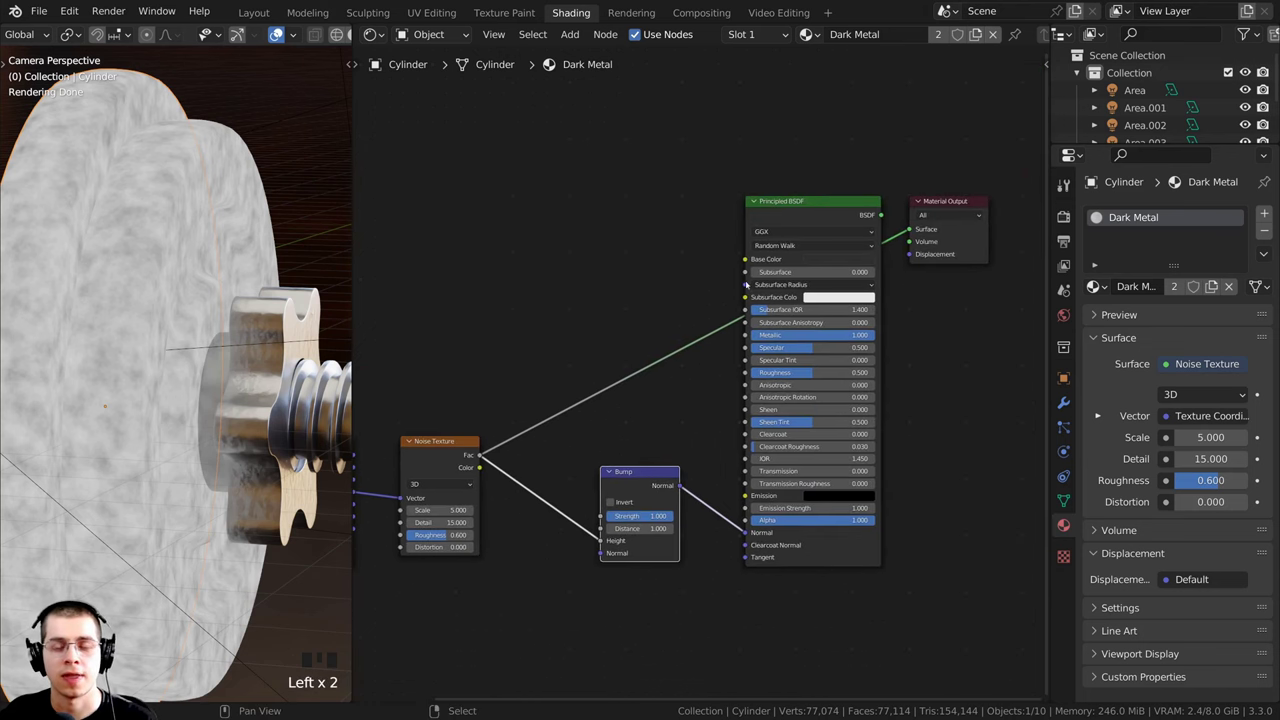
ctrl+shift+click(785, 205)
Step: Set the Bump node's strength to 0.03
middle_drag(534, 517, 473, 381)
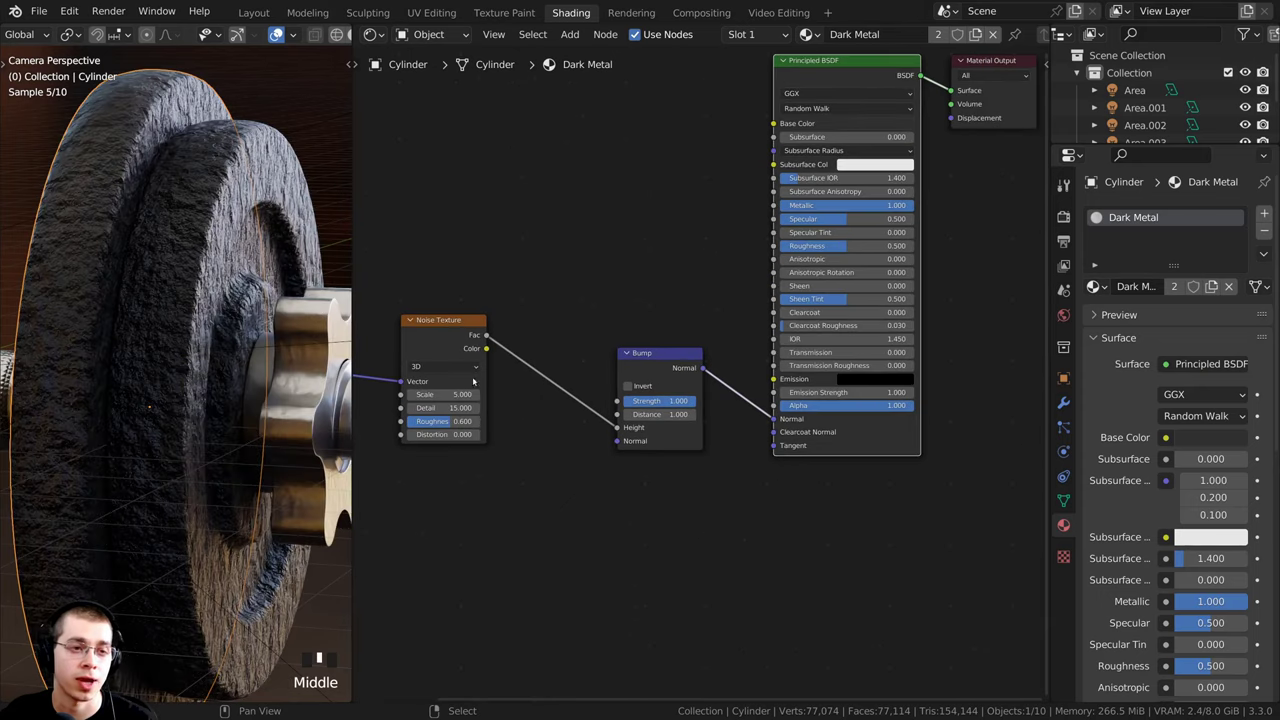
scroll(700, 375, up, 5)
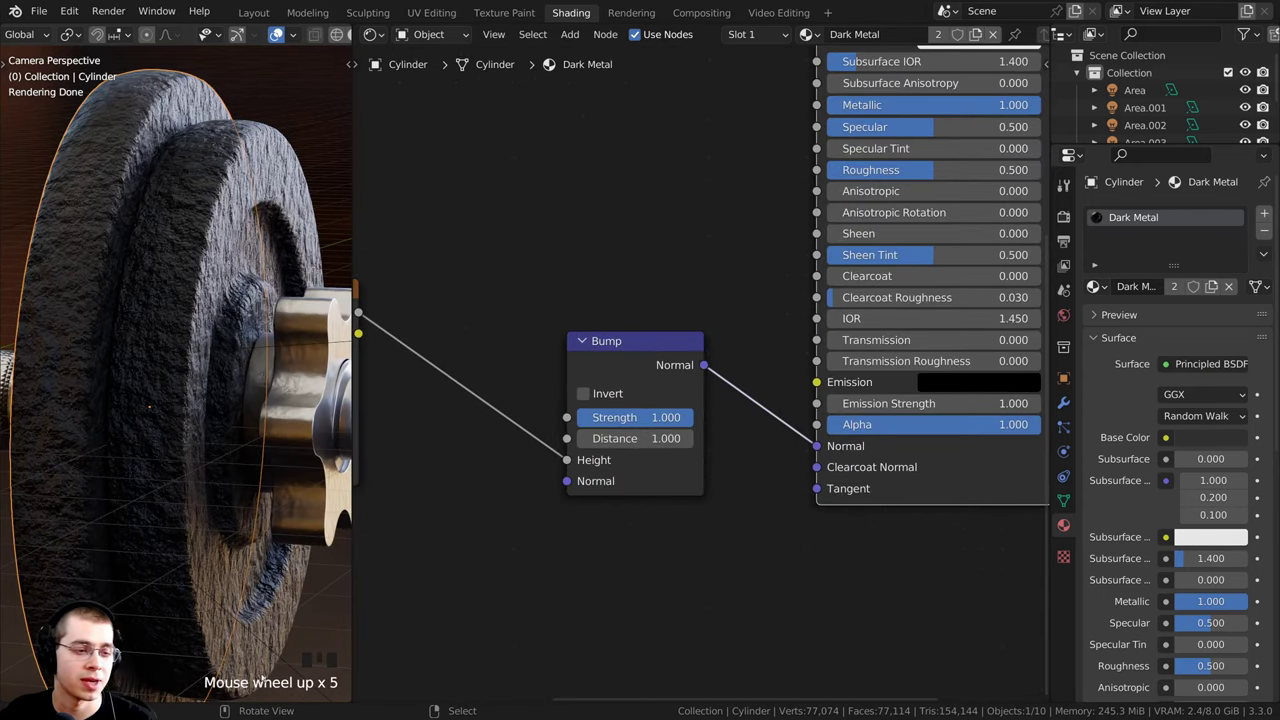
click(619, 418)
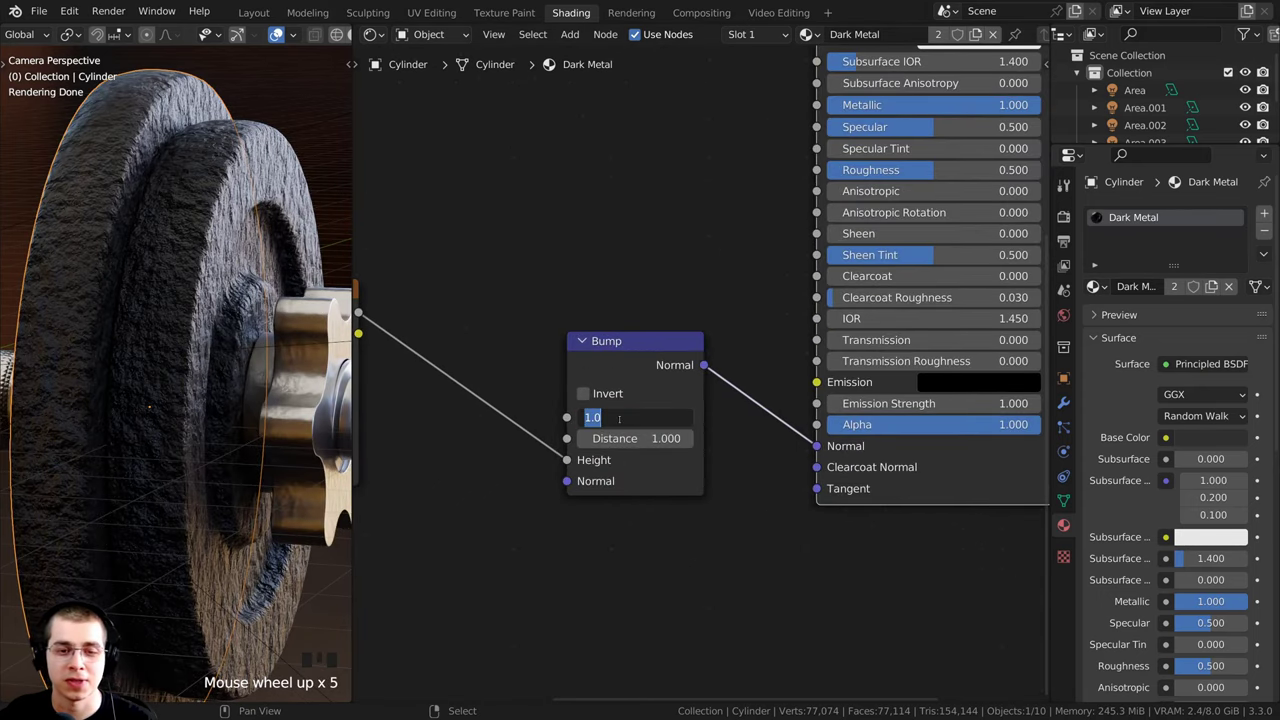
key(BackSpace)
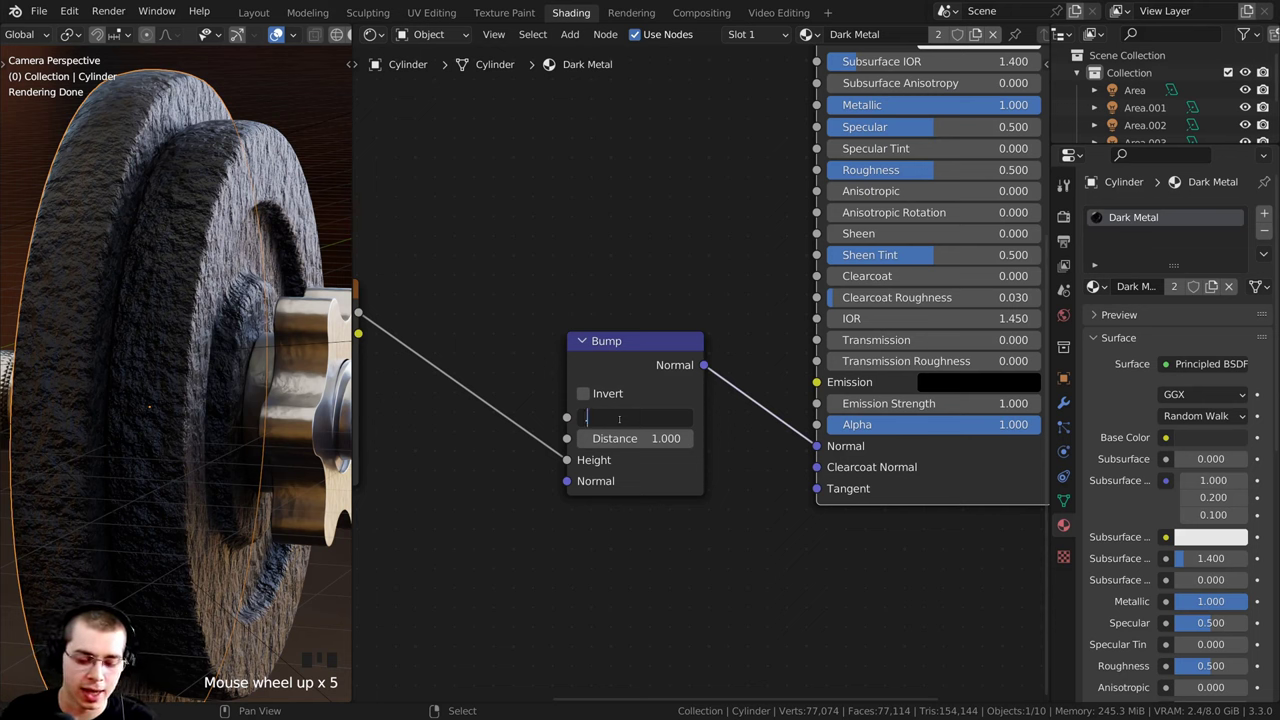
text(.03)
key(Return)
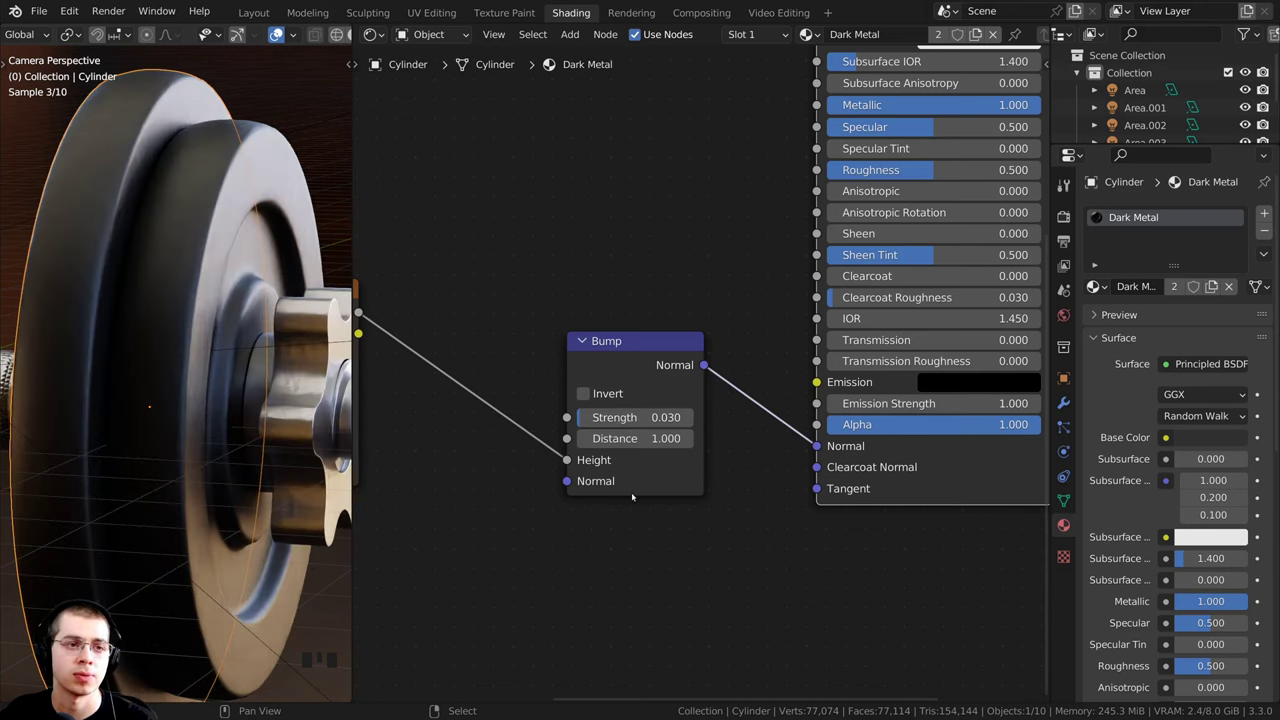
Step: Add a Voronoi Texture above the Noise Texture and connect the Object coordinates to its Vector input
scroll(437, 404, down, 2)
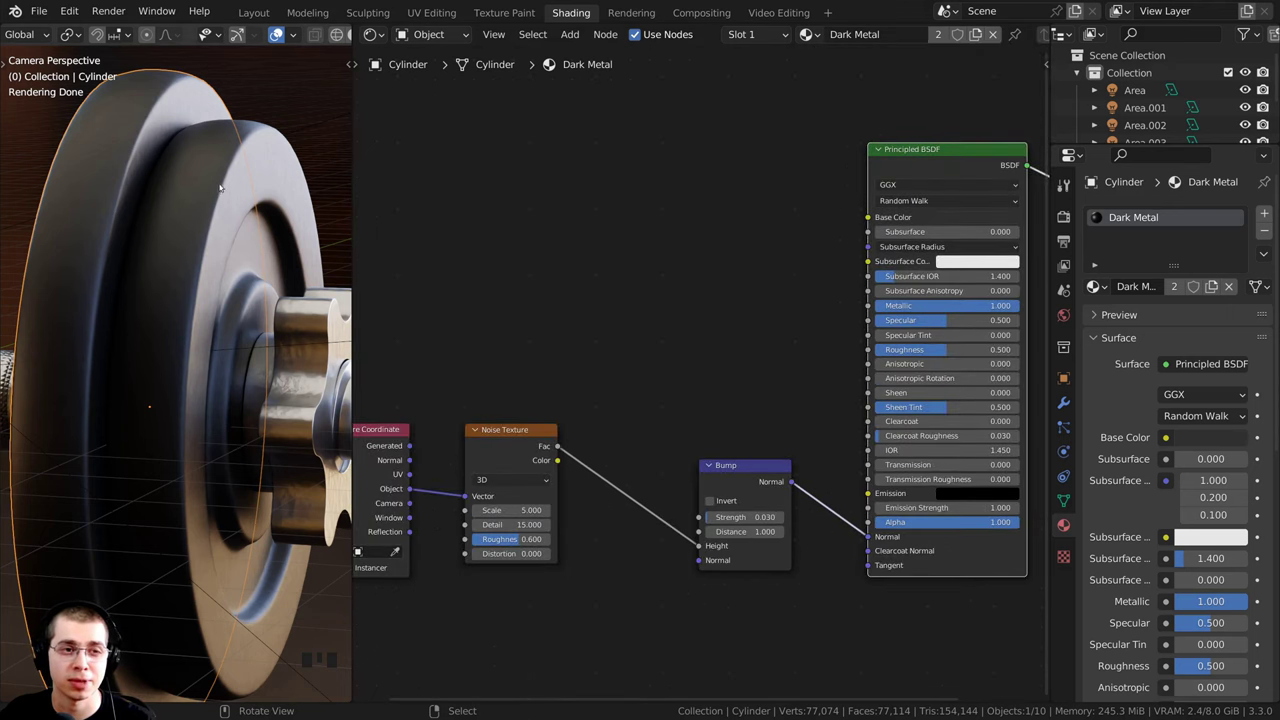
middle_drag(511, 336, 586, 323)
scroll(566, 320, up, 1)
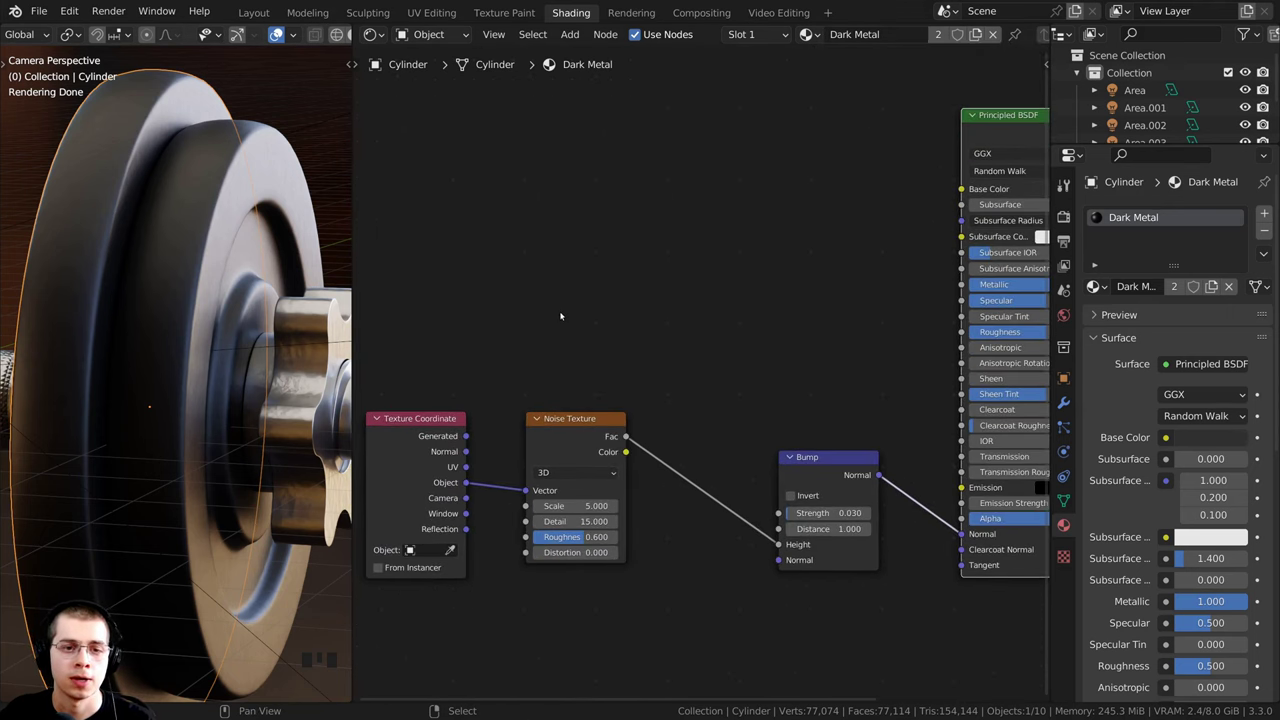
key(shift+a)
click(561, 313)
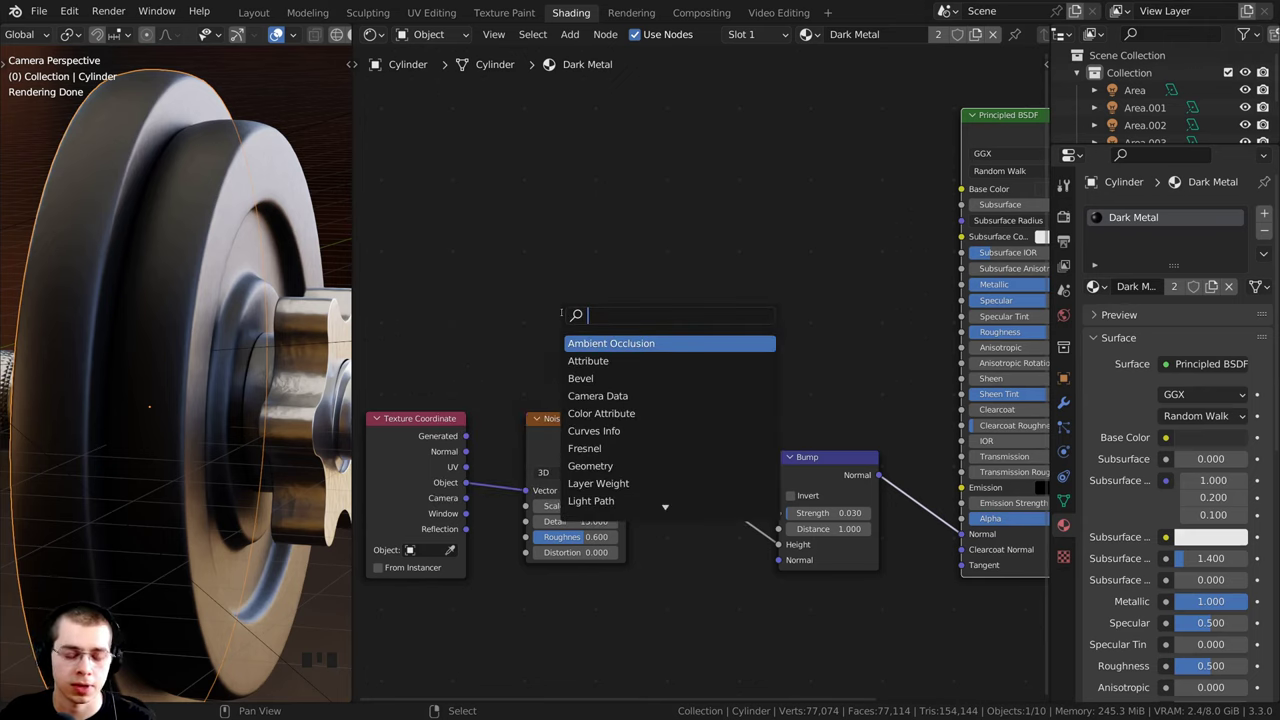
text(vor)
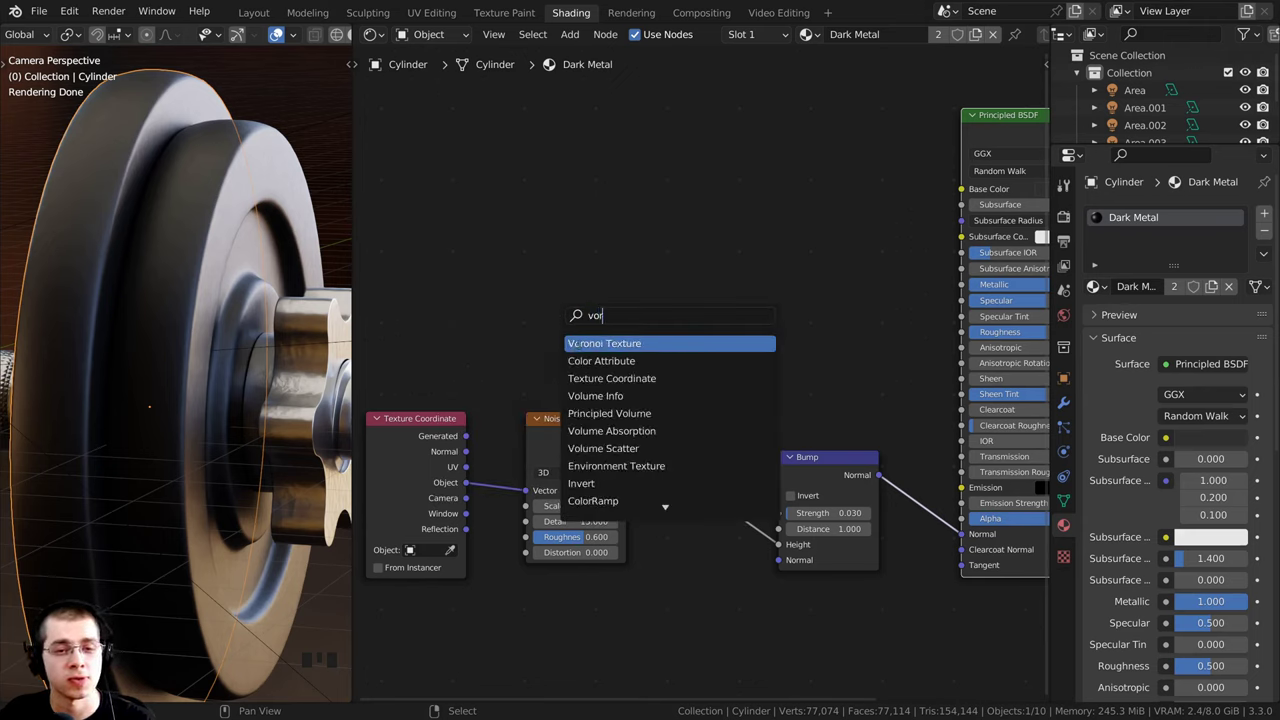
key(Return)
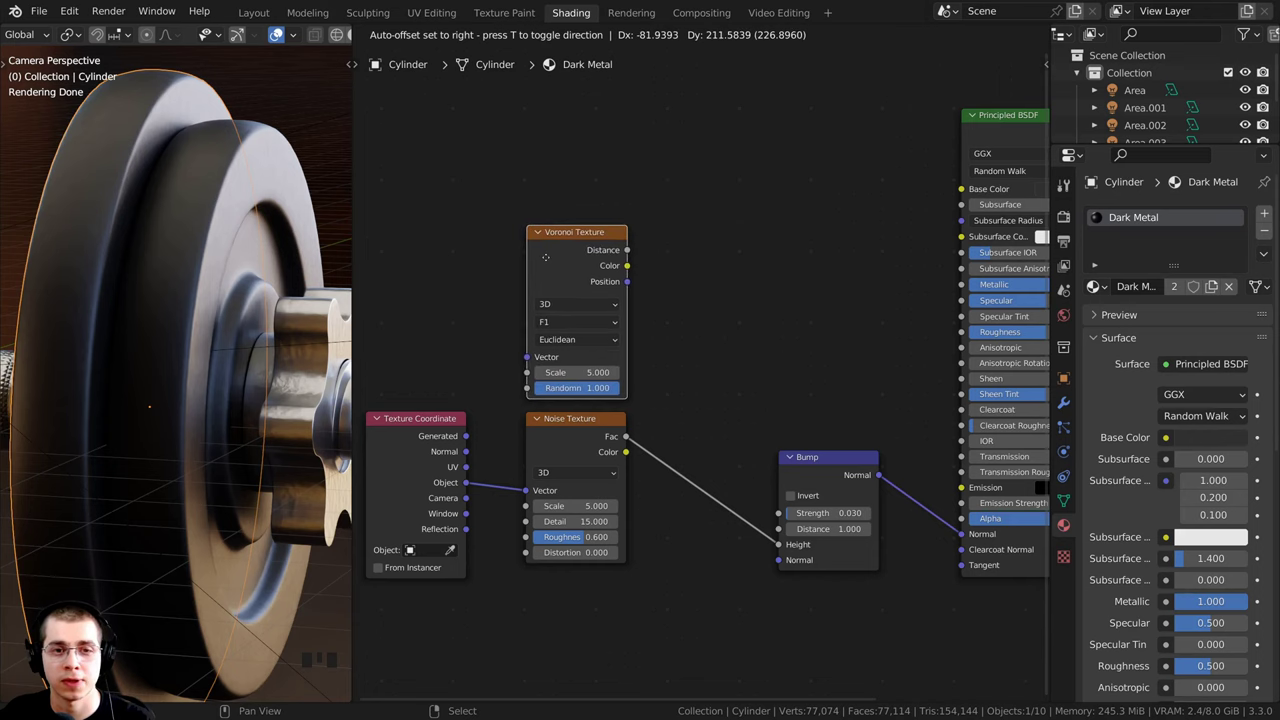
click(543, 260)
middle_drag(446, 480, 524, 454)
drag(521, 454, 601, 337)
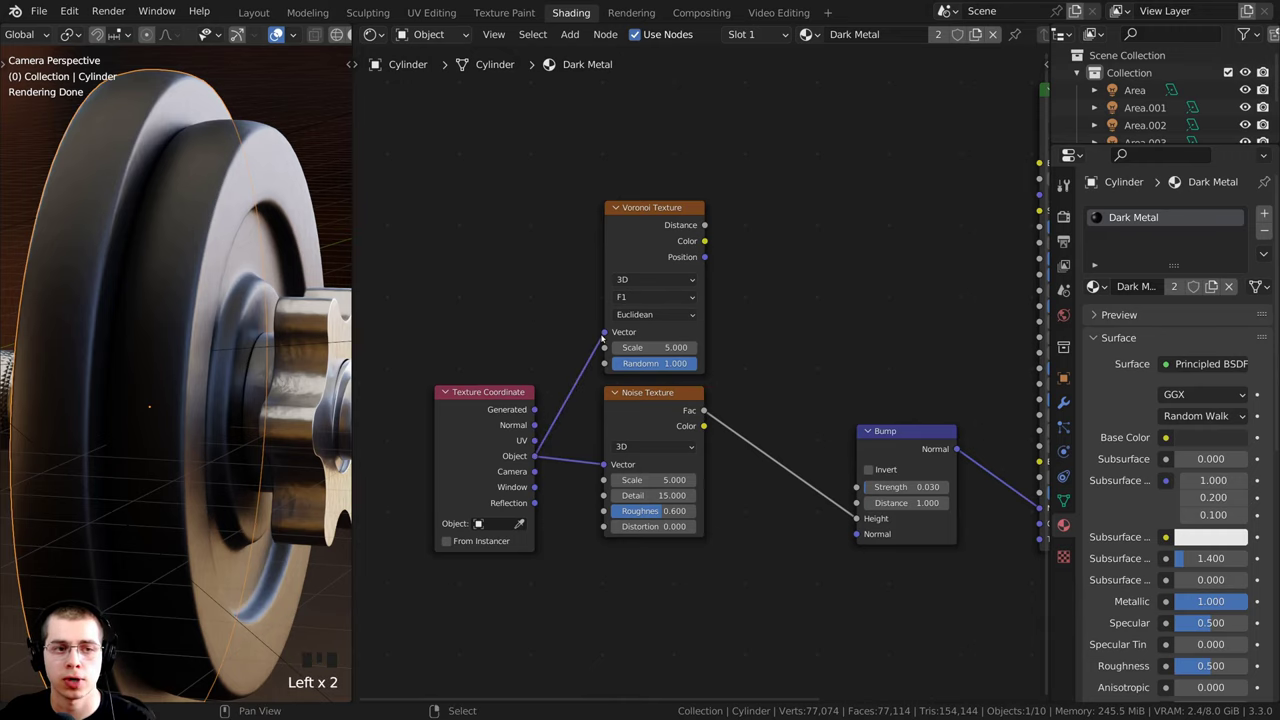
Step: Preview the Voronoi Texture directly on the weight plates and set its scale to 30
ctrl+shift+click(657, 244)
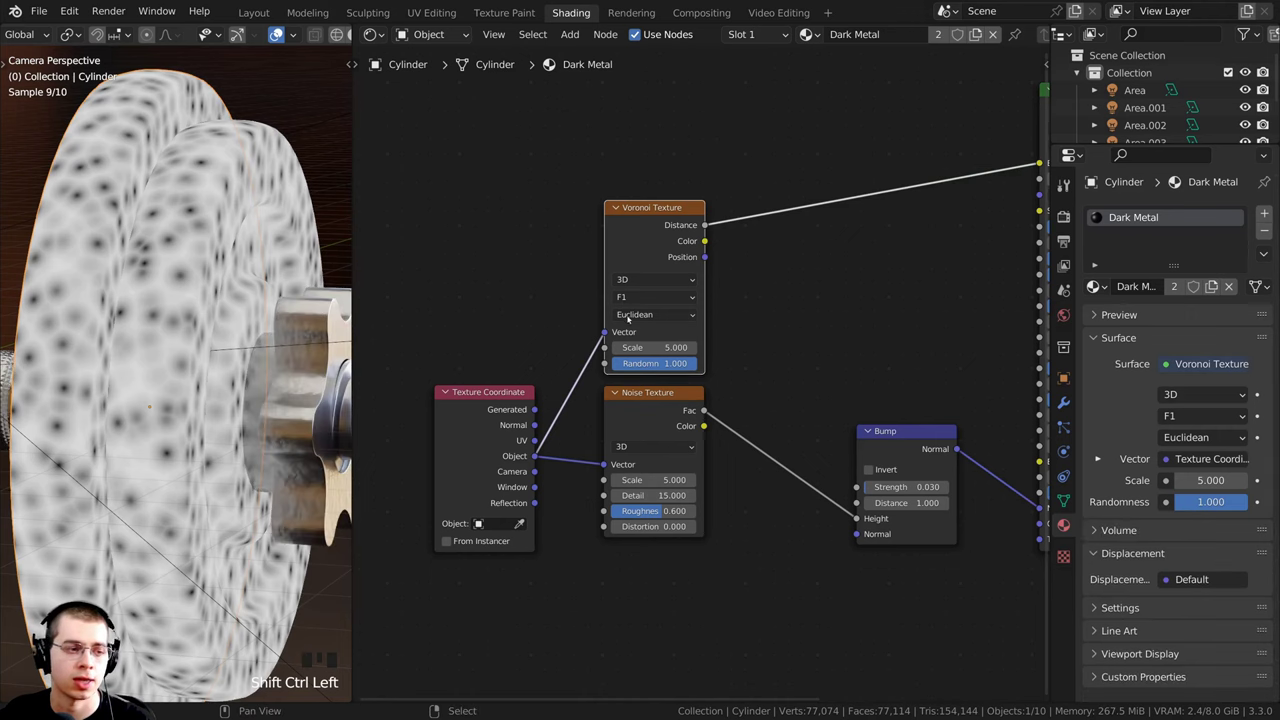
scroll(628, 318, up, 3)
mouse_move(650, 353)
mouse_down()
mouse_move(700, 353)
mouse_move(655, 352)
mouse_up()
double_click(655, 352)
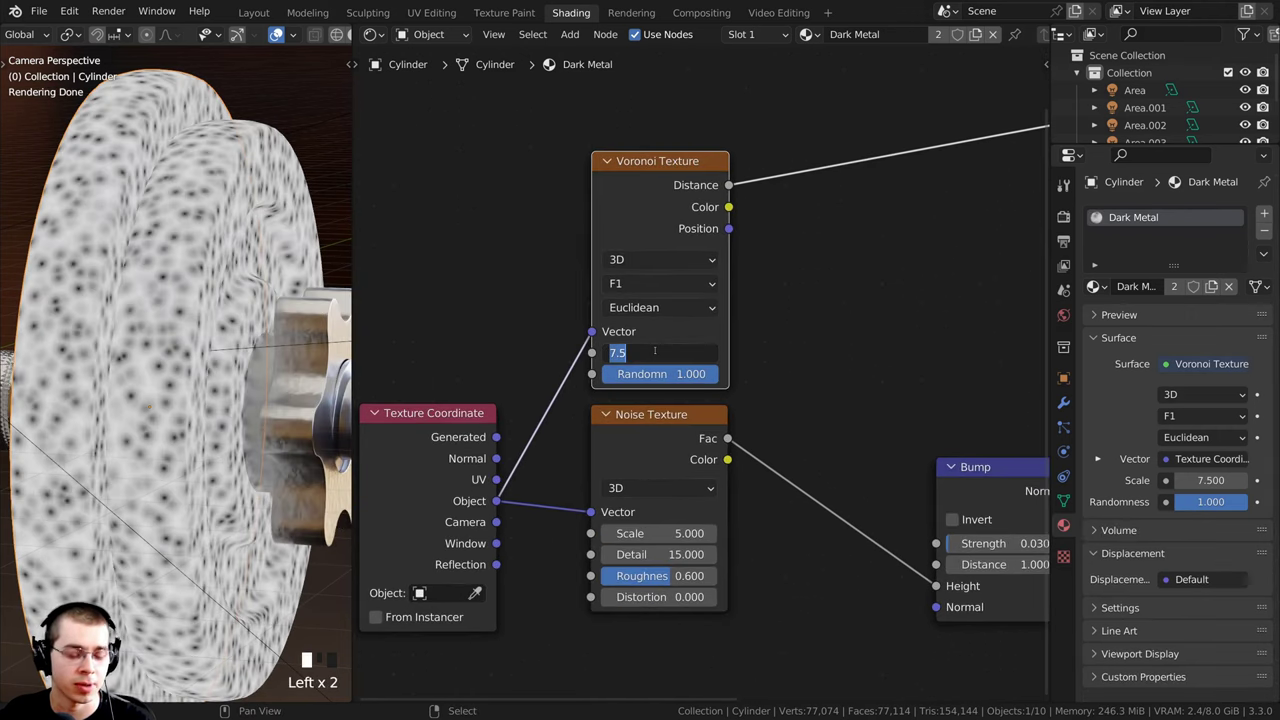
text(30)
key(Return)
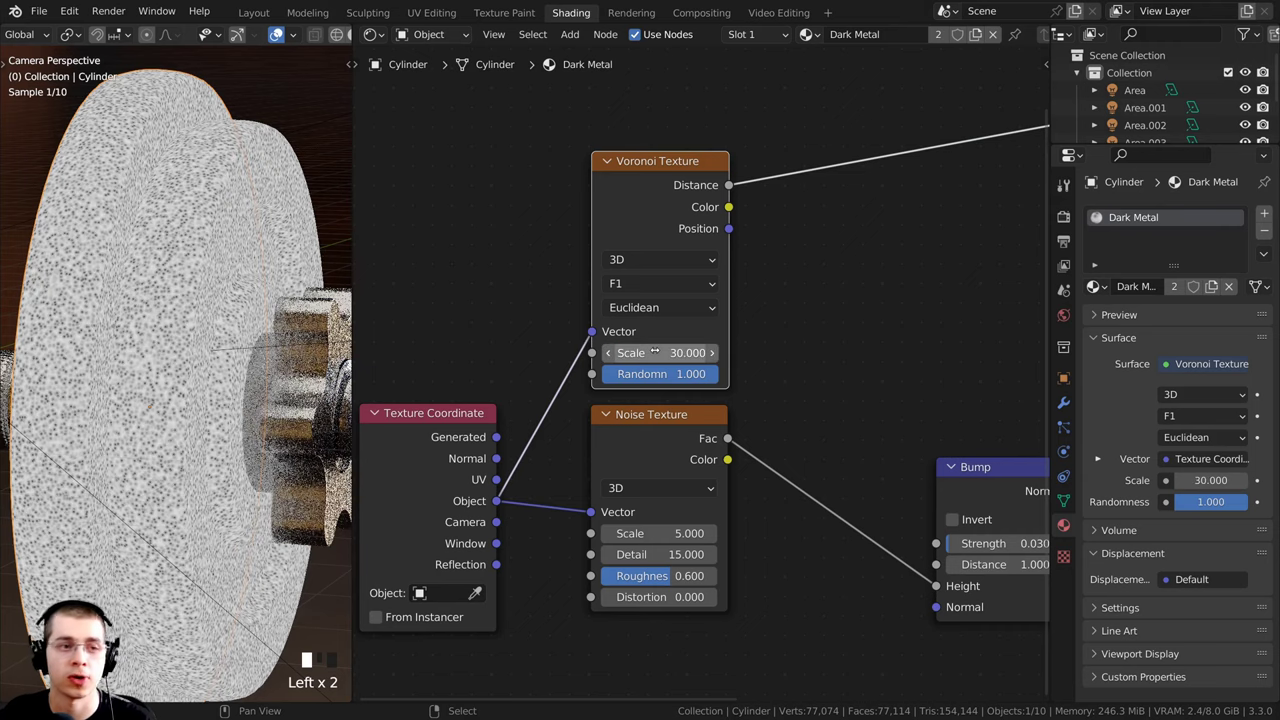
Step: Duplicate the Bump node into the link before the Principled BSDF and connect the Voronoi Texture's Distance output to the copy's Height
scroll(568, 311, down, 1)
scroll(690, 370, up, 1)
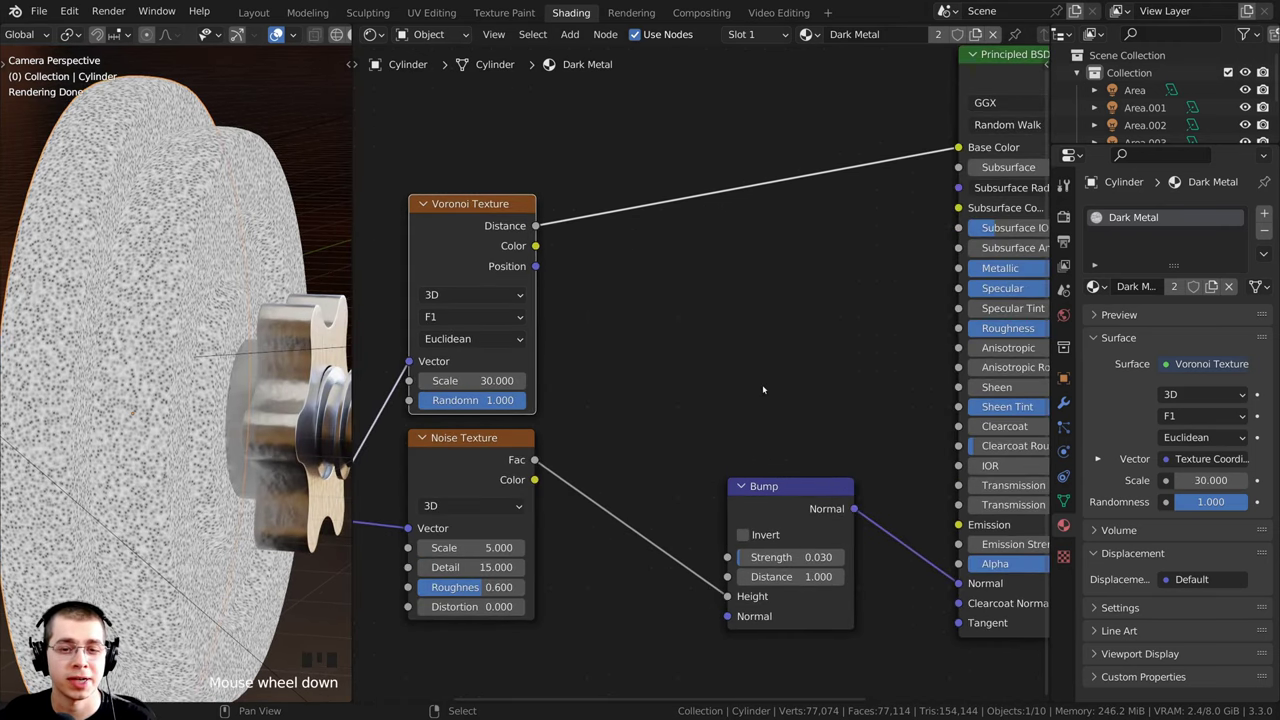
drag(810, 506, 649, 475)
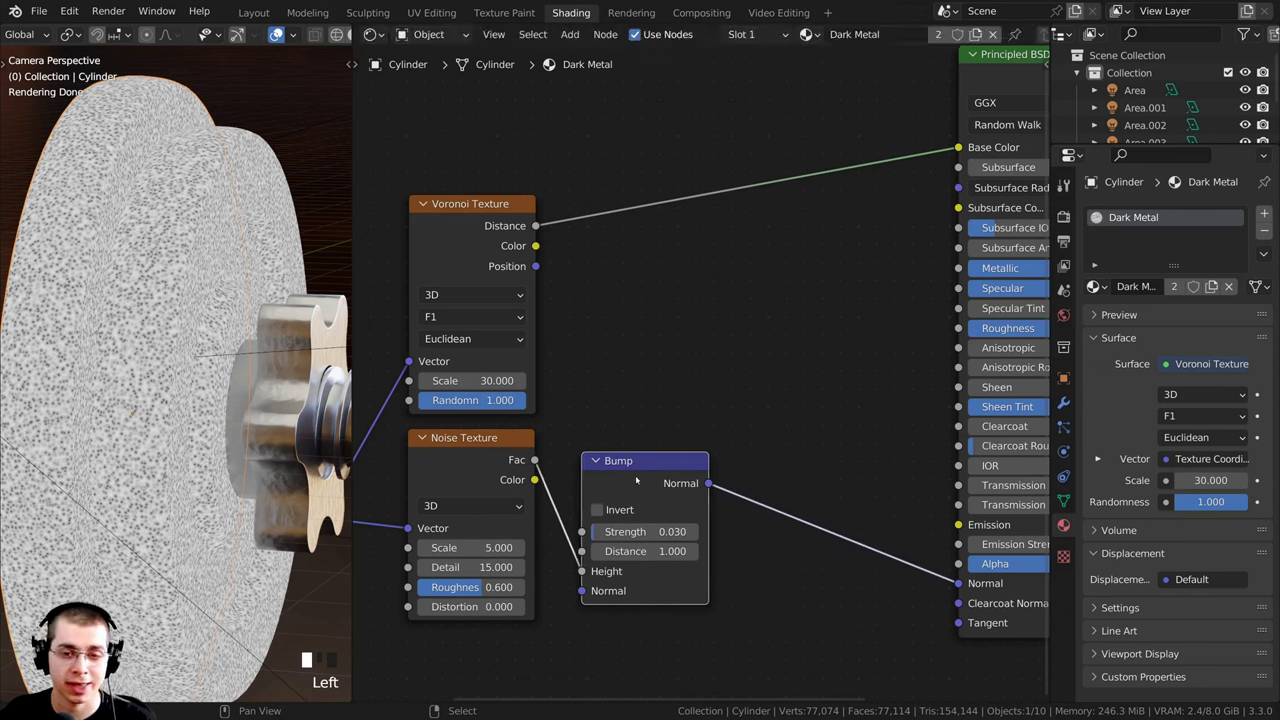
key(shift+d)
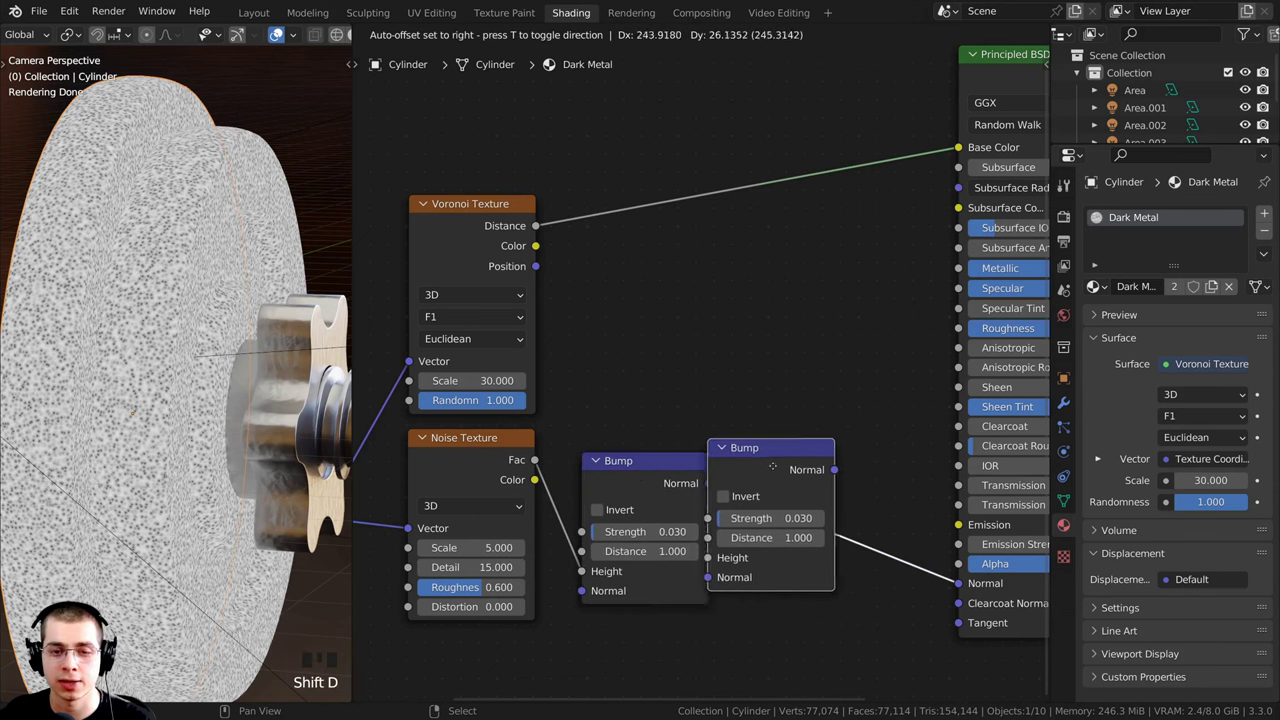
click(843, 478)
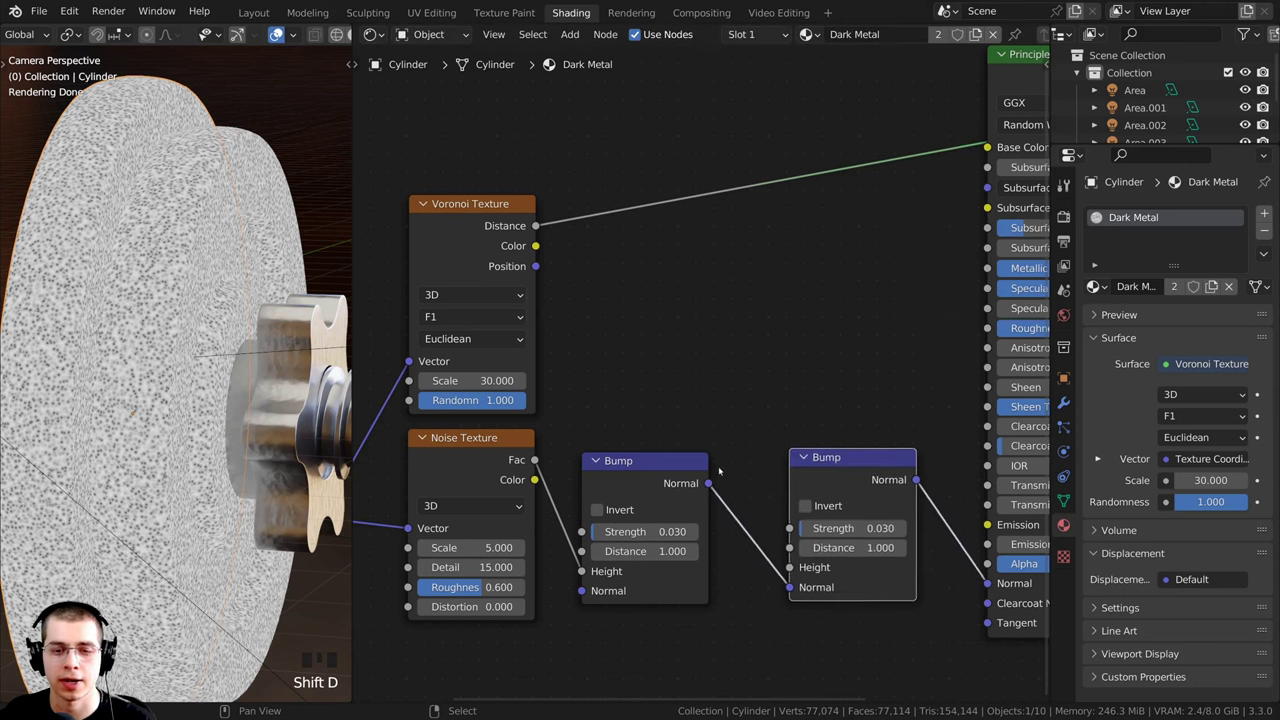
drag(618, 483, 620, 500)
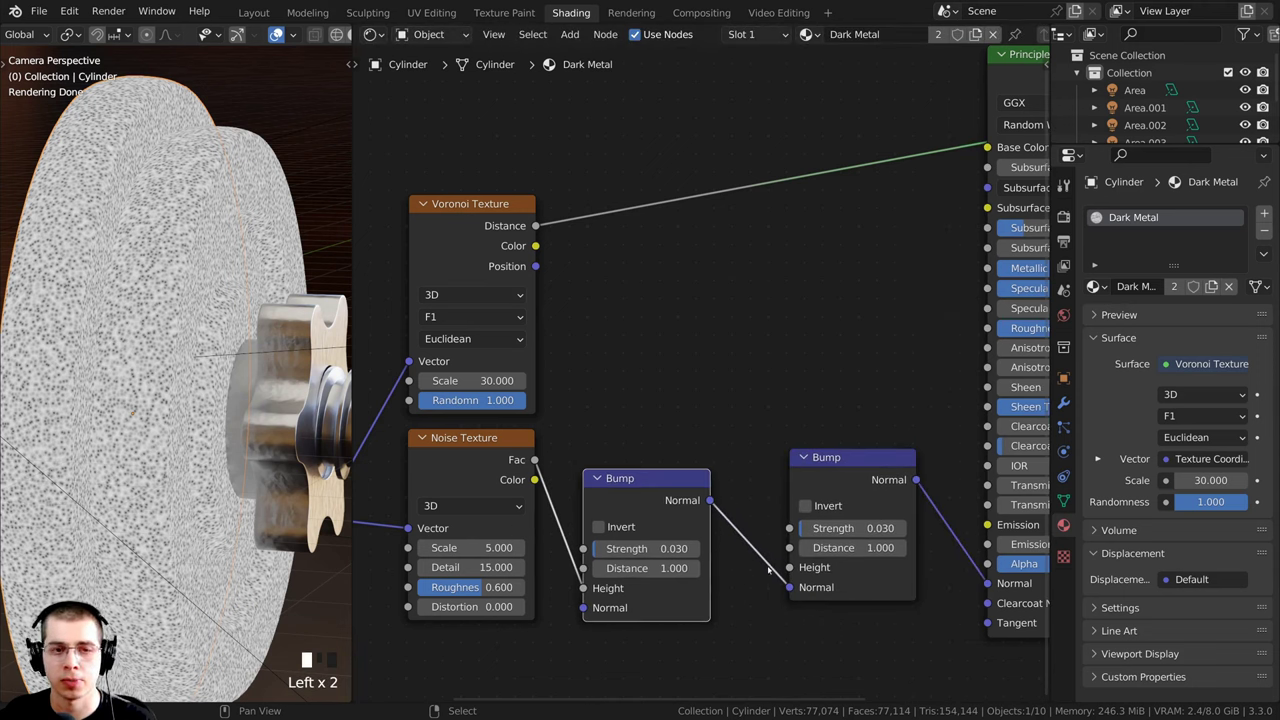
drag(535, 226, 792, 567)
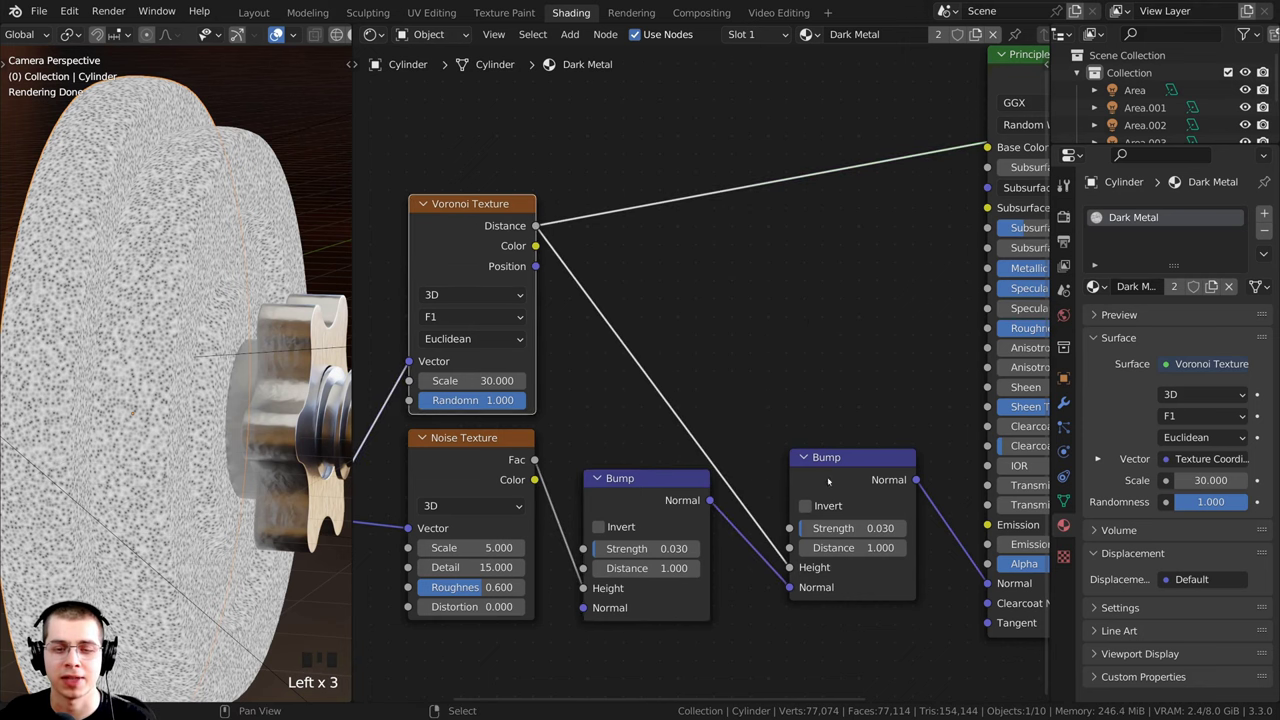
Step: Route the Principled BSDF to the Material Output again to show the full shader on the weight plates
scroll(475, 425, down, 2)
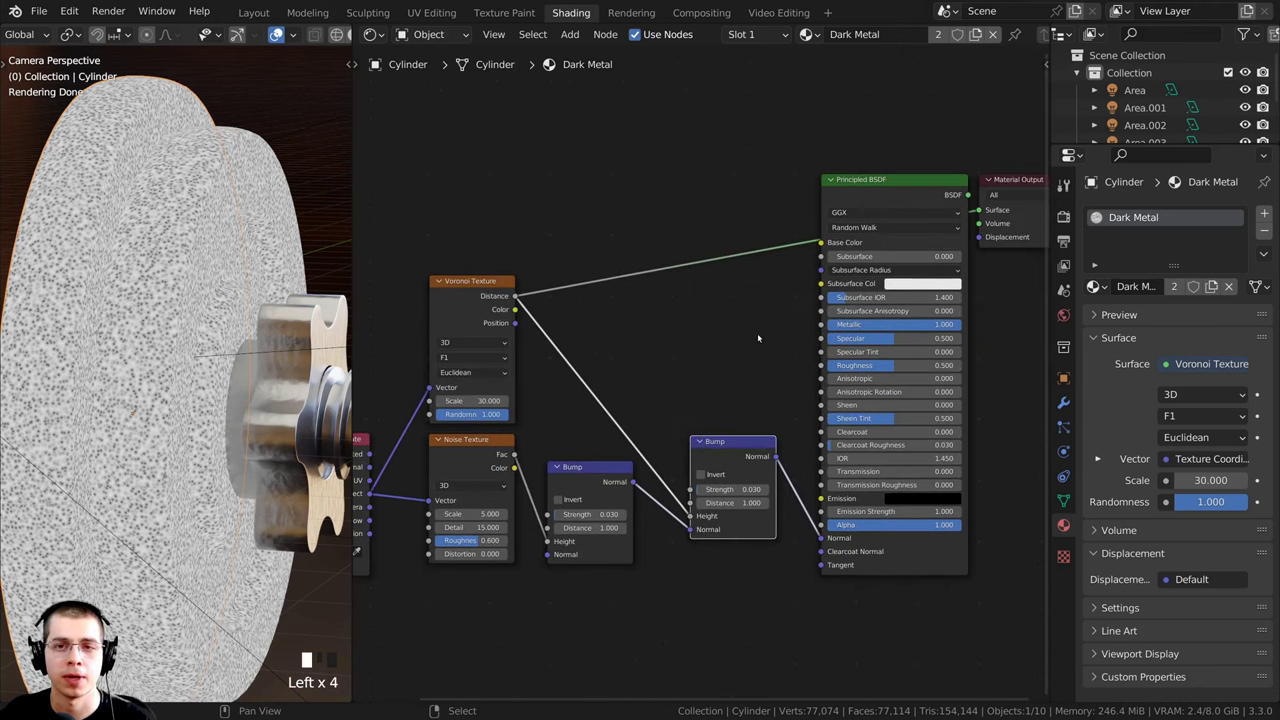
ctrl+shift+click(876, 191)
drag(861, 193, 855, 193)
shift+middle_drag(267, 315, 261, 417)
scroll(262, 415, up, 2)
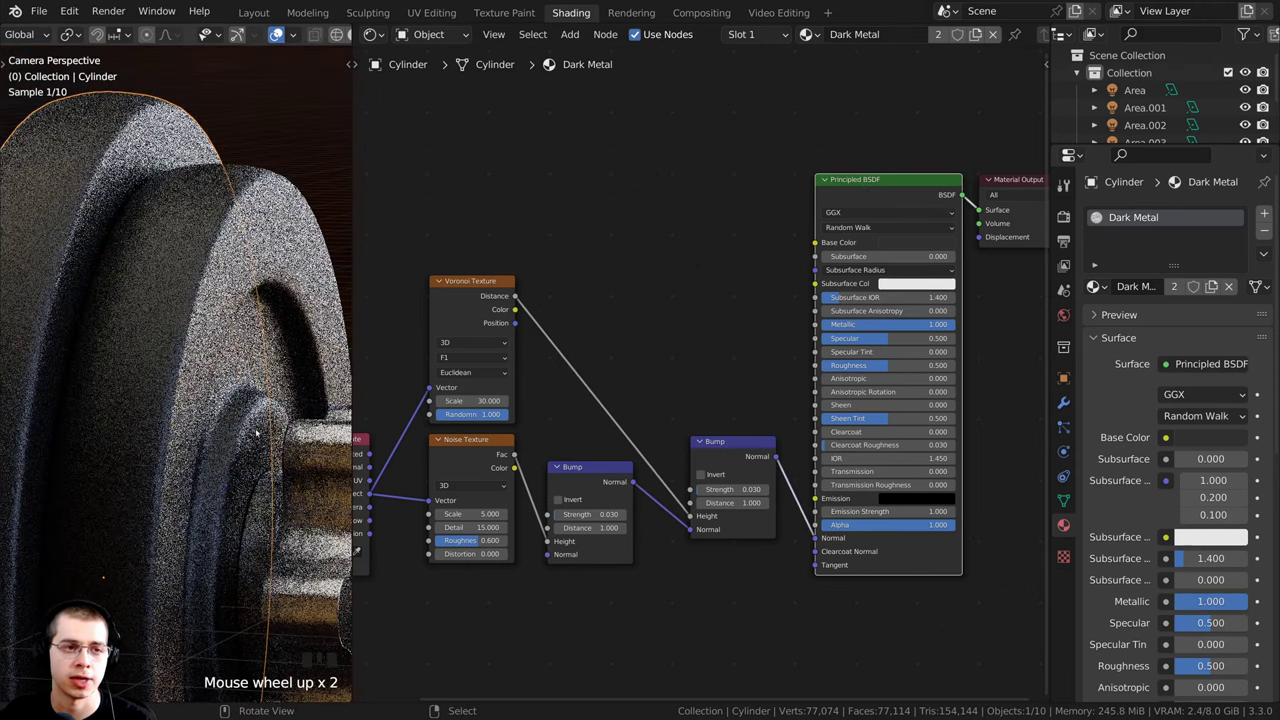
Step: Raise the second Bump node's strength to about 0.354 and examine the Voronoi bumps on the weight plate up close
scroll(711, 488, up, 6)
middle_drag(715, 546, 715, 411)
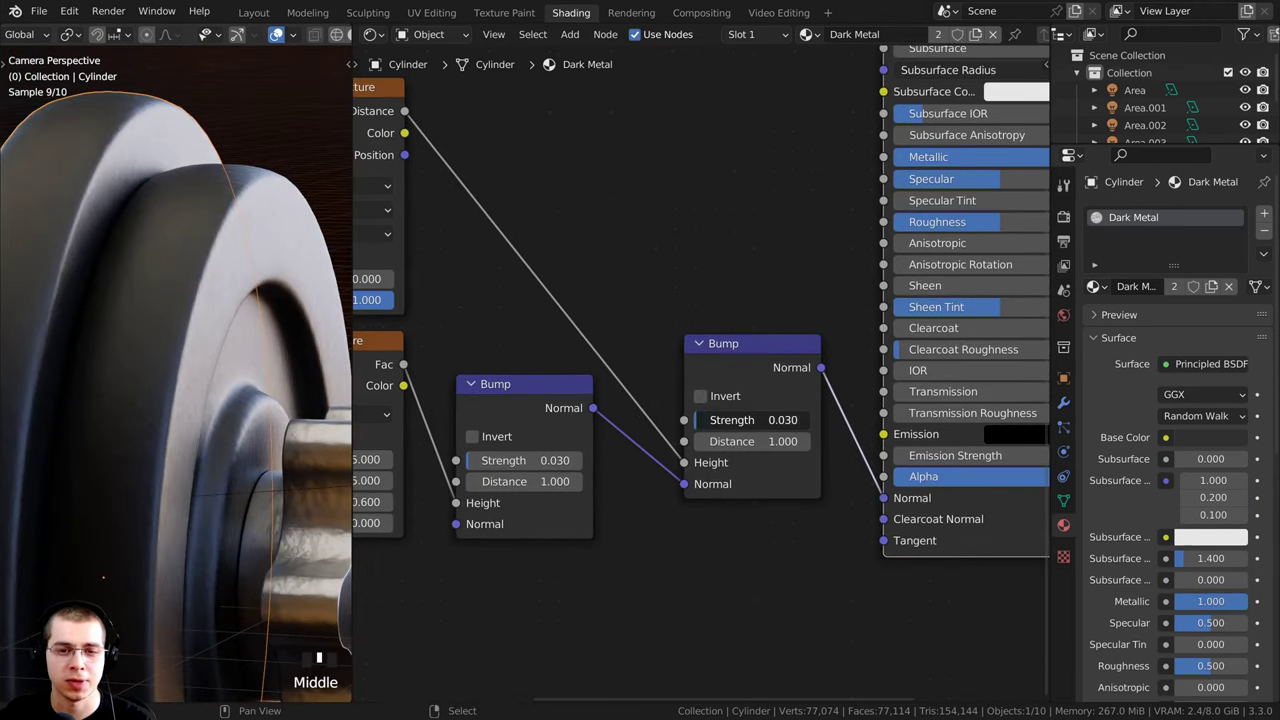
drag(716, 420, 786, 420)
scroll(171, 505, up, 2)
scroll(171, 505, up, 1)
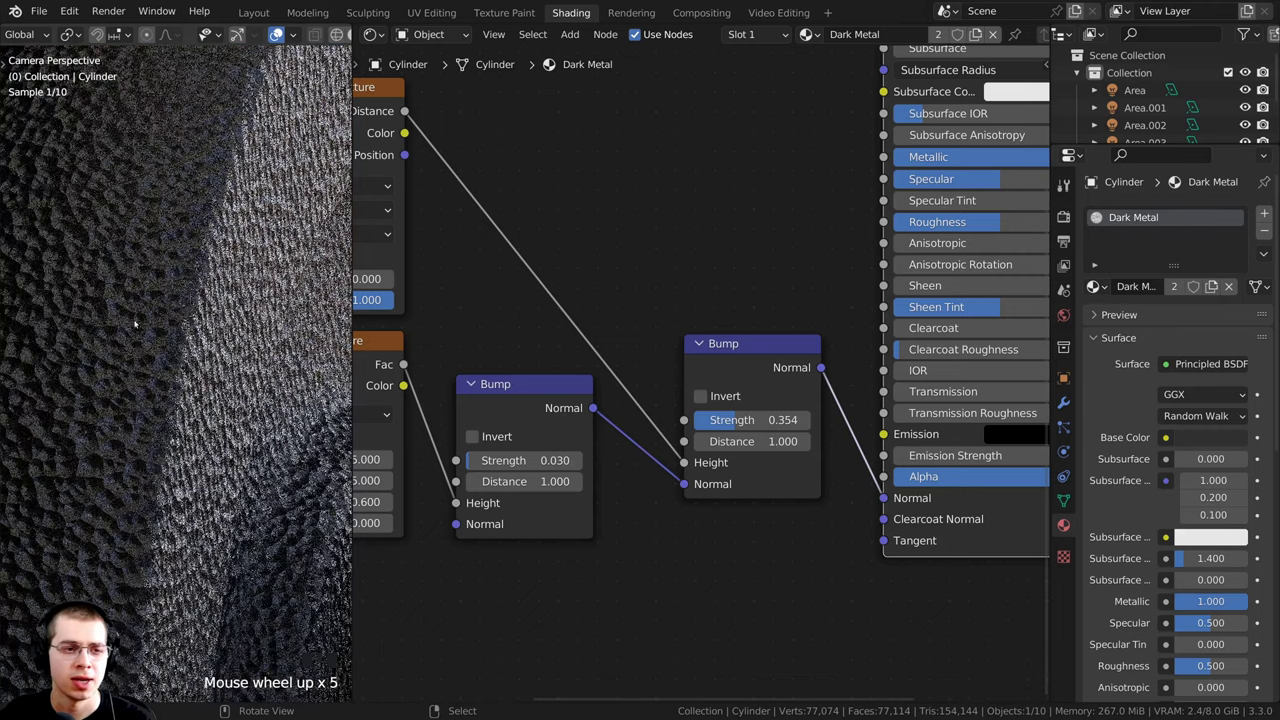
shift+middle_drag(171, 505, 136, 373)
scroll(136, 373, up, 2)
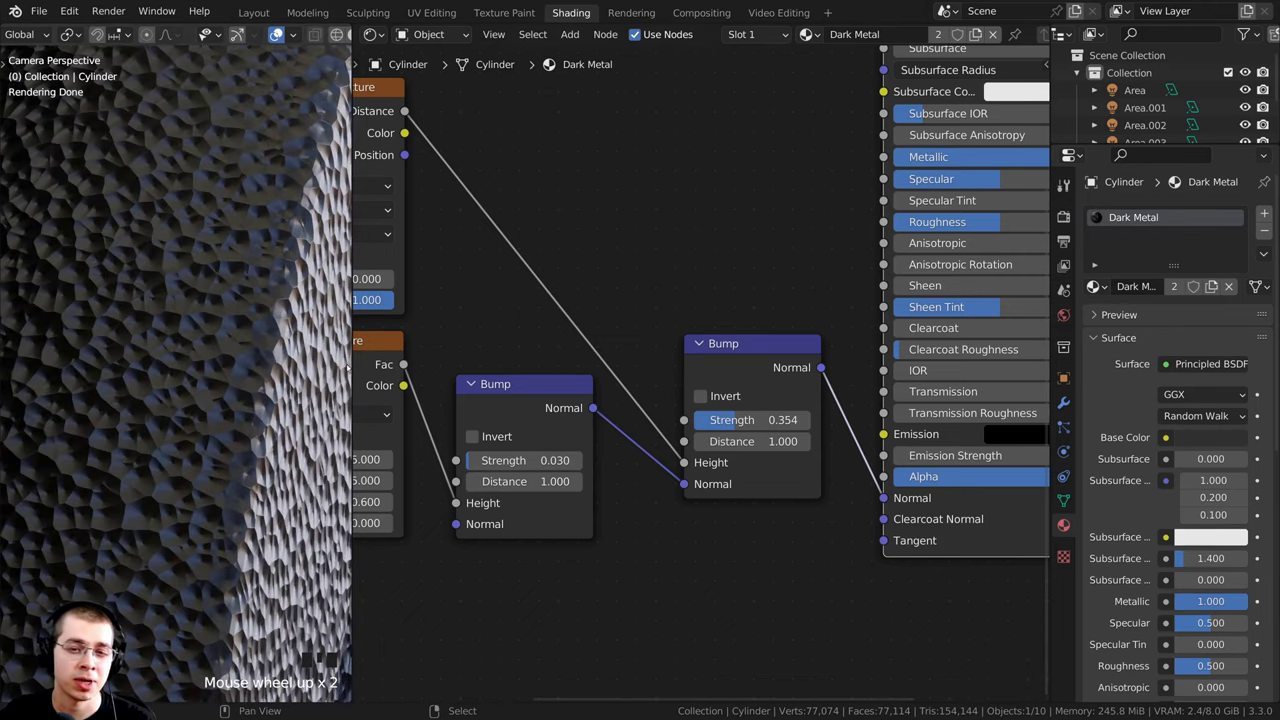
Step: Set the second Bump node's strength to 0.02 and inspect the weight plate's surface
click(735, 420)
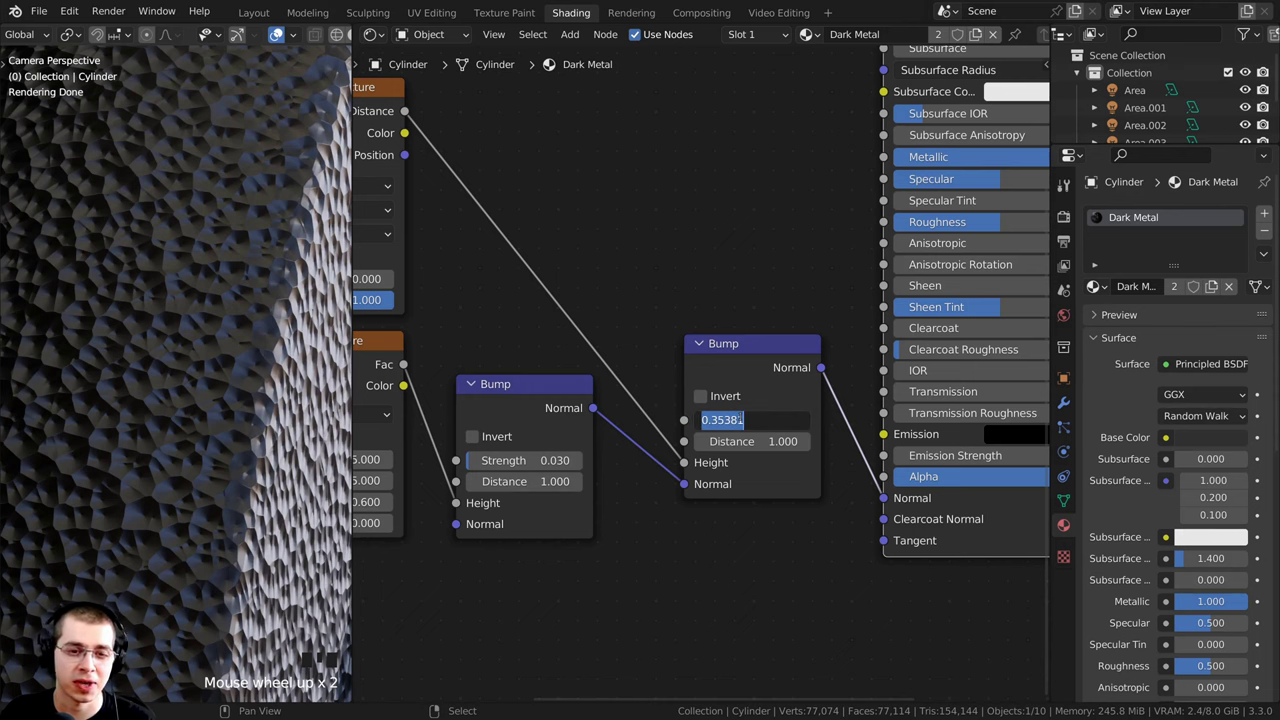
text(.02)
key(Return)
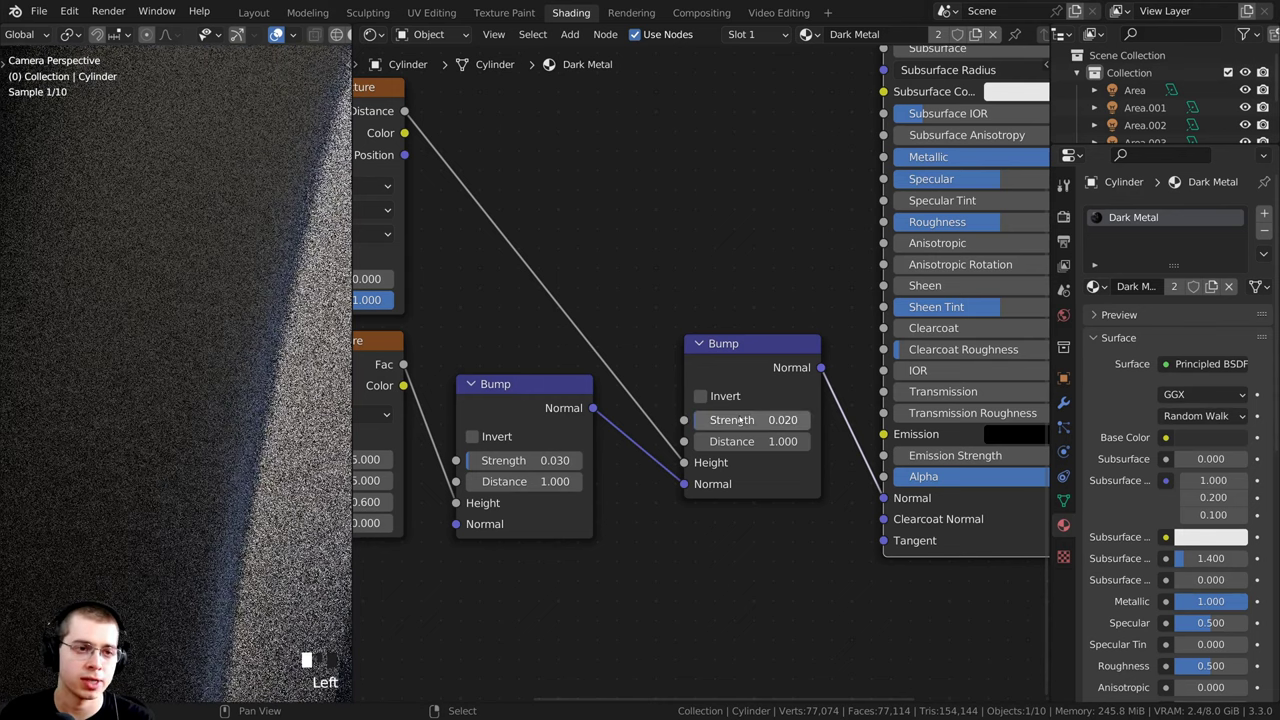
shift+middle_drag(222, 486, 204, 395)
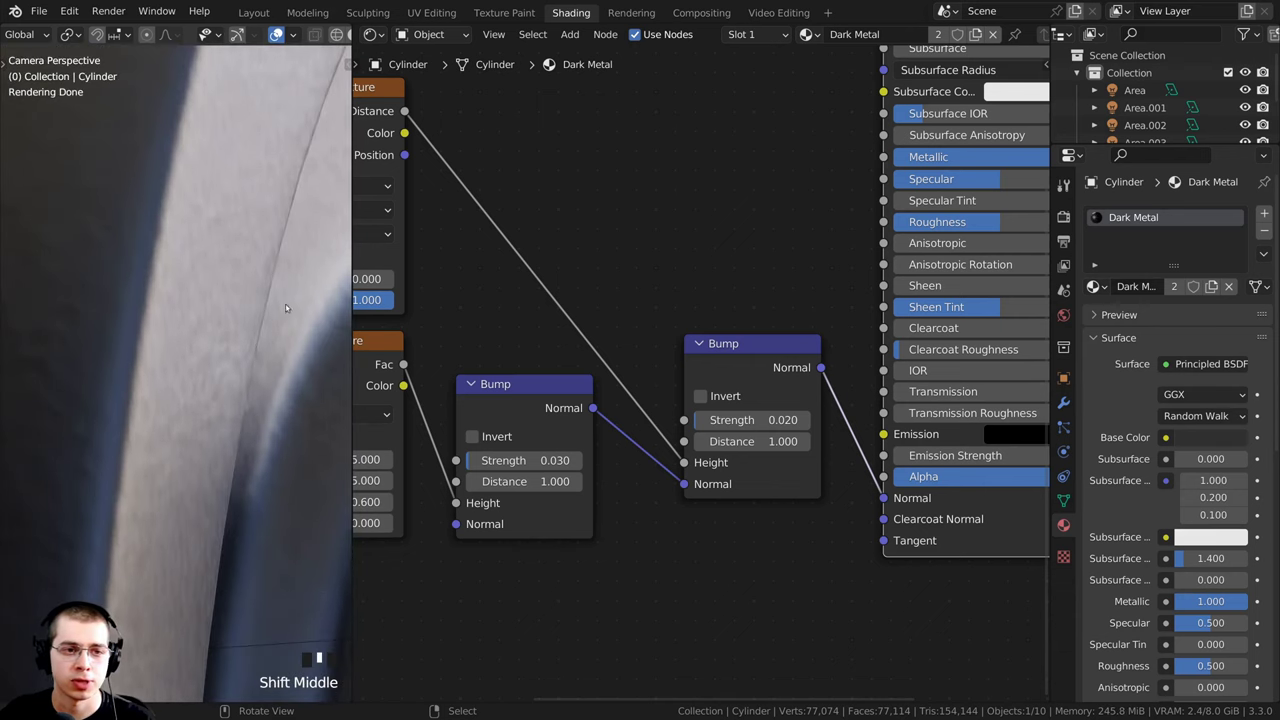
Step: Examine both weight plates as a whole together with the Dark Metal texture and Bump nodes
shift+middle_drag(184, 488, 200, 440)
scroll(172, 442, down, 2)
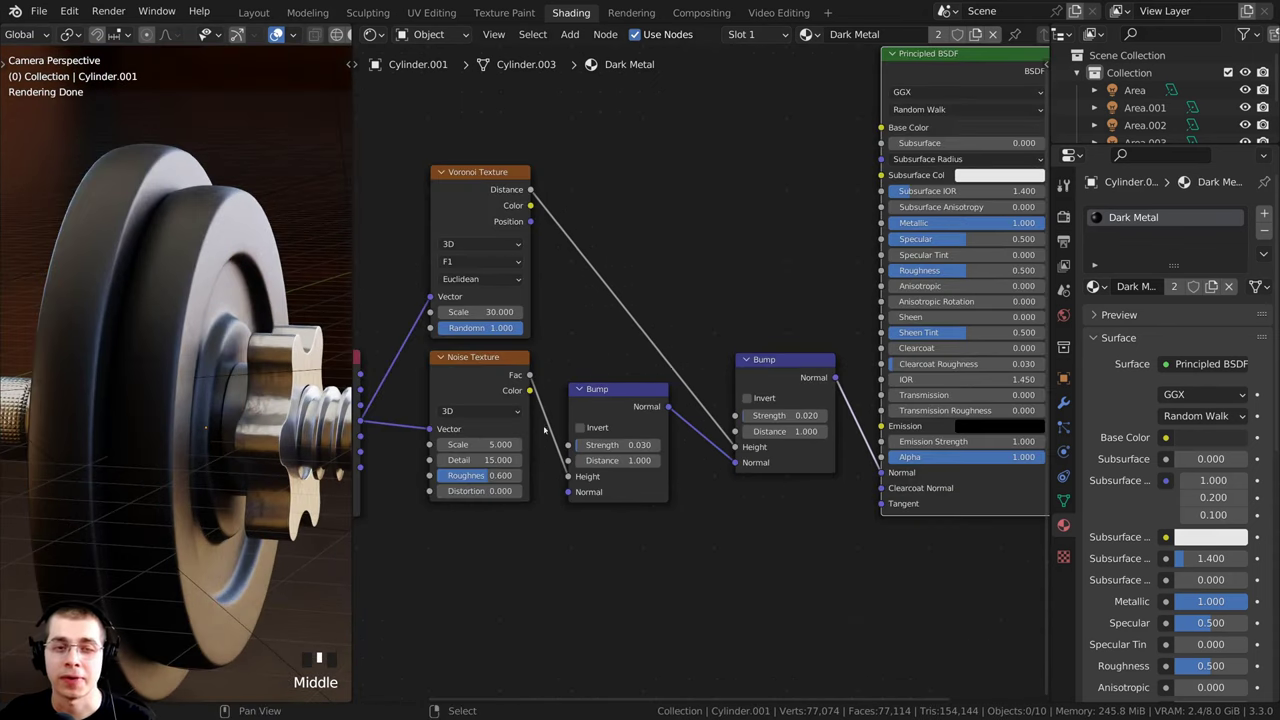
middle_drag(673, 305, 698, 392)
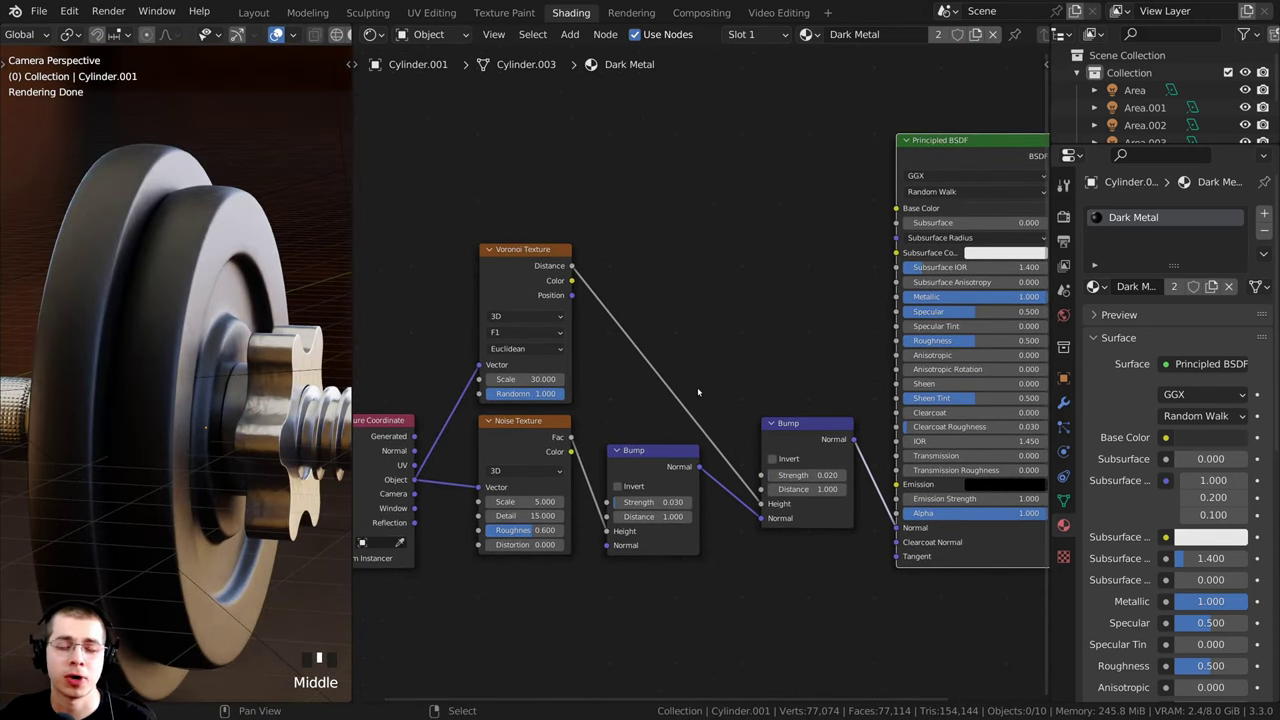
drag(806, 439, 802, 443)
middle_drag(694, 308, 737, 351)
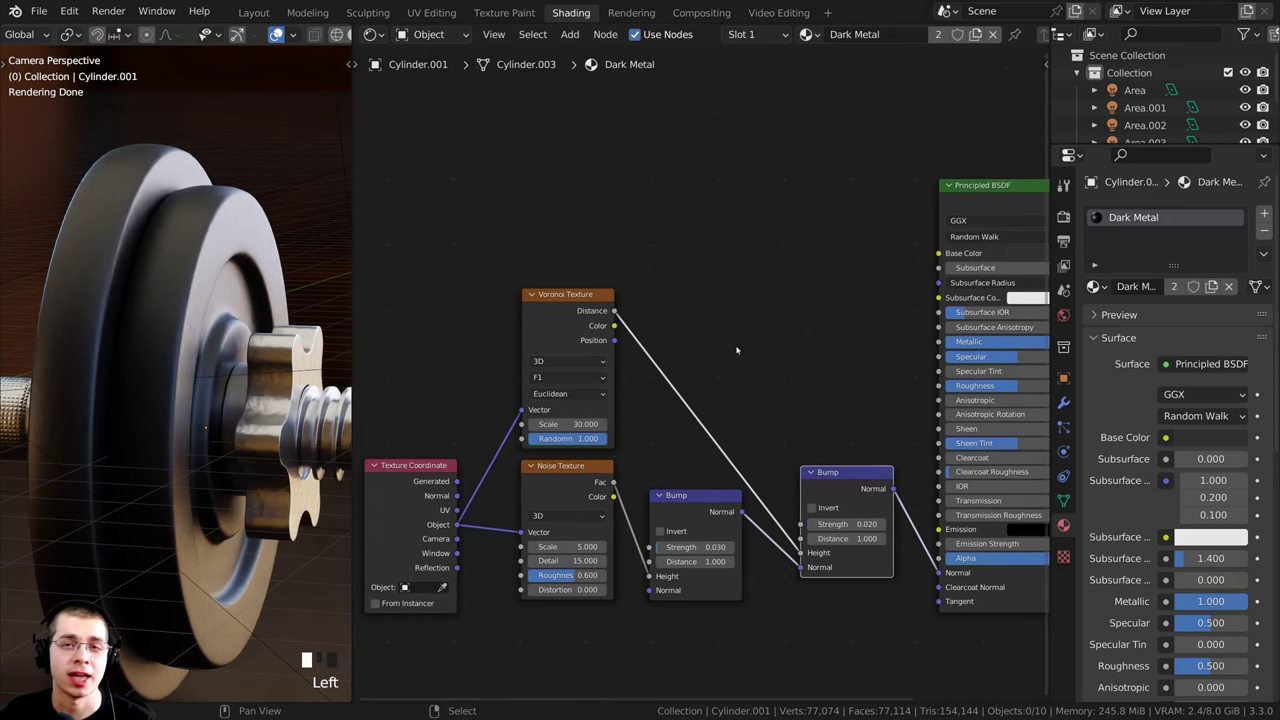
scroll(711, 303, down, 1)
middle_drag(711, 303, 729, 317)
scroll(641, 276, down, 1)
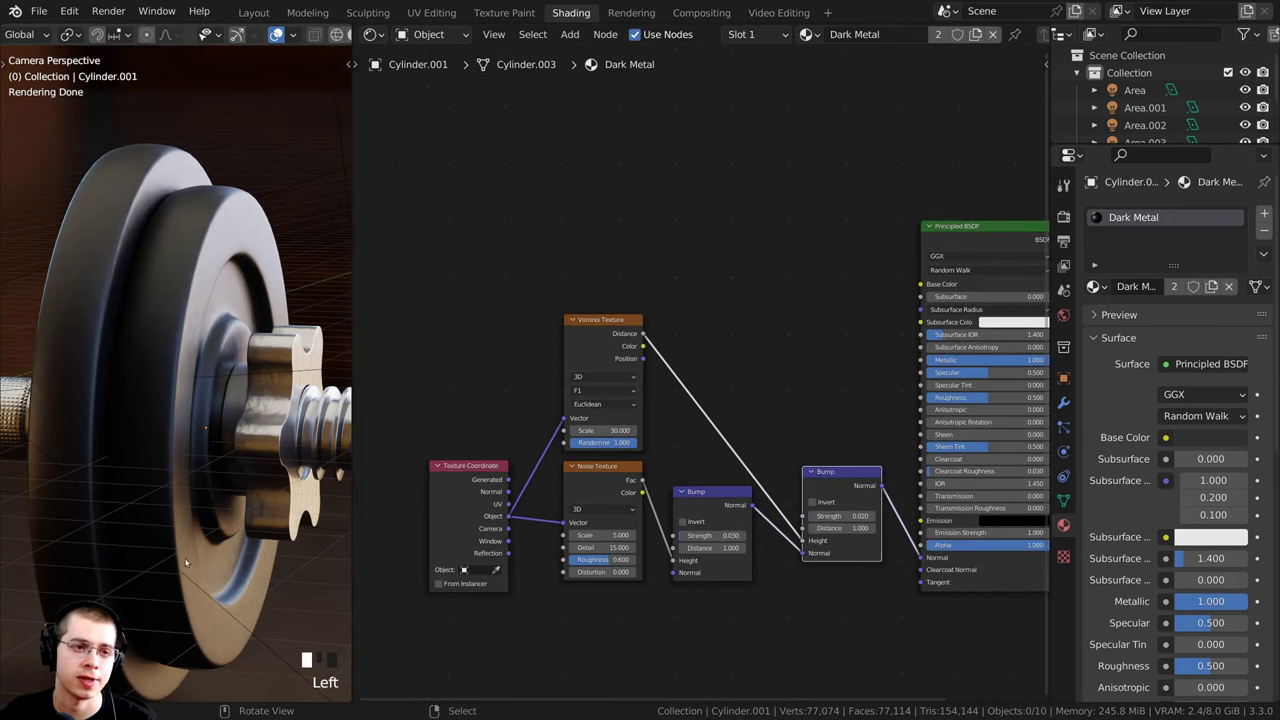
Step: Select the outer weight plate, nudge the two Bump nodes slightly lower in the node tree, and deselect all nodes
right_click(163, 330)
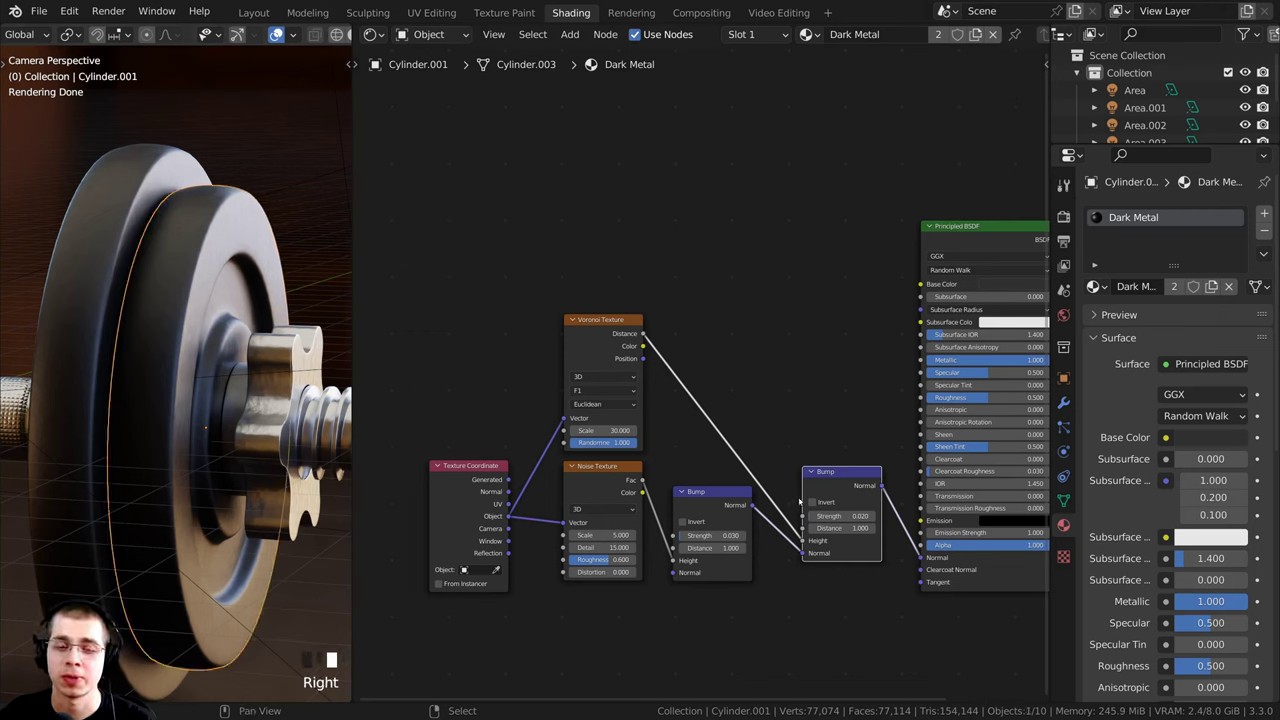
drag(800, 502, 803, 508)
drag(727, 492, 728, 509)
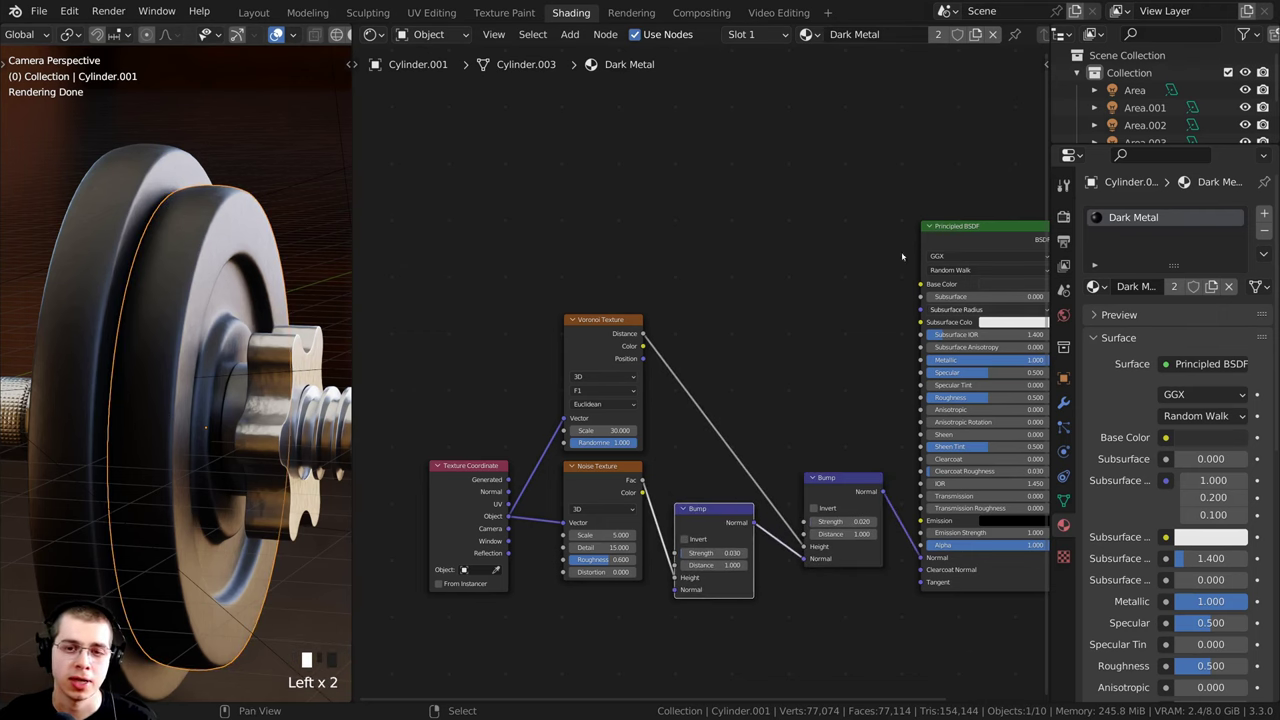
key(a)
key(a)
key(a)
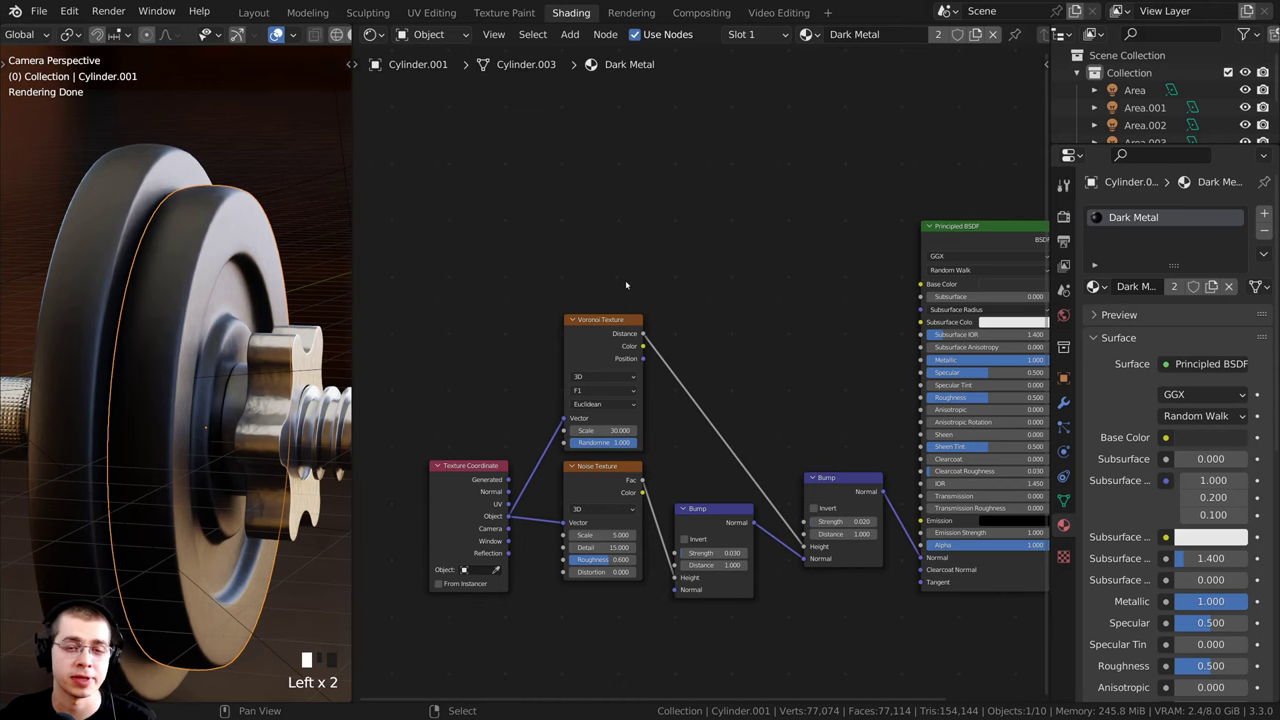
Step: Add an Image Texture node above the Voronoi Texture in the Dark Metal node tree
middle_drag(626, 285, 664, 283)
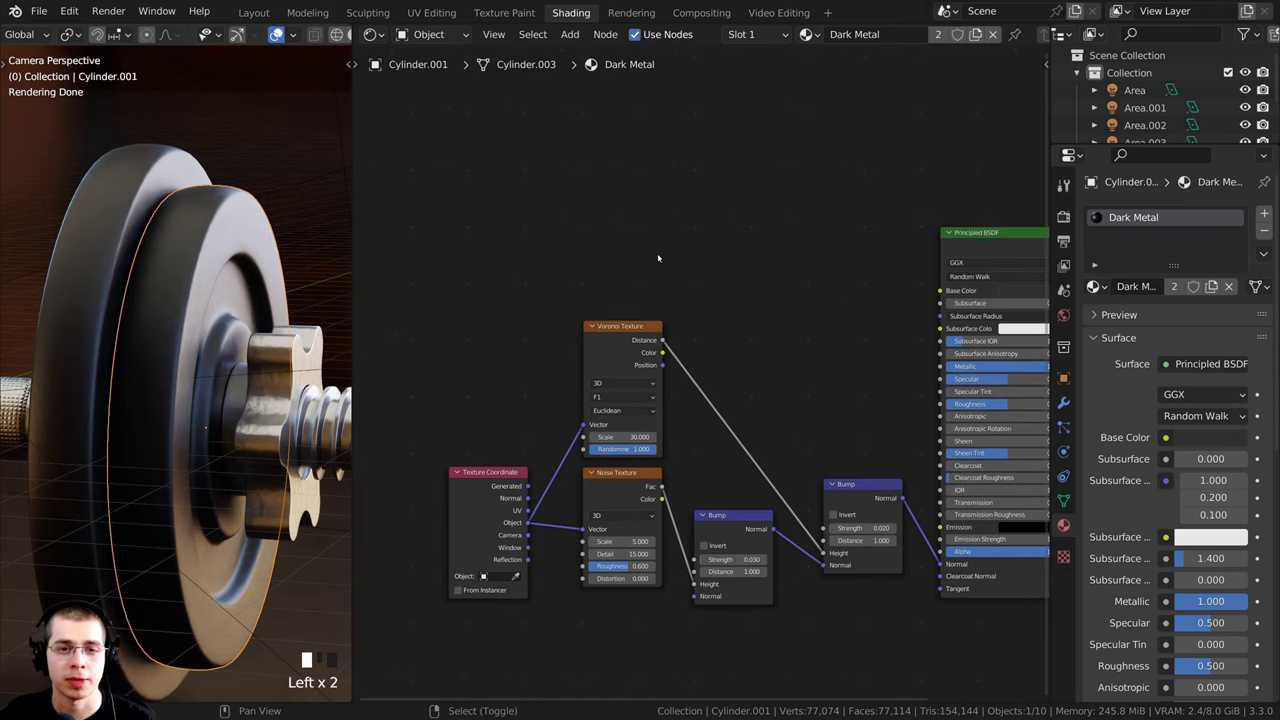
key(shift+a)
click(650, 256)
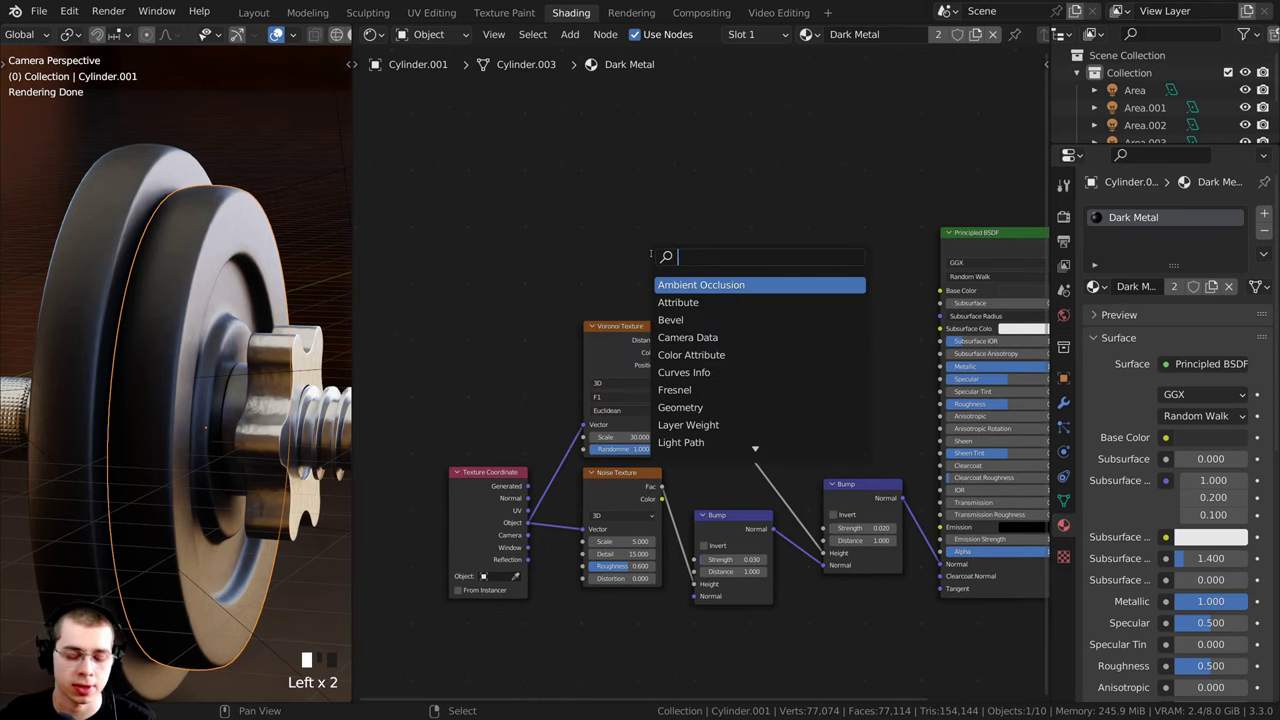
text(image)
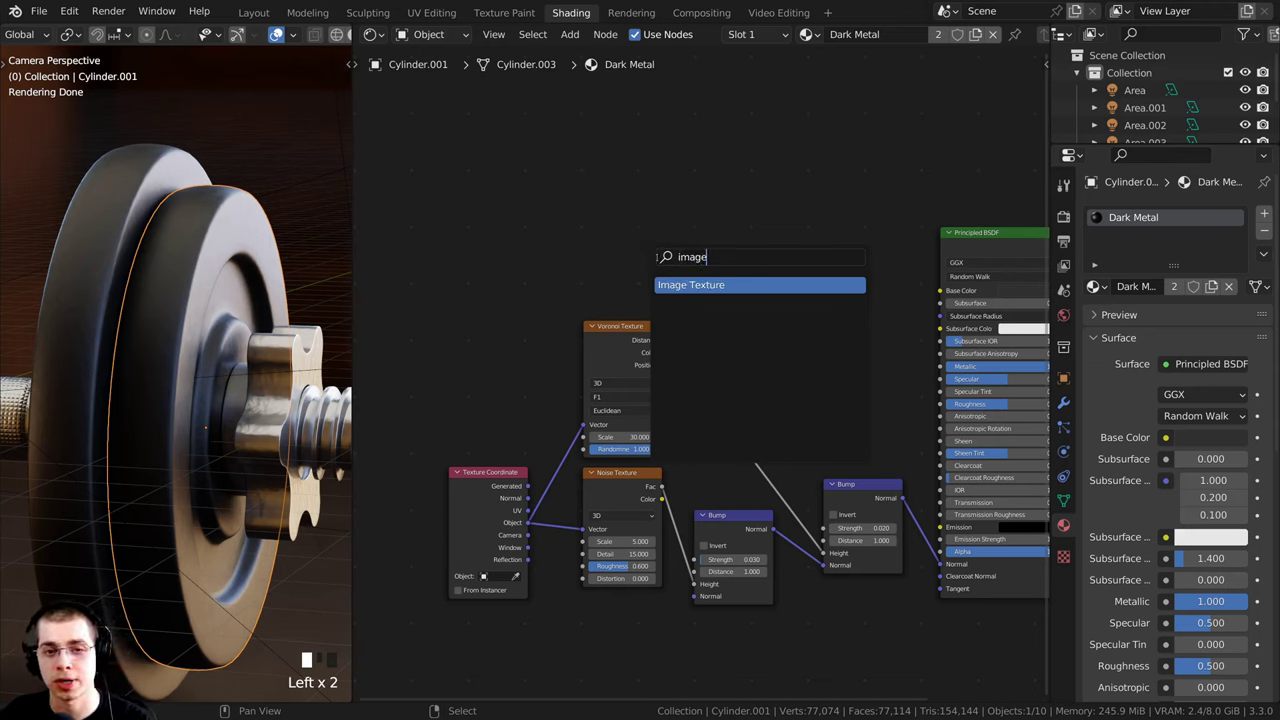
click(676, 285)
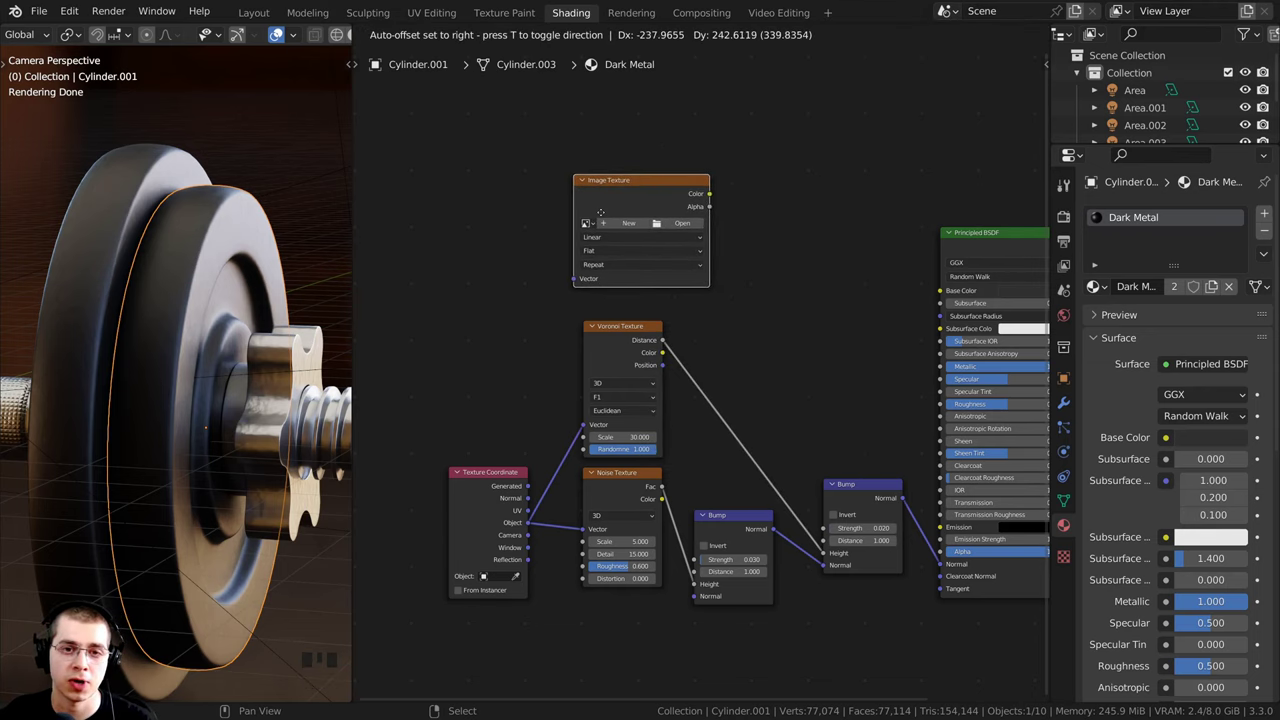
click(601, 219)
Step: Load Metal001_4K_Roughness.jpg from the Metal001_4K-JPG textures folder into the Image Texture node
scroll(703, 400, up, 2)
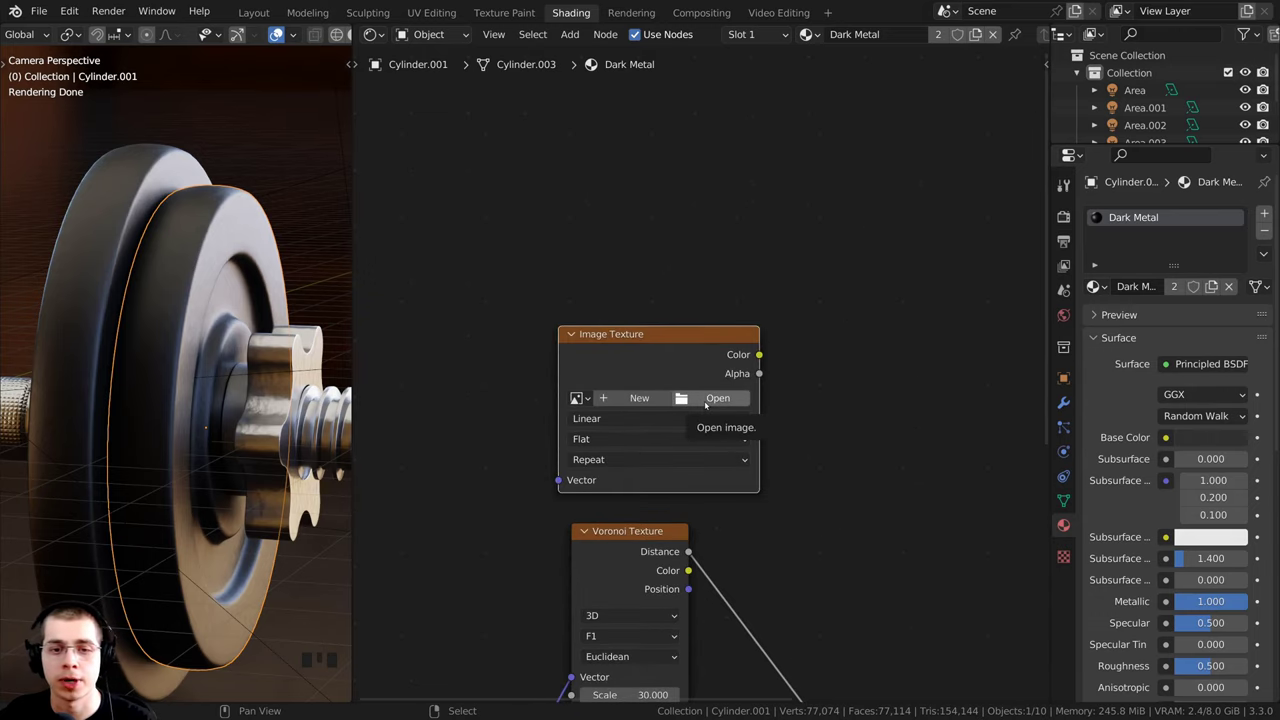
click(706, 403)
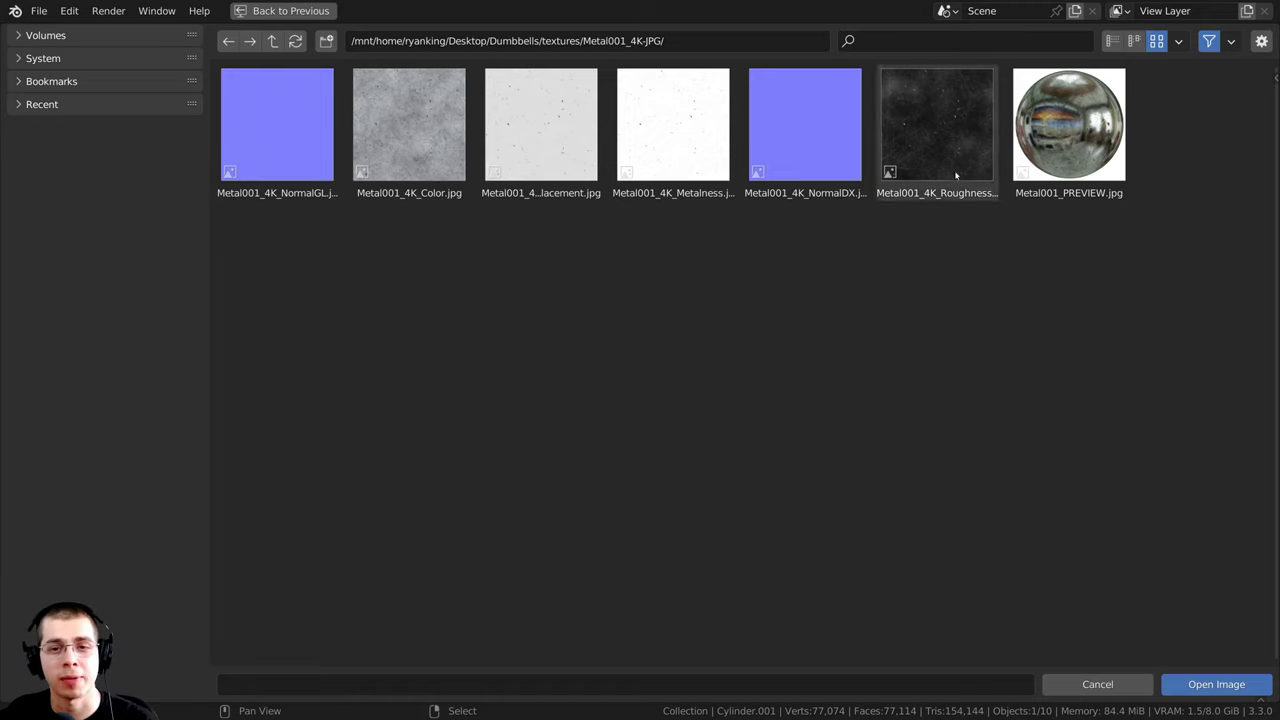
click(942, 132)
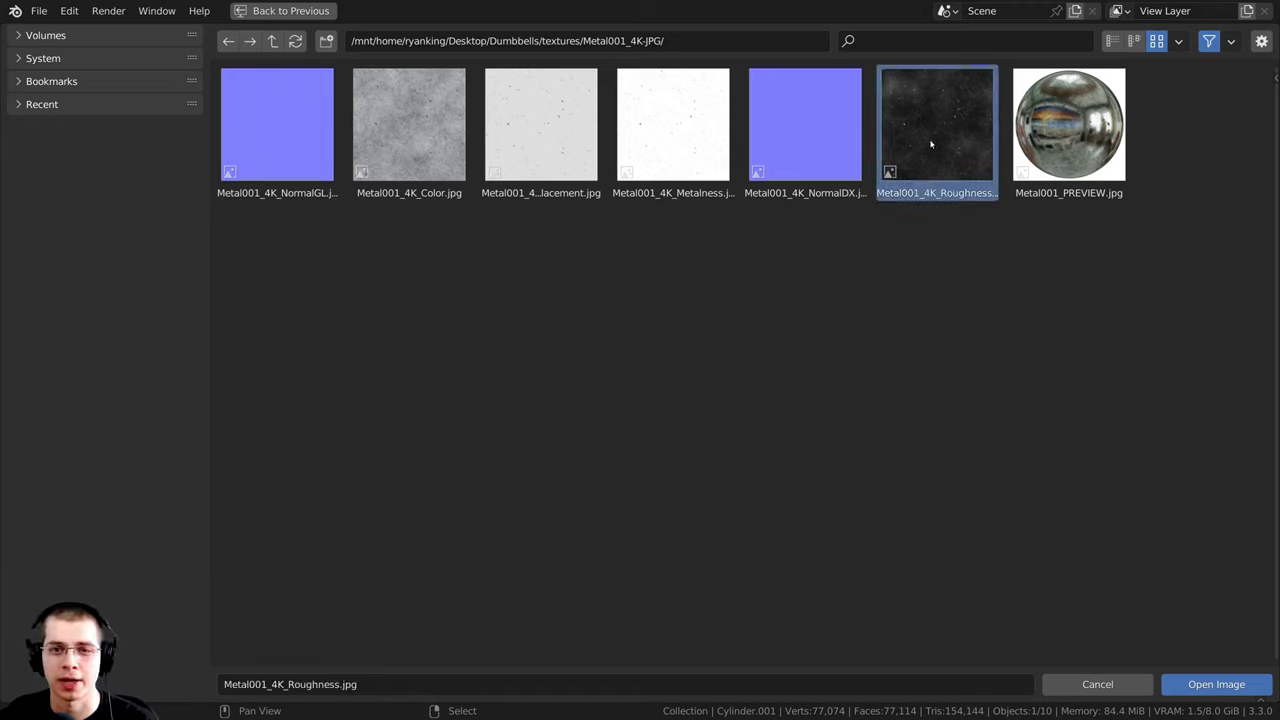
click(1192, 680)
scroll(654, 343, down, 2)
scroll(654, 343, down, 1)
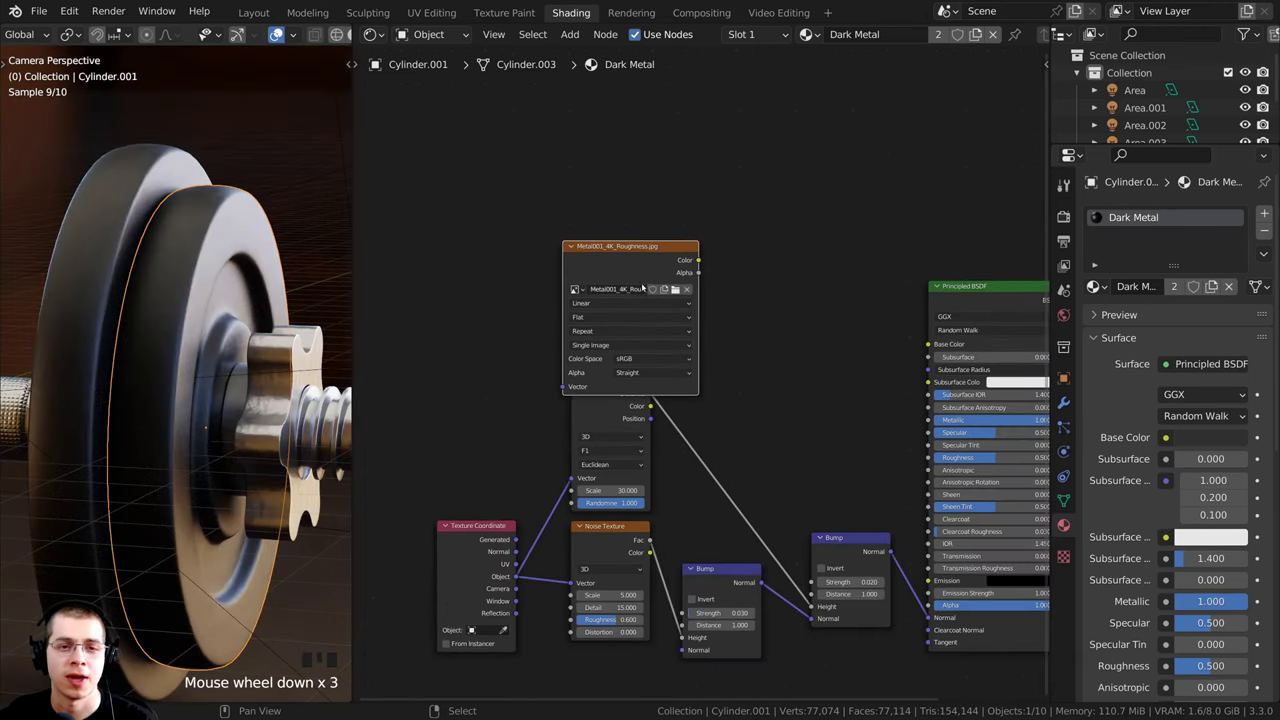
Step: Preview the roughness image alone on the weight plates and move its node up clear of the Voronoi Texture
ctrl+shift+click(638, 261)
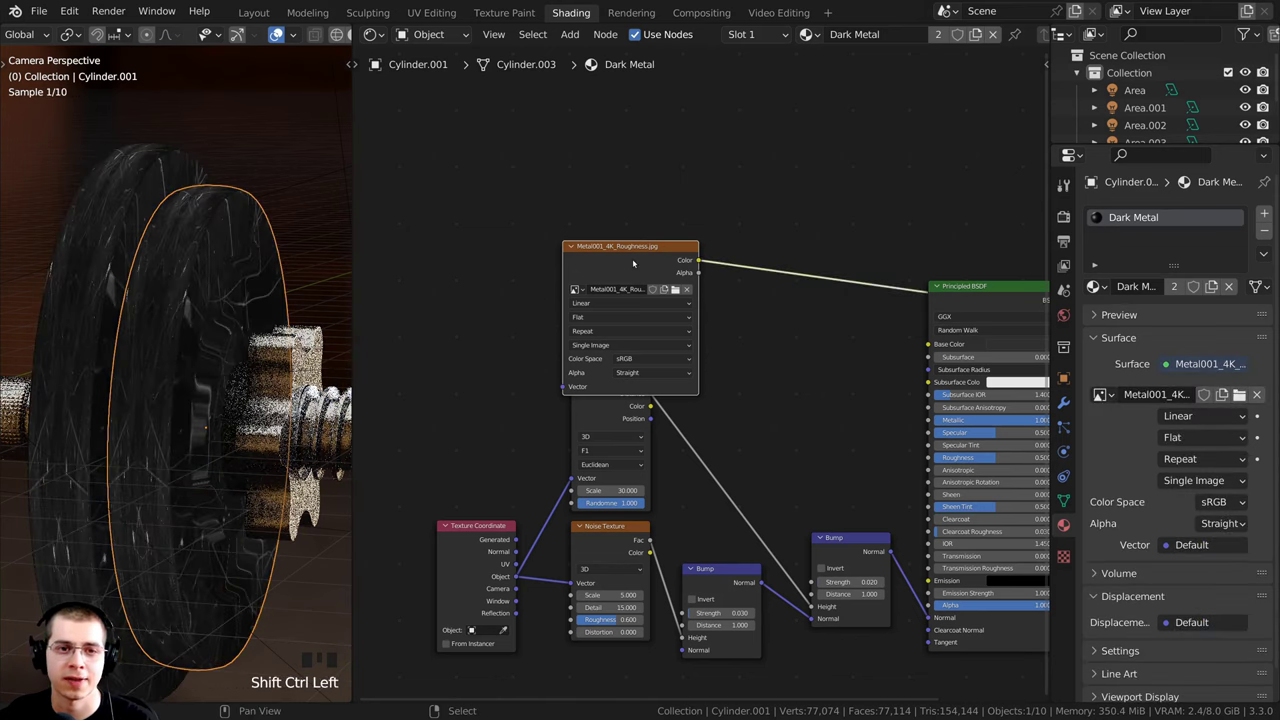
drag(634, 262, 634, 245)
middle_drag(517, 488, 683, 443)
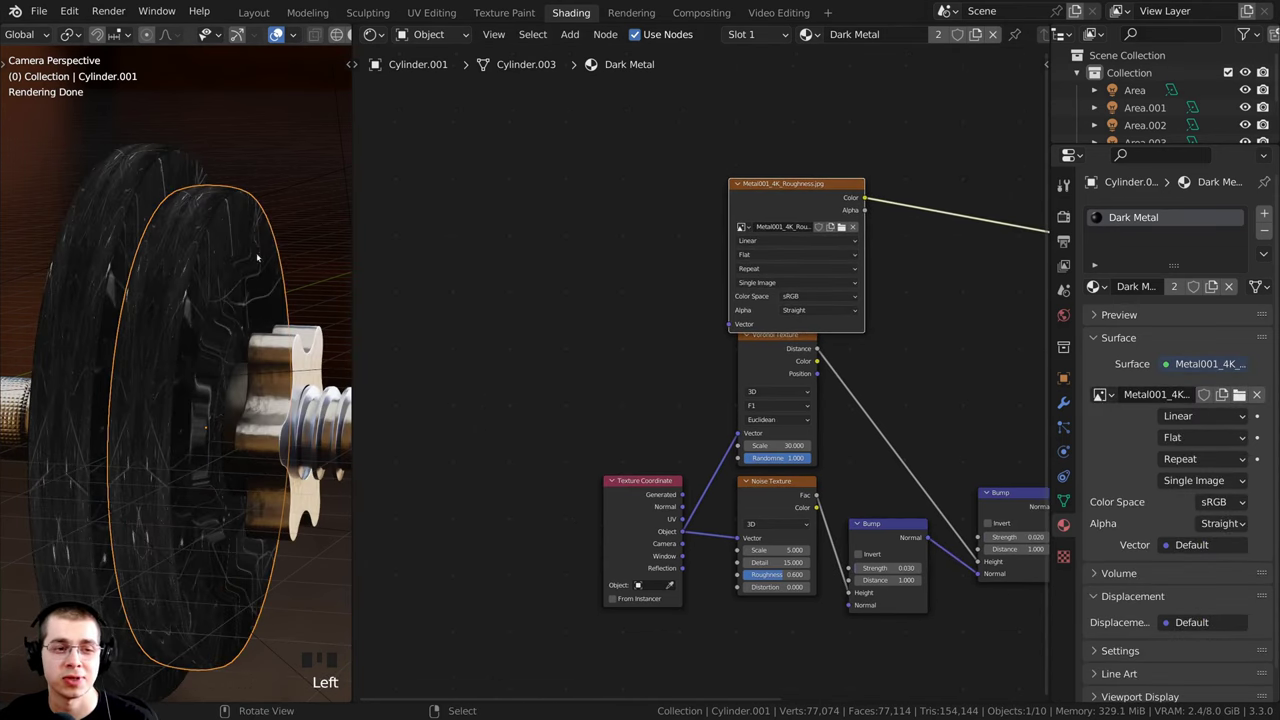
drag(810, 198, 809, 180)
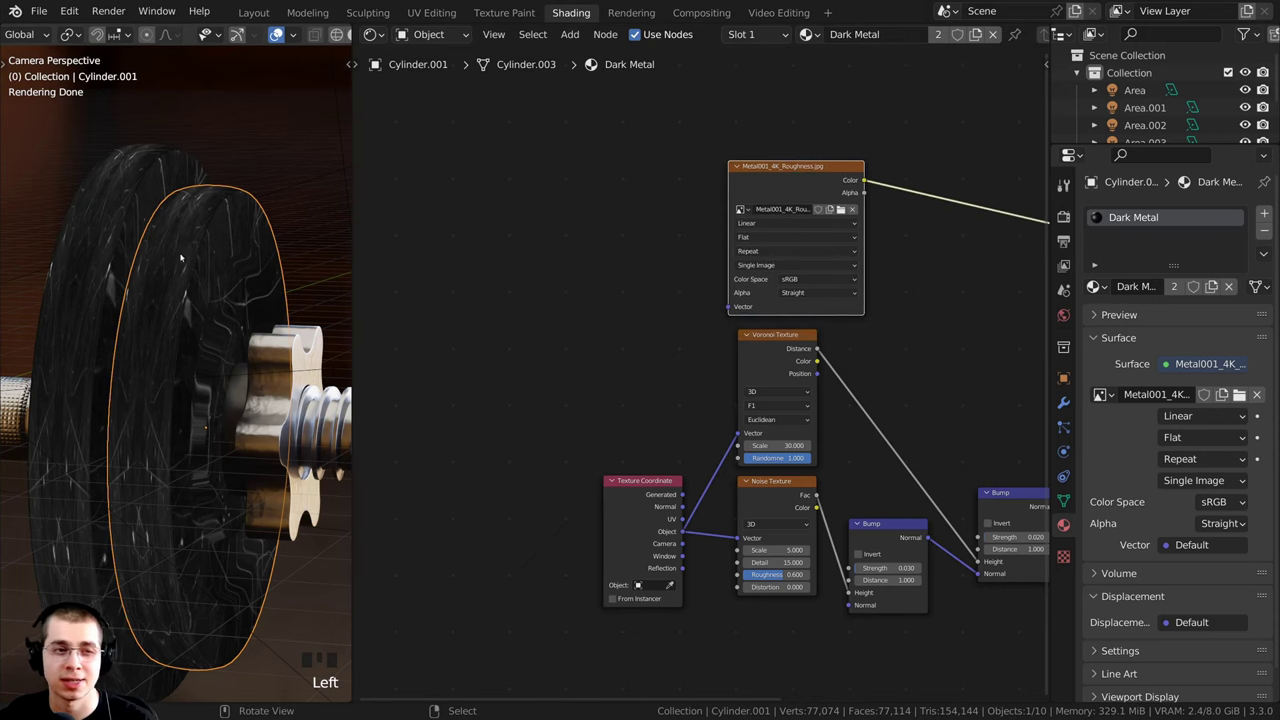
scroll(637, 512, up, 1)
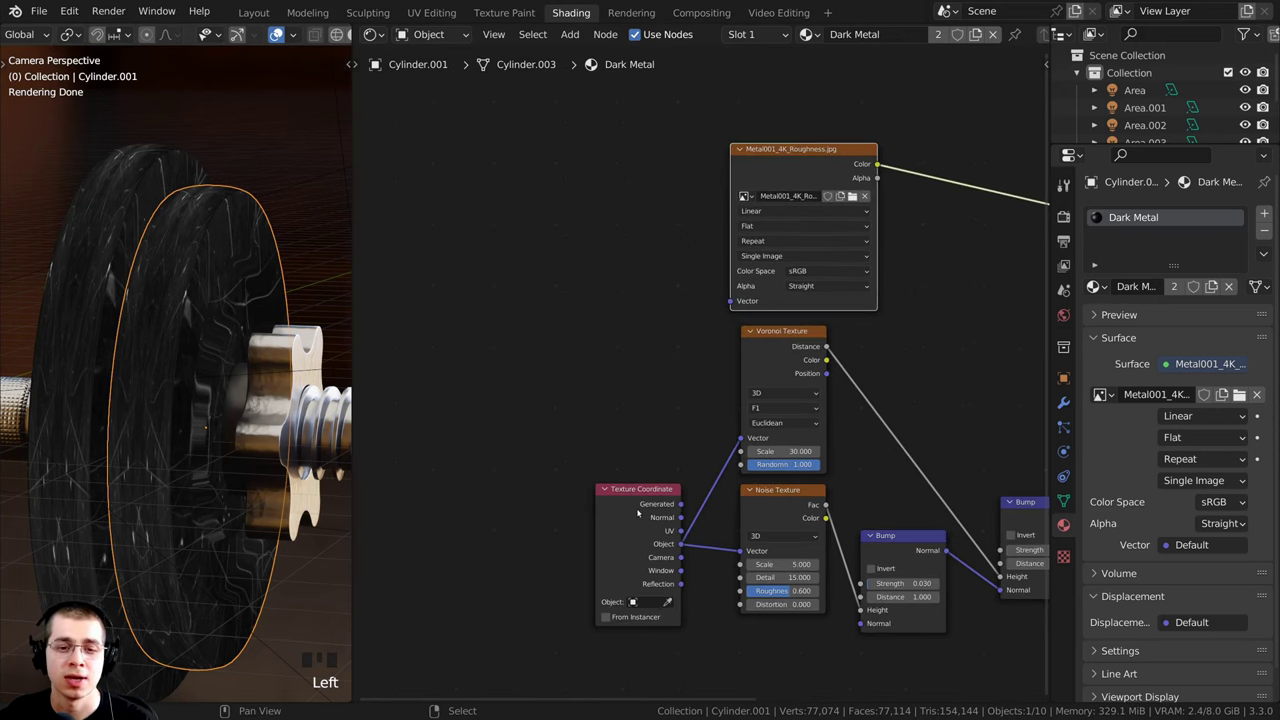
Step: Move the Texture Coordinate node away from the textures and connect its Object output to the roughness image's Vector input
drag(637, 510, 535, 497)
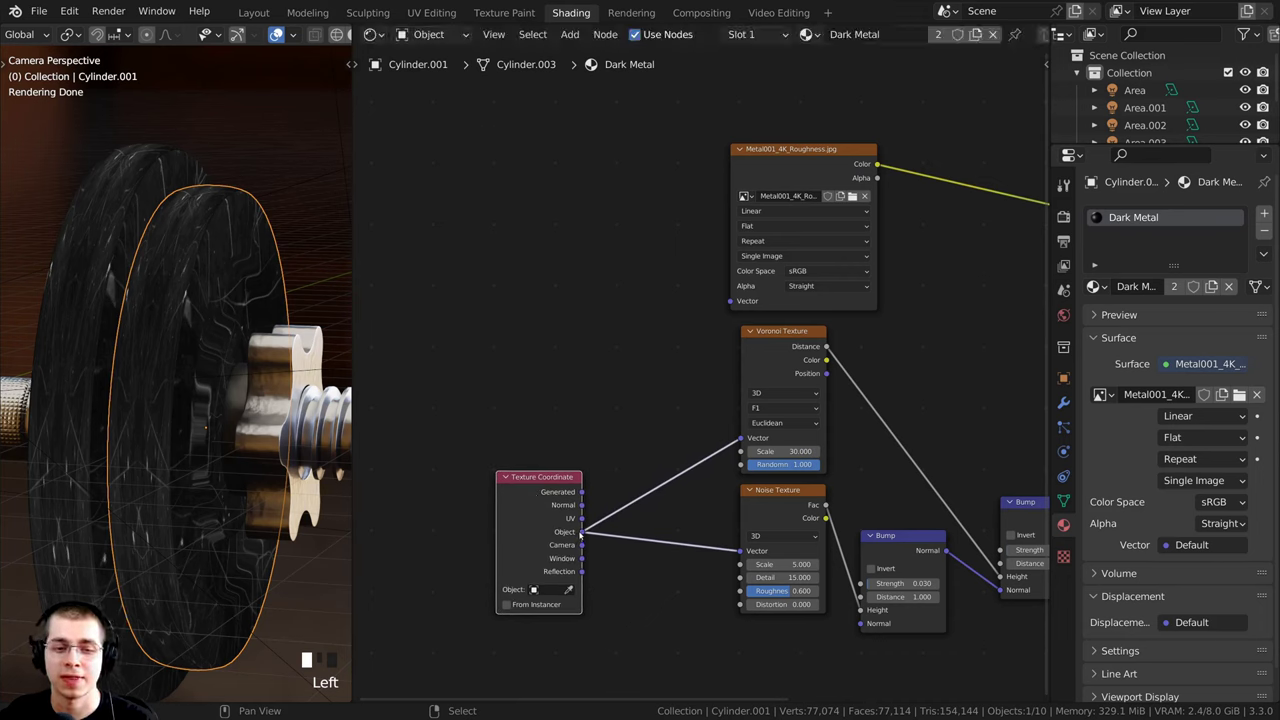
drag(581, 532, 732, 303)
scroll(790, 250, up, 6)
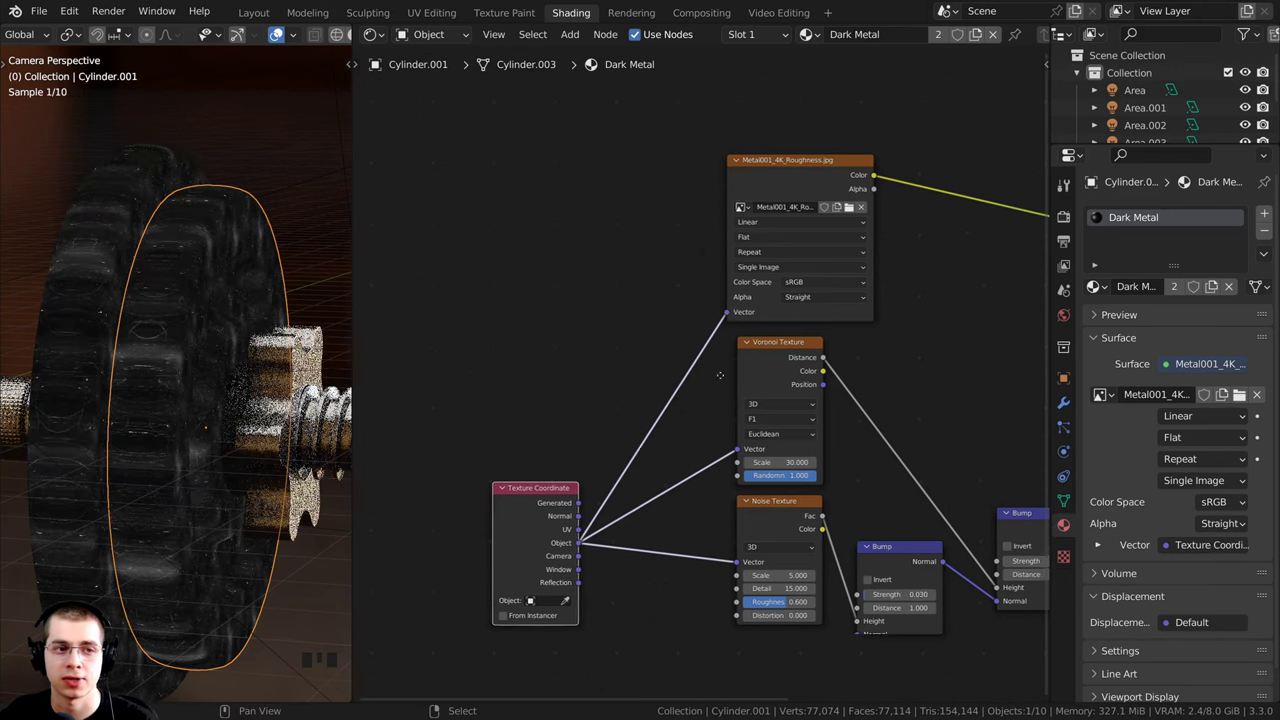
scroll(860, 320, up, 2)
scroll(143, 369, up, 1)
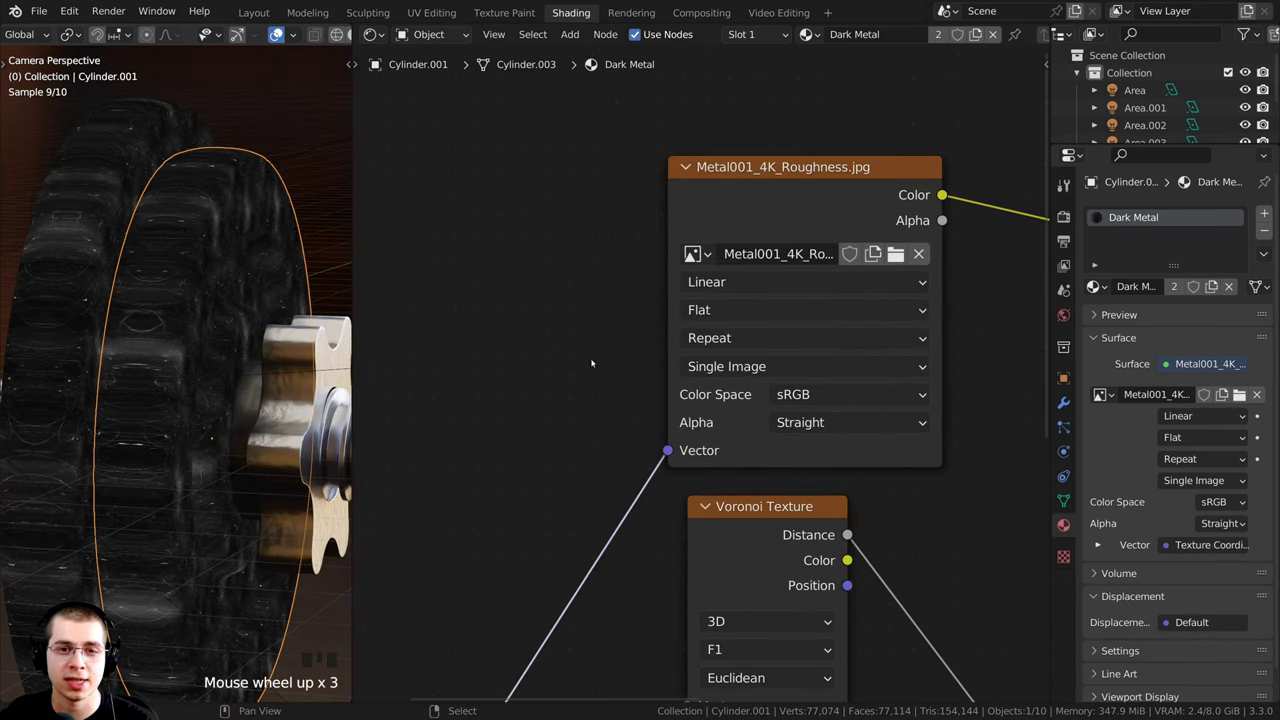
Step: Set the roughness image's projection to Box and move its node clear of the Voronoi Texture
click(698, 311)
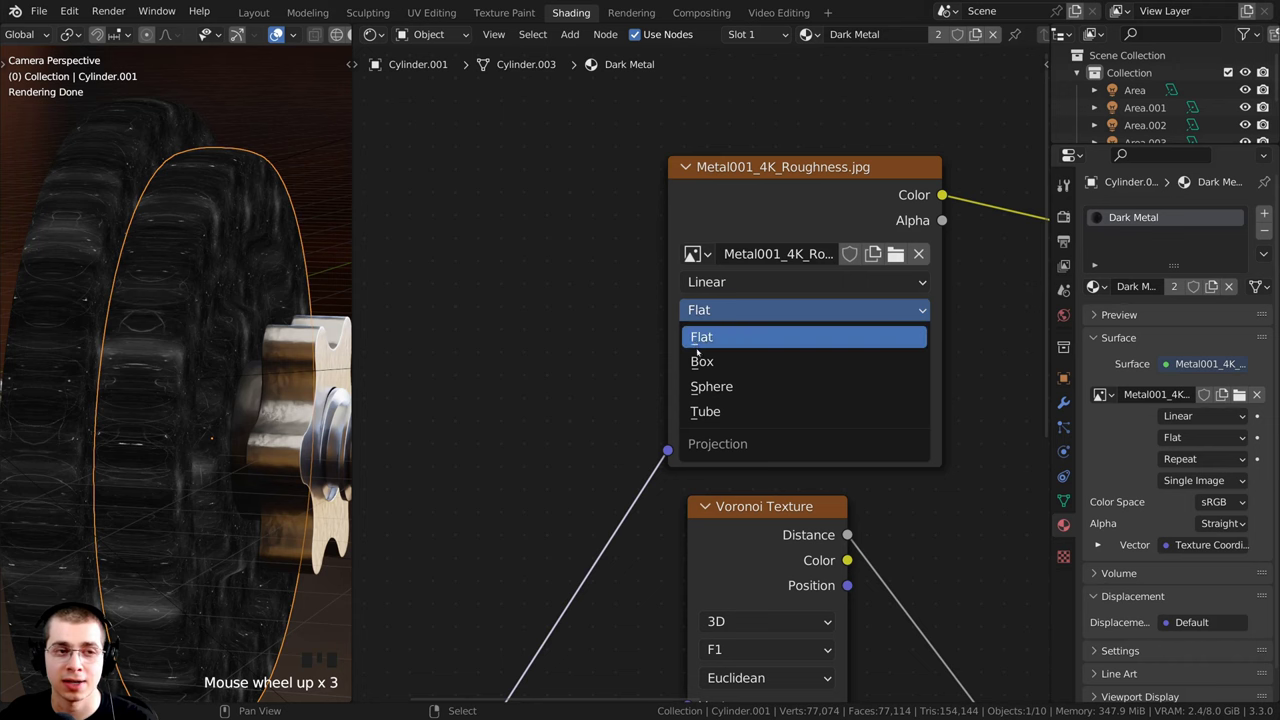
click(709, 365)
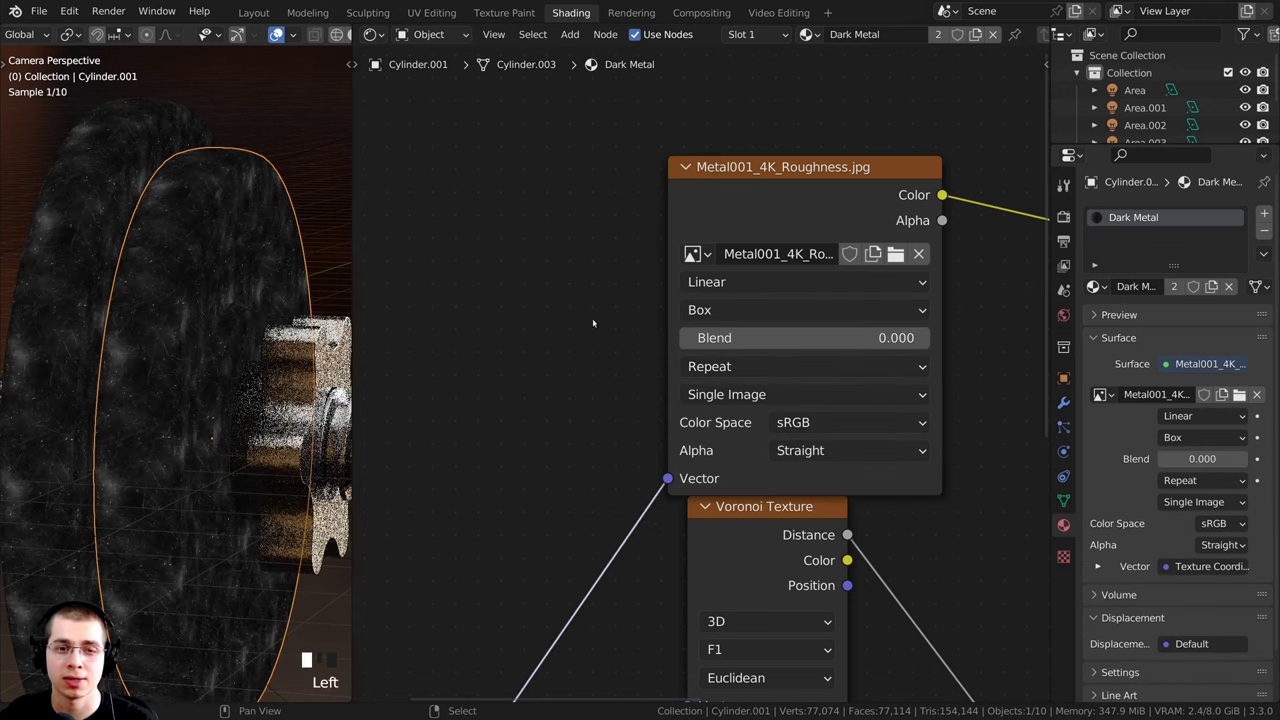
drag(779, 195, 775, 171)
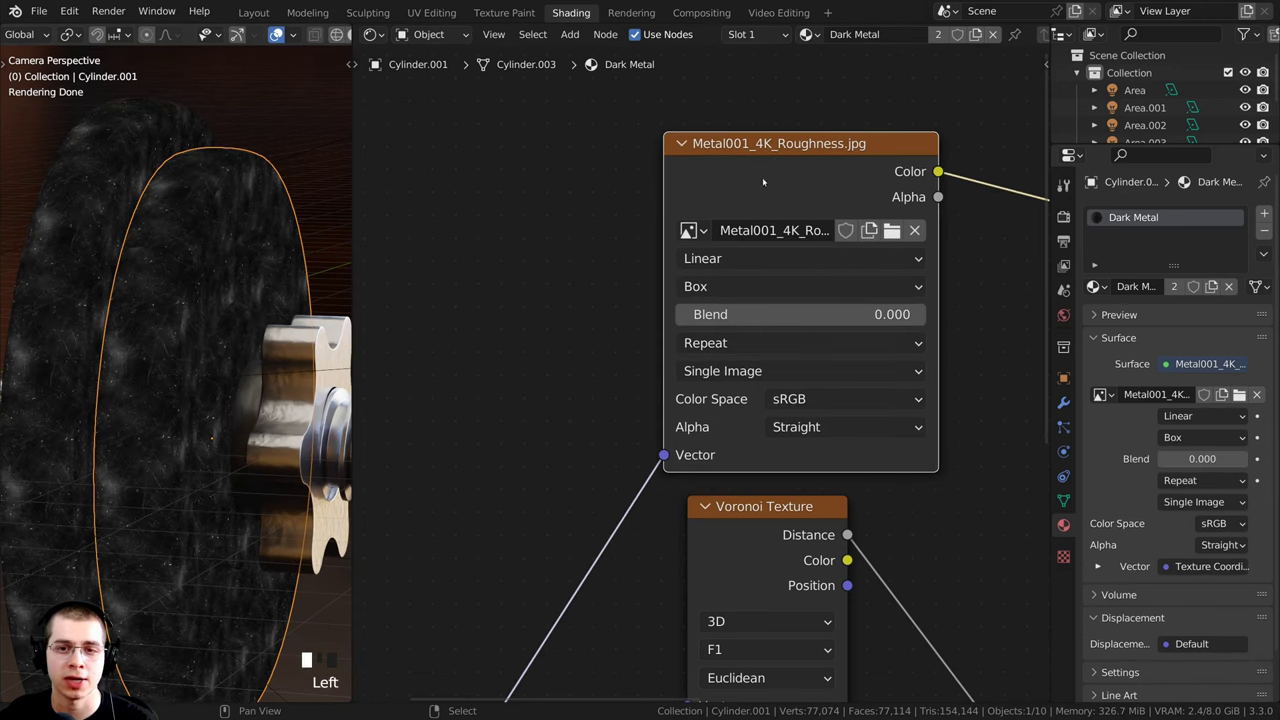
Step: Set the roughness image's box projection Blend to 0.2 and look at the plate up close
click(739, 317)
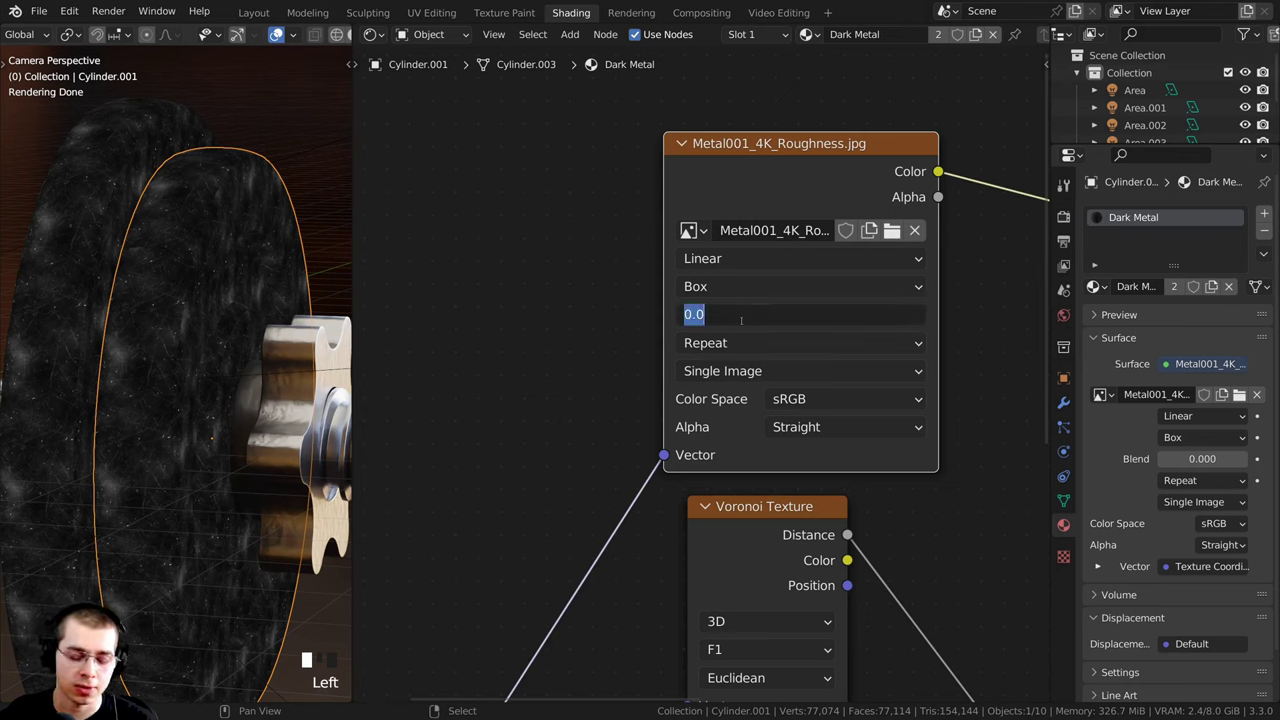
text(.2)
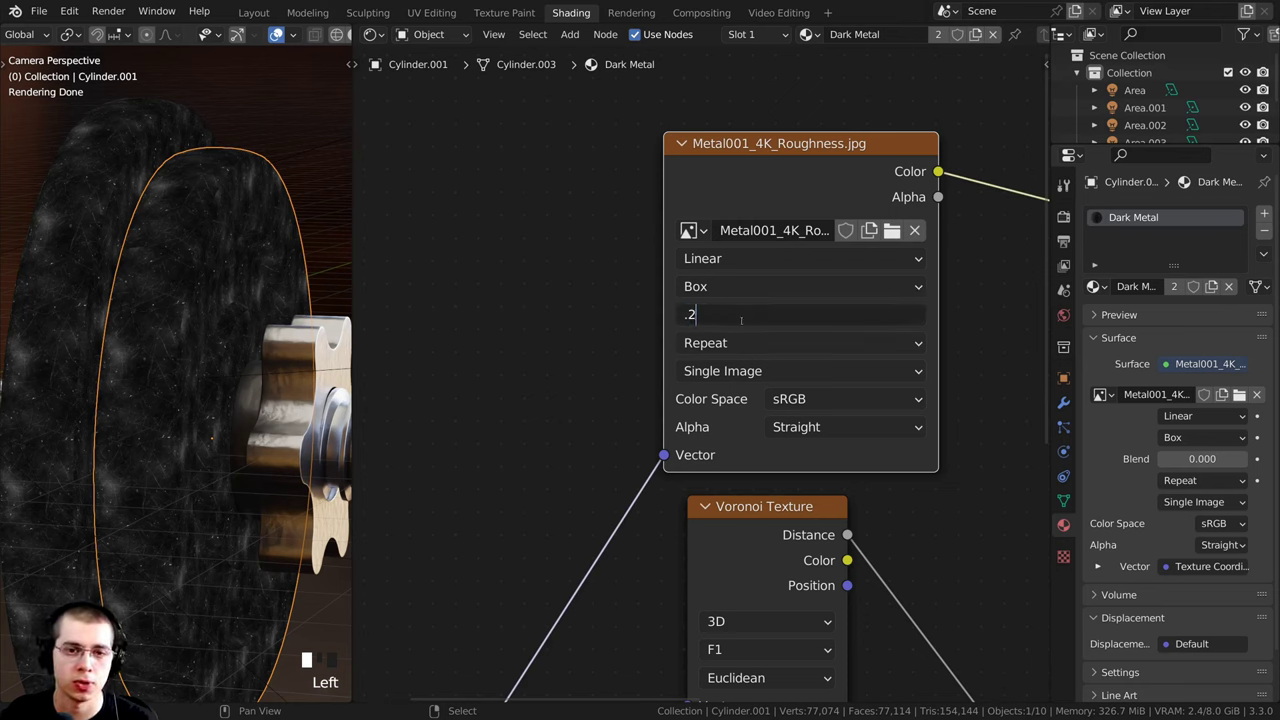
key(Return)
scroll(241, 415, up, 4)
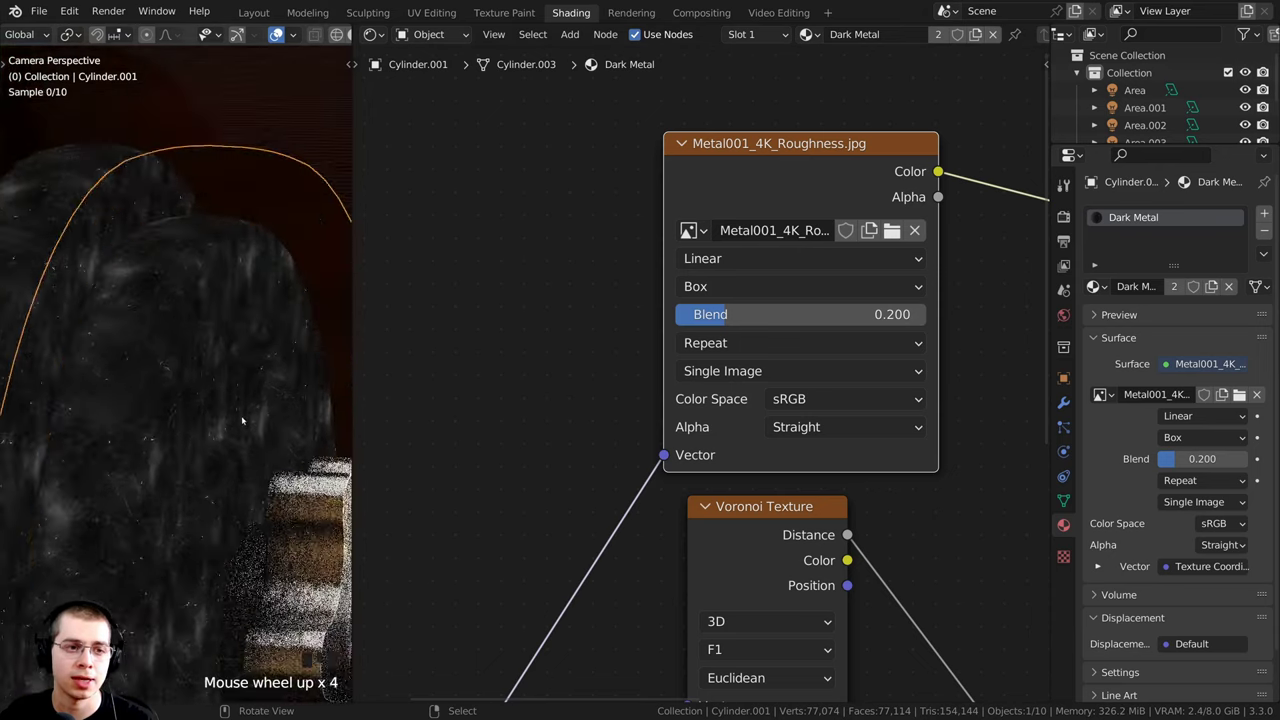
shift+middle_drag(241, 415, 242, 364)
shift+scroll(760, 334, up, 1)
Step: Try a Blend of 0 on the roughness image and inspect the projection seams on the plate up close
drag(760, 314, 690, 315)
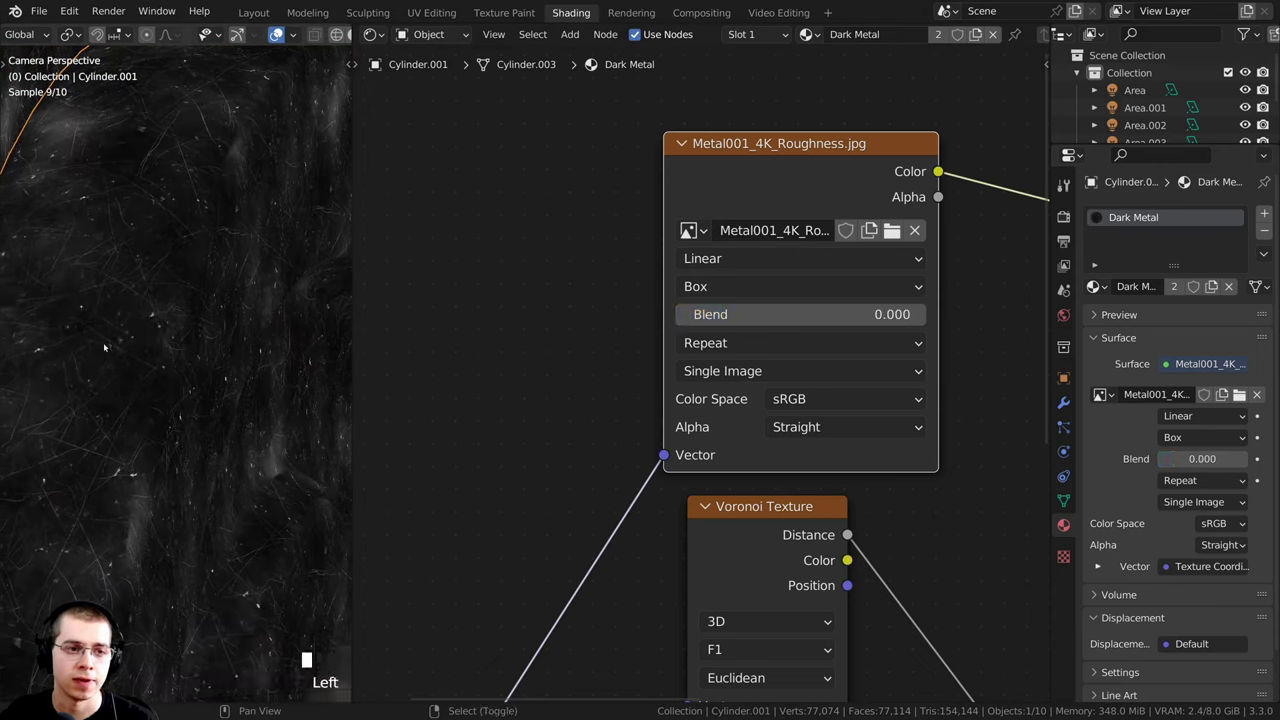
scroll(155, 353, up, 6)
scroll(155, 353, up, 1)
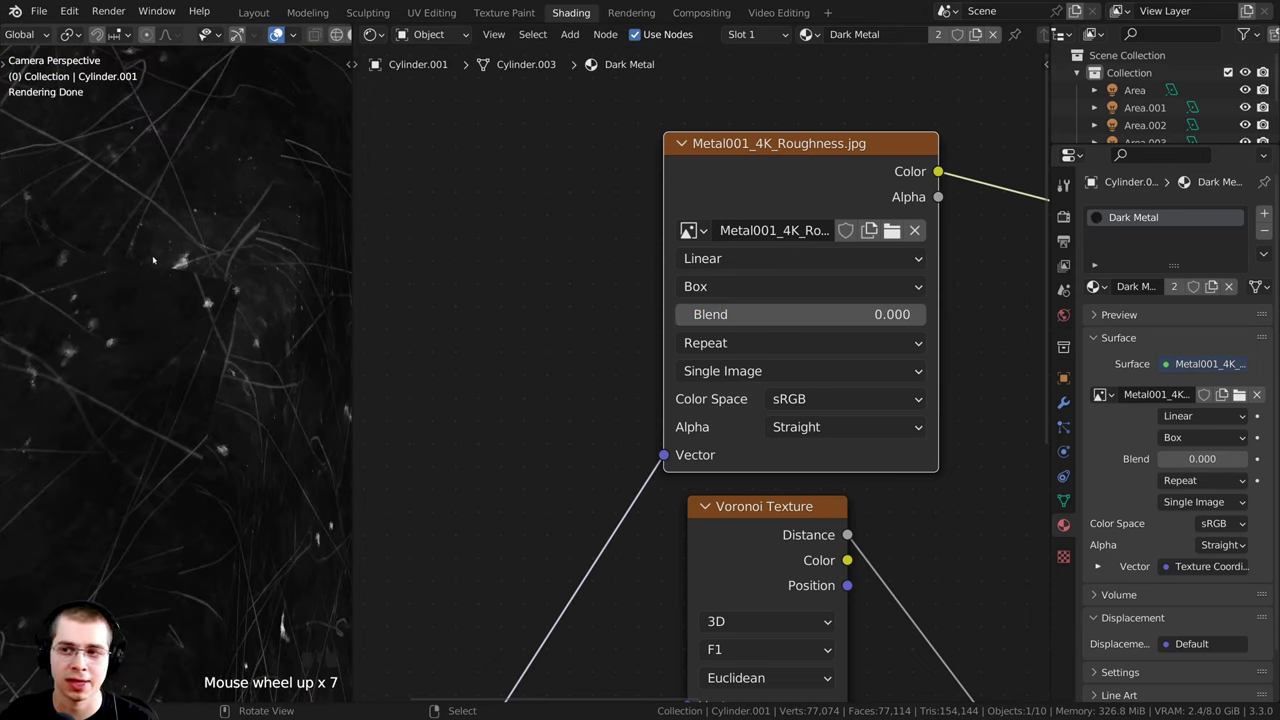
mouse_move(760, 314)
mouse_down()
mouse_move(807, 314)
mouse_move(739, 316)
mouse_up()
Step: Set the roughness image's Blend to 0.2 again and check the texture across the whole weight plates
double_click(739, 316)
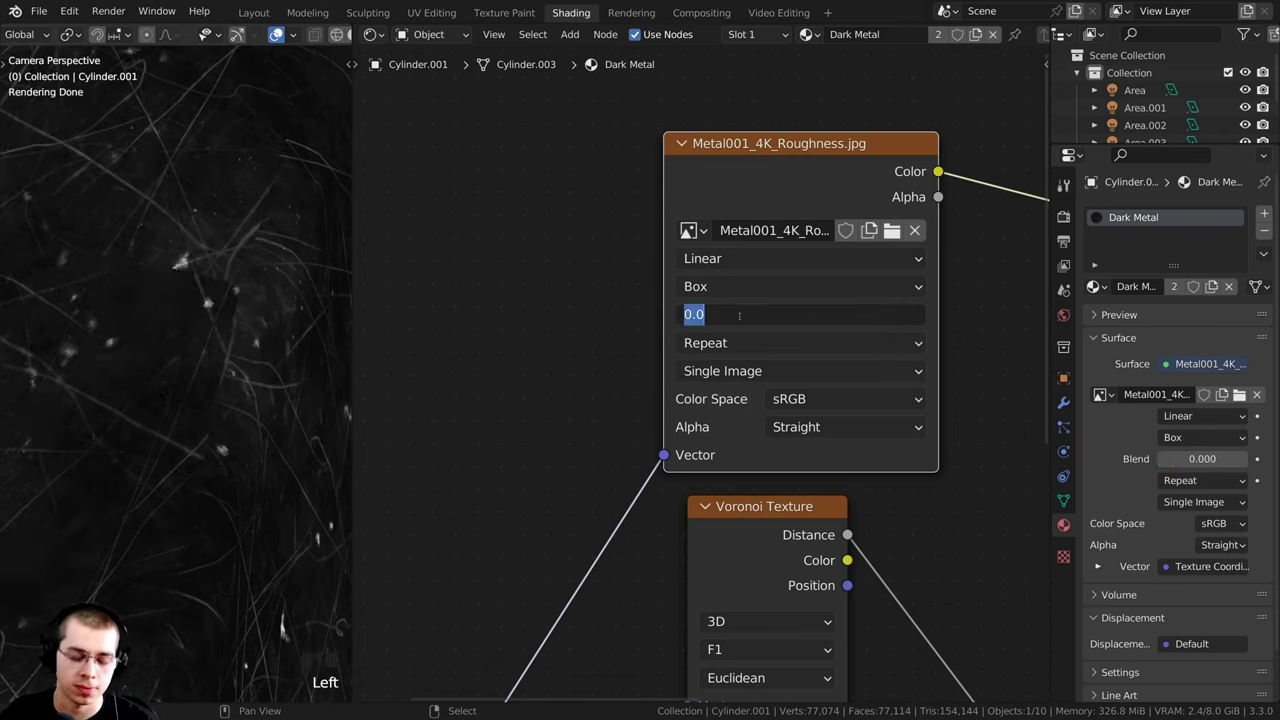
key(BackSpace)
text(0.2)
key(Return)
scroll(197, 336, down, 1)
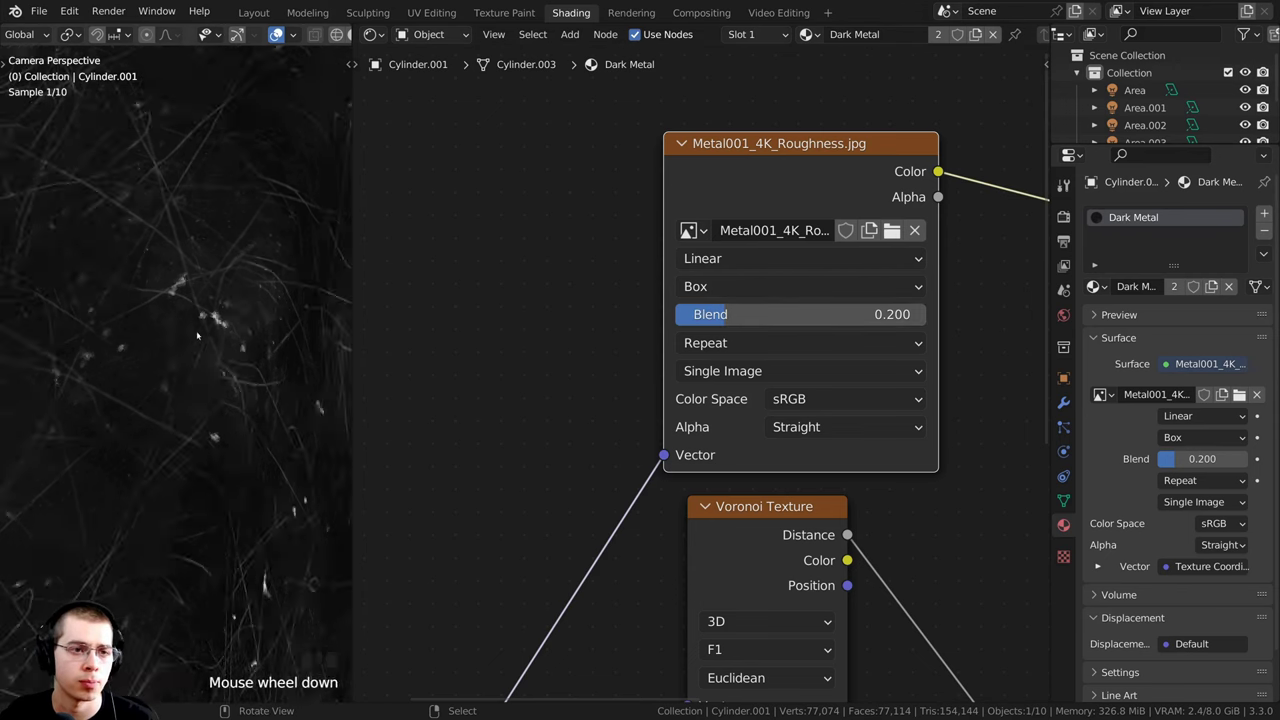
scroll(197, 336, down, 9)
shift+middle_drag(200, 440, 274, 396)
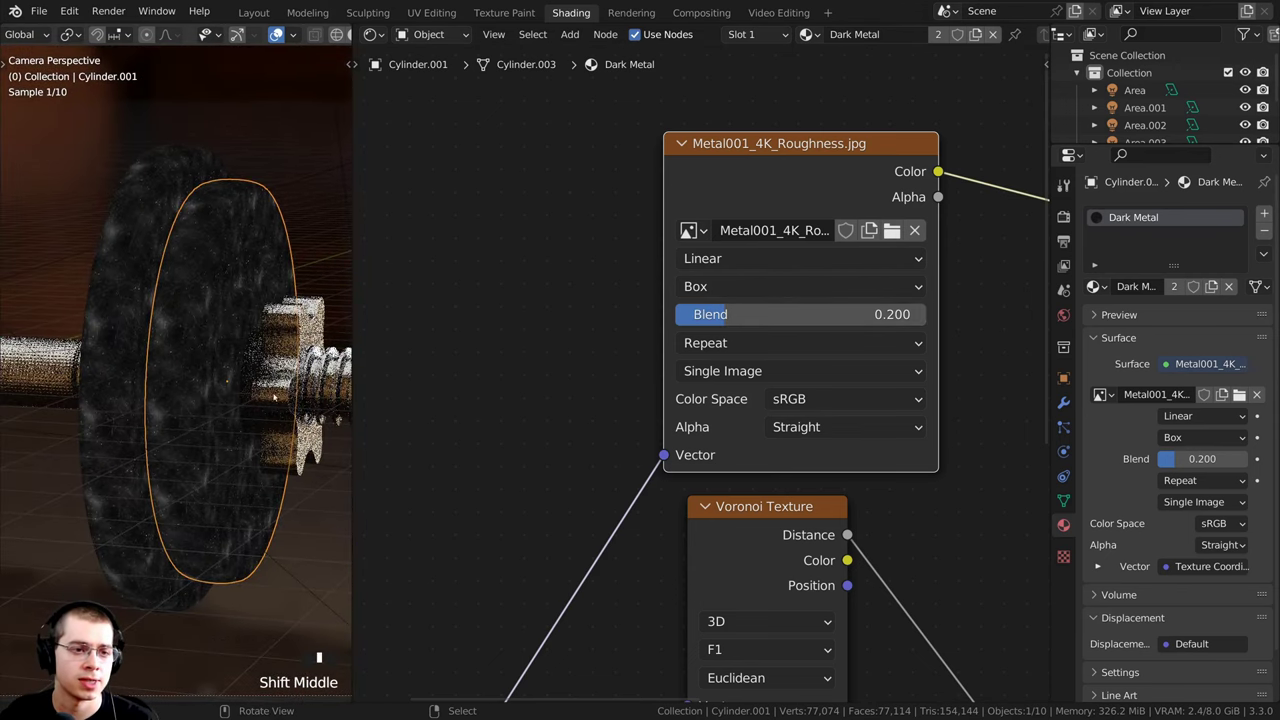
Step: Add a Mapping node on the link between the Texture Coordinate node and the Metal001_4K_Roughness image
scroll(653, 315, down, 5)
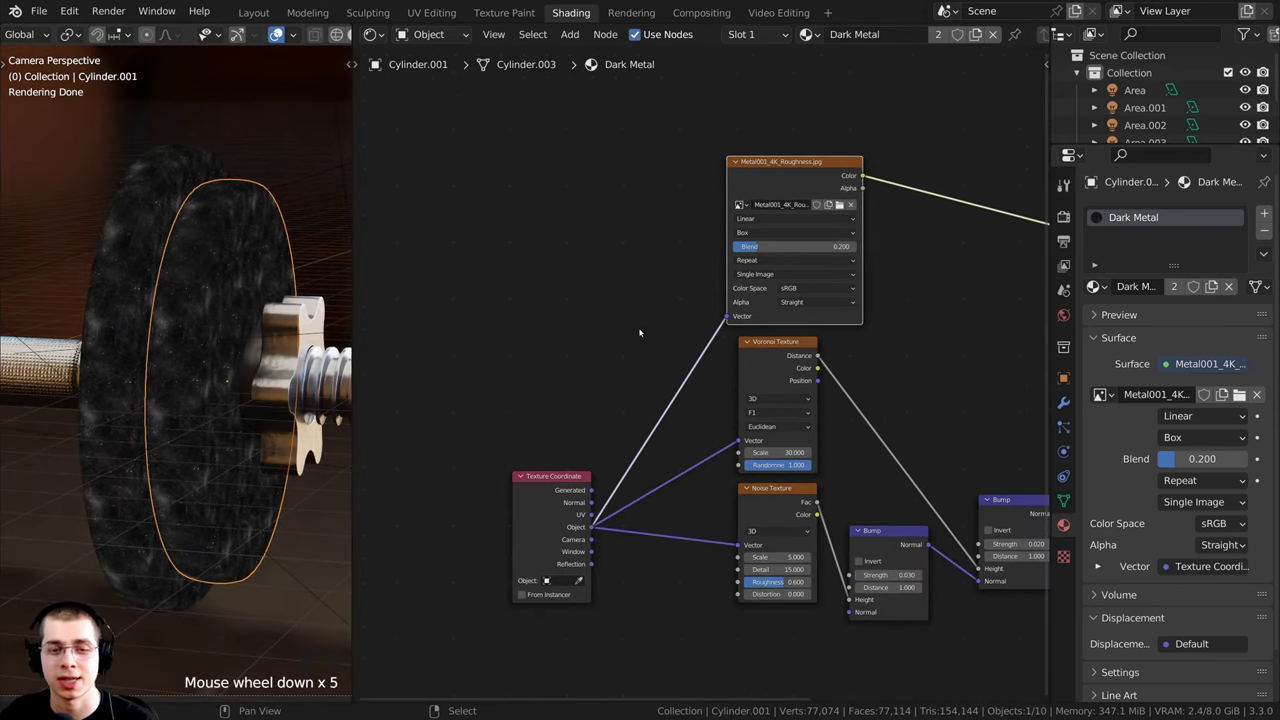
key(shift+a)
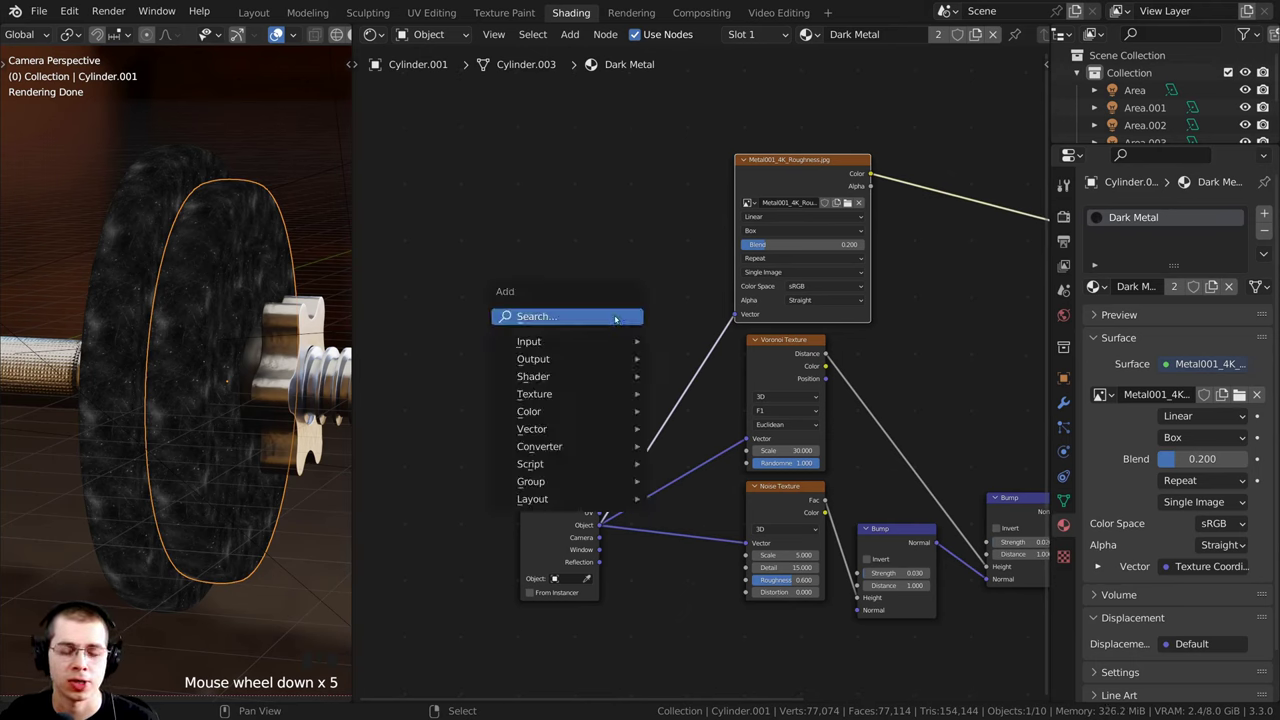
click(615, 317)
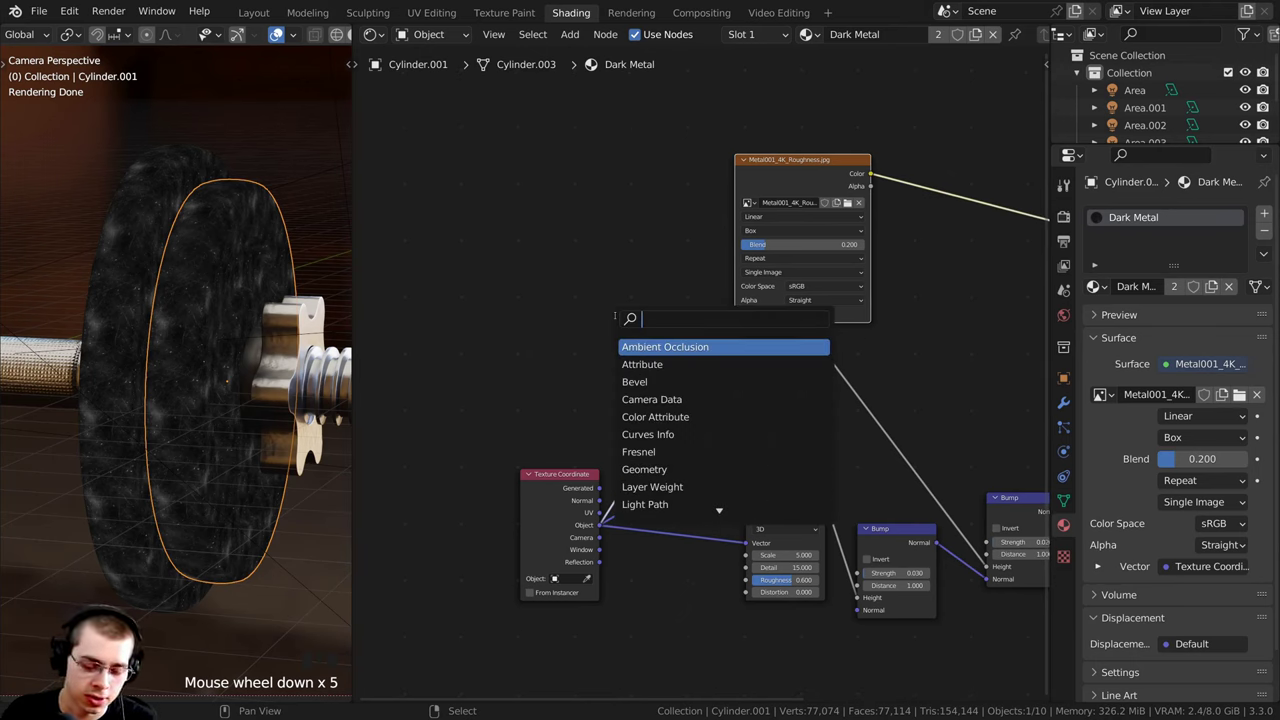
text(mapp)
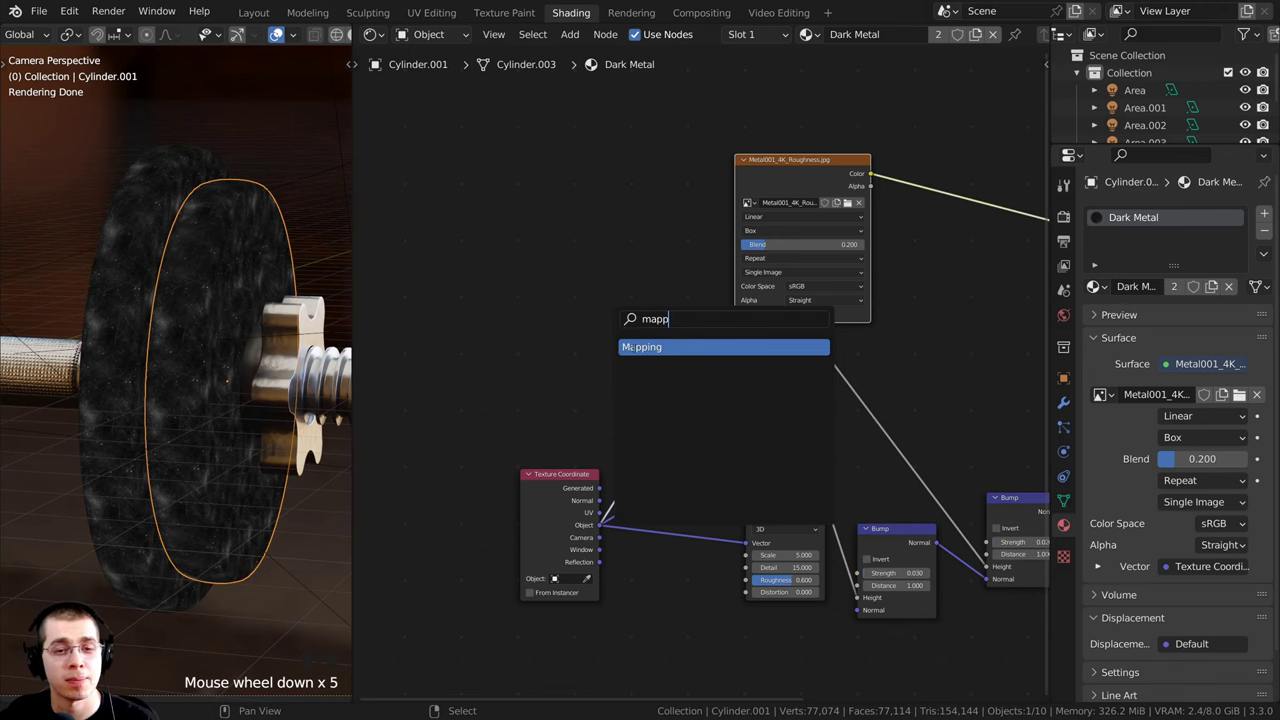
click(627, 347)
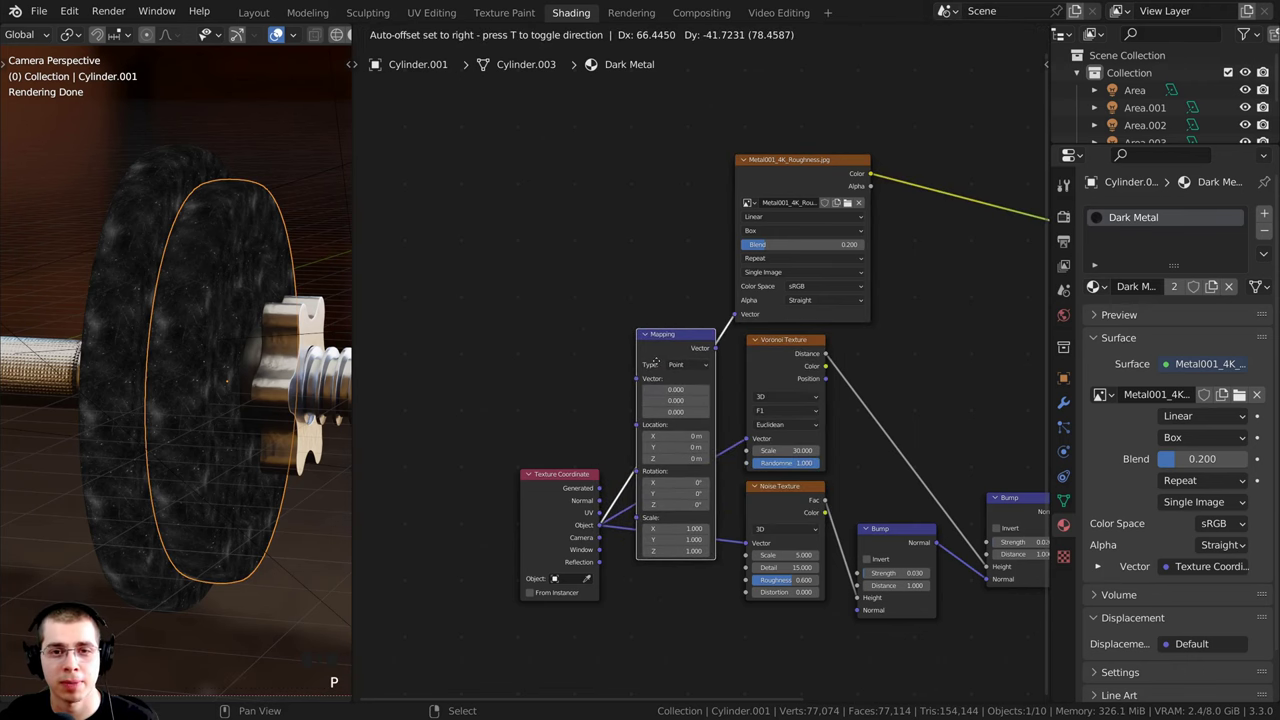
click(658, 361)
Step: Space out the Mapping, Texture Coordinate and roughness image nodes so they no longer crowd the Voronoi and Noise textures
drag(678, 334, 655, 250)
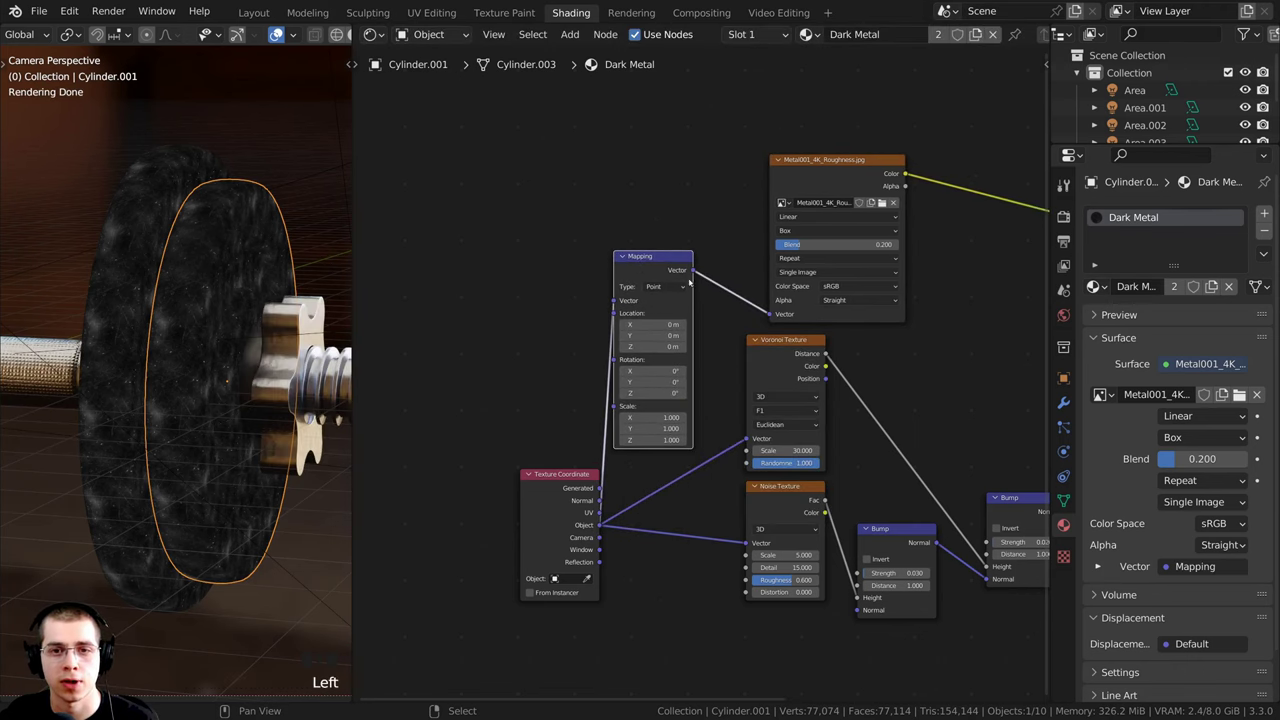
drag(560, 474, 467, 469)
drag(653, 257, 626, 247)
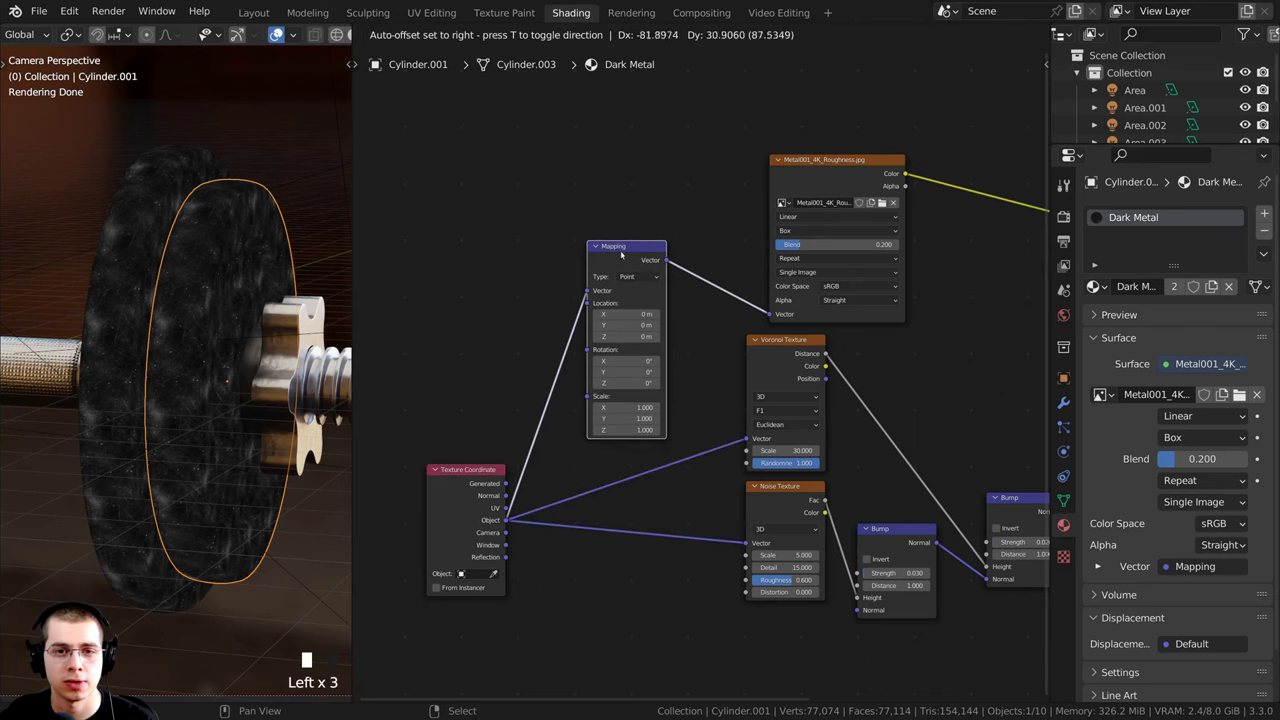
drag(812, 159, 805, 160)
Step: Set the Mapping node's X, Y and Z scale to 0.2 to enlarge the scratches on the plates
scroll(630, 390, up, 3)
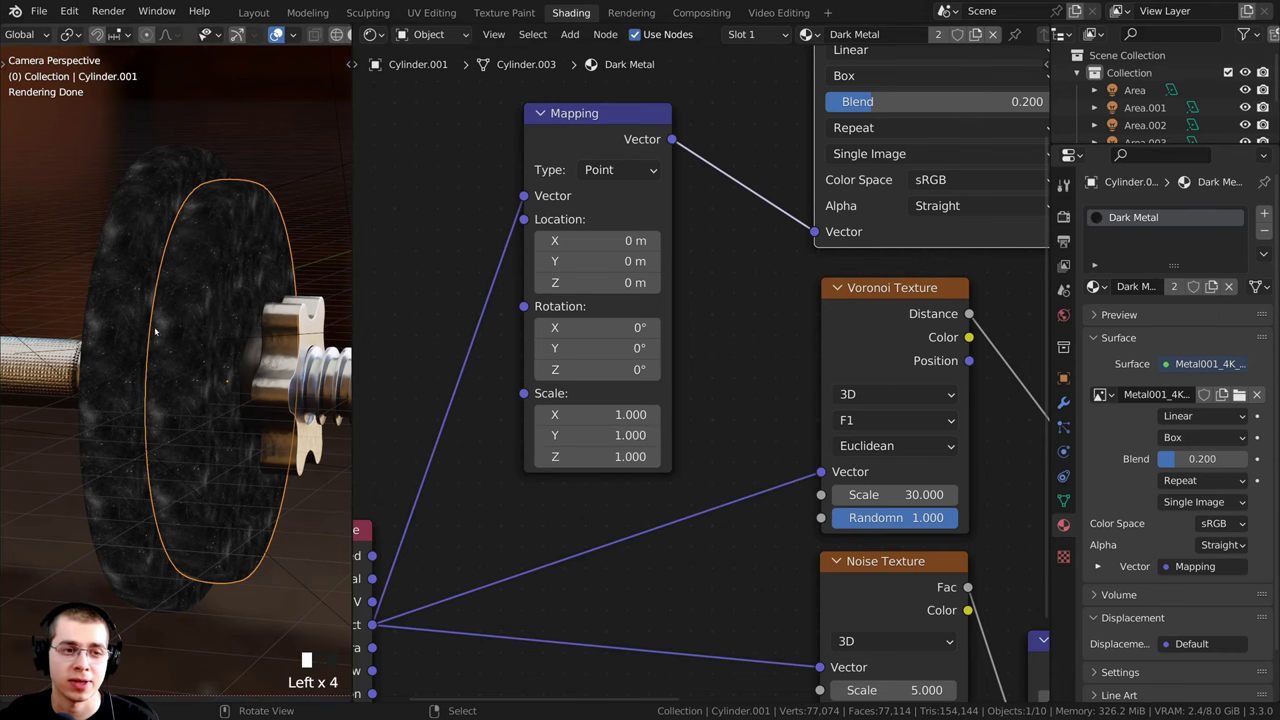
scroll(181, 341, up, 5)
scroll(715, 432, down, 1)
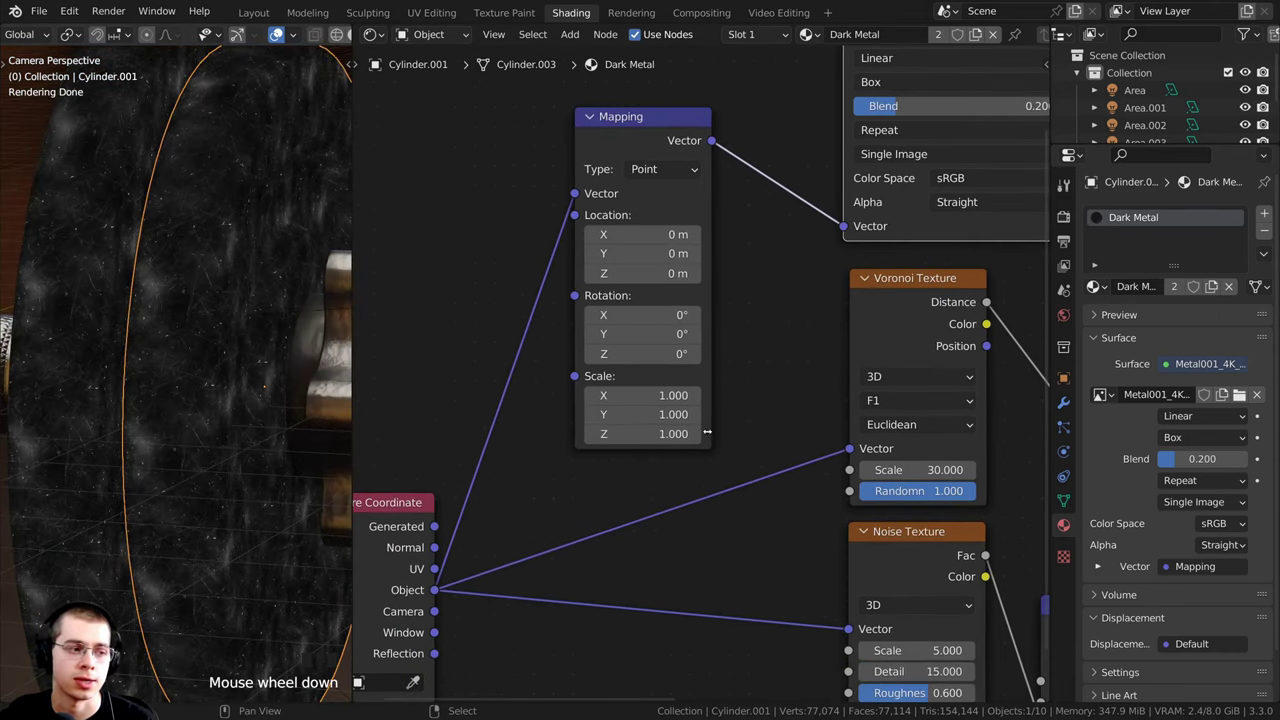
scroll(616, 469, up, 1)
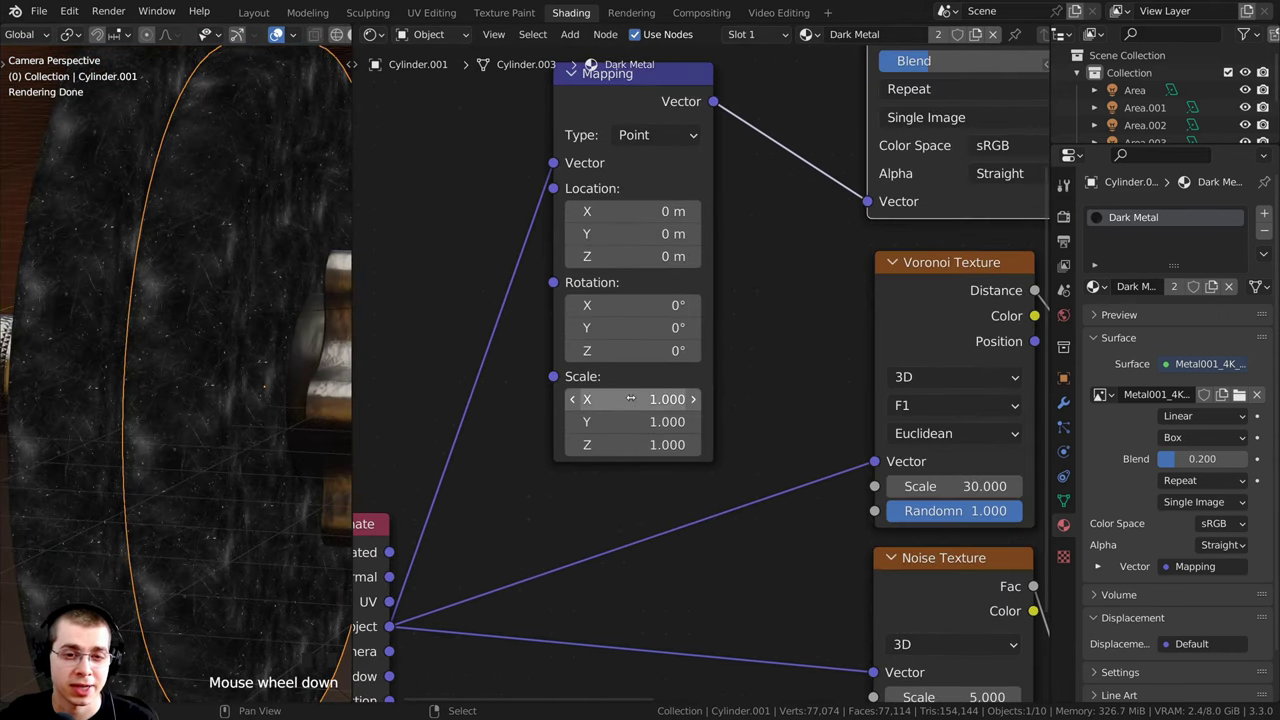
drag(631, 399, 631, 401)
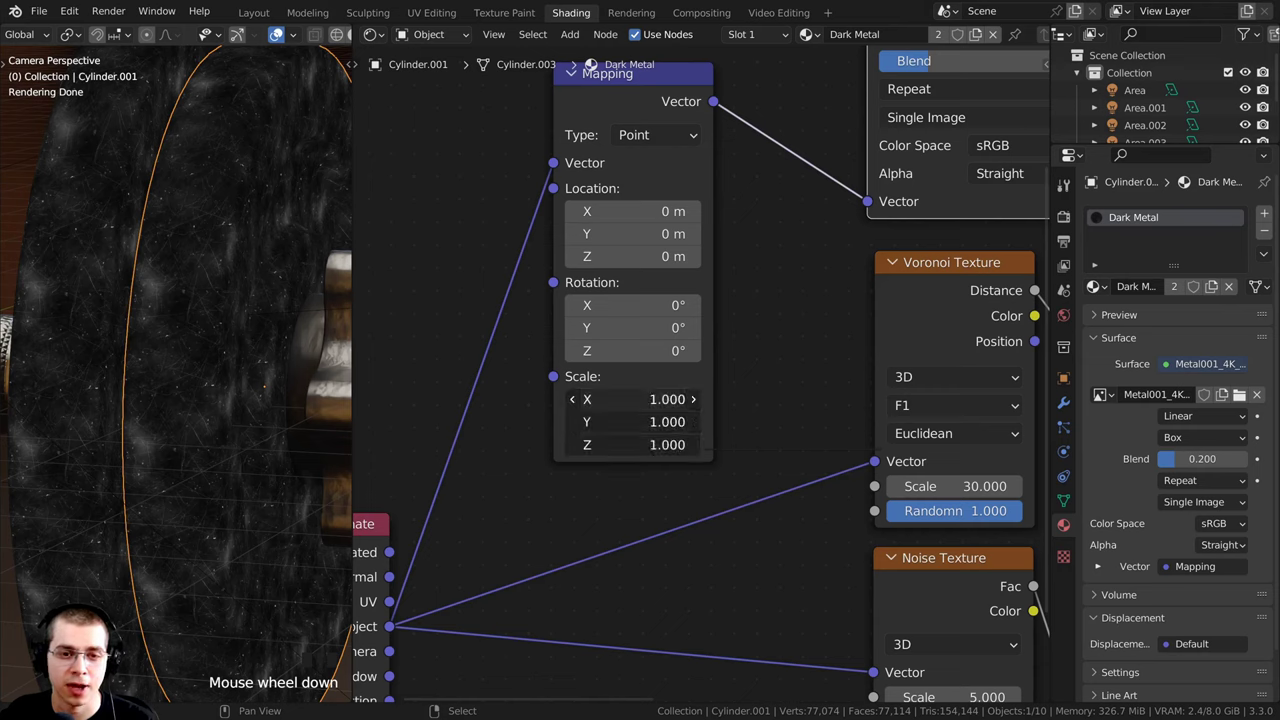
click(631, 398)
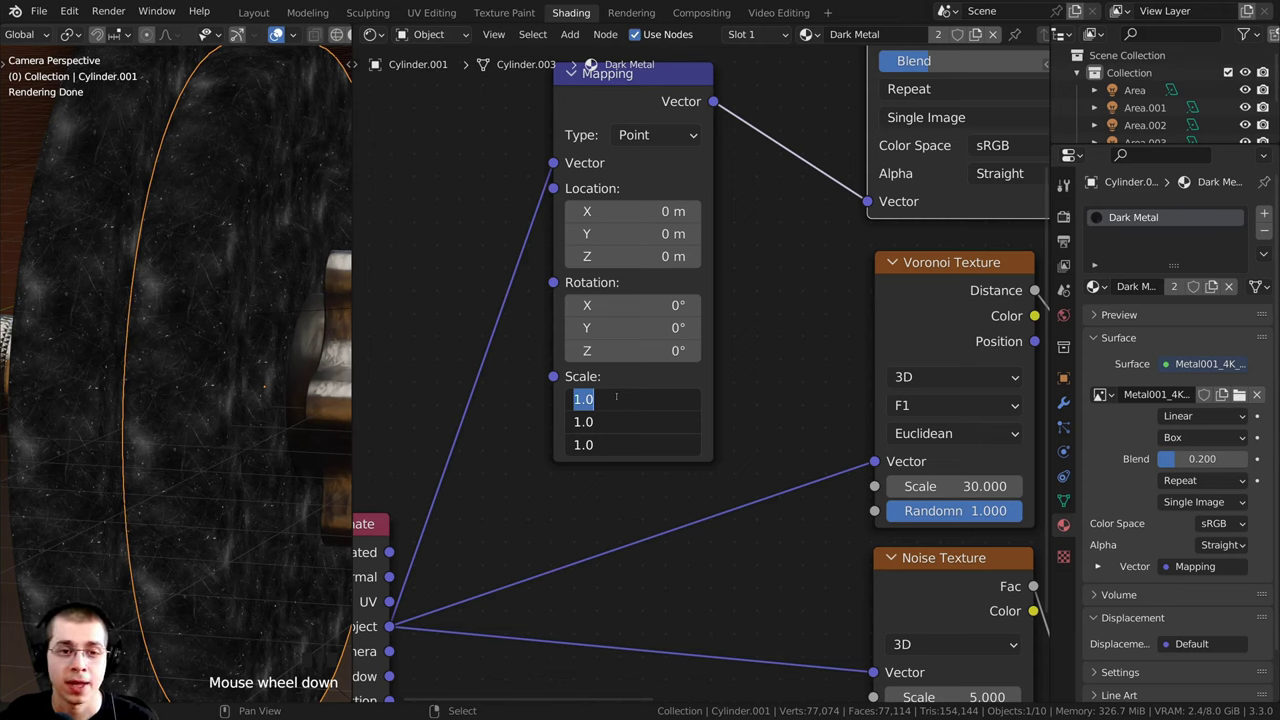
text(.2)
key(Return)
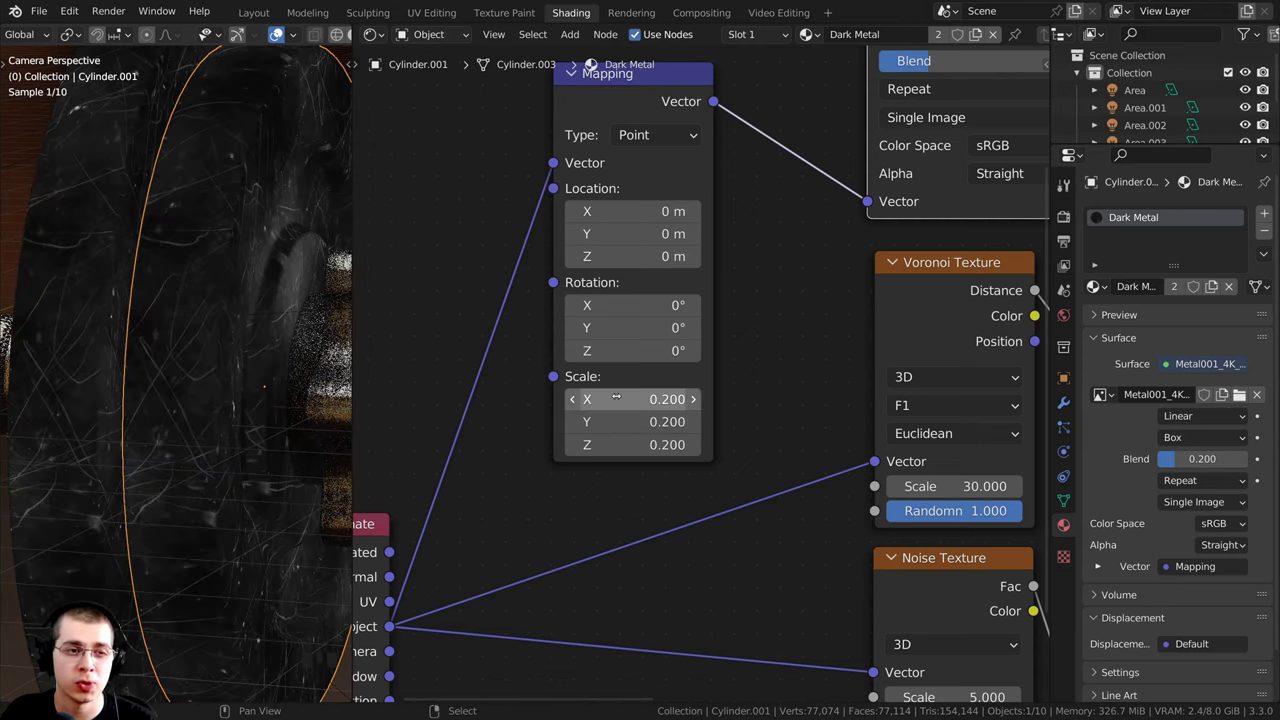
Step: Try a different uniform scale on the Mapping node, restore 0.2, and compare the scratches on the plates up close
scroll(176, 380, up, 2)
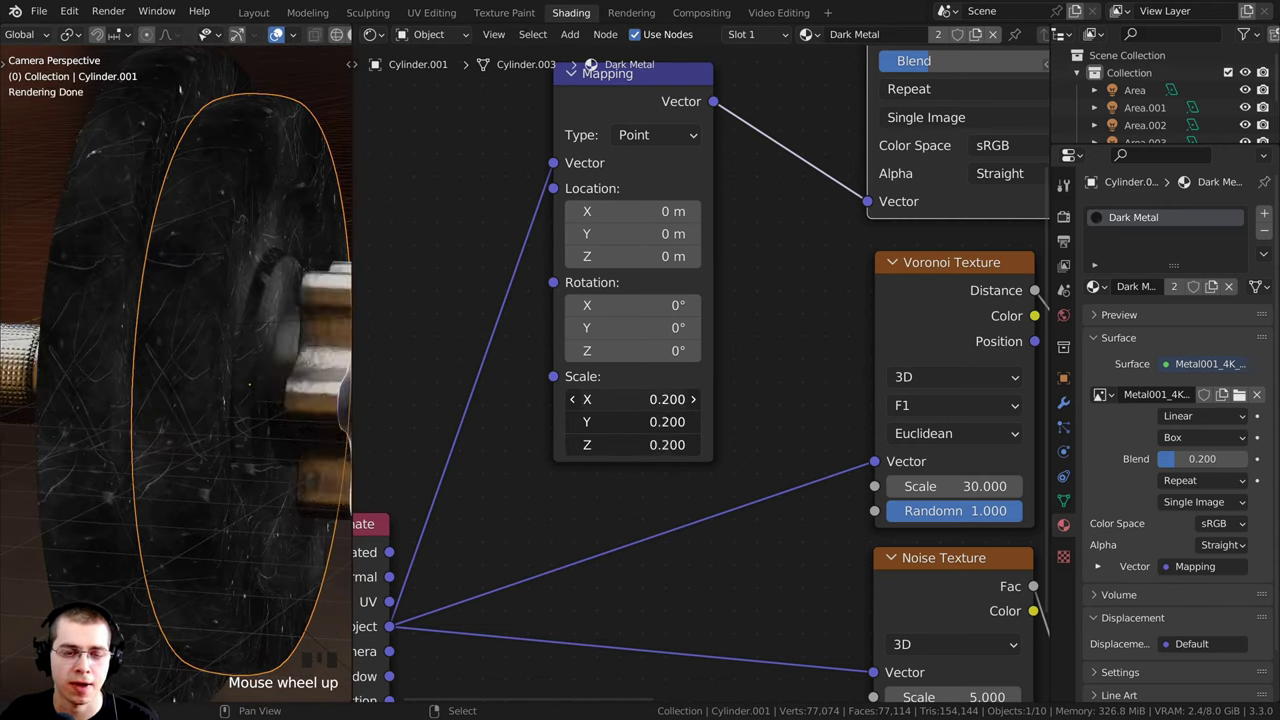
drag(628, 402, 640, 445)
right_click(628, 402)
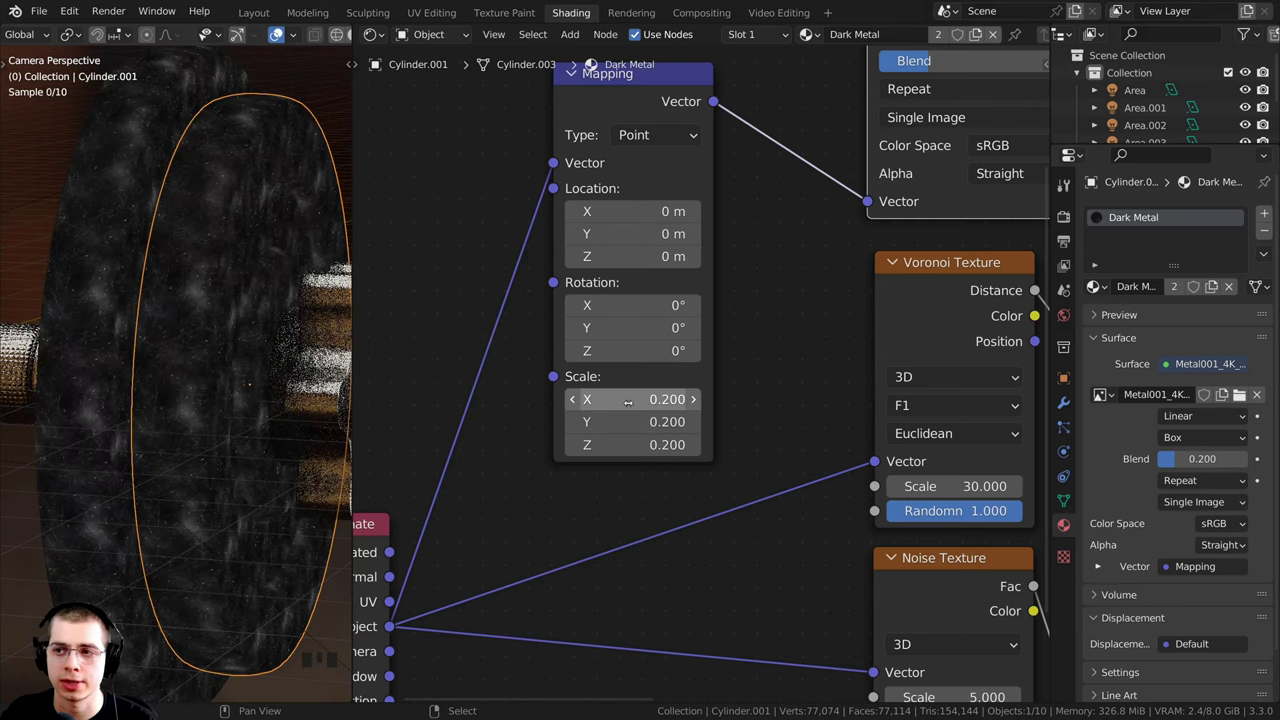
scroll(158, 407, up, 5)
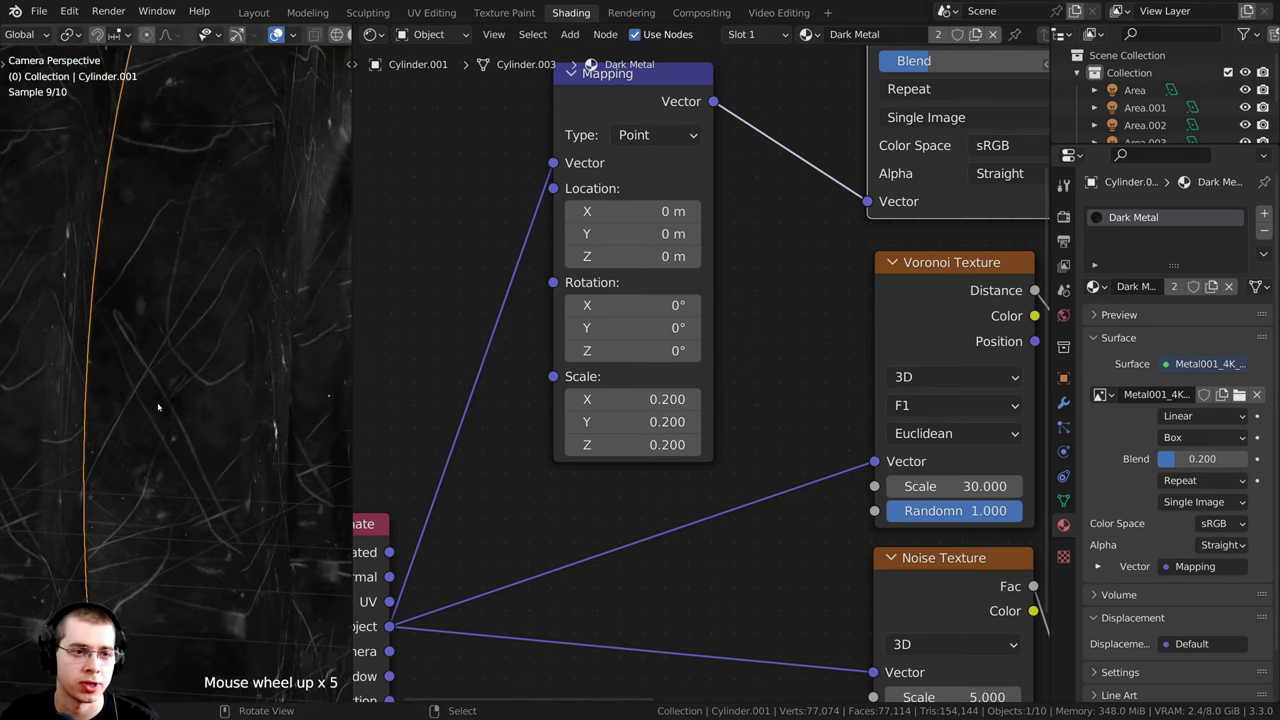
scroll(158, 407, down, 3)
scroll(760, 313, down, 11)
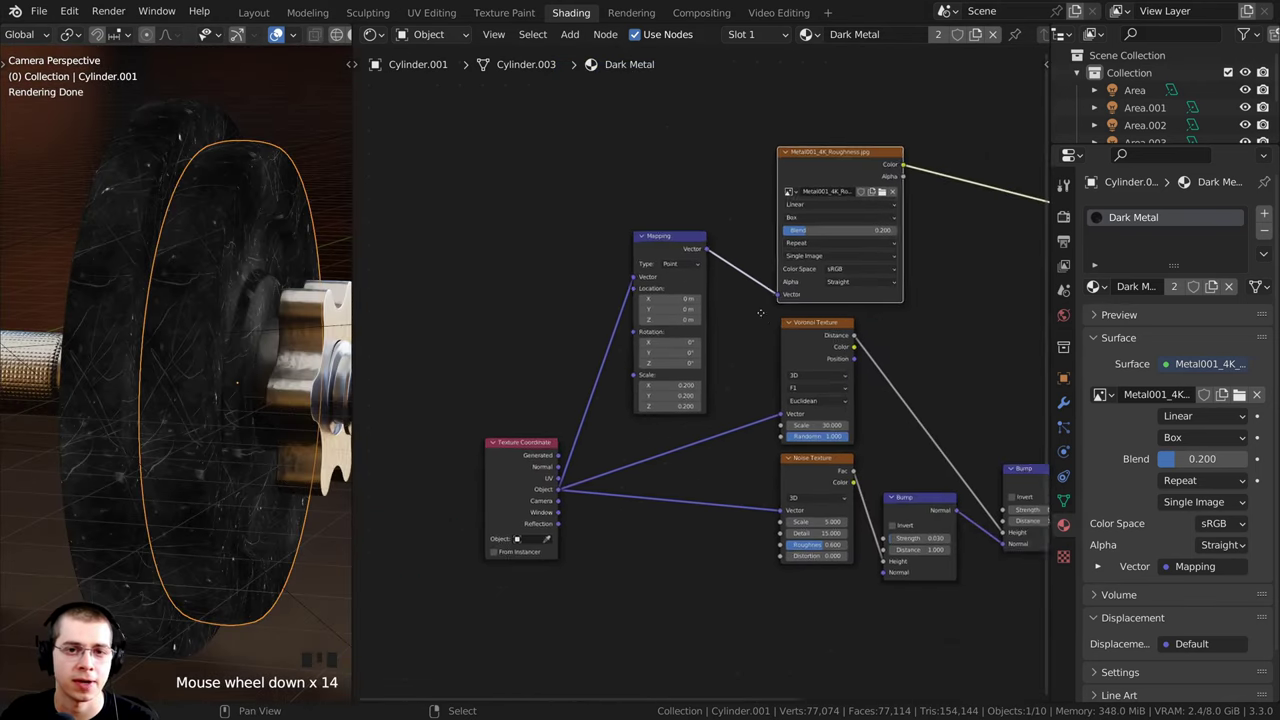
Step: Connect the roughness image's Color output to the Principled BSDF's Base Color
middle_drag(760, 313, 617, 352)
scroll(660, 298, up, 3)
middle_drag(660, 298, 565, 295)
middle_drag(676, 213, 596, 211)
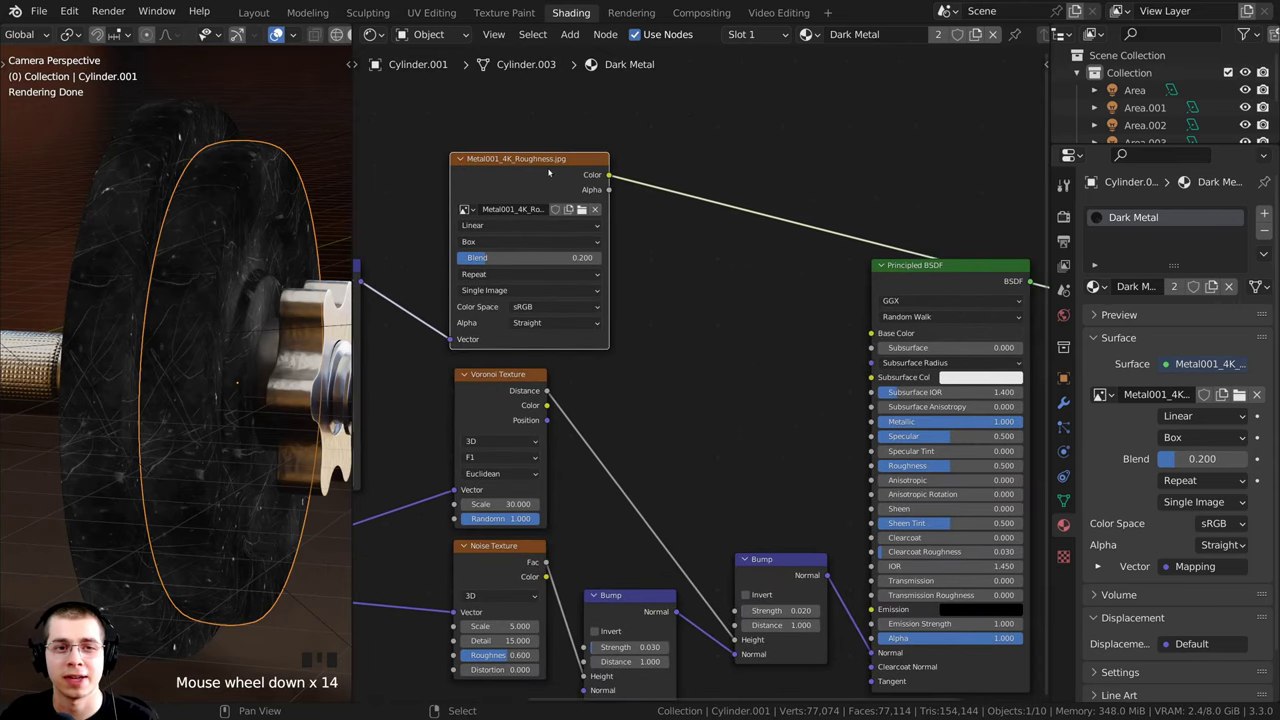
click(607, 176)
drag(608, 176, 874, 337)
drag(874, 337, 873, 335)
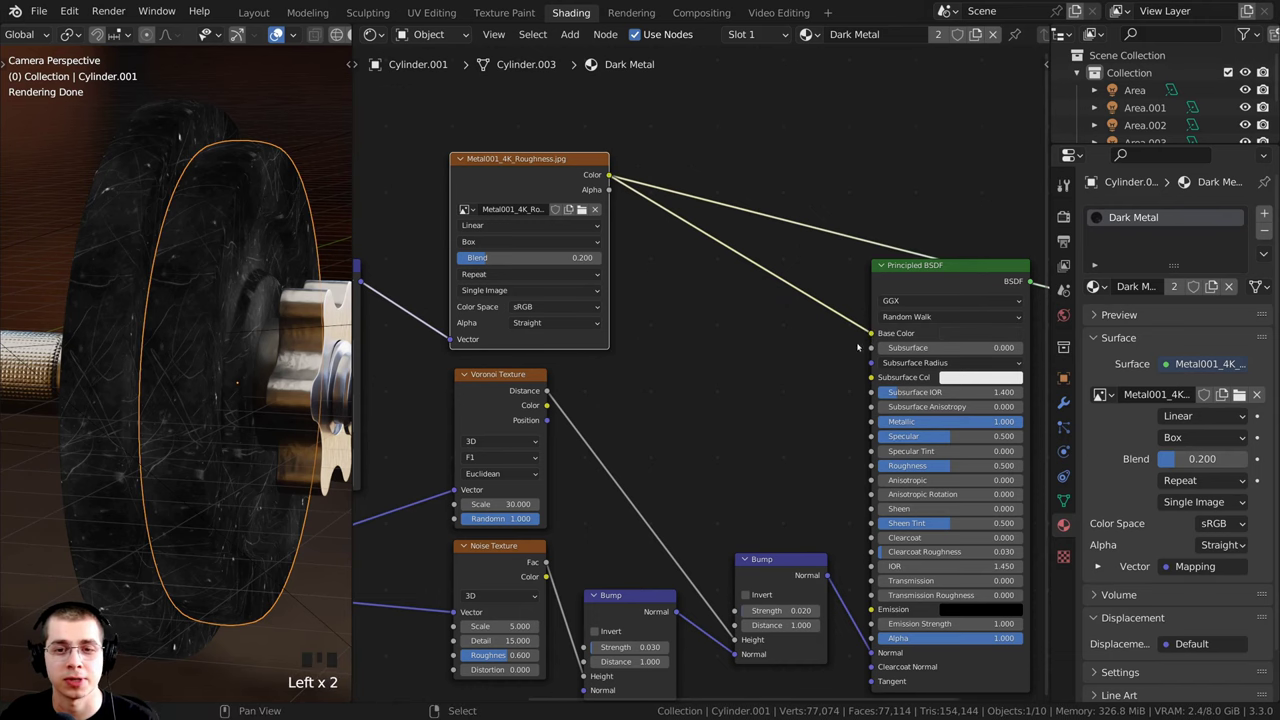
Step: Route the Principled BSDF back into the Material Output's Surface and check the shaded plates up close
middle_drag(855, 346, 732, 364)
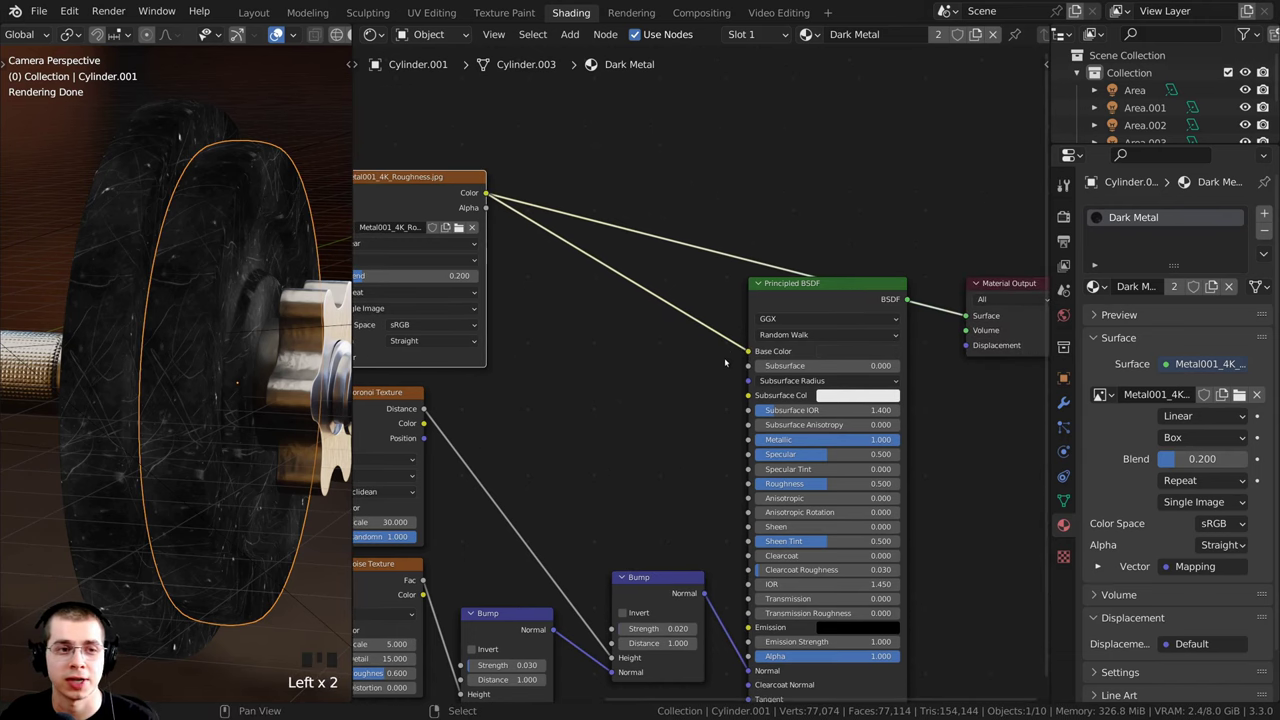
ctrl+shift+click(792, 290)
drag(792, 288, 801, 288)
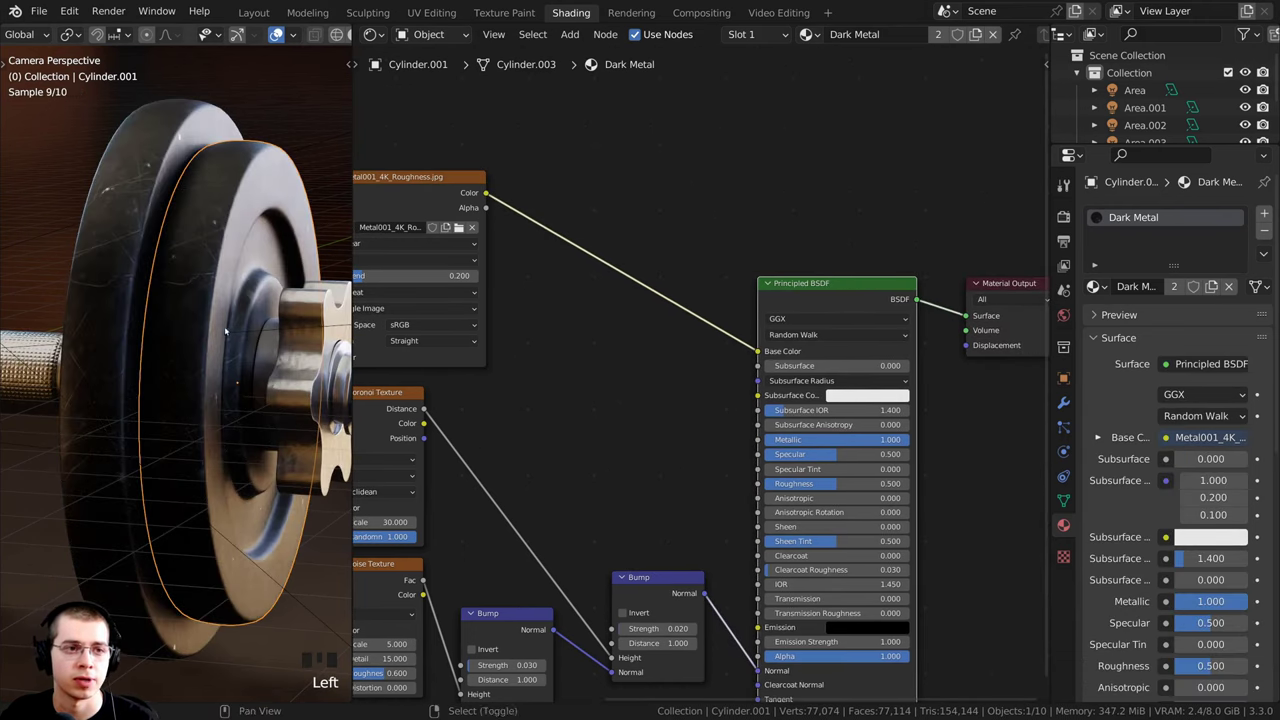
scroll(205, 392, up, 2)
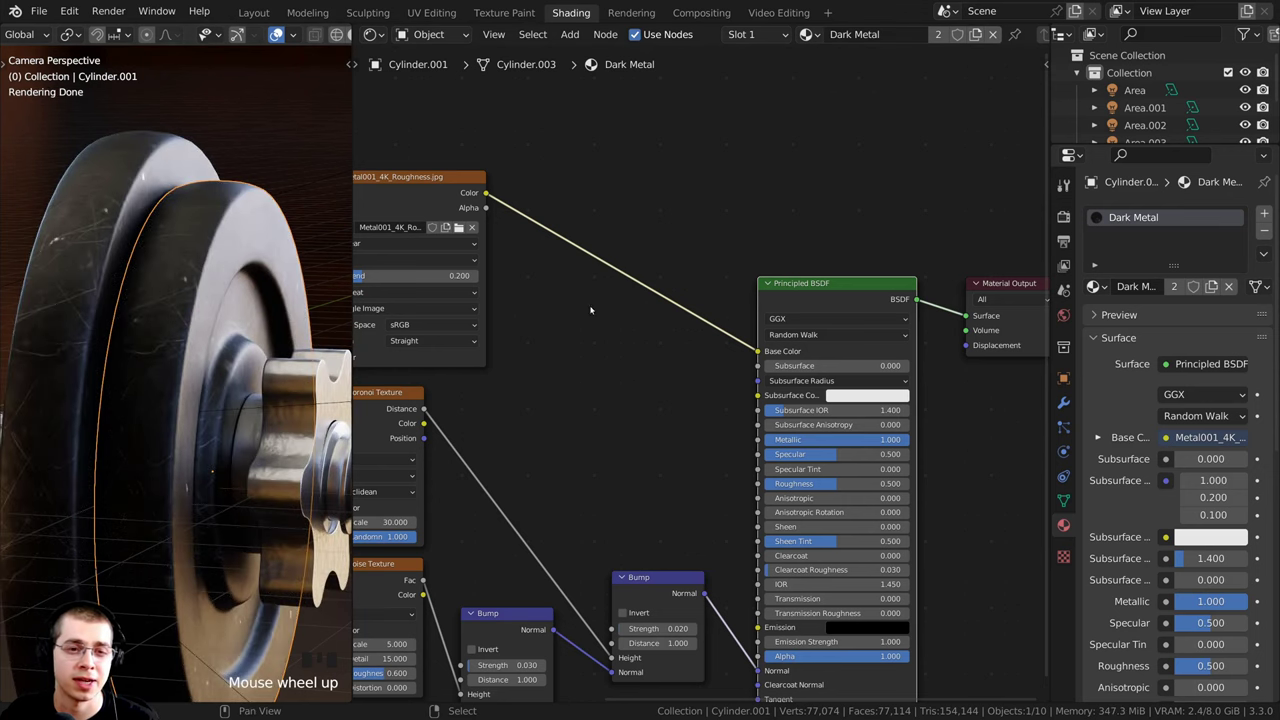
Step: Add a ColorRamp node on the link between the roughness image and the Principled BSDF's Base Color
middle_drag(600, 301, 614, 305)
key(shift+a)
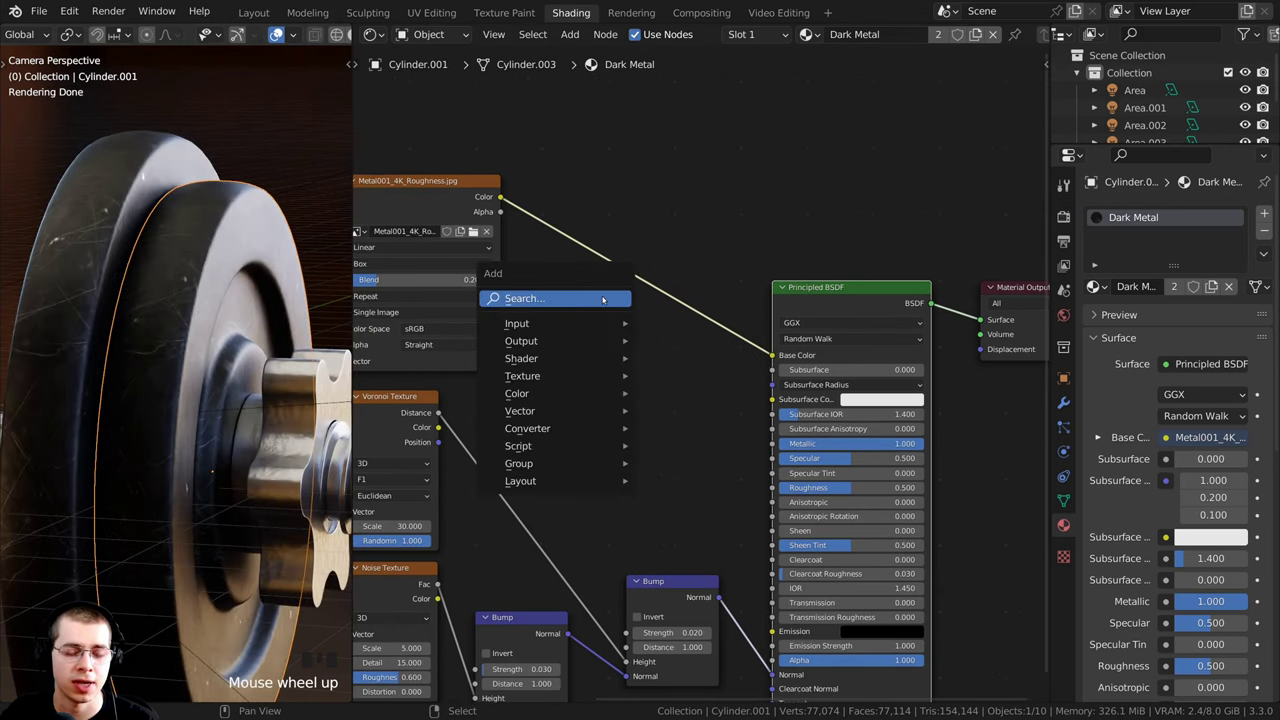
click(603, 299)
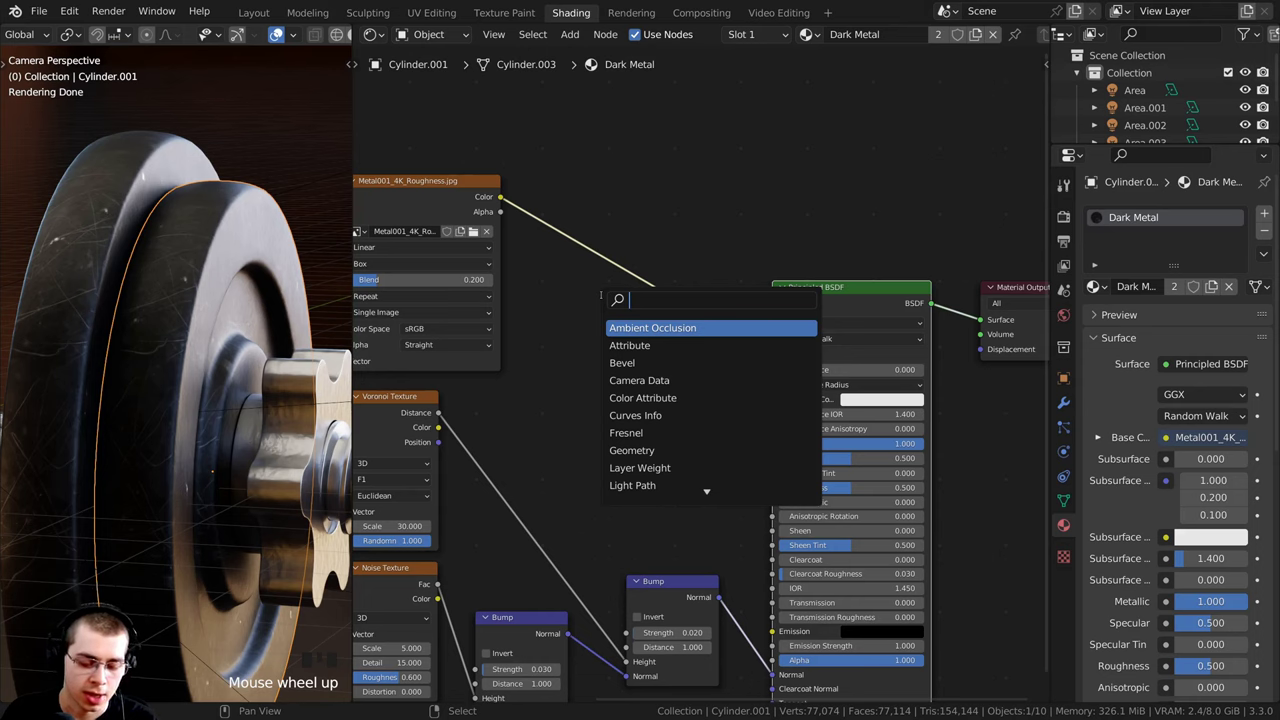
text(col)
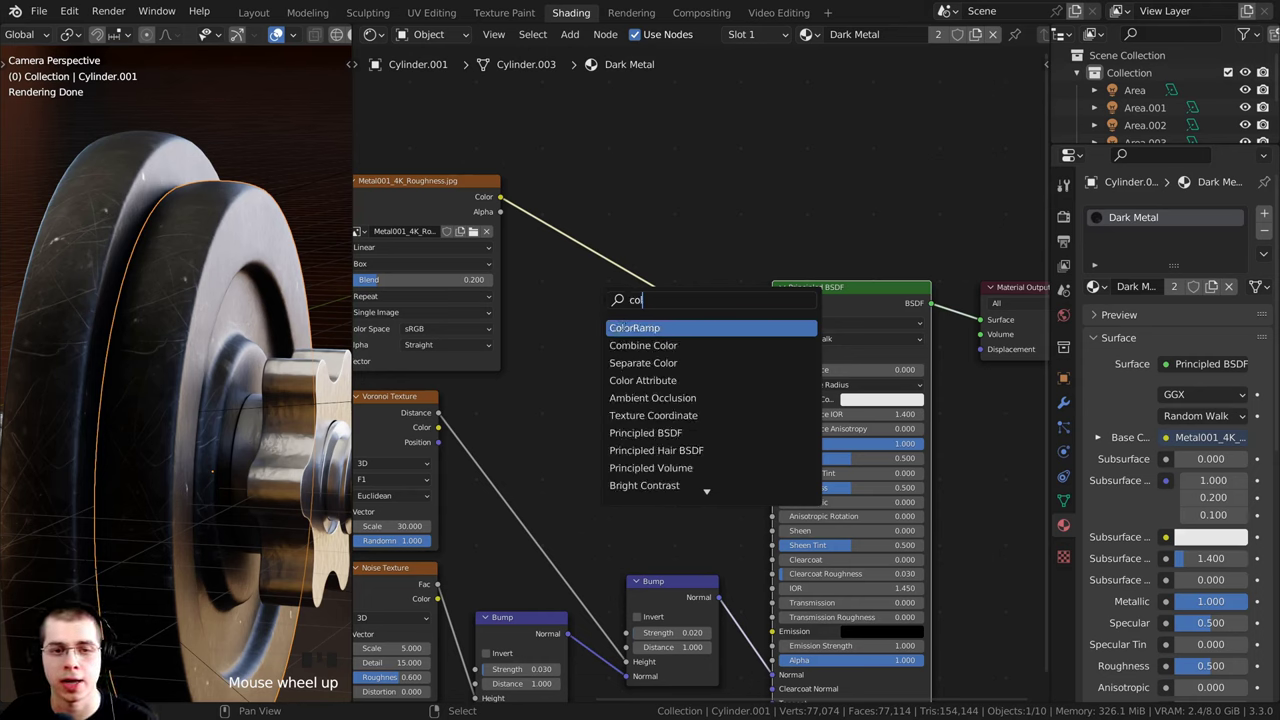
click(622, 328)
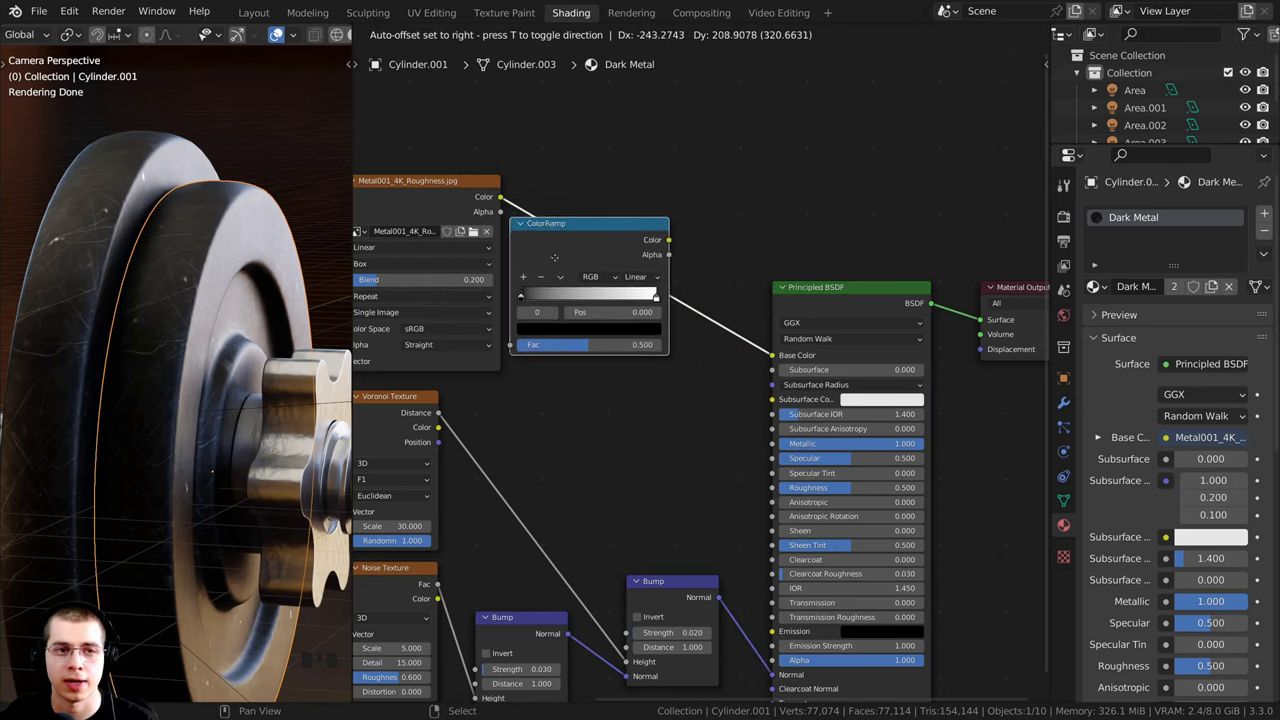
click(592, 273)
Step: Lighten the ColorRamp's black stop to a very dark grey and move it to position 0.029
scroll(585, 272, up, 4)
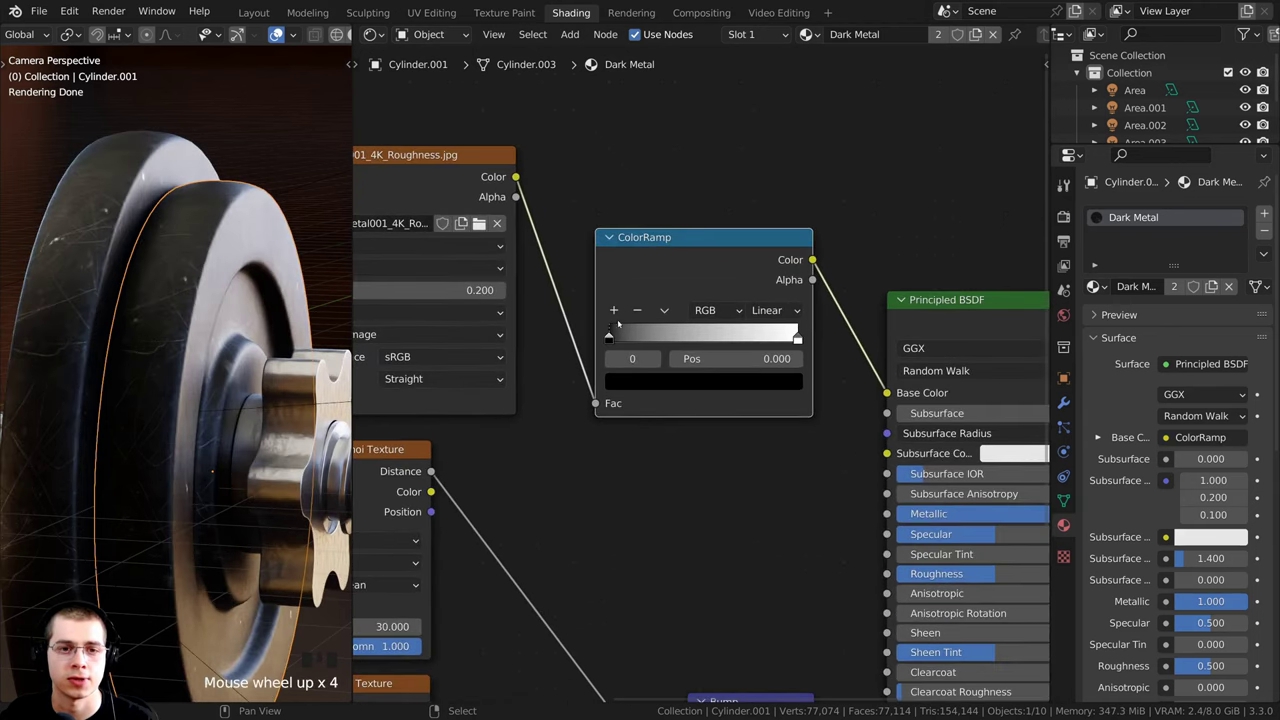
click(585, 362)
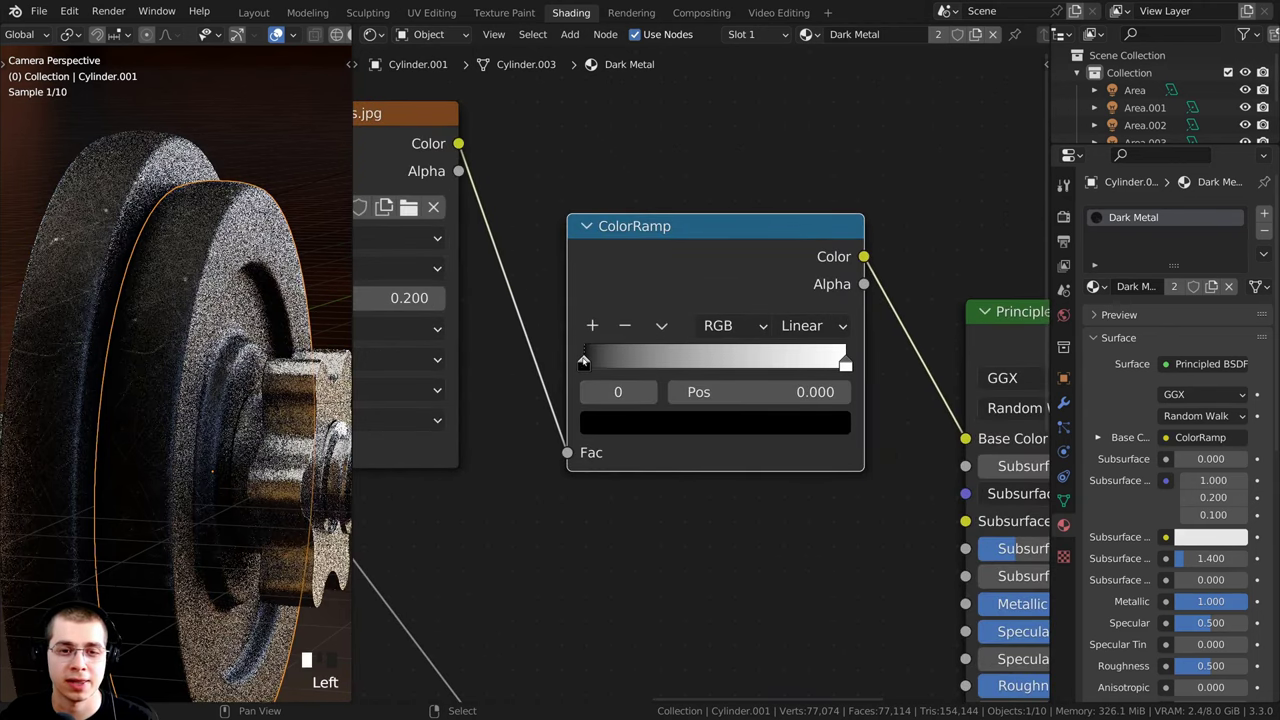
click(644, 423)
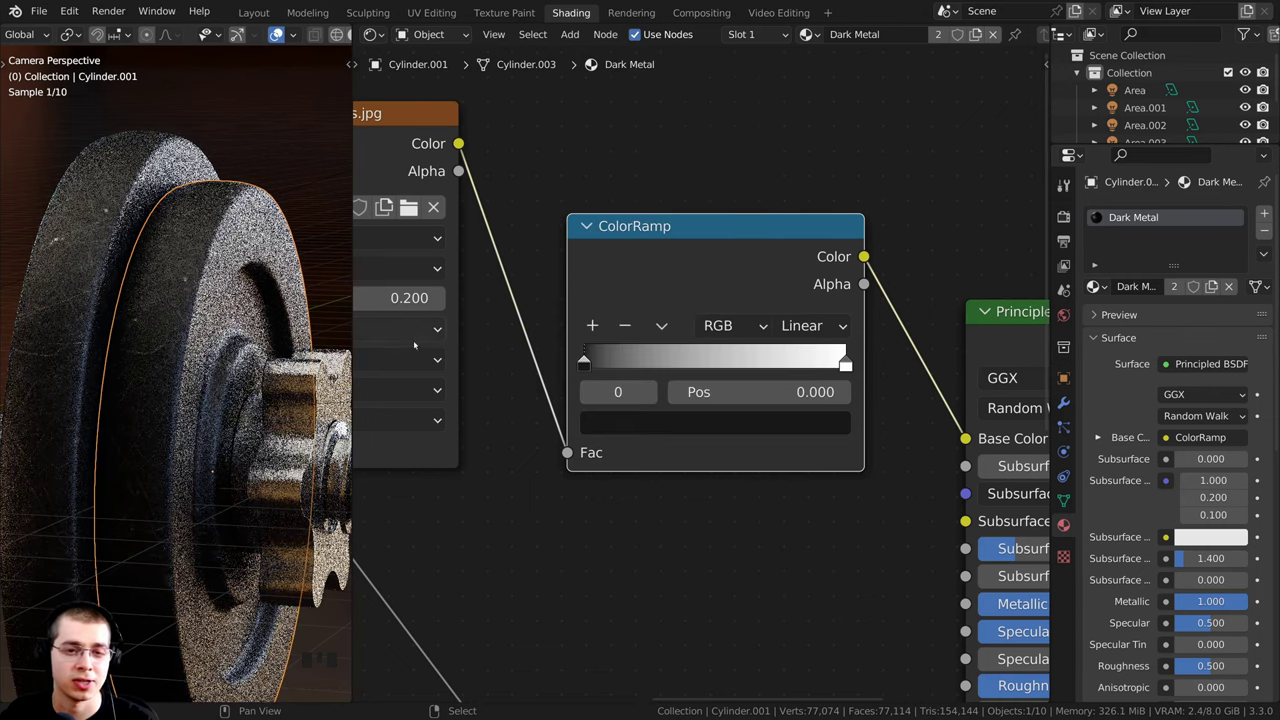
drag(585, 360, 605, 362)
scroll(128, 256, up, 3)
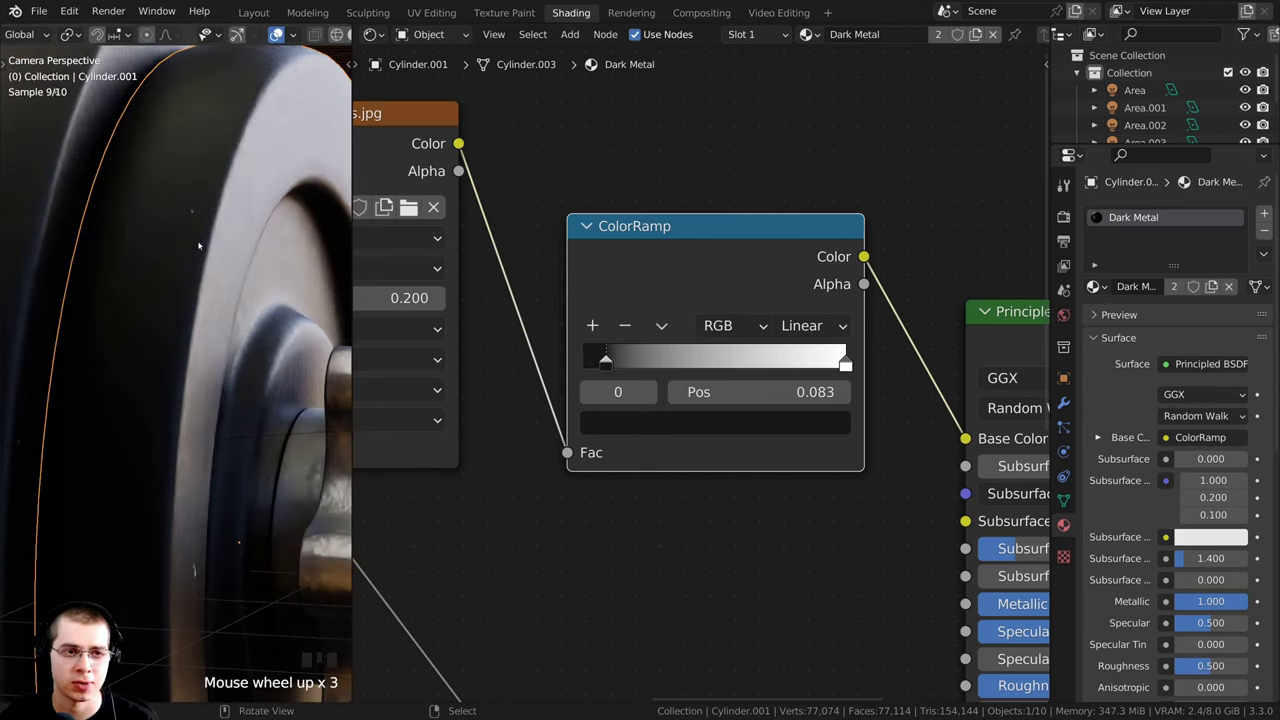
drag(605, 360, 591, 357)
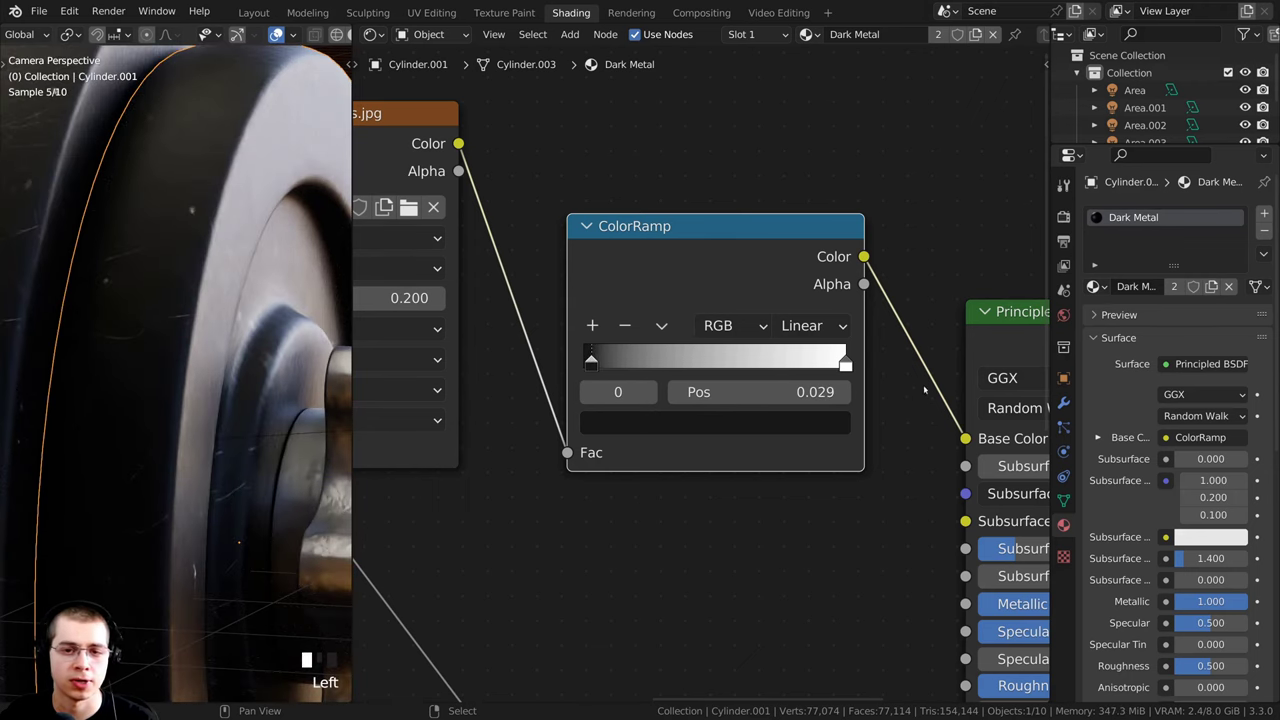
Step: Darken the ColorRamp's white stop to a light grey and check the result on the weight plates
click(846, 365)
scroll(747, 428, down, 3)
middle_drag(745, 430, 736, 440)
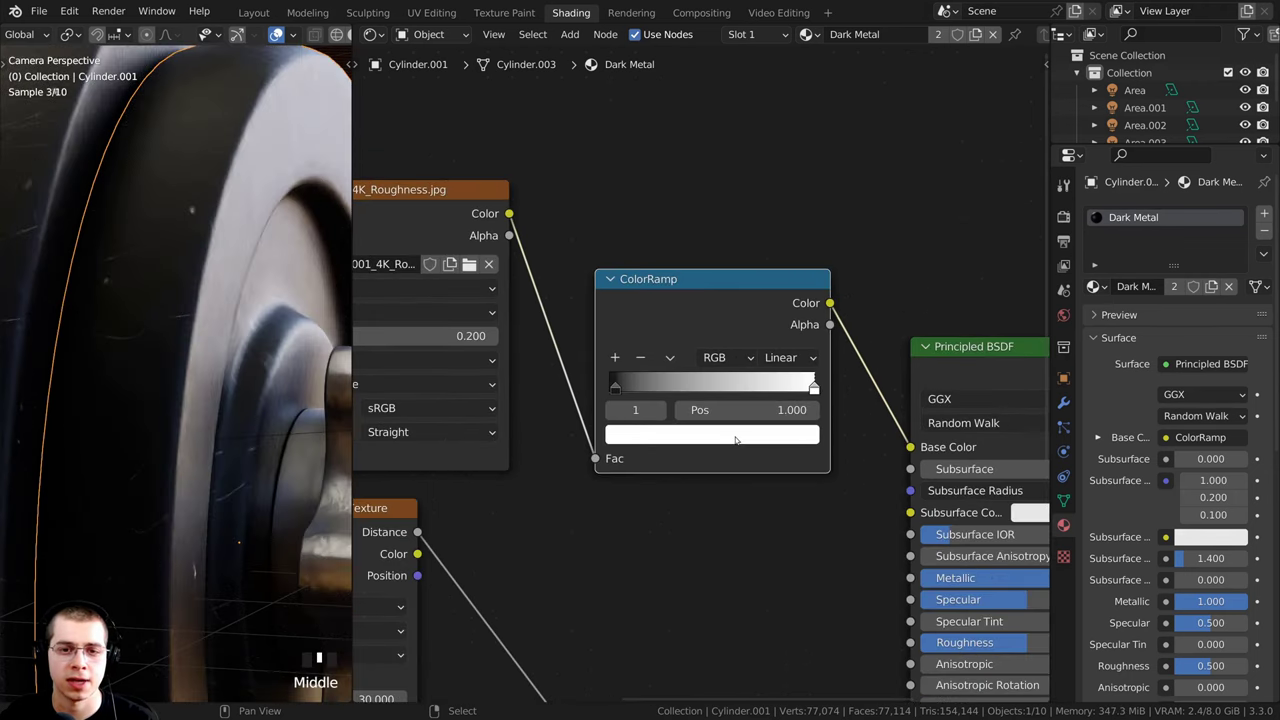
click(753, 437)
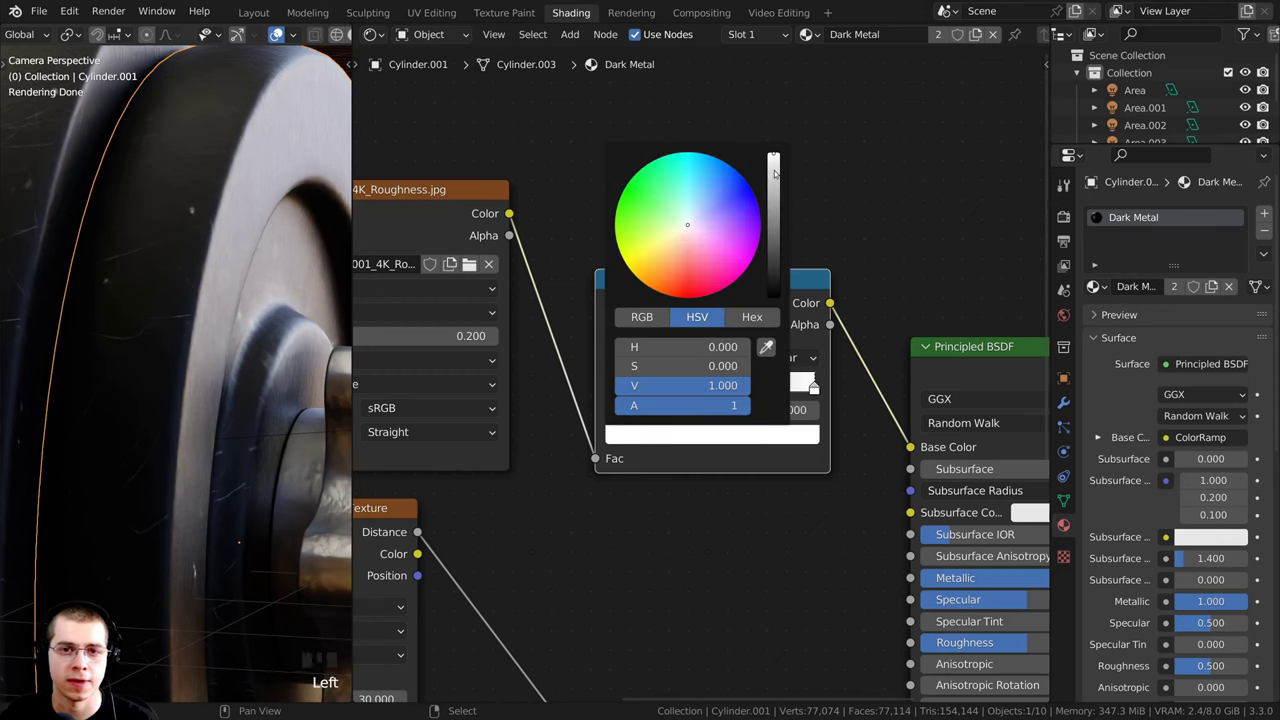
drag(774, 168, 774, 207)
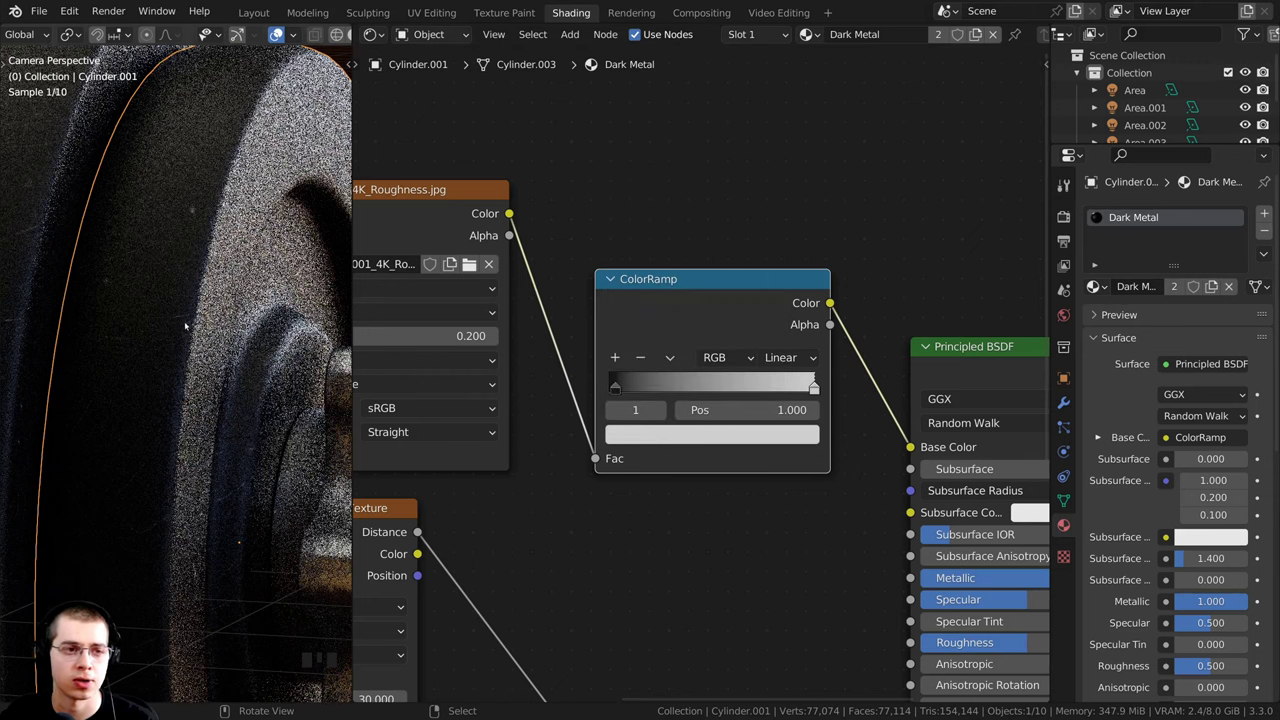
scroll(180, 378, down, 3)
shift+middle_drag(180, 378, 854, 444)
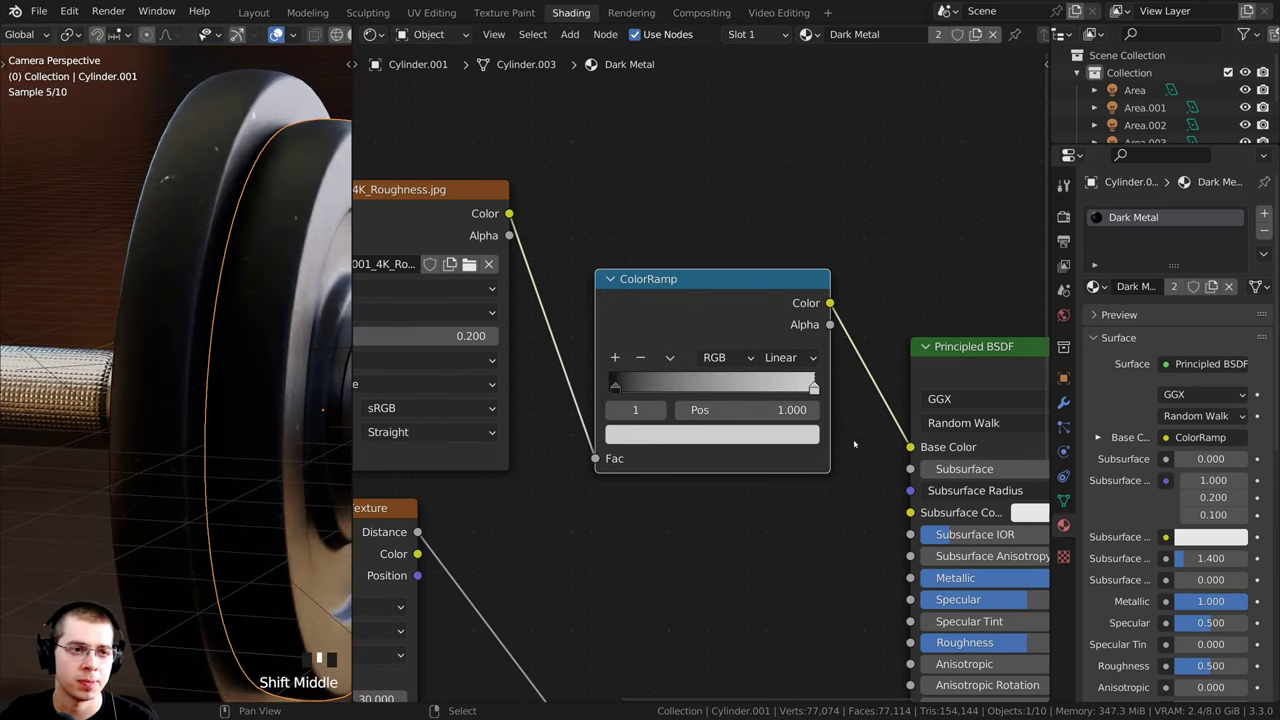
Step: Lighten the ColorRamp's light-grey stop slightly and check the result on the weight plates
click(787, 437)
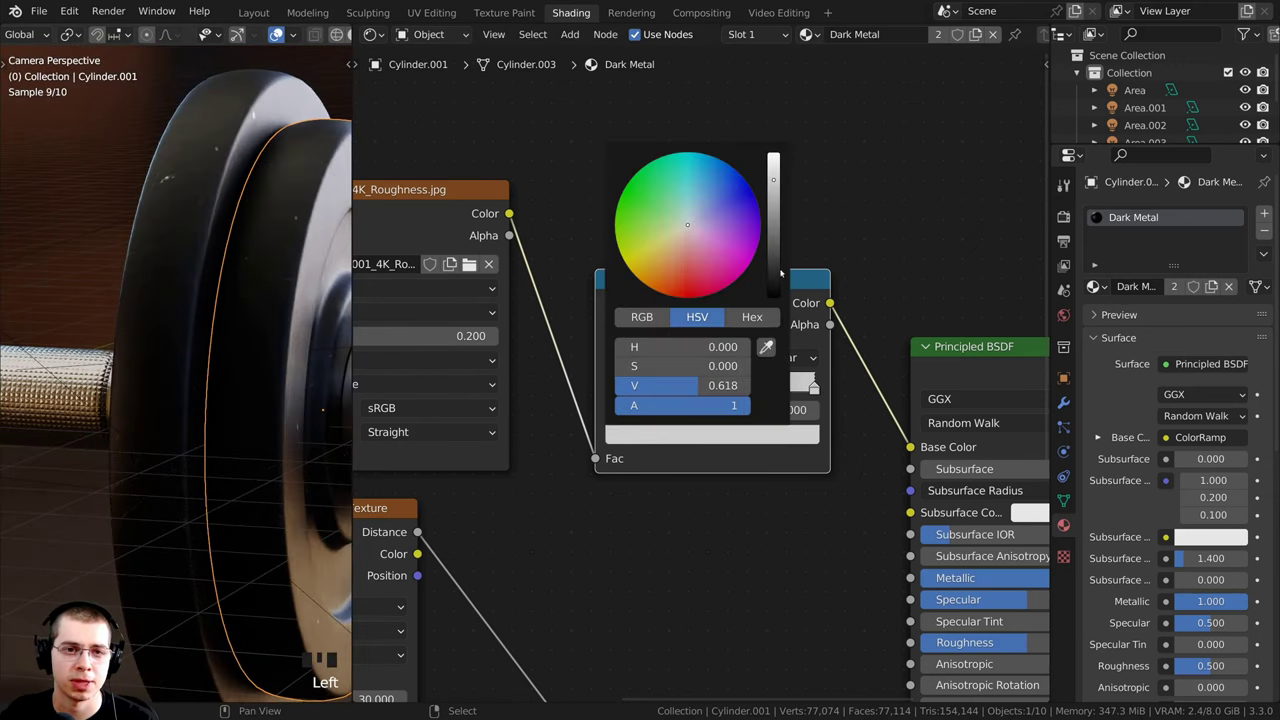
drag(775, 192, 773, 170)
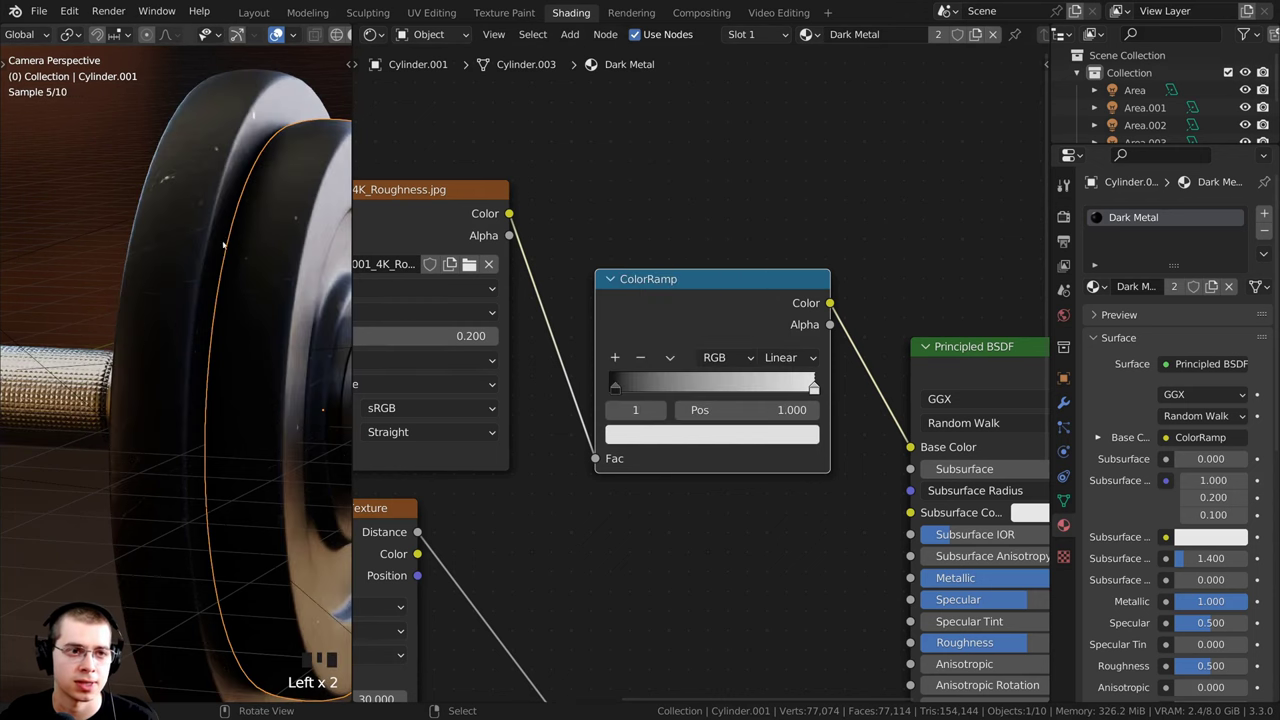
shift+middle_drag(266, 362, 279, 486)
scroll(279, 486, down, 3)
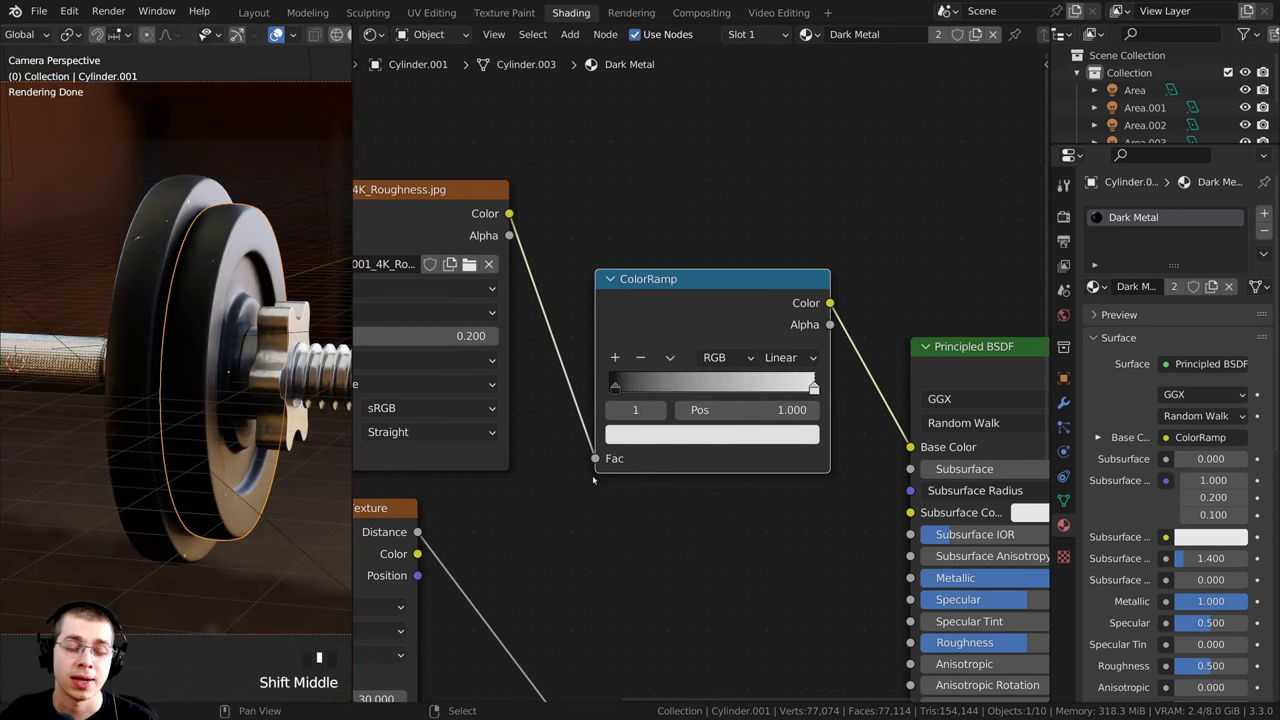
Step: Duplicate the Metal001_4K_Roughness image node with its Mapping link and place the copy below the Noise Texture
scroll(690, 513, down, 2)
scroll(690, 513, down, 2)
shift+middle_drag(650, 514, 754, 408)
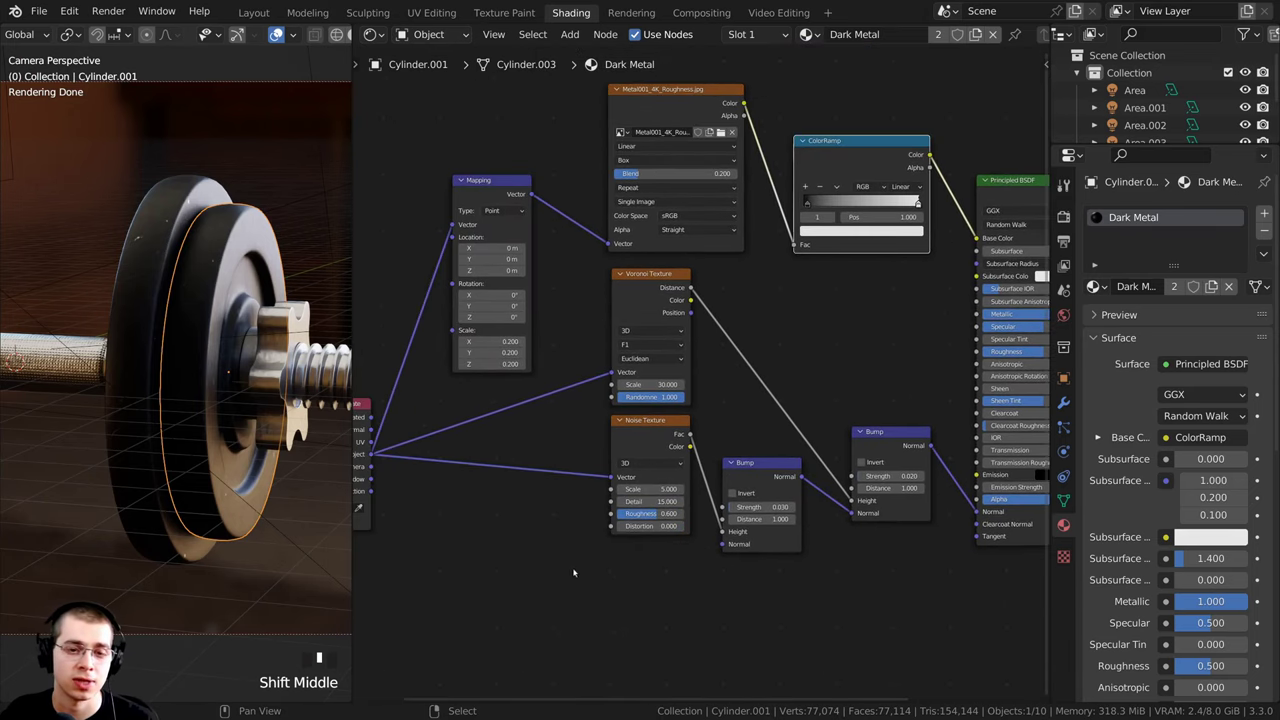
shift+middle_drag(638, 560, 668, 550)
scroll(583, 391, down, 2)
shift+middle_drag(583, 391, 611, 415)
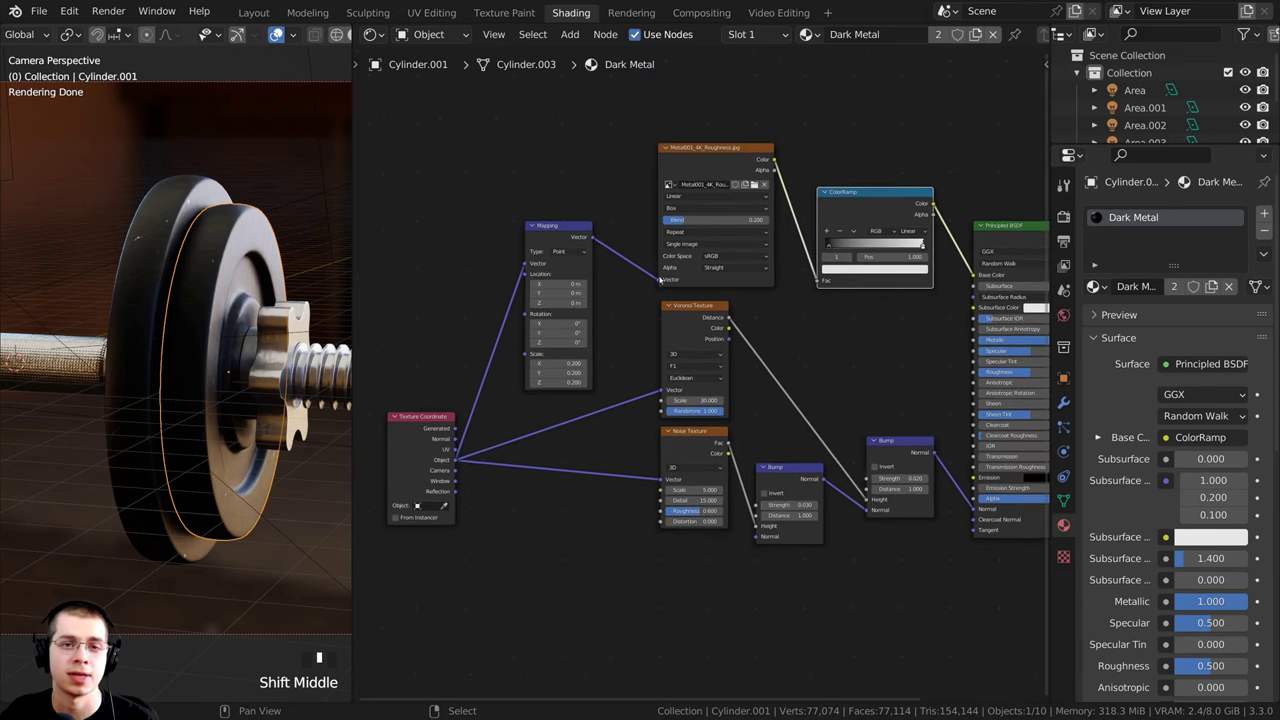
click(715, 162)
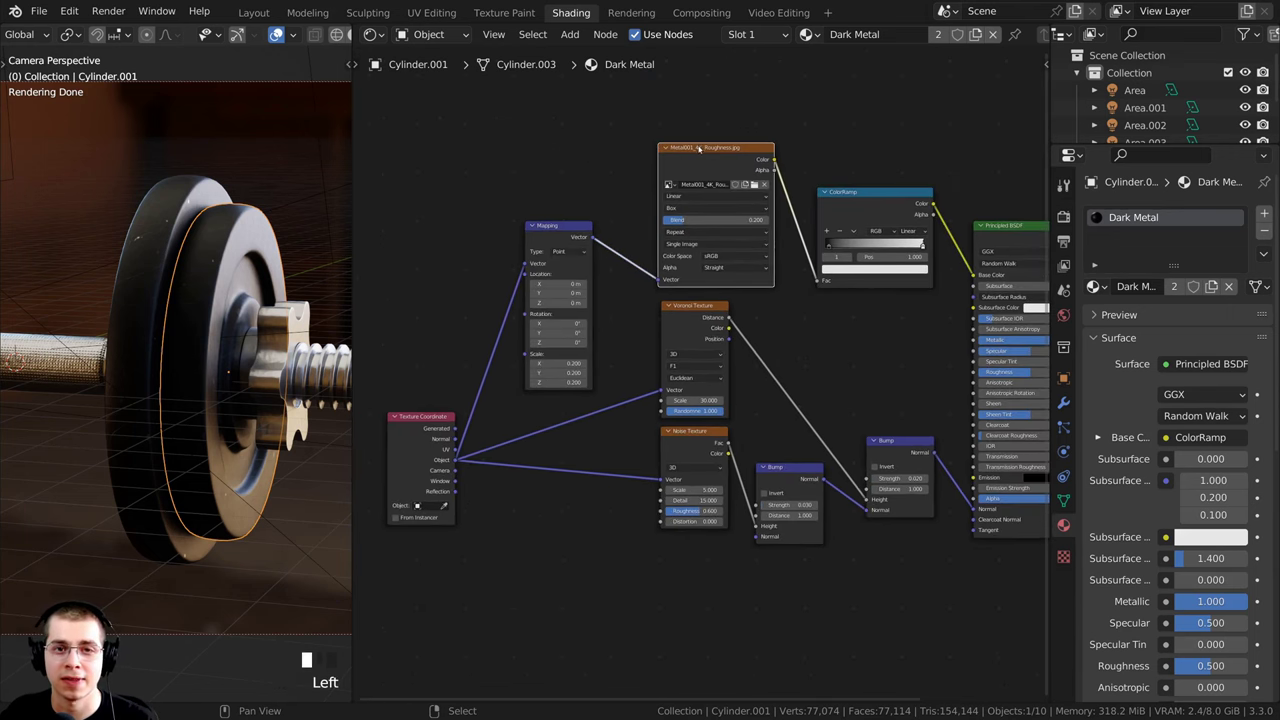
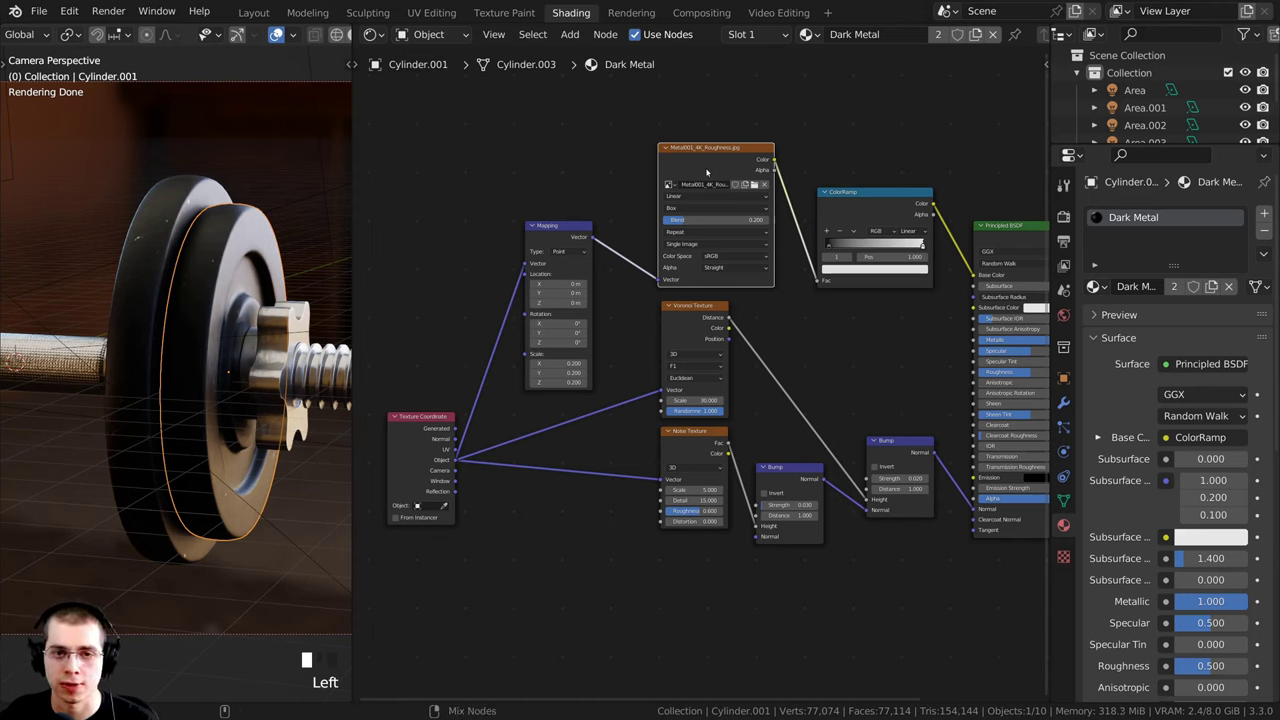
key(ctrl+shift+d)
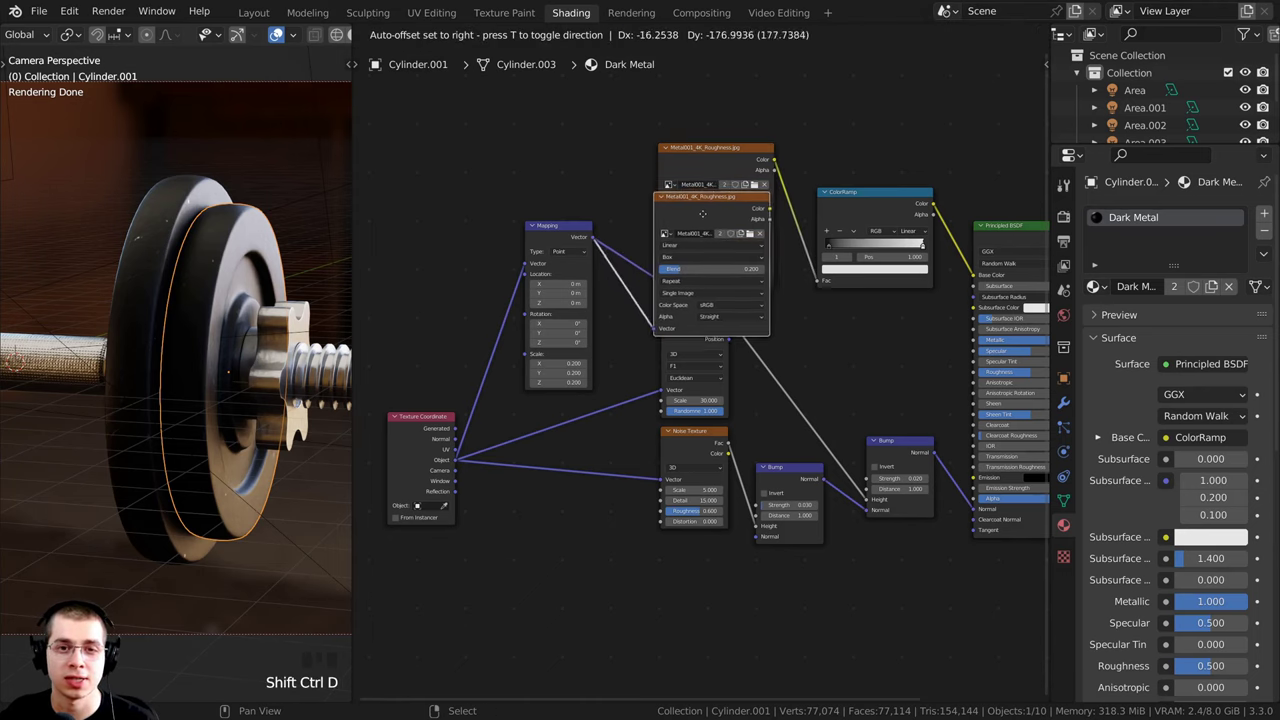
click(694, 586)
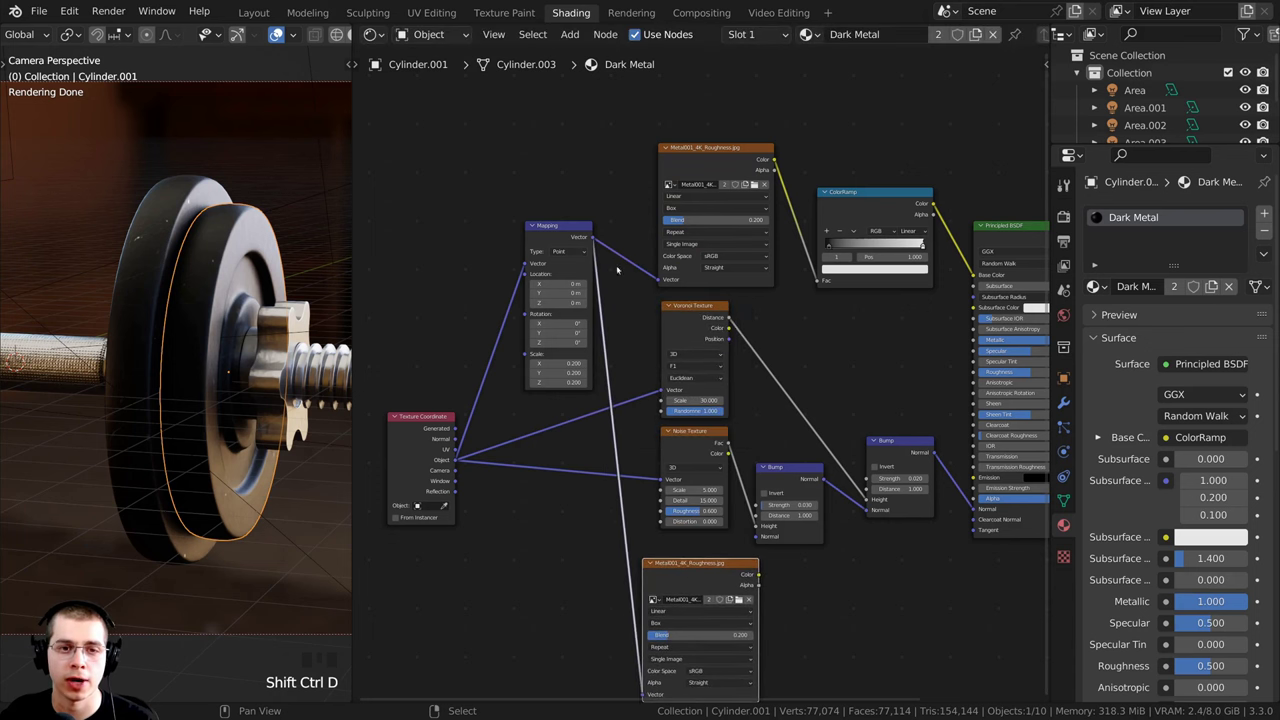
Step: Space out the Mapping and duplicated image nodes, and check that the Mapping node feeds both images
drag(542, 296, 495, 318)
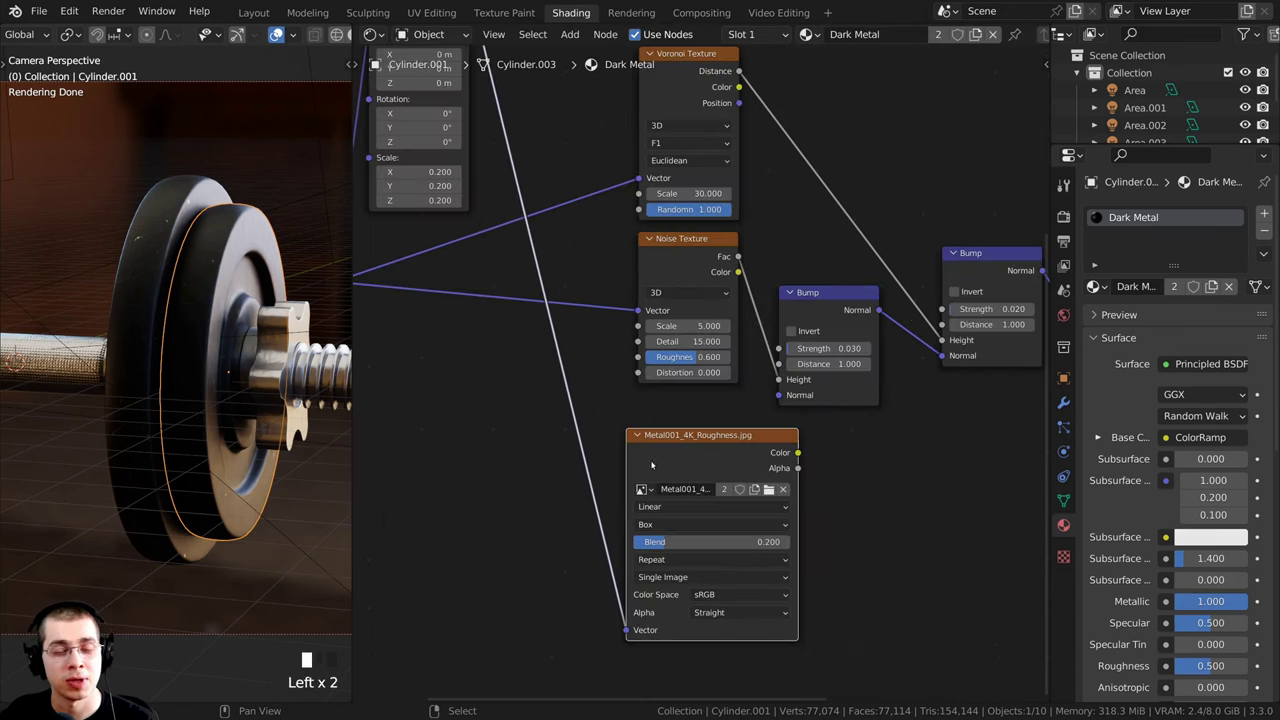
mouse_move(709, 446)
mouse_down()
mouse_move(750, 455)
mouse_move(730, 450)
mouse_up()
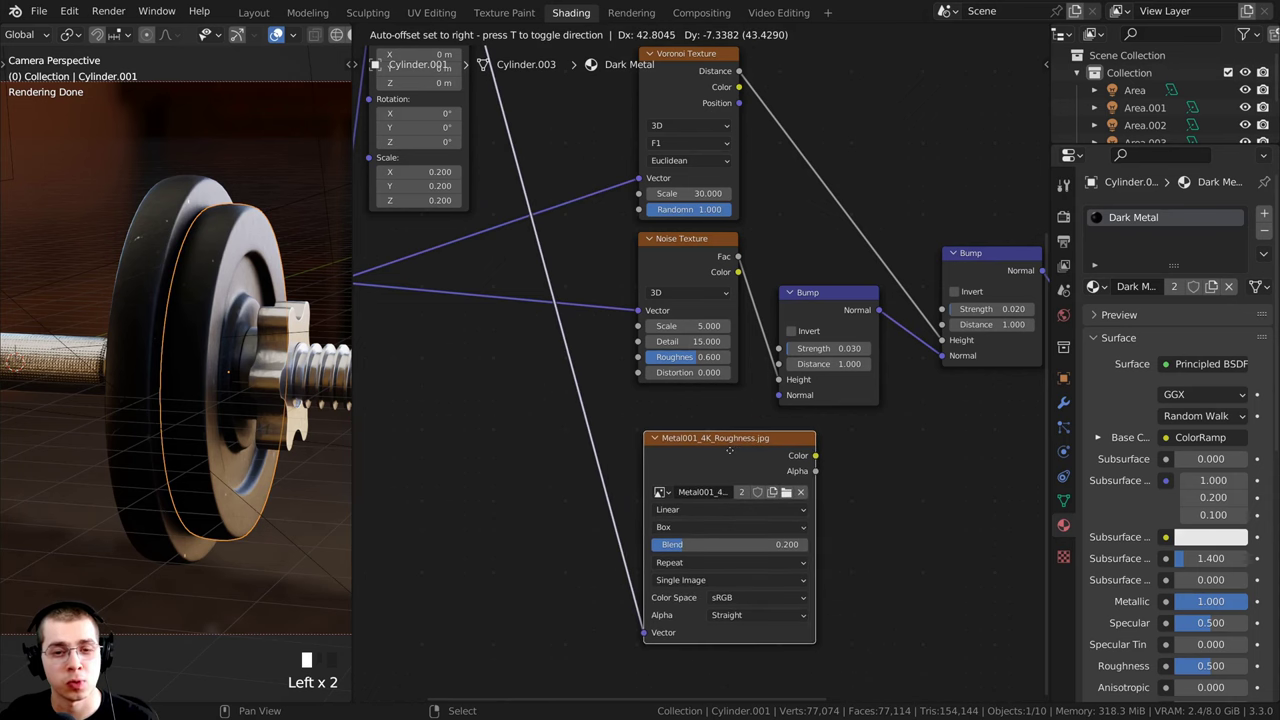
scroll(715, 385, down, 1)
middle_drag(663, 300, 620, 590)
click(657, 174)
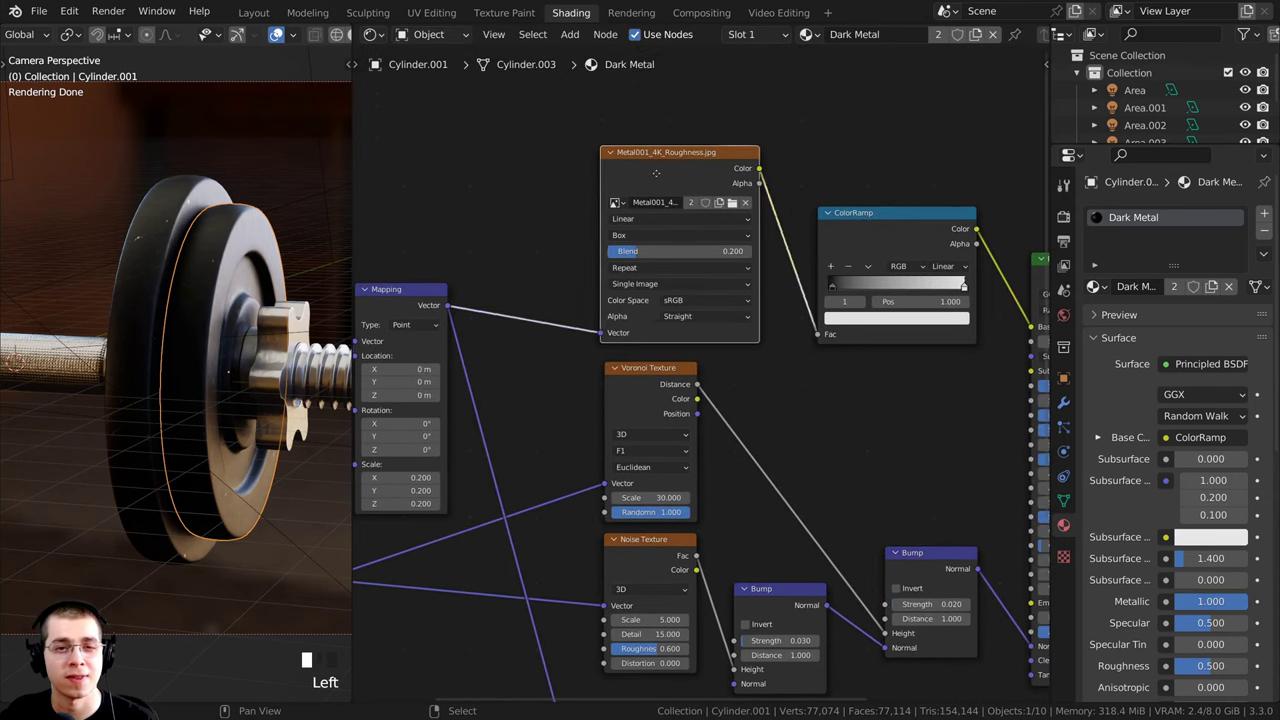
drag(656, 173, 653, 177)
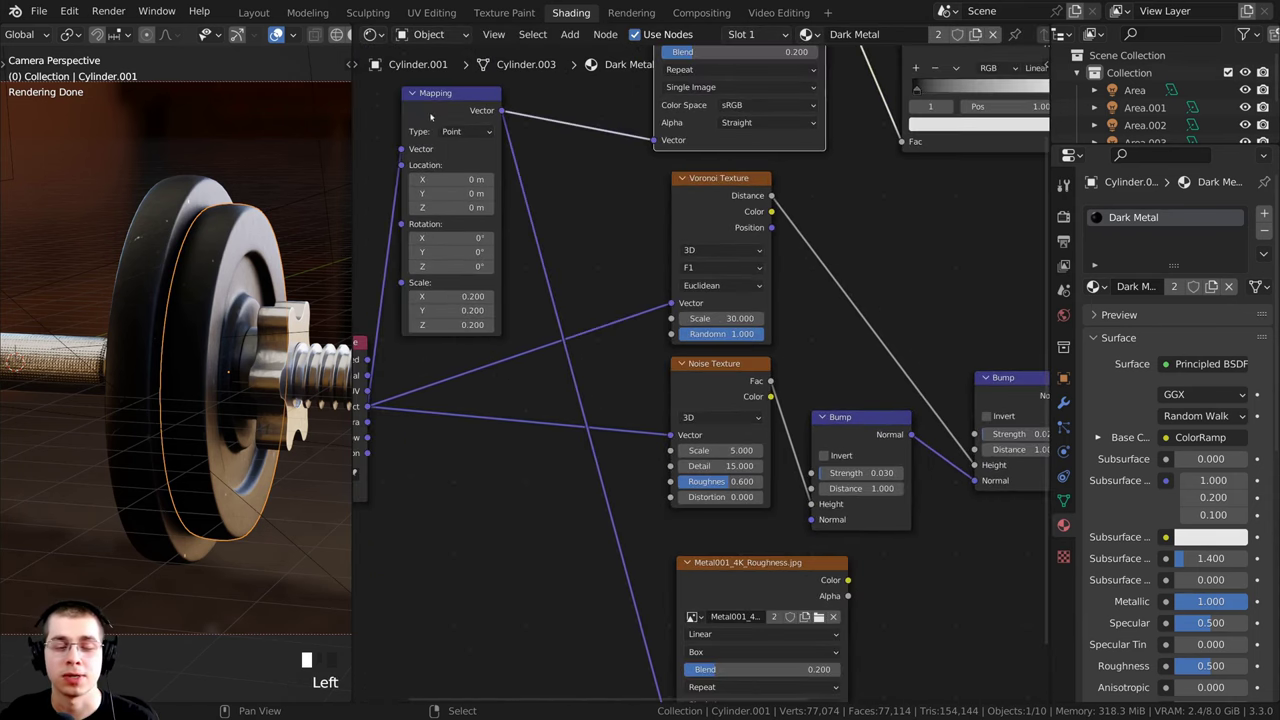
click(442, 110)
middle_drag(594, 617, 576, 374)
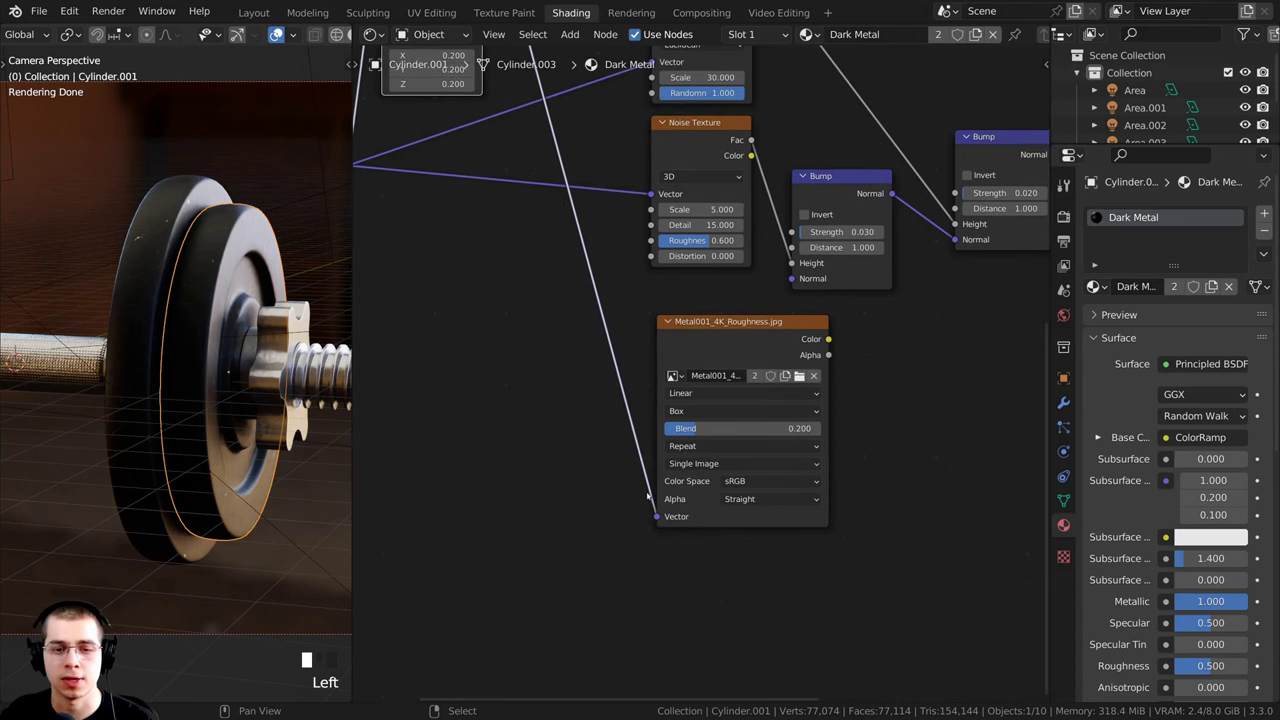
Step: Replace the duplicated node's roughness image with Metal001_4K_NormalGL.jpg from the Metal001_4K-JPG textures folder
scroll(644, 408, up, 2)
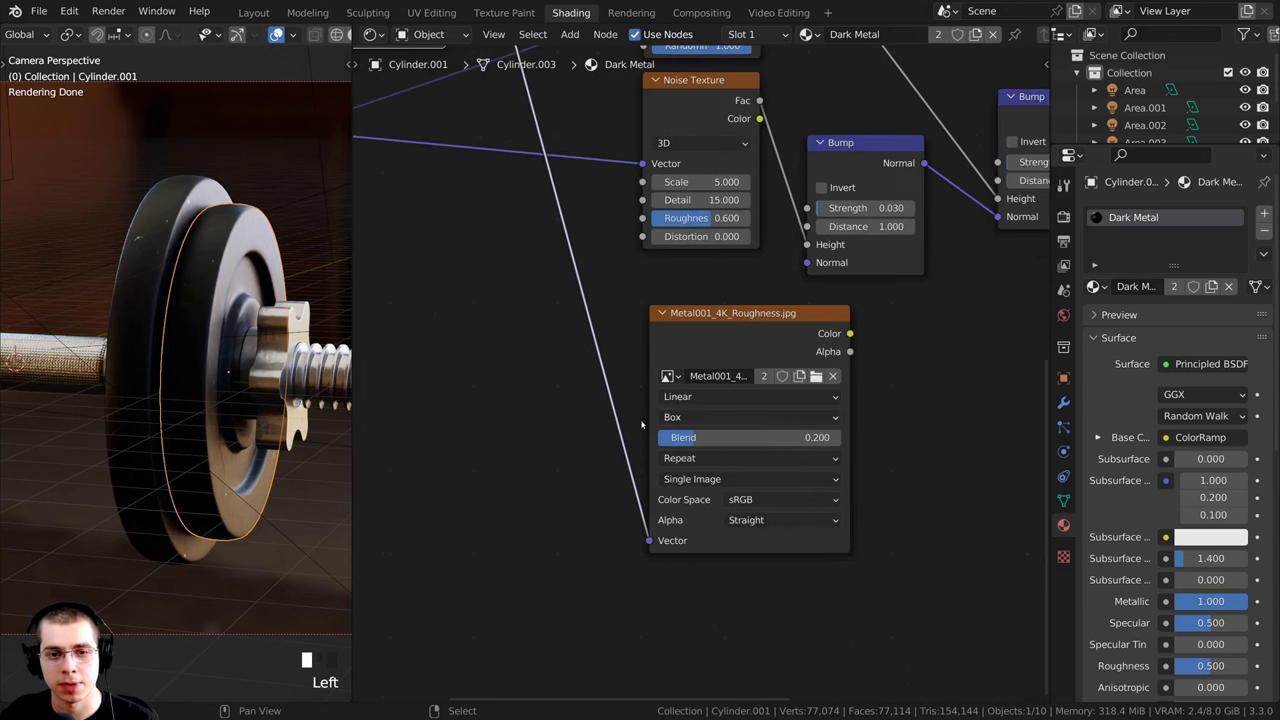
scroll(688, 446, down, 2)
middle_drag(701, 445, 669, 466)
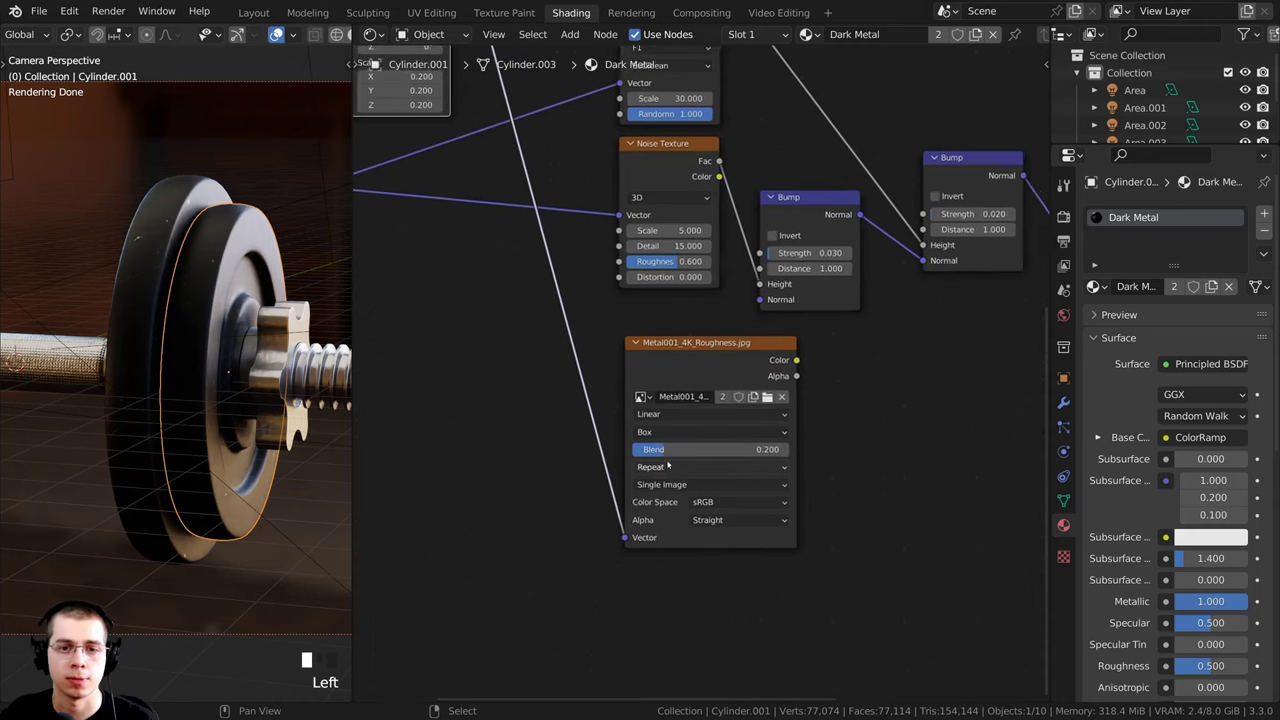
scroll(660, 385, up, 5)
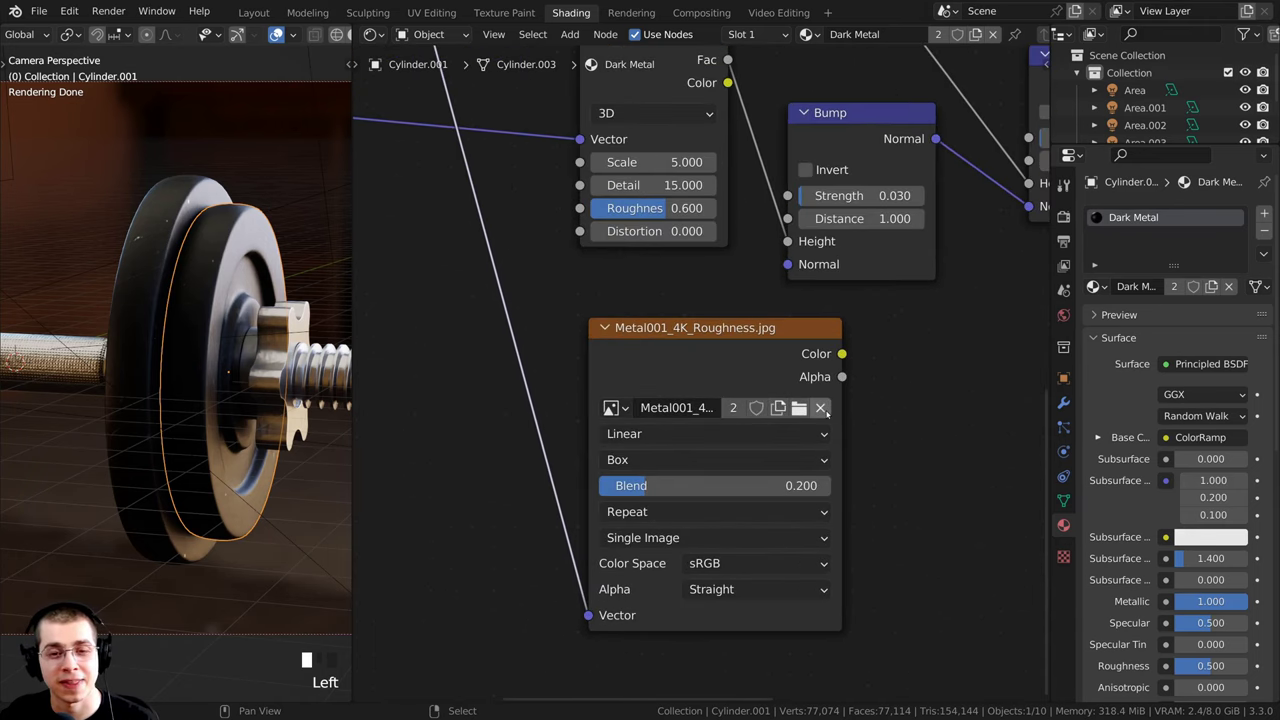
click(824, 410)
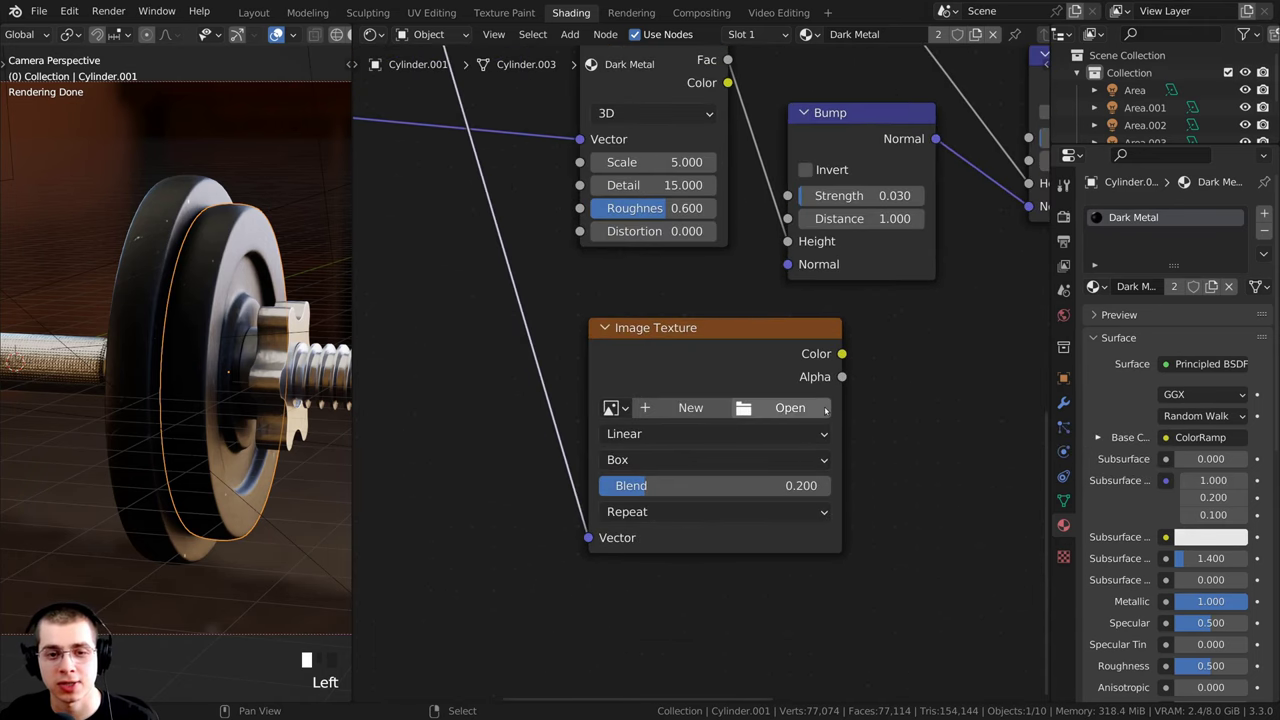
click(768, 413)
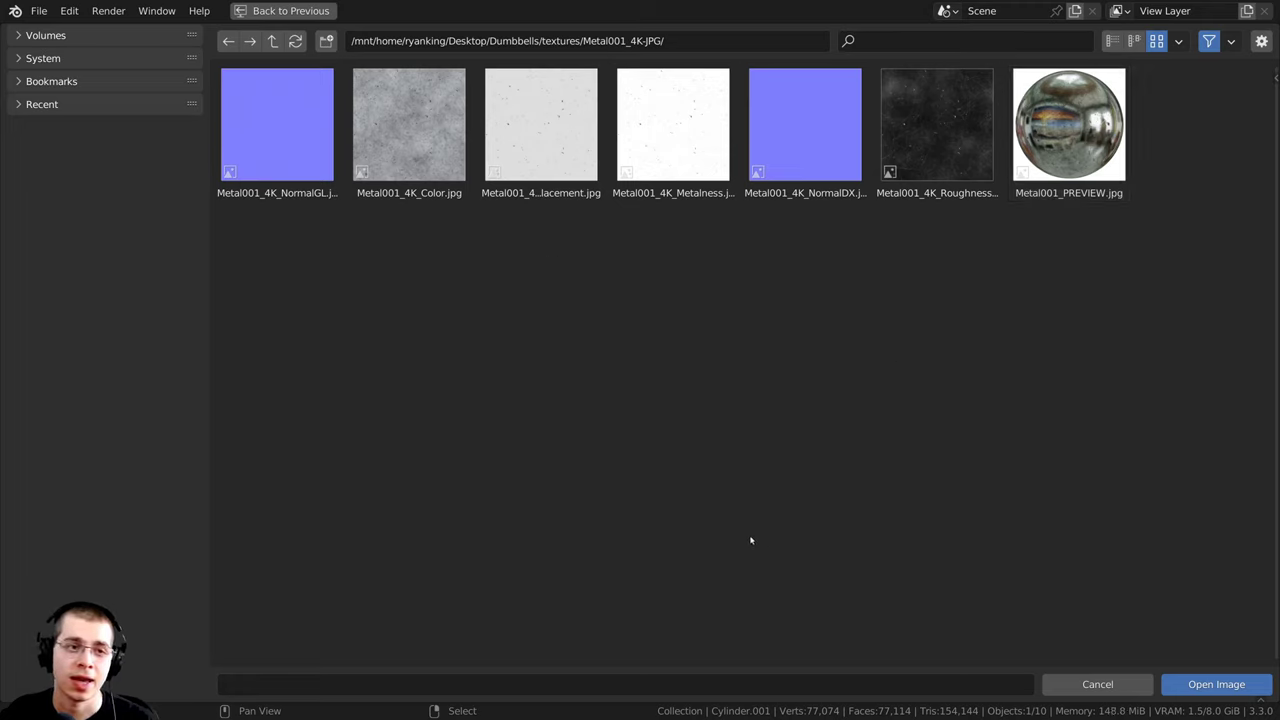
click(269, 168)
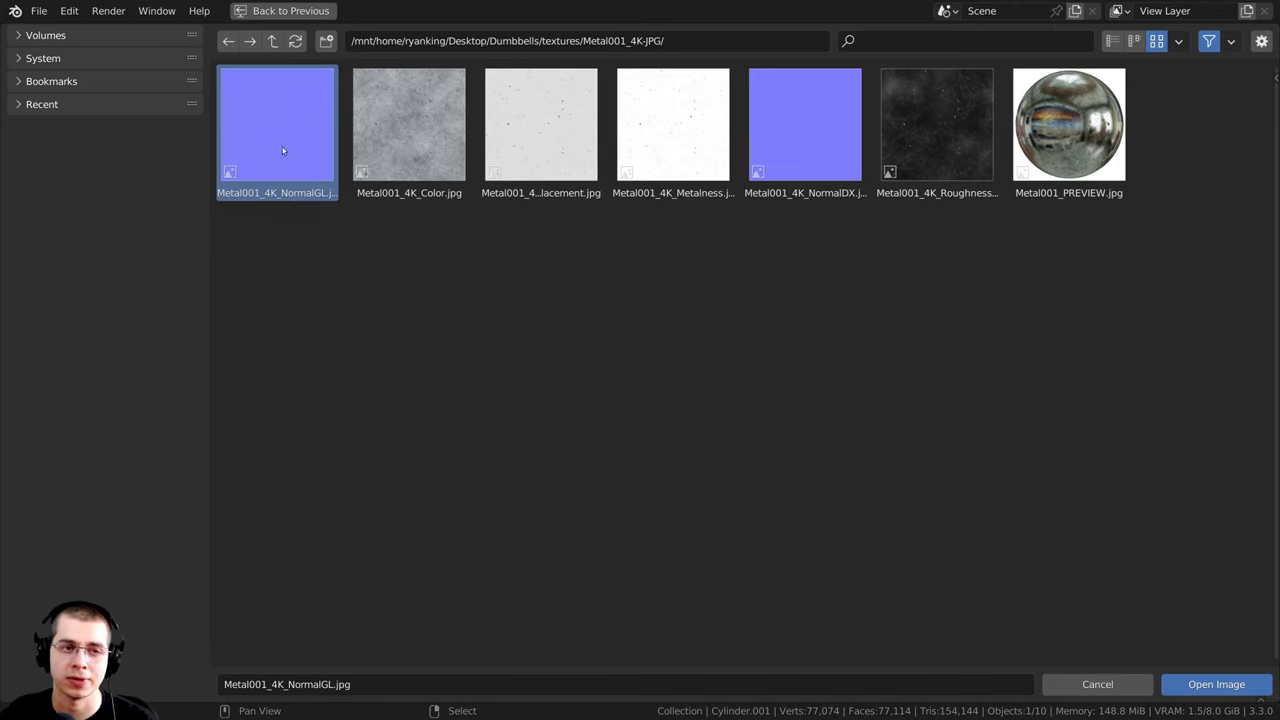
click(1214, 684)
Step: Check that the NormalGL image's Color Space is set to Non-Color
scroll(746, 424, down, 3)
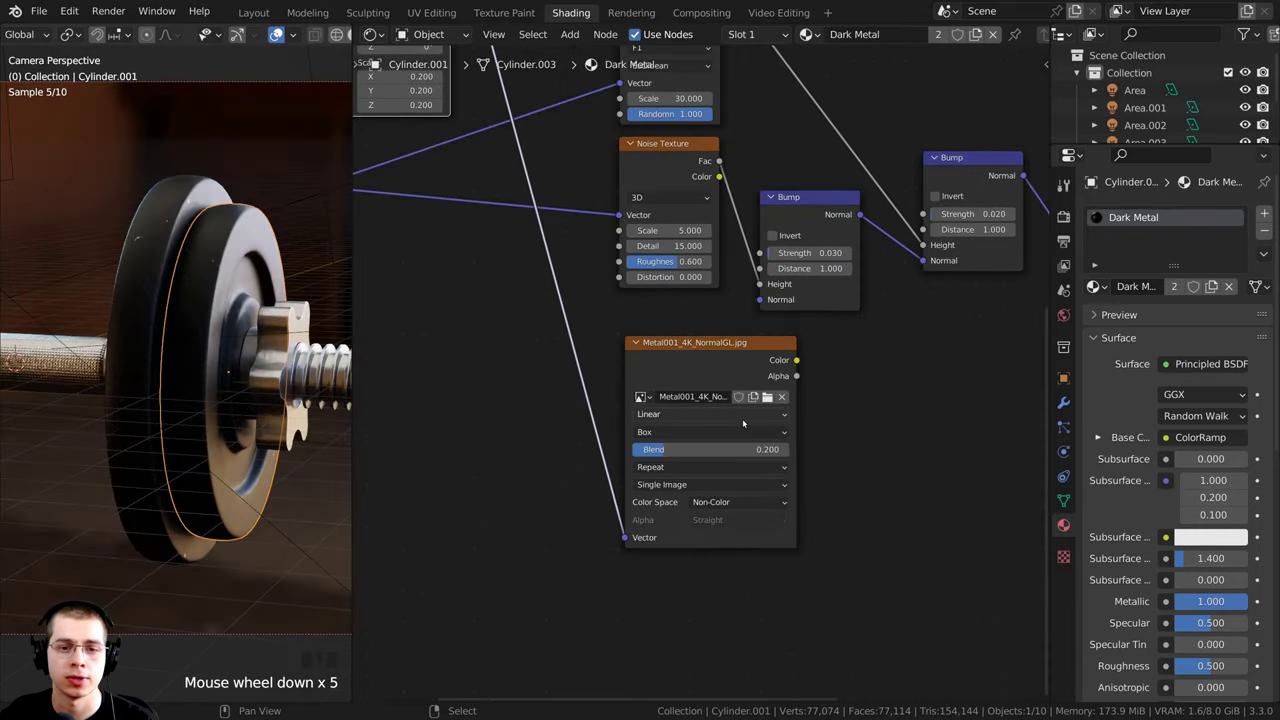
middle_drag(714, 512, 735, 467)
scroll(735, 467, up, 3)
click(745, 472)
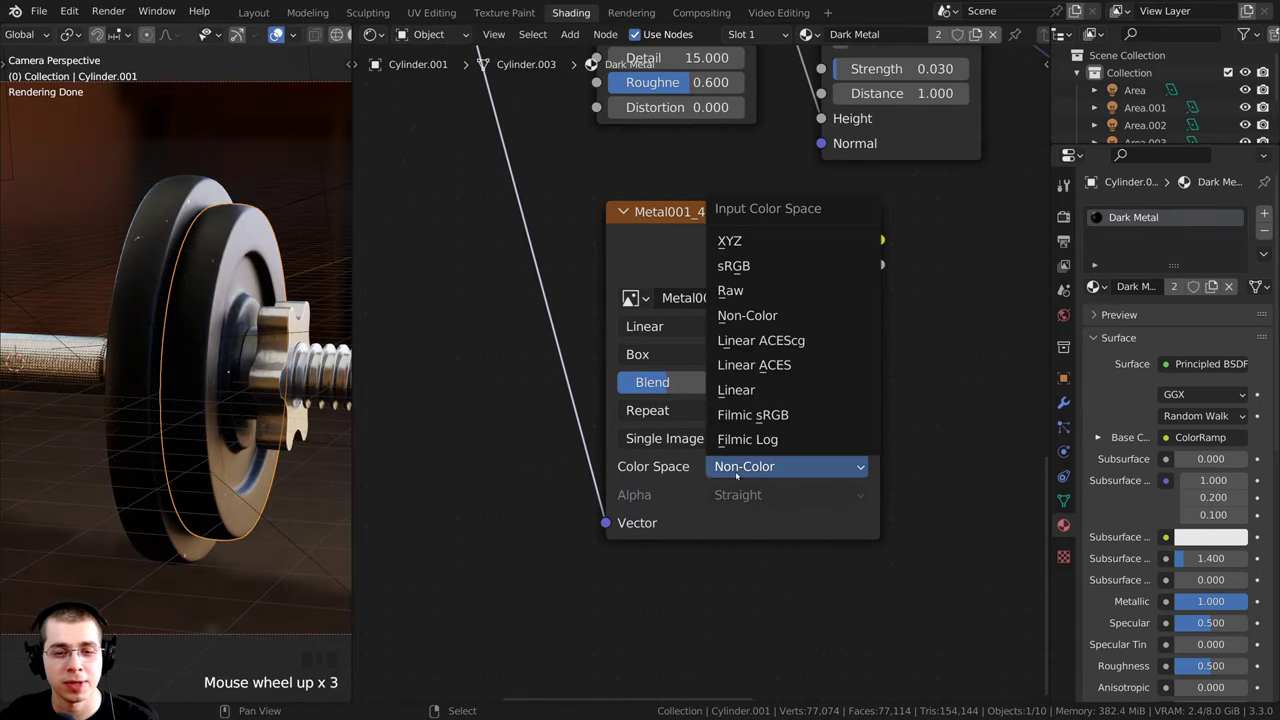
click(740, 472)
click(740, 472)
click(740, 472)
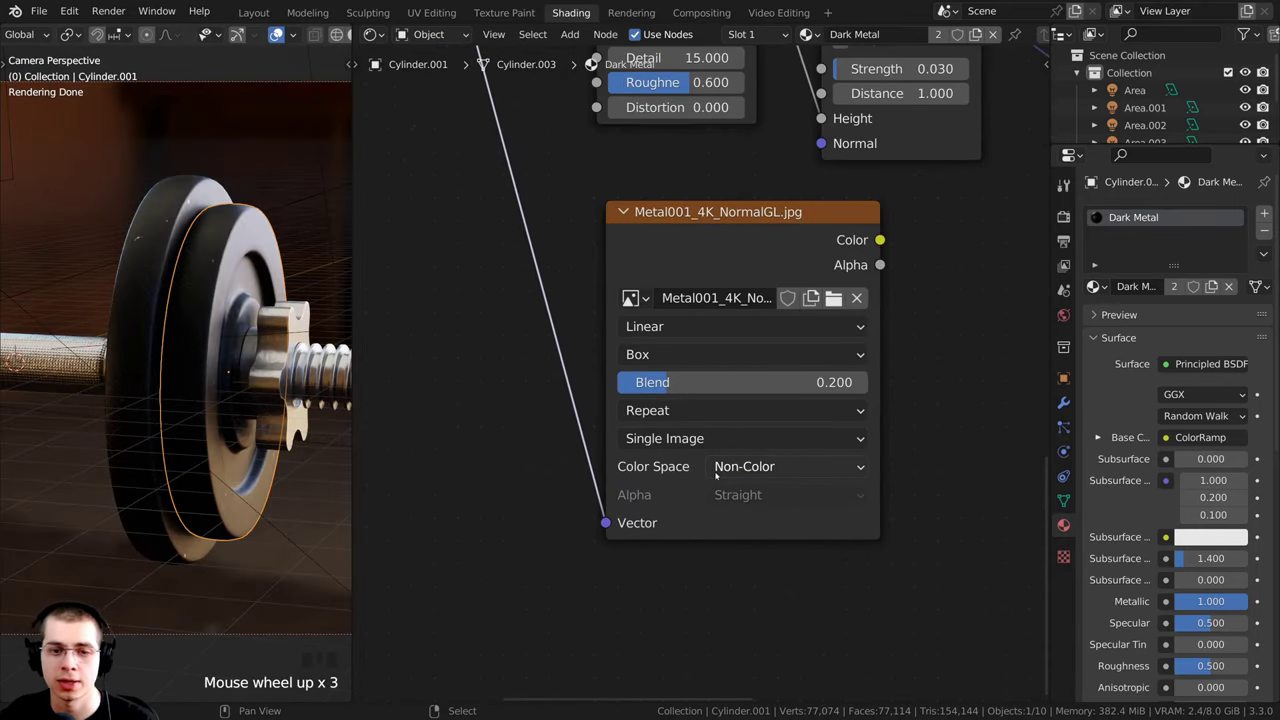
Step: Move the NormalGL image node away from the Bump nodes and shift the Noise Texture's Bump to make room between them
scroll(740, 472, down, 2)
scroll(745, 307, down, 4)
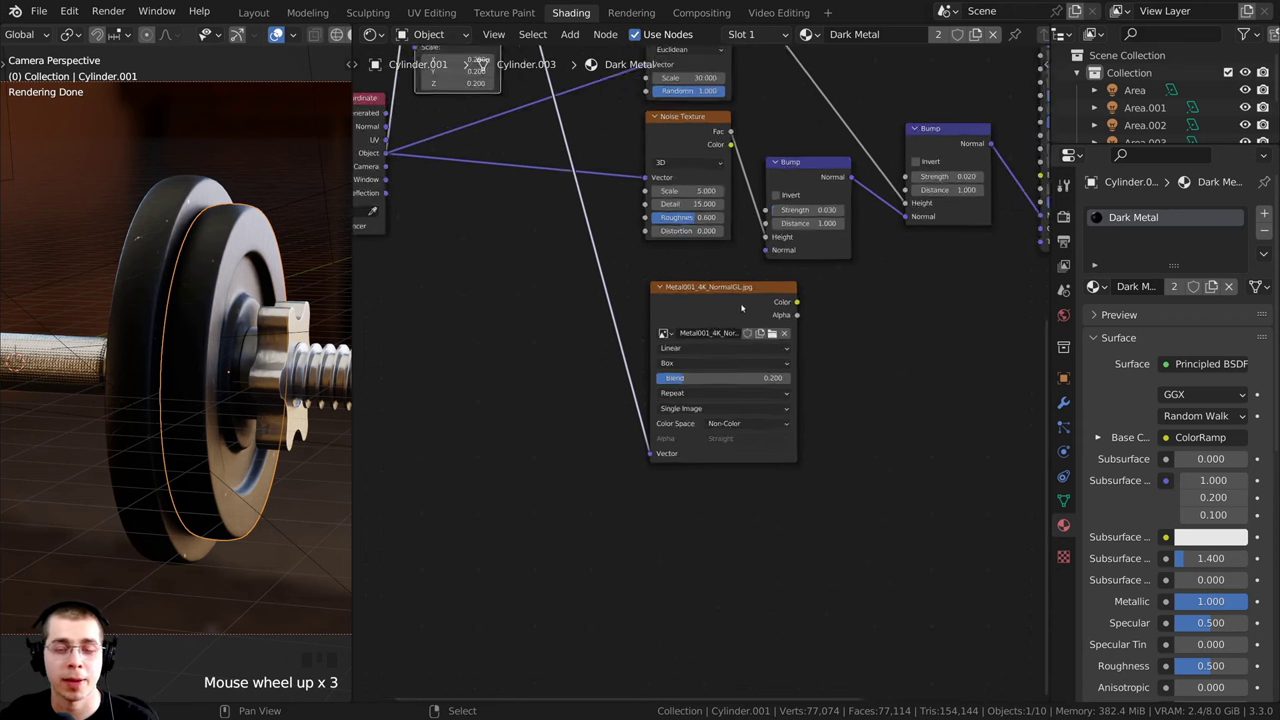
middle_drag(777, 277, 692, 460)
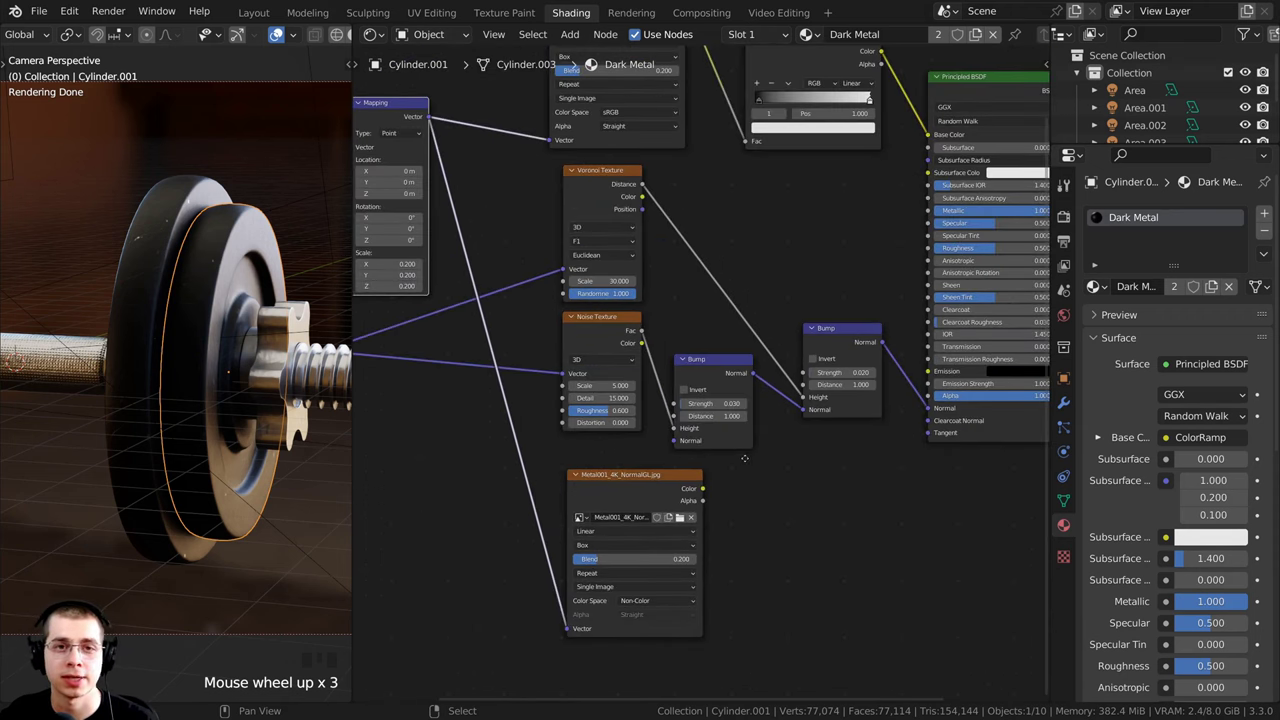
scroll(744, 458, up, 3)
click(672, 546)
click(664, 550)
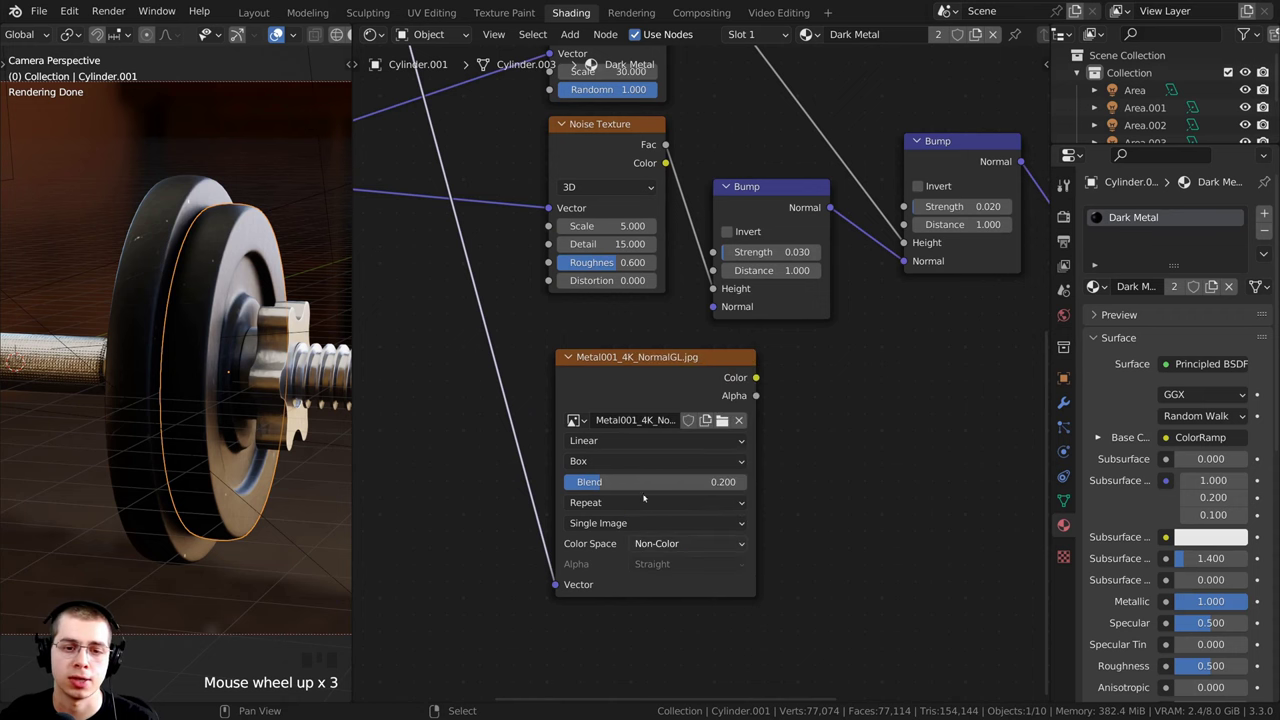
scroll(643, 497, down, 3)
scroll(800, 450, up, 2)
drag(822, 444, 596, 407)
scroll(629, 417, up, 1)
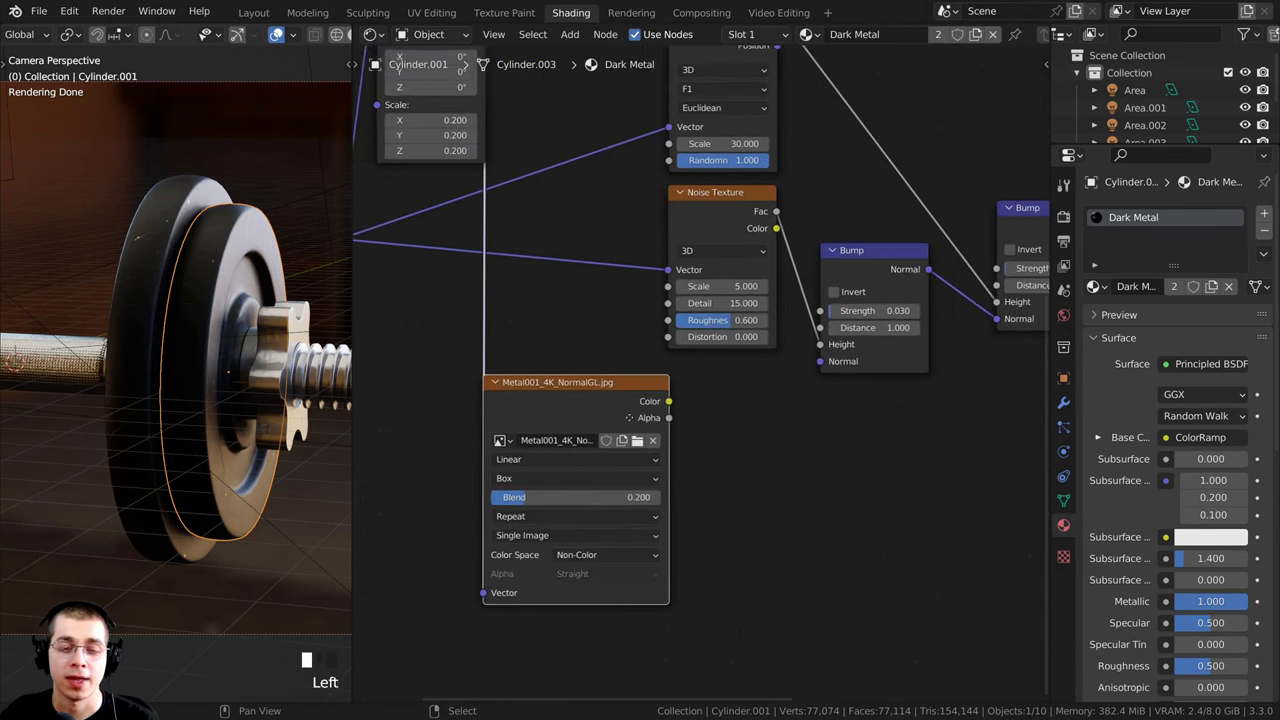
drag(878, 273, 890, 279)
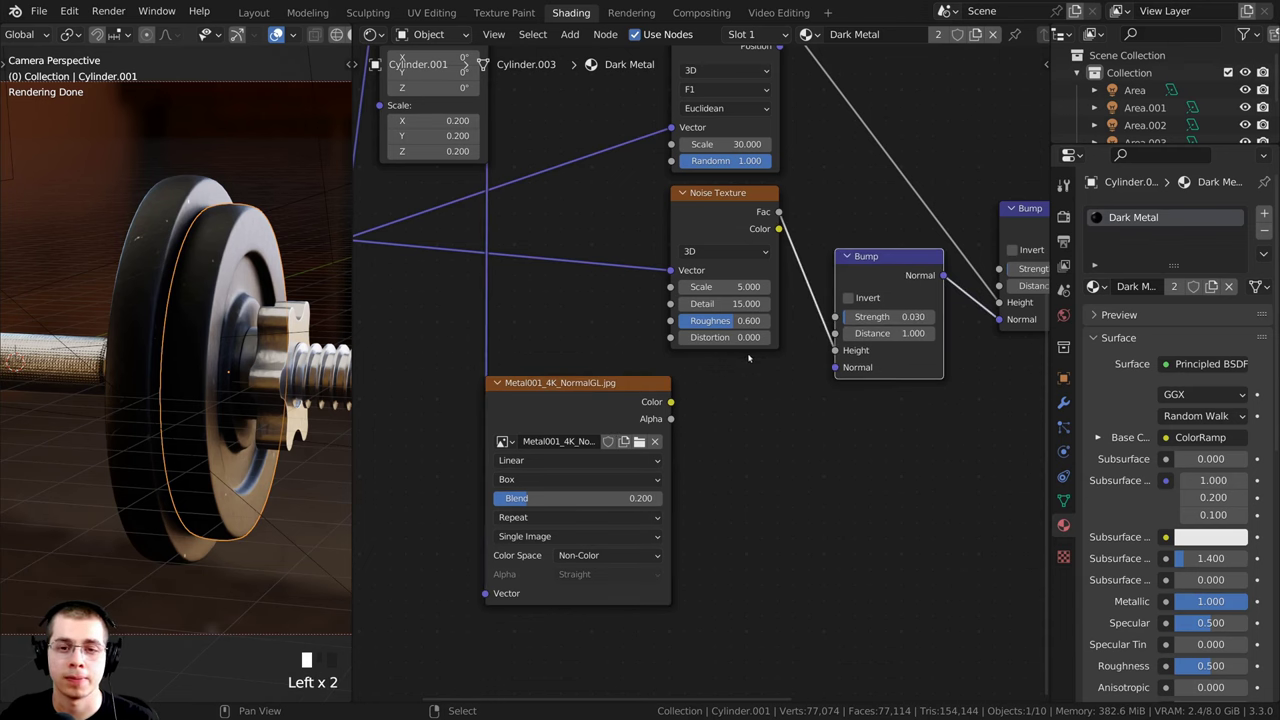
Step: Add a Normal Map node beside the NormalGL image node, below the Noise Texture's Bump
key(shift+a)
click(701, 354)
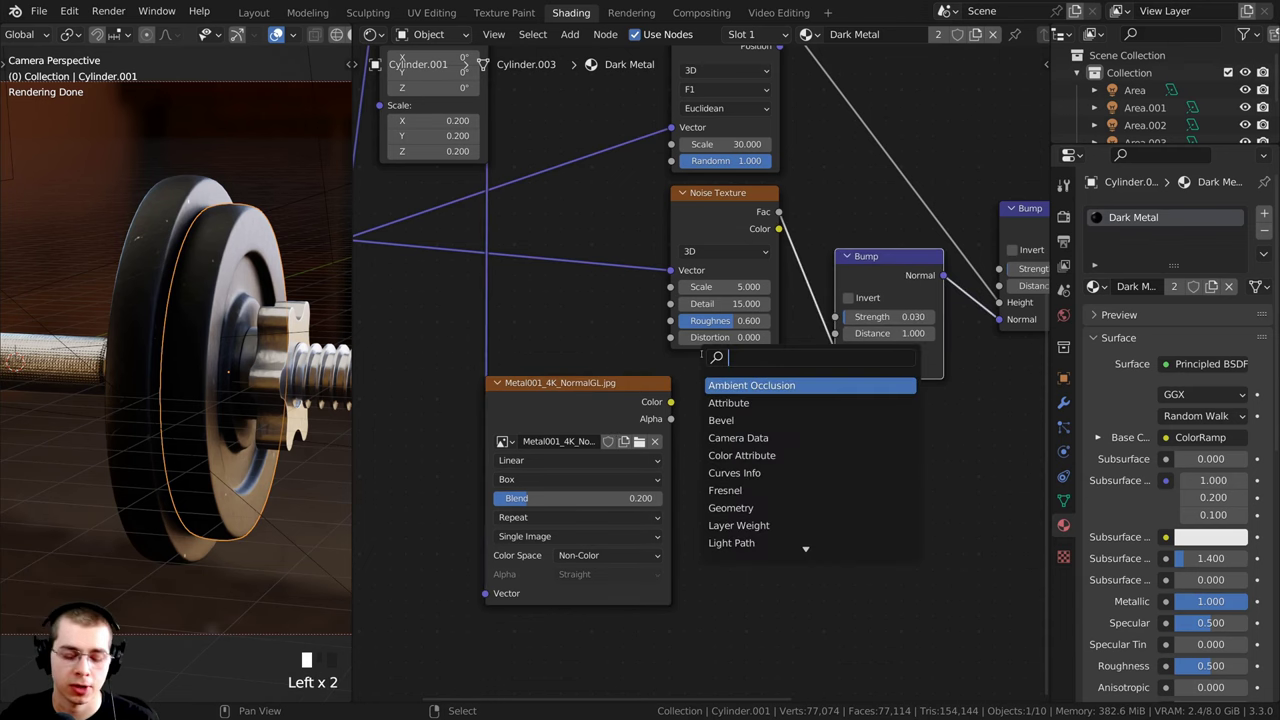
text(no)
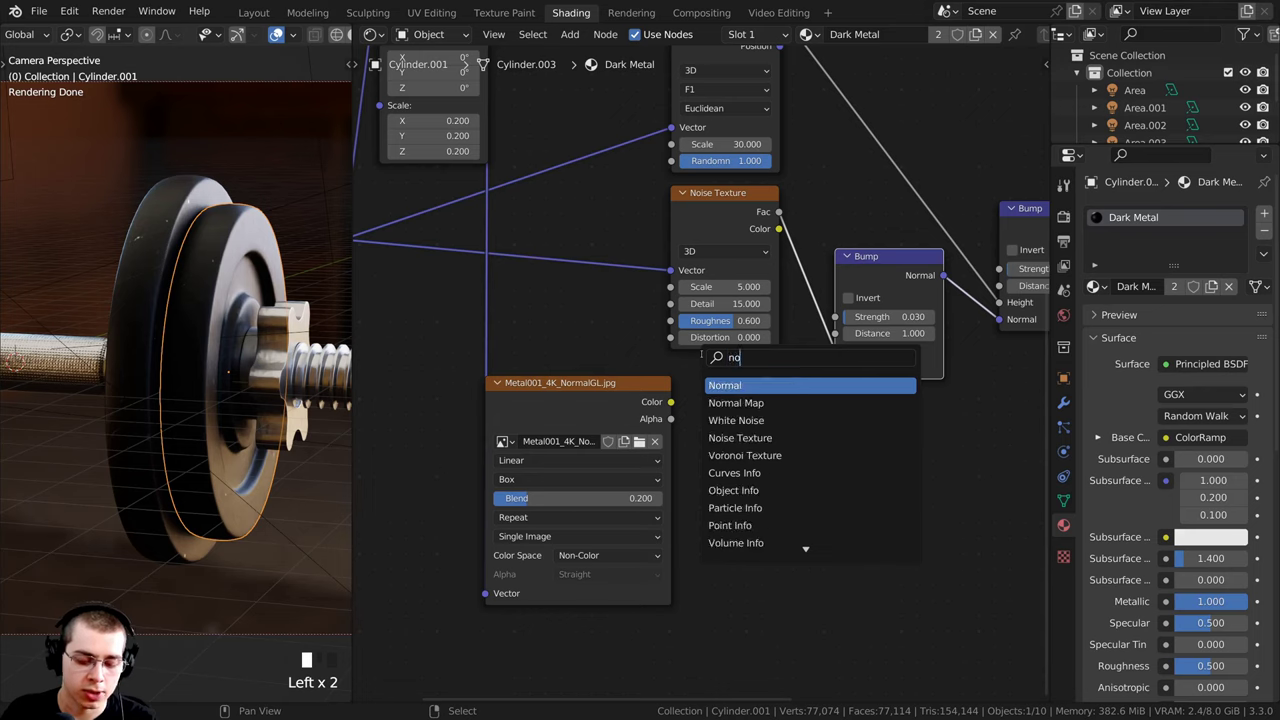
key(Down)
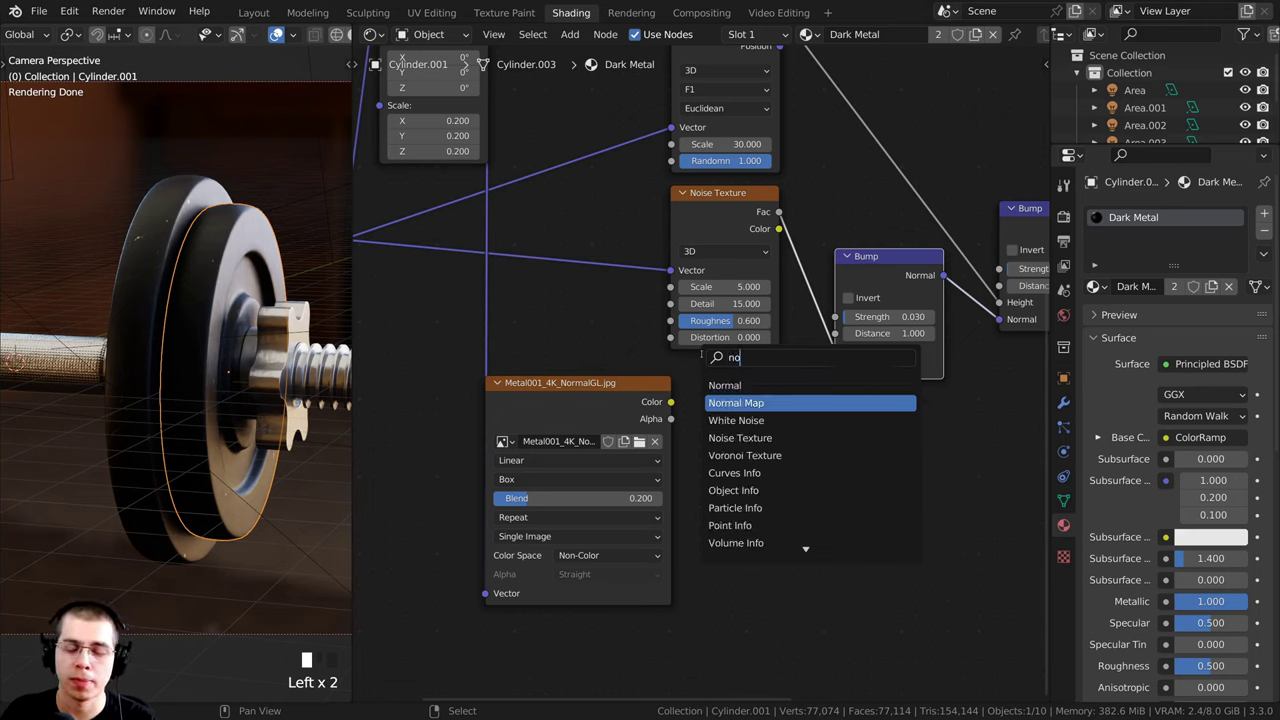
key(Return)
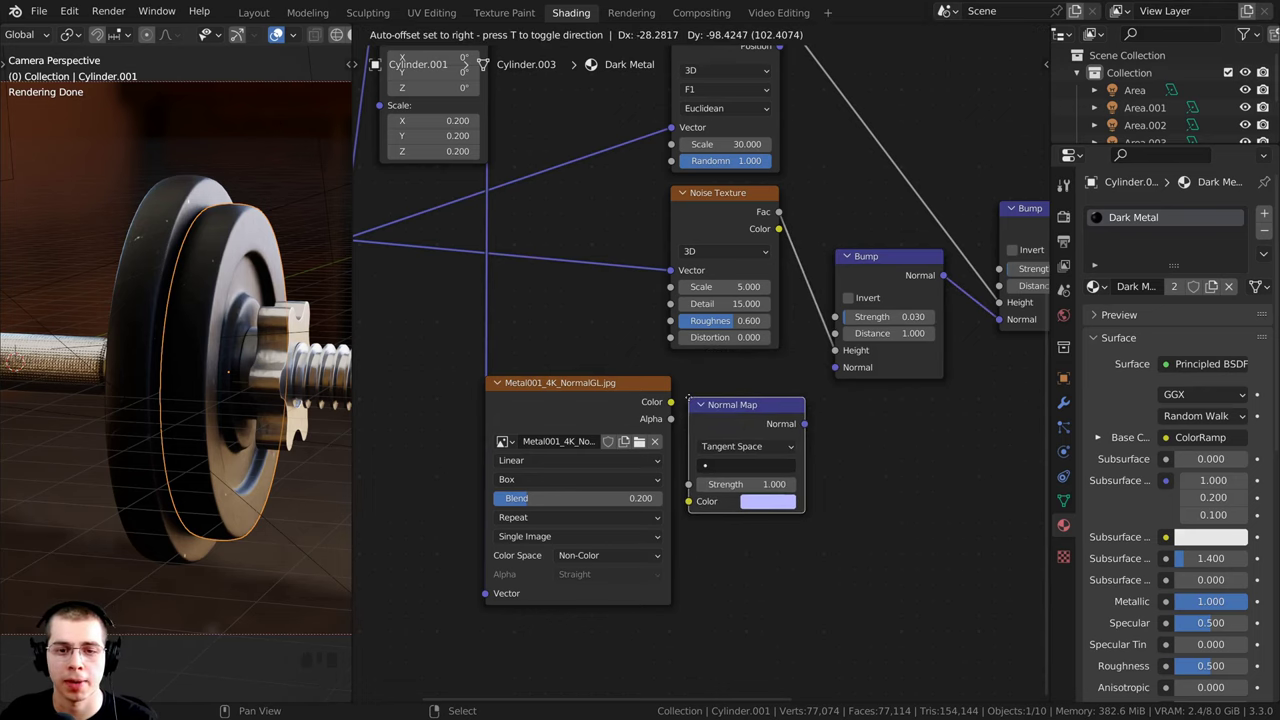
click(689, 398)
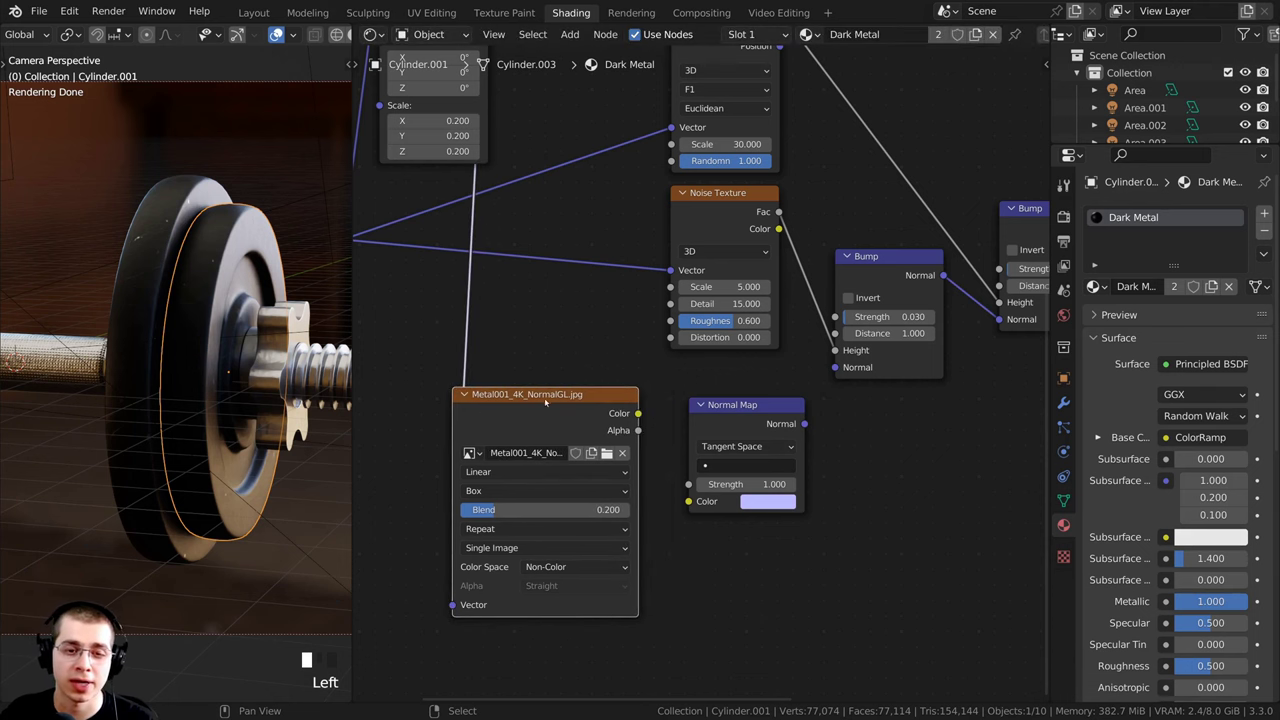
Step: Adjust the position of the Bump node with 0.030 strength and select the Normal Map node
scroll(545, 402, up, 1)
middle_drag(552, 398, 541, 373)
drag(881, 251, 885, 256)
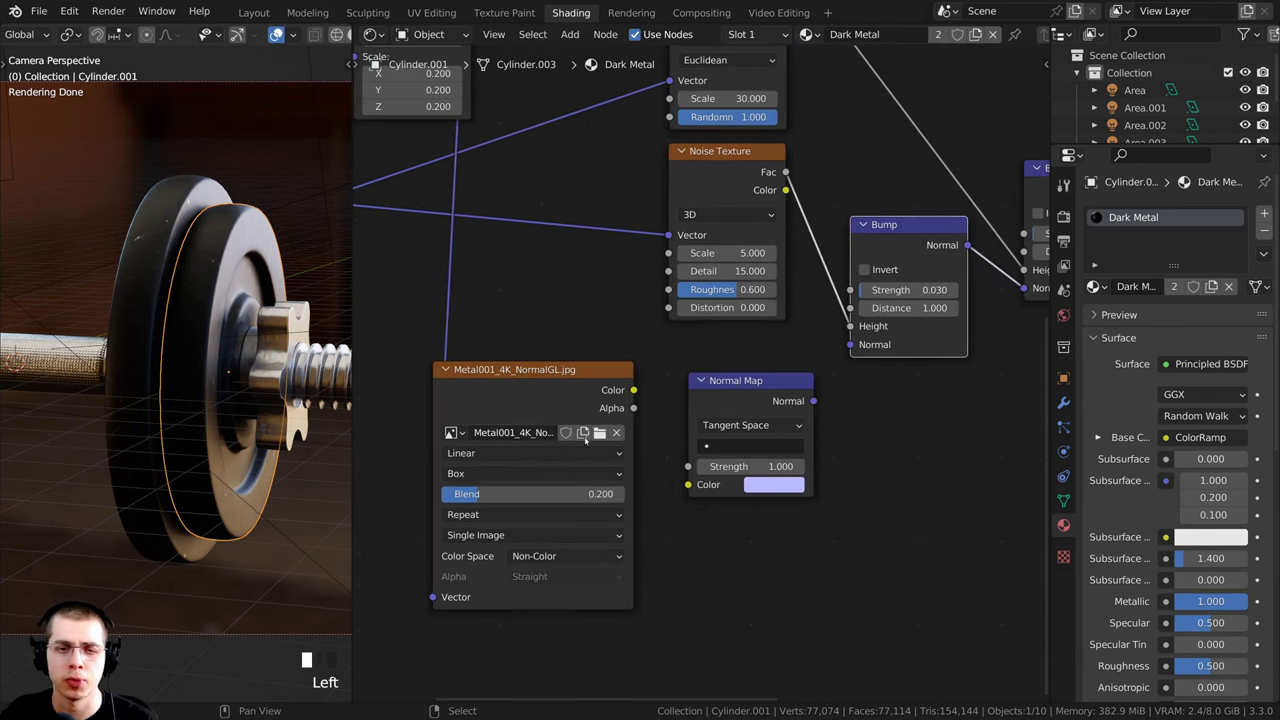
click(741, 409)
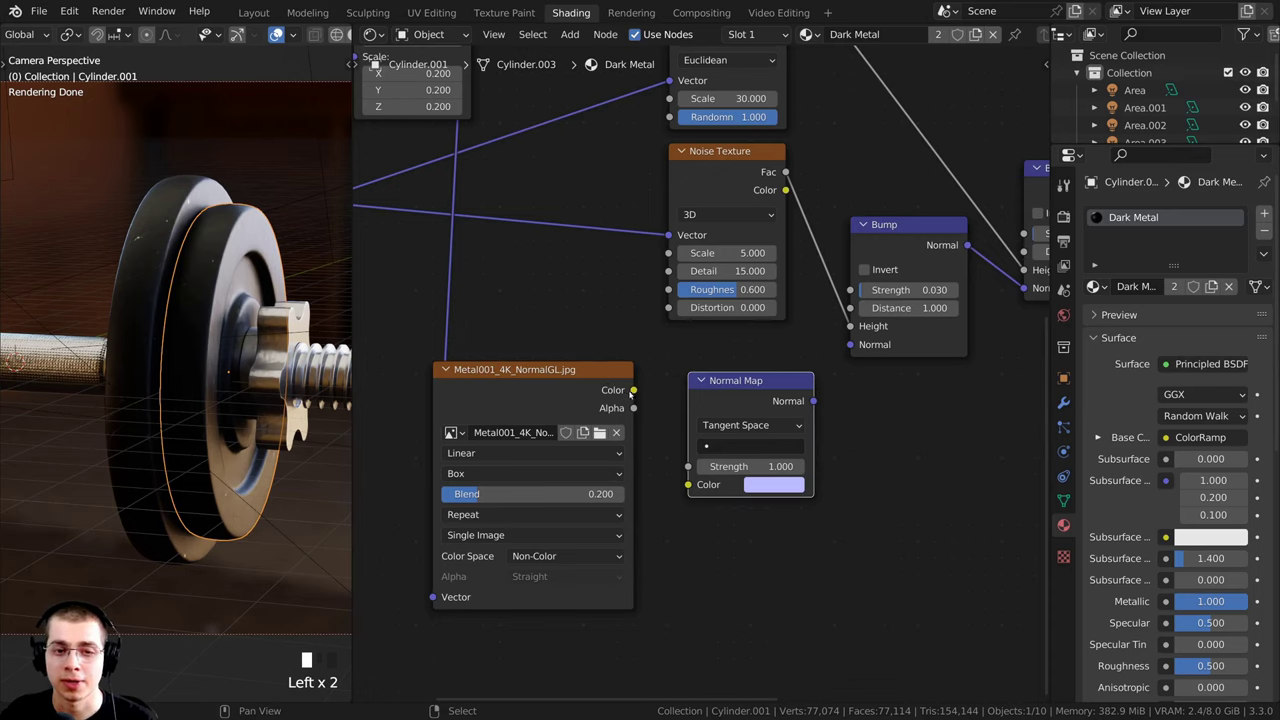
Step: Connect the NormalGL image's Color output to the Normal Map's Color input and preview the Normal Map's output on the plates
drag(632, 393, 688, 489)
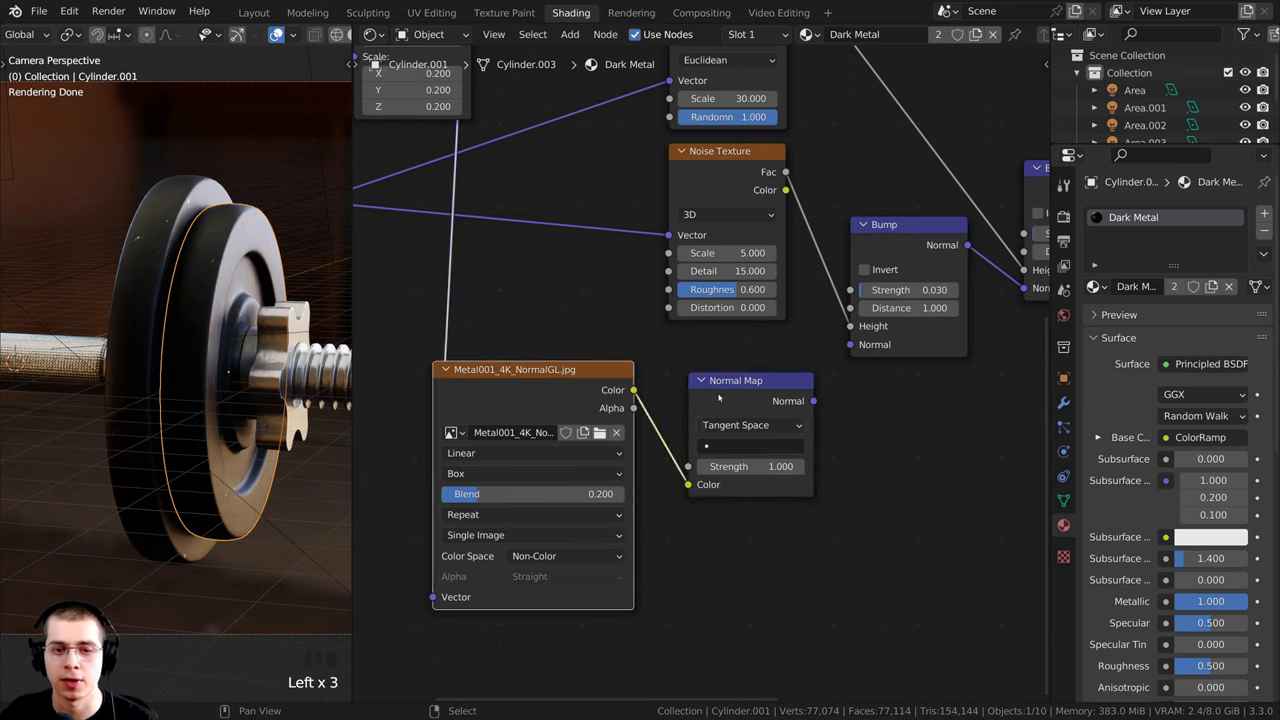
drag(717, 394, 707, 387)
middle_drag(730, 383, 712, 385)
ctrl+shift+click(713, 385)
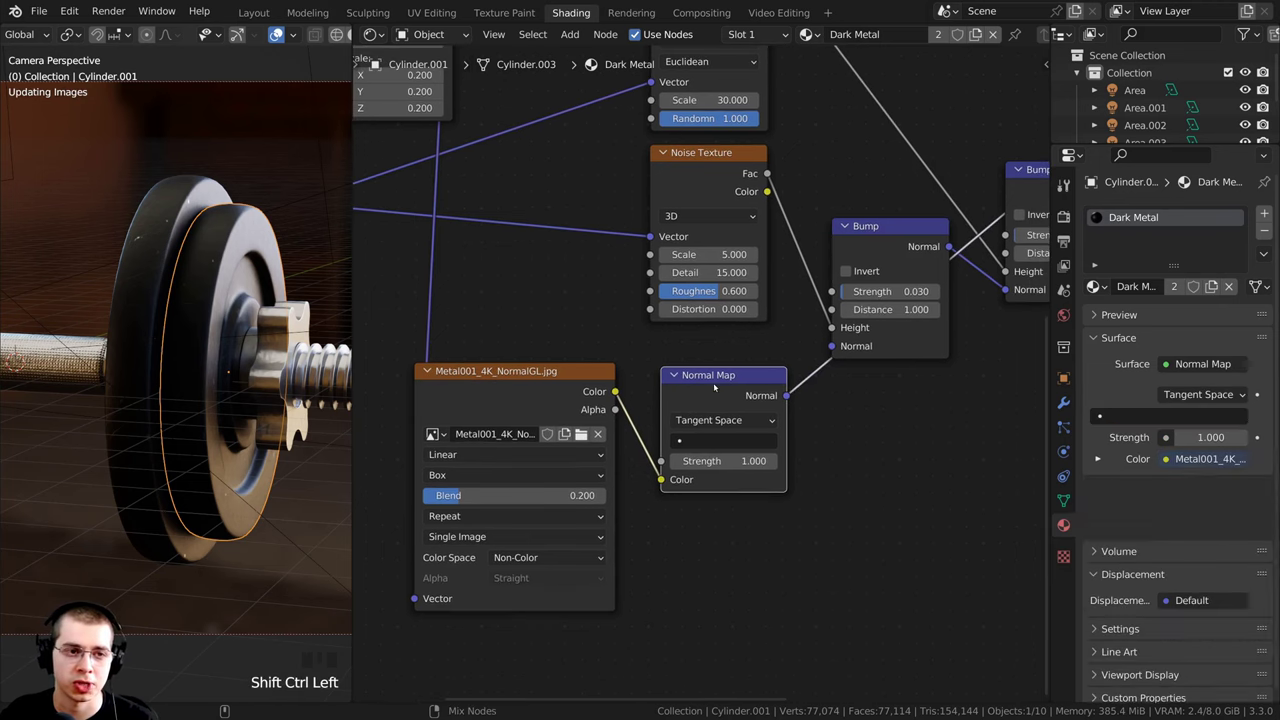
shift+scroll(190, 380, up, 1)
scroll(201, 386, up, 2)
scroll(201, 386, up, 2)
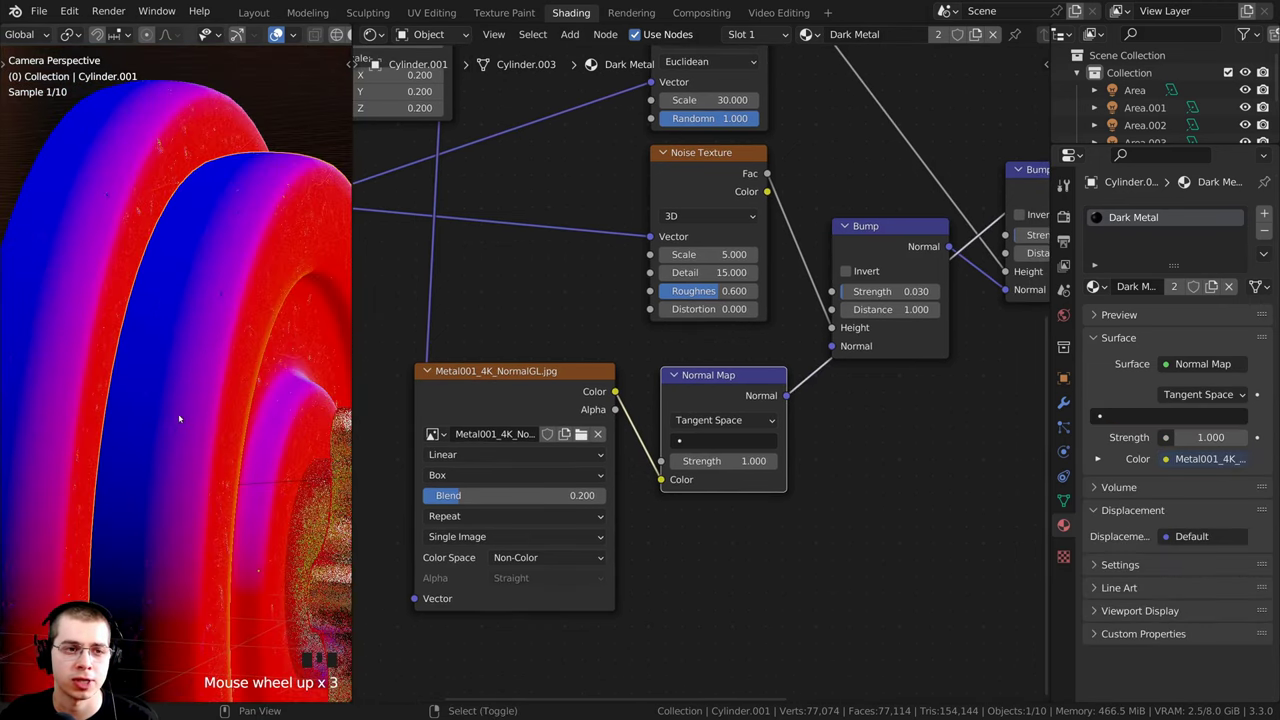
scroll(229, 320, up, 3)
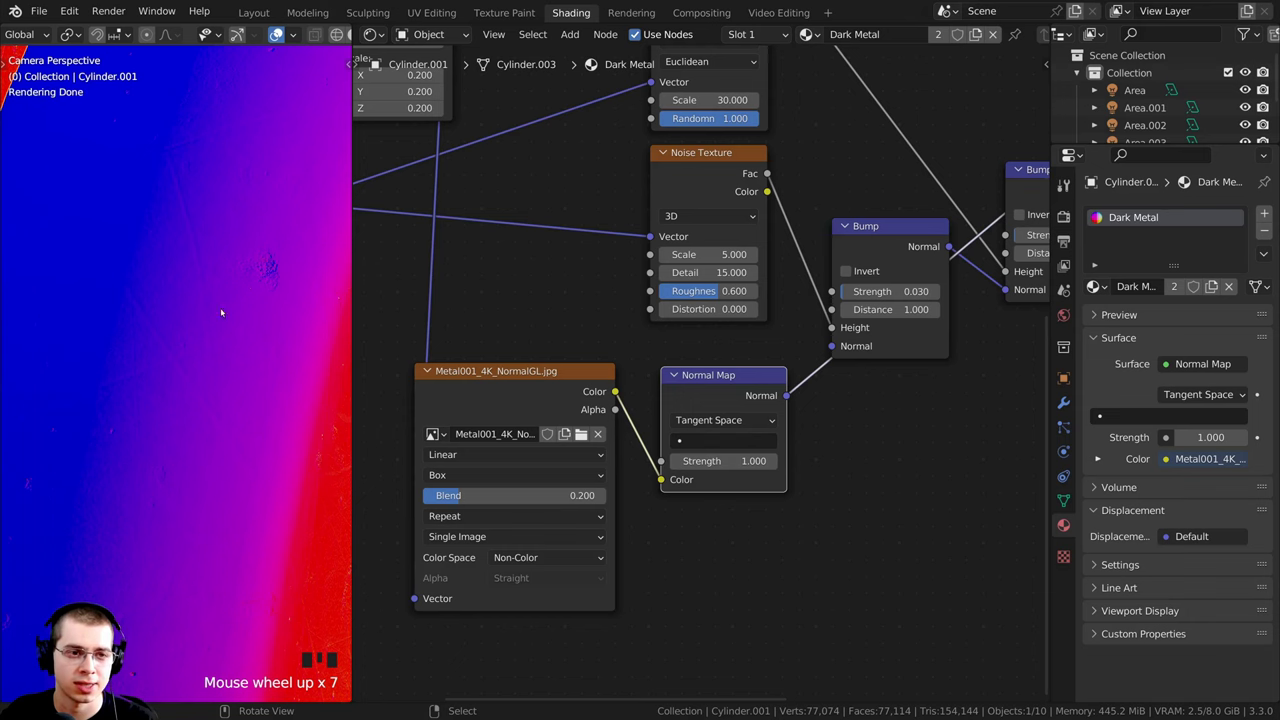
Step: Connect the Normal Map's Normal output to the Normal input of the Bump node with 0.030 strength
middle_drag(857, 389, 776, 421)
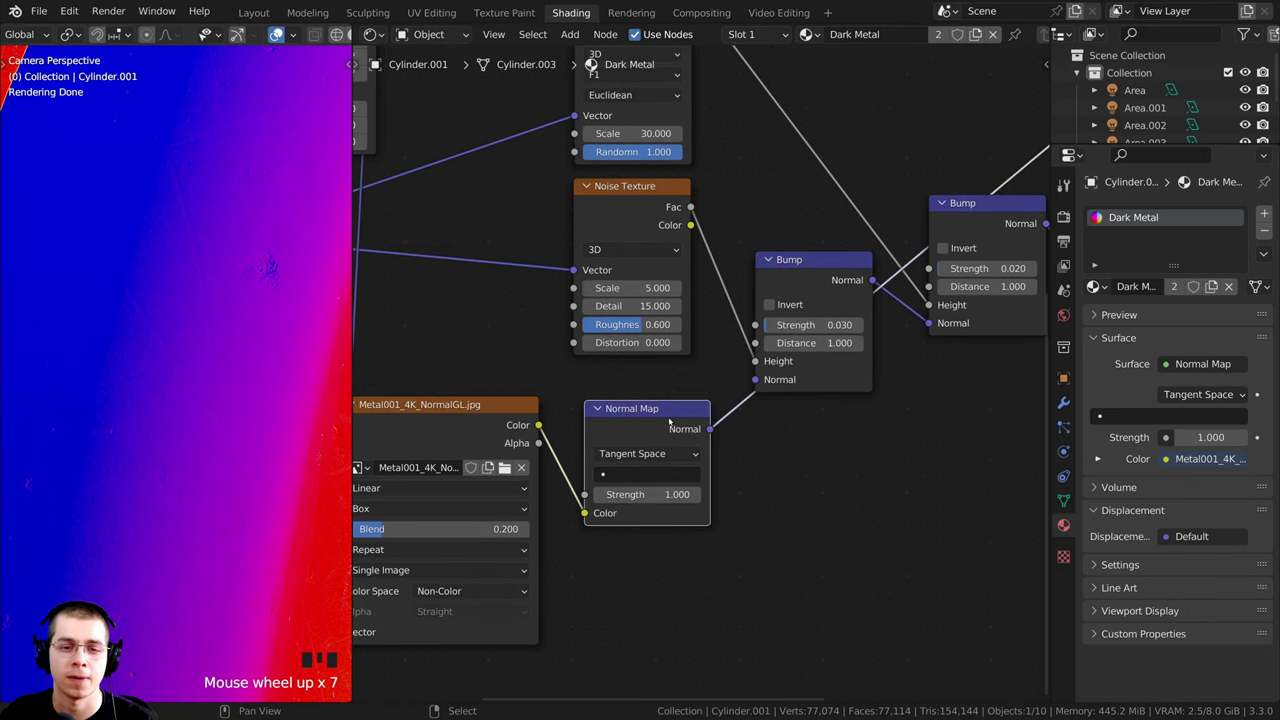
scroll(886, 350, down, 2)
scroll(845, 376, up, 2)
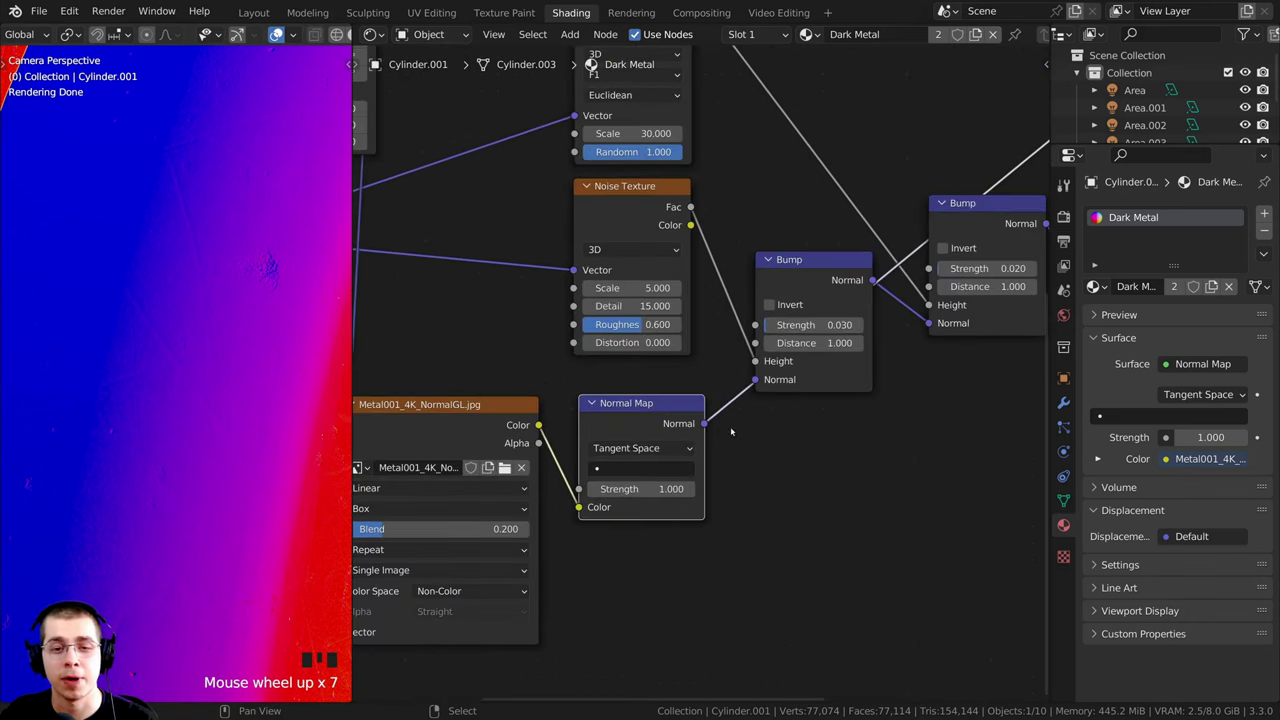
drag(666, 423, 772, 379)
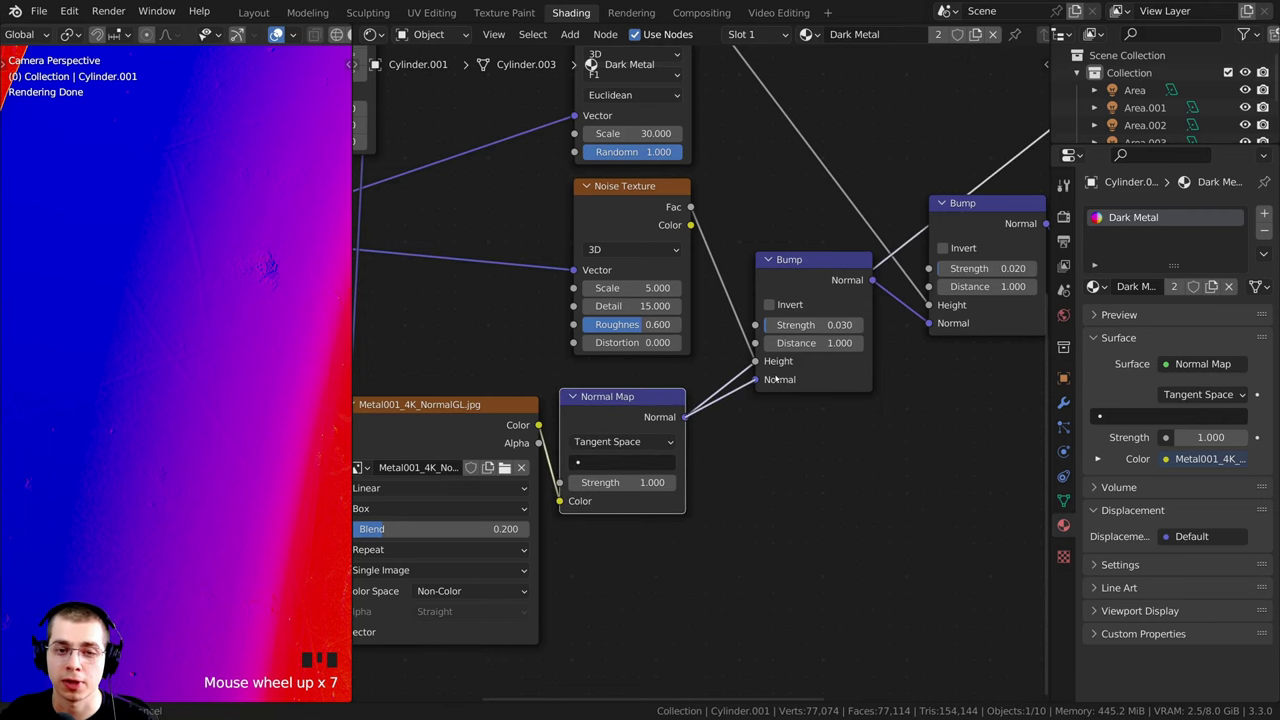
scroll(763, 360, down, 1)
middle_drag(763, 360, 692, 403)
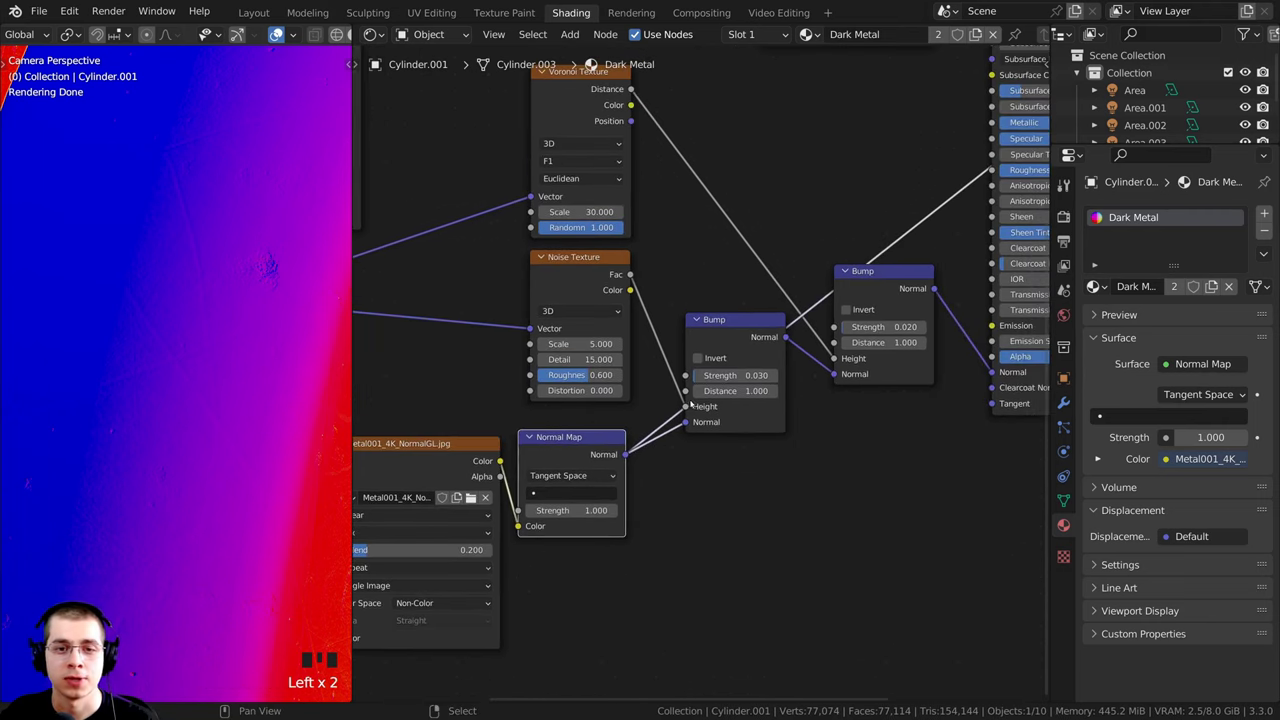
Step: Preview the outputs of the 0.030 and 0.020 strength Bump nodes in turn on the plates
ctrl+shift+click(735, 328)
click(590, 451)
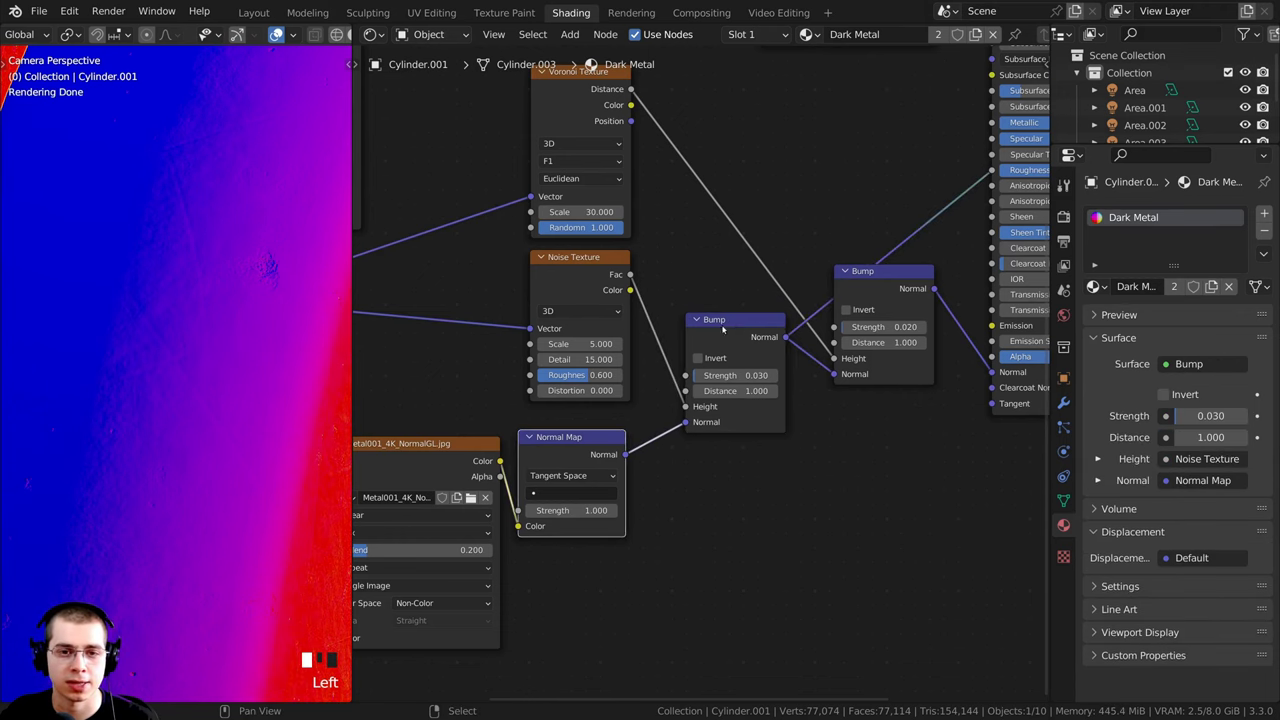
click(724, 329)
click(584, 449)
middle_drag(735, 331, 538, 404)
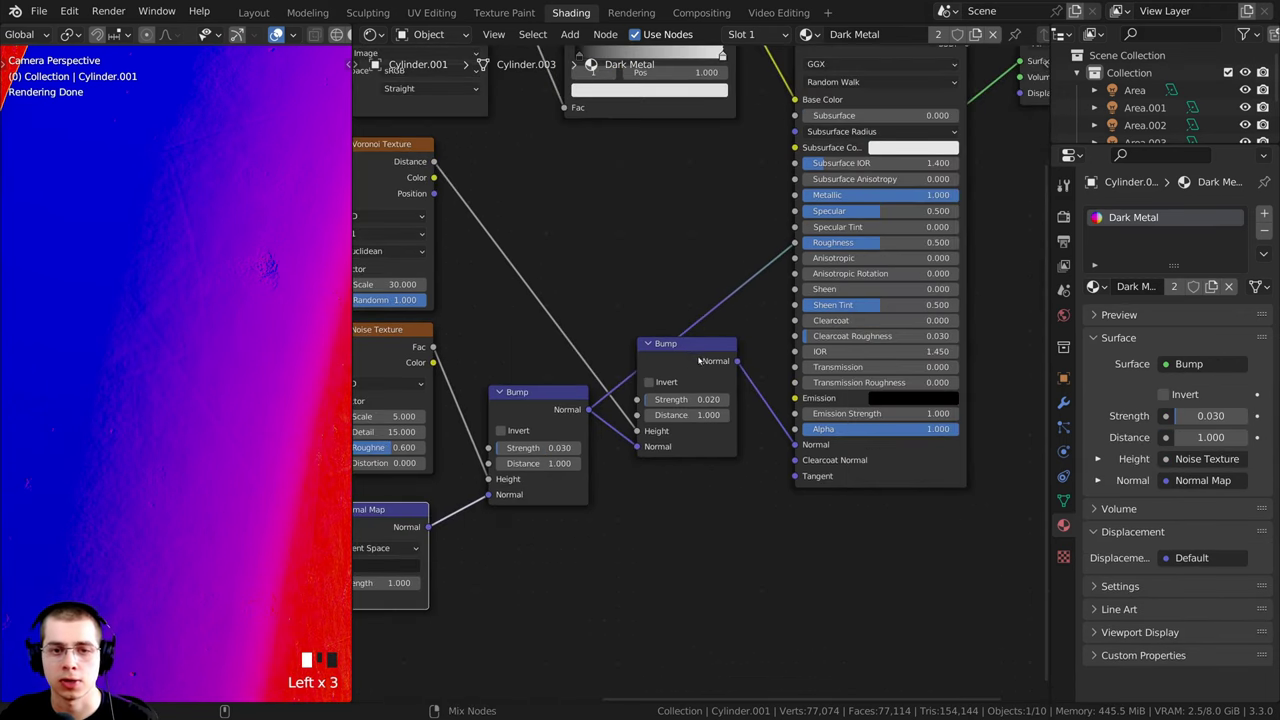
ctrl+shift+click(690, 362)
scroll(200, 365, down, 4)
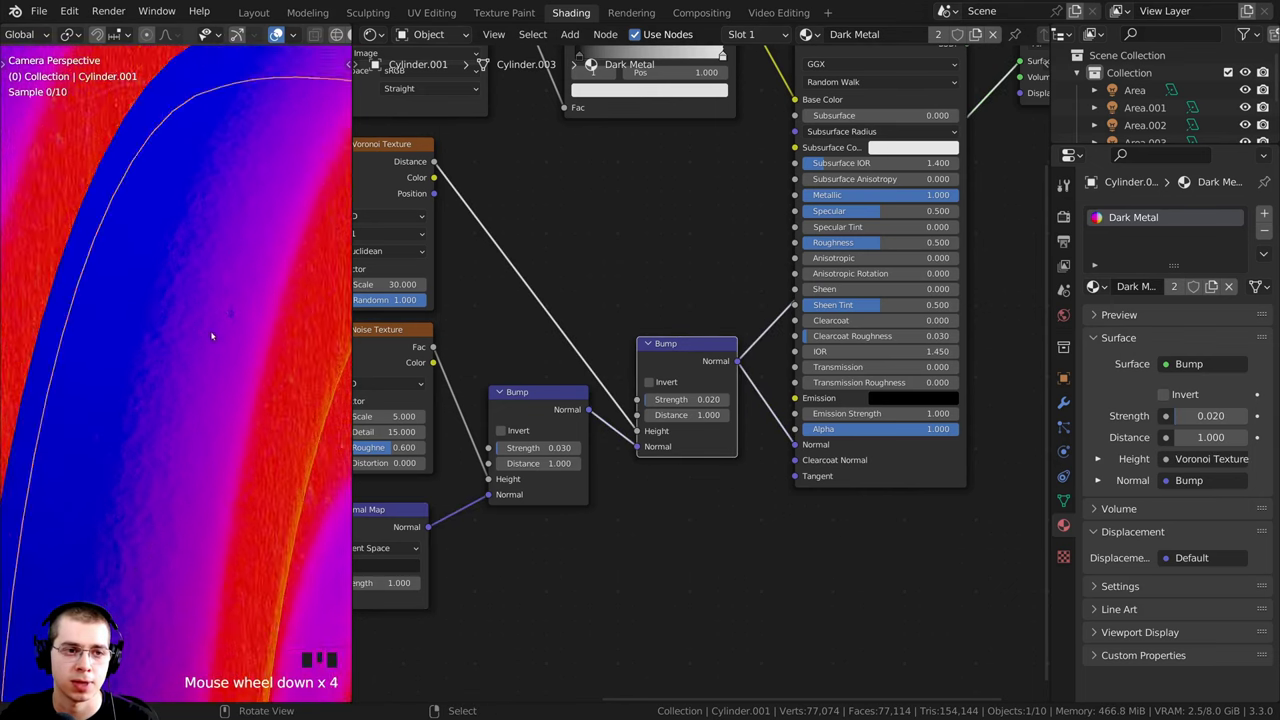
scroll(880, 140, down, 2)
middle_drag(881, 135, 853, 203)
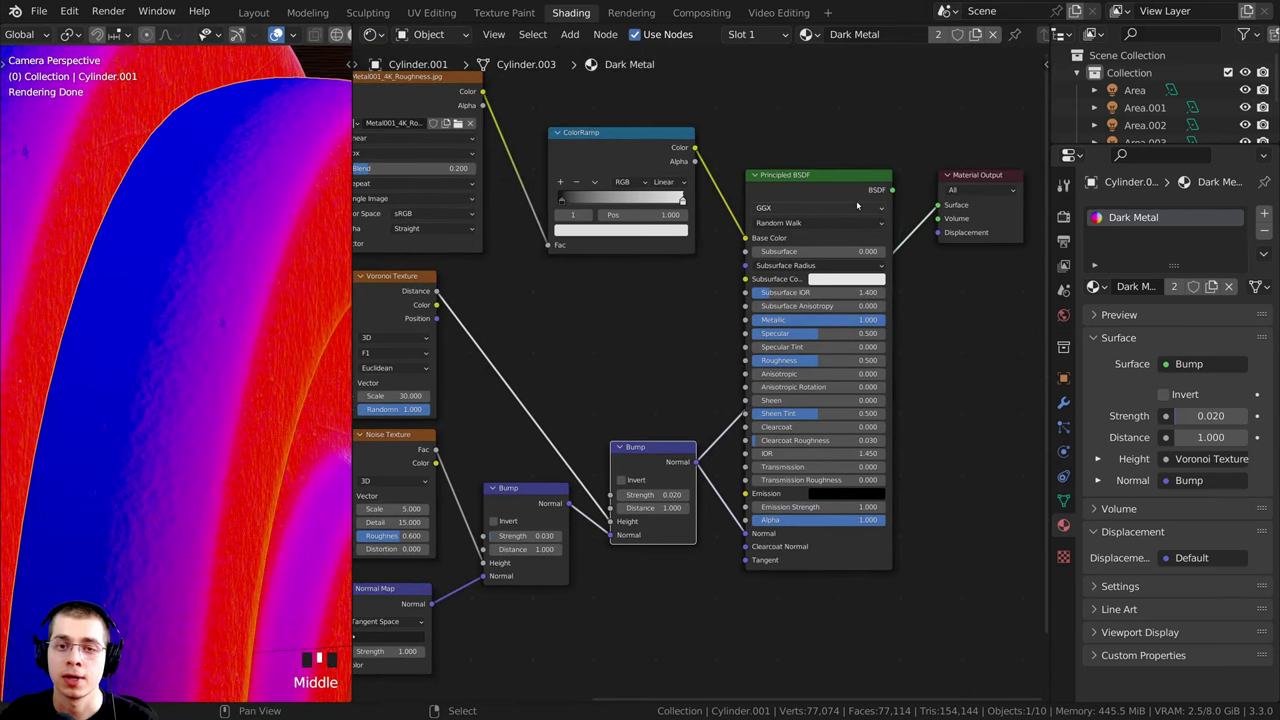
Step: Link the Principled BSDF back to the Material Output's Surface and inspect the plates' surface detail up close
ctrl+shift+click(829, 188)
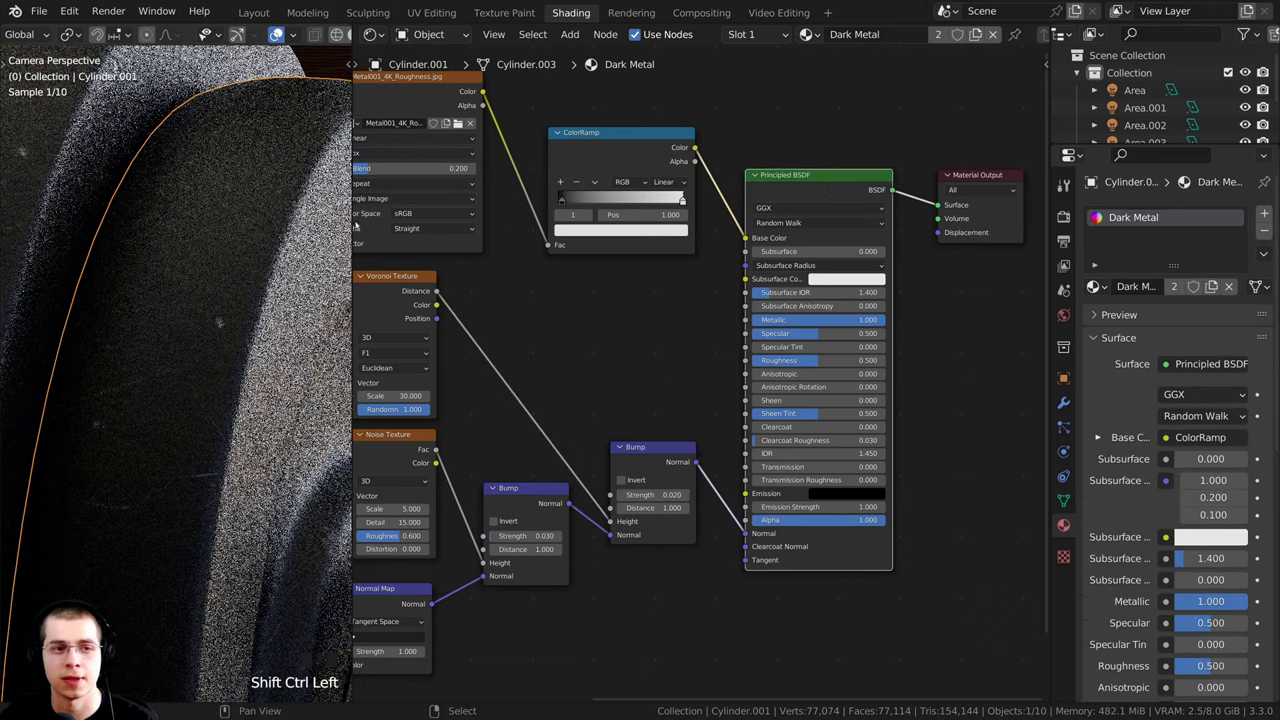
scroll(55, 390, down, 6)
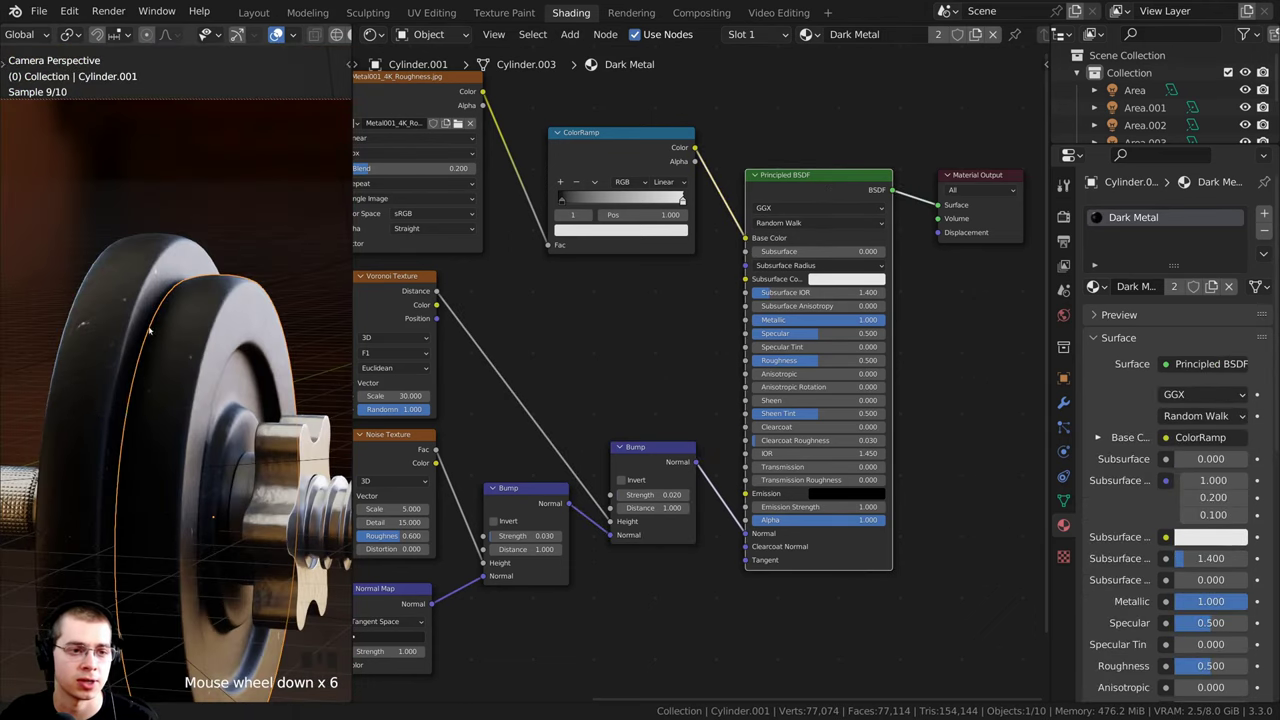
middle_drag(55, 390, 157, 245)
scroll(130, 400, up, 7)
scroll(172, 448, up, 2)
scroll(166, 414, down, 3)
Step: Set the Dark Metal's Principled BSDF Roughness to 0.3
middle_drag(765, 143, 743, 153)
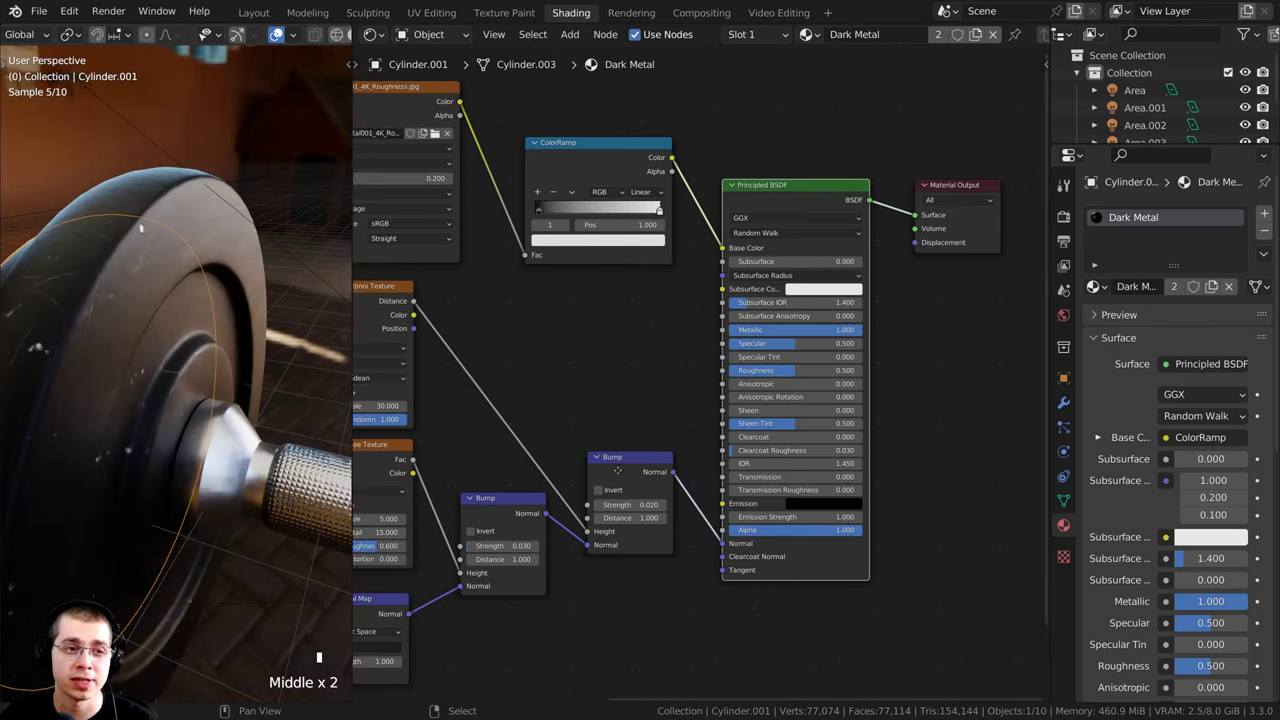
scroll(743, 153, up, 5)
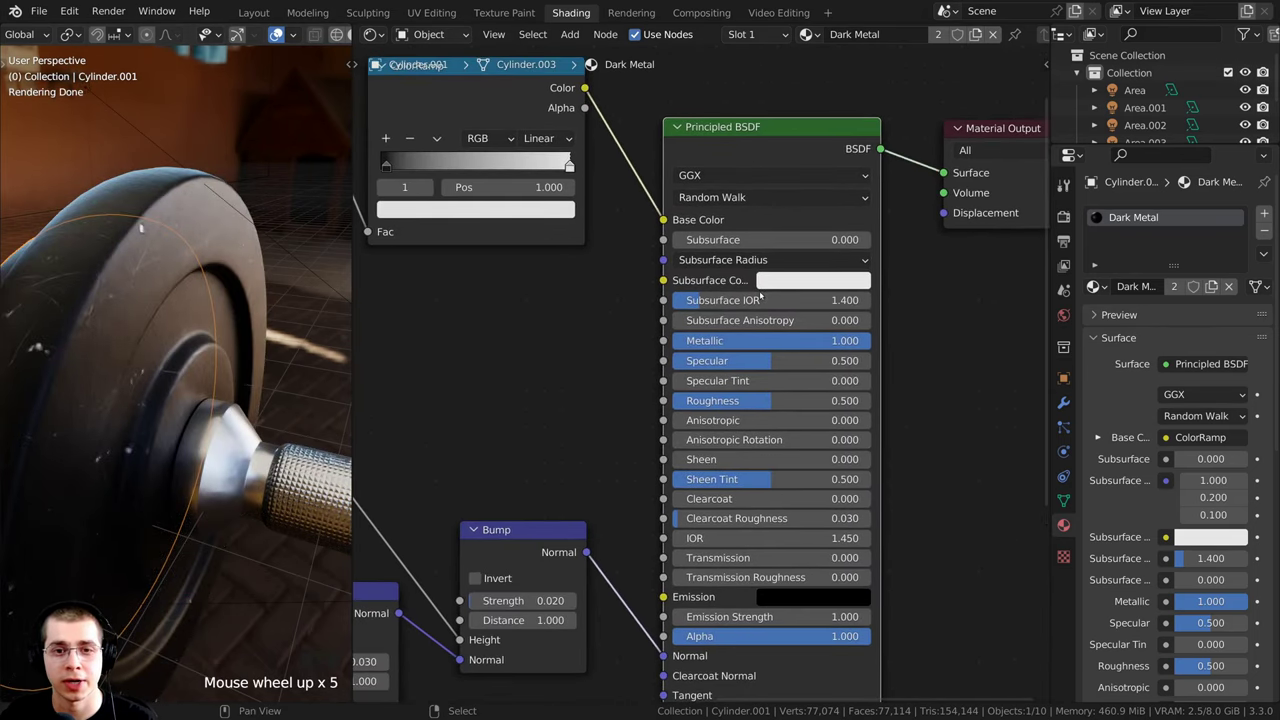
scroll(743, 400, up, 1)
click(743, 402)
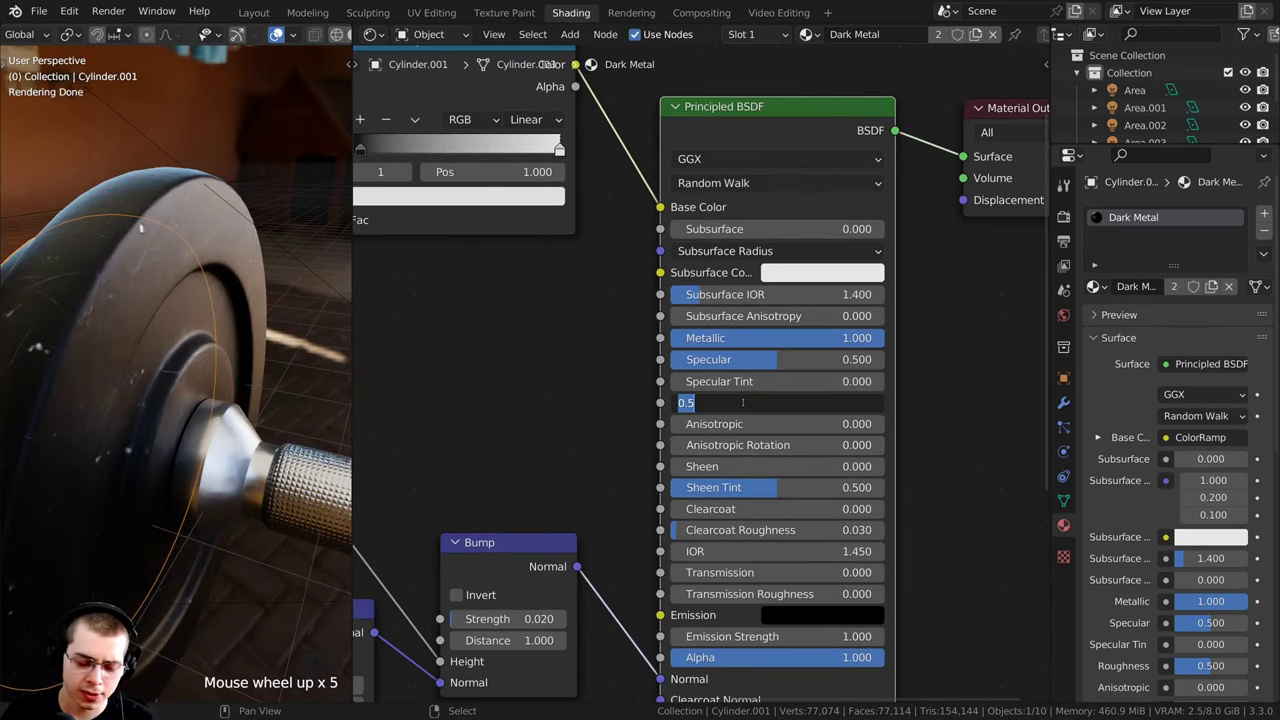
text(.3)
key(Return)
Step: Examine the plates' shinier surface and the whole dumbbell through the camera
middle_drag(112, 505, 240, 500)
key(KP_0)
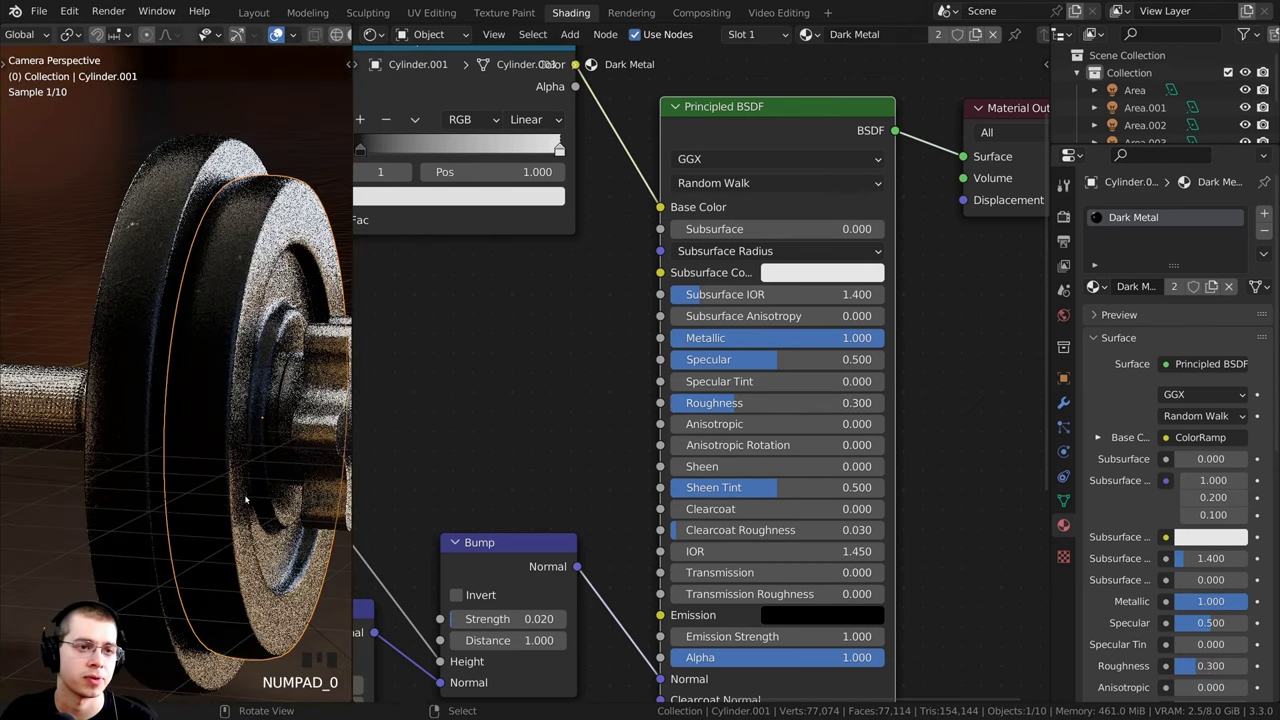
scroll(135, 470, up, 4)
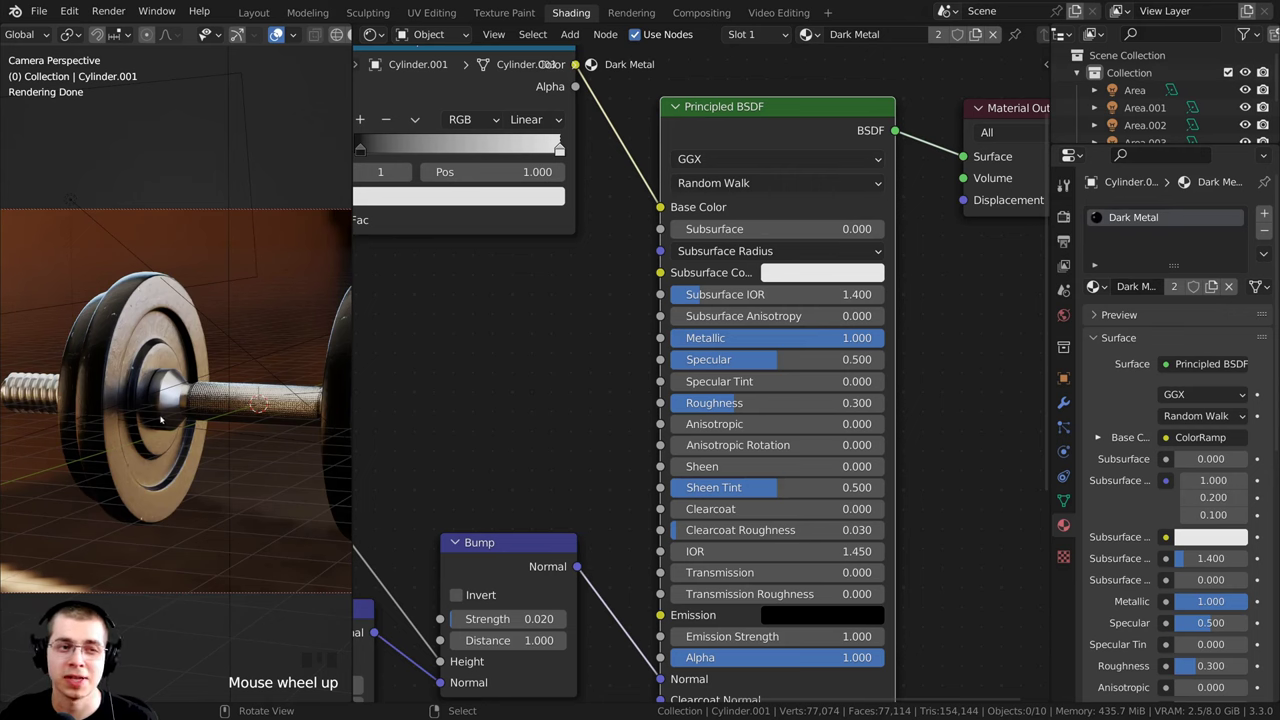
shift+middle_drag(142, 385, 189, 417)
scroll(189, 417, down, 2)
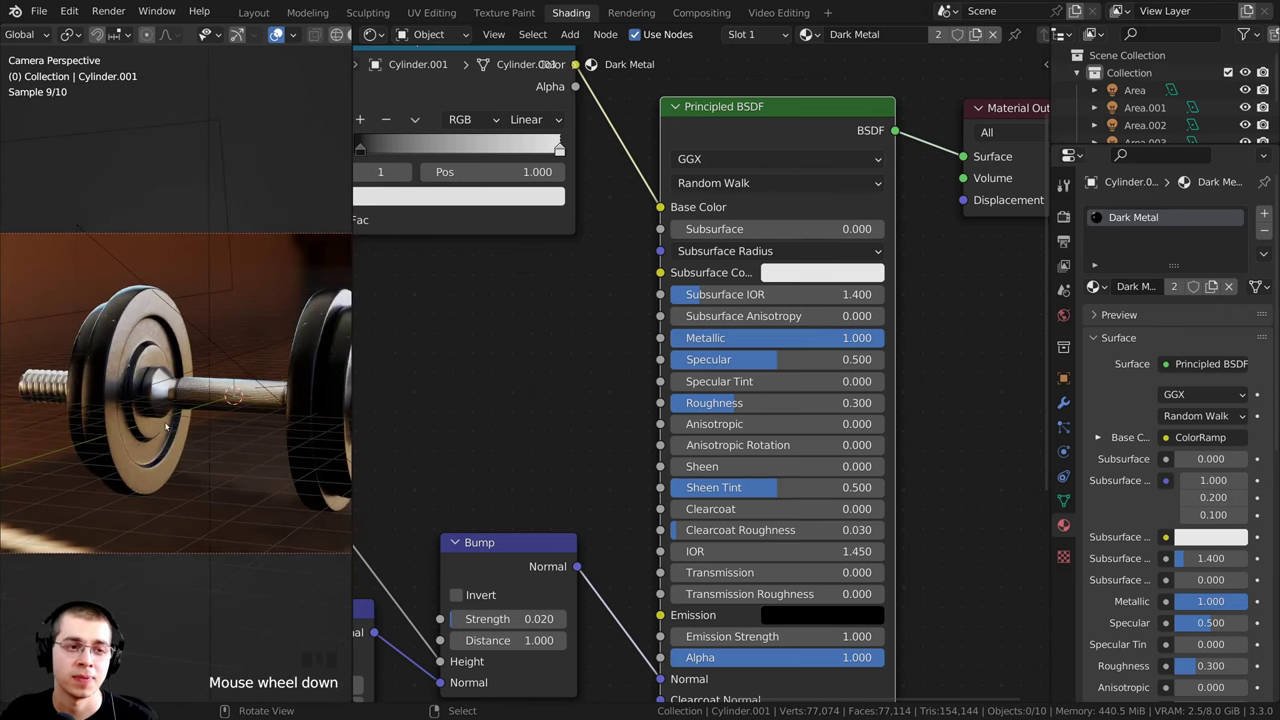
scroll(189, 420, down, 2)
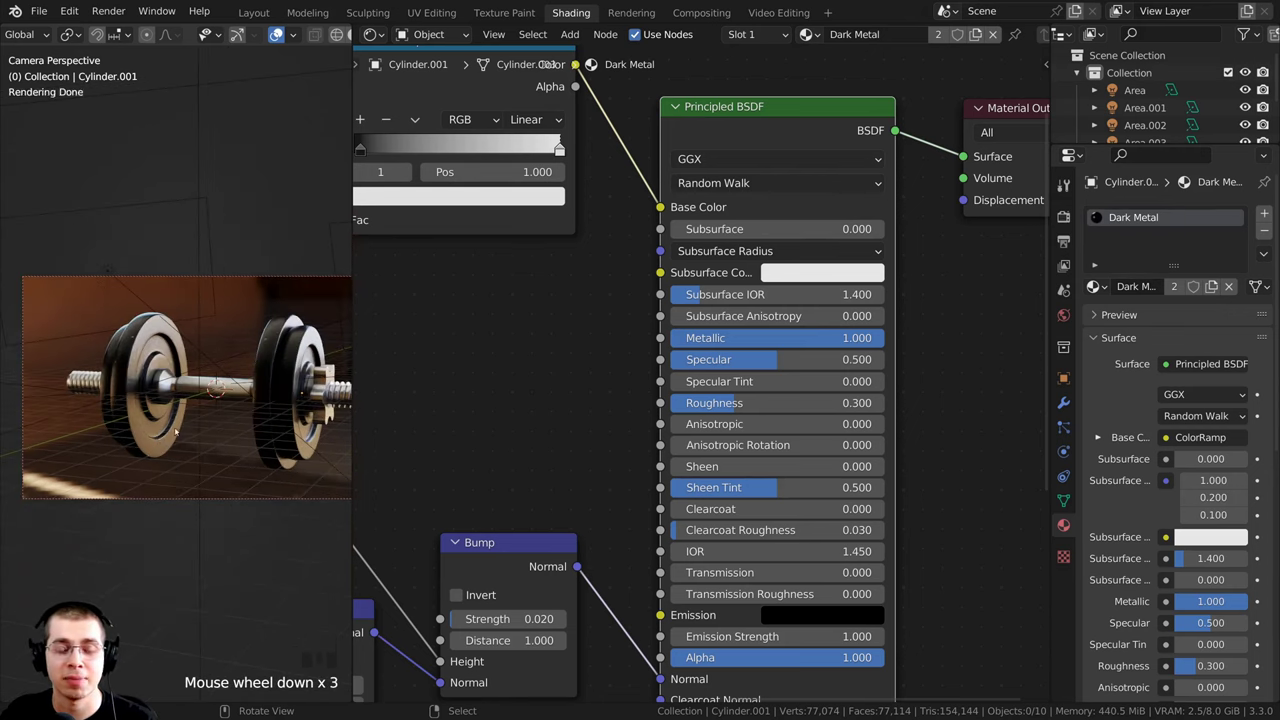
shift+middle_drag(234, 457, 212, 435)
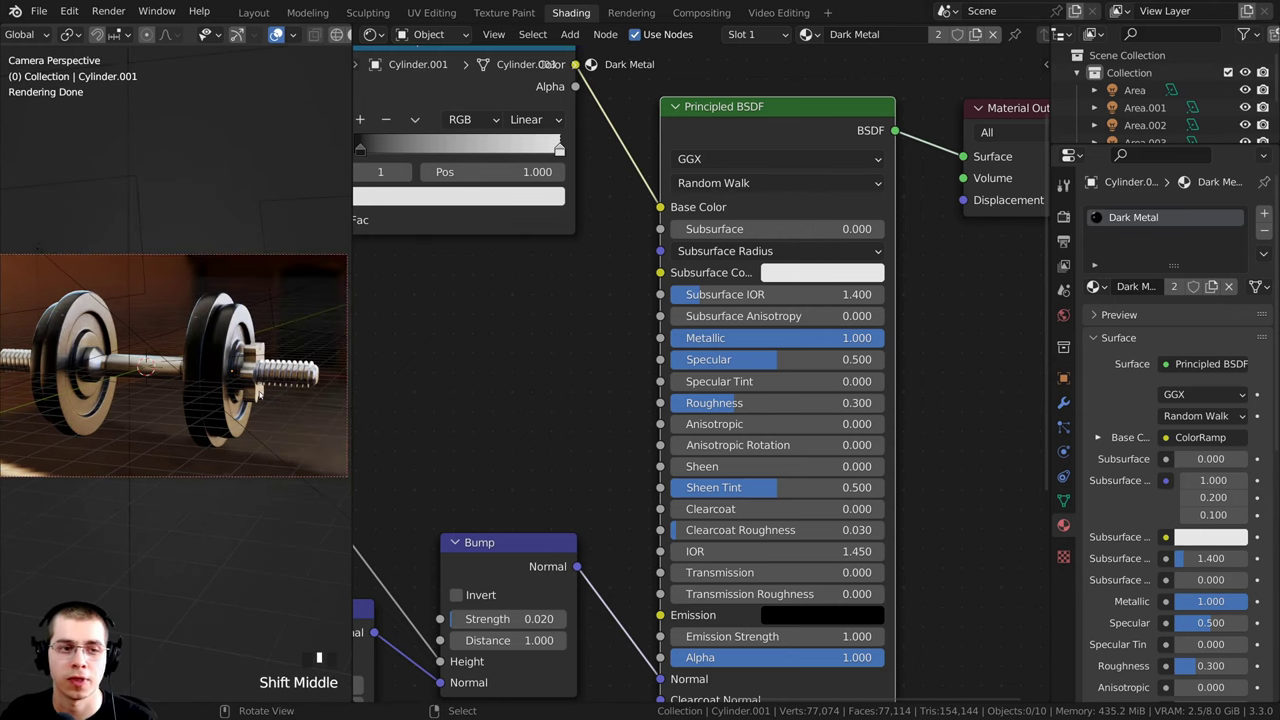
Step: Switch to the Layout workspace and add a plane at the centre of the dumbbell
click(254, 13)
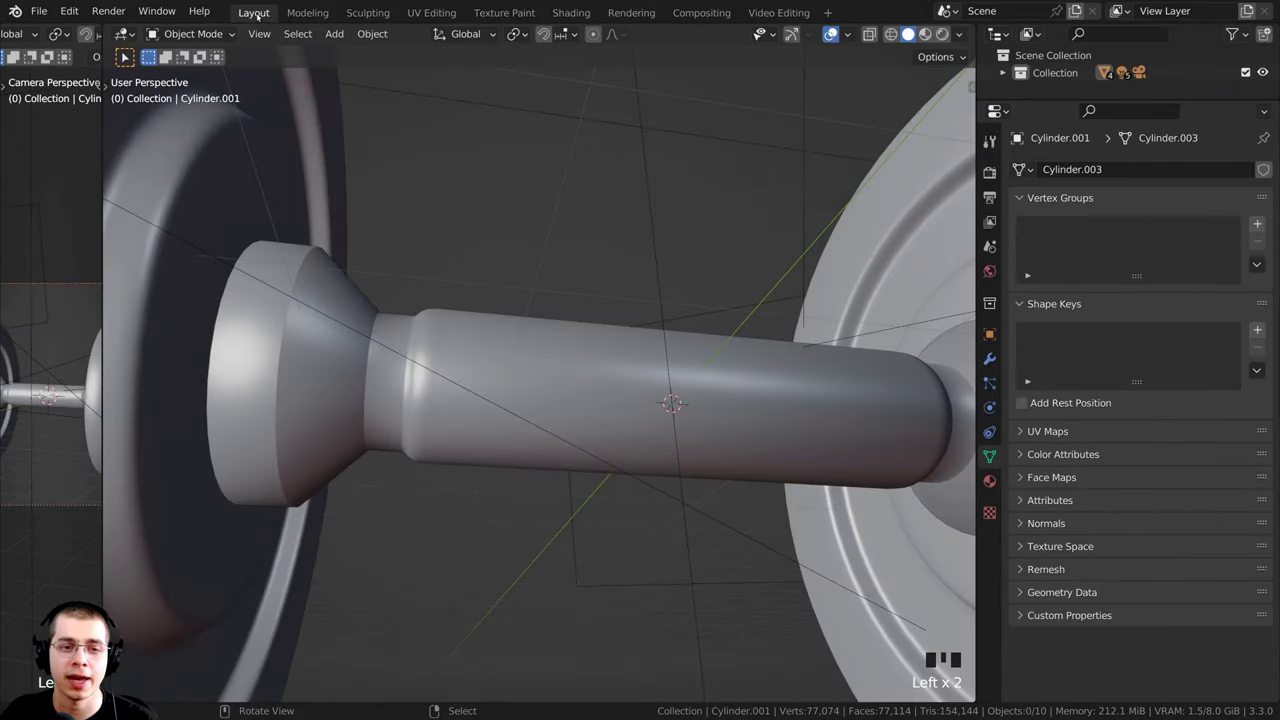
scroll(626, 305, down, 6)
middle_click(549, 343)
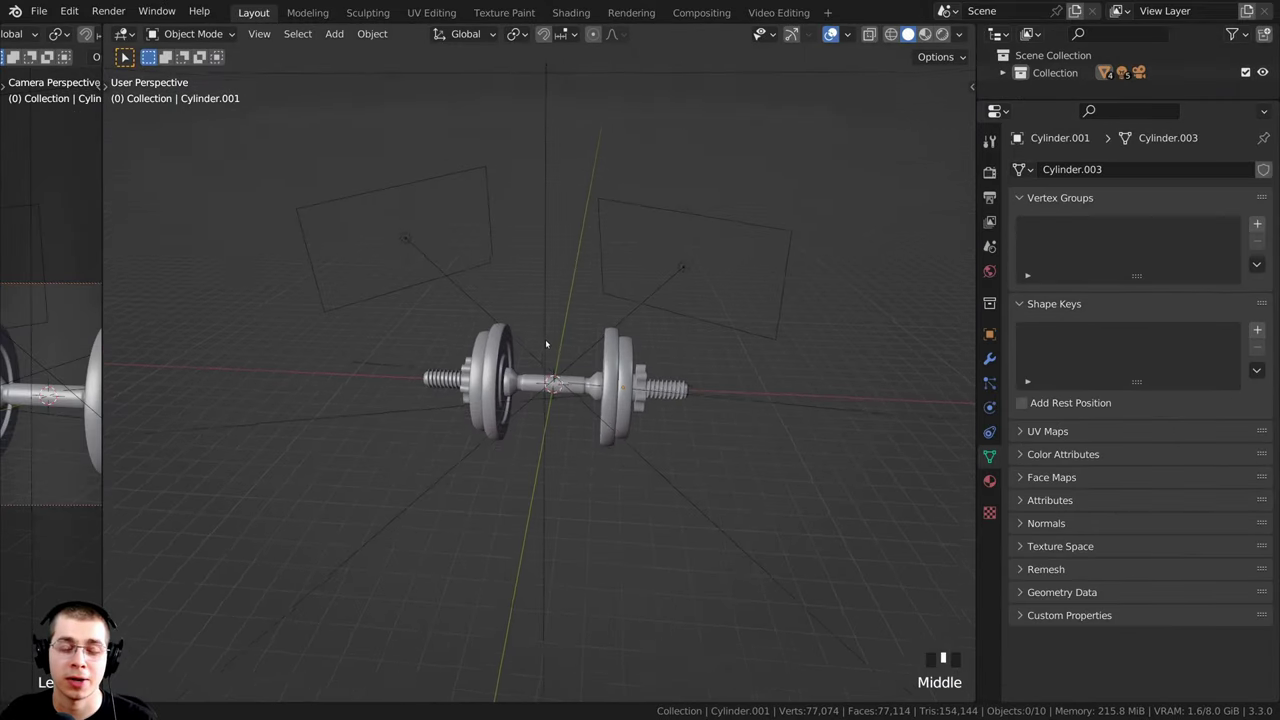
middle_click(652, 328)
scroll(634, 307, up, 1)
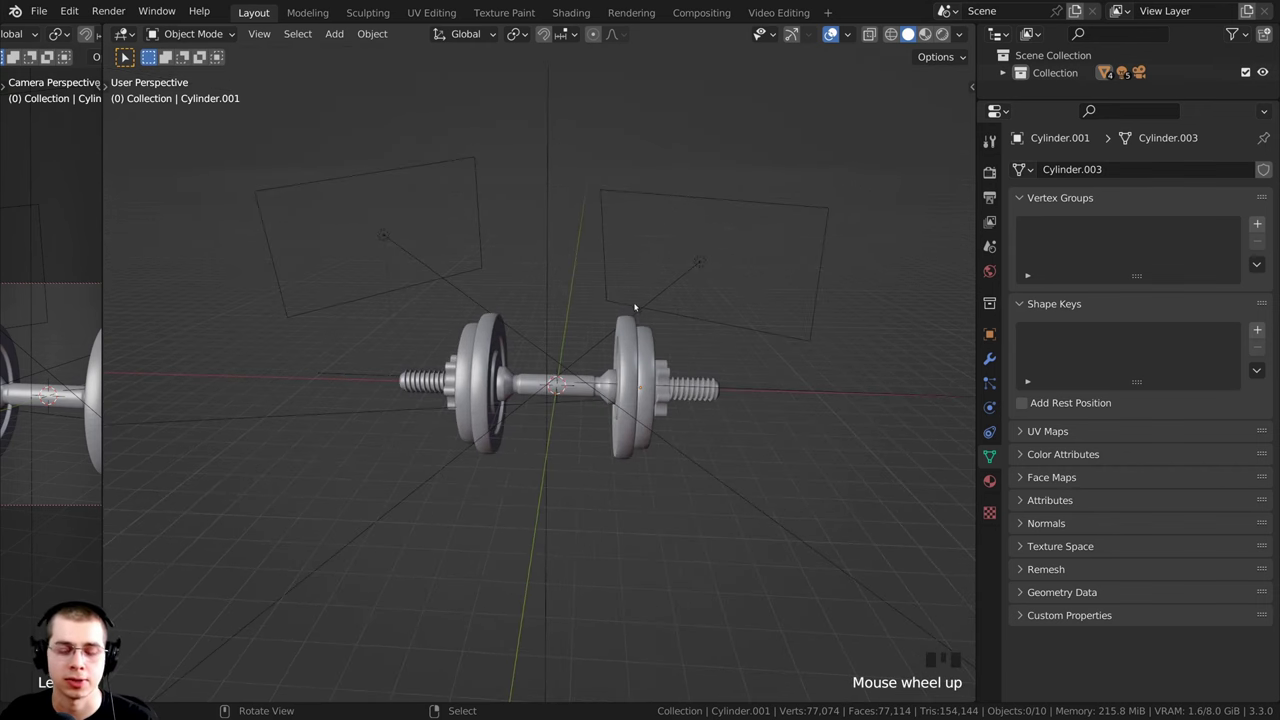
key(shift+a)
mouse_move(603, 239)
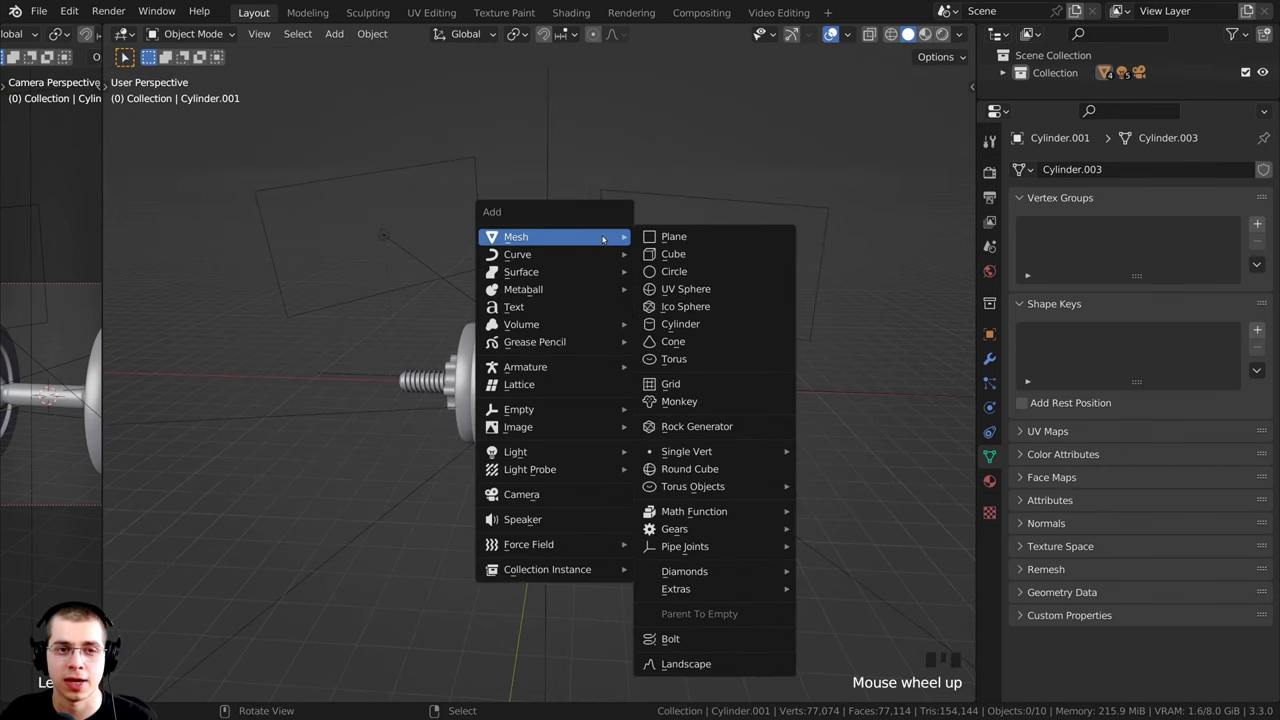
click(712, 237)
Step: Scale the plane up into a huge floor whose far edge lies above the plates in the camera view
scroll(603, 420, down, 4)
key(s)
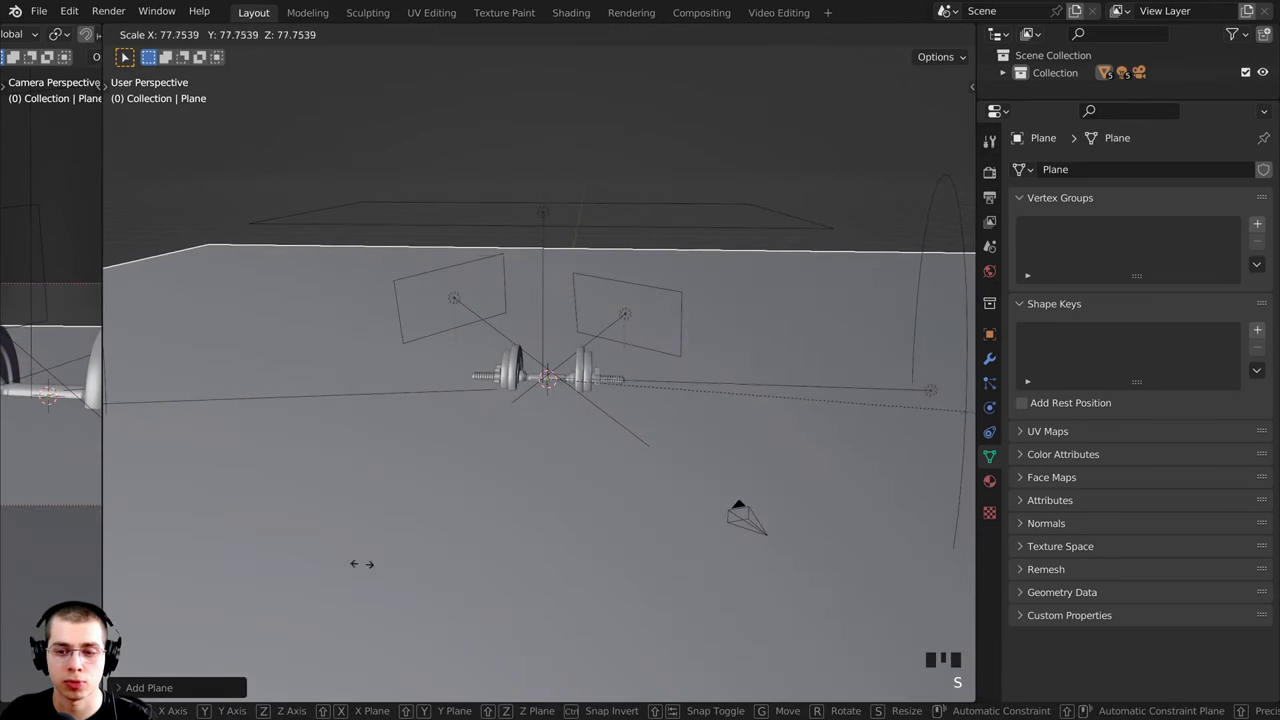
click(666, 531)
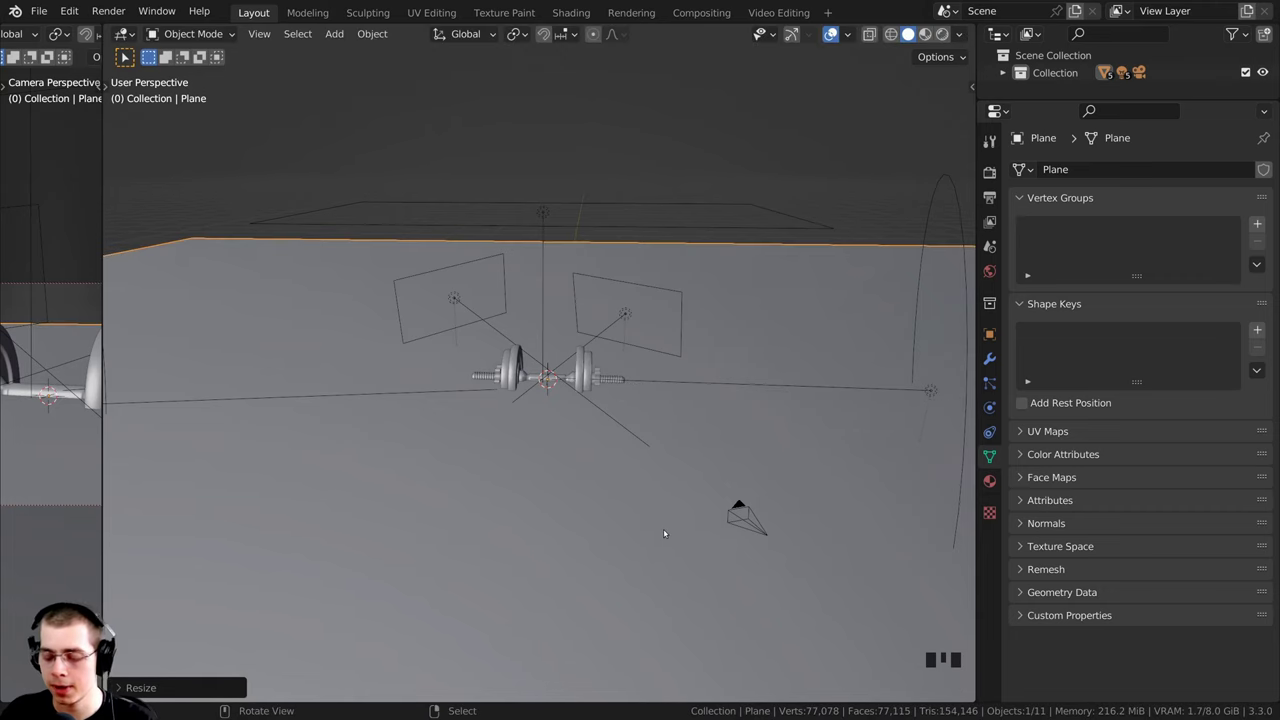
key(KP_0)
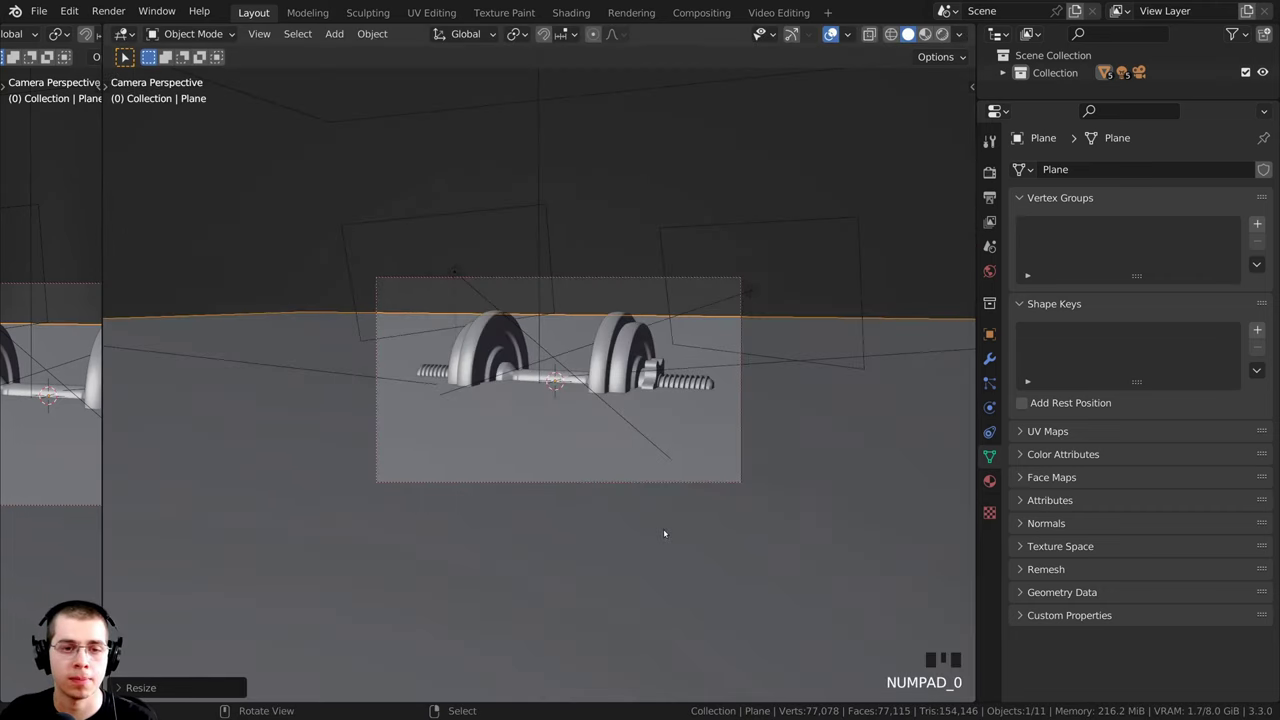
key(s)
click(803, 405)
key(s)
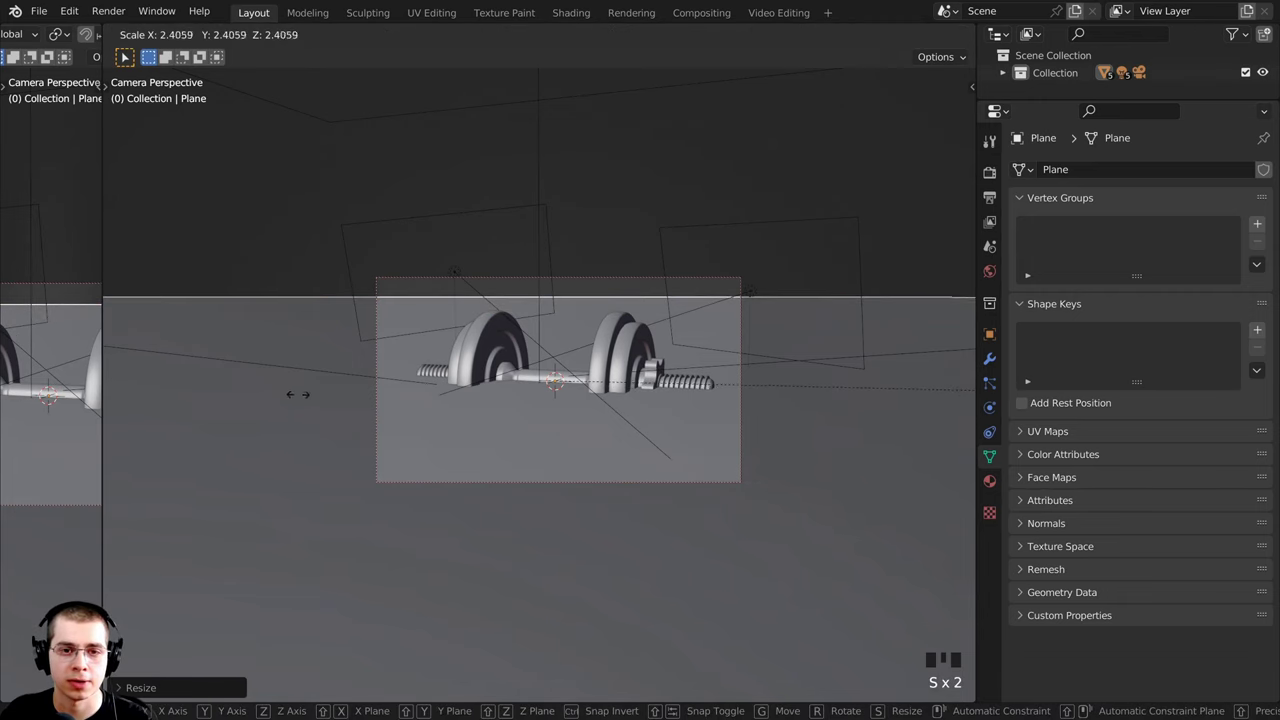
click(413, 424)
Step: Lower the floor plane about 2.8 m along the global Z axis to just beneath the dumbbell's plates
shift+middle_drag(571, 407, 563, 393)
scroll(581, 380, up, 3)
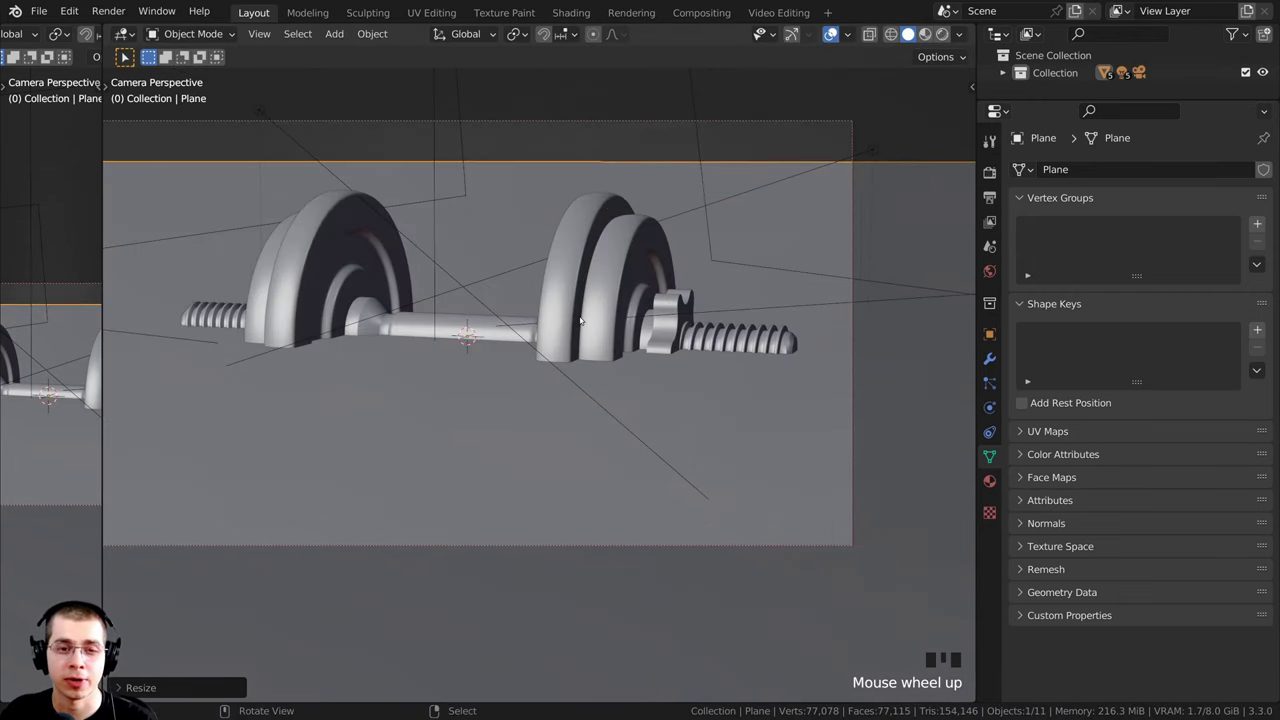
key(g)
key(z)
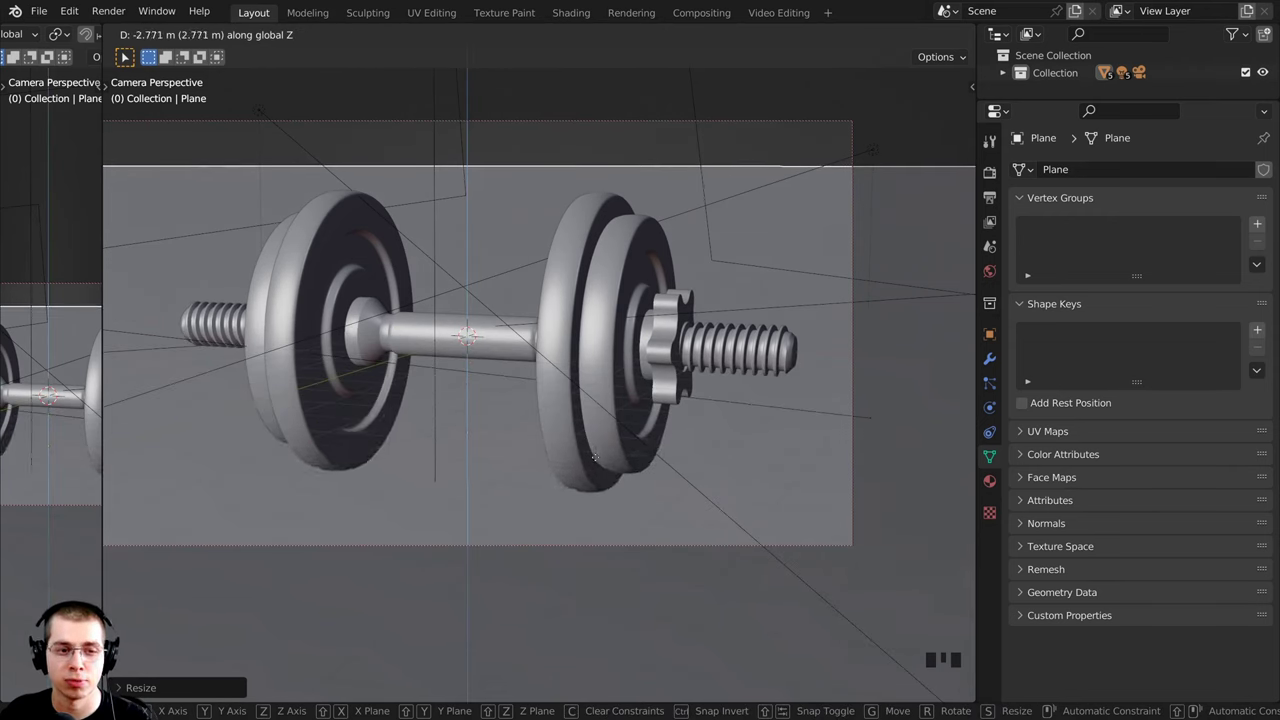
click(596, 441)
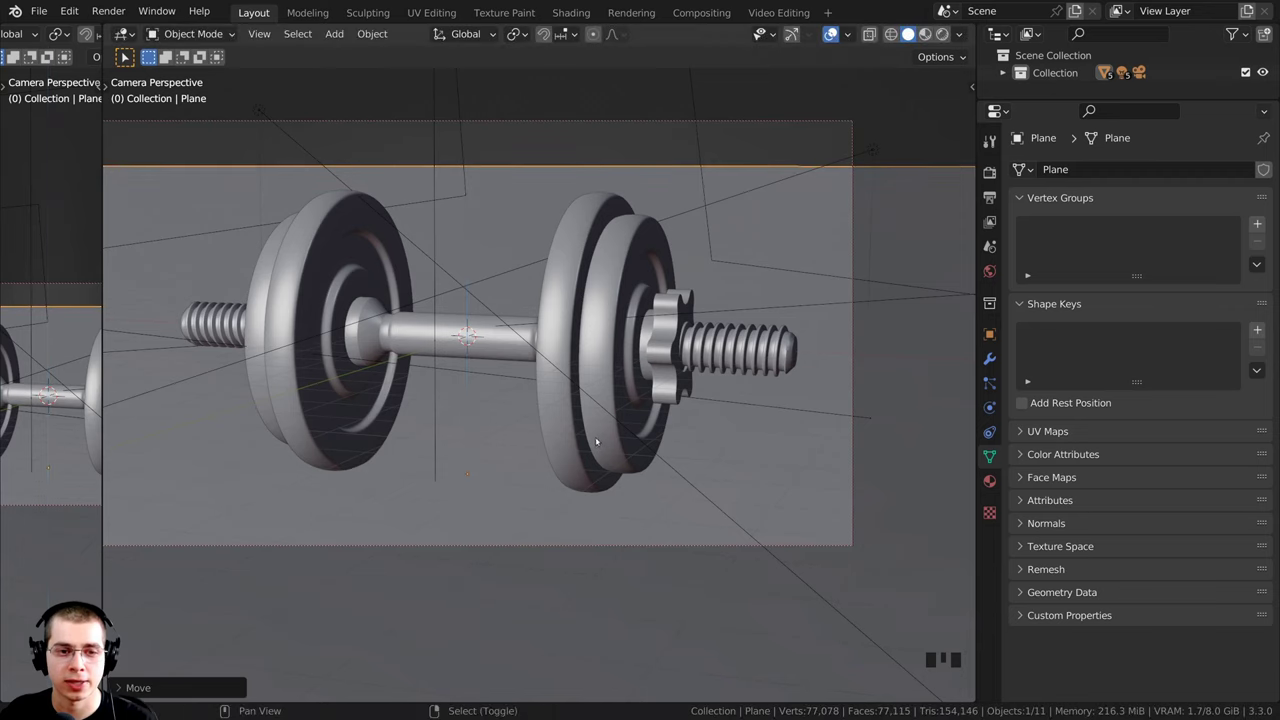
Step: Lower the floor plane about 0.06 m along the global Z axis so the plates only barely sink into it
middle_drag(596, 441, 419, 211)
scroll(597, 354, up, 4)
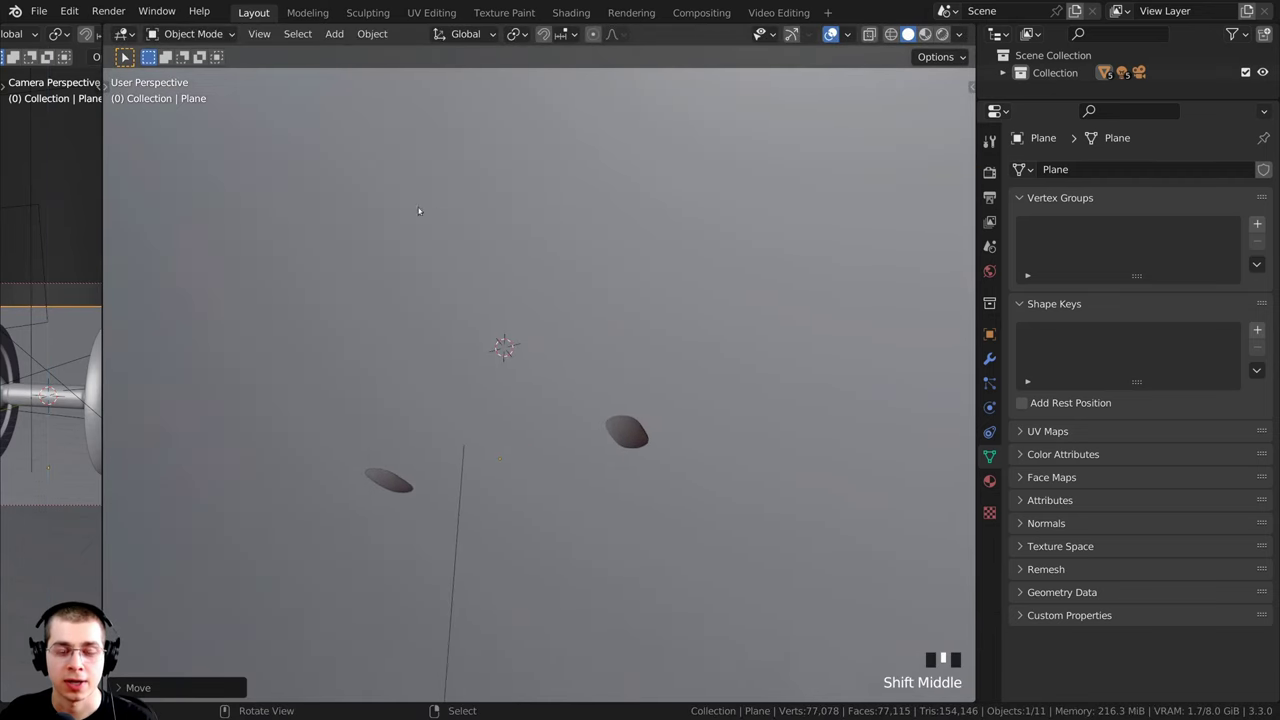
middle_drag(527, 302, 532, 308)
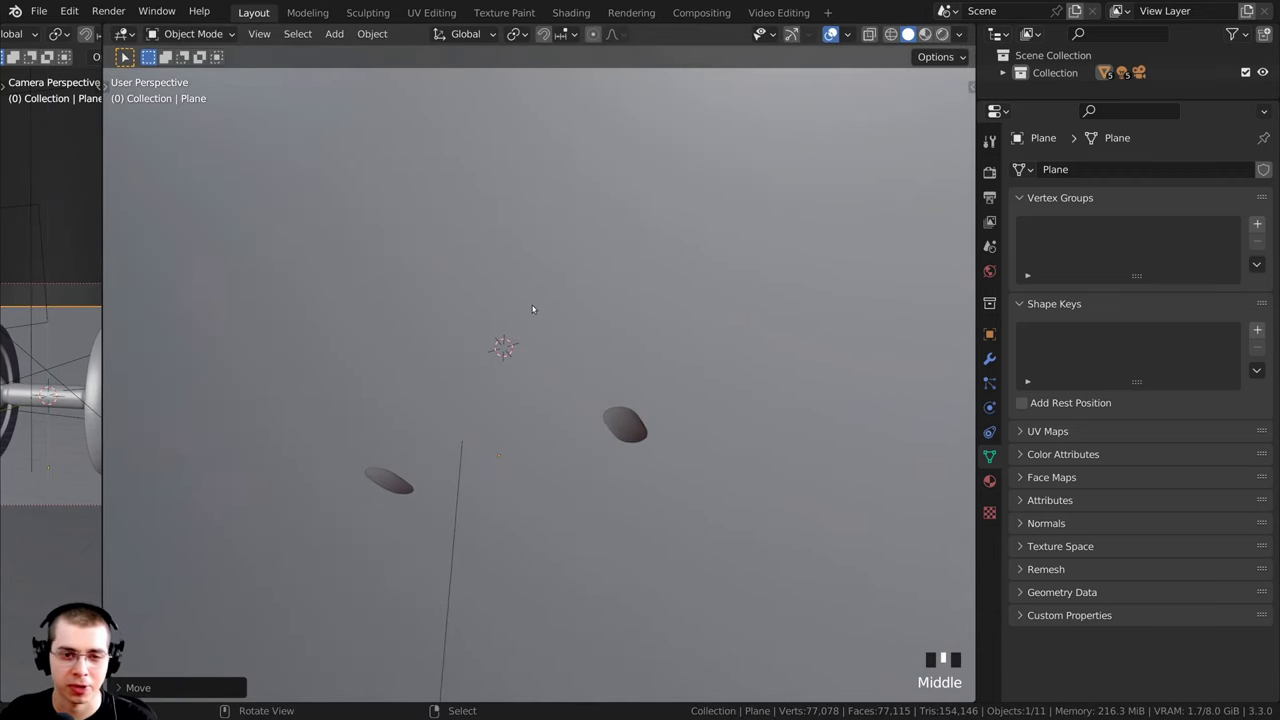
key(g)
key(z)
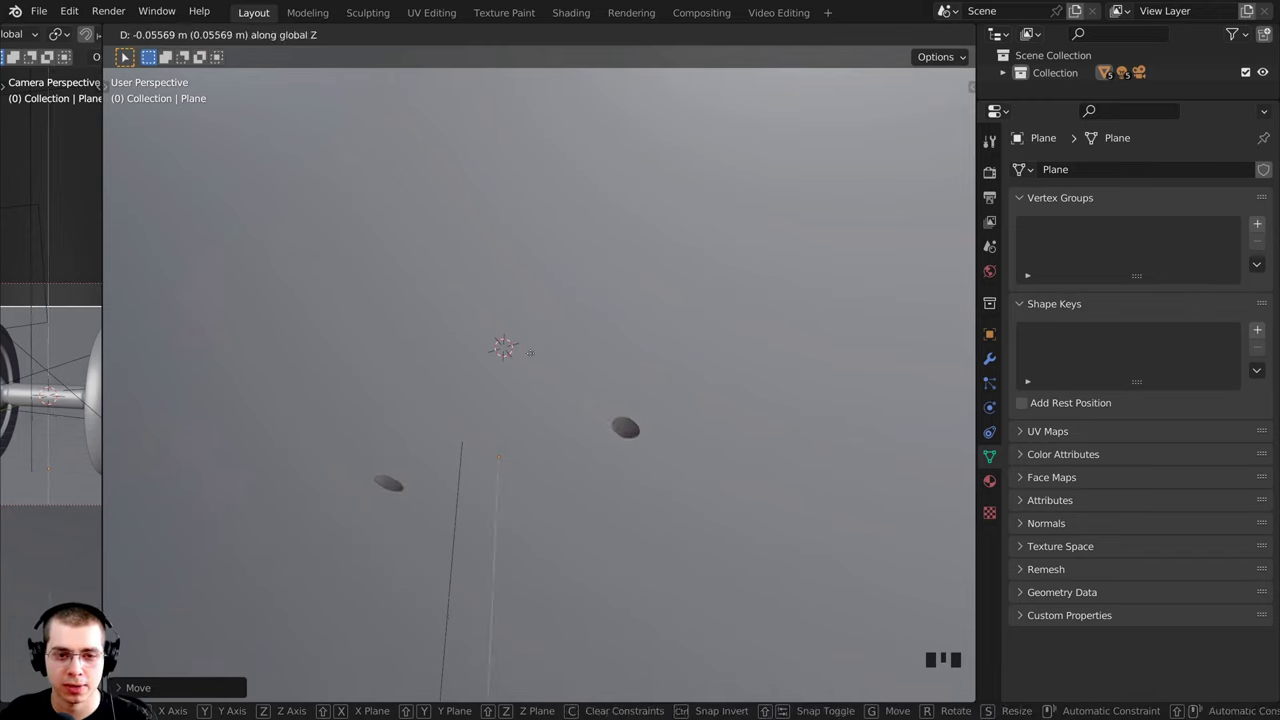
click(530, 348)
Step: Return to the camera view and display the dumbbell and floor in rendered shading
key(KP_0)
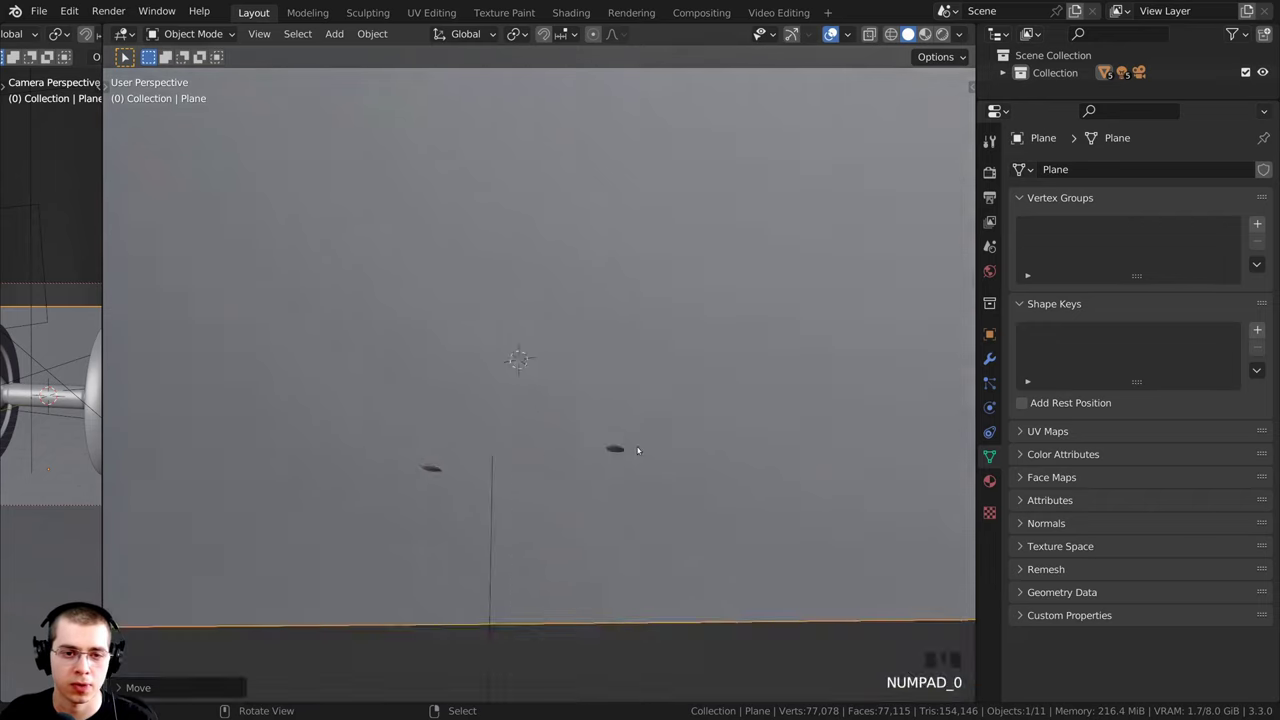
key(KP_0)
key(KP_0)
key(KP_0)
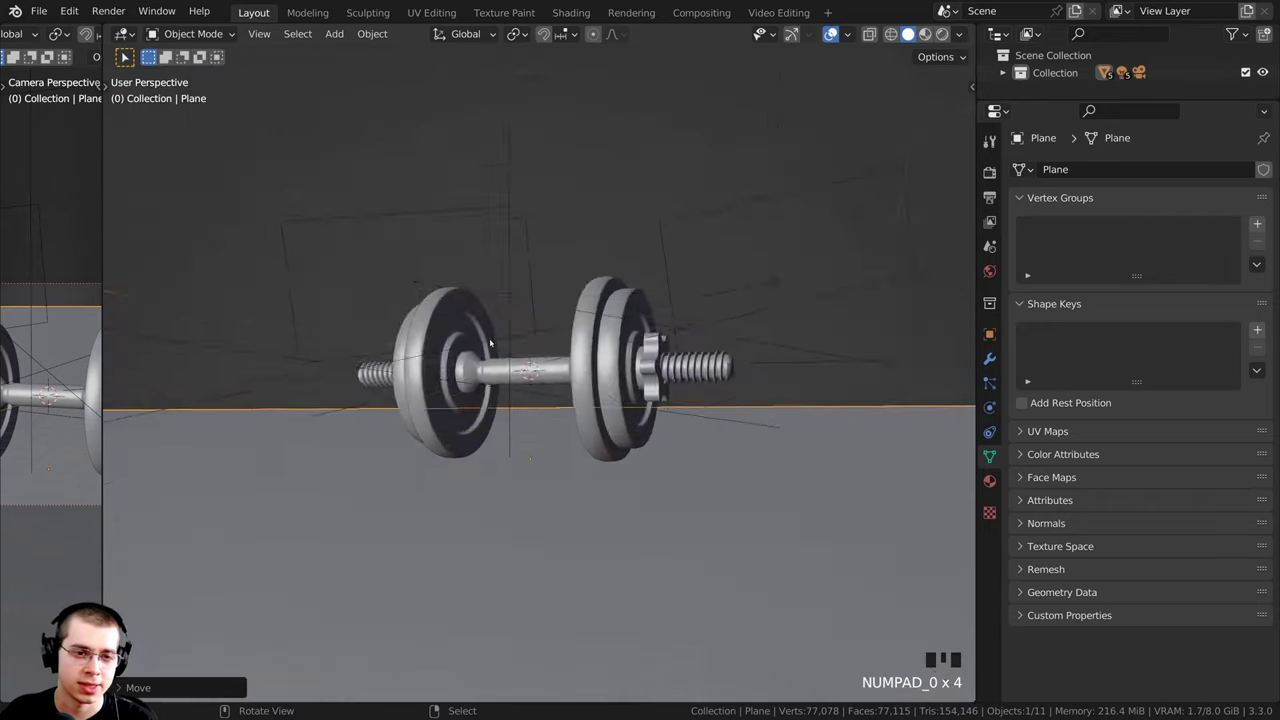
shift+middle_drag(494, 345, 578, 405)
scroll(590, 454, down, 2)
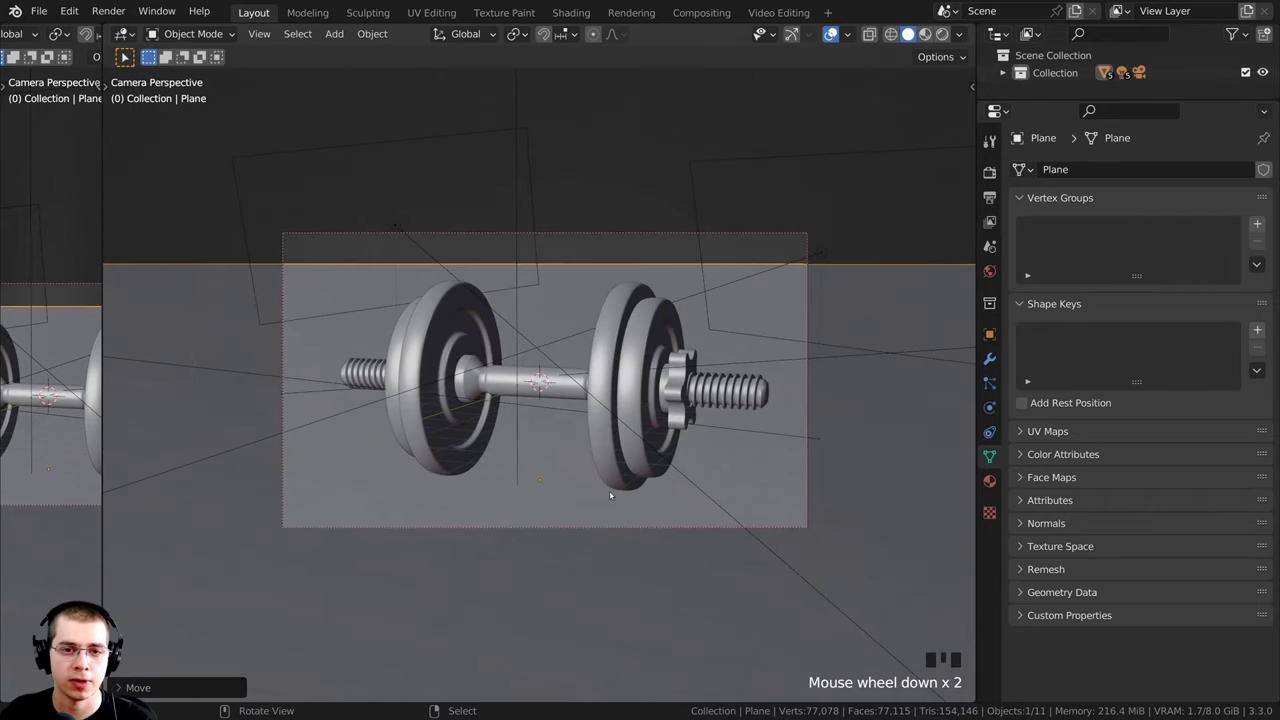
key(z)
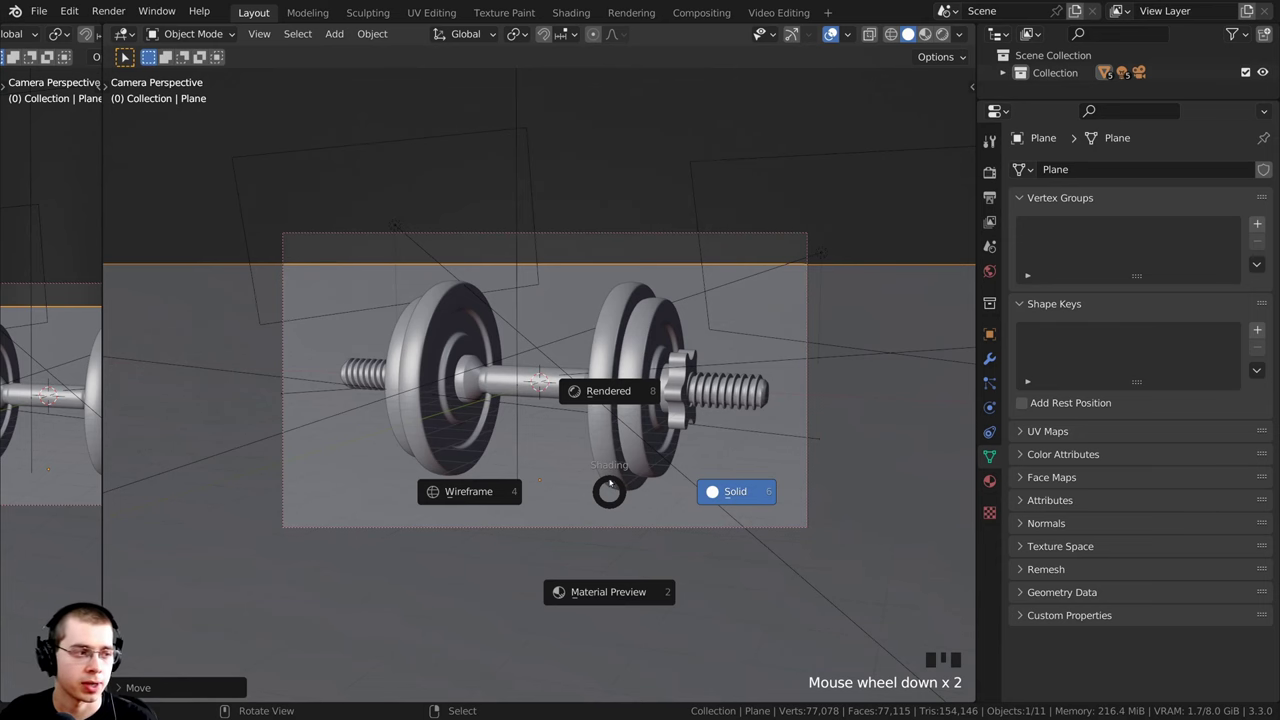
click(603, 397)
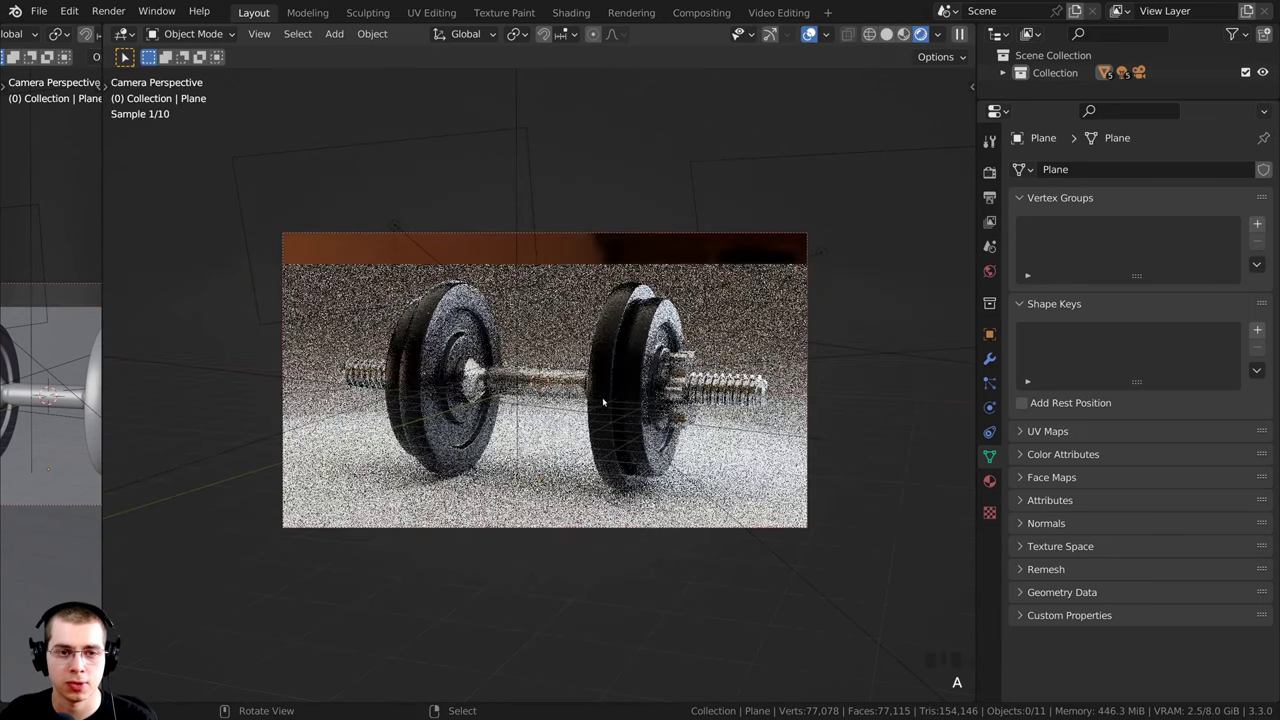
scroll(689, 219, down, 1)
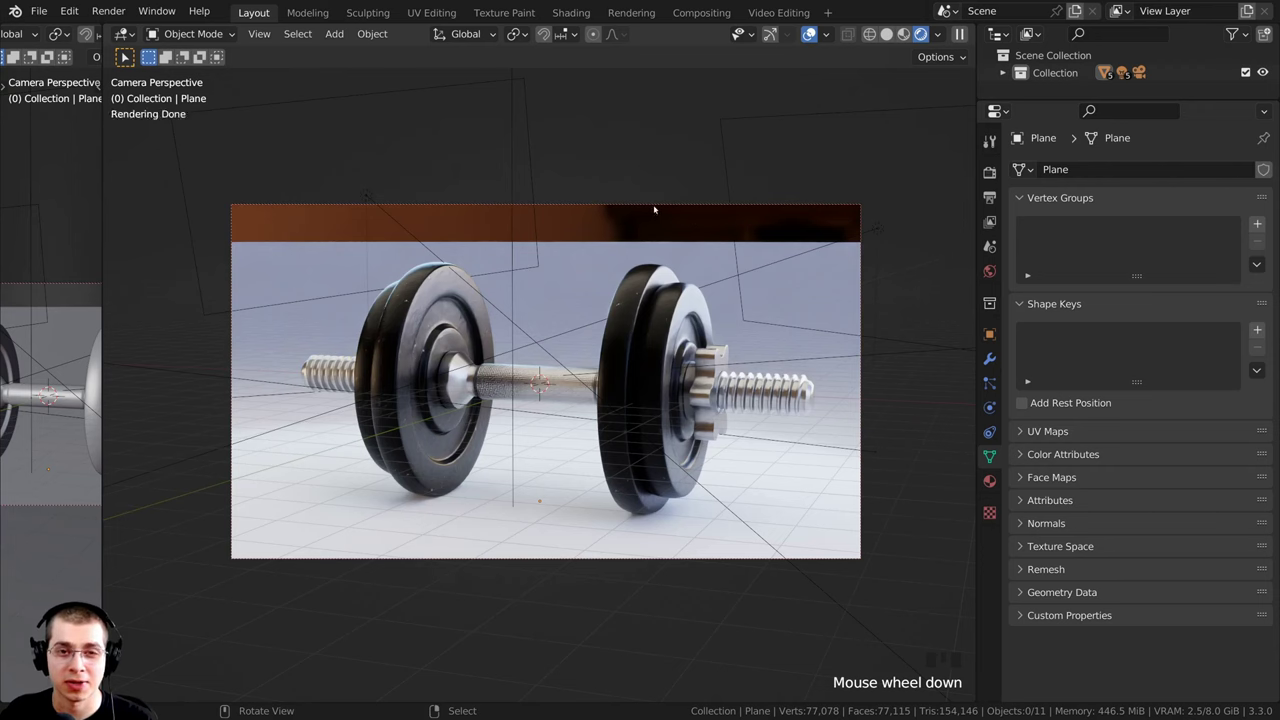
Step: Raise the camera about 1.66 m along the global Z axis and tilt it down until the floor fills the frame behind the dumbbell
right_click(847, 200)
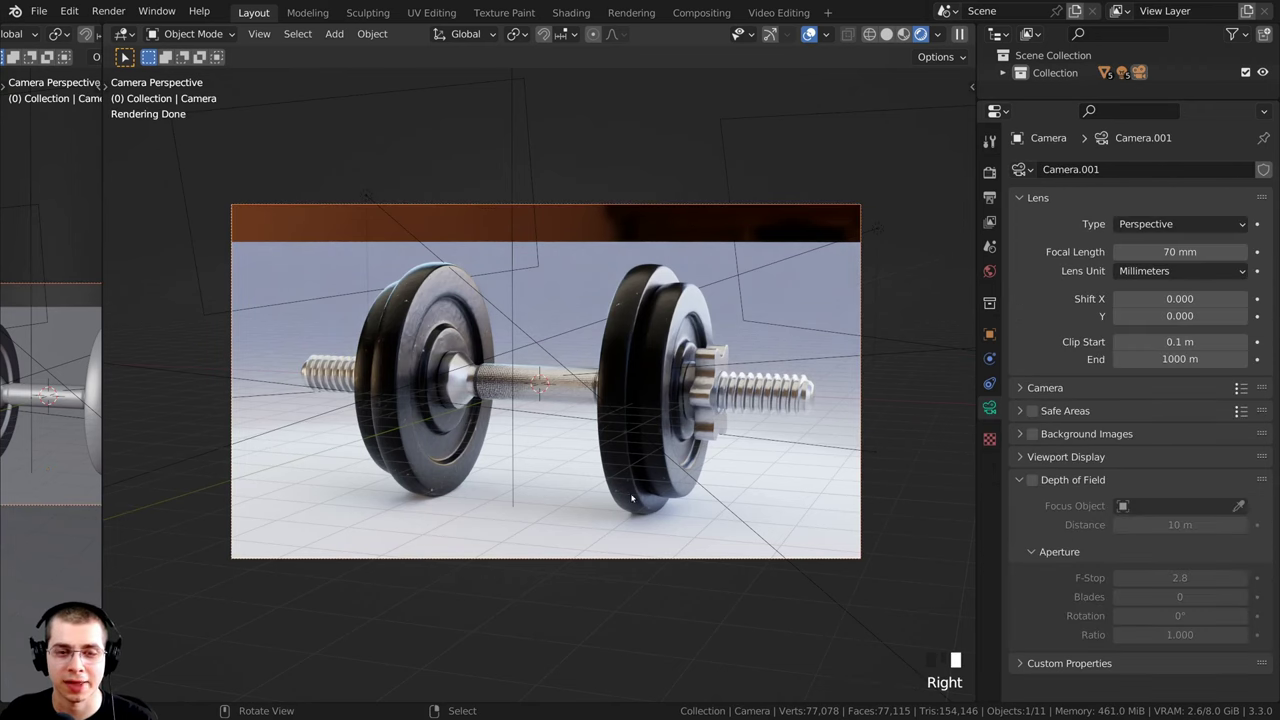
key(g)
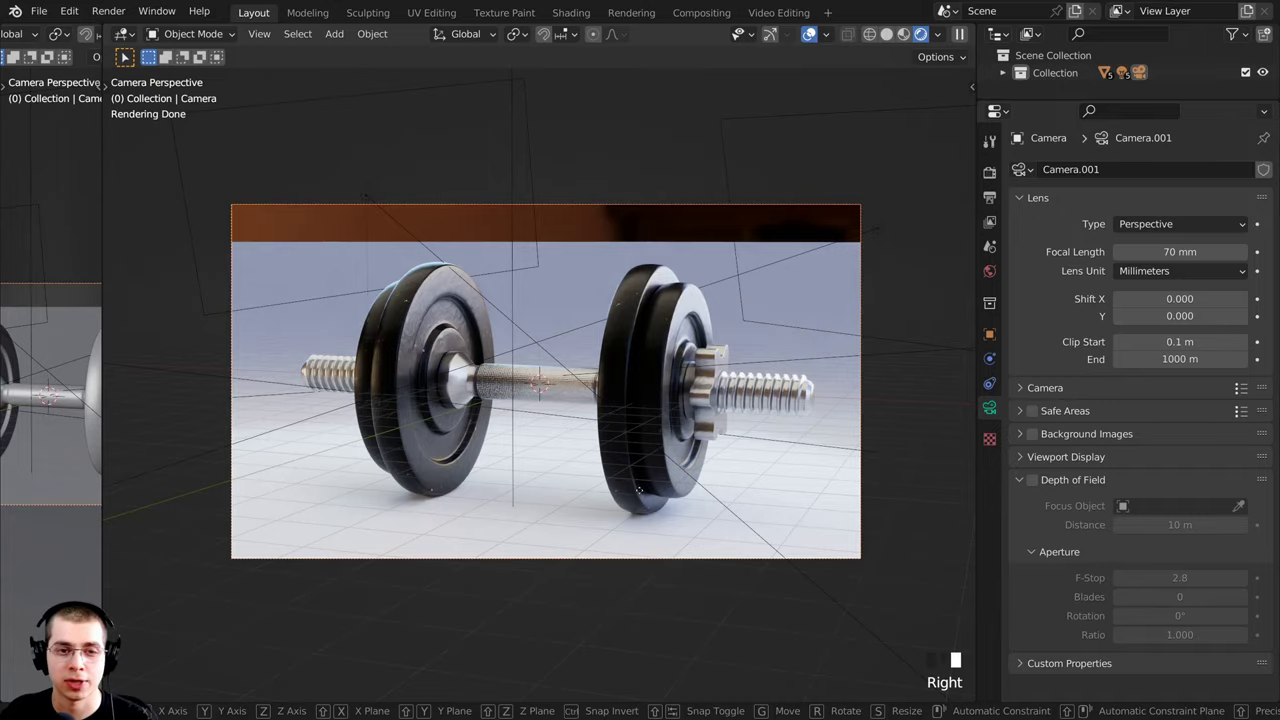
key(z)
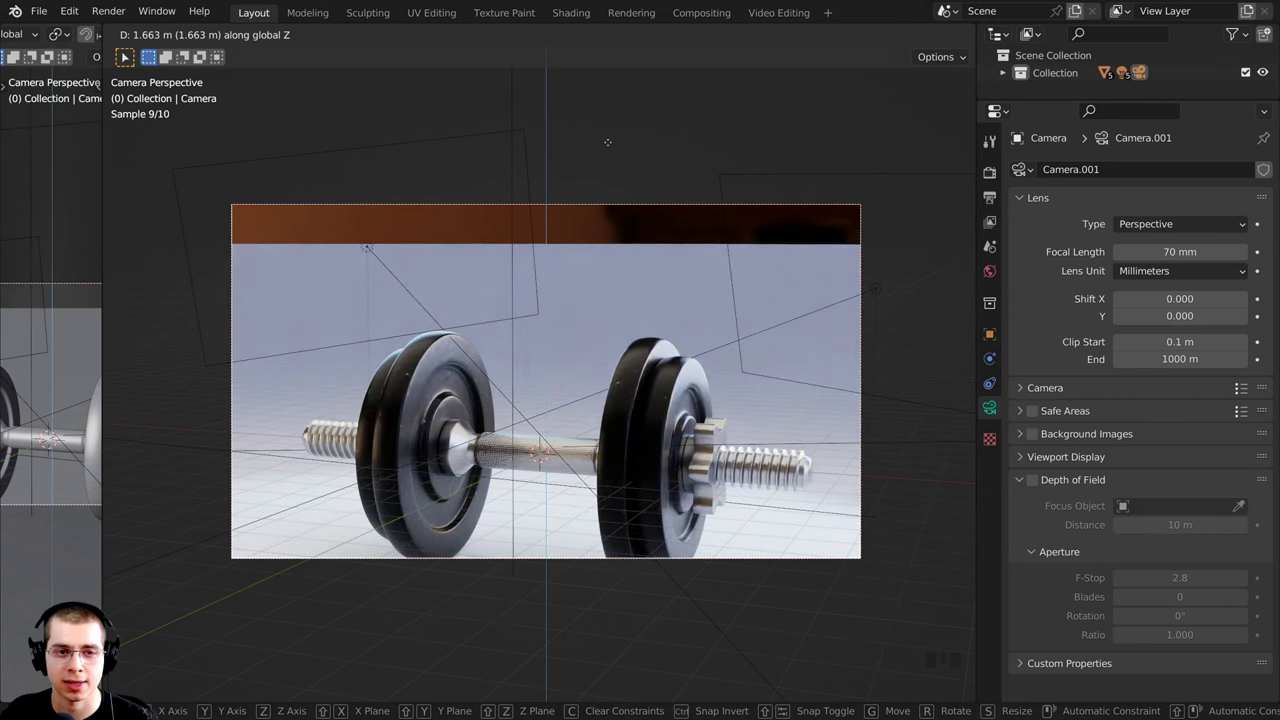
click(607, 142)
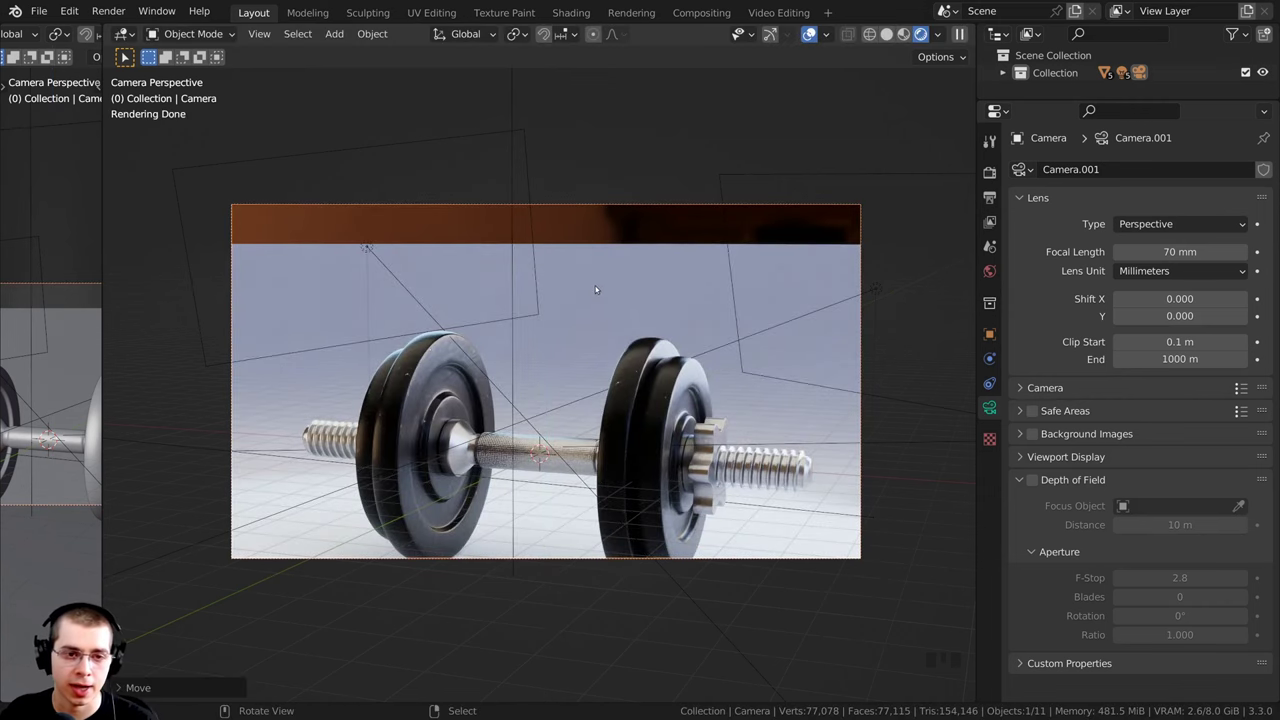
key(r)
key(r)
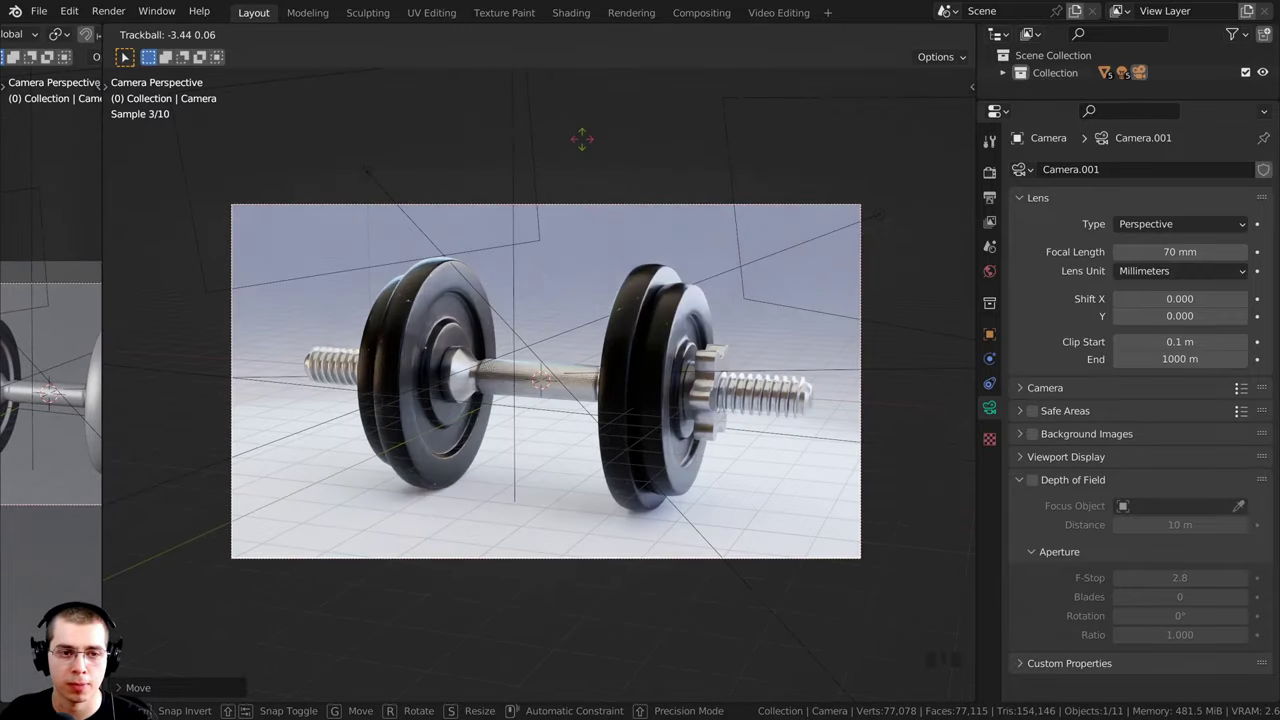
click(535, 226)
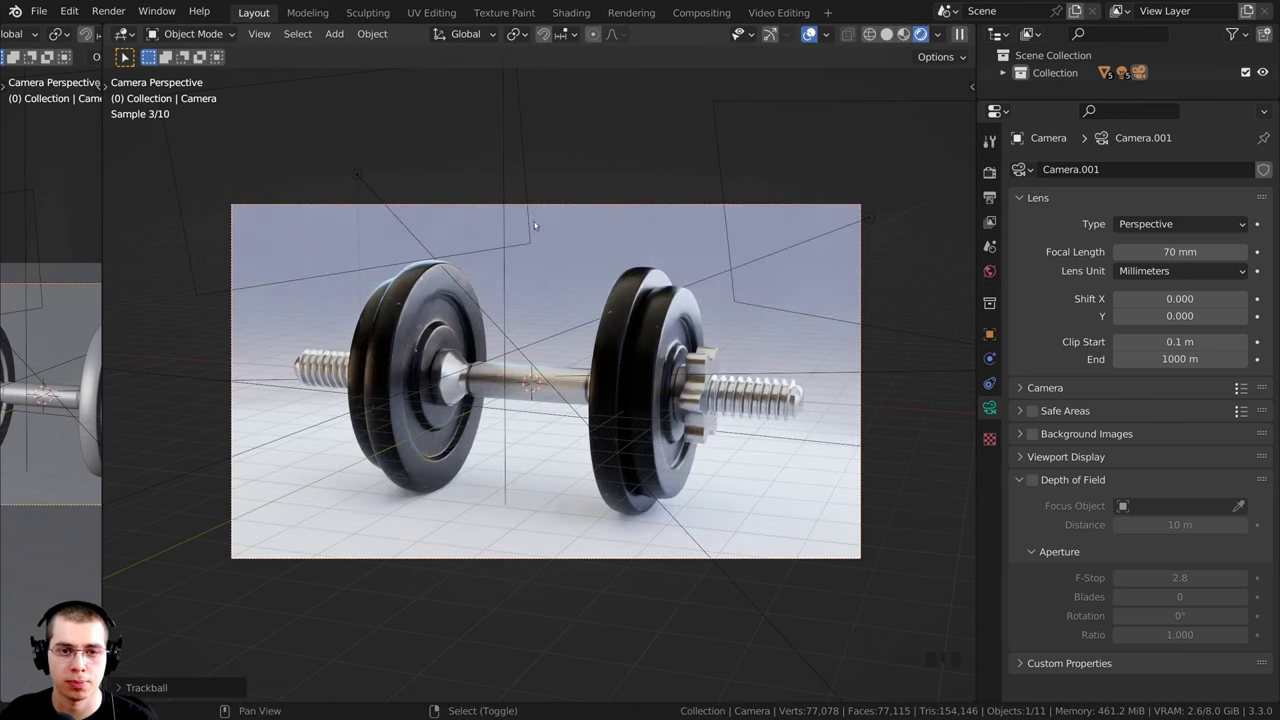
Step: Append the Procedural Smooth Concrete material from Procedural Smooth Concrete Material.blend
right_click(748, 501)
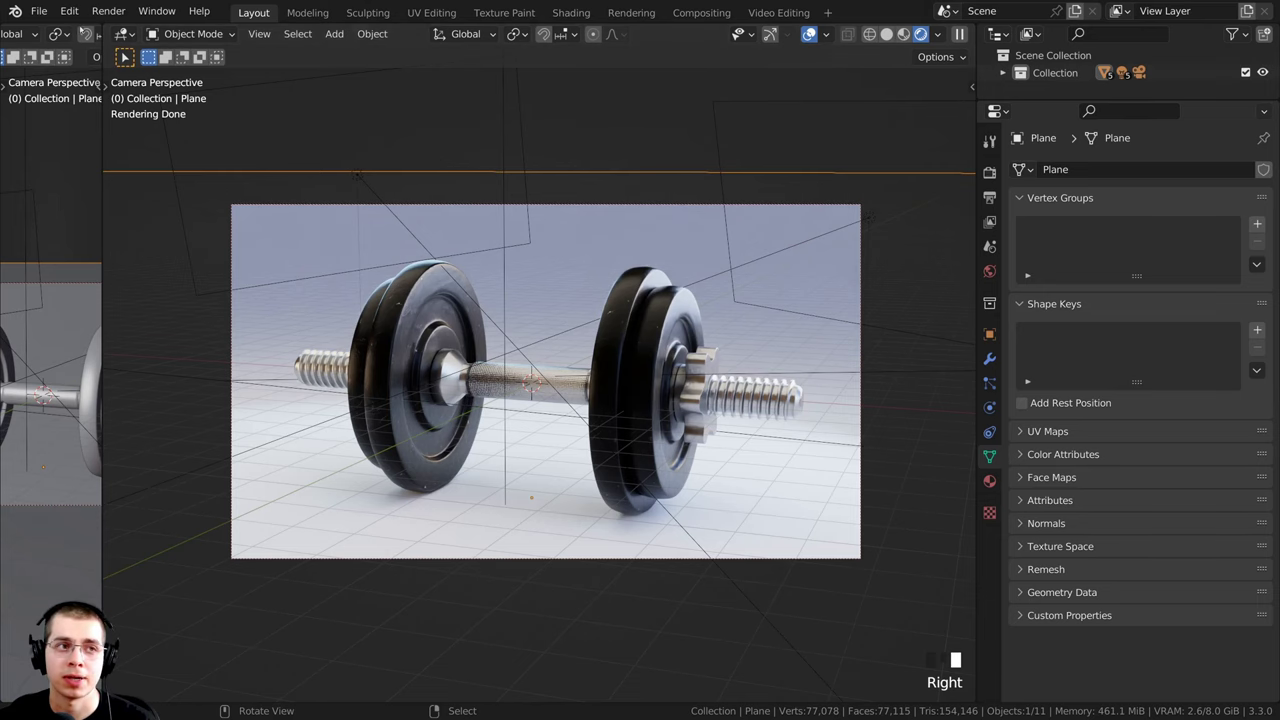
click(43, 13)
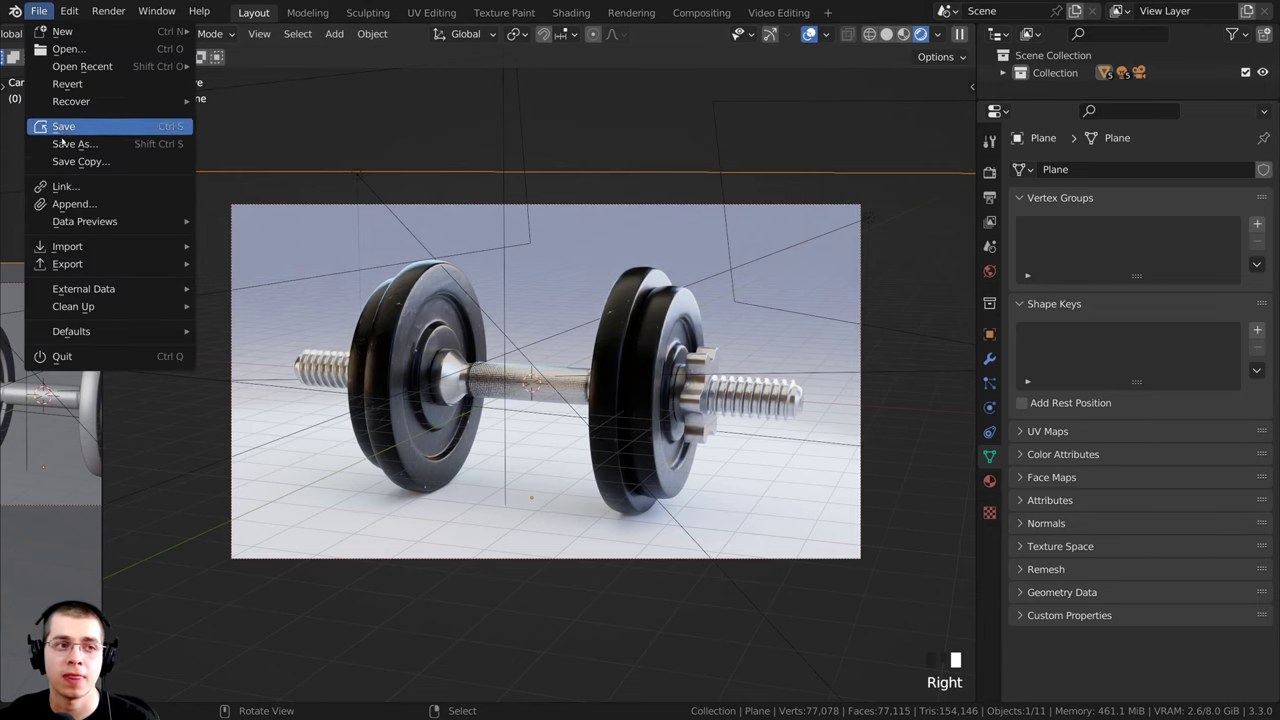
click(66, 205)
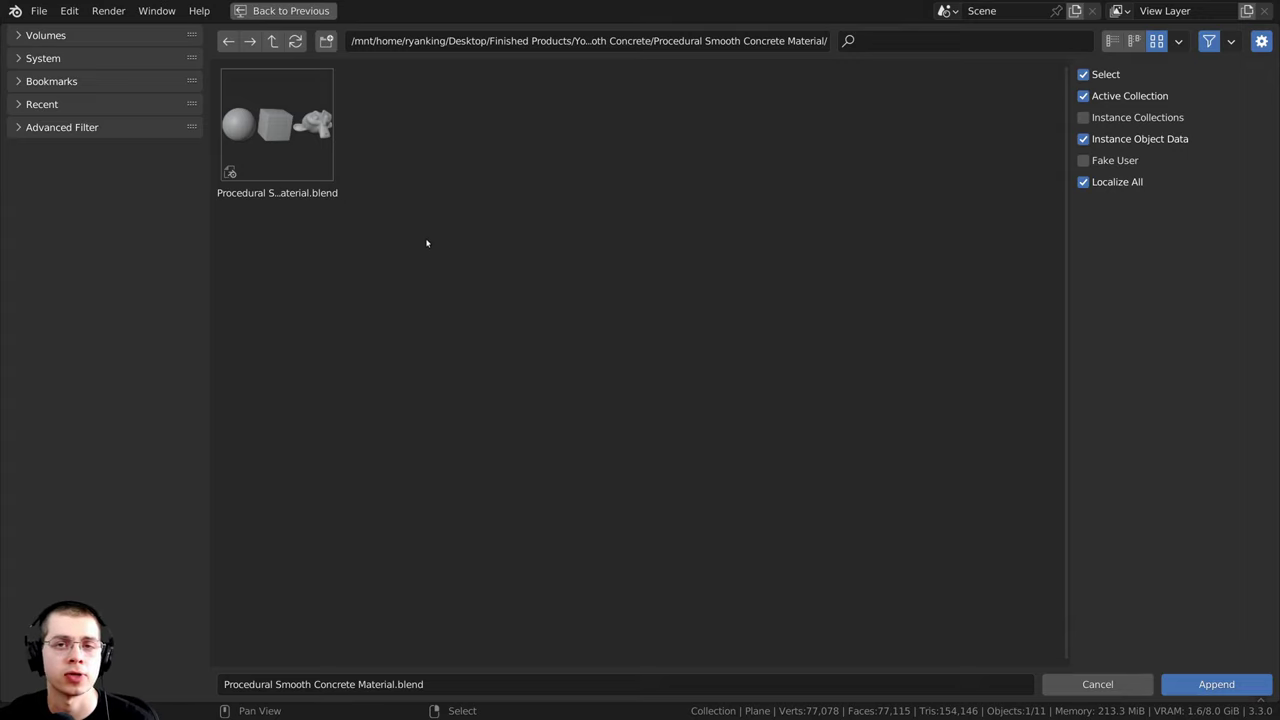
double_click(290, 124)
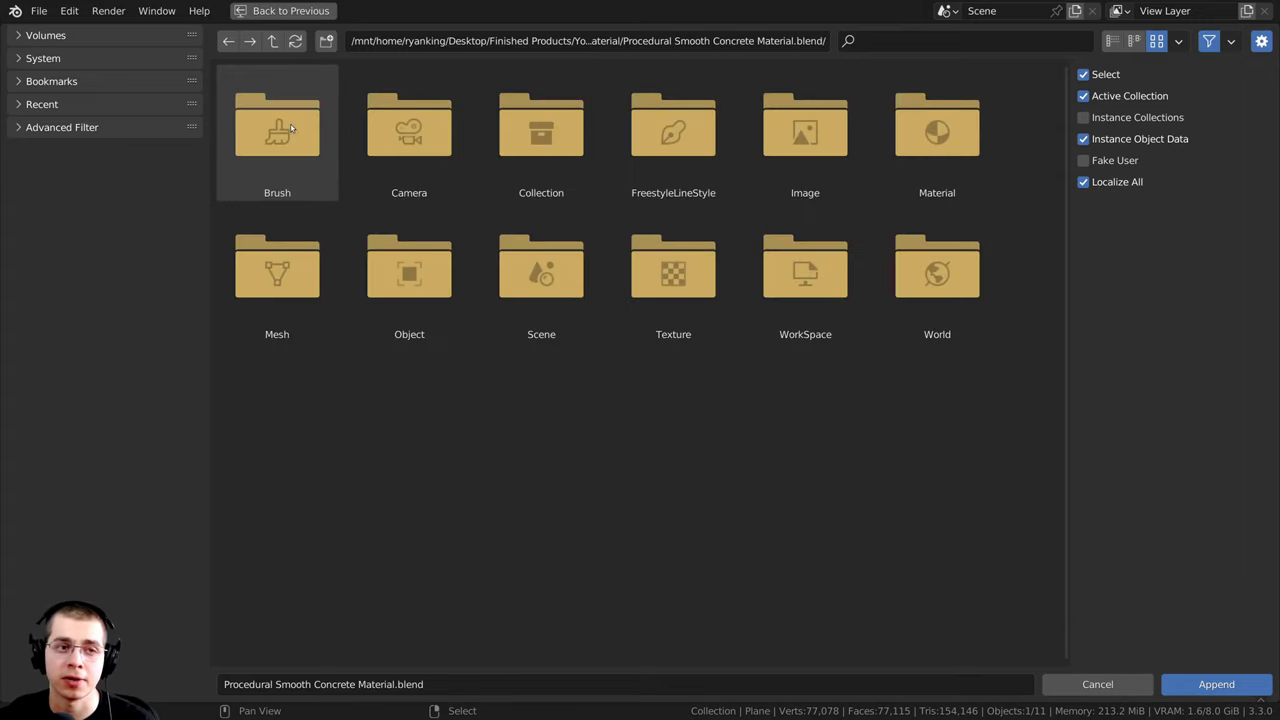
double_click(940, 130)
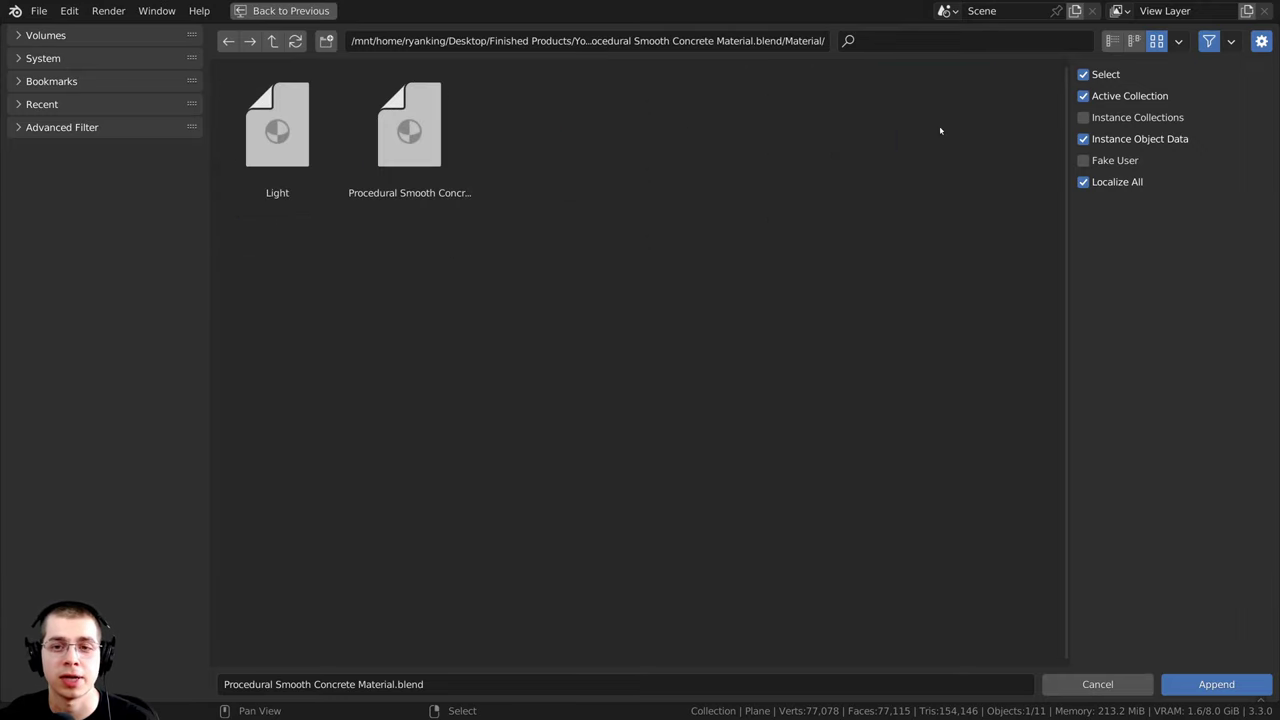
click(432, 150)
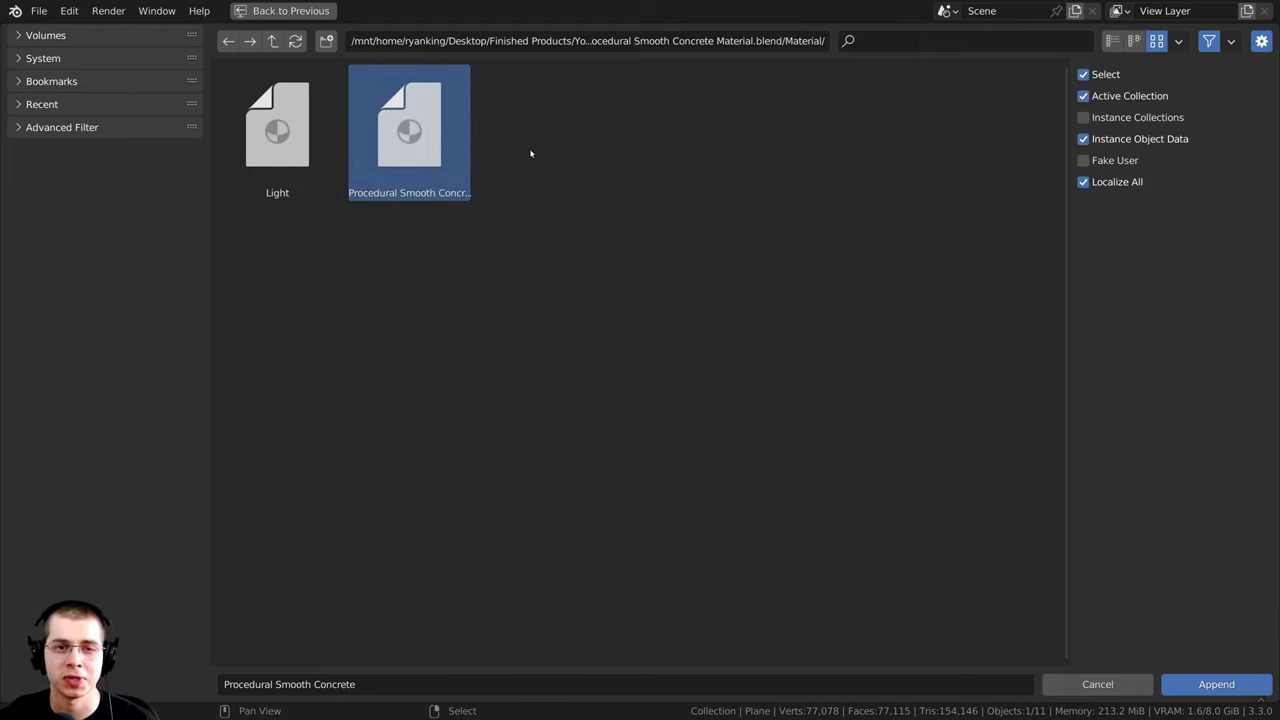
click(1217, 685)
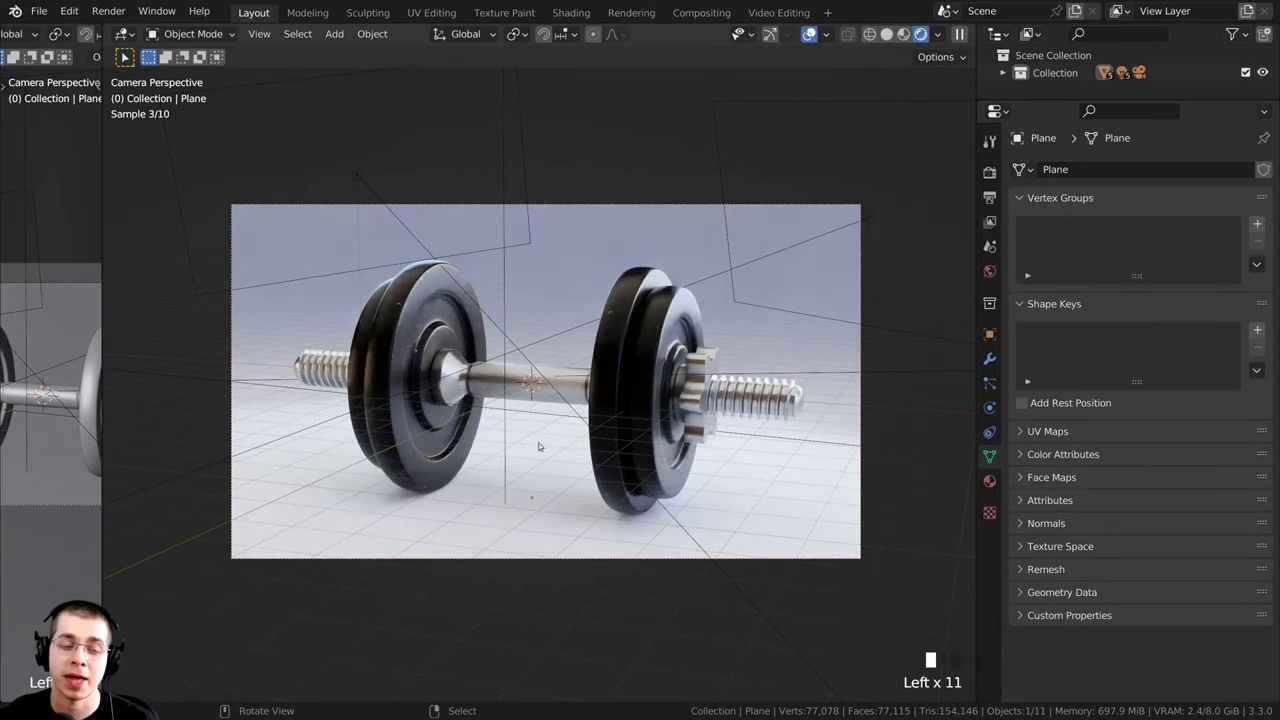
Step: Assign the Procedural Smooth Concrete material to the floor plane in the Shading workspace
right_click(760, 480)
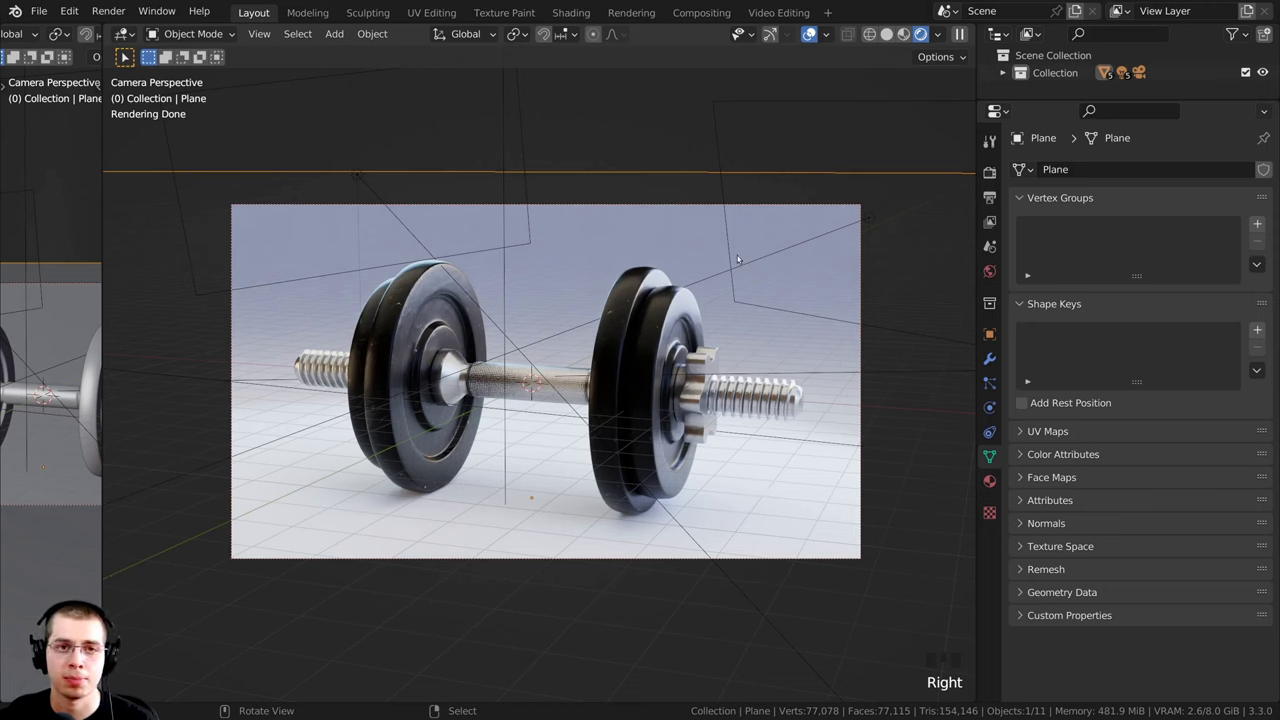
click(562, 13)
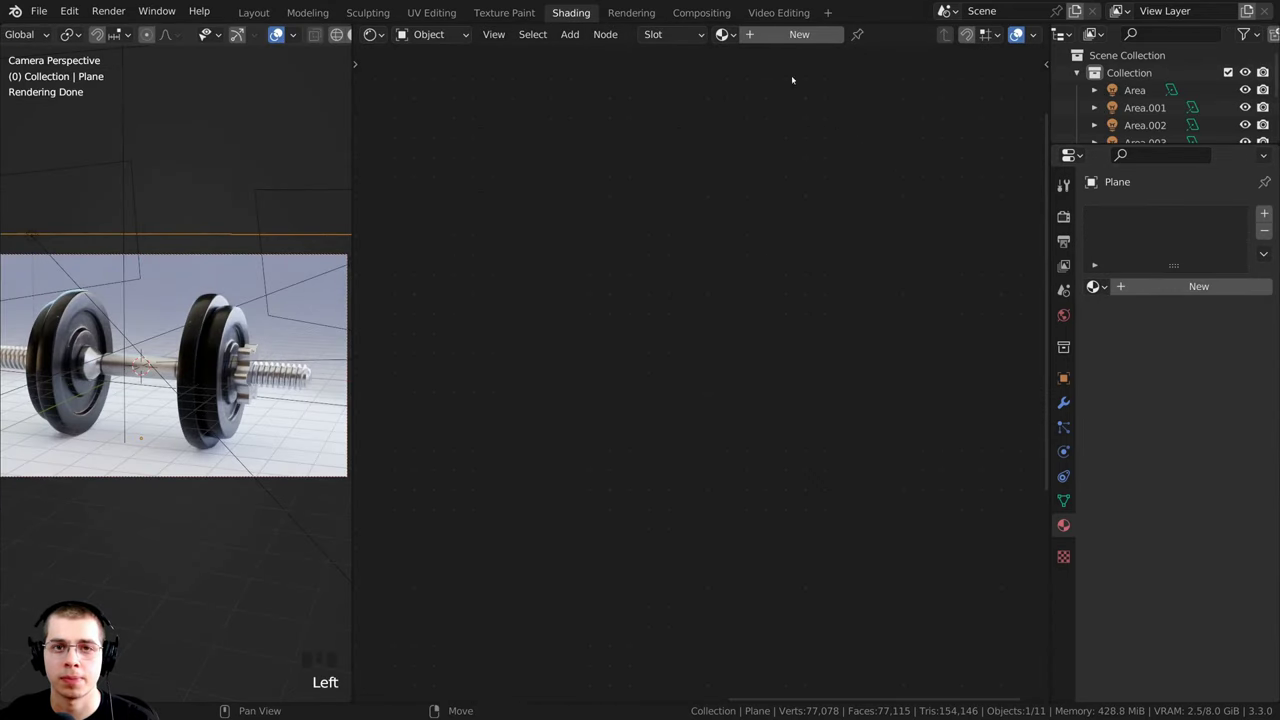
click(722, 35)
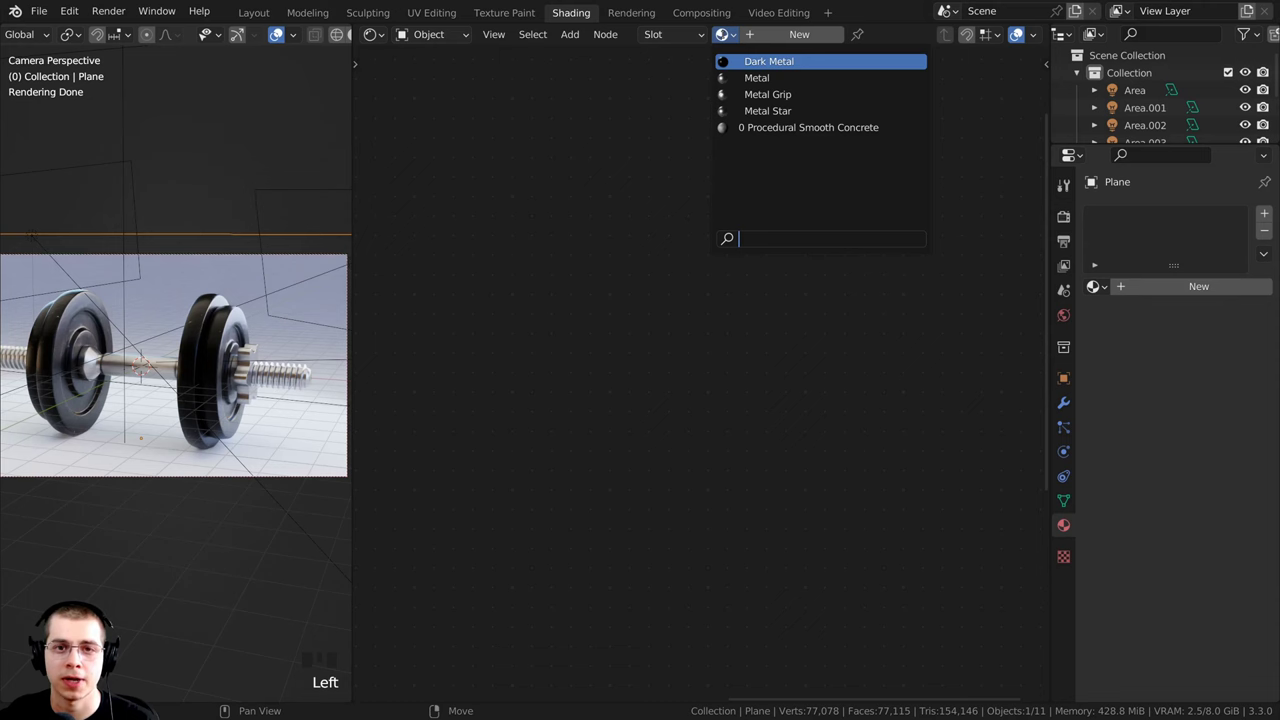
click(803, 128)
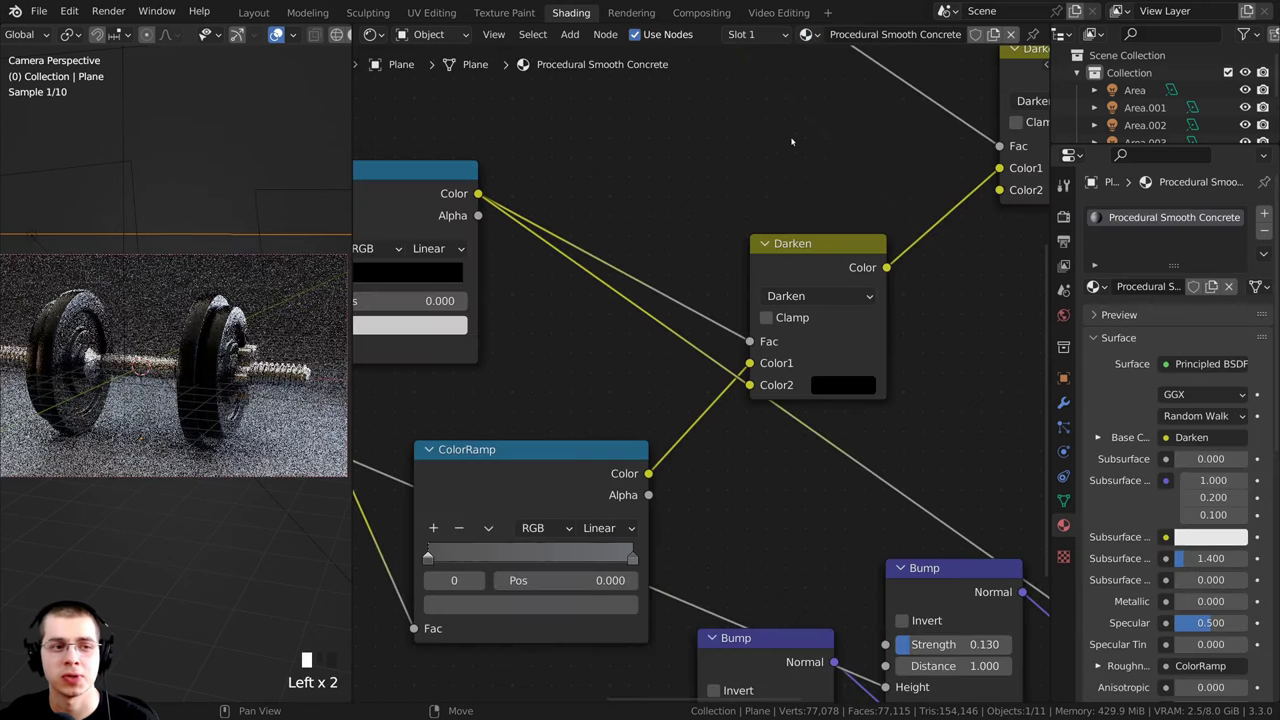
Step: Widen the 3D viewport beside the node editor so that the whole camera frame fits in it
shift+middle_drag(285, 452, 264, 445)
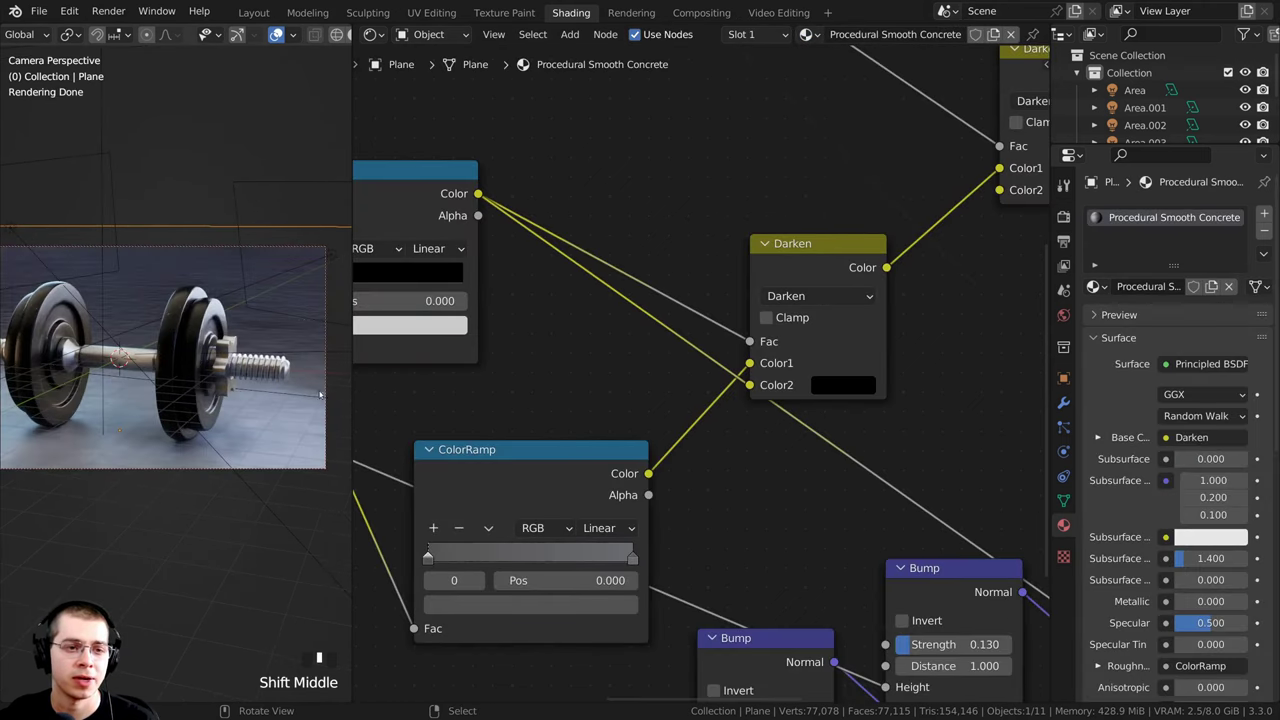
drag(353, 362, 470, 362)
shift+middle_drag(284, 421, 338, 429)
scroll(543, 403, down, 5)
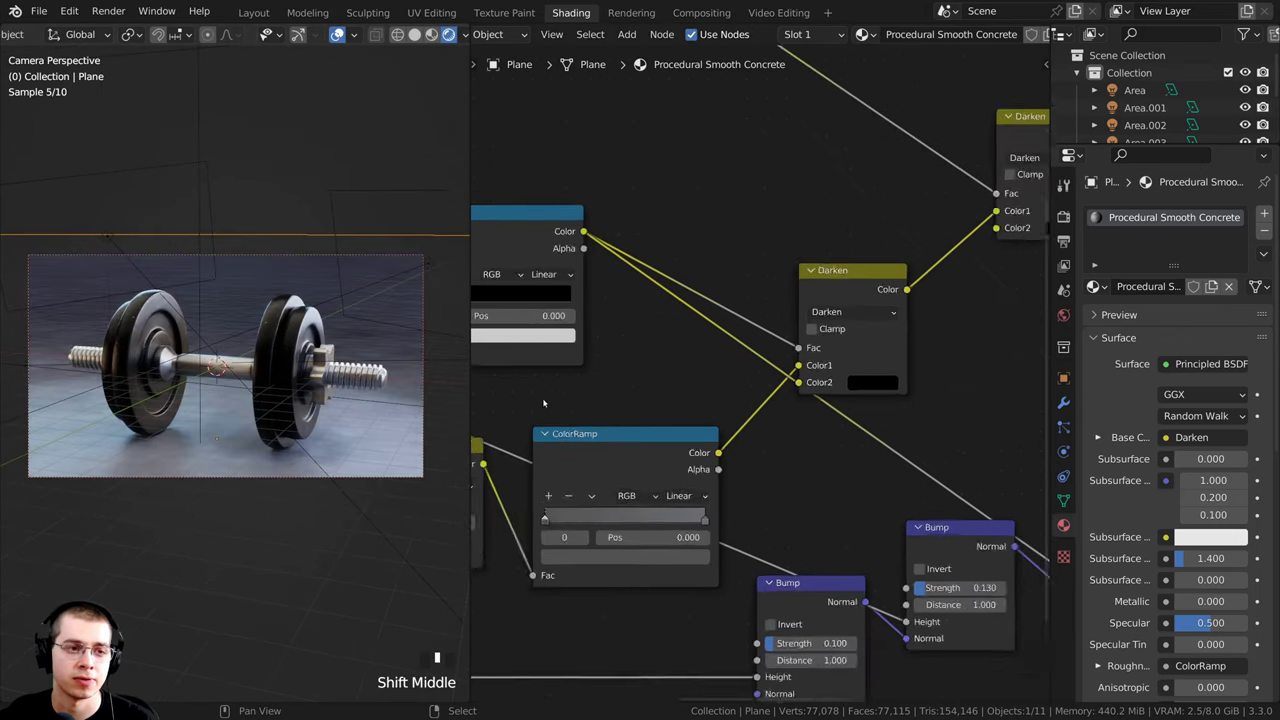
Step: Move the concrete material's Texture Coordinate node away from the texture nodes to make room between them
middle_drag(562, 400, 731, 365)
scroll(731, 365, down, 4)
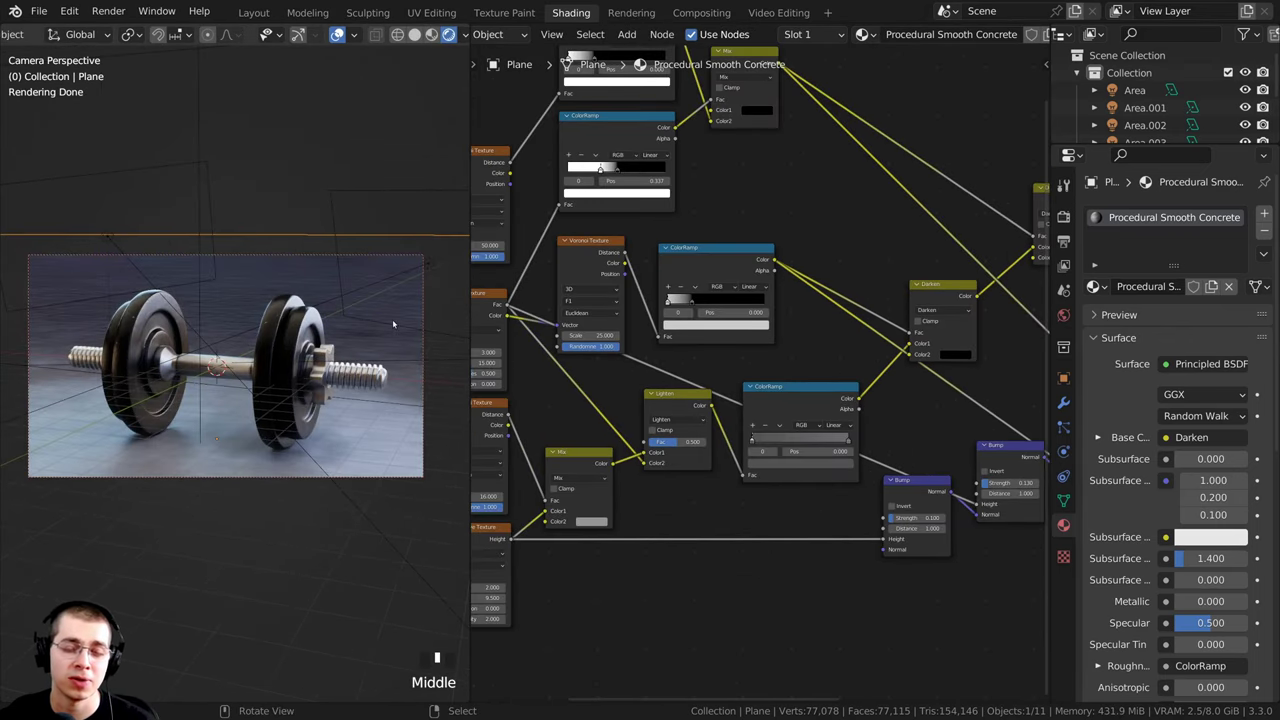
middle_drag(500, 363, 704, 371)
middle_drag(542, 390, 694, 400)
scroll(680, 363, down, 4)
scroll(694, 400, up, 5)
scroll(735, 361, up, 4)
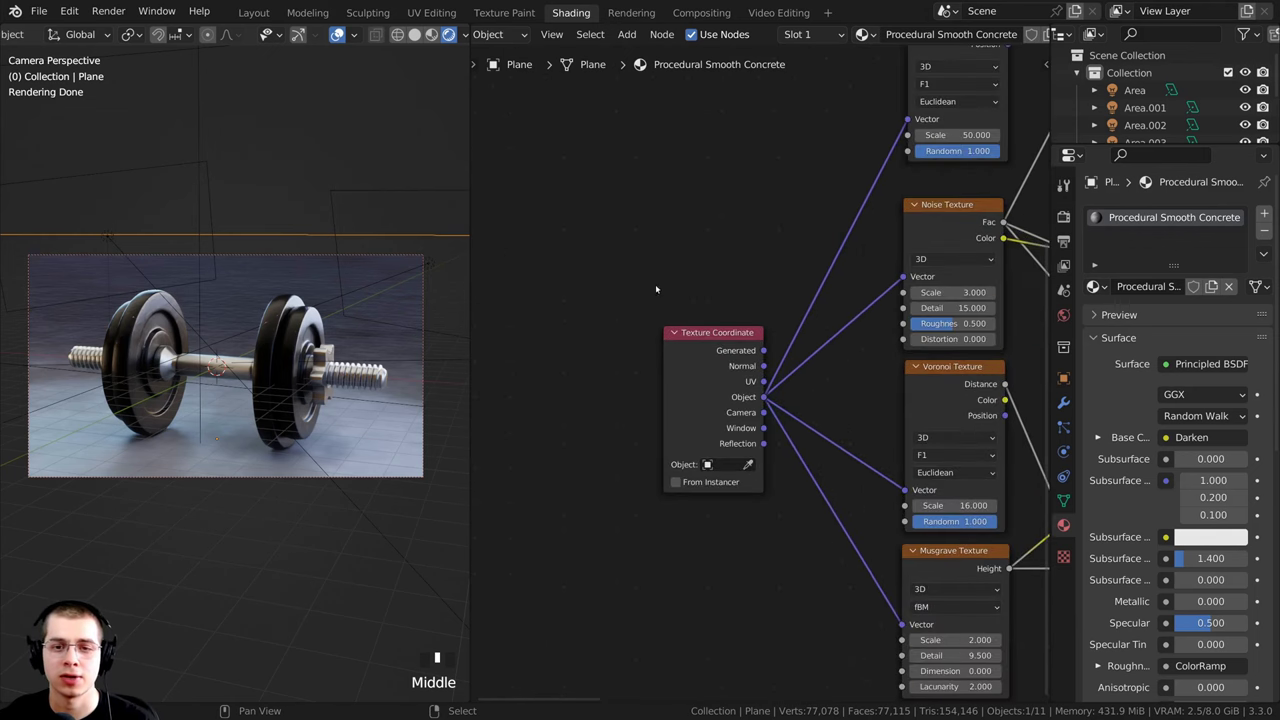
scroll(745, 365, down, 2)
drag(724, 355, 690, 356)
scroll(712, 345, down, 5)
middle_drag(848, 273, 866, 292)
scroll(812, 390, up, 6)
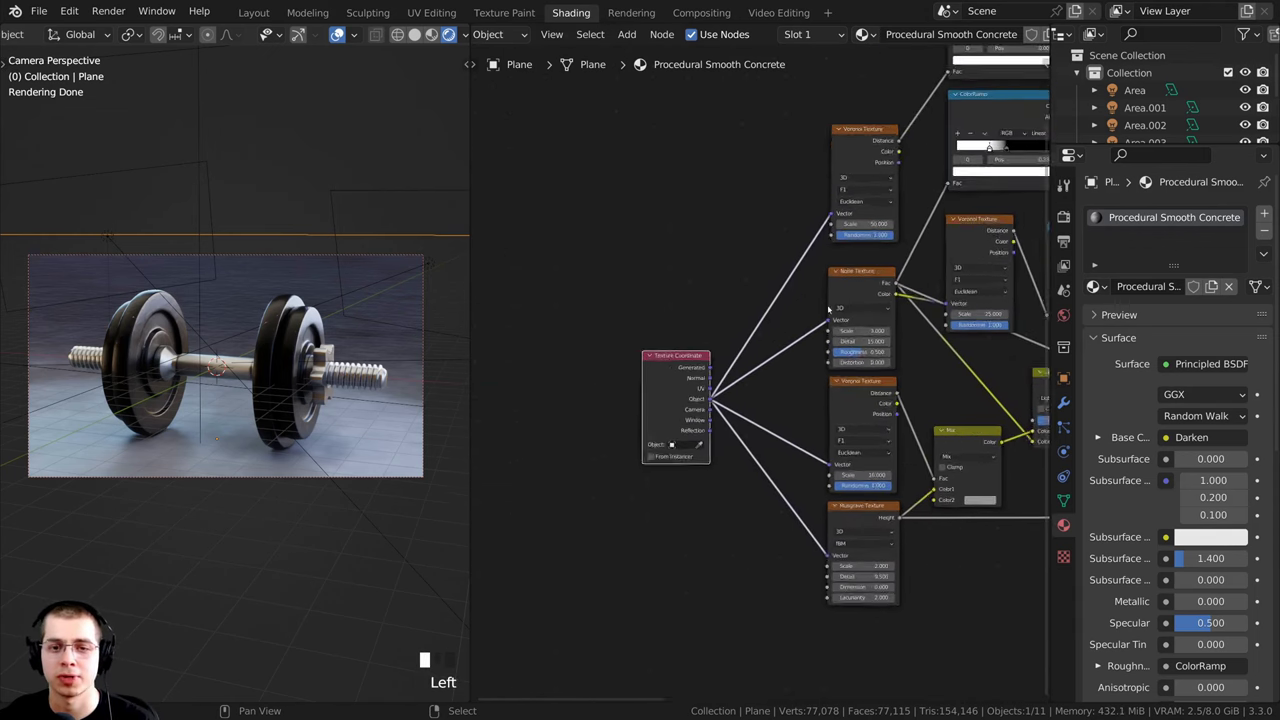
drag(659, 371, 646, 367)
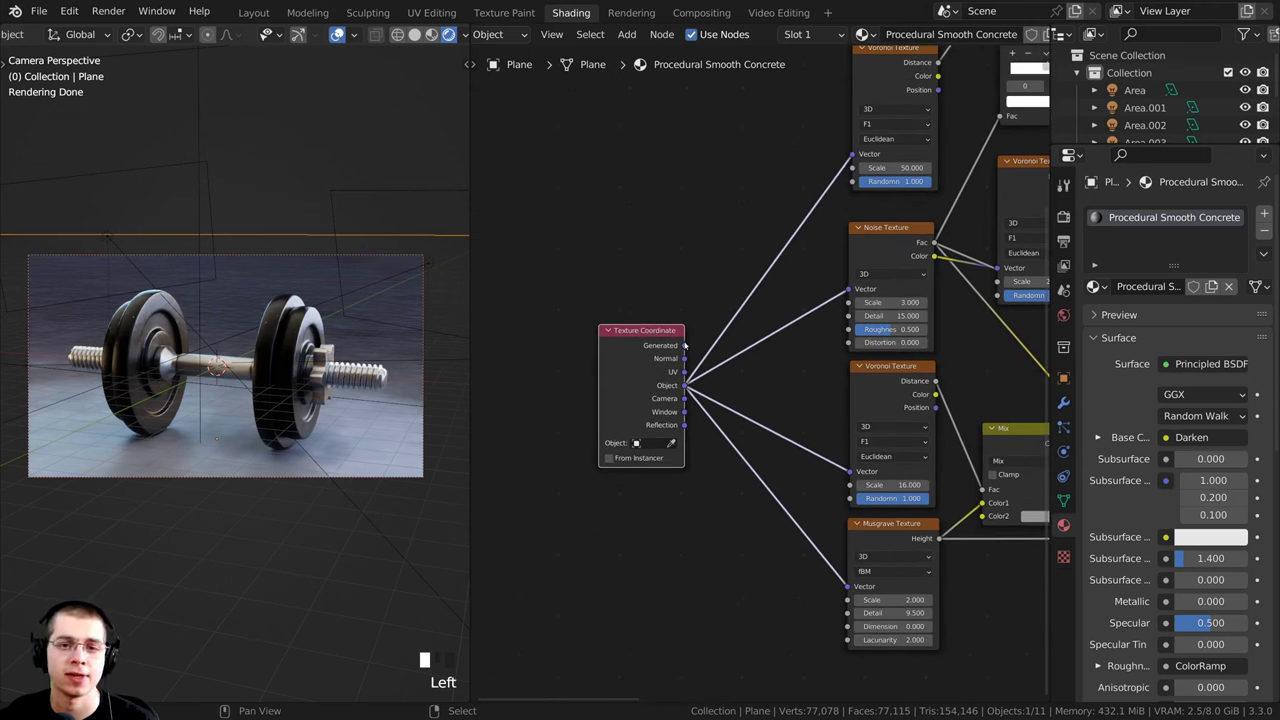
key(ctrl+z)
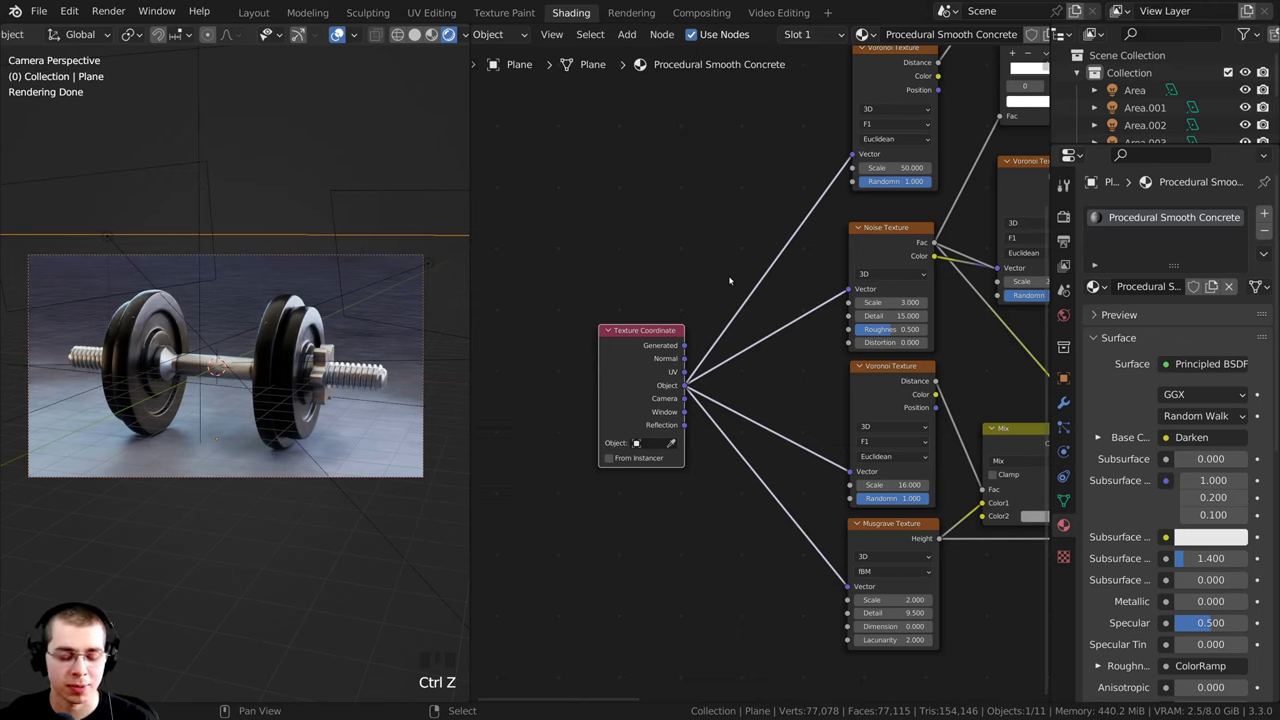
Step: Merge the four Object coordinate links into one reroute point and move the Texture Coordinate node farther away from it
mouse_move(726, 216)
shift+right_down()
mouse_move(757, 260)
mouse_move(766, 360)
mouse_move(736, 494)
mouse_move(687, 571)
shift+right_up()
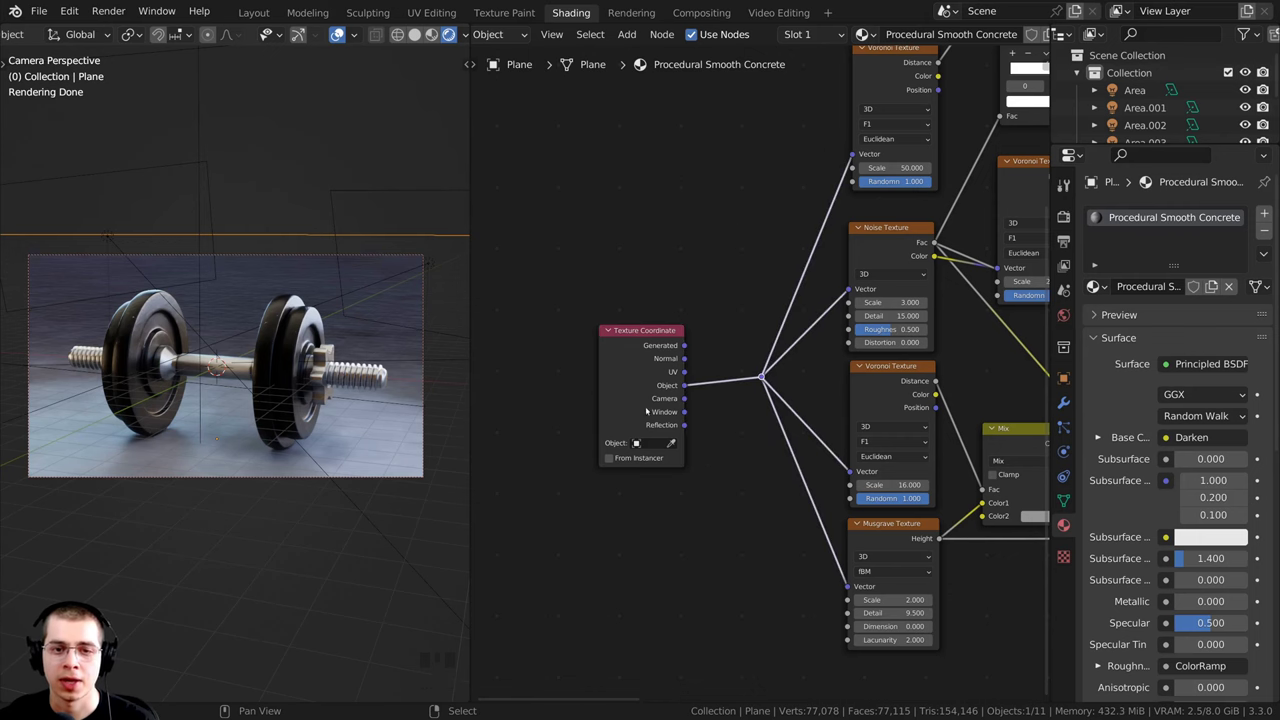
drag(646, 411, 625, 408)
scroll(768, 377, up, 4)
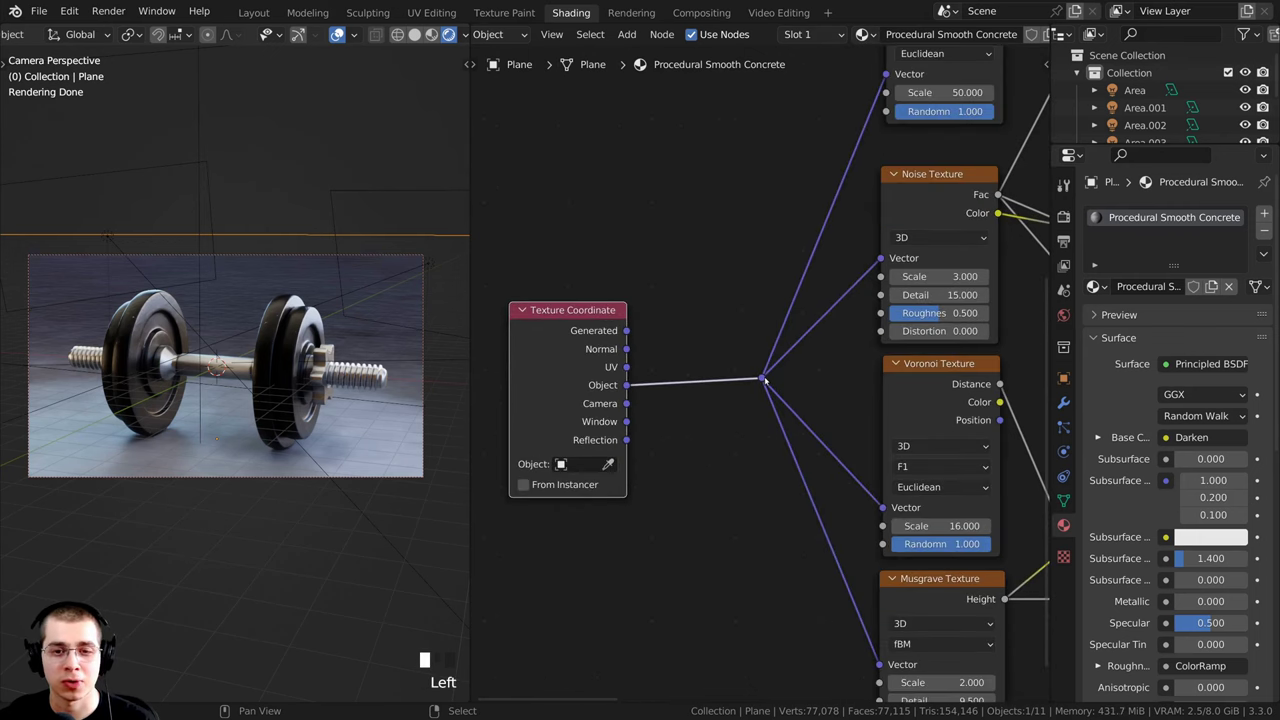
Step: Move the Texture Coordinate node a little farther away from the reroute point to make room between them
click(764, 379)
scroll(858, 273, down, 1)
middle_drag(858, 273, 780, 394)
middle_drag(547, 557, 637, 353)
scroll(636, 352, up, 1)
drag(609, 316, 577, 311)
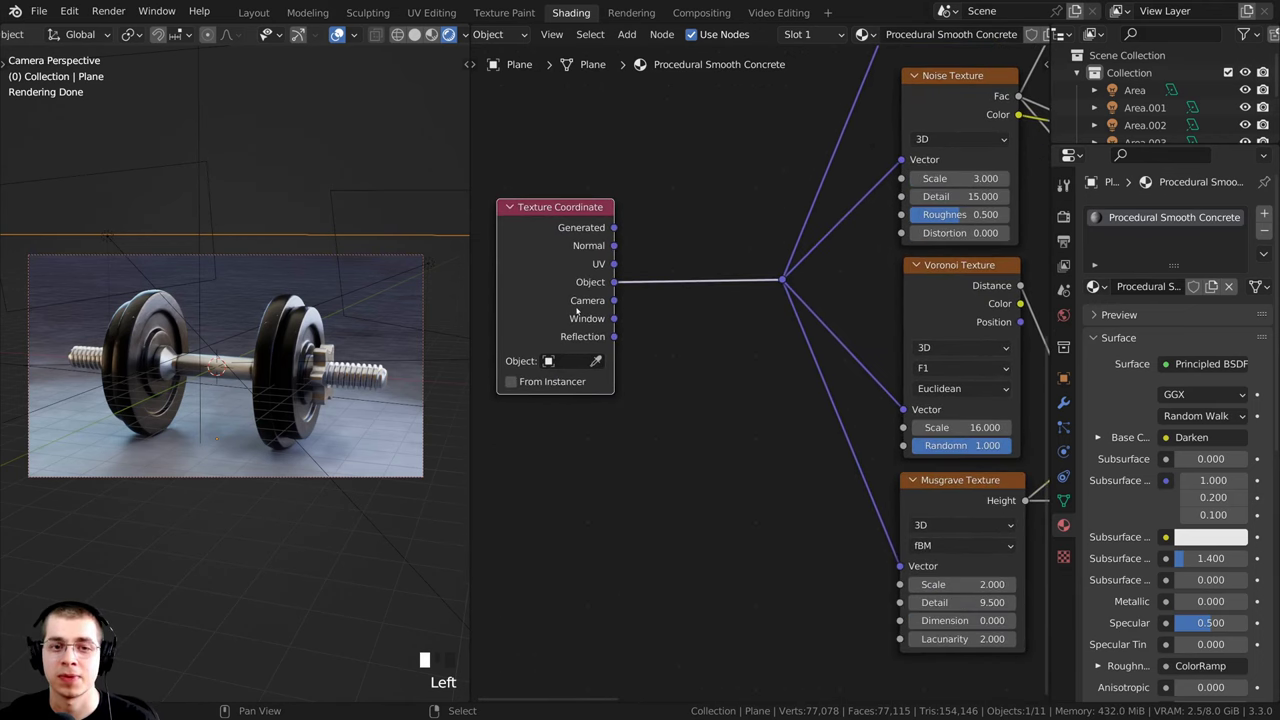
scroll(674, 302, down, 2)
middle_drag(674, 302, 623, 386)
scroll(623, 386, down, 3)
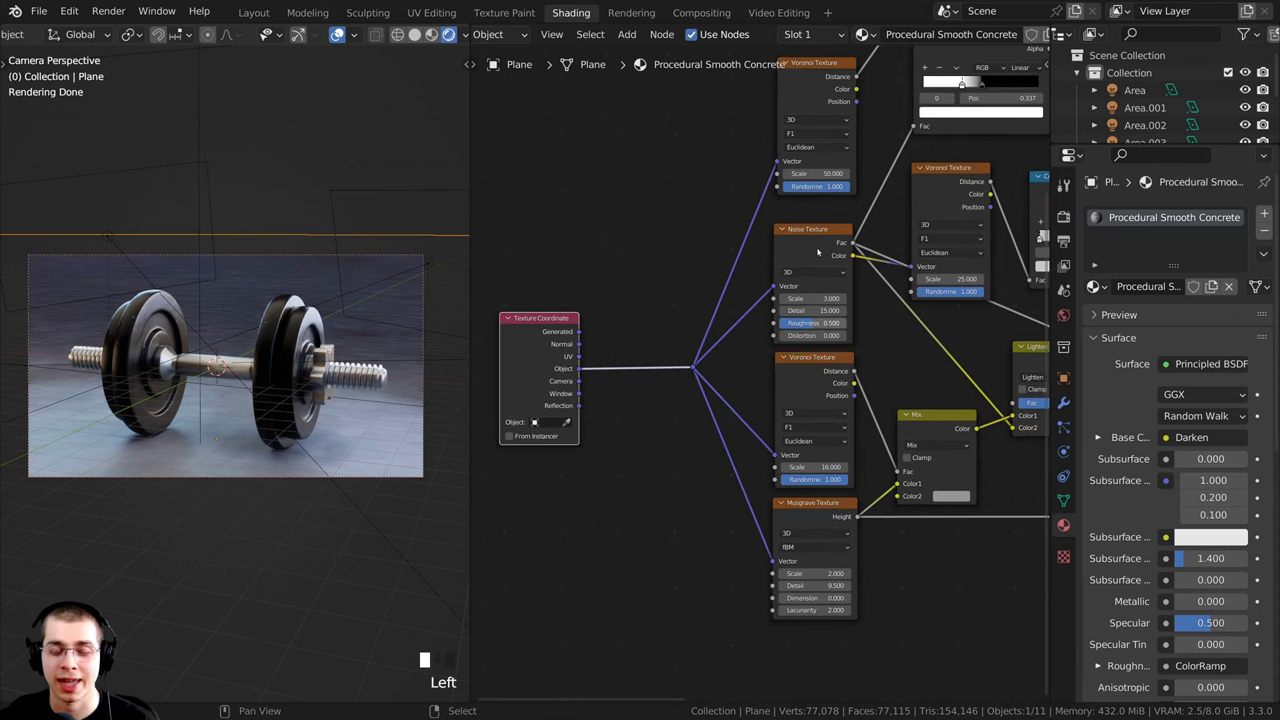
key(a)
key(a)
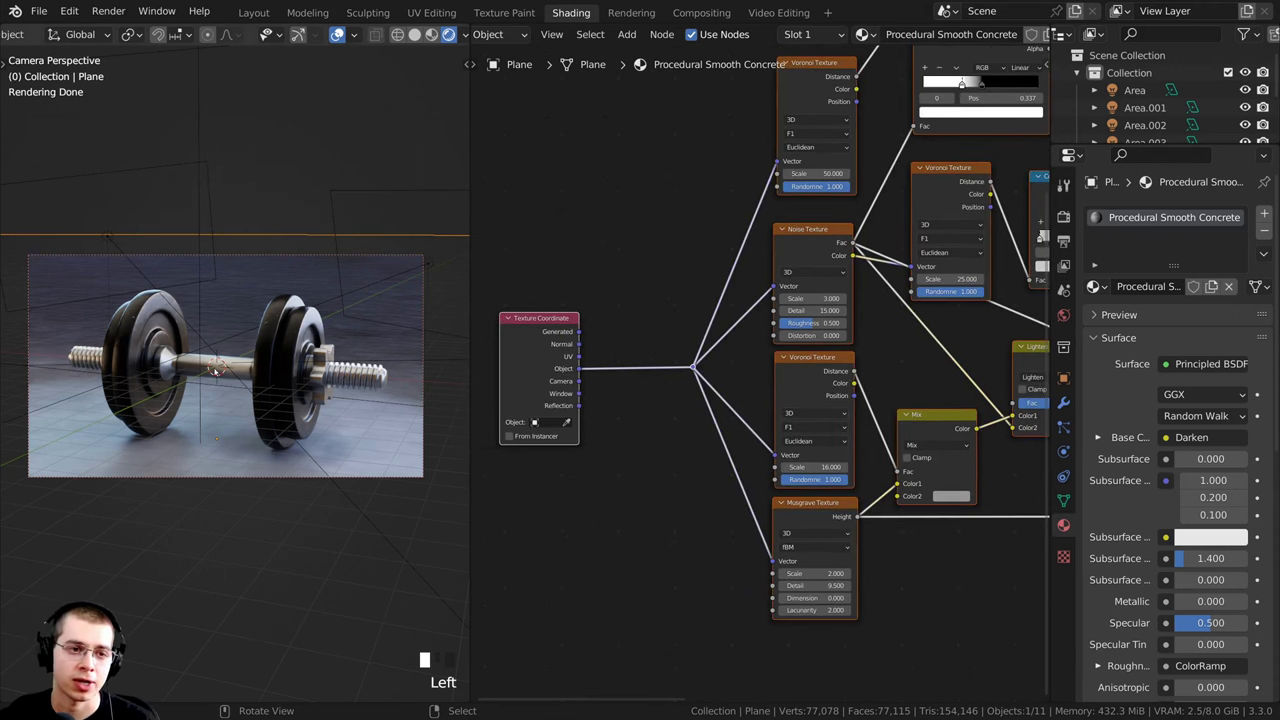
scroll(711, 323, up, 2)
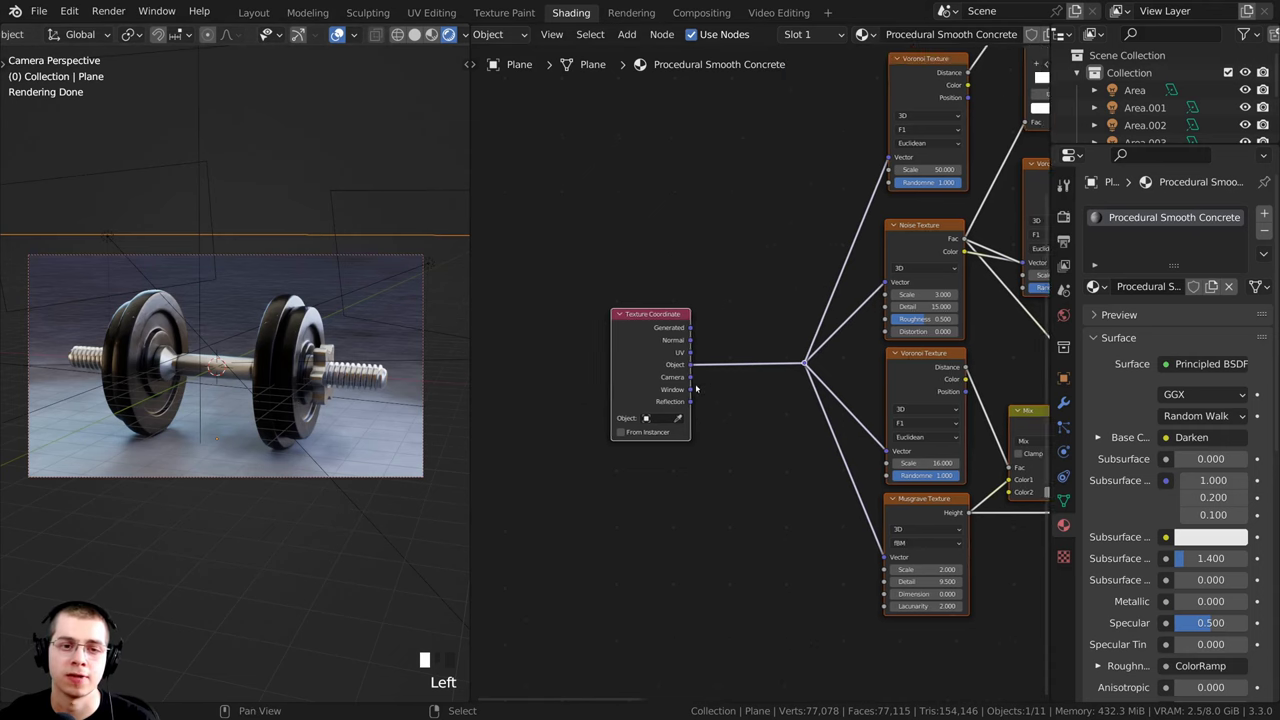
Step: Add a Mapping node on the link between the Texture Coordinate's Object output and the reroute point
key(shift+a)
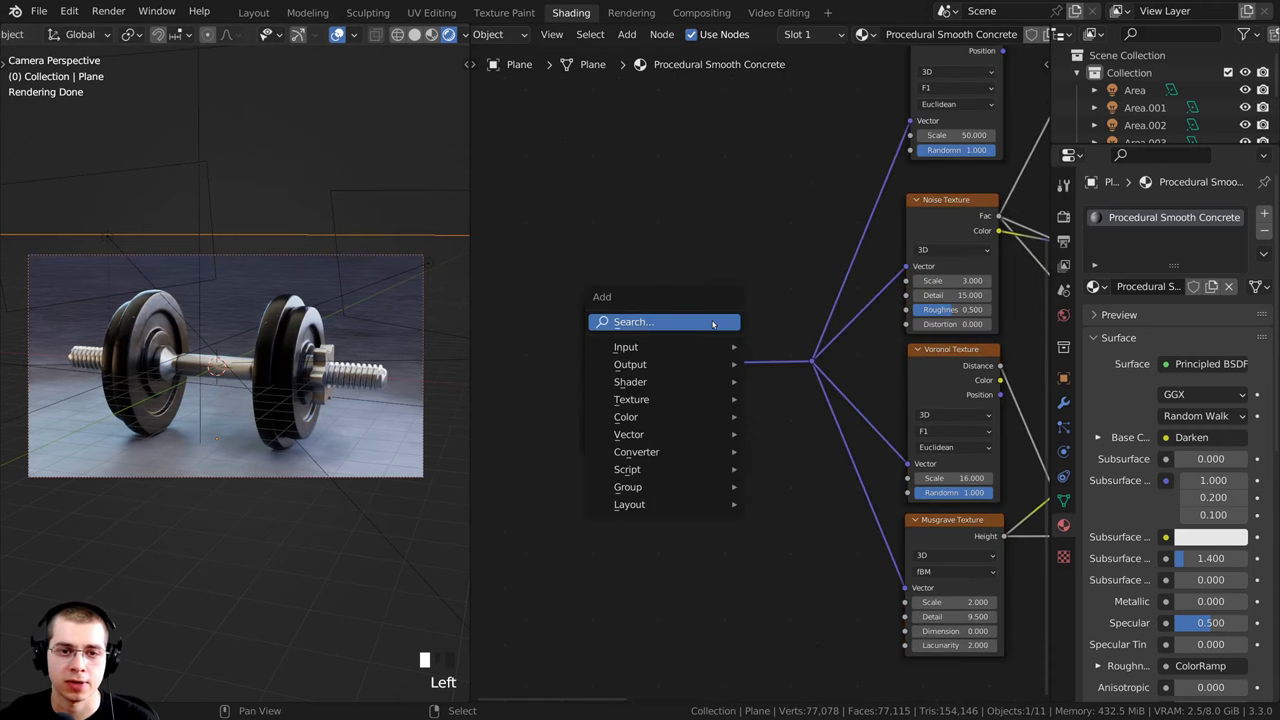
click(713, 322)
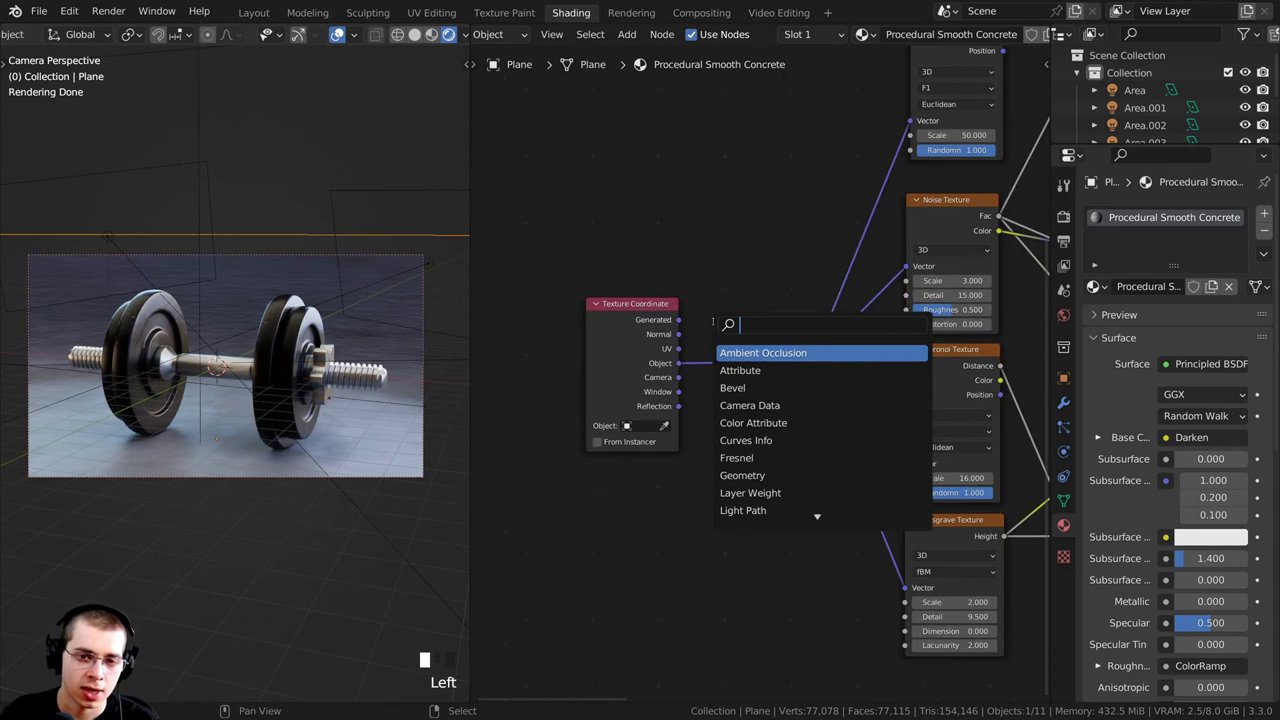
text(maa)
key(BackSpace)
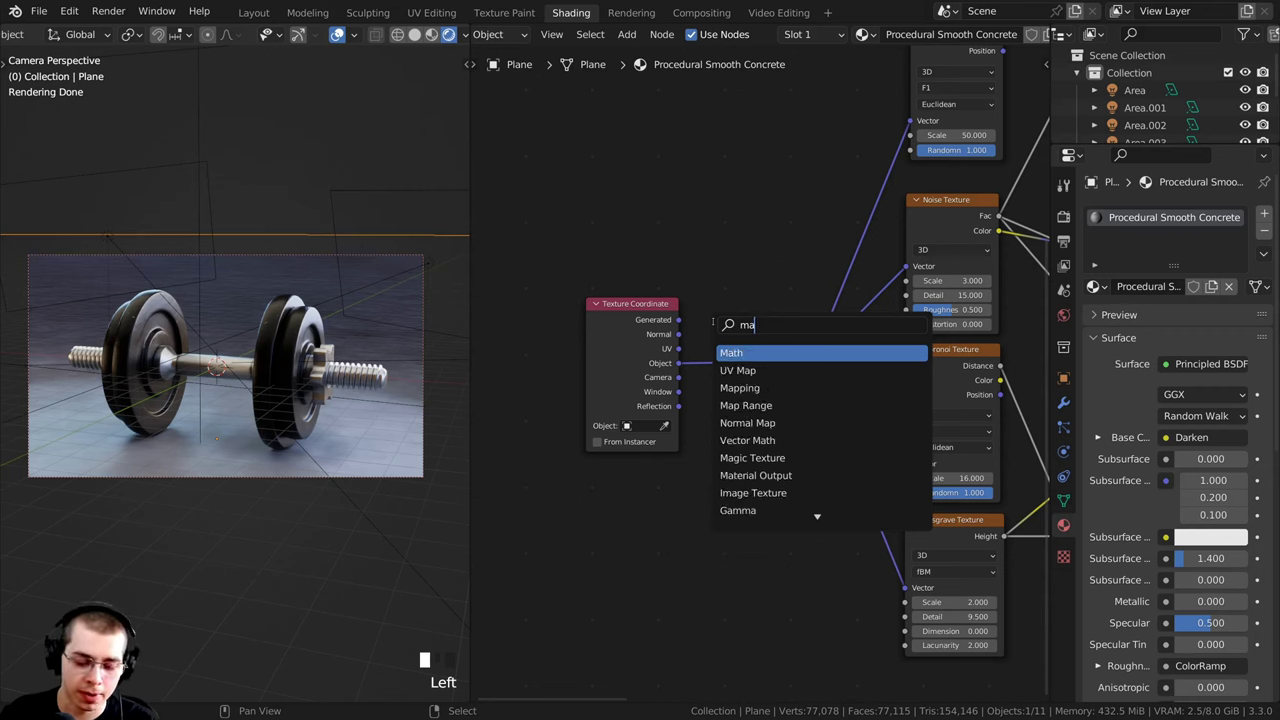
text(p)
key(Down)
key(Return)
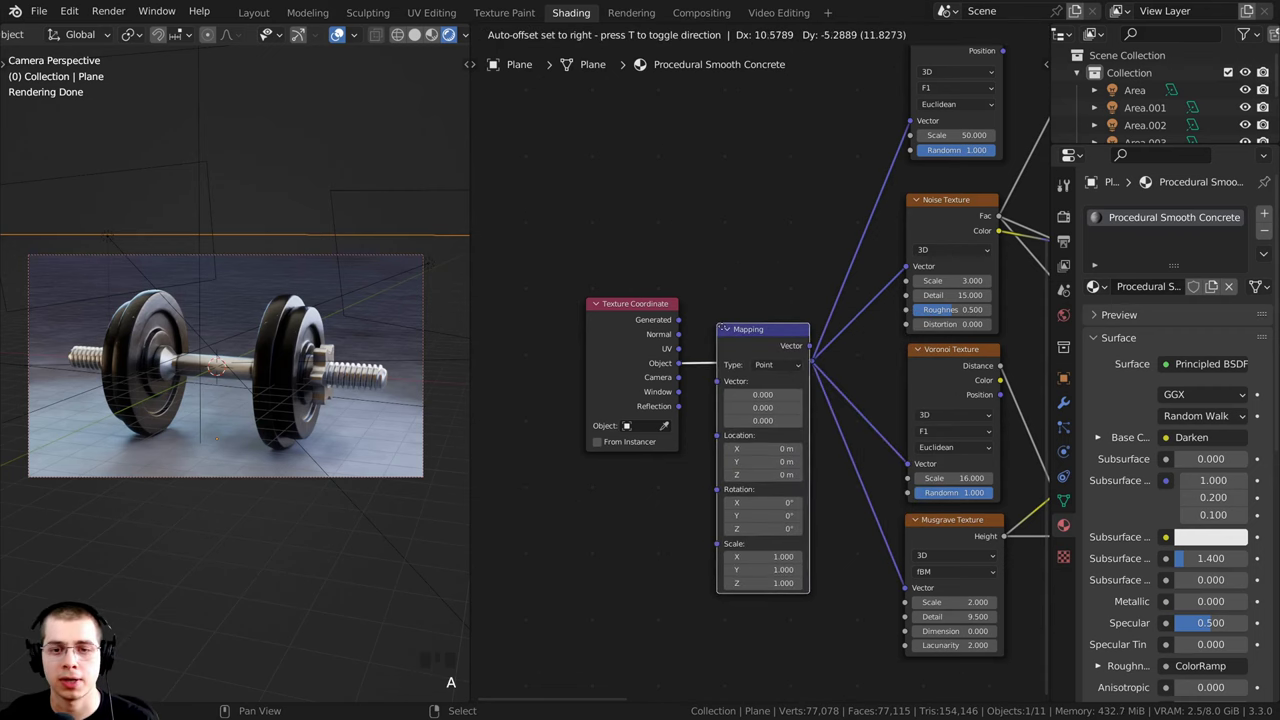
click(733, 318)
Step: Set the Mapping node's scale to 65 on the X, Y and Z axes
scroll(630, 331, up, 3)
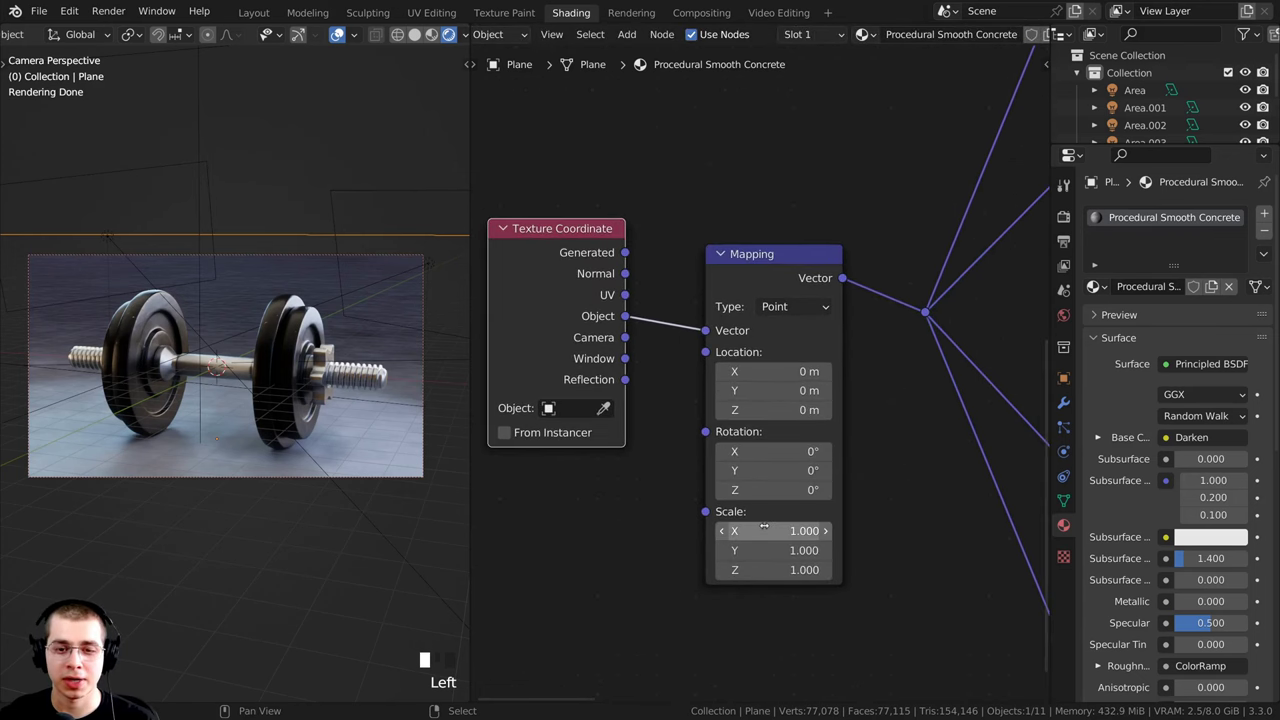
drag(764, 527, 914, 570)
drag(818, 550, 790, 550)
drag(775, 531, 1148, 531)
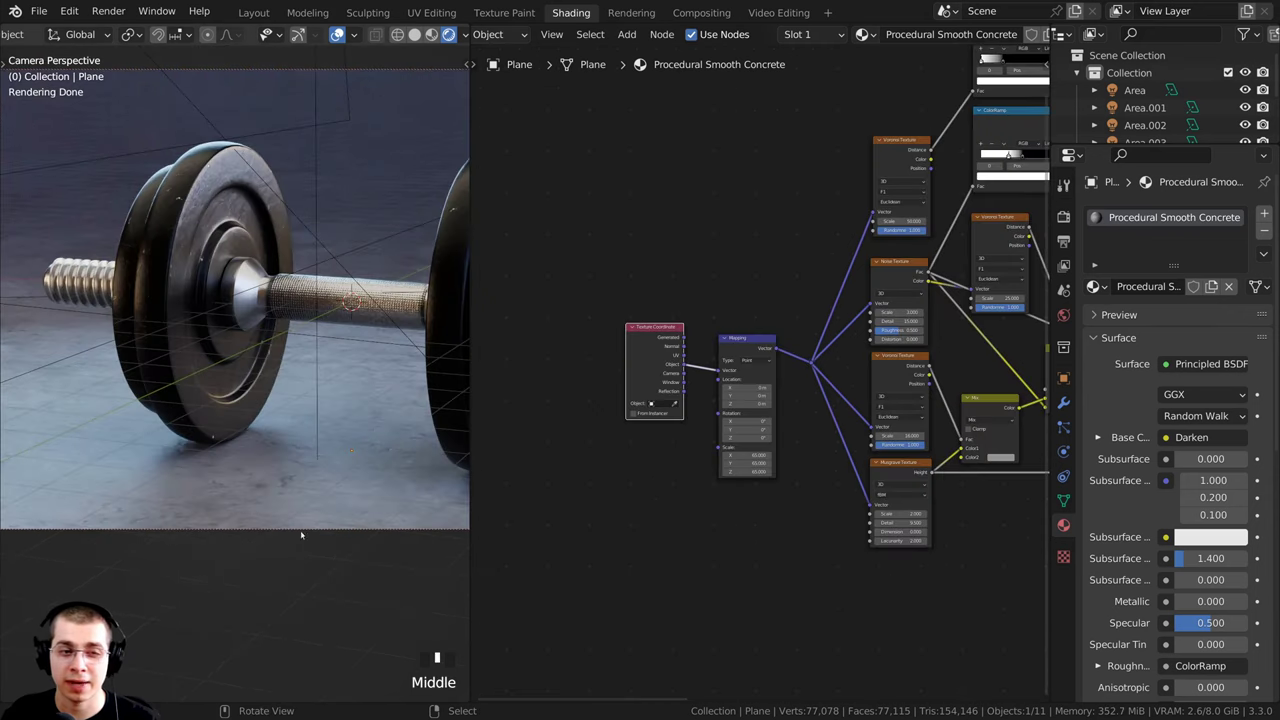
Step: Preview the last Darken node's color output directly on the floor and examine the concrete pattern beside the weight plate up close
scroll(762, 365, down, 1)
middle_drag(840, 290, 563, 401)
middle_drag(828, 374, 665, 363)
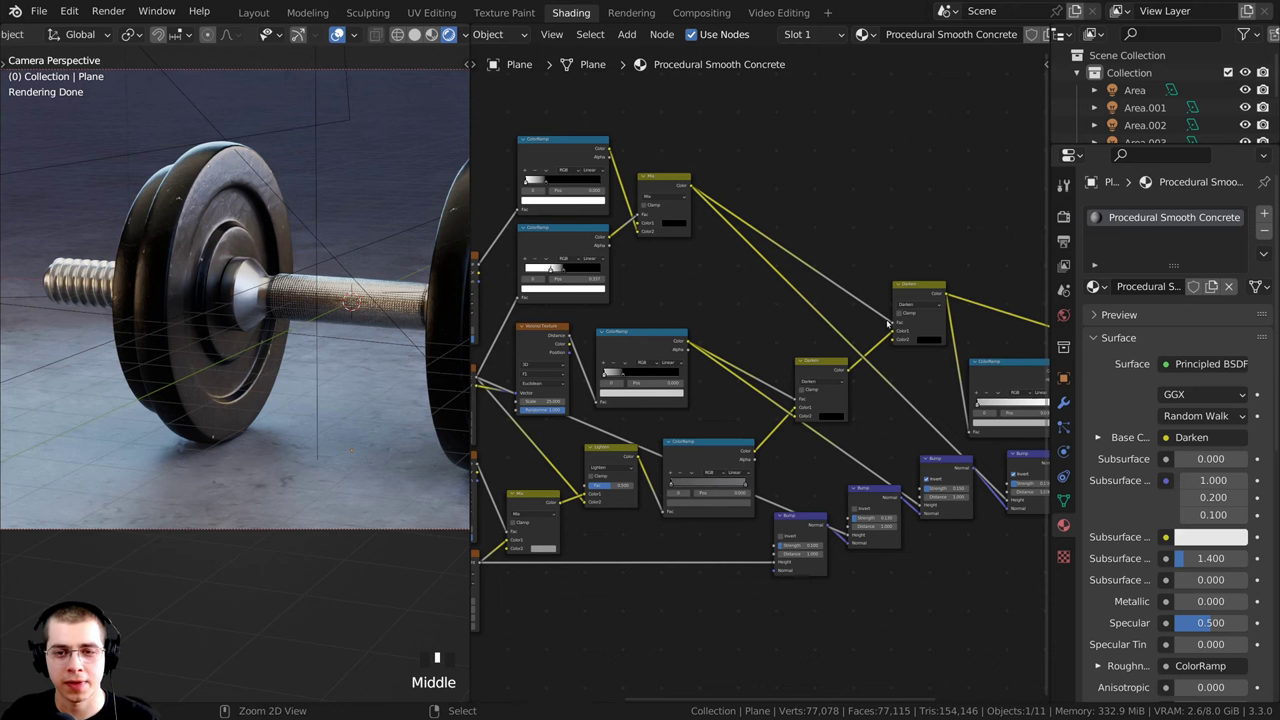
middle_drag(887, 322, 773, 334)
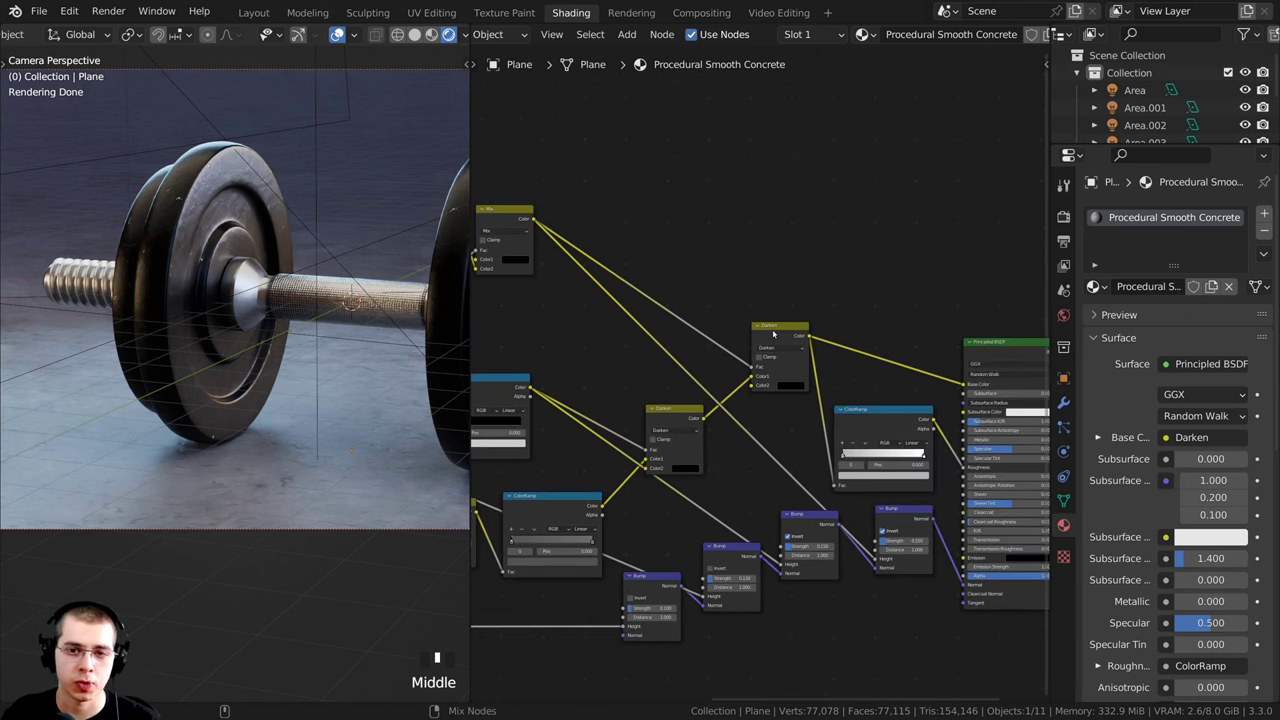
ctrl+shift+click(773, 334)
middle_drag(773, 334, 641, 363)
scroll(676, 363, up, 6)
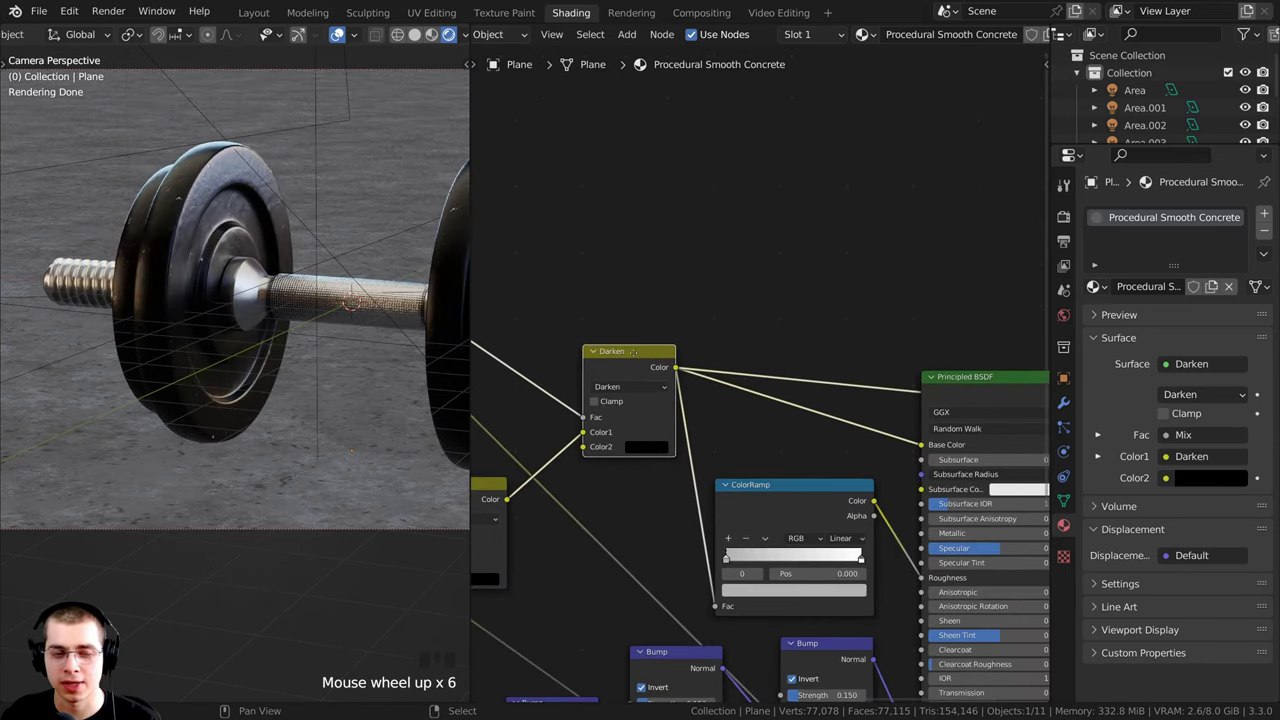
shift+middle_drag(188, 458, 357, 380)
scroll(357, 380, up, 3)
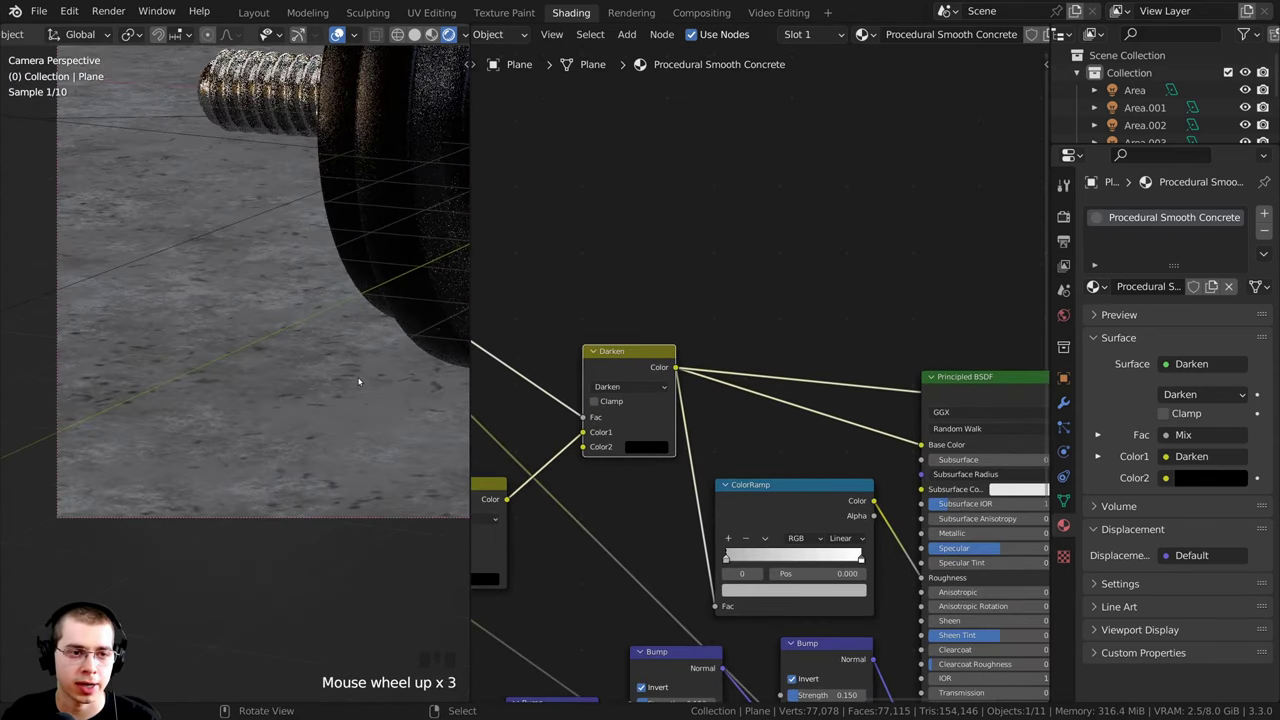
Step: Try a lower scale of about 58 on all three axes of the Mapping node
middle_drag(773, 492, 795, 438)
scroll(795, 438, up, 1)
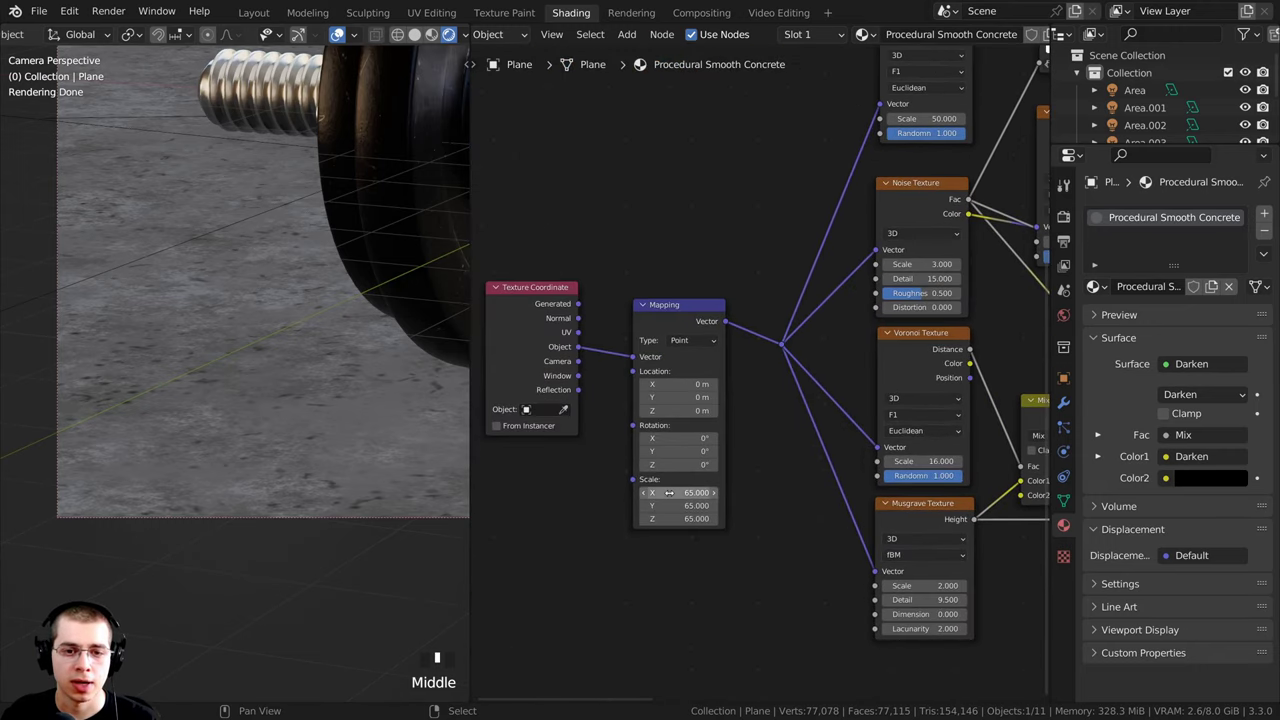
drag(669, 492, 690, 518)
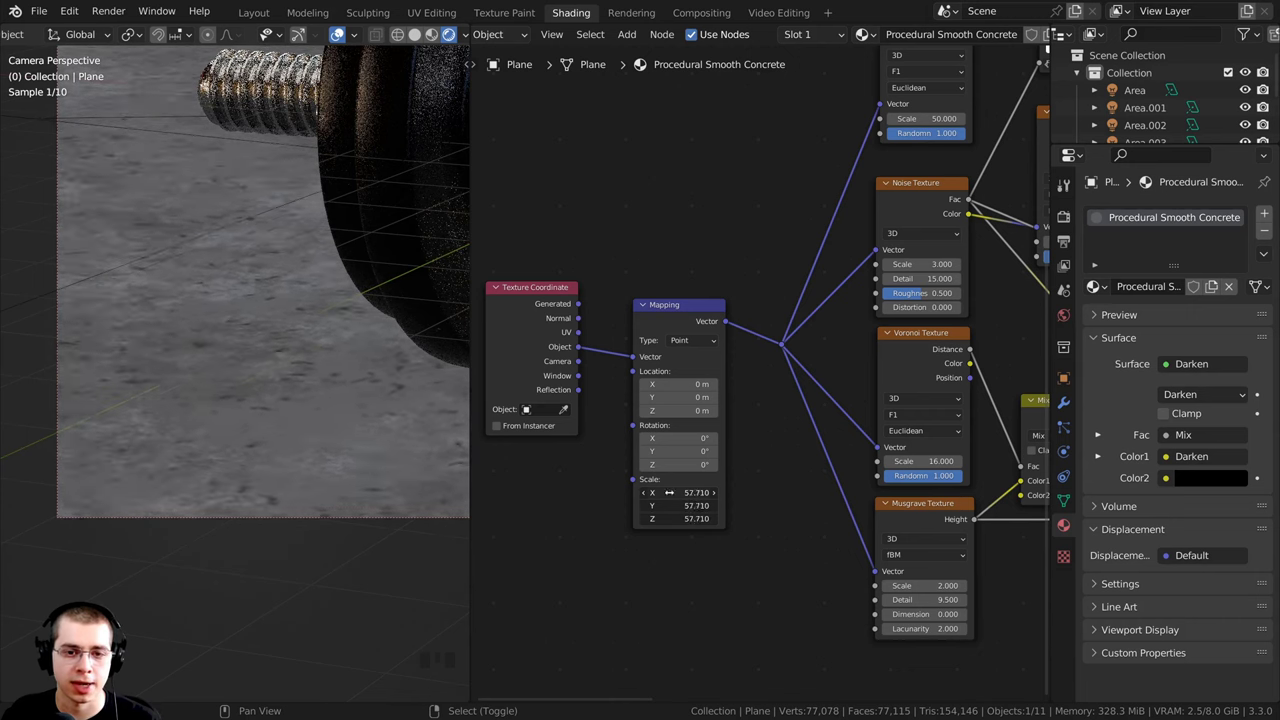
right_click(670, 491)
middle_drag(680, 485, 732, 412)
scroll(731, 411, up, 7)
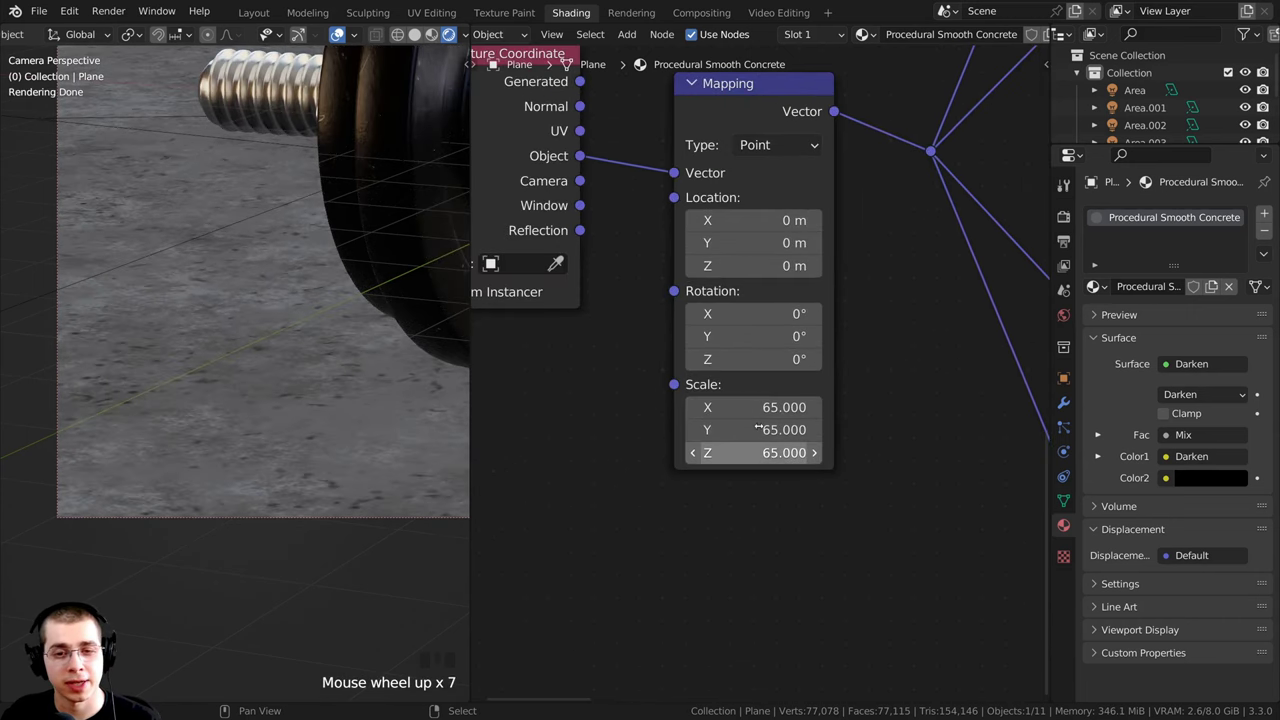
Step: Reconnect the Principled BSDF to the Material Output's Surface input to end the Darken preview
scroll(300, 420, down, 4)
shift+middle_drag(300, 420, 380, 390)
shift+scroll(310, 440, up, 2)
scroll(309, 447, up, 1)
scroll(270, 425, down, 2)
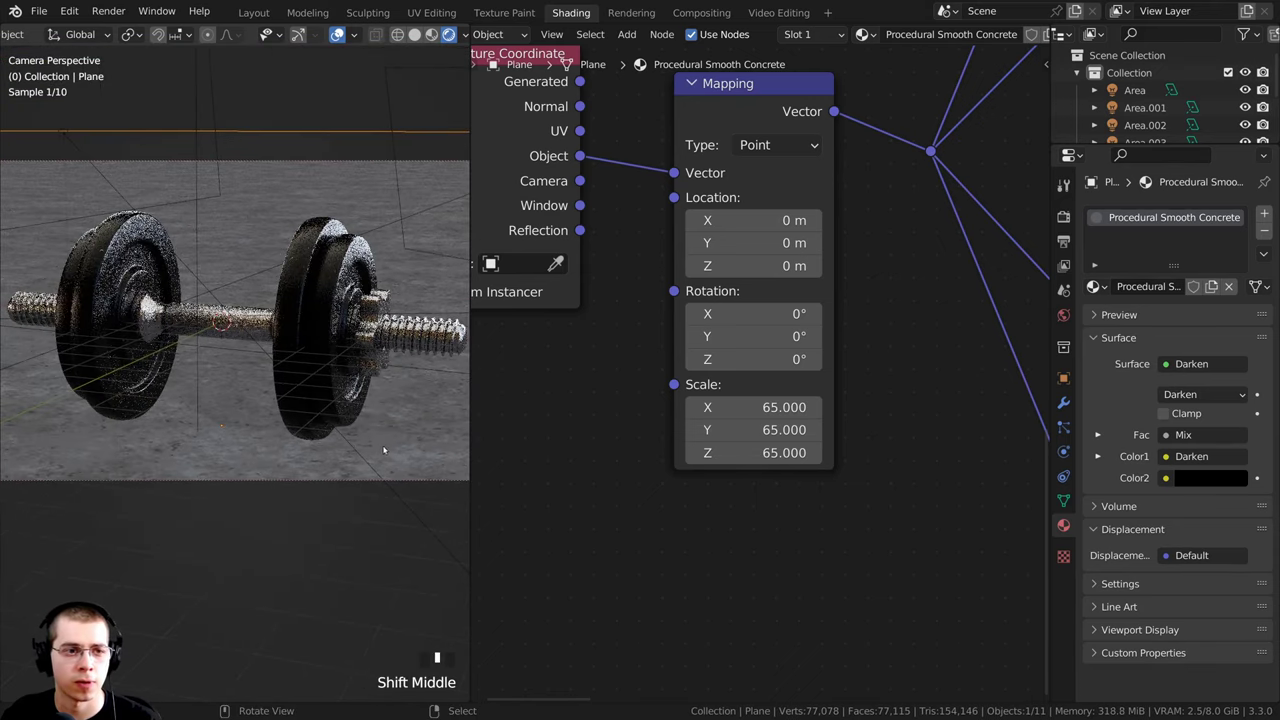
scroll(895, 293, down, 8)
middle_drag(895, 293, 758, 340)
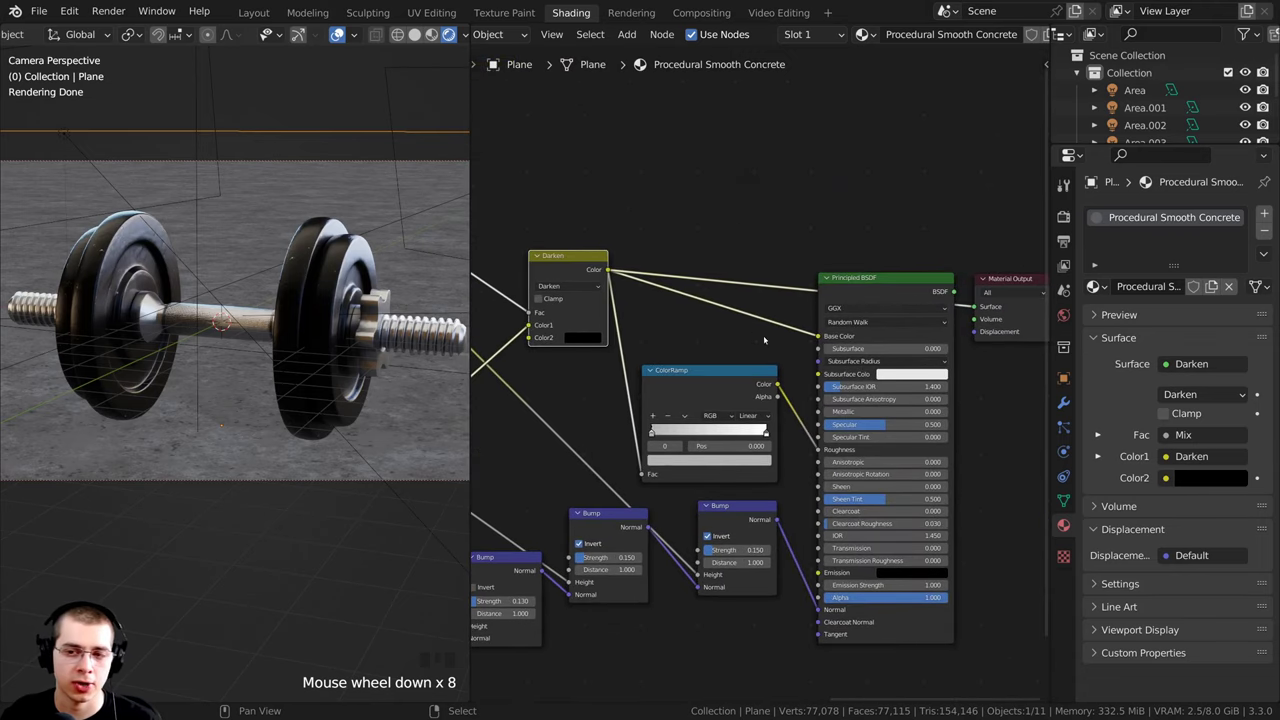
ctrl+shift+click(862, 290)
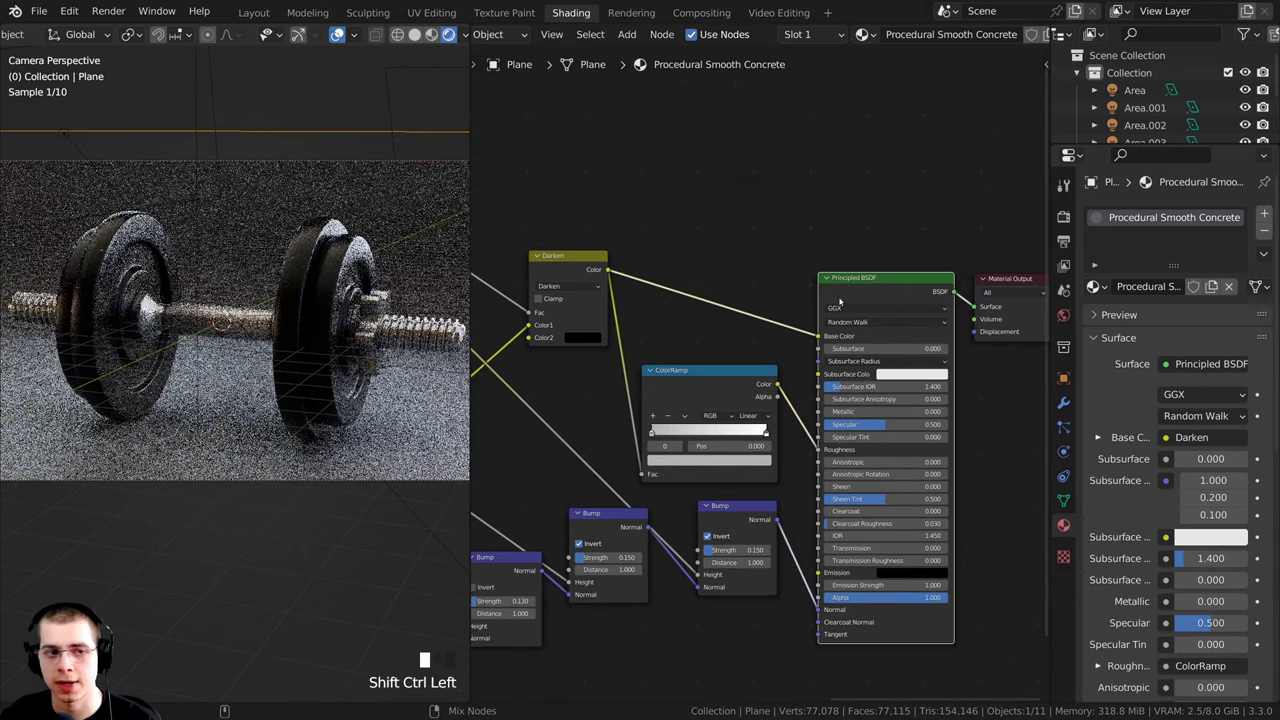
Step: Darken the first stop of the ColorRamp feeding the Principled BSDF's Roughness to a value of about 0.124
shift+middle_drag(213, 429, 244, 431)
middle_drag(686, 496, 717, 492)
scroll(712, 483, up, 1)
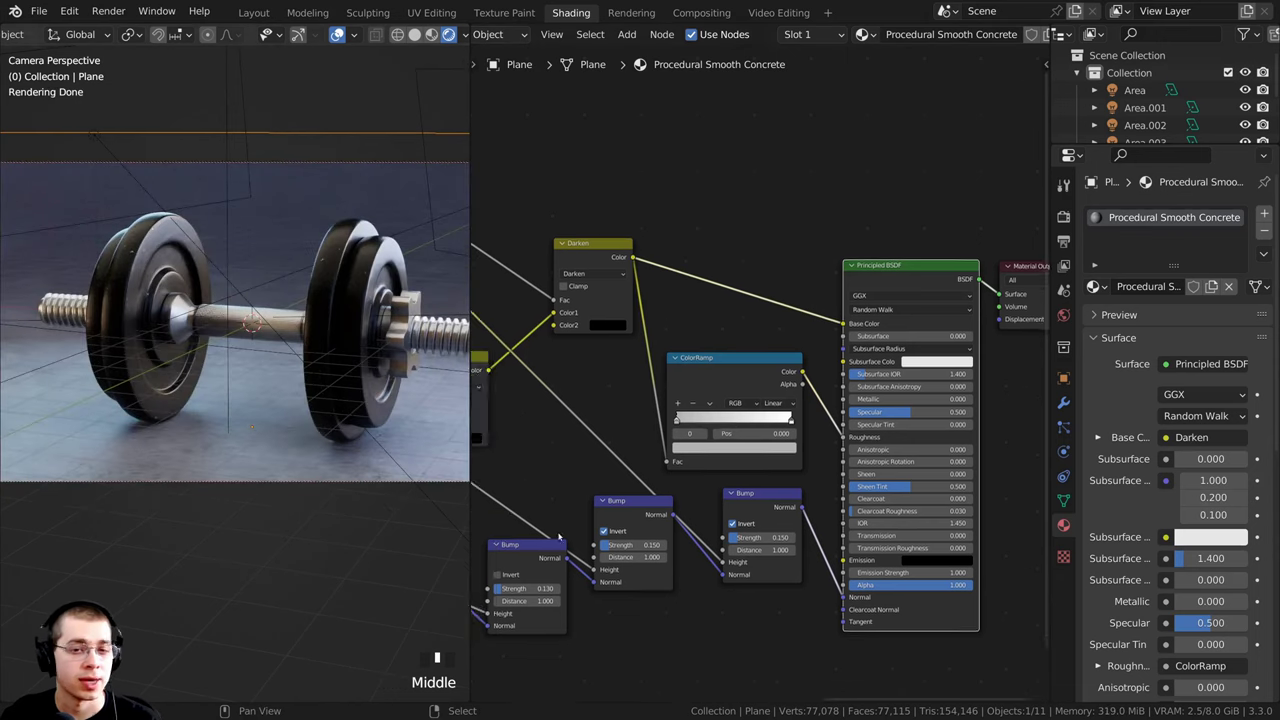
scroll(619, 442, up, 3)
middle_drag(654, 417, 682, 394)
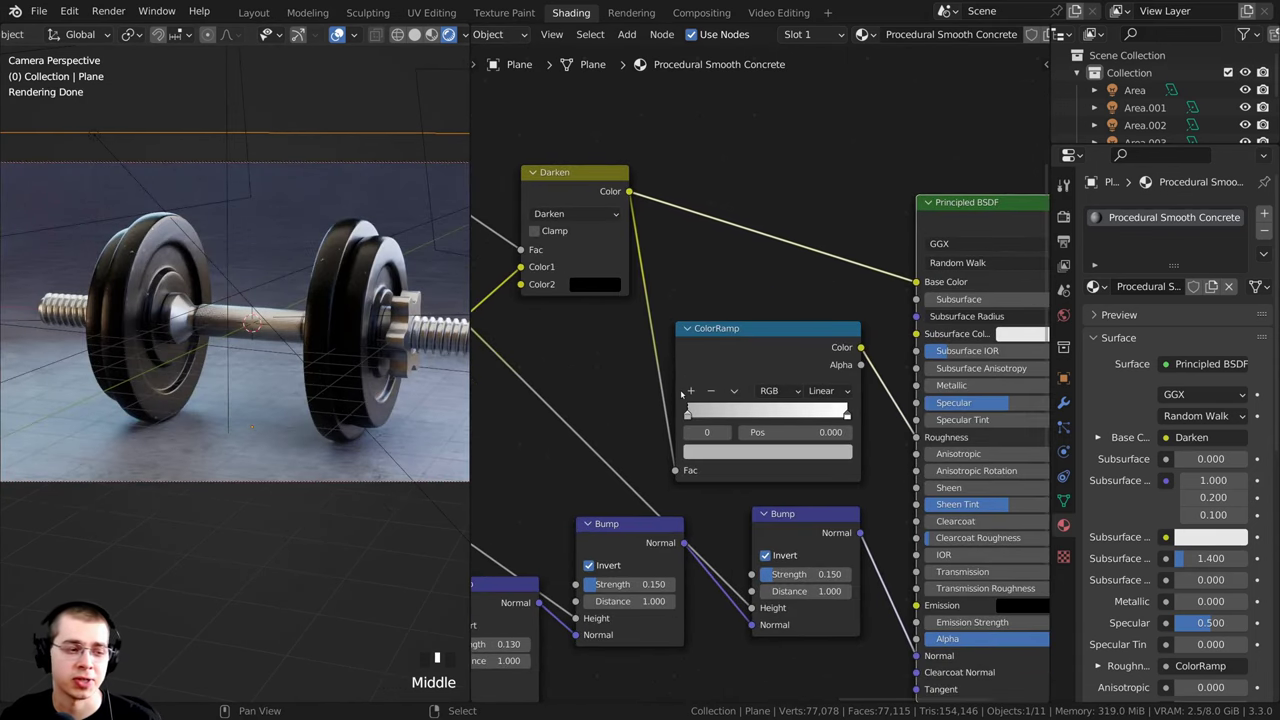
scroll(650, 392, up, 2)
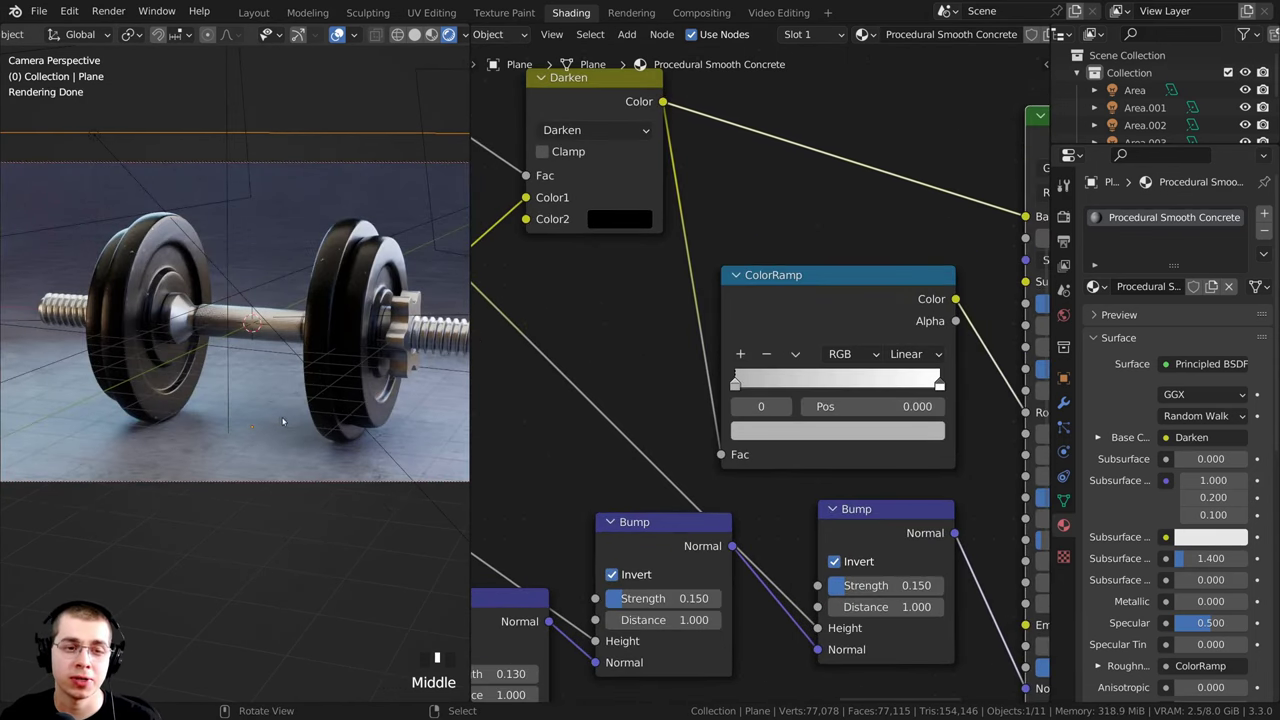
scroll(610, 448, down, 1)
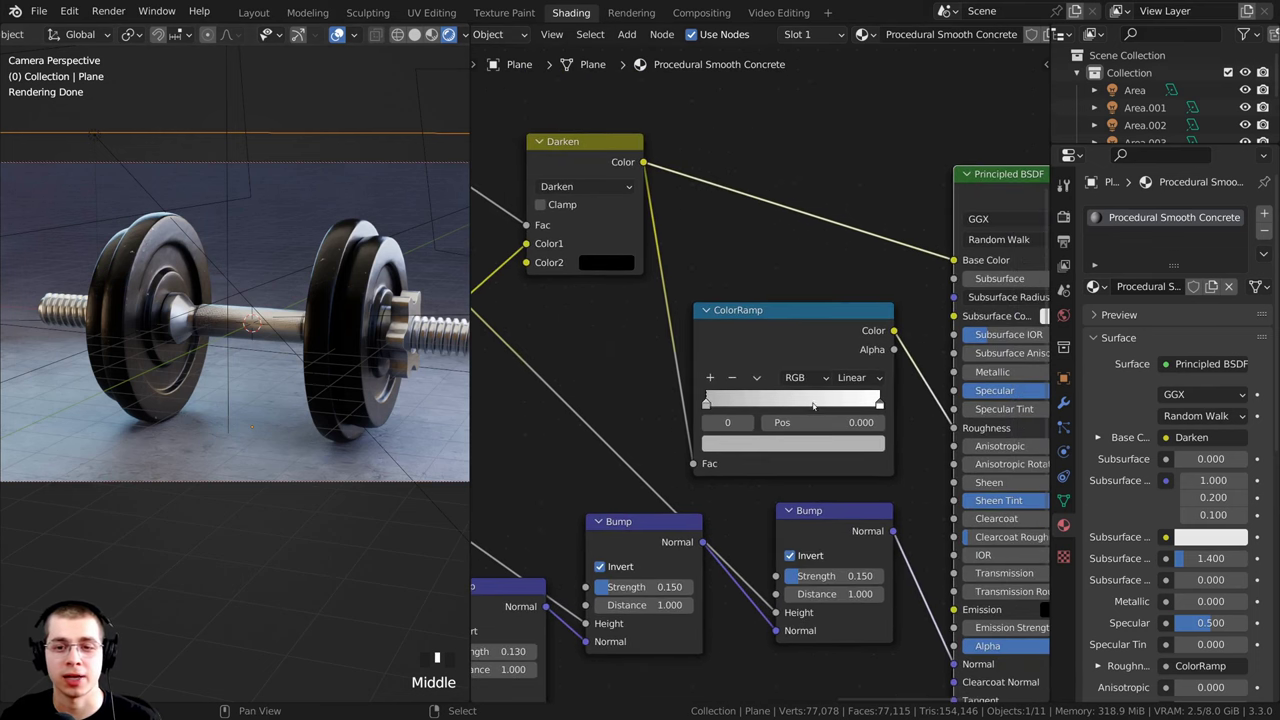
click(795, 344)
middle_drag(795, 344, 736, 340)
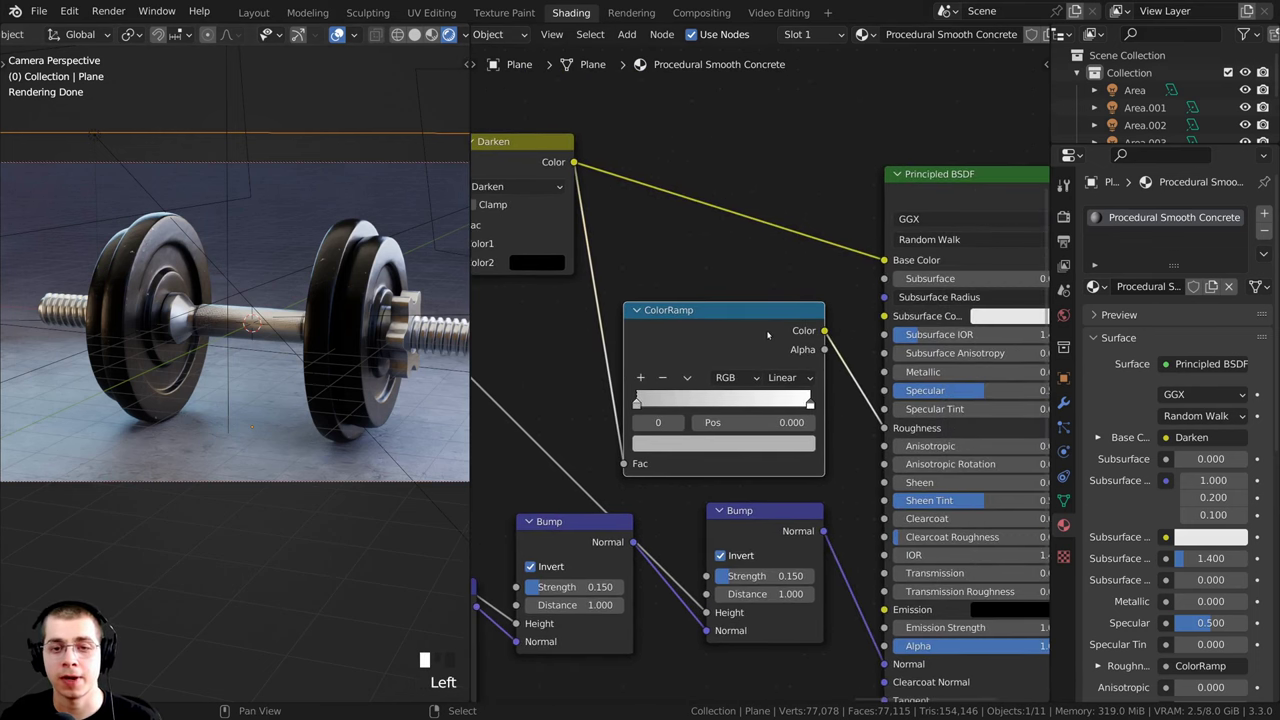
scroll(727, 441, up, 1)
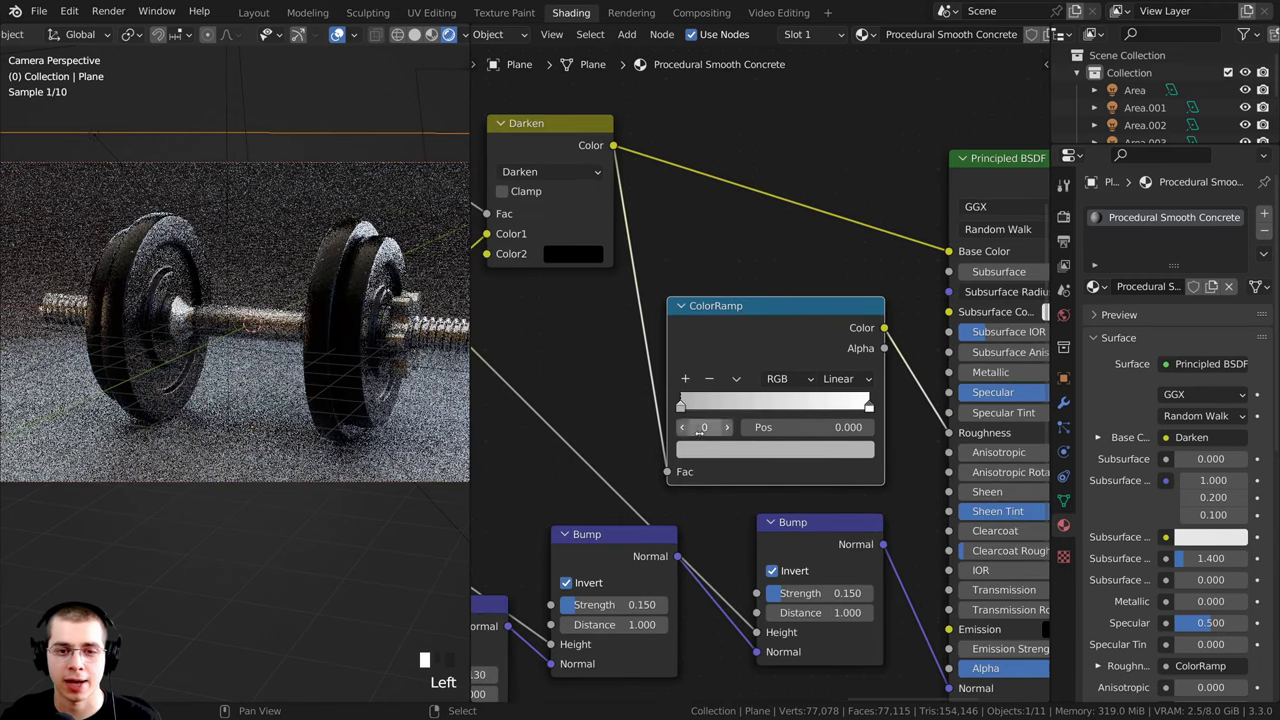
scroll(716, 463, down, 1)
middle_drag(716, 463, 718, 470)
click(718, 469)
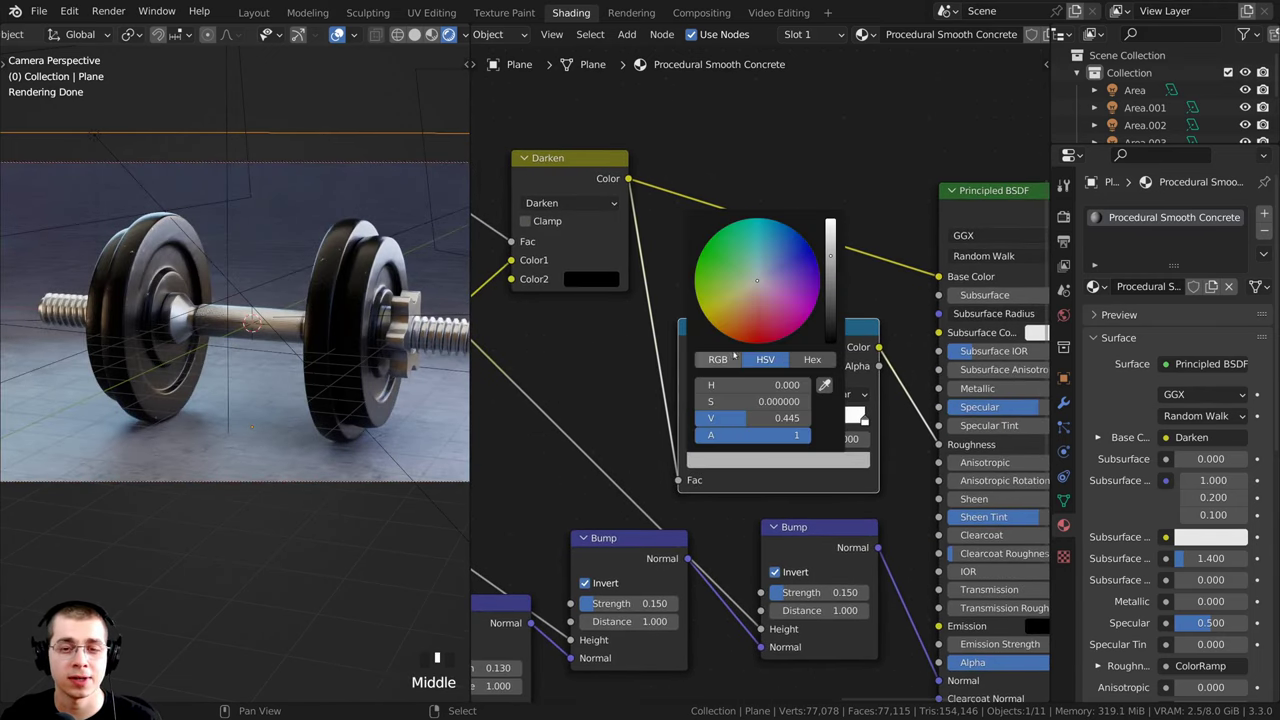
drag(832, 262, 830, 323)
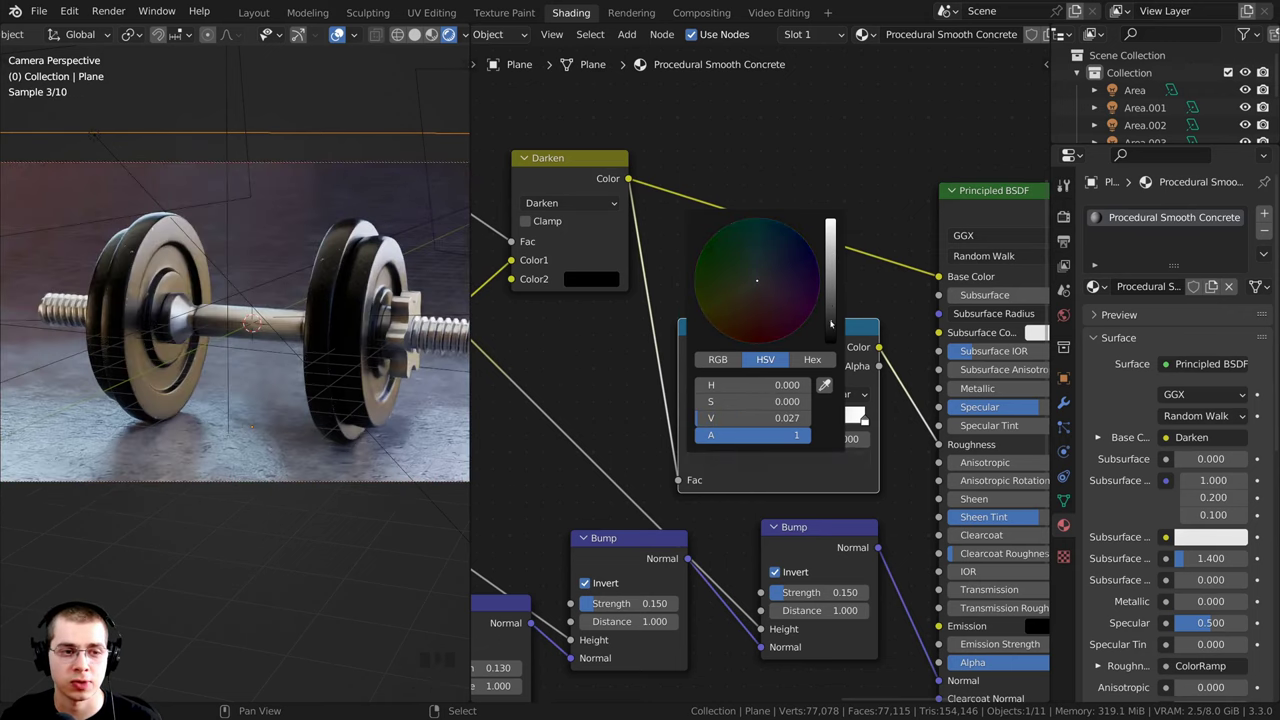
click(736, 461)
click(831, 294)
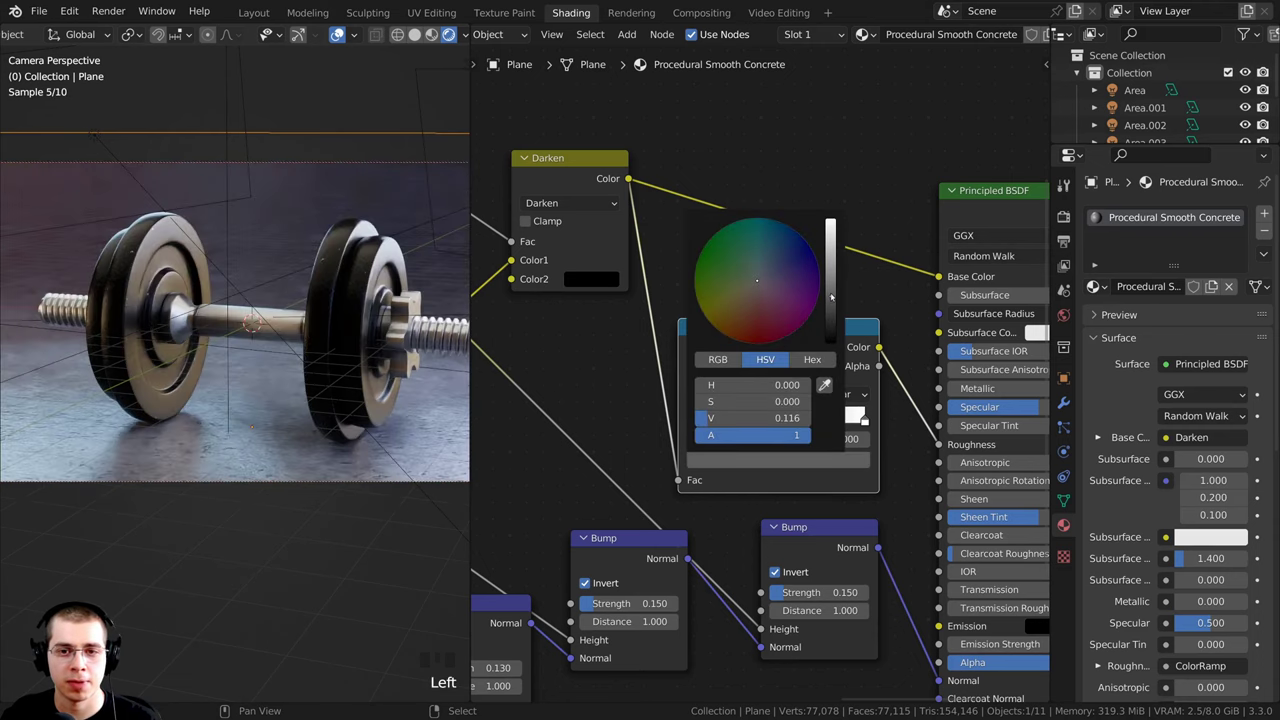
drag(831, 294, 831, 297)
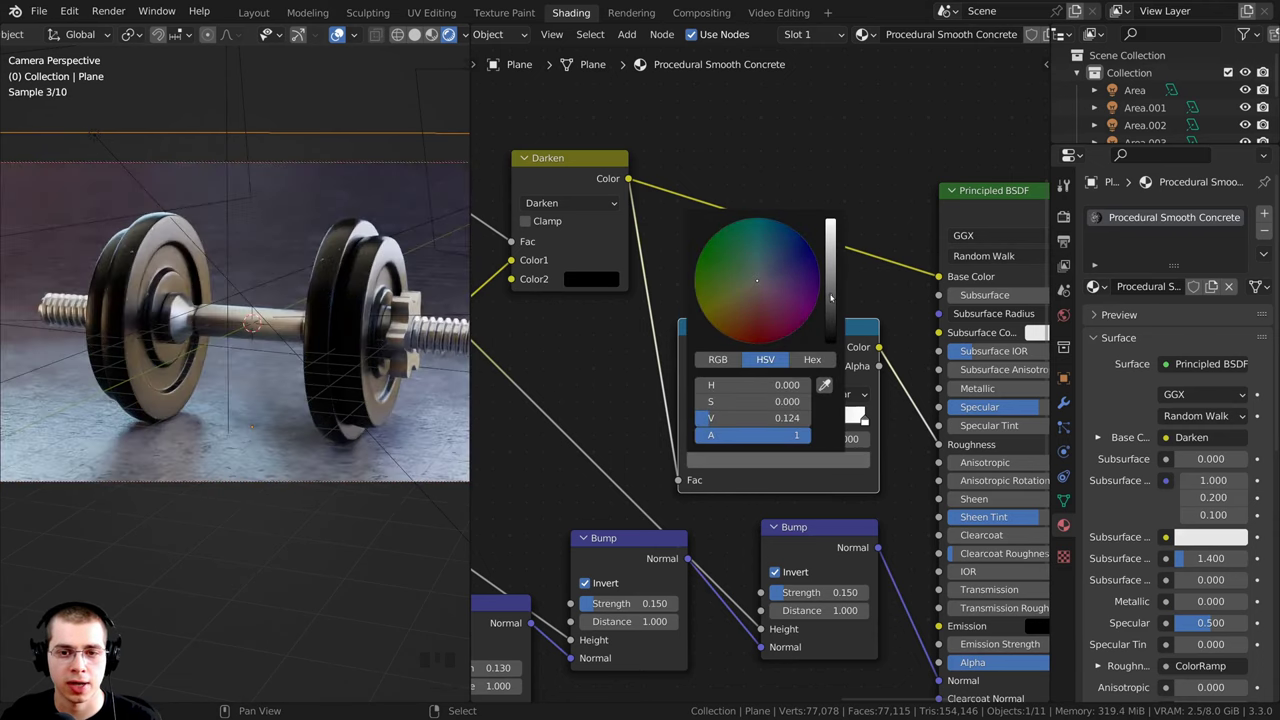
Step: Examine the floor's reflections beneath the weight plate up close, and return to the full dumbbell view
shift+middle_drag(250, 360, 193, 423)
scroll(235, 390, up, 4)
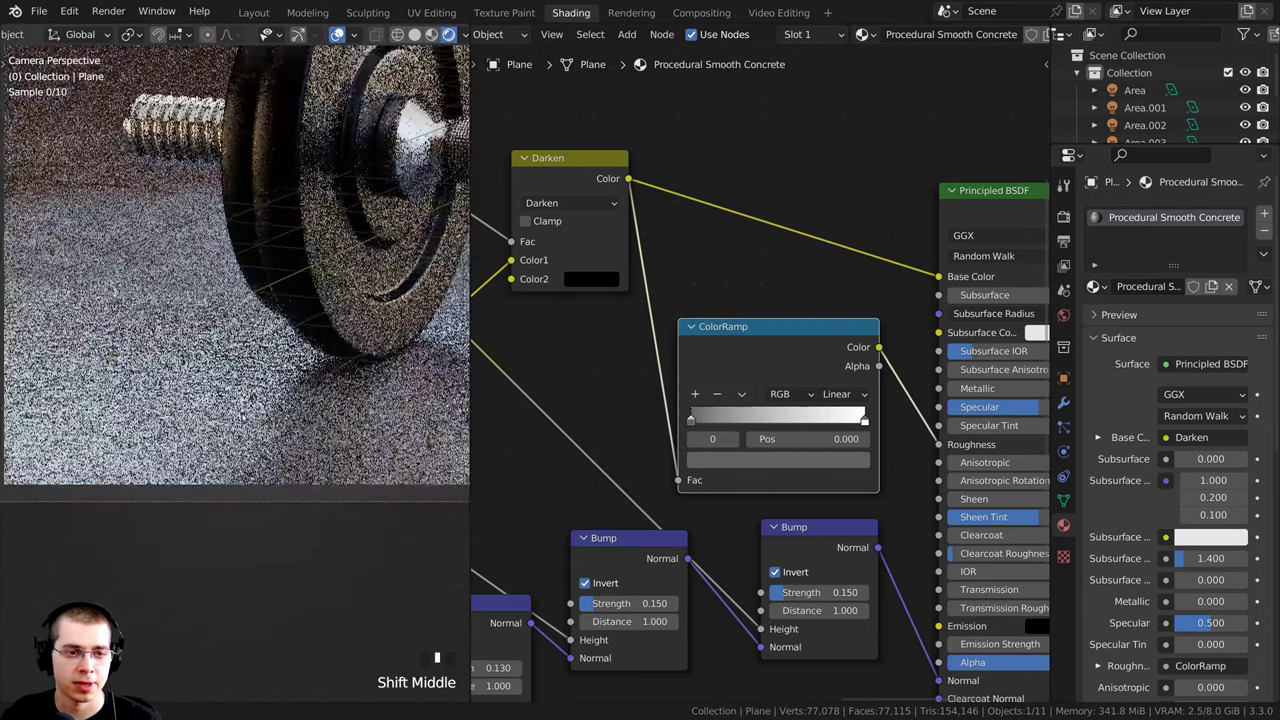
scroll(193, 423, up, 2)
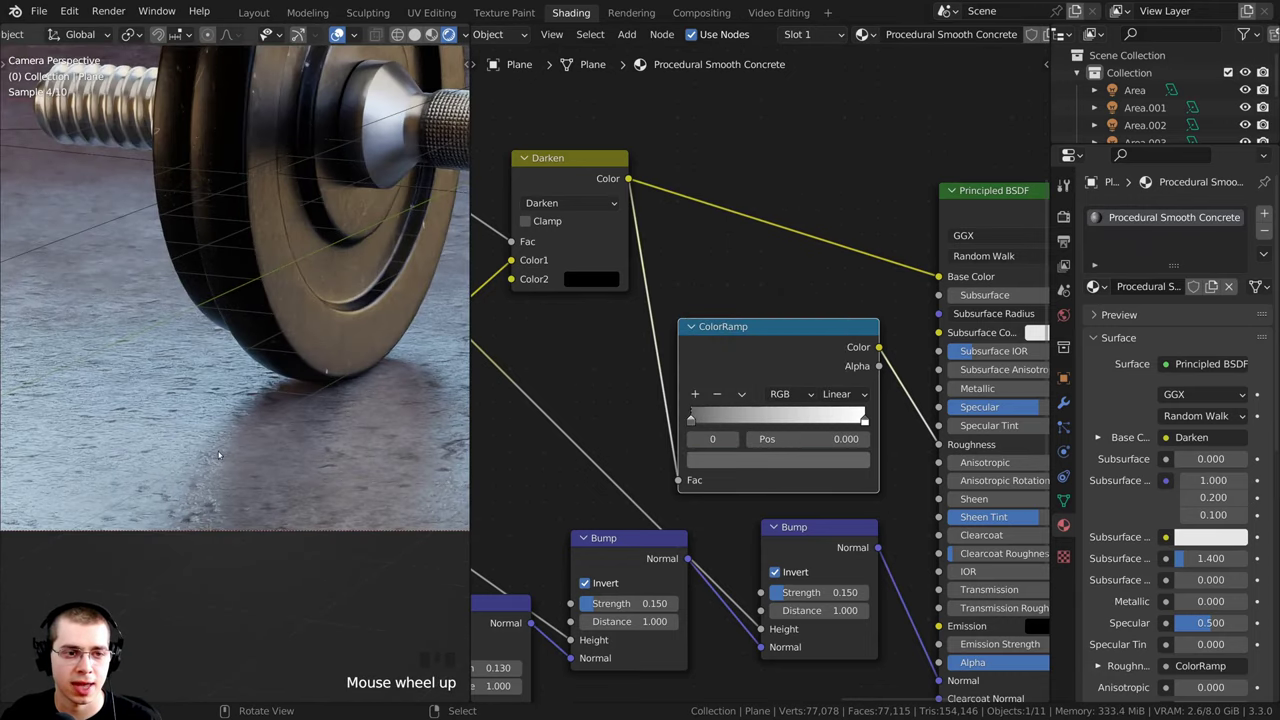
scroll(275, 447, down, 4)
shift+middle_drag(275, 447, 350, 350)
scroll(350, 350, down, 1)
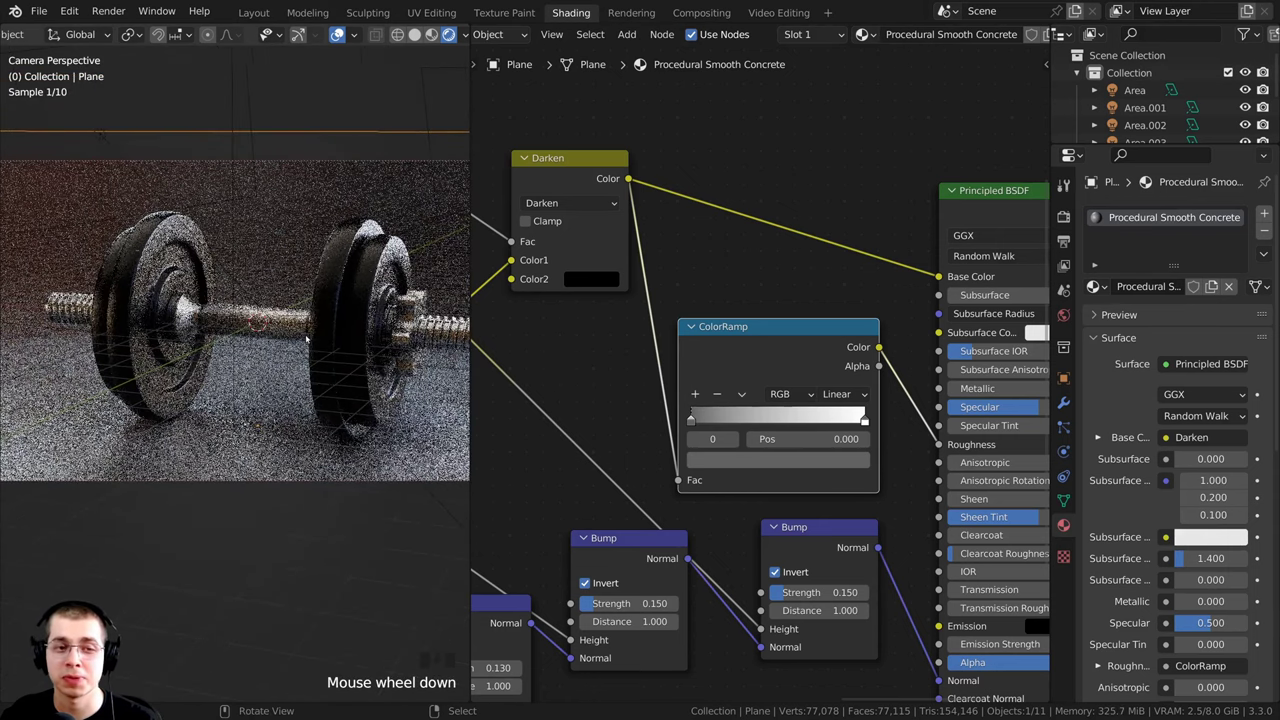
Step: Select the Darken node that feeds the Principled BSDF's Base Color and start adding a new node
middle_drag(714, 304, 703, 320)
middle_drag(692, 271, 641, 295)
scroll(690, 303, down, 2)
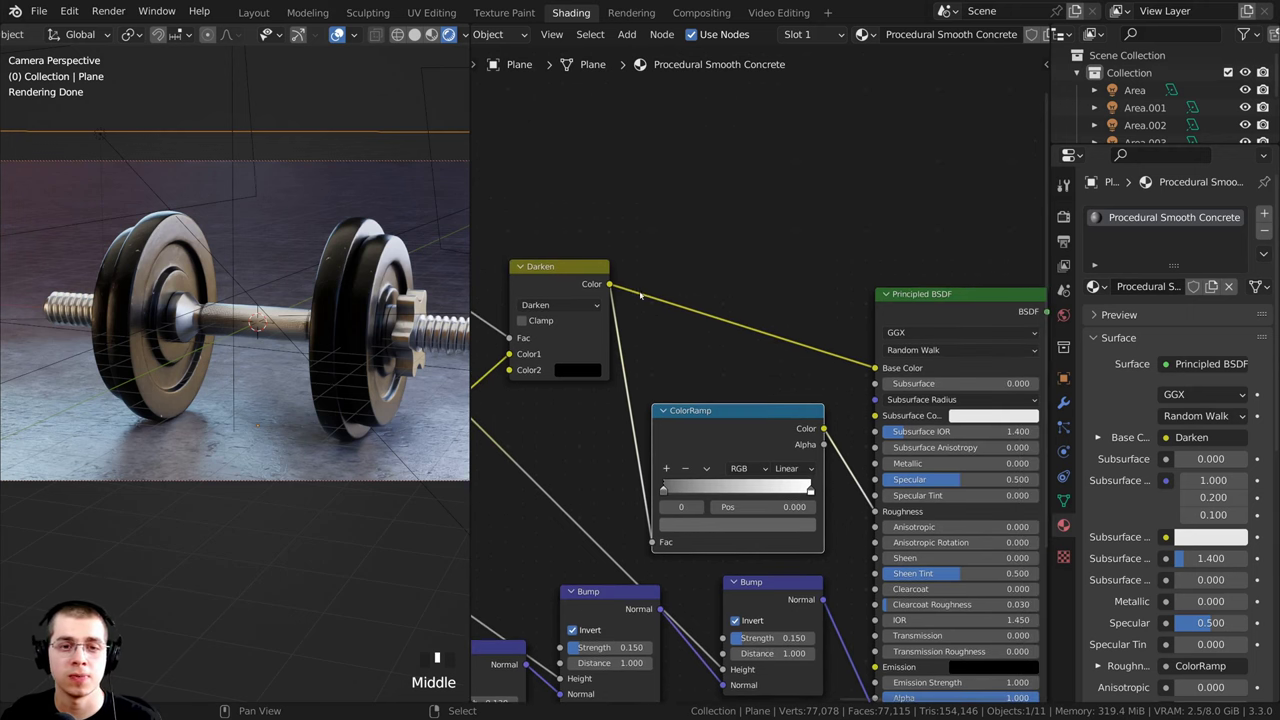
click(585, 284)
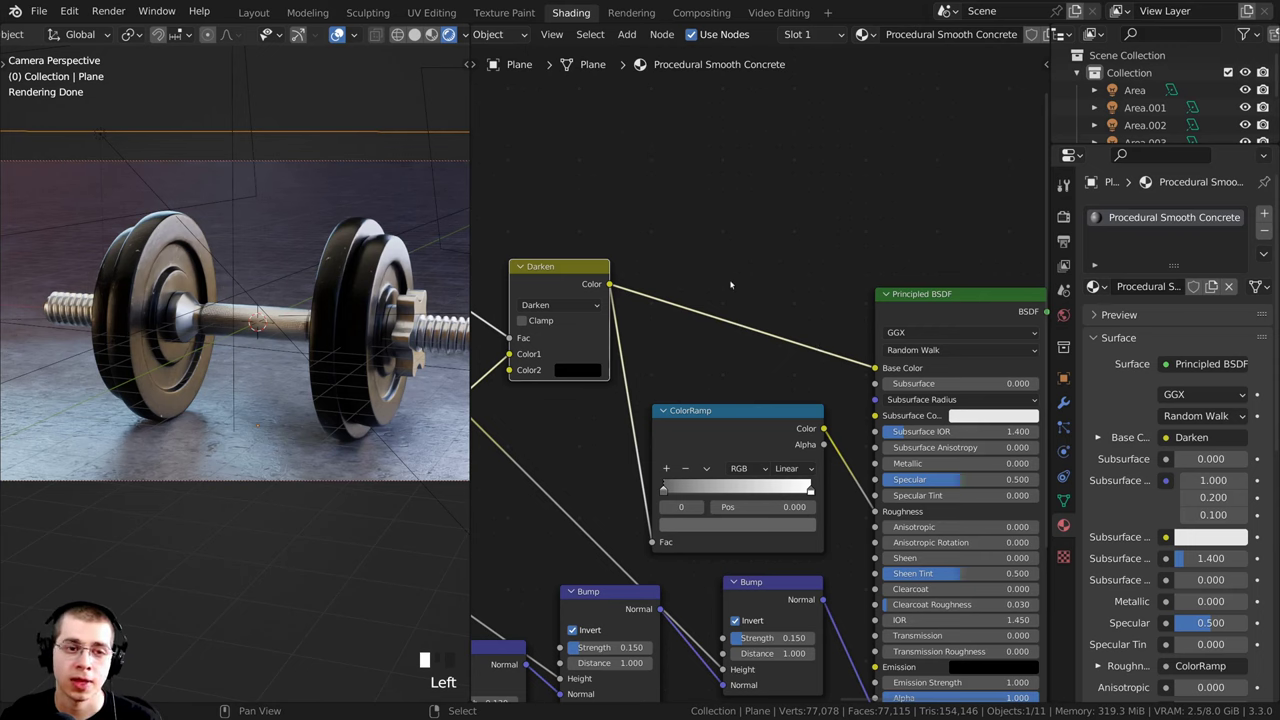
key(shift+a)
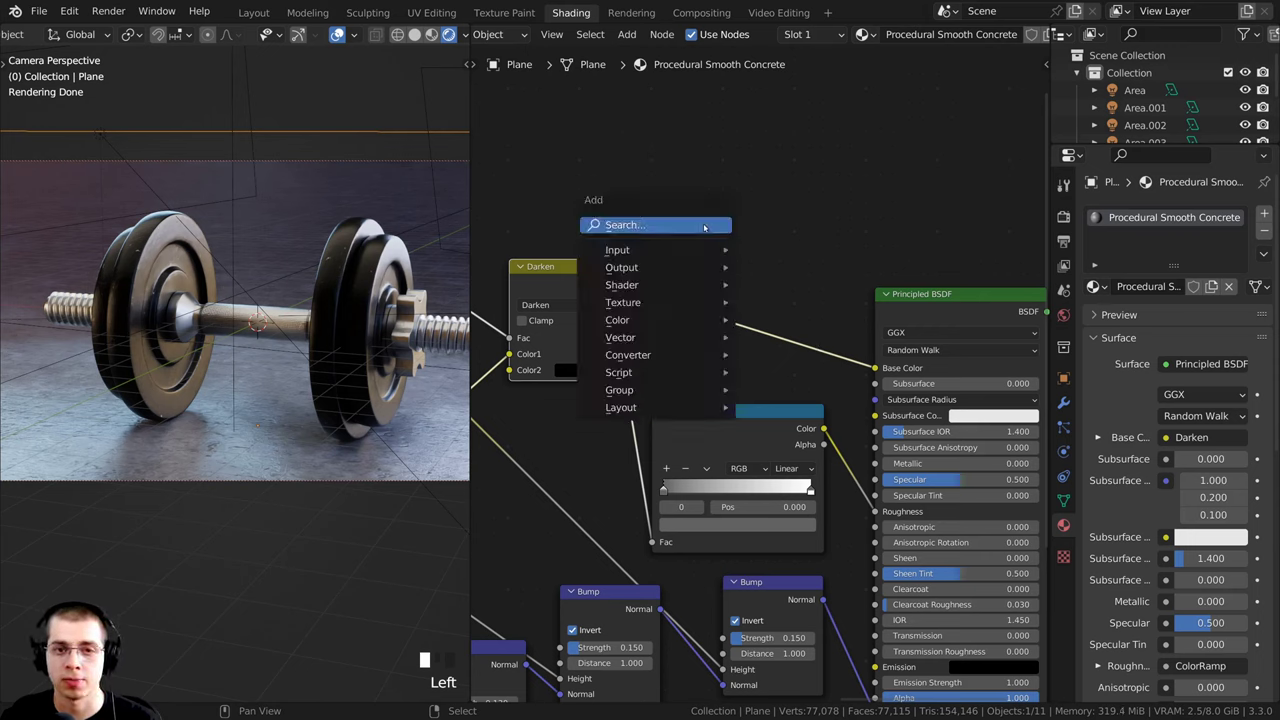
Step: Add an RGB Curves node on the link between the Darken node and the Principled BSDF's Base Color
click(704, 227)
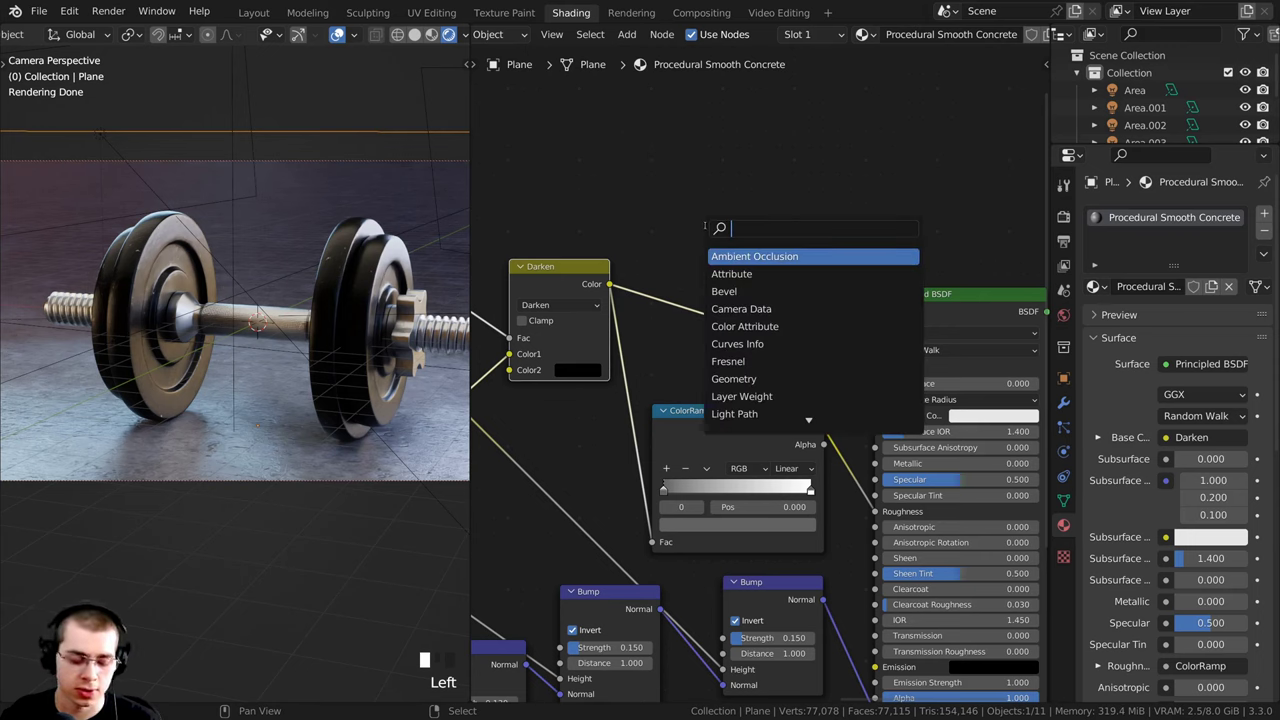
text(rgb)
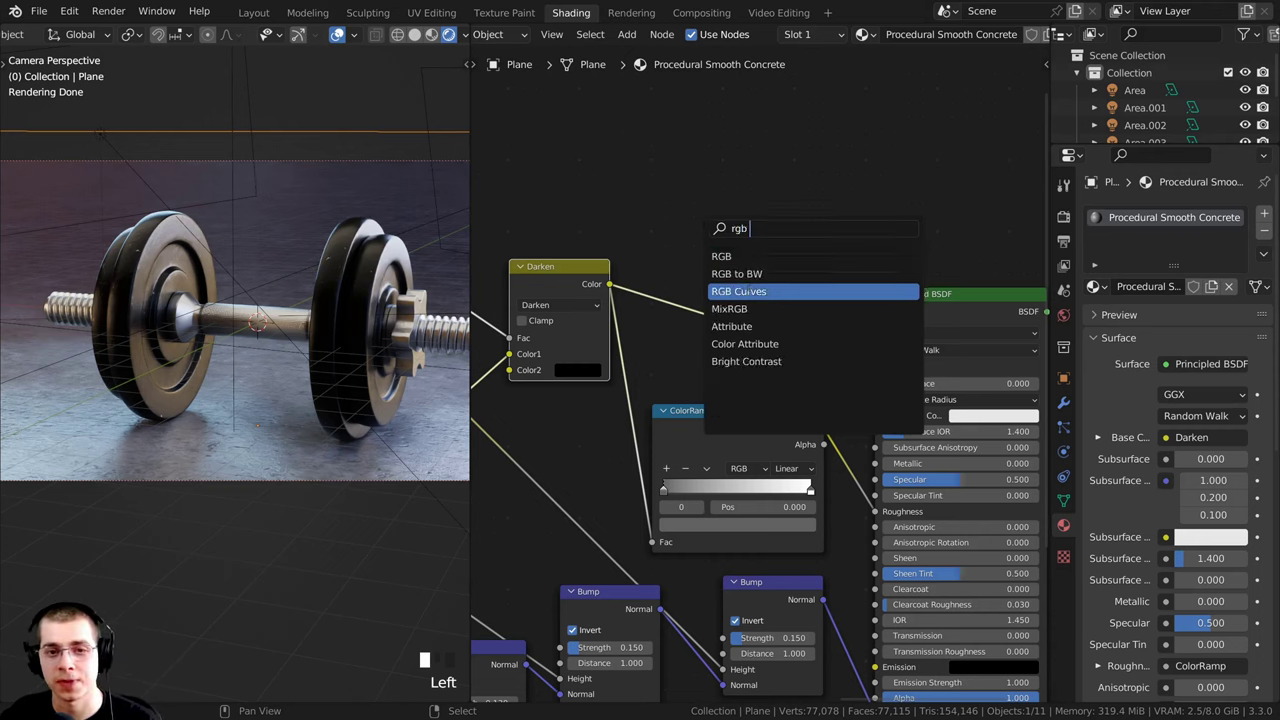
click(748, 291)
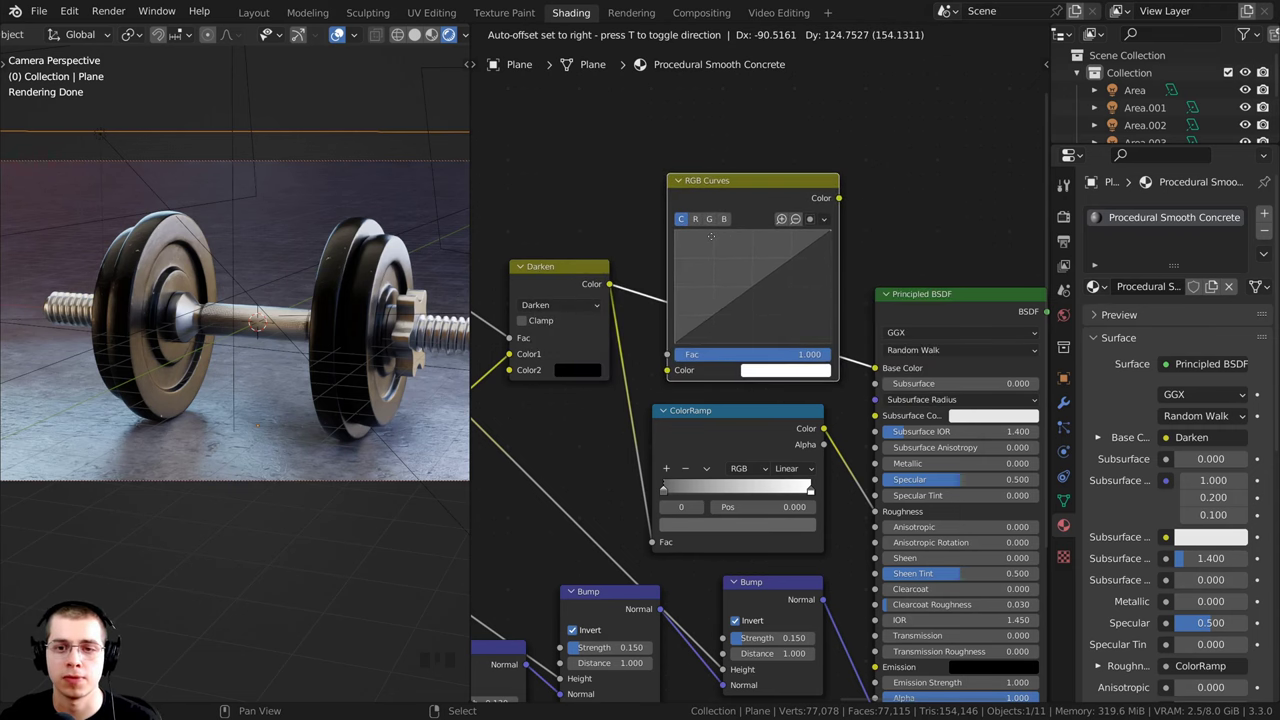
click(711, 236)
scroll(720, 240, up, 2)
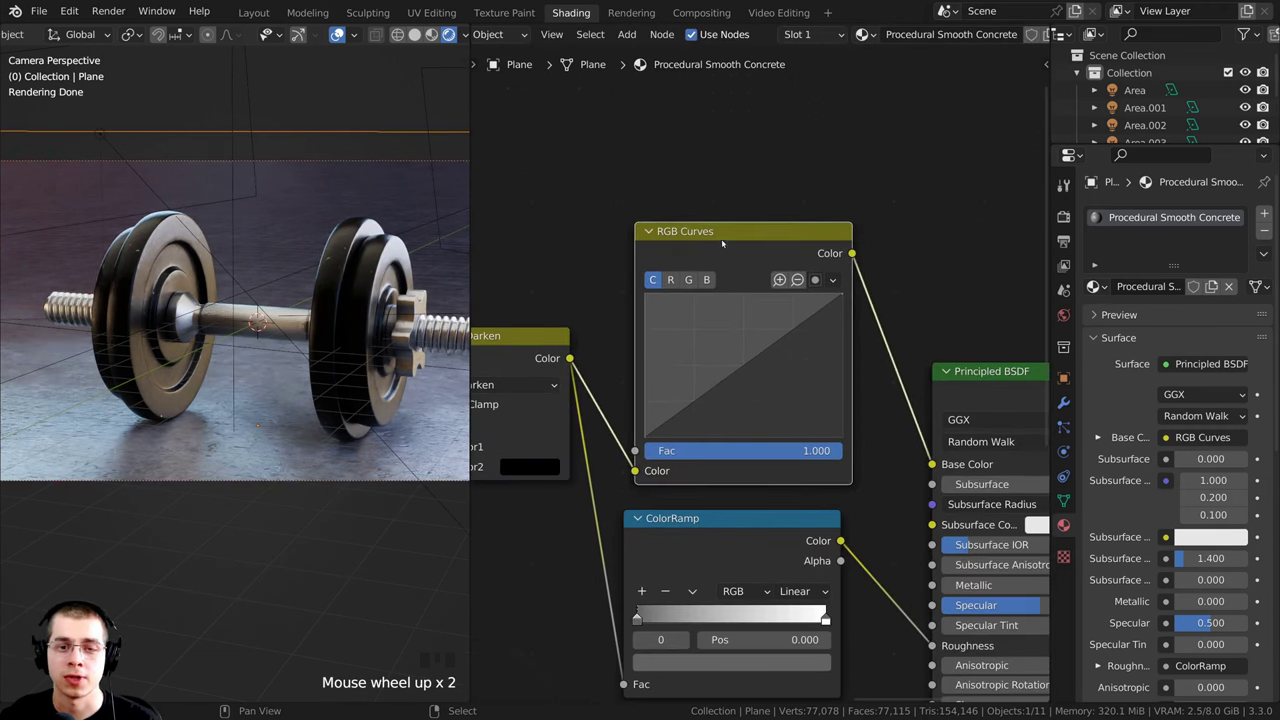
middle_drag(716, 241, 748, 213)
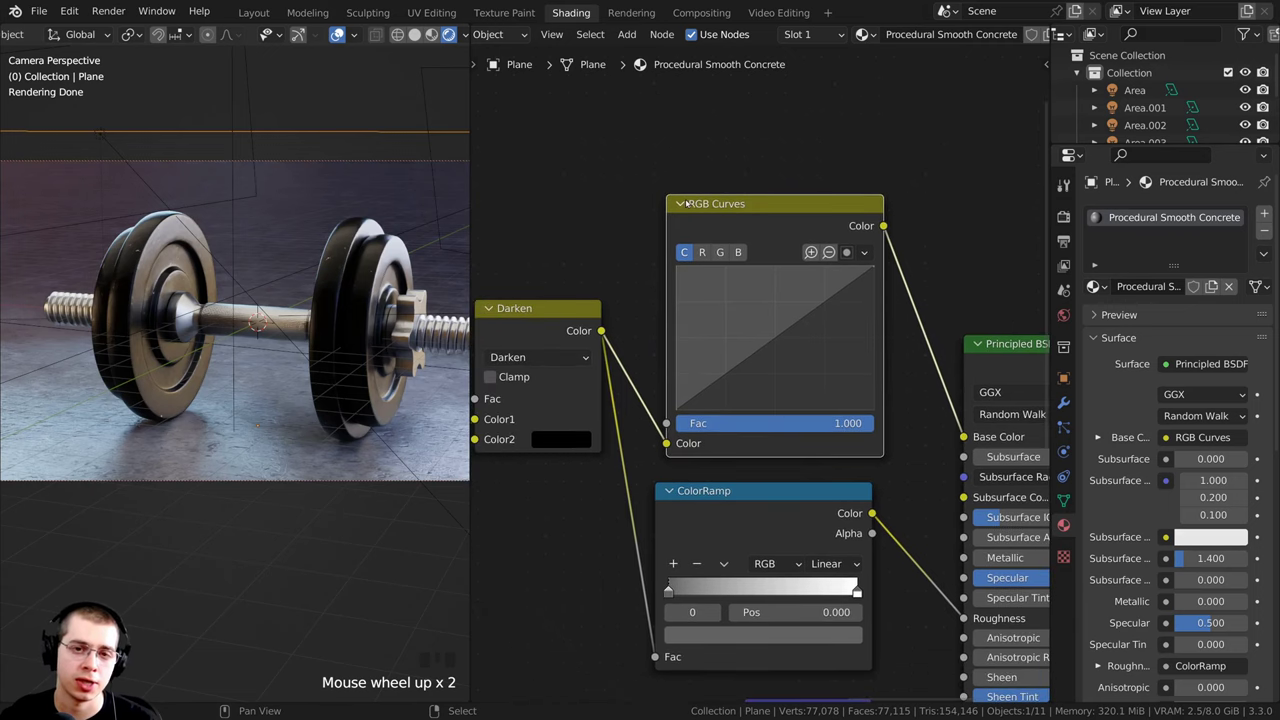
Step: Darken the concrete by adding a point to the RGB Curves node's combined curve at about 0.561, 0.404
scroll(765, 295, up, 2)
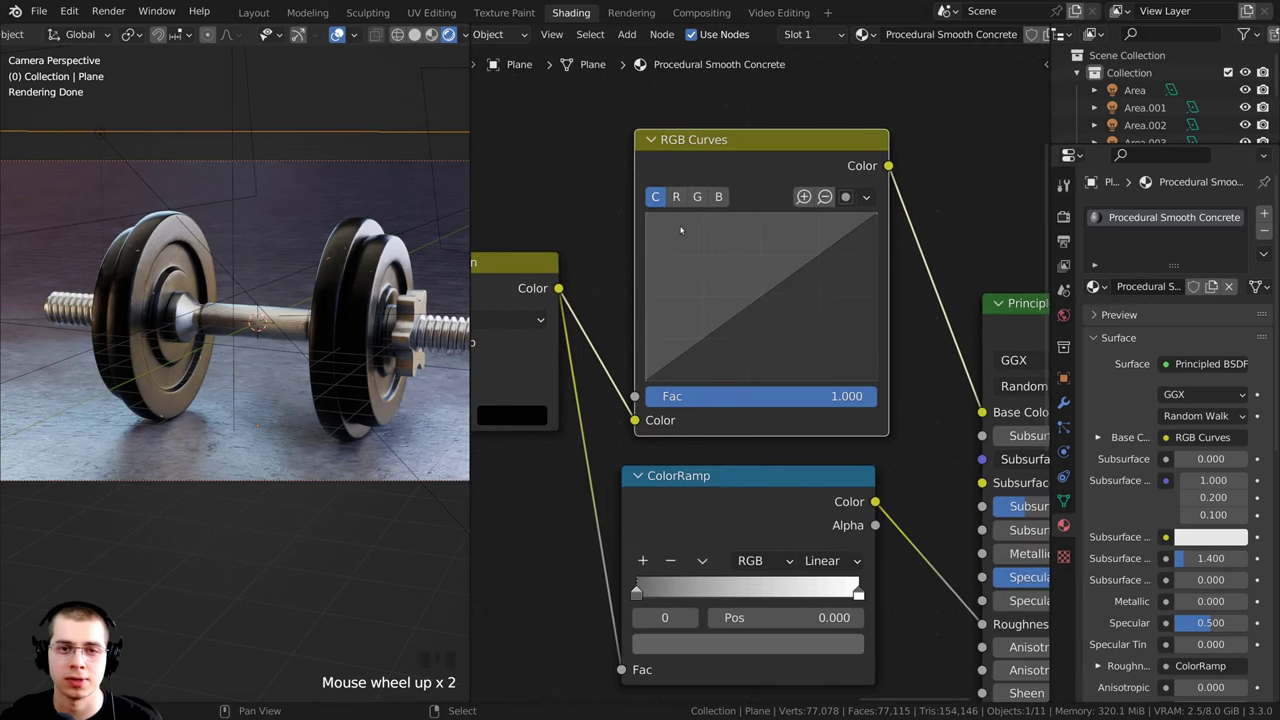
mouse_move(760, 299)
mouse_down()
mouse_move(811, 337)
mouse_move(759, 298)
mouse_move(775, 313)
mouse_up()
click(775, 313)
scroll(674, 272, down, 2)
middle_drag(676, 268, 617, 279)
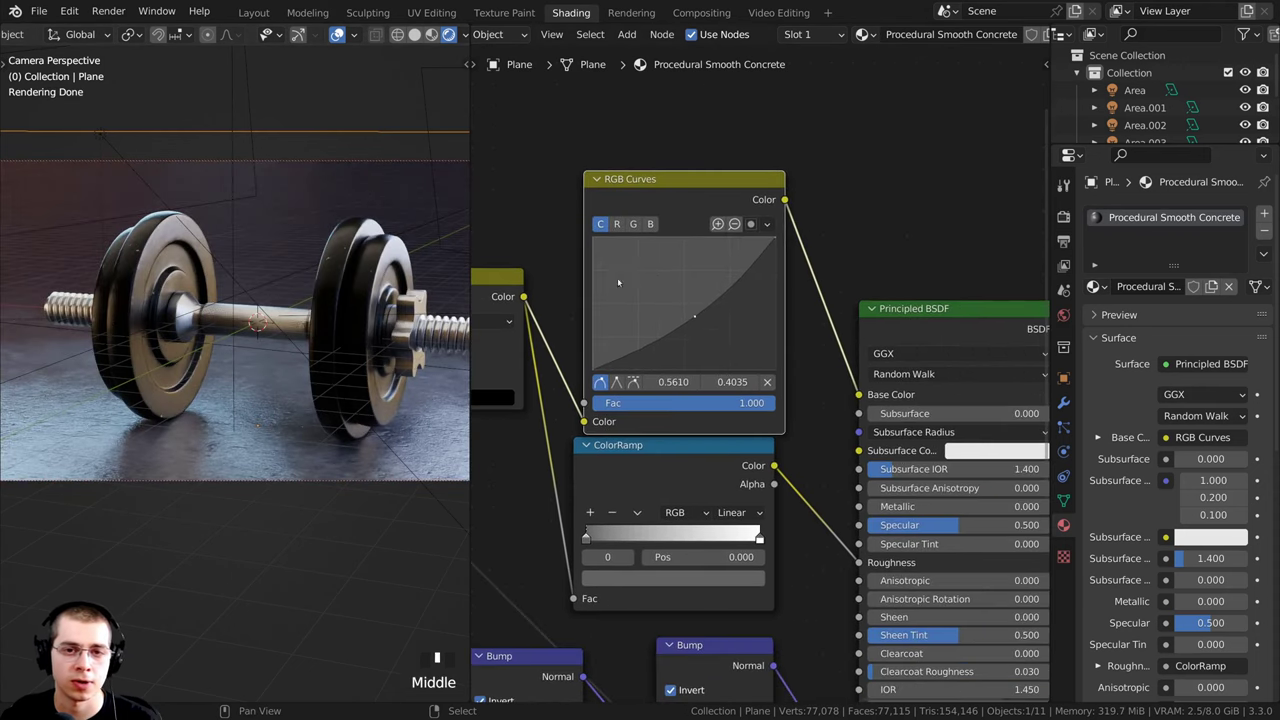
Step: Preview the RGB Curves output directly on the floor and adjust its curve point to about 0.577, 0.411
ctrl+shift+click(684, 188)
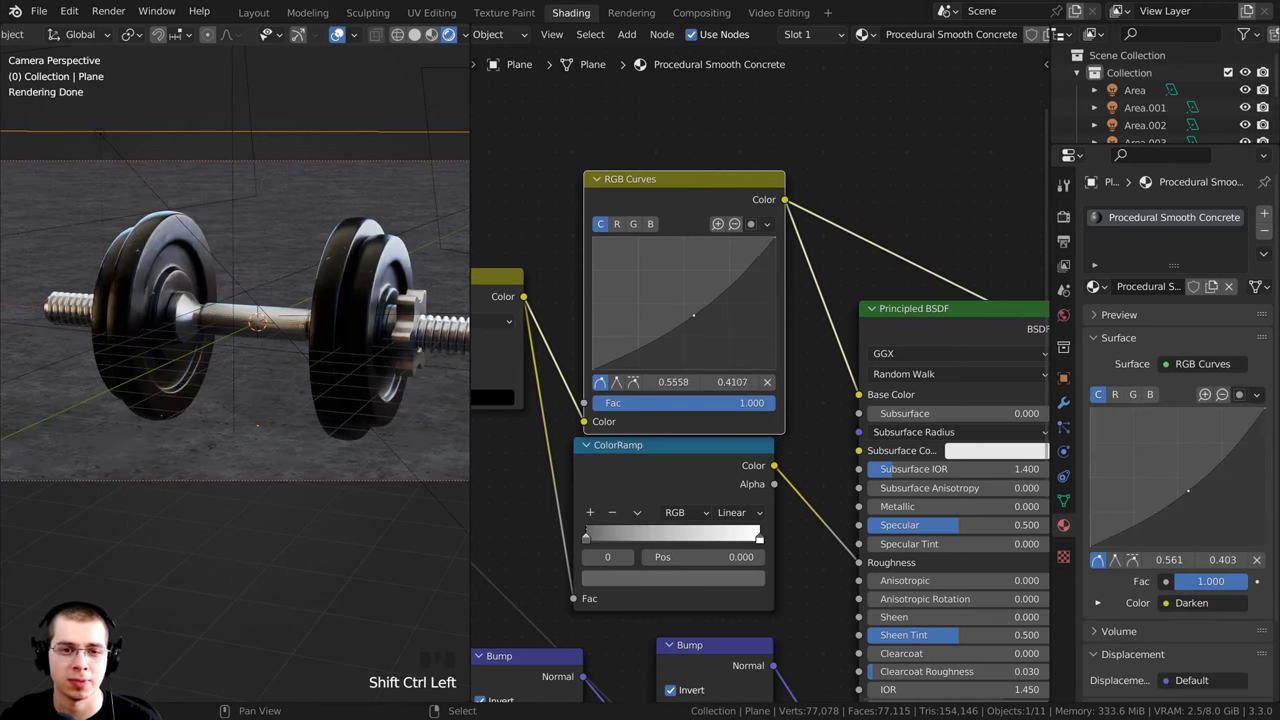
drag(695, 316, 689, 309)
drag(689, 309, 698, 317)
Step: Reconnect the Principled BSDF to the Material Output and fine-tune the RGB Curves point to about 0.569, 0.421
middle_drag(933, 321, 788, 322)
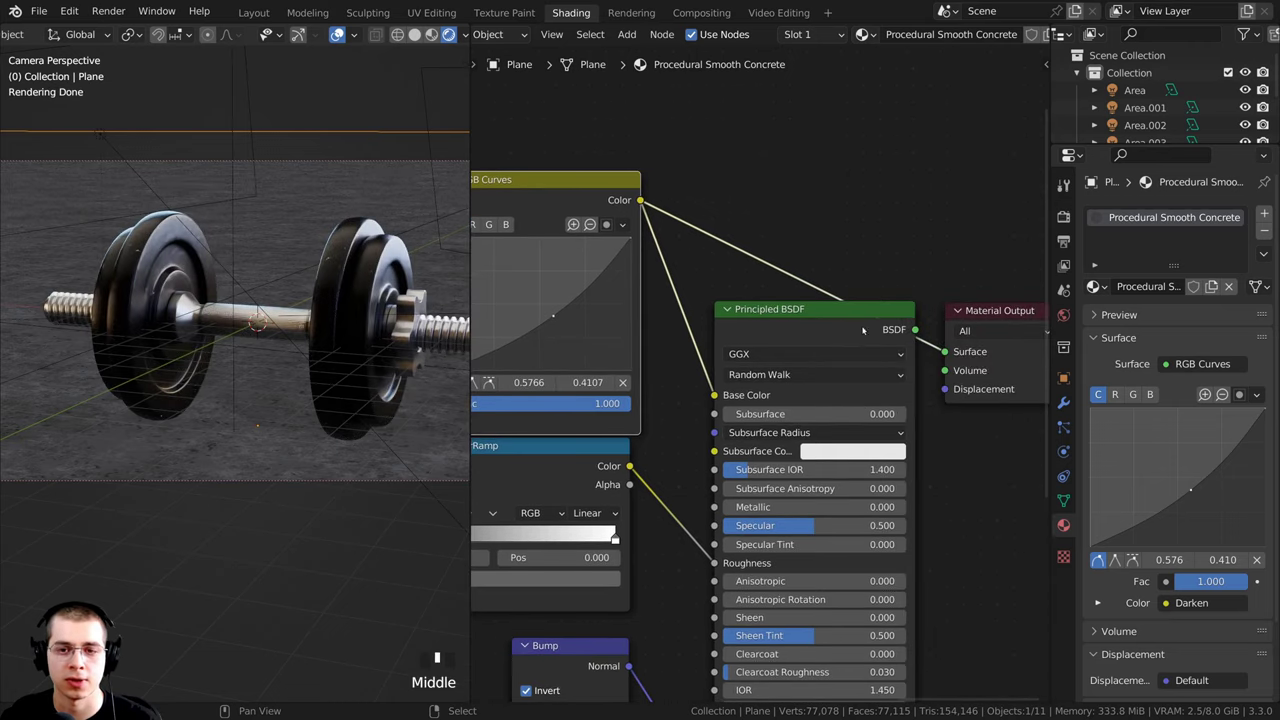
ctrl+shift+click(790, 323)
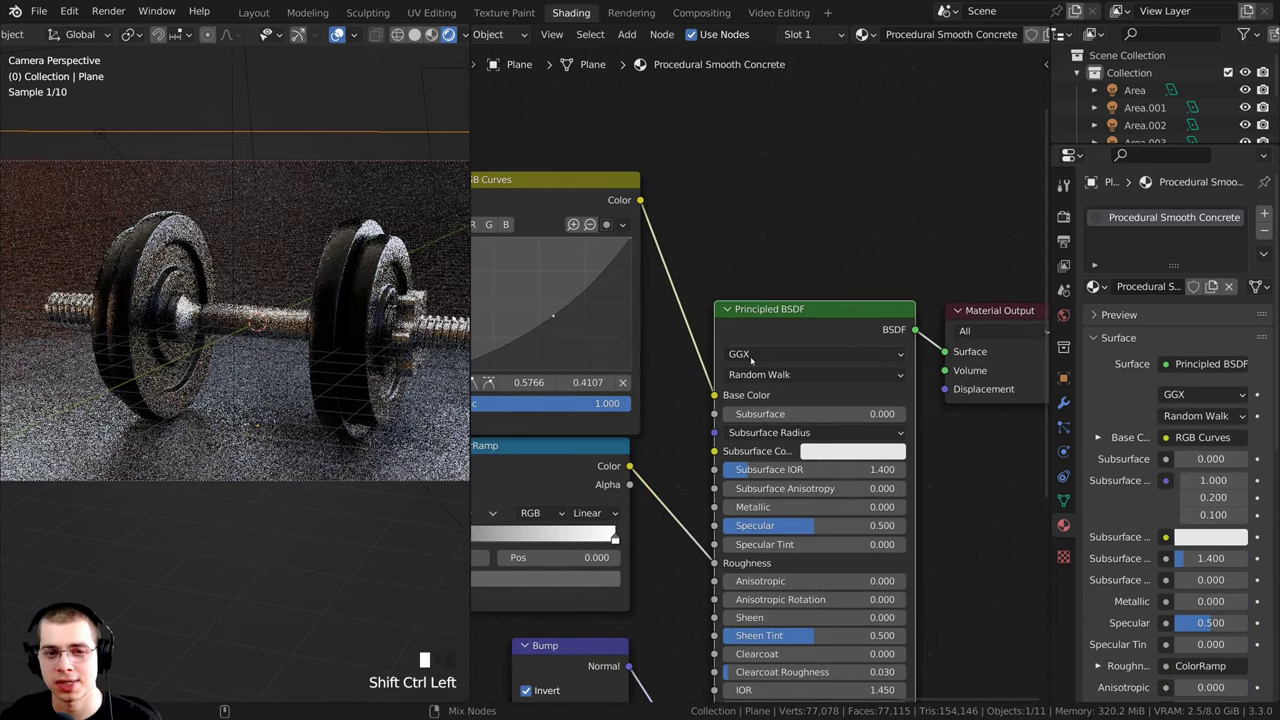
scroll(359, 457, down, 2)
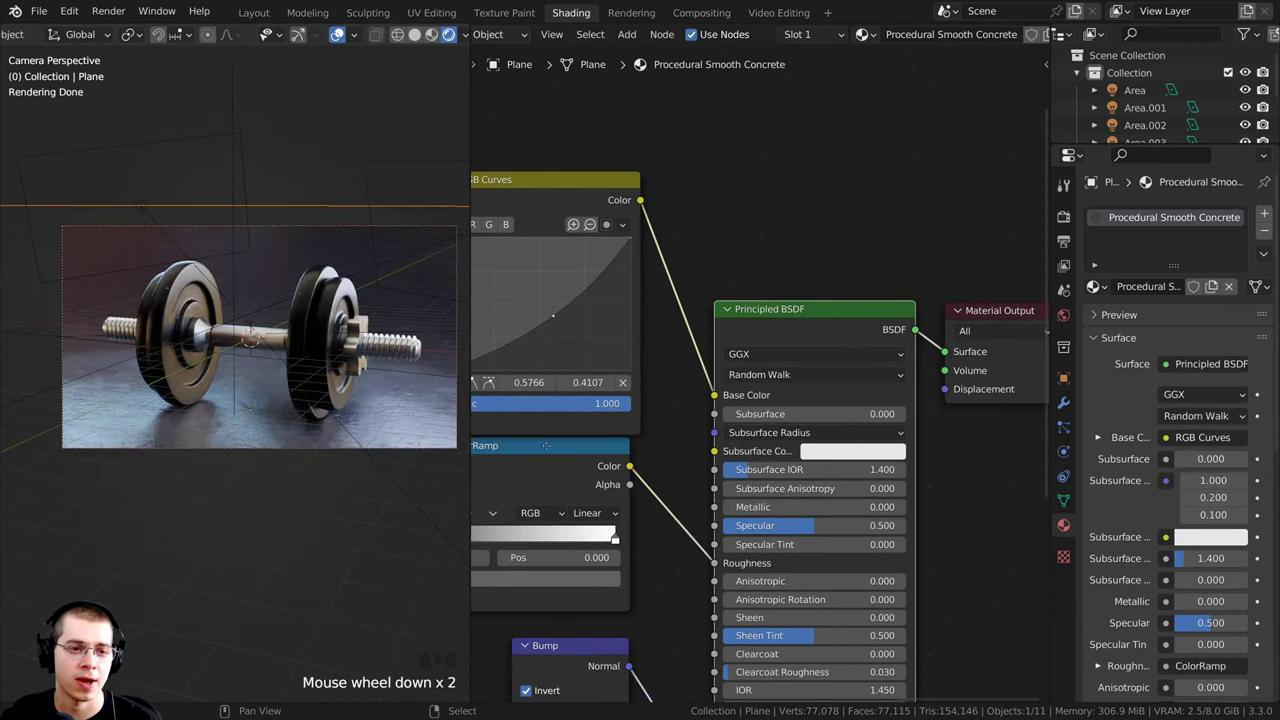
scroll(546, 445, up, 4)
drag(714, 312, 712, 310)
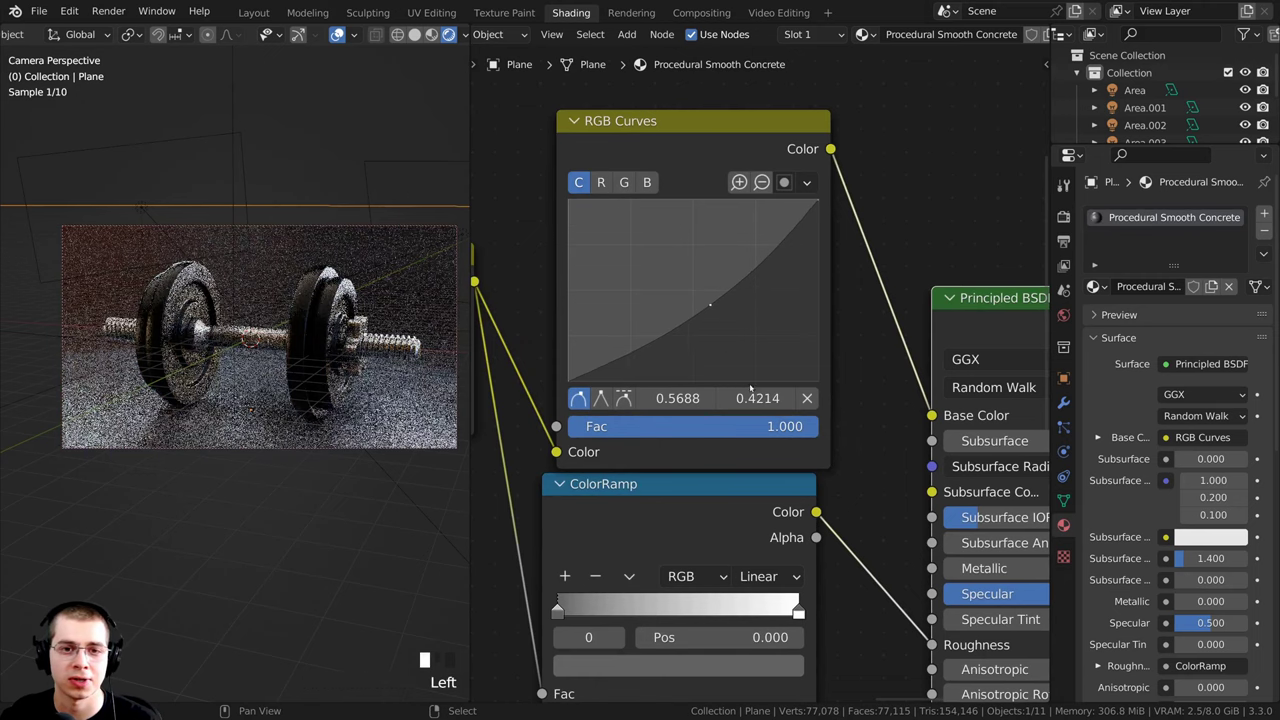
scroll(712, 310, down, 4)
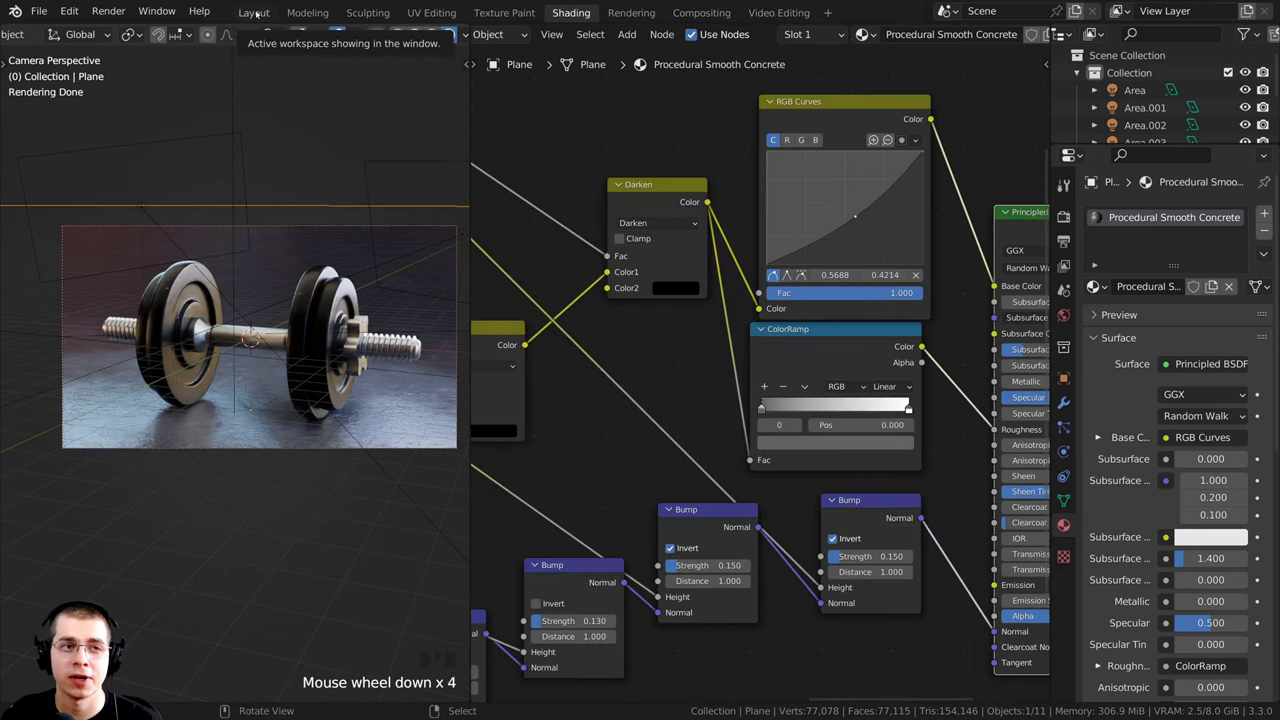
Step: Switch to the Layout workspace and set its main viewport to Solid shading
click(253, 12)
click(253, 12)
key(z)
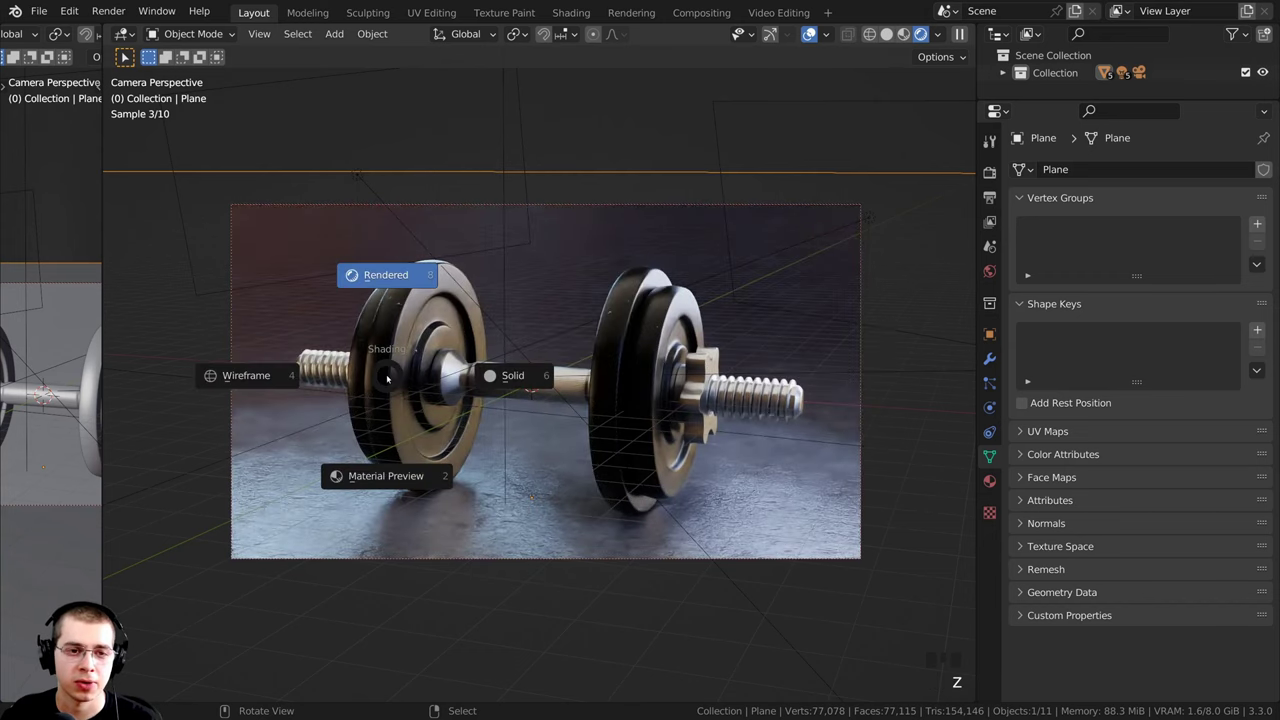
click(506, 377)
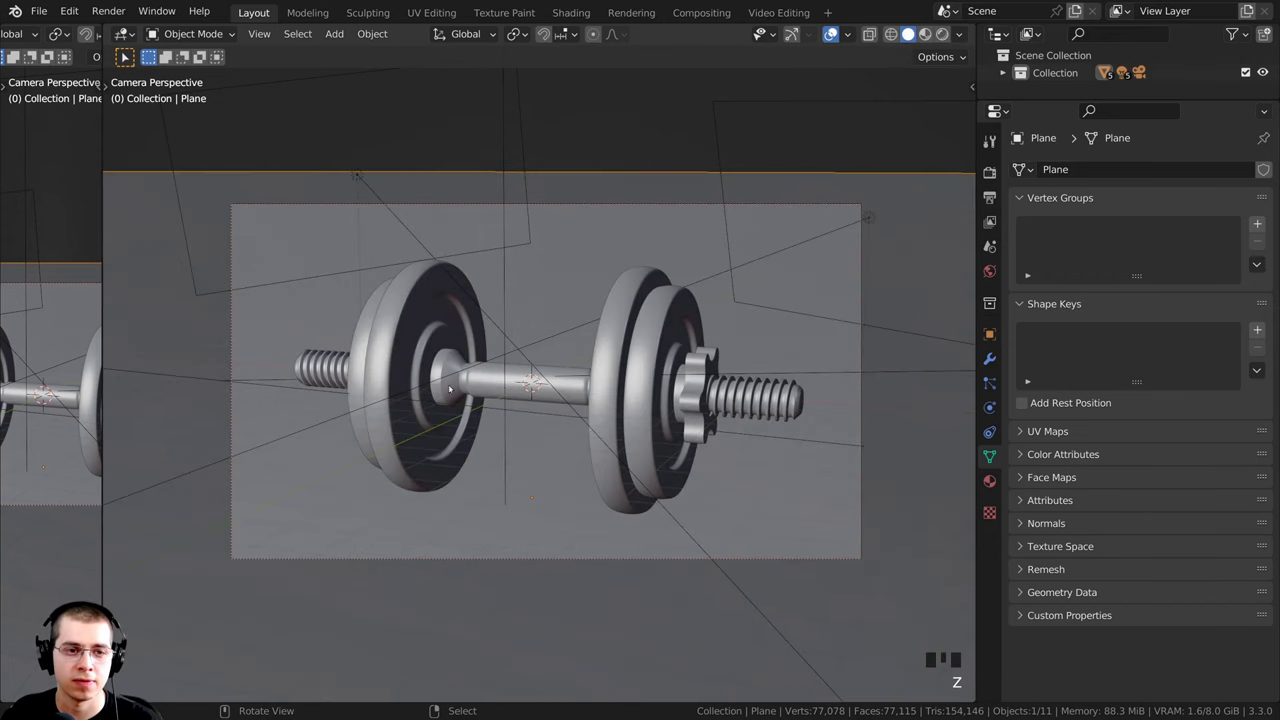
Step: Widen the secondary camera viewport, show it in Rendered shading, and enlarge the main viewport over the properties area
drag(103, 318, 338, 345)
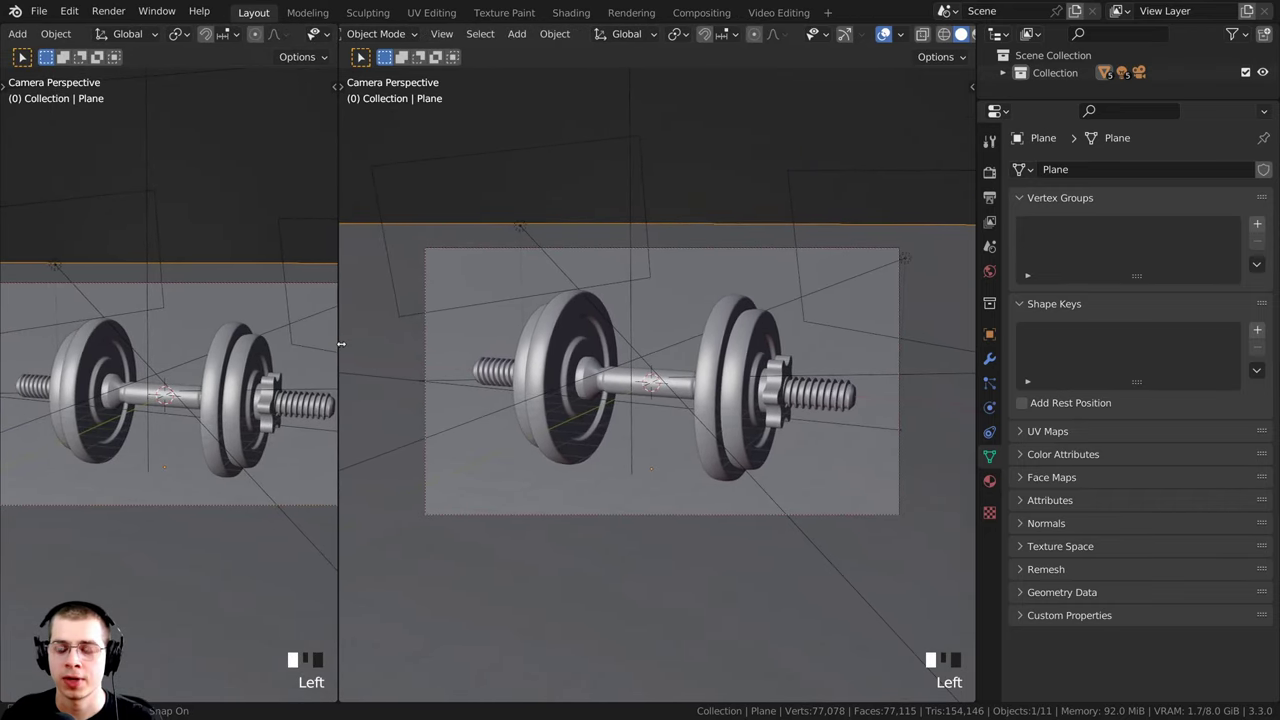
scroll(250, 390, down, 2)
scroll(195, 499, up, 1)
key(z)
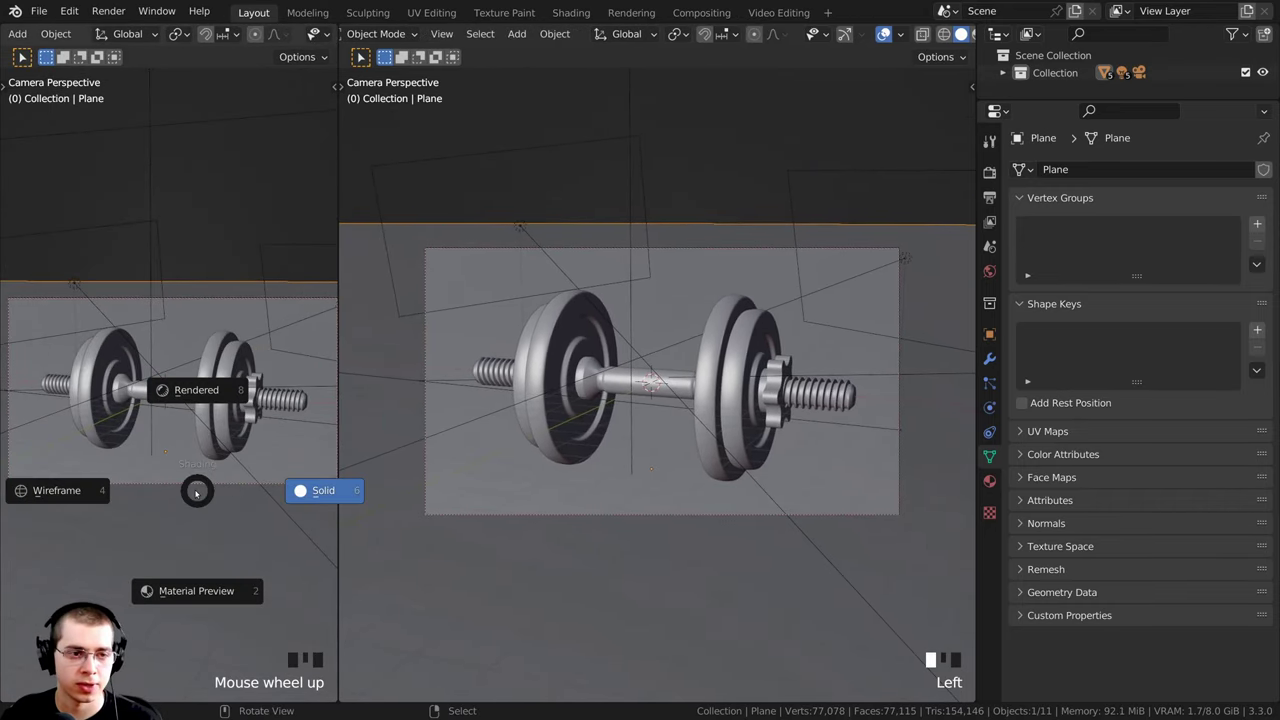
click(206, 370)
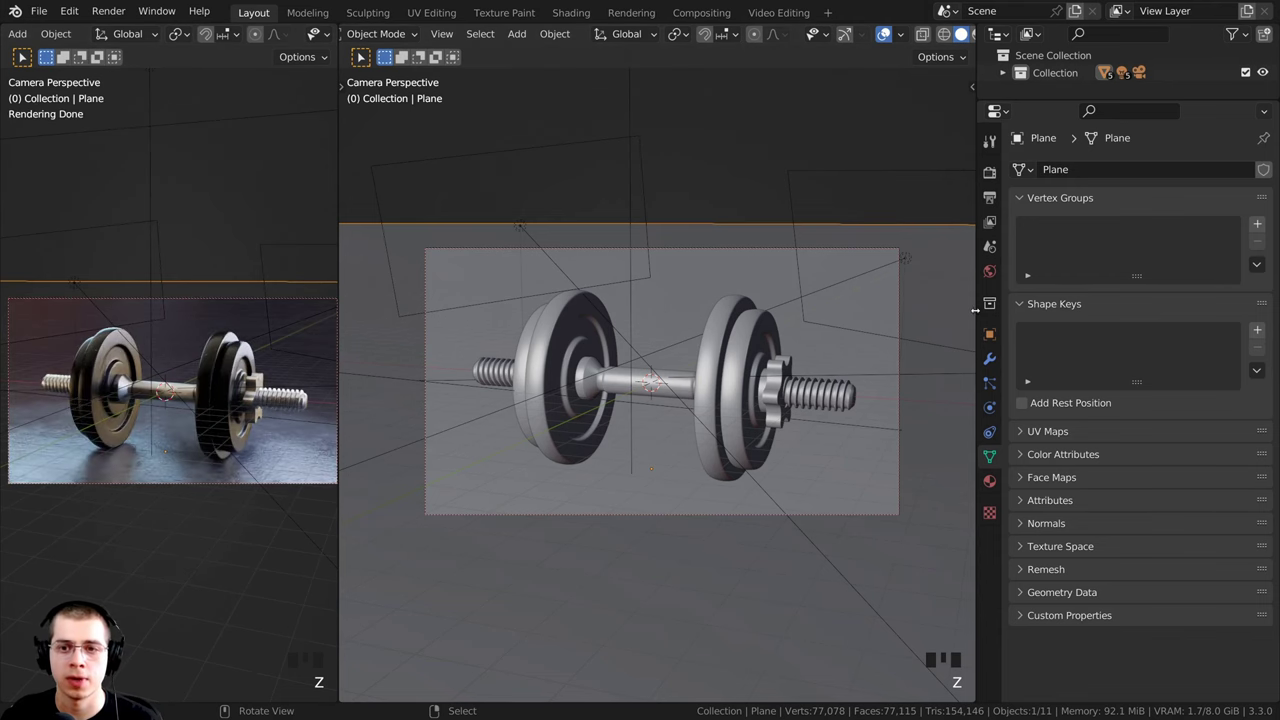
drag(975, 311, 1217, 309)
Step: View the dumbbell from above at an angle in the main viewport and save the file
shift+middle_drag(798, 400, 796, 397)
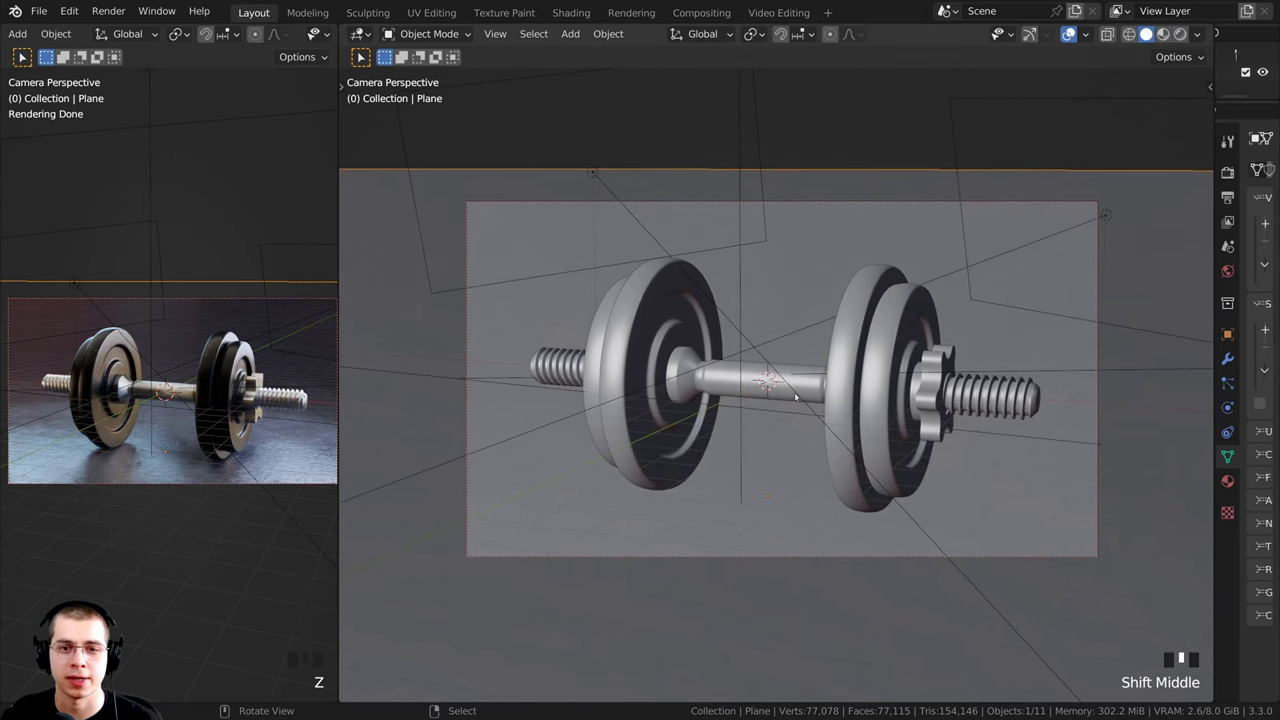
middle_drag(740, 254, 782, 441)
middle_drag(755, 341, 796, 364)
key(ctrl+s)
scroll(792, 366, up, 1)
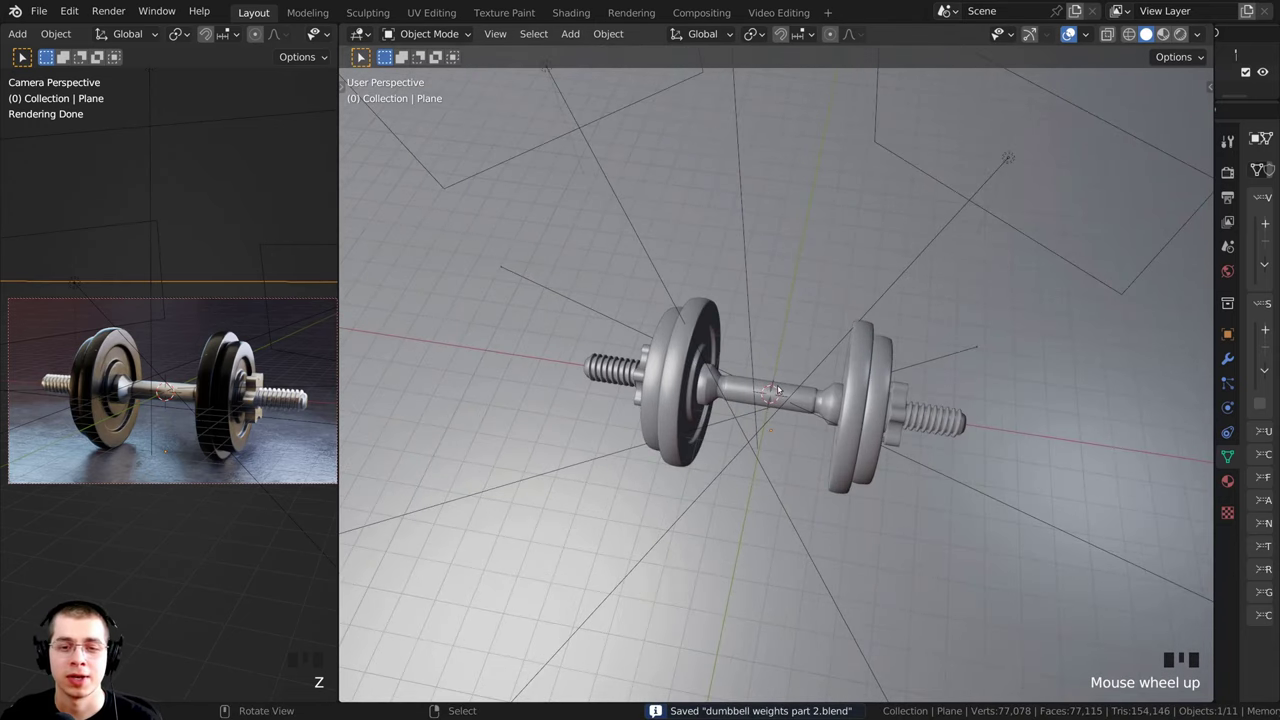
click(777, 390)
key(g)
right_click(710, 397)
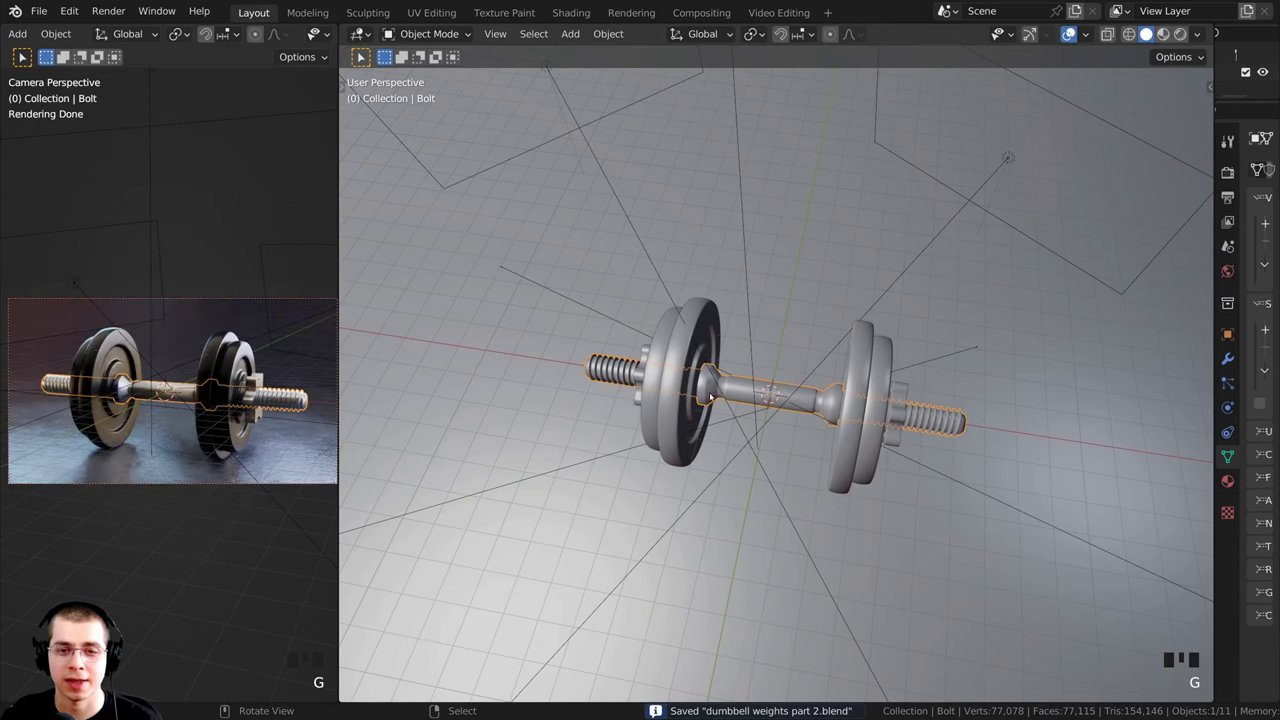
scroll(681, 373, up, 1)
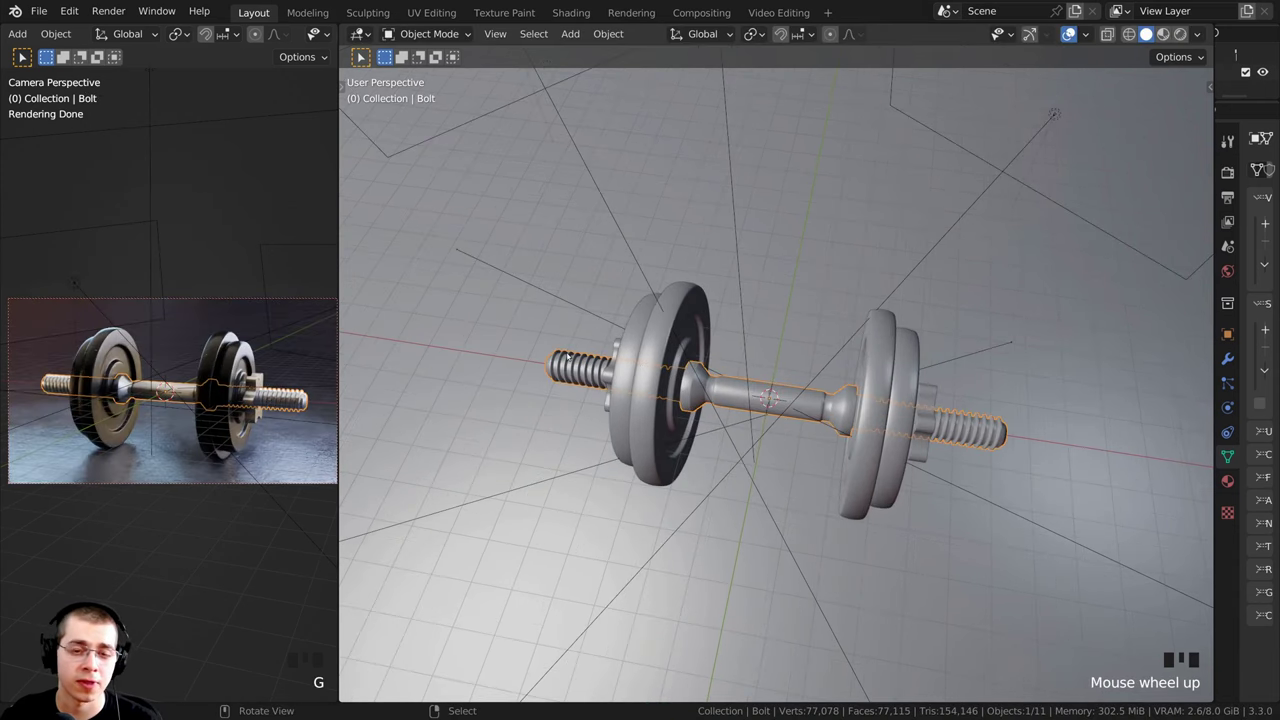
middle_drag(566, 356, 658, 386)
right_click(658, 386)
right_click(658, 386)
right_click(658, 386)
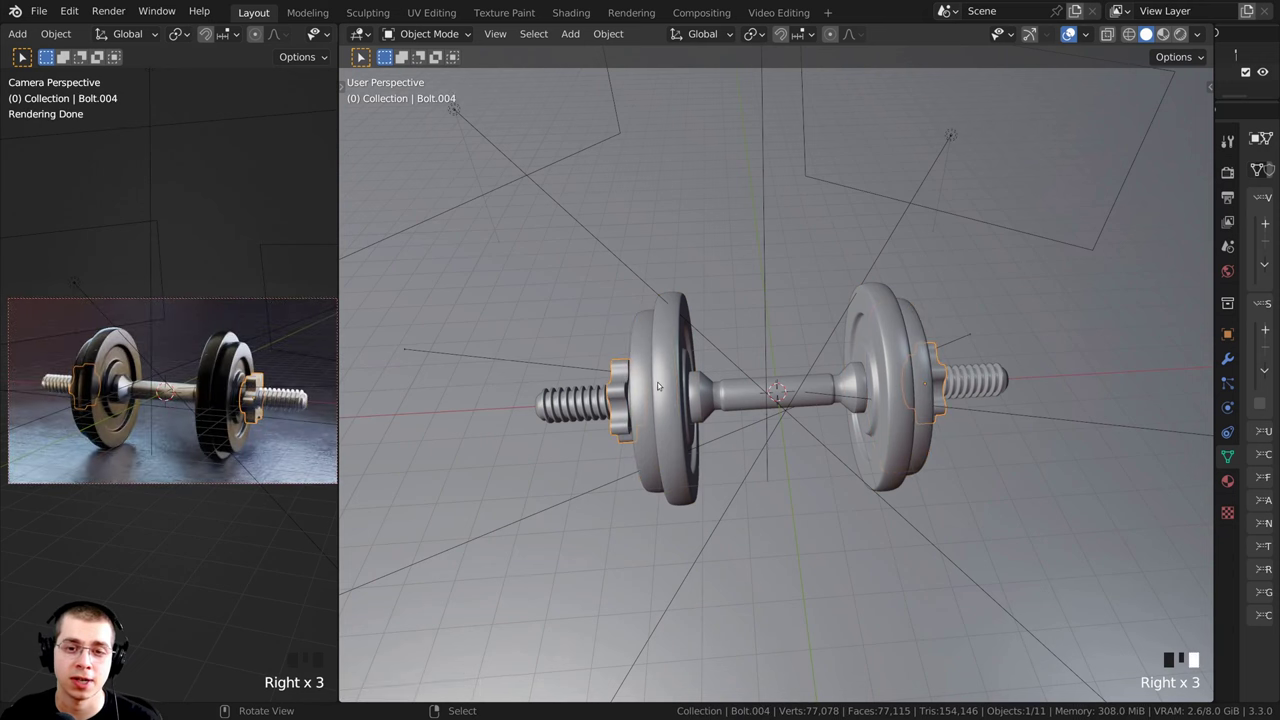
key(ctrl+z)
key(ctrl+z)
key(ctrl+z)
key(ctrl+z)
Step: Select the dumbbell's bar and, in top view, rotate it counterclockwise to a steep diagonal and shift the dumbbell along negative X
right_click(756, 384)
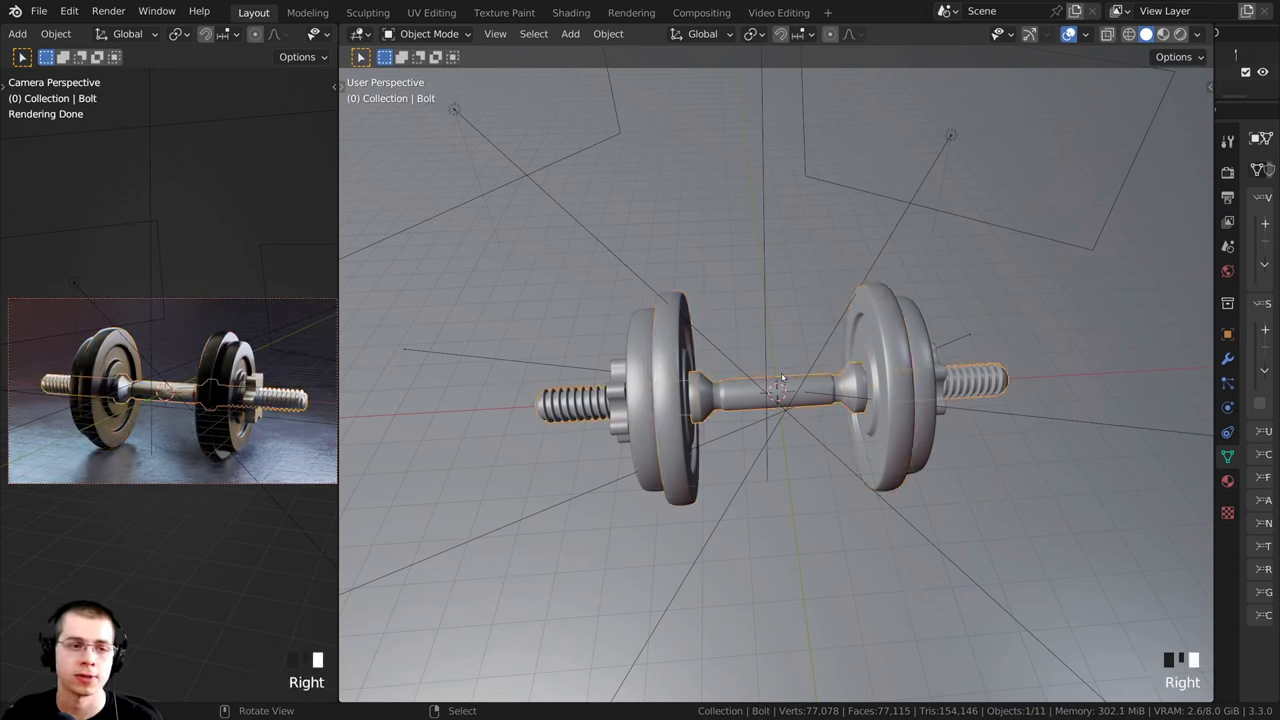
key(KP_7)
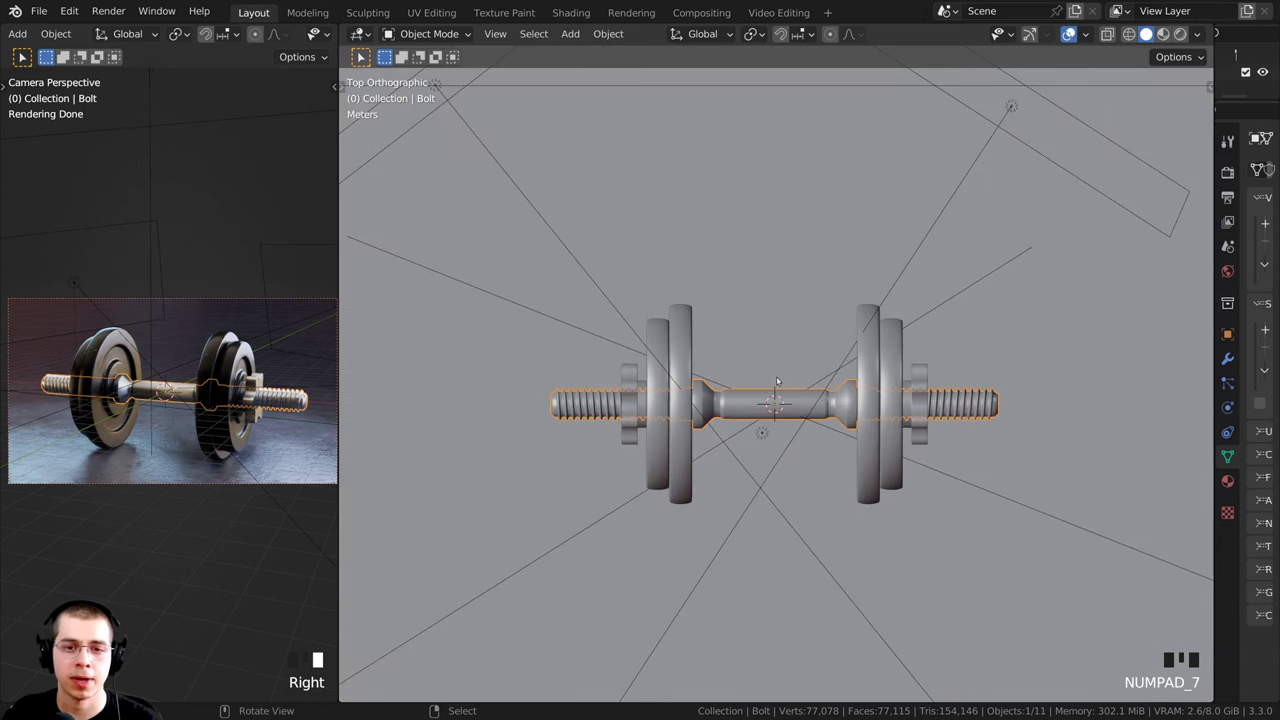
scroll(777, 381, down, 2)
key(r)
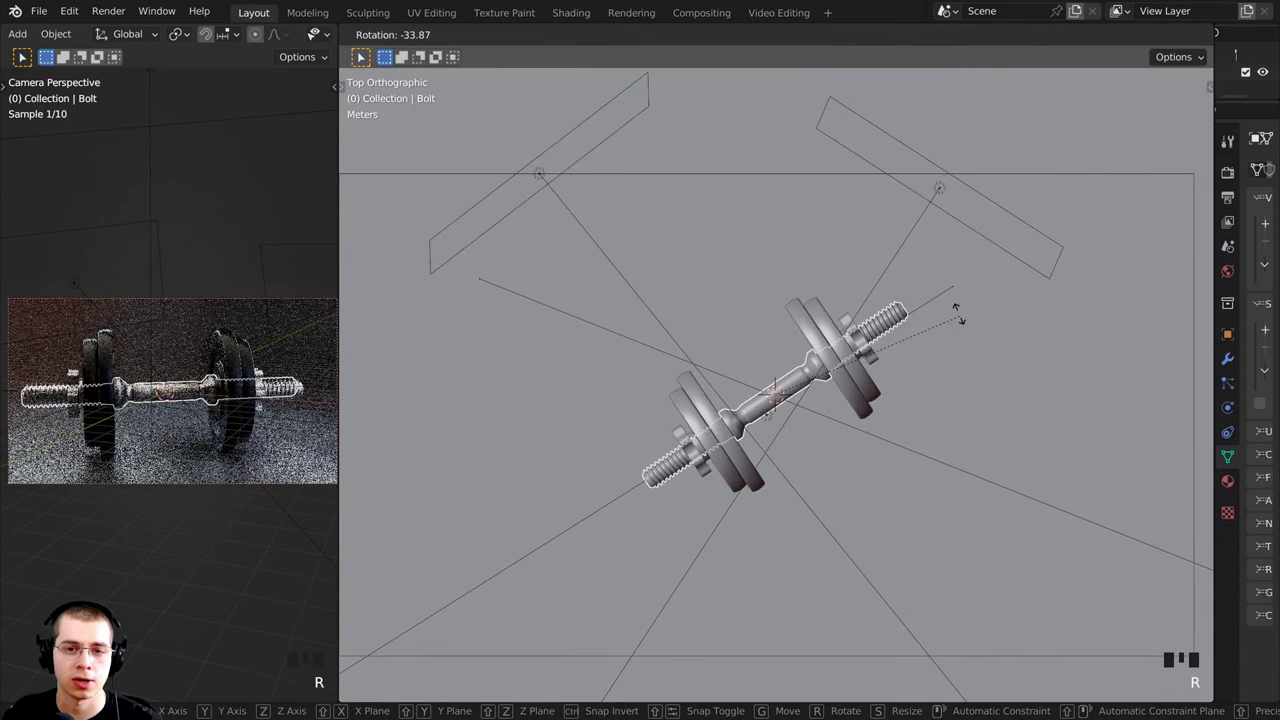
click(895, 288)
key(g)
click(862, 308)
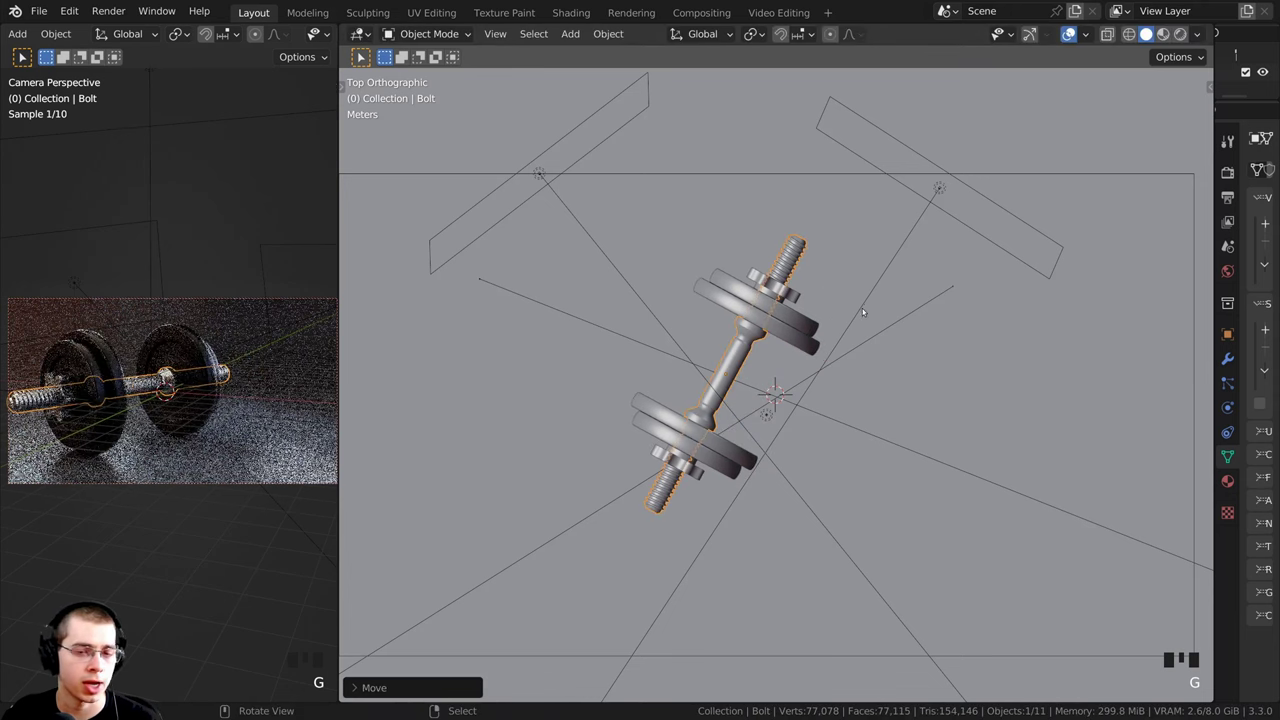
Step: Slightly adjust the dumbbell's rotation and nudge its position in small moves, checking the framing in the camera view
key(r)
click(884, 286)
key(g)
key(Return)
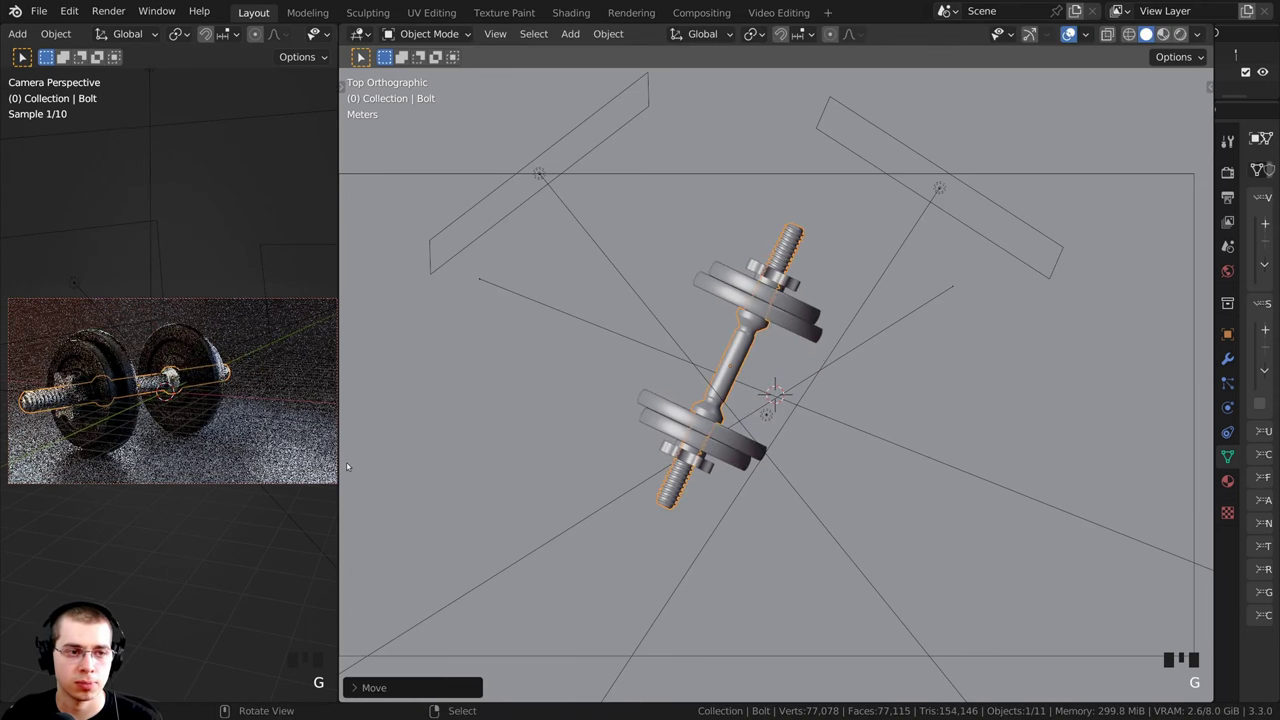
scroll(58, 428, down, 1)
key(g)
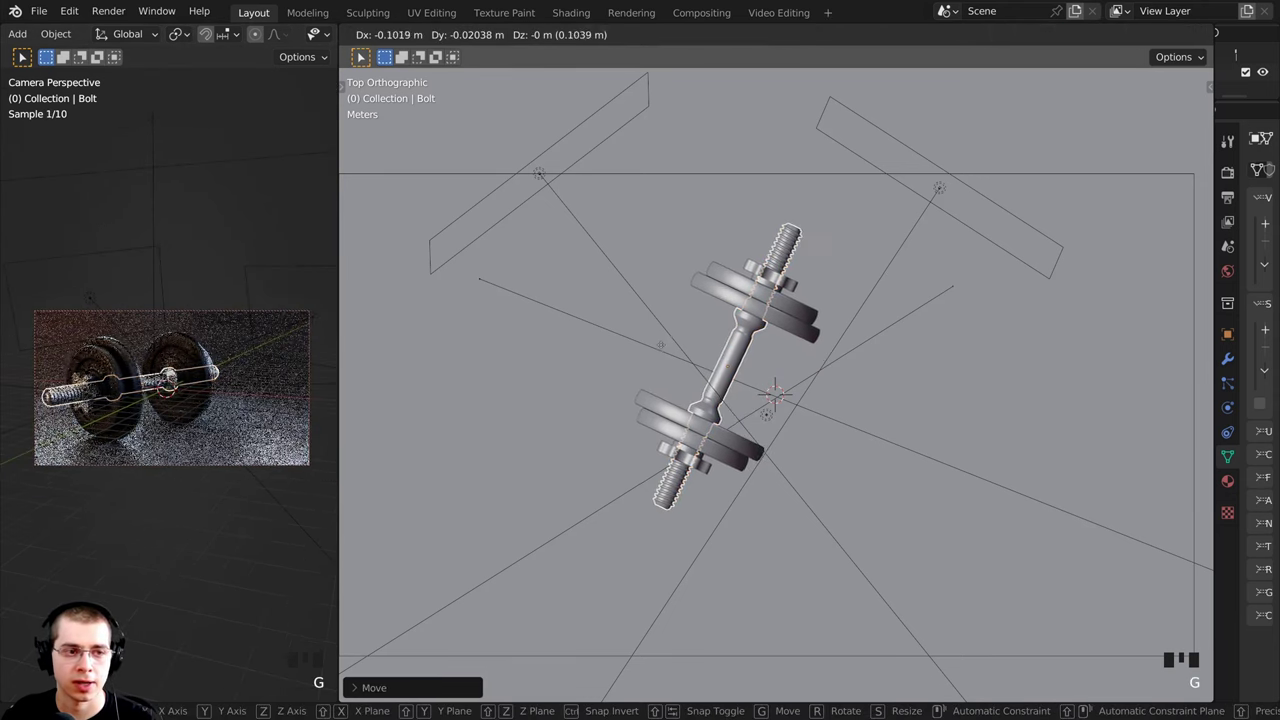
click(659, 348)
key(g)
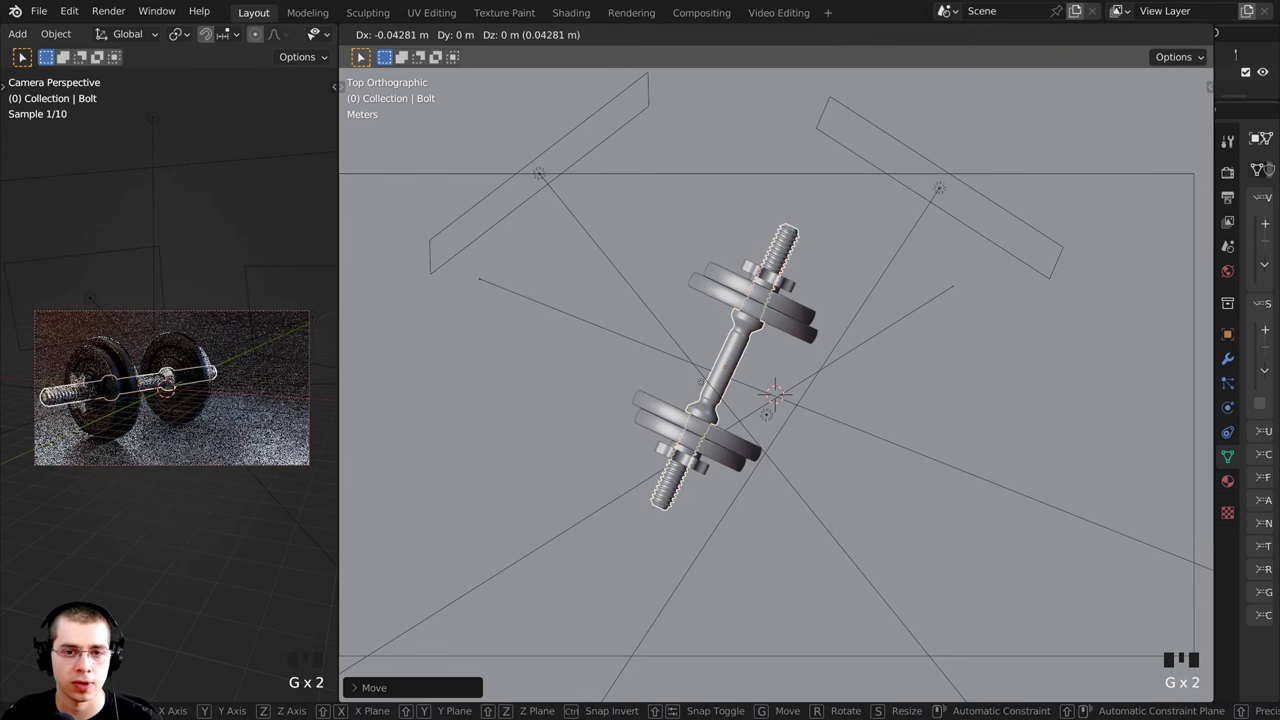
click(728, 410)
Step: Turn the dumbbell a few more degrees counterclockwise in top view and move it slightly along negative Y toward the camera
key(r)
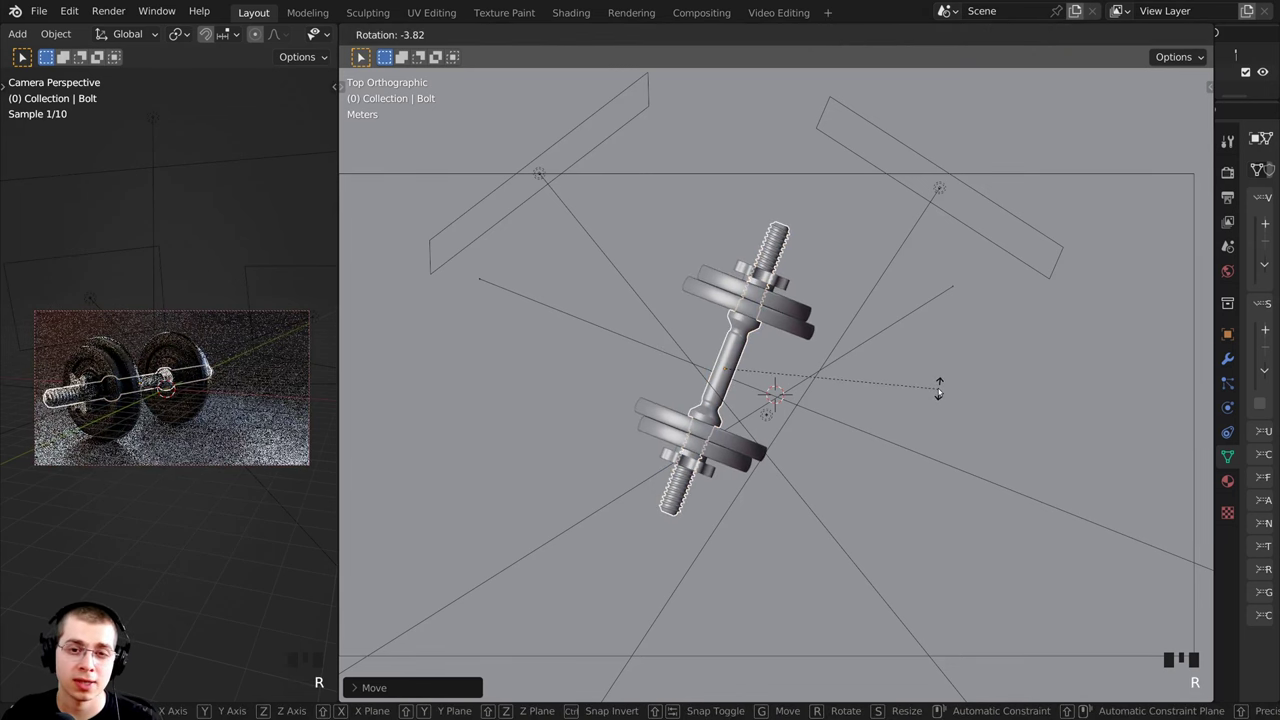
click(939, 390)
key(g)
click(936, 404)
key(r)
click(938, 385)
key(g)
click(917, 401)
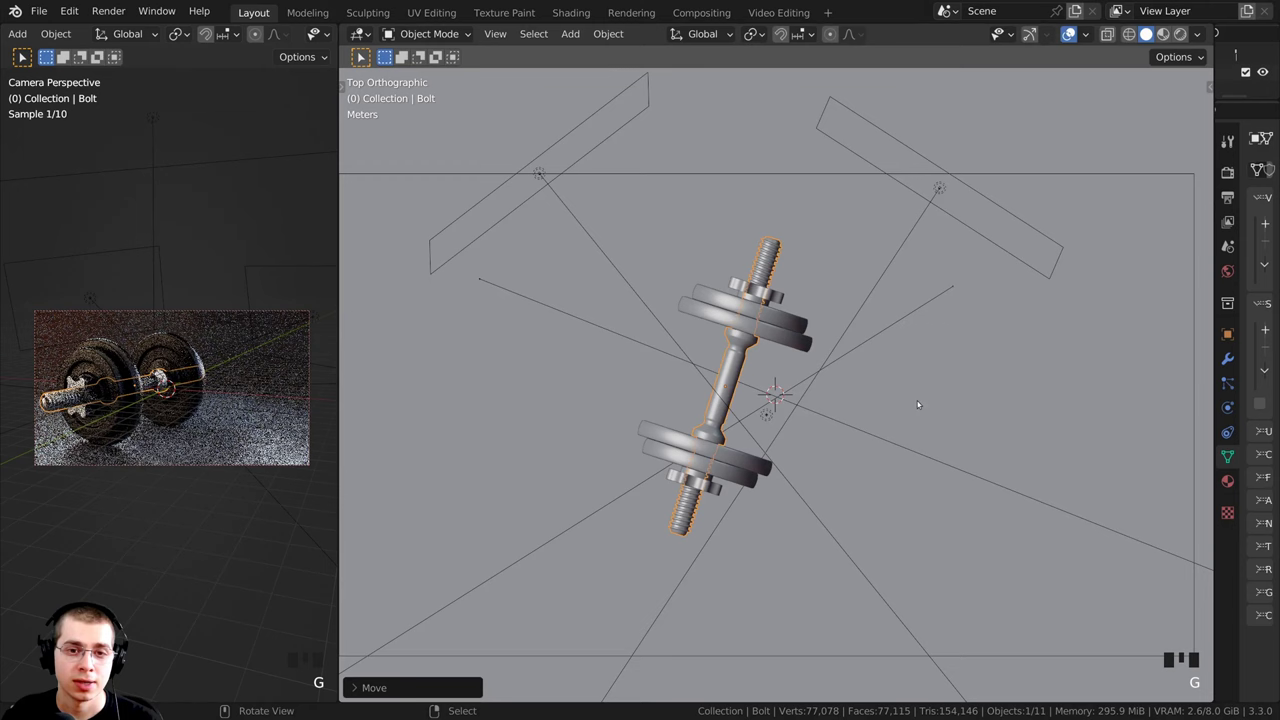
Step: Select all four parts of the dumbbell and duplicate them, placing the copy behind the original along positive X and Y
shift+right_click(749, 330)
shift+right_click(749, 317)
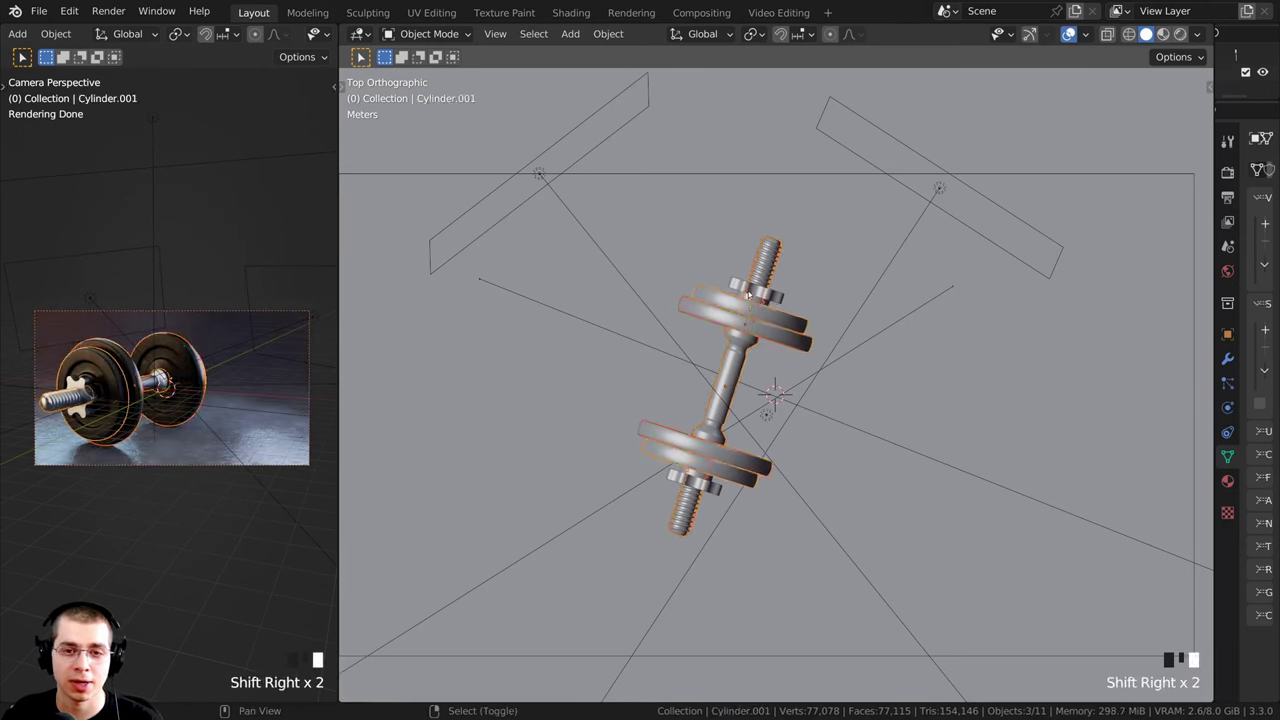
shift+right_click(748, 293)
shift+right_click(731, 362)
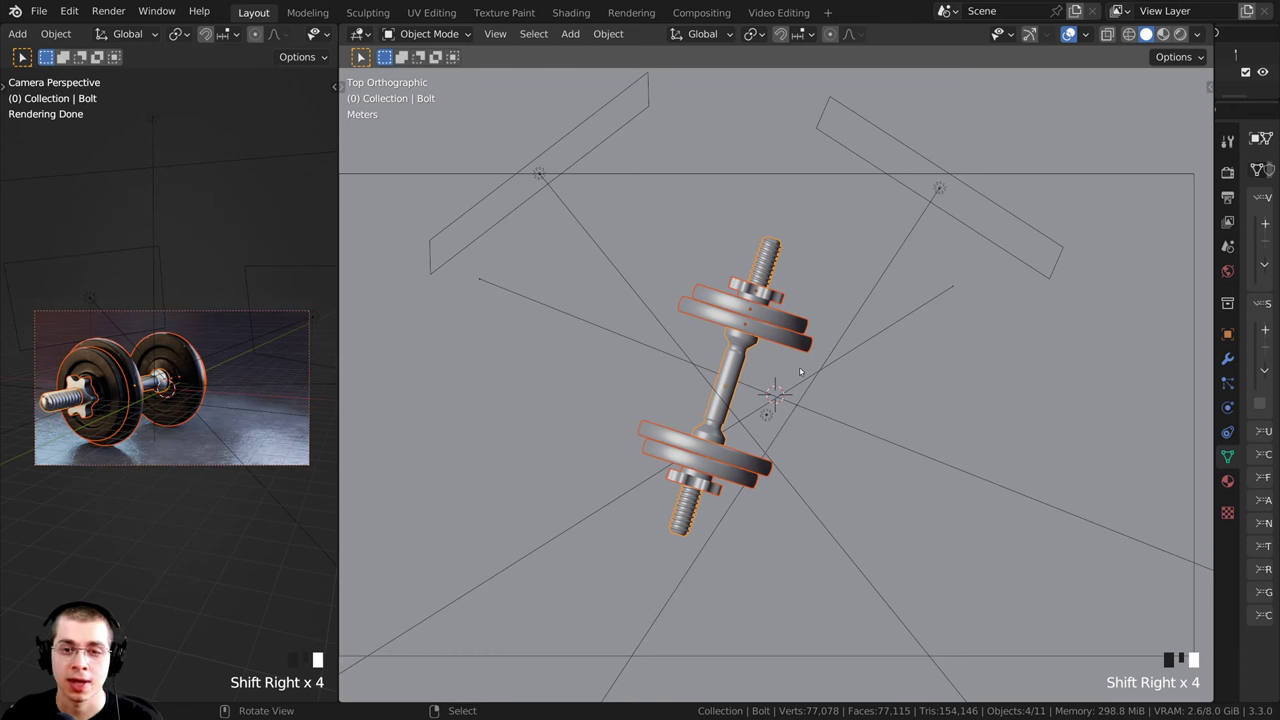
key(shift+d)
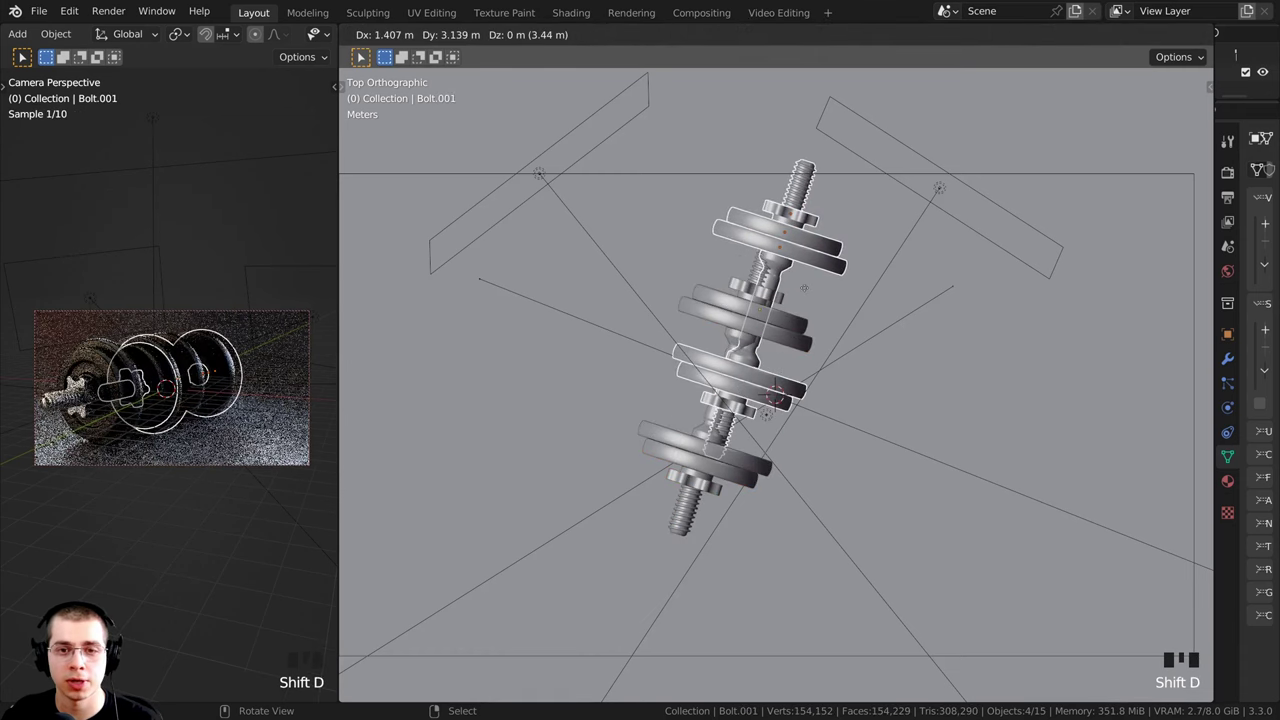
key(Escape)
Step: Rotate the duplicate dumbbell clockwise in top view so it lies crosswise behind the original, and shift it slightly along negative Y
key(r)
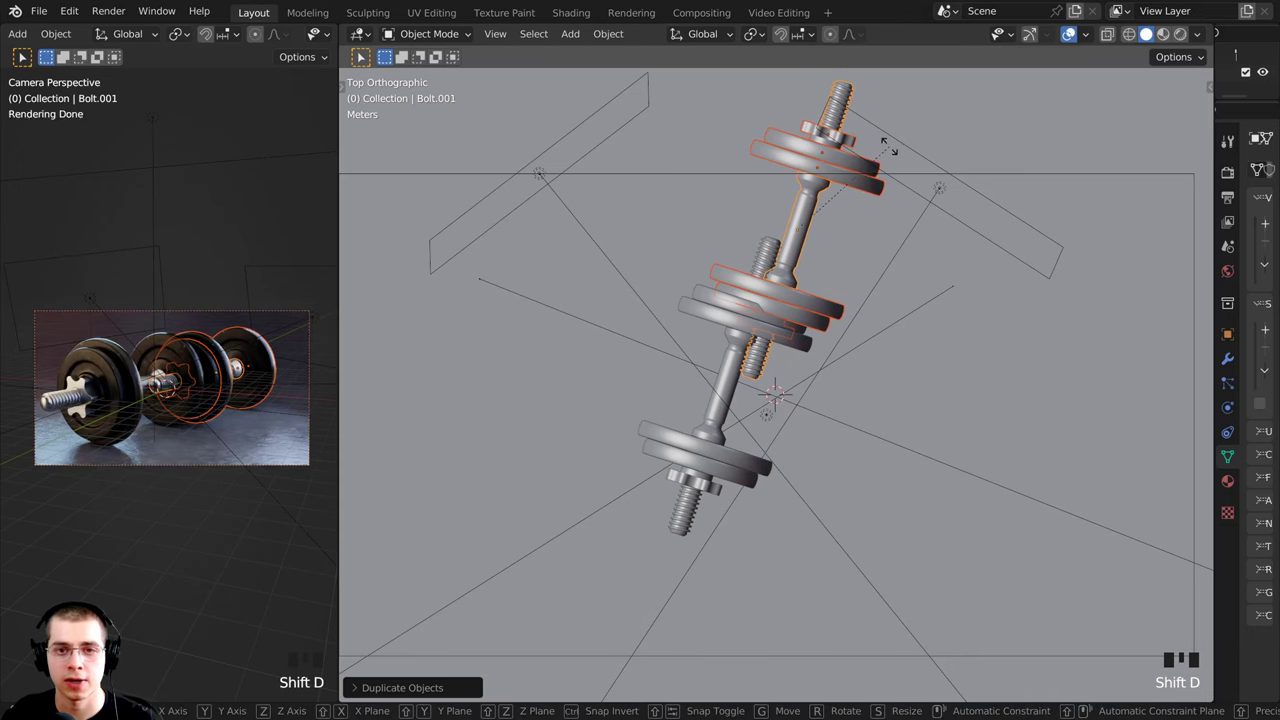
click(882, 355)
key(g)
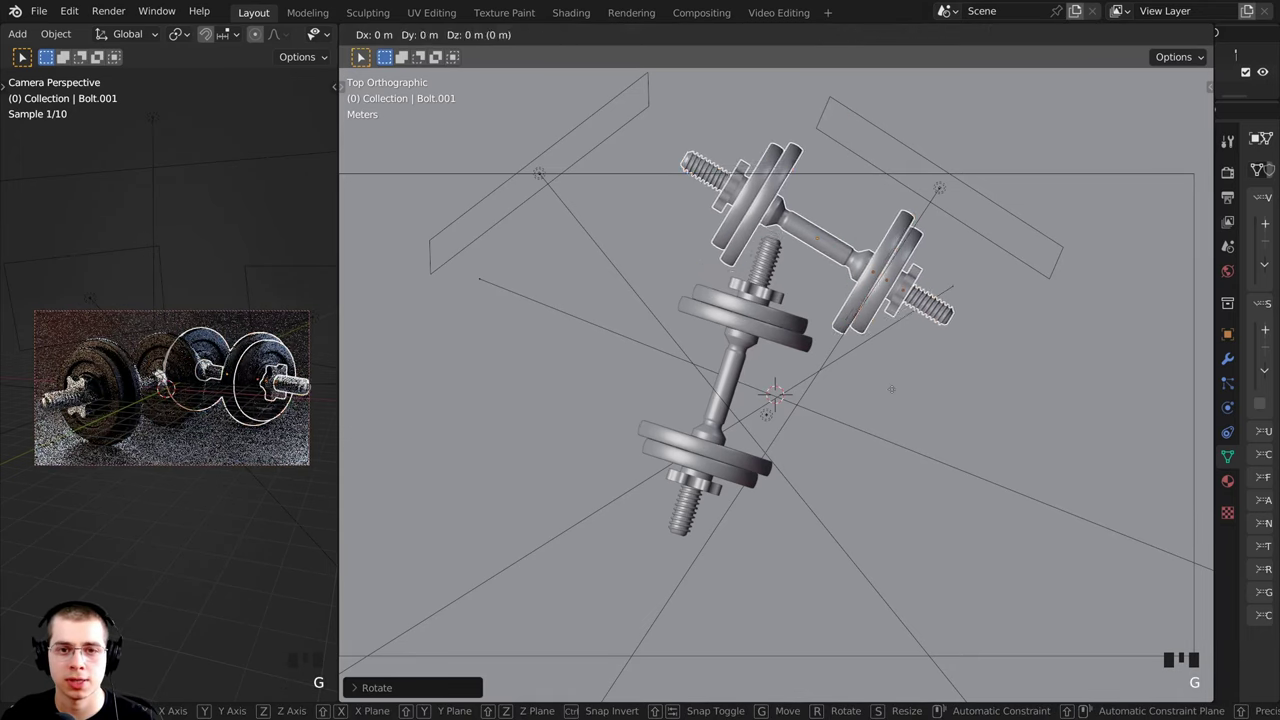
click(875, 422)
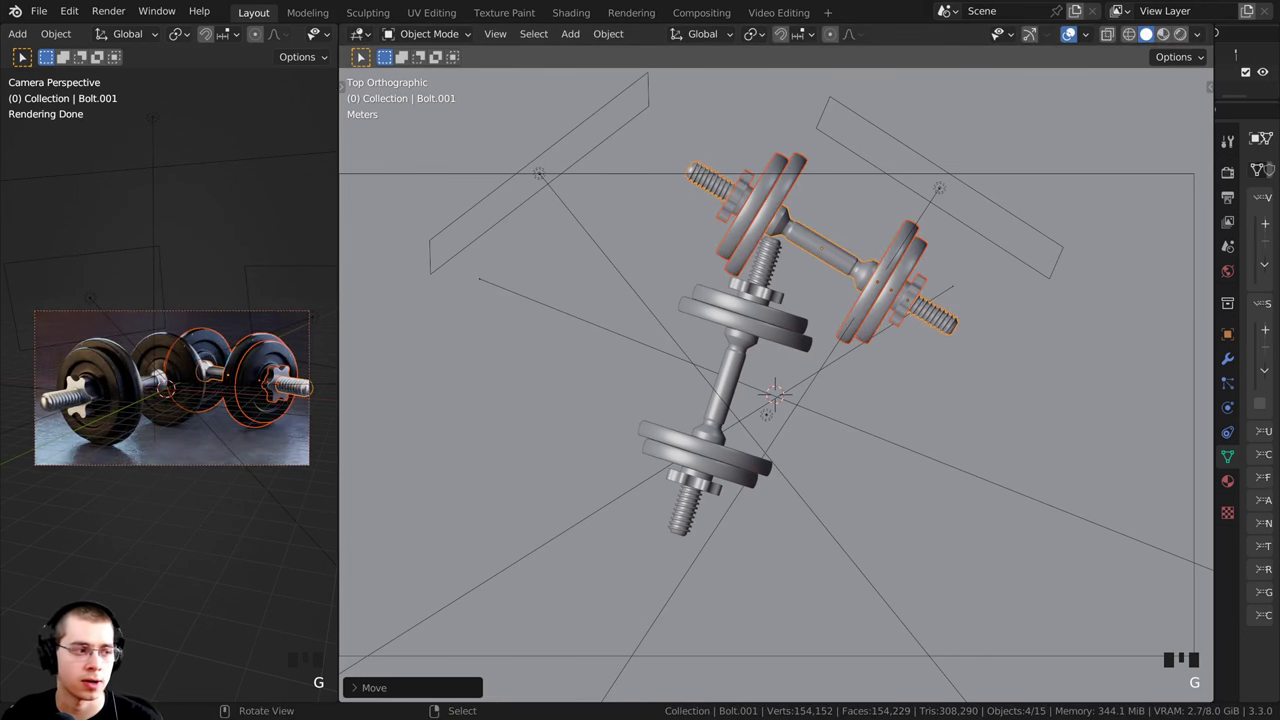
Step: Fine-tune the duplicate dumbbell's rotation and position in top view so it sits close behind the original's threaded end
shift+middle_drag(898, 116, 820, 169)
scroll(820, 168, up, 3)
key(r)
click(835, 196)
key(g)
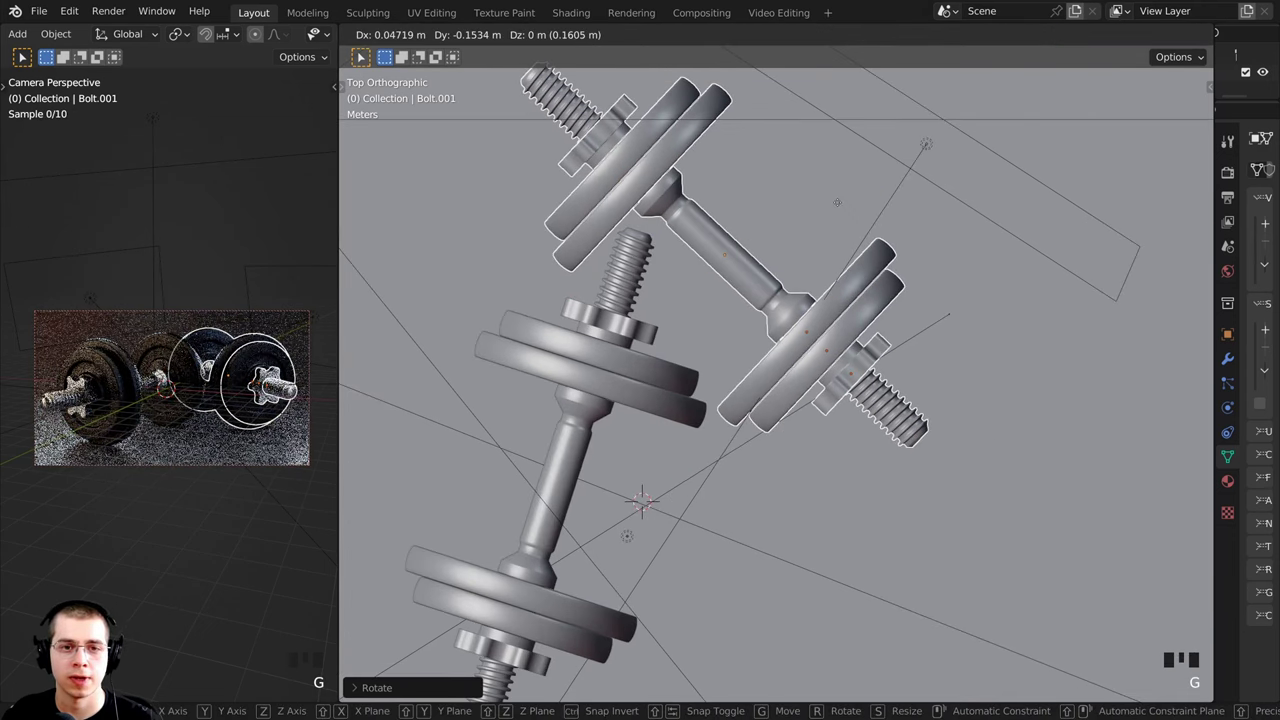
click(840, 203)
click(852, 196)
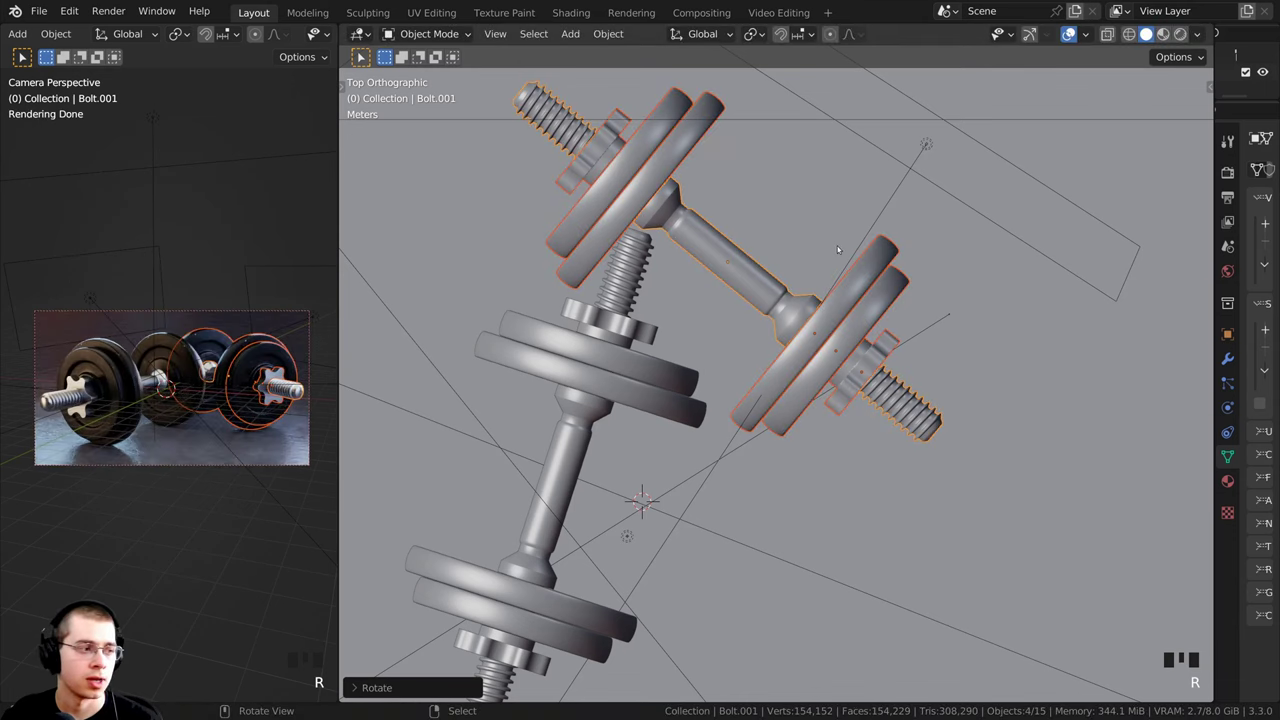
key(g)
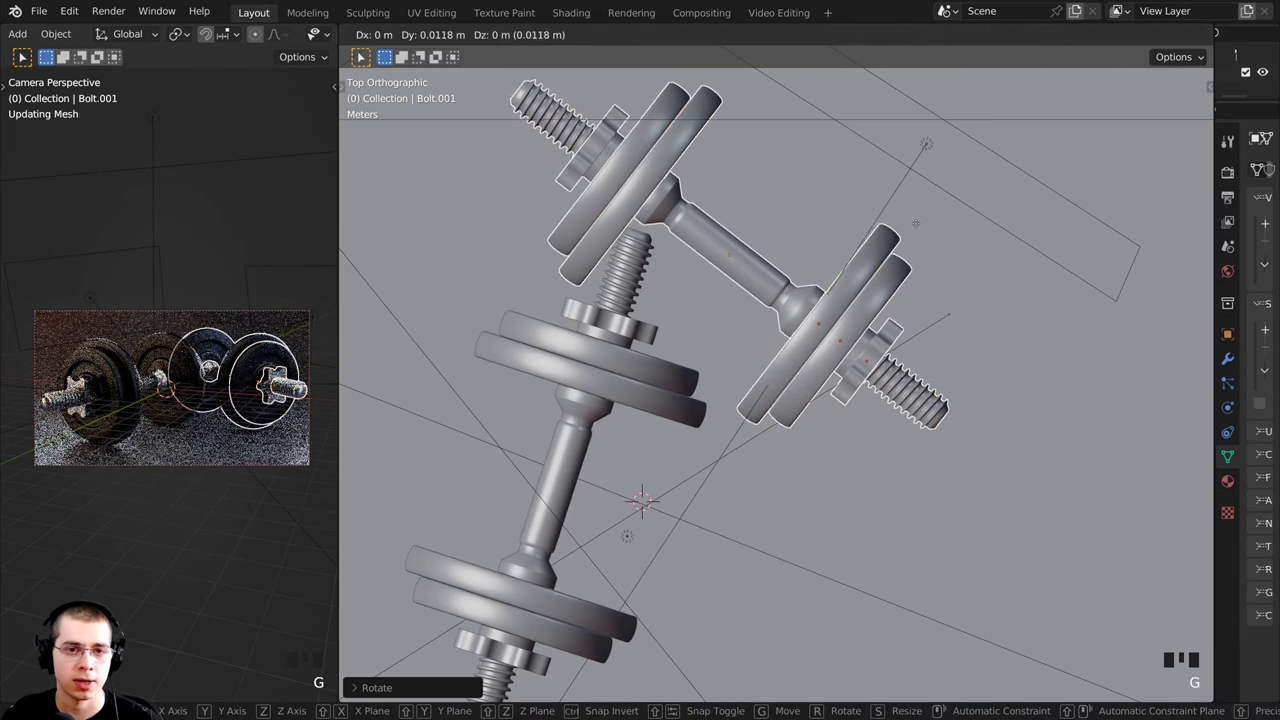
click(912, 241)
Step: Widen the camera viewport, select the camera and move it higher and toward positive X and Y
scroll(773, 339, down, 1)
shift+middle_drag(772, 339, 732, 232)
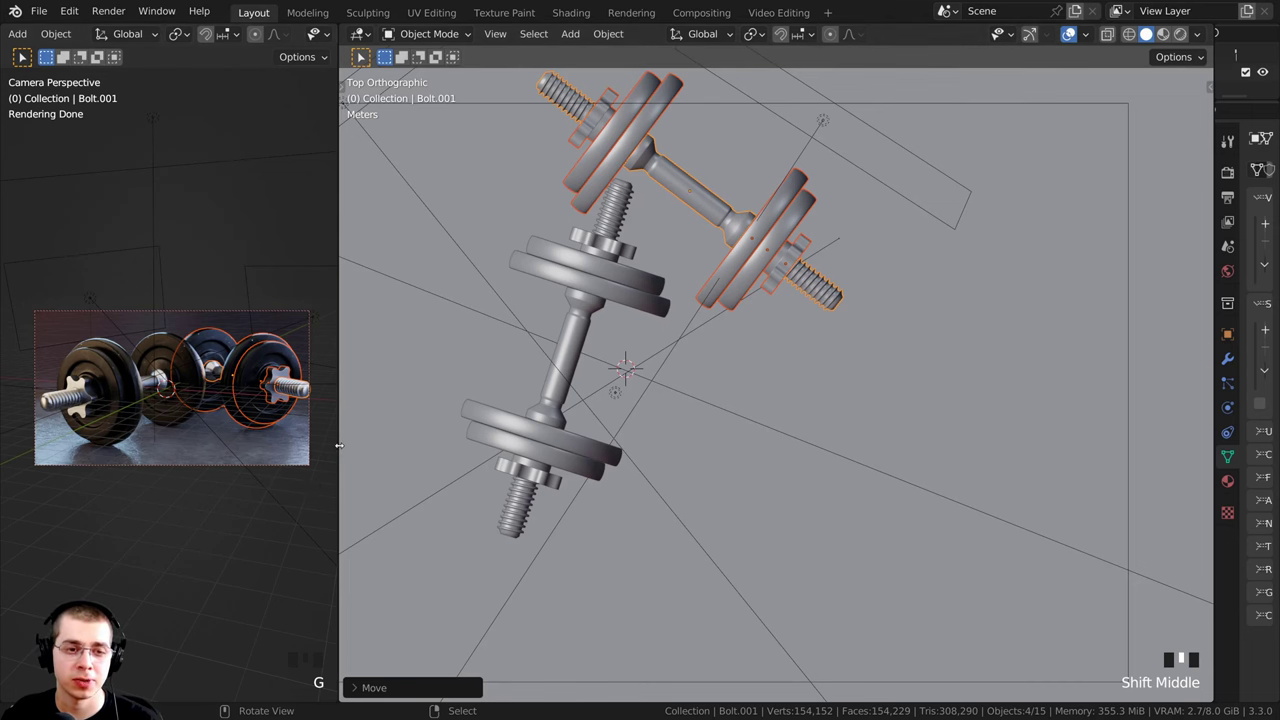
drag(339, 446, 515, 446)
scroll(278, 505, up, 1)
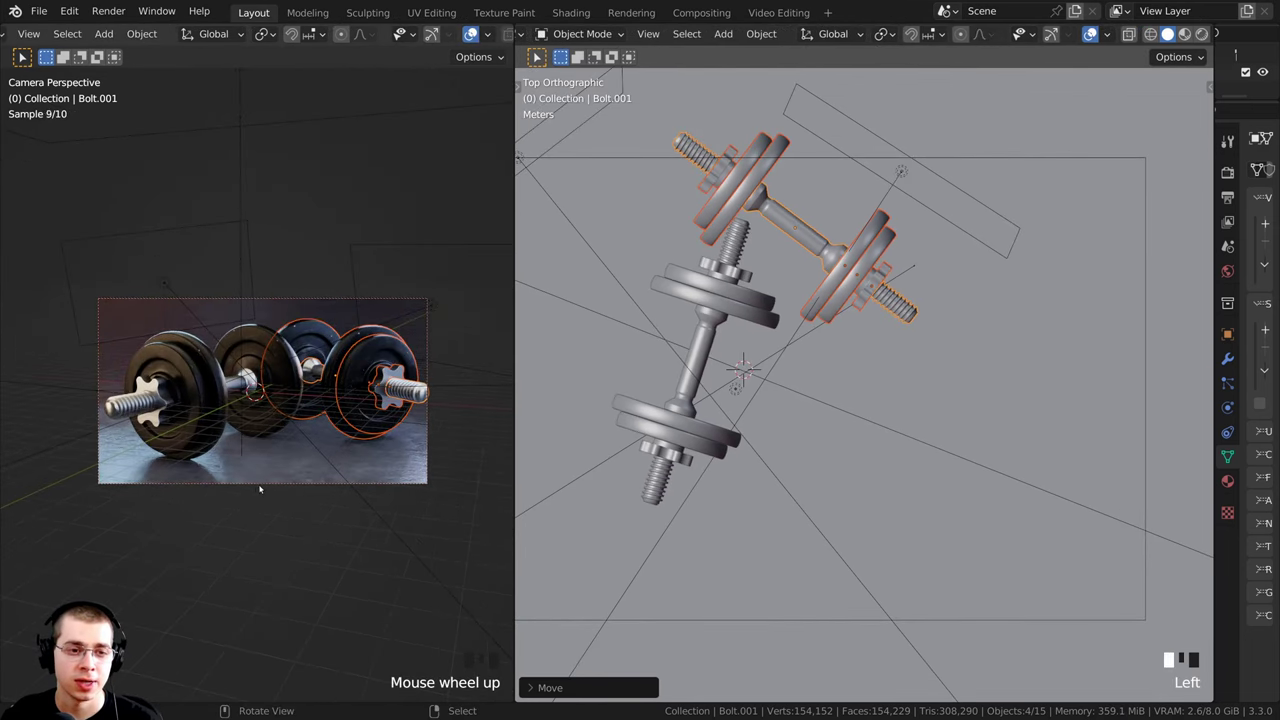
right_click(314, 486)
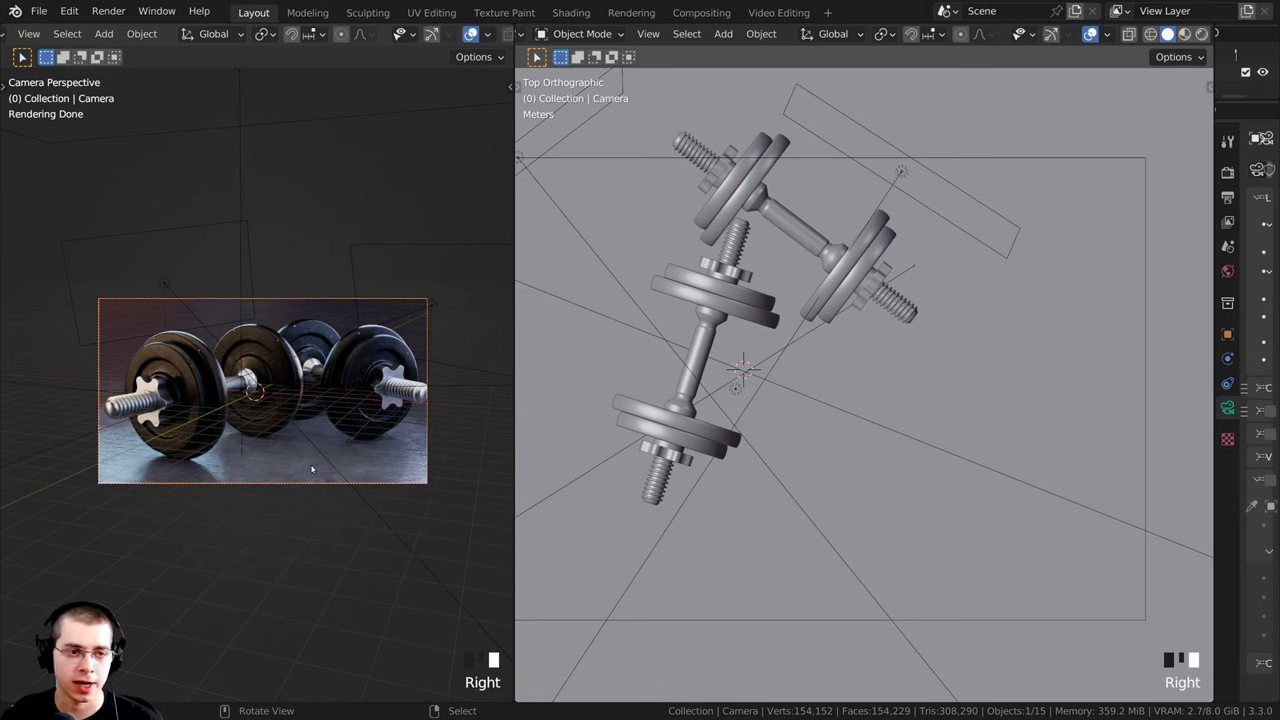
key(g)
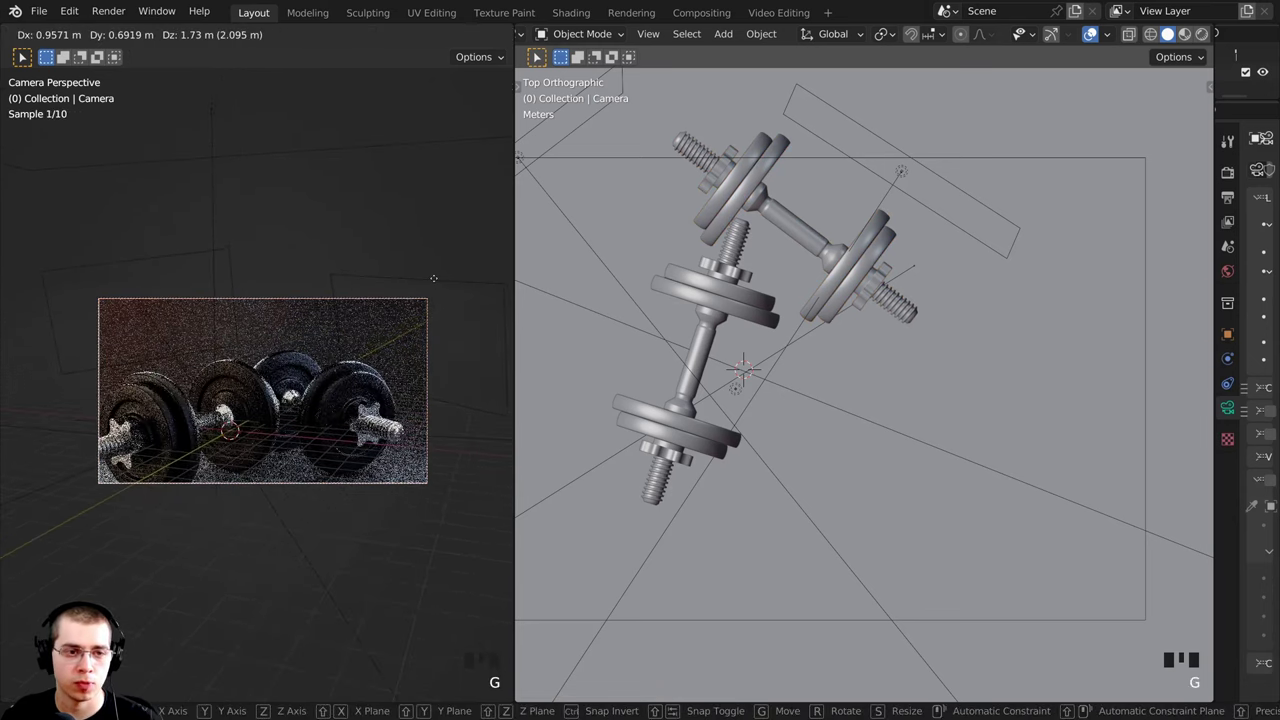
click(432, 289)
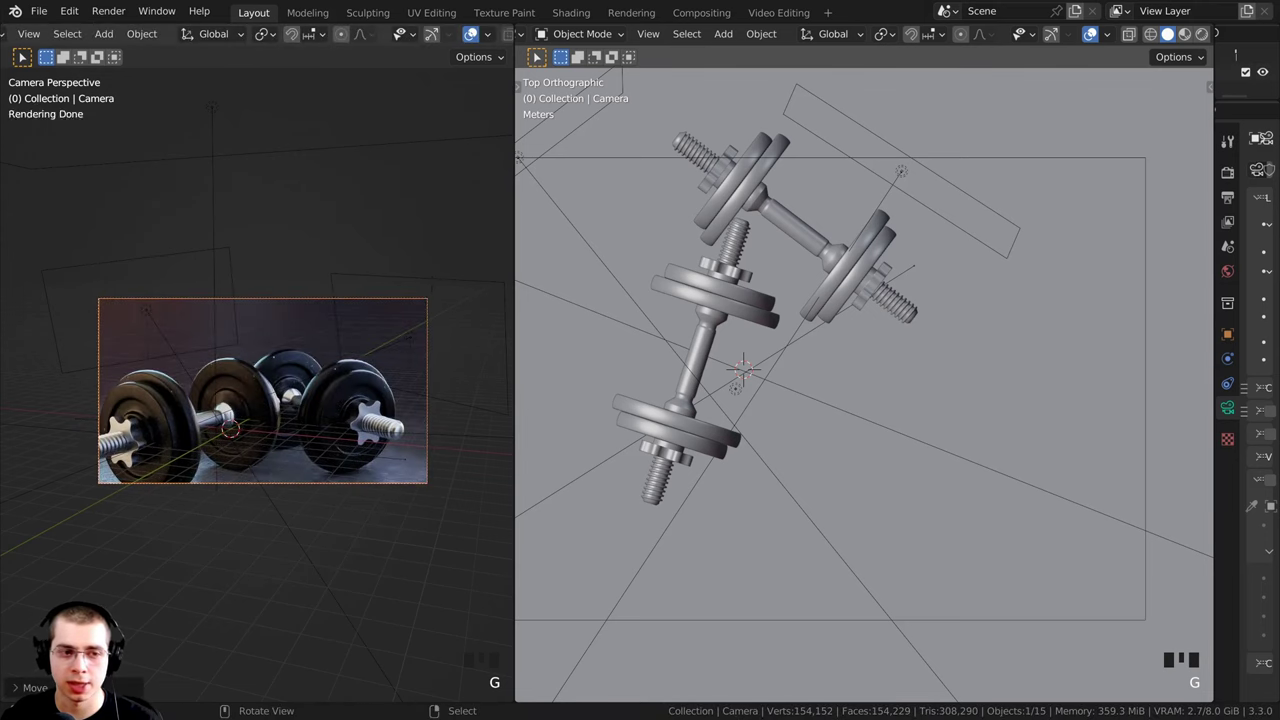
Step: Tilt the camera down toward the dumbbells with trackball rotation, raise it a little more and re-aim it
key(r)
key(r)
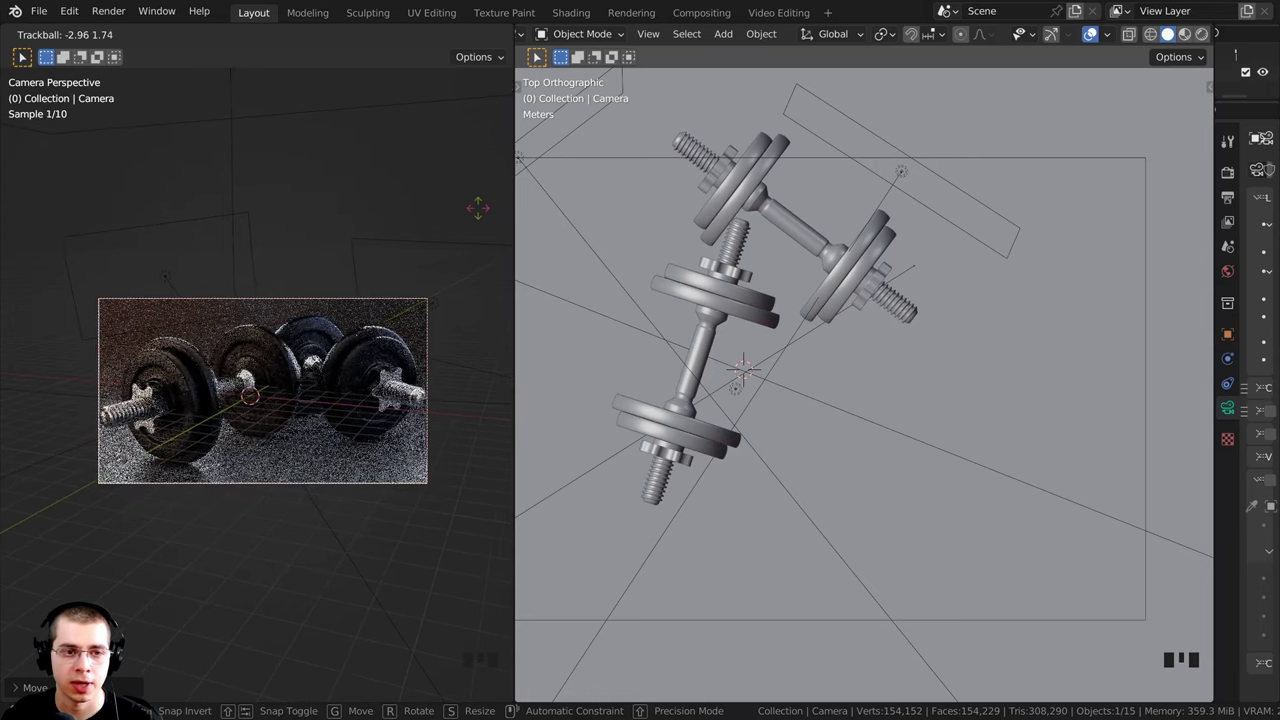
click(451, 268)
key(g)
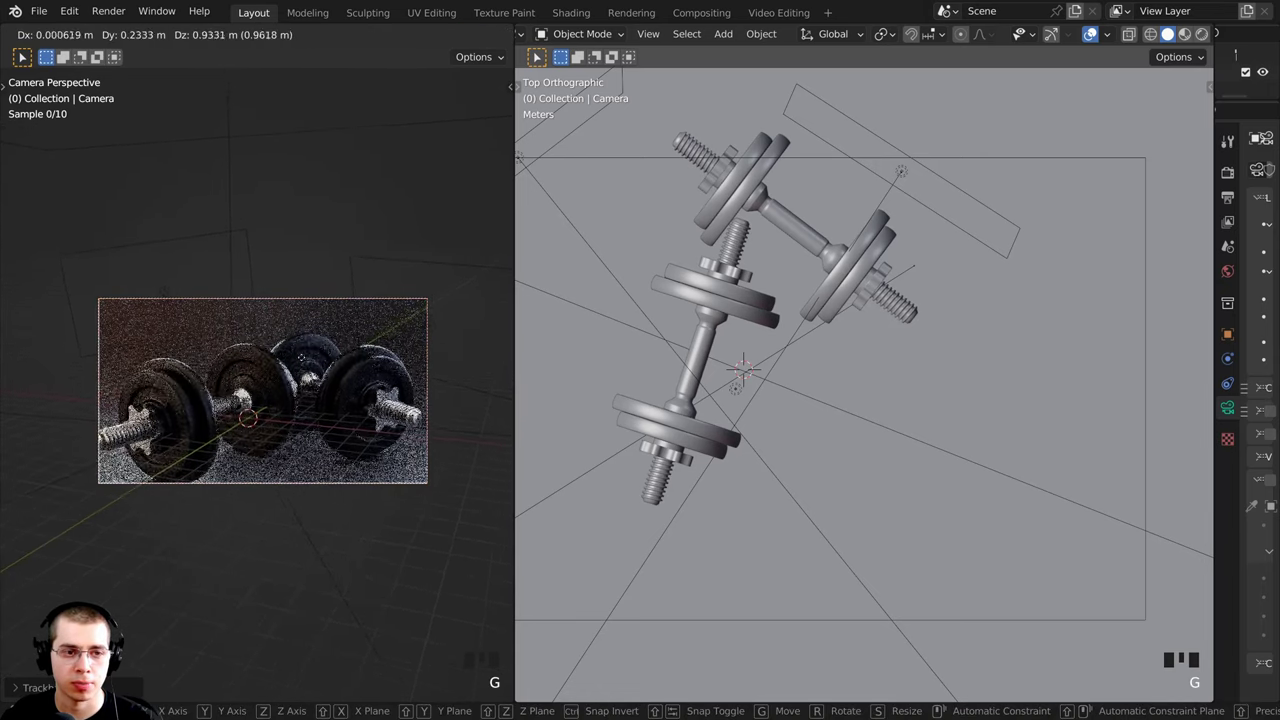
click(312, 268)
key(r)
key(r)
click(314, 250)
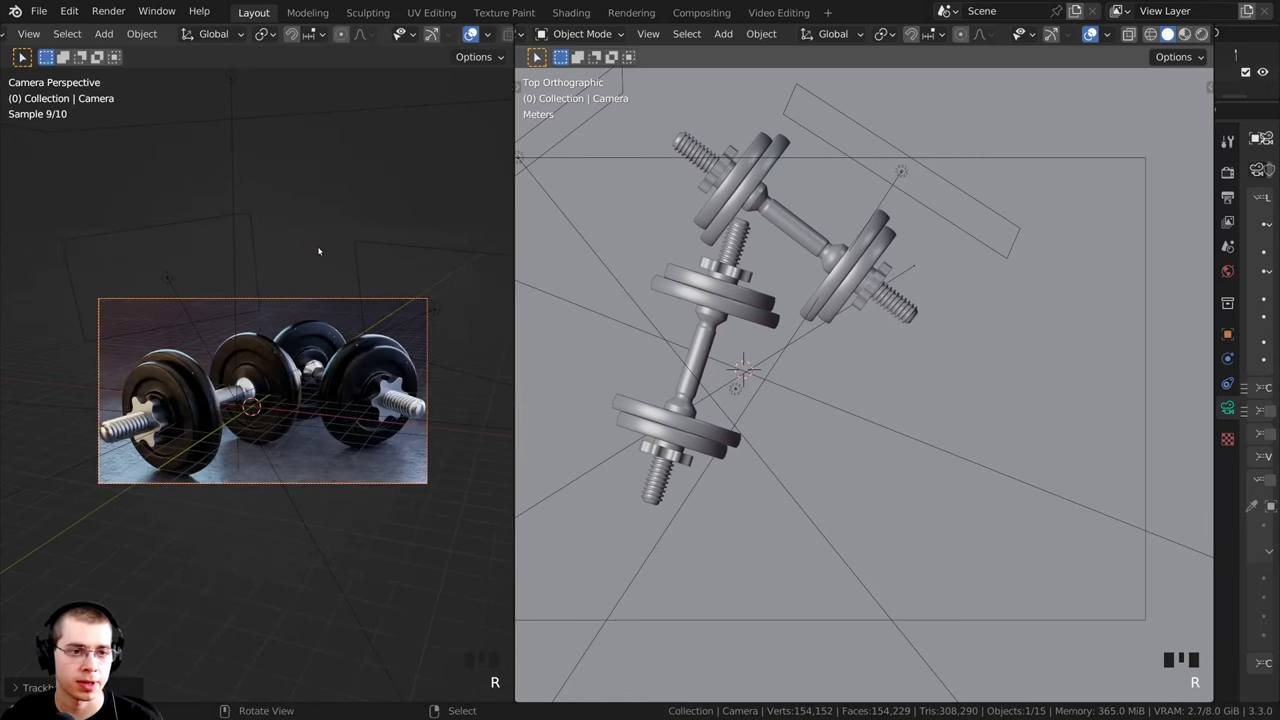
Step: Pull the camera back along its local Z axis and nudge it sideways until both dumbbells fit centred in the frame
key(g)
click(319, 317)
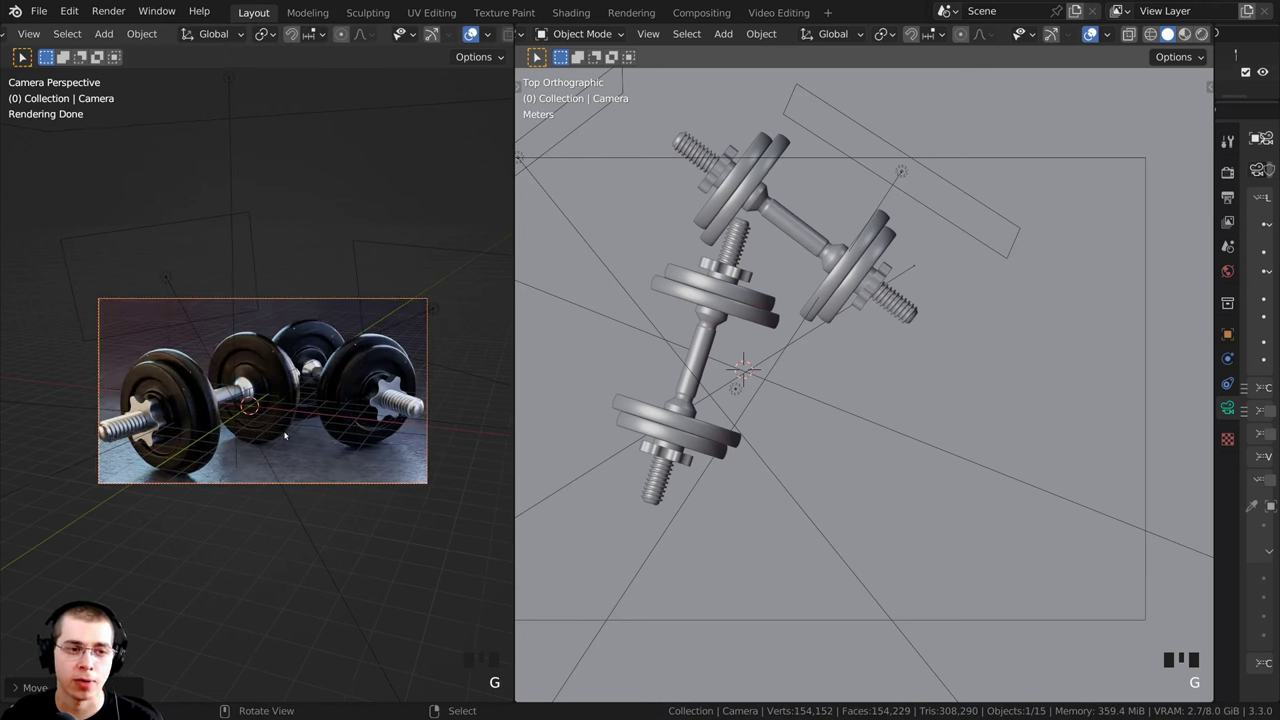
key(g)
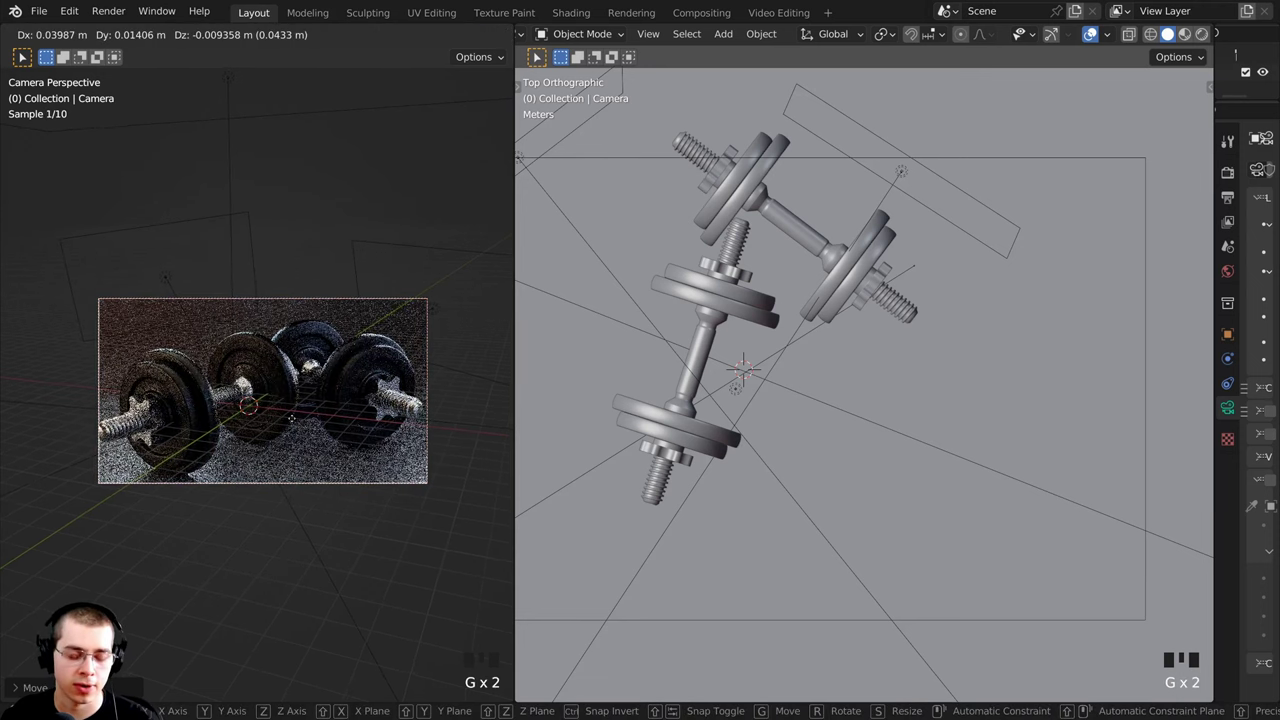
key(z)
key(z)
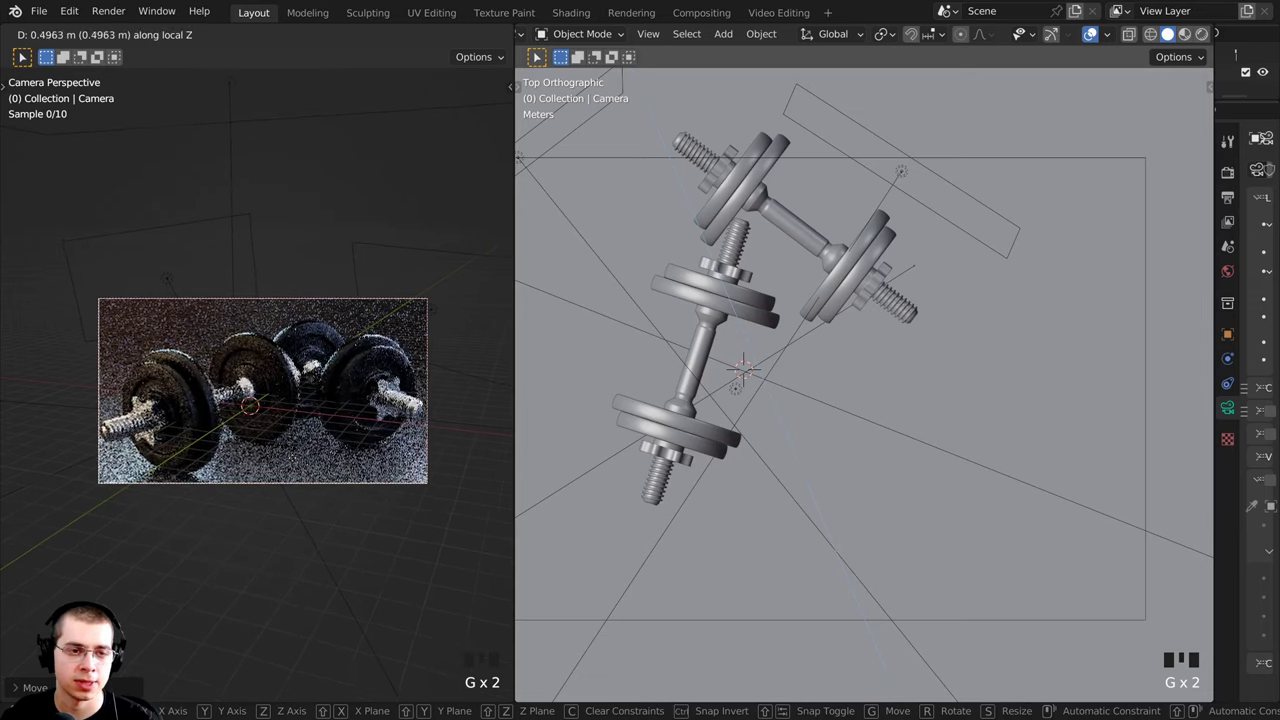
click(294, 504)
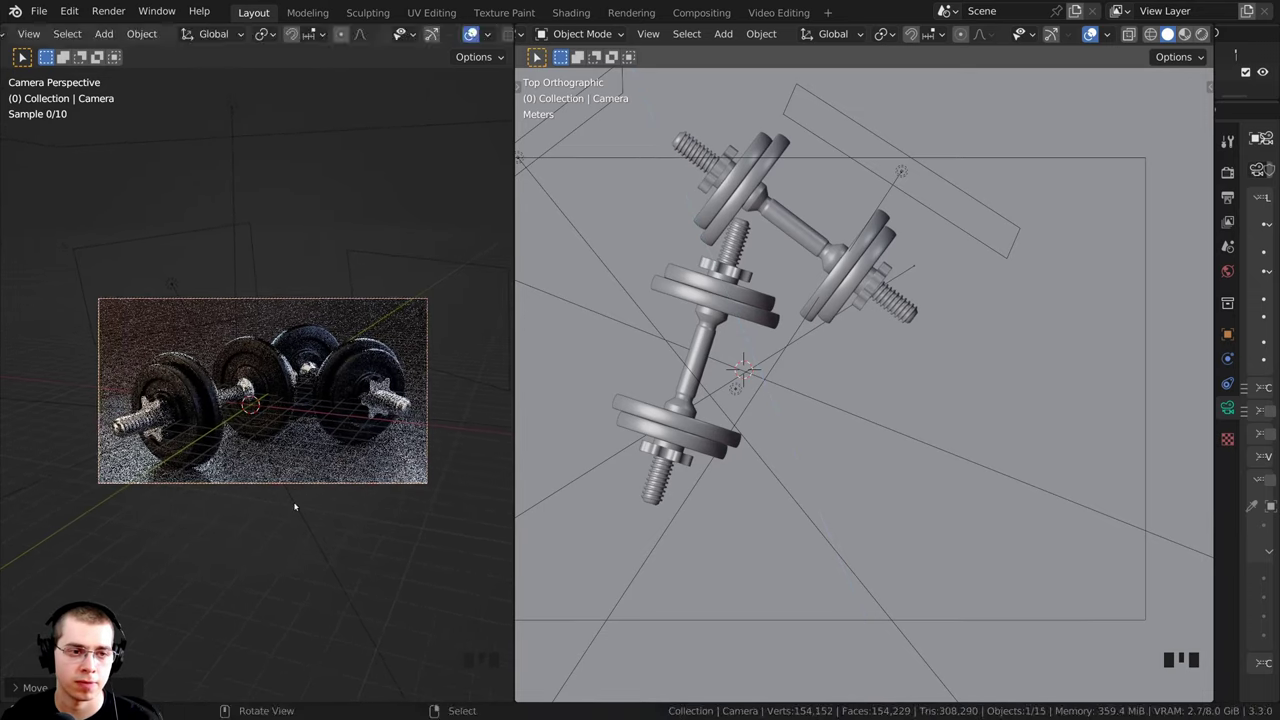
key(g)
click(355, 504)
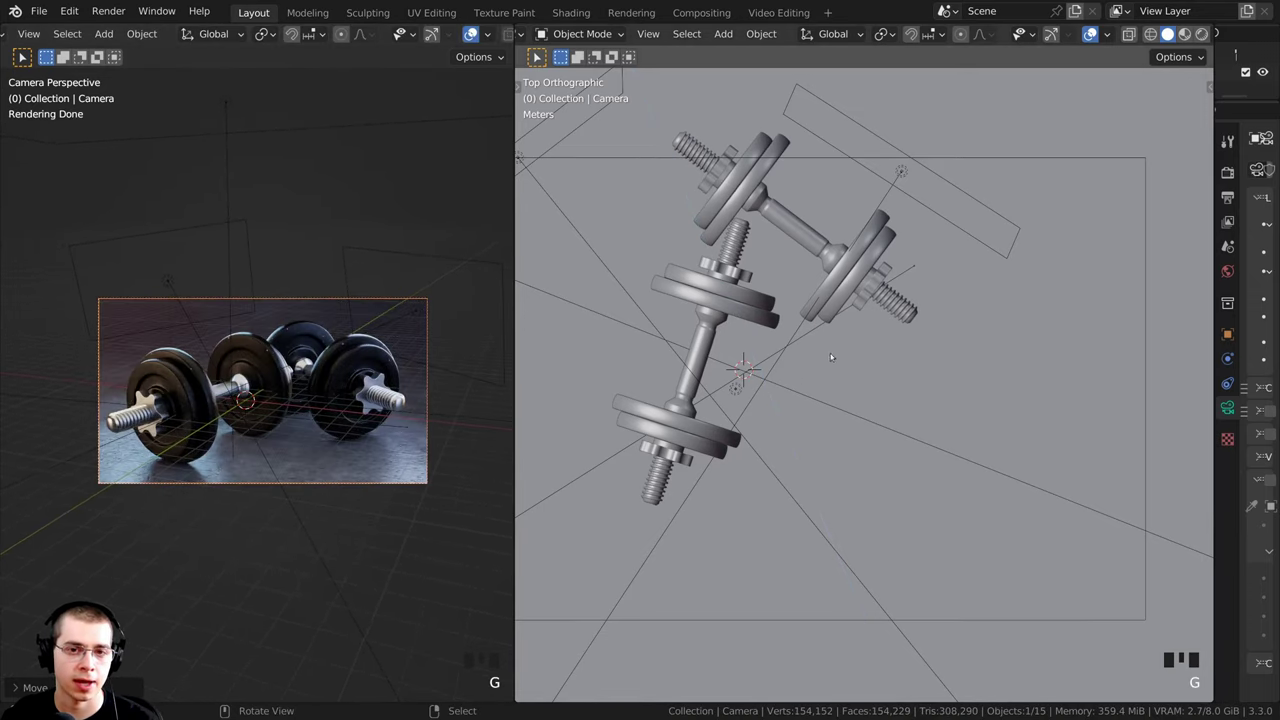
Step: Examine the scratches and white specks on the duplicate dumbbell's plates up close in the camera view
scroll(459, 318, up, 3)
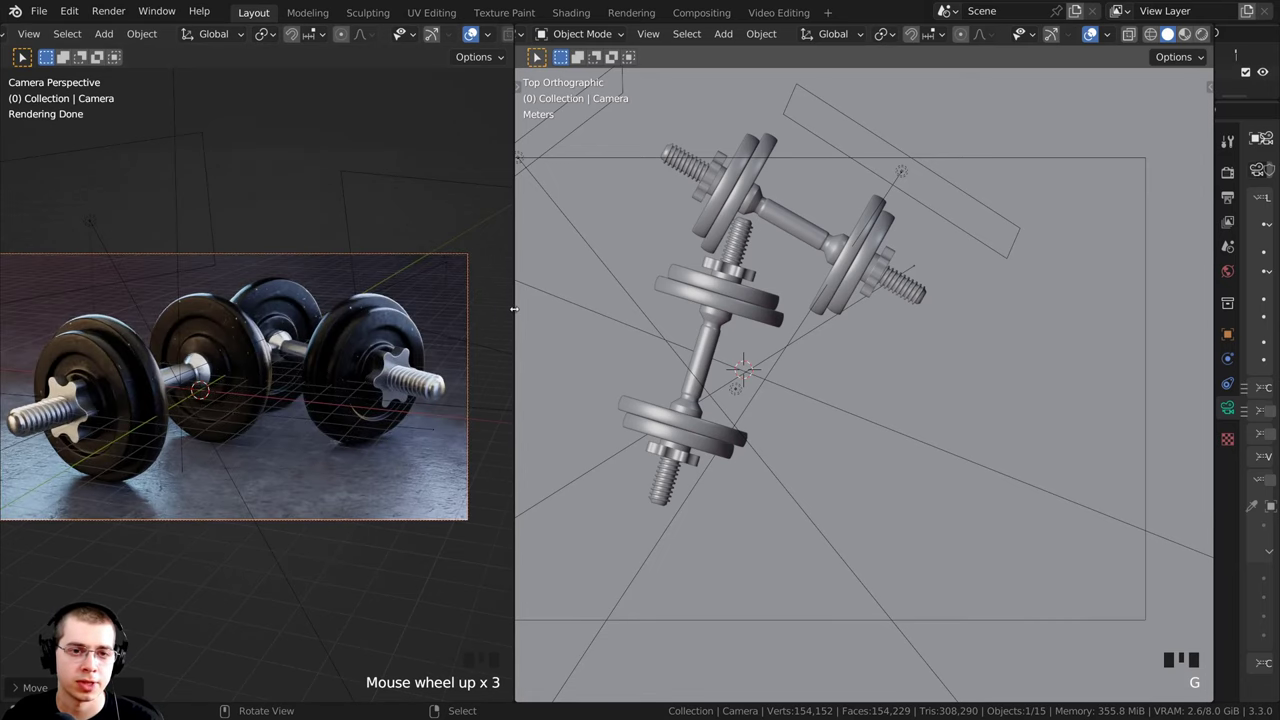
drag(513, 309, 324, 309)
shift+middle_drag(225, 352, 148, 374)
scroll(220, 362, up, 4)
scroll(148, 374, up, 5)
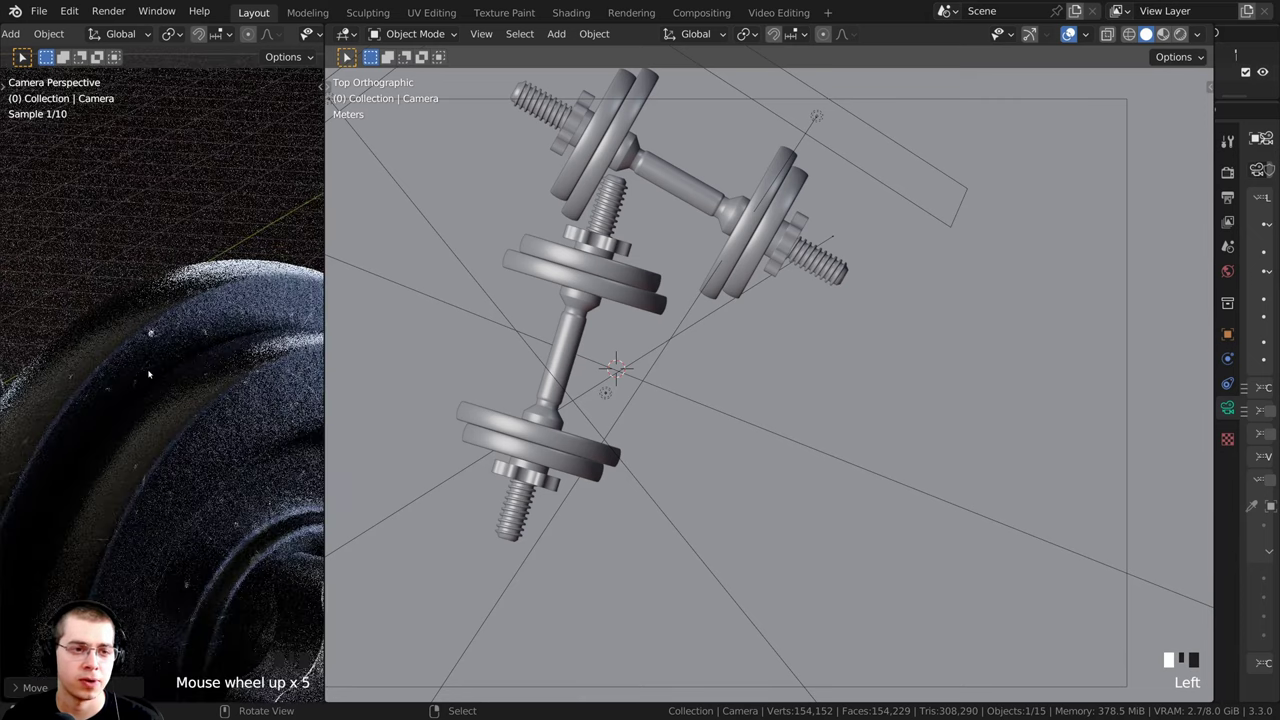
scroll(148, 374, up, 3)
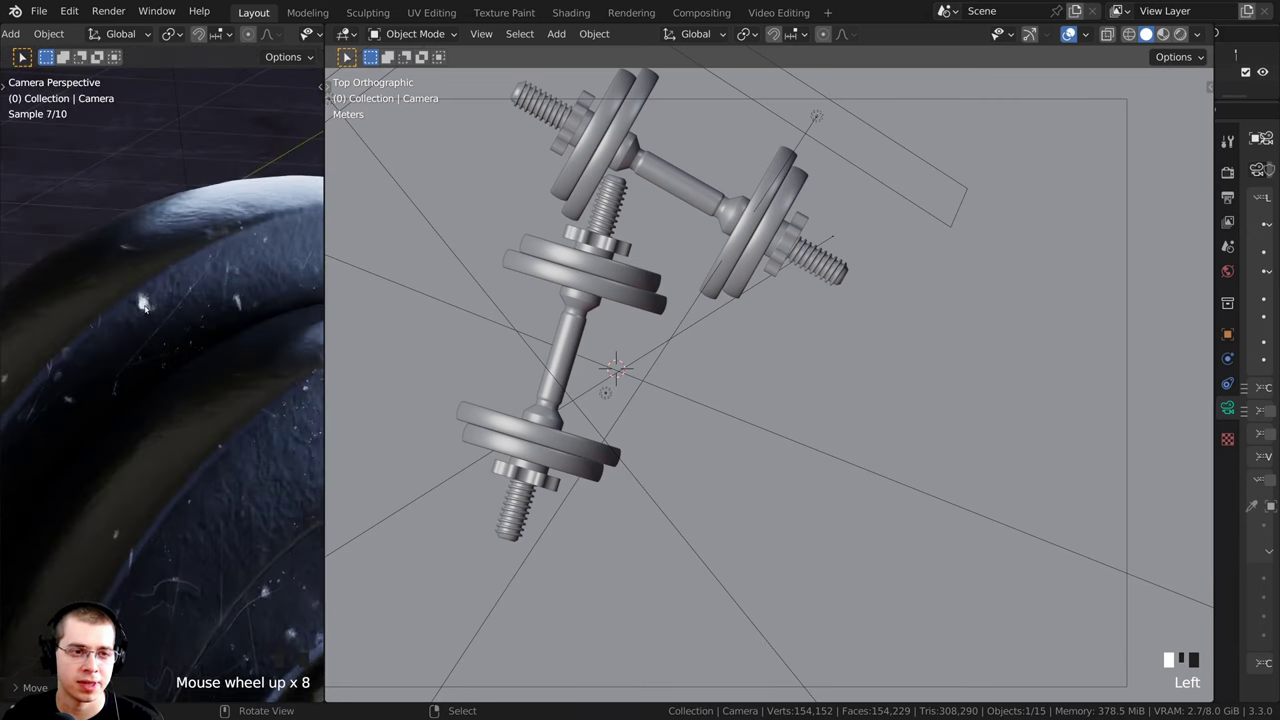
scroll(177, 354, down, 1)
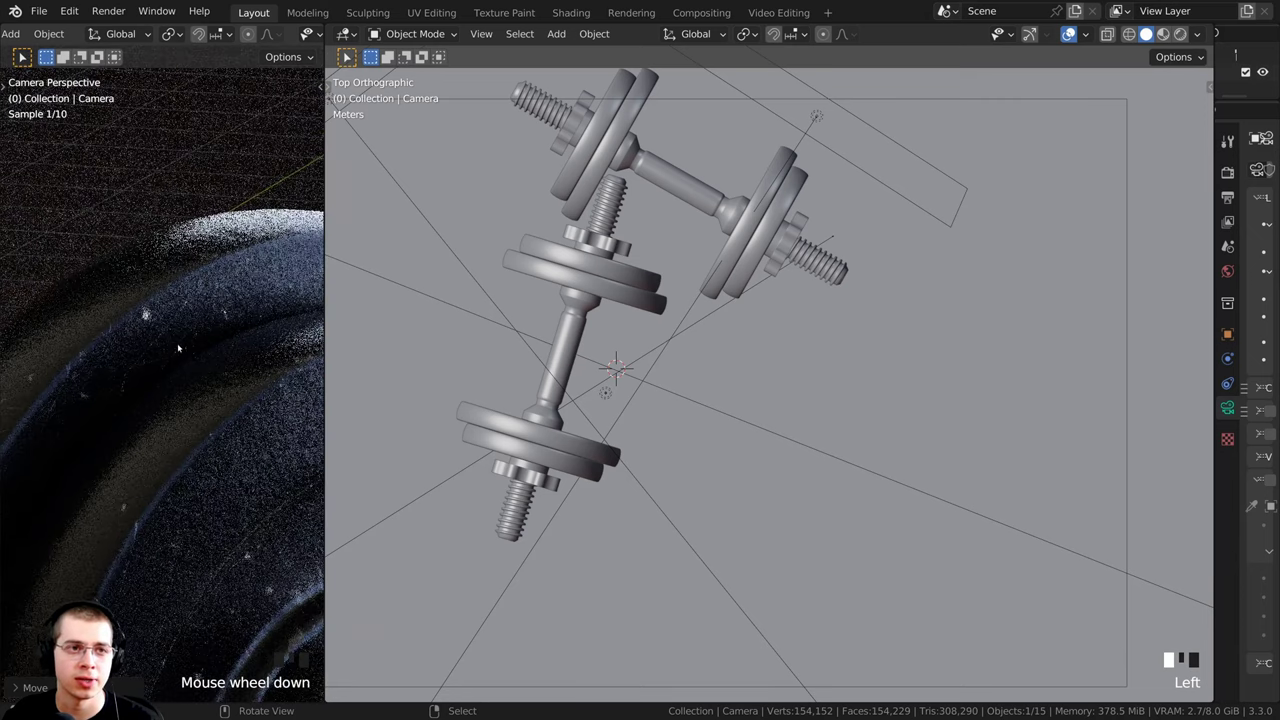
Step: Open the Dark Metal shader nodes of the duplicate's inner plates and preview the ColorRamp's output directly on the surface
right_click(178, 350)
scroll(174, 330, down, 4)
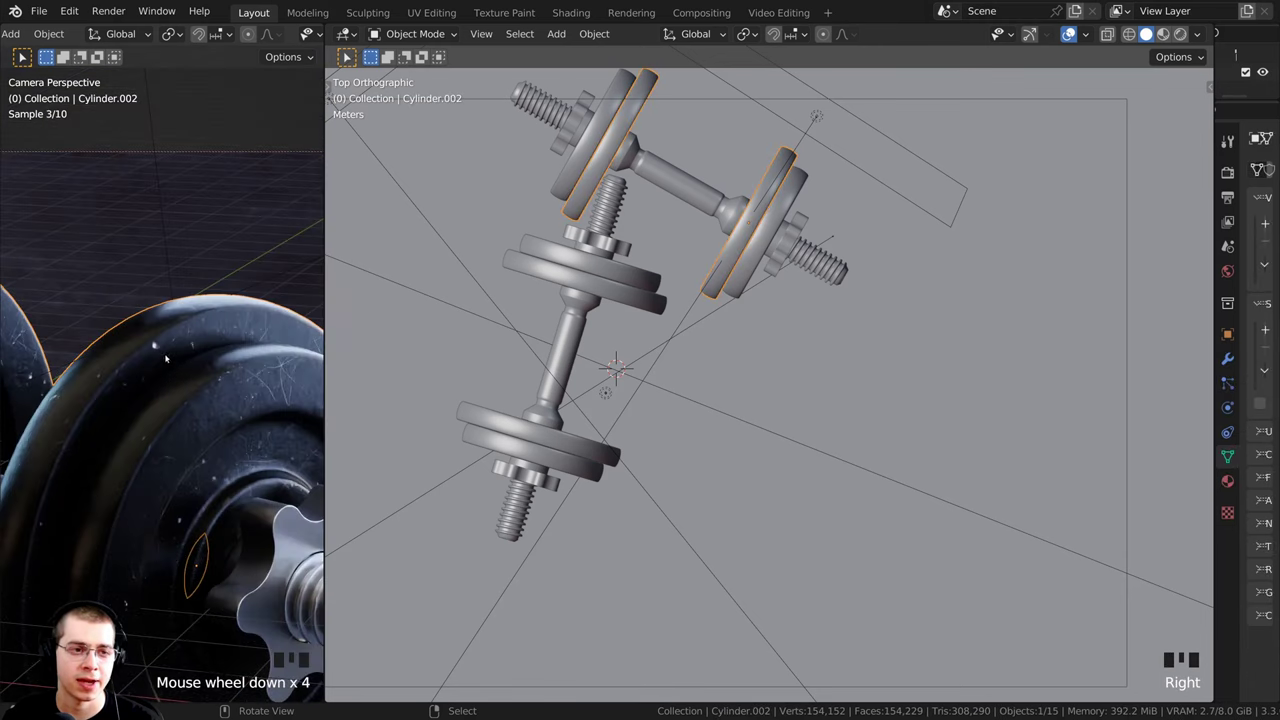
click(574, 12)
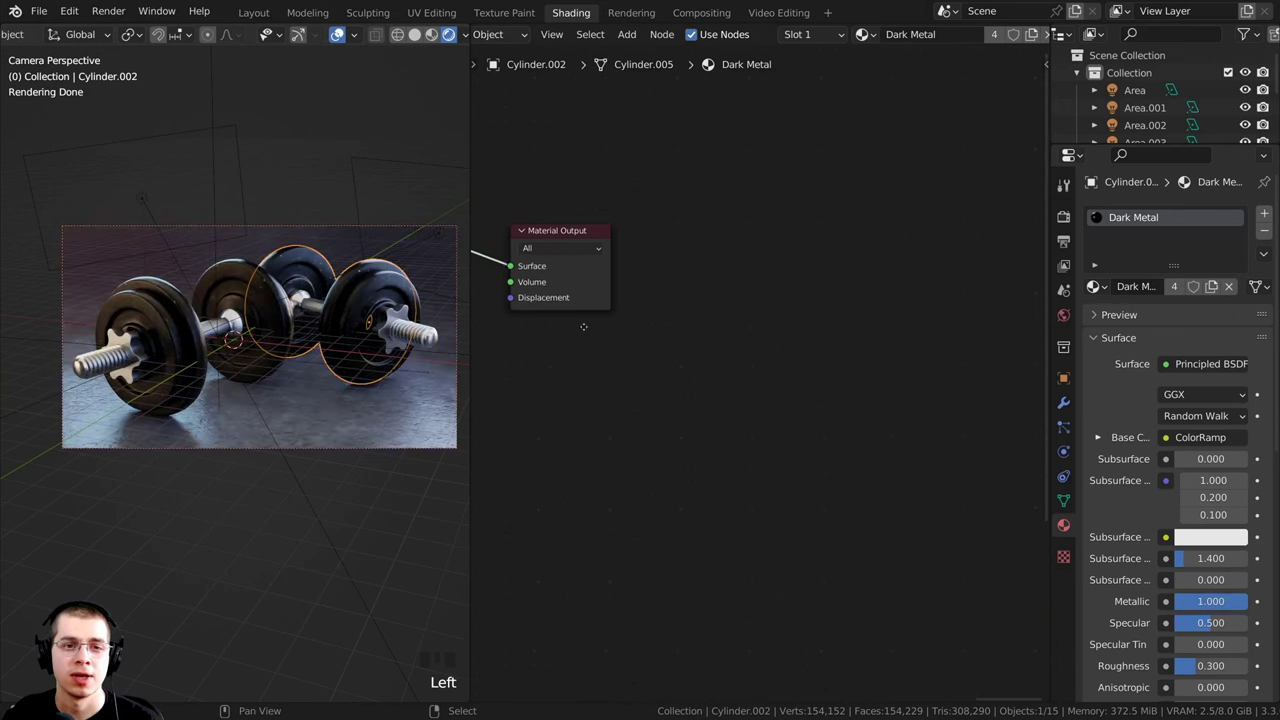
middle_drag(584, 327, 806, 389)
scroll(800, 390, down, 2)
middle_drag(503, 422, 867, 487)
scroll(766, 494, up, 5)
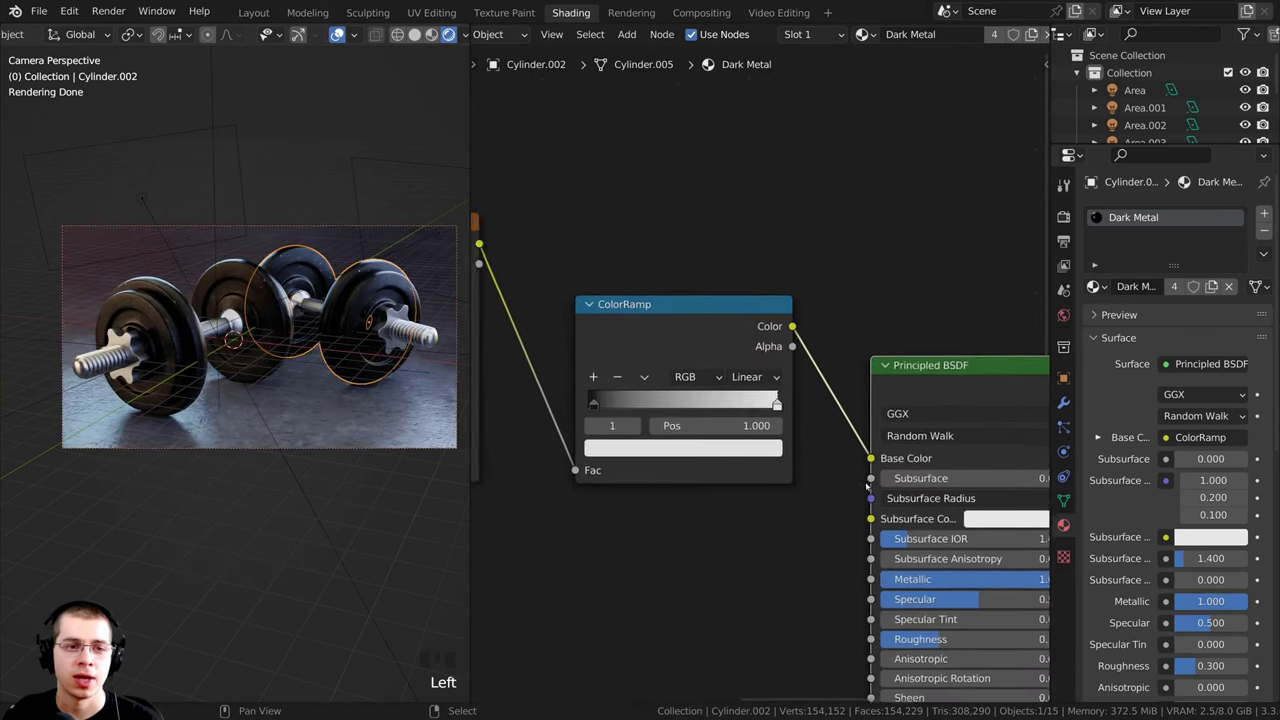
scroll(725, 348, up, 1)
ctrl+shift+click(707, 338)
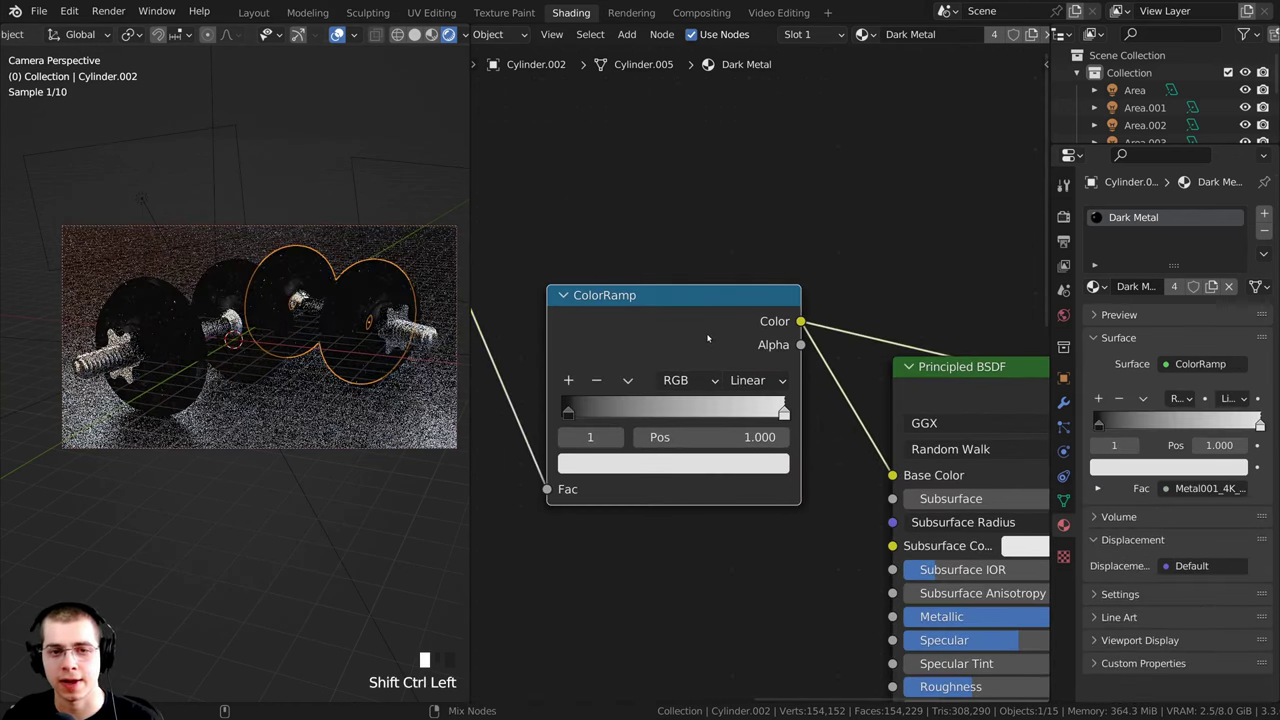
Step: Darken the ColorRamp's light stop to a value of about 0.33 while checking the plates up close, and select its dark stop
scroll(240, 420, up, 3)
shift+middle_drag(280, 400, 230, 428)
scroll(230, 428, up, 5)
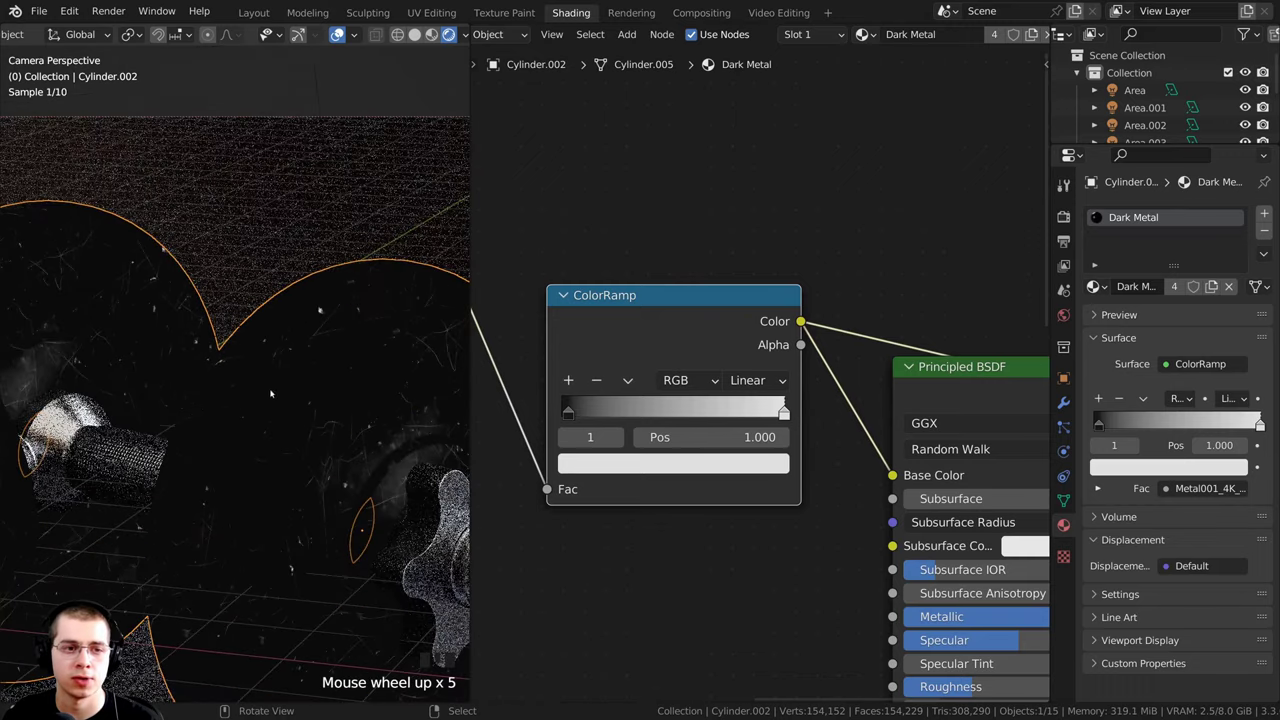
scroll(230, 428, up, 2)
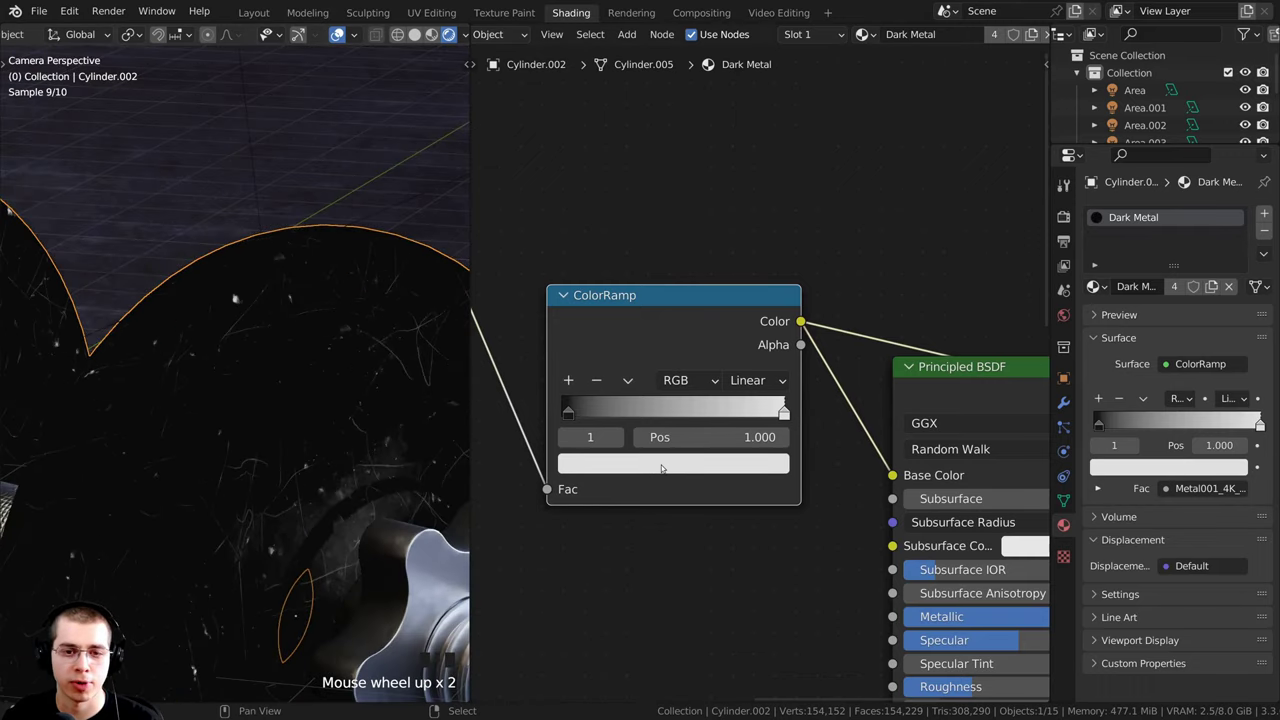
click(666, 464)
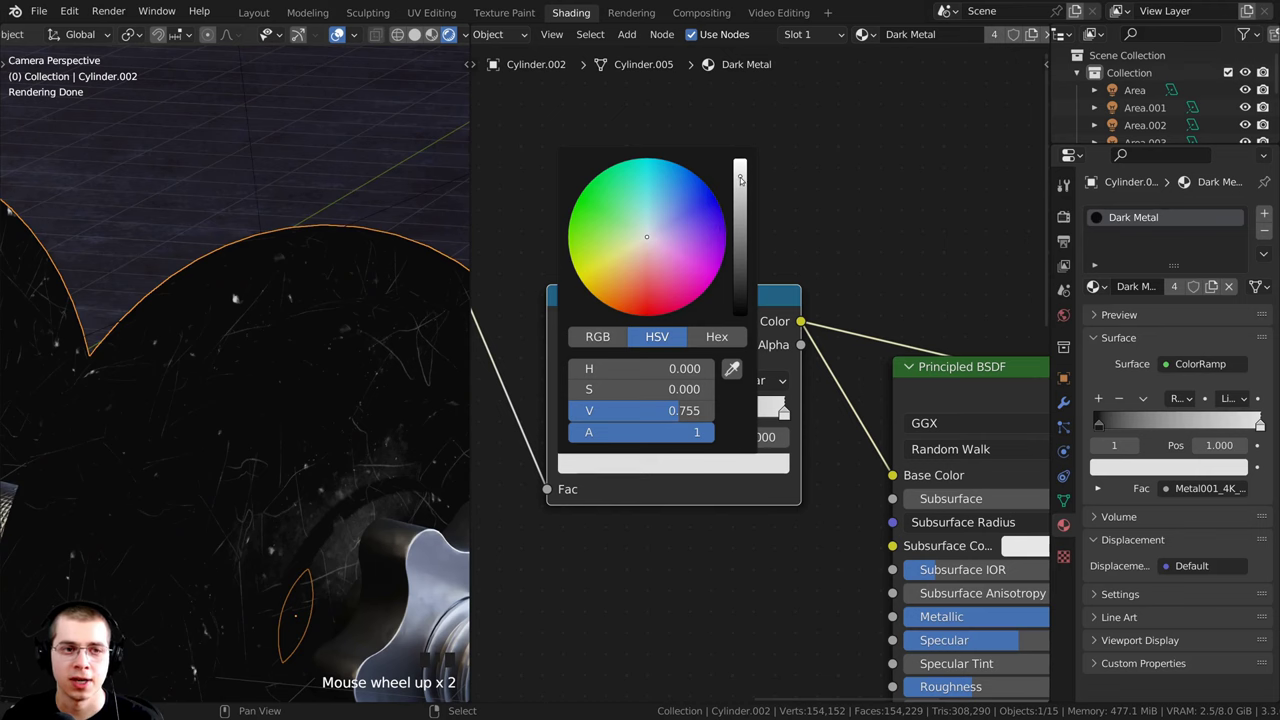
drag(740, 178, 740, 221)
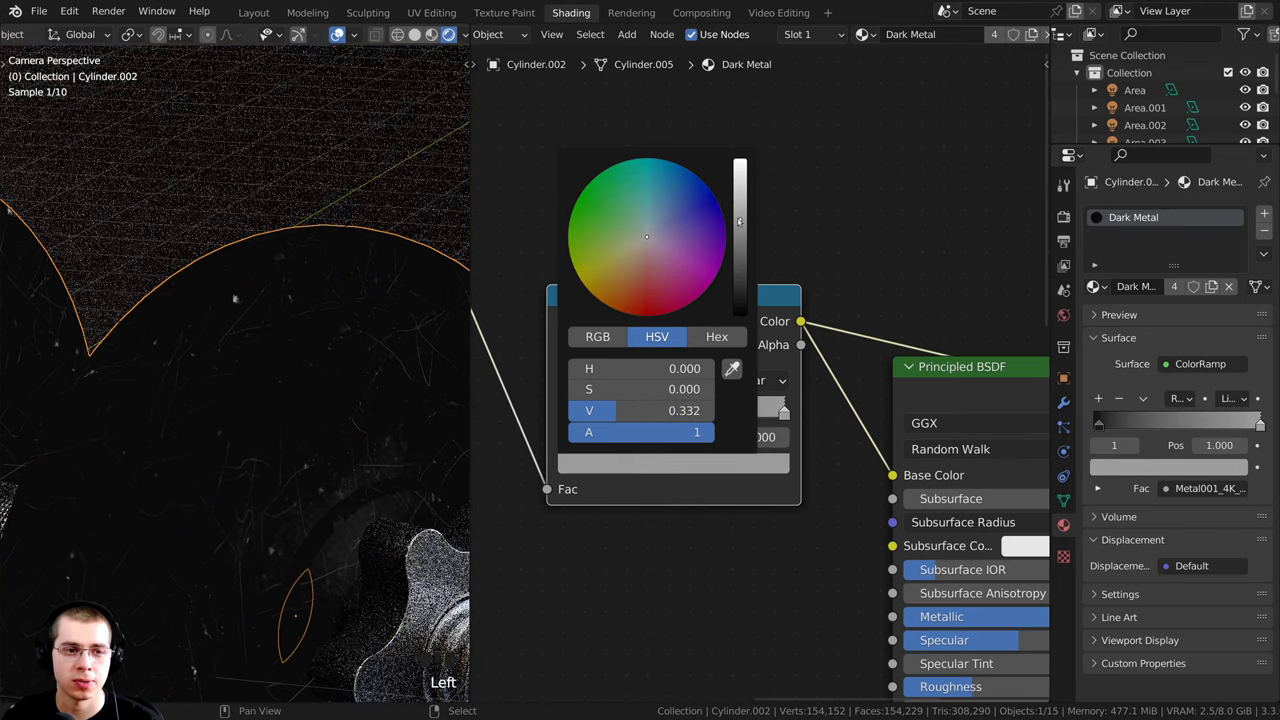
click(567, 412)
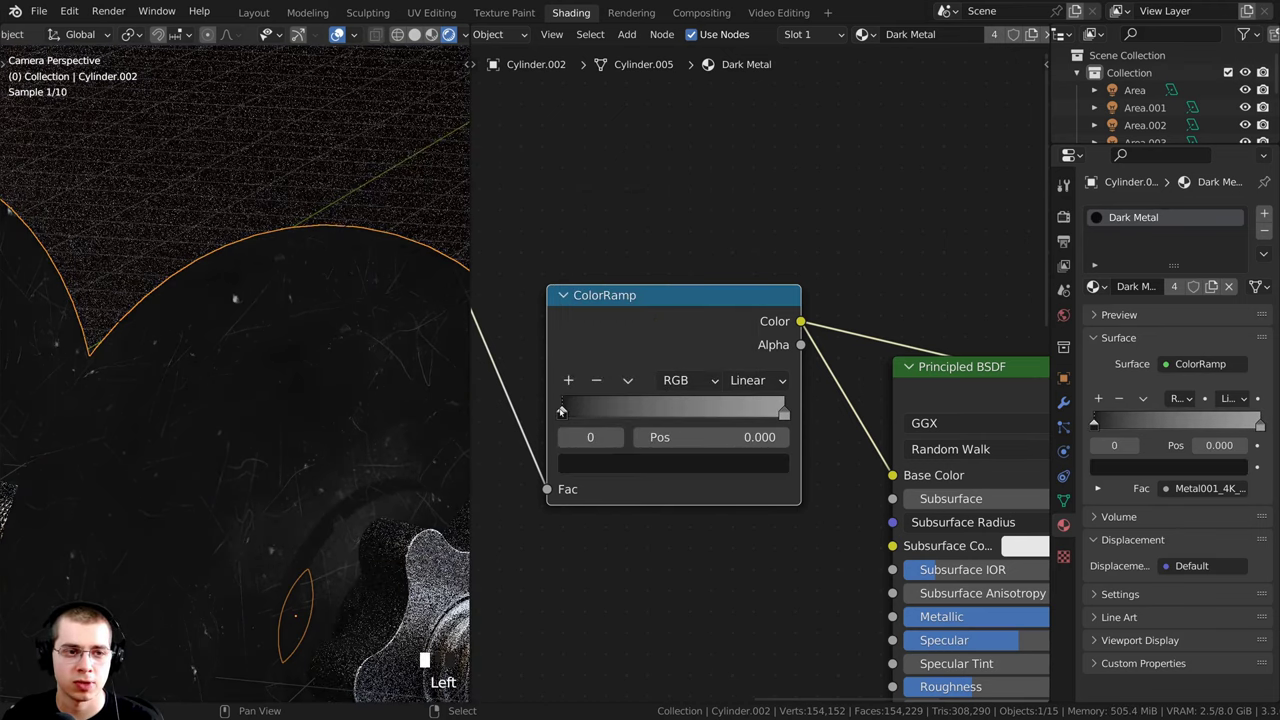
Step: Shift the ColorRamp's dark stop to position 0.013 and preview the Principled BSDF on the plates again
scroll(413, 412, down, 3)
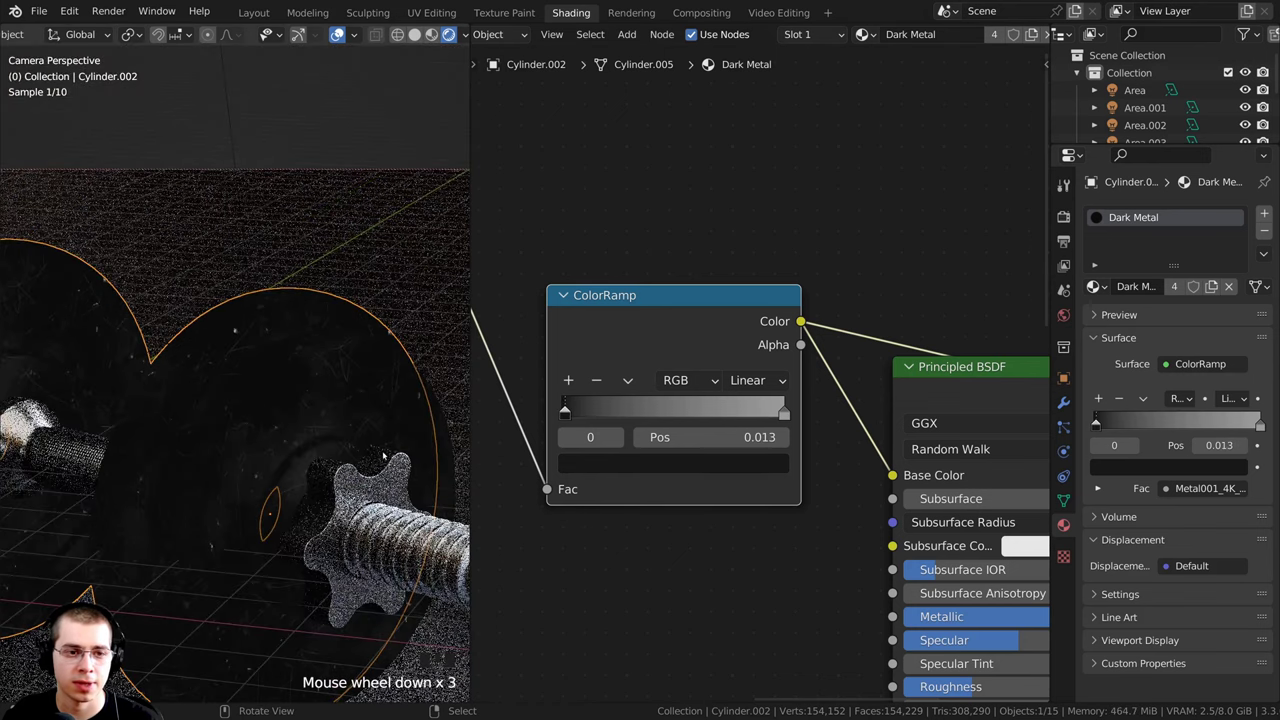
scroll(950, 380, down, 2)
middle_drag(950, 380, 888, 337)
ctrl+shift+click(874, 327)
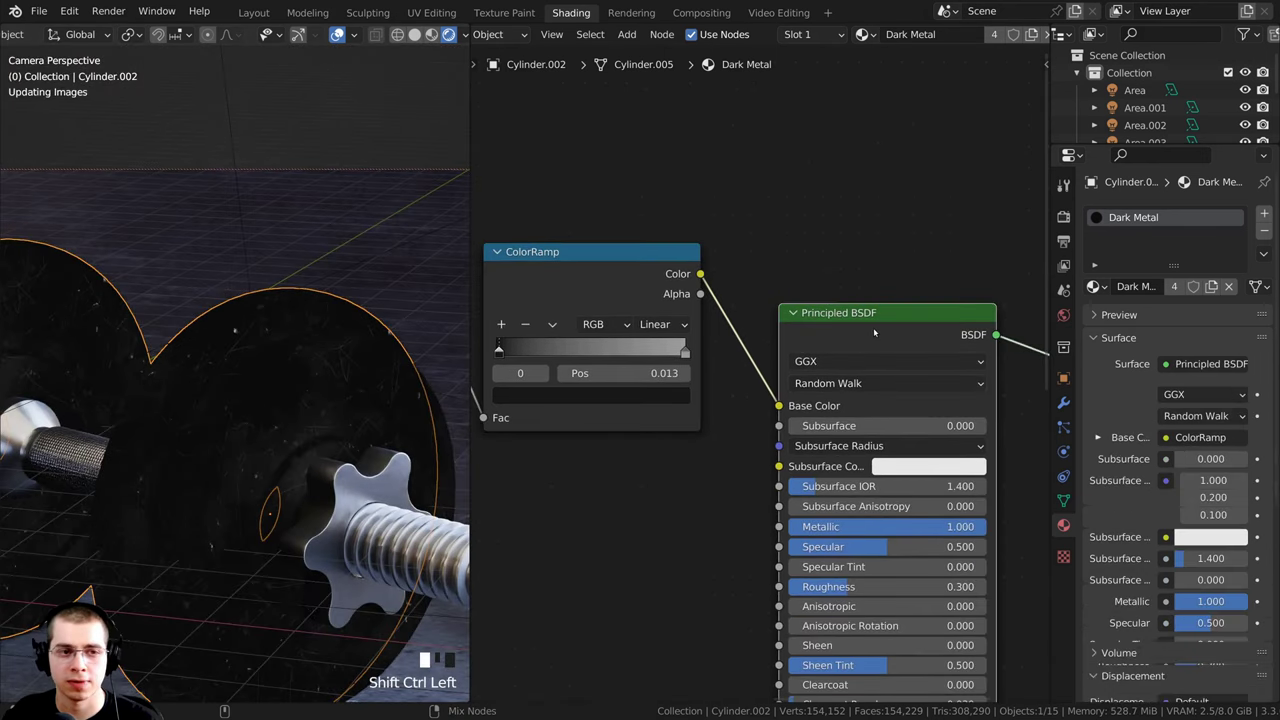
Step: Darken the ColorRamp's light stop to a value of 0.25, checking the scratches up close and in the full shot
scroll(302, 462, up, 4)
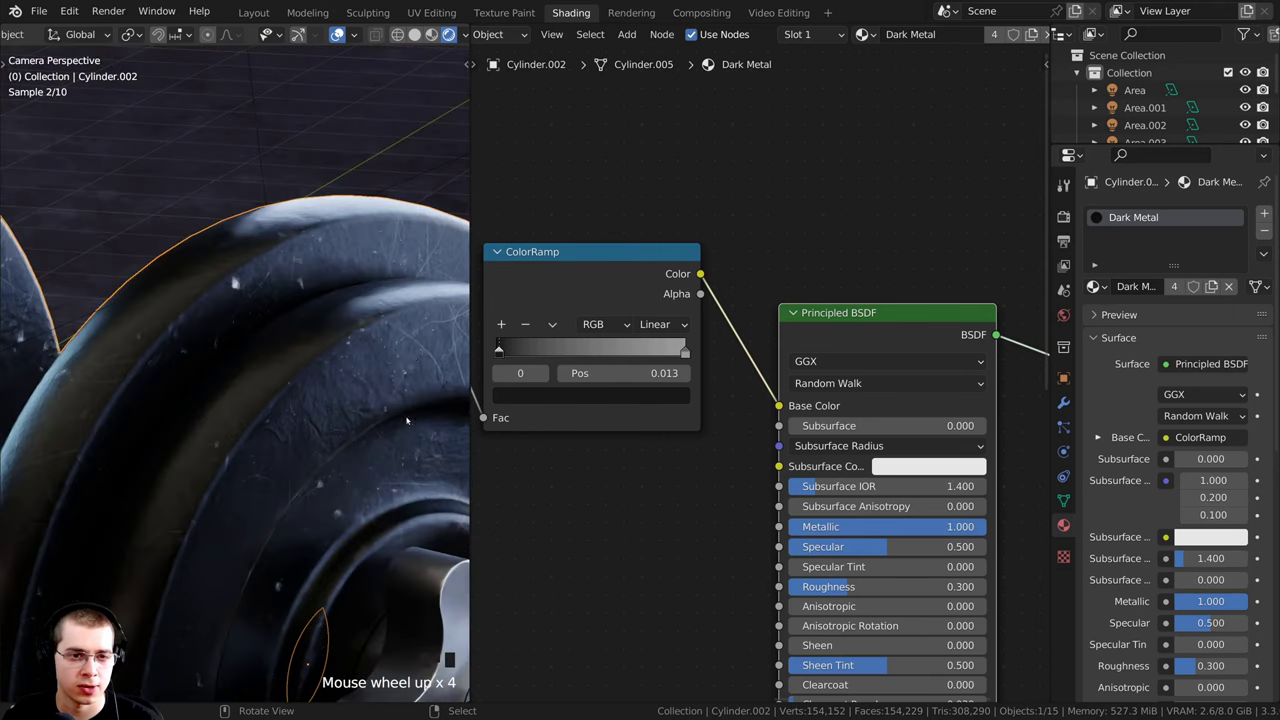
scroll(302, 462, up, 2)
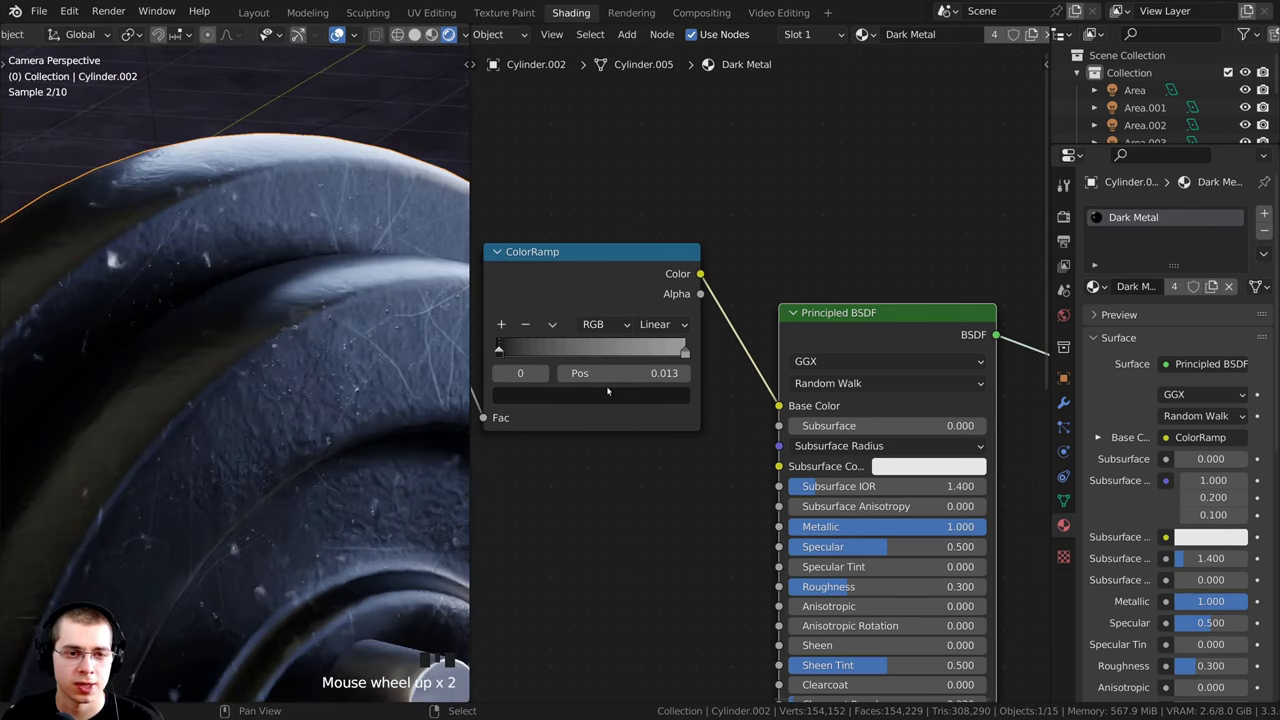
click(684, 352)
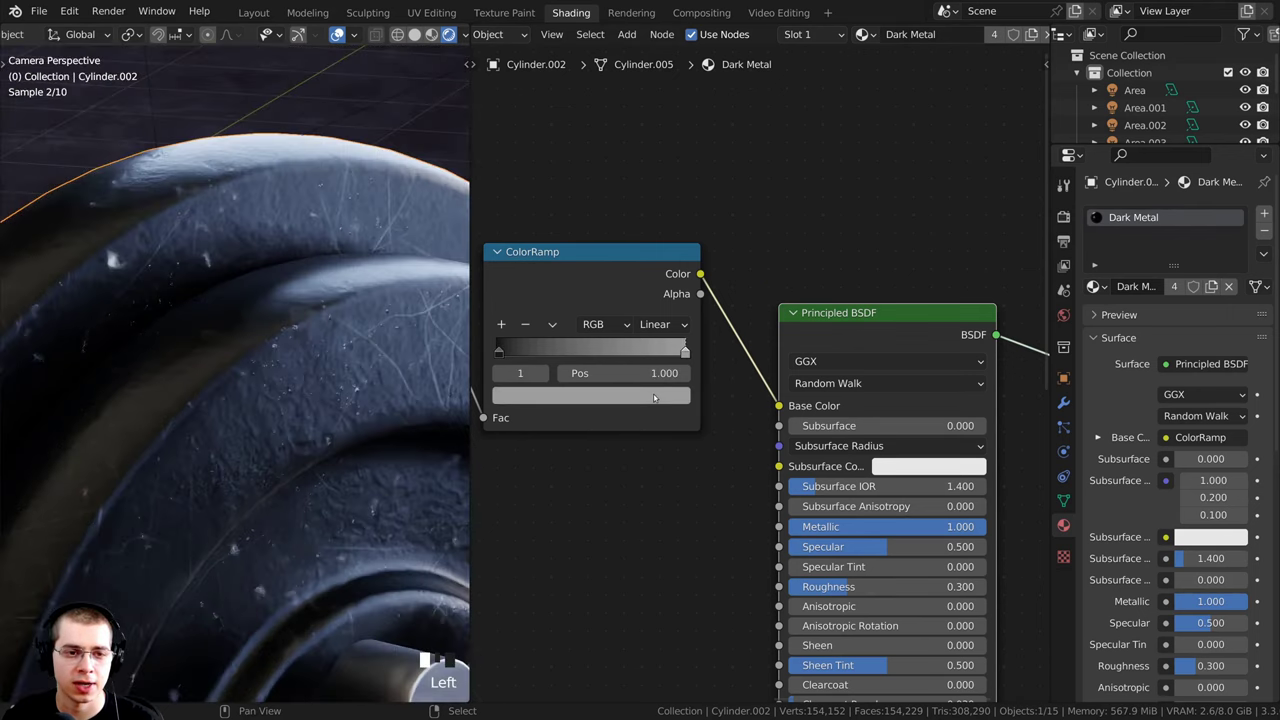
click(655, 396)
drag(648, 191, 648, 199)
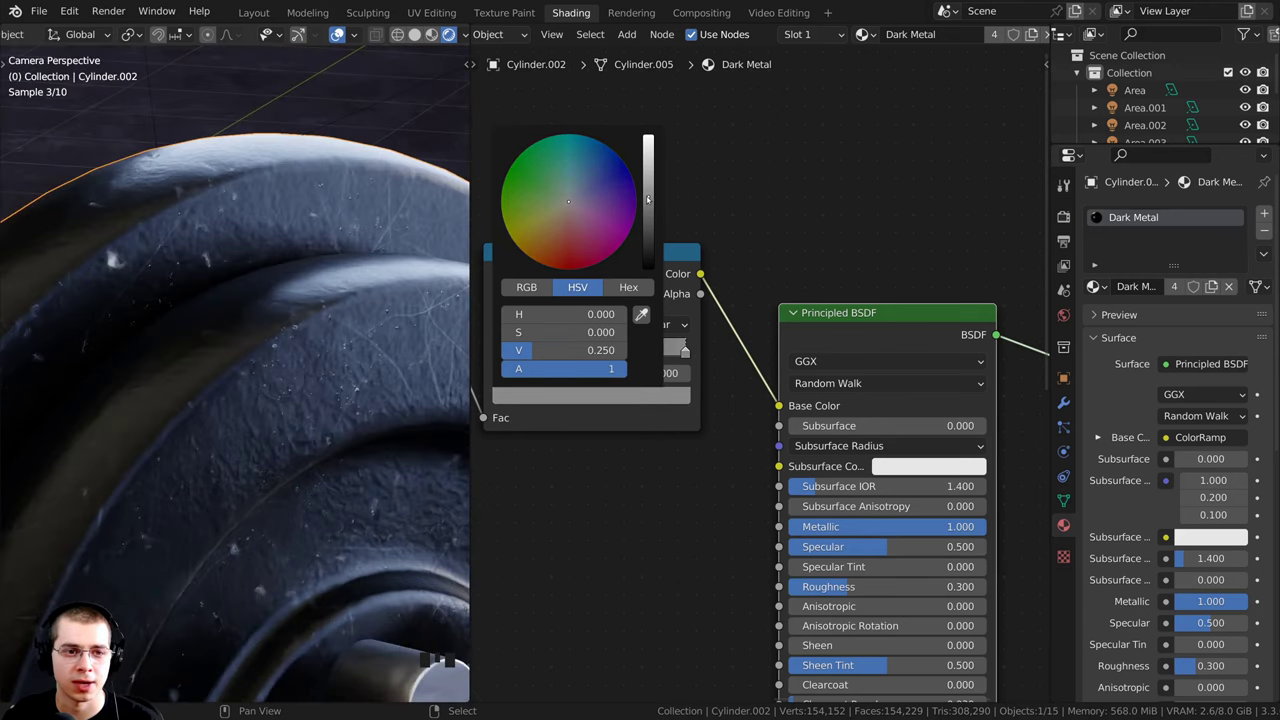
scroll(320, 406, down, 8)
shift+middle_drag(320, 440, 320, 406)
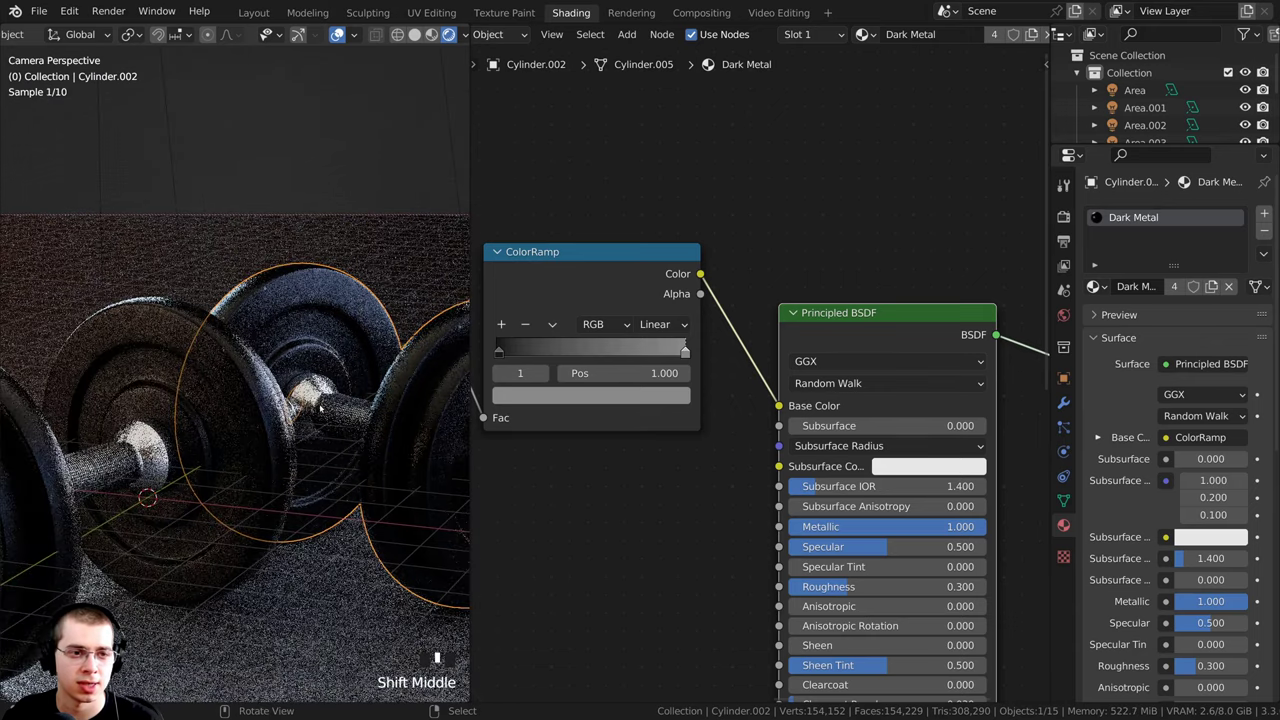
scroll(320, 408, down, 4)
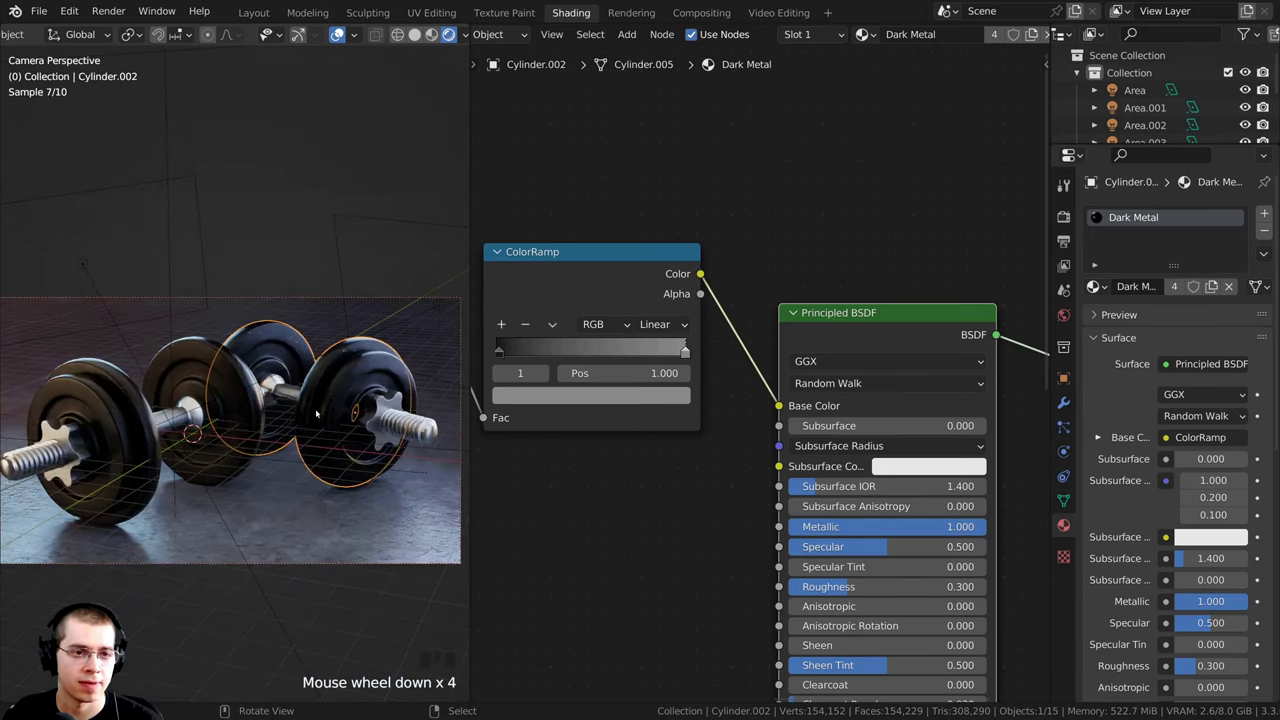
Step: Return to the Layout workspace and frame both dumbbells in the camera and top views
click(255, 14)
scroll(257, 268, down, 3)
shift+middle_drag(240, 322, 234, 263)
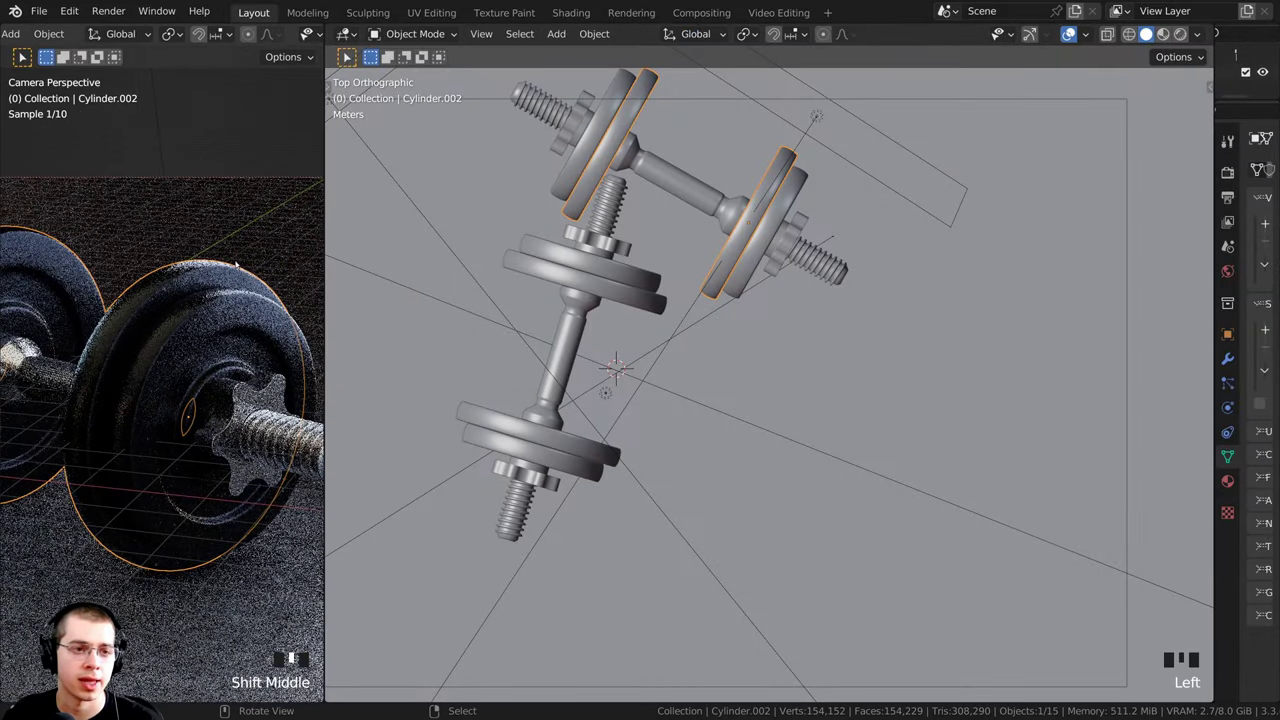
scroll(668, 284, down, 2)
shift+middle_drag(668, 284, 656, 270)
scroll(130, 468, down, 2)
shift+middle_drag(125, 477, 214, 424)
scroll(214, 422, down, 1)
scroll(780, 352, up, 1)
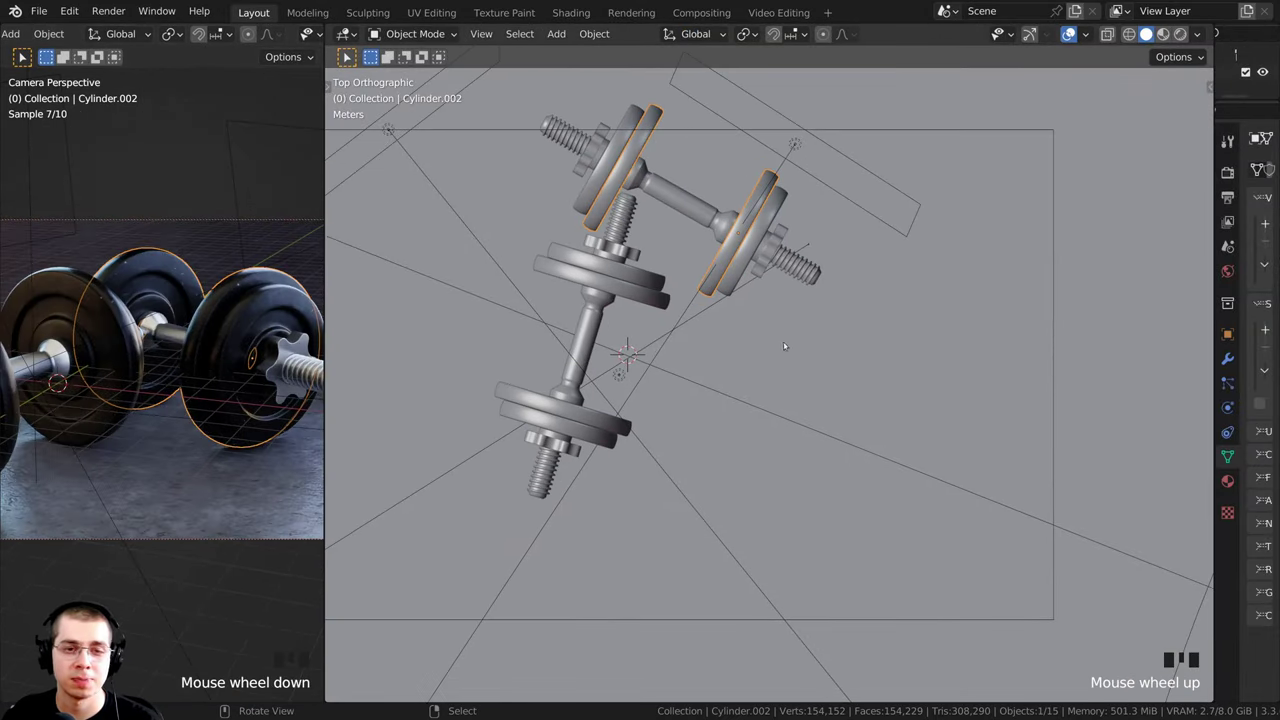
shift+middle_drag(783, 328, 760, 350)
scroll(758, 330, up, 1)
scroll(758, 330, up, 1)
Step: Duplicate the angled dumbbell's inner plates and star nuts together and place the copies in the open space in front
right_click(731, 258)
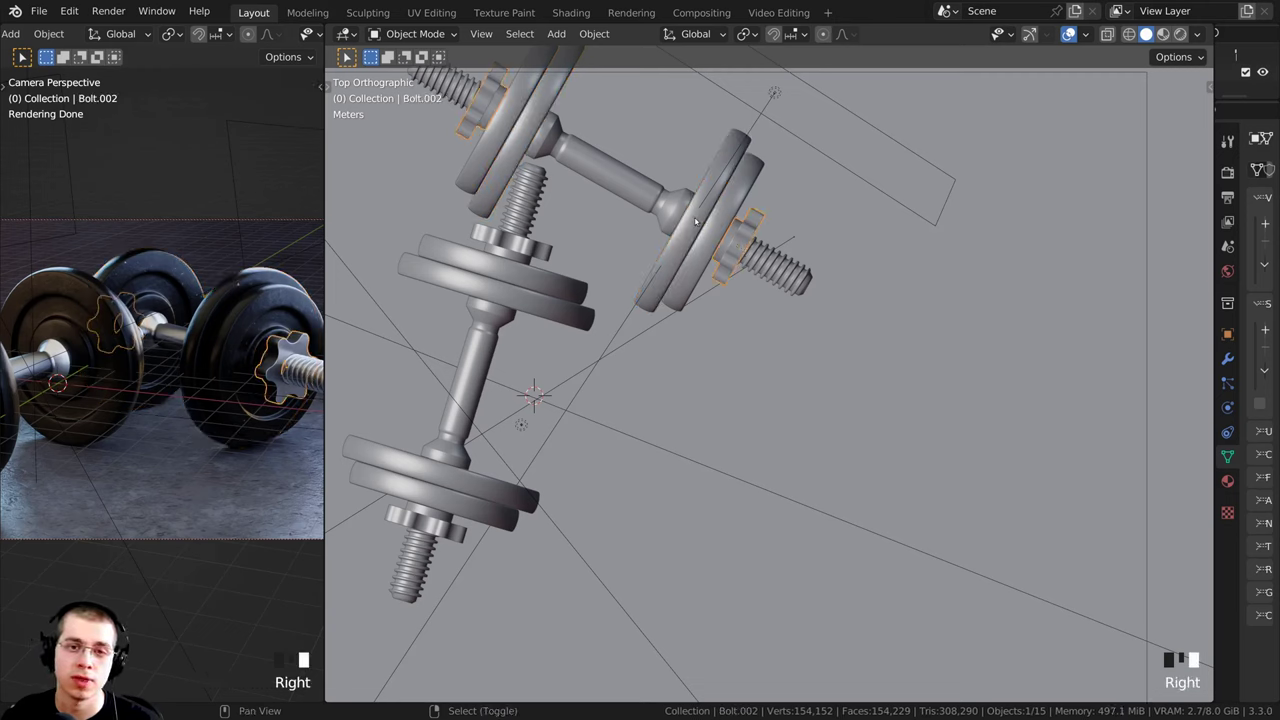
shift+right_click(676, 288)
scroll(698, 268, down, 1)
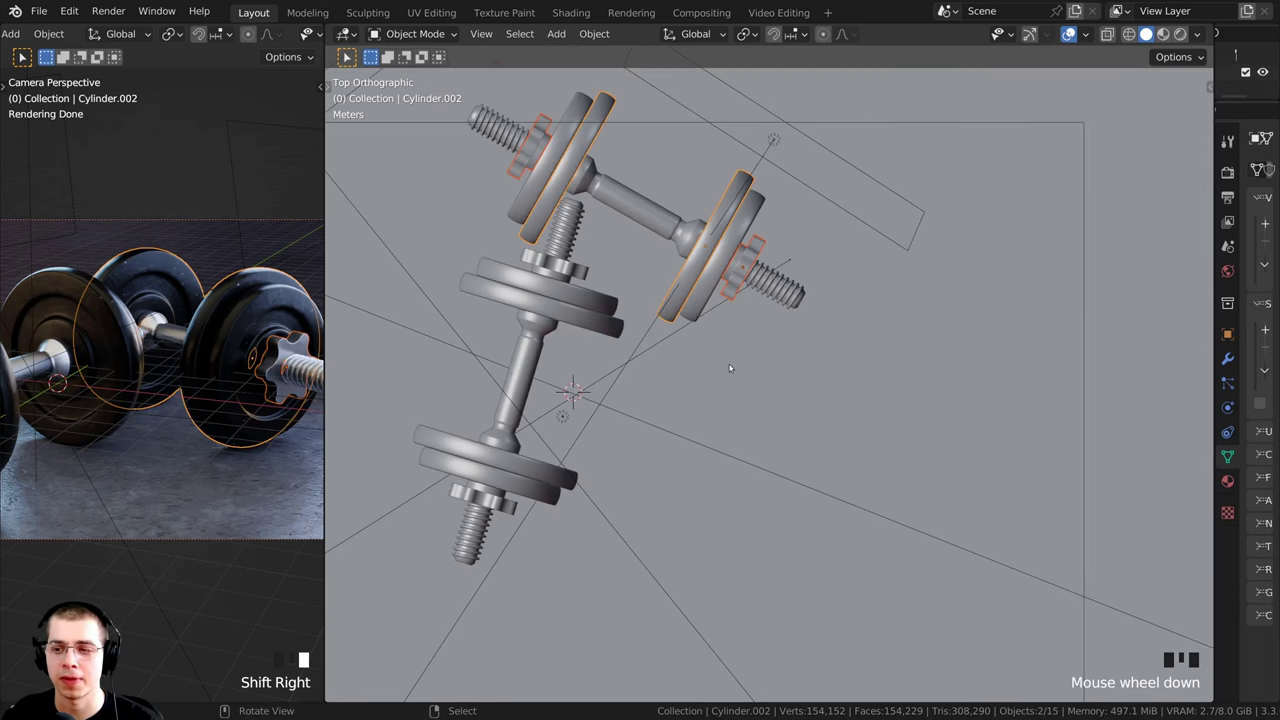
key(shift+d)
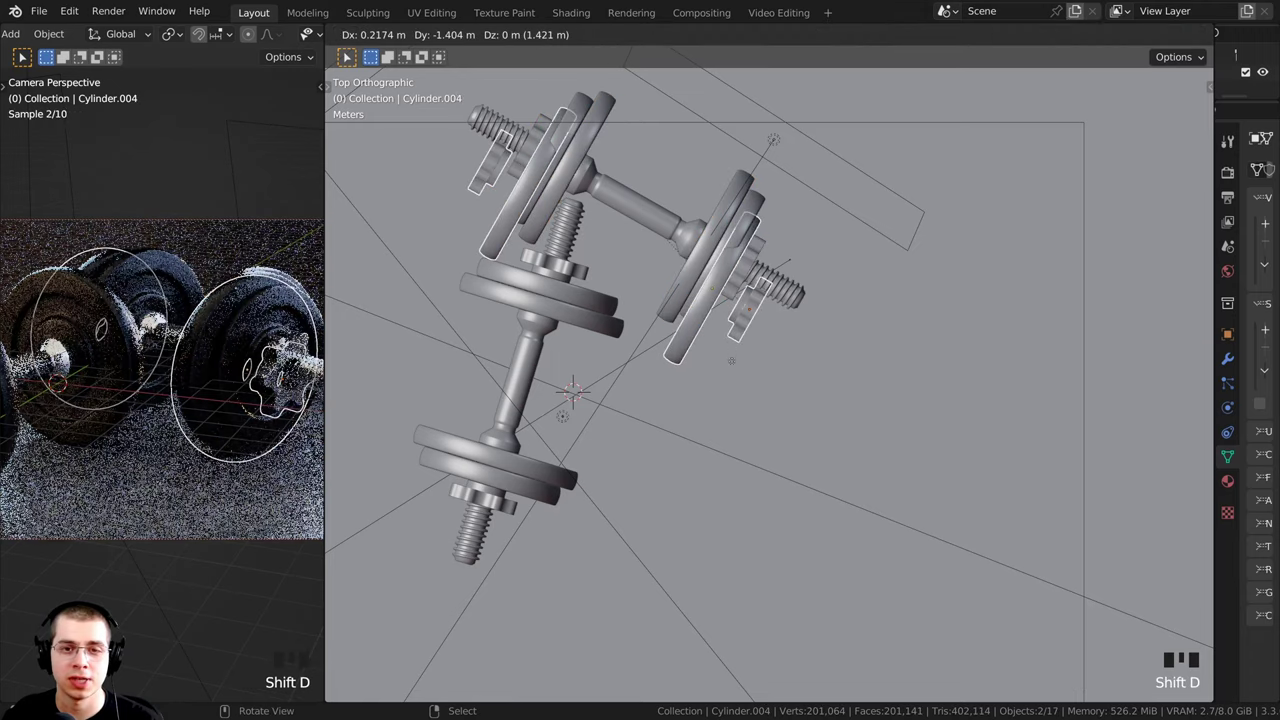
click(732, 497)
Step: Clear the parent of the copied plates and star nuts while keeping their transformation
middle_drag(730, 472, 773, 428)
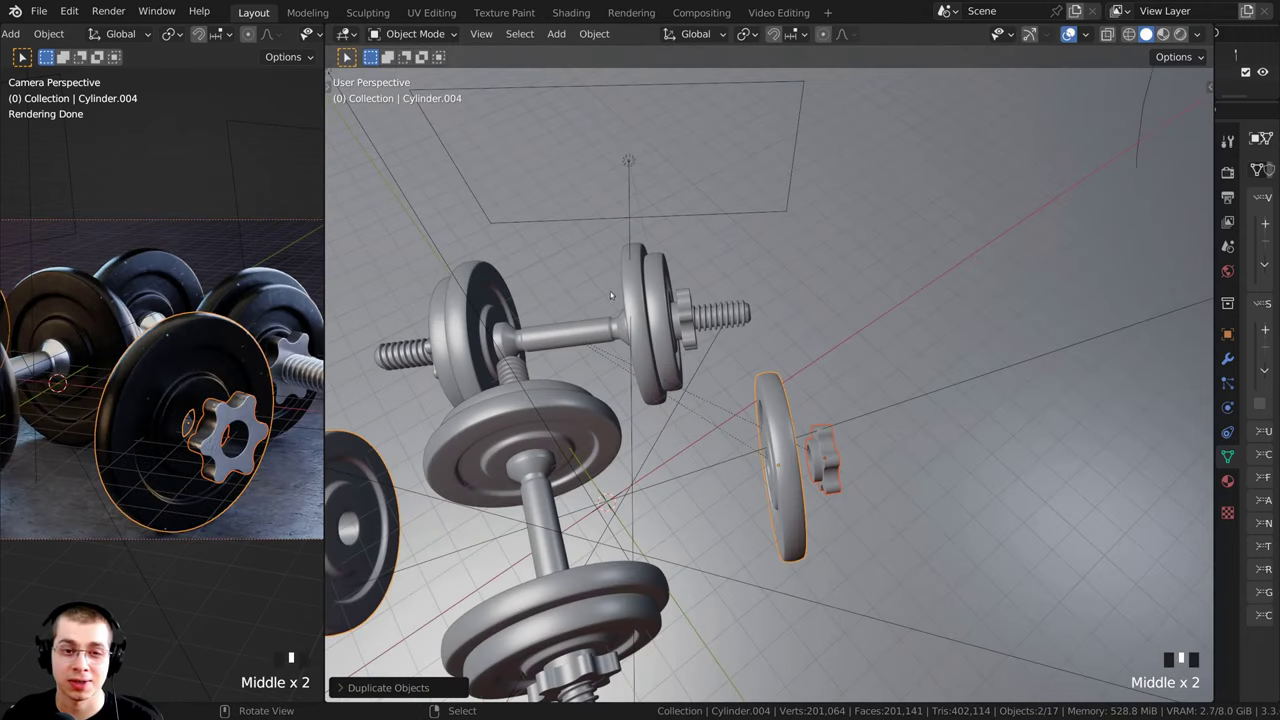
shift+middle_drag(572, 325, 768, 422)
scroll(760, 346, up, 2)
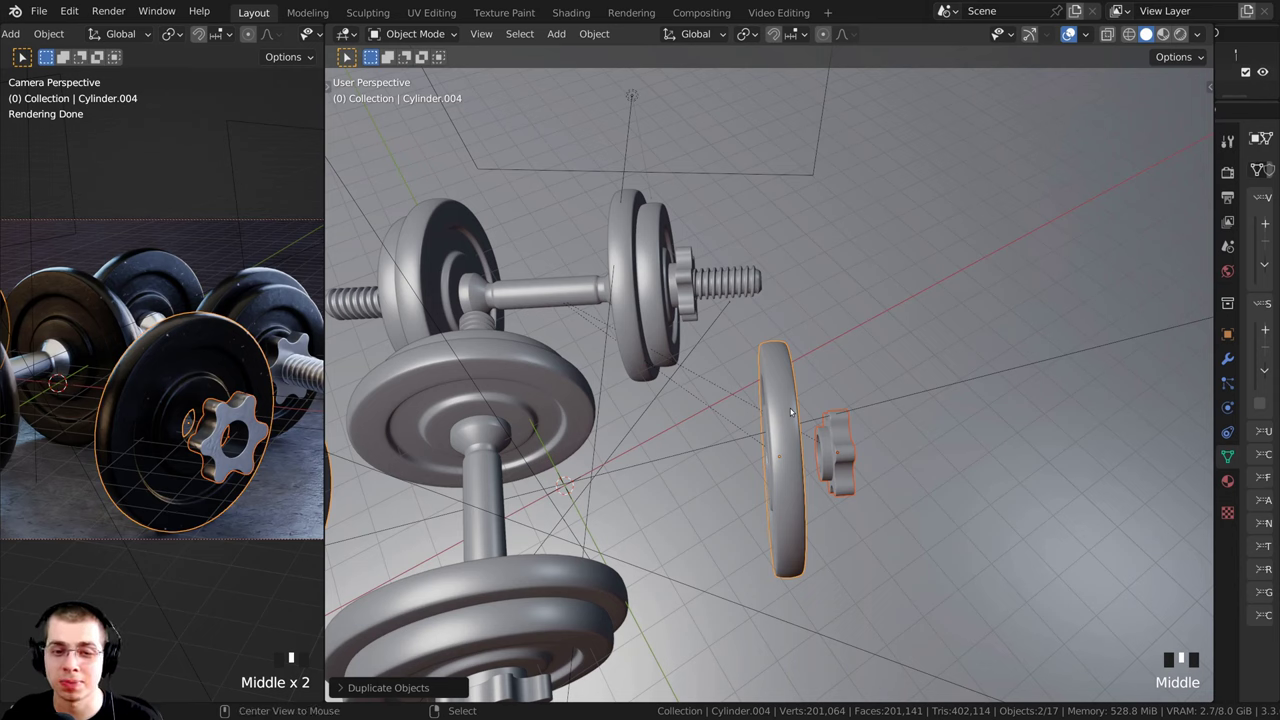
key(alt+p)
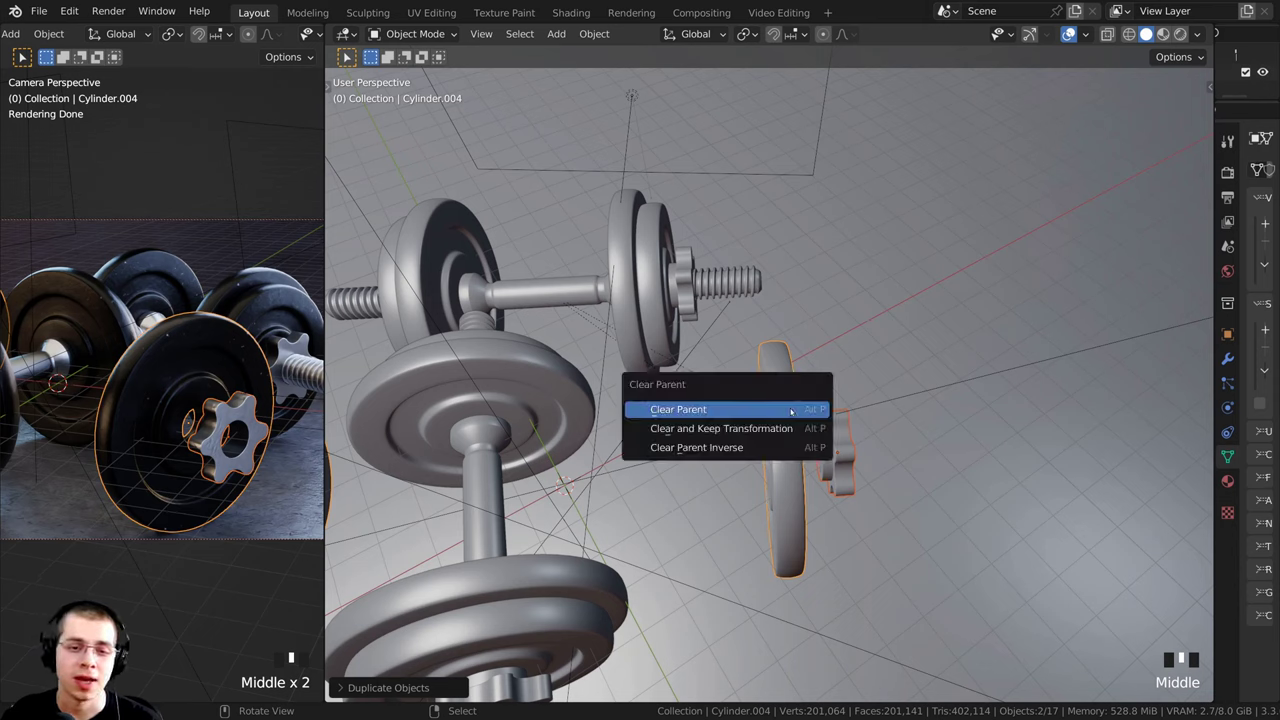
click(716, 428)
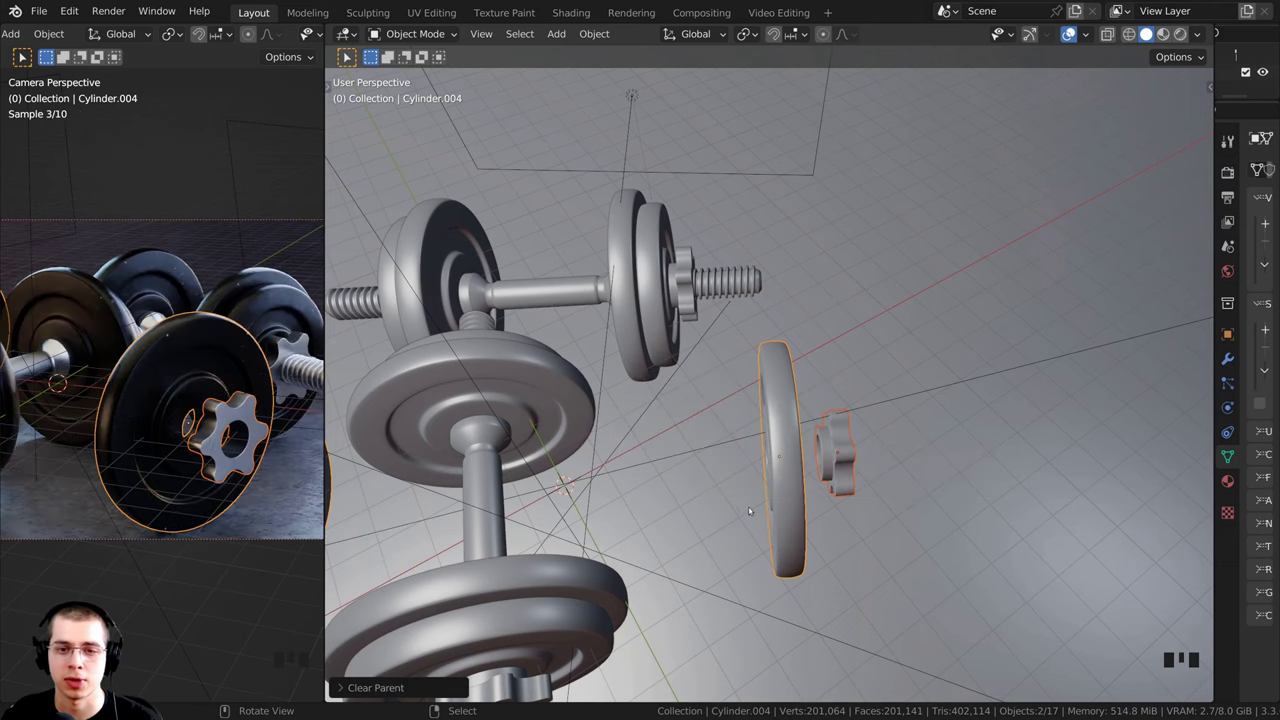
Step: Clear the rotation of the plate and nut copies so they lie flat, and lower them along global Z to the floor
middle_drag(749, 511, 728, 496)
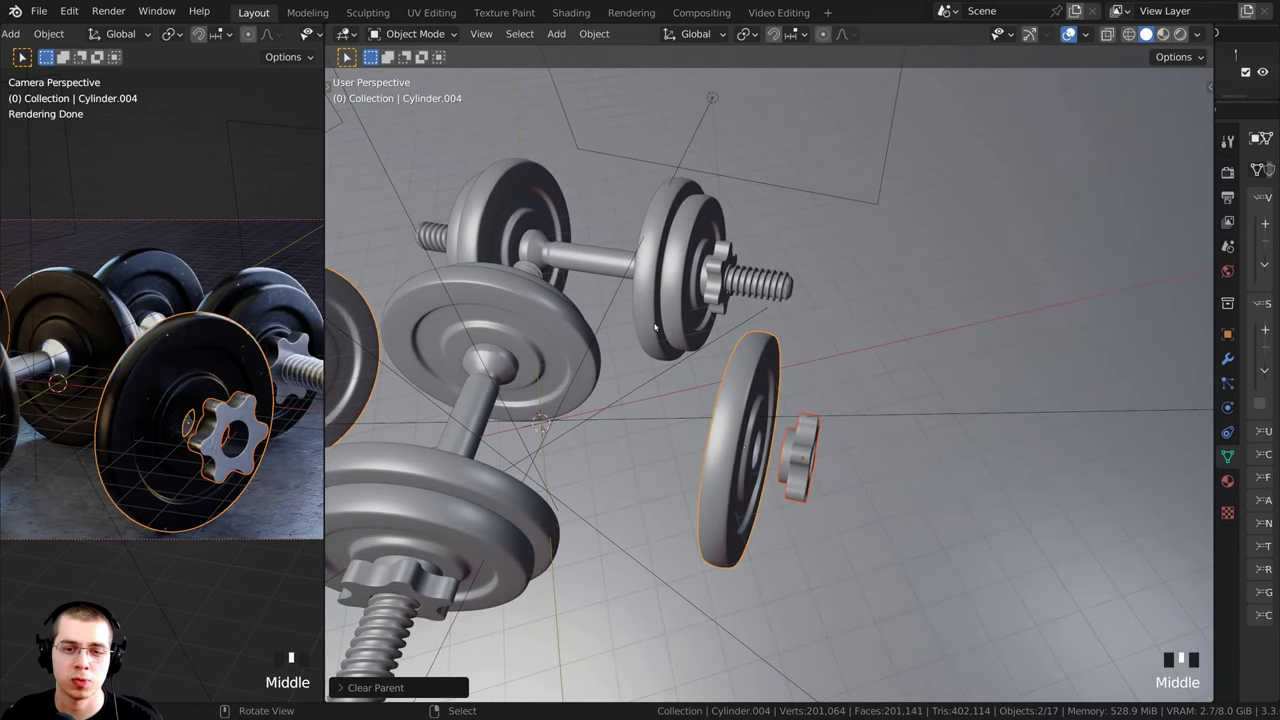
middle_drag(830, 354, 819, 363)
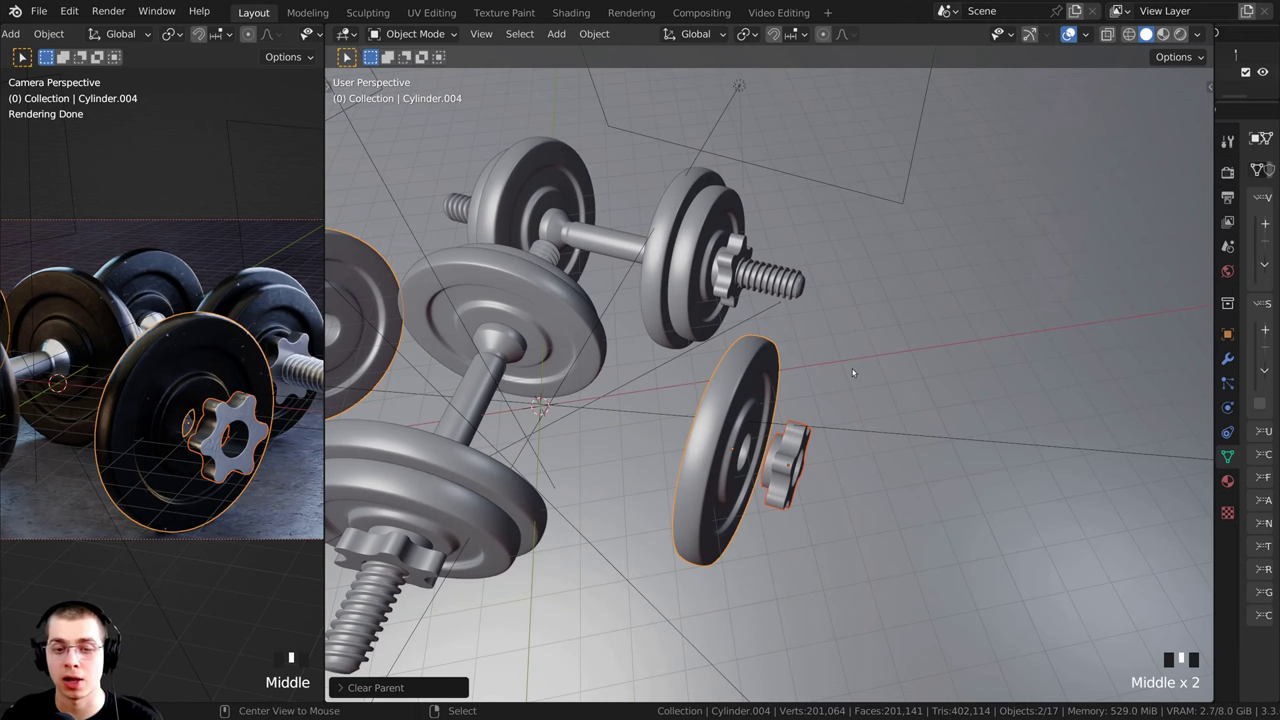
key(alt+r)
middle_drag(853, 373, 843, 330)
scroll(843, 330, down, 4)
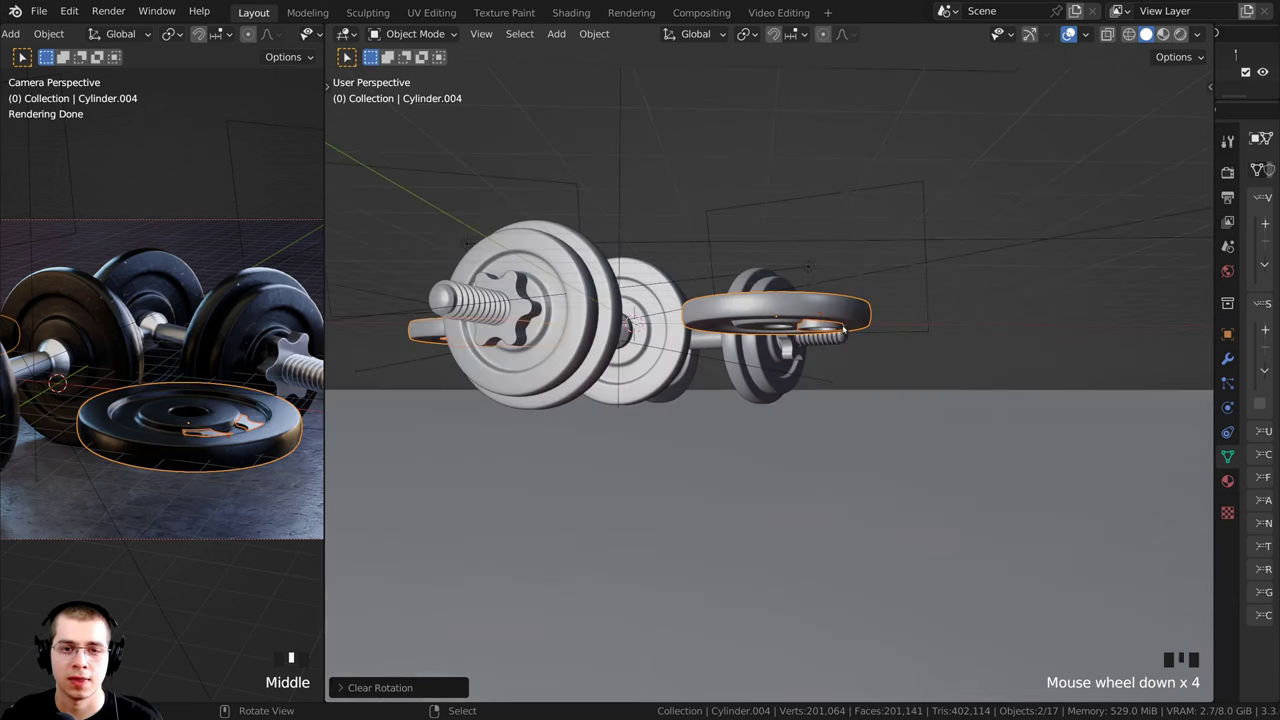
key(g)
key(z)
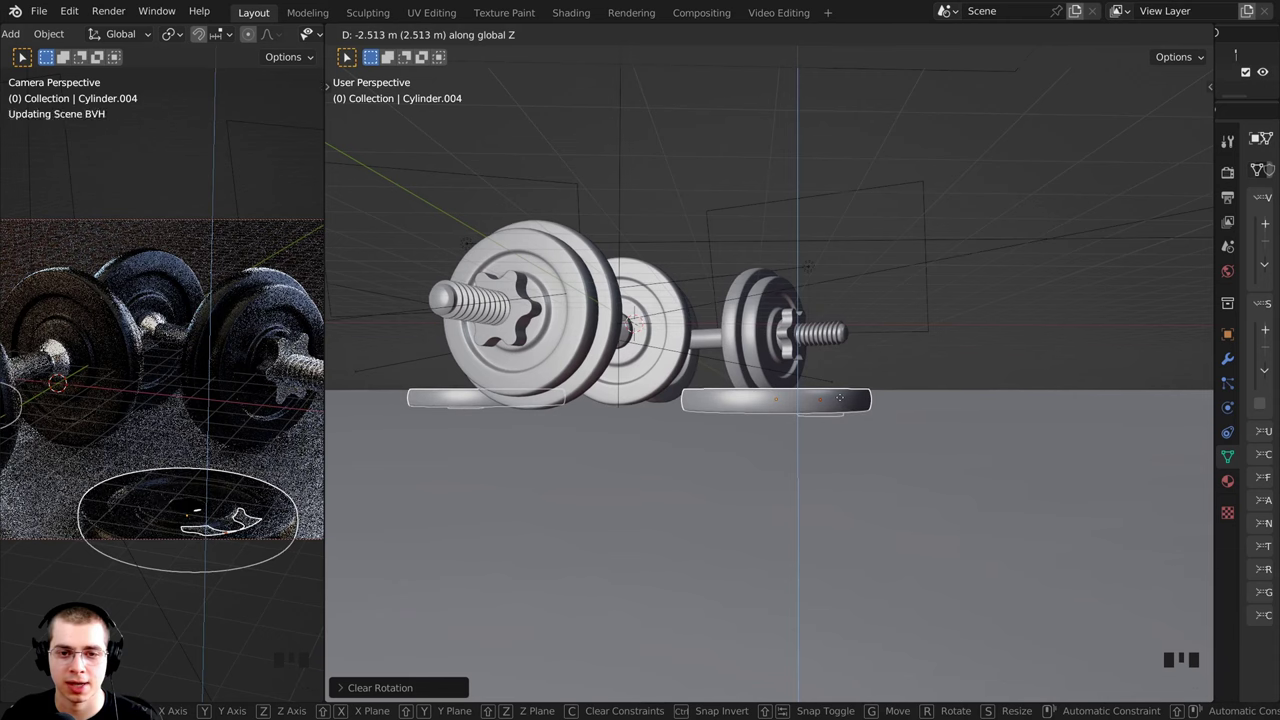
click(838, 412)
Step: Select only the copied star nut and lift it out of the flat plate
scroll(837, 443, up, 1)
middle_drag(837, 443, 847, 418)
right_click(847, 418)
scroll(890, 421, up, 3)
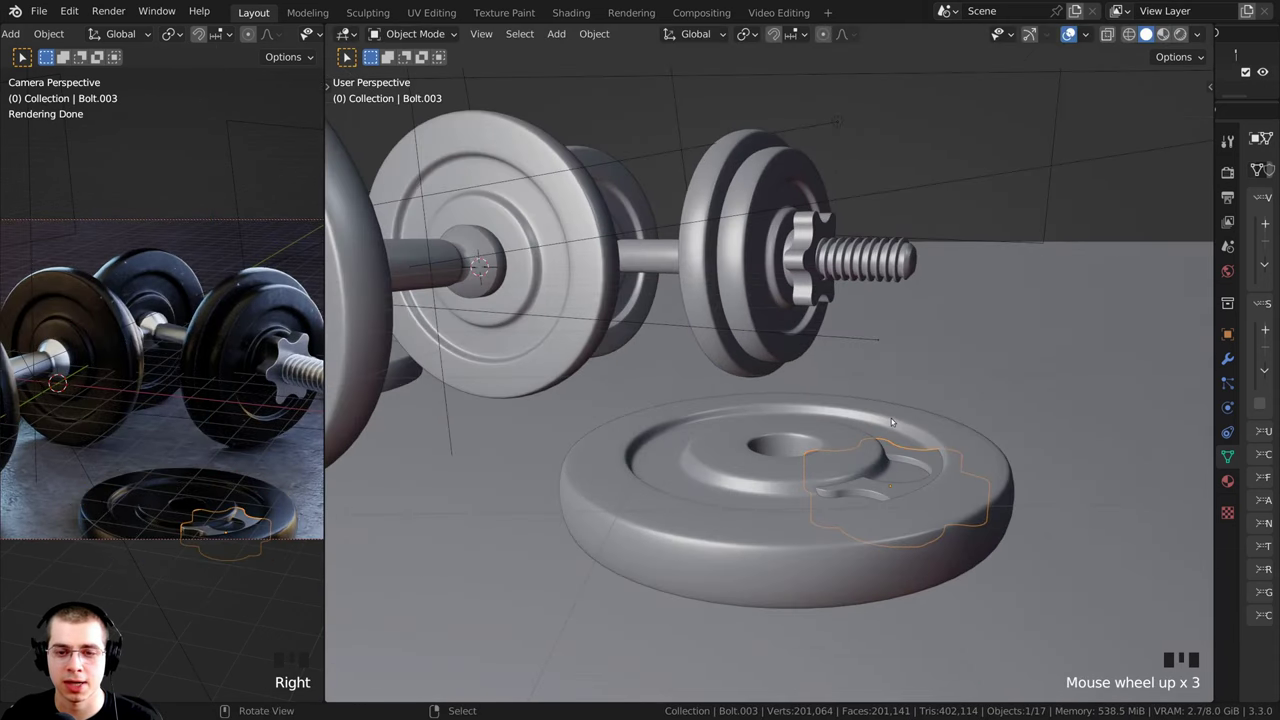
key(g)
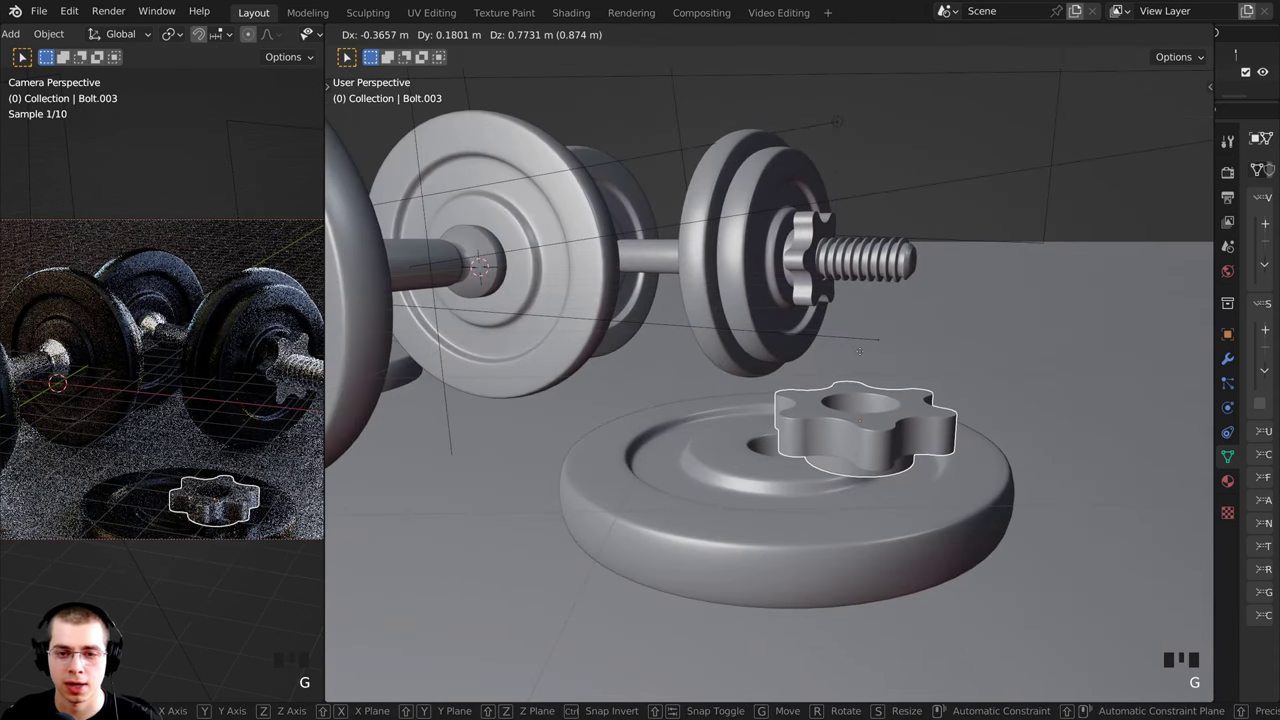
click(870, 396)
Step: Refine the copied star nut's position and height so it rests off-centre on the flat plate, and deselect everything
middle_drag(870, 396, 760, 450)
key(g)
click(869, 474)
key(g)
key(z)
click(834, 342)
key(g)
click(800, 362)
scroll(798, 362, down, 4)
key(a)
key(a)
Step: Remove the Mirror.001 modifier from the flat plate copy so only one plate lies on the floor
shift+middle_drag(700, 400, 755, 440)
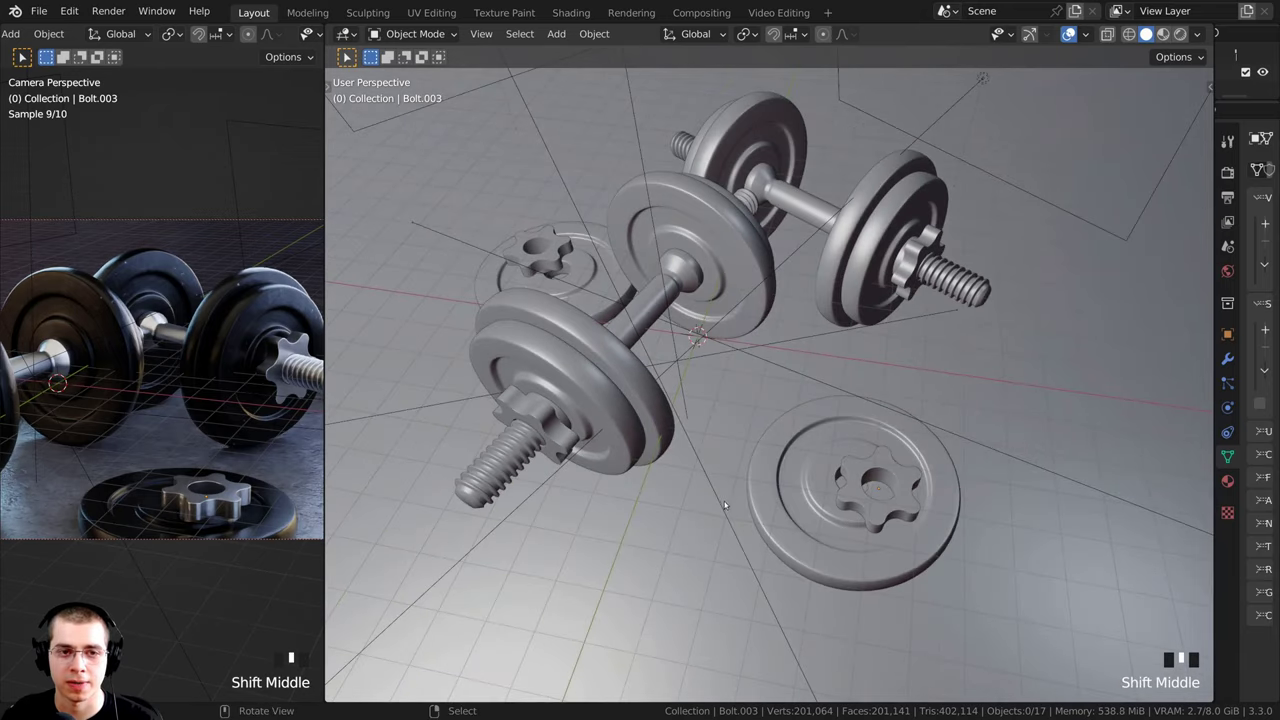
middle_drag(560, 225, 509, 252)
right_click(893, 497)
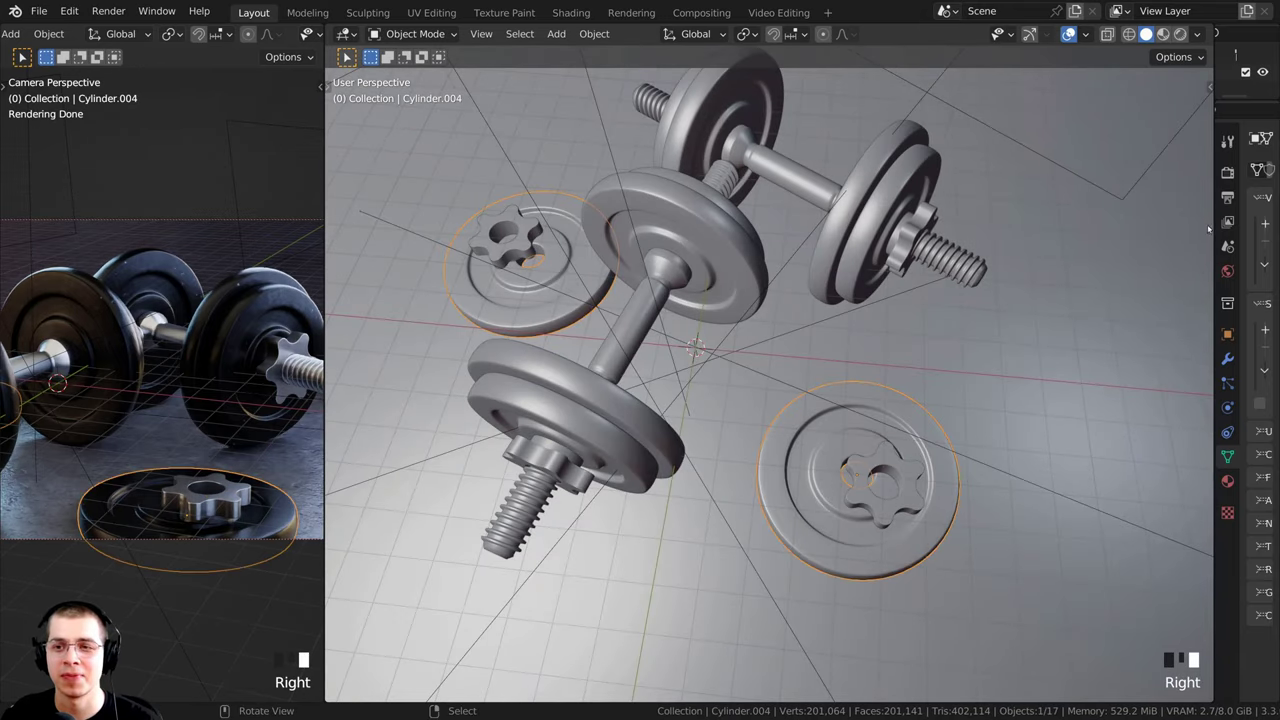
drag(1215, 224, 1015, 234)
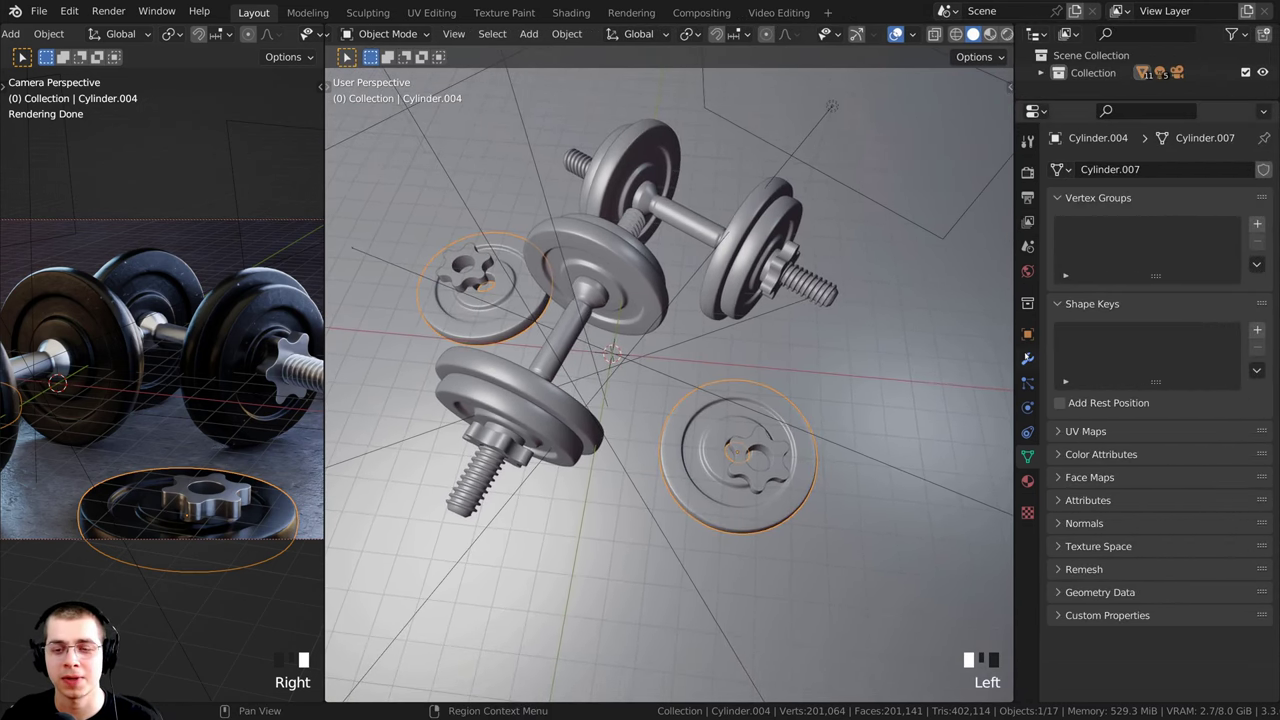
click(1027, 358)
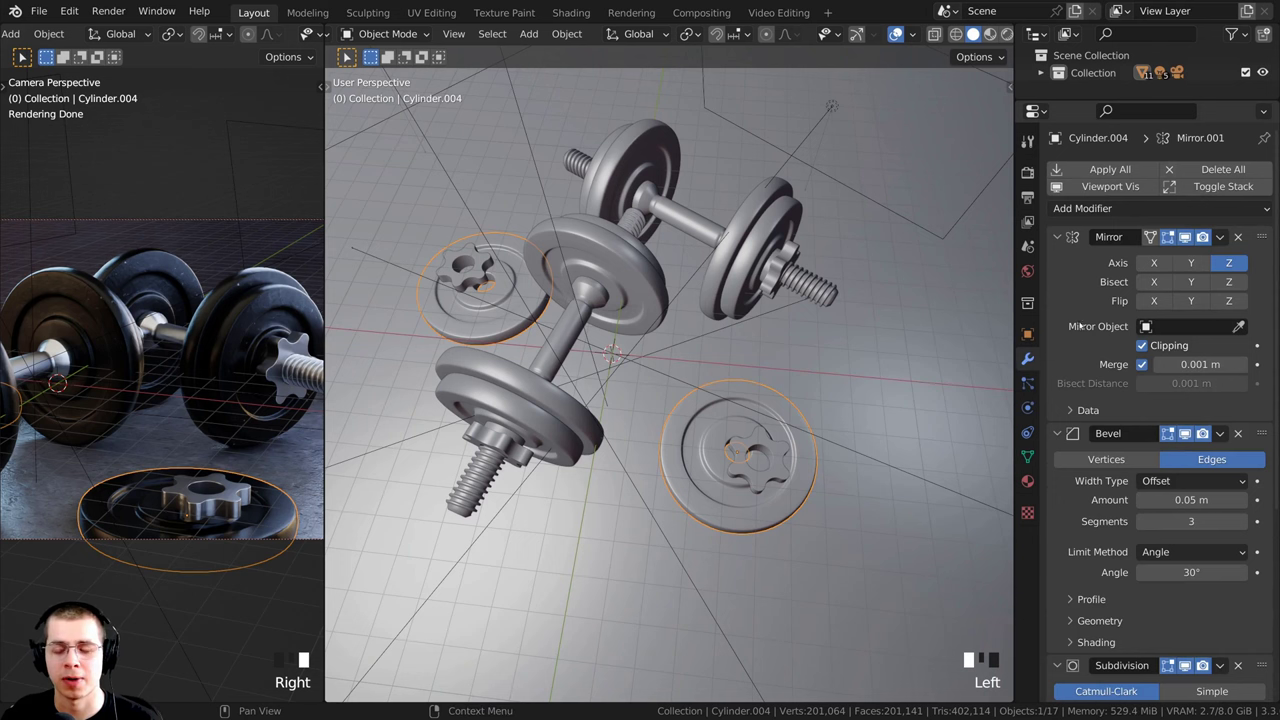
shift+middle_drag(880, 350, 822, 326)
scroll(1122, 322, down, 7)
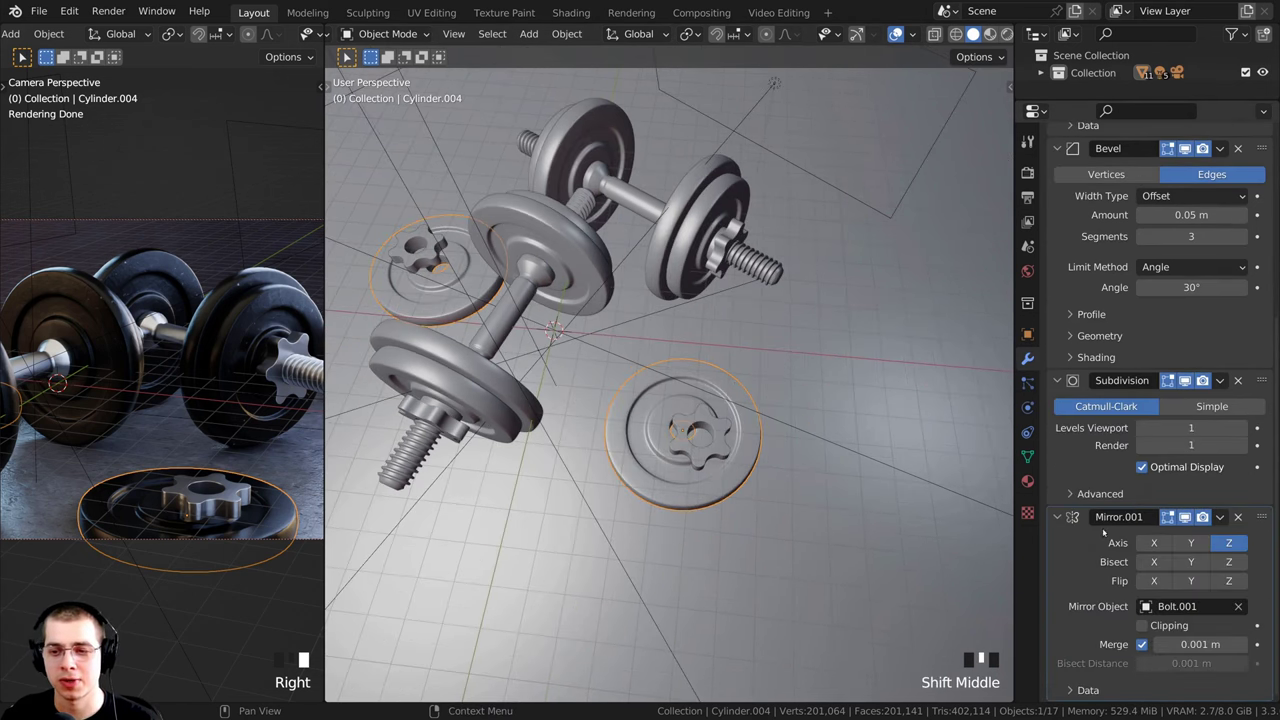
click(1238, 517)
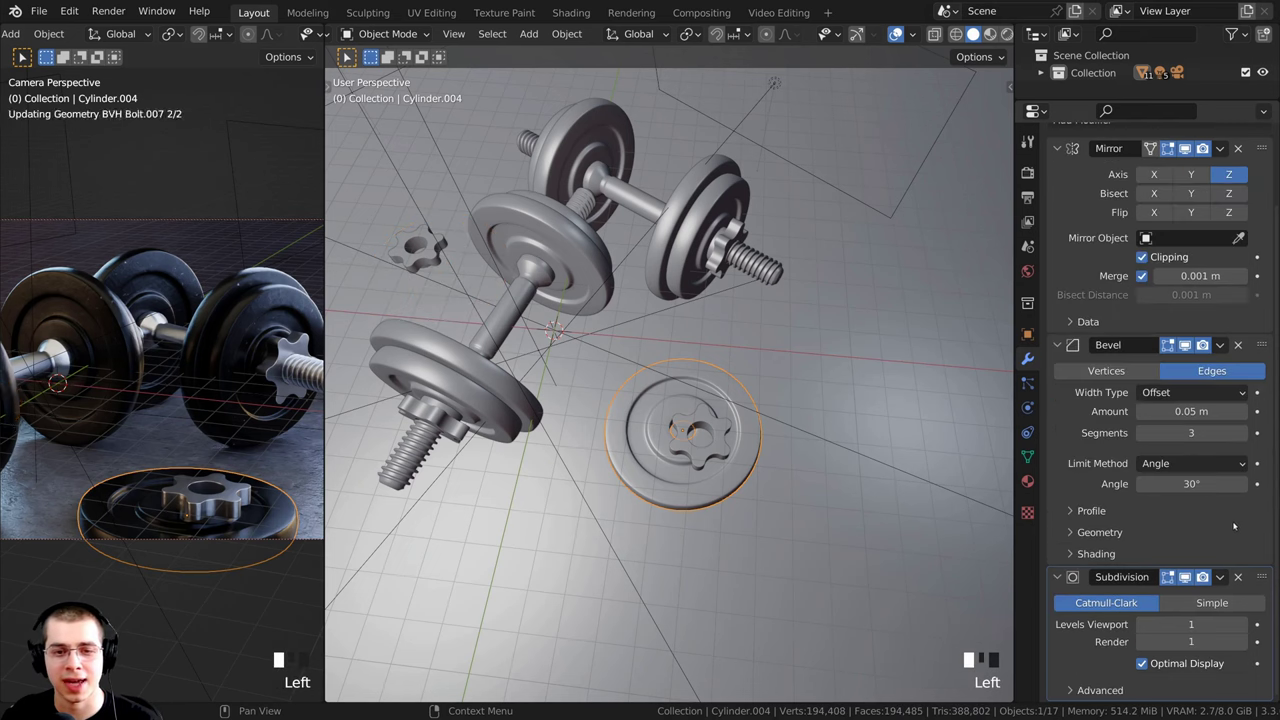
Step: Remove the Mirror modifier that uses Bolt.001 from the copied star nut
scroll(600, 400, down, 1)
middle_drag(600, 400, 738, 512)
scroll(710, 465, up, 2)
right_click(706, 458)
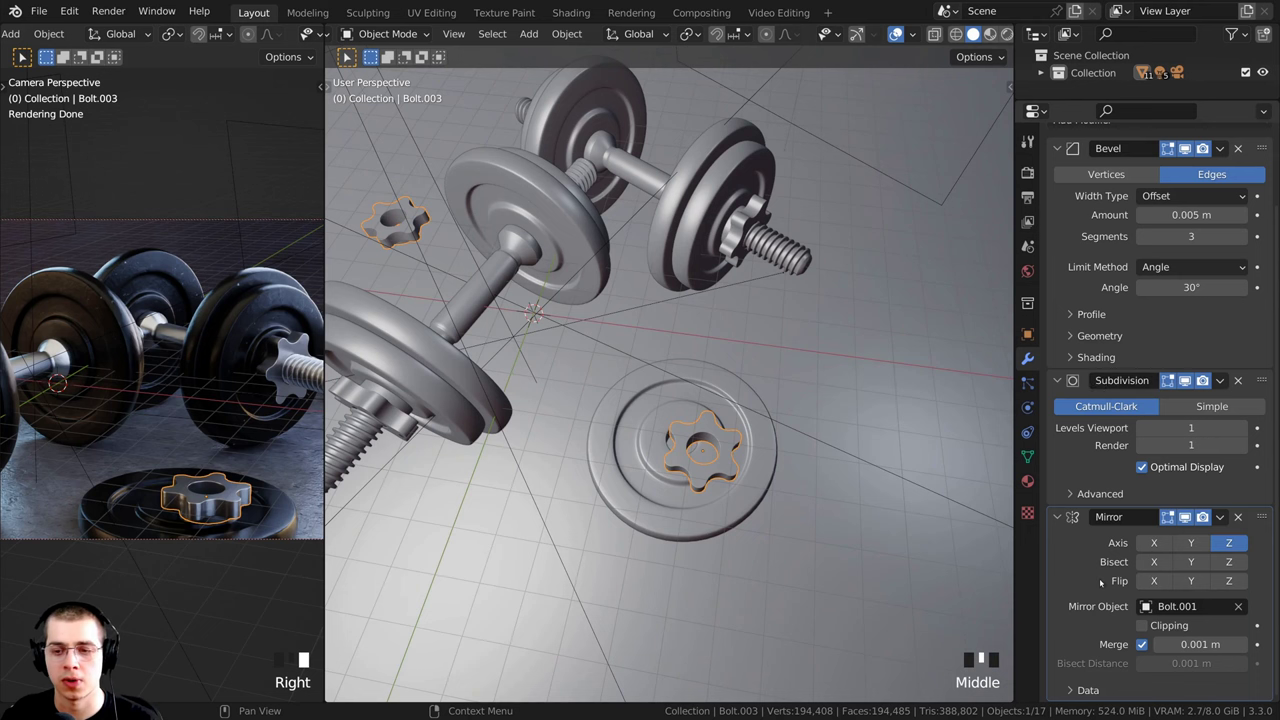
click(1238, 517)
scroll(700, 450, down, 3)
middle_drag(700, 450, 735, 460)
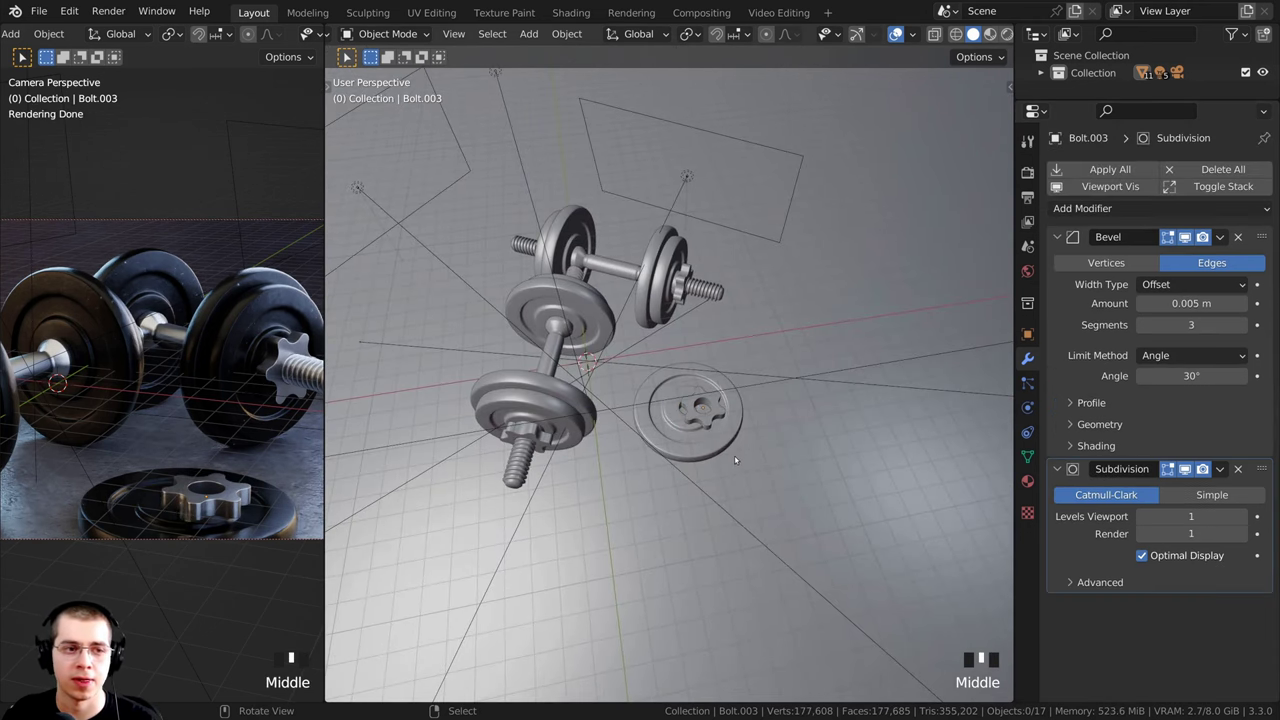
Step: Select the flat plate and its star nut and move them together from the top view, closer to the two dumbbells
drag(1014, 249, 1234, 249)
scroll(282, 313, down, 3)
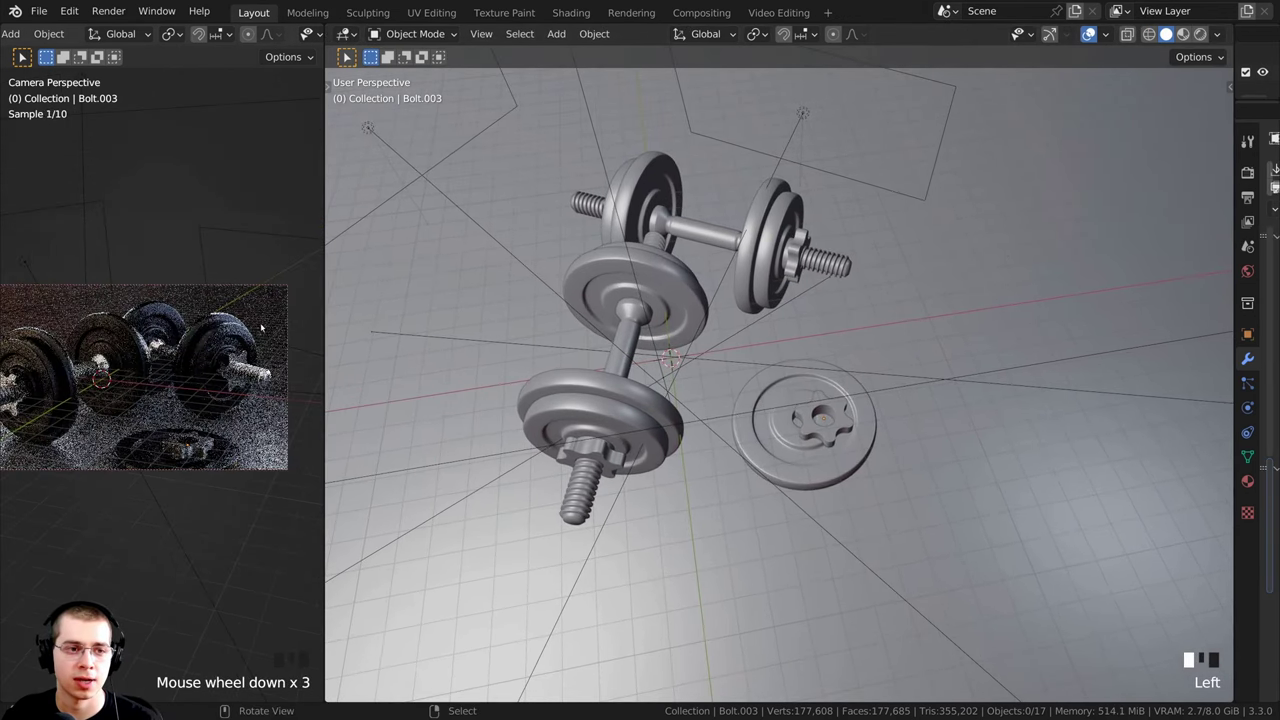
right_click(789, 422)
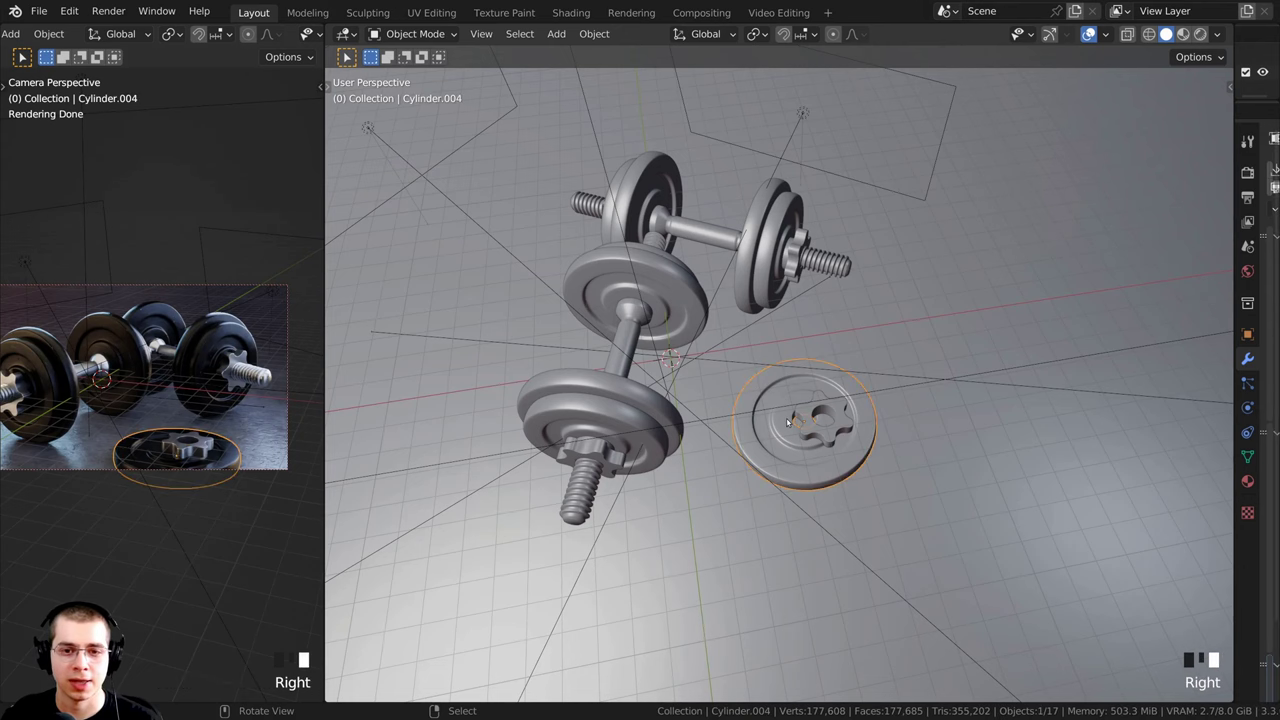
scroll(815, 420, up, 3)
shift+right_click(817, 420)
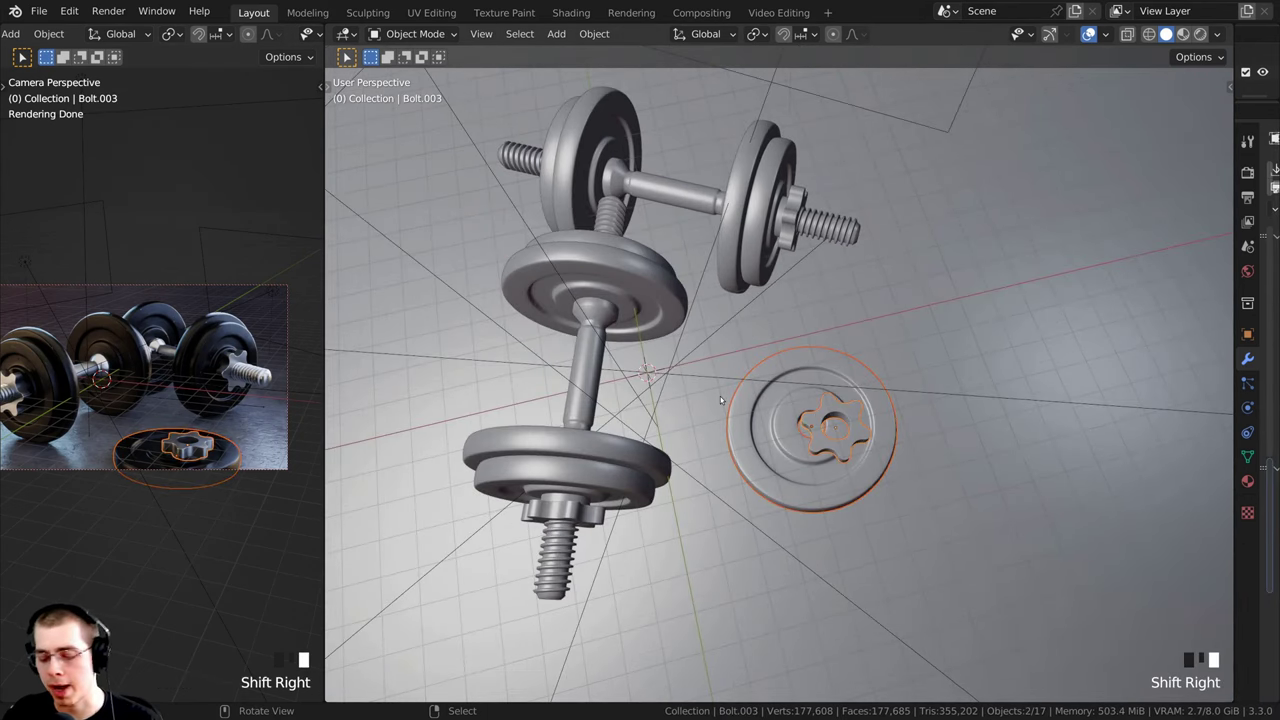
key(KP_7)
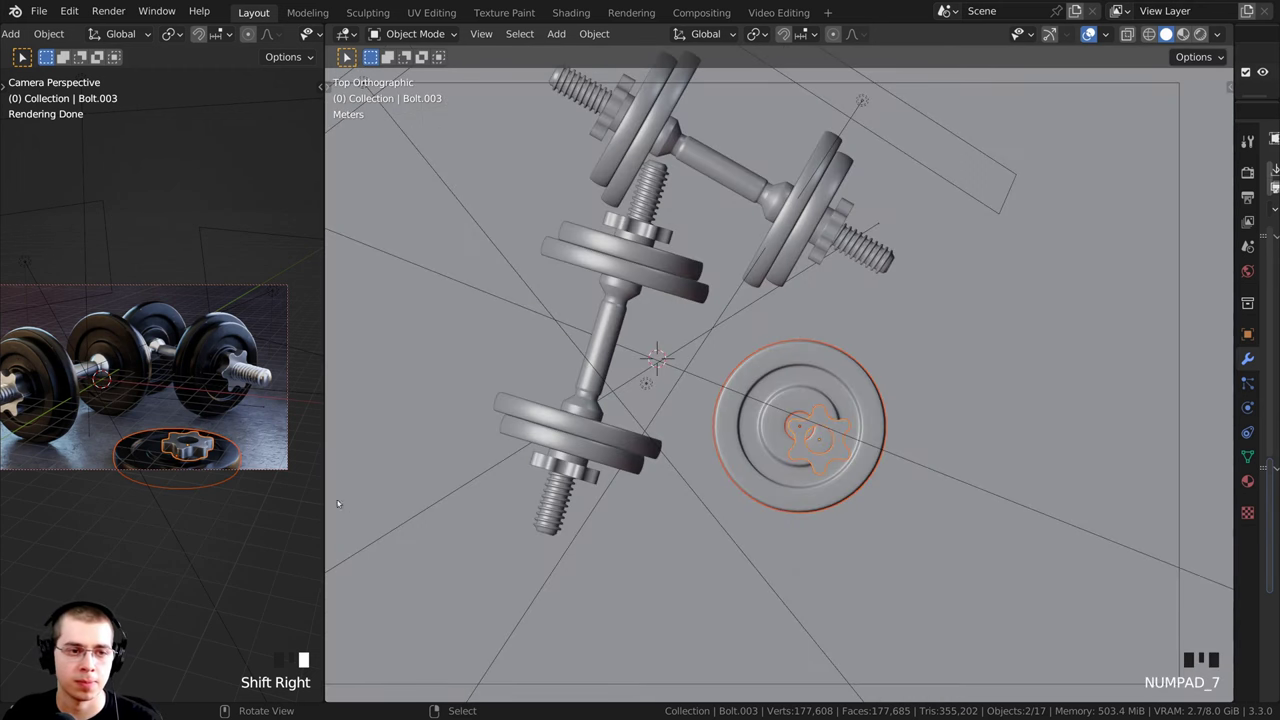
drag(325, 390, 432, 390)
shift+scroll(222, 465, up, 3)
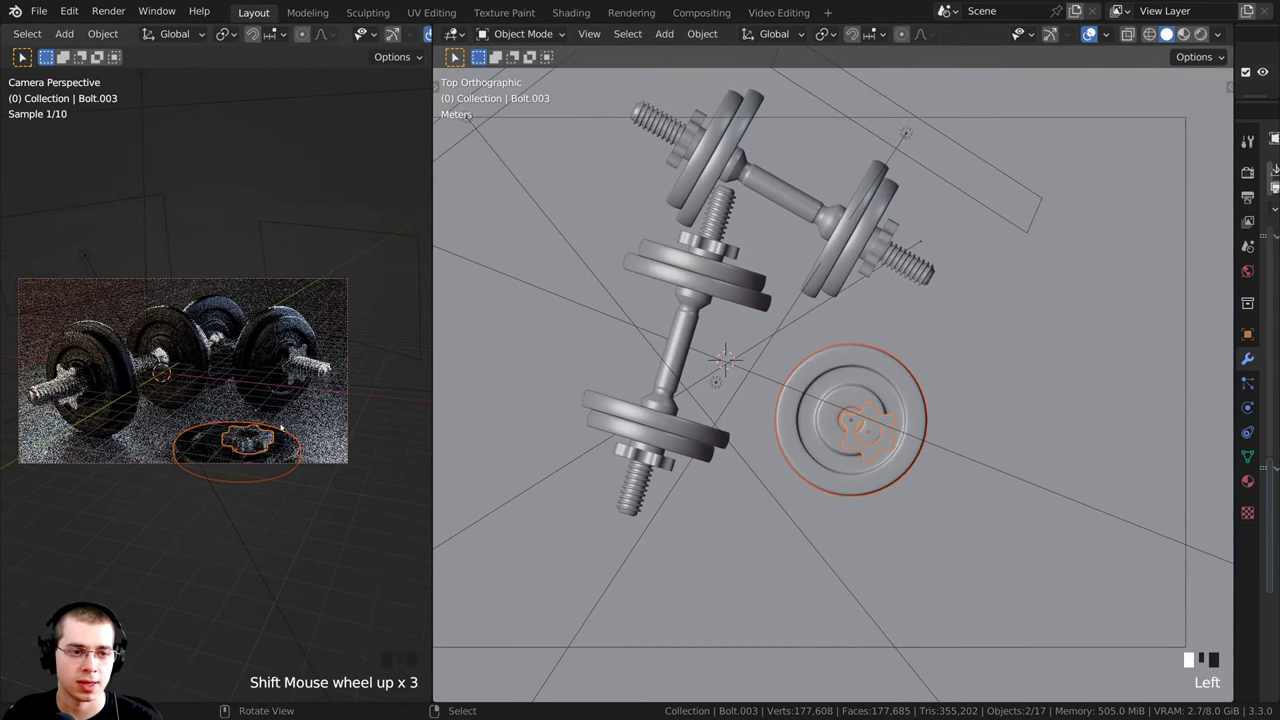
scroll(222, 465, up, 1)
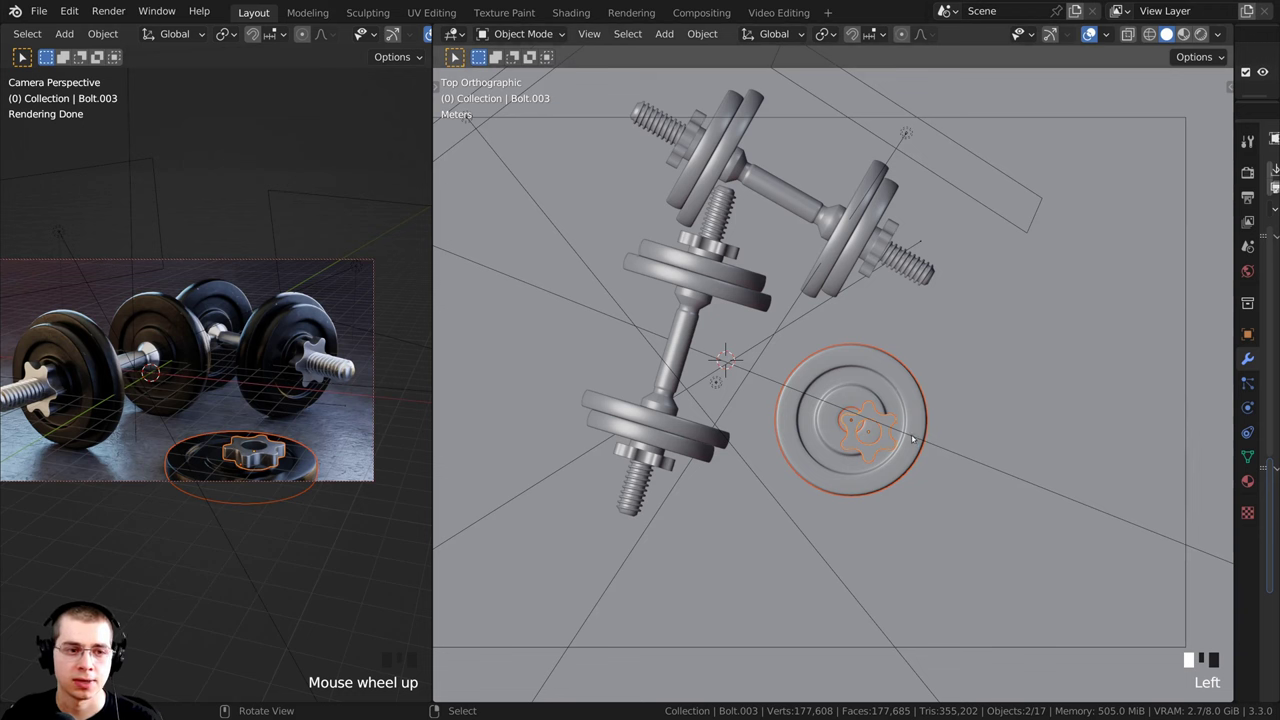
key(g)
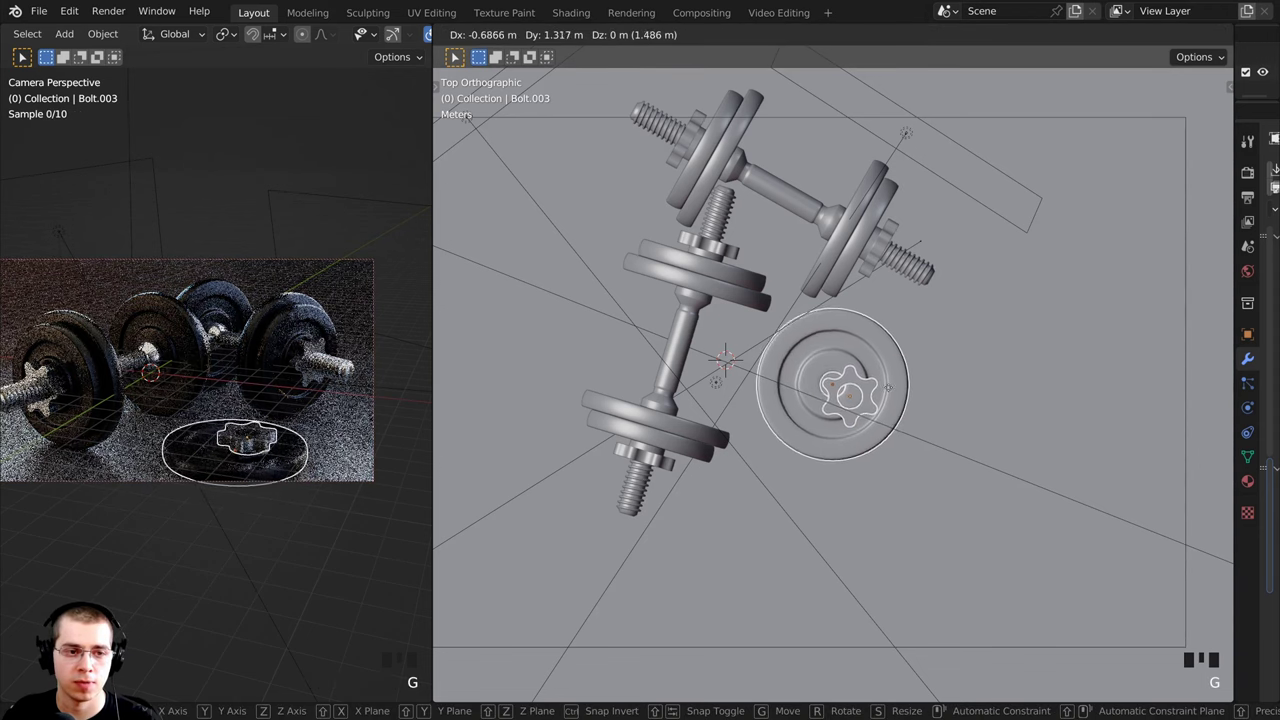
click(884, 384)
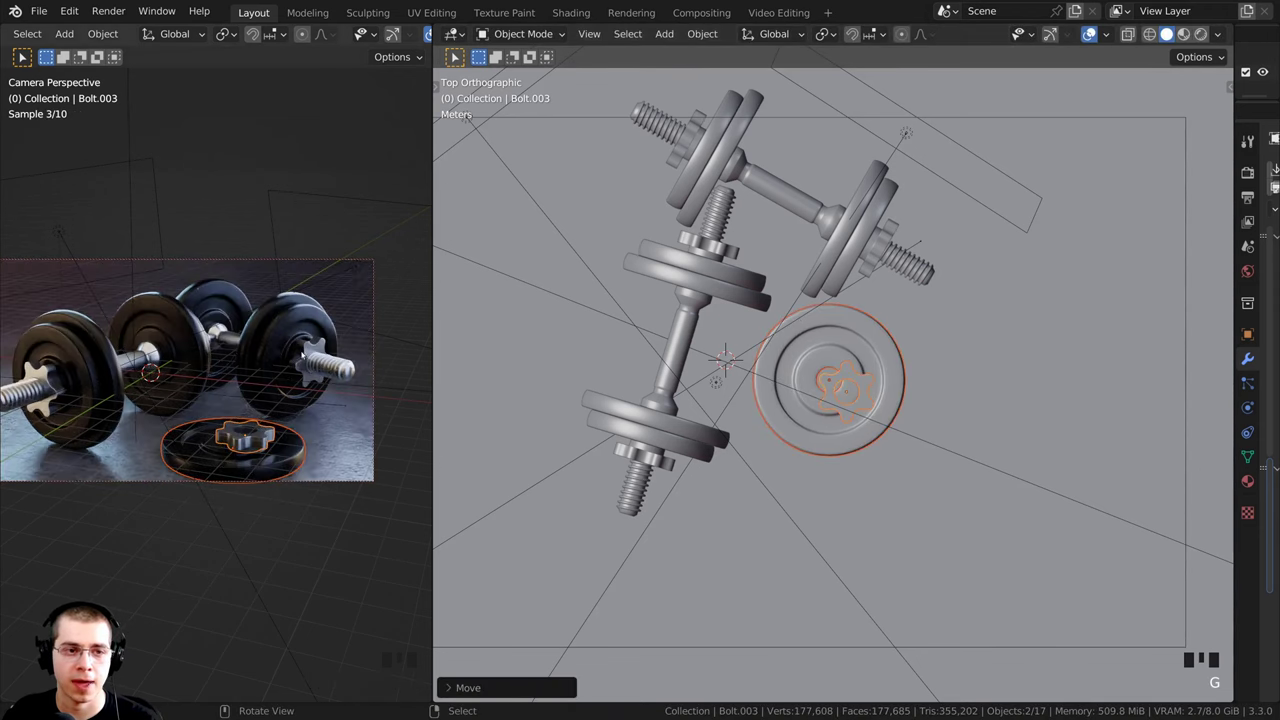
Step: Select the camera and tilt it slightly with a trackball rotation so the flat plate fits inside the frame
right_click(224, 265)
scroll(224, 267, down, 1)
right_click(222, 280)
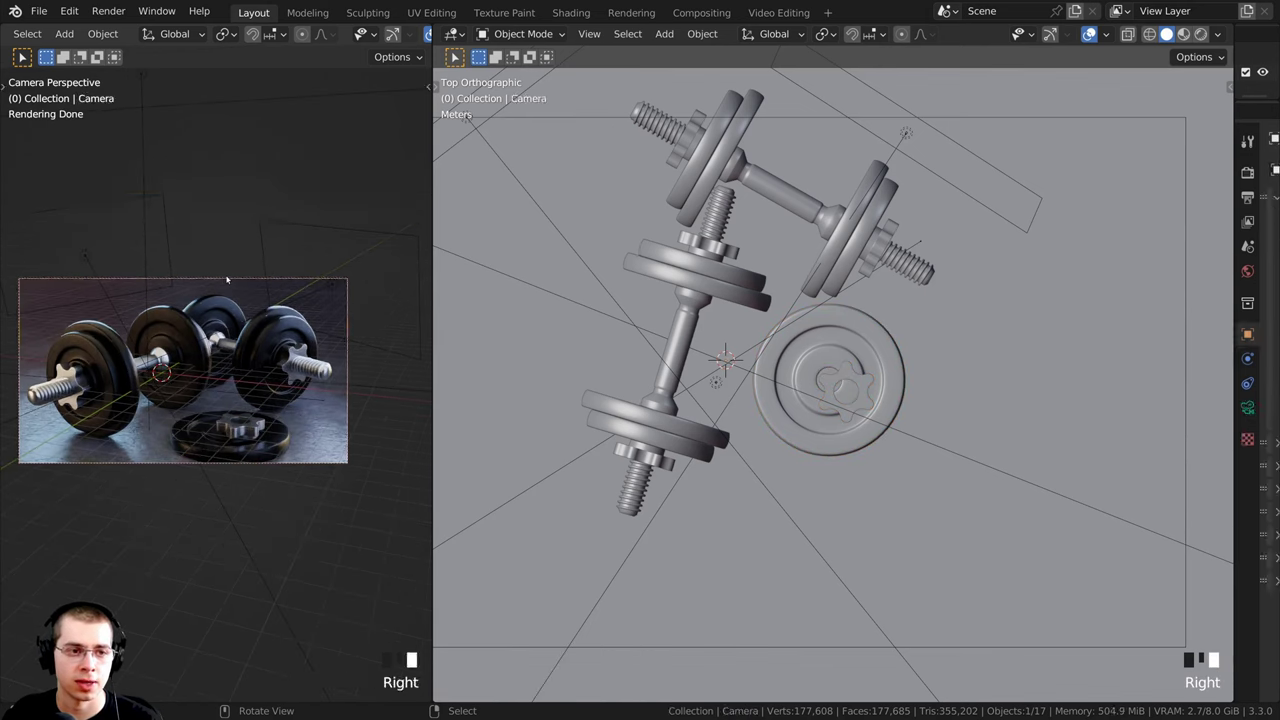
key(r)
key(r)
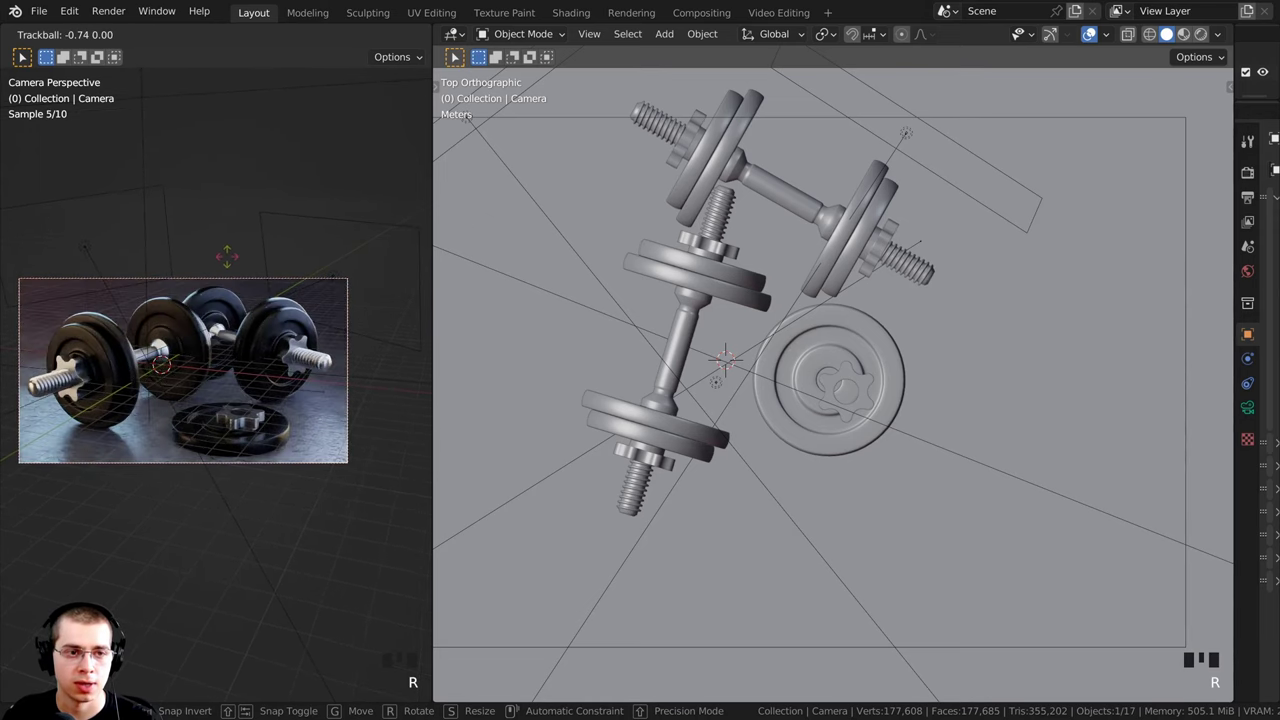
click(224, 260)
Step: Nudge the flat plate and star nut together to fine-tune their place on the floor, and deselect everything
right_click(880, 400)
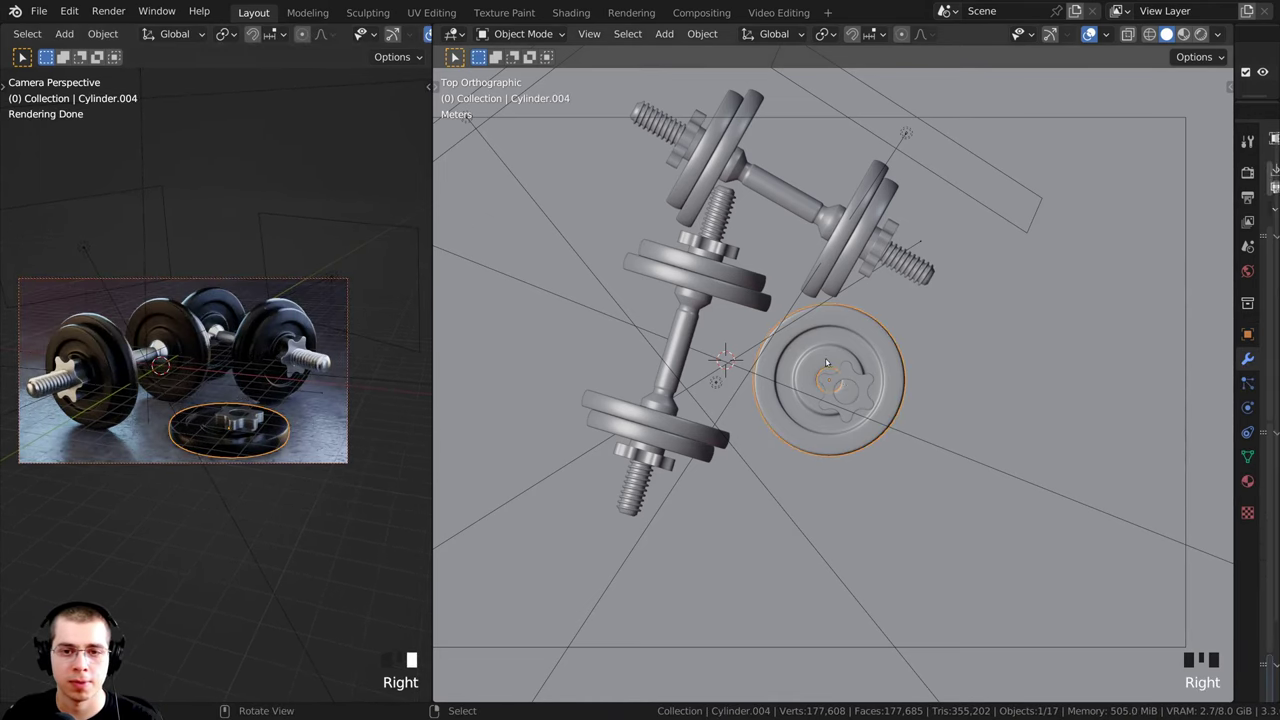
shift+right_click(835, 385)
key(g)
click(832, 388)
key(a)
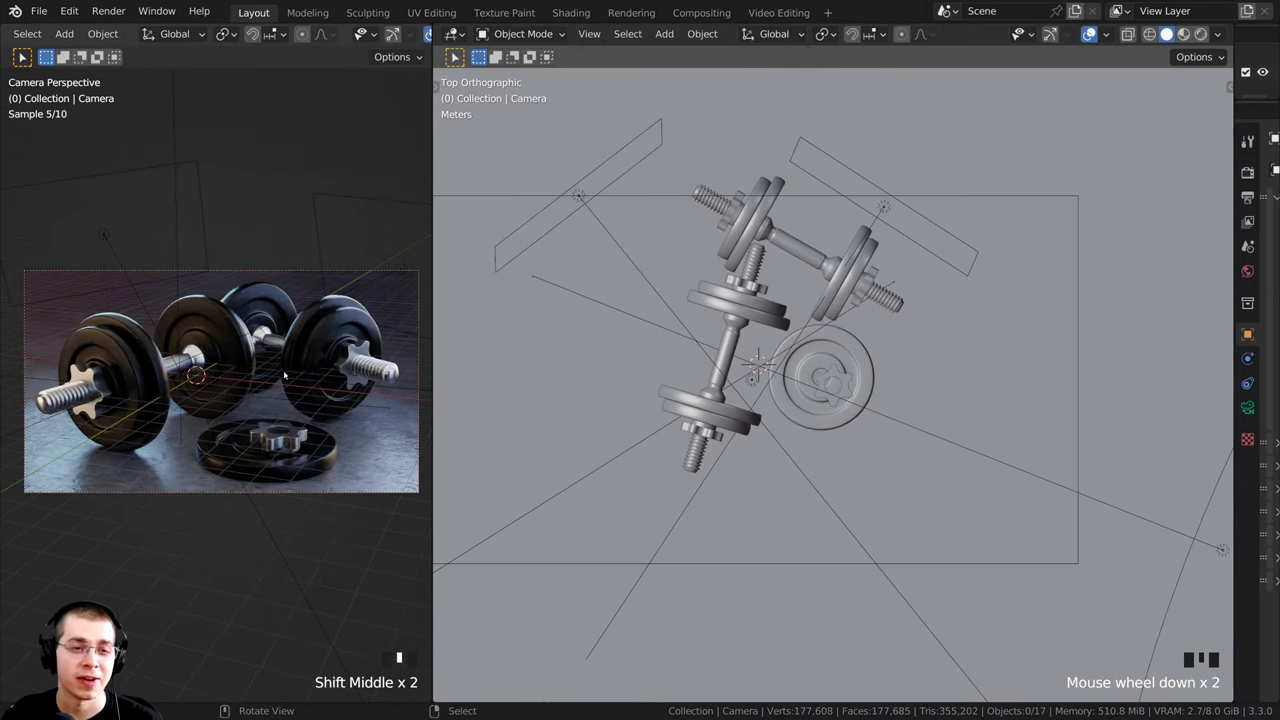
Step: Hide the overlays in the rendered camera view and widen that view to show the whole composition
scroll(304, 367, up, 1)
shift+middle_drag(304, 367, 283, 362)
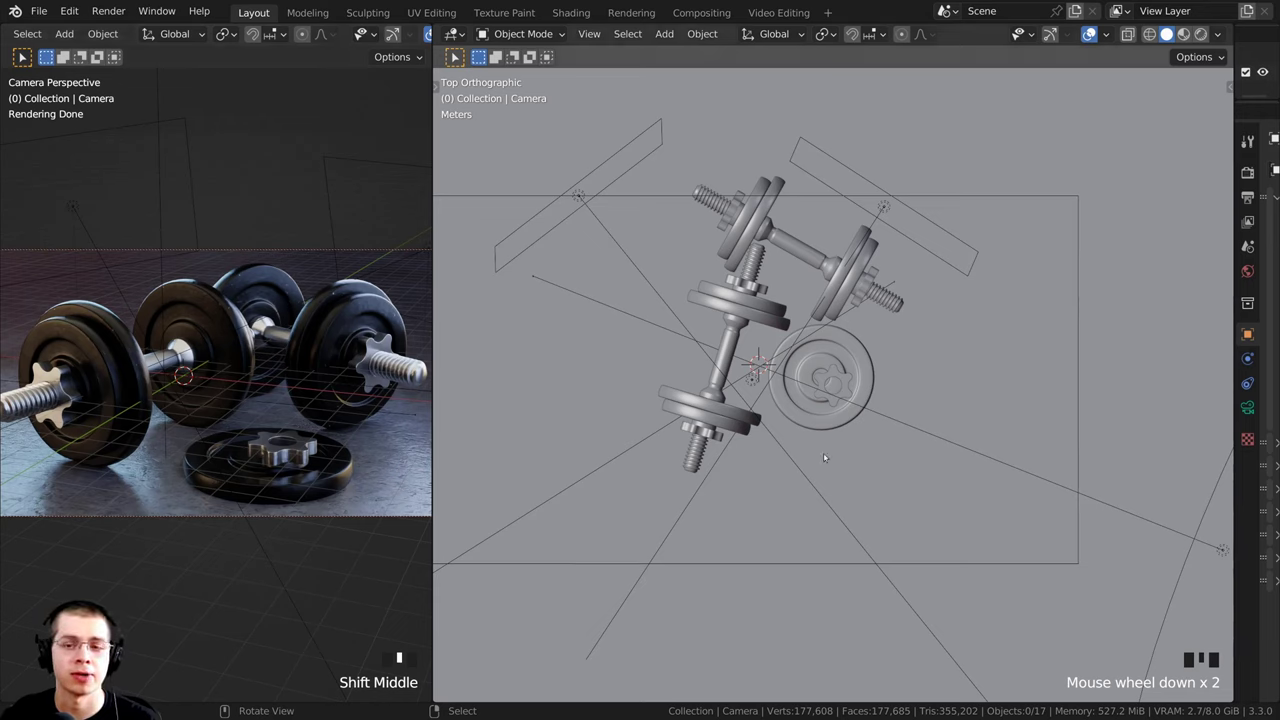
key(ctrl+w)
key(ctrl+w)
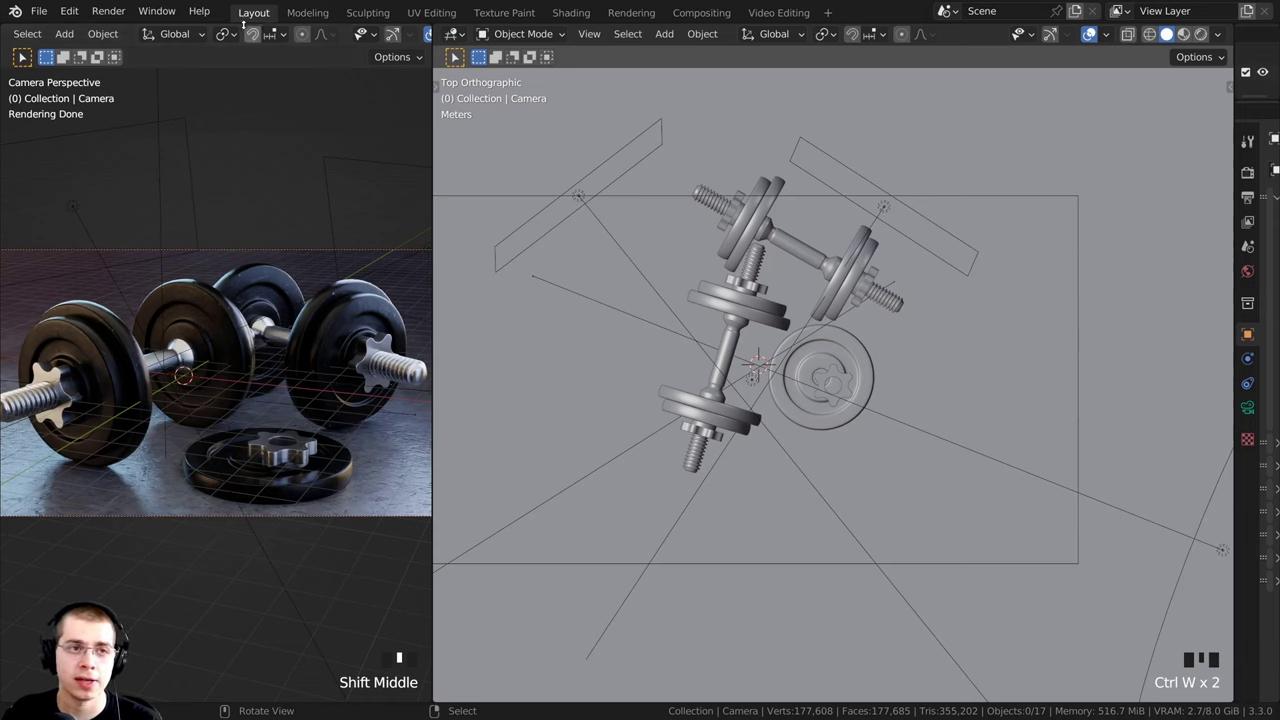
scroll(250, 33, down, 6)
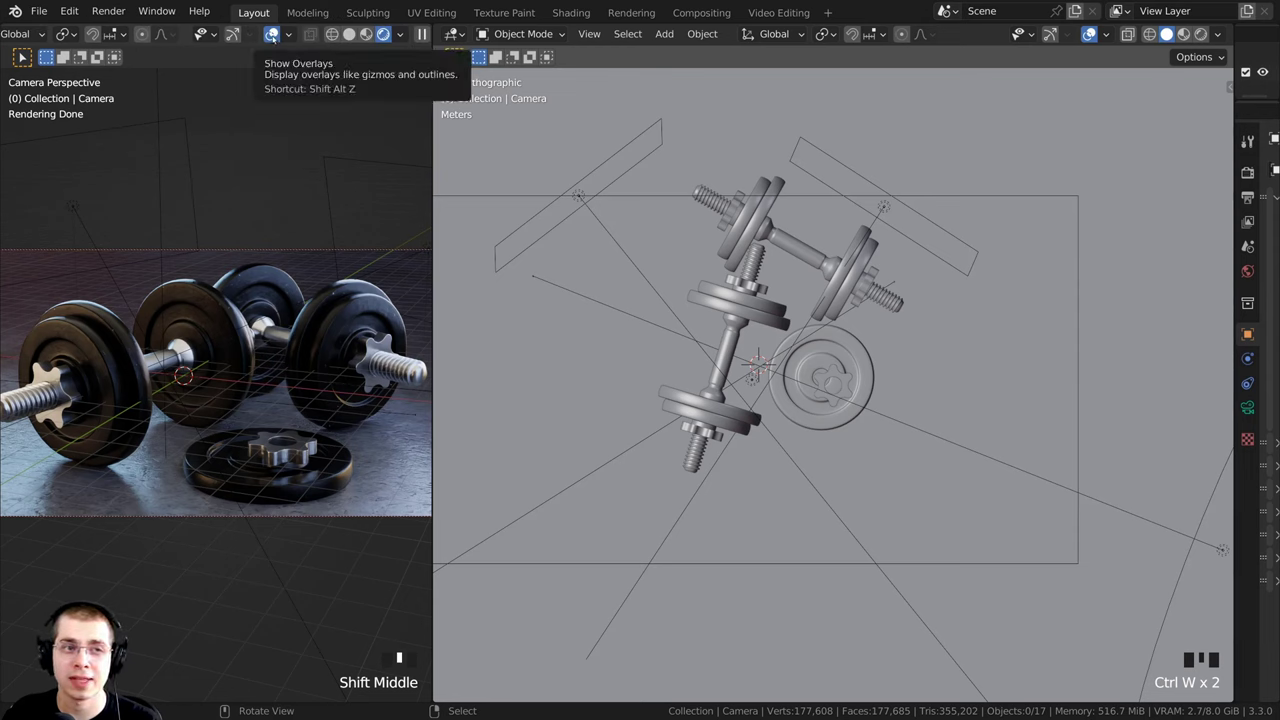
click(271, 35)
shift+middle_drag(345, 326, 345, 323)
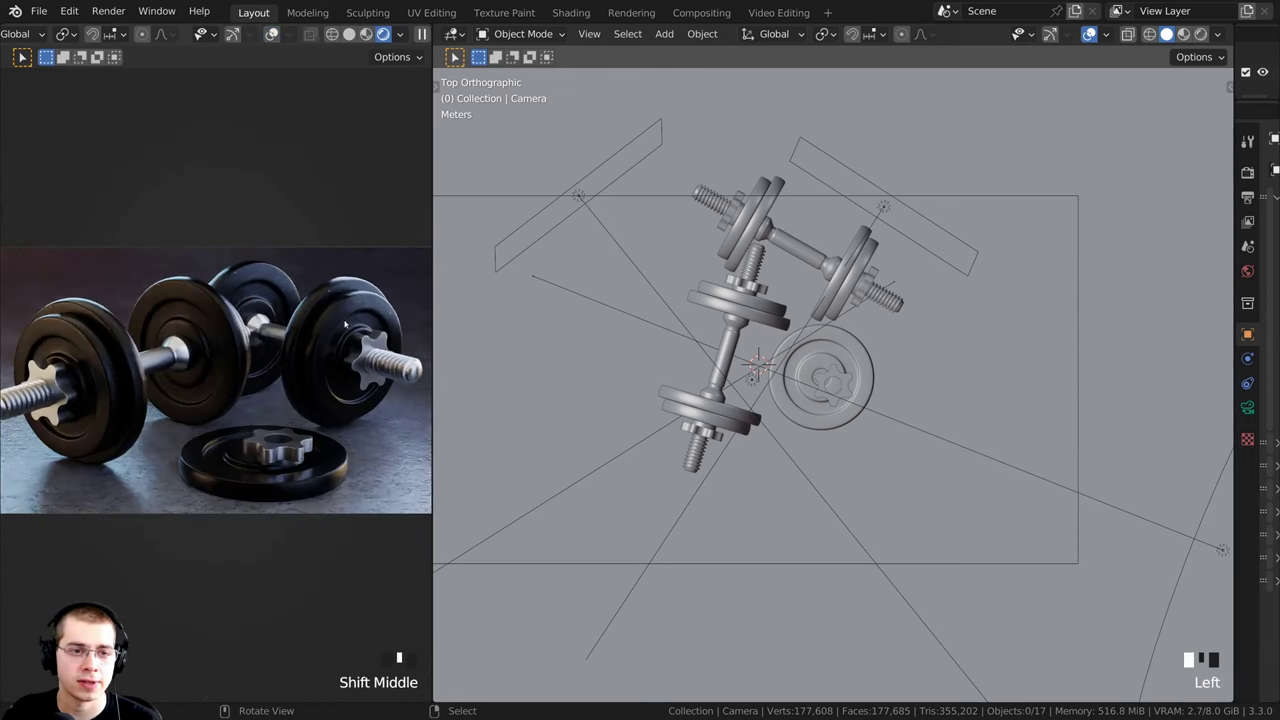
drag(431, 301, 515, 301)
scroll(1000, 350, down, 3)
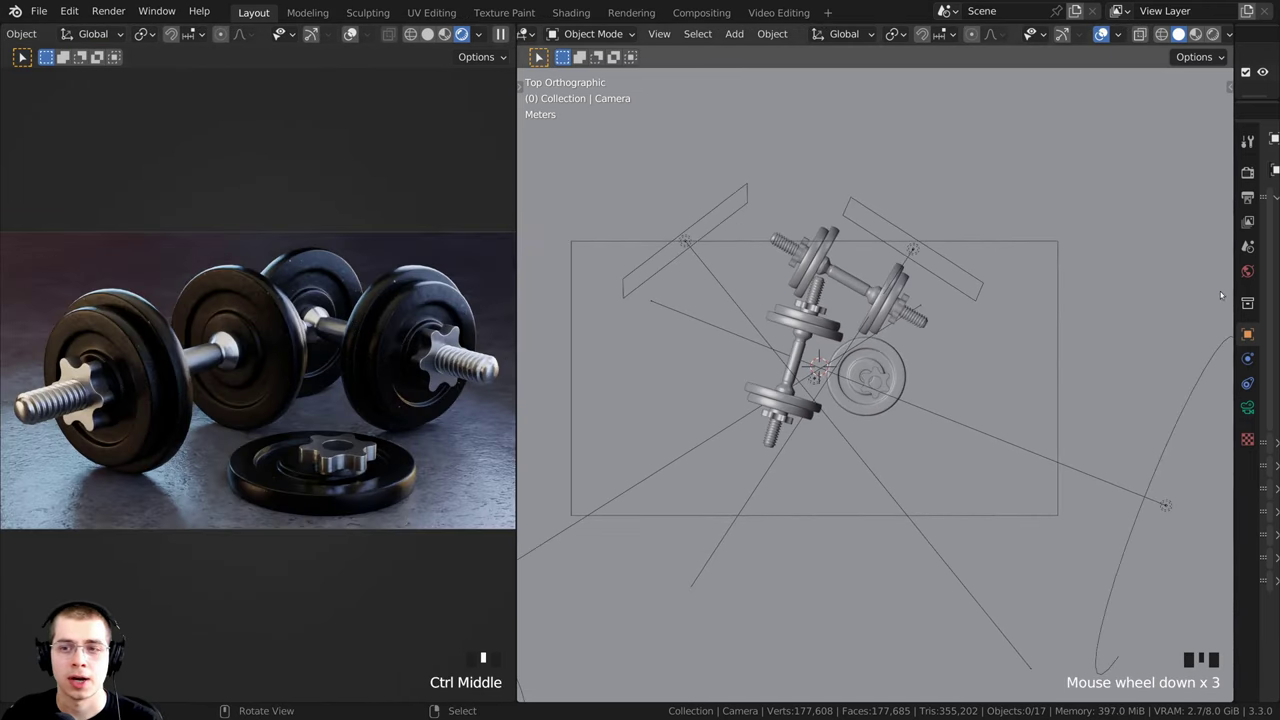
Step: Select the disk-shaped area light Area.004 and show its light settings in a widened properties editor
drag(1236, 292, 1100, 292)
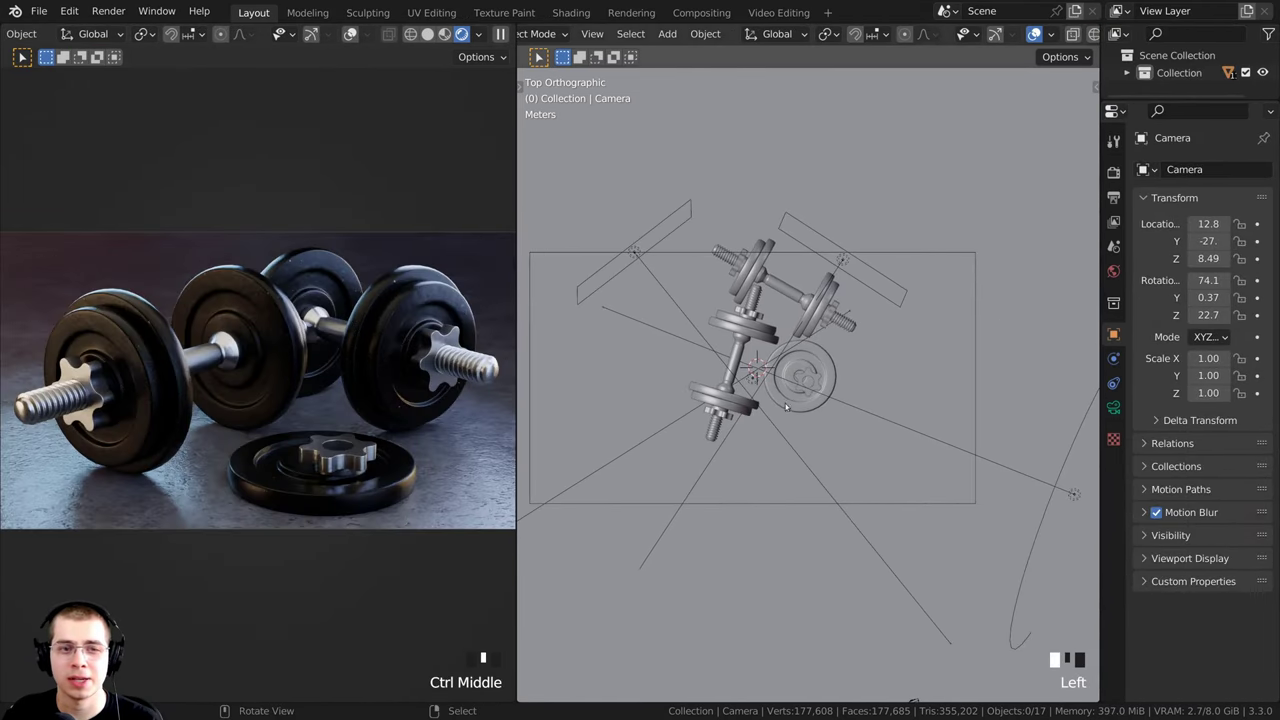
middle_drag(818, 378, 962, 357)
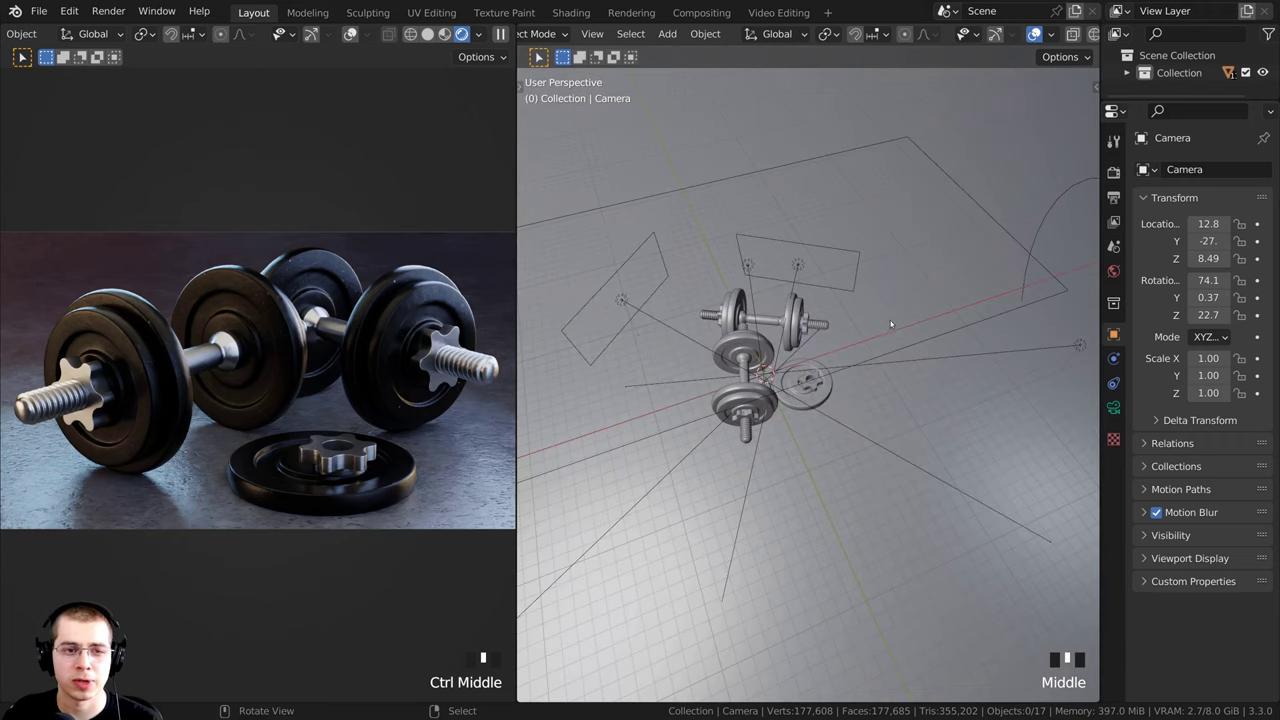
scroll(962, 357, down, 2)
right_click(1025, 342)
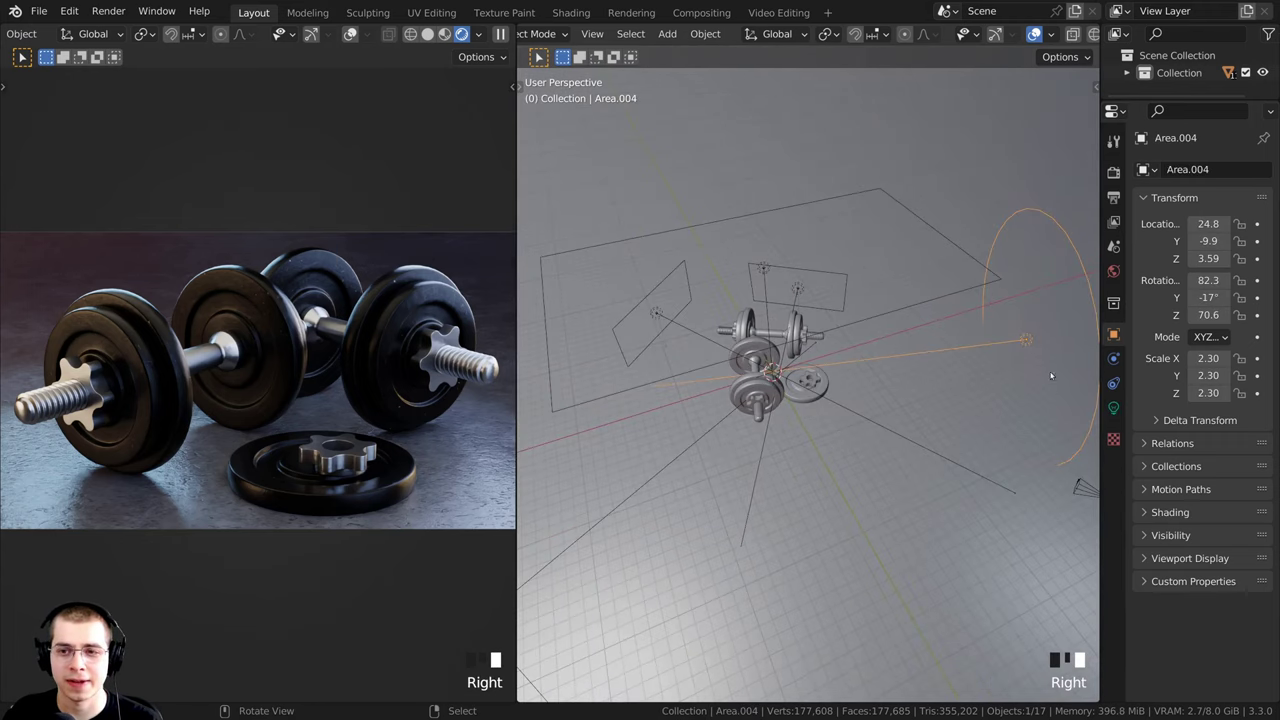
click(1113, 408)
drag(1100, 398, 976, 398)
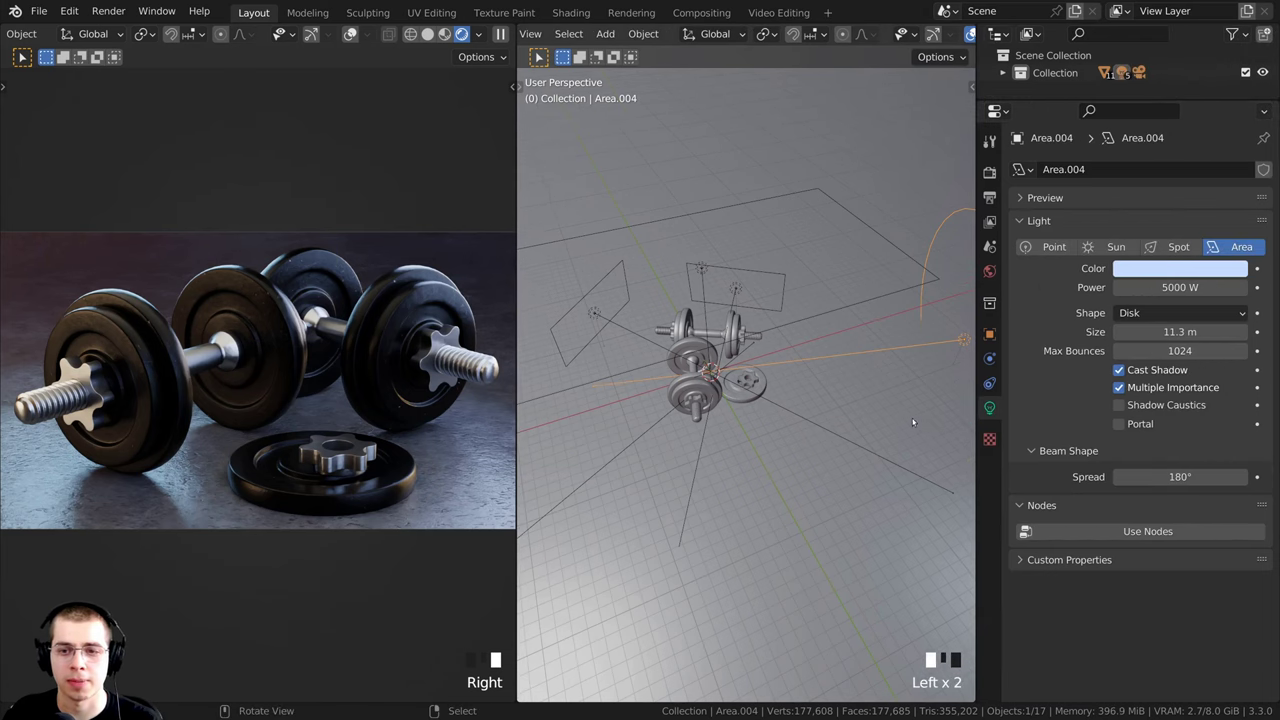
shift+middle_drag(912, 418, 849, 342)
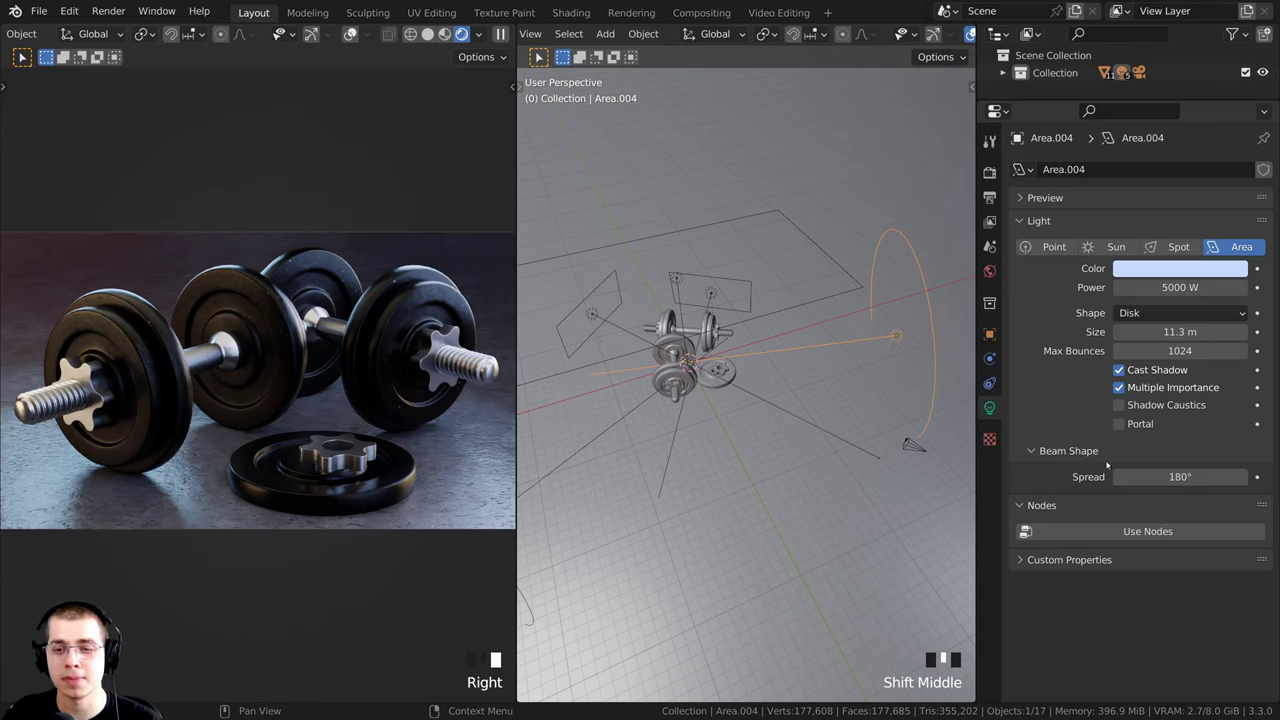
Step: Set the beam spread of the disk area light to 100°
click(1178, 478)
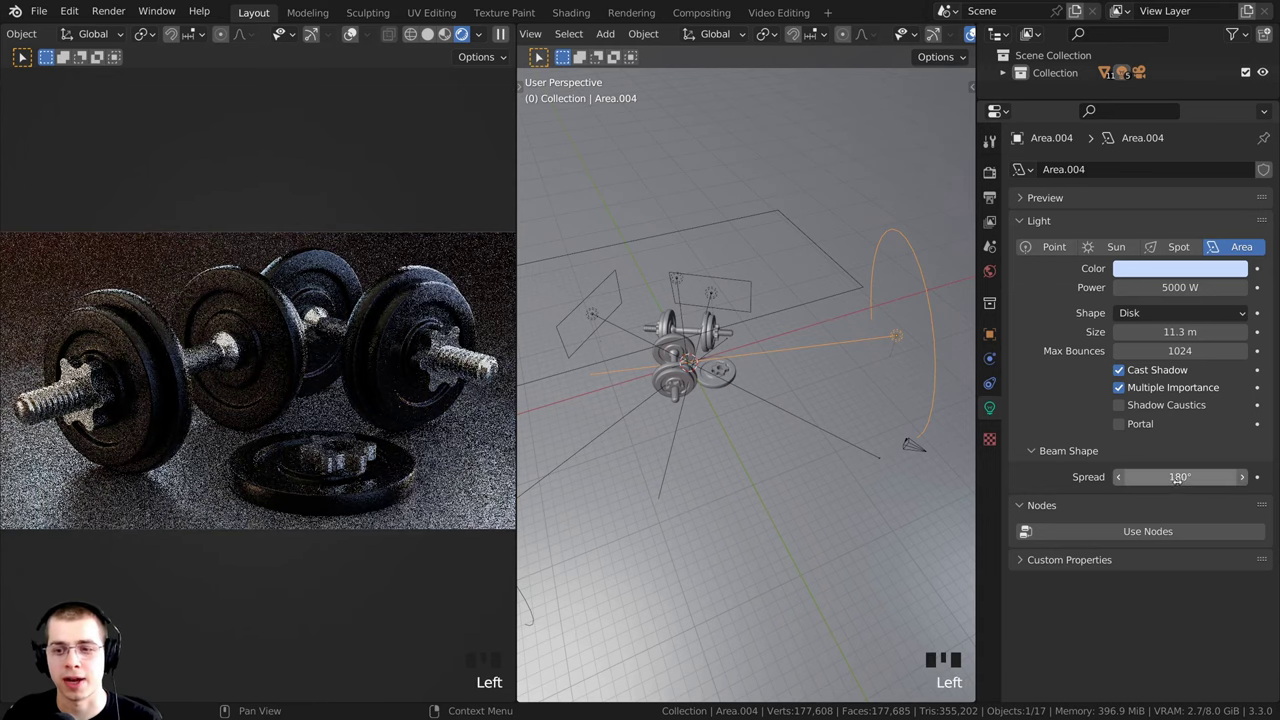
mouse_move(1178, 478)
mouse_down()
mouse_move(1040, 478)
mouse_move(1176, 478)
mouse_up()
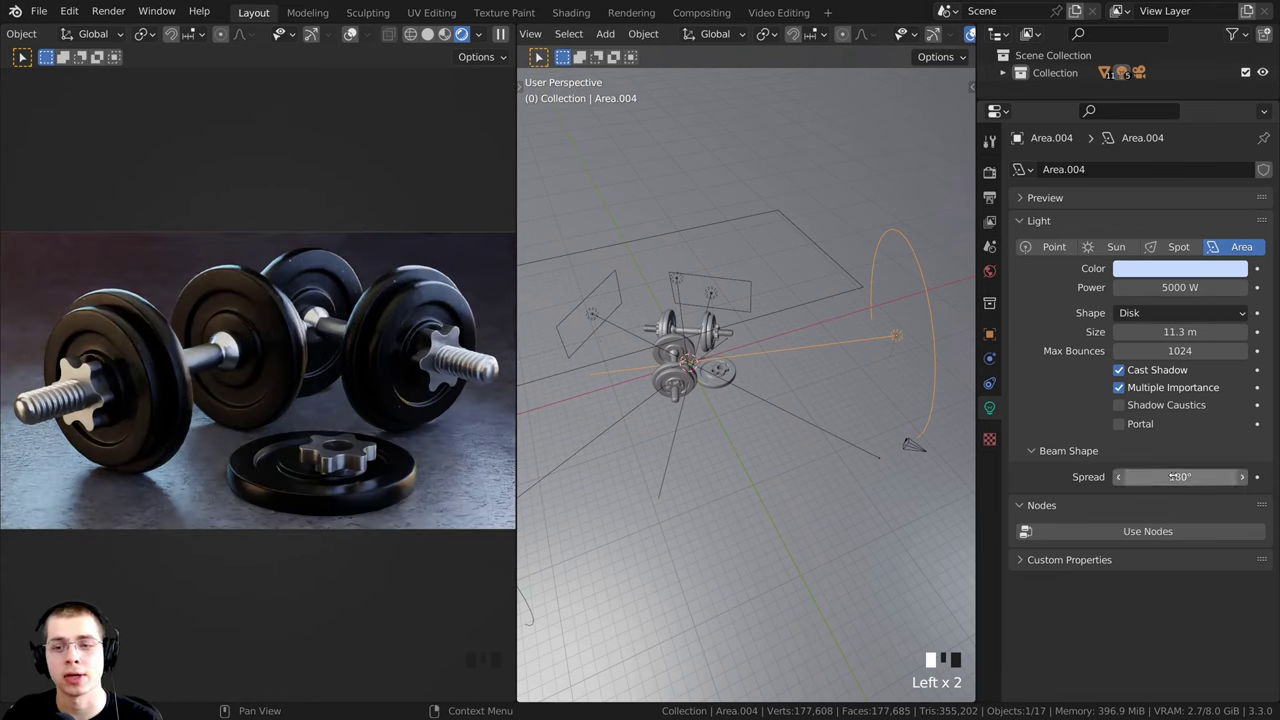
click(1174, 477)
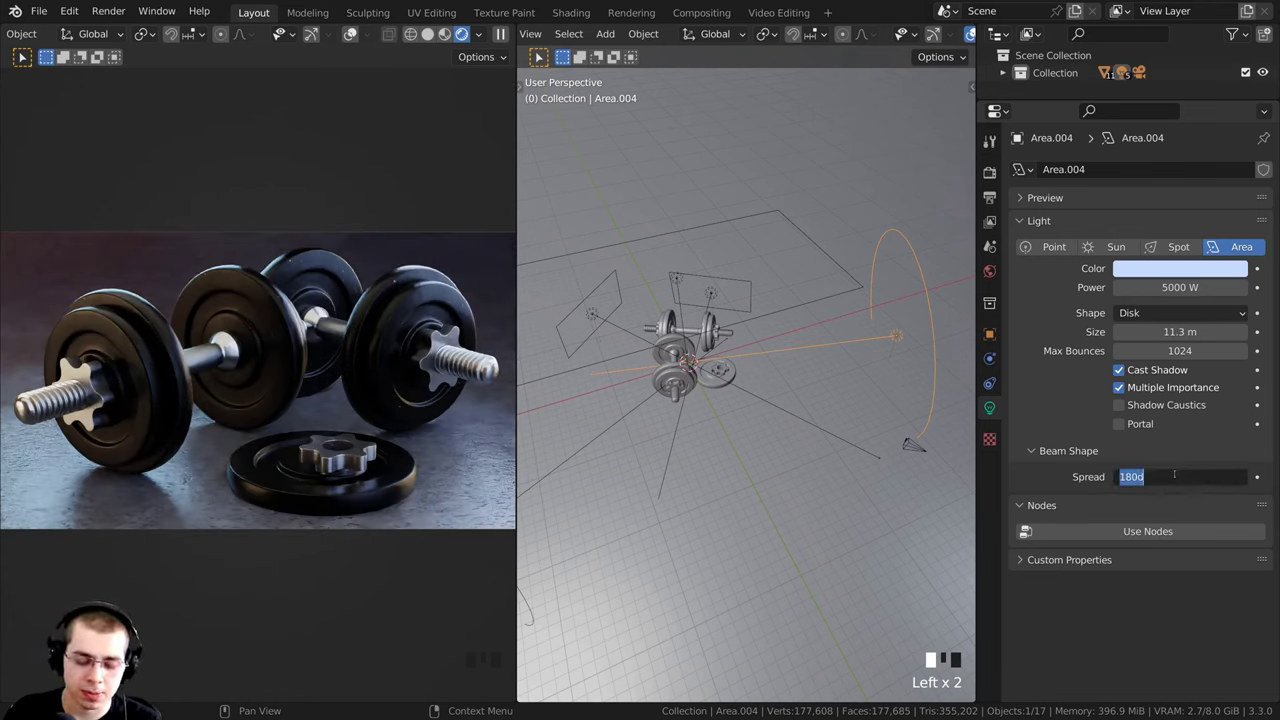
text(100)
key(Return)
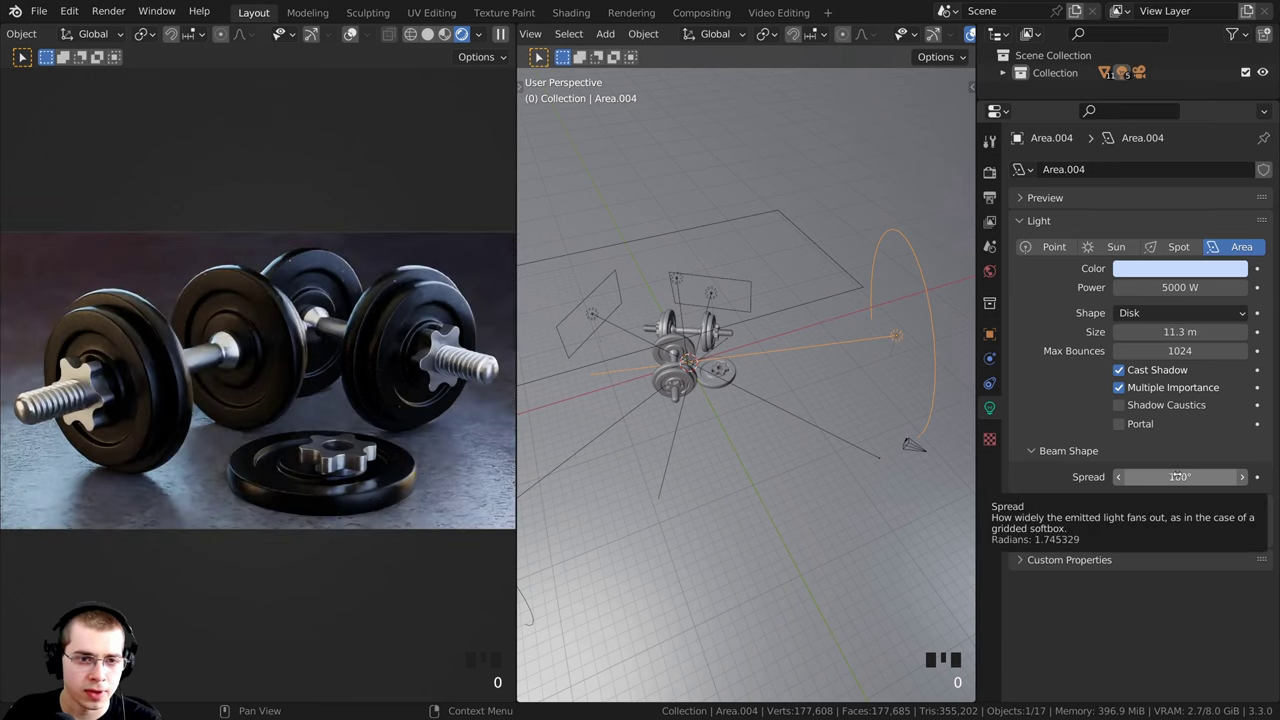
Step: Narrow the disk area light's beam spread to 60° and inspect the render up close
drag(1166, 477, 1060, 477)
click(1208, 476)
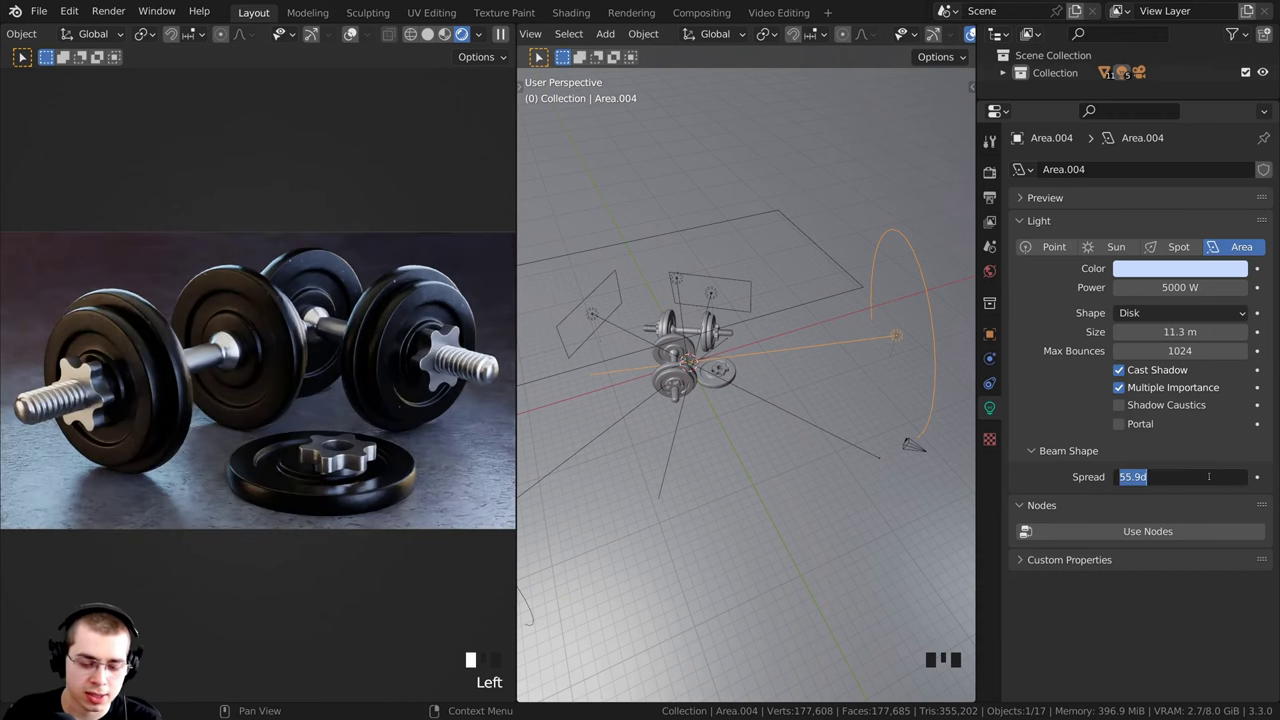
text(60)
key(Return)
scroll(380, 300, up, 4)
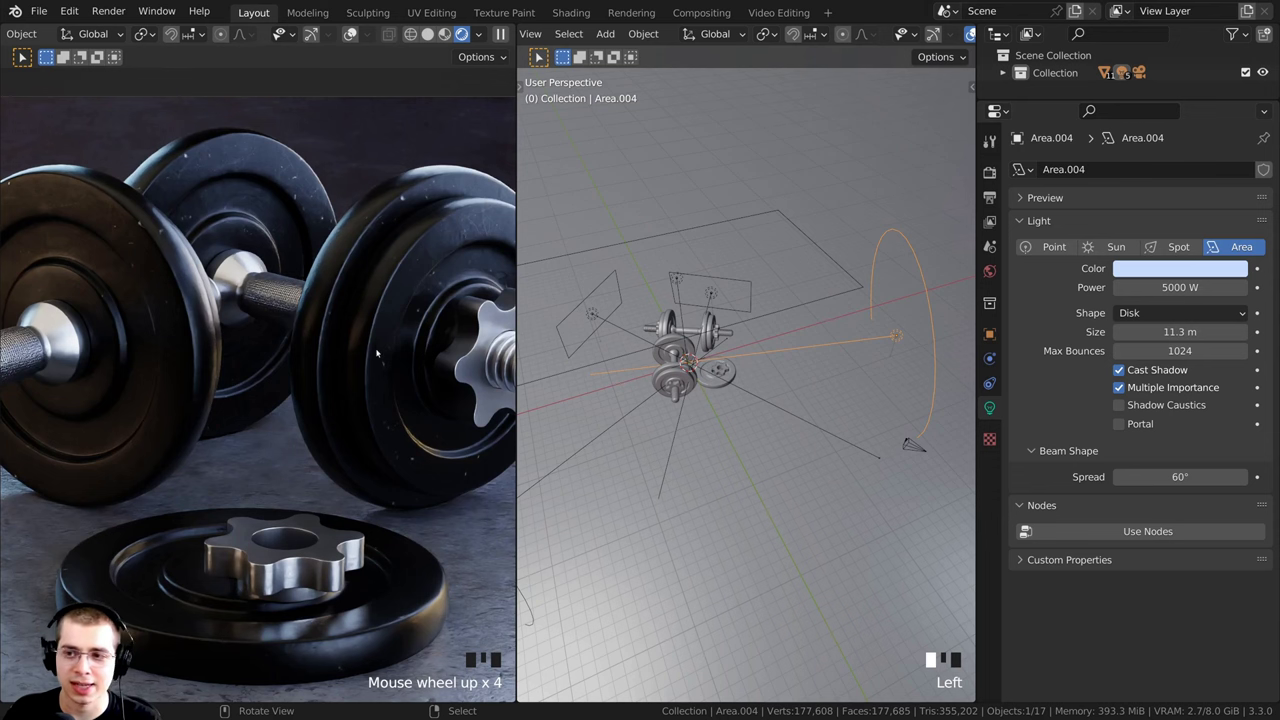
scroll(371, 343, down, 4)
shift+middle_drag(371, 343, 408, 355)
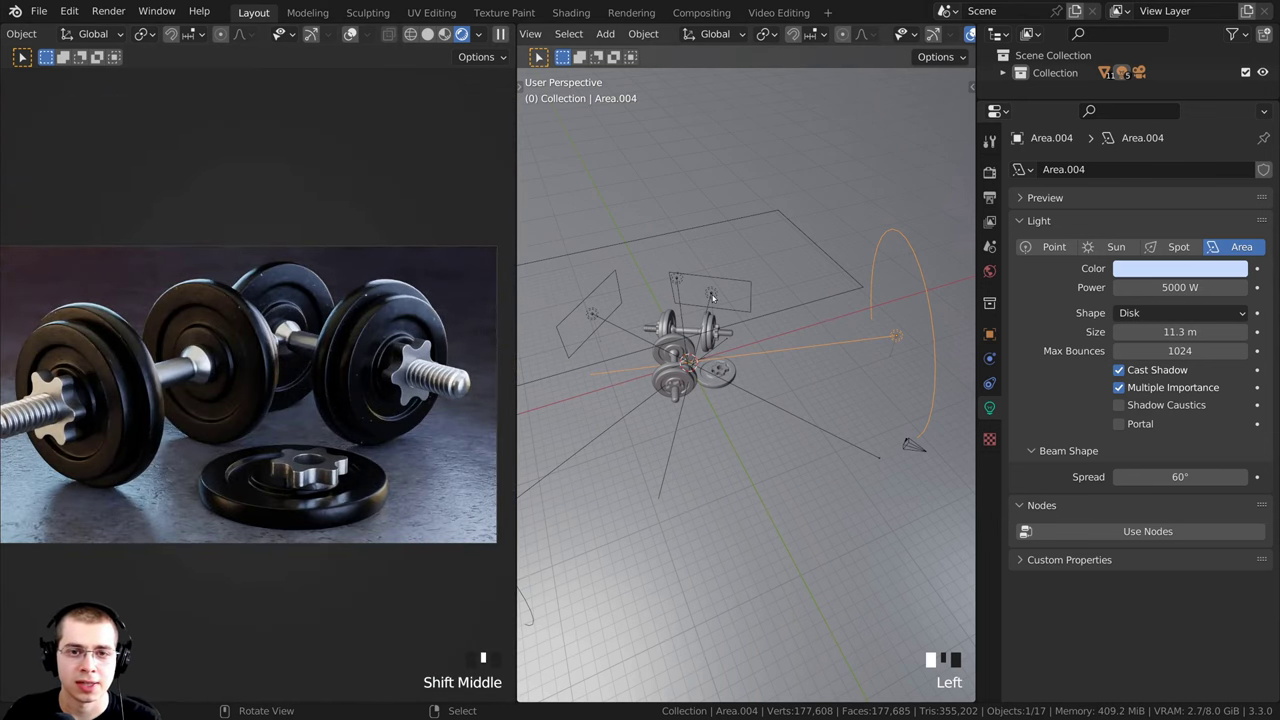
Step: Select the rectangular light Area.001 behind the dumbbells and set its beam spread to 100°
click(712, 297)
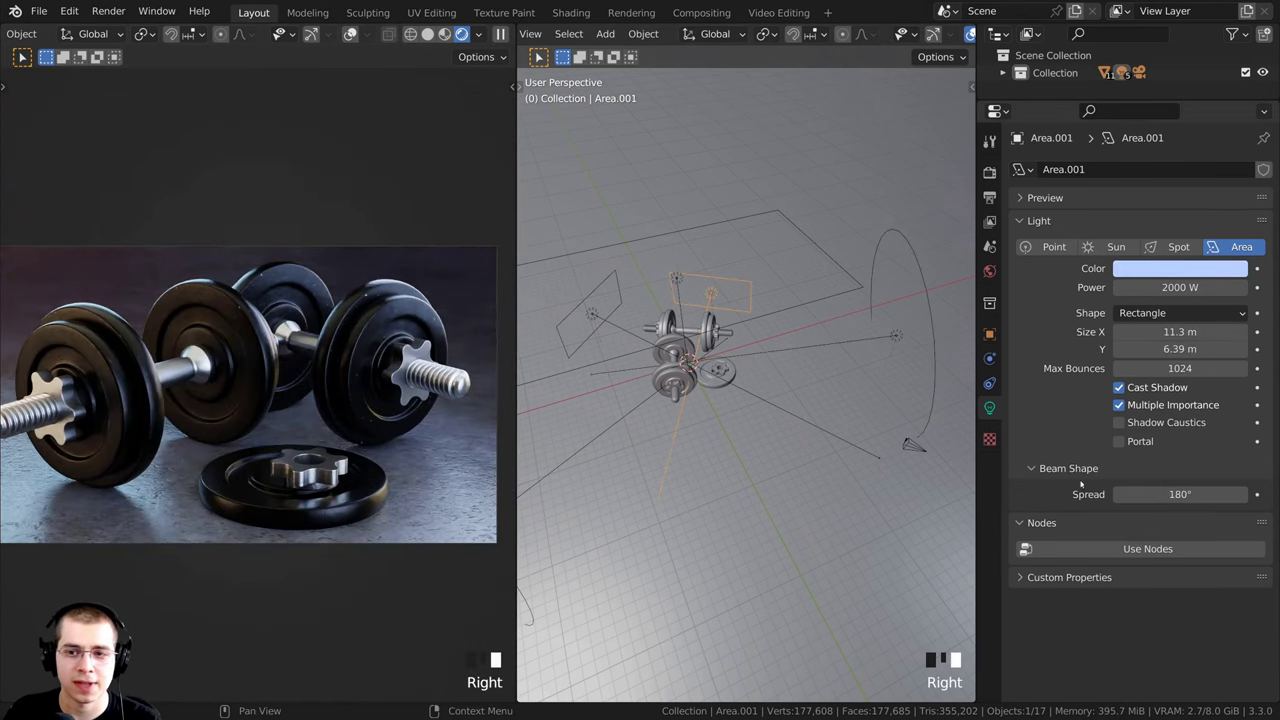
double_click(1147, 494)
text(1)
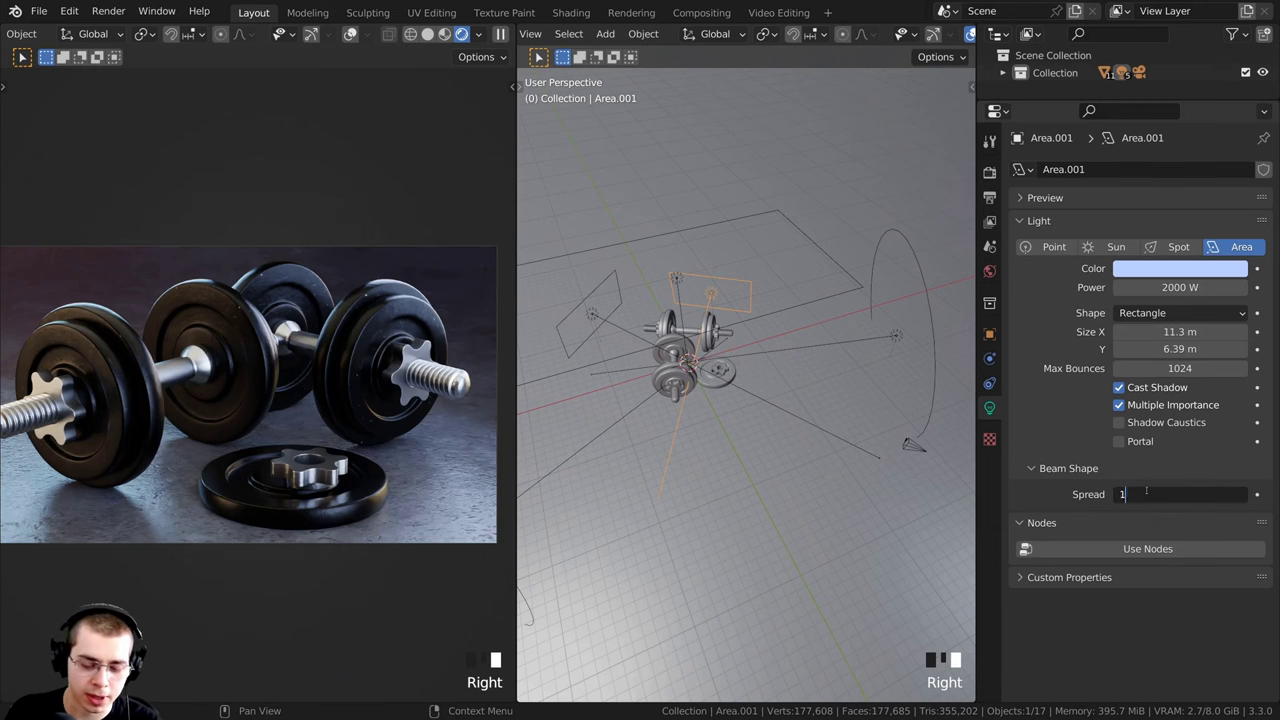
text(00)
key(Return)
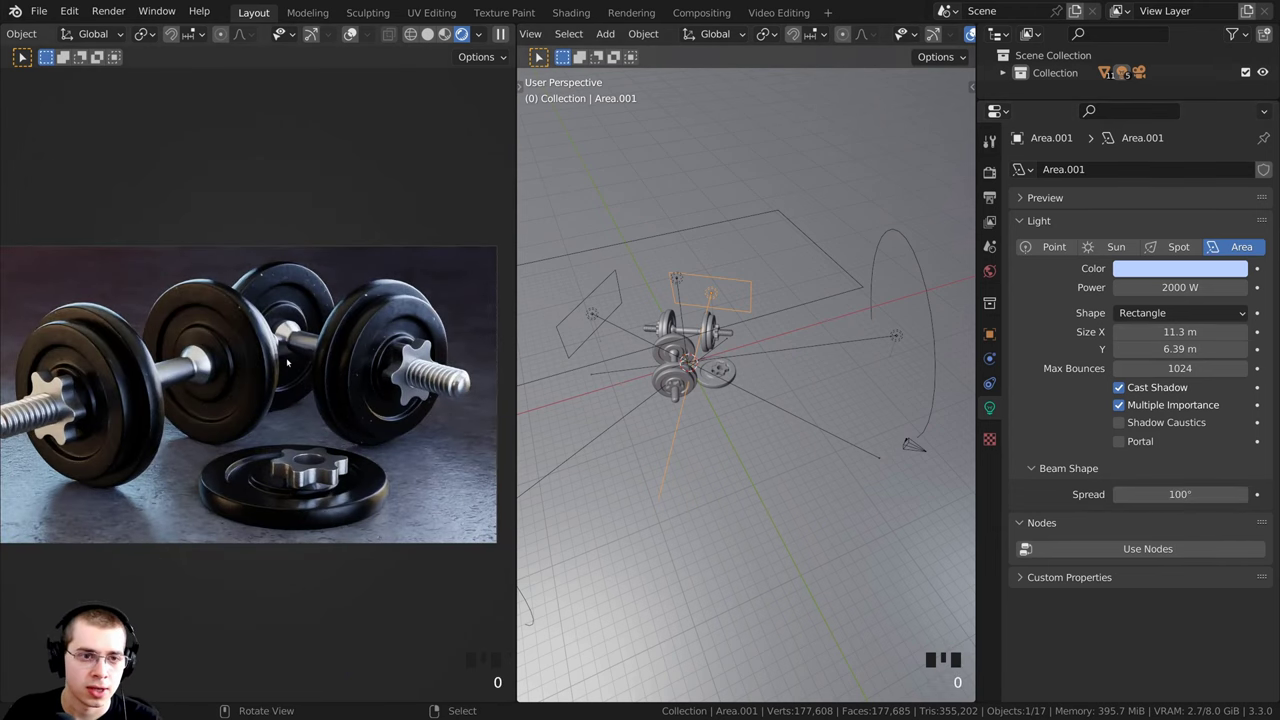
Step: Select the rectangular light Area beside the dumbbells and narrow its beam spread to 100°
scroll(662, 366, up, 2)
right_click(631, 348)
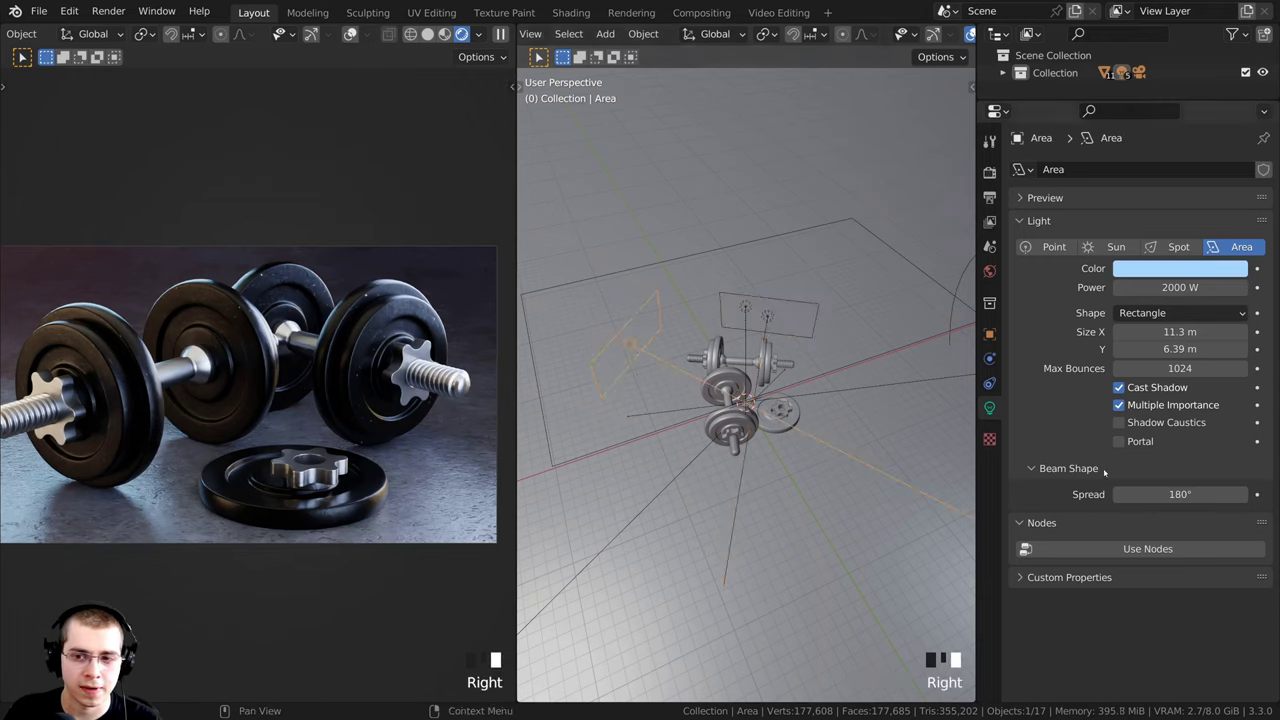
drag(1190, 496, 1071, 496)
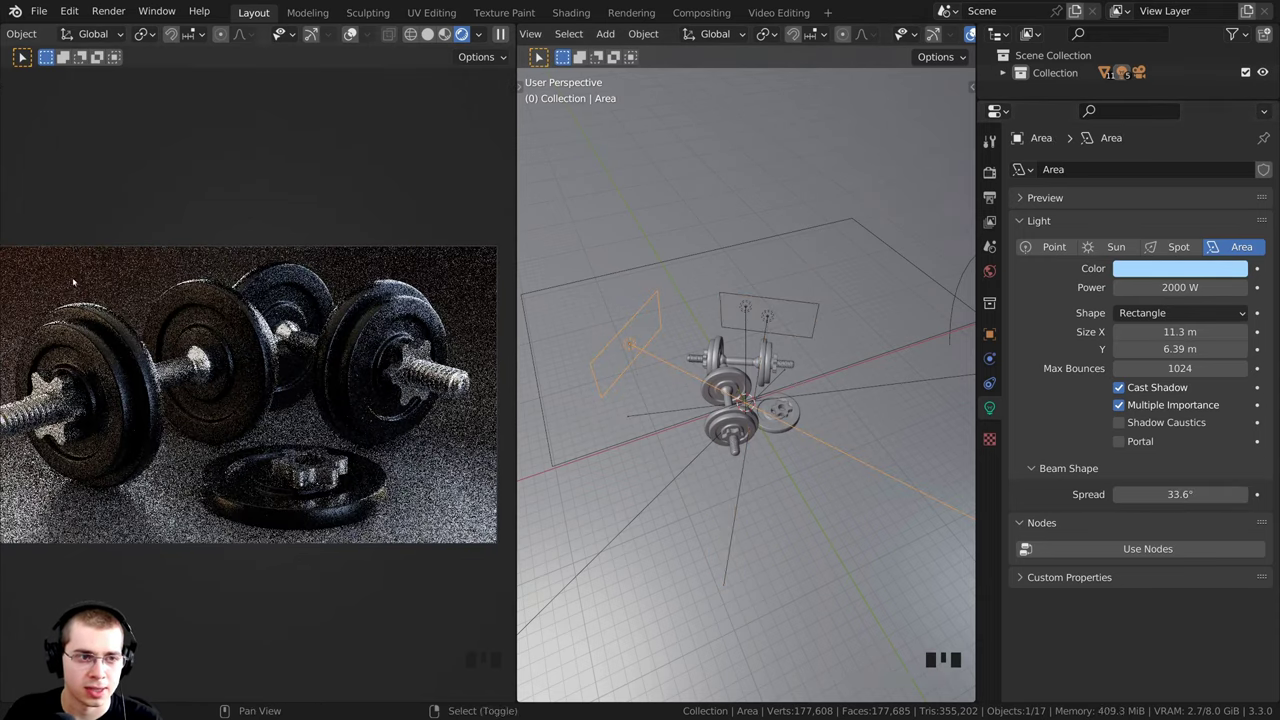
shift+middle_drag(235, 470, 332, 488)
drag(1202, 494, 1234, 494)
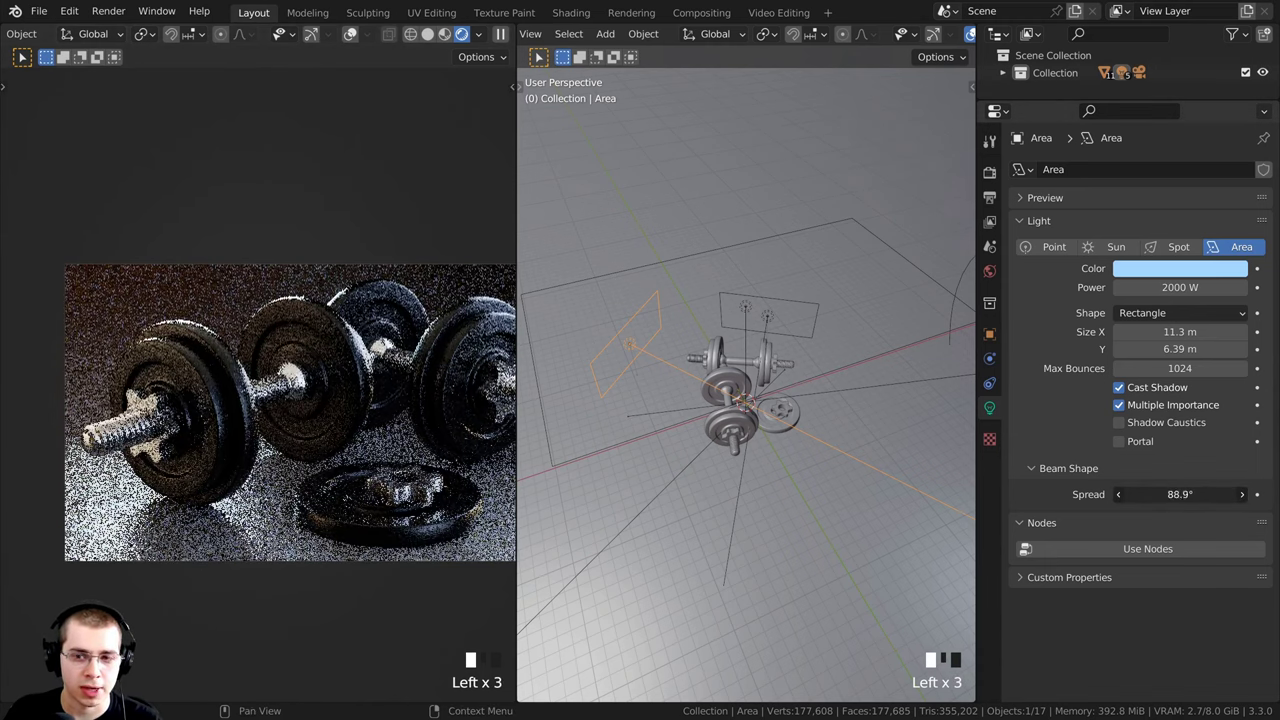
click(1210, 500)
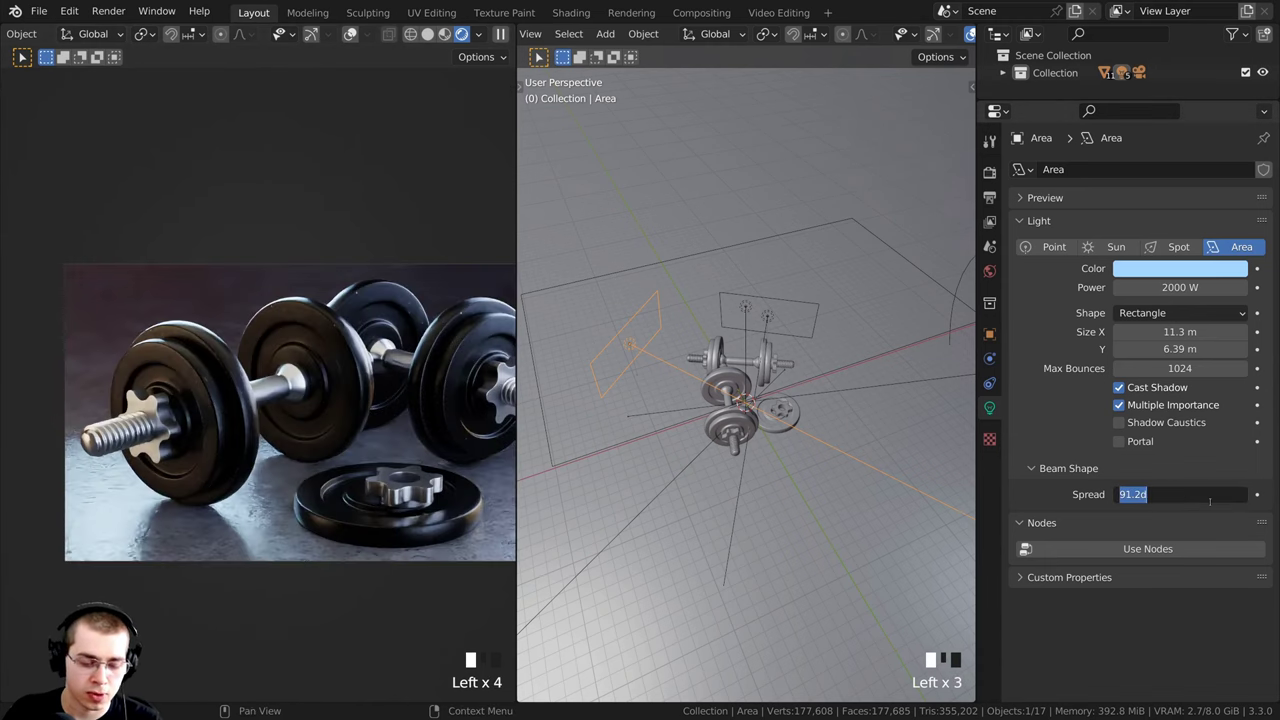
text(100)
key(Return)
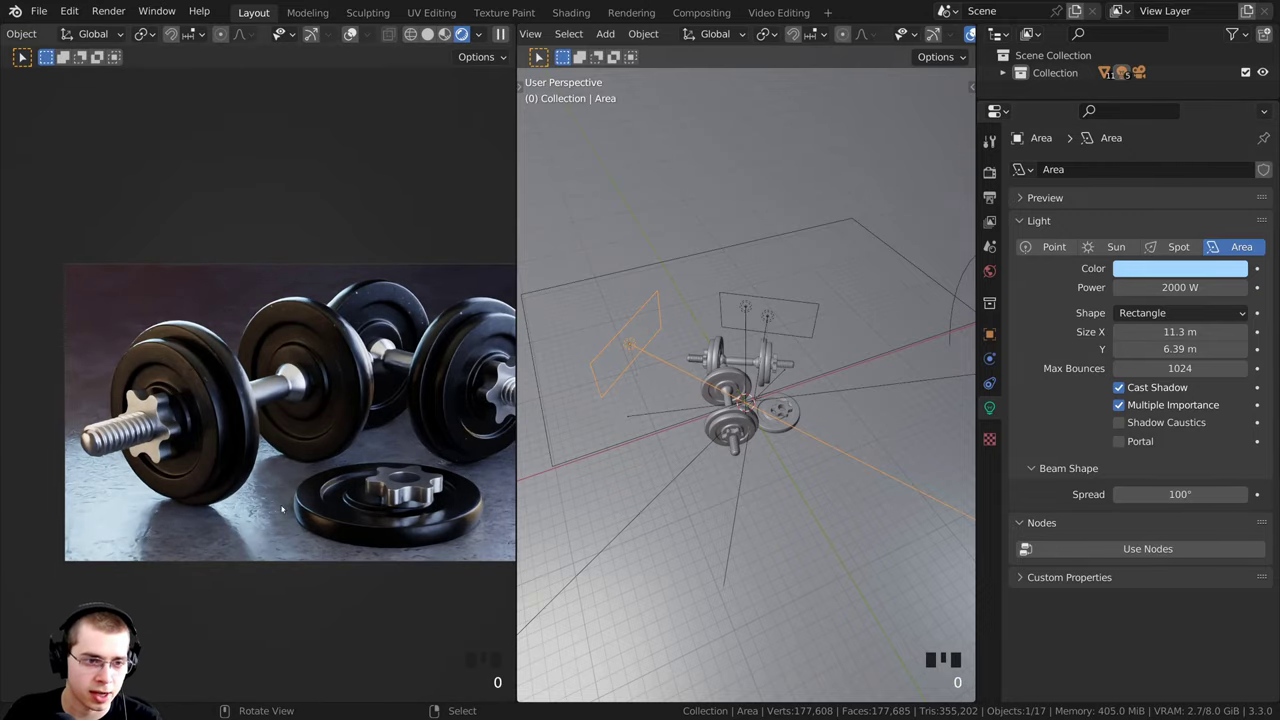
Step: Inspect the render up close and select the large overhead rectangular light Area.002
shift+middle_drag(141, 492, 133, 456)
scroll(120, 480, up, 6)
shift+scroll(133, 456, down, 2)
shift+middle_drag(377, 618, 330, 660)
scroll(338, 544, down, 5)
scroll(751, 438, down, 1)
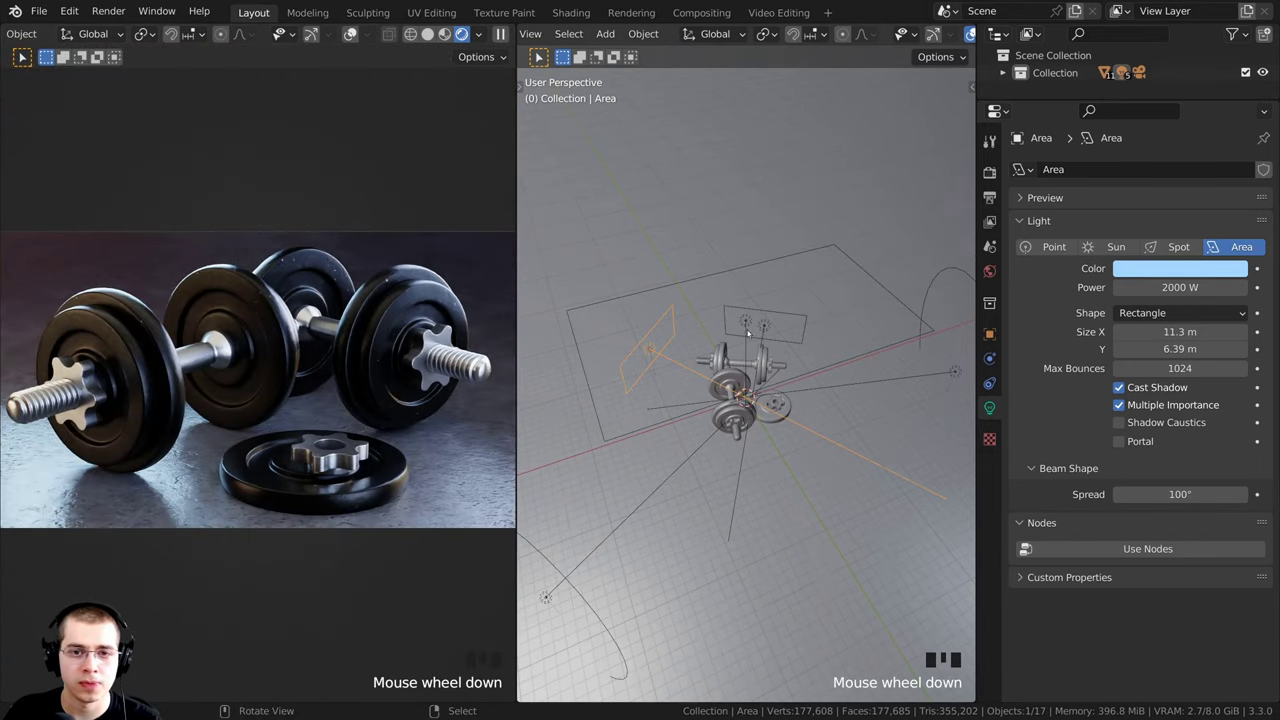
right_click(746, 325)
middle_drag(746, 325, 741, 268)
key(g)
right_click(740, 262)
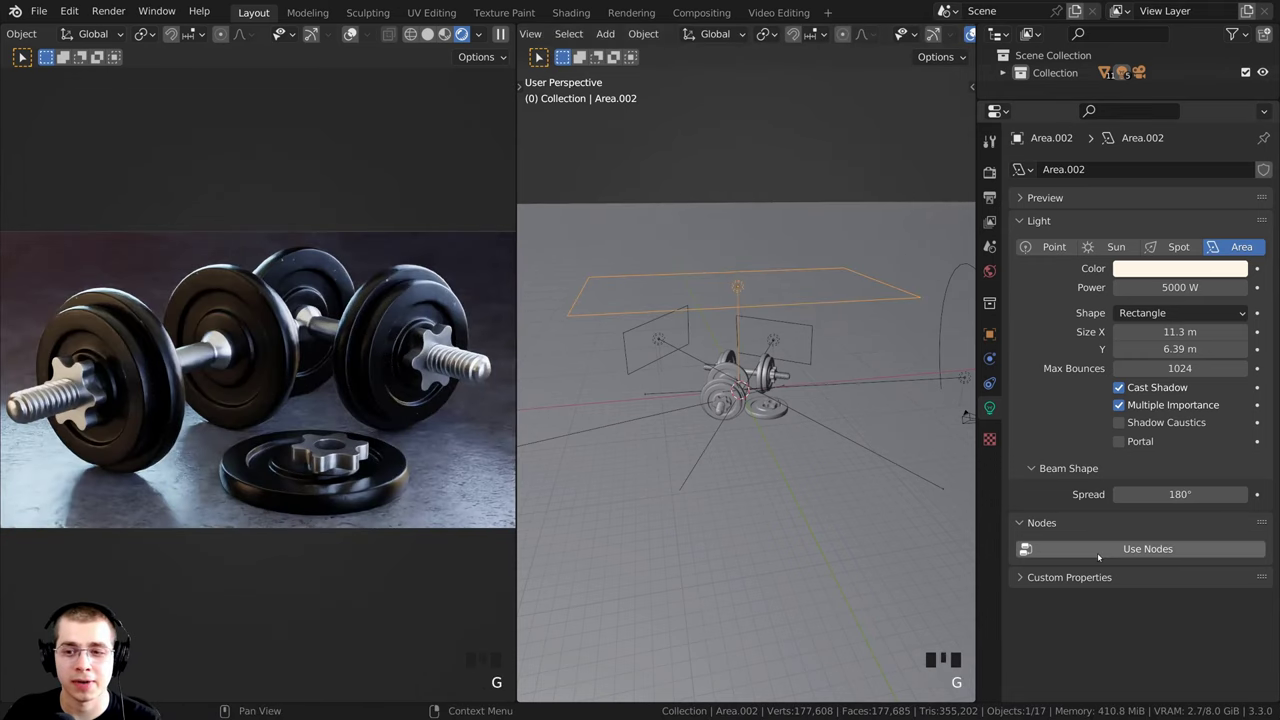
Step: Set the beam spread of the overhead area light to 90°
drag(1162, 500, 1097, 500)
click(1170, 495)
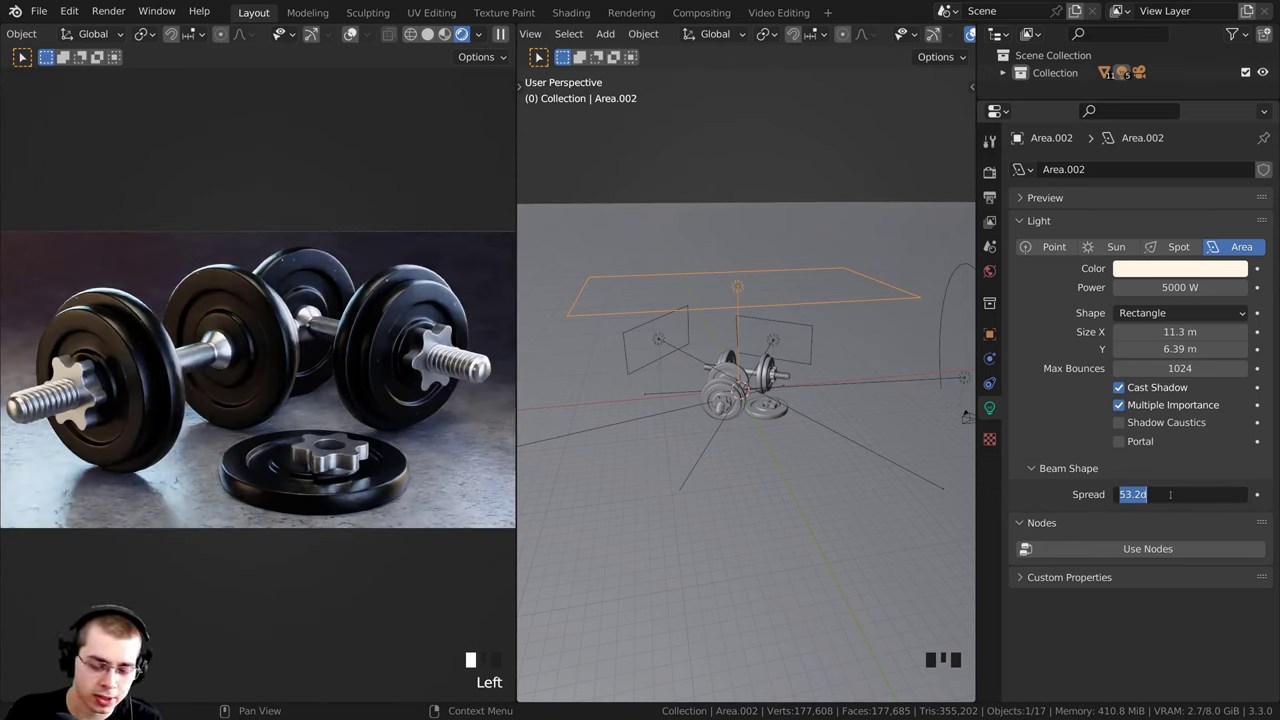
text(90)
key(Return)
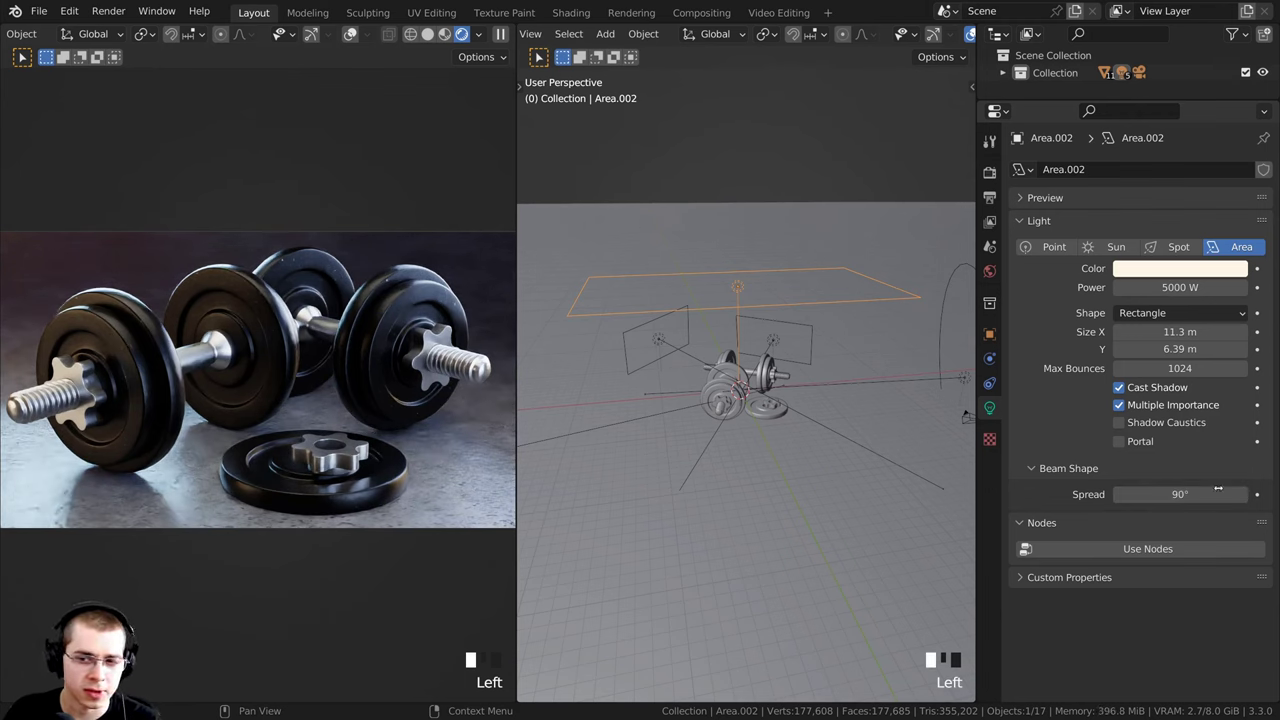
Step: Narrow the overhead area light's beam spread to 75°
drag(1218, 490, 1170, 472)
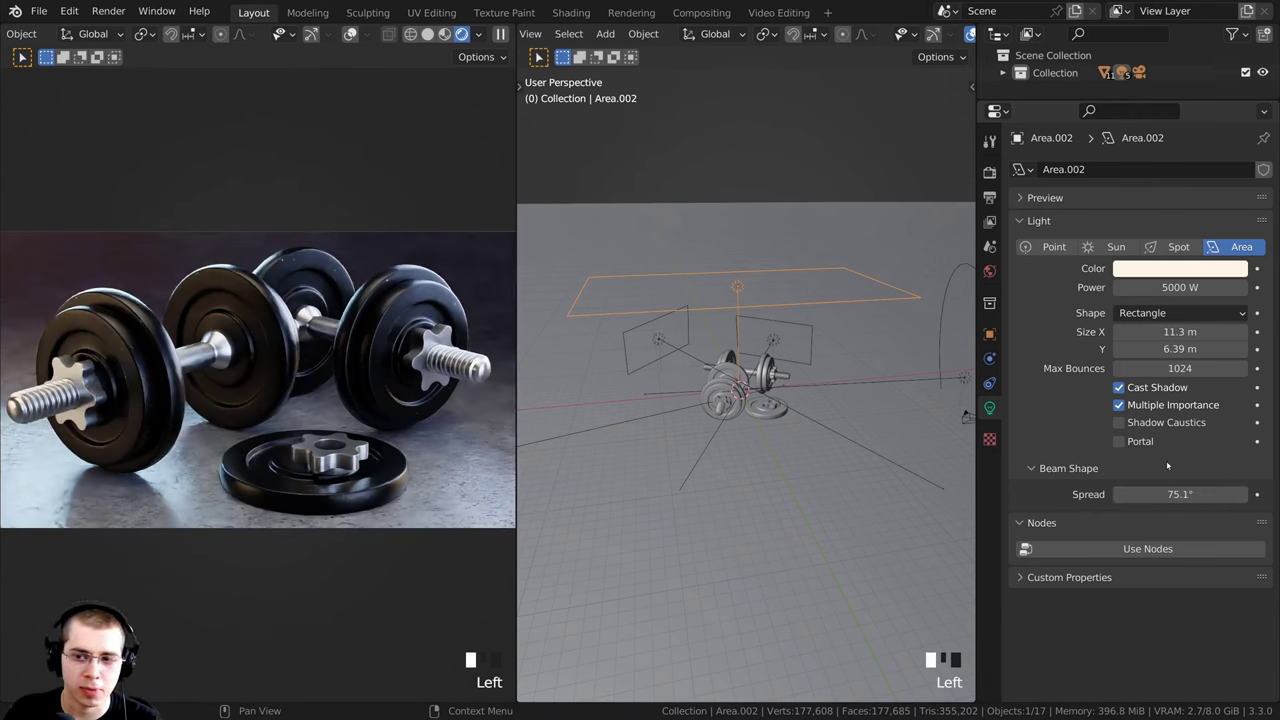
click(1180, 494)
text(75)
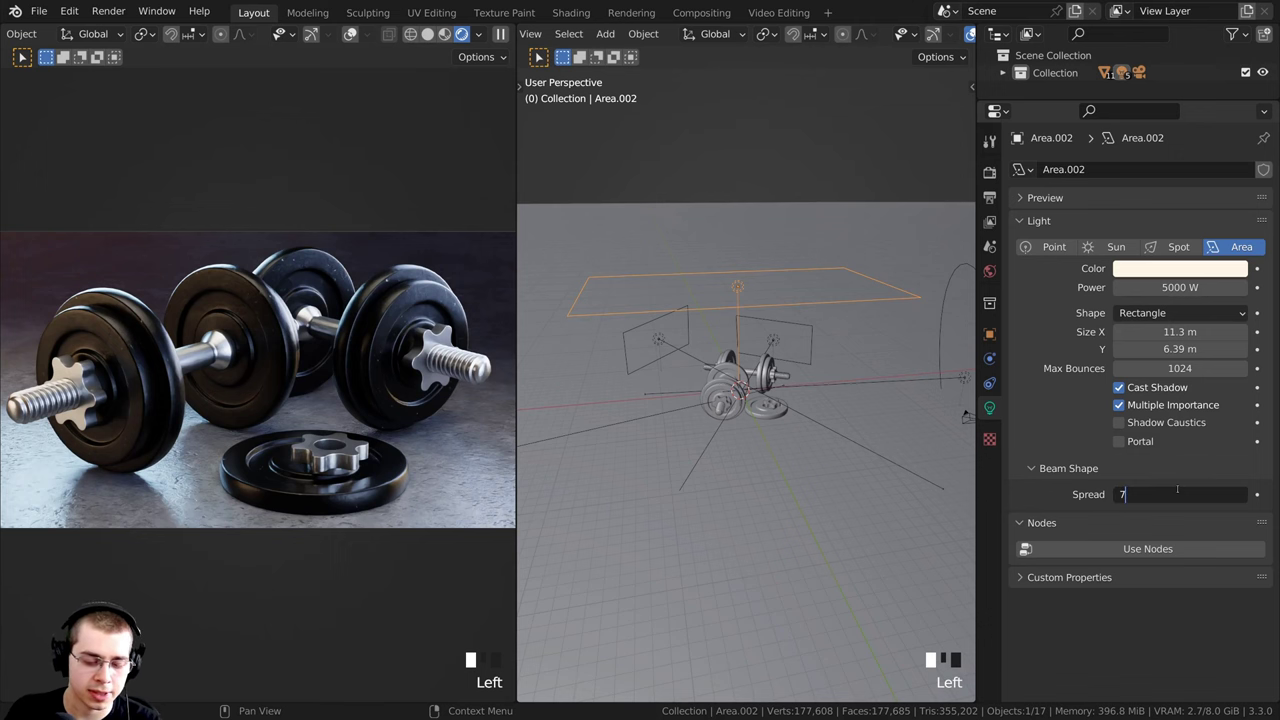
key(Return)
Step: Make the overhead light's color a more saturated warm yellow, with hue 0.134 and saturation 0.397
shift+middle_drag(581, 546, 748, 409)
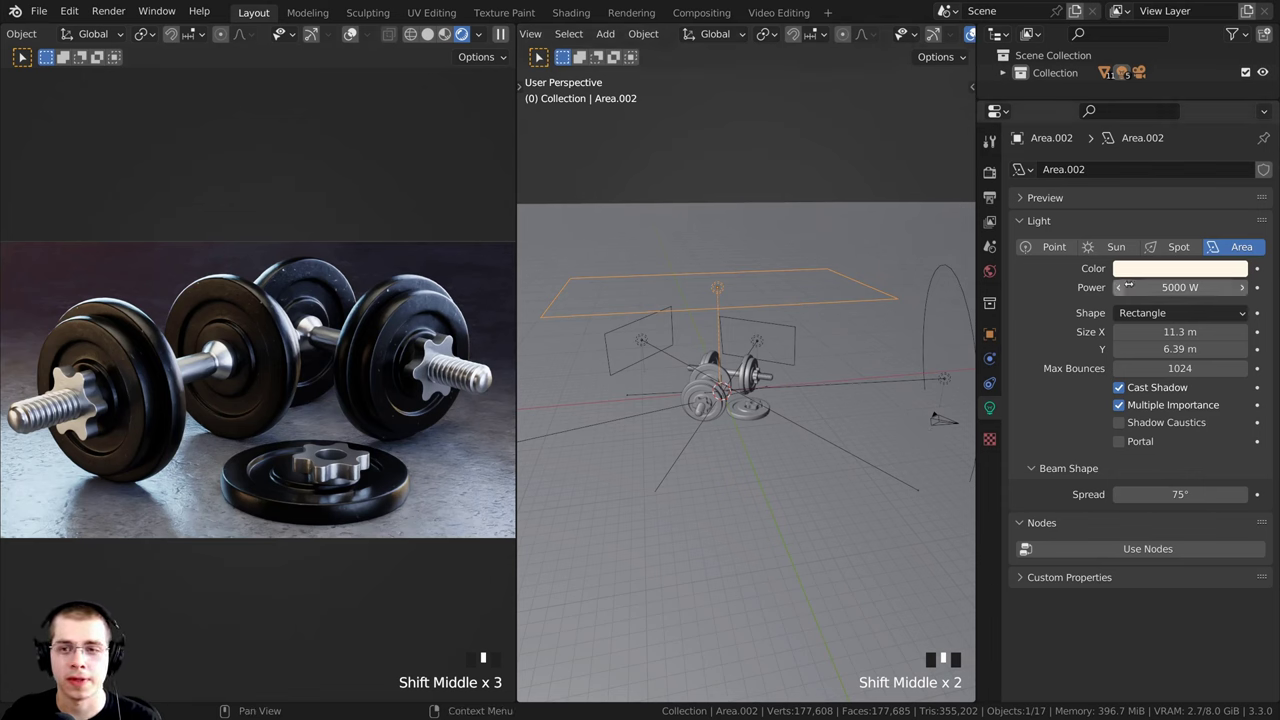
click(1146, 270)
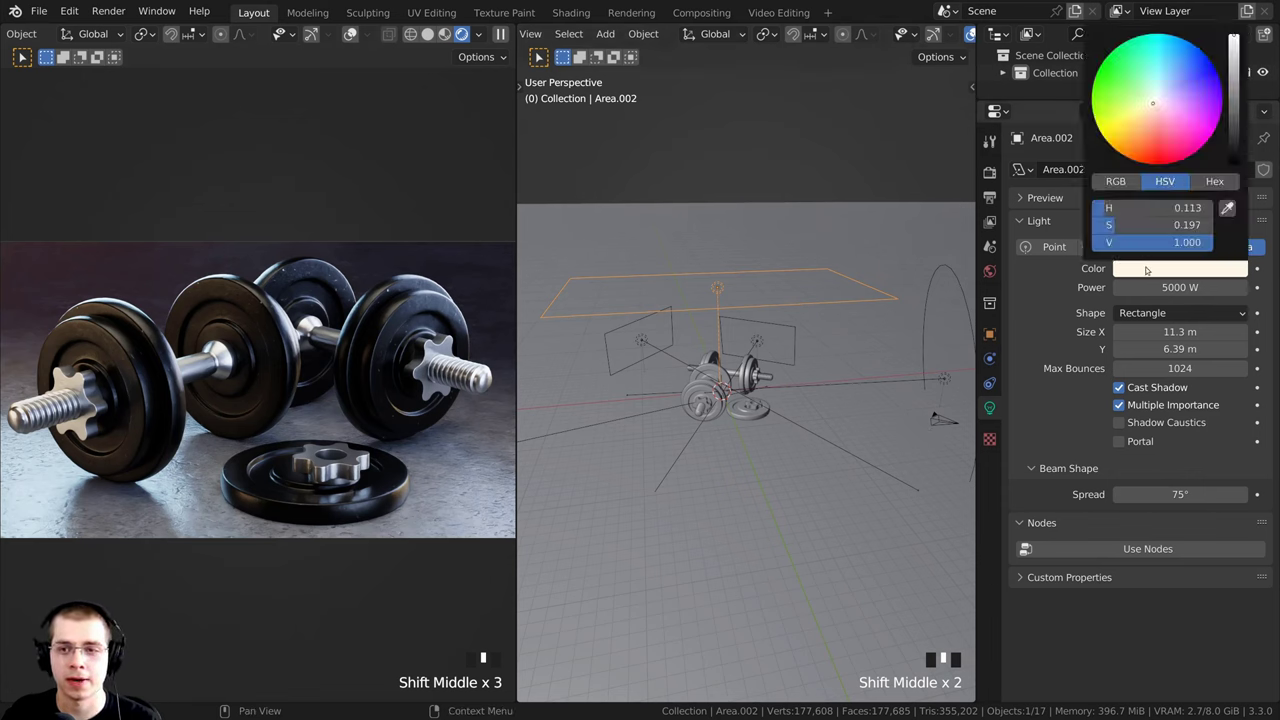
click(1150, 108)
click(1147, 110)
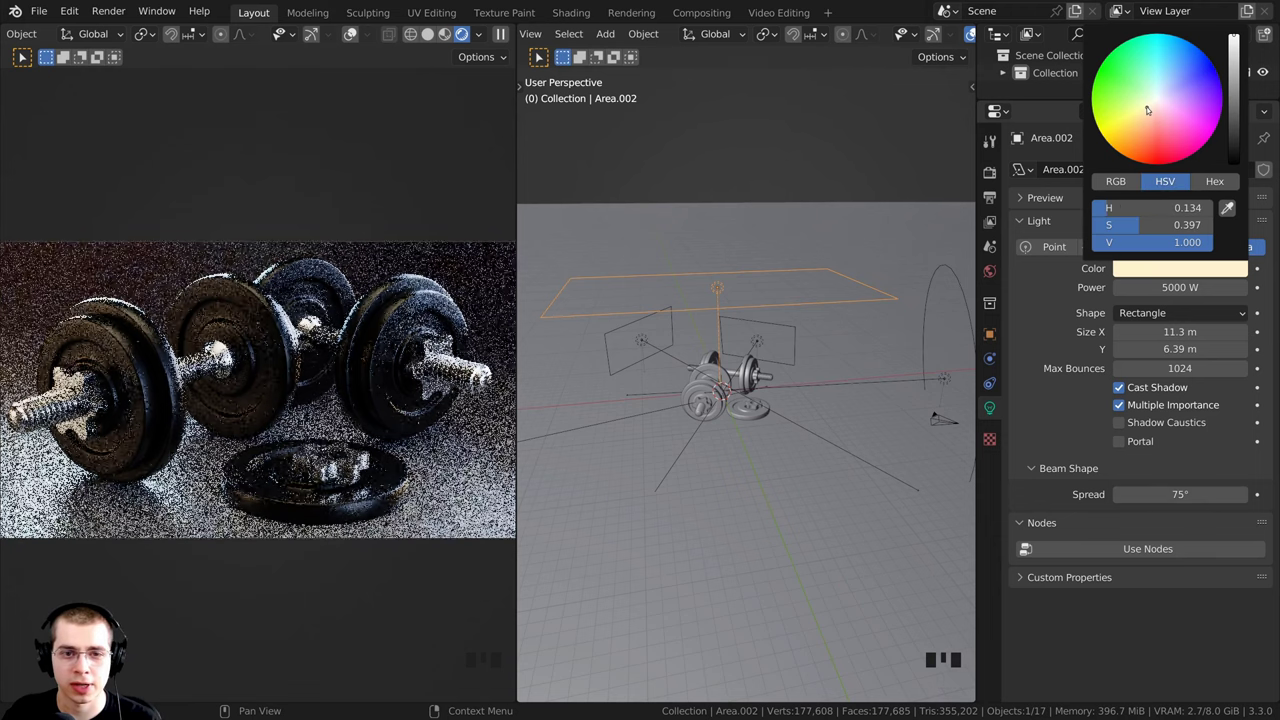
Step: Select the disk light Area.003 and make its color a stronger orange, with hue 0.084 and saturation 0.608
middle_drag(800, 385, 724, 396)
scroll(724, 396, down, 1)
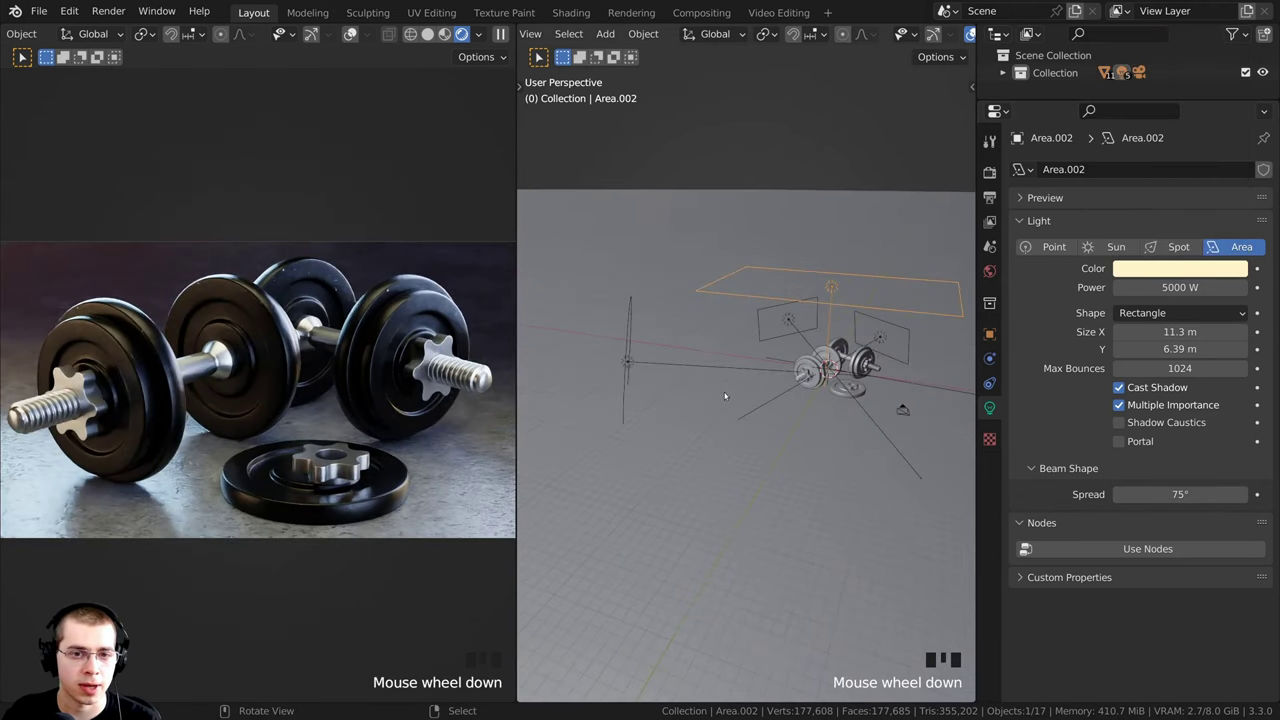
right_click(628, 362)
middle_drag(631, 372, 628, 397)
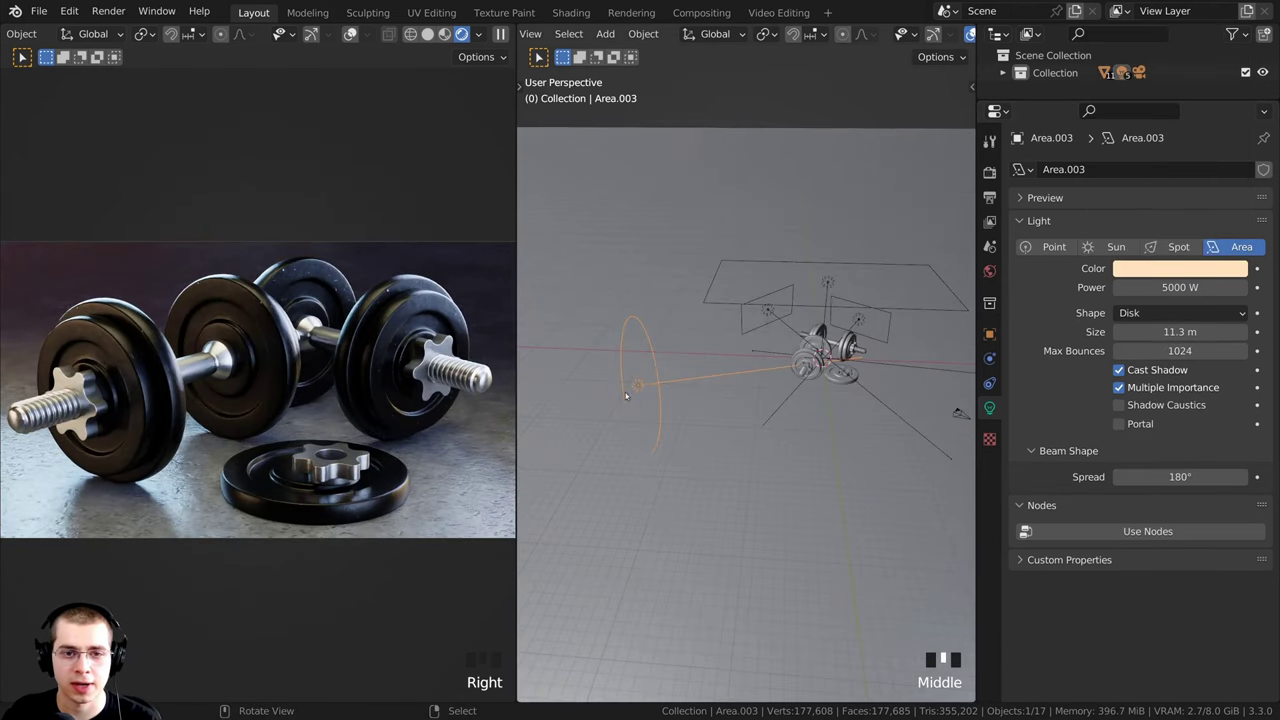
click(1187, 270)
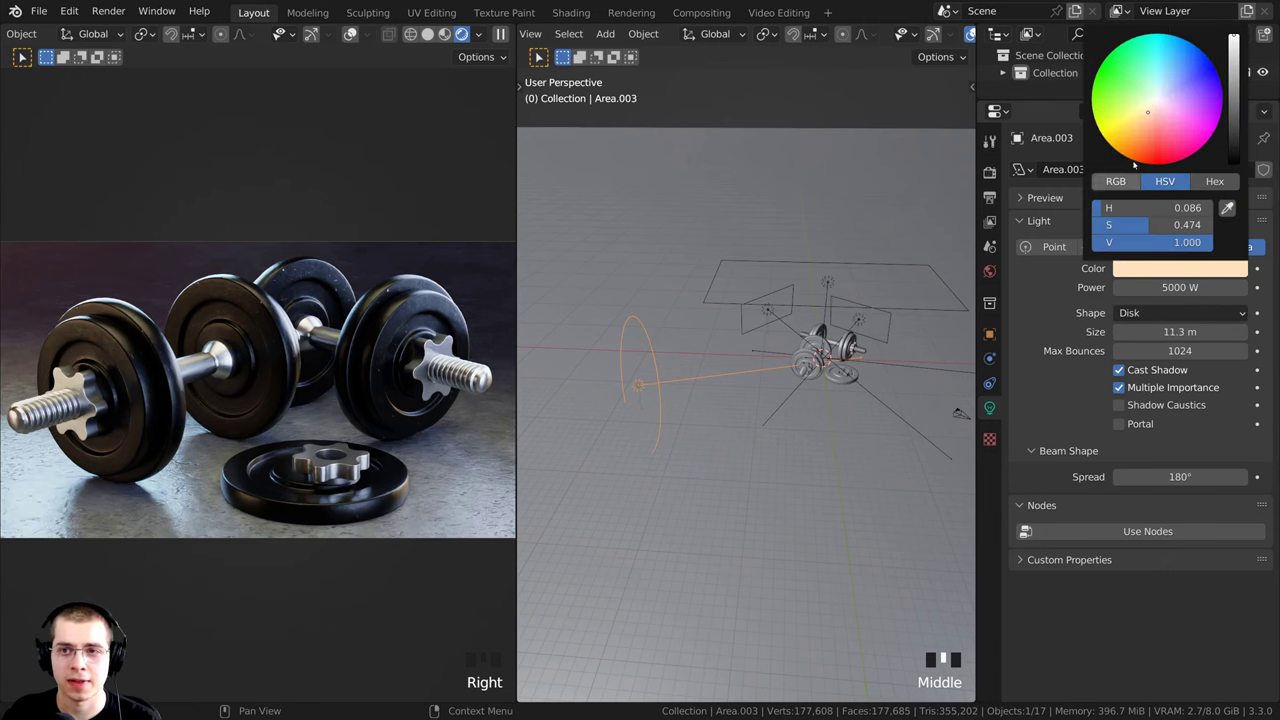
click(1146, 119)
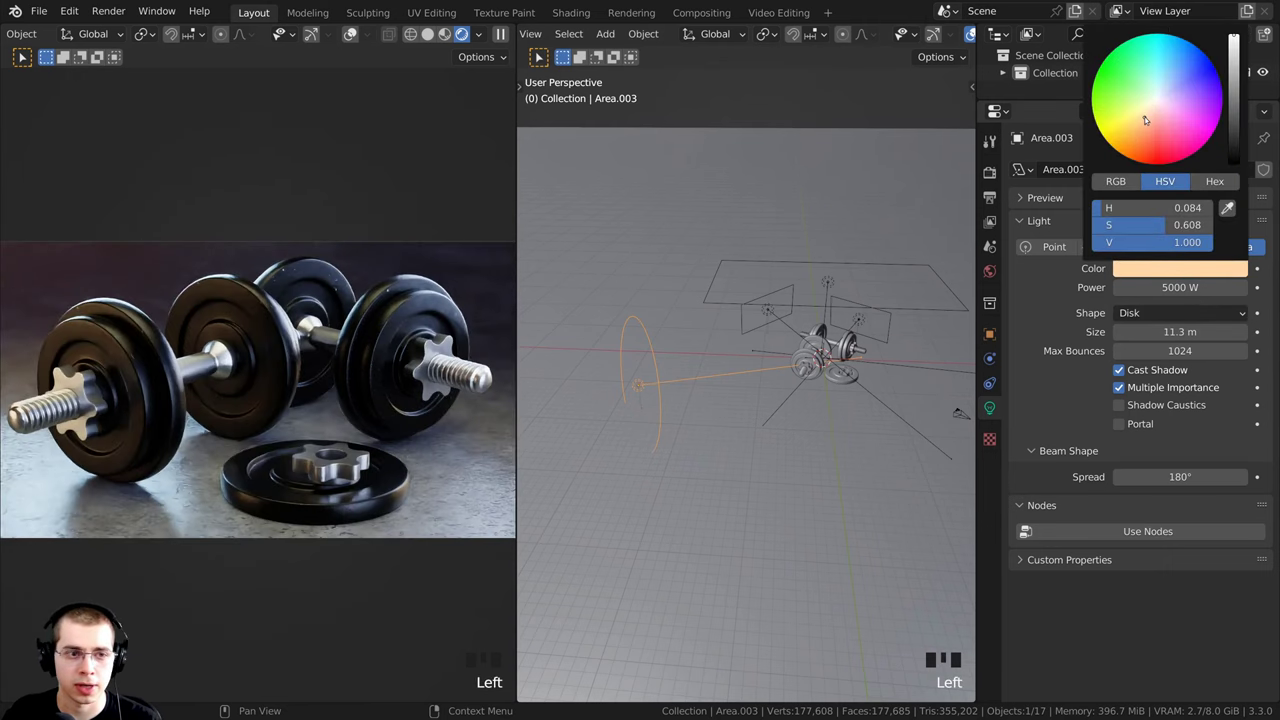
Step: Try narrower beam spreads on the disk light Area.003 and set the spread to 100°
middle_drag(760, 430, 793, 472)
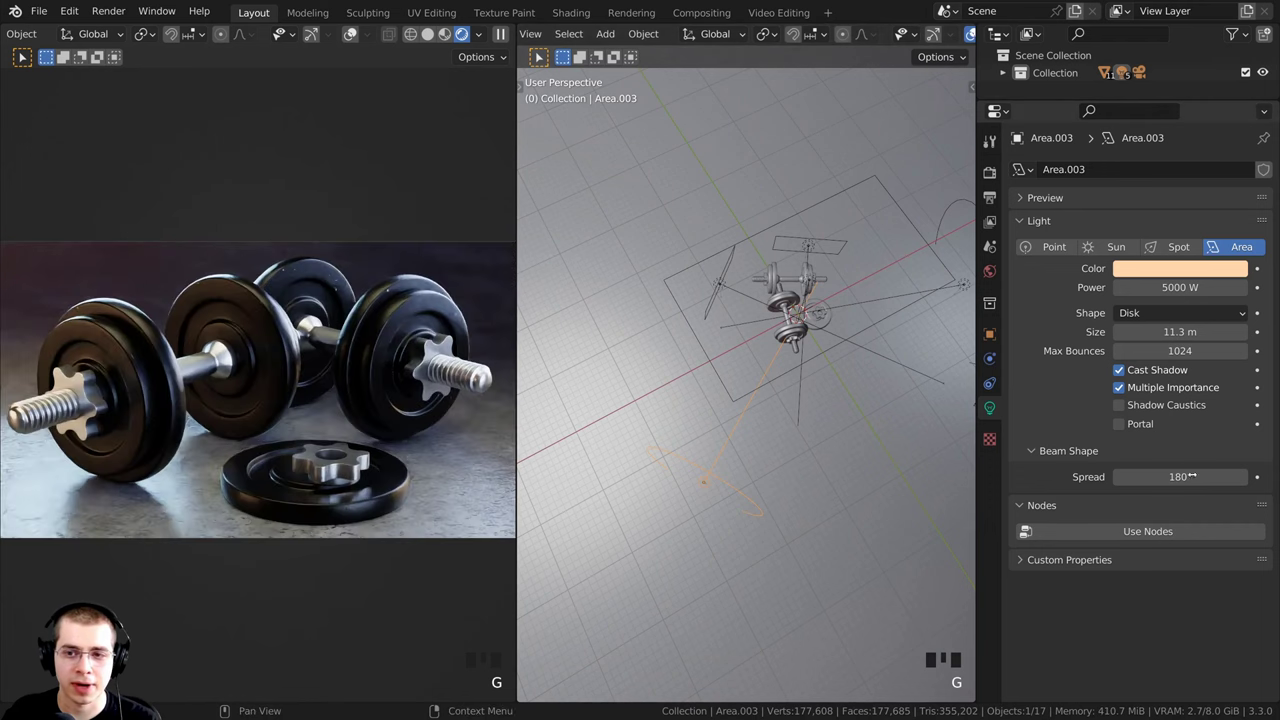
drag(1180, 477, 1077, 477)
right_click(1180, 477)
drag(1196, 478, 1157, 478)
click(1196, 478)
text(100)
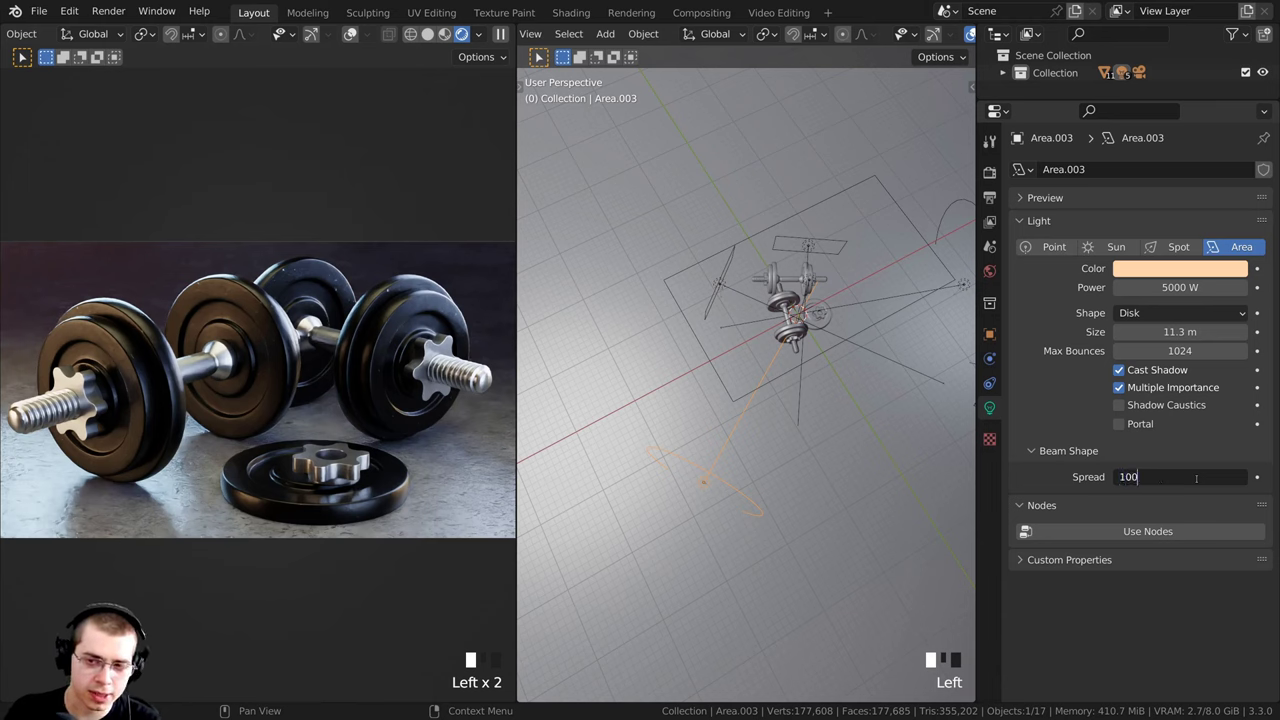
key(Return)
Step: Widen the beam spread of the disk light Area.003 to 150° and check the render
drag(1180, 477, 1187, 477)
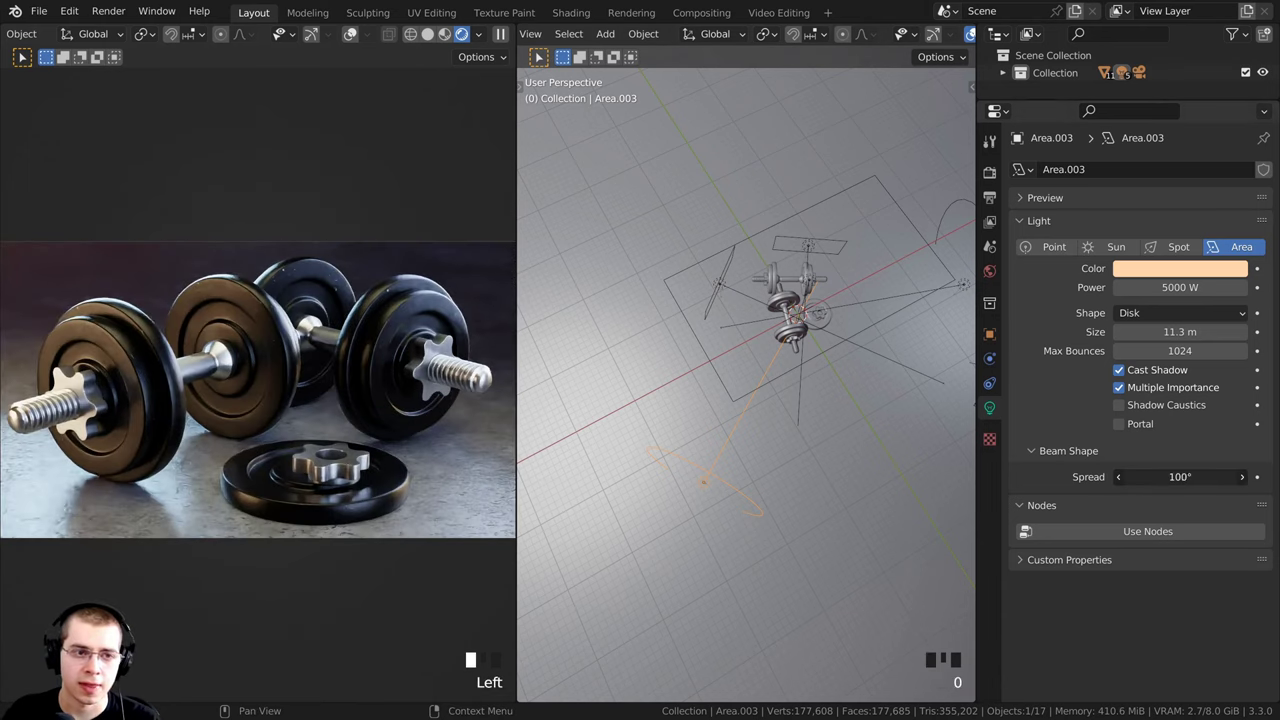
double_click(1181, 479)
text(150)
key(Return)
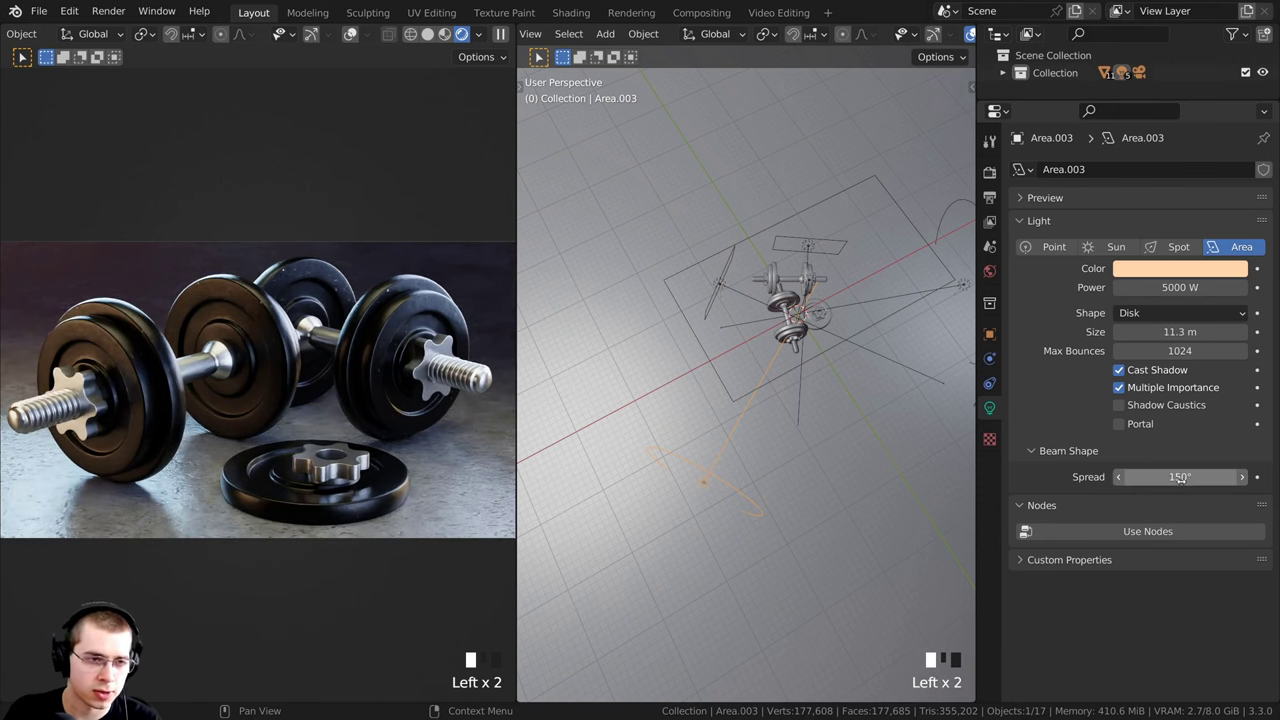
shift+middle_drag(436, 412, 462, 428)
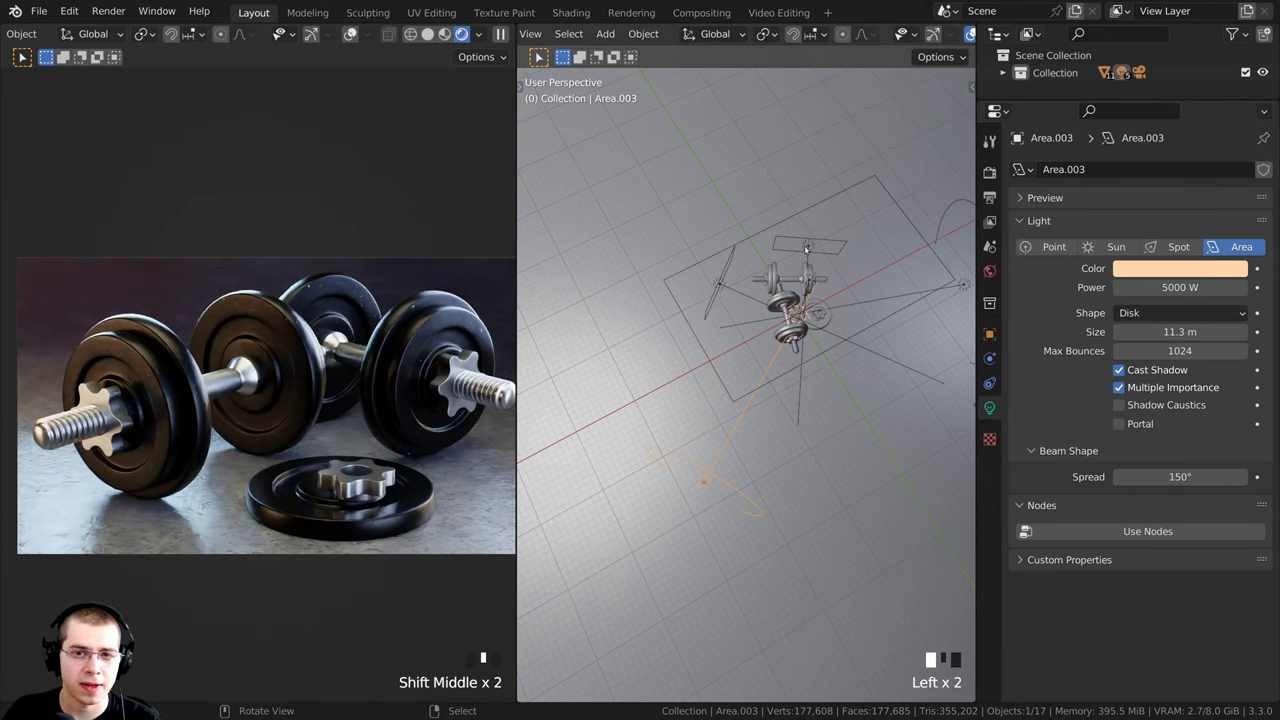
Step: Select the rectangular light Area.001 behind the dumbbells and deepen its blue color to hue 0.605 and saturation 0.630
right_click(807, 248)
shift+middle_drag(776, 257, 734, 269)
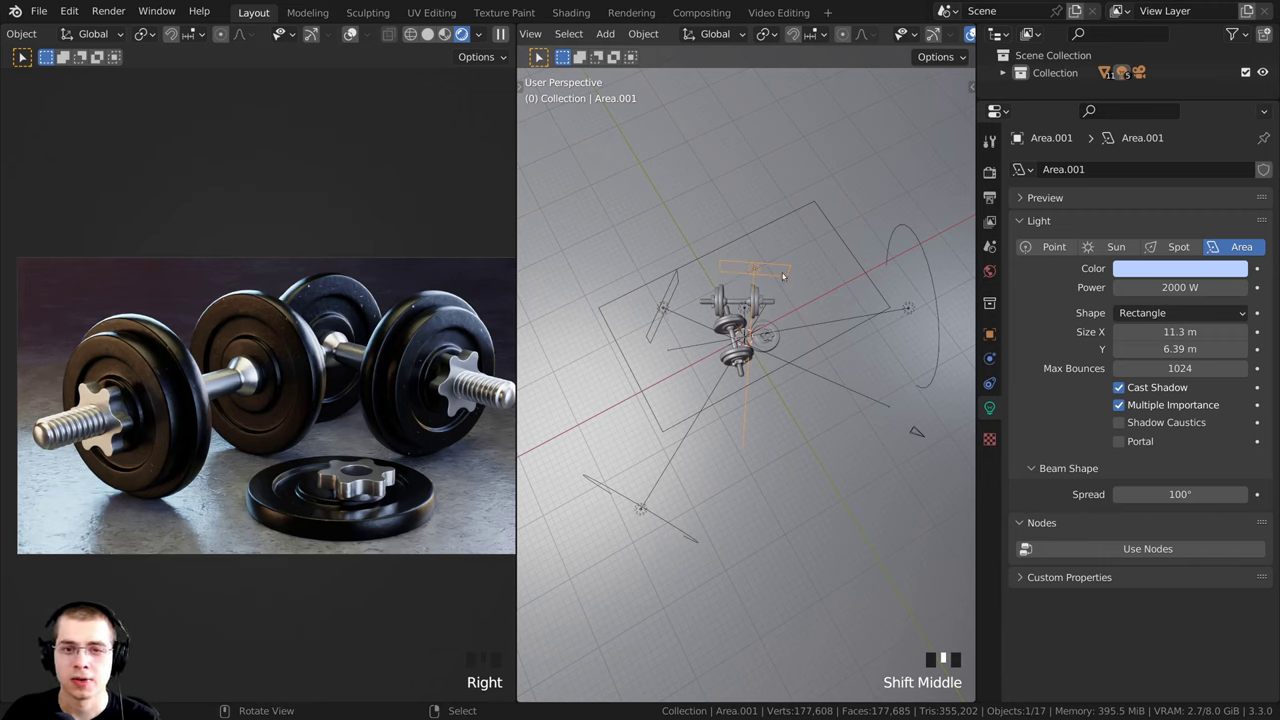
click(1152, 271)
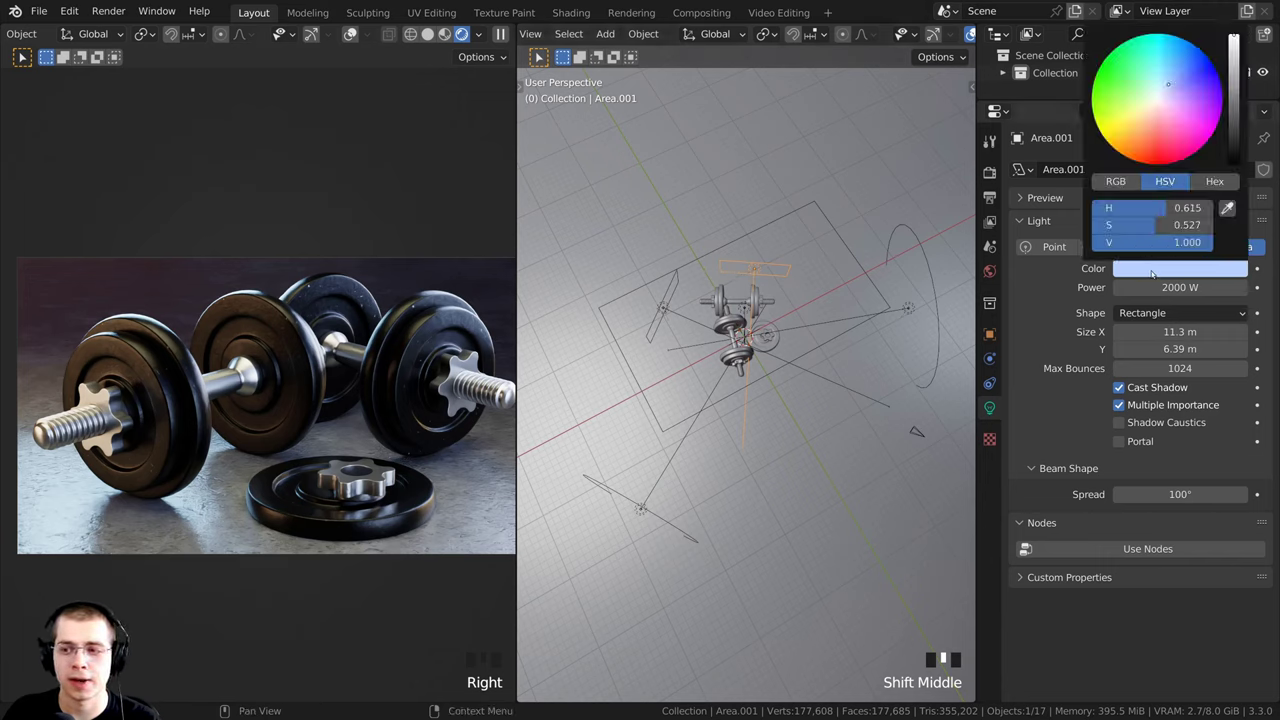
click(1170, 84)
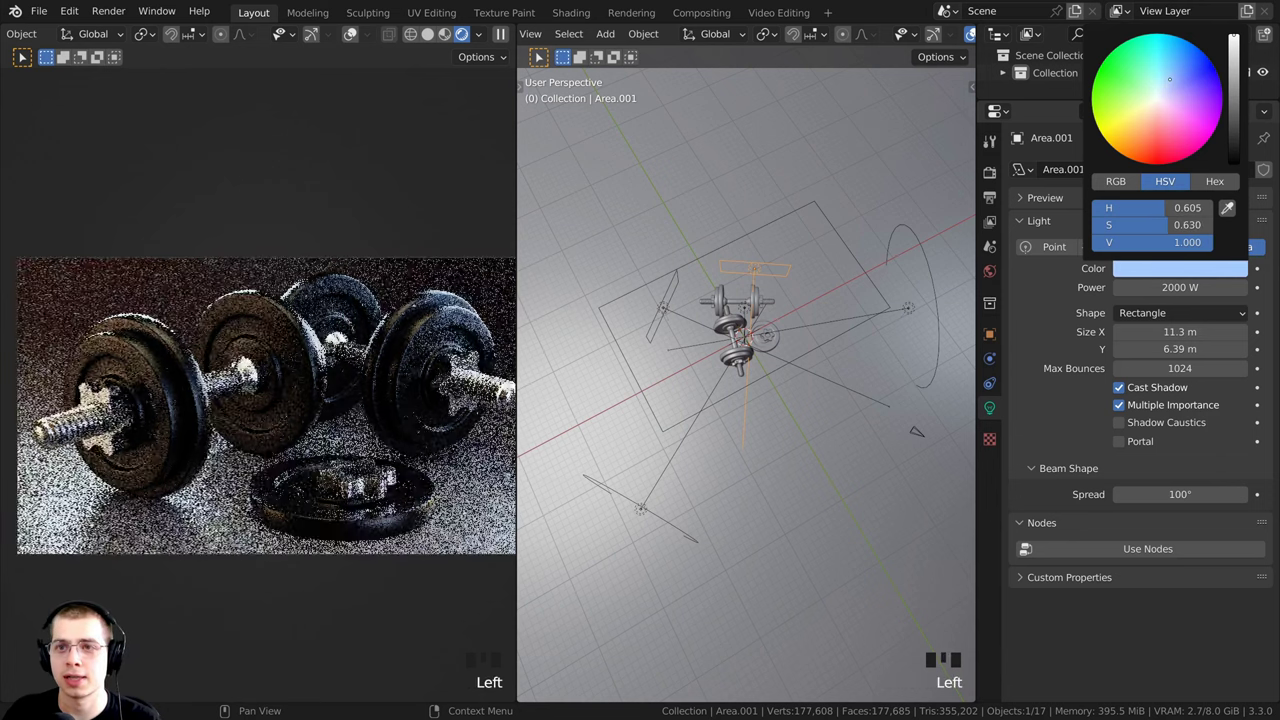
Step: Select the rectangular light Area, deepen its blue color to hue 0.598 and saturation 0.734, and inspect the render
right_click(664, 308)
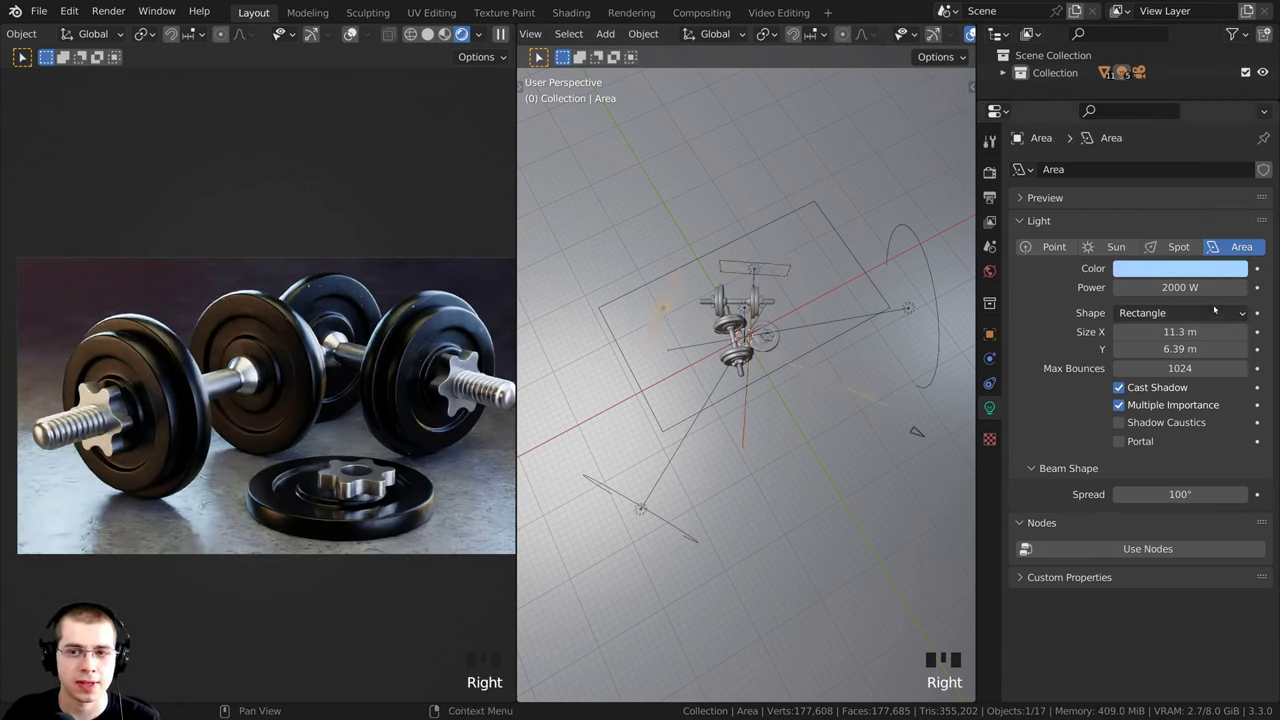
click(1170, 268)
click(1166, 81)
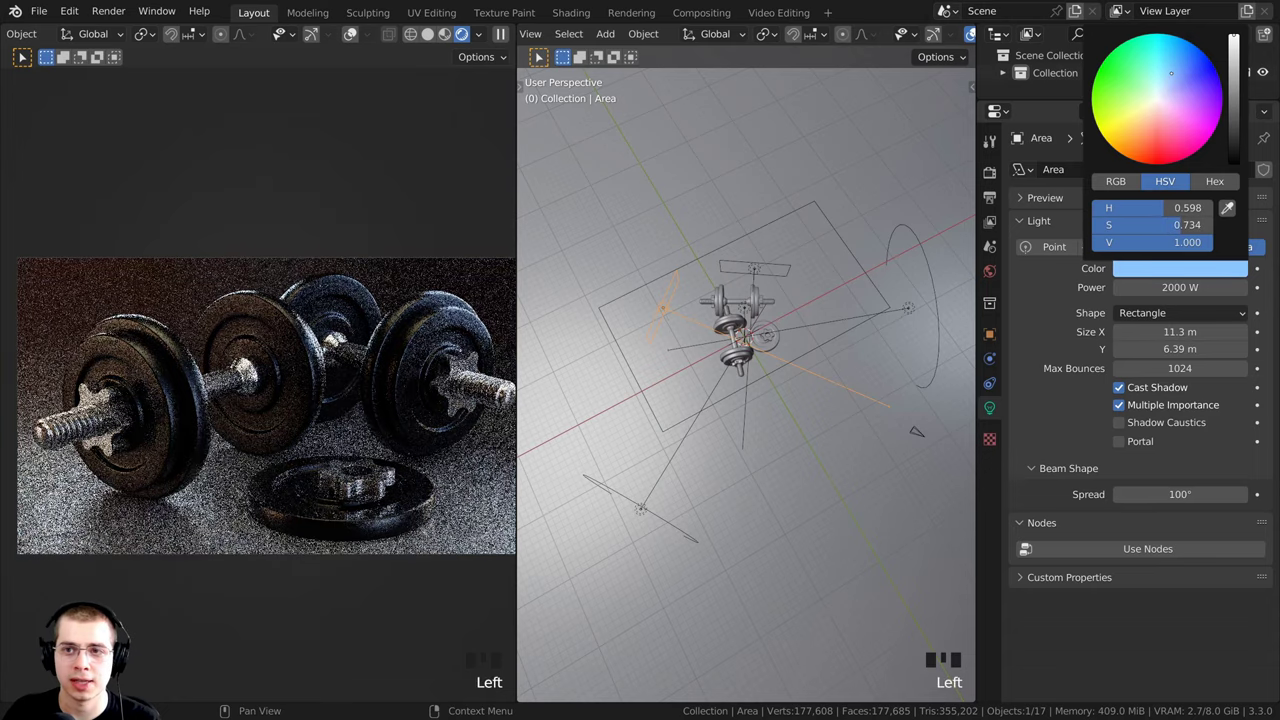
shift+middle_drag(358, 345, 232, 425)
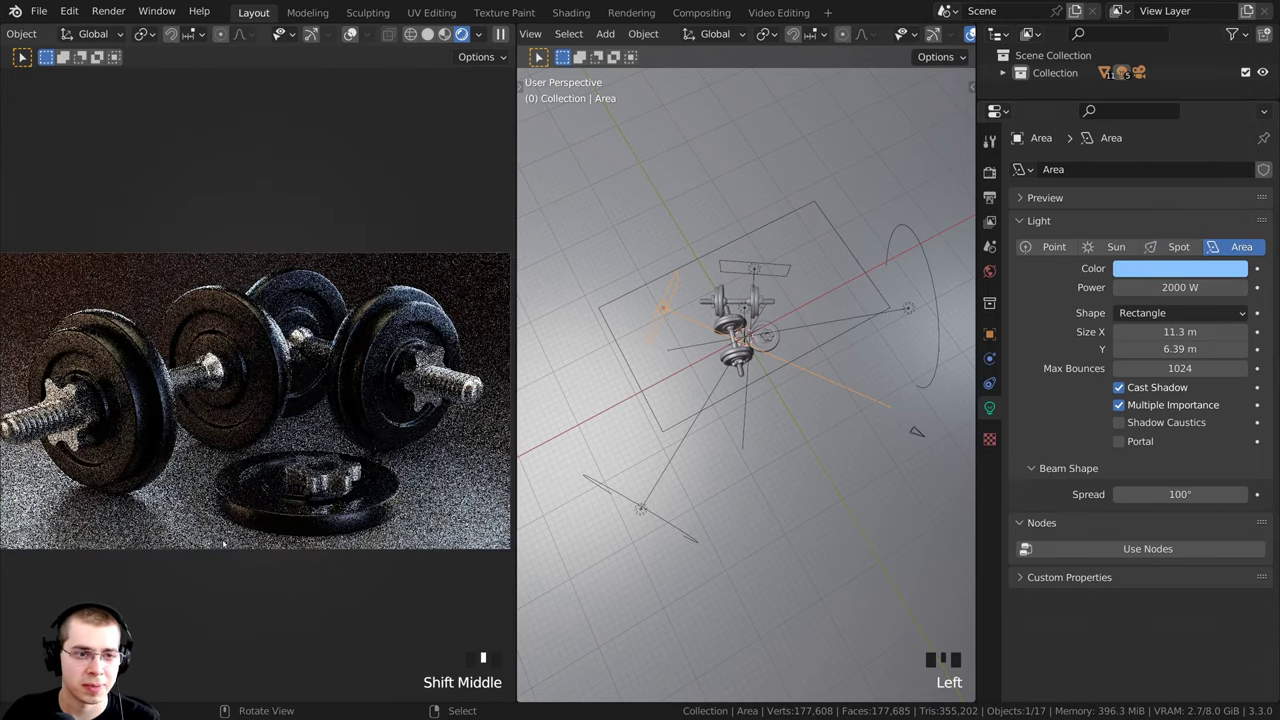
scroll(300, 500, up, 2)
scroll(301, 497, down, 2)
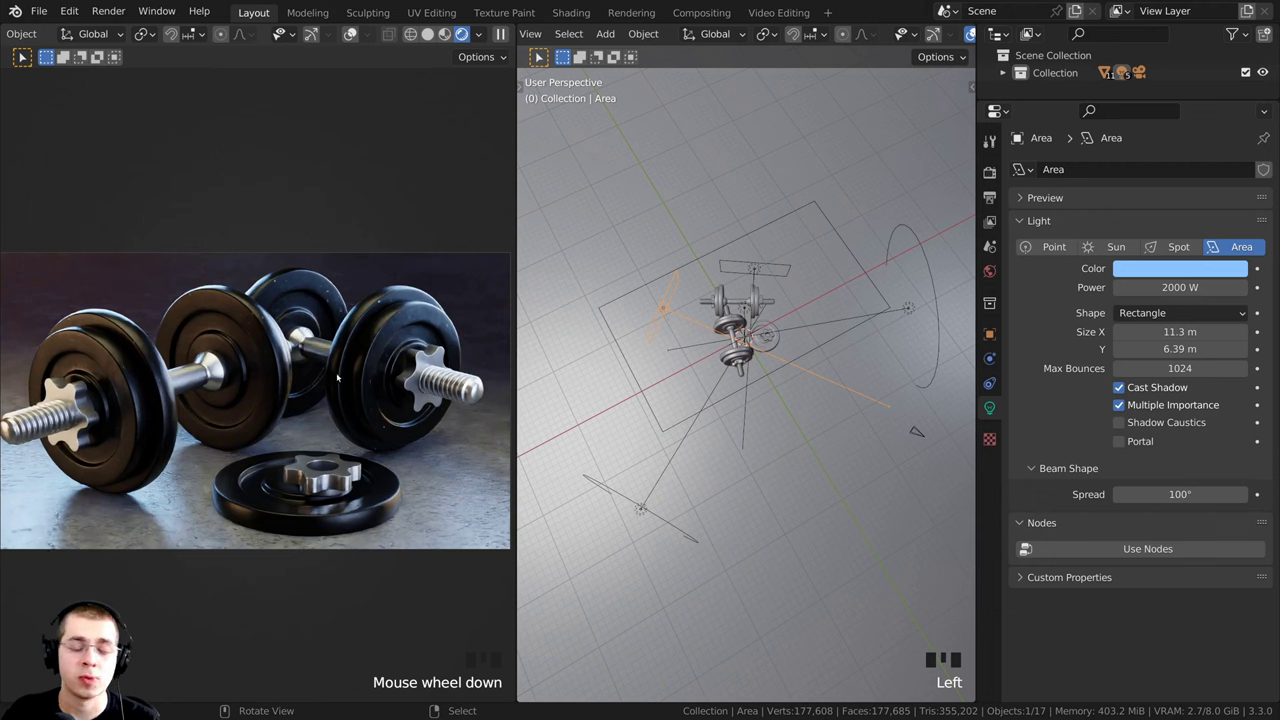
shift+middle_drag(326, 466, 321, 426)
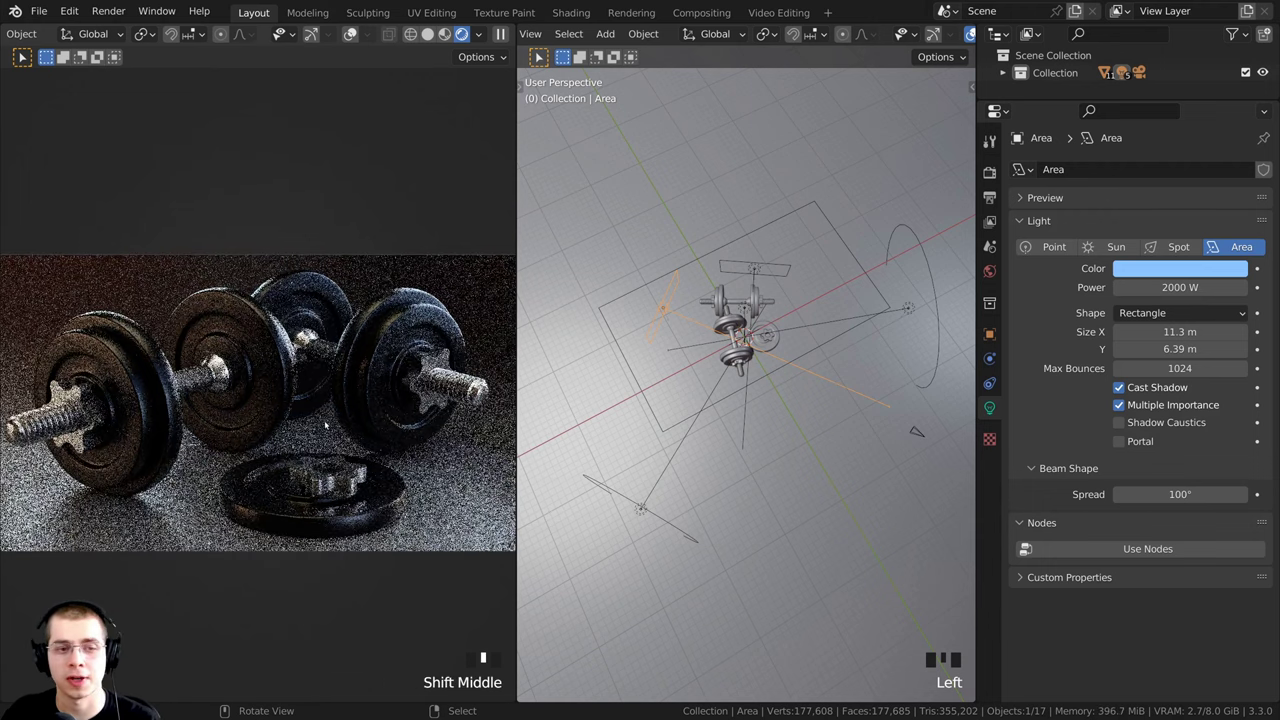
Step: Save the blend file and show the scene's render settings
click(411, 259)
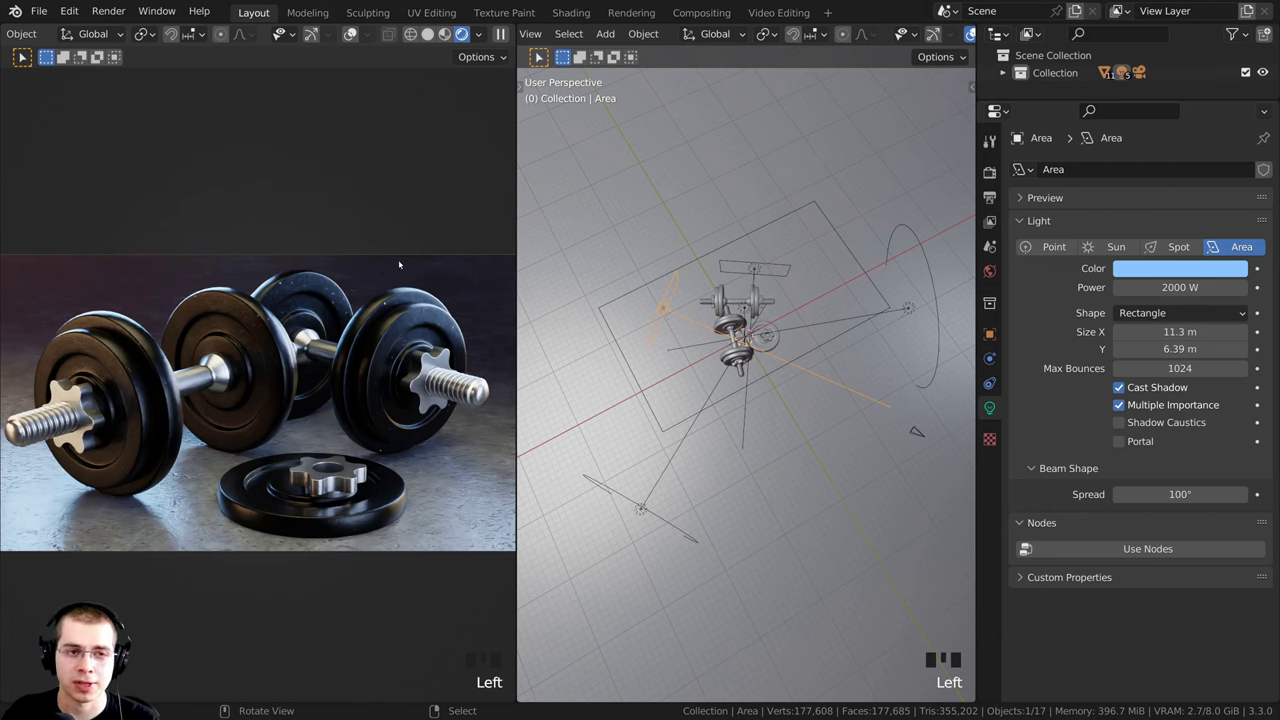
key(ctrl+s)
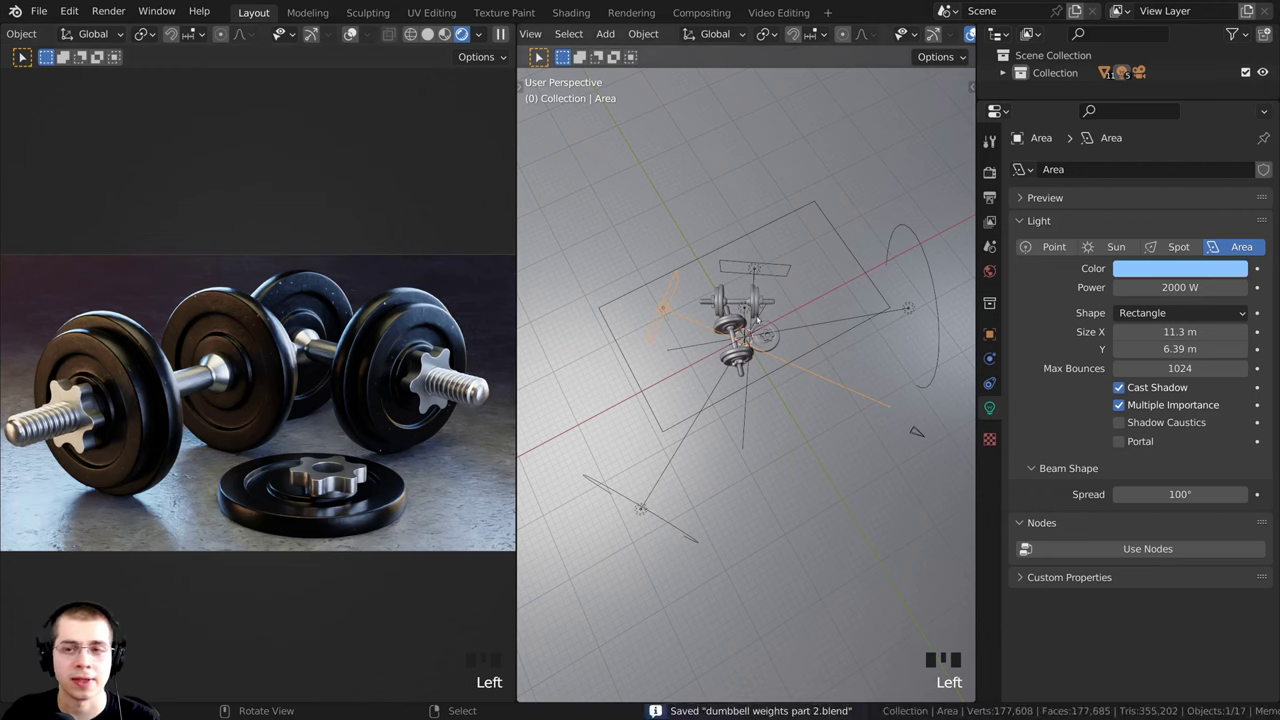
click(989, 199)
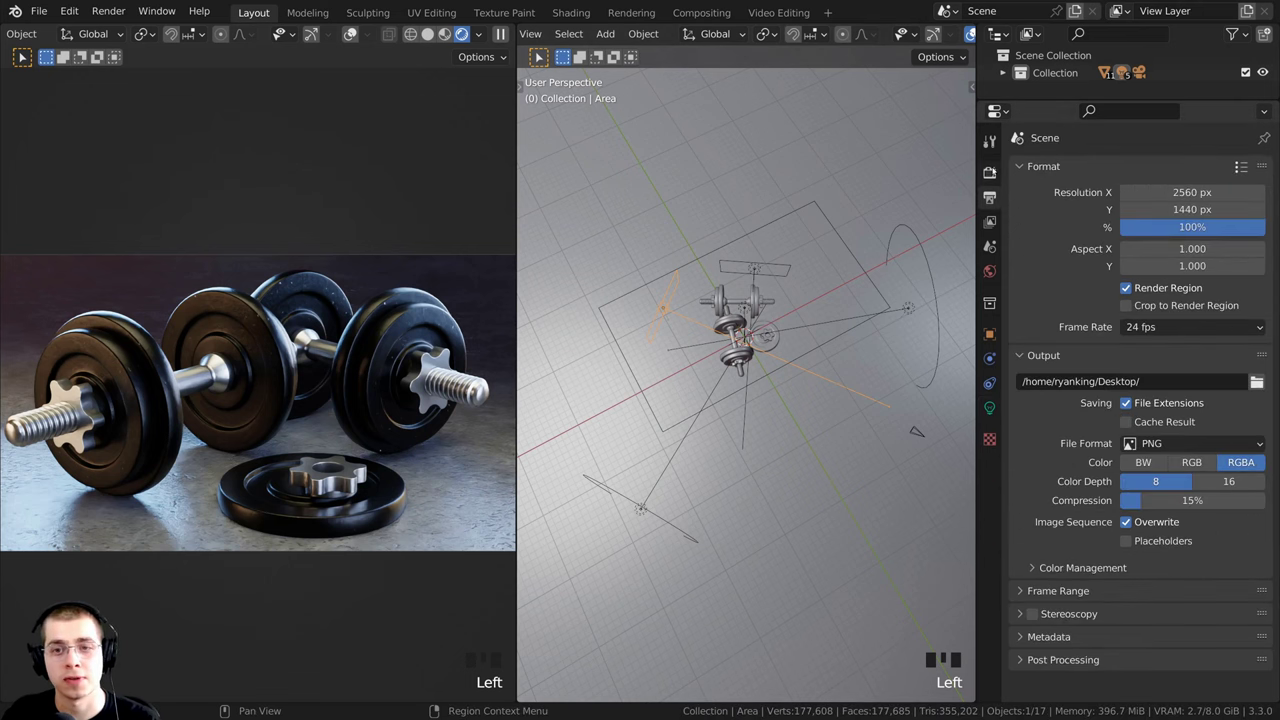
click(989, 172)
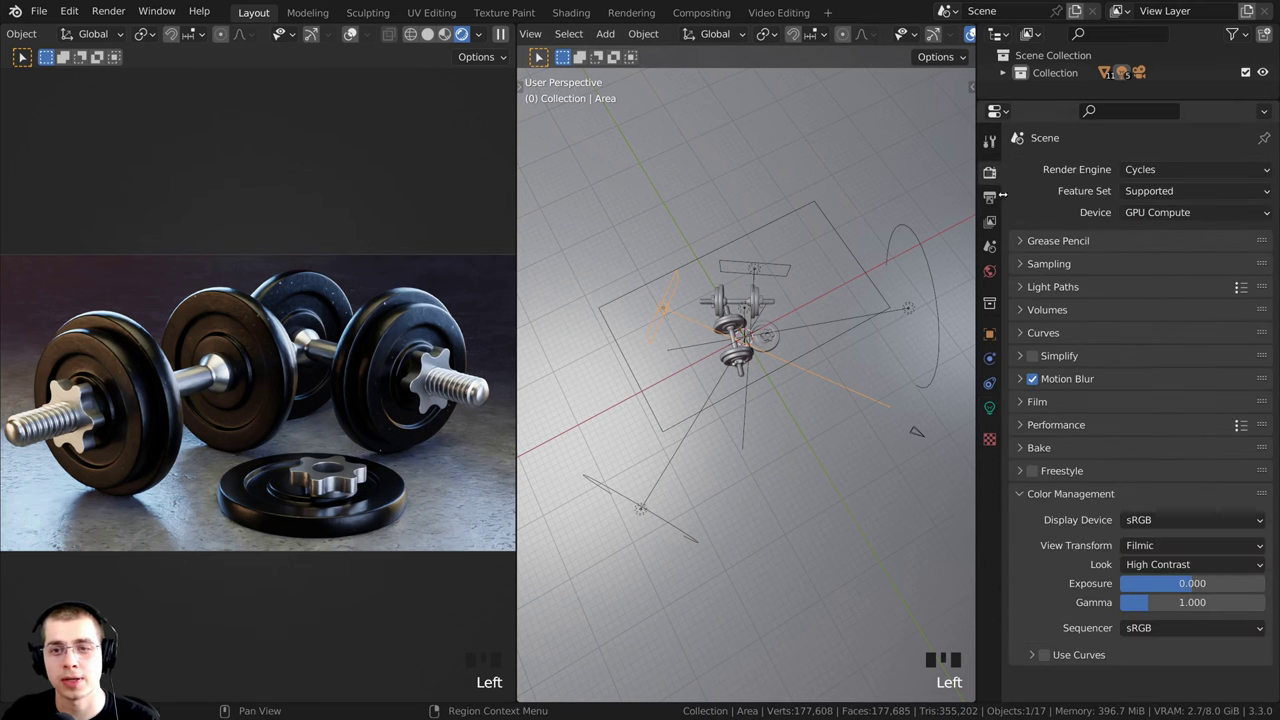
Step: Set the final render's sample count to 500
click(1028, 264)
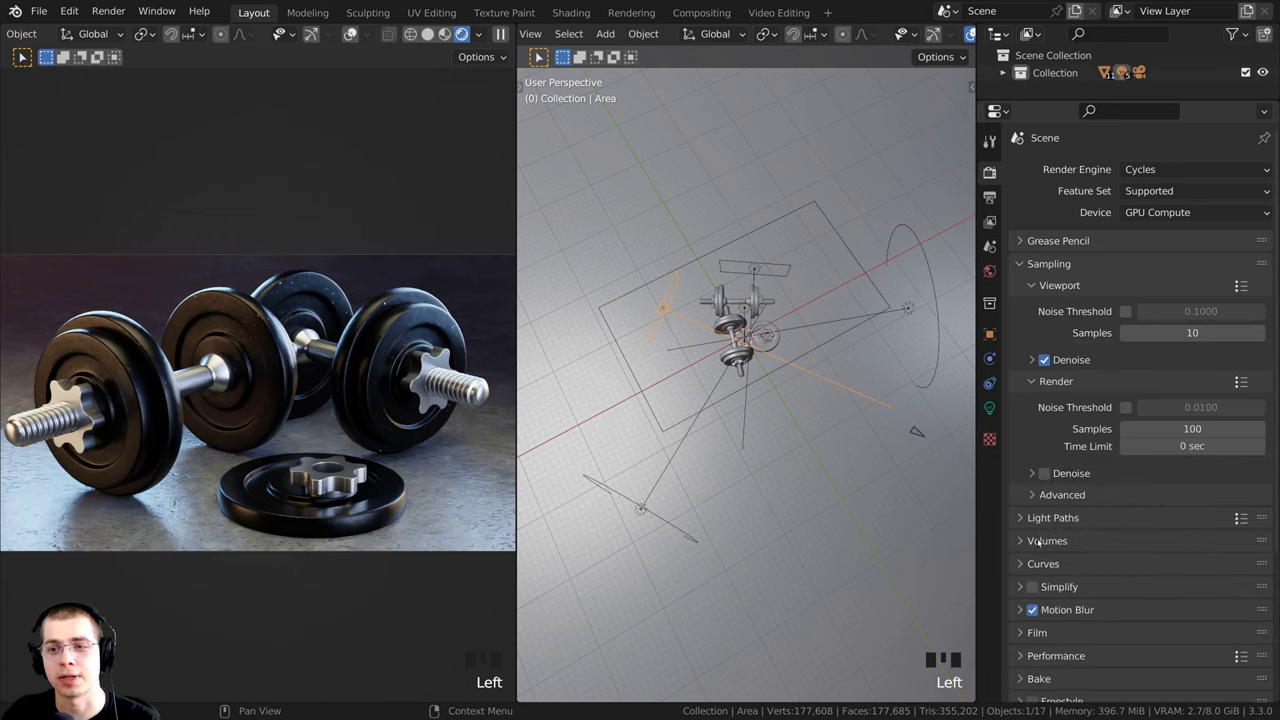
click(1159, 429)
text(500)
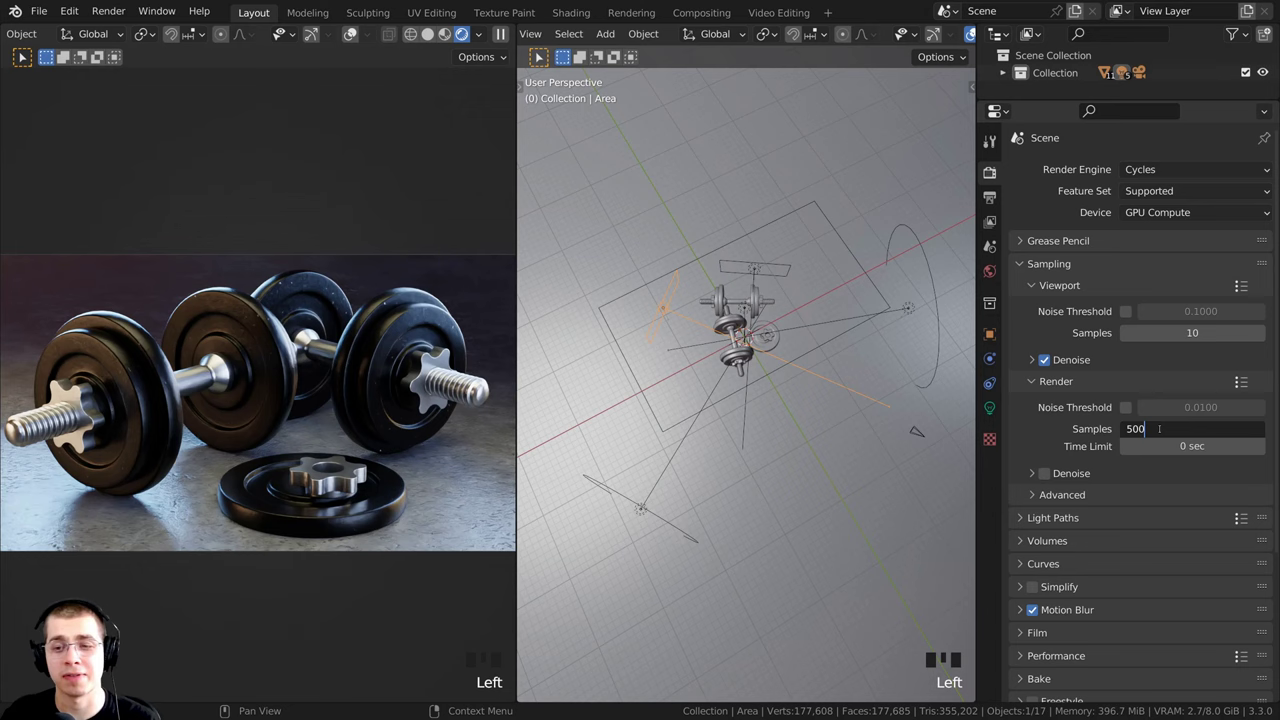
key(Return)
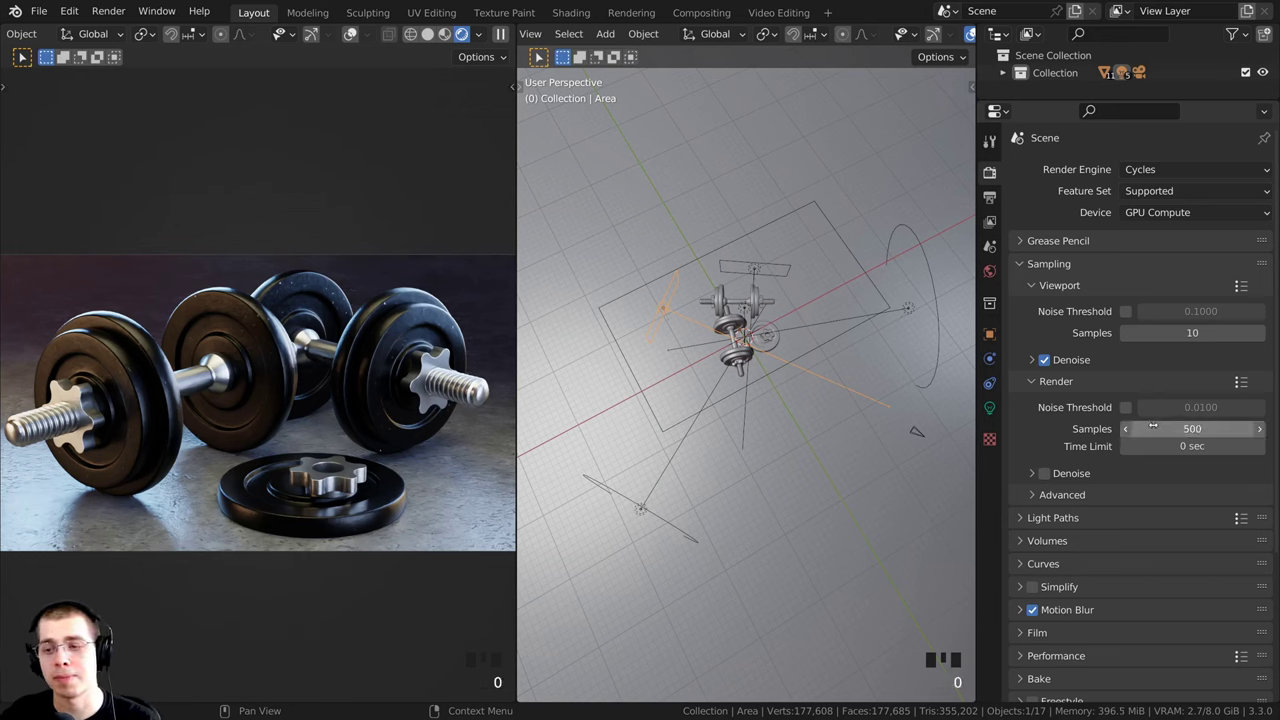
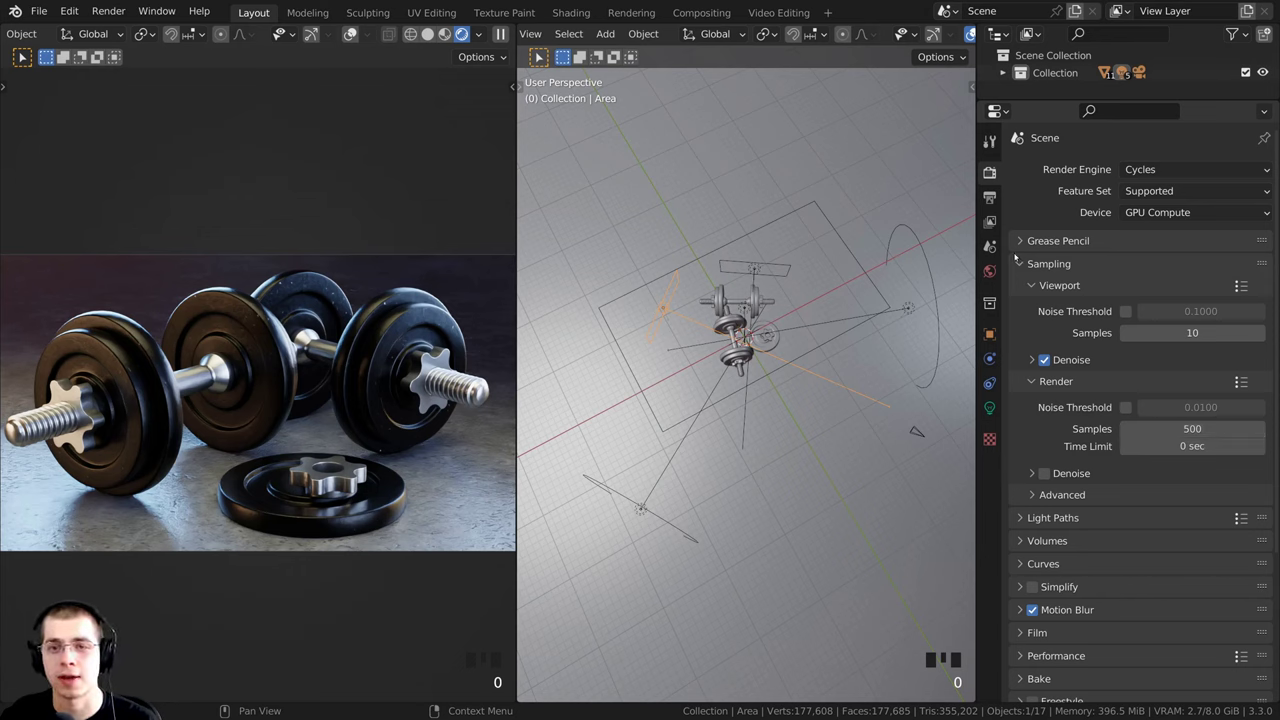
Step: Show the output format settings and try a lower resolution percentage
click(989, 199)
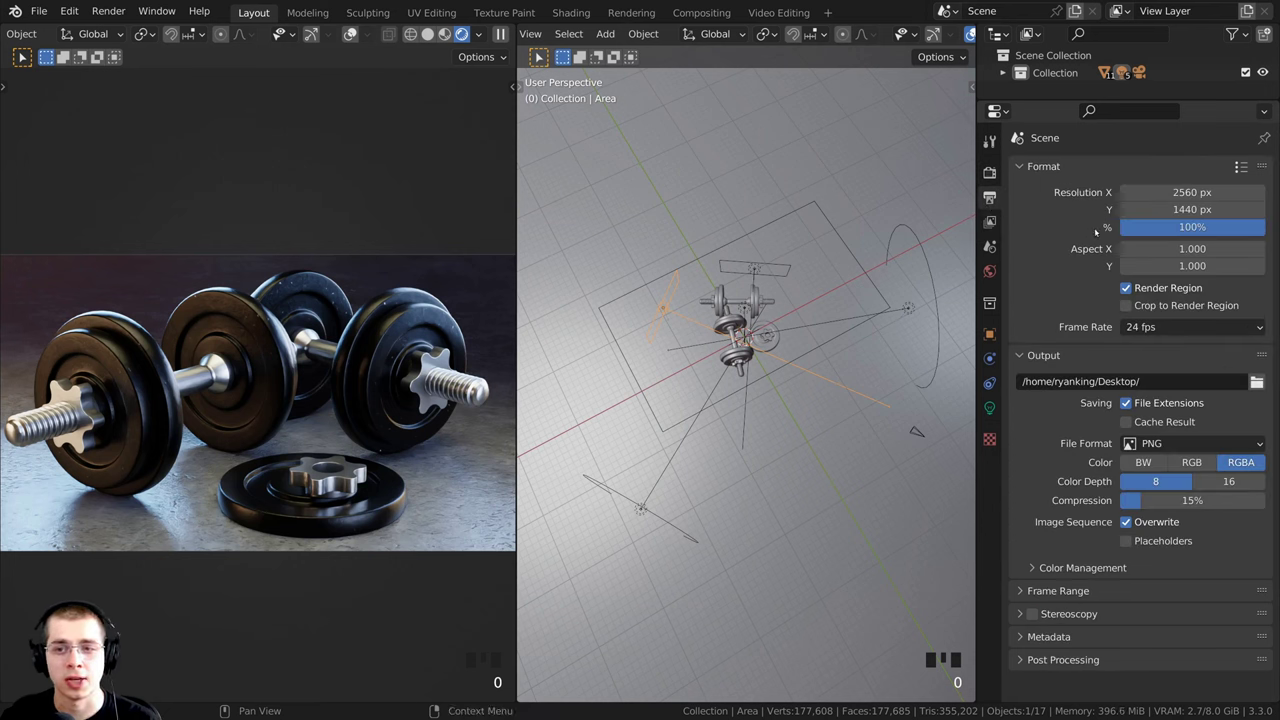
drag(1194, 229, 1113, 230)
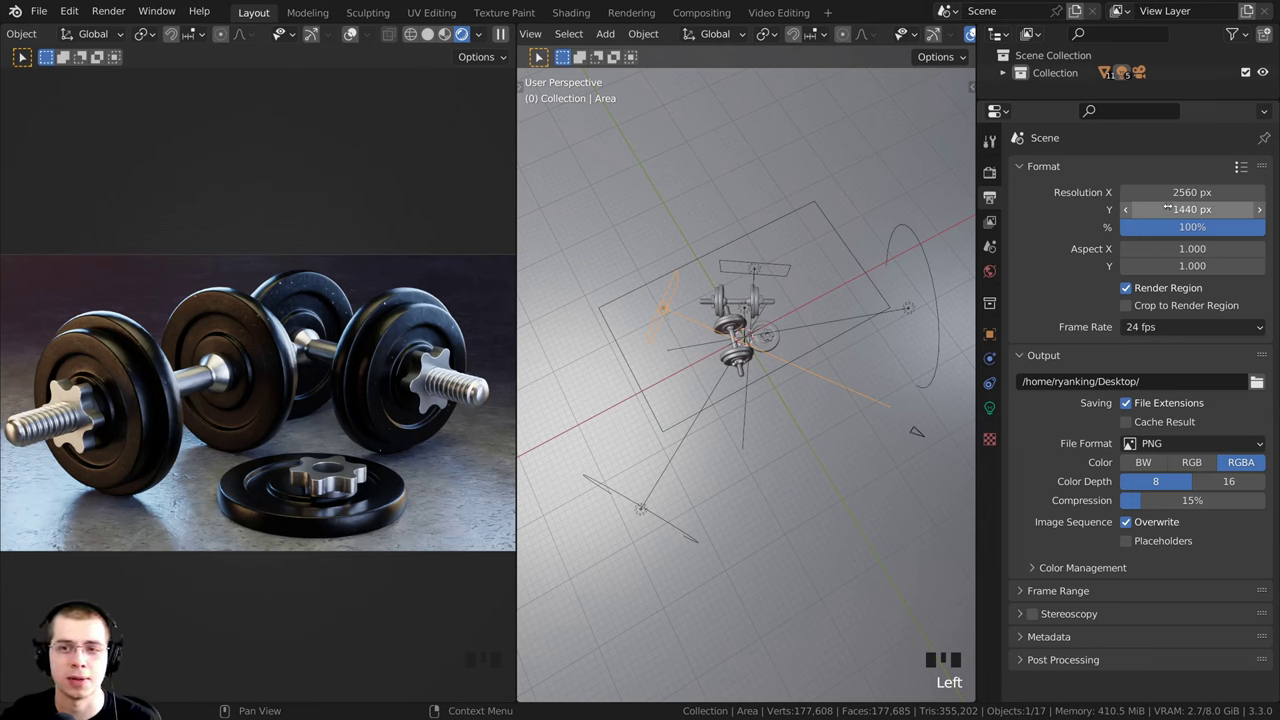
Step: Reduce the total maximum light bounces to 2 in the render's light path settings
click(990, 172)
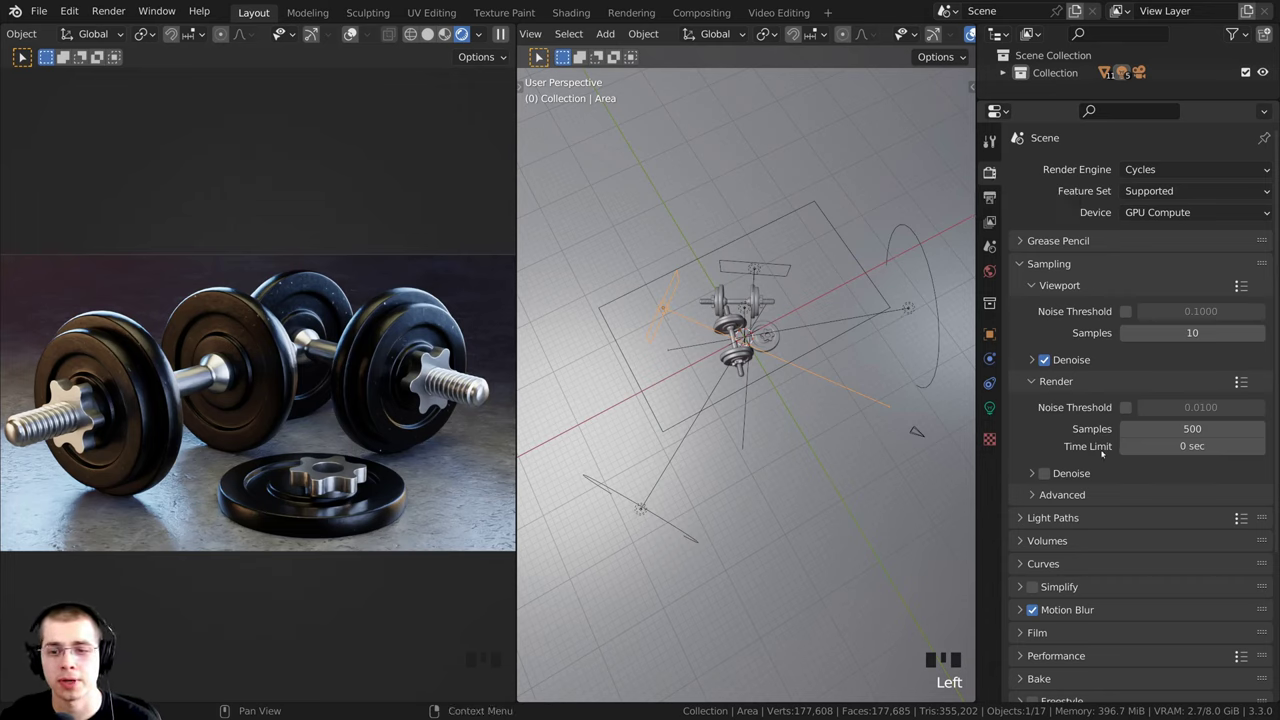
click(1020, 518)
scroll(1068, 472, down, 3)
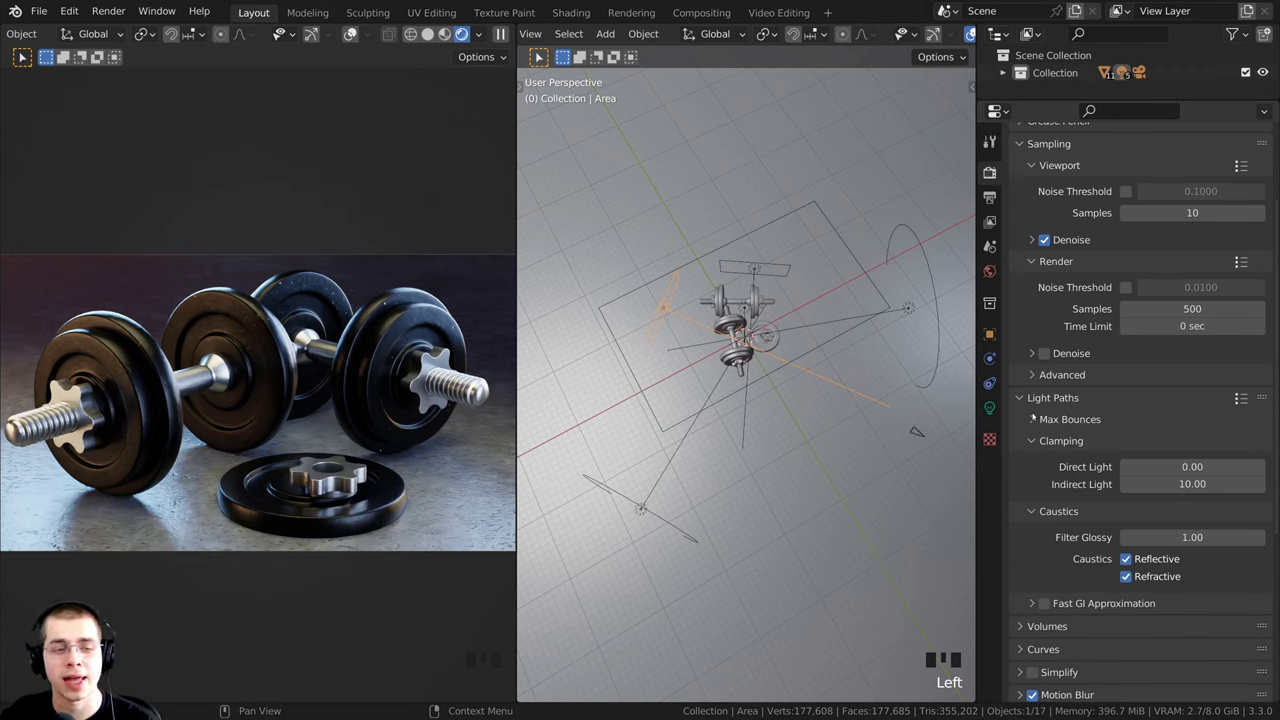
click(1036, 420)
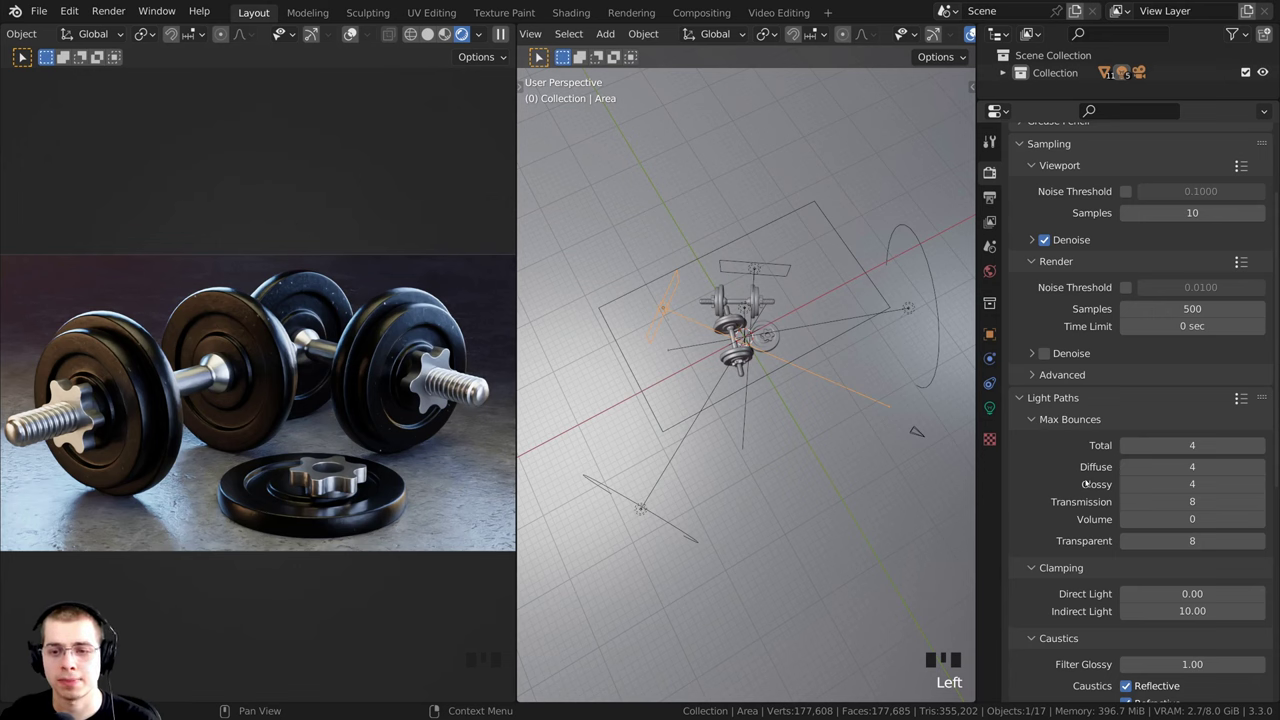
click(1127, 446)
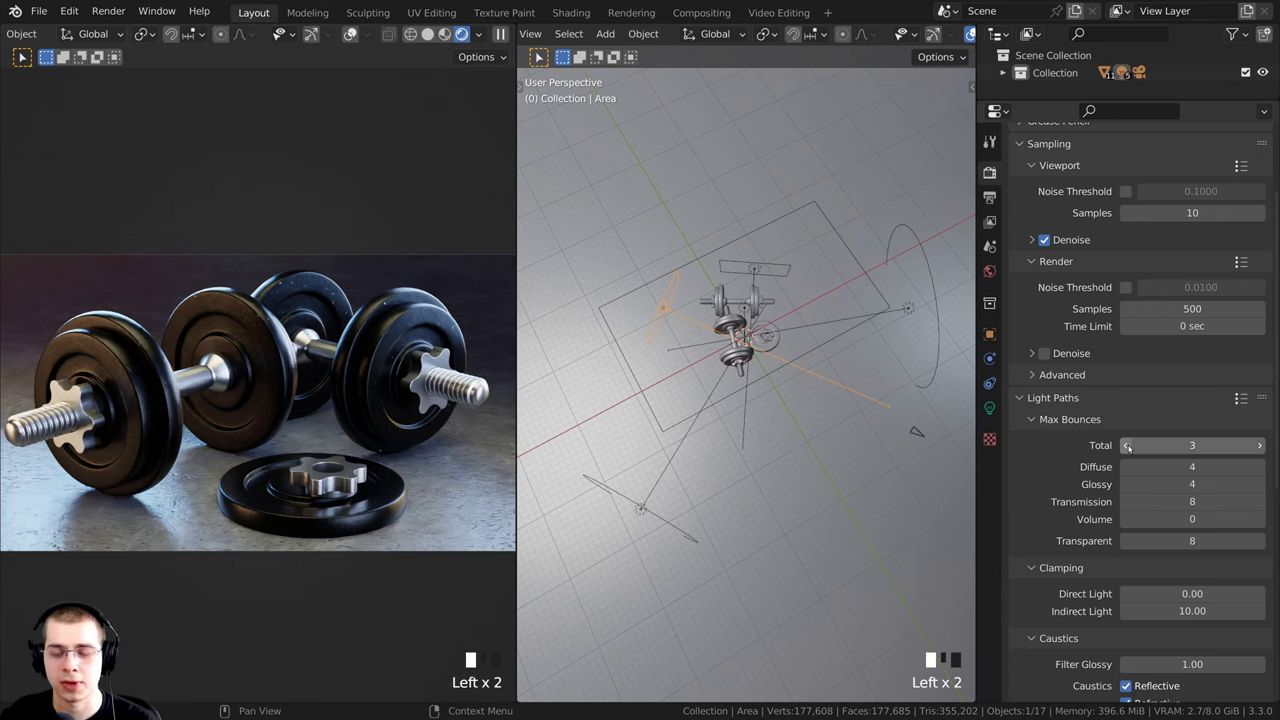
click(1127, 446)
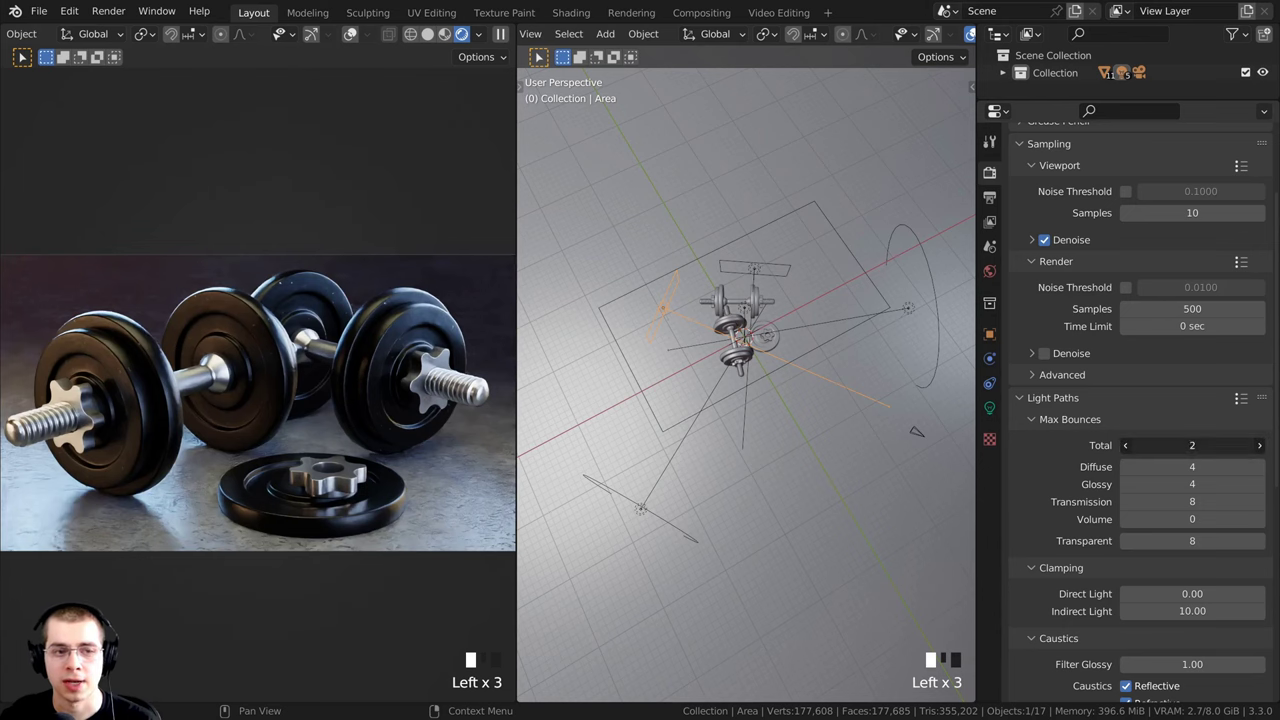
click(1125, 445)
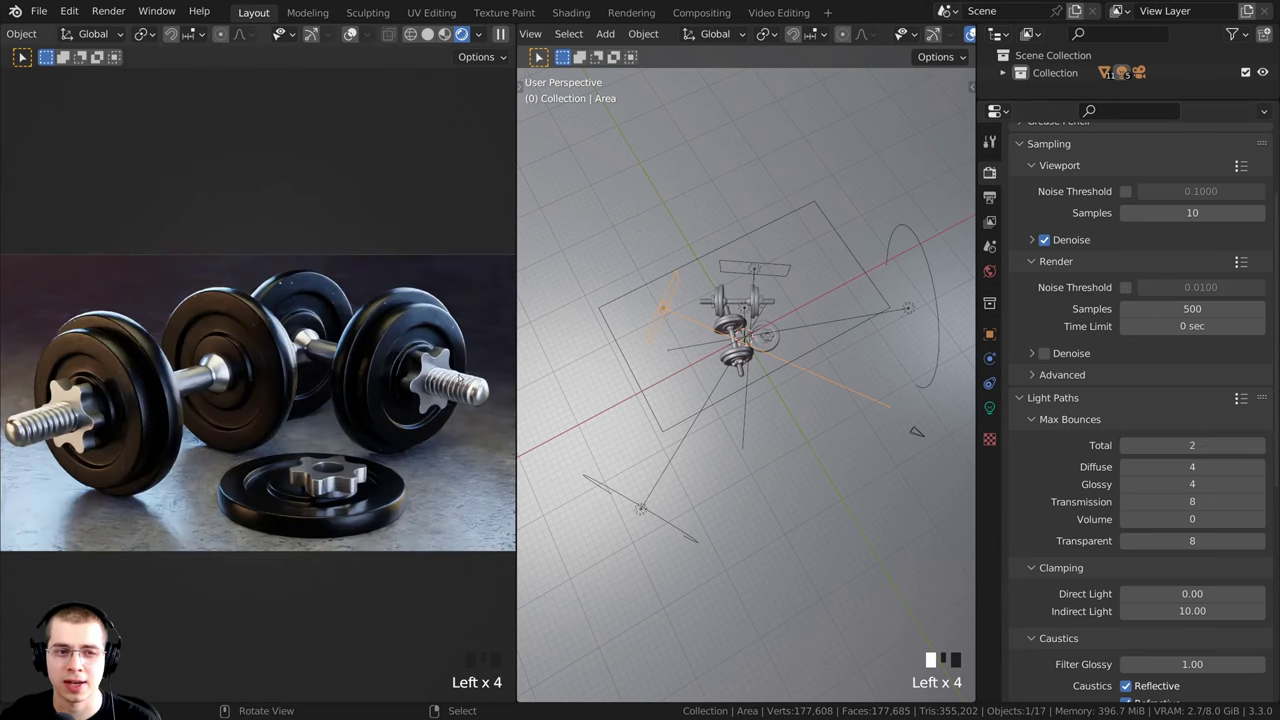
click(1194, 445)
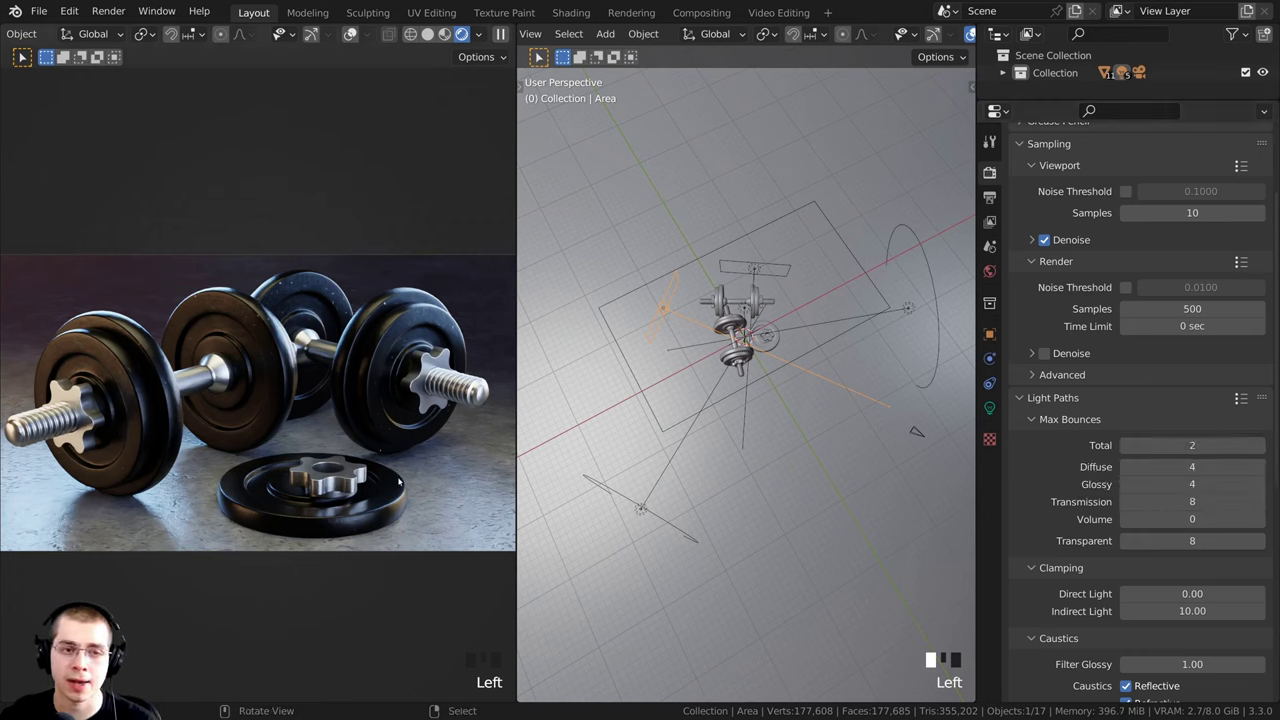
Step: Reduce the diffuse and glossy bounces to 2 each and set the transmission bounces to 0
scroll(1088, 465, down, 1)
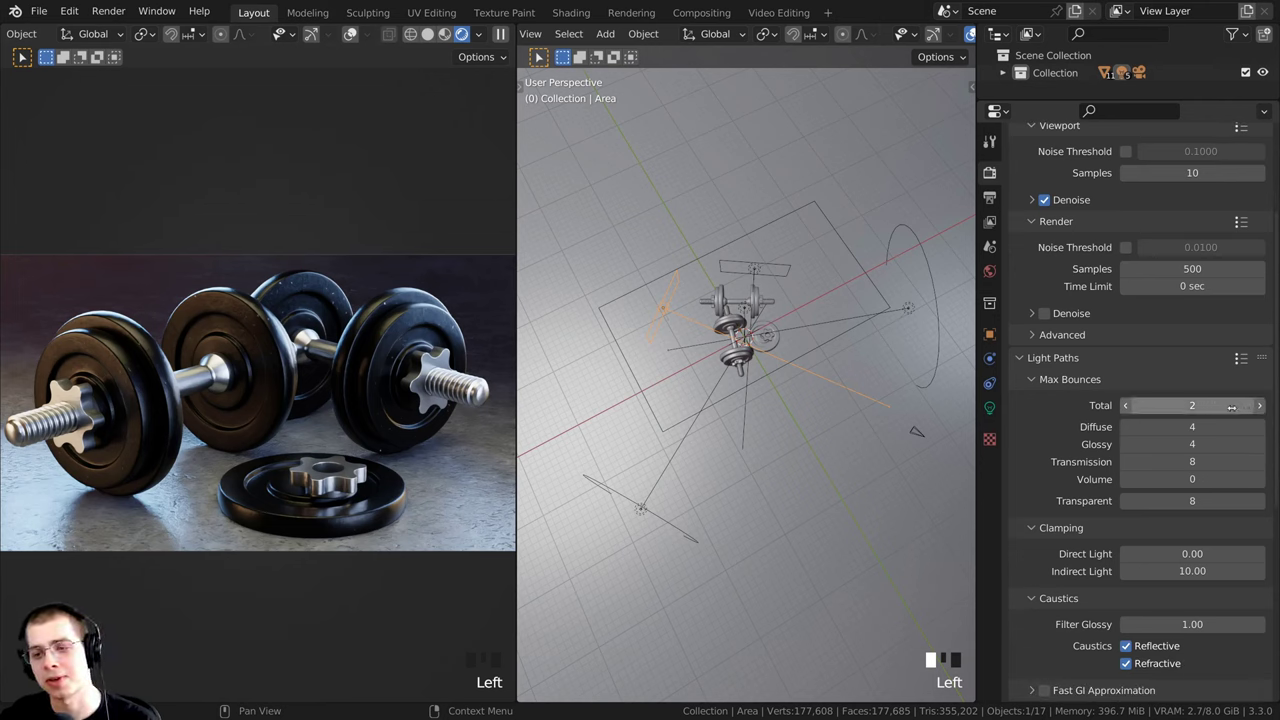
click(1125, 427)
click(1125, 427)
click(1126, 445)
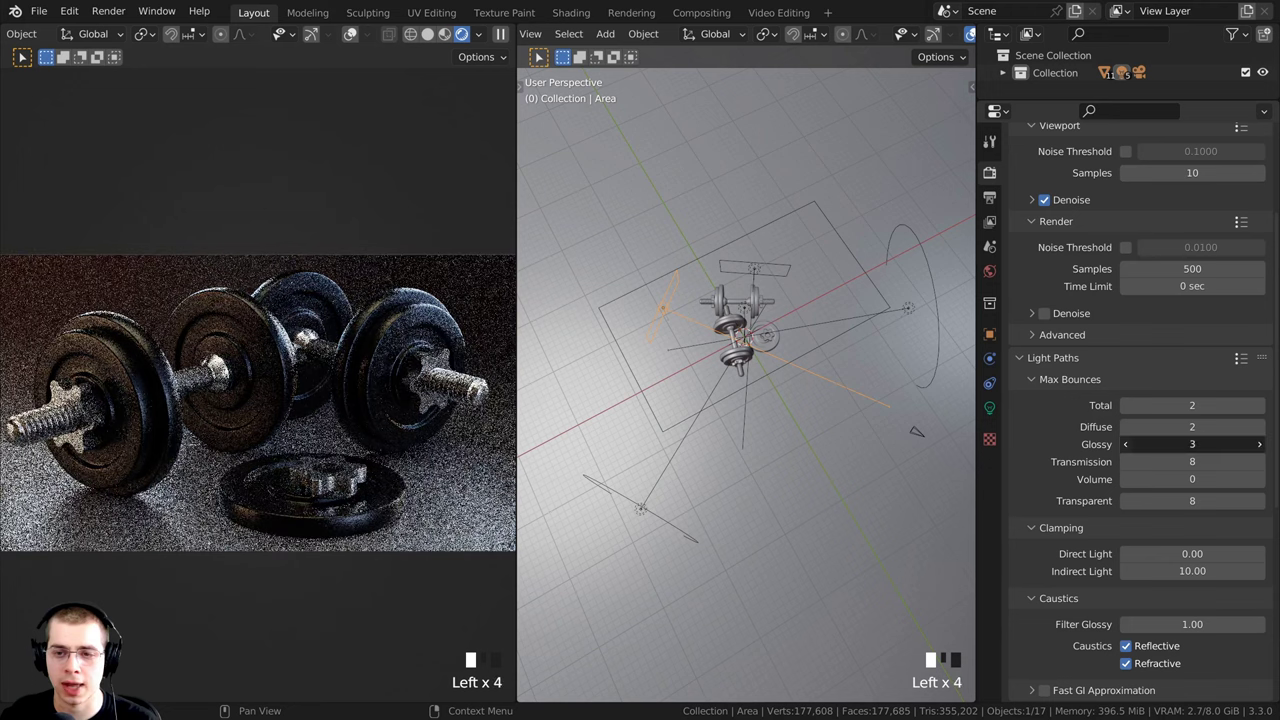
click(1126, 445)
click(1123, 461)
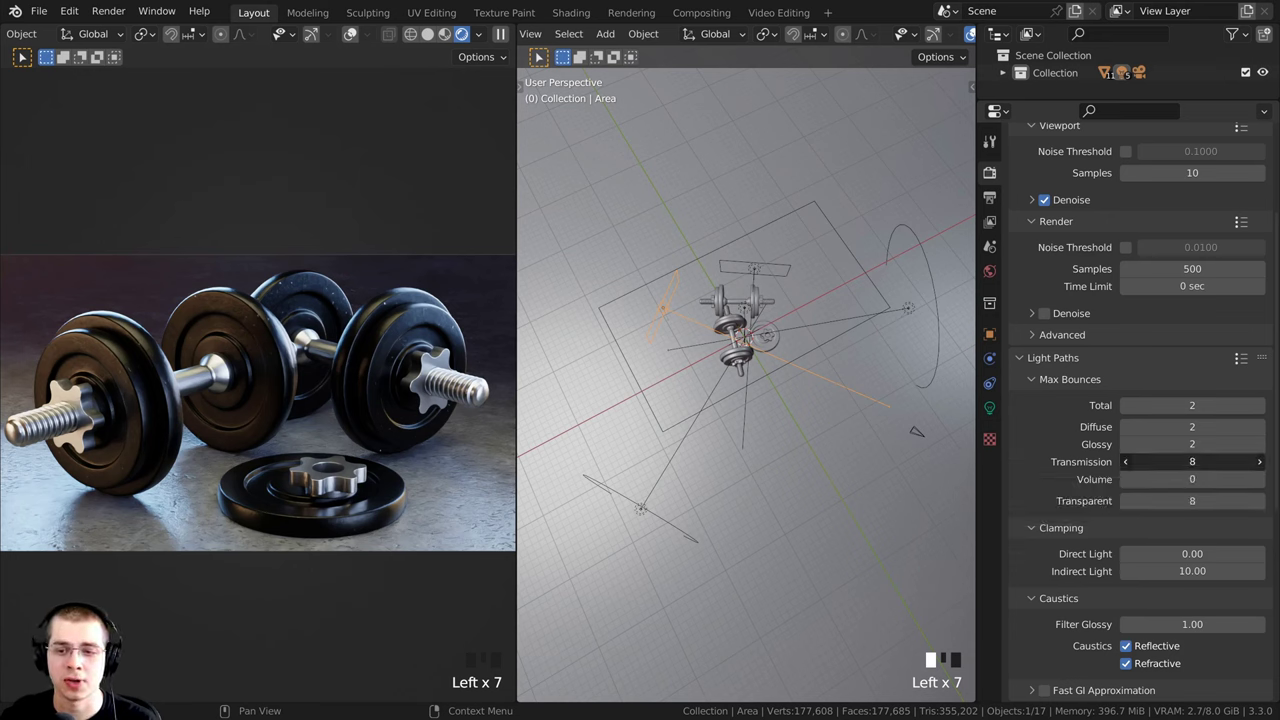
click(1195, 462)
text(0)
key(Return)
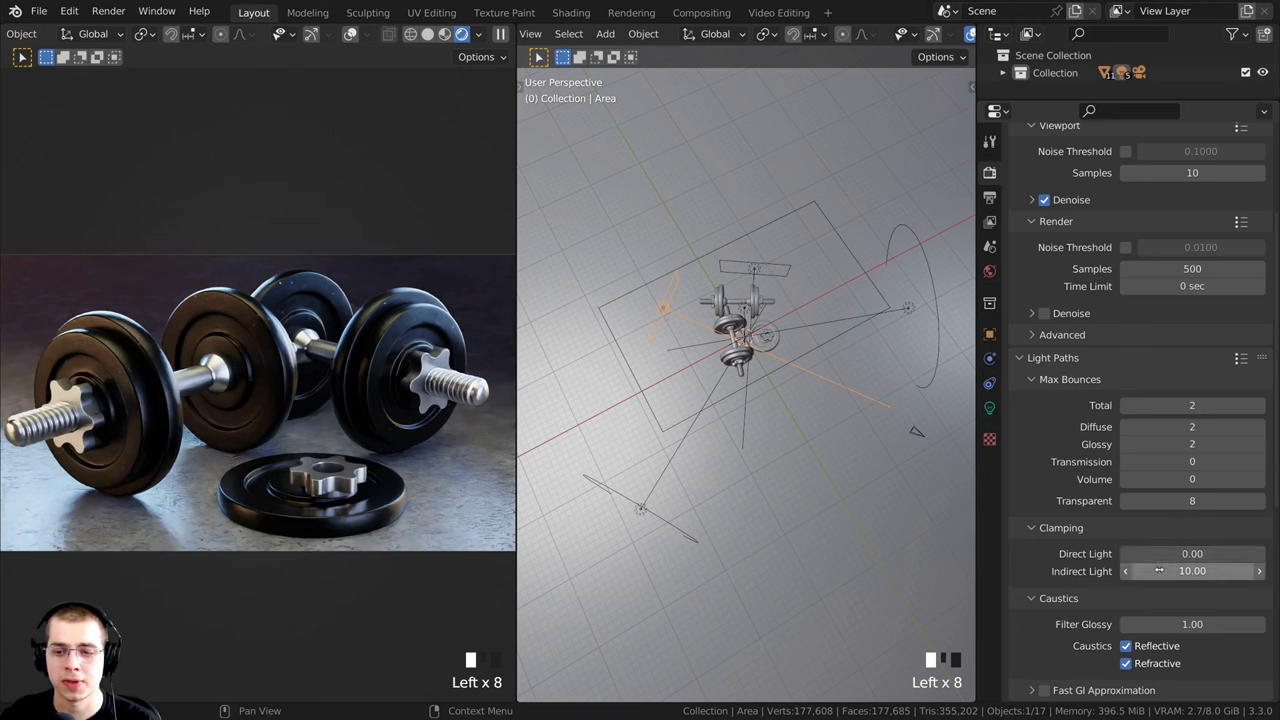
Step: Set the indirect light clamping to 0 and disable both reflective and refractive caustics
click(1192, 571)
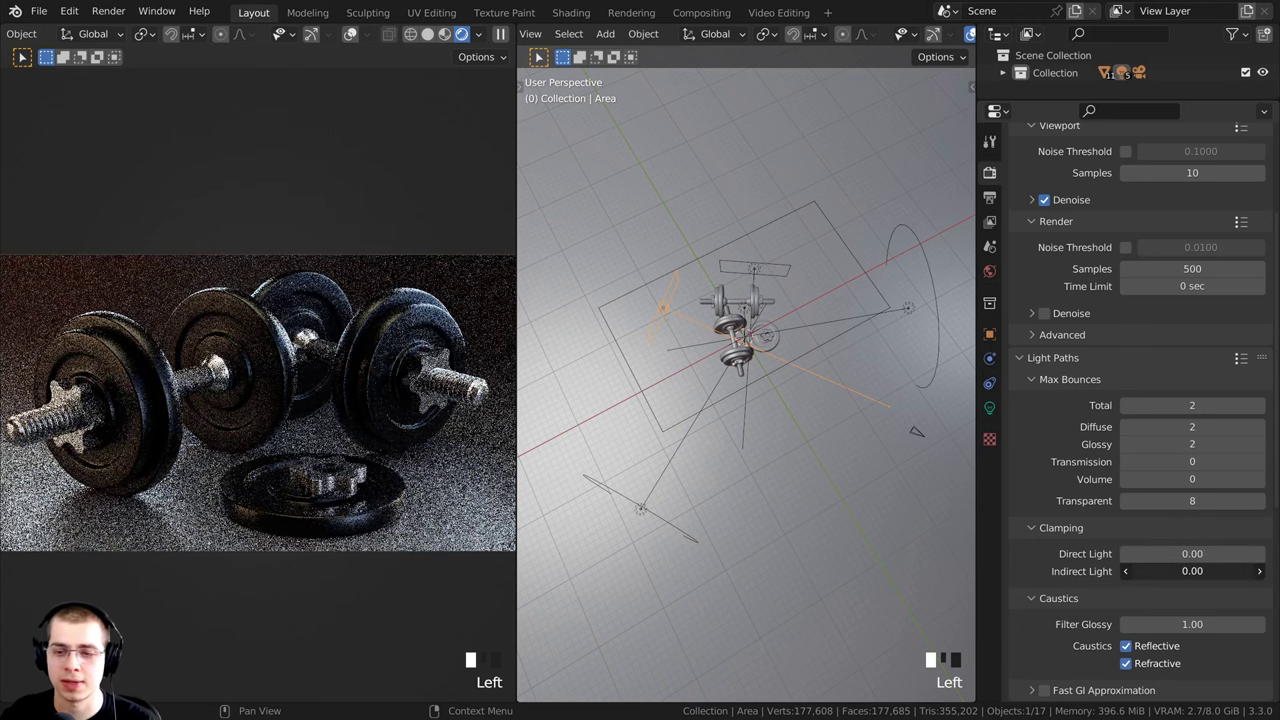
text(0)
key(Return)
scroll(1157, 590, down, 2)
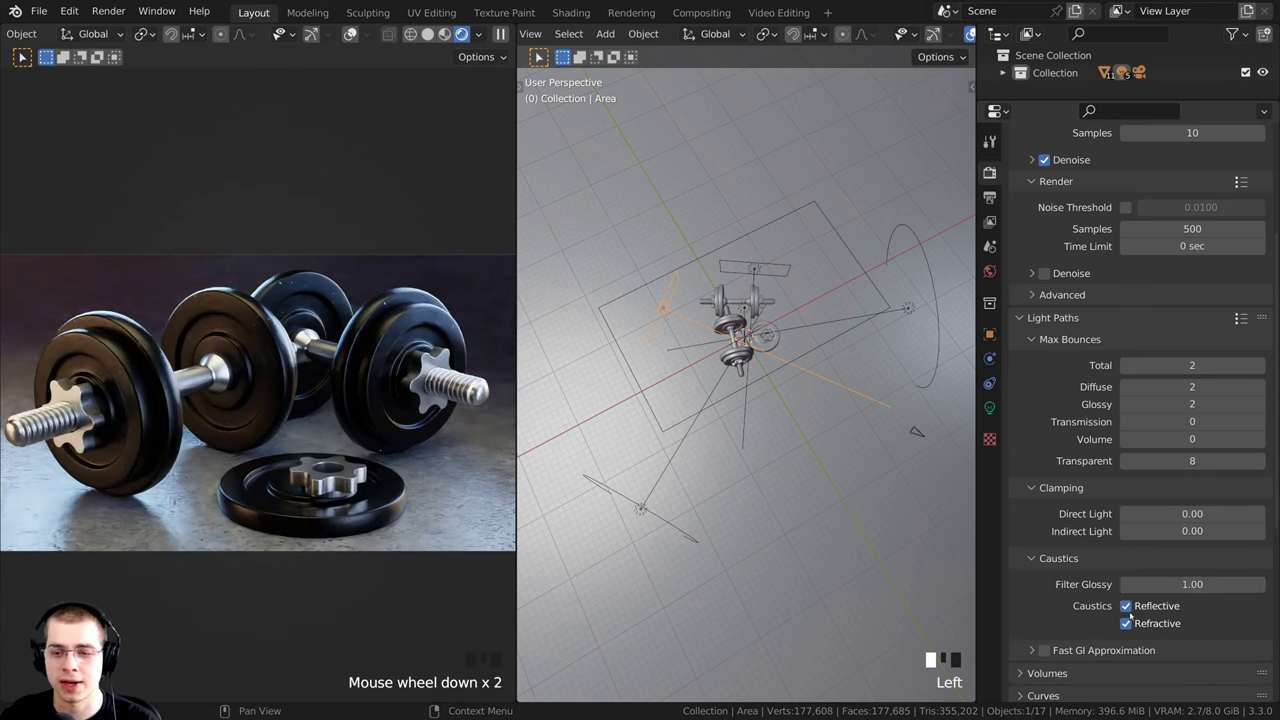
click(1126, 606)
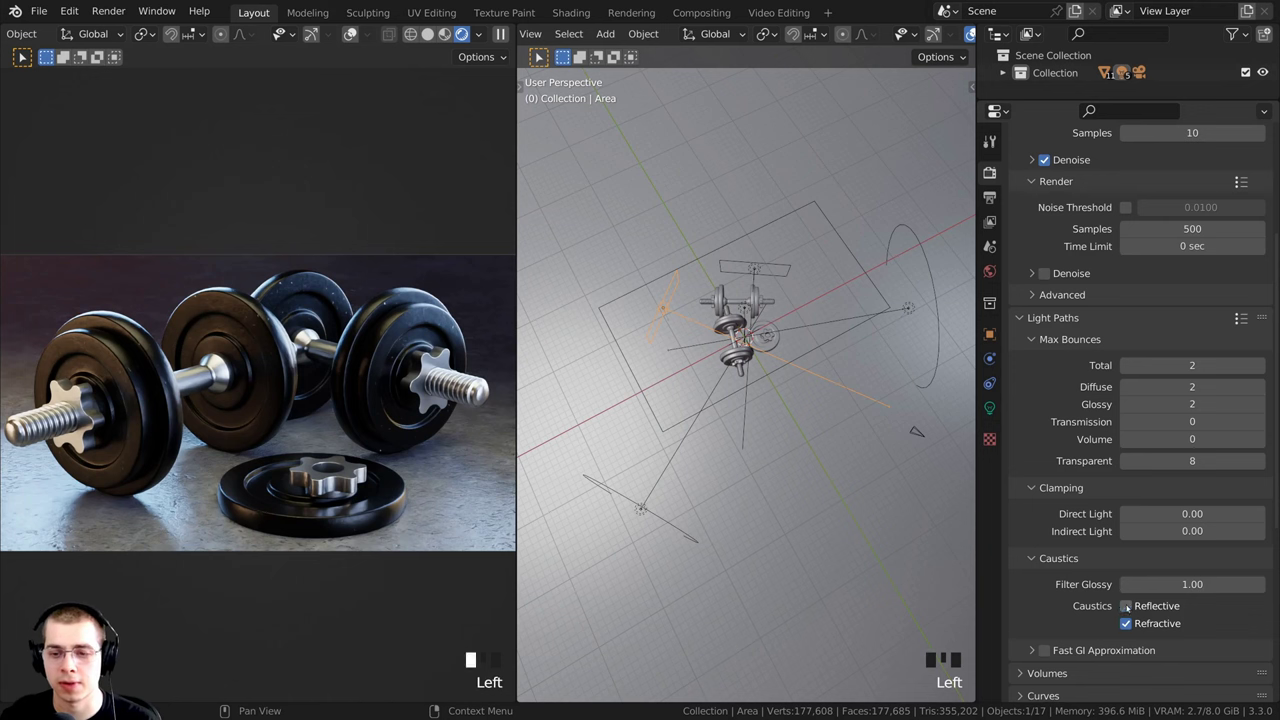
scroll(1128, 590, down, 3)
click(1126, 548)
scroll(1131, 470, down, 3)
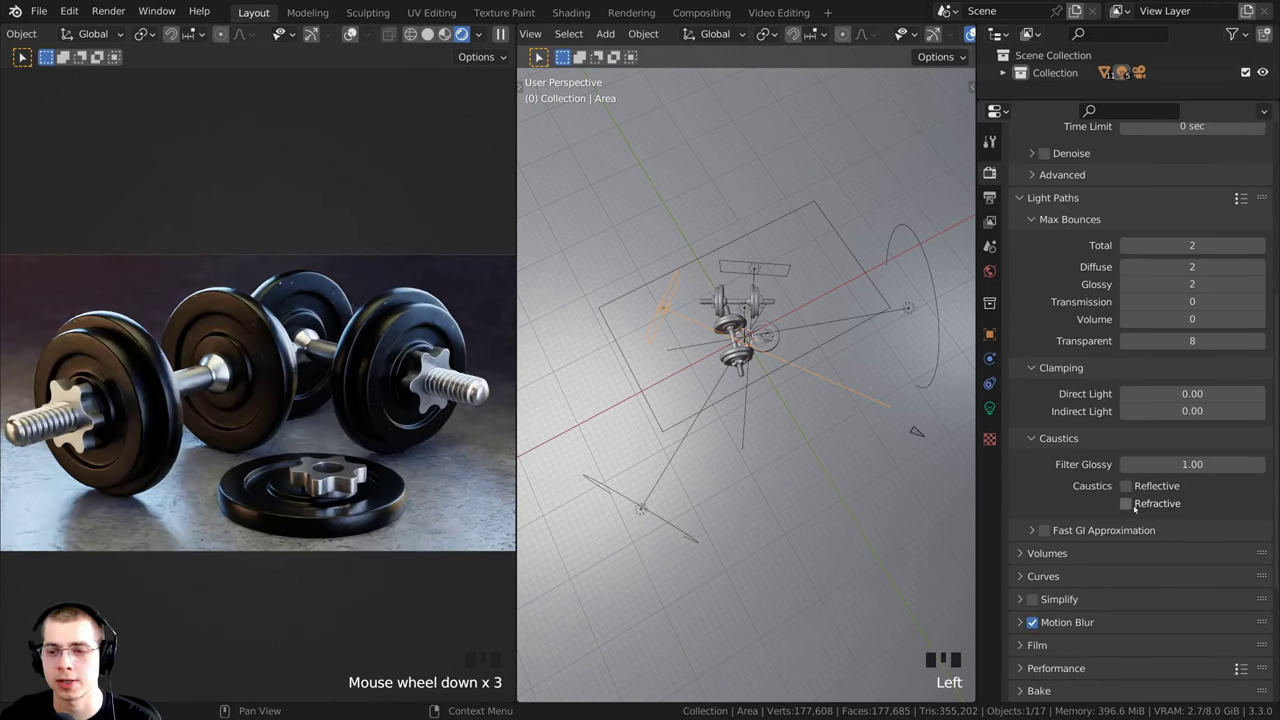
Step: Set Filter Glossy to 0.00 and the transparent bounces to 0
click(1195, 464)
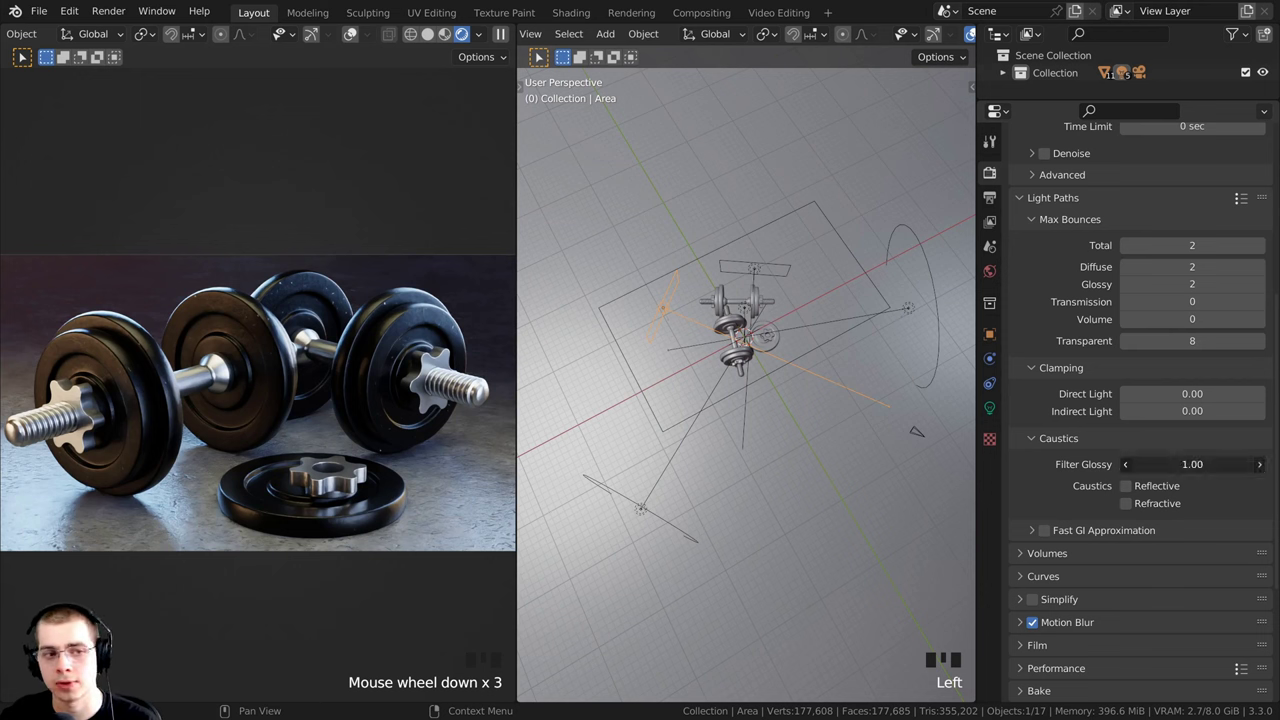
drag(1196, 464, 1186, 466)
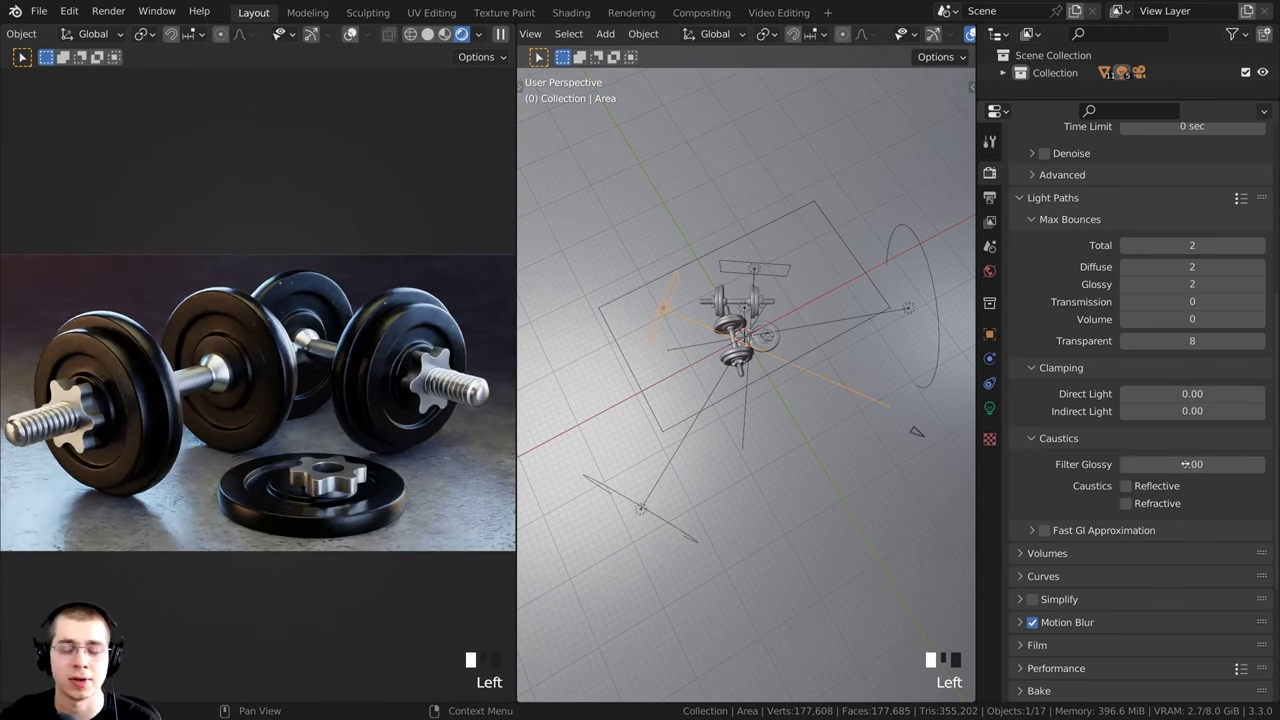
drag(1180, 342, 1130, 342)
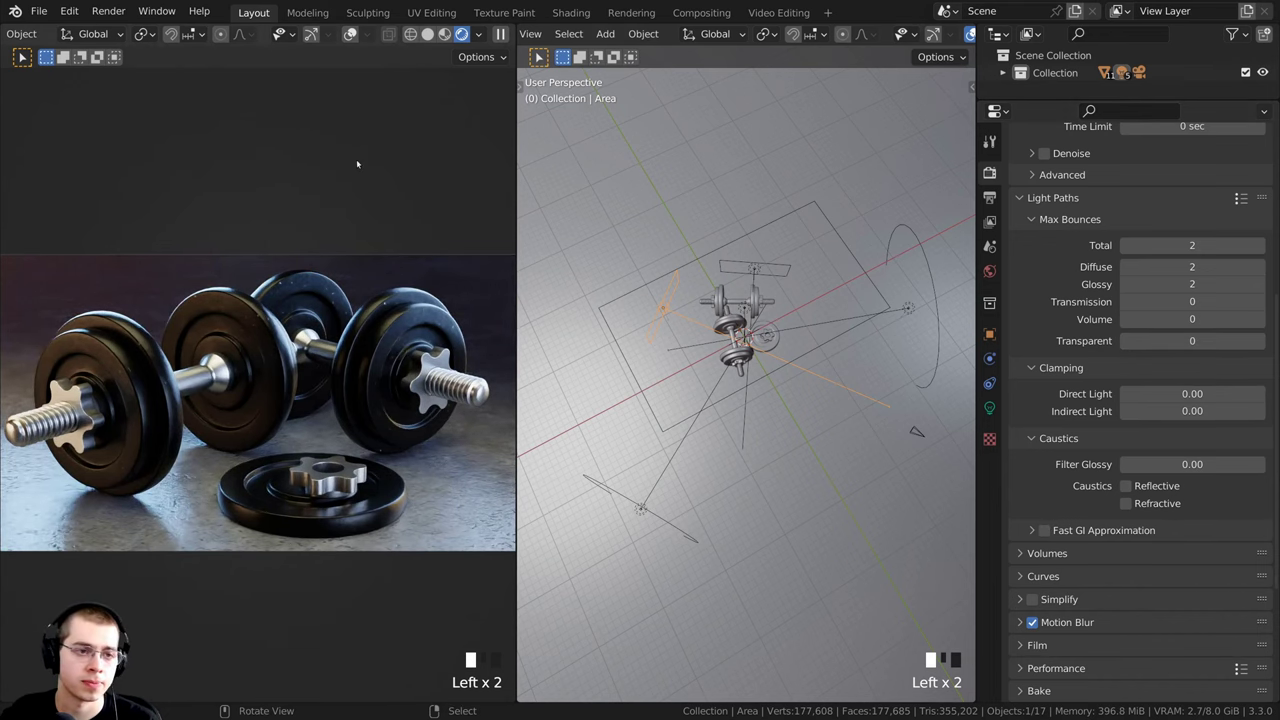
Step: Change the rendered camera viewport to solid shading and save the blend file
key(z)
click(385, 331)
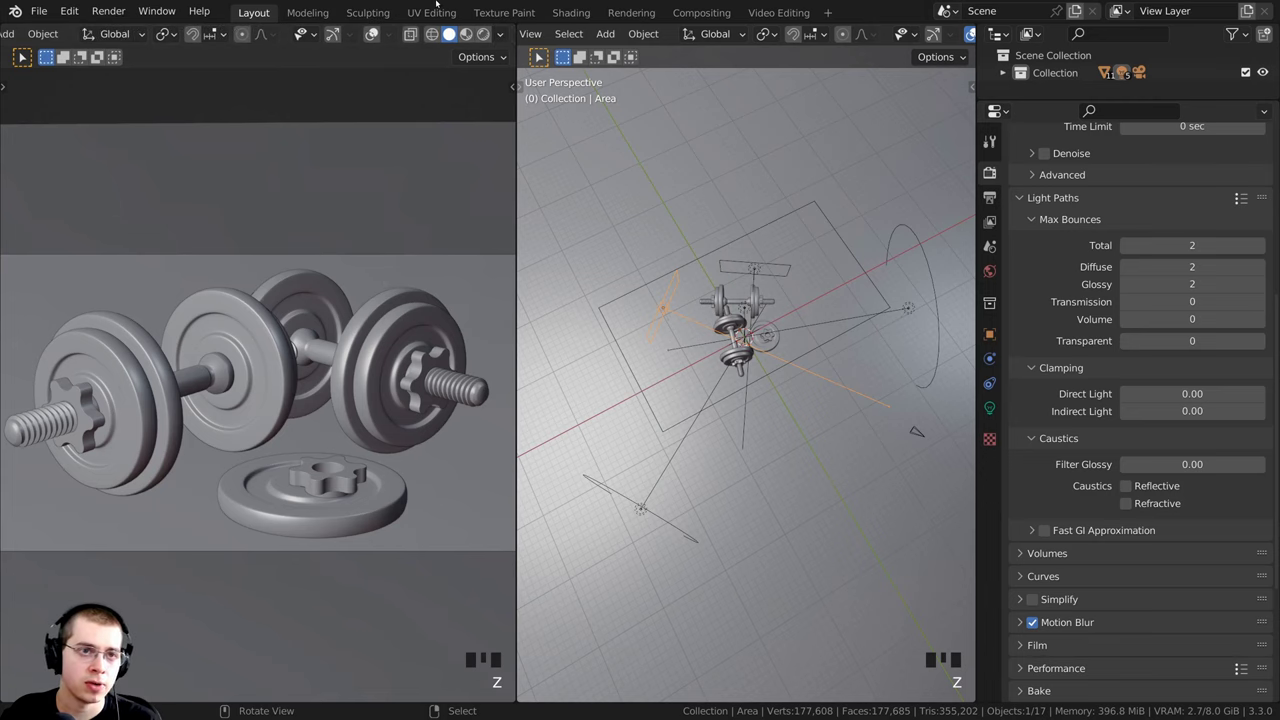
key(ctrl+s)
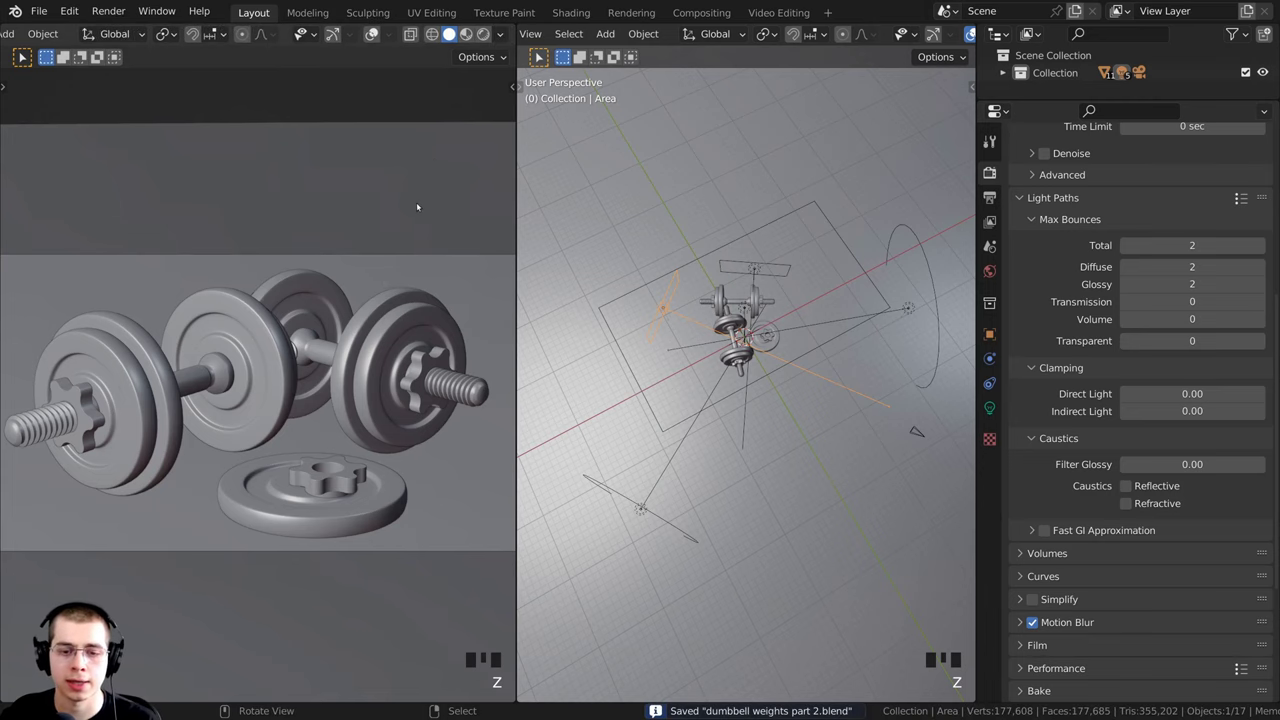
Step: Show the camera's view in the user perspective viewport, widen that viewport, and frame the front dumbbell closely
scroll(212, 348, up, 2)
key(Escape)
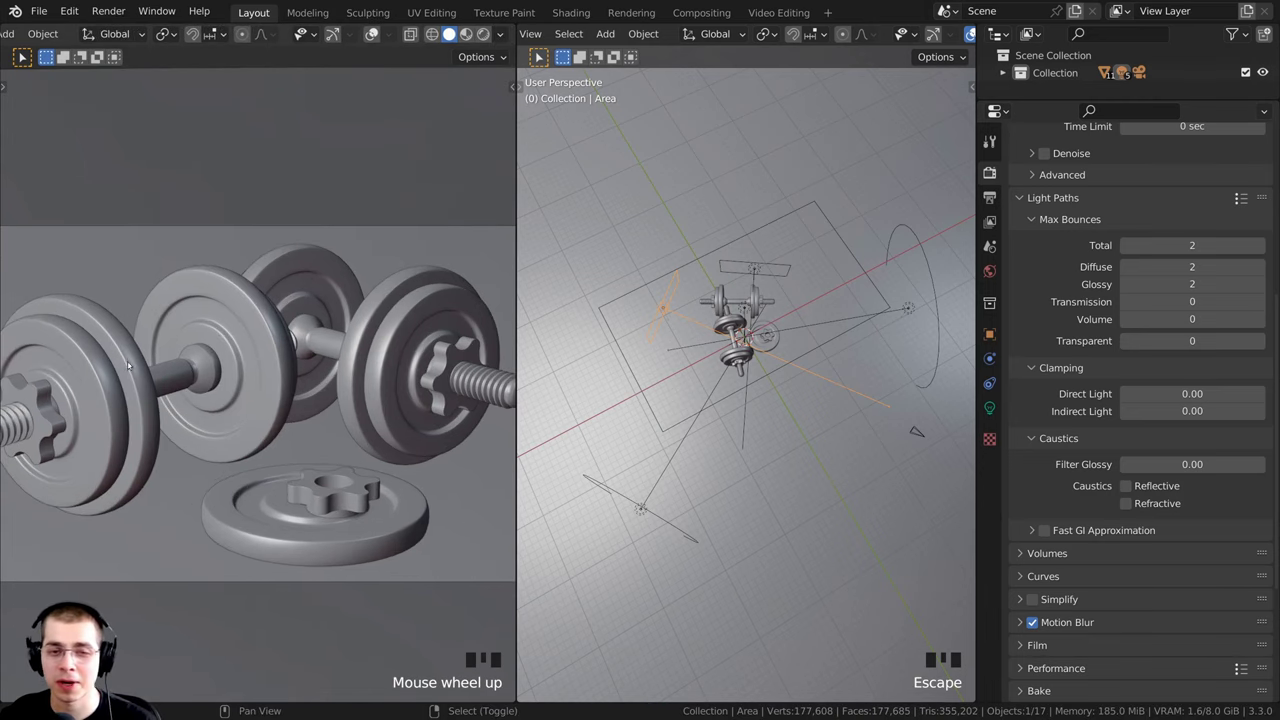
mouse_move(176, 346)
shift+middle_down()
mouse_move(222, 348)
mouse_move(194, 350)
shift+middle_up()
scroll(237, 378, down, 1)
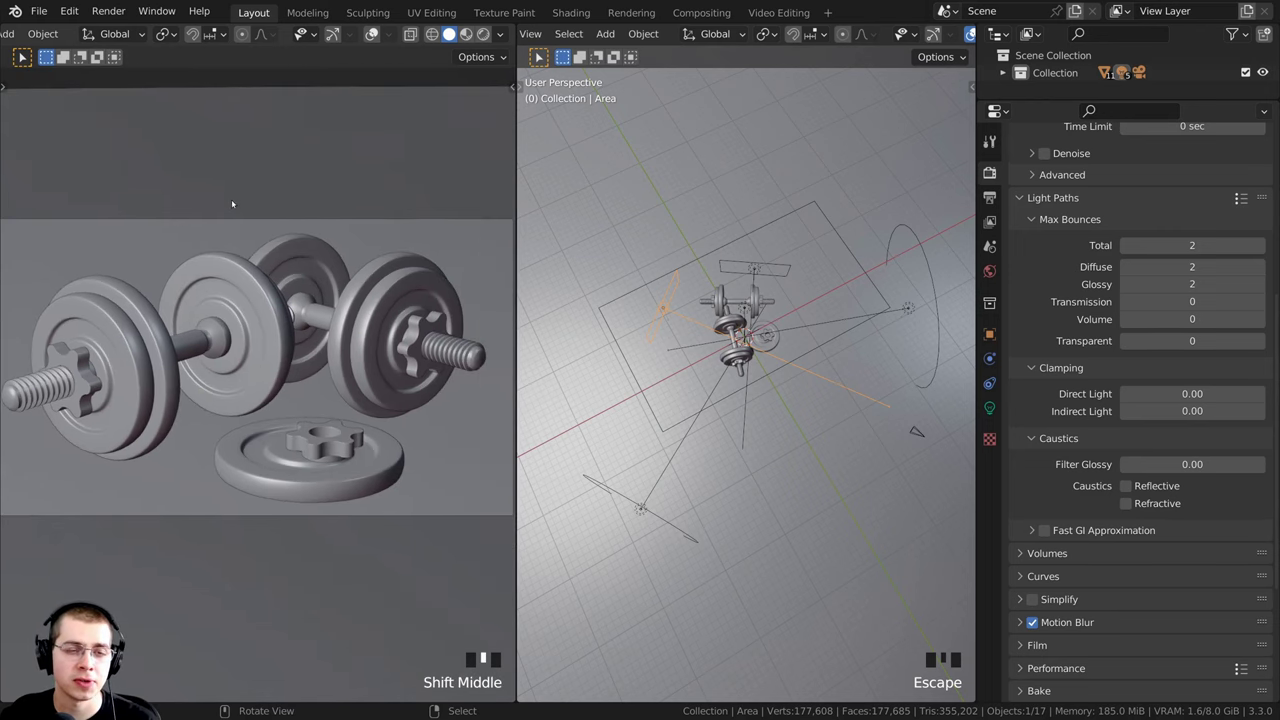
shift+middle_drag(148, 346, 215, 354)
scroll(194, 354, up, 1)
scroll(725, 369, up, 1)
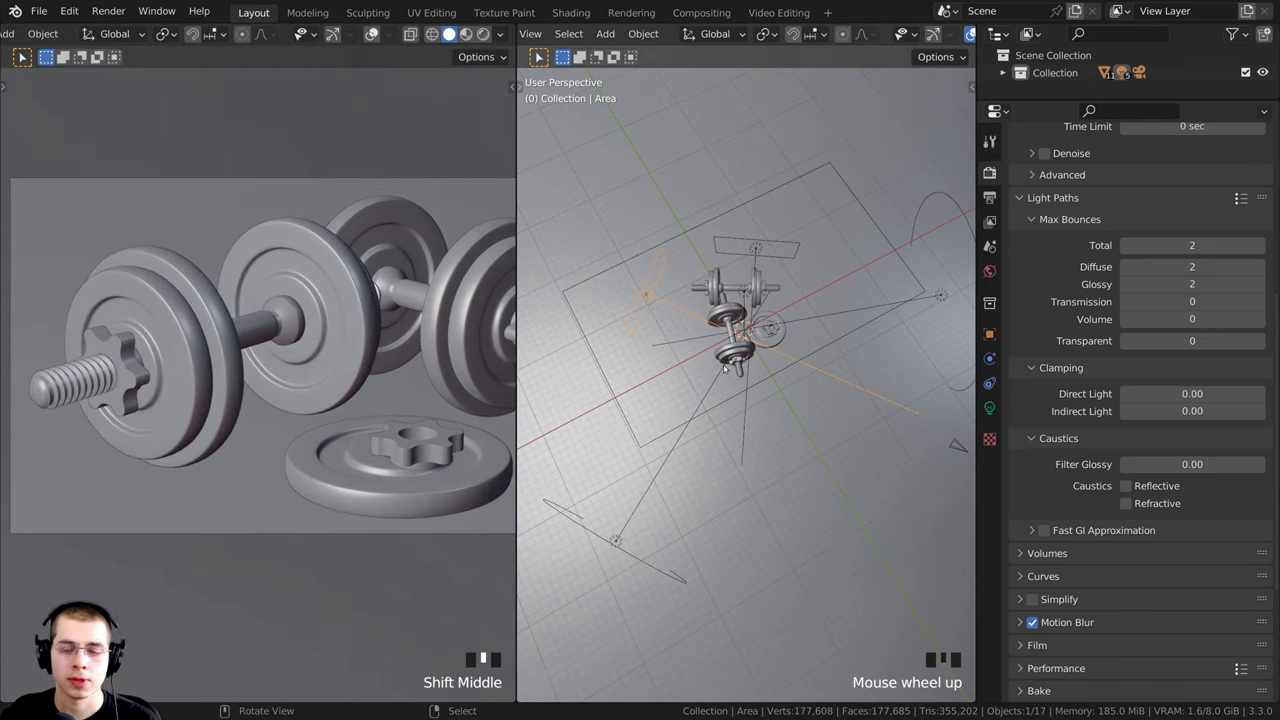
key(KP_0)
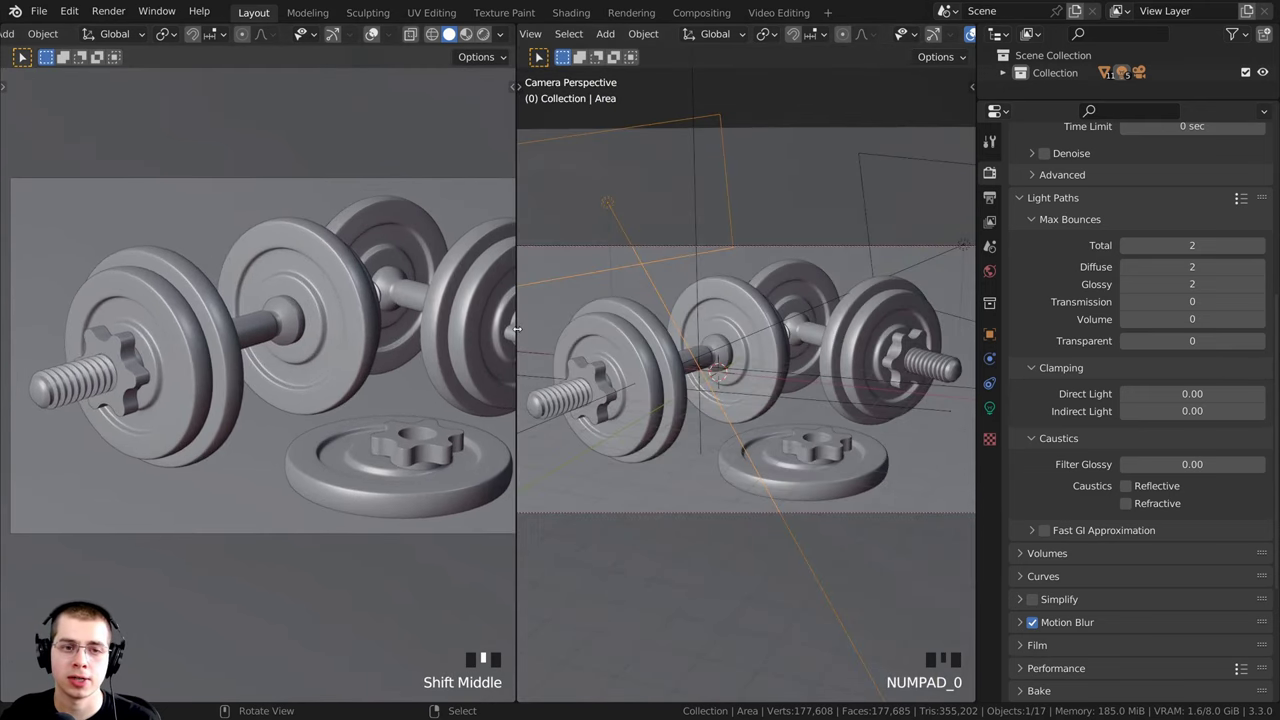
drag(517, 328, 341, 328)
shift+middle_drag(588, 323, 606, 327)
scroll(606, 327, up, 2)
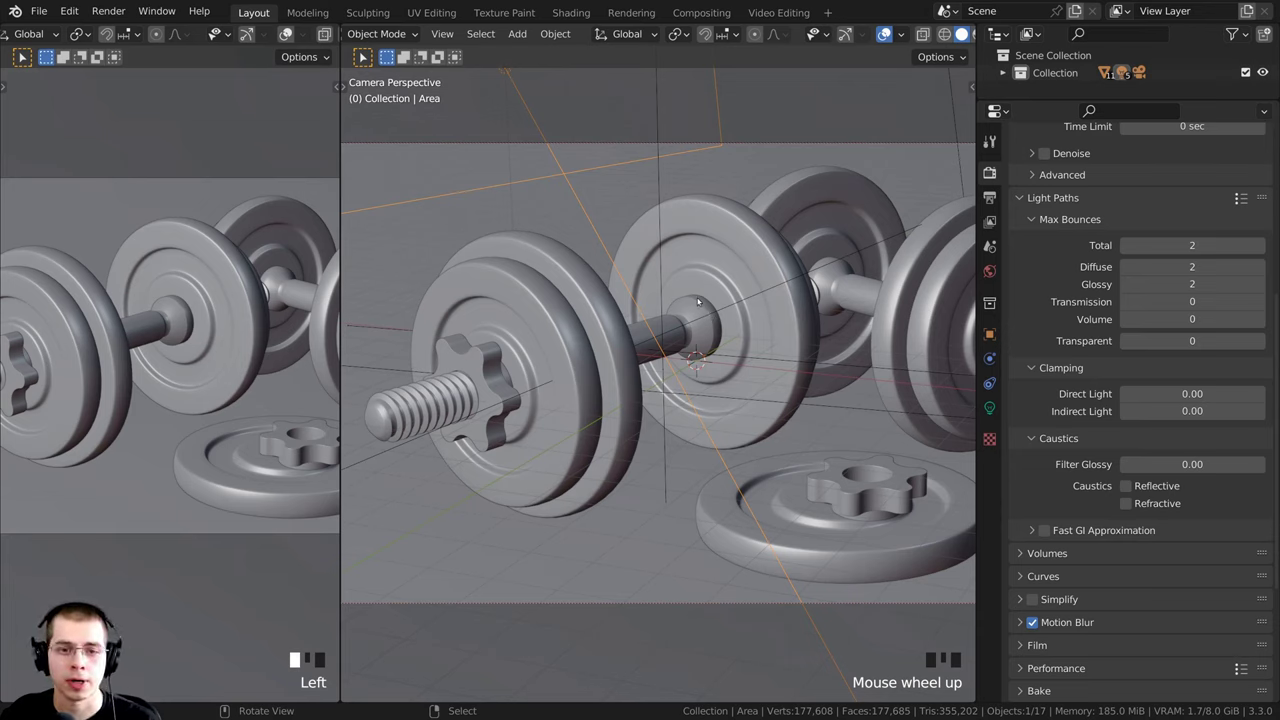
Step: Add a plain axes empty at the 3D cursor and view it between the dumbbells from above
key(shift+a)
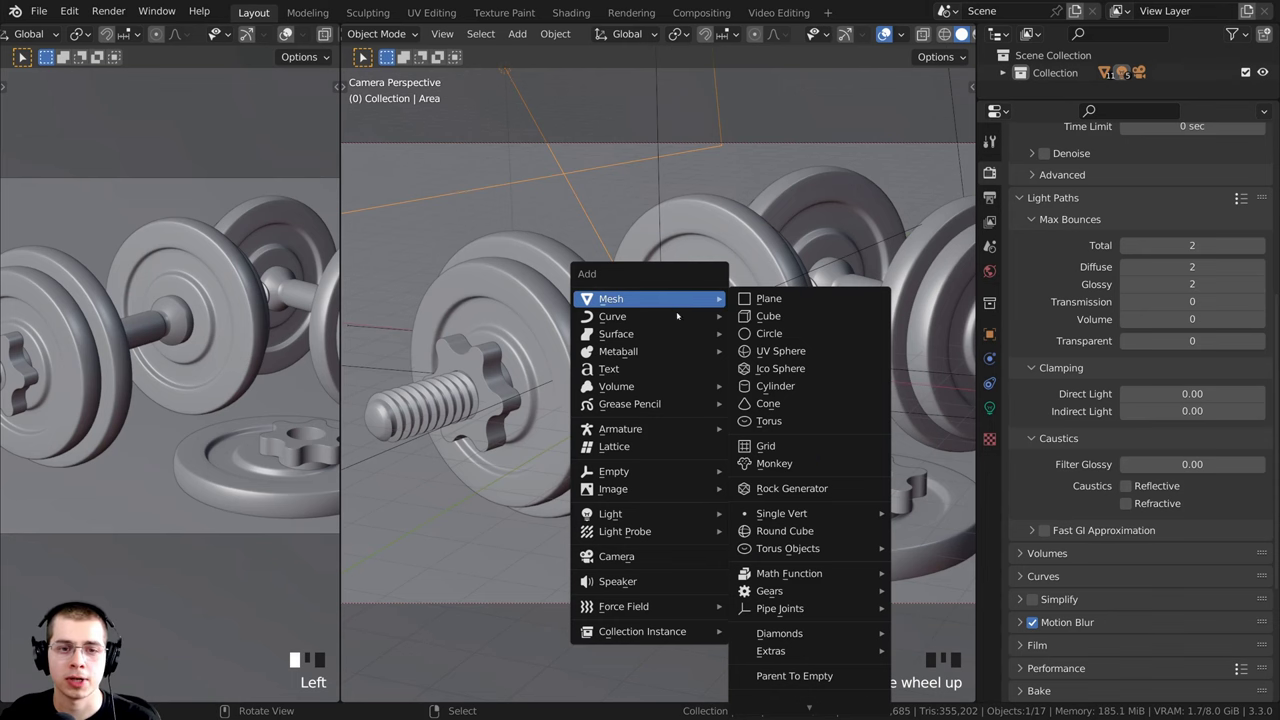
mouse_move(645, 472)
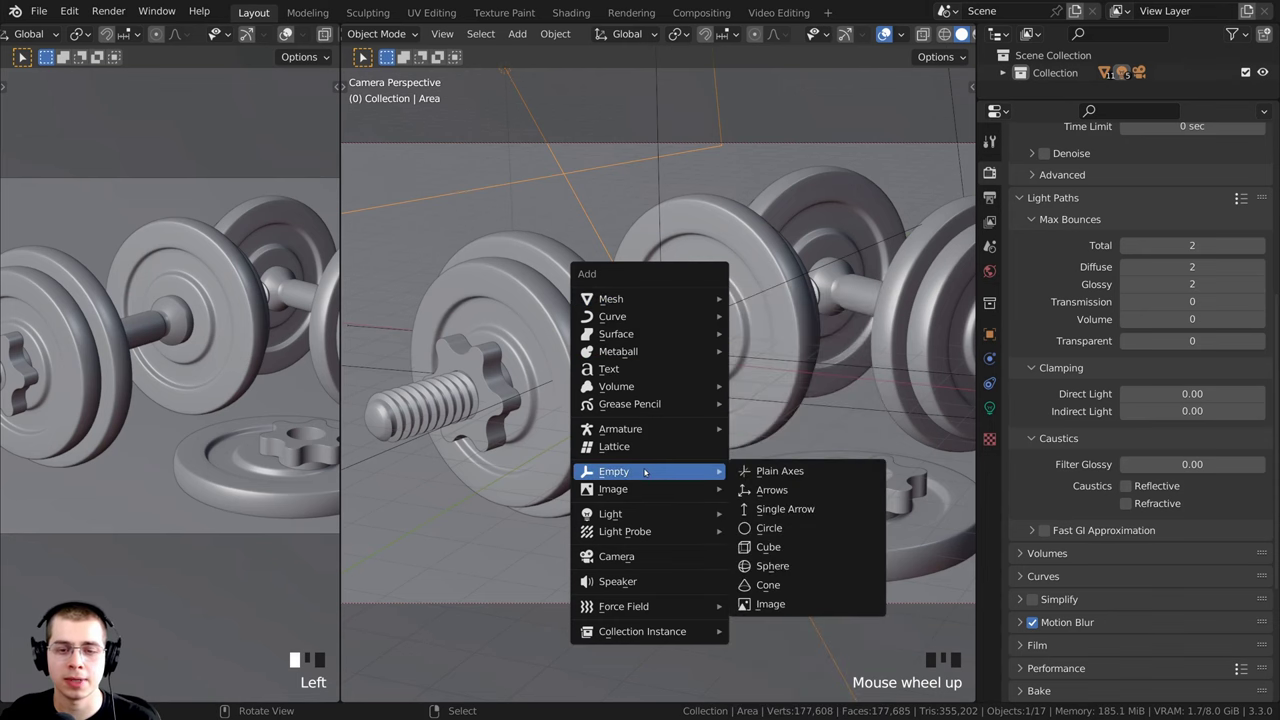
click(763, 470)
middle_drag(762, 423, 700, 400)
key(g)
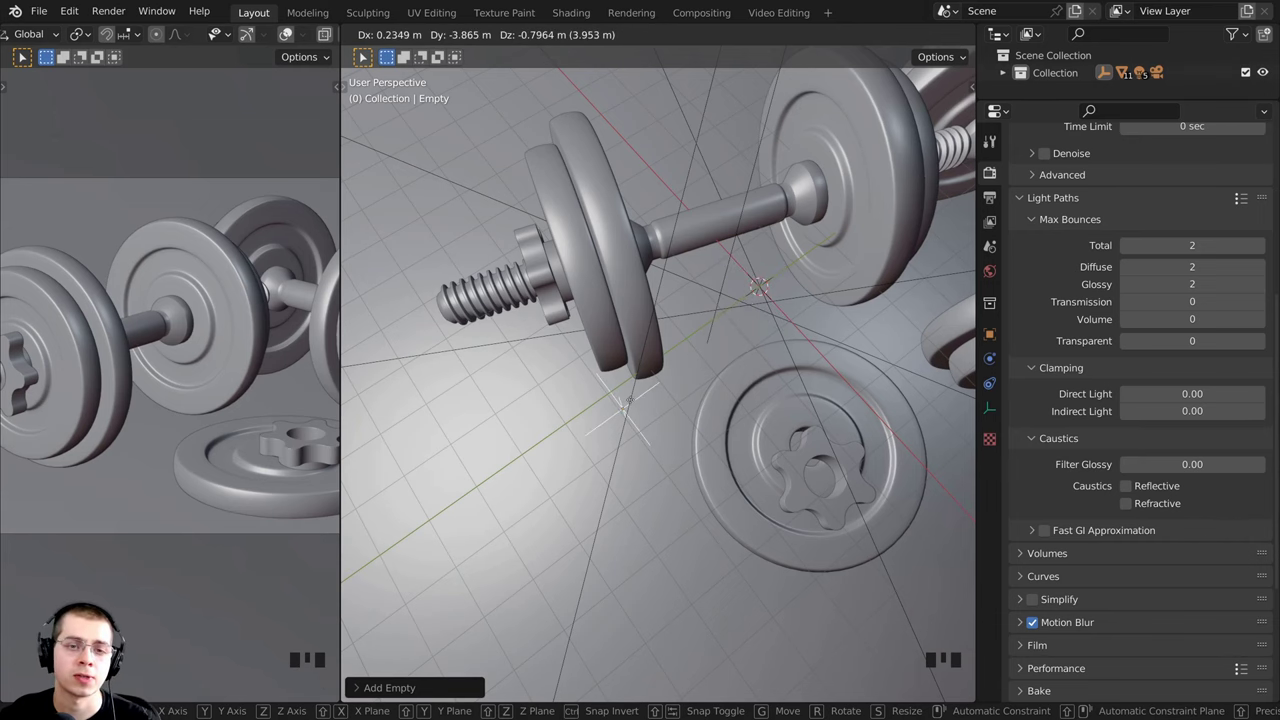
right_click(752, 358)
middle_drag(752, 358, 782, 292)
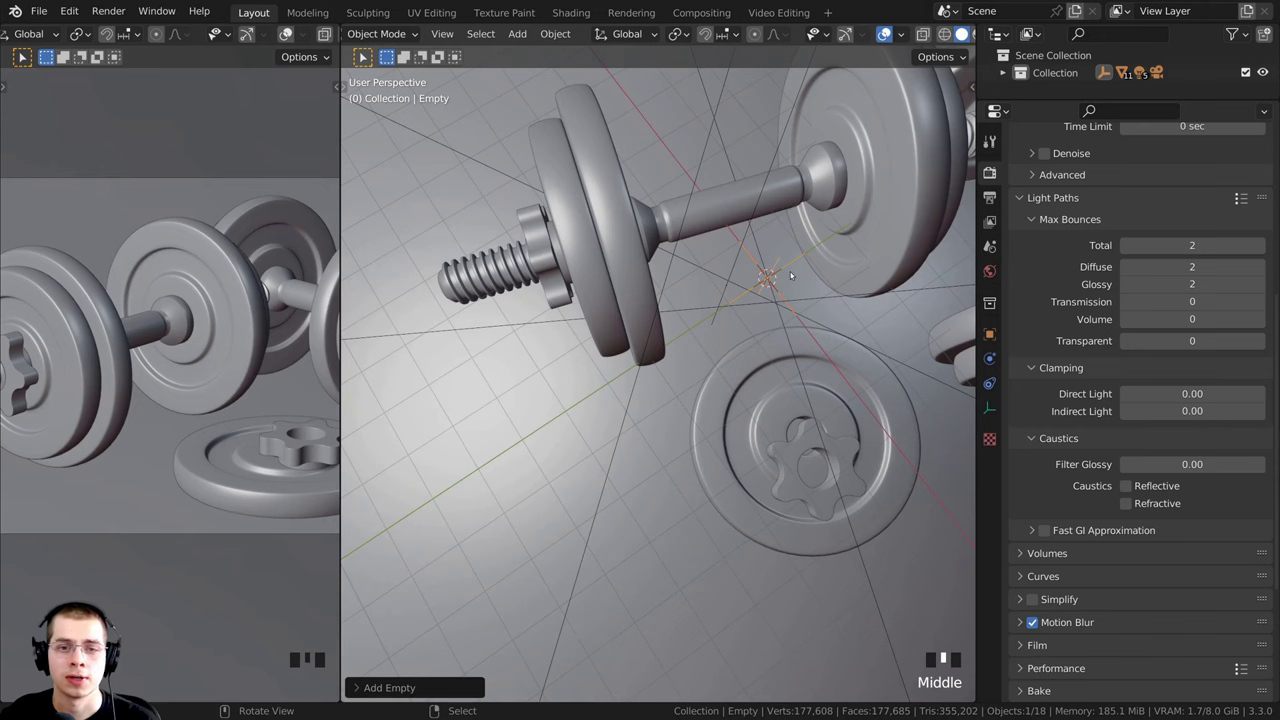
Step: Move the empty onto the outer weight plate of the front dumbbell, checking its position from a low angle
key(g)
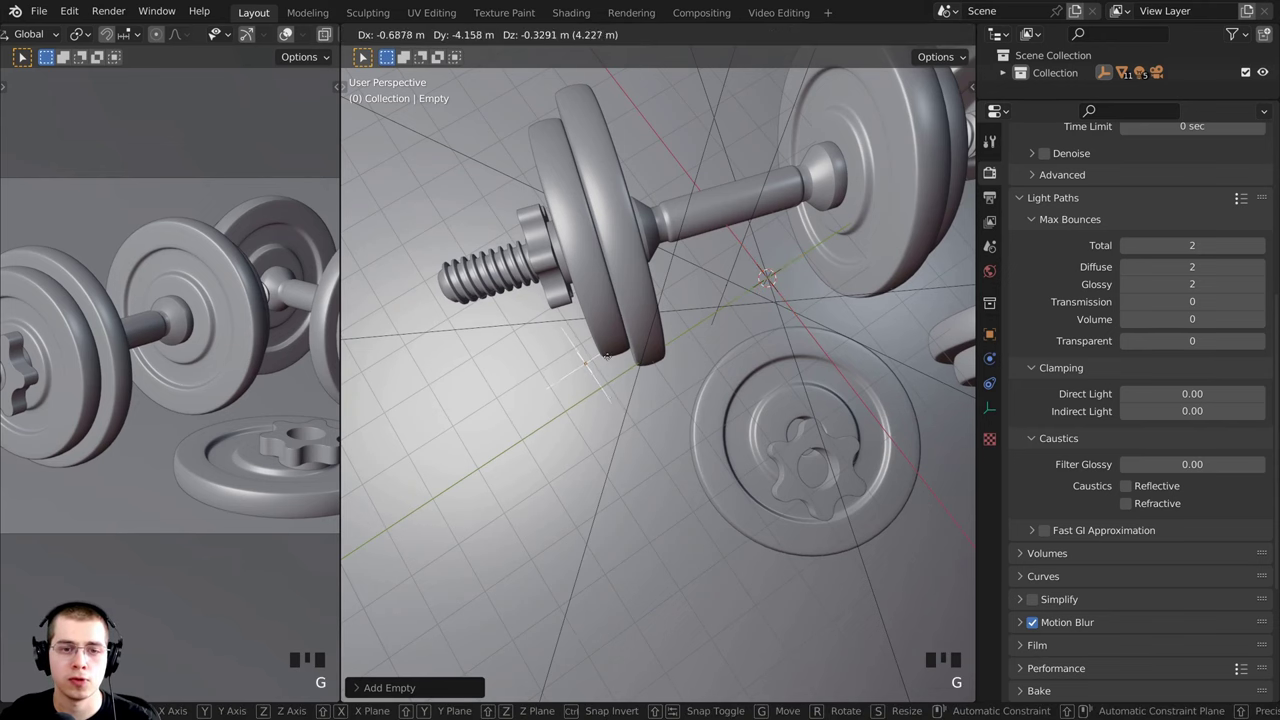
click(620, 368)
middle_drag(620, 368, 553, 314)
key(g)
click(737, 374)
key(g)
click(618, 325)
key(g)
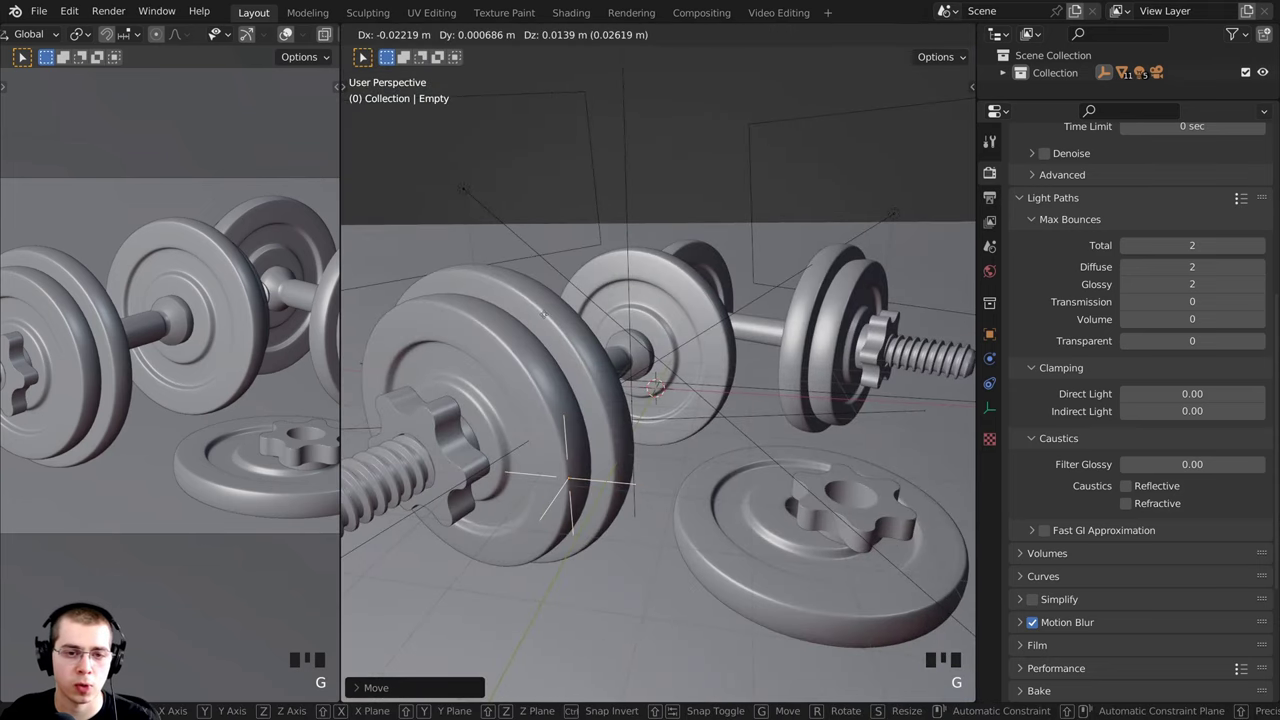
click(602, 425)
Step: Select the camera, look through it, and enable depth of field in its camera settings
scroll(720, 456, down, 10)
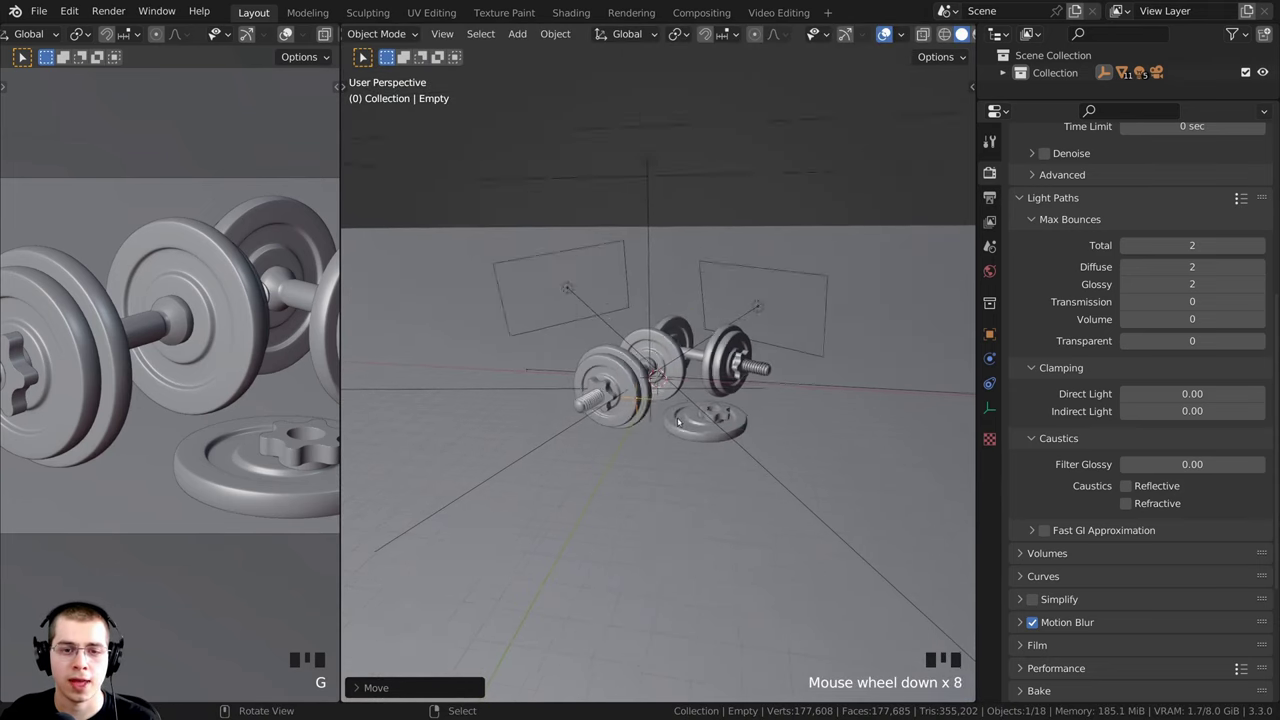
right_click(883, 413)
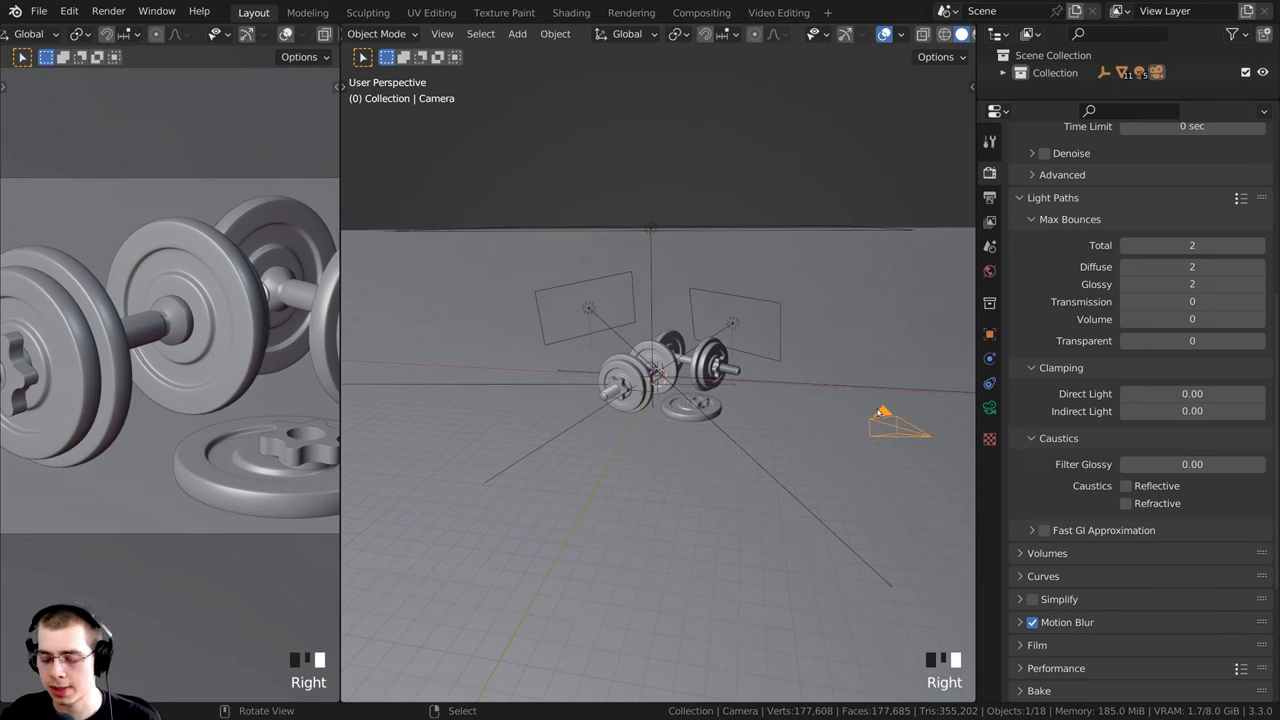
key(KP_0)
scroll(773, 438, down, 2)
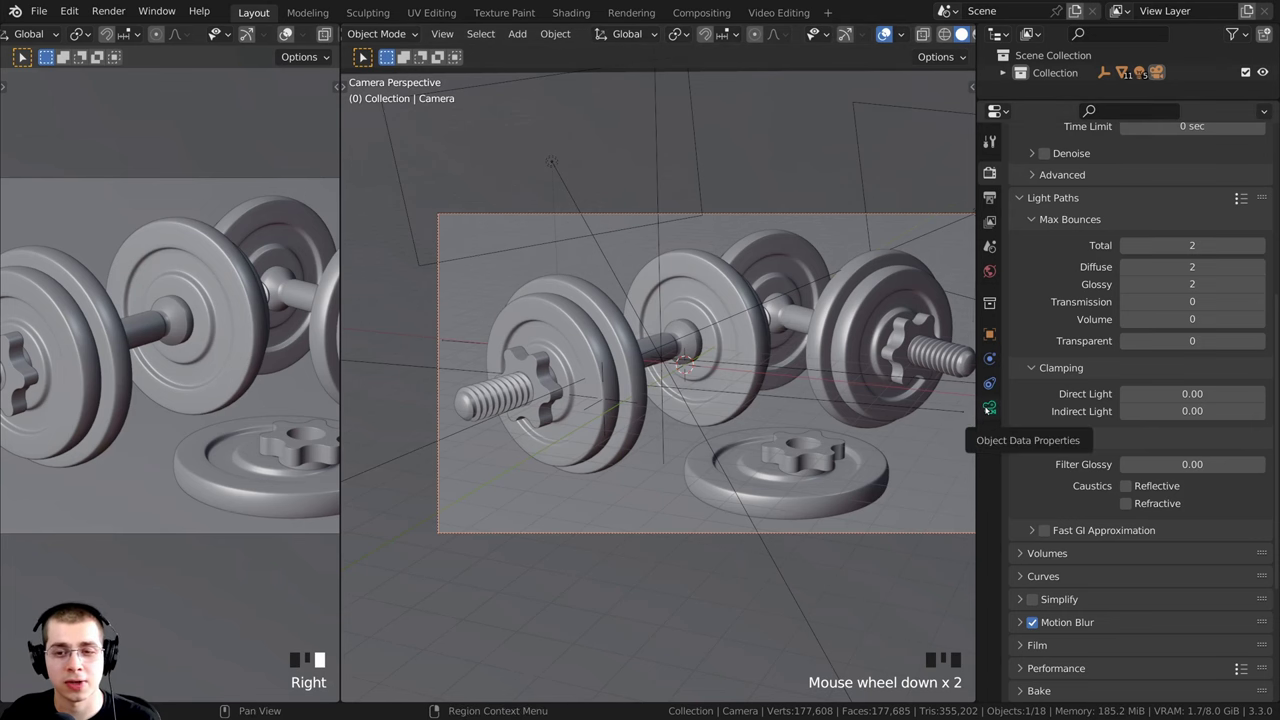
click(987, 409)
shift+middle_drag(770, 452, 727, 419)
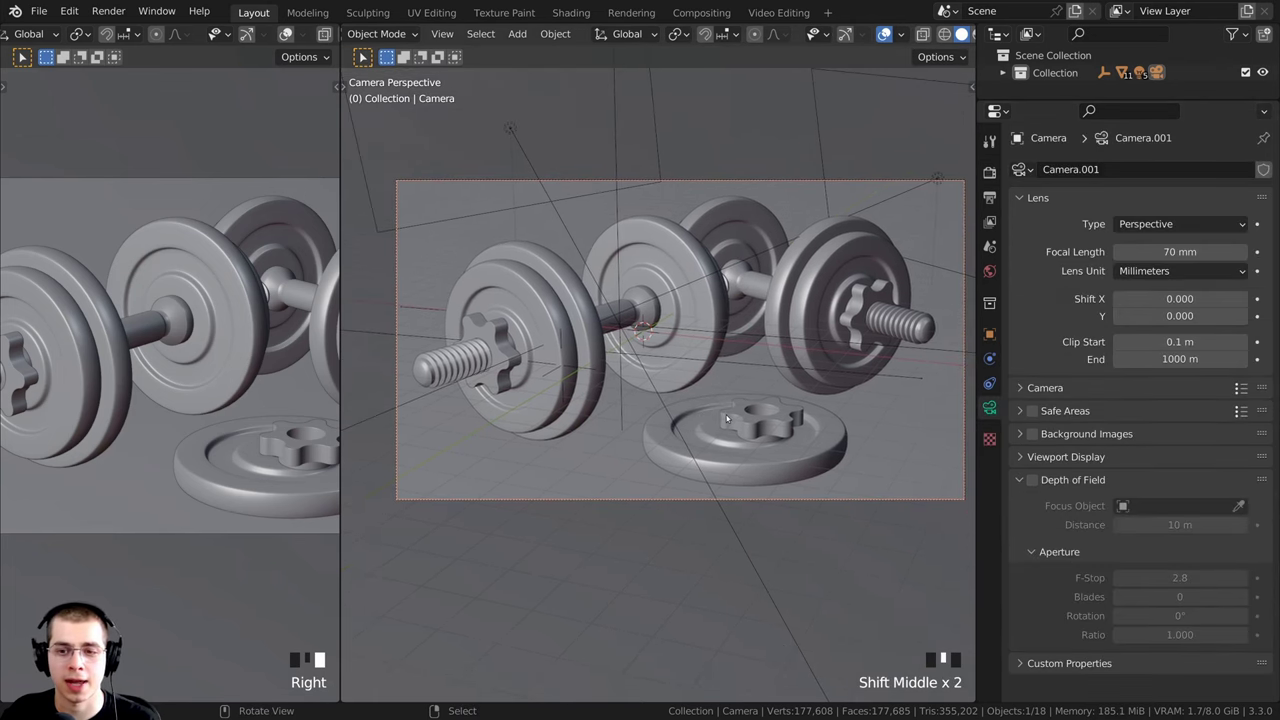
click(1033, 480)
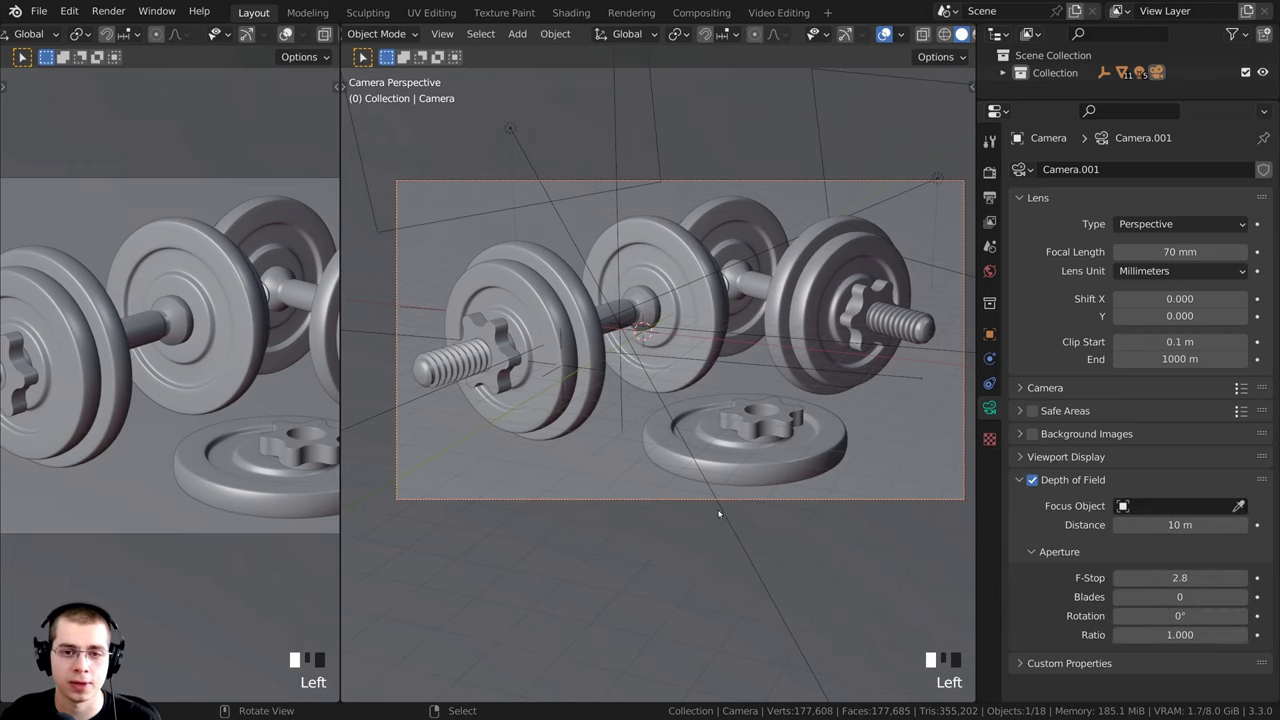
Step: Preview the camera view in rendered shading and pick the empty as the depth of field focus object
key(z)
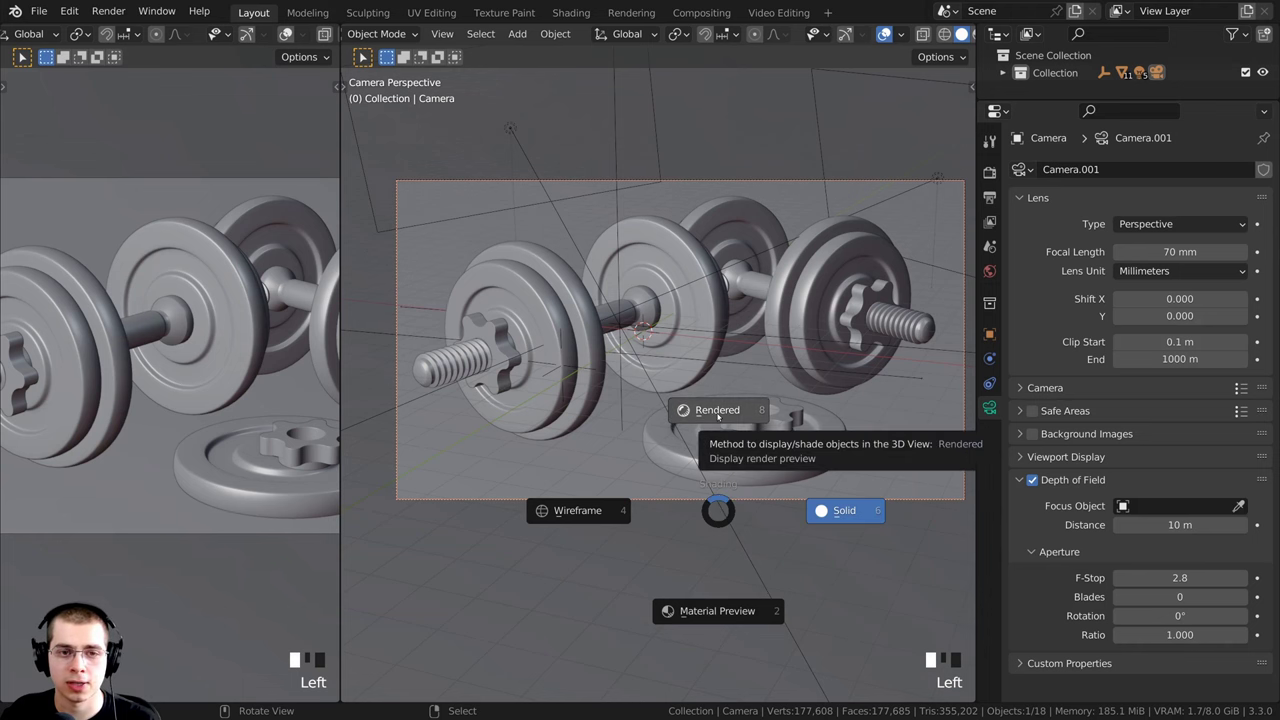
click(718, 412)
shift+middle_drag(708, 423, 678, 415)
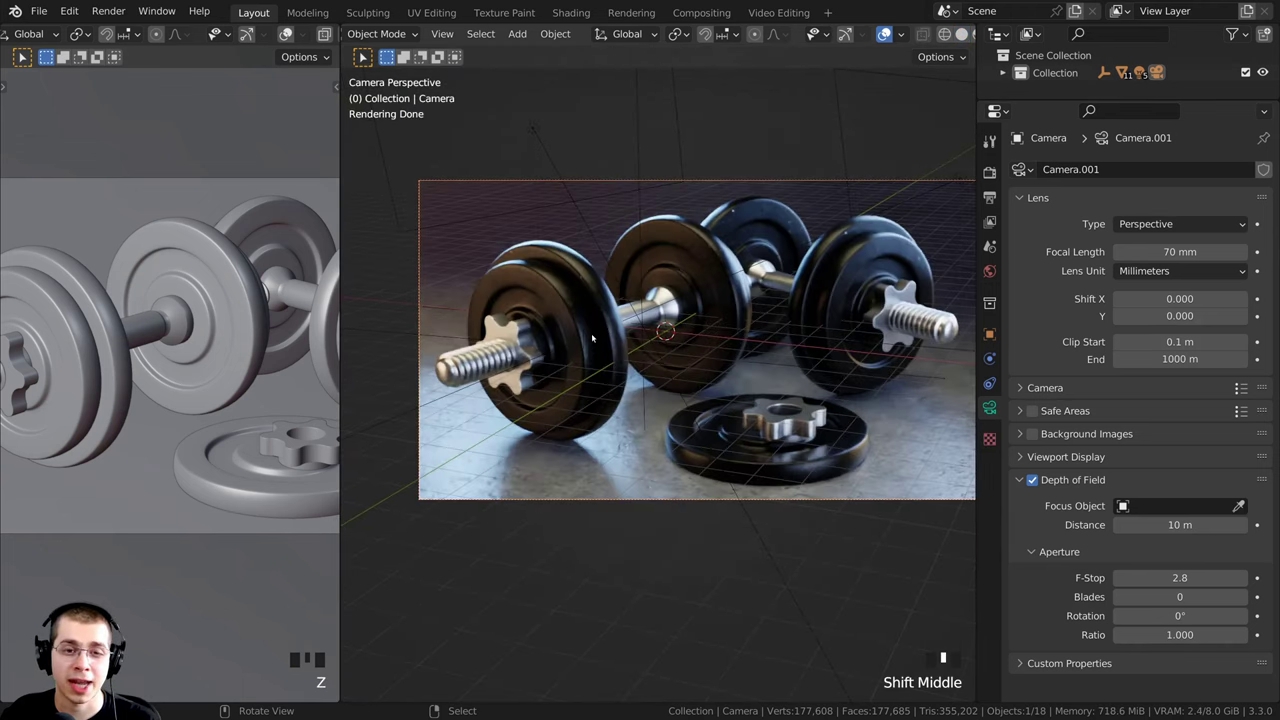
right_click(586, 341)
right_click(572, 181)
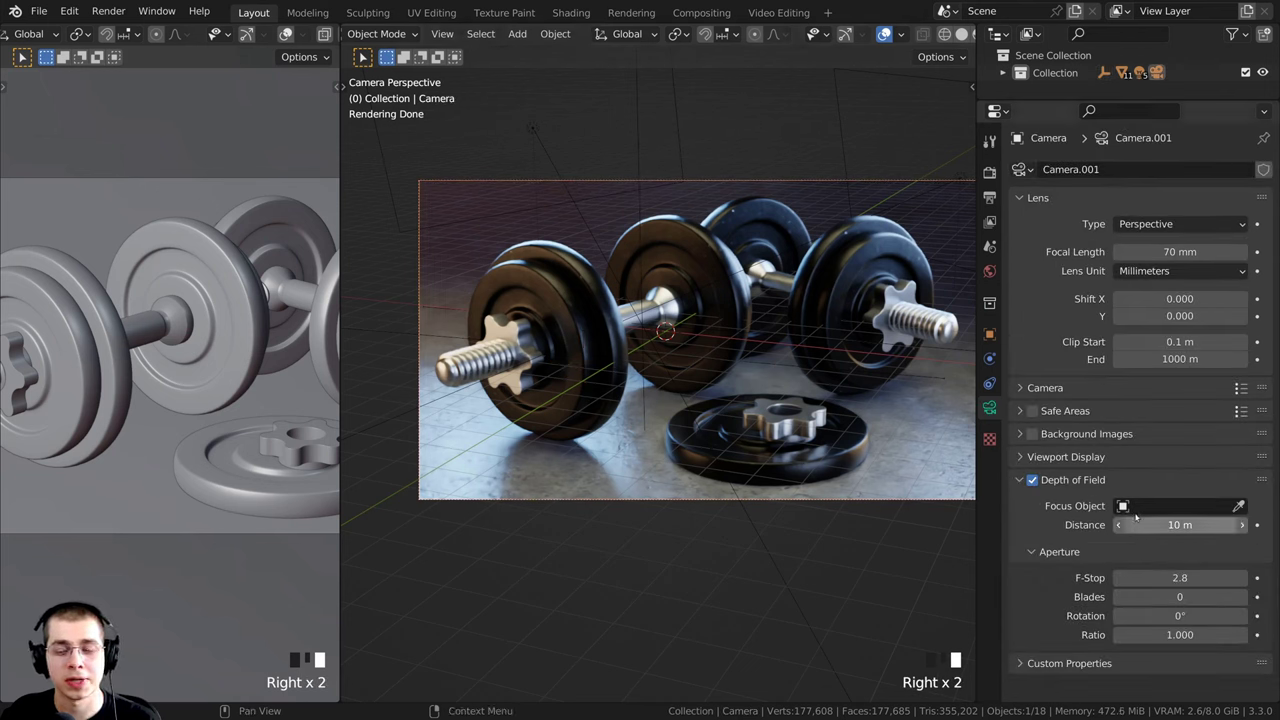
click(1238, 507)
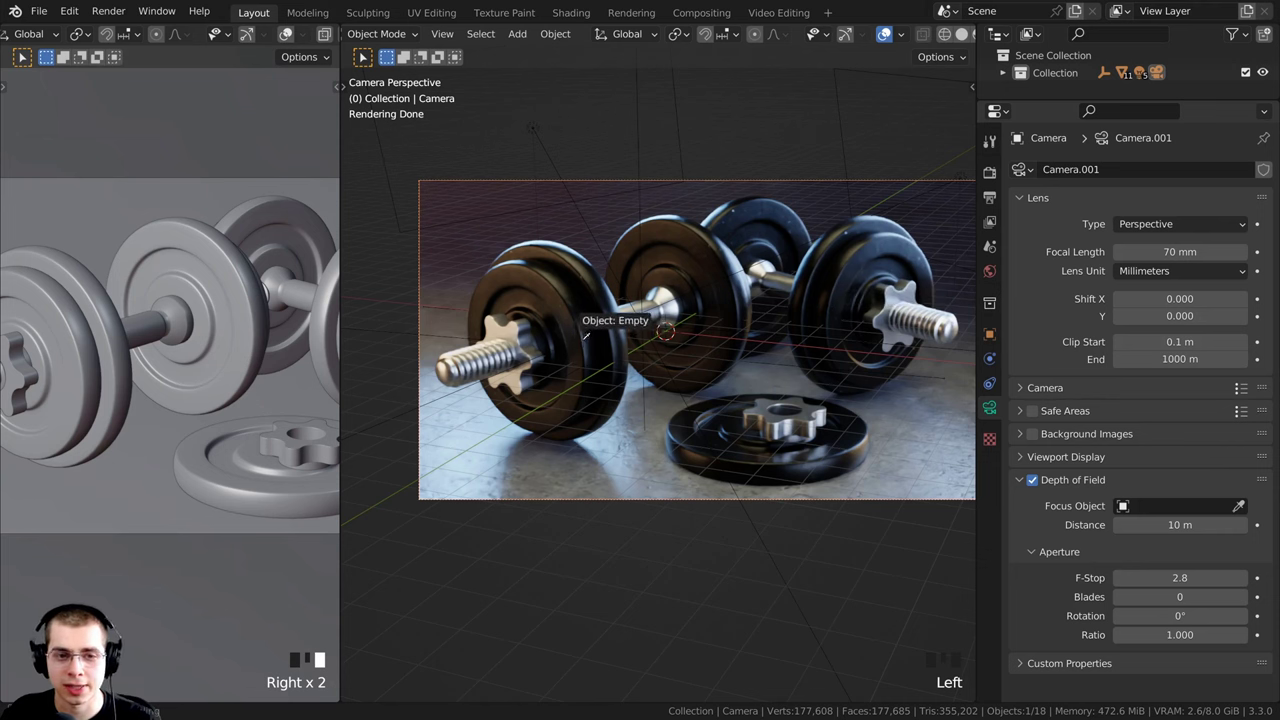
click(586, 335)
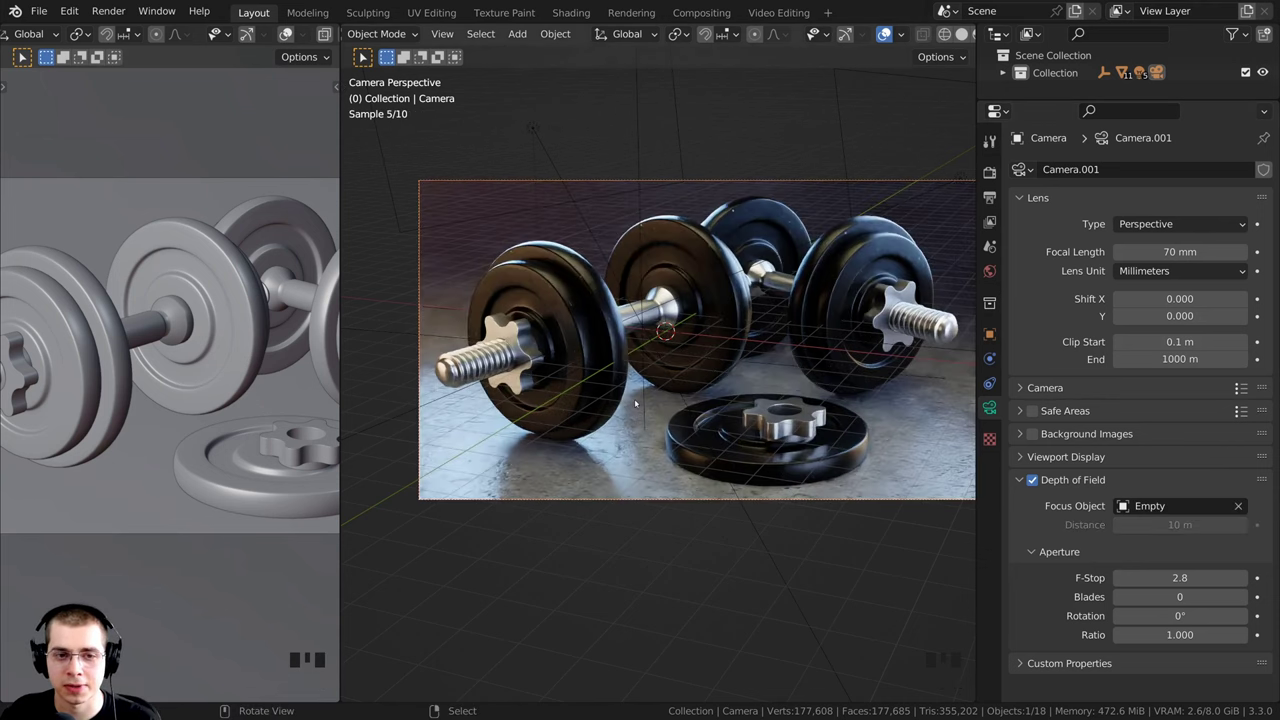
Step: Set the camera's F-Stop to 1.0 and inspect the blur on the rear dumbbell up close
drag(1163, 578, 1125, 578)
click(1175, 578)
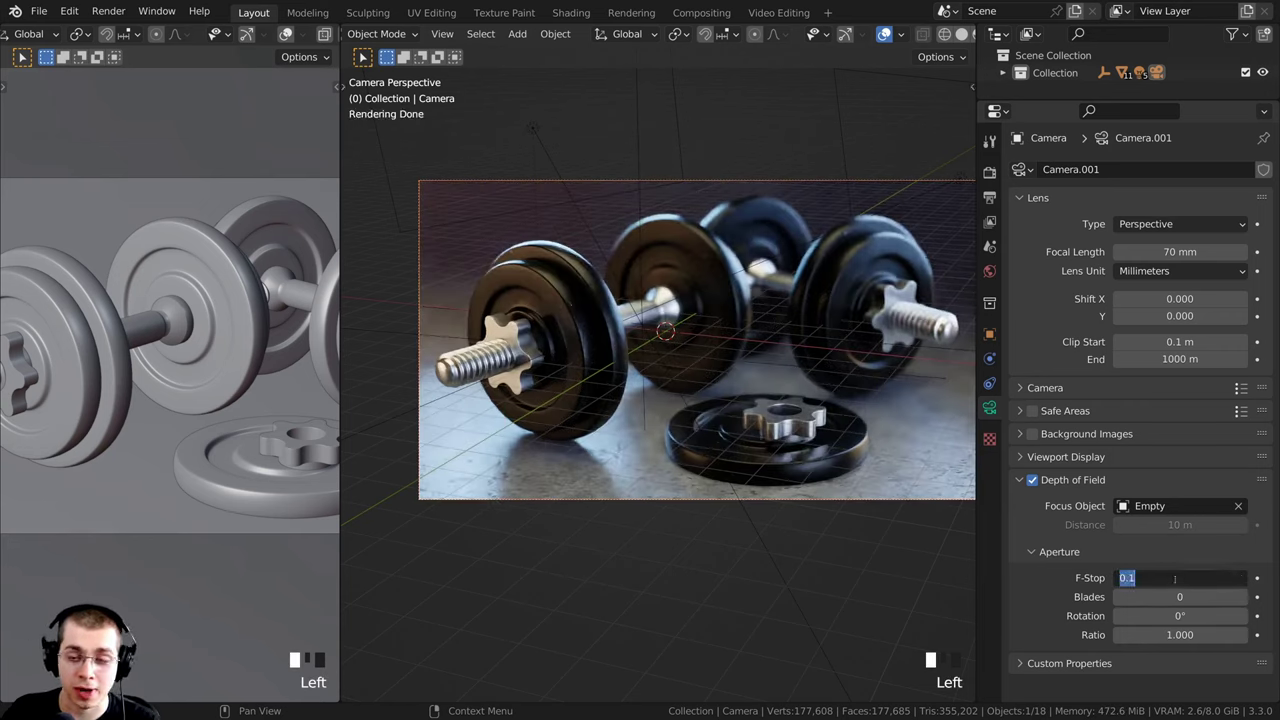
text(1)
key(Return)
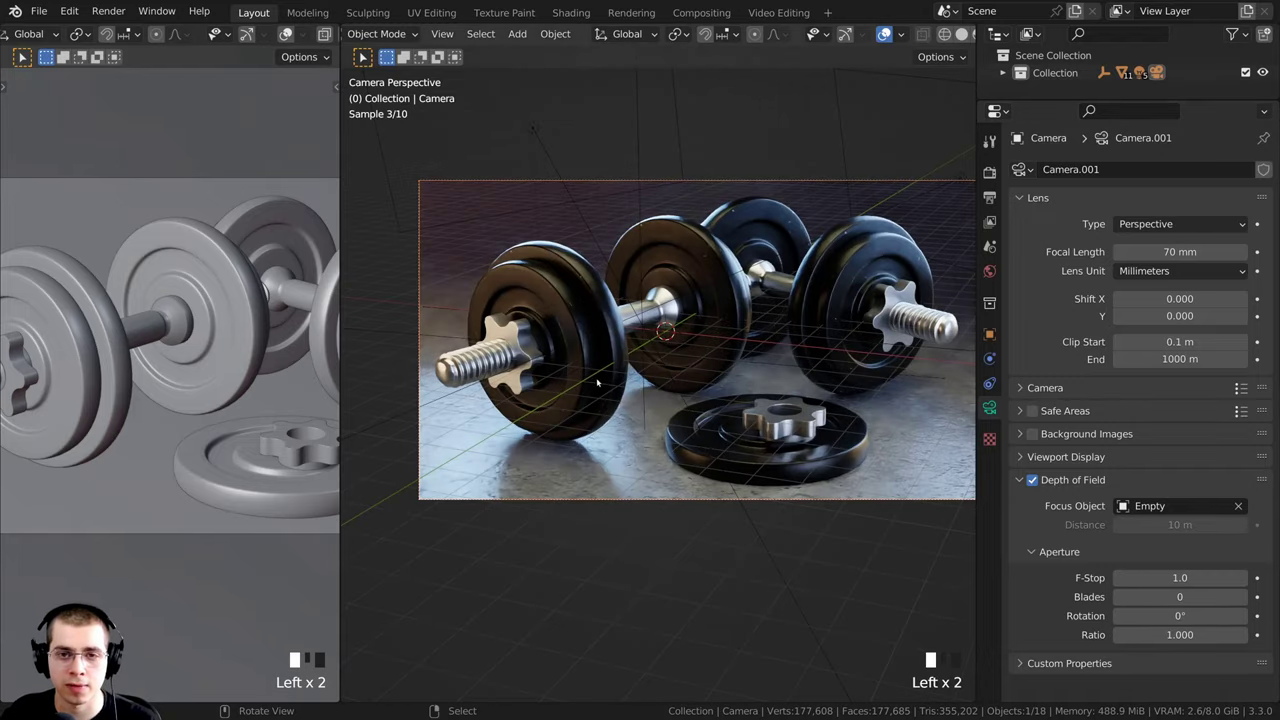
shift+middle_drag(733, 328, 604, 360)
scroll(651, 357, up, 4)
scroll(606, 357, up, 1)
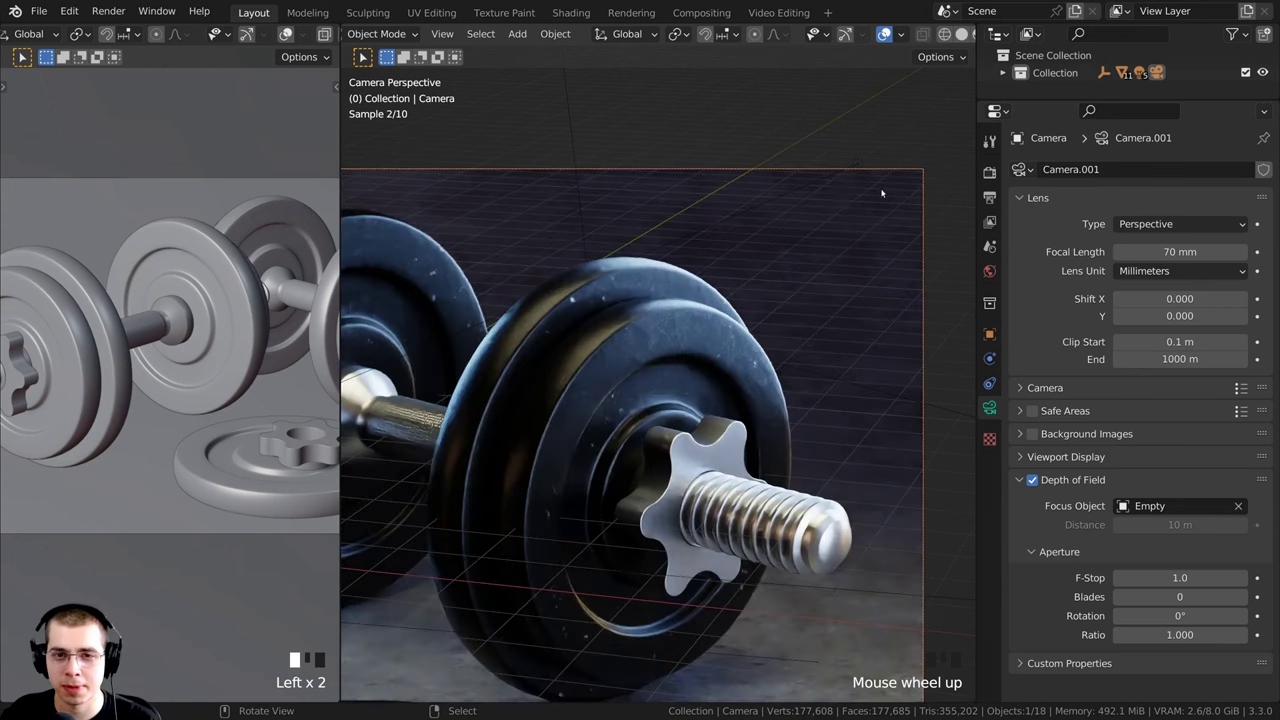
scroll(796, 252, down, 5)
shift+middle_drag(515, 510, 615, 494)
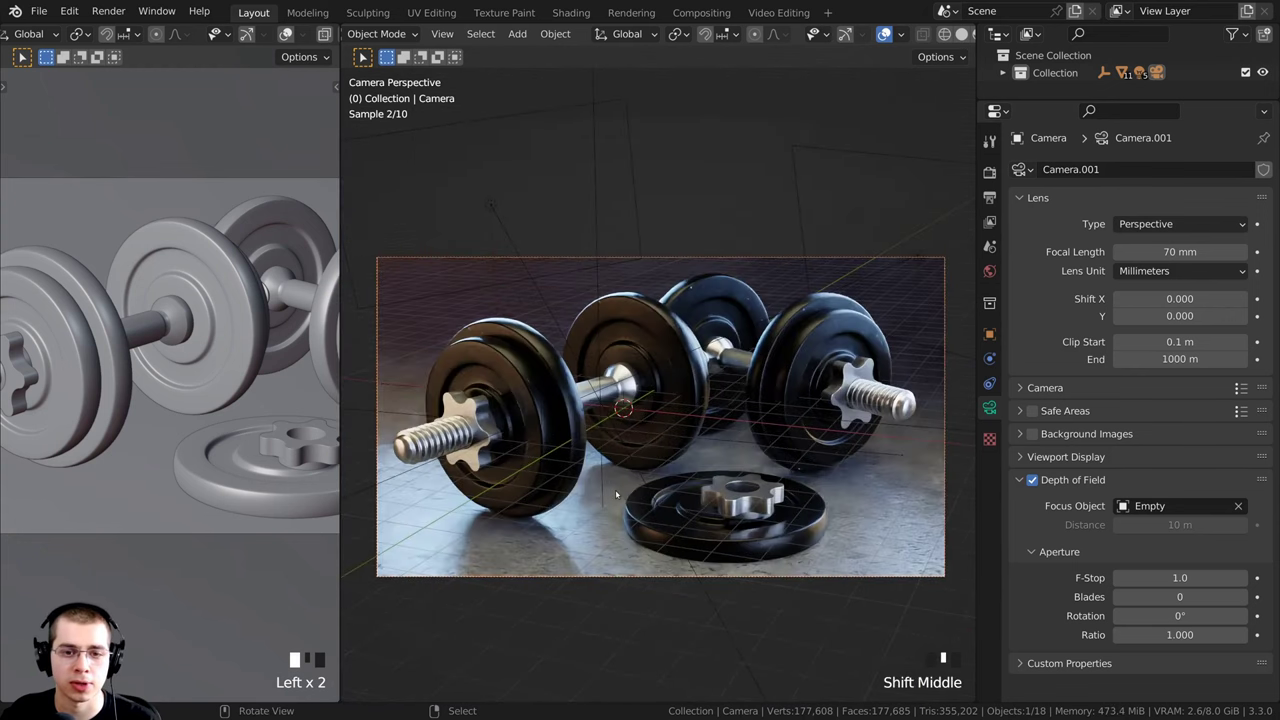
Step: Return the camera viewport to solid shading and save the blend file
key(z)
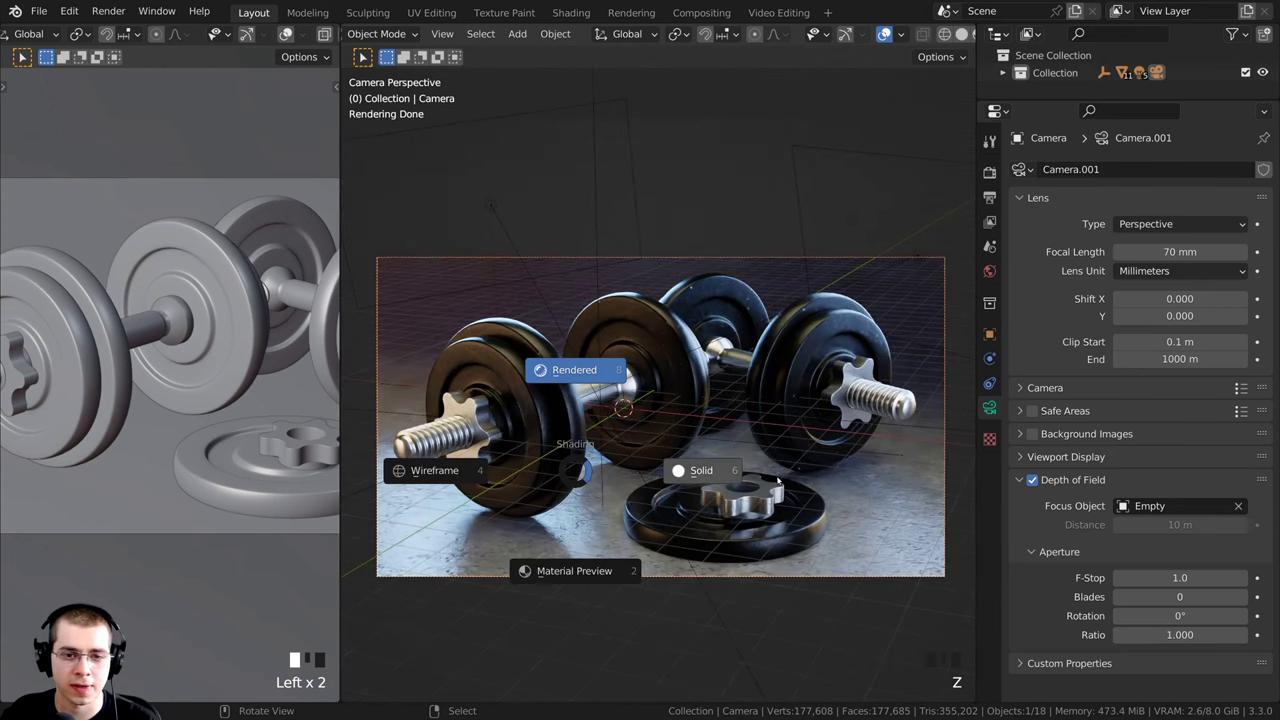
click(781, 484)
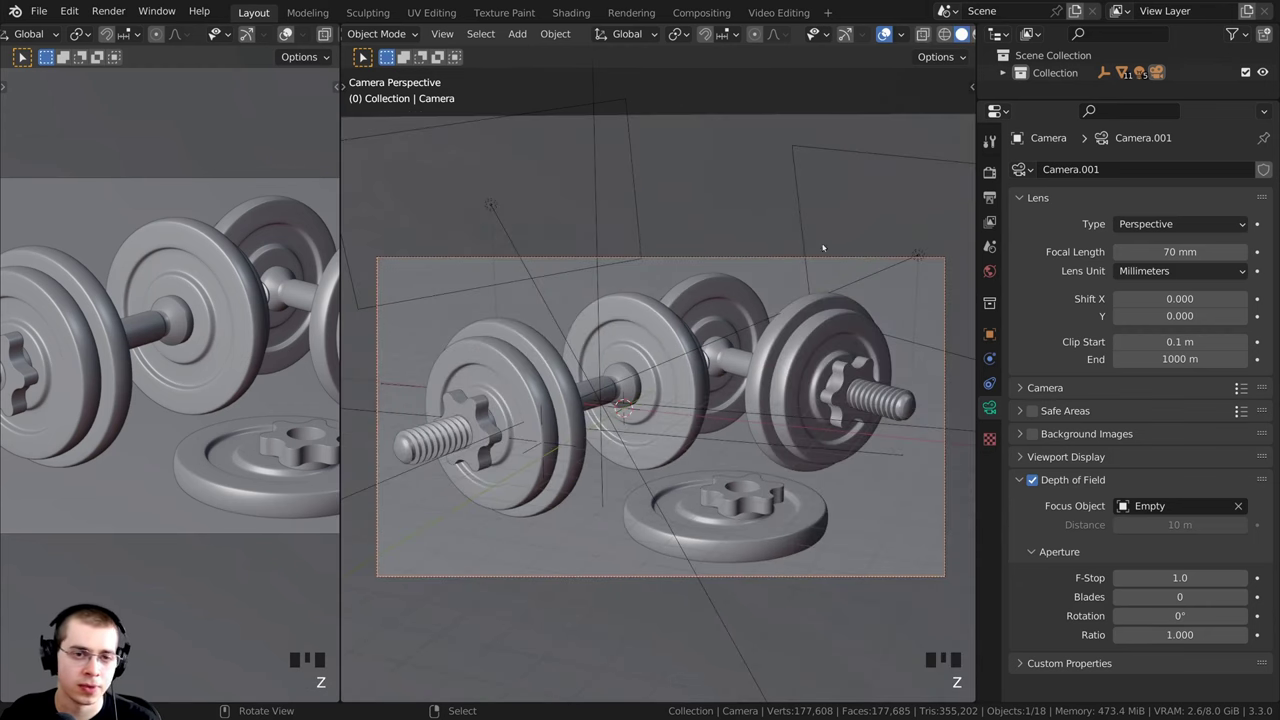
key(ctrl+s)
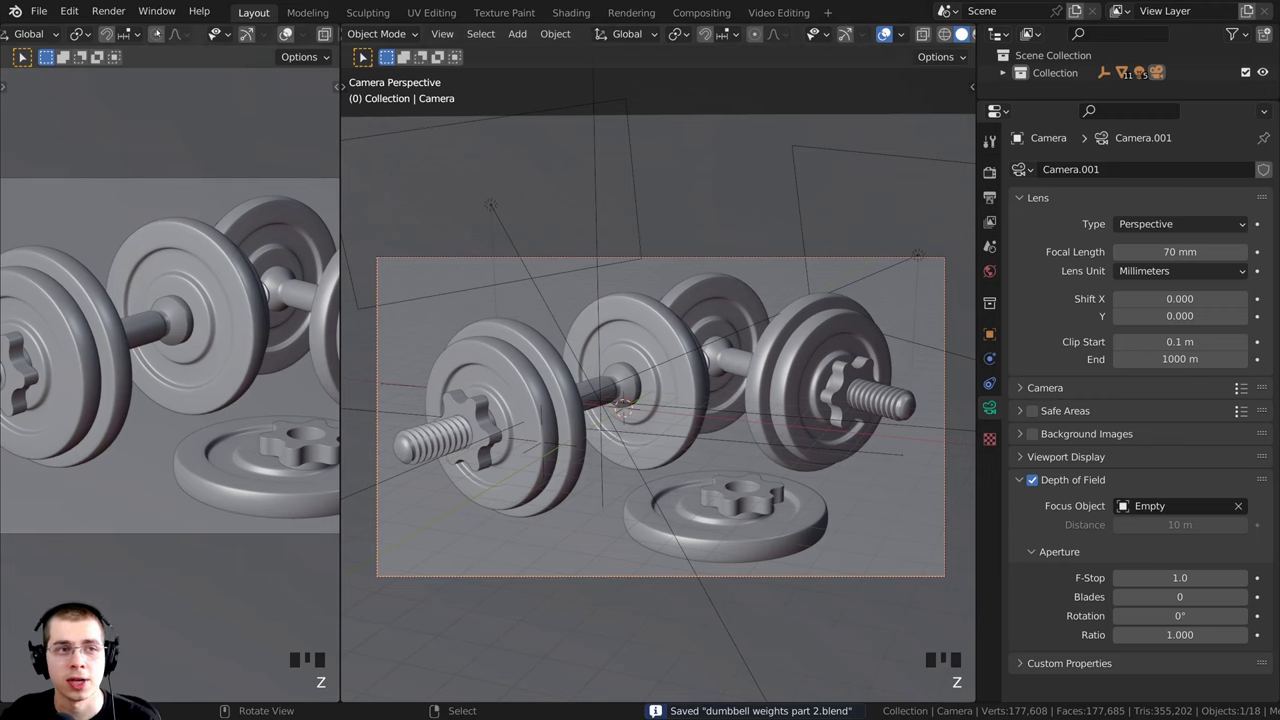
Step: Render the final still image of the dumbbells and view the result
click(108, 11)
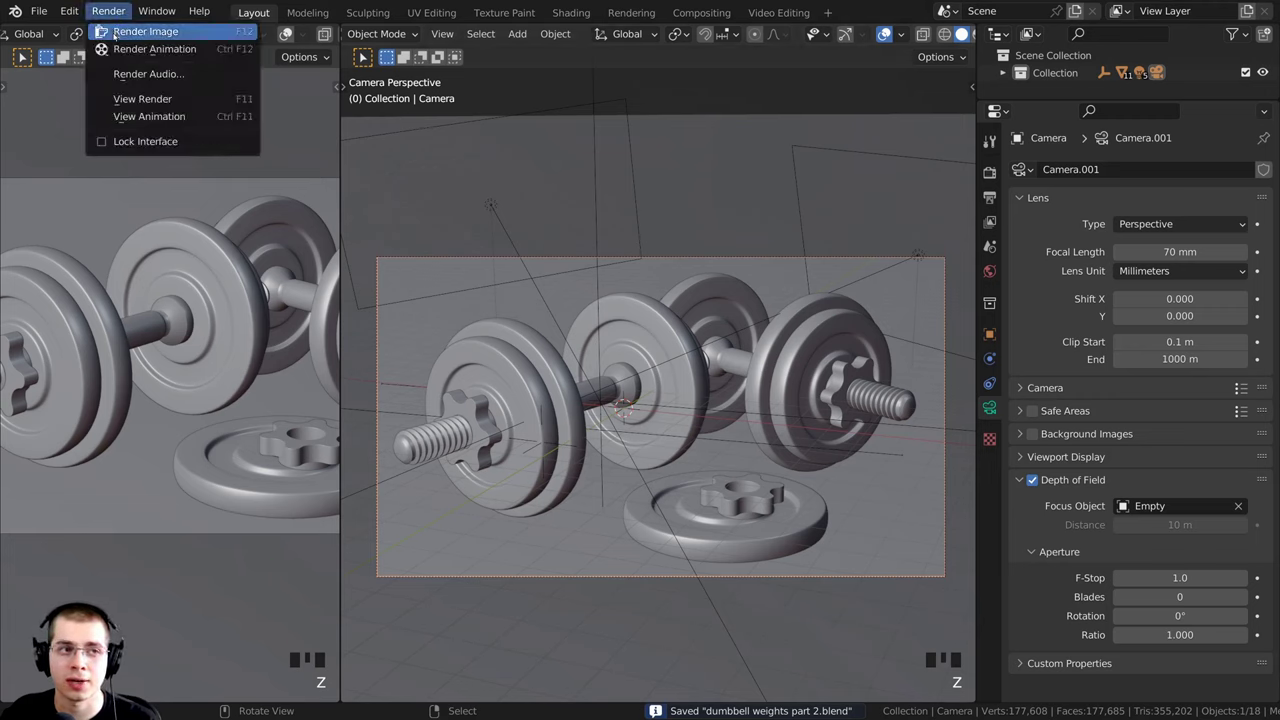
click(237, 32)
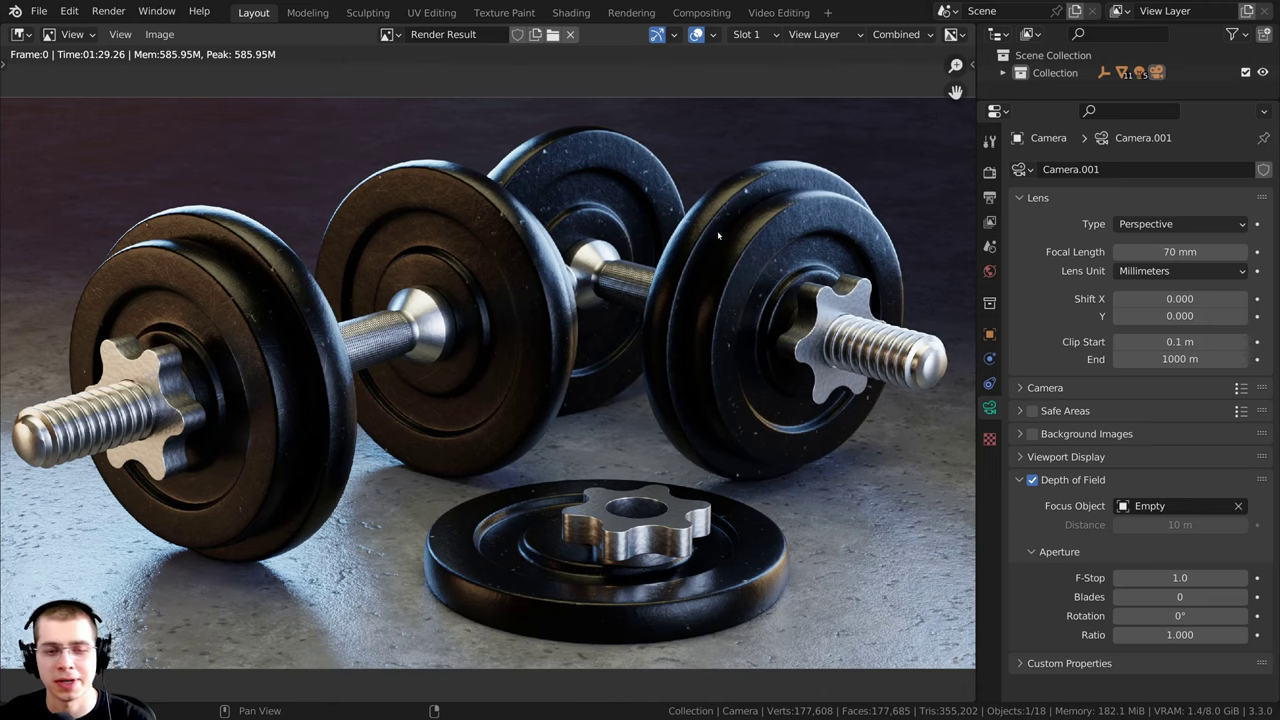
scroll(718, 237, down, 1)
scroll(716, 235, up, 1)
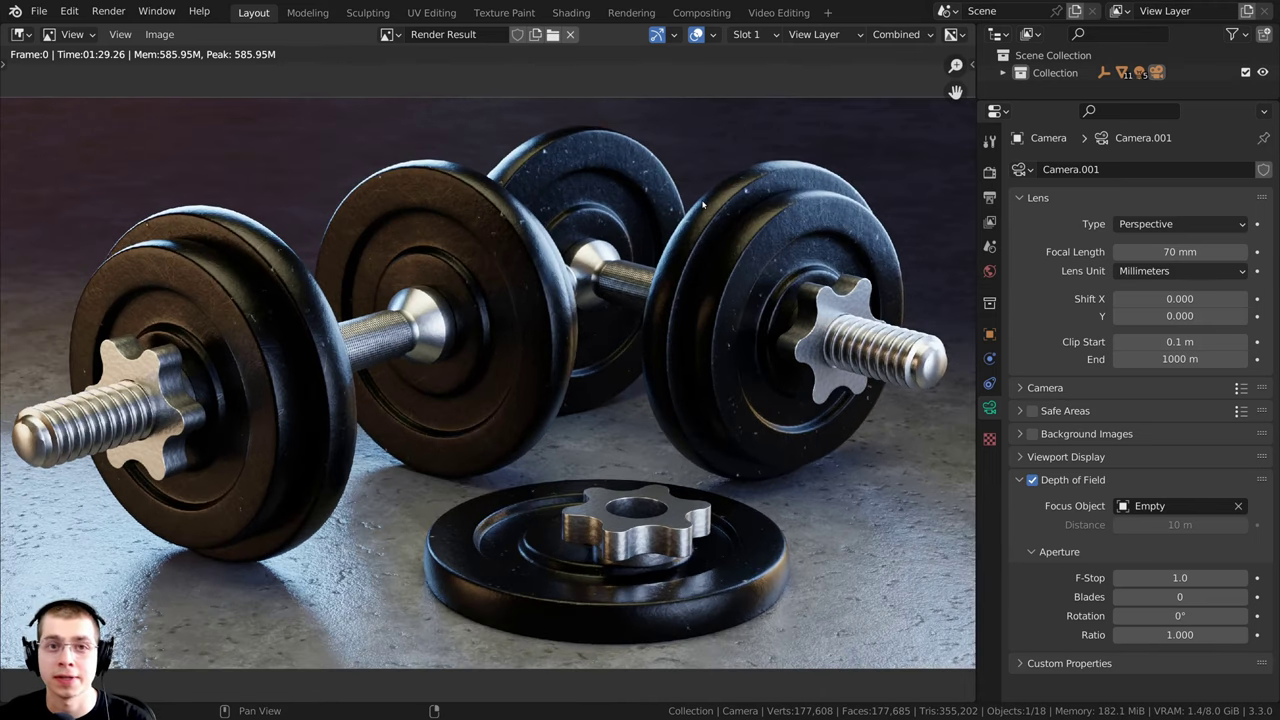
Step: Switch to the Compositing workspace, enlarge the node editor, and enable compositing nodes
click(701, 13)
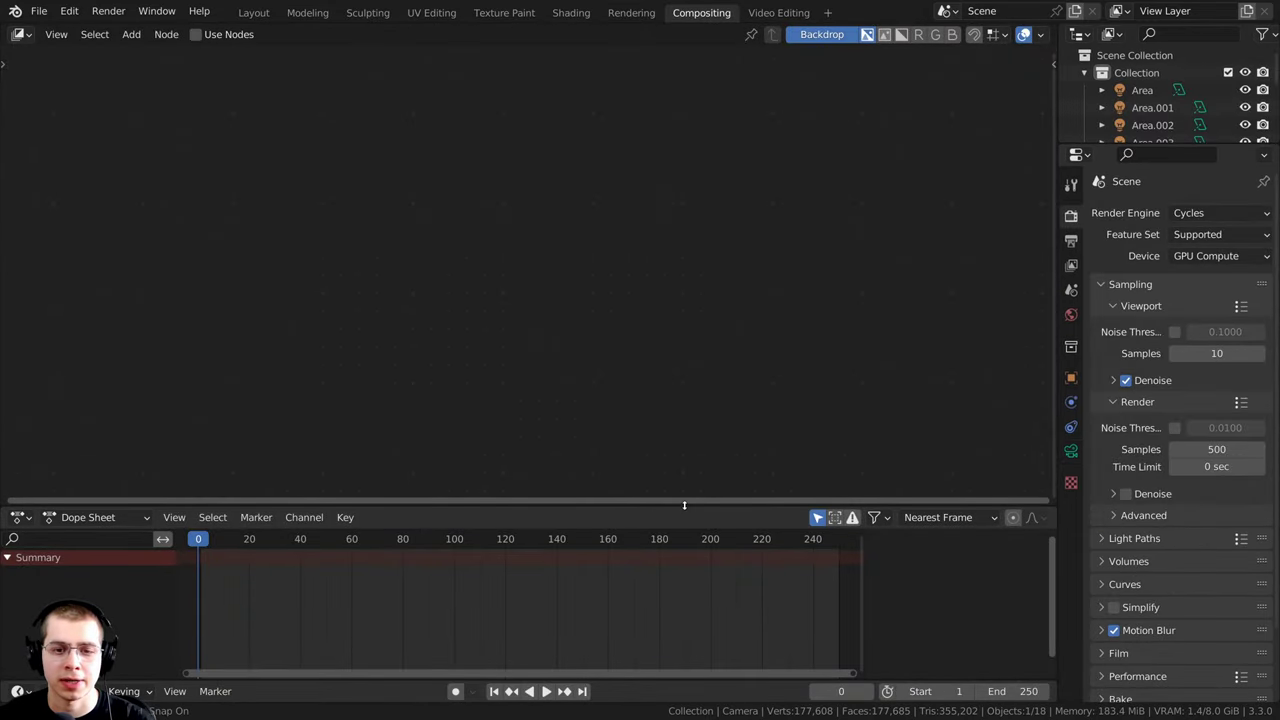
drag(684, 506, 684, 656)
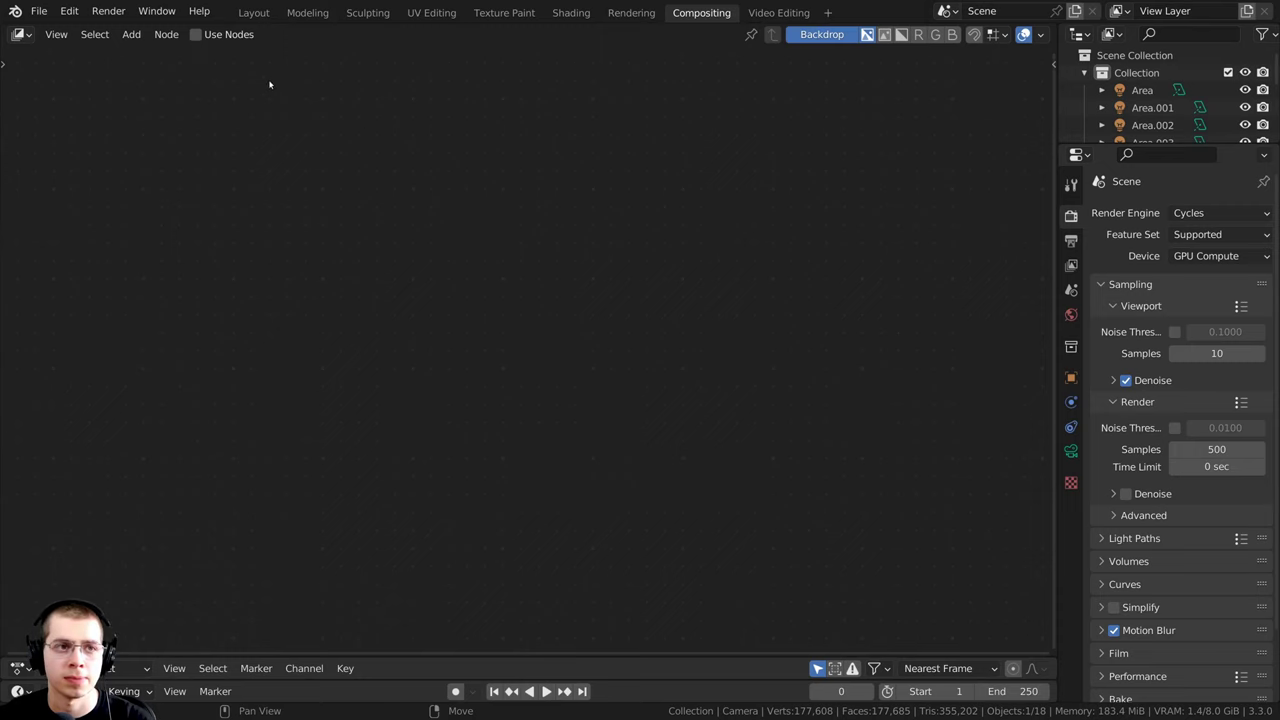
click(196, 34)
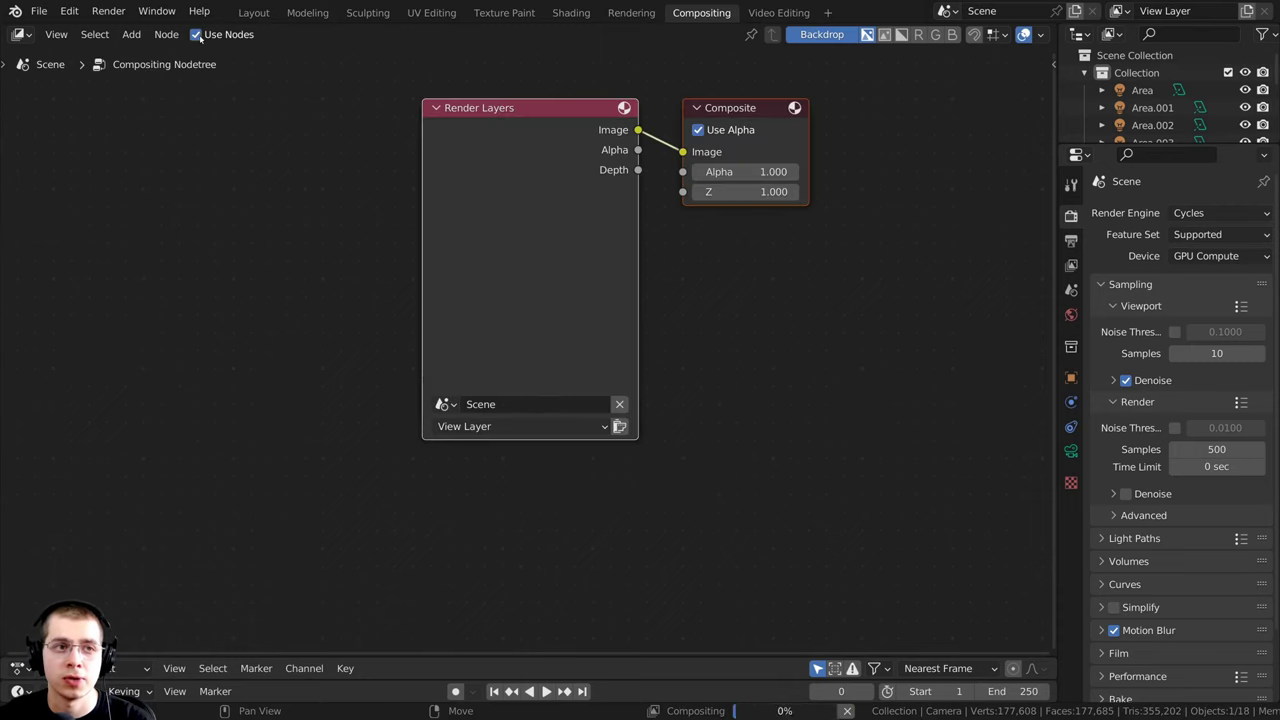
Step: Spread the Render Layers and Composite nodes apart to make room for another node between them
middle_drag(510, 218, 492, 290)
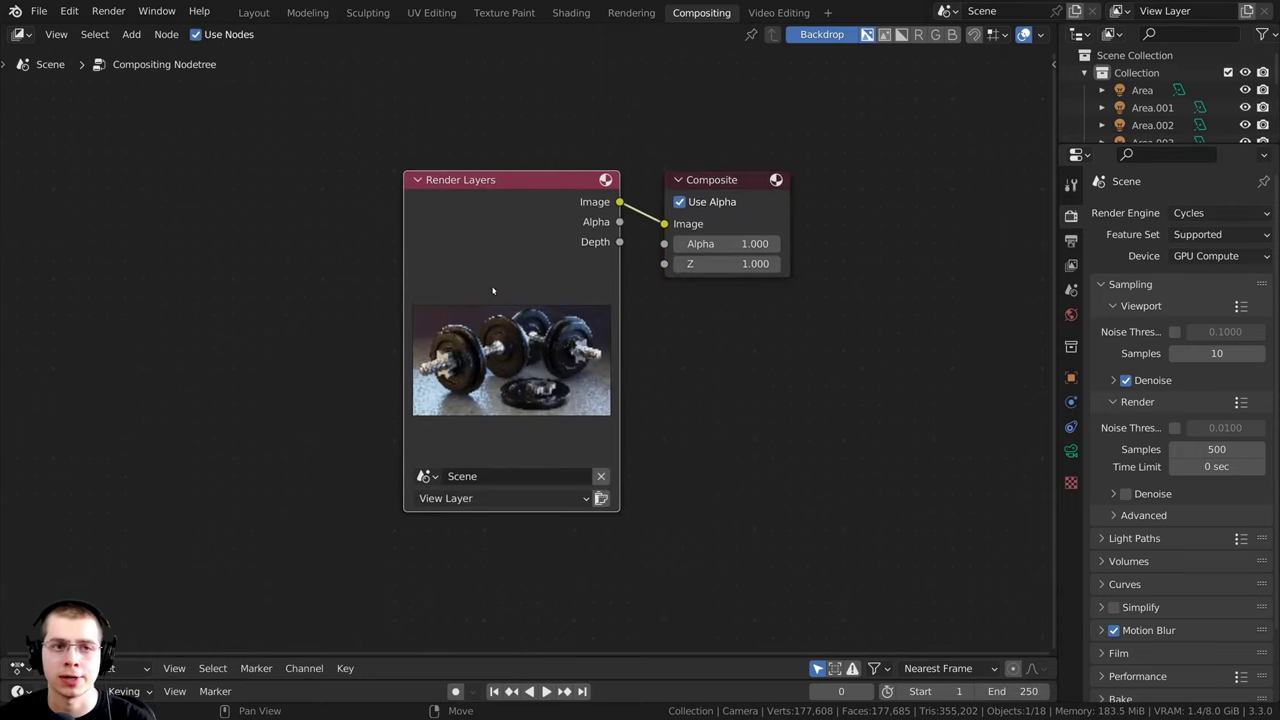
drag(519, 242, 455, 240)
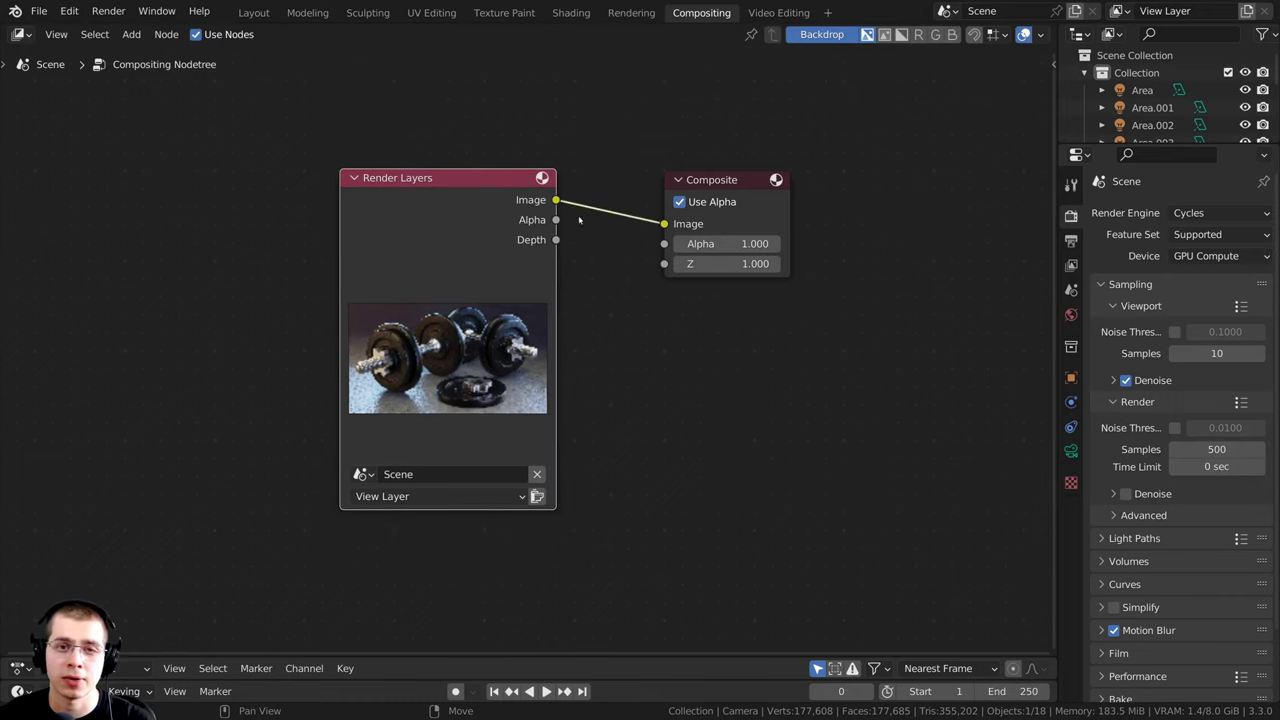
drag(714, 190, 753, 190)
middle_drag(571, 168, 563, 252)
drag(480, 269, 441, 269)
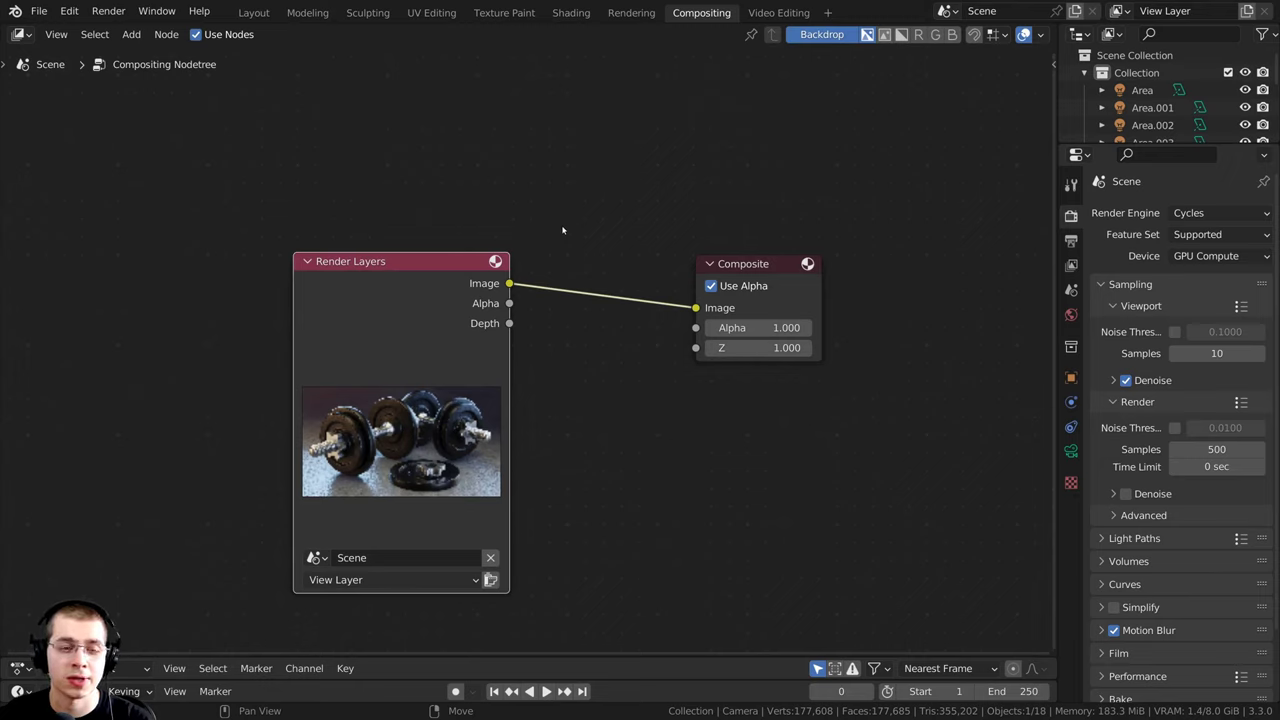
Step: Add an RGB Curves node on the link between the Render Layers and Composite nodes
key(shift+a)
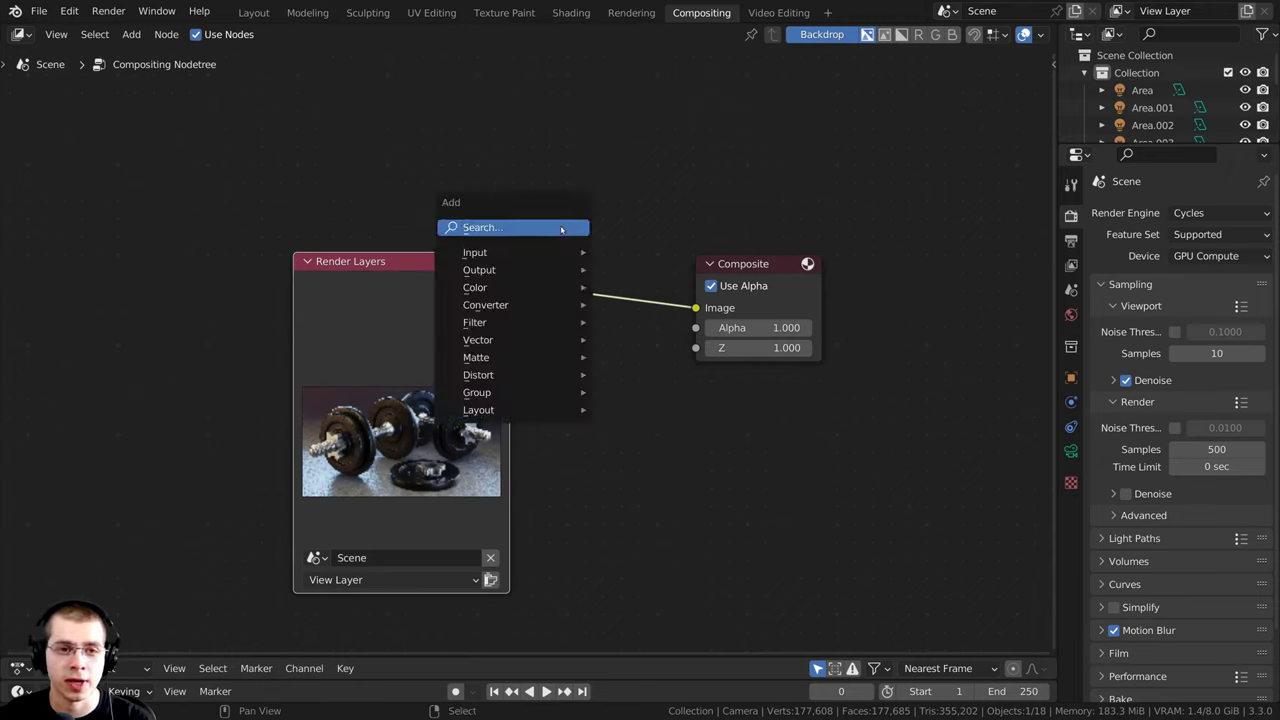
click(561, 228)
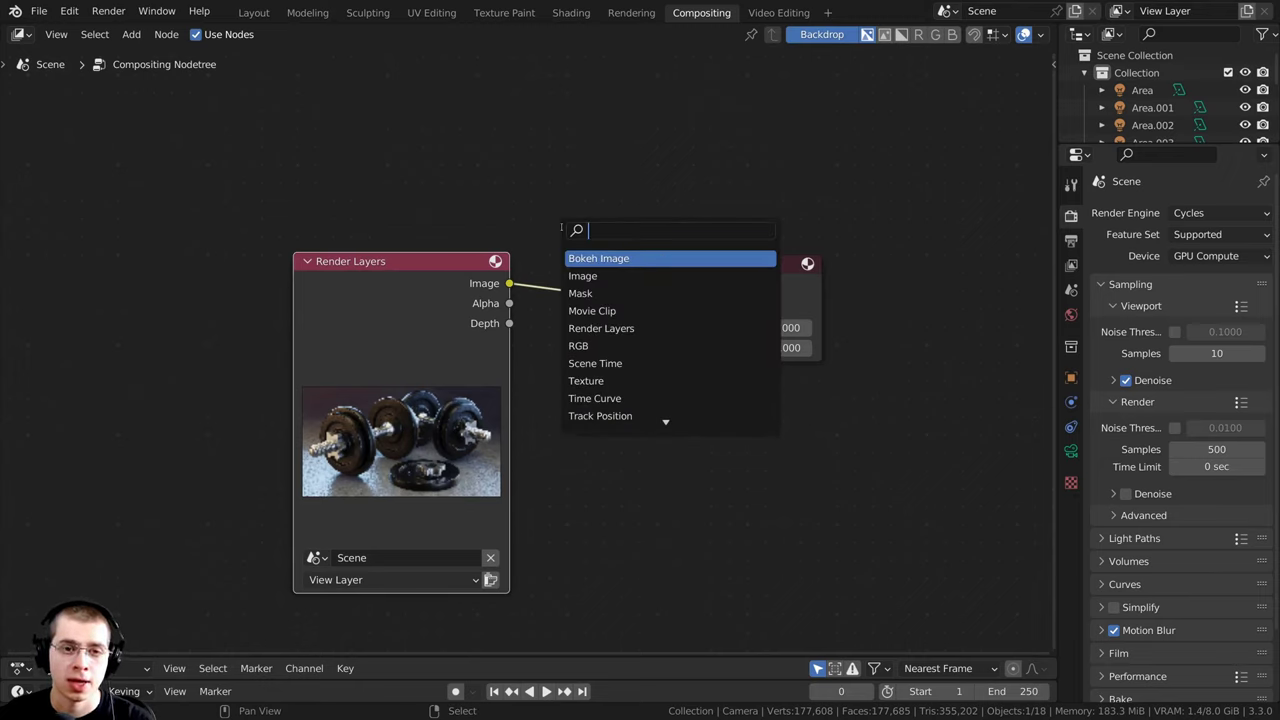
text(rgb)
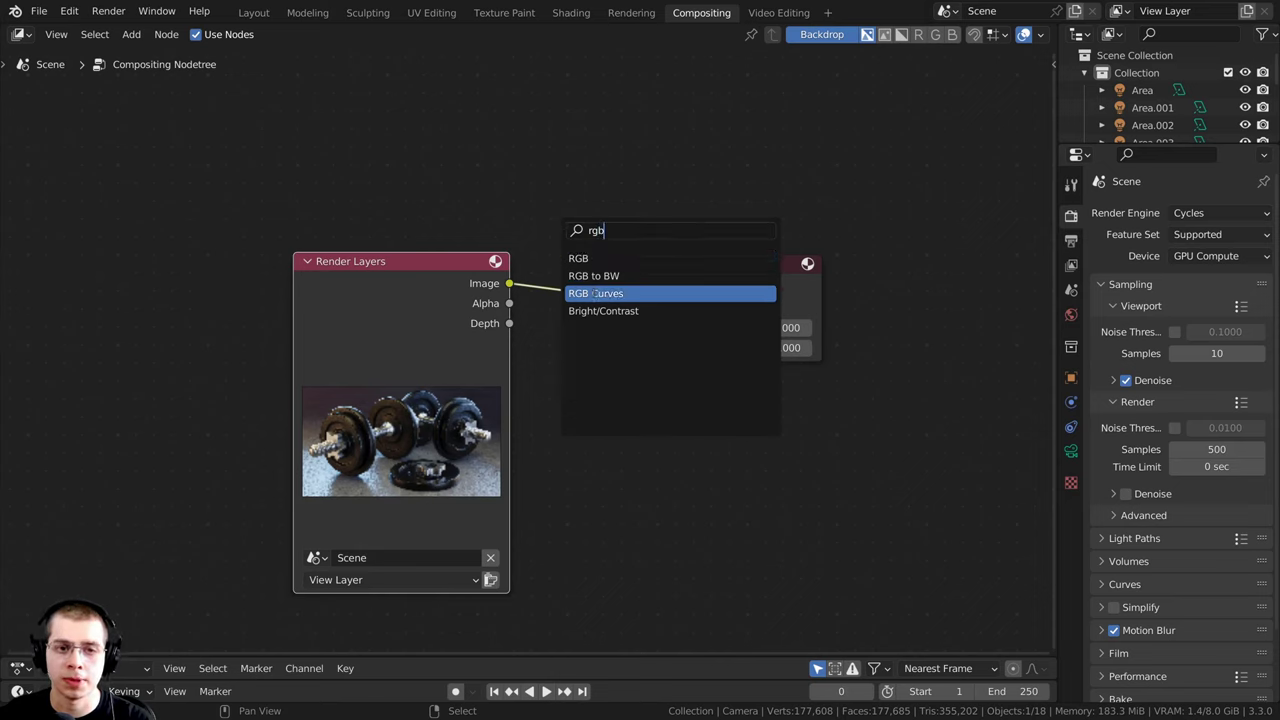
click(584, 292)
click(651, 270)
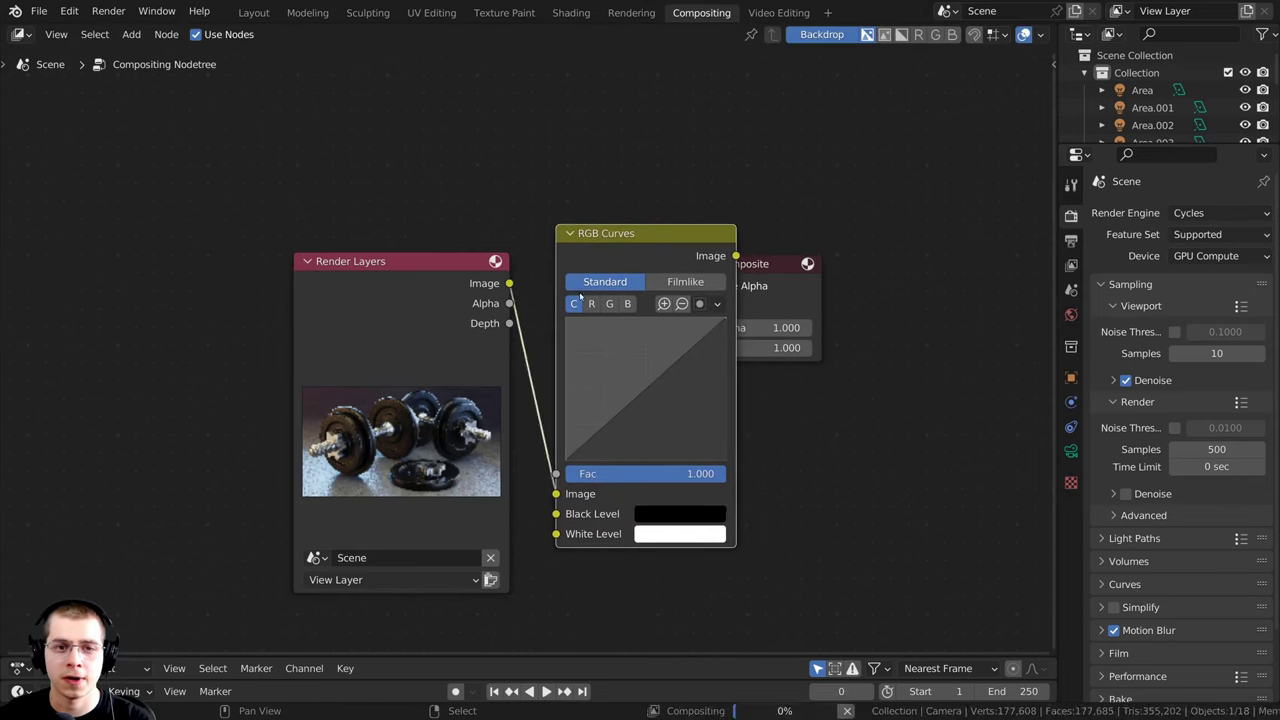
drag(655, 252, 648, 254)
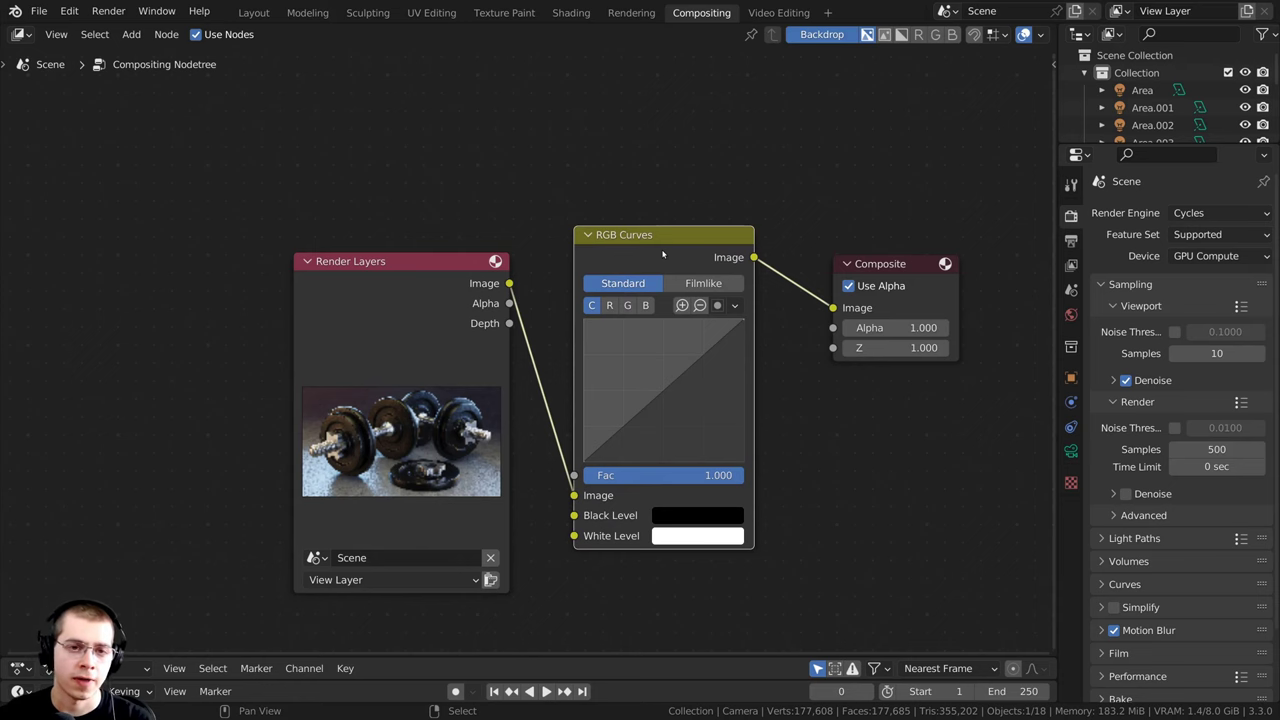
Step: Connect a Viewer node to the RGB Curves output as a backdrop preview and place it above the Composite node
ctrl+shift+click(678, 259)
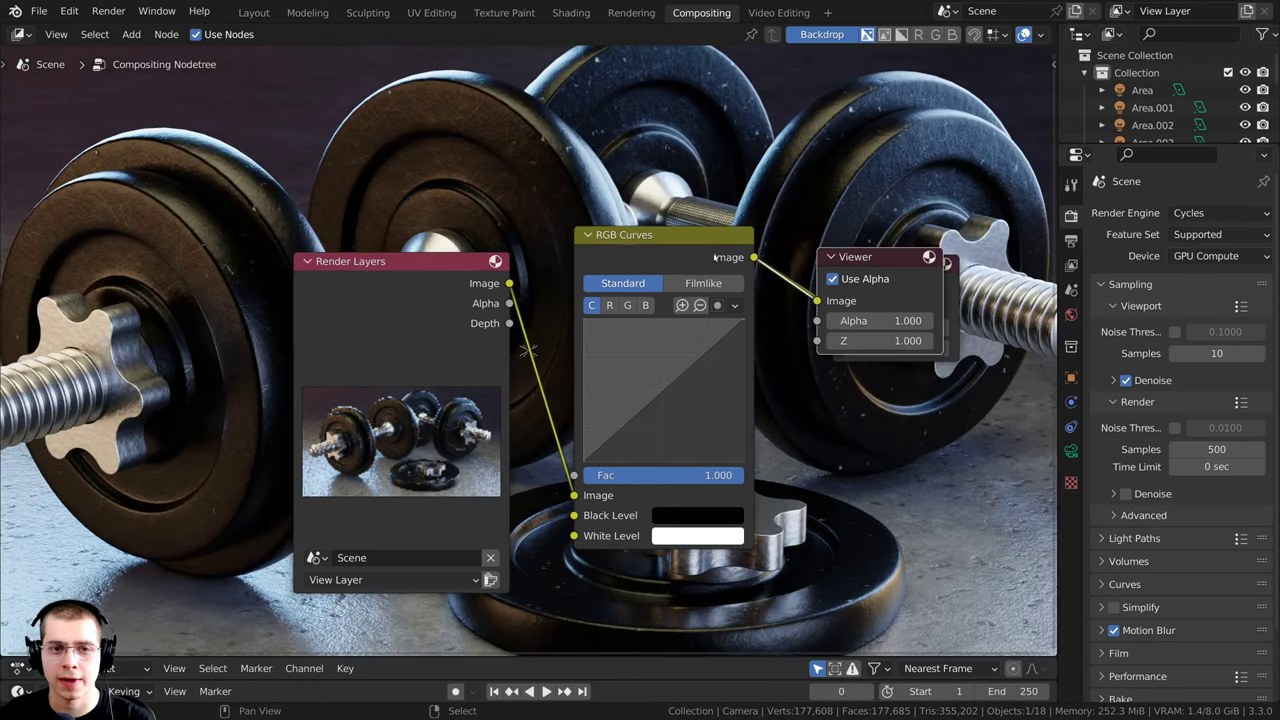
scroll(643, 302, down, 2)
drag(686, 323, 771, 219)
drag(710, 323, 795, 299)
middle_drag(778, 224, 805, 272)
middle_drag(530, 338, 528, 352)
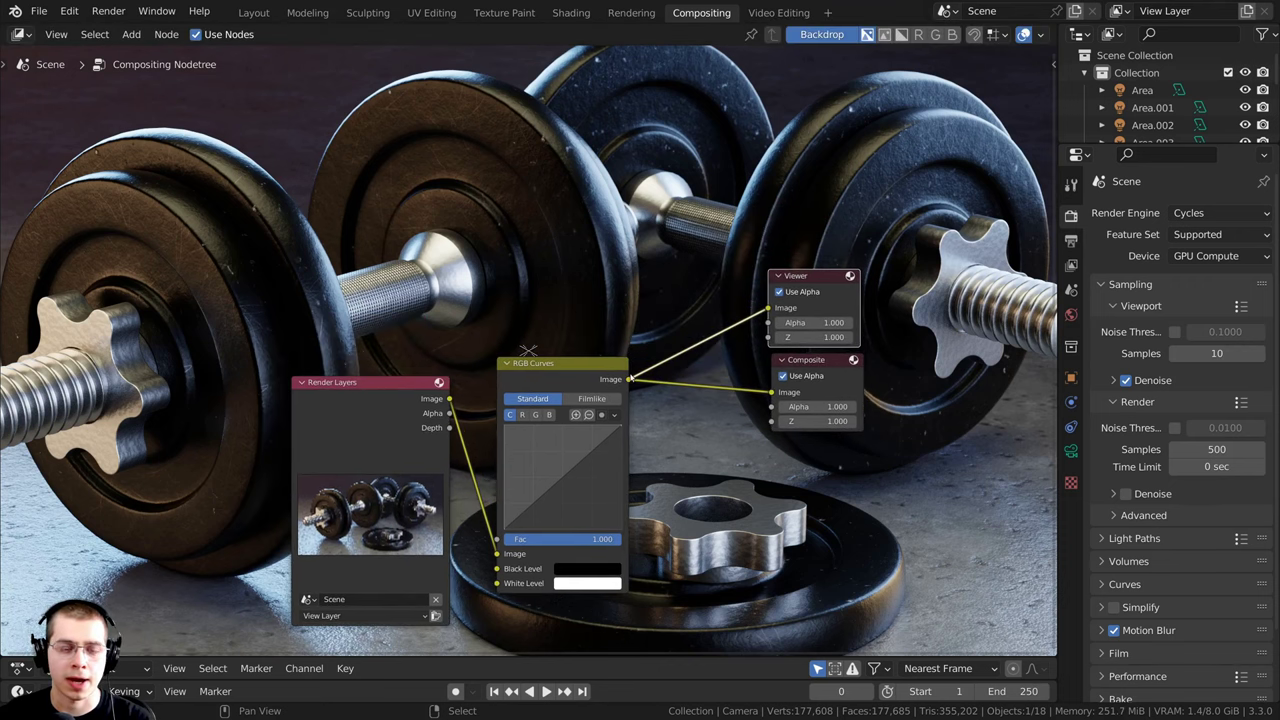
Step: Scale the backdrop preview so the whole render is visible behind the compositing nodes
drag(601, 387, 599, 385)
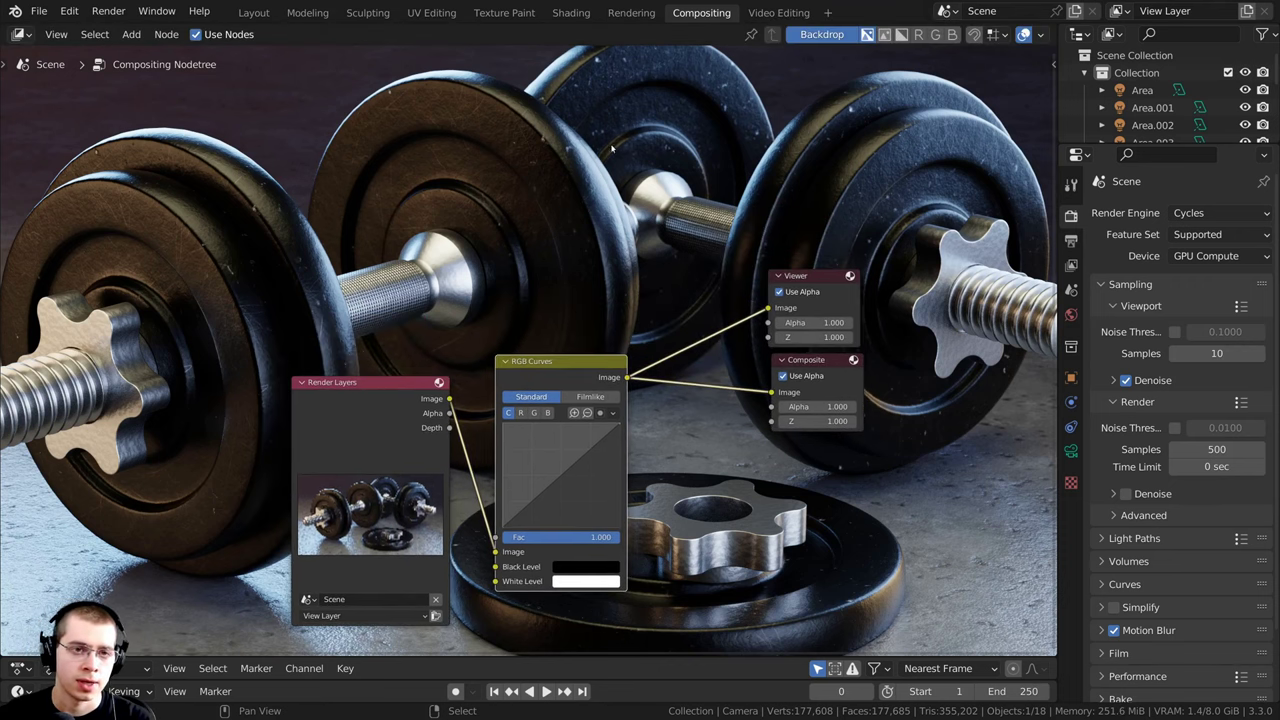
click(822, 34)
click(822, 34)
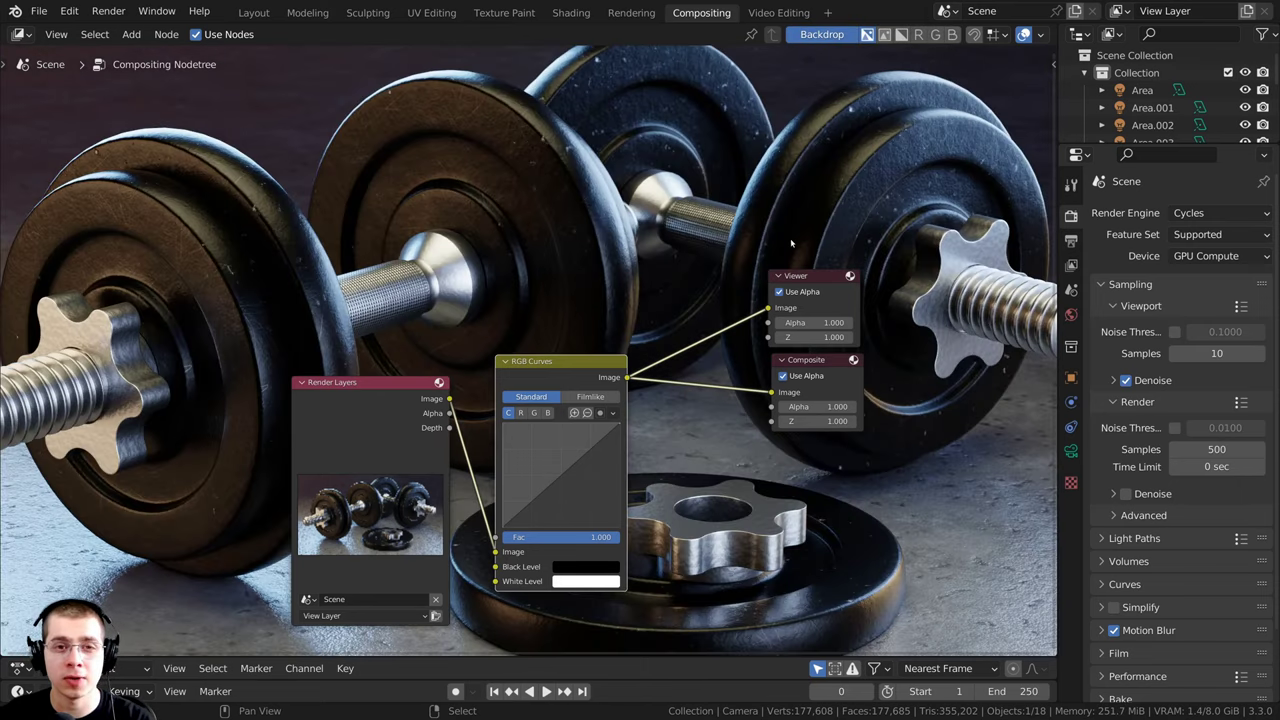
key(v)
key(v)
key(v)
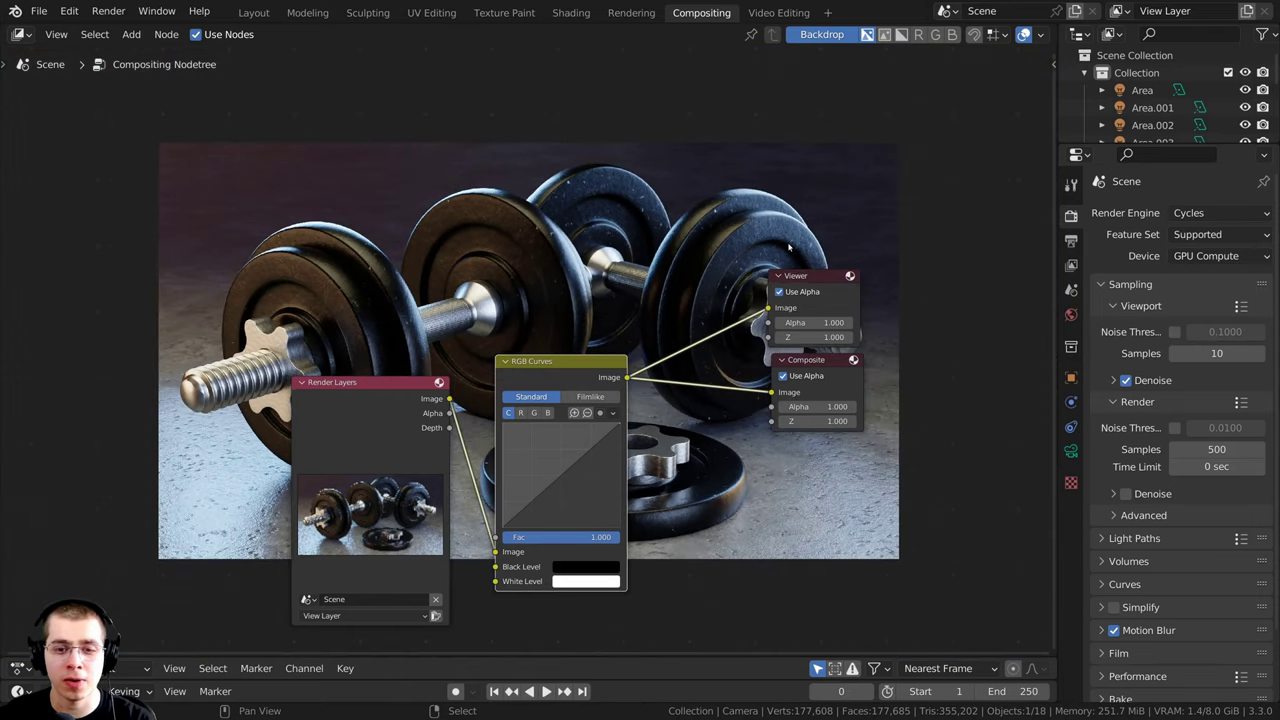
key(alt+v)
key(alt+v)
key(v)
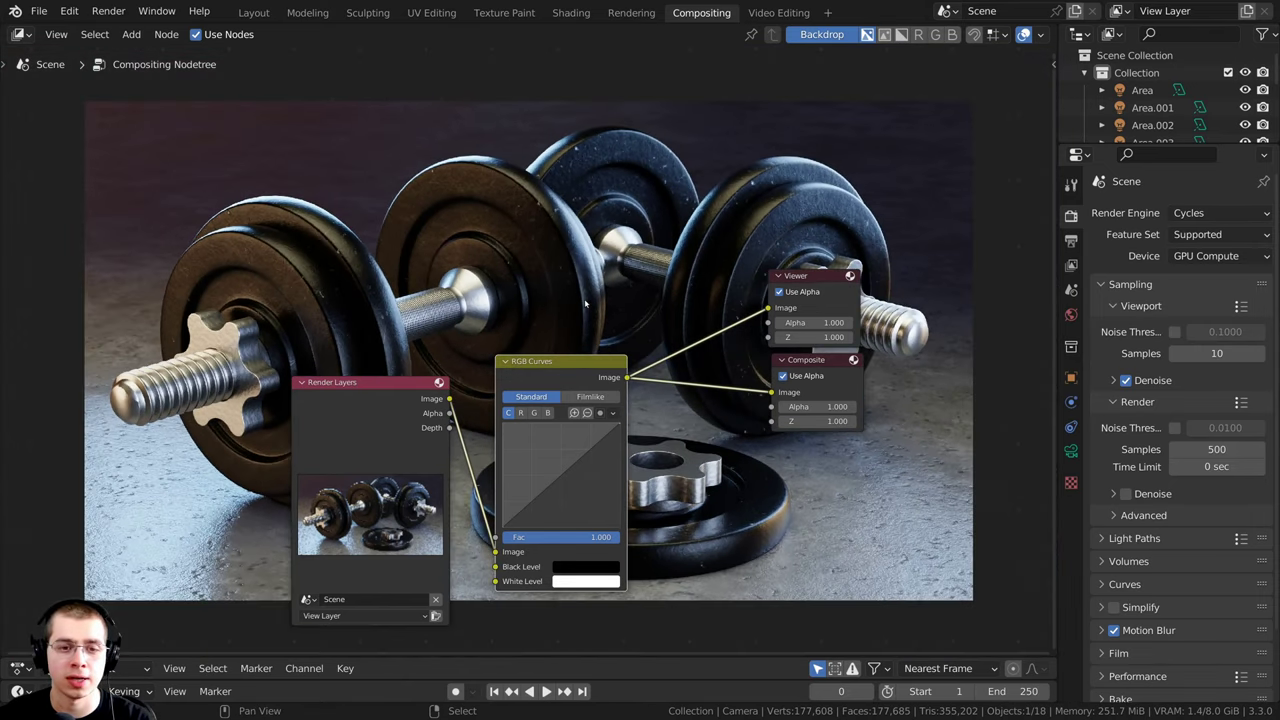
Step: Move the Render Layers node farther away from the RGB Curves node
scroll(568, 372, up, 1)
middle_drag(568, 372, 644, 363)
drag(396, 438, 241, 487)
middle_drag(430, 458, 450, 443)
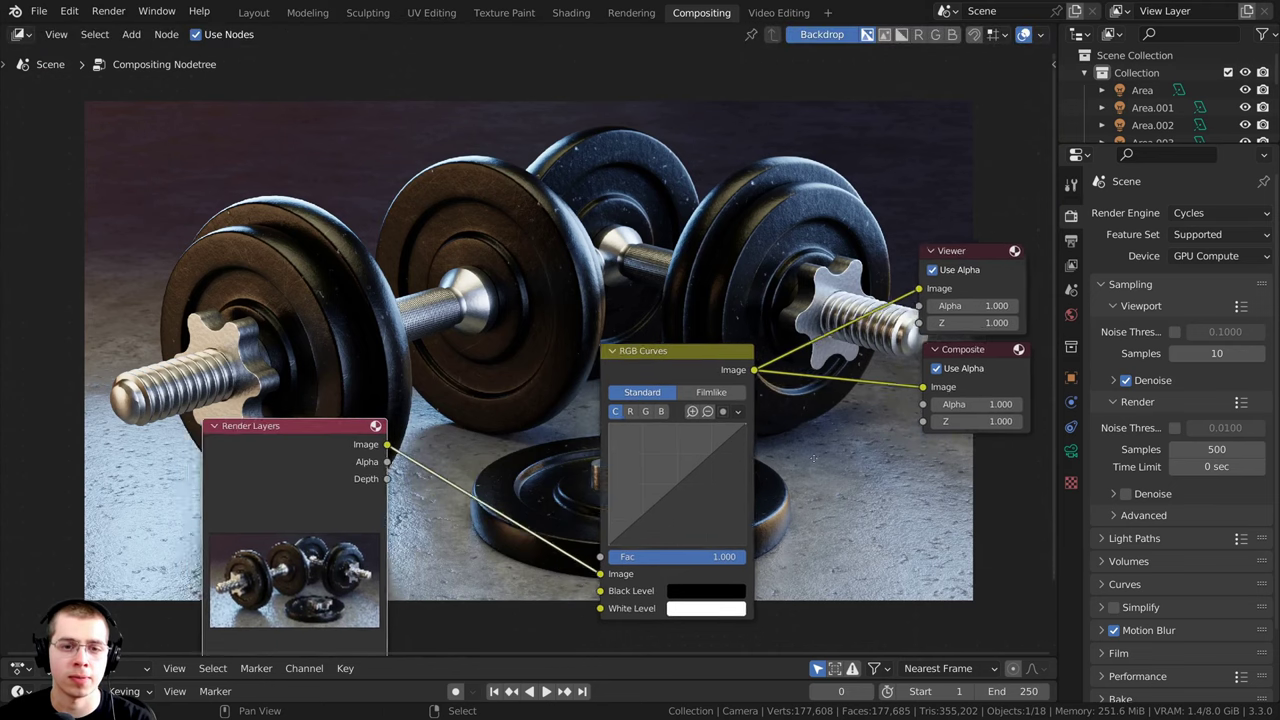
Step: Shape the combined RGB curve into an S with raised highlights and a shadow point at about 0.2, 0.2, and shift the node aside
scroll(450, 443, up, 2)
middle_drag(768, 485, 807, 467)
drag(744, 375, 747, 363)
drag(769, 442, 753, 426)
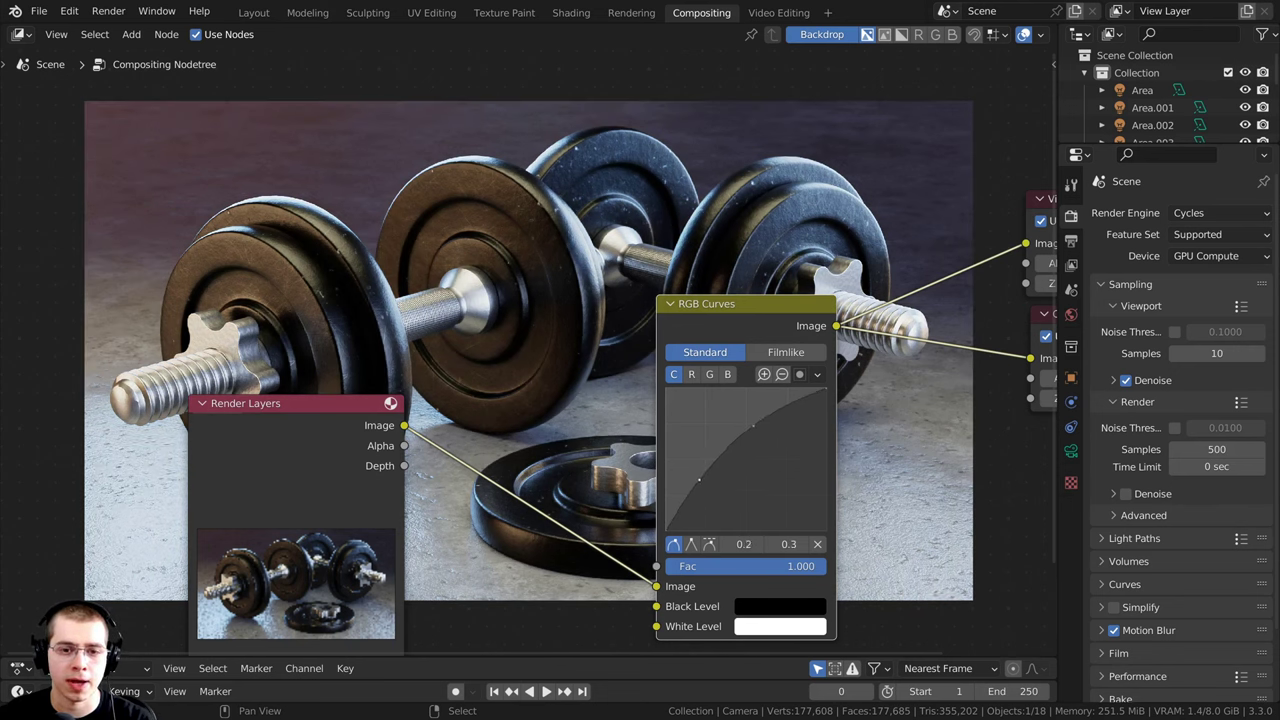
drag(699, 479, 706, 489)
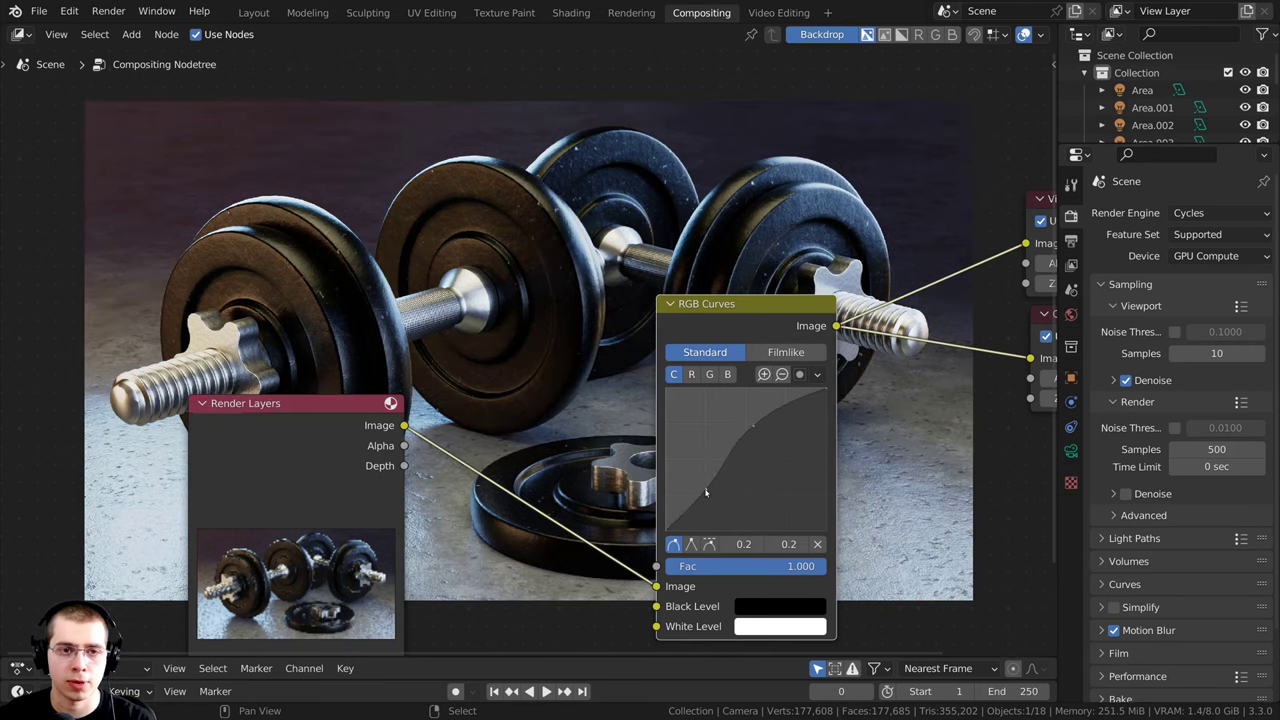
click(756, 428)
drag(745, 304, 773, 304)
middle_drag(775, 540, 819, 531)
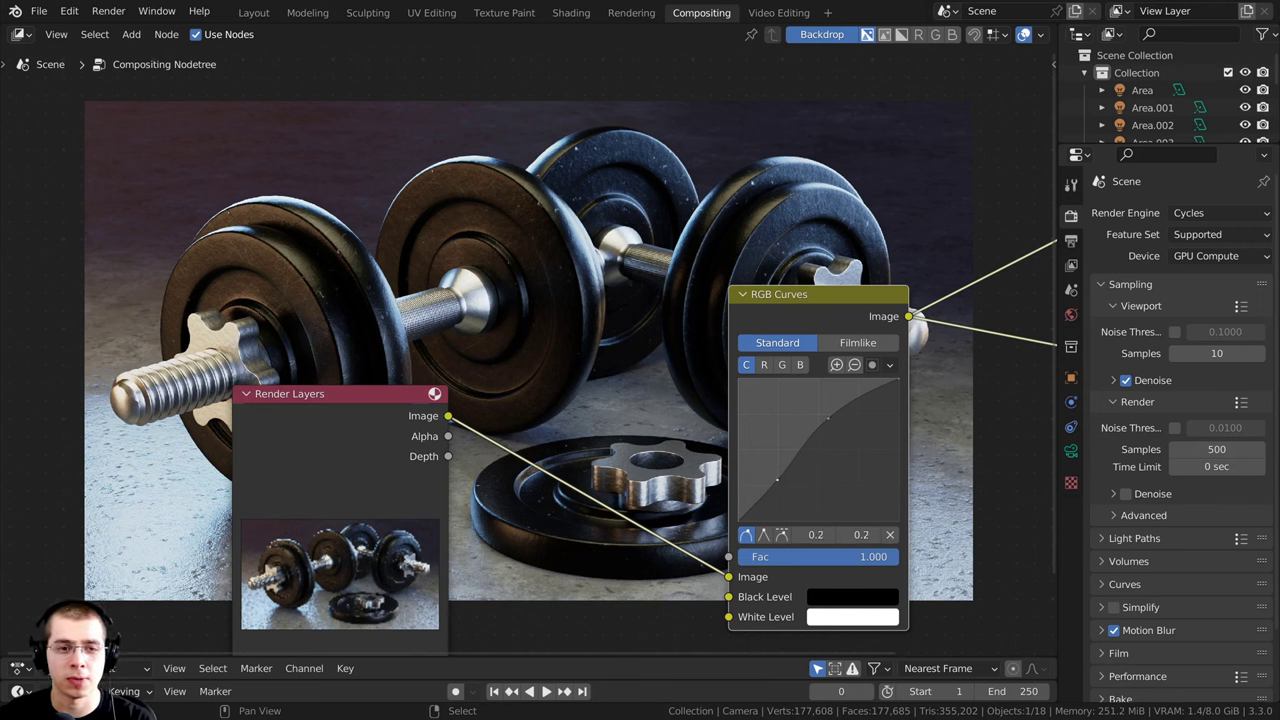
Step: Raise the red and blue channel curves slightly, each with one midtone point at about 0.4, 0.5
click(764, 365)
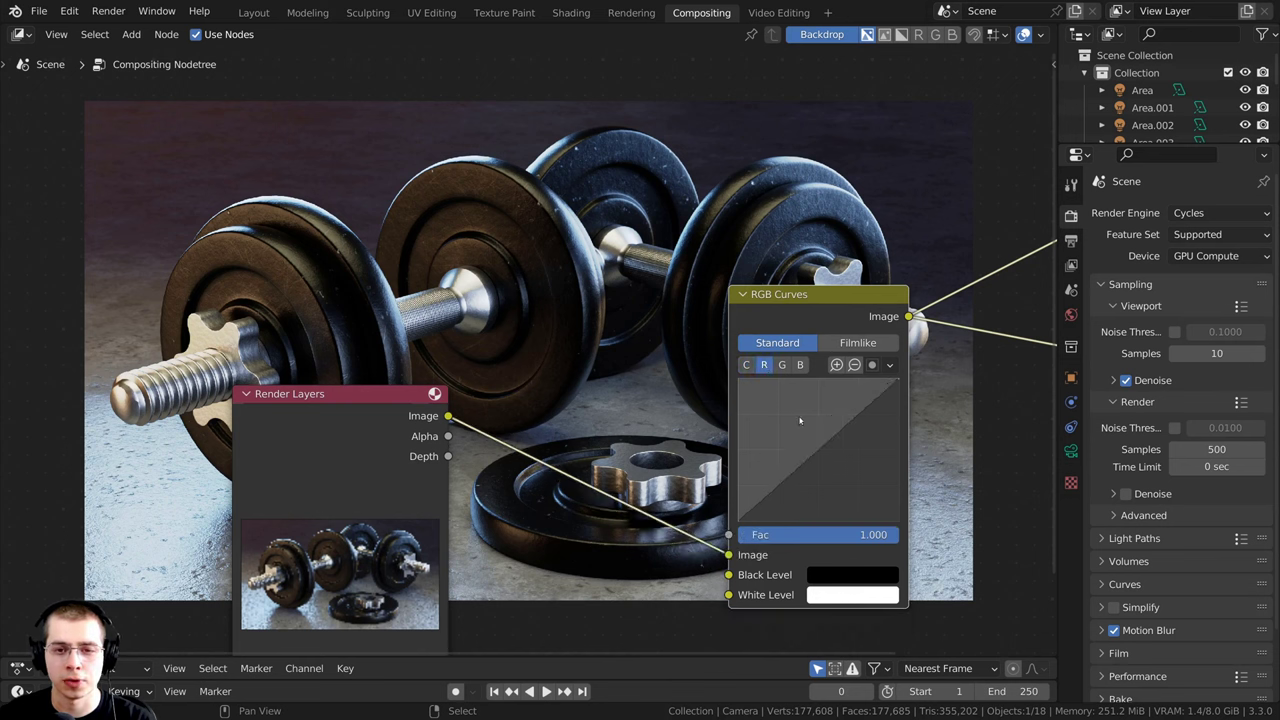
drag(819, 452, 797, 437)
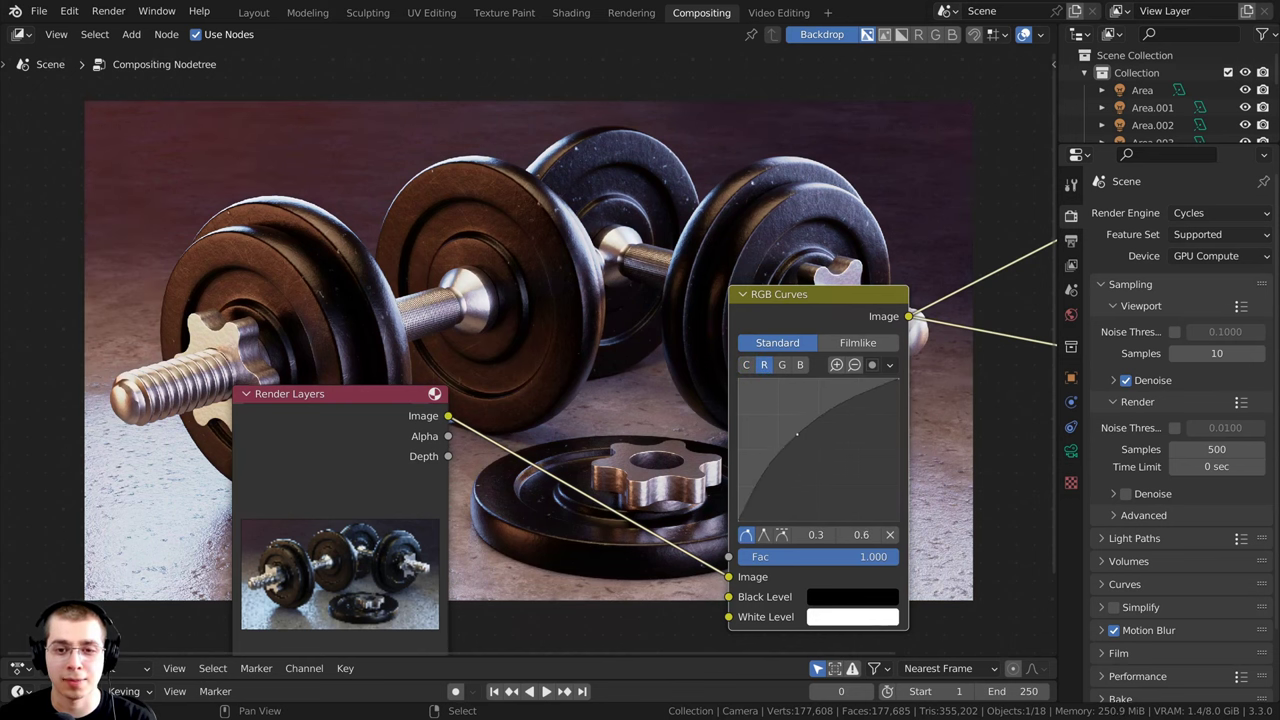
key(ctrl+z)
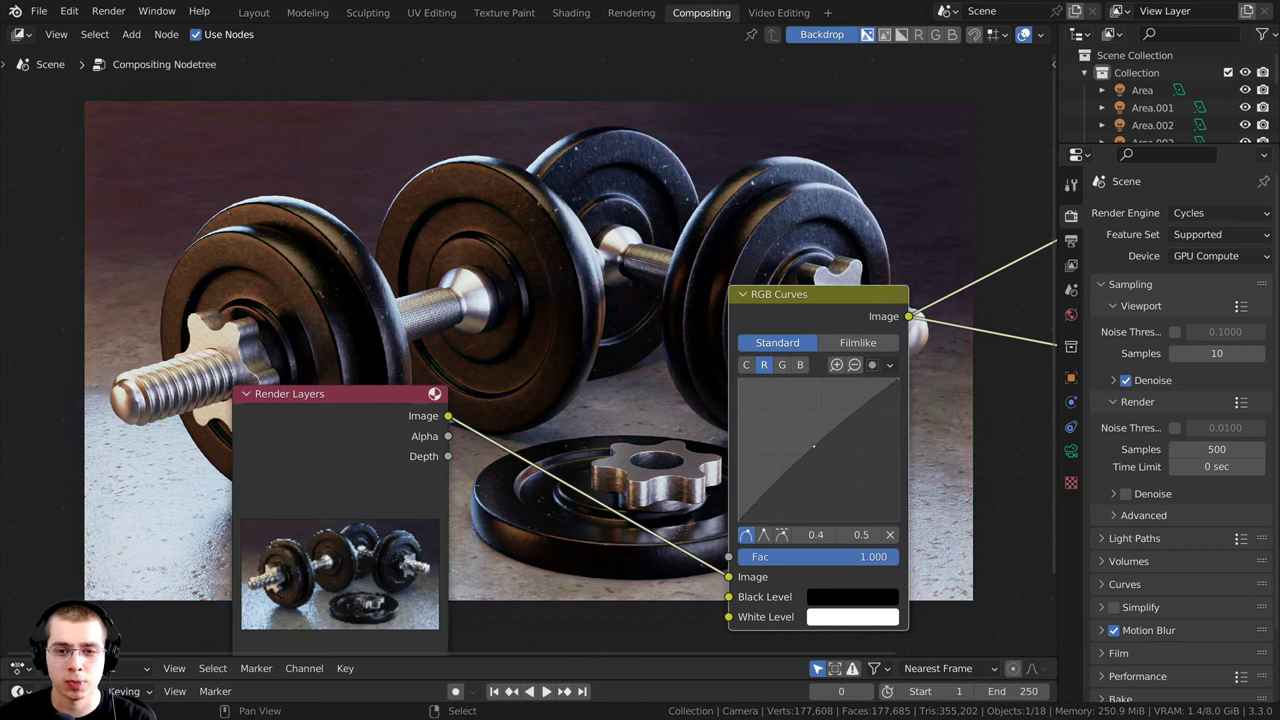
click(800, 365)
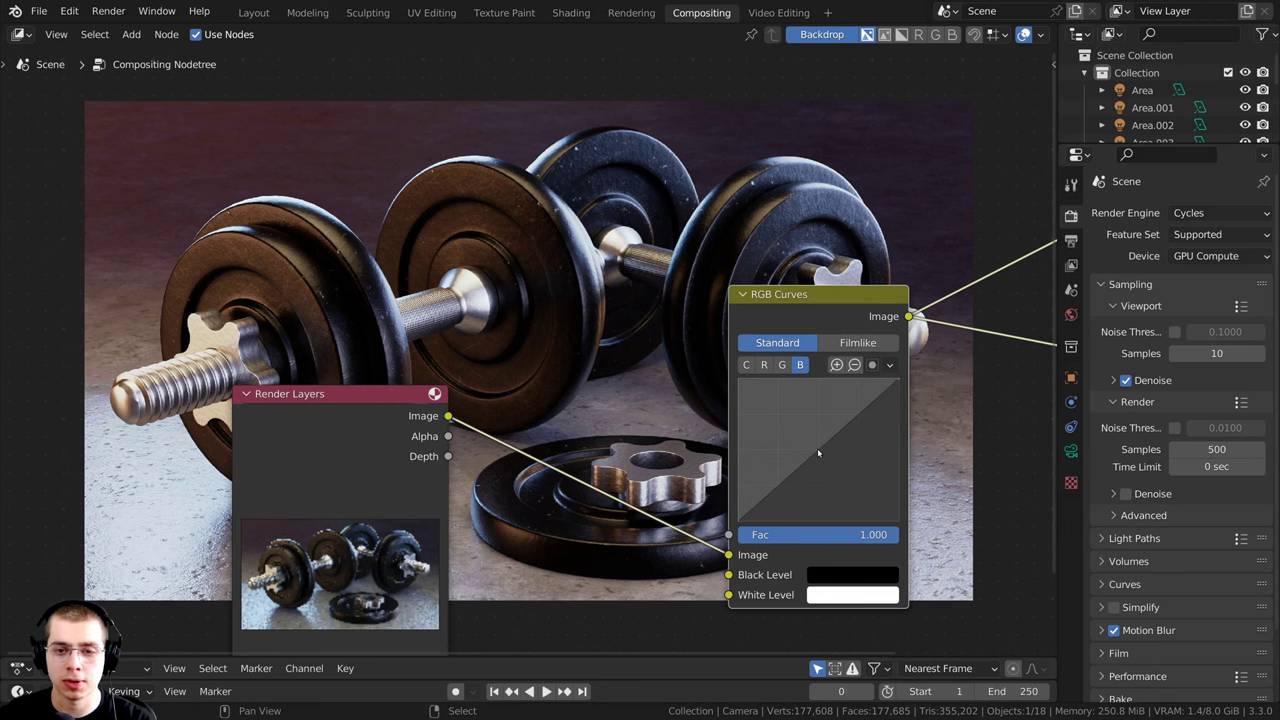
drag(817, 453, 814, 448)
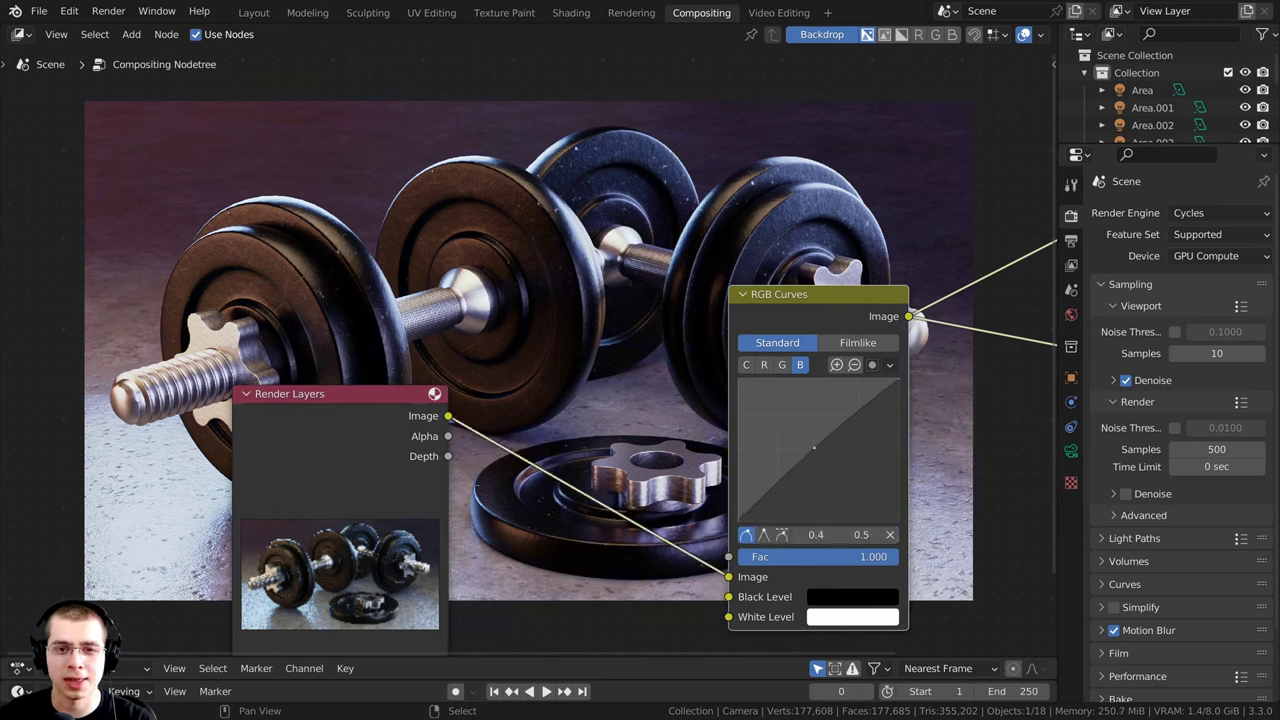
Step: Add a Box Mask node in the free space above the Render Layers and RGB Curves nodes
middle_drag(593, 457, 590, 604)
middle_drag(669, 426, 628, 321)
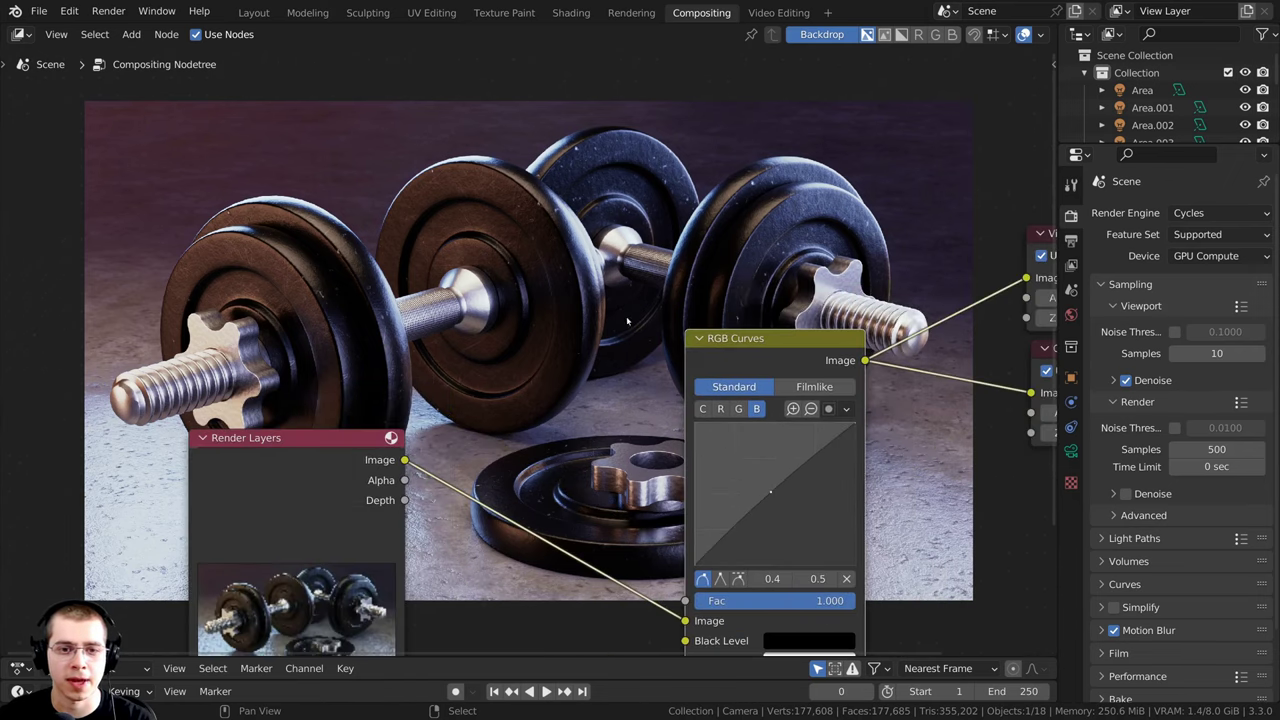
scroll(1015, 118, down, 1)
middle_drag(1018, 113, 939, 169)
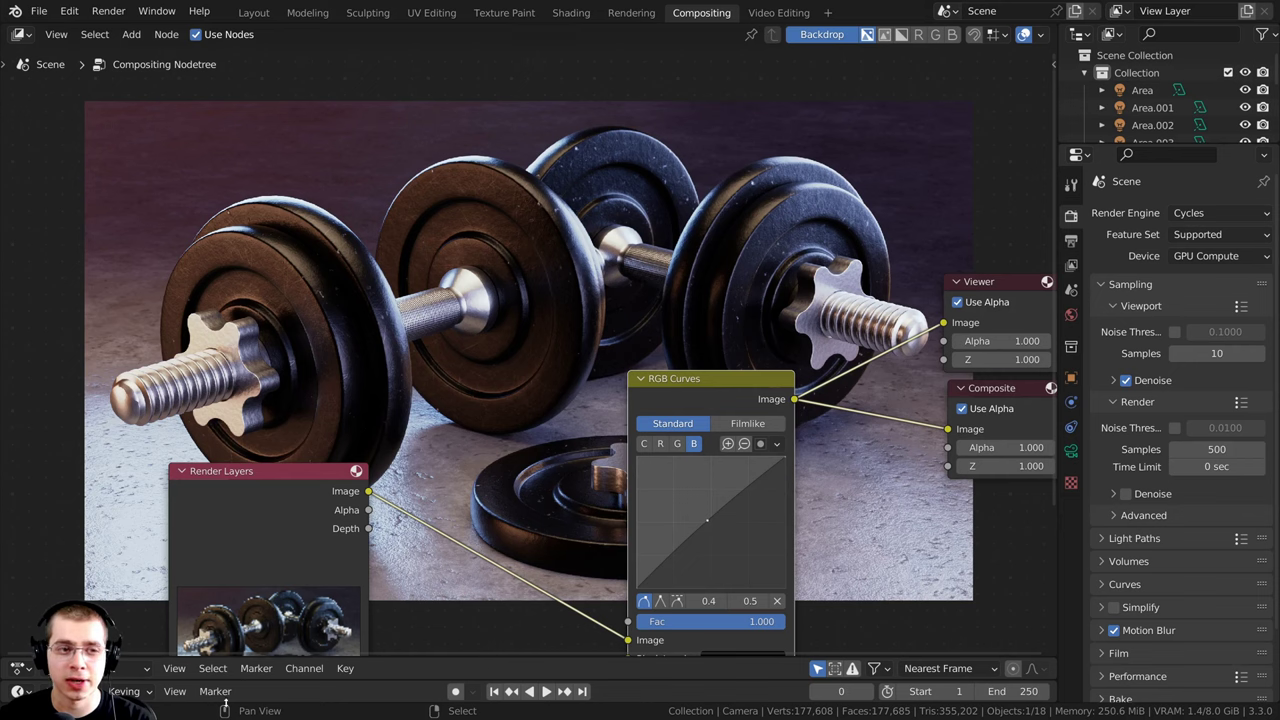
middle_drag(622, 467, 609, 583)
key(shift+a)
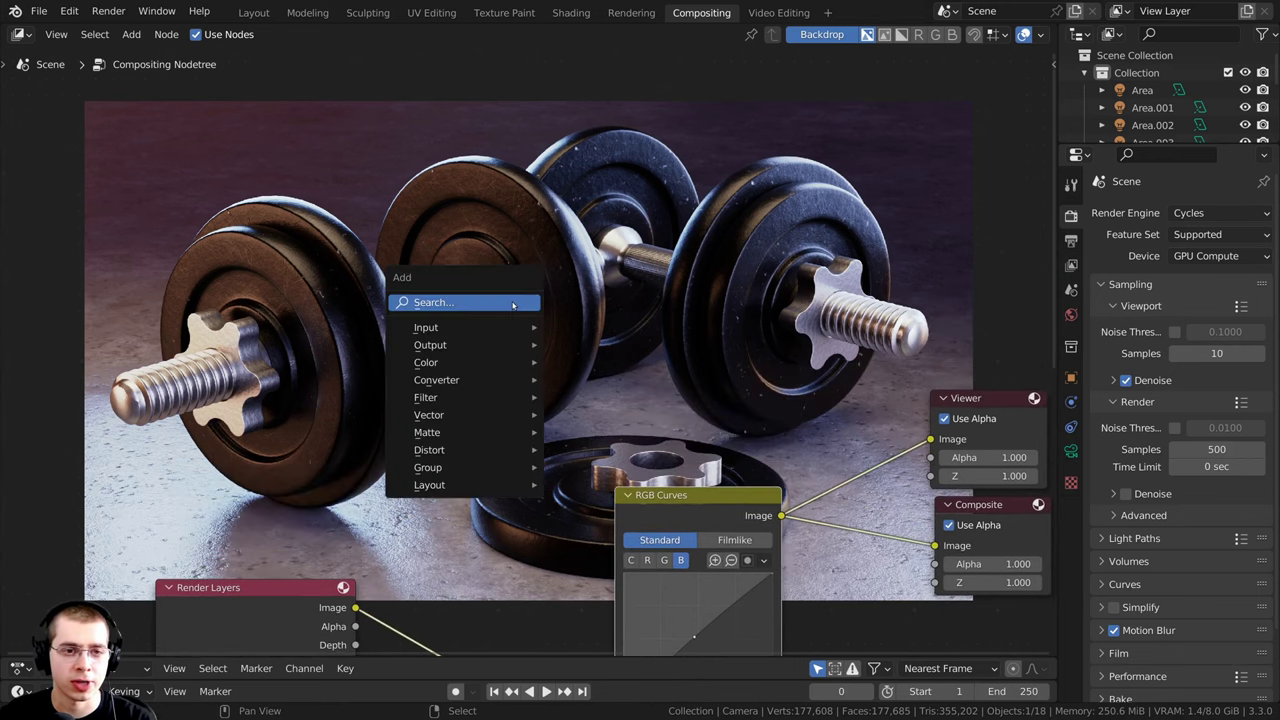
click(513, 303)
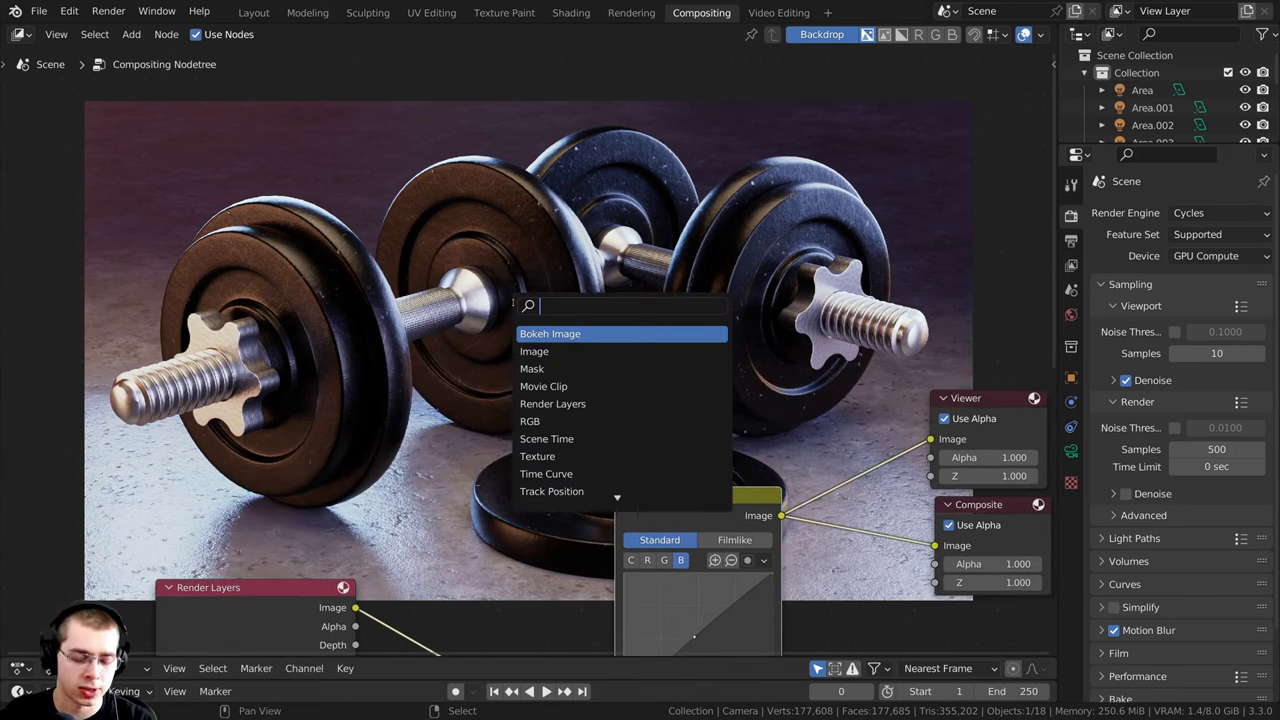
text(box)
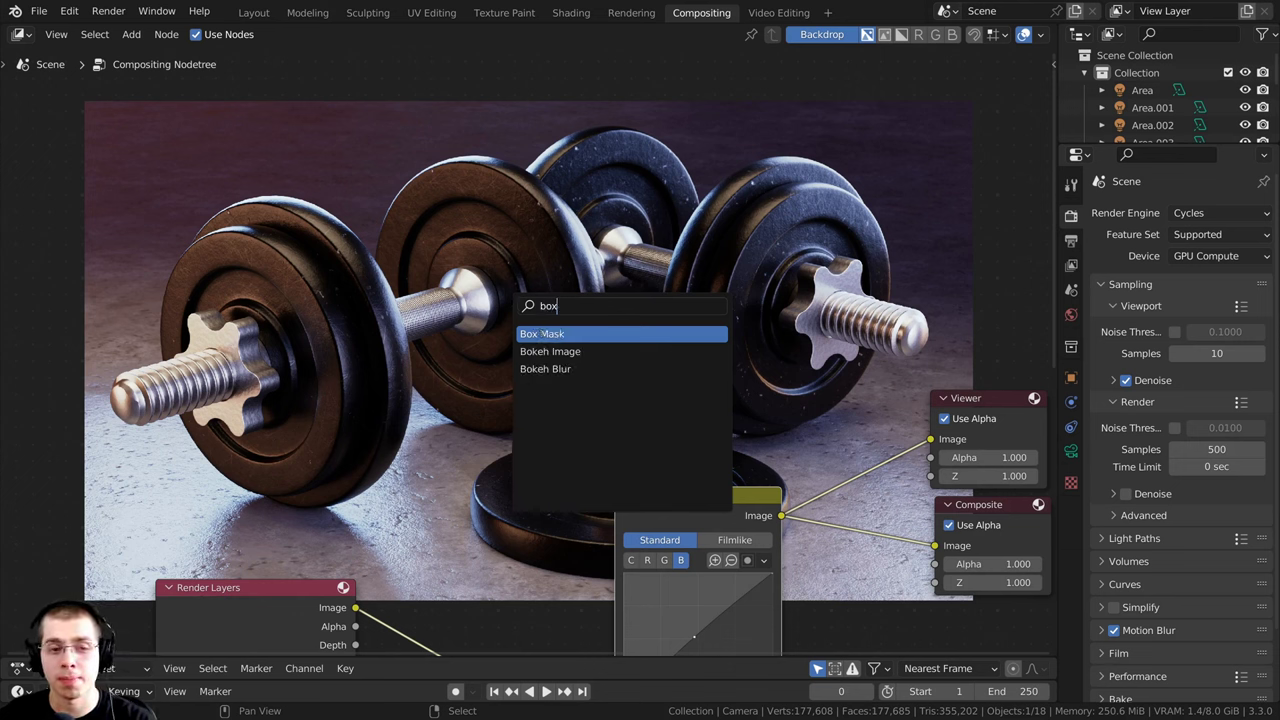
click(542, 334)
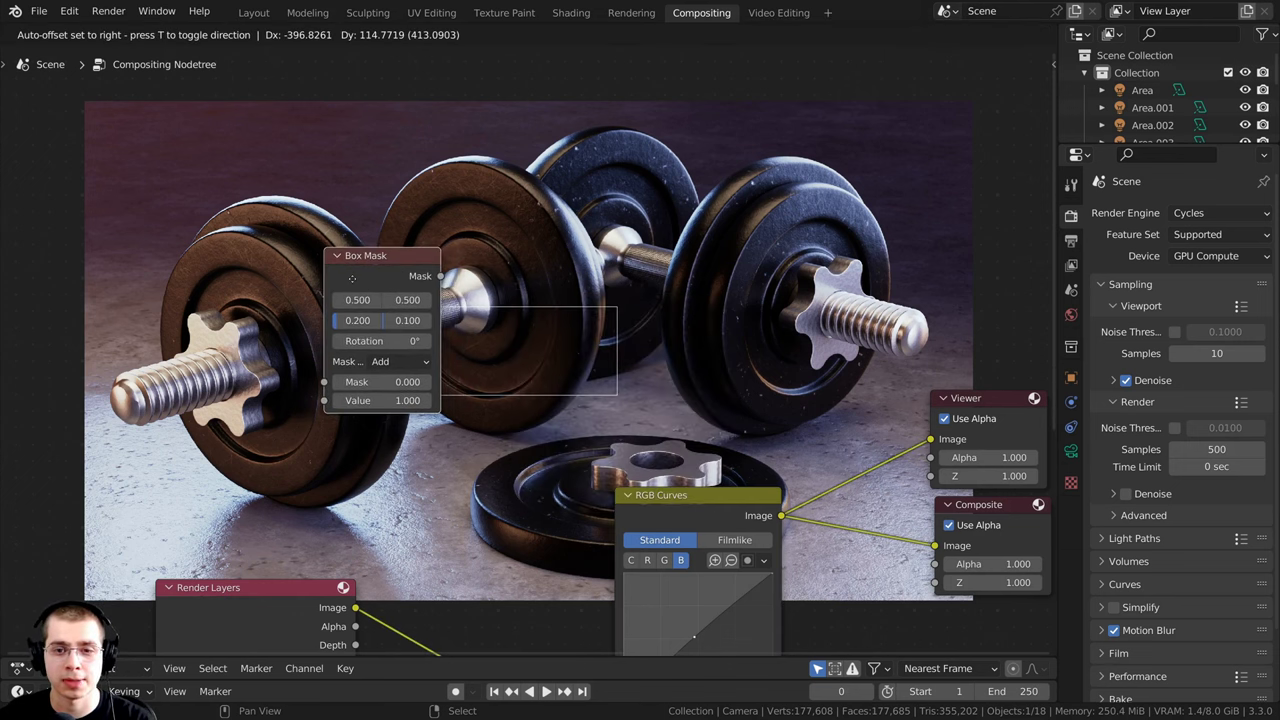
click(351, 279)
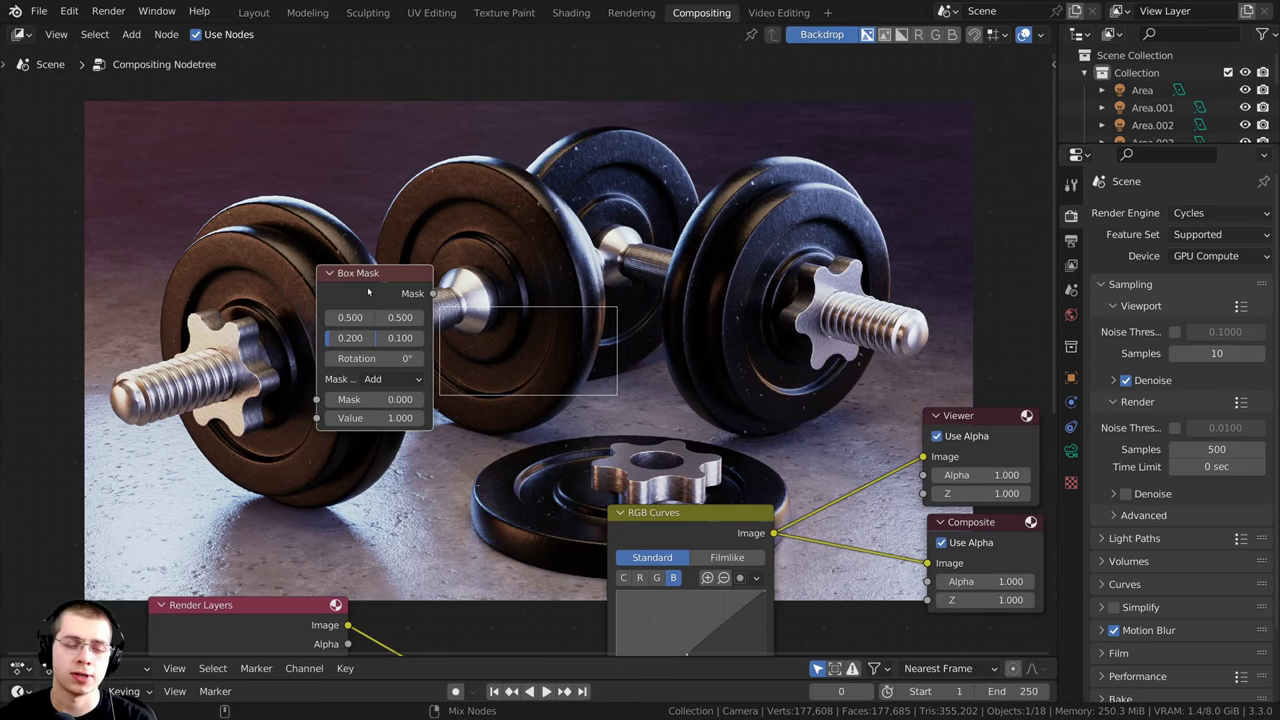
Step: Preview the Box Mask through the Viewer node and widen the mask node so its field labels are readable
ctrl+shift+click(373, 287)
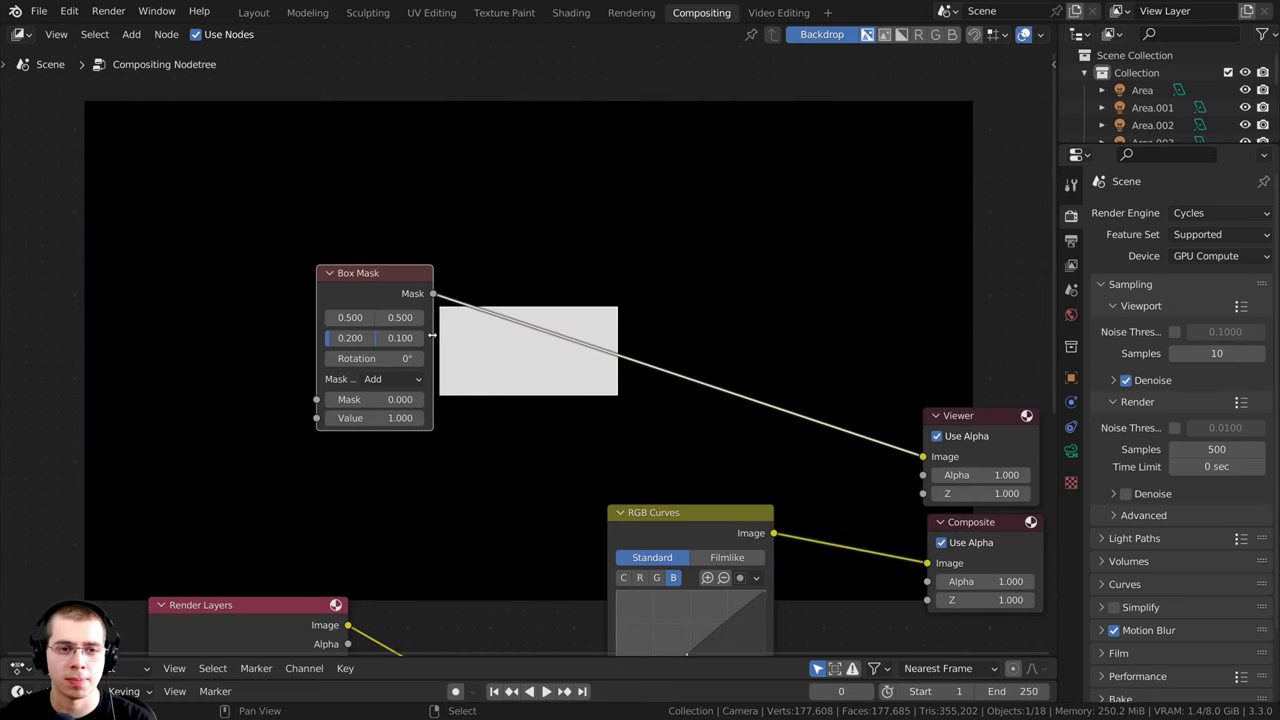
drag(432, 335, 522, 338)
drag(405, 287, 314, 293)
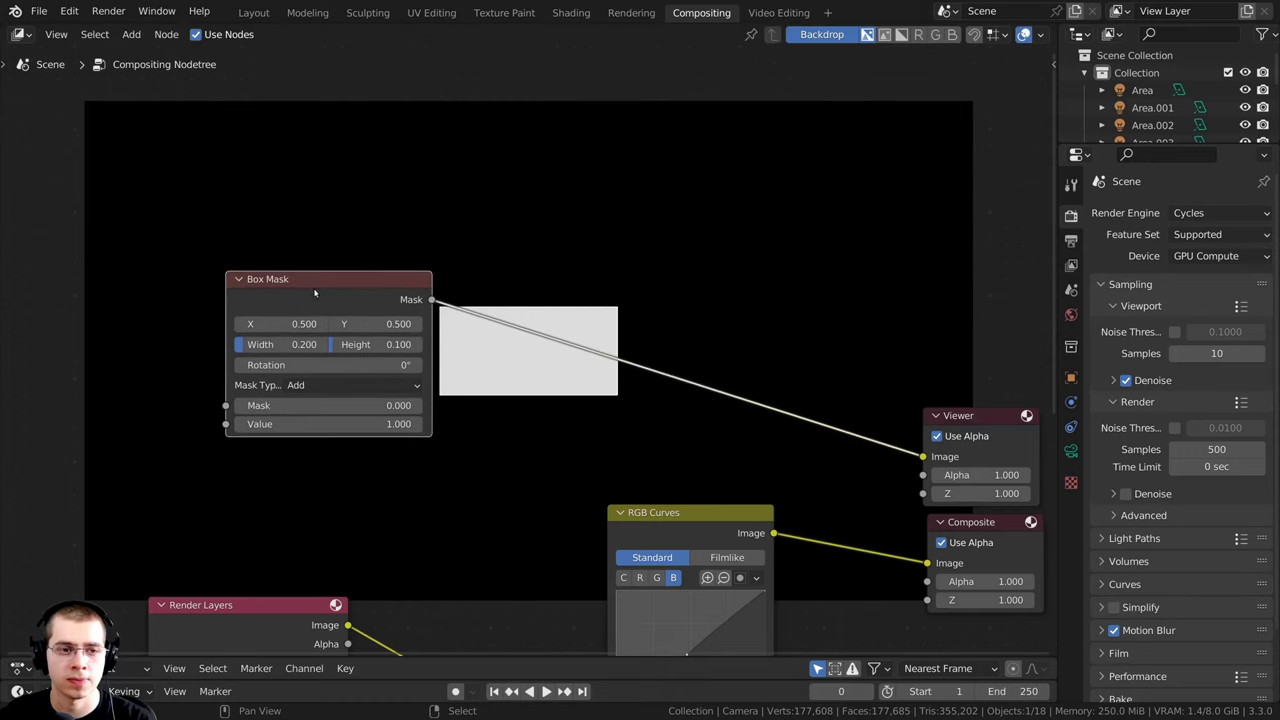
Step: Set the Box Mask to a width of 0.904 and a height of 0.462, and move its node aside
drag(290, 344, 478, 344)
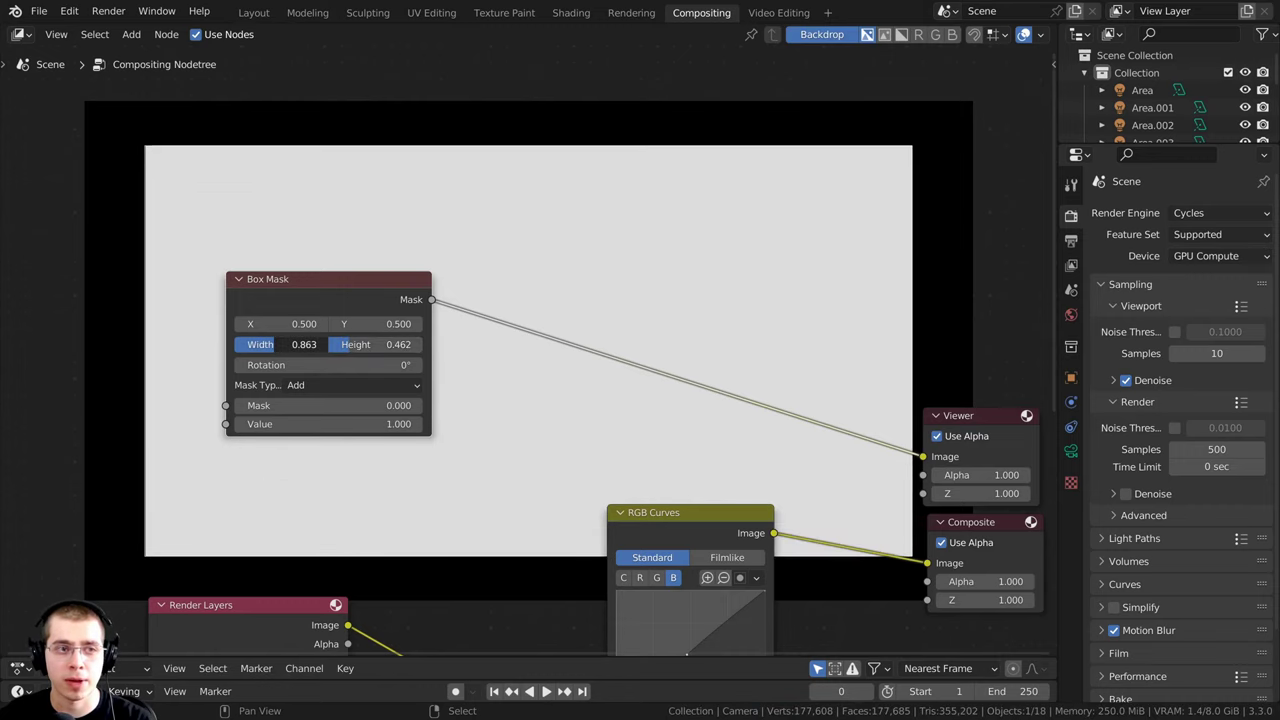
drag(302, 344, 306, 344)
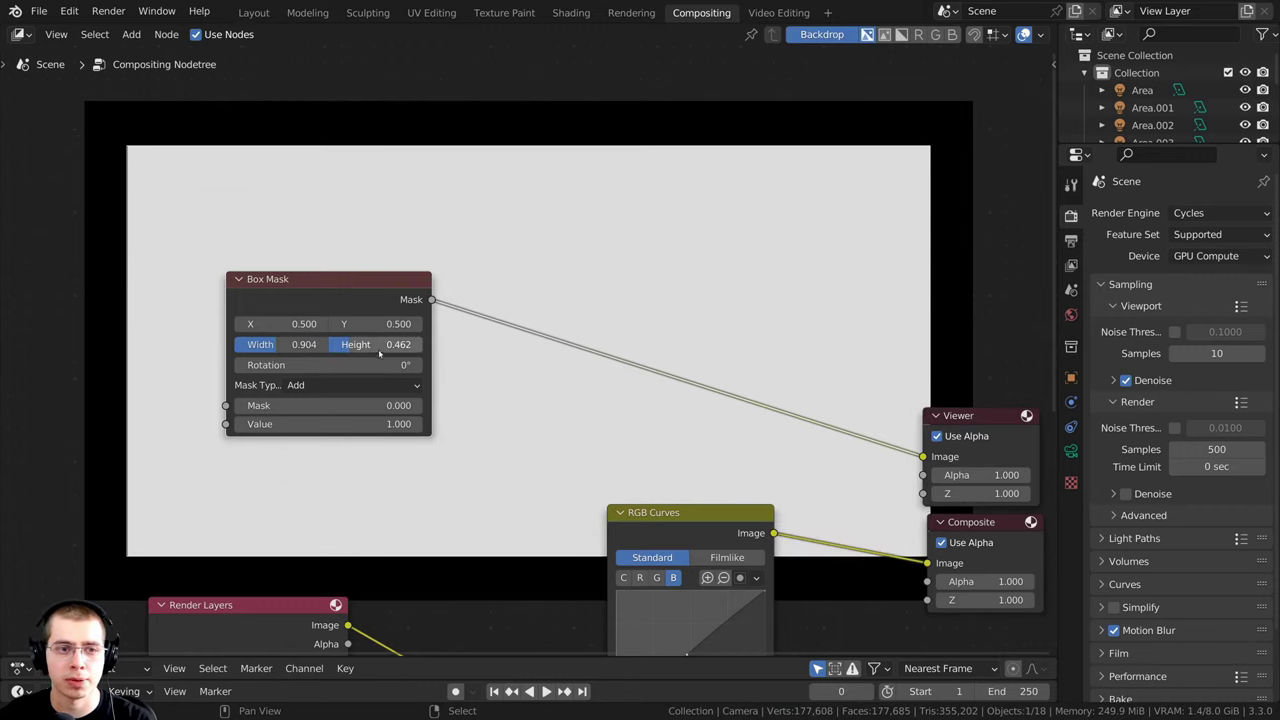
drag(338, 289, 310, 285)
middle_drag(310, 285, 303, 337)
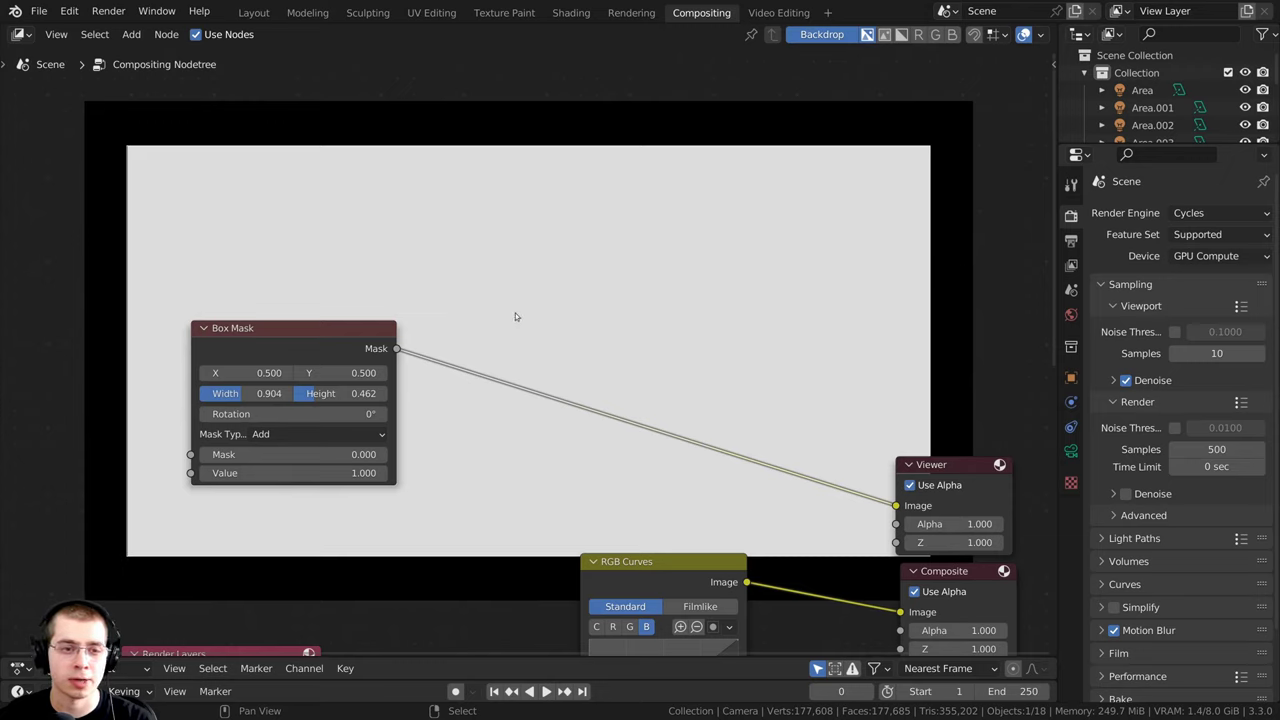
Step: Add a Blur node on the link between the Box Mask and Viewer nodes
key(shift+a)
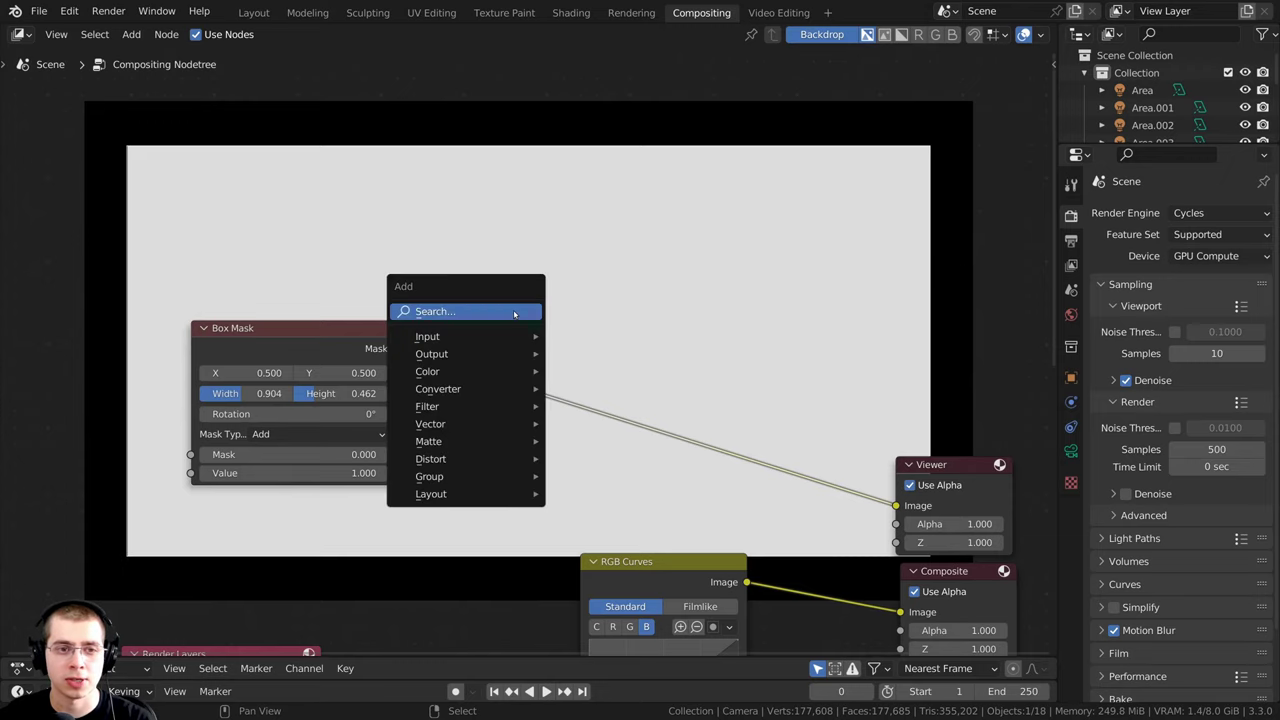
click(514, 315)
text(blur)
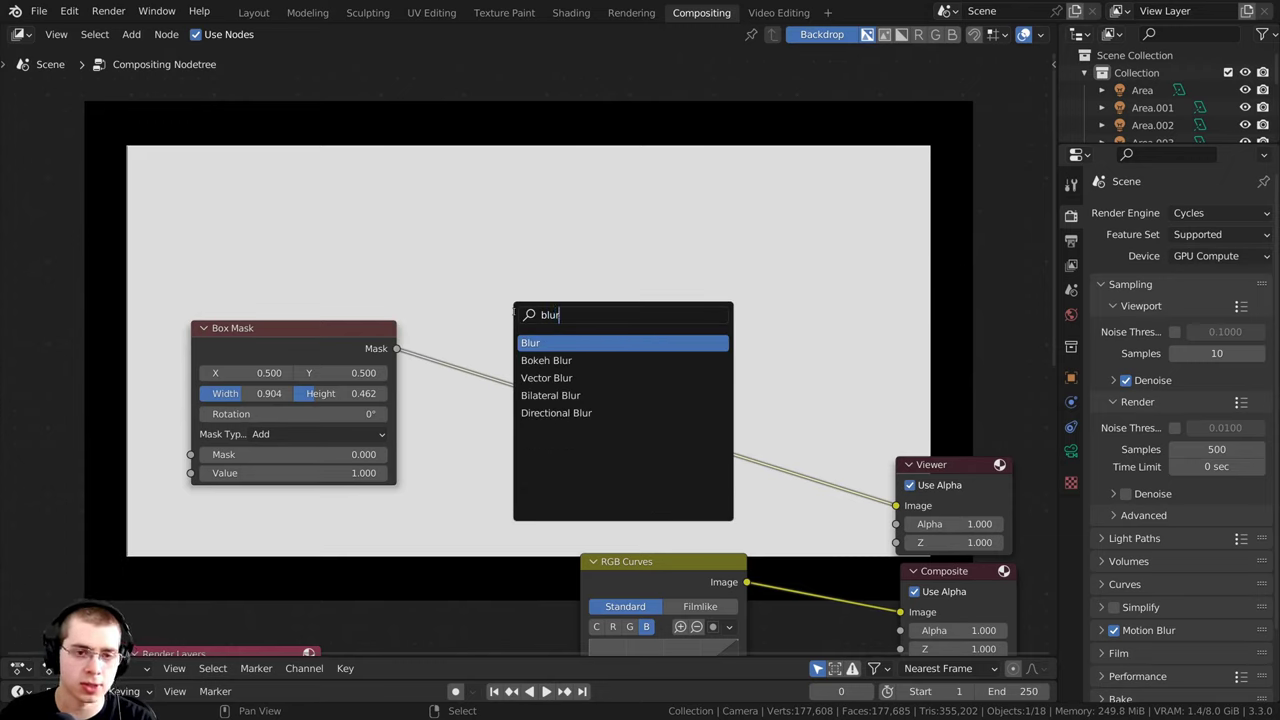
click(530, 343)
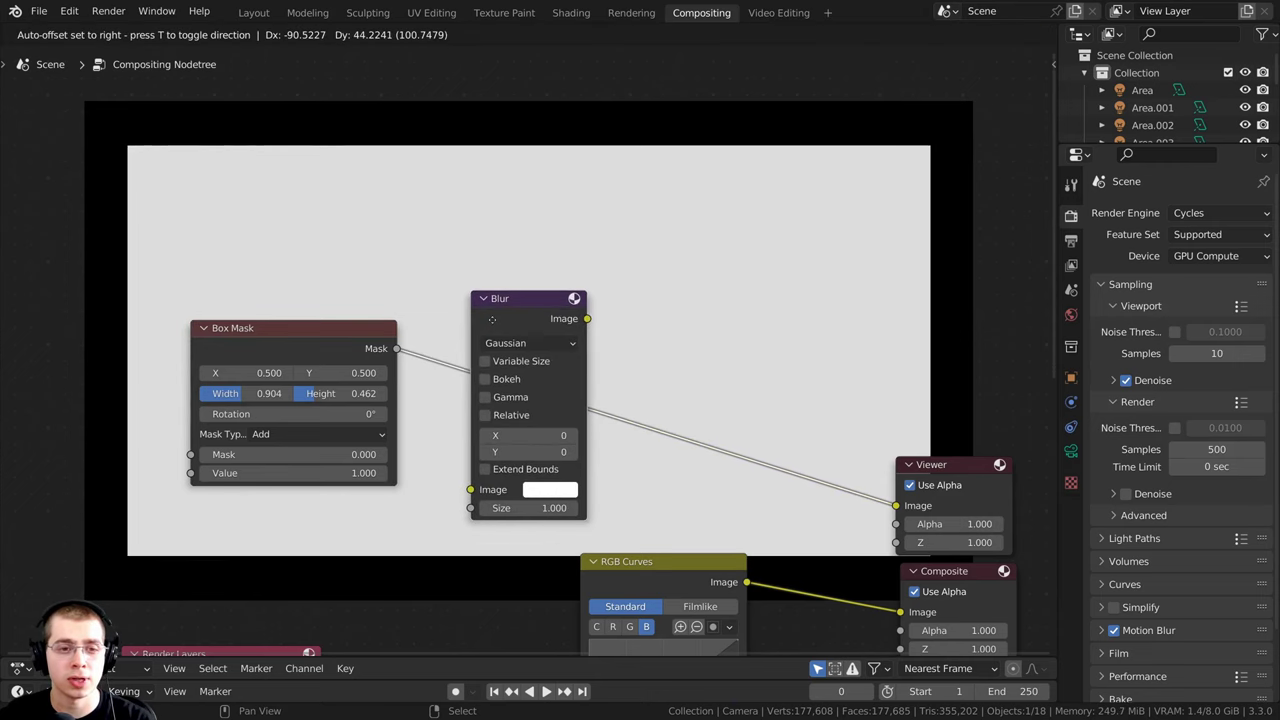
click(492, 322)
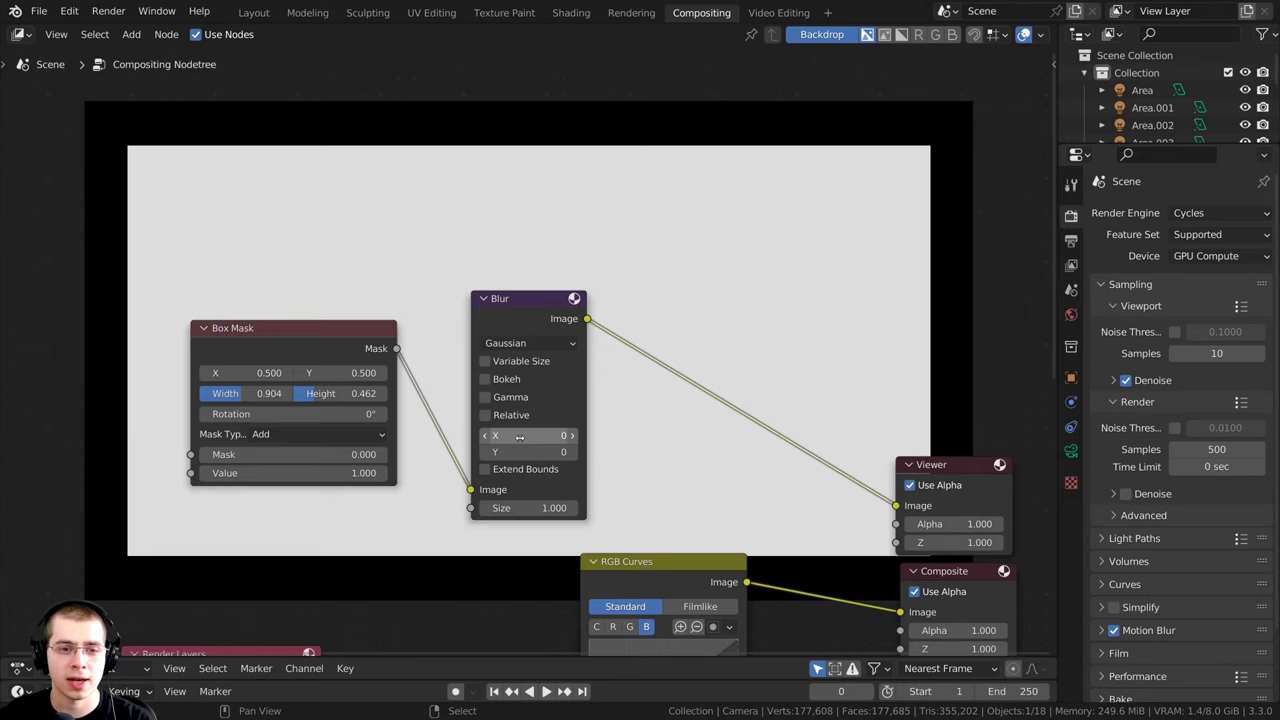
Step: Set the Blur node's X and Y sizes to 500
drag(519, 437, 658, 436)
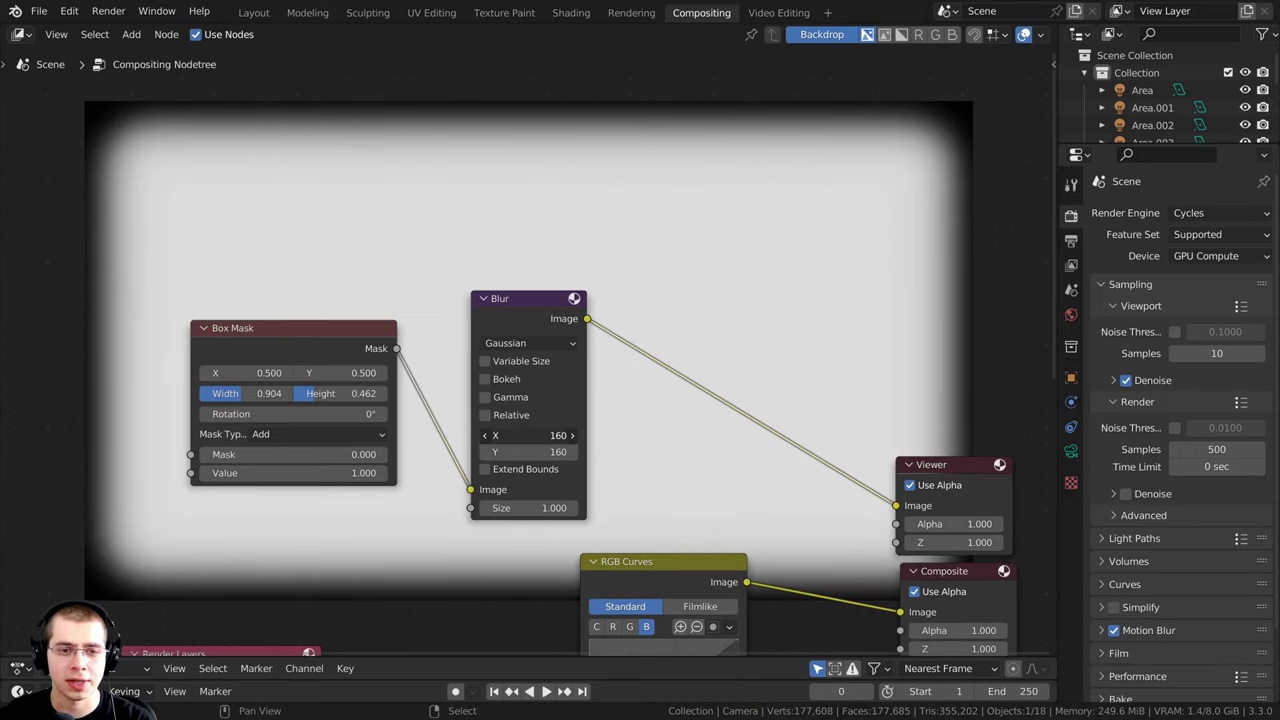
click(538, 435)
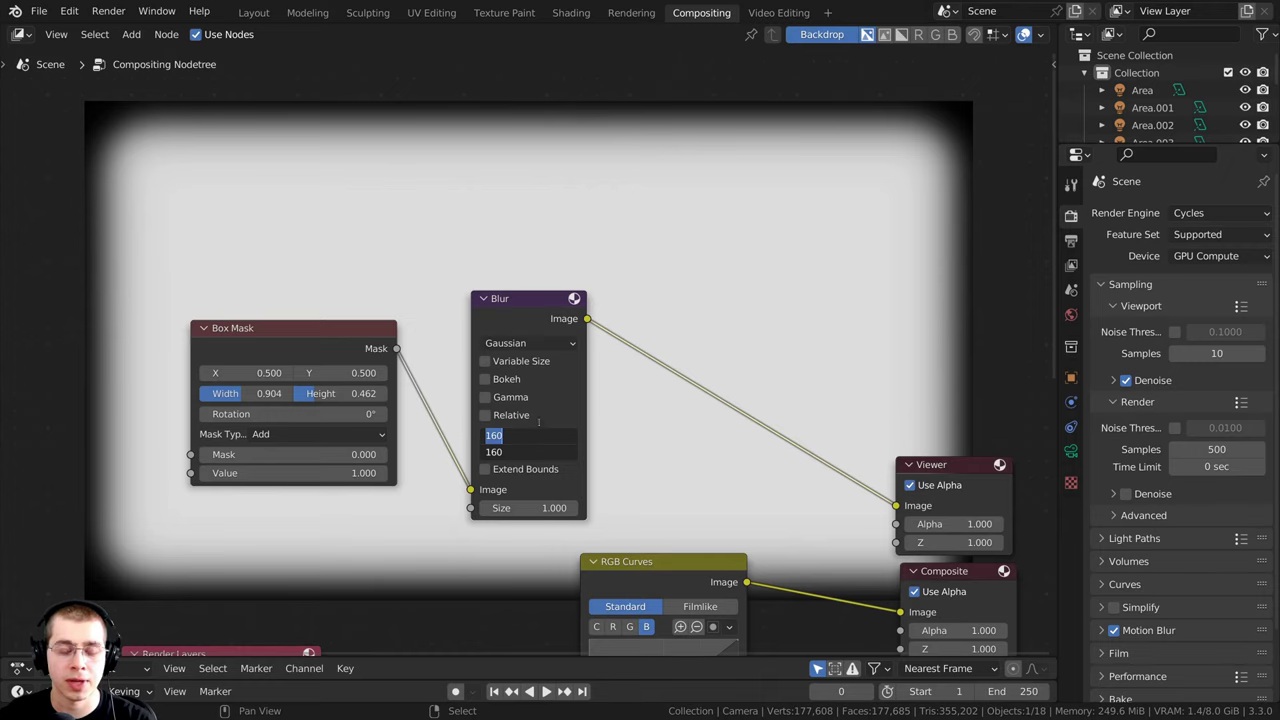
text(500)
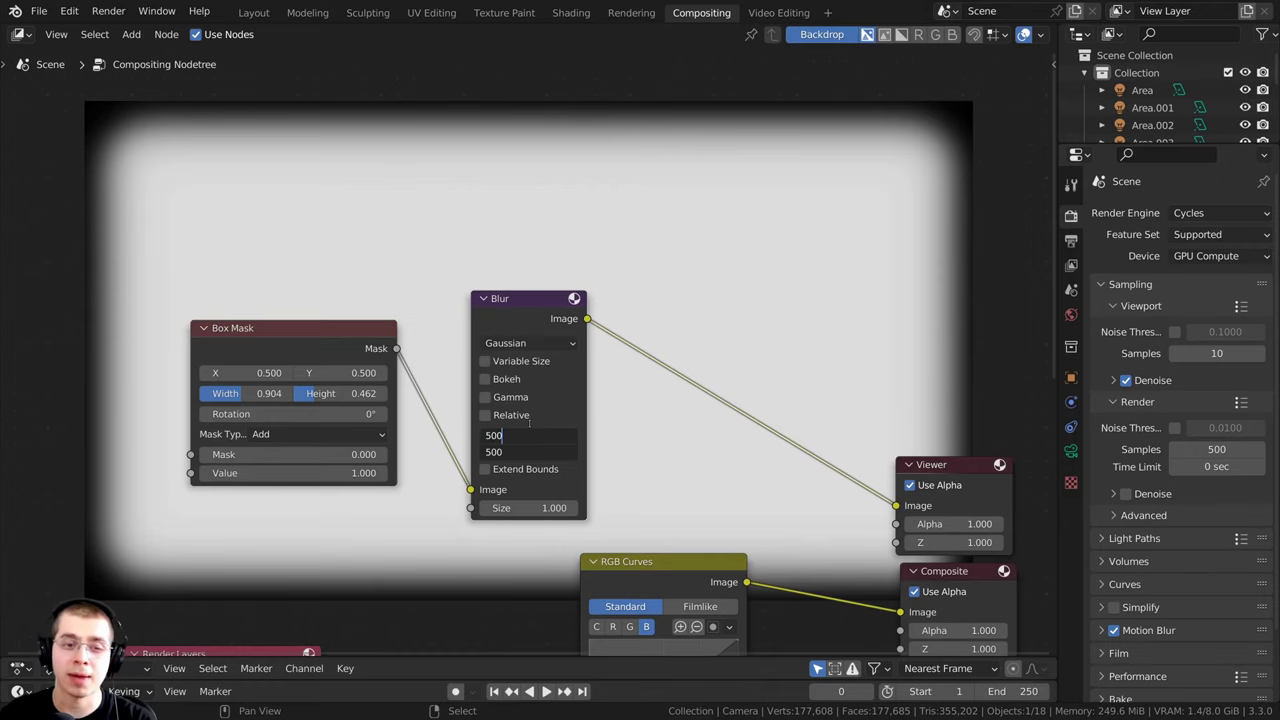
key(Return)
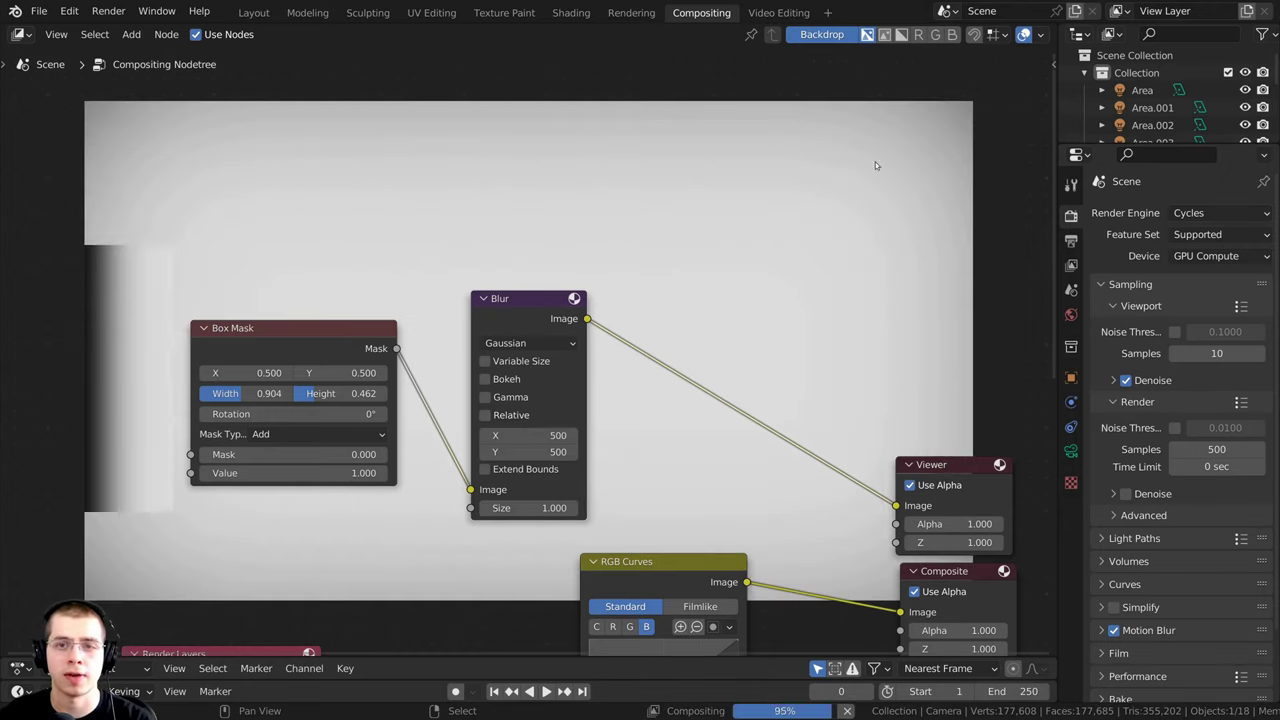
Step: Add an Alpha Over node on the link between the RGB Curves and Composite nodes
scroll(868, 190, down, 2)
middle_drag(868, 195, 834, 316)
middle_drag(560, 404, 466, 251)
scroll(480, 258, up, 1)
middle_drag(672, 337, 637, 277)
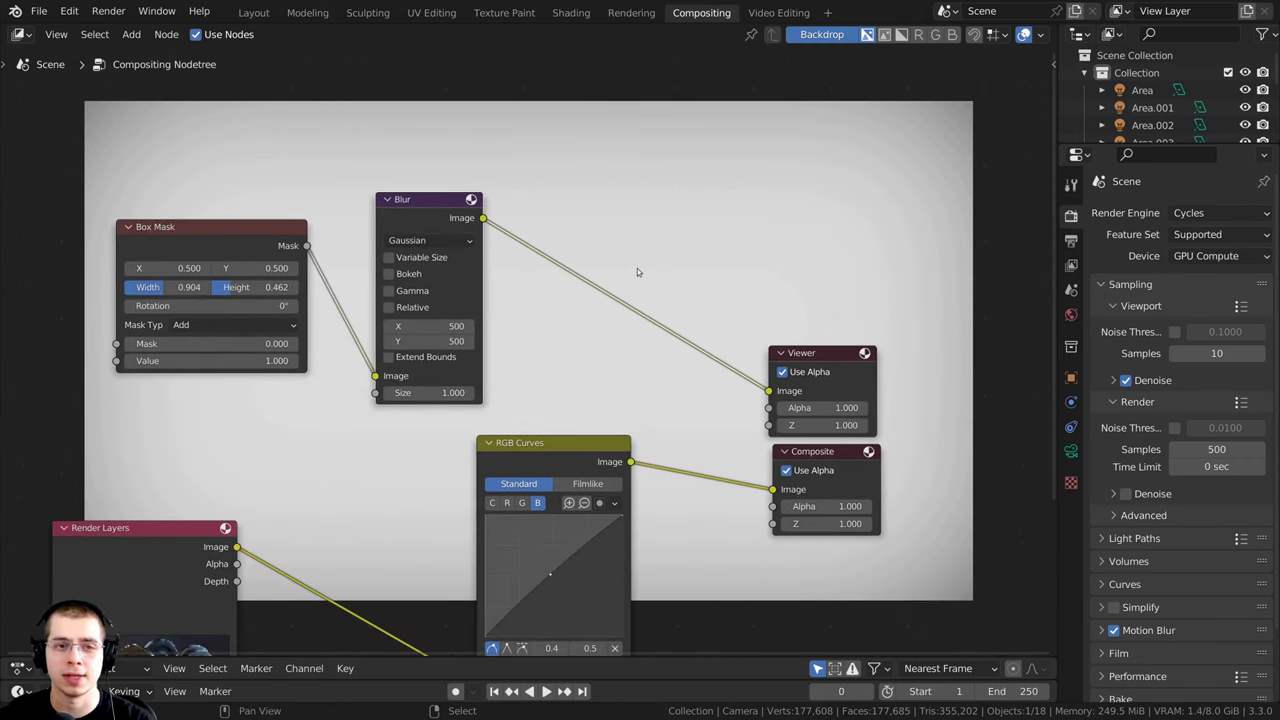
key(shift+a)
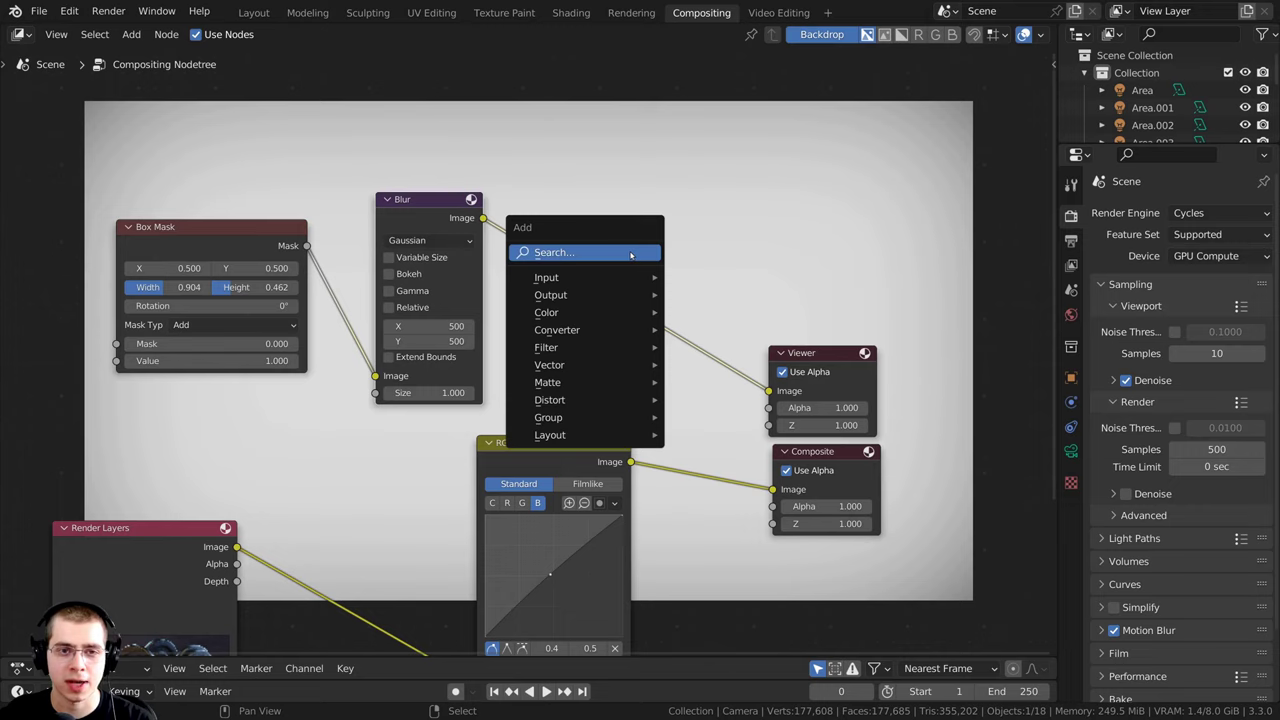
click(631, 255)
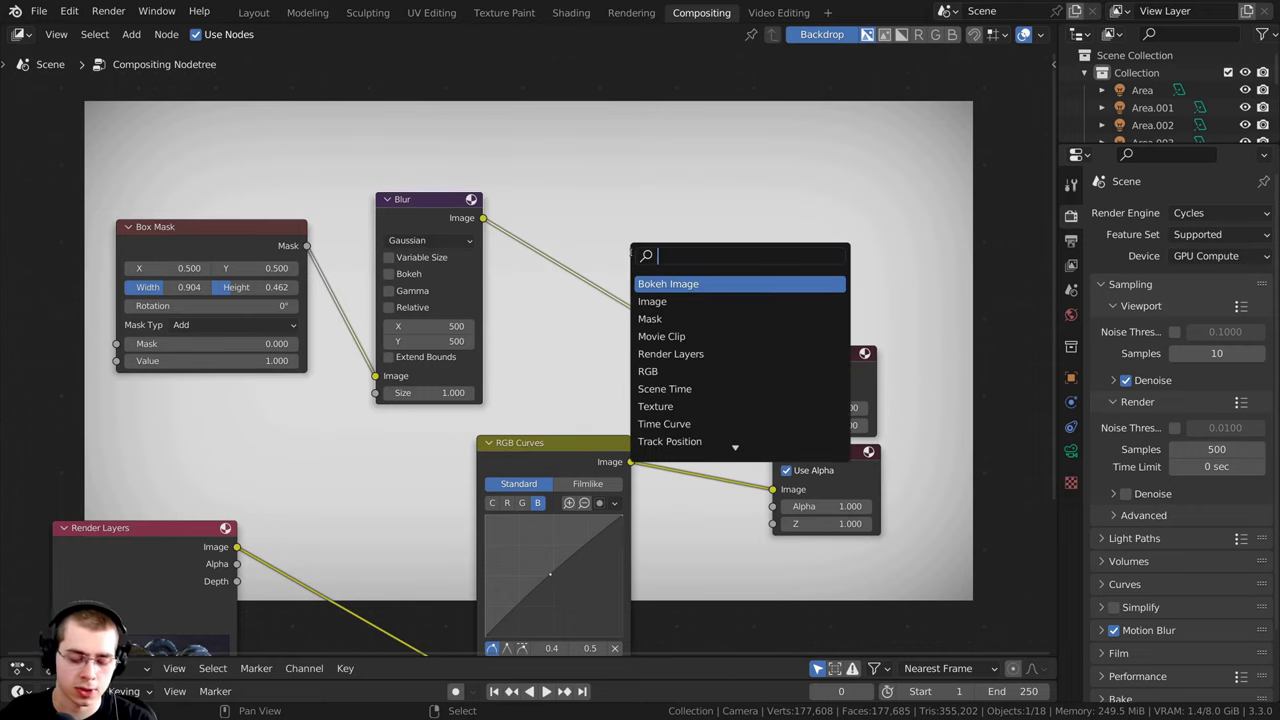
text(al)
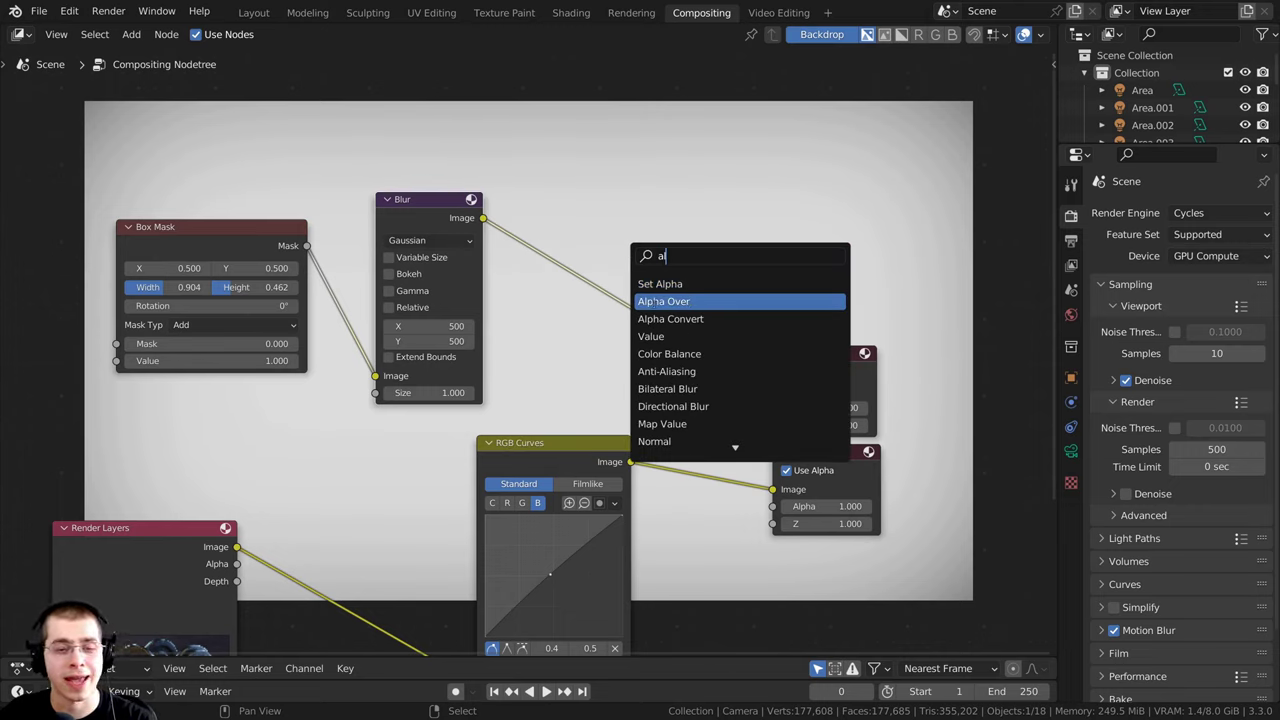
click(652, 301)
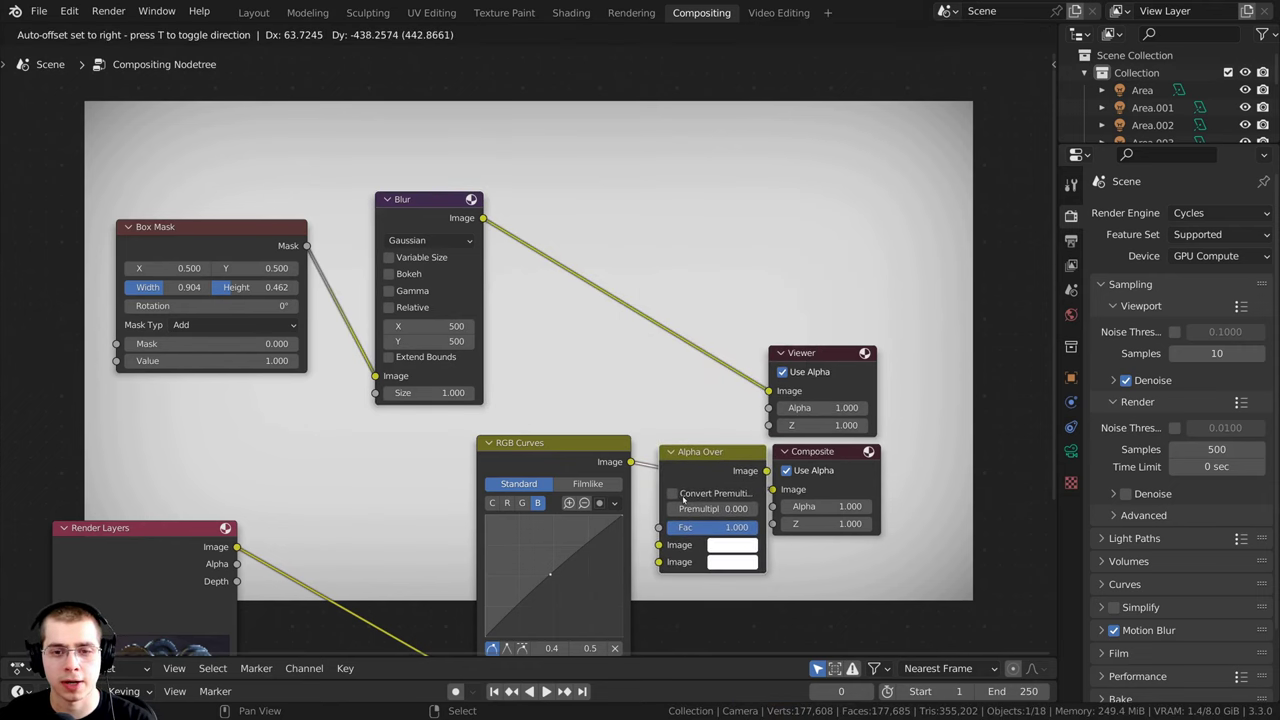
click(682, 494)
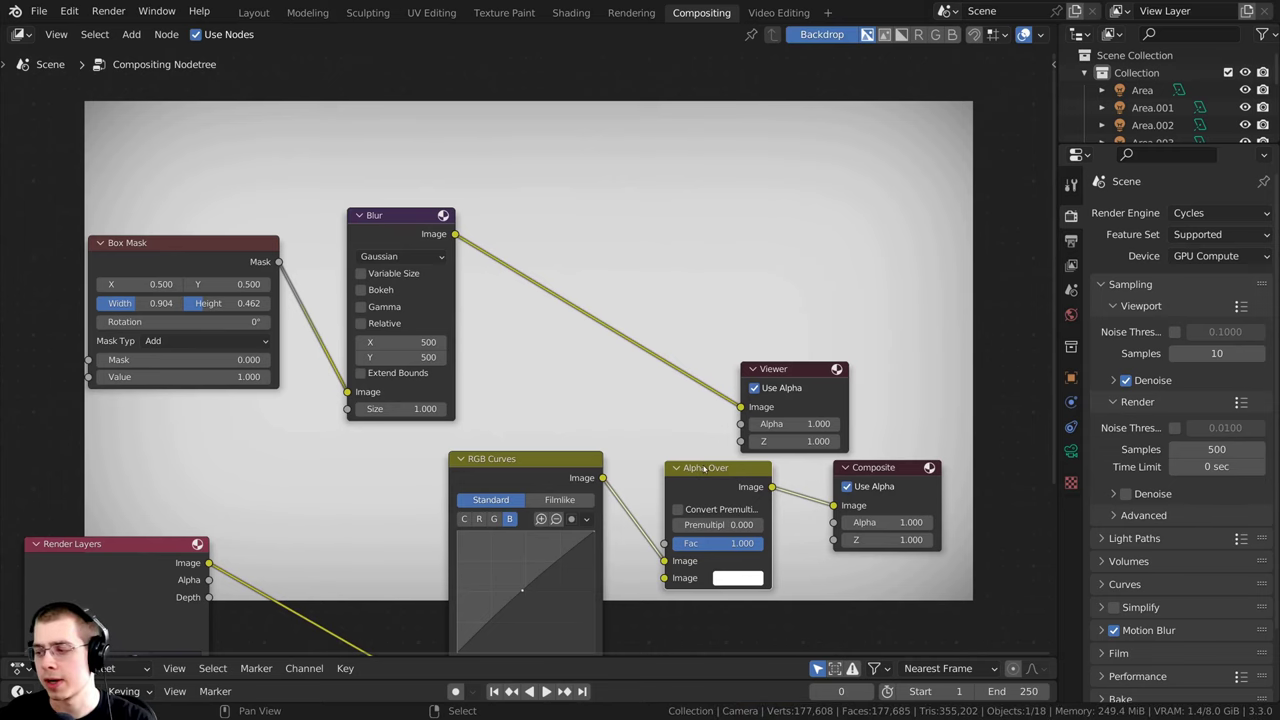
Step: Preview the Alpha Over result through the Viewer node and space out the Viewer and Alpha Over nodes
ctrl+shift+click(715, 478)
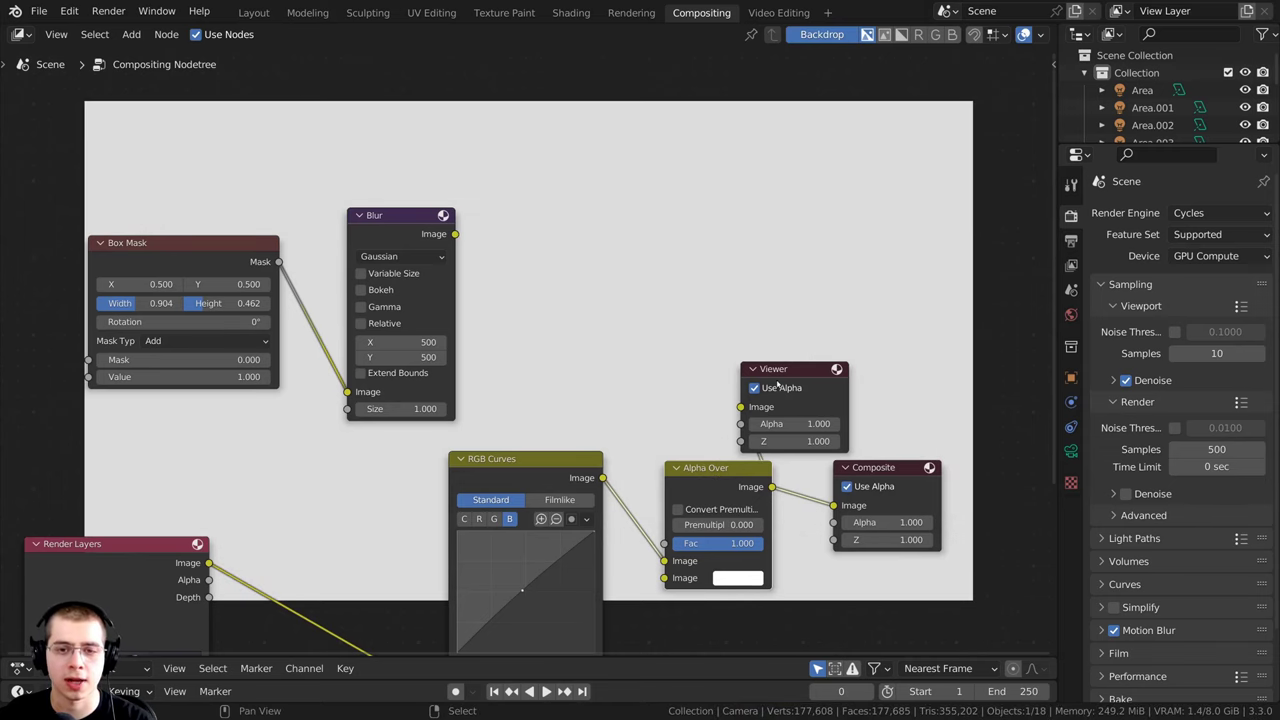
drag(790, 372, 867, 370)
drag(711, 491, 712, 437)
middle_drag(676, 446, 688, 428)
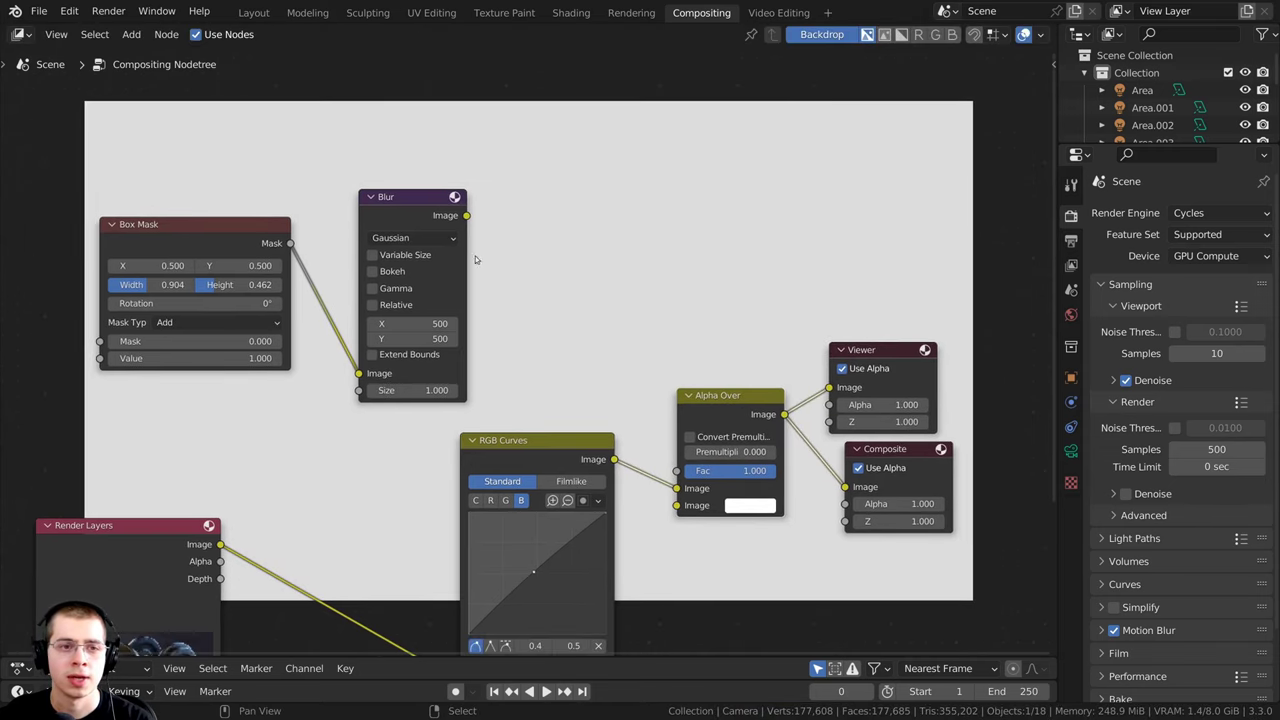
Step: Connect the Blur node's Image output to the Fac input of the Alpha Over node
drag(425, 222, 676, 471)
middle_drag(655, 476, 683, 378)
scroll(683, 378, up, 3)
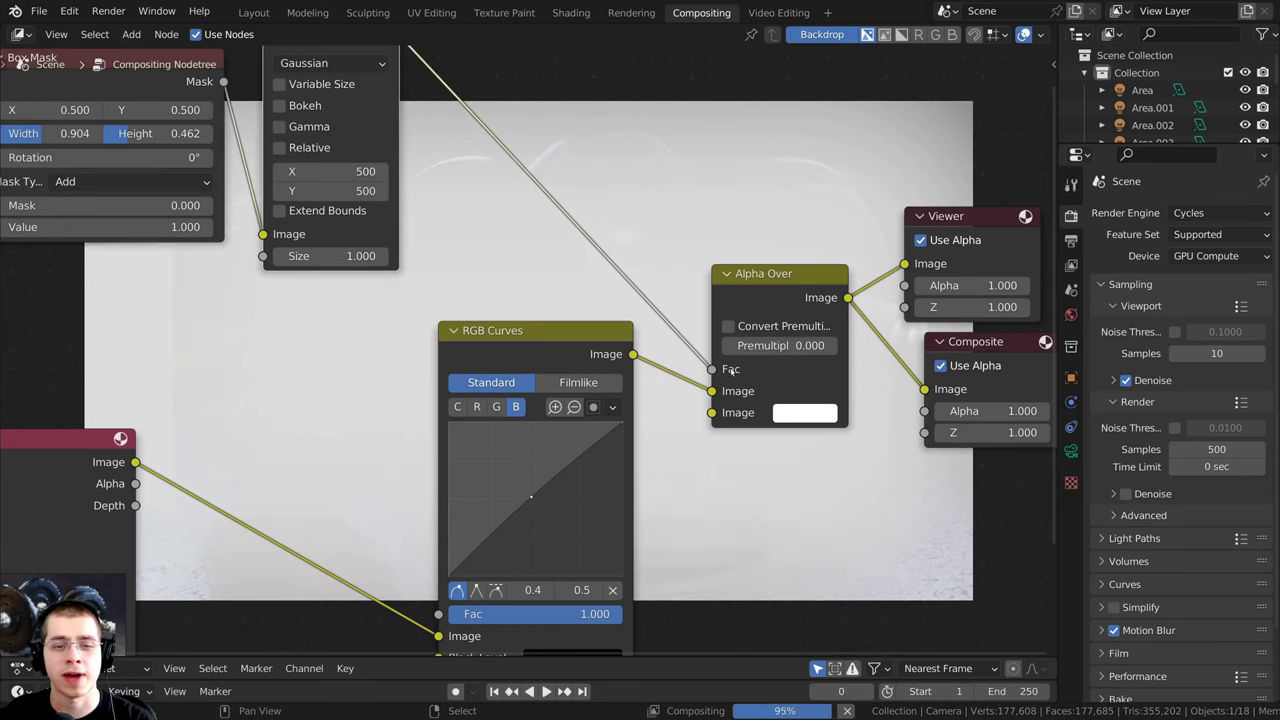
middle_drag(570, 252, 494, 252)
scroll(526, 323, up, 1)
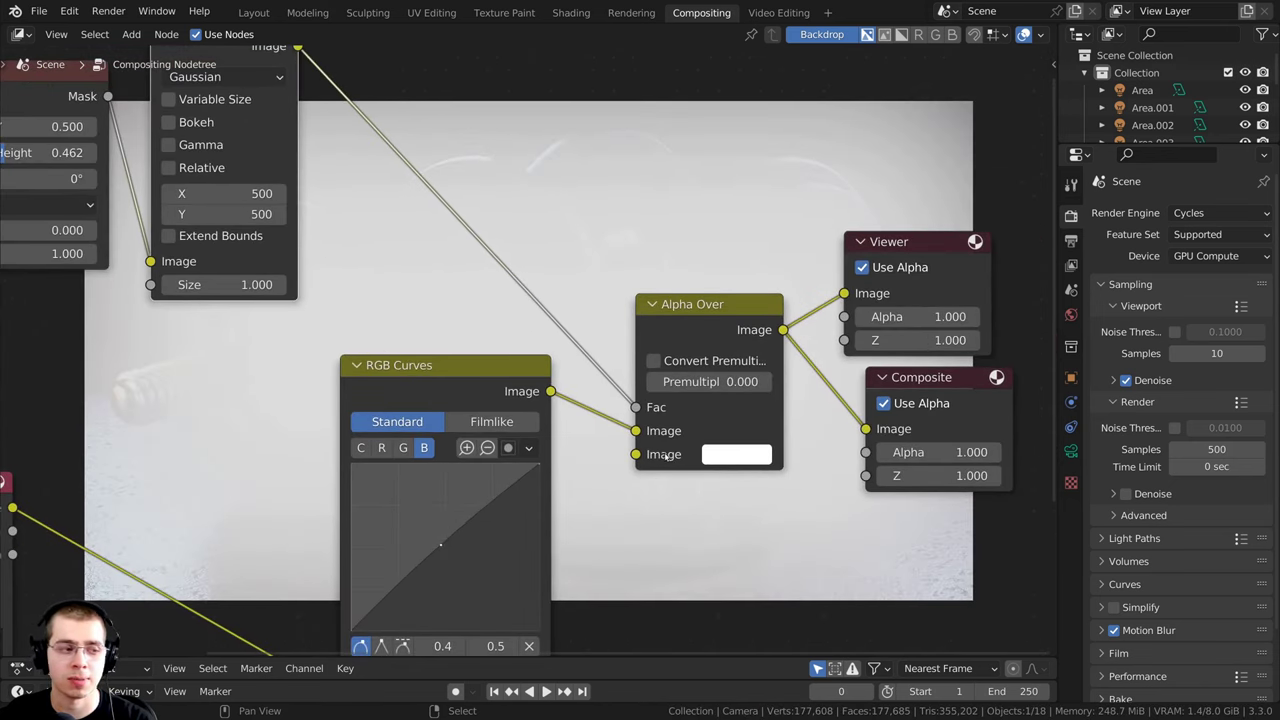
Step: Move the RGB Curves link from the first to the second Image input of the Alpha Over node
middle_drag(652, 453, 662, 448)
scroll(239, 418, down, 1)
middle_drag(116, 490, 205, 447)
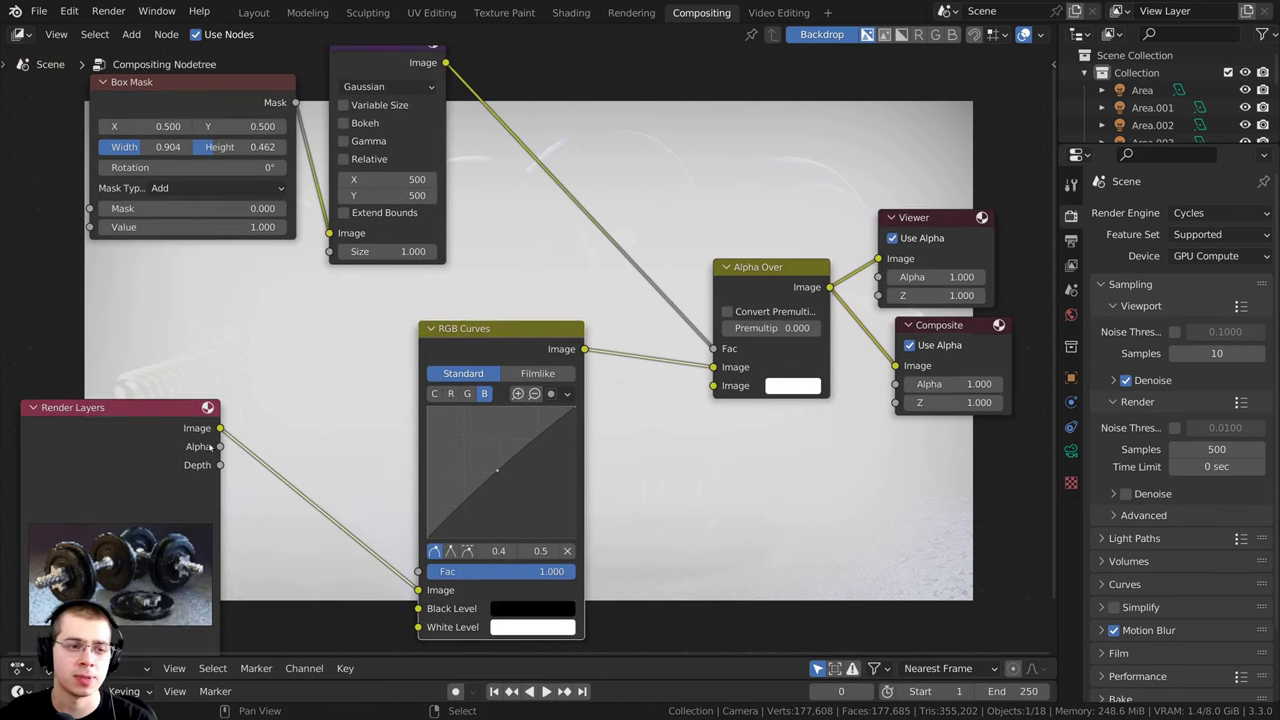
scroll(308, 422, up, 1)
mouse_move(762, 371)
mouse_down()
mouse_move(686, 371)
mouse_move(730, 402)
mouse_move(762, 395)
mouse_up()
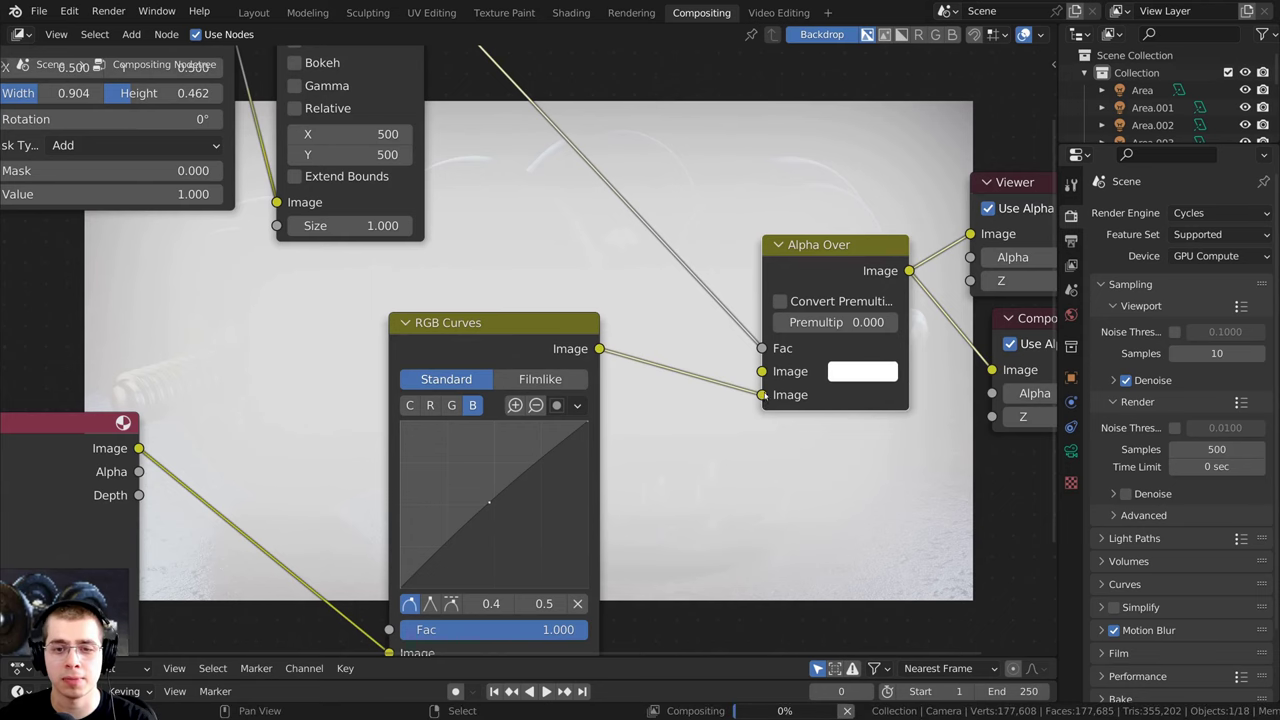
scroll(740, 408, down, 1)
middle_drag(720, 412, 549, 471)
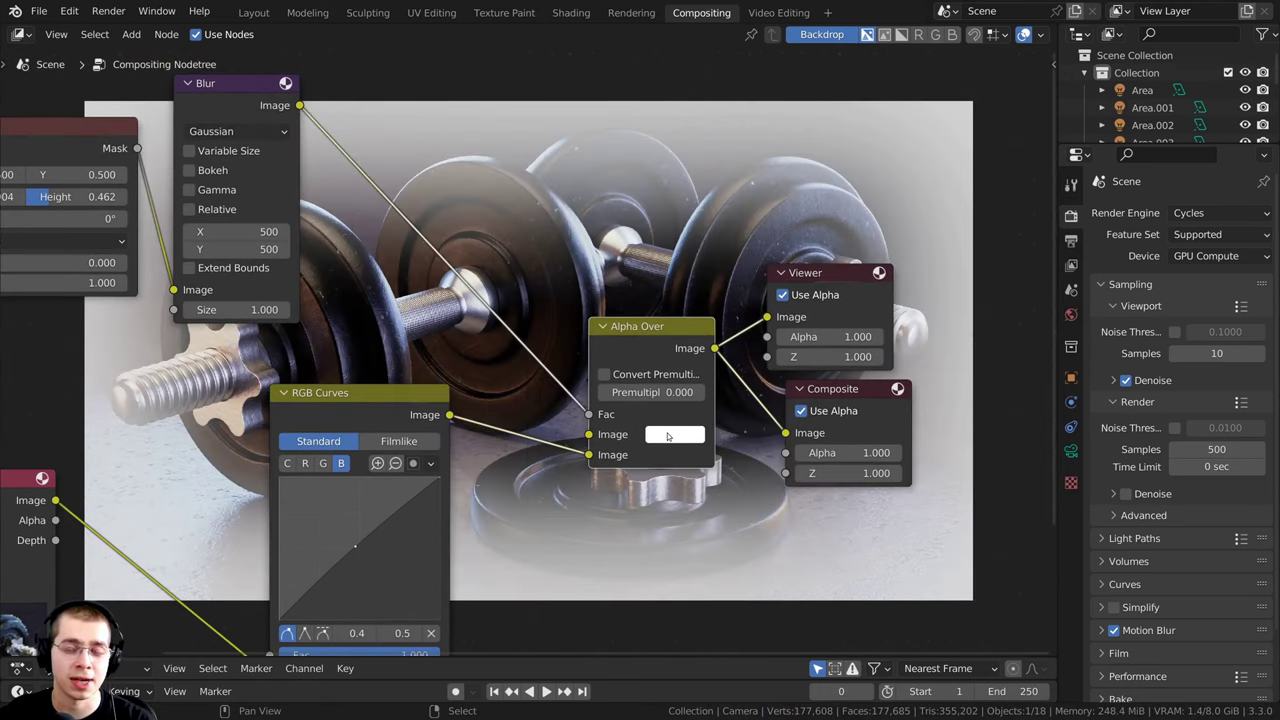
Step: Set the Alpha Over node's first Image color to black to darken the vignette edges
click(667, 436)
drag(797, 195, 800, 305)
scroll(450, 170, down, 2)
middle_drag(450, 170, 467, 503)
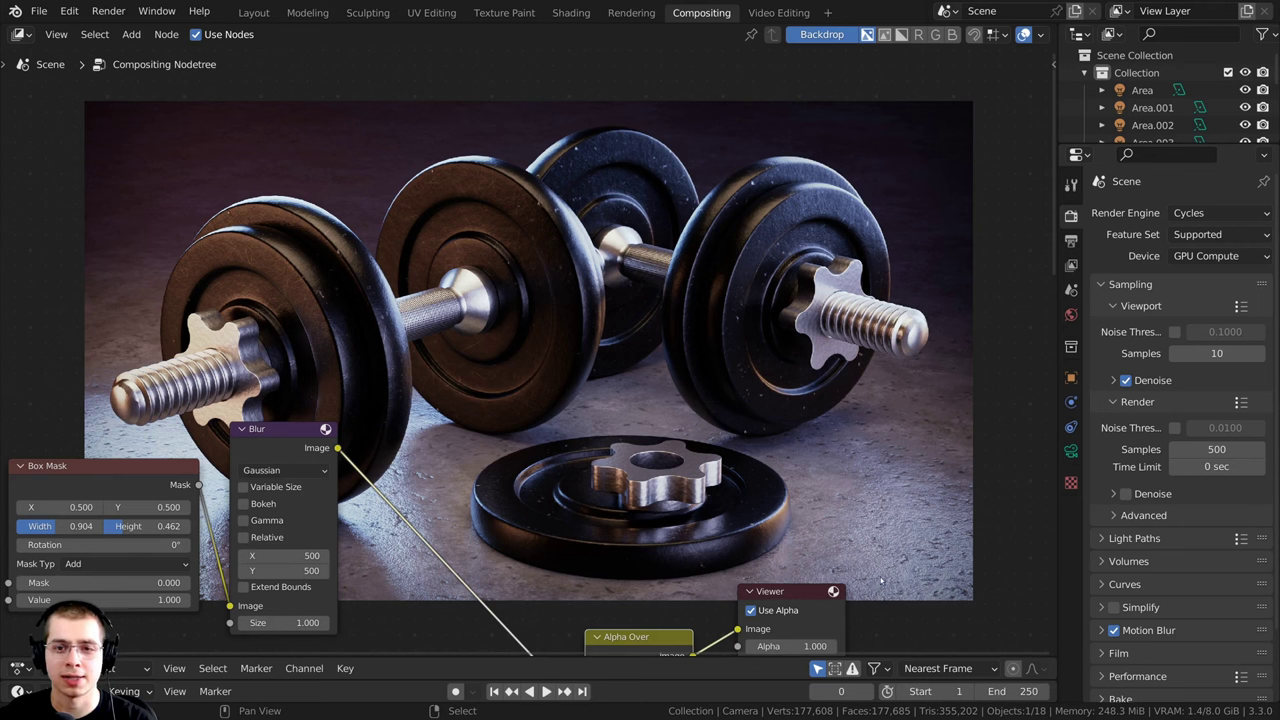
middle_drag(411, 411, 388, 487)
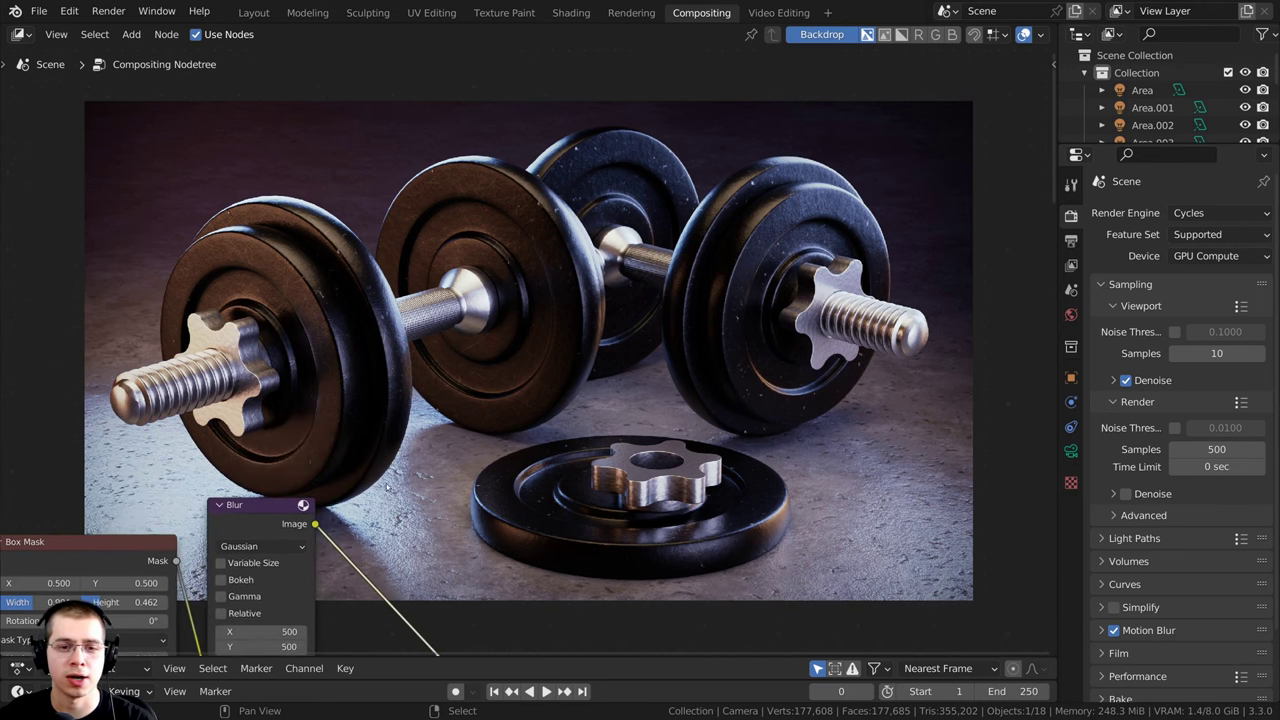
Step: Set the Box Mask's height to 0.485
middle_drag(235, 548, 495, 440)
scroll(495, 440, up, 1)
middle_drag(534, 534, 551, 482)
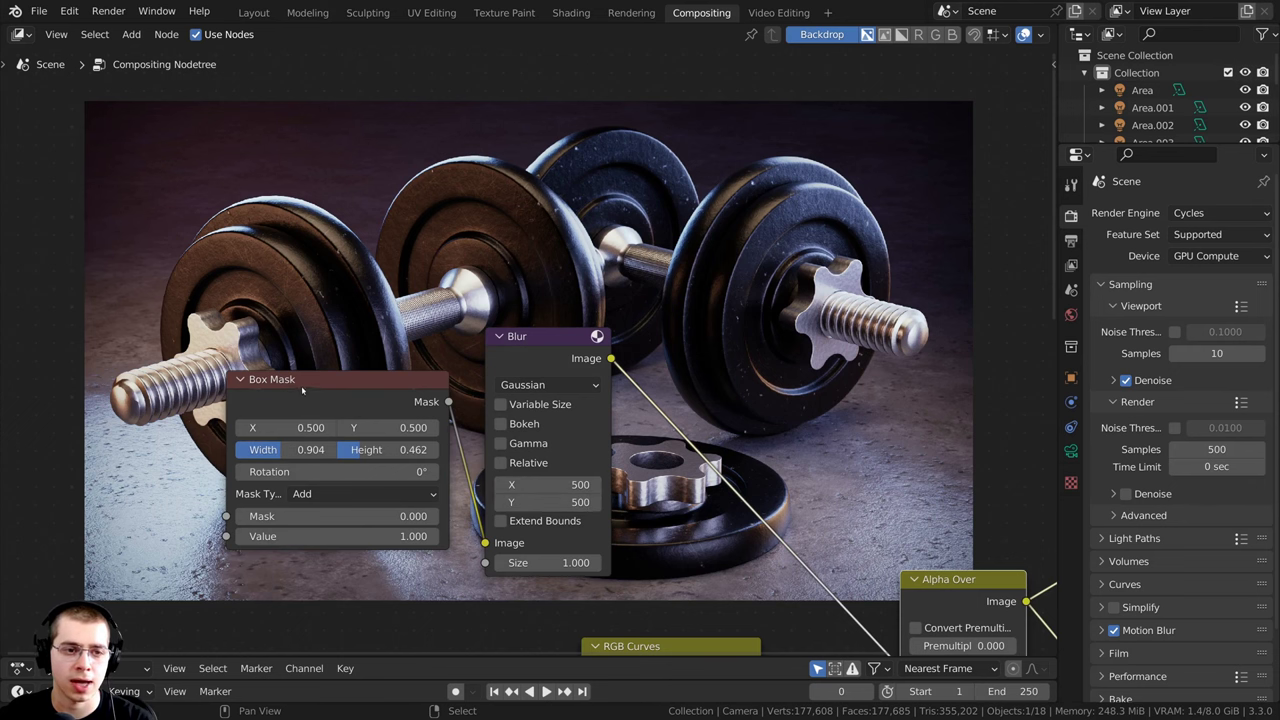
scroll(683, 396, down, 4)
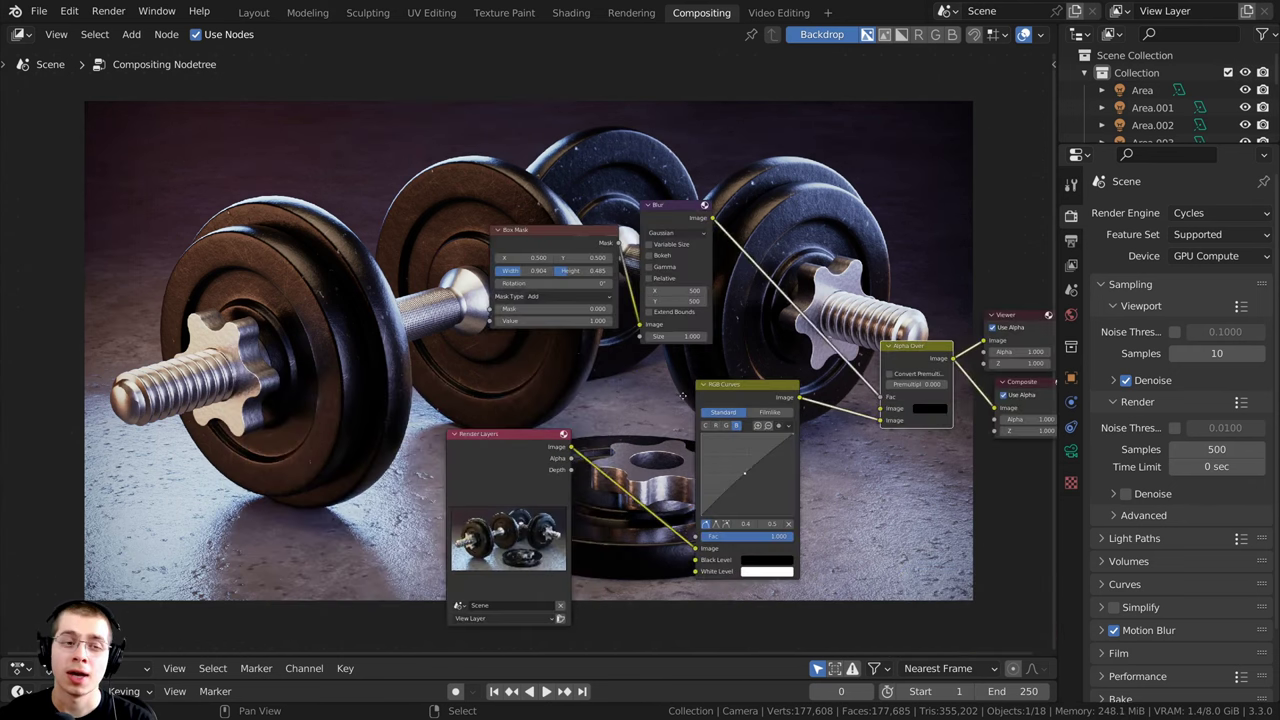
middle_drag(683, 396, 646, 386)
scroll(607, 380, up, 1)
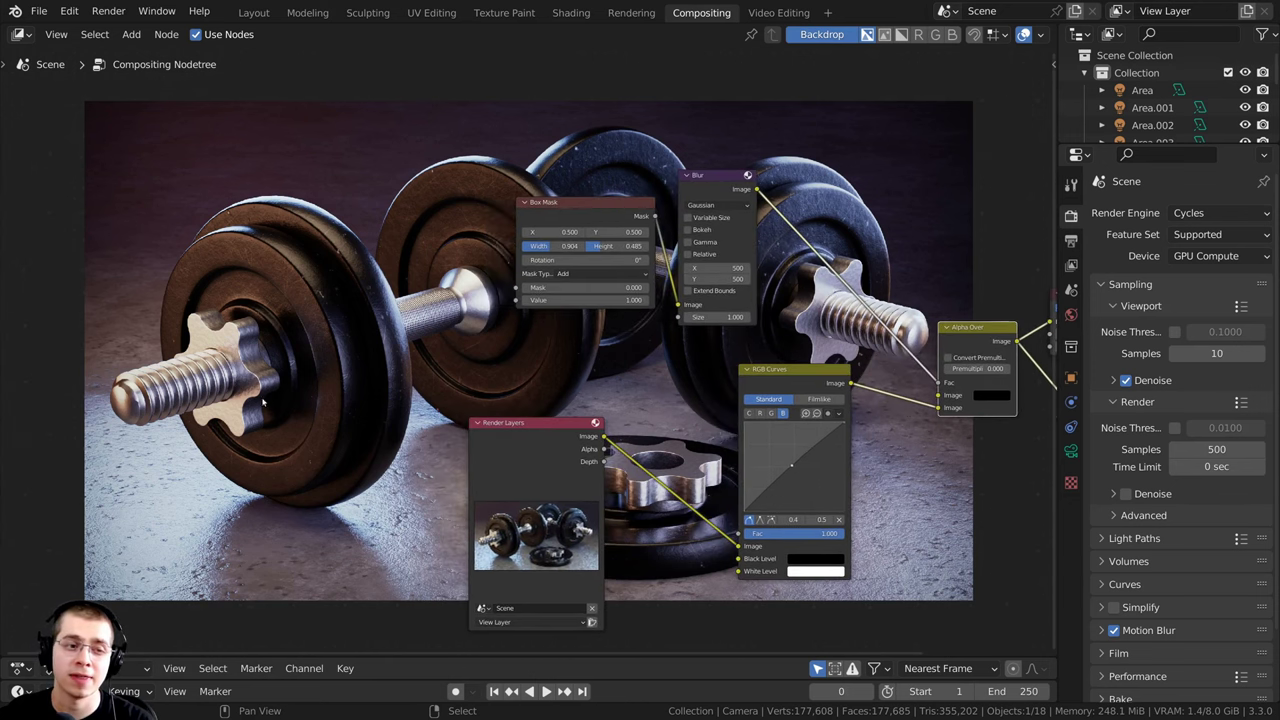
Step: Shift the Render Layers node aside and add a Denoise node on its link to RGB Curves
drag(527, 456, 517, 470)
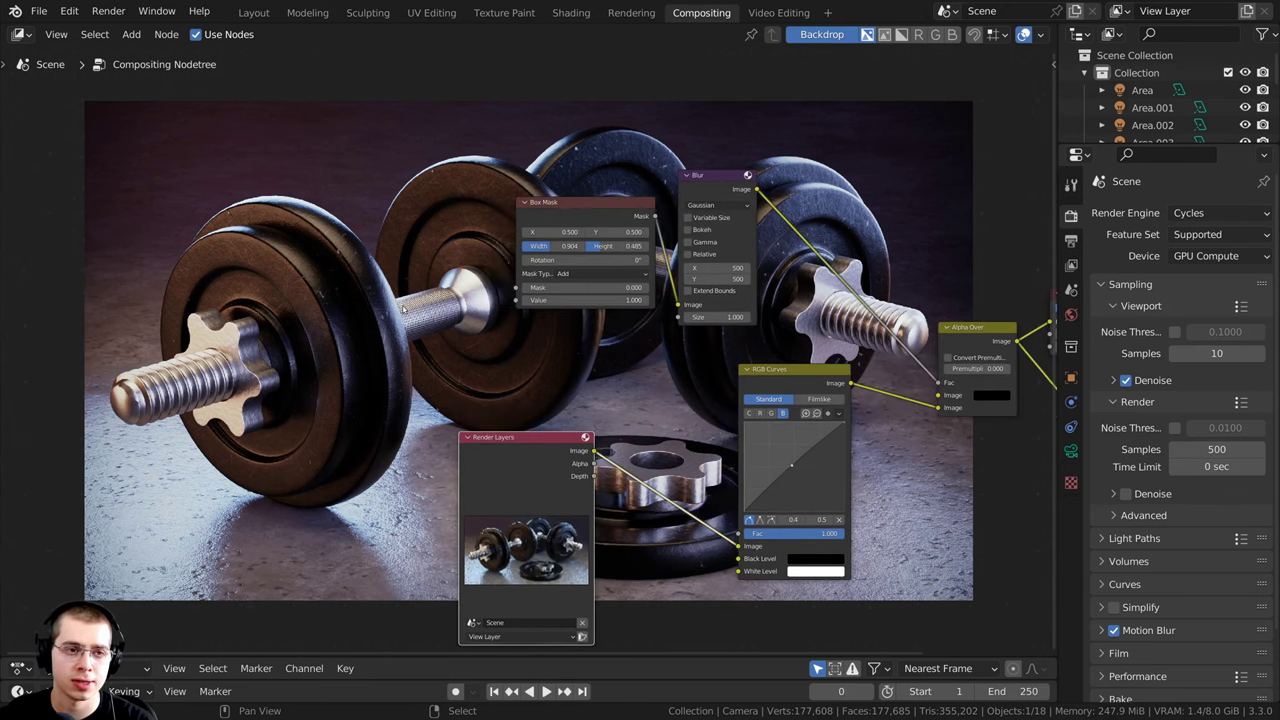
middle_drag(403, 309, 396, 308)
key(shift+a)
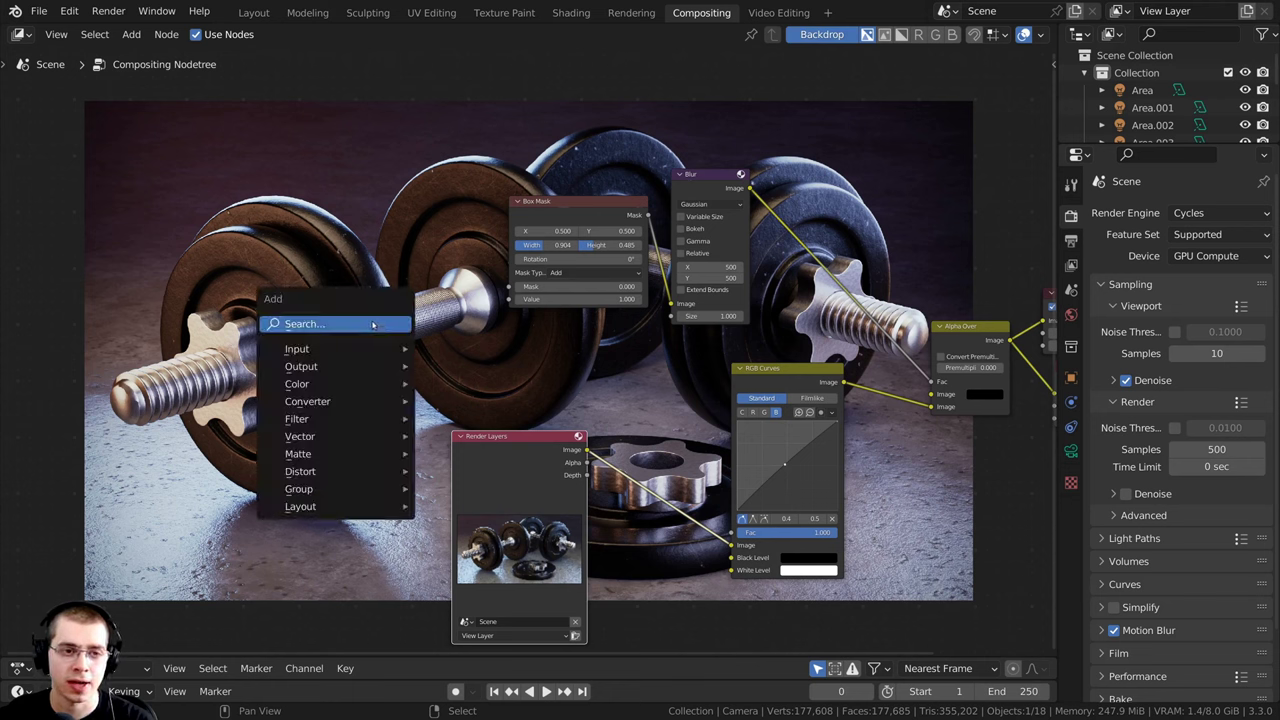
click(372, 325)
text(den)
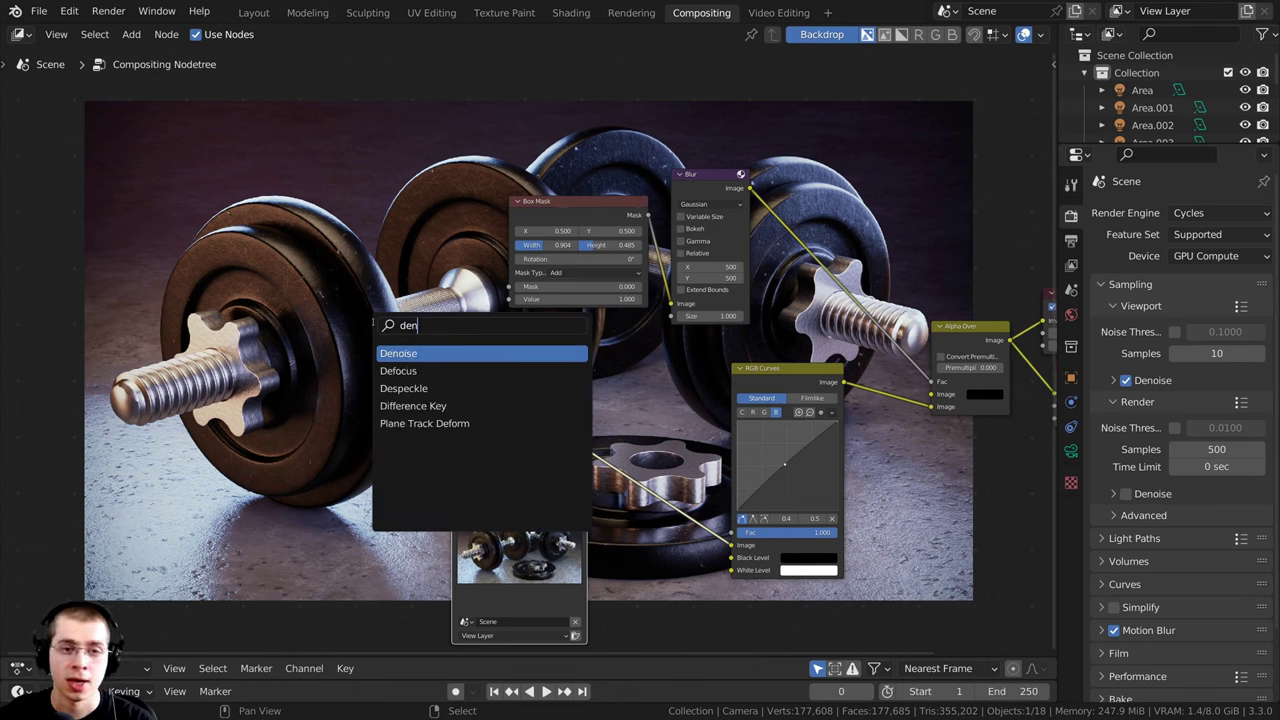
click(398, 353)
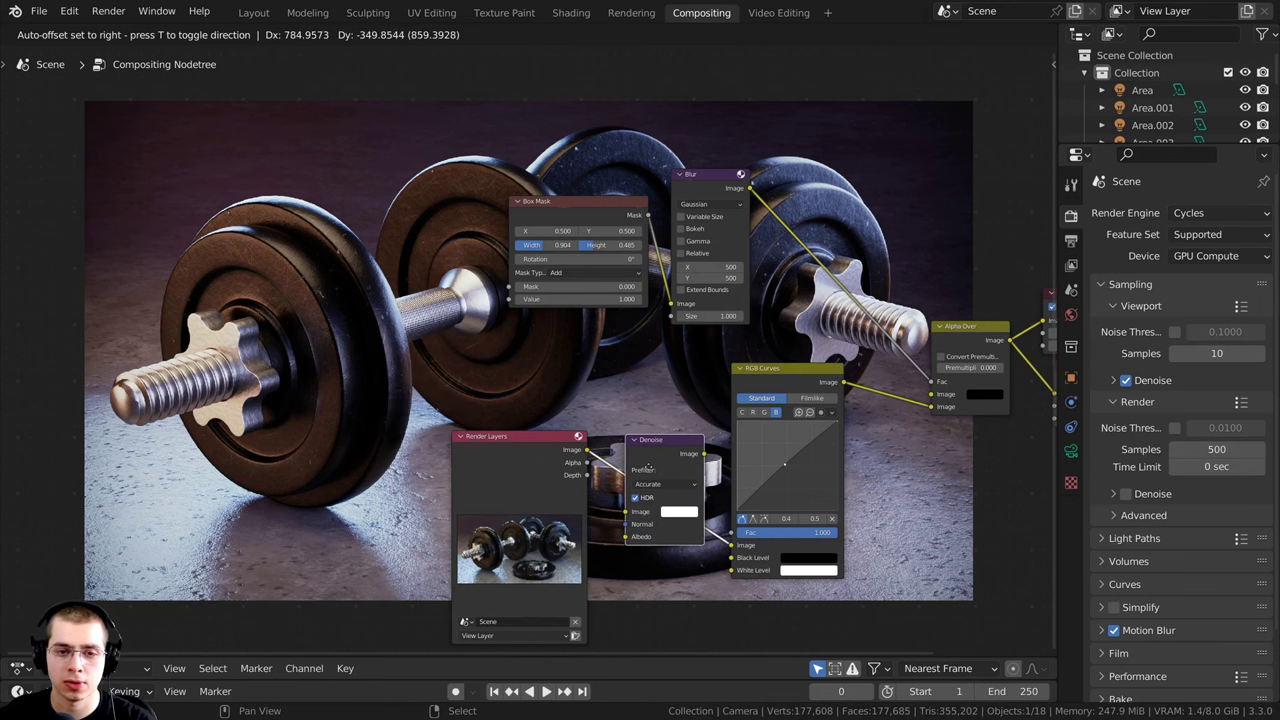
click(645, 470)
scroll(645, 470, up, 2)
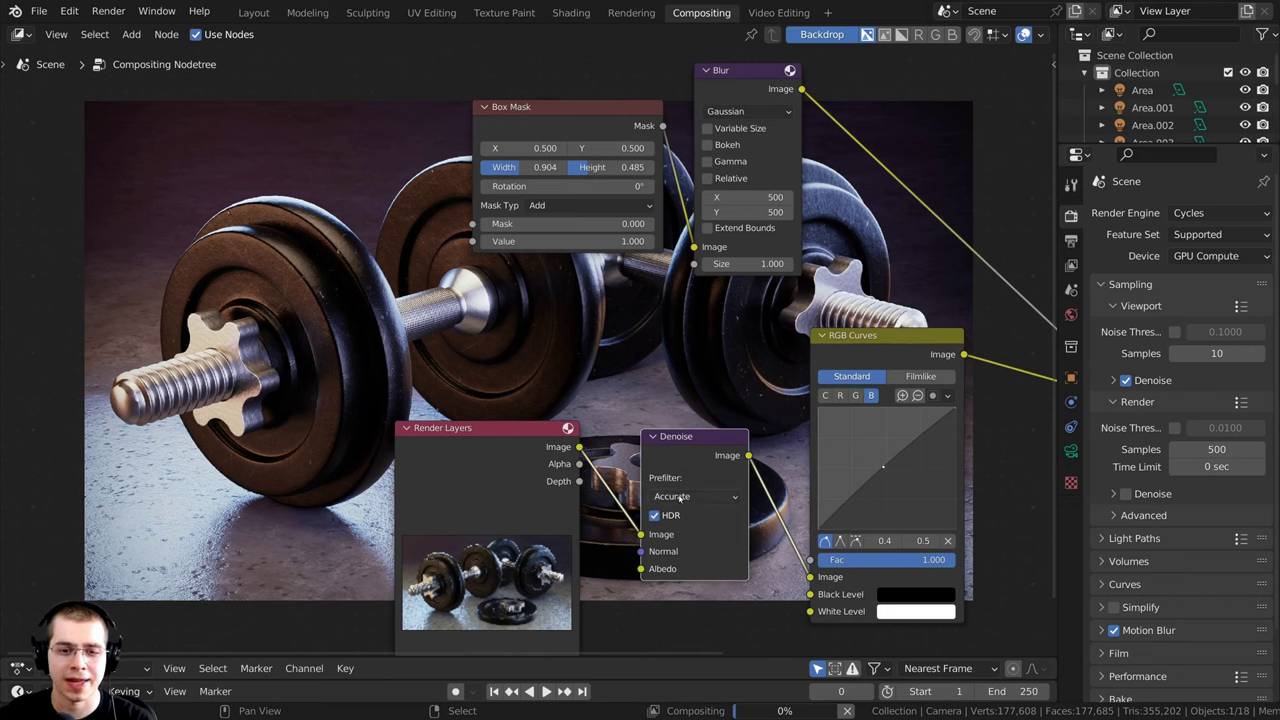
Step: Set the Denoise node's prefilter to Fast and tidy the positions of the Denoise and Render Layers nodes
click(680, 497)
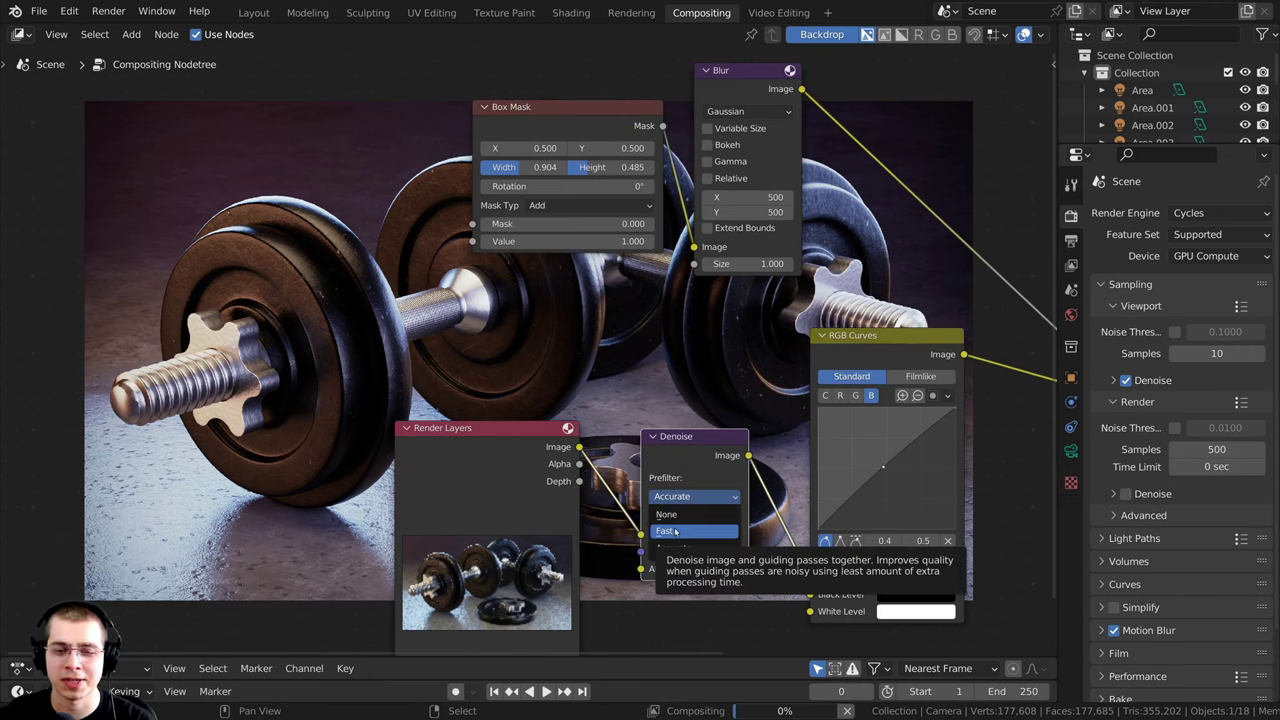
click(676, 532)
drag(668, 477, 661, 482)
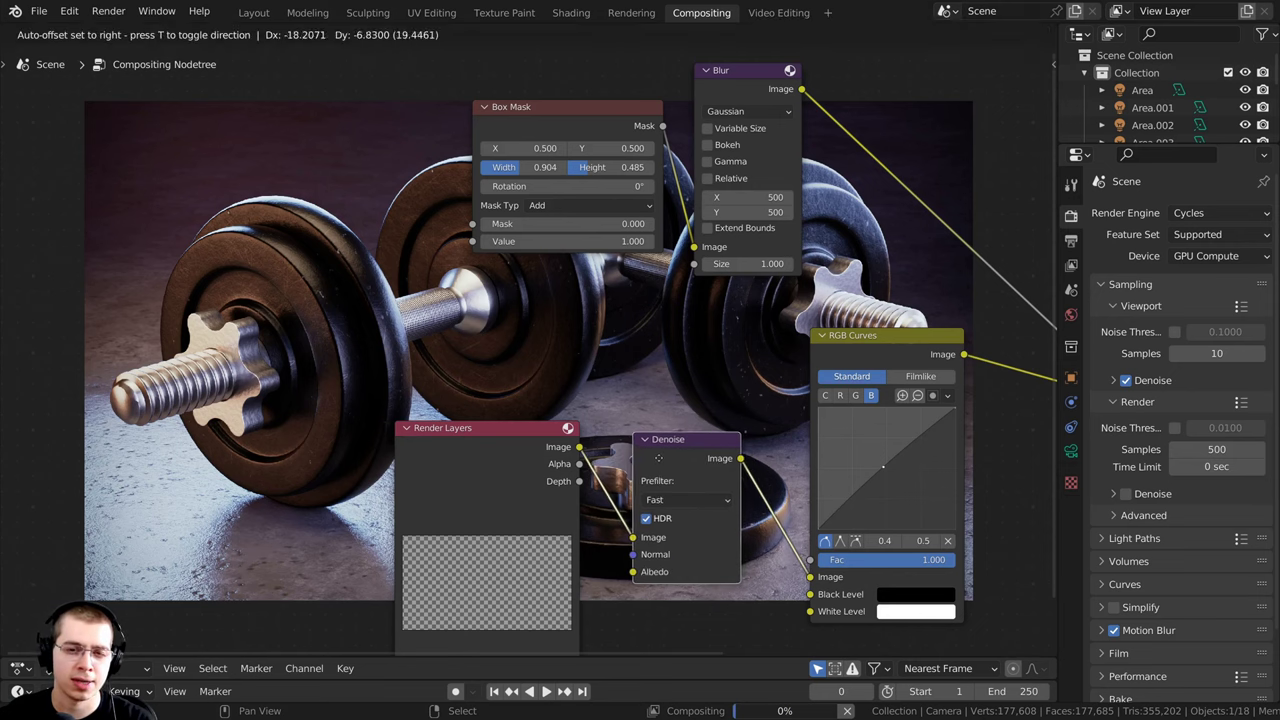
drag(486, 463, 478, 478)
drag(661, 486, 660, 493)
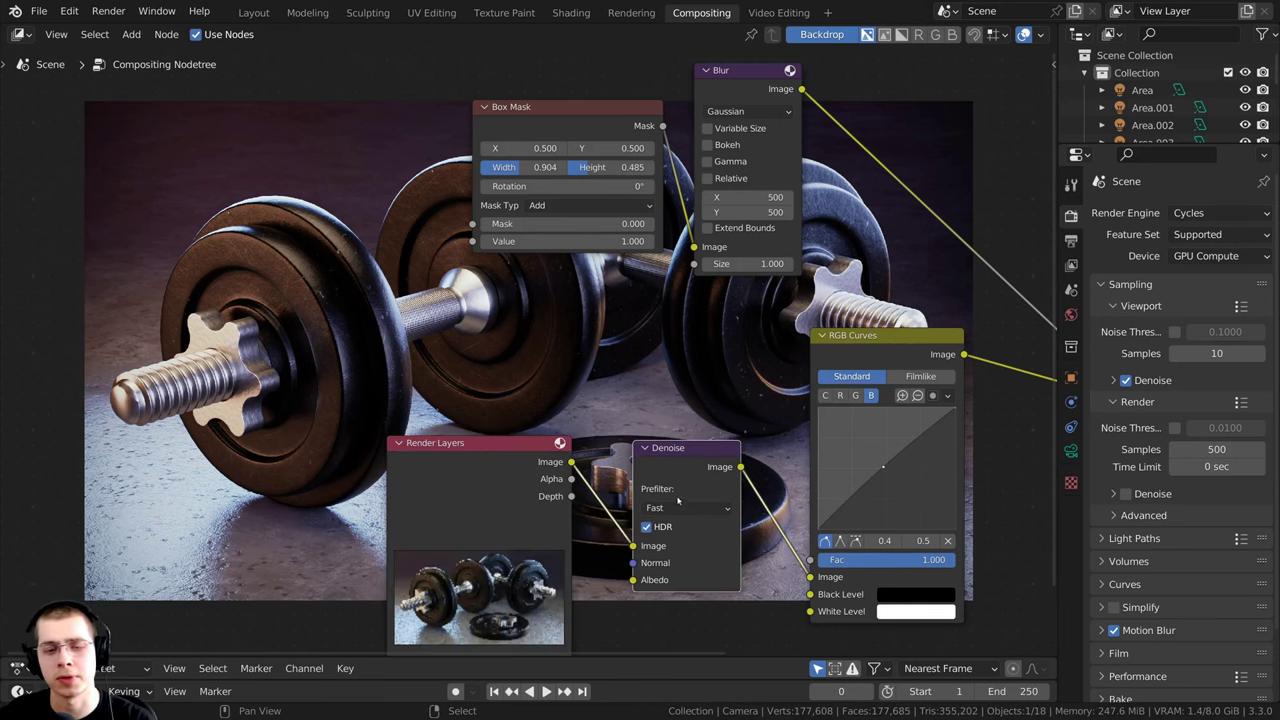
Step: Inspect the composited backdrop and show the Render Result in place of the node tree
middle_drag(526, 366, 739, 404)
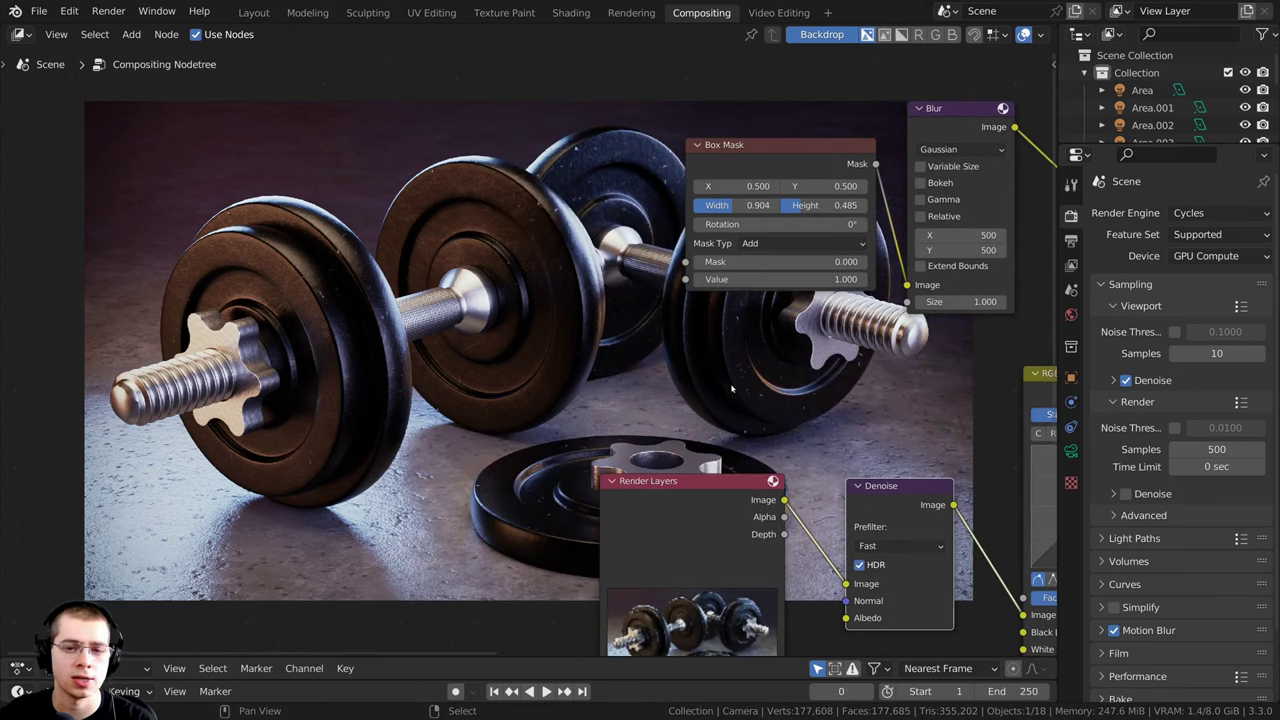
middle_drag(788, 465, 866, 533)
middle_drag(452, 267, 559, 283)
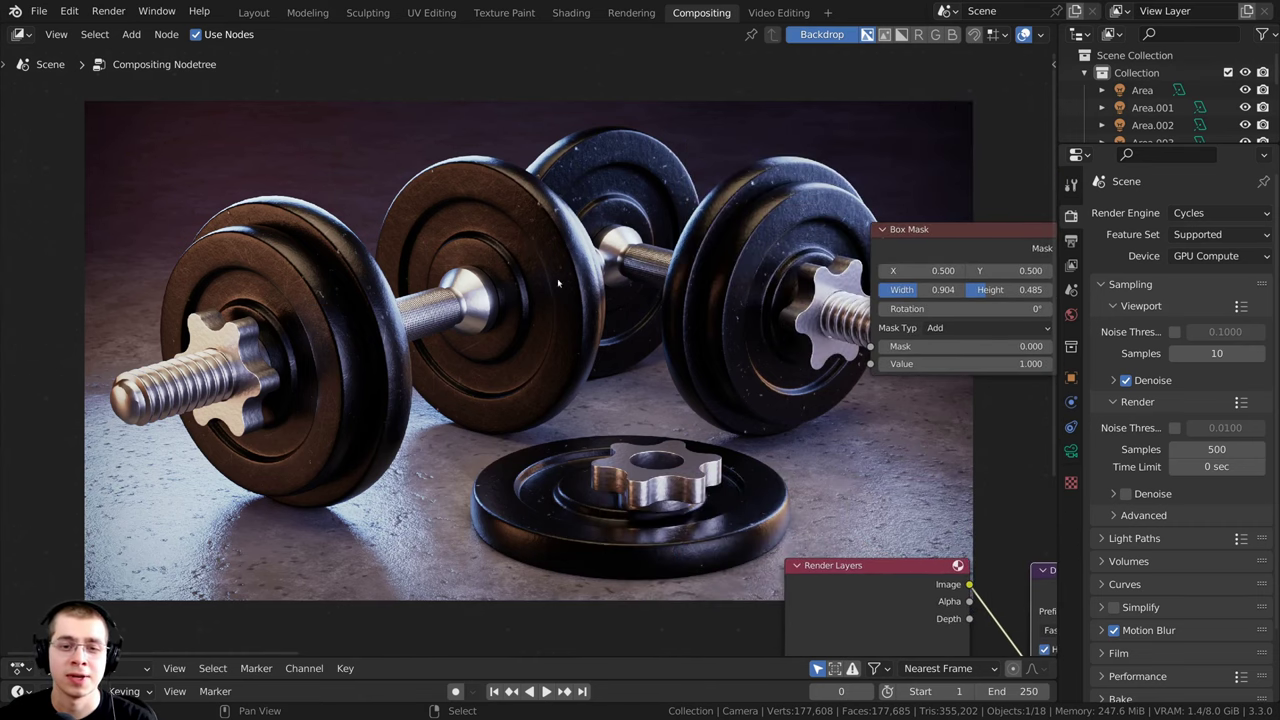
middle_drag(763, 385, 709, 355)
middle_drag(790, 343, 732, 341)
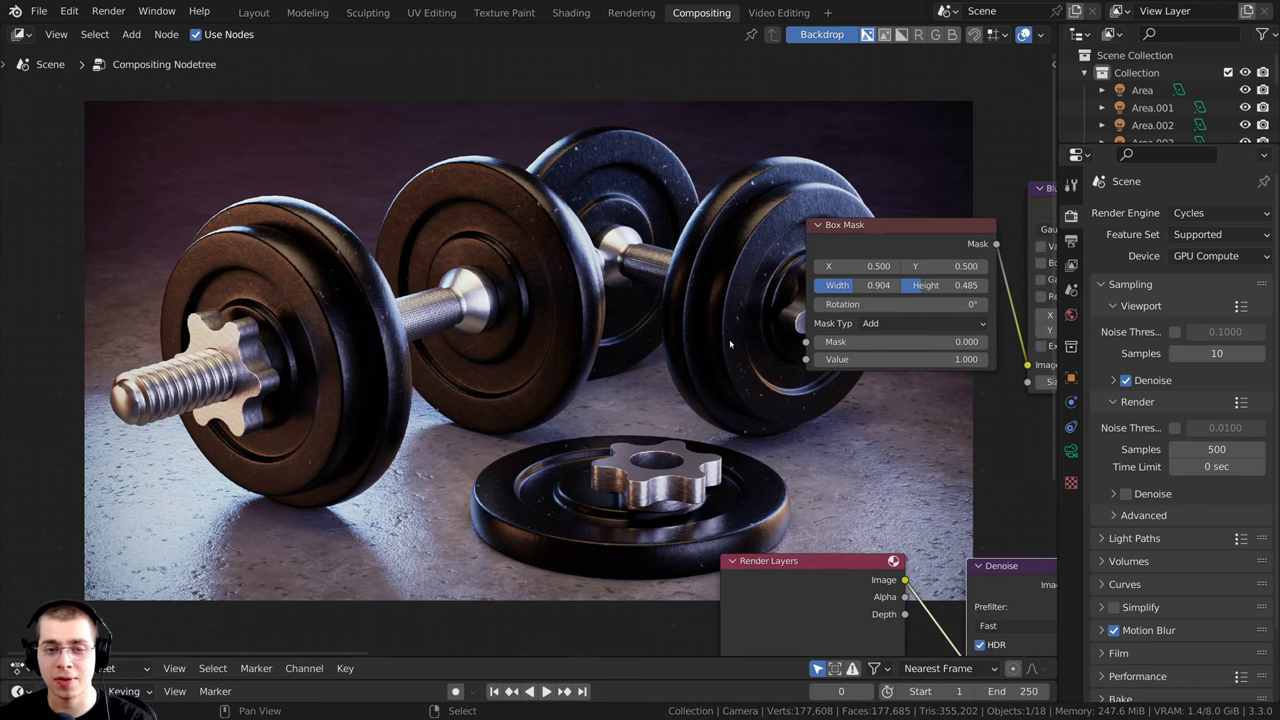
key(F11)
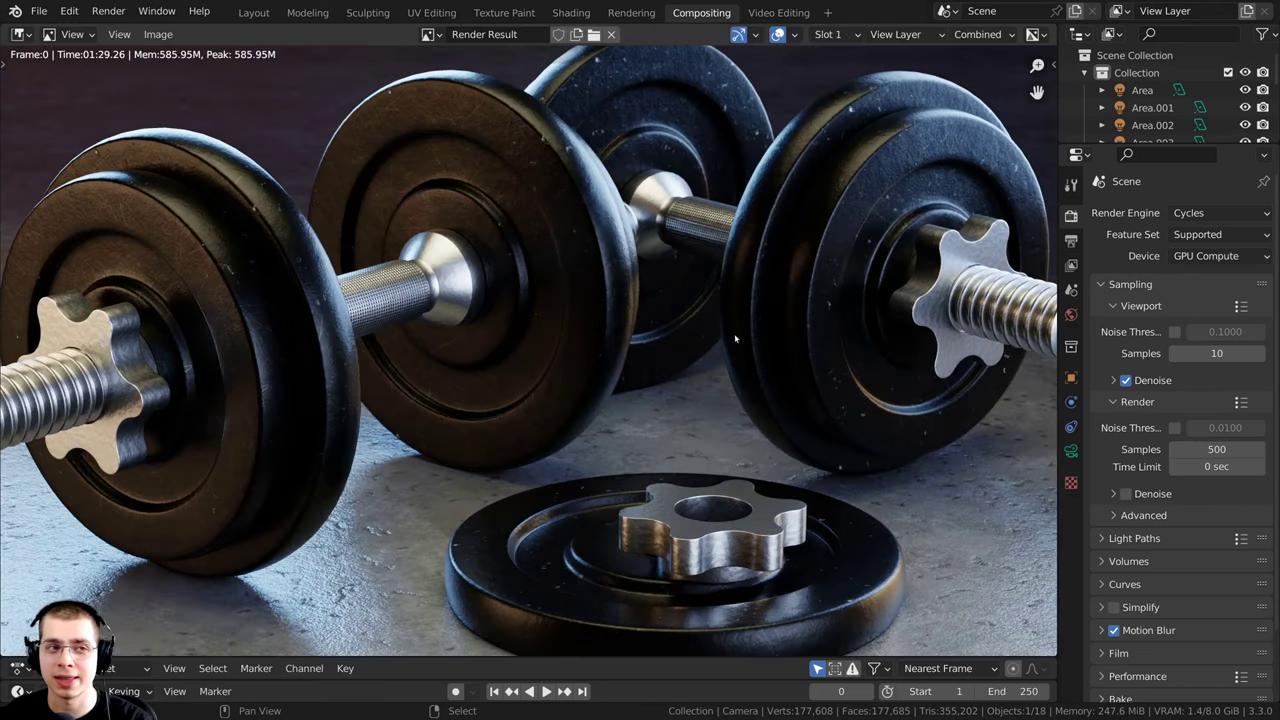
scroll(729, 346, down, 2)
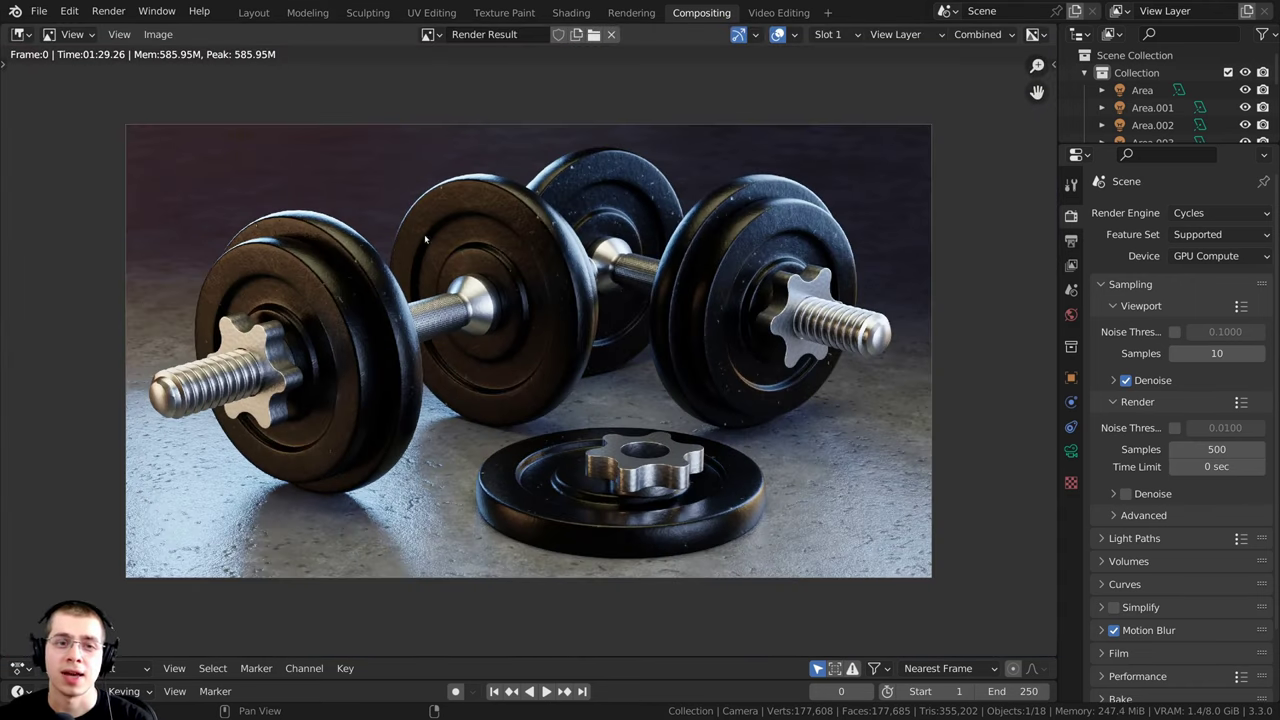
click(18, 34)
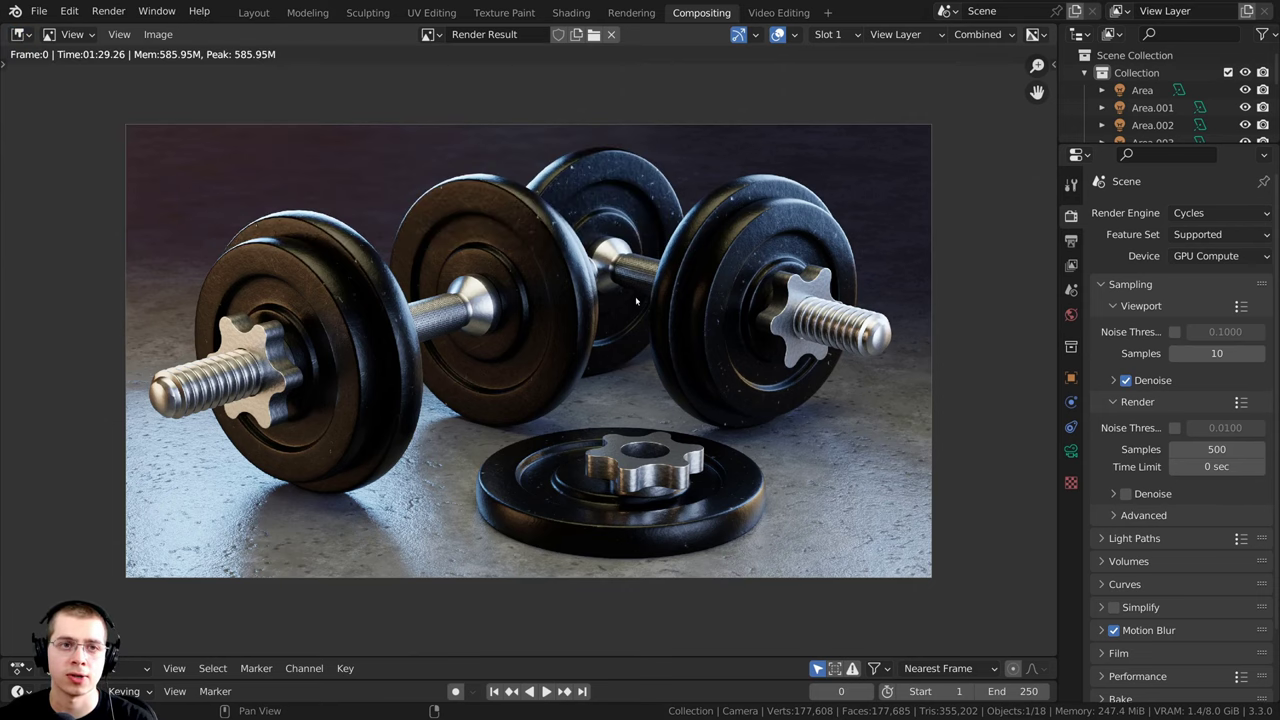
scroll(636, 300, up, 1)
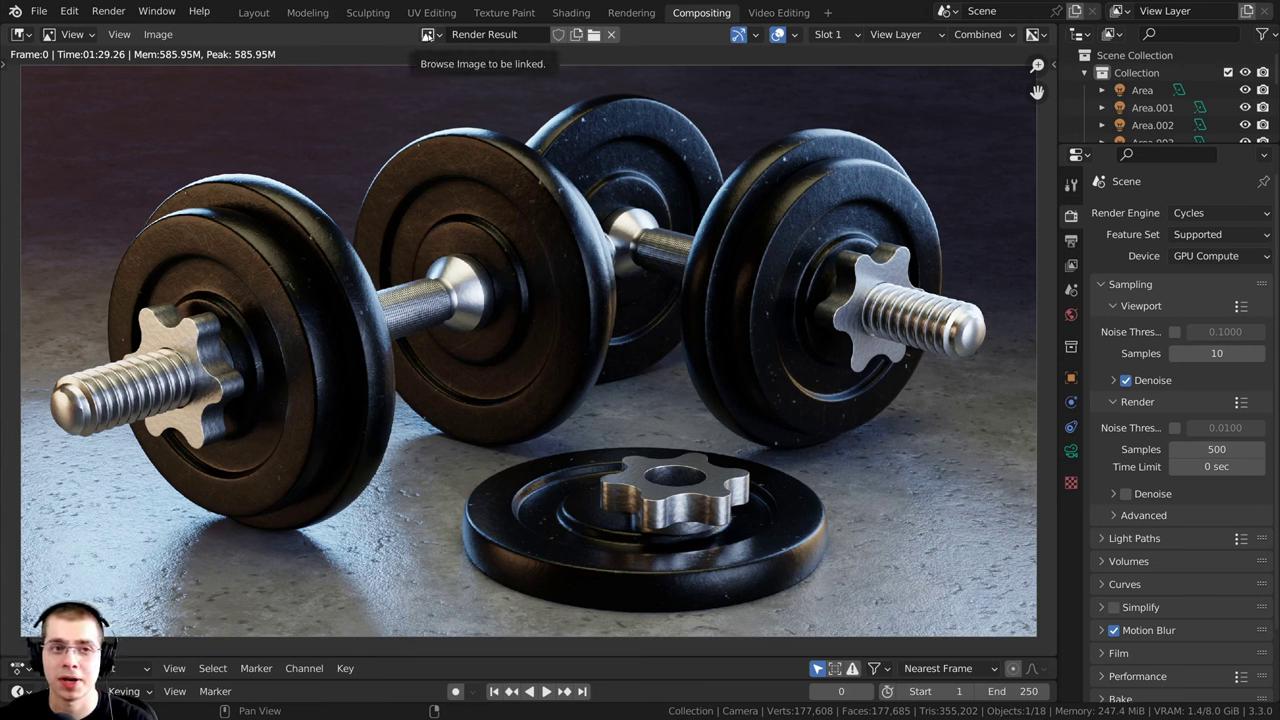
Step: Switch the displayed image to the Viewer Node and open the image file commands
click(430, 35)
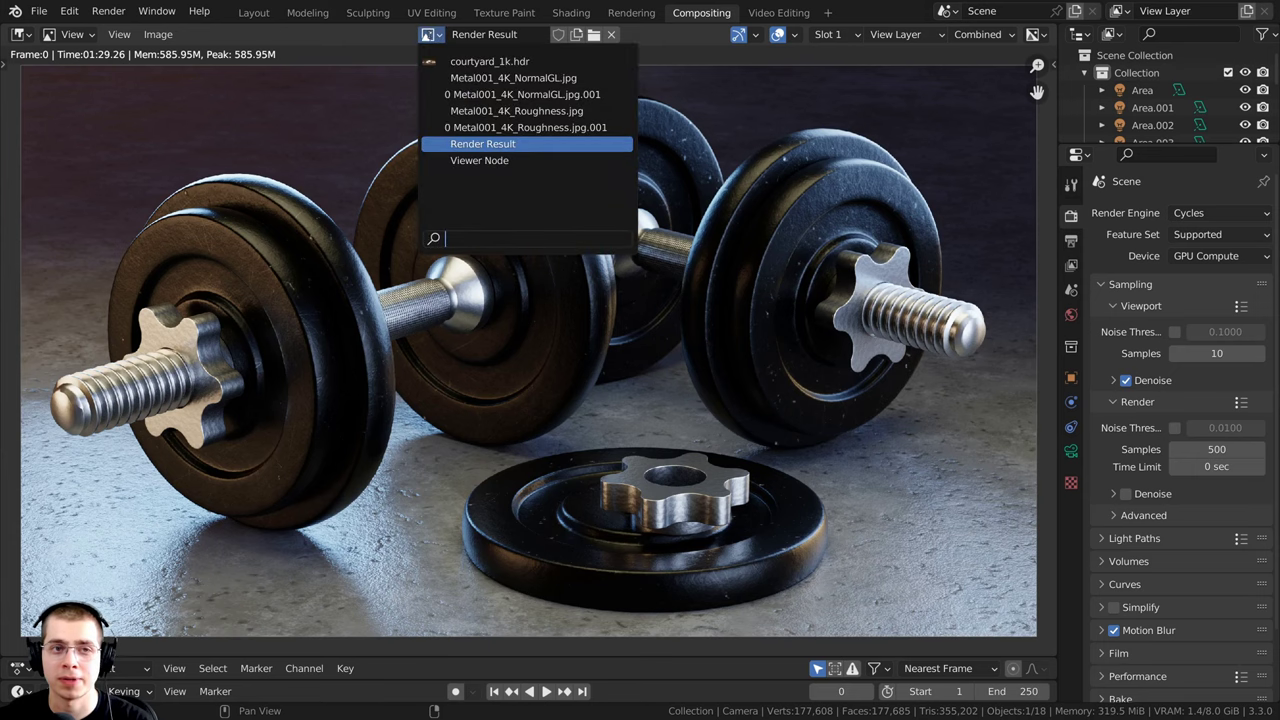
click(477, 160)
middle_drag(443, 244, 452, 250)
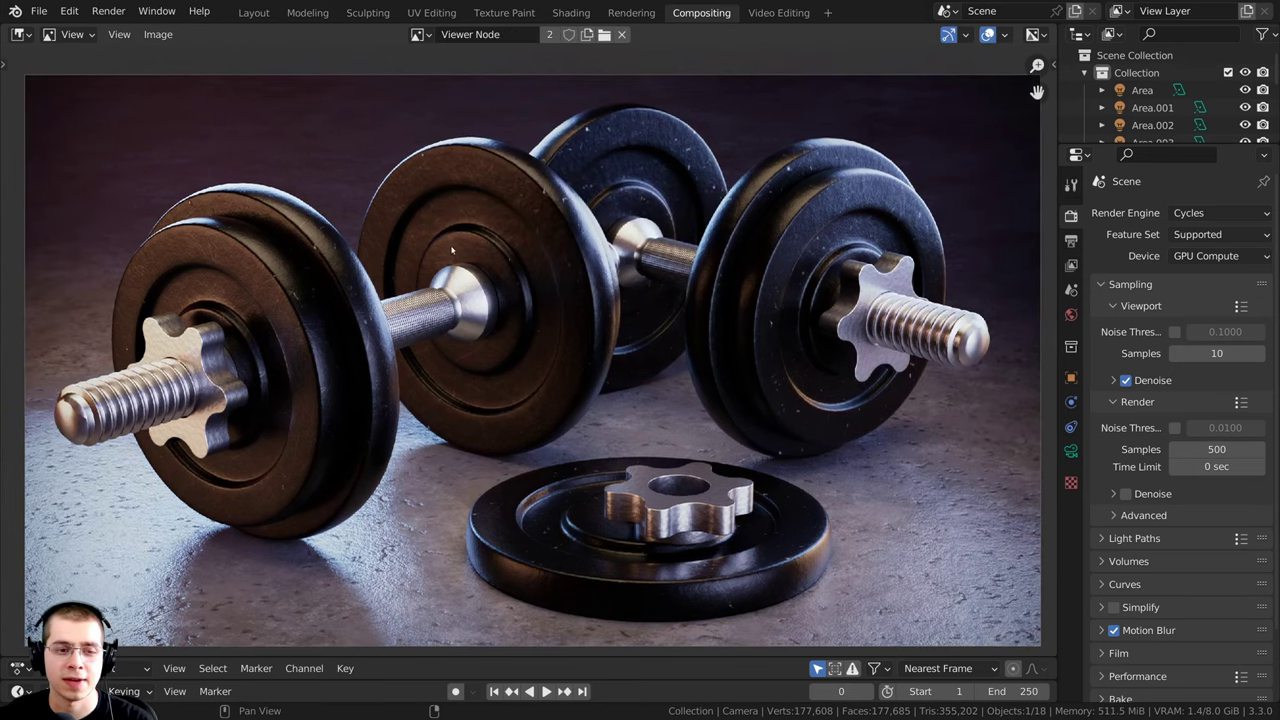
click(158, 35)
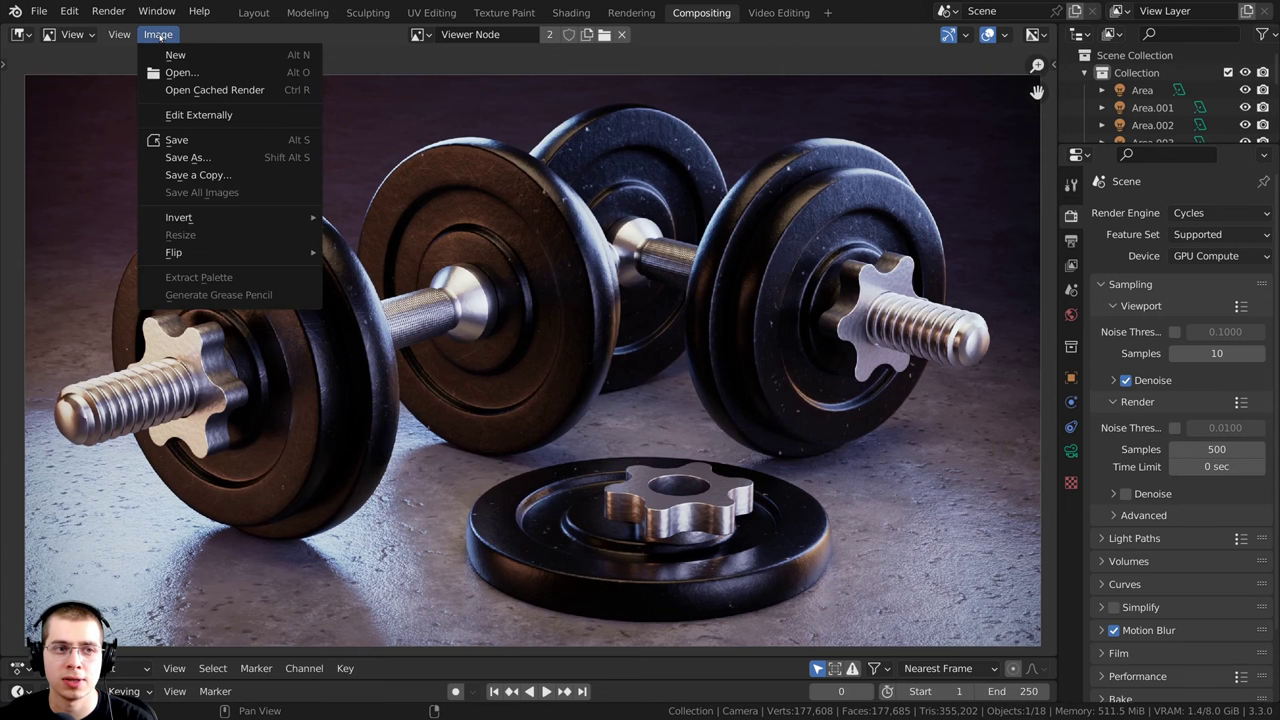